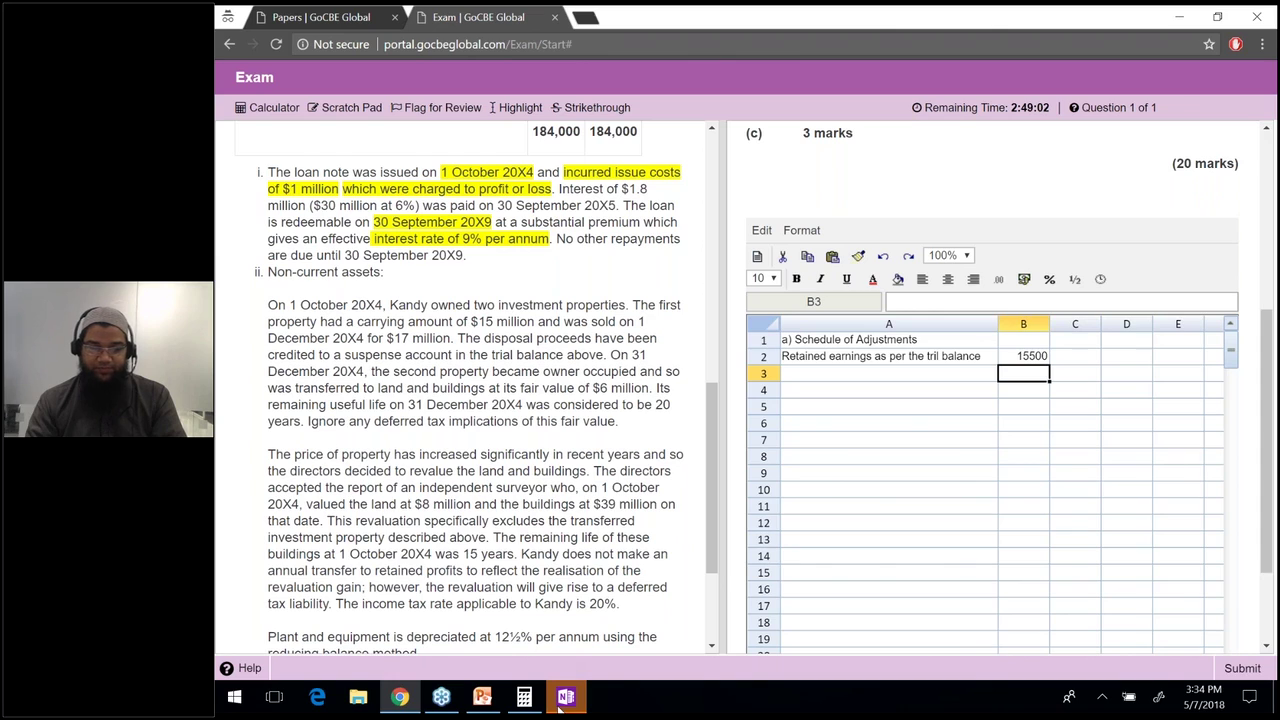
Launch OneNote from the taskbar over the open GoCBE Global exam.
{"action": "left_click", "coordinate": [560, 700]}
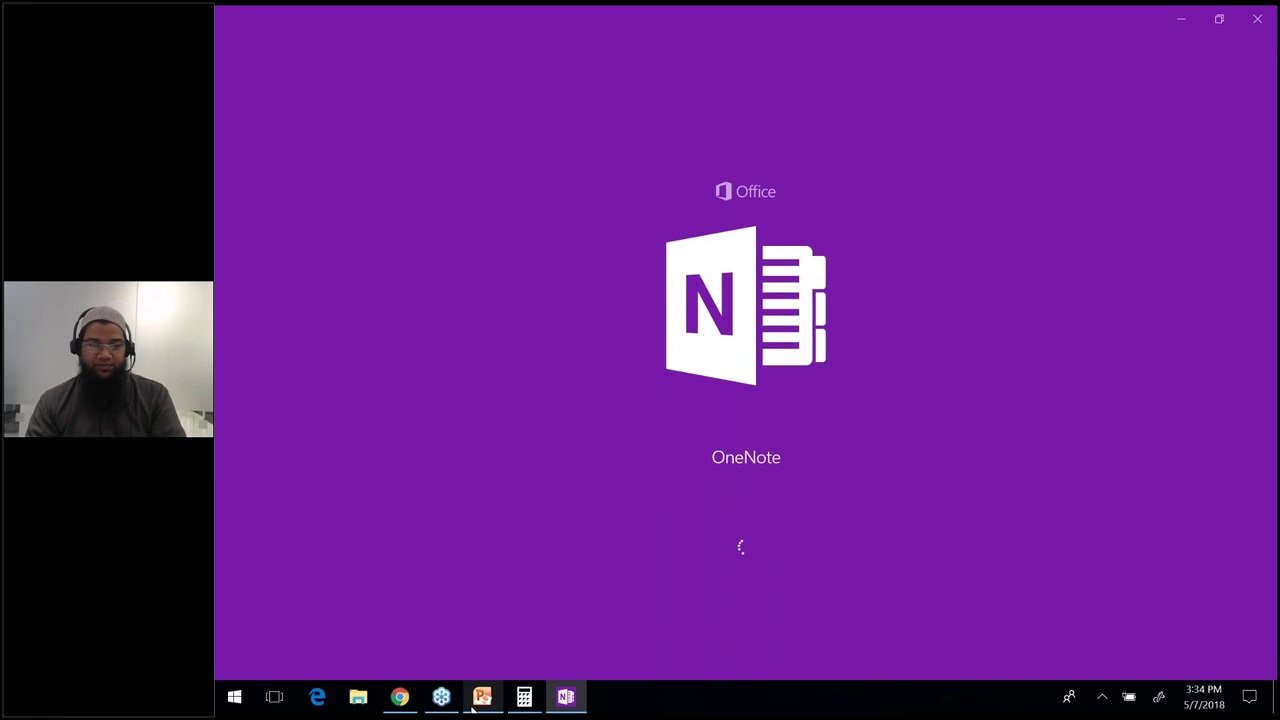
Page through the PowerPoint webinar slides to the final 'Lets Start' slide, then return to OneNote.
{"action": "left_click", "coordinate": [475, 706]}
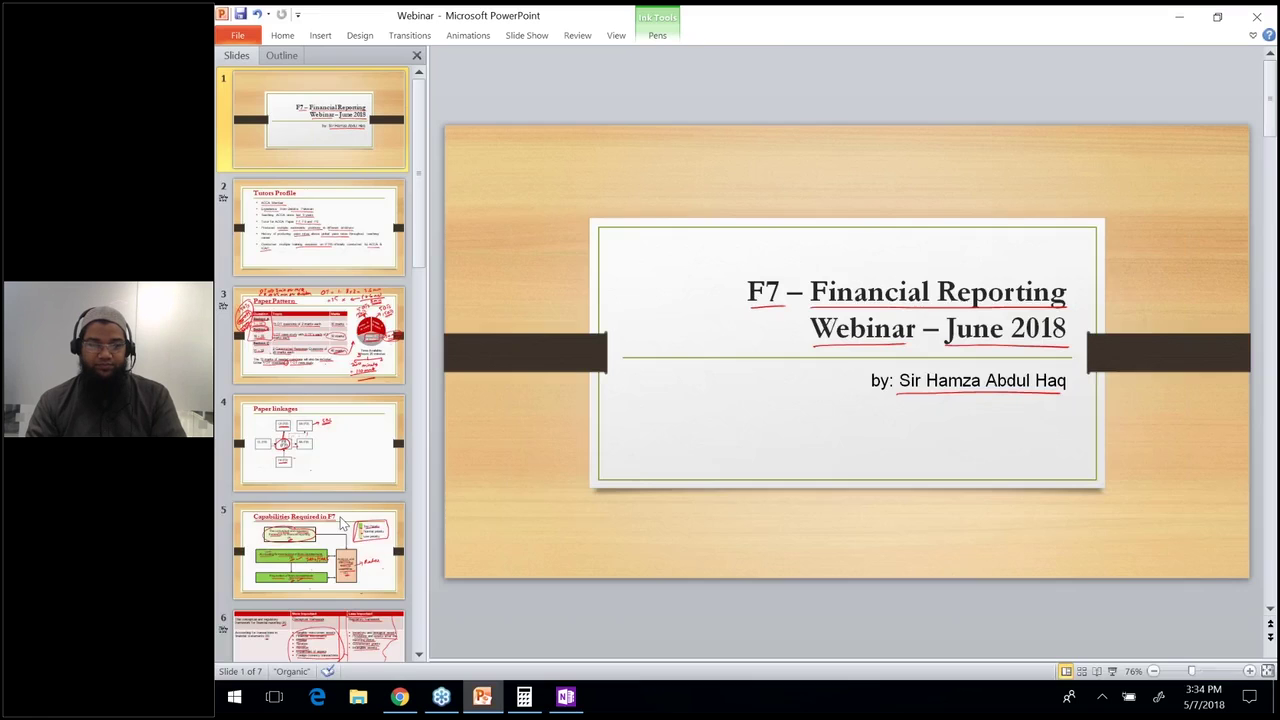
{"action": "left_click", "coordinate": [340, 522]}
{"action": "scroll", "coordinate": [323, 553], "scroll_direction": "down", "scroll_amount": 2}
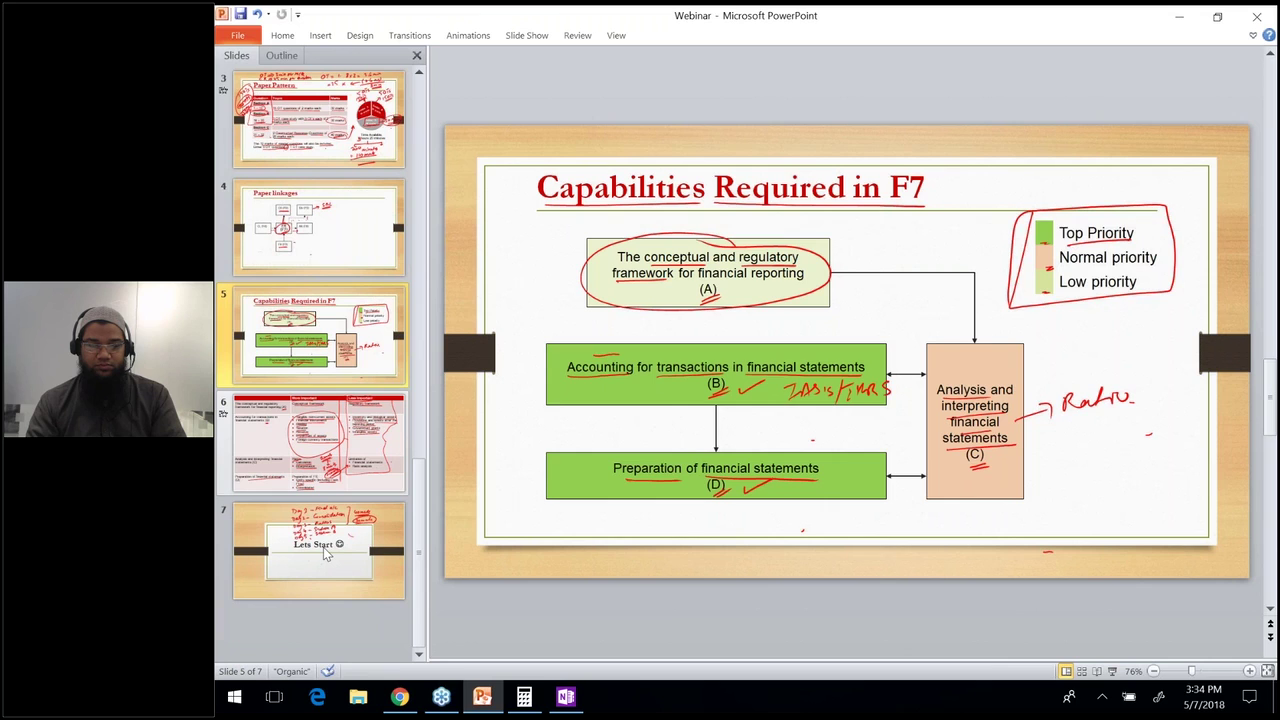
{"action": "left_click", "coordinate": [323, 547]}
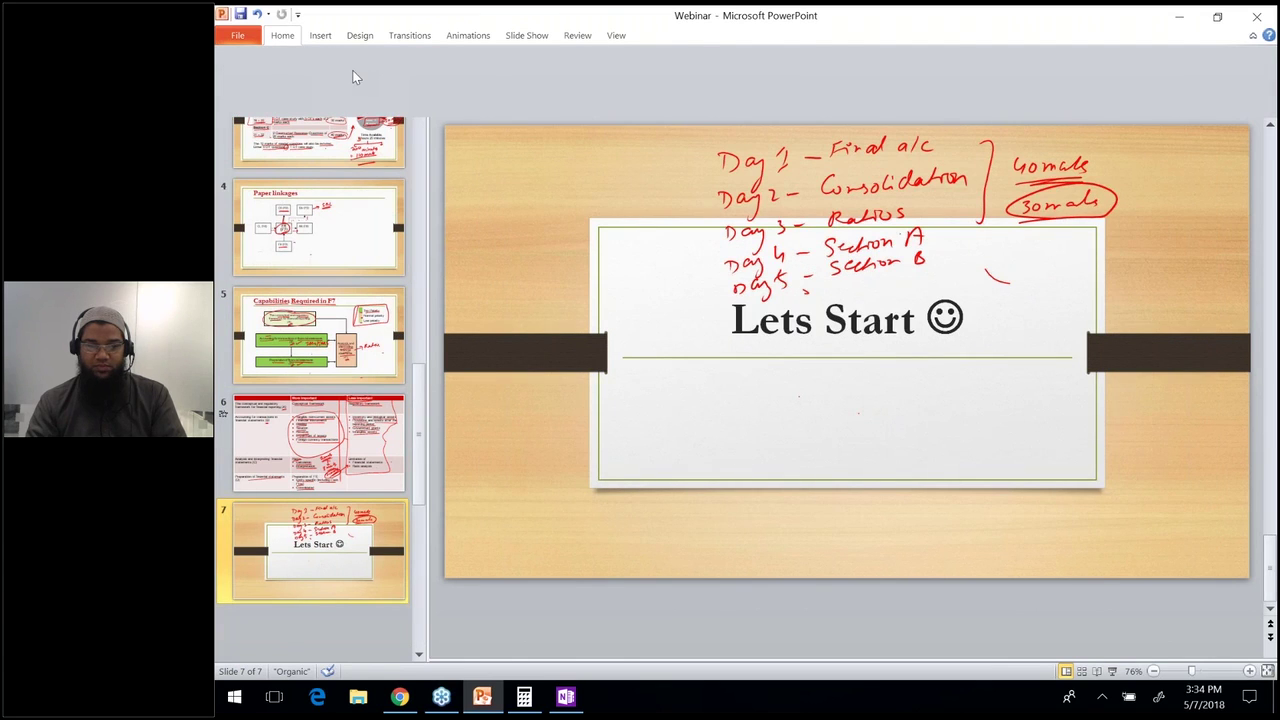
{"action": "key", "text": "alt+Tab"}
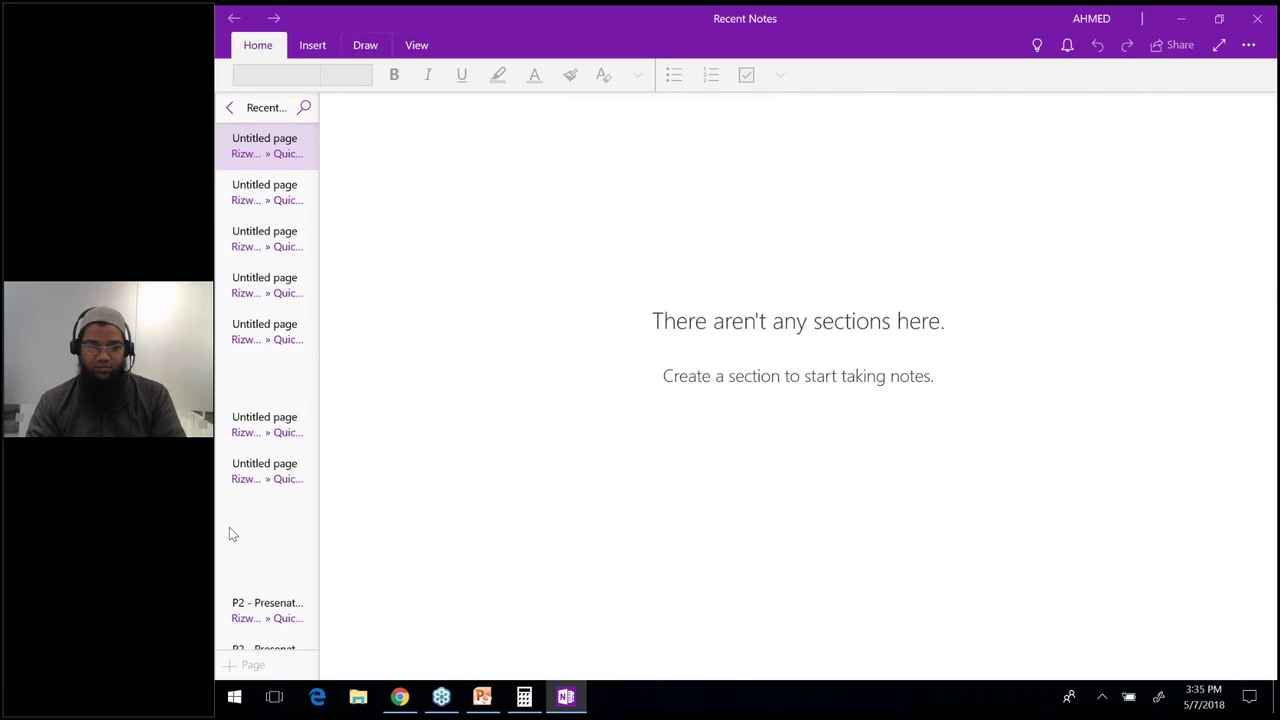
Create a fresh blank untitled OneNote page with the Draw pens available.
{"action": "scroll", "coordinate": [229, 534], "scroll_direction": "down", "scroll_amount": 4}
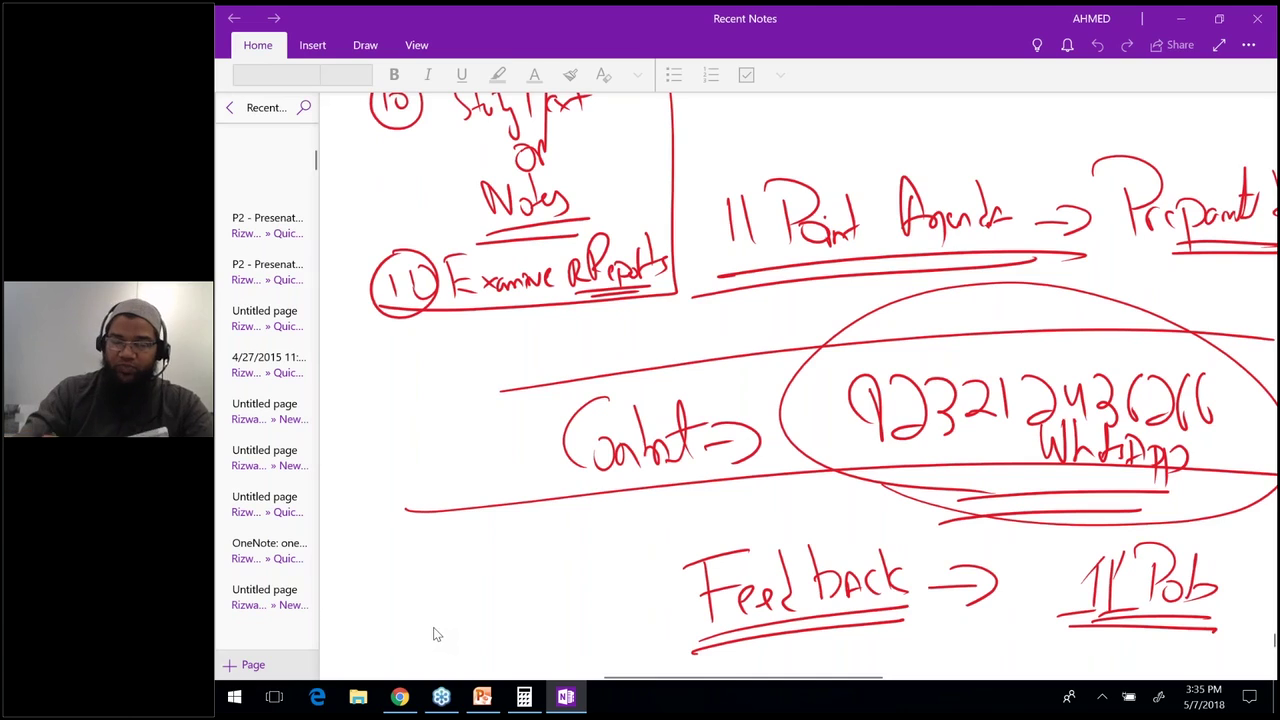
{"action": "key", "text": "ctrl+n"}
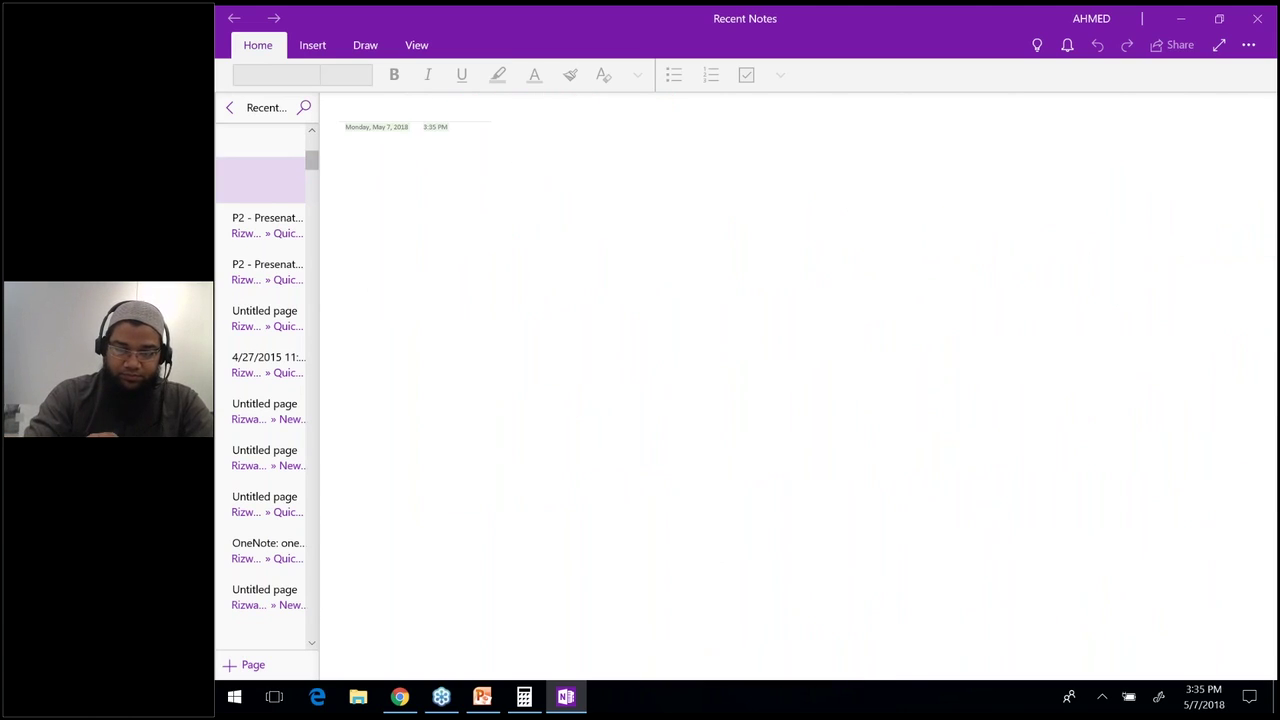
{"action": "key", "text": "ctrl+v"}
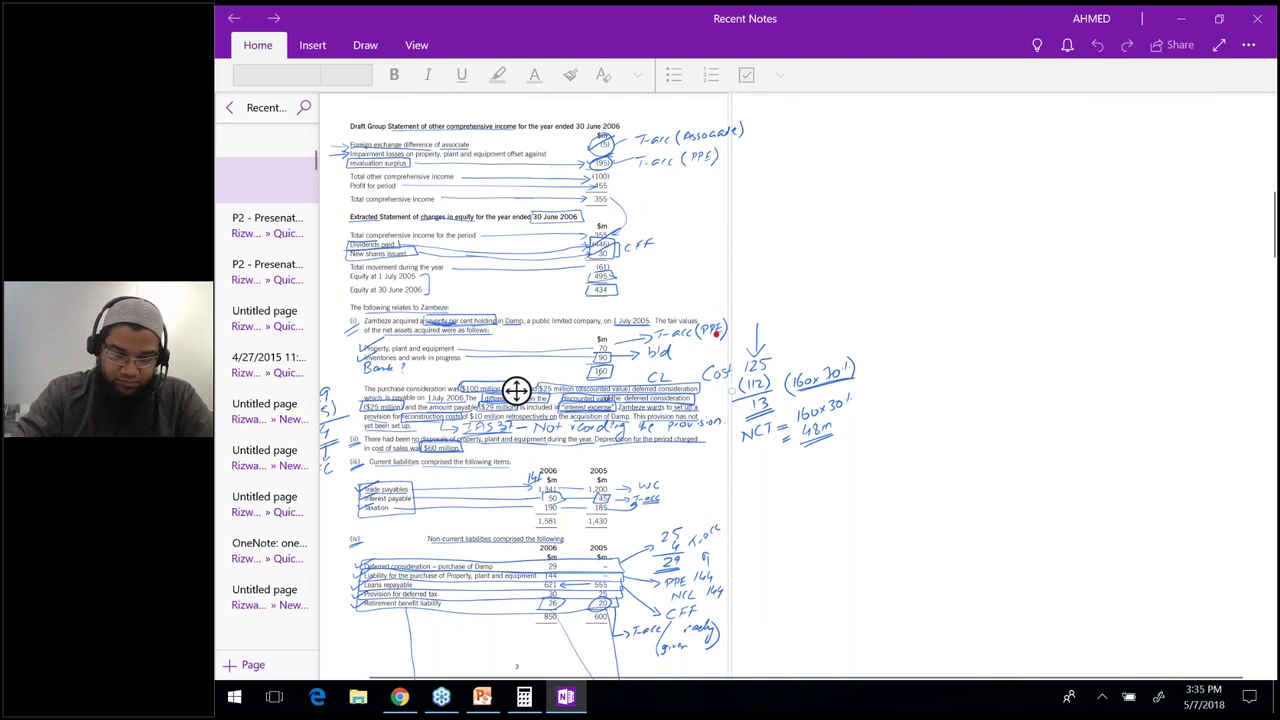
{"action": "left_click", "coordinate": [365, 45]}
{"action": "left_click", "coordinate": [245, 664]}
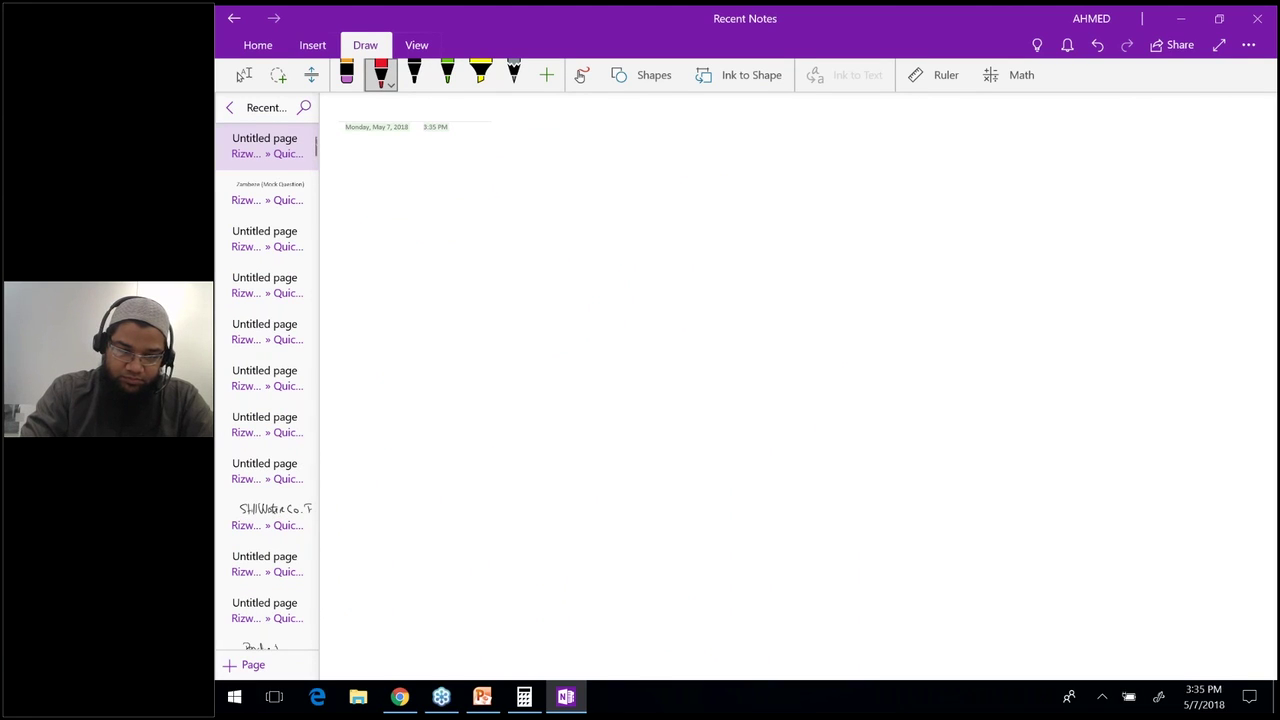
Test and undo a trial red line, then set the red pen to the second-smallest thickness.
{"action": "left_click", "coordinate": [380, 73]}
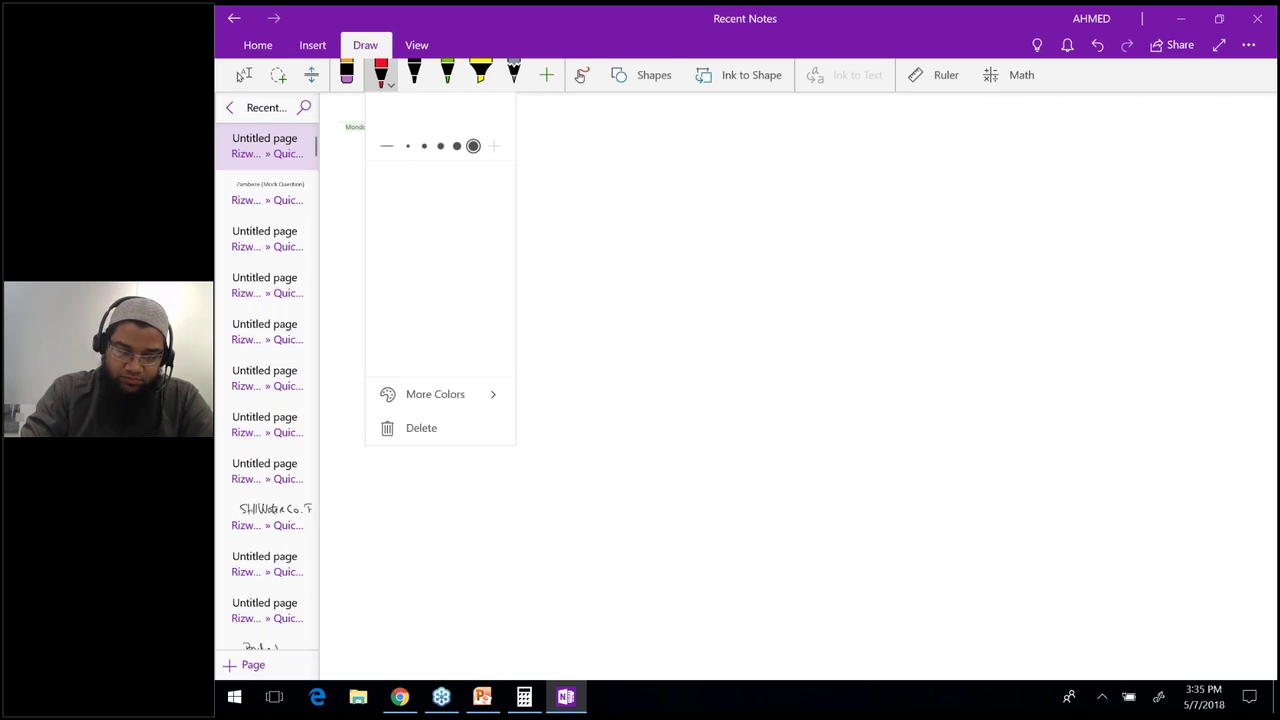
{"action": "left_click_drag", "start_coordinate": [496, 284], "coordinate": [622, 260]}
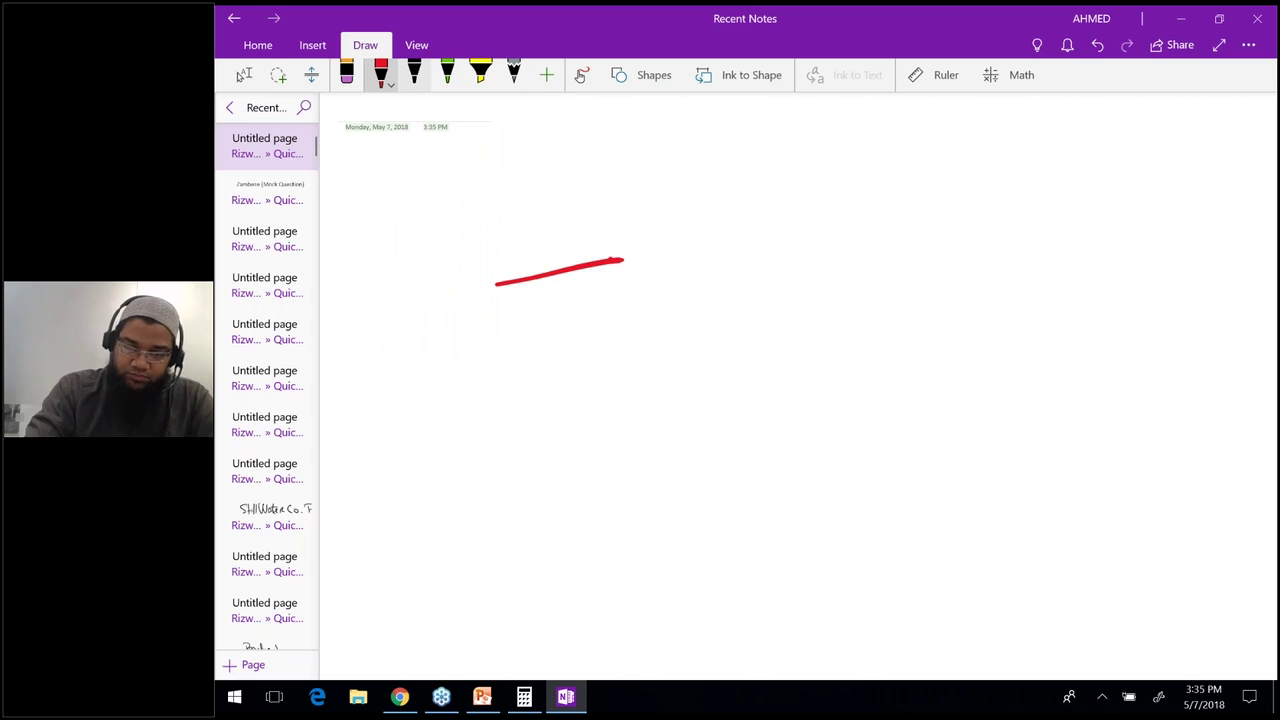
{"action": "key", "text": "ctrl+z"}
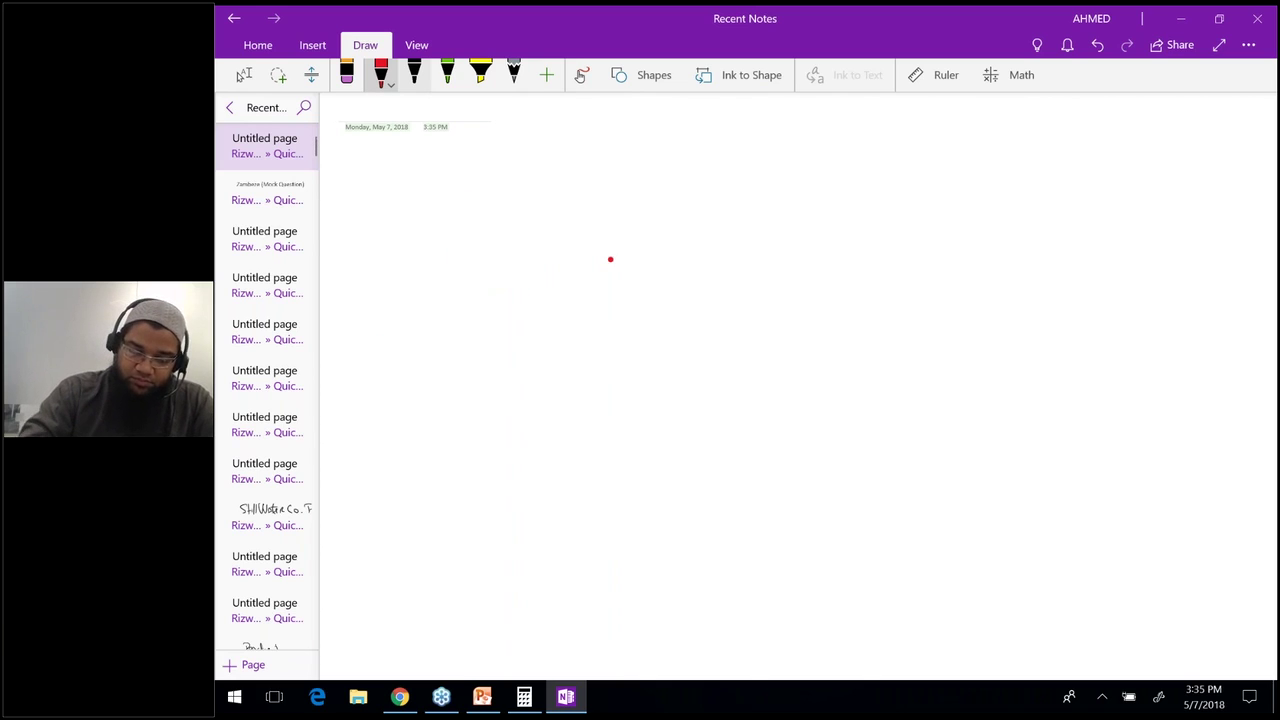
{"action": "left_click", "coordinate": [414, 70]}
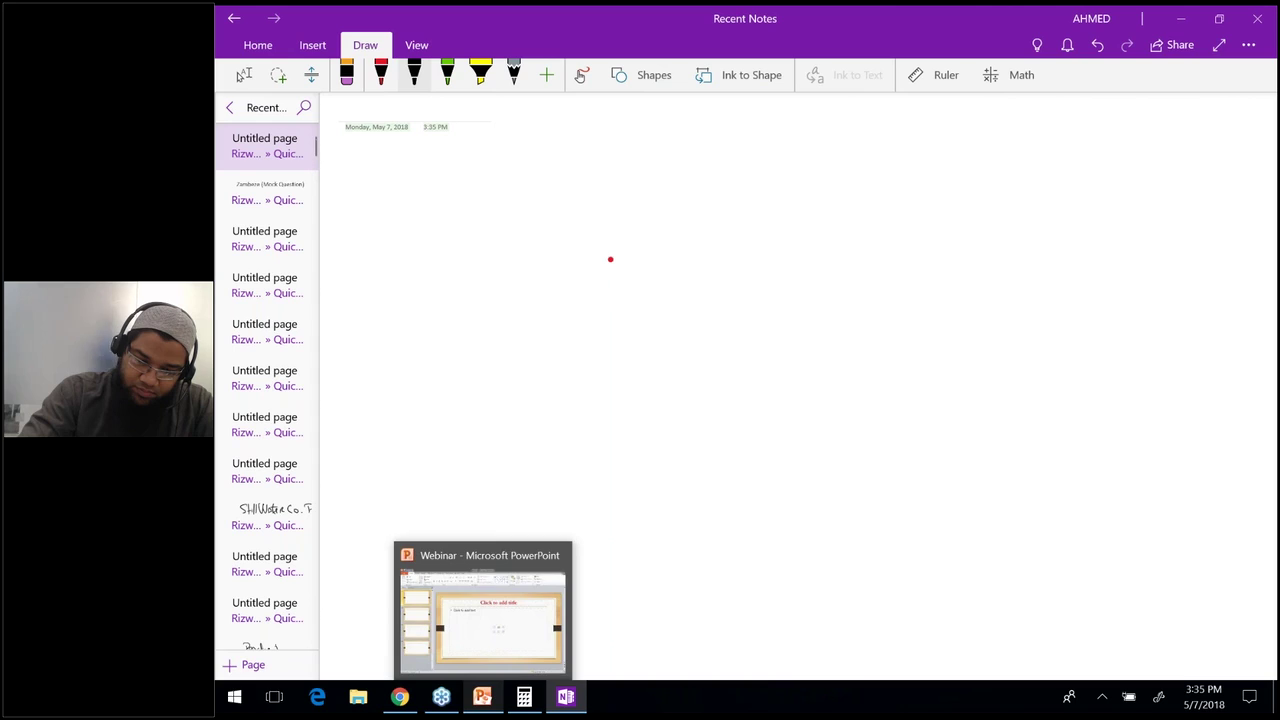
{"action": "left_click", "coordinate": [380, 70]}
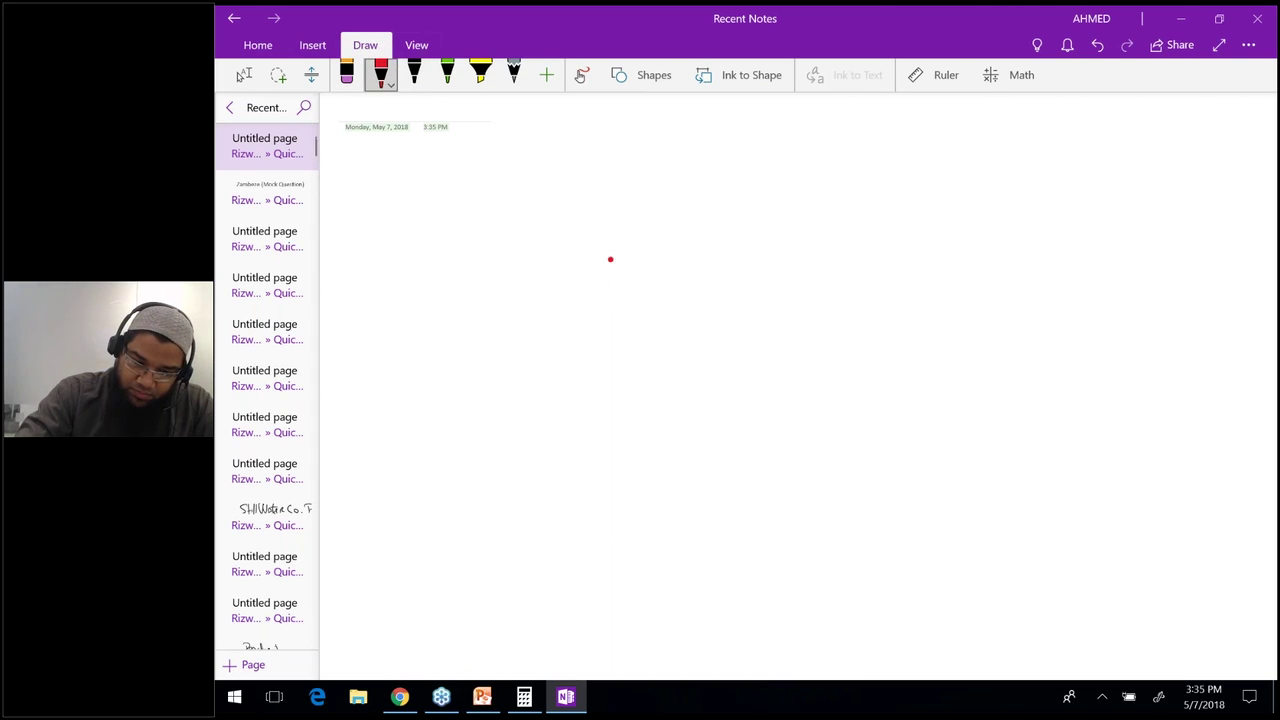
{"action": "left_click", "coordinate": [380, 72]}
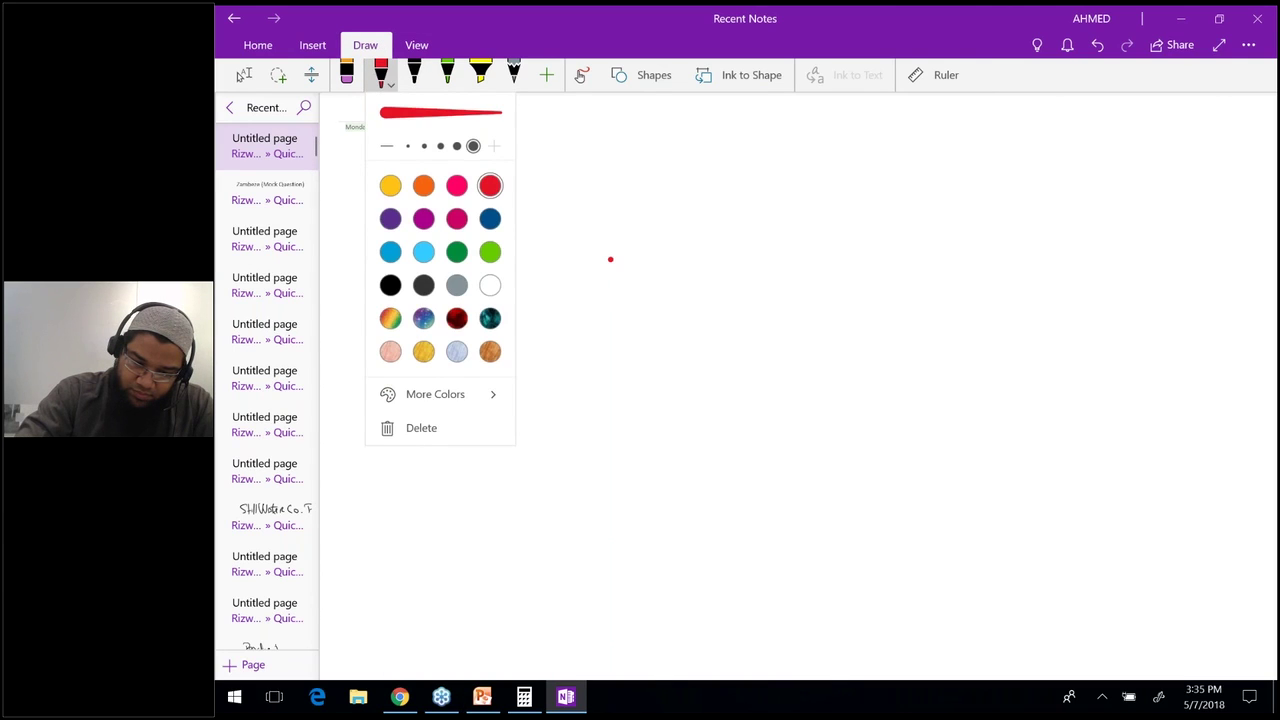
{"action": "left_click", "coordinate": [424, 146]}
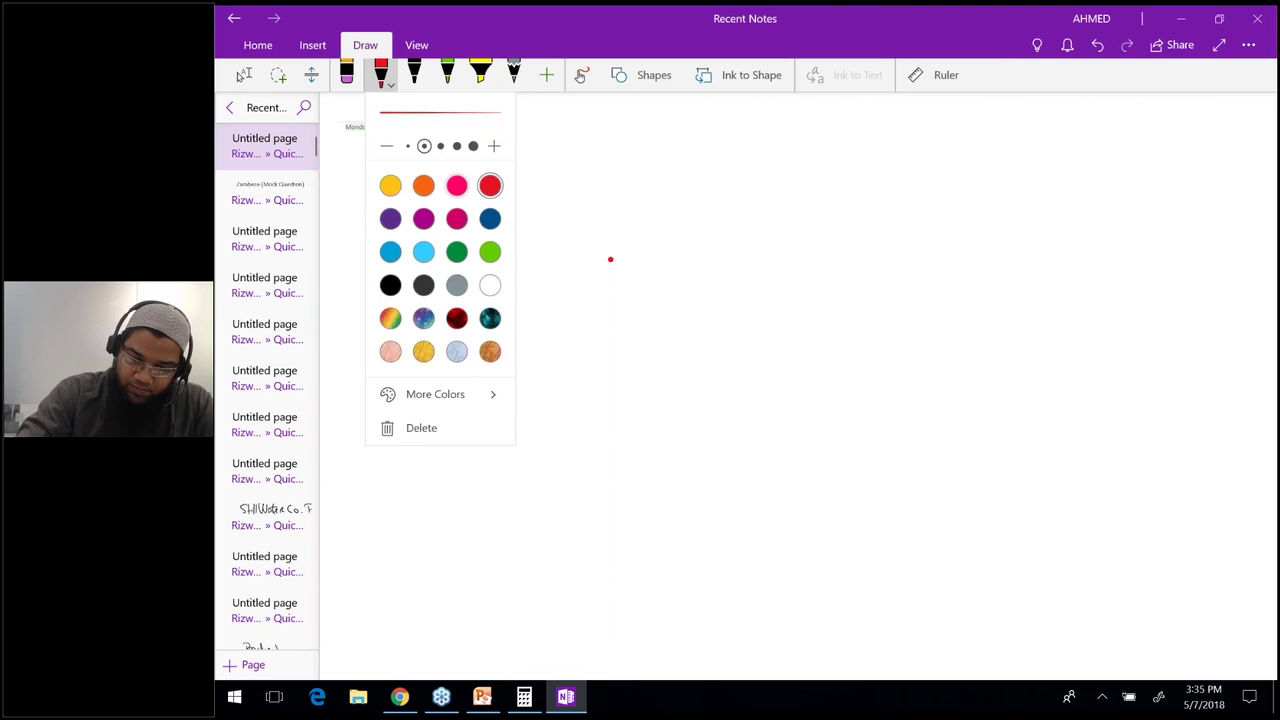
{"action": "left_click", "coordinate": [610, 259]}
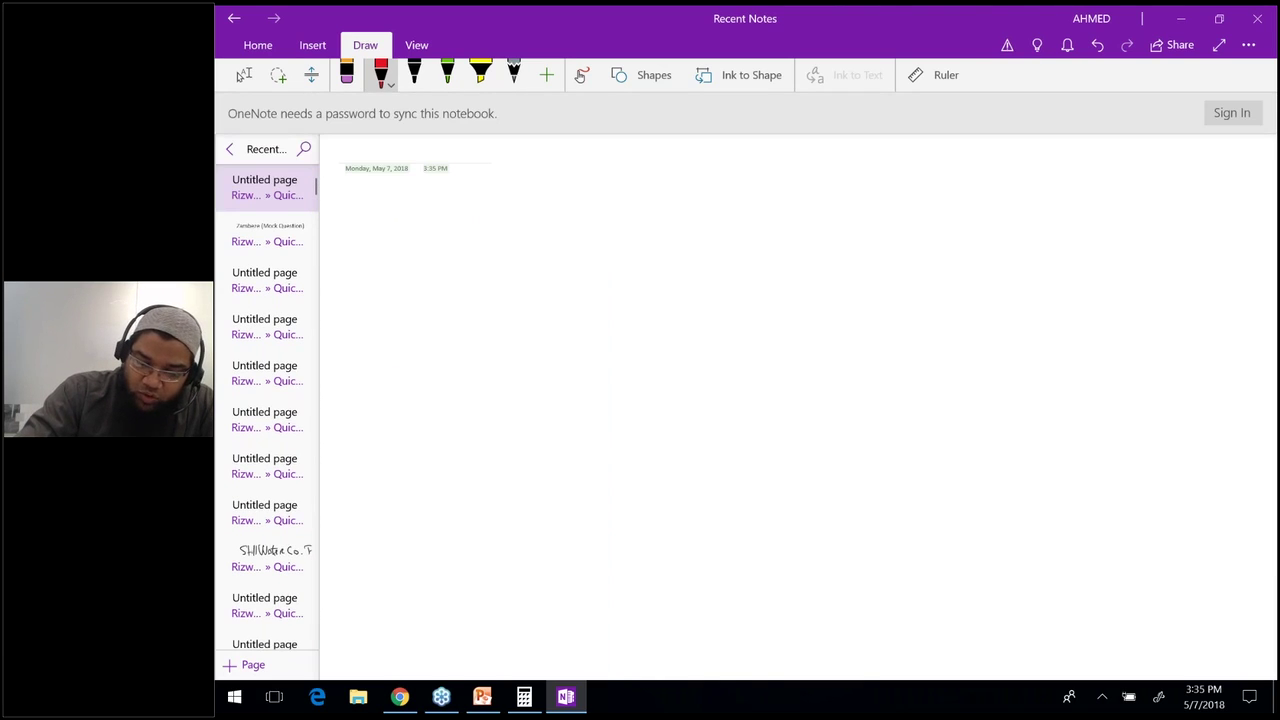
Begin handwriting the red 'Loan notes' heading at the top of the page.
{"action": "left_click_drag", "start_coordinate": [443, 232], "coordinate": [455, 263]}
{"action": "left_click_drag", "start_coordinate": [475, 246], "coordinate": [474, 247]}
{"action": "mouse_move", "coordinate": [492, 244]}
{"action": "left_mouse_down"}
{"action": "mouse_move", "coordinate": [518, 255]}
{"action": "mouse_move", "coordinate": [590, 244]}
{"action": "mouse_move", "coordinate": [737, 206]}
{"action": "left_mouse_up"}
Complete the heading as 'Loan notes → FL' and underline it.
{"action": "left_click", "coordinate": [657, 221]}
{"action": "mouse_move", "coordinate": [718, 200]}
{"action": "left_mouse_down"}
{"action": "mouse_move", "coordinate": [726, 216]}
{"action": "mouse_move", "coordinate": [753, 212]}
{"action": "left_mouse_up"}
{"action": "left_click_drag", "start_coordinate": [776, 188], "coordinate": [798, 200]}
{"action": "left_click_drag", "start_coordinate": [490, 275], "coordinate": [786, 226]}
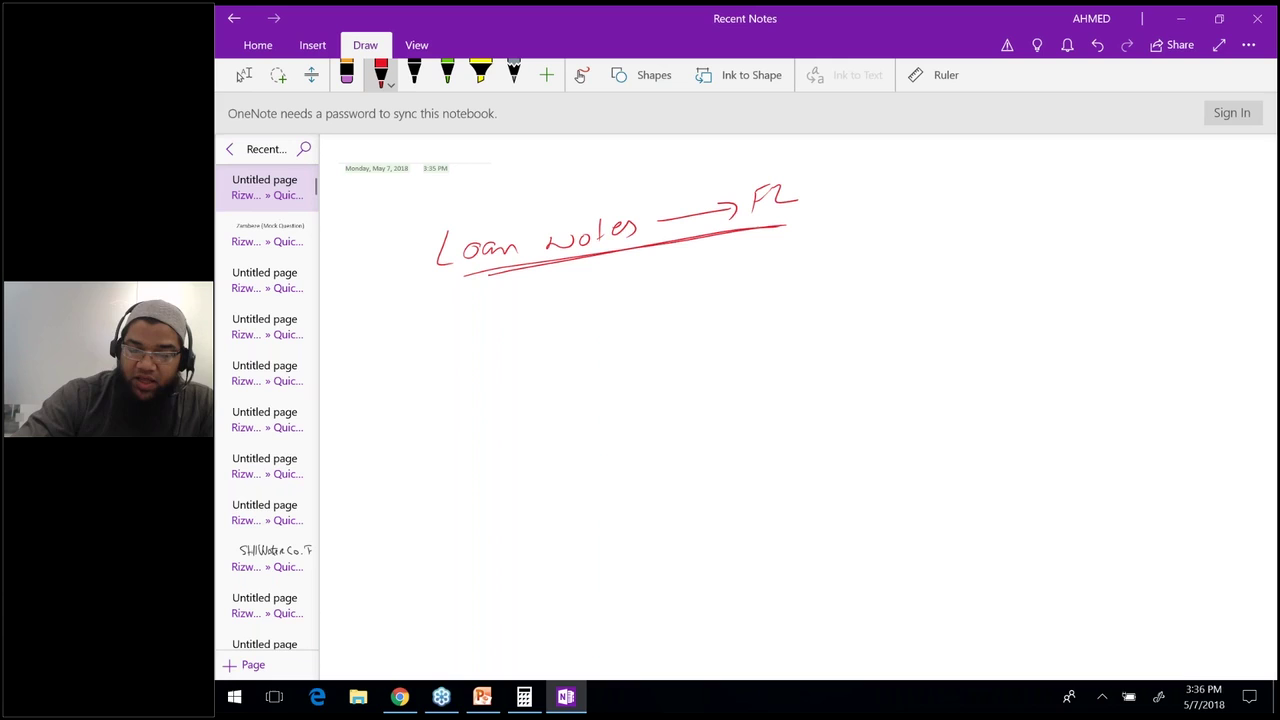
Handwrite the entry Bank 100m / Loan Notes 100m below the heading.
{"action": "mouse_move", "coordinate": [452, 332]}
{"action": "left_mouse_down"}
{"action": "mouse_move", "coordinate": [453, 358]}
{"action": "mouse_move", "coordinate": [511, 348]}
{"action": "left_mouse_up"}
{"action": "mouse_move", "coordinate": [518, 323]}
{"action": "left_mouse_down"}
{"action": "mouse_move", "coordinate": [519, 346]}
{"action": "mouse_move", "coordinate": [536, 346]}
{"action": "left_mouse_up"}
{"action": "mouse_move", "coordinate": [514, 371]}
{"action": "left_mouse_down"}
{"action": "mouse_move", "coordinate": [514, 392]}
{"action": "mouse_move", "coordinate": [532, 391]}
{"action": "left_mouse_up"}
{"action": "left_click_drag", "start_coordinate": [546, 377], "coordinate": [626, 360]}
{"action": "left_click_drag", "start_coordinate": [638, 364], "coordinate": [652, 367]}
{"action": "left_click_drag", "start_coordinate": [645, 358], "coordinate": [657, 356]}
{"action": "left_click_drag", "start_coordinate": [660, 362], "coordinate": [687, 352]}
{"action": "mouse_move", "coordinate": [677, 301]}
{"action": "left_mouse_down"}
{"action": "mouse_move", "coordinate": [677, 317]}
{"action": "mouse_move", "coordinate": [689, 302]}
{"action": "left_mouse_up"}
{"action": "mouse_move", "coordinate": [712, 299]}
{"action": "left_mouse_down"}
{"action": "mouse_move", "coordinate": [749, 291]}
{"action": "mouse_move", "coordinate": [733, 342]}
{"action": "mouse_move", "coordinate": [744, 329]}
{"action": "left_mouse_up"}
{"action": "left_click_drag", "start_coordinate": [762, 324], "coordinate": [761, 325]}
{"action": "left_click_drag", "start_coordinate": [770, 330], "coordinate": [787, 318]}
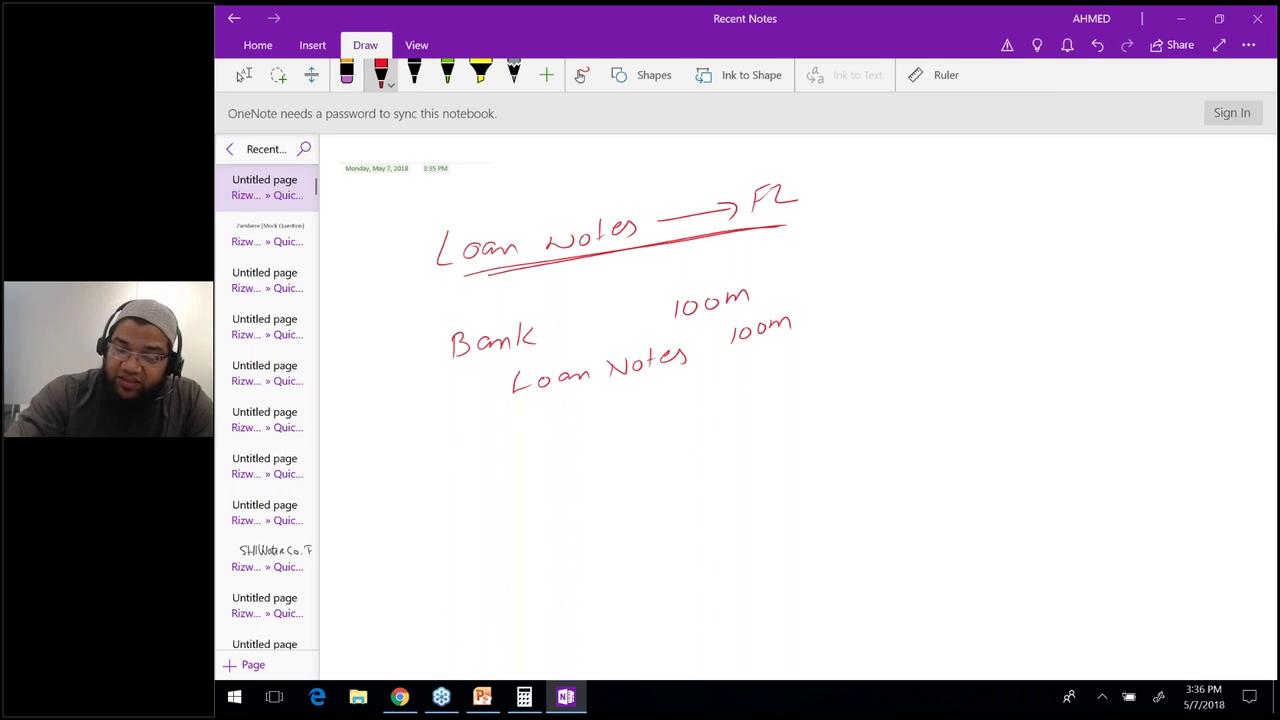
Add '(4yrs)' after FL and double-underline it.
{"action": "left_click_drag", "start_coordinate": [832, 170], "coordinate": [826, 222]}
{"action": "mouse_move", "coordinate": [856, 176]}
{"action": "left_mouse_down"}
{"action": "mouse_move", "coordinate": [864, 200]}
{"action": "mouse_move", "coordinate": [902, 186]}
{"action": "mouse_move", "coordinate": [914, 206]}
{"action": "left_mouse_up"}
{"action": "left_click_drag", "start_coordinate": [864, 210], "coordinate": [918, 202]}
{"action": "left_click_drag", "start_coordinate": [860, 218], "coordinate": [920, 210]}
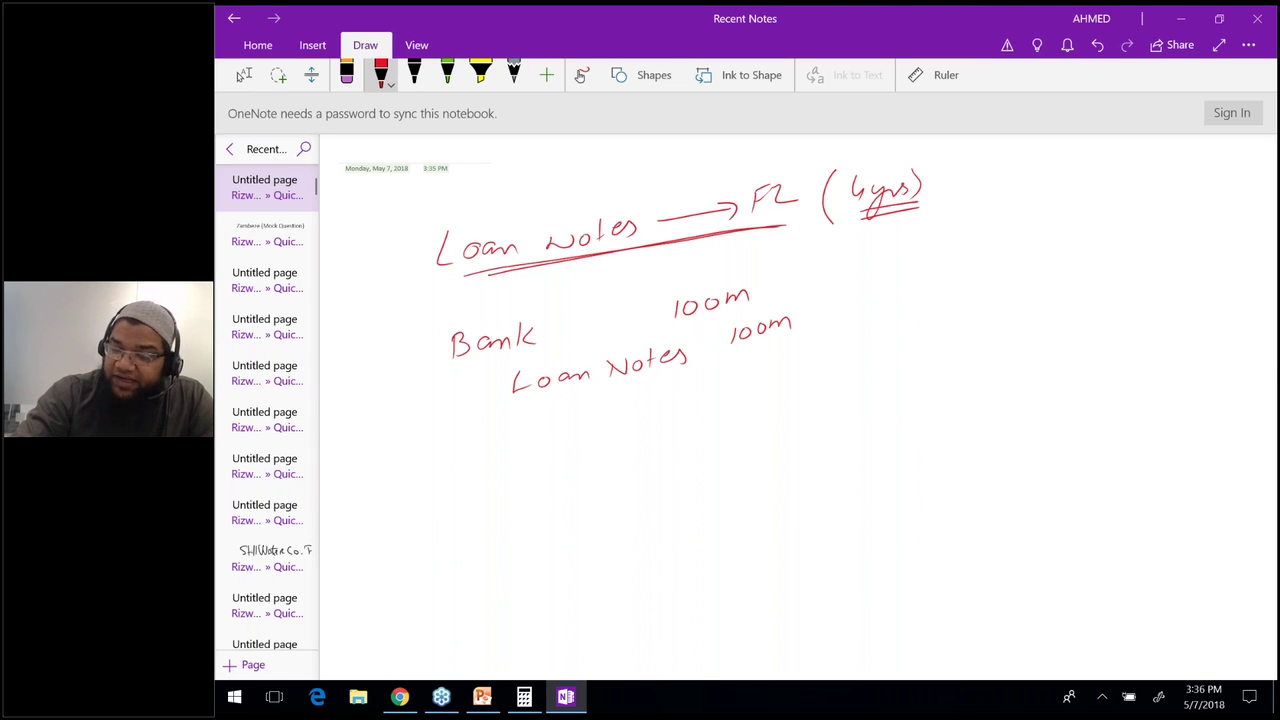
Write 'Transaction cost = 2m' under (4yrs) and circle it.
{"action": "mouse_move", "coordinate": [865, 242]}
{"action": "left_mouse_down"}
{"action": "mouse_move", "coordinate": [894, 233]}
{"action": "mouse_move", "coordinate": [879, 259]}
{"action": "mouse_move", "coordinate": [902, 238]}
{"action": "left_mouse_up"}
{"action": "left_click_drag", "start_coordinate": [916, 238], "coordinate": [922, 248]}
{"action": "mouse_move", "coordinate": [938, 230]}
{"action": "left_mouse_down"}
{"action": "mouse_move", "coordinate": [926, 246]}
{"action": "mouse_move", "coordinate": [978, 212]}
{"action": "mouse_move", "coordinate": [1014, 212]}
{"action": "left_mouse_up"}
{"action": "left_click_drag", "start_coordinate": [906, 262], "coordinate": [932, 274]}
{"action": "mouse_move", "coordinate": [946, 256]}
{"action": "left_mouse_down"}
{"action": "mouse_move", "coordinate": [944, 272]}
{"action": "mouse_move", "coordinate": [952, 262]}
{"action": "left_mouse_up"}
{"action": "left_click_drag", "start_coordinate": [1018, 238], "coordinate": [1026, 237]}
{"action": "left_click_drag", "start_coordinate": [1018, 243], "coordinate": [1056, 232]}
{"action": "mouse_move", "coordinate": [1062, 230]}
{"action": "left_mouse_down"}
{"action": "mouse_move", "coordinate": [1086, 224]}
{"action": "mouse_move", "coordinate": [840, 268]}
{"action": "mouse_move", "coordinate": [1096, 228]}
{"action": "left_mouse_up"}
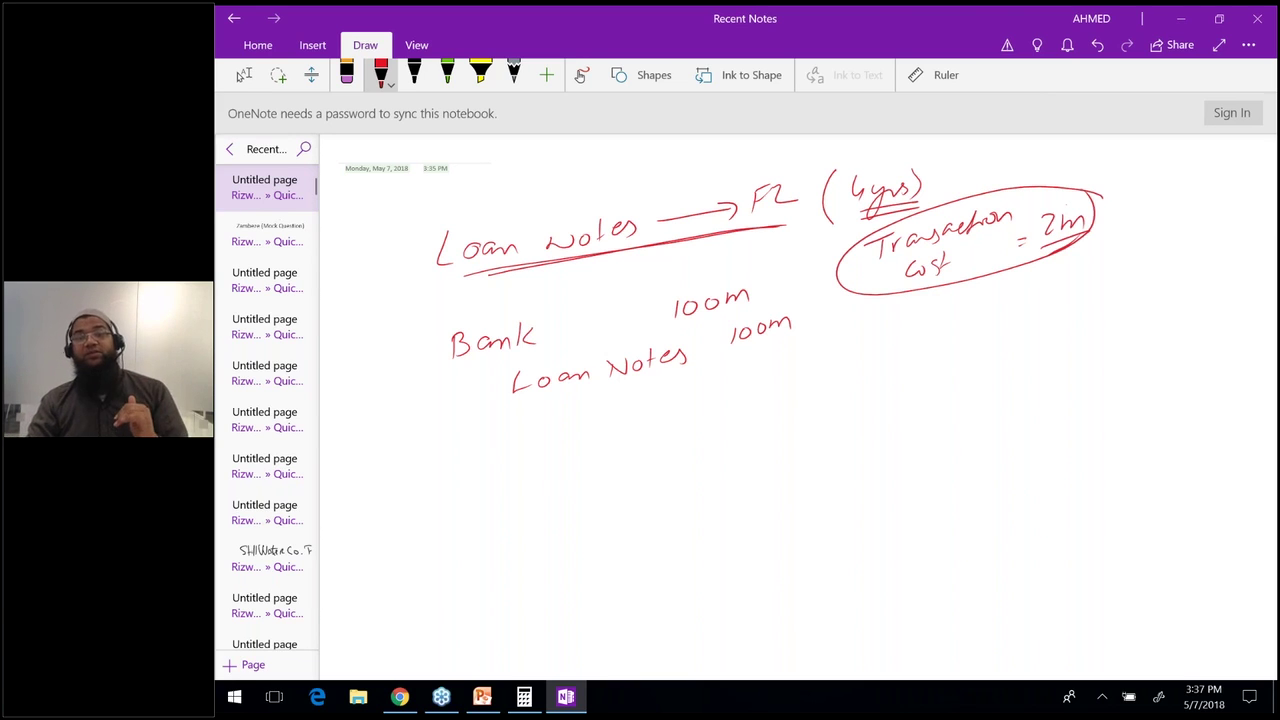
Draw an arc linking the transaction cost to (4yrs) and erase a mistaken letter F.
{"action": "mouse_move", "coordinate": [1068, 205]}
{"action": "left_mouse_down"}
{"action": "mouse_move", "coordinate": [1018, 145]}
{"action": "mouse_move", "coordinate": [905, 158]}
{"action": "mouse_move", "coordinate": [923, 157]}
{"action": "left_mouse_up"}
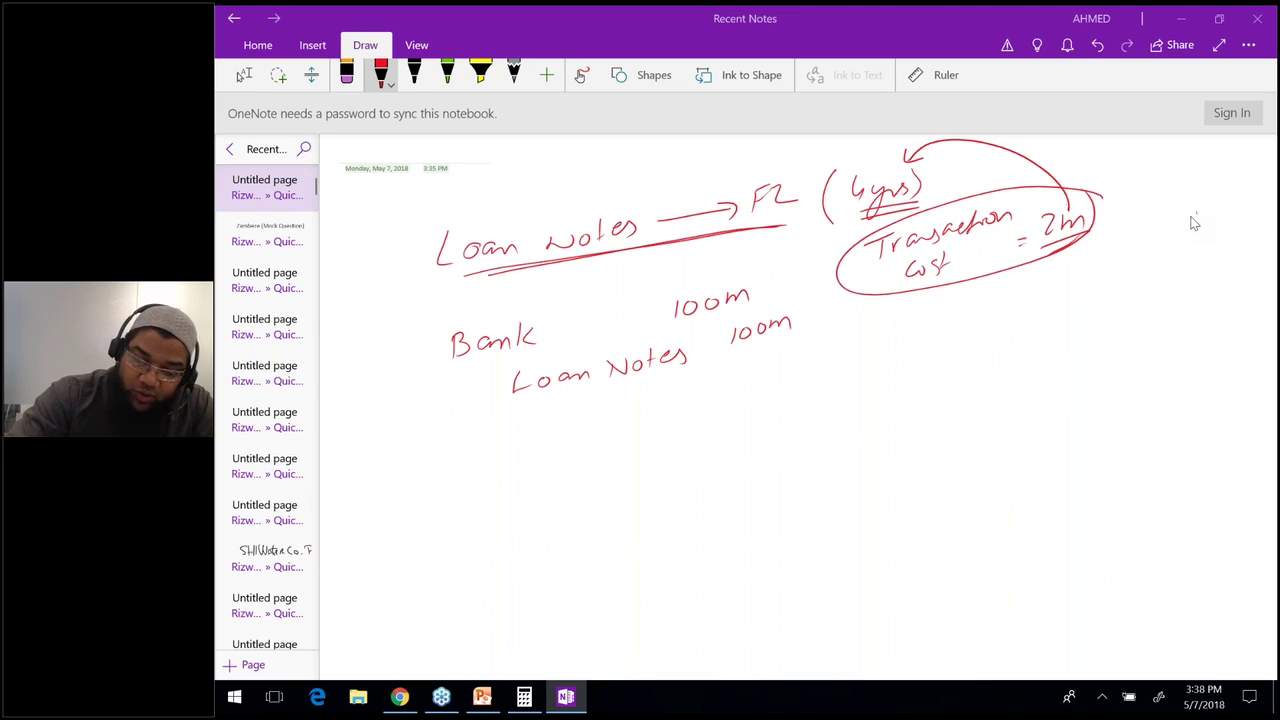
{"action": "mouse_move", "coordinate": [461, 439]}
{"action": "left_mouse_down"}
{"action": "mouse_move", "coordinate": [461, 457]}
{"action": "mouse_move", "coordinate": [477, 428]}
{"action": "left_mouse_up"}
{"action": "mouse_move", "coordinate": [460, 442]}
{"action": "left_mouse_down"}
{"action": "mouse_move", "coordinate": [472, 442]}
{"action": "mouse_move", "coordinate": [468, 456]}
{"action": "mouse_move", "coordinate": [480, 436]}
{"action": "left_mouse_up"}
{"action": "left_click", "coordinate": [346, 74]}
{"action": "left_click", "coordinate": [380, 74]}
Handwrite the second entry Loan notes 2m / Bank 2m below the 100m working.
{"action": "left_click_drag", "start_coordinate": [489, 433], "coordinate": [511, 440]}
{"action": "left_click_drag", "start_coordinate": [517, 422], "coordinate": [544, 416]}
{"action": "left_click_drag", "start_coordinate": [550, 400], "coordinate": [552, 420]}
{"action": "left_click_drag", "start_coordinate": [546, 408], "coordinate": [556, 406]}
{"action": "left_click_drag", "start_coordinate": [558, 412], "coordinate": [576, 404]}
{"action": "left_click_drag", "start_coordinate": [680, 378], "coordinate": [690, 390]}
{"action": "left_click_drag", "start_coordinate": [692, 386], "coordinate": [726, 384]}
{"action": "mouse_move", "coordinate": [532, 448]}
{"action": "left_mouse_down"}
{"action": "mouse_move", "coordinate": [540, 462]}
{"action": "mouse_move", "coordinate": [590, 454]}
{"action": "left_mouse_up"}
{"action": "left_click_drag", "start_coordinate": [748, 392], "coordinate": [801, 406]}
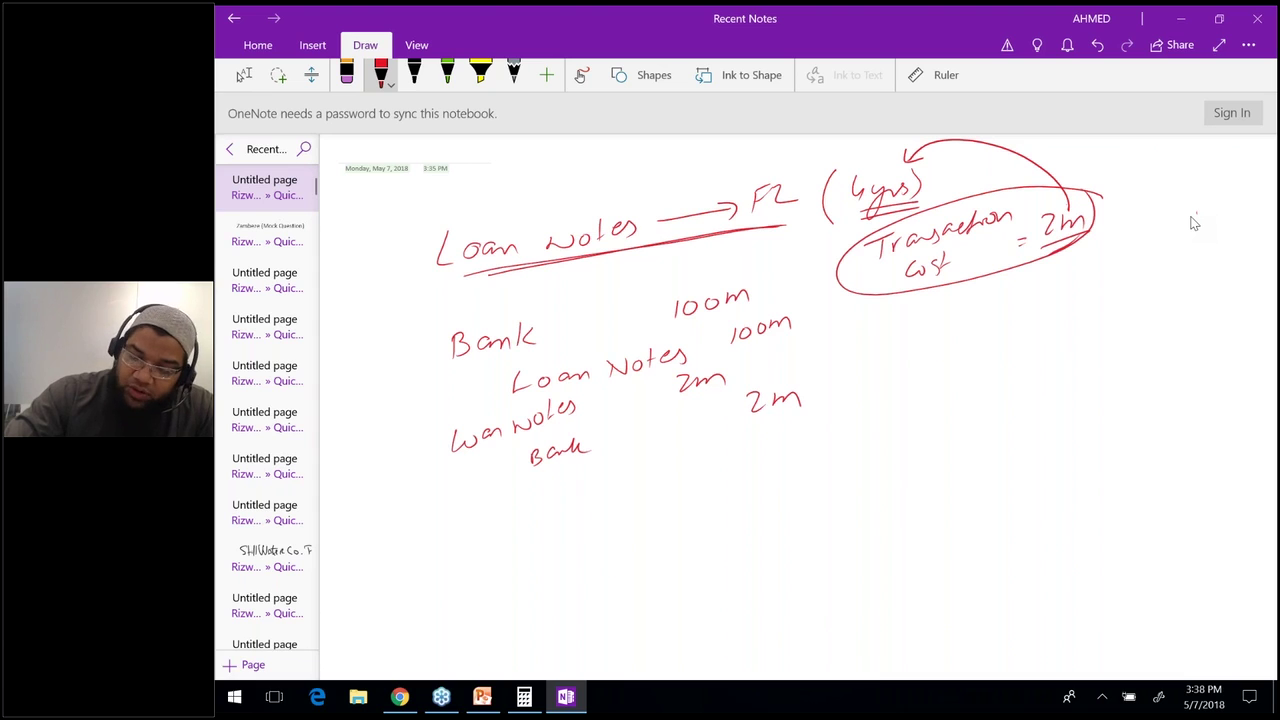
Write the b/d balance of 98M and a double-underlined 'I.E' beside the amounts.
{"action": "left_click_drag", "start_coordinate": [742, 450], "coordinate": [756, 468]}
{"action": "left_click_drag", "start_coordinate": [766, 448], "coordinate": [761, 470]}
{"action": "left_click_drag", "start_coordinate": [790, 460], "coordinate": [810, 438]}
{"action": "mouse_move", "coordinate": [772, 502]}
{"action": "left_mouse_down"}
{"action": "mouse_move", "coordinate": [762, 522]}
{"action": "mouse_move", "coordinate": [778, 518]}
{"action": "left_mouse_up"}
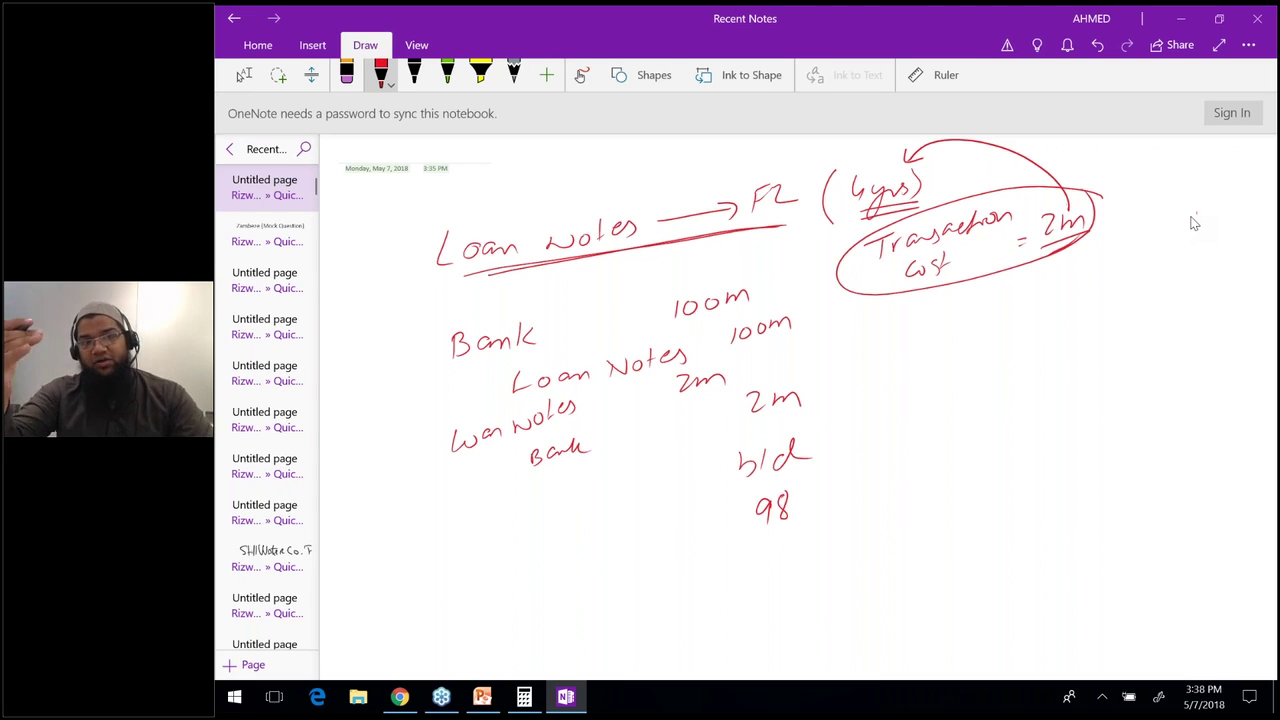
{"action": "mouse_move", "coordinate": [798, 516]}
{"action": "left_mouse_down"}
{"action": "mouse_move", "coordinate": [816, 498]}
{"action": "mouse_move", "coordinate": [820, 518]}
{"action": "left_mouse_up"}
{"action": "mouse_move", "coordinate": [870, 428]}
{"action": "left_mouse_down"}
{"action": "mouse_move", "coordinate": [872, 455]}
{"action": "mouse_move", "coordinate": [910, 446]}
{"action": "left_mouse_up"}
{"action": "left_click_drag", "start_coordinate": [872, 460], "coordinate": [918, 456]}
Write 'eff Rate' above I.E and a circled 'Coupon Rate' with an arrow pointing to eff Rate.
{"action": "mouse_move", "coordinate": [896, 380]}
{"action": "left_mouse_down"}
{"action": "mouse_move", "coordinate": [990, 358]}
{"action": "mouse_move", "coordinate": [984, 384]}
{"action": "left_mouse_up"}
{"action": "mouse_move", "coordinate": [1044, 298]}
{"action": "left_mouse_down"}
{"action": "mouse_move", "coordinate": [1034, 318]}
{"action": "mouse_move", "coordinate": [1112, 284]}
{"action": "left_mouse_up"}
{"action": "mouse_move", "coordinate": [1058, 332]}
{"action": "left_mouse_down"}
{"action": "mouse_move", "coordinate": [1113, 308]}
{"action": "mouse_move", "coordinate": [1122, 320]}
{"action": "left_mouse_up"}
{"action": "left_click_drag", "start_coordinate": [1052, 346], "coordinate": [1120, 328]}
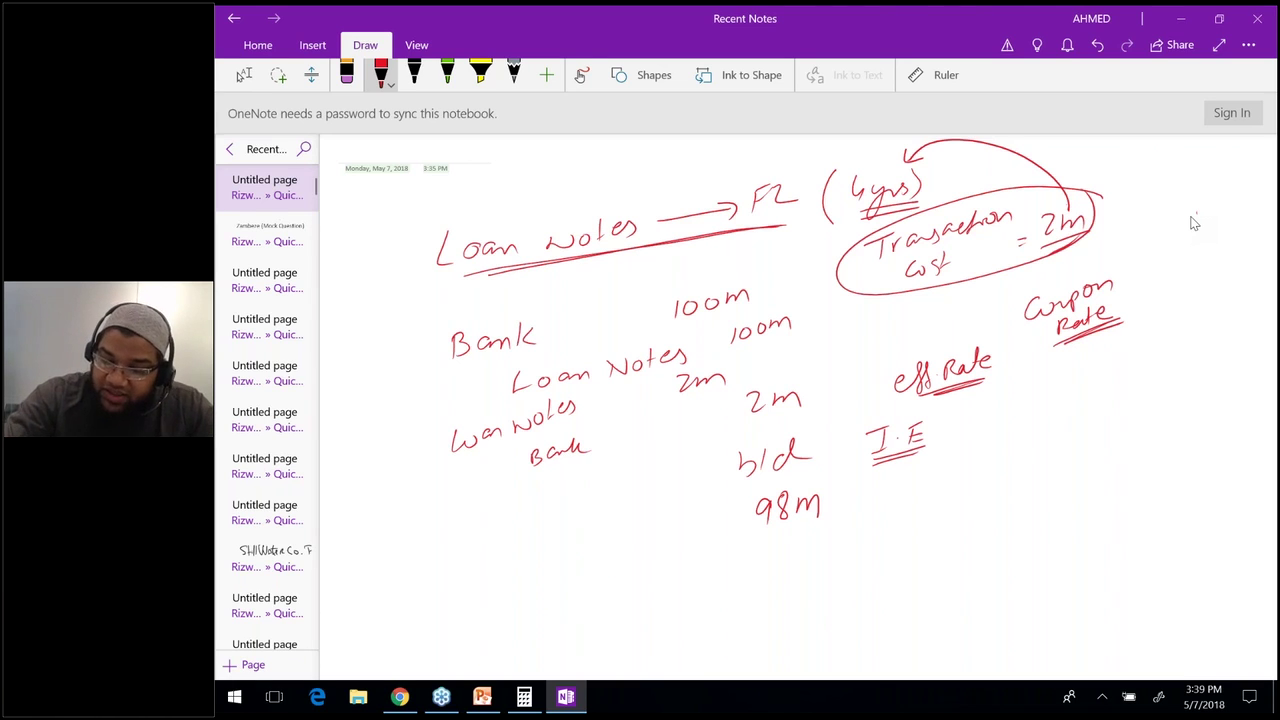
{"action": "left_click_drag", "start_coordinate": [1100, 260], "coordinate": [1108, 266]}
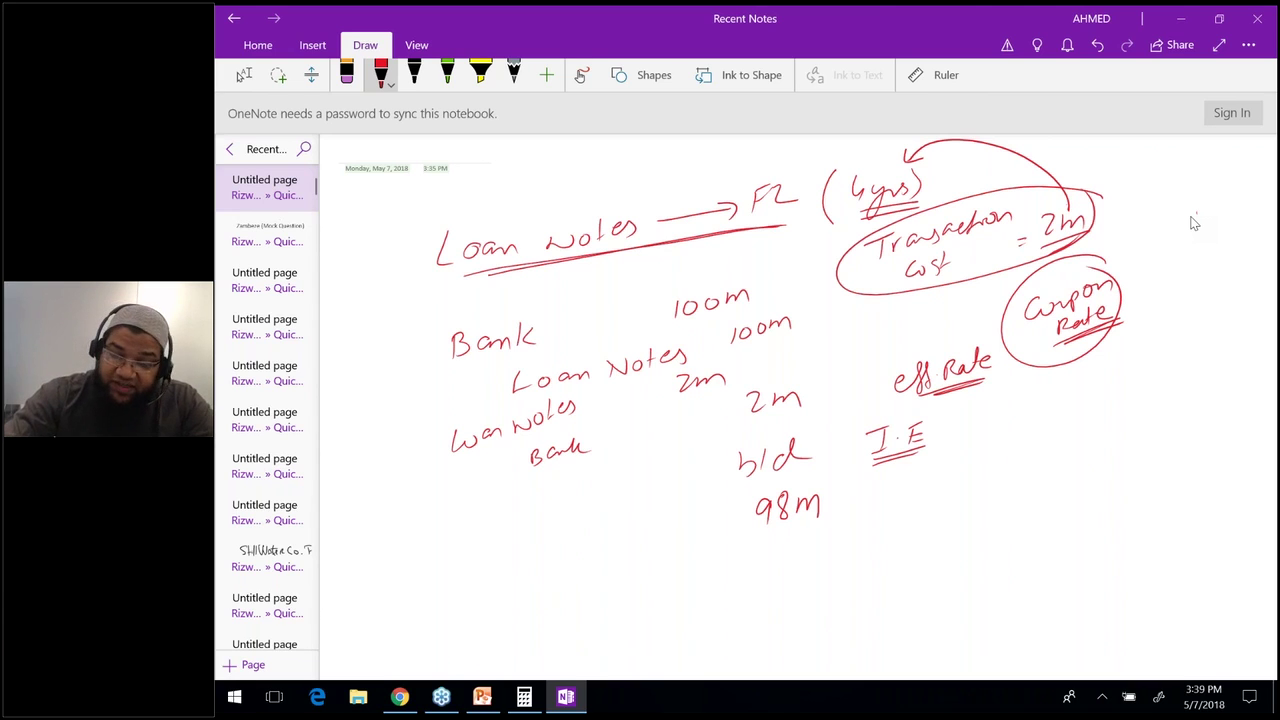
{"action": "left_click_drag", "start_coordinate": [946, 343], "coordinate": [1010, 300]}
{"action": "left_click_drag", "start_coordinate": [952, 330], "coordinate": [960, 341]}
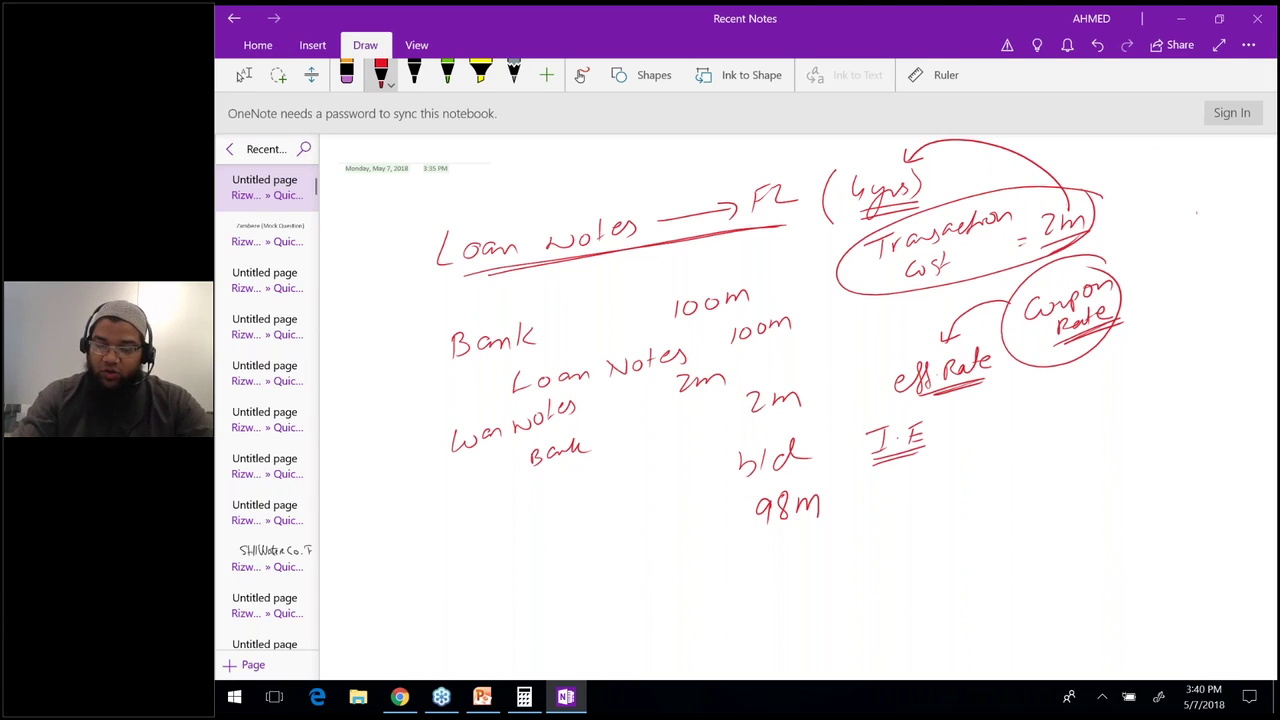
Back in the exam, widen the answer spreadsheet panel and narrow column G into a thin spacer.
{"action": "left_click", "coordinate": [400, 697]}
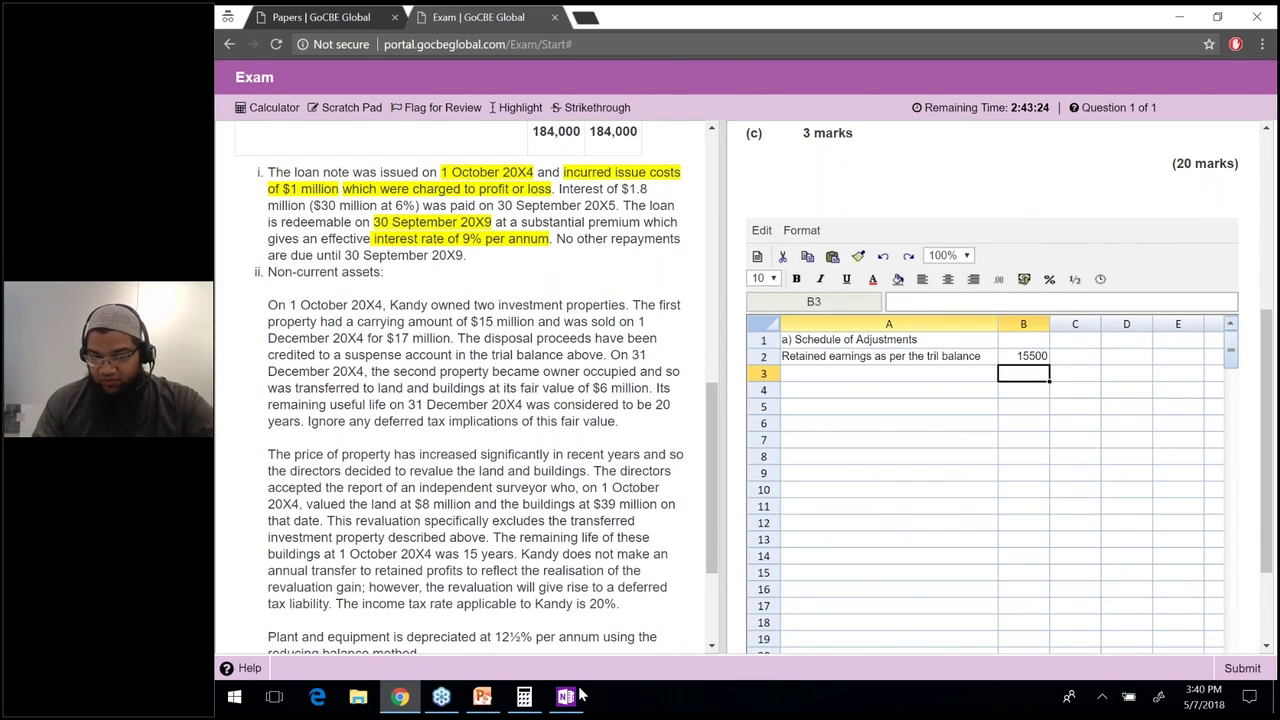
{"action": "left_click", "coordinate": [888, 323]}
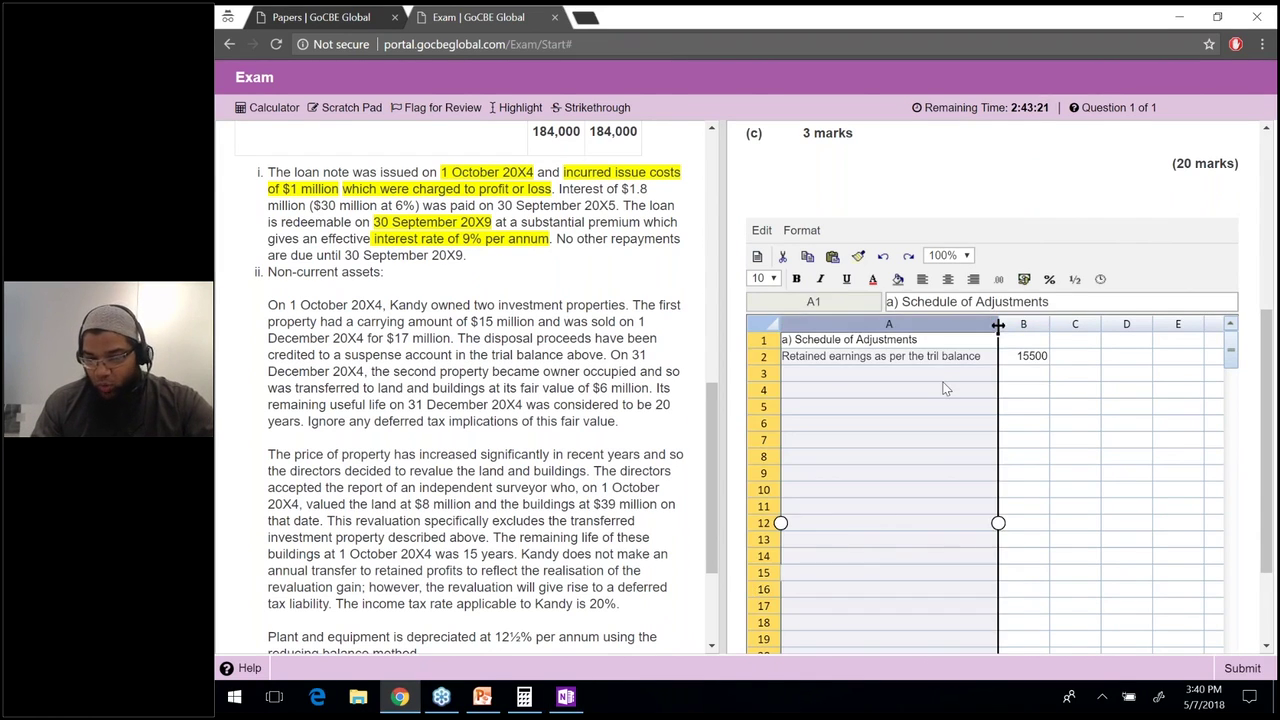
{"action": "left_click", "coordinate": [960, 506]}
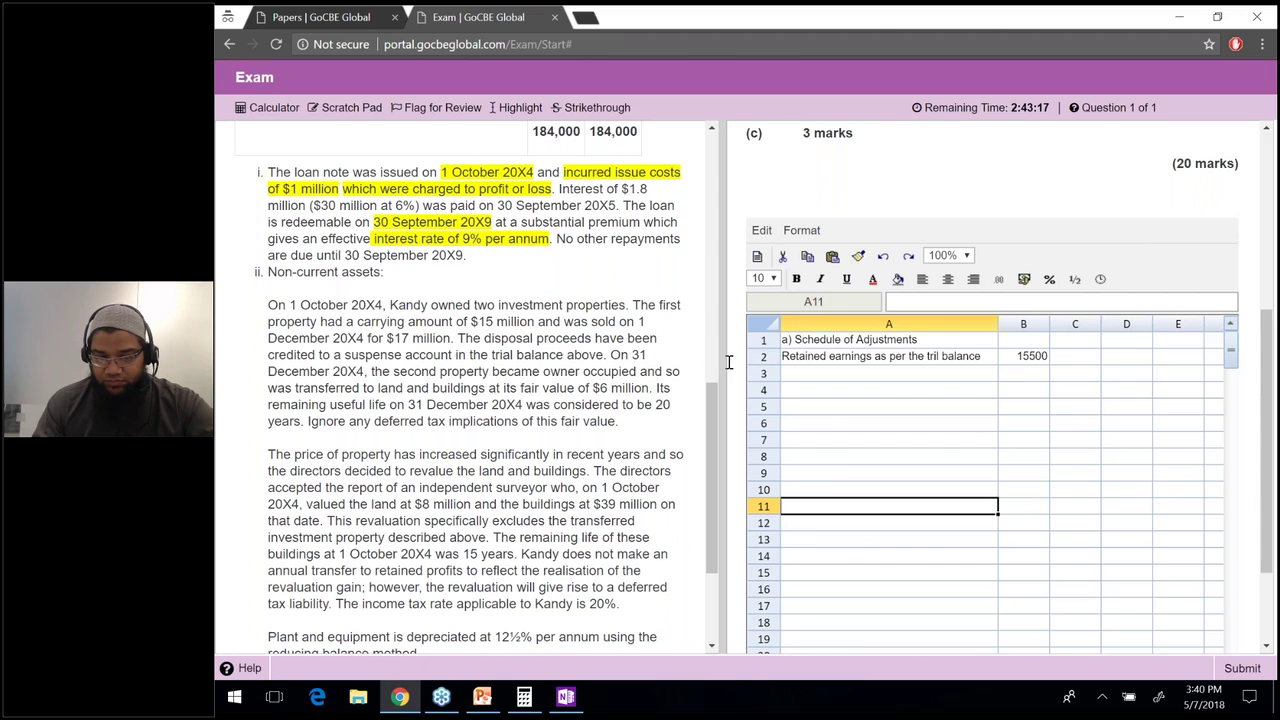
{"action": "left_click_drag", "start_coordinate": [729, 362], "coordinate": [468, 357]}
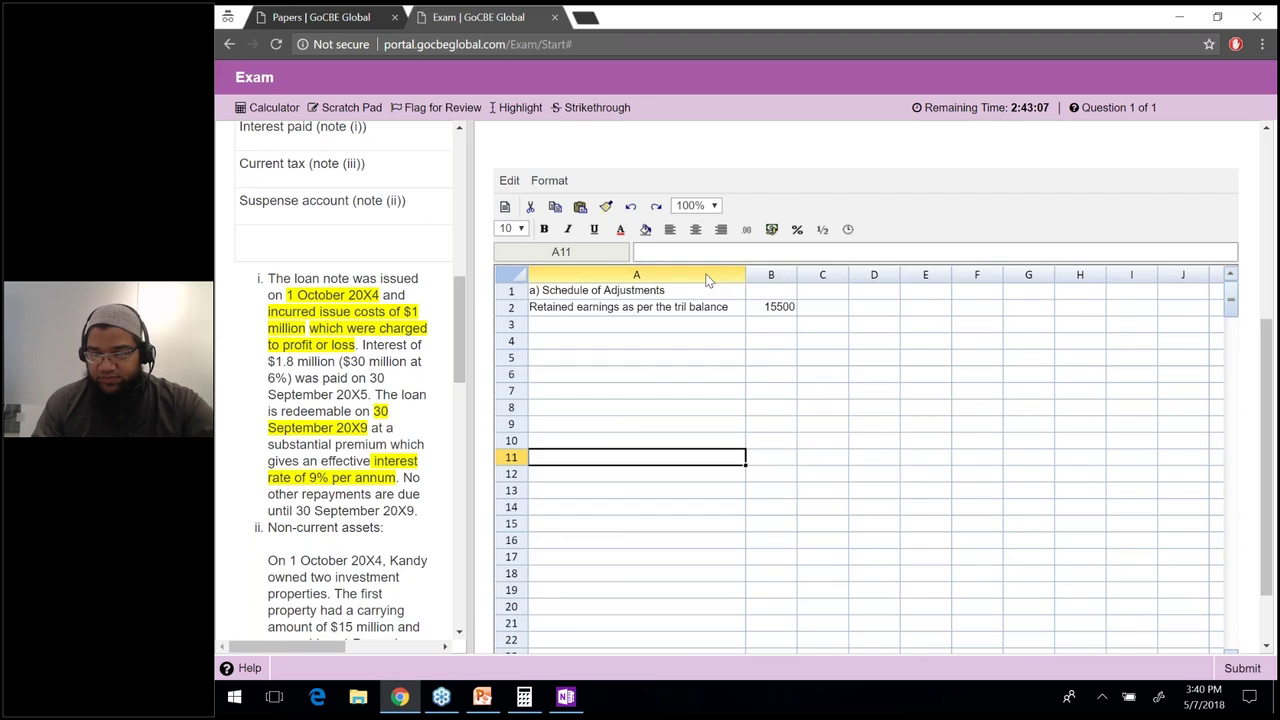
{"action": "left_click_drag", "start_coordinate": [636, 274], "coordinate": [879, 274]}
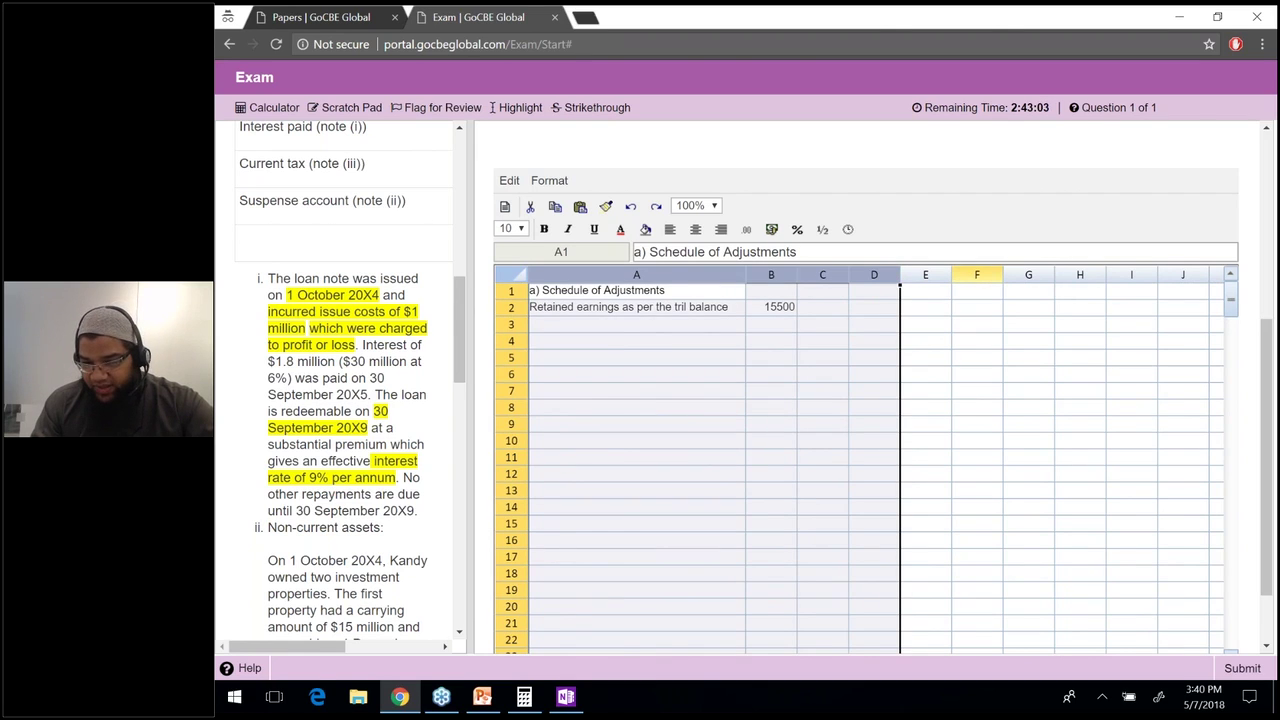
{"action": "left_click", "coordinate": [977, 274], "text": "shift"}
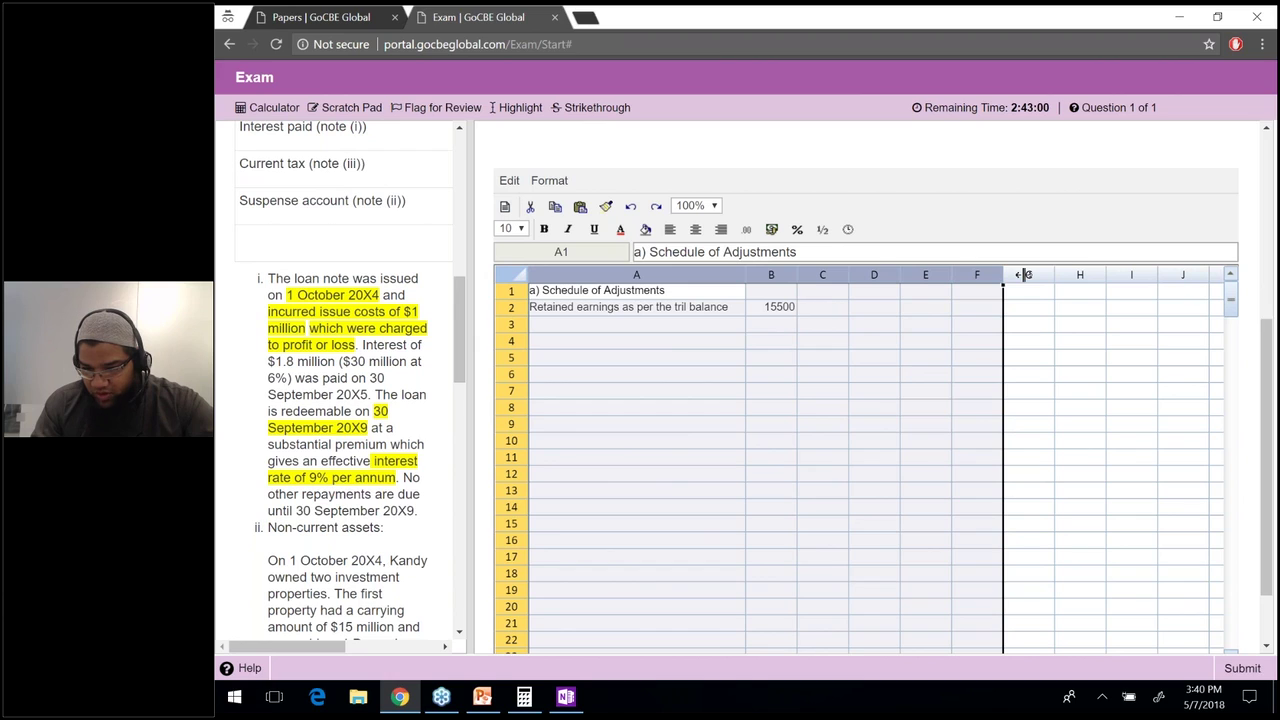
{"action": "left_click_drag", "start_coordinate": [1022, 274], "coordinate": [1008, 274]}
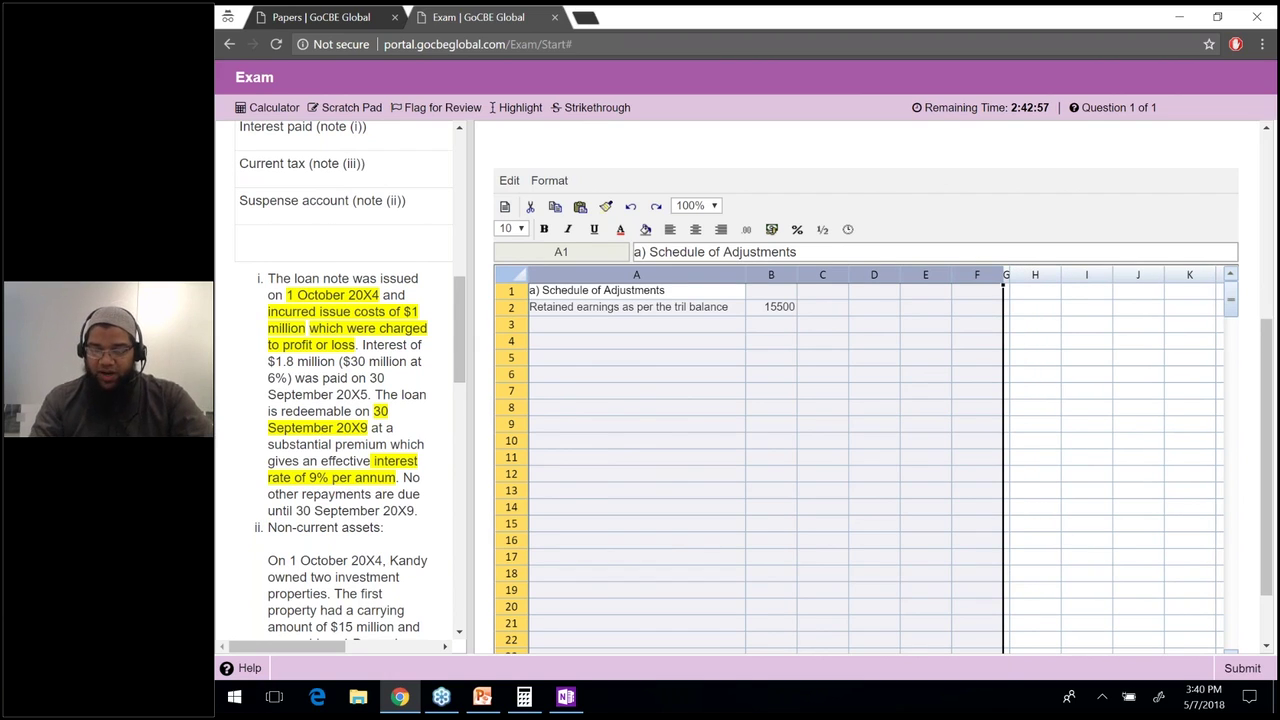
Type the heading 'Double Entries' in H1, fixing a misspelling.
{"action": "type", "text": "Doueble"}
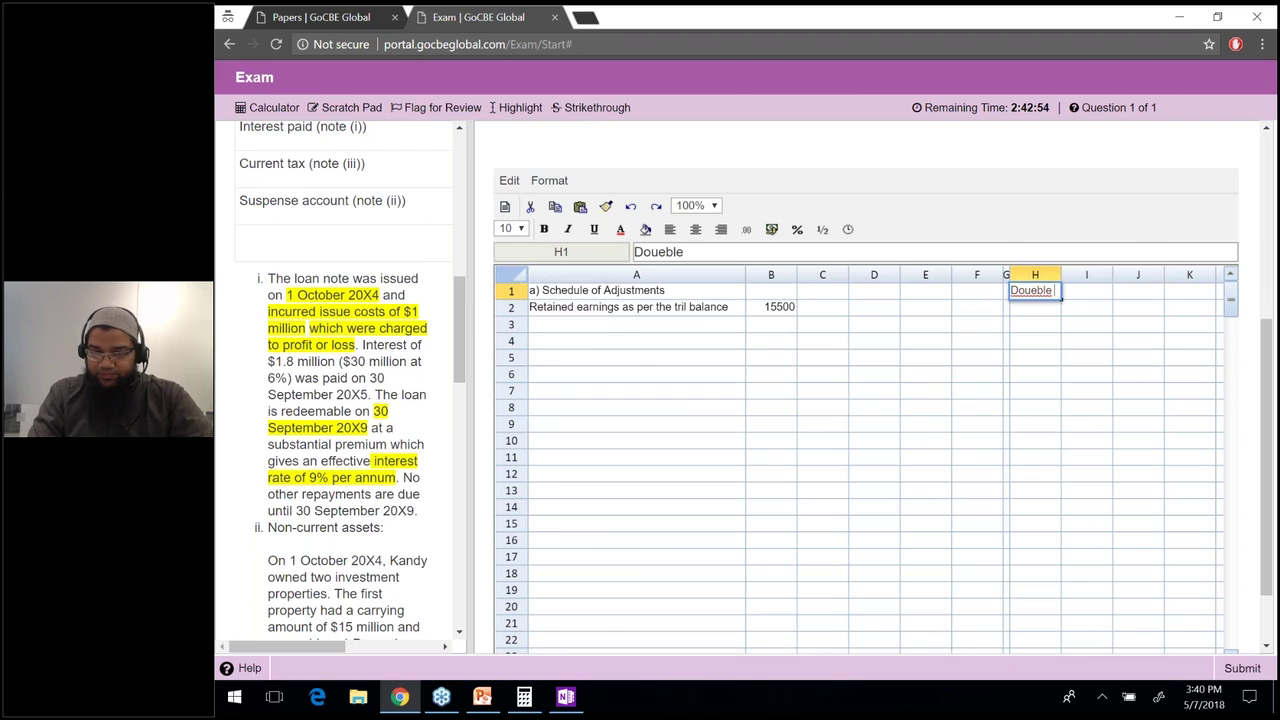
{"action": "key", "text": "BackSpace"}
{"action": "key", "text": "BackSpace"}
{"action": "key", "text": "BackSpace"}
{"action": "key", "text": "BackSpace"}
{"action": "type", "text": "b"}
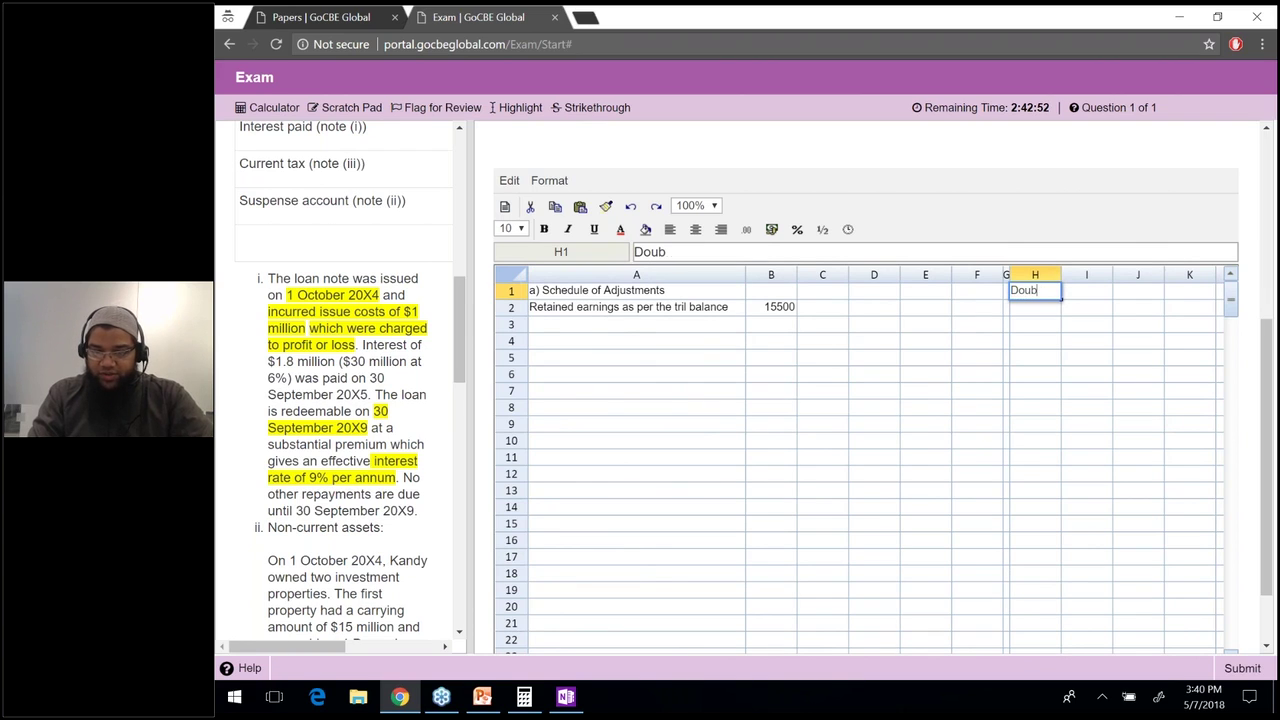
{"action": "type", "text": "le Entries"}
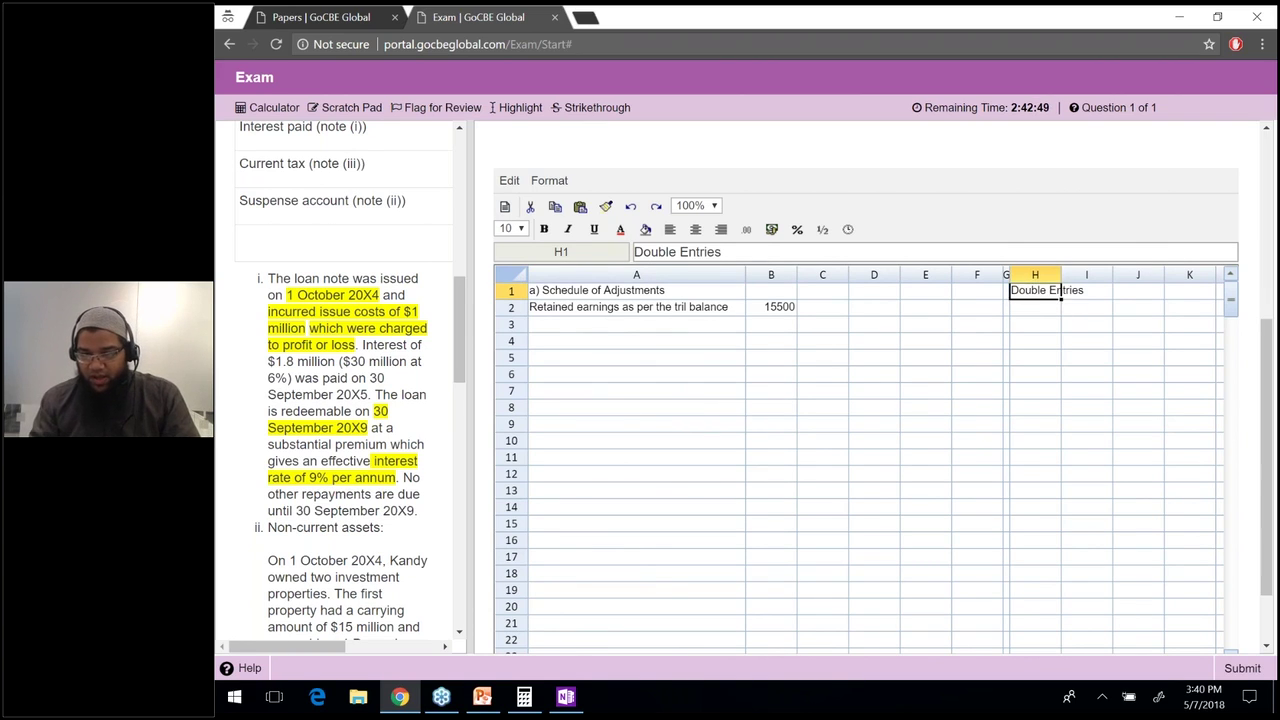
Enter a bold 'Workings' heading in cell M1.
{"action": "key", "text": "Tab"}
{"action": "left_click", "coordinate": [1189, 290]}
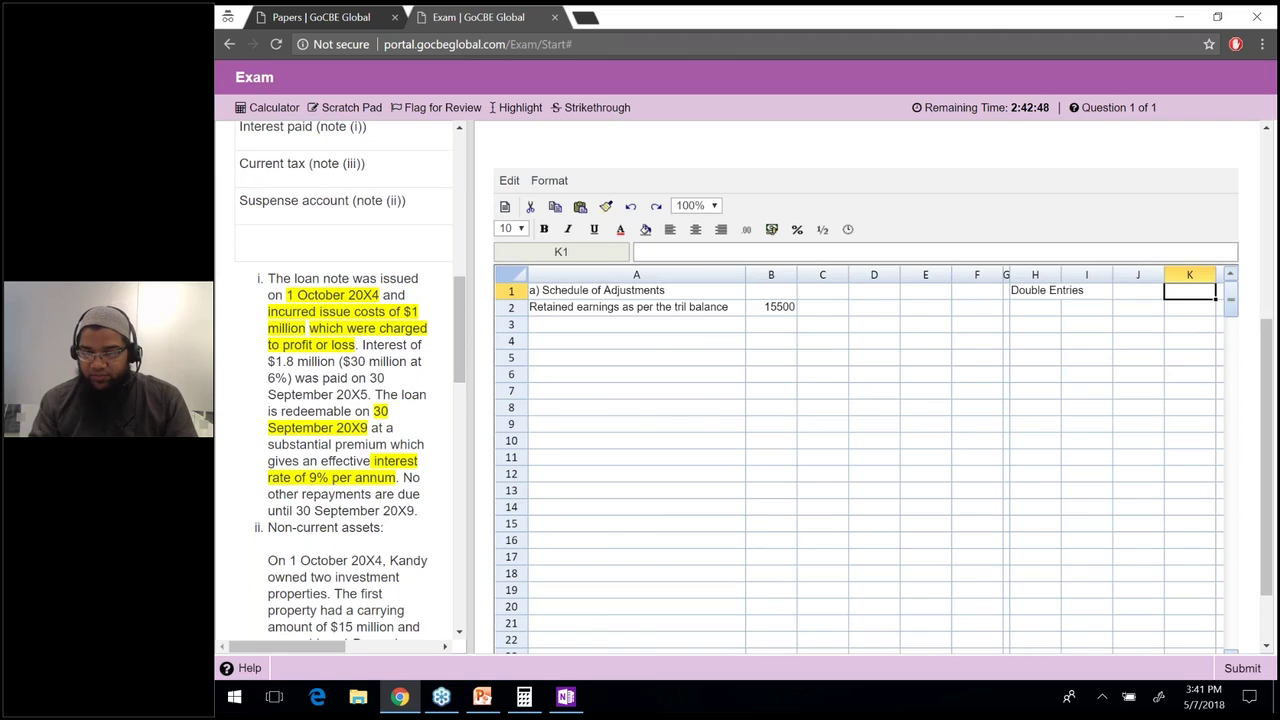
{"action": "key", "text": "Right"}
{"action": "key", "text": "Right"}
{"action": "key", "text": "Right"}
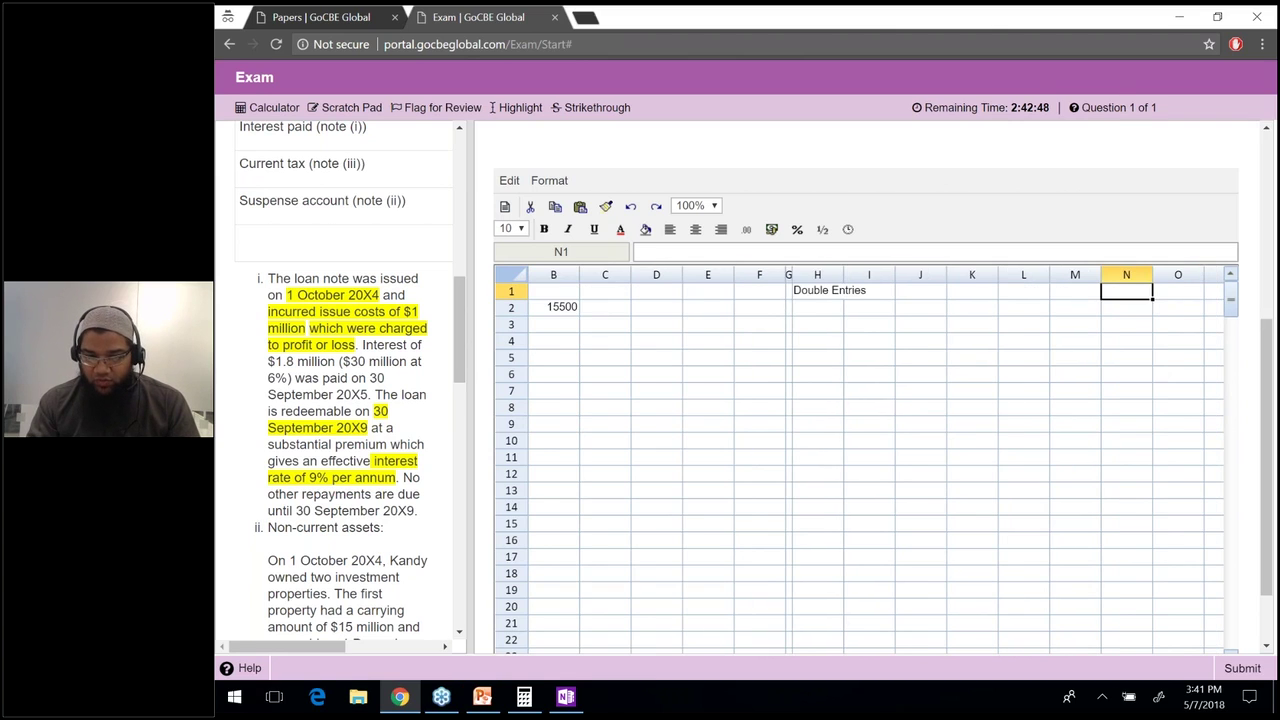
{"action": "key", "text": "Right"}
{"action": "key", "text": "Right"}
{"action": "left_click_drag", "start_coordinate": [766, 274], "coordinate": [955, 268]}
{"action": "left_click", "coordinate": [968, 292]}
{"action": "type", "text": "Workings"}
{"action": "key", "text": "Return"}
{"action": "key", "text": "Up"}
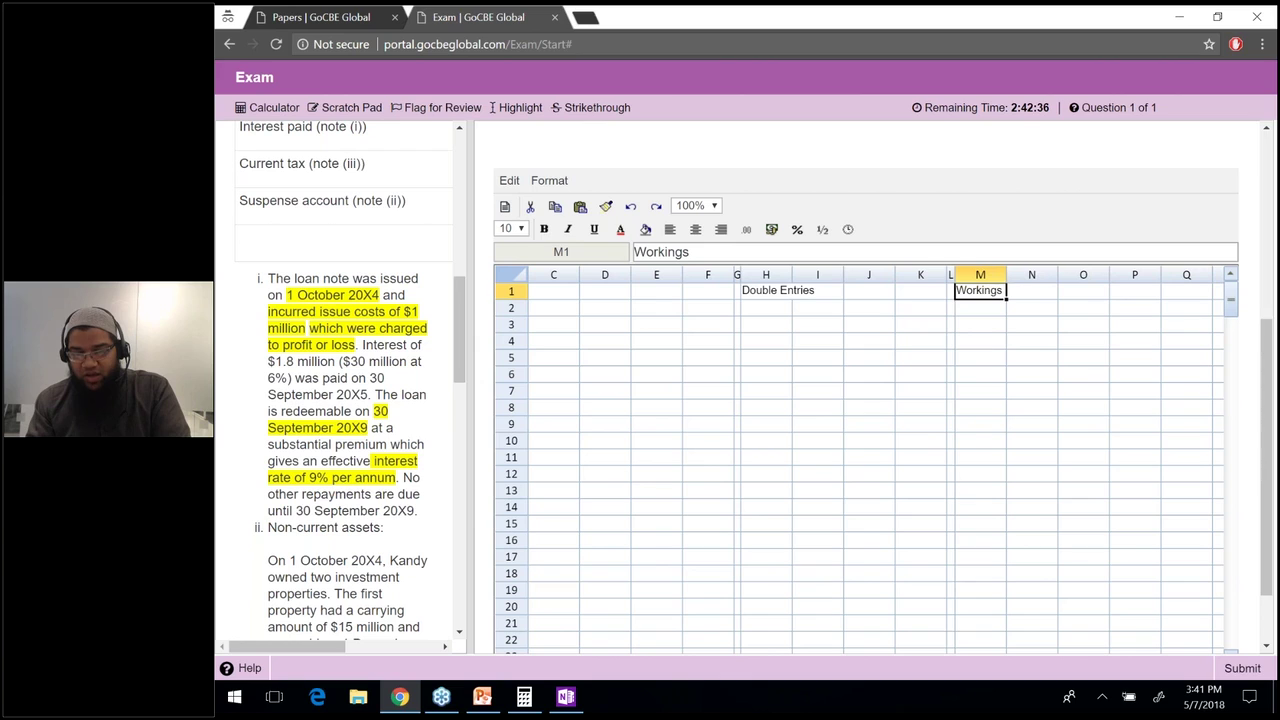
{"action": "key", "text": "ctrl+b"}
Make the 'Double Entries' heading in H1 bold.
{"action": "left_click", "coordinate": [950, 290]}
{"action": "key", "text": "Left"}
{"action": "key", "text": "Left"}
{"action": "key", "text": "Left"}
{"action": "key", "text": "Left"}
{"action": "key", "text": "ctrl+b"}
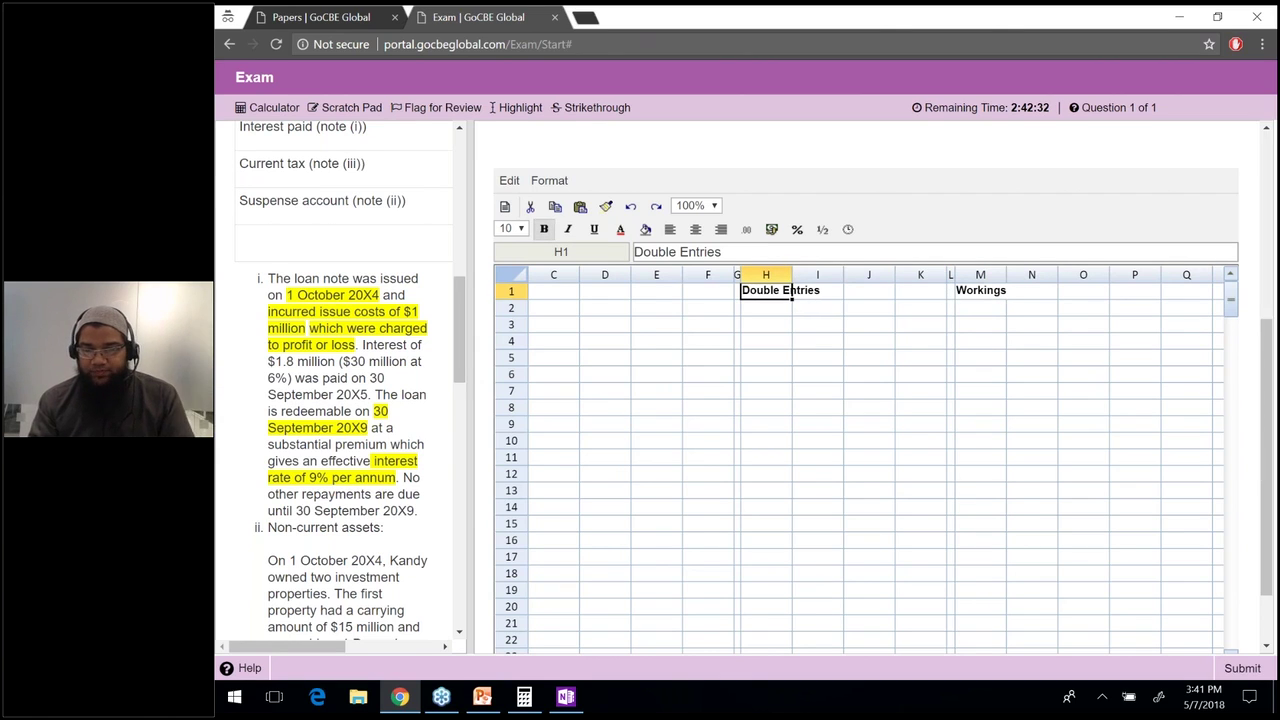
Type the column headers Year, b/d and Interest Expense in M2:O2.
{"action": "key", "text": "Down"}
{"action": "left_click", "coordinate": [950, 308]}
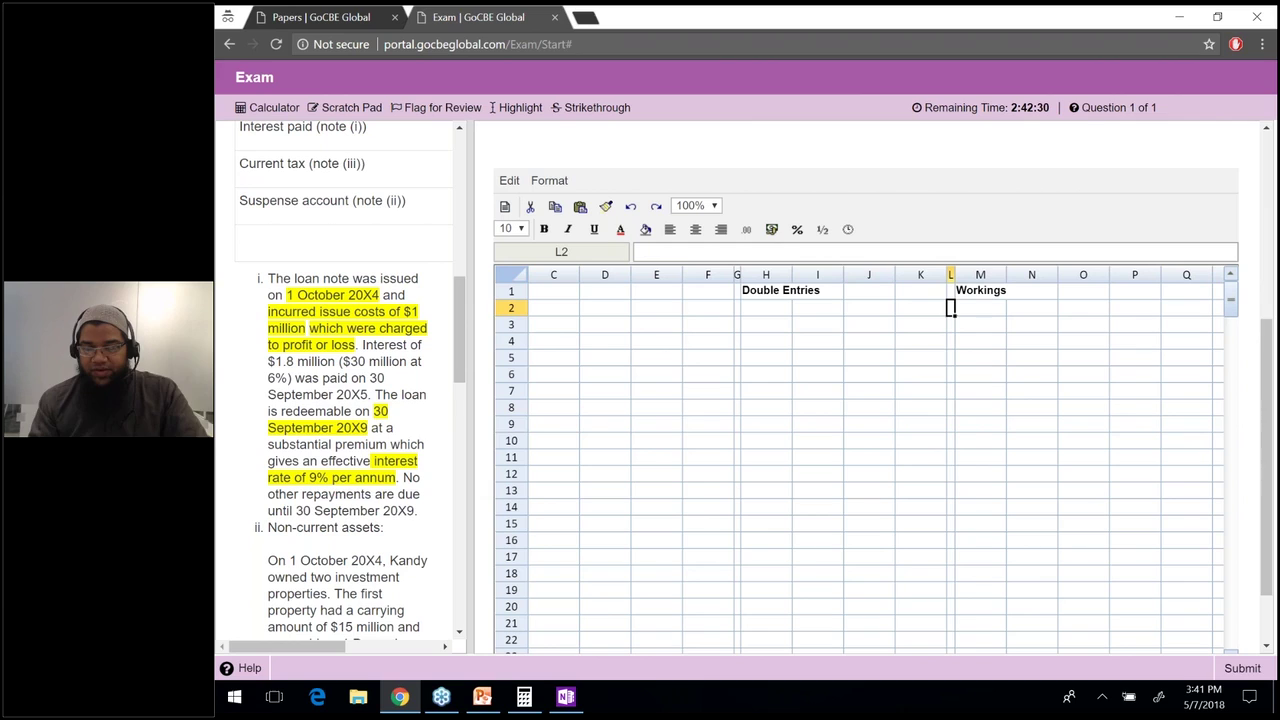
{"action": "key", "text": "Right"}
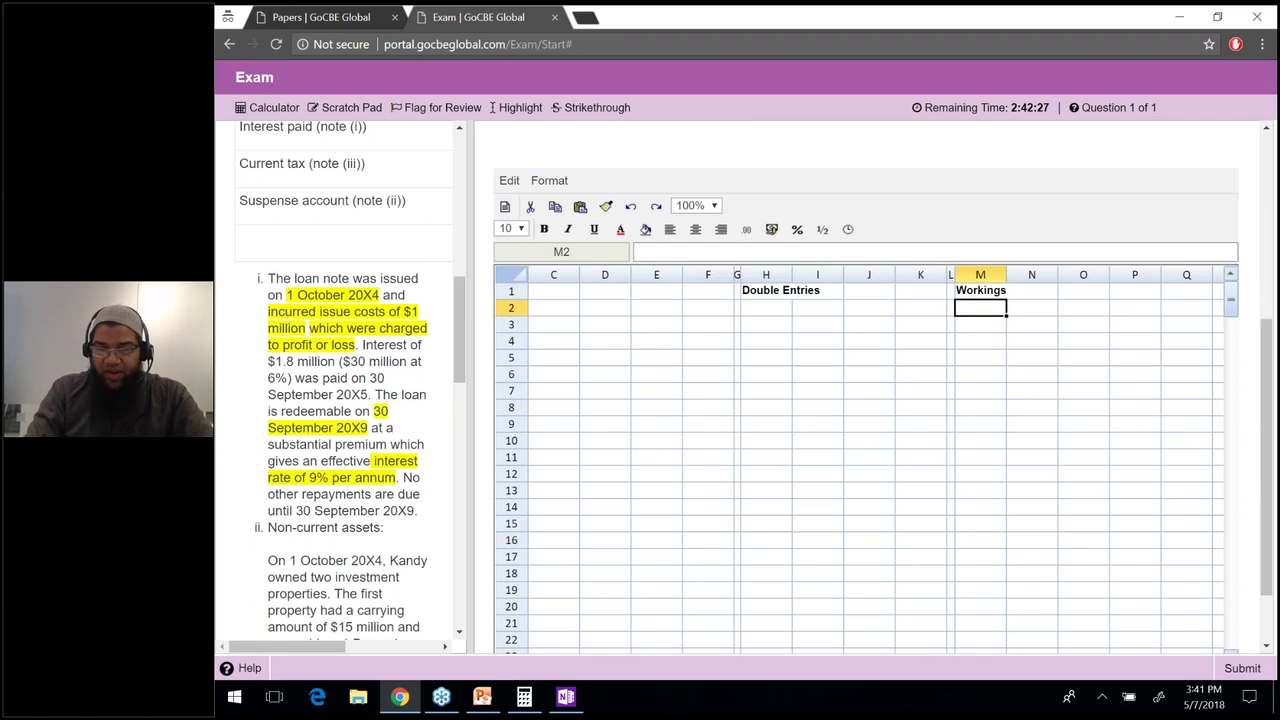
{"action": "type", "text": "Year"}
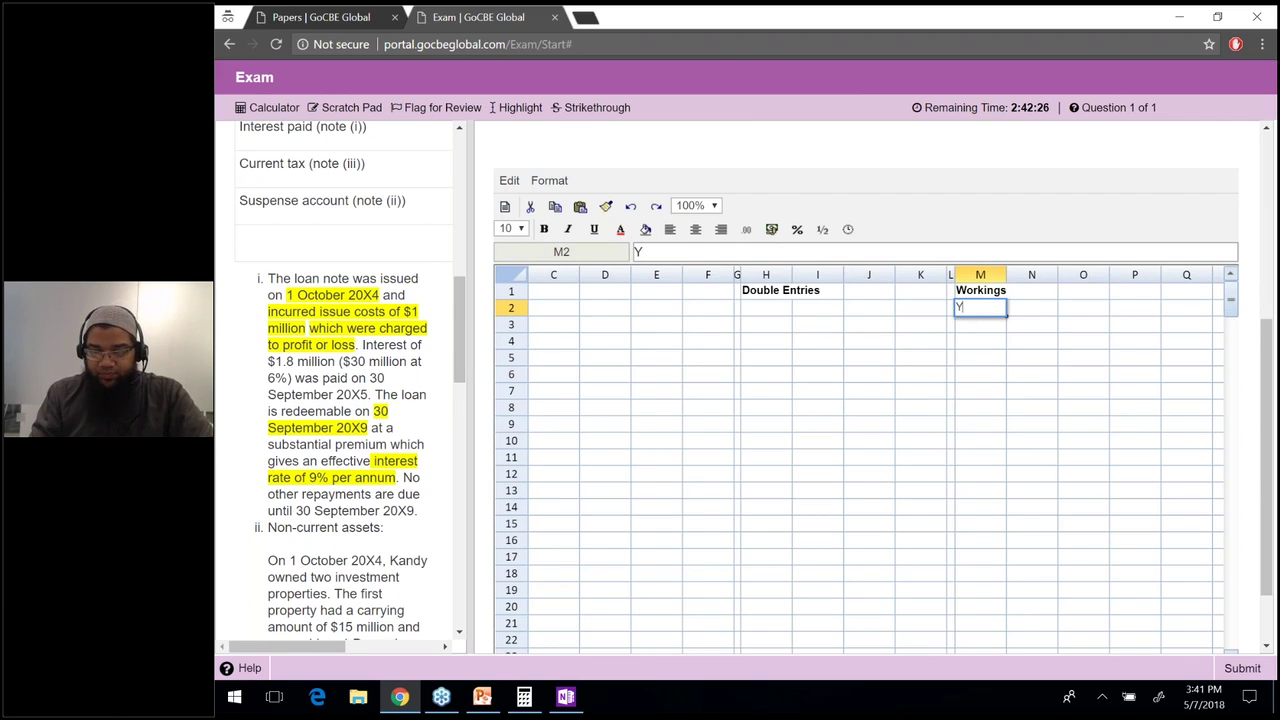
{"action": "key", "text": "Return"}
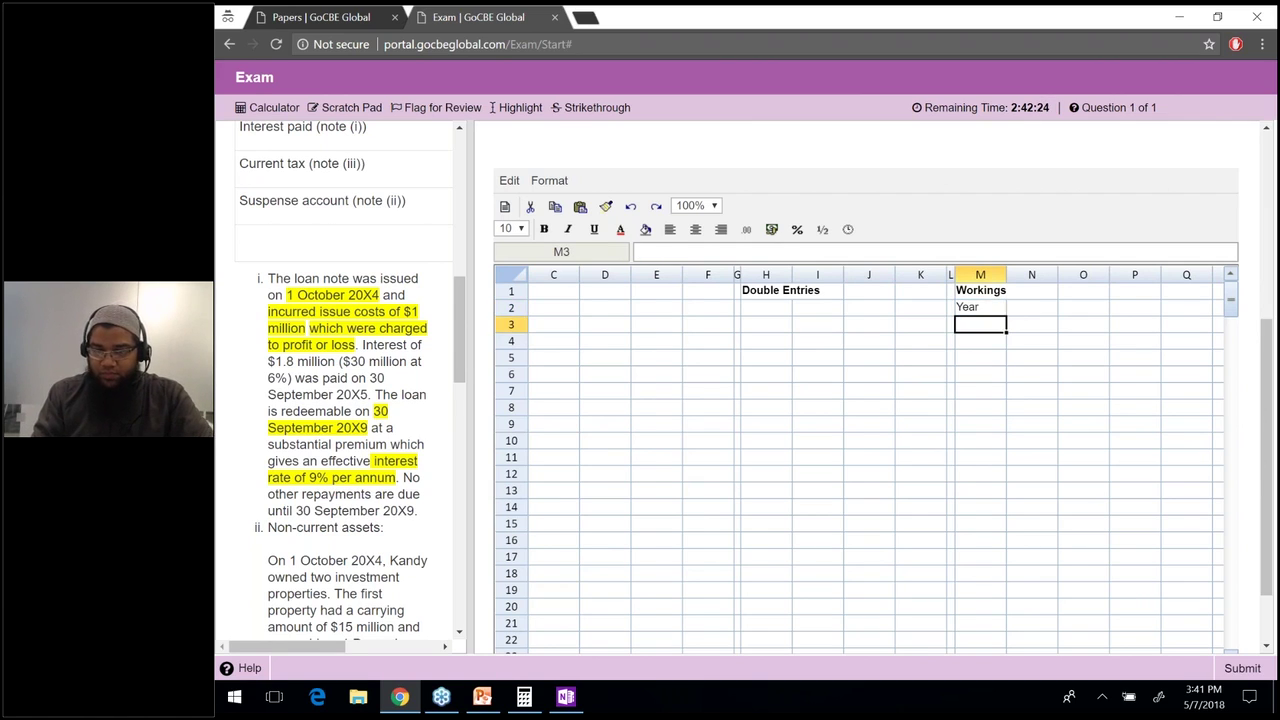
{"action": "left_click", "coordinate": [1031, 307]}
{"action": "type", "text": "b/d"}
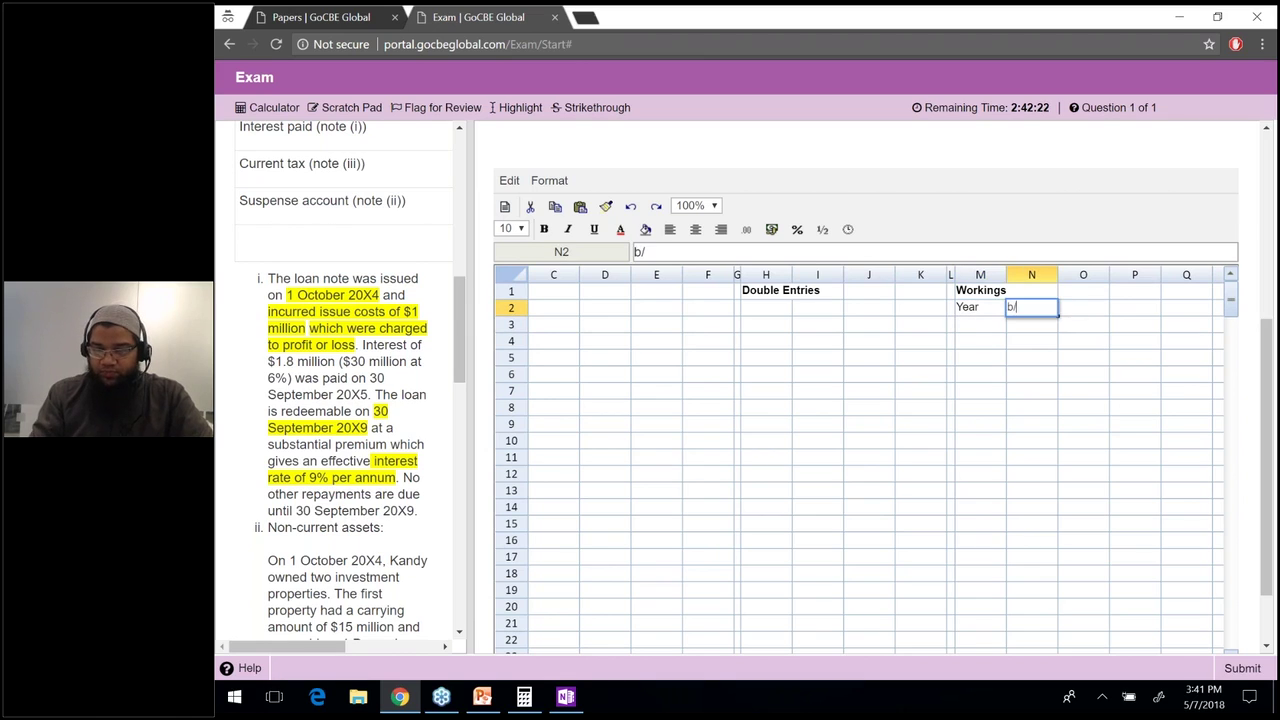
{"action": "key", "text": "Tab"}
{"action": "type", "text": "Inte"}
{"action": "key", "text": "BackSpace"}
{"action": "key", "text": "BackSpace"}
{"action": "key", "text": "BackSpace"}
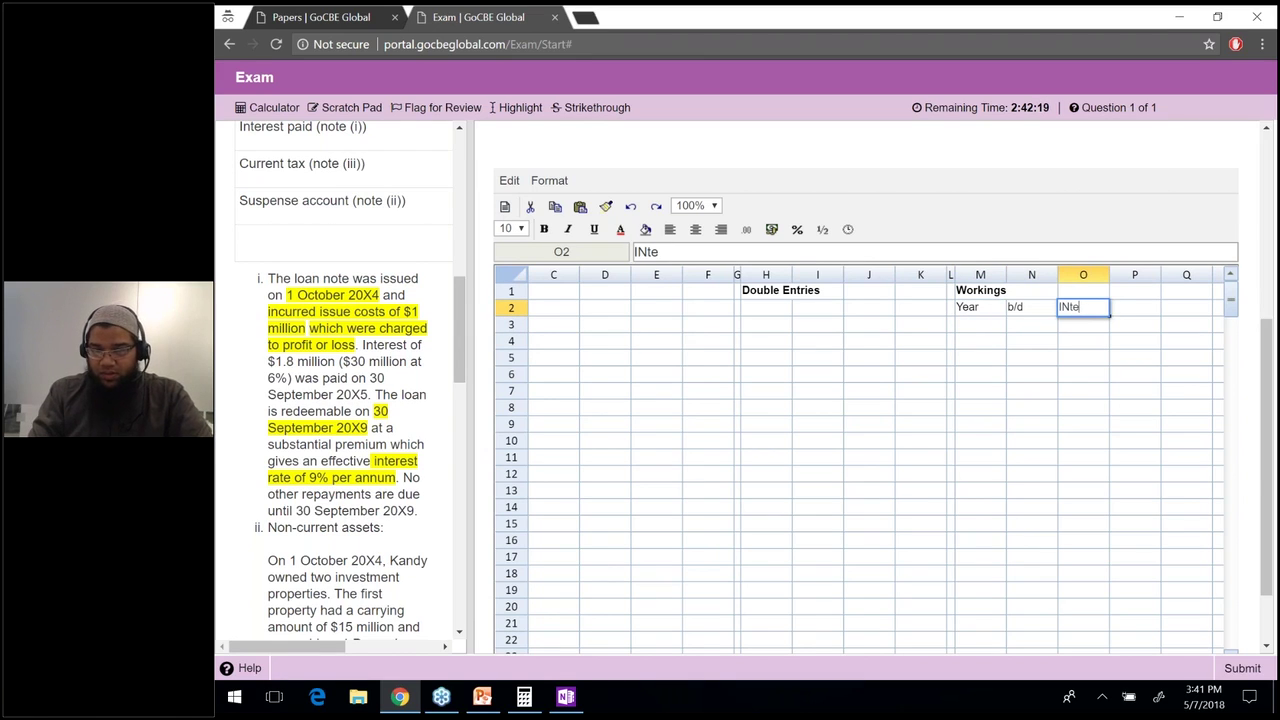
{"action": "type", "text": "ntere"}
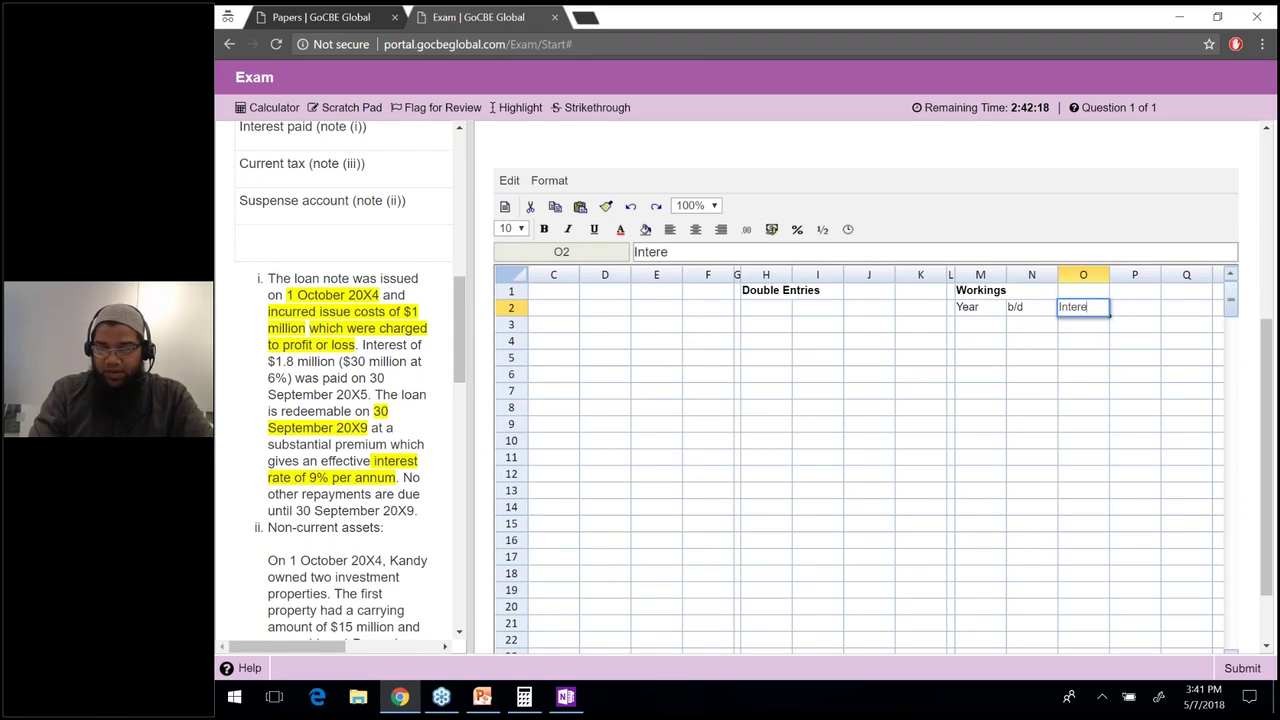
{"action": "type", "text": "st Expense"}
{"action": "key", "text": "Return"}
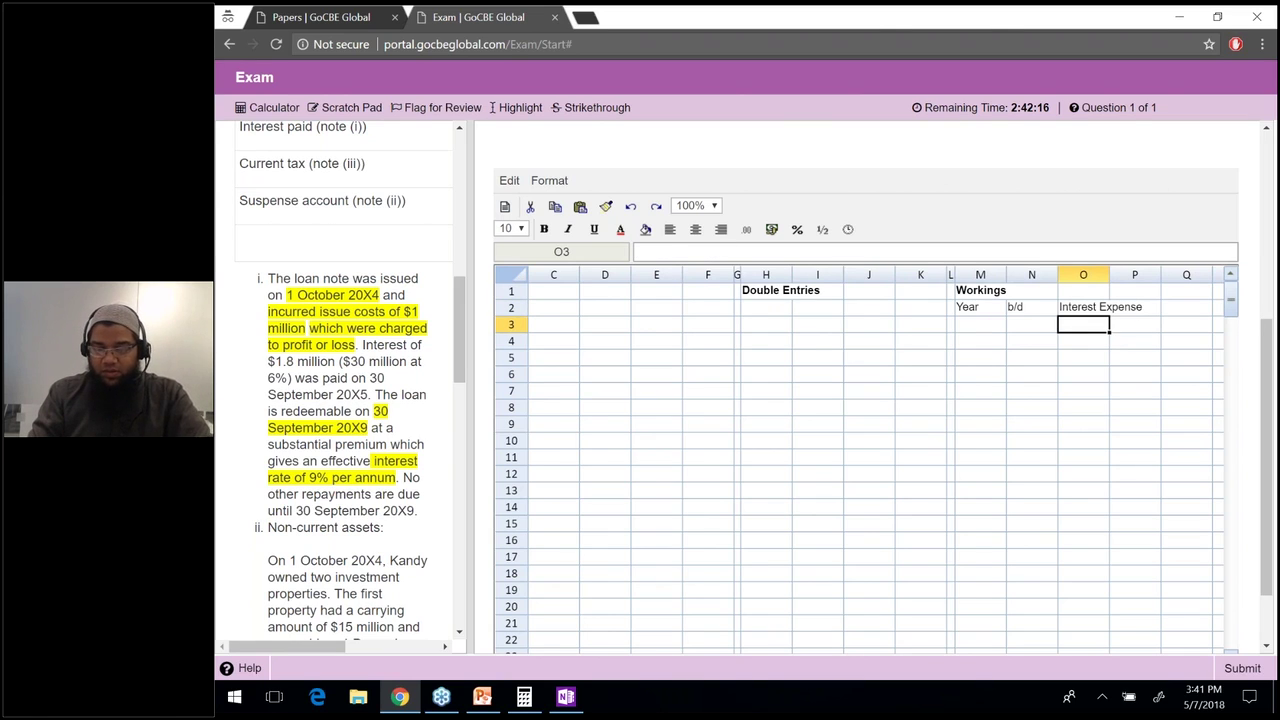
Add headers Interest Paid, Amortisation and Carried Down in P2:R2, correcting the 'Carried Doen' typo.
{"action": "left_click", "coordinate": [1134, 307]}
{"action": "type", "text": "Interest Paid"}
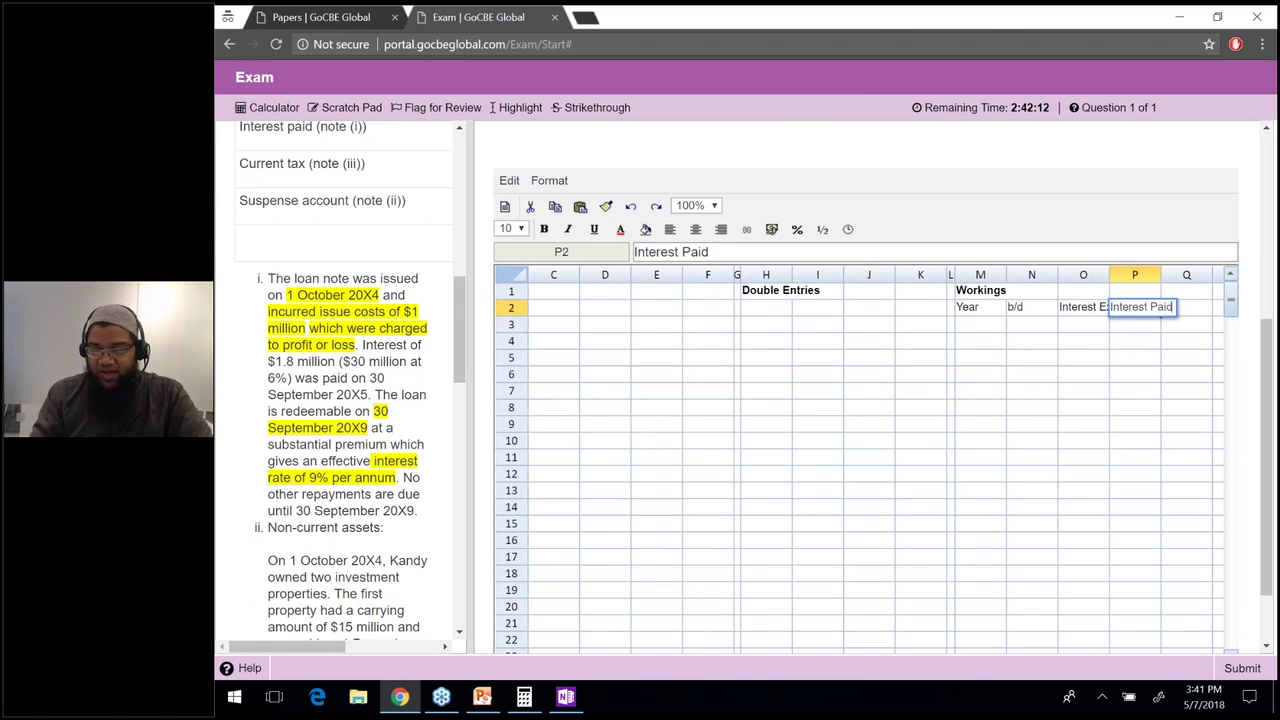
{"action": "key", "text": "Tab"}
{"action": "type", "text": "mortisat"}
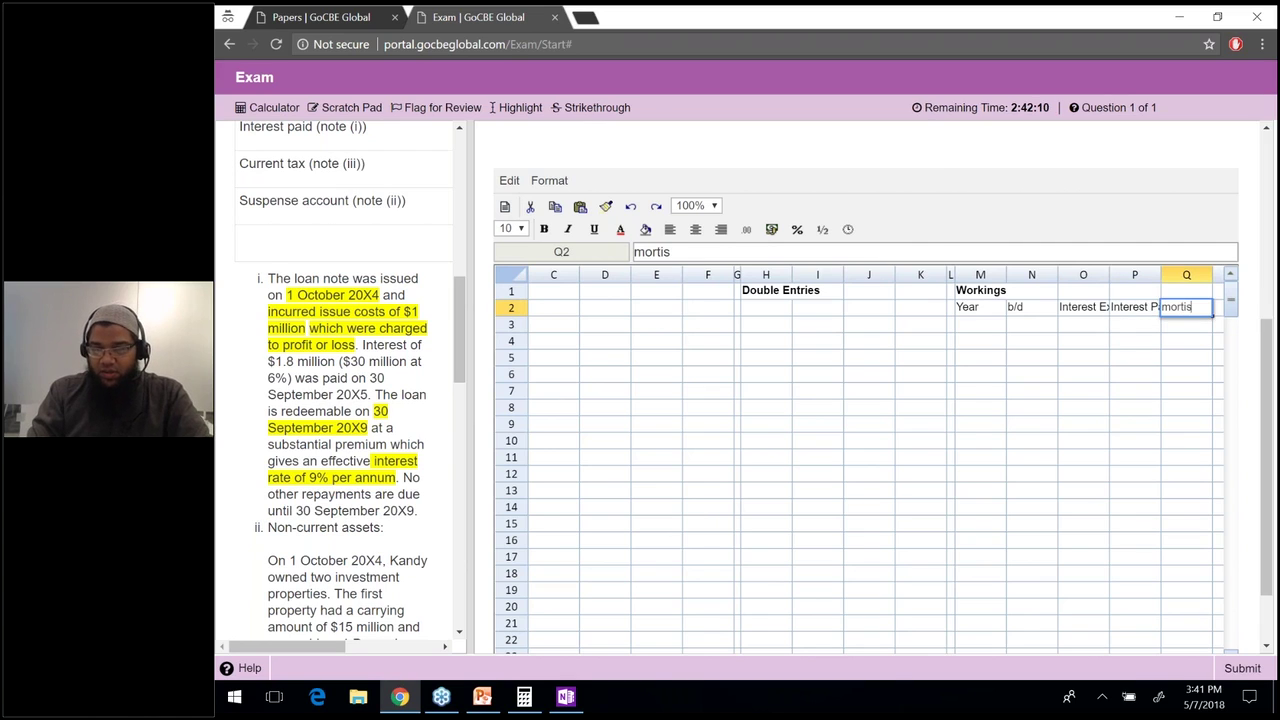
{"action": "key", "text": "BackSpace"}
{"action": "key", "text": "BackSpace"}
{"action": "key", "text": "BackSpace"}
{"action": "key", "text": "BackSpace"}
{"action": "key", "text": "BackSpace"}
{"action": "key", "text": "BackSpace"}
{"action": "key", "text": "BackSpace"}
{"action": "key", "text": "BackSpace"}
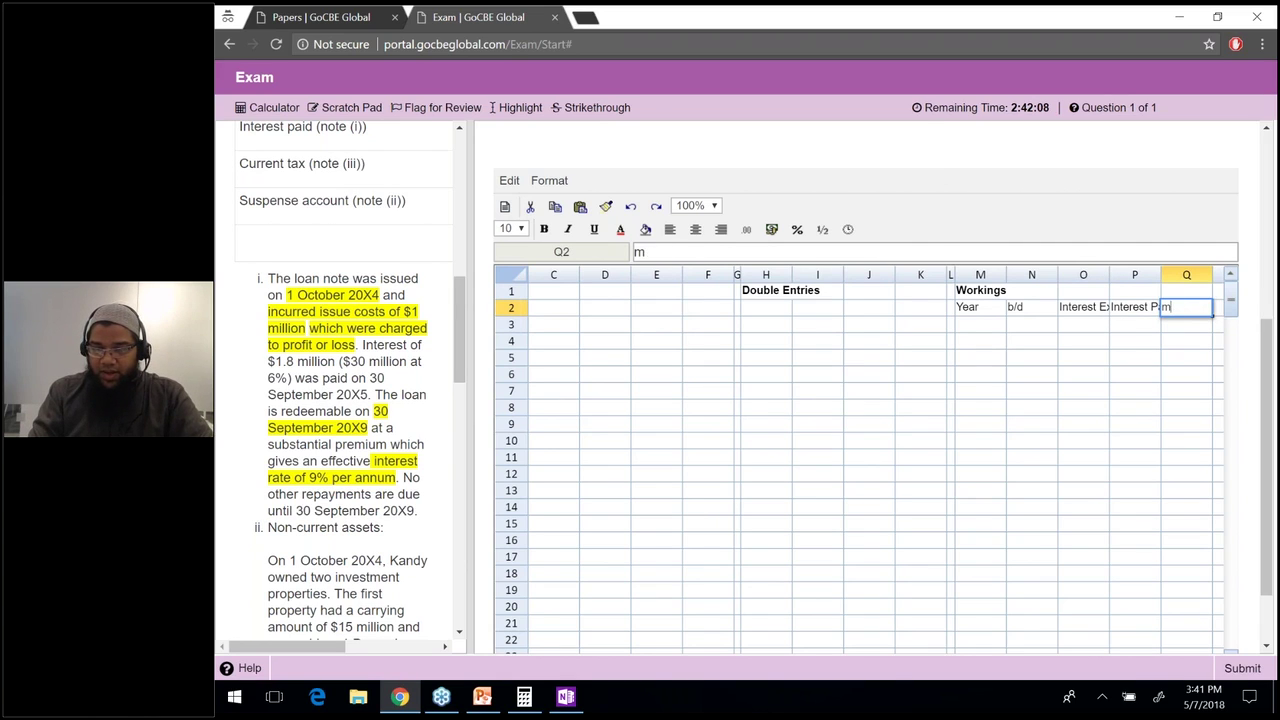
{"action": "type", "text": "Amortisa"}
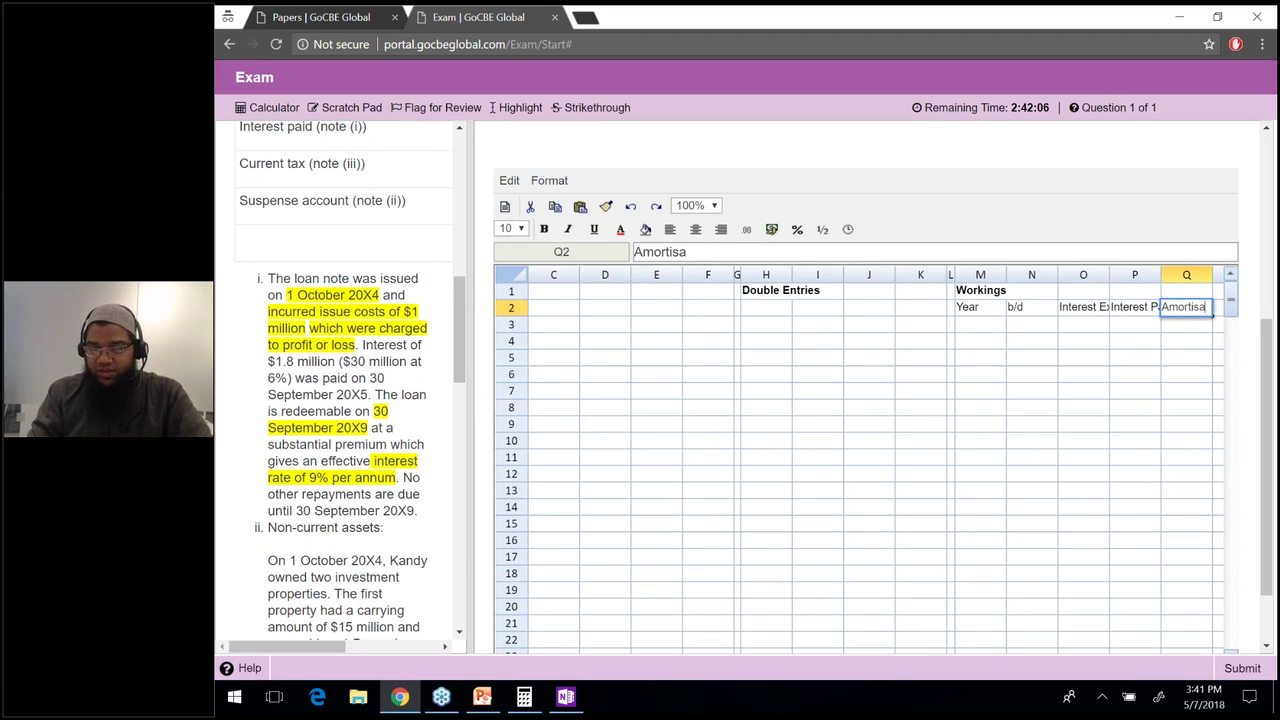
{"action": "type", "text": "tion"}
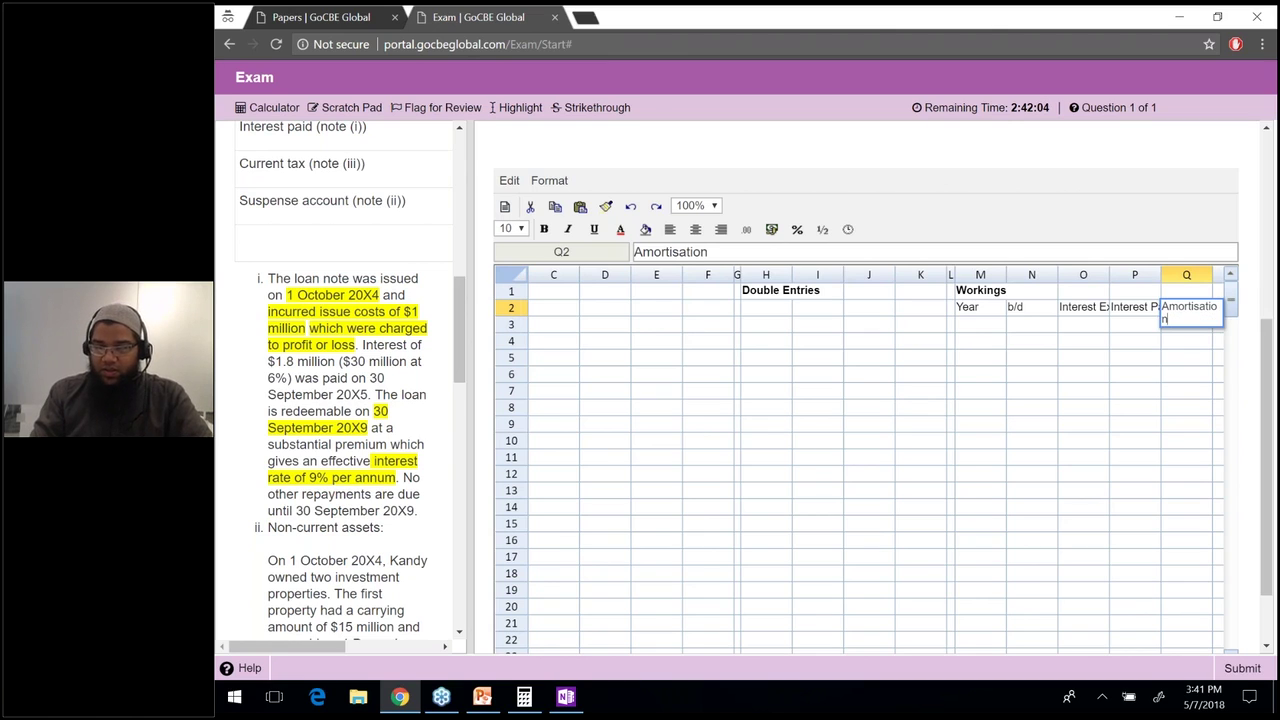
{"action": "key", "text": "Tab"}
{"action": "type", "text": "Carried D"}
{"action": "type", "text": "own"}
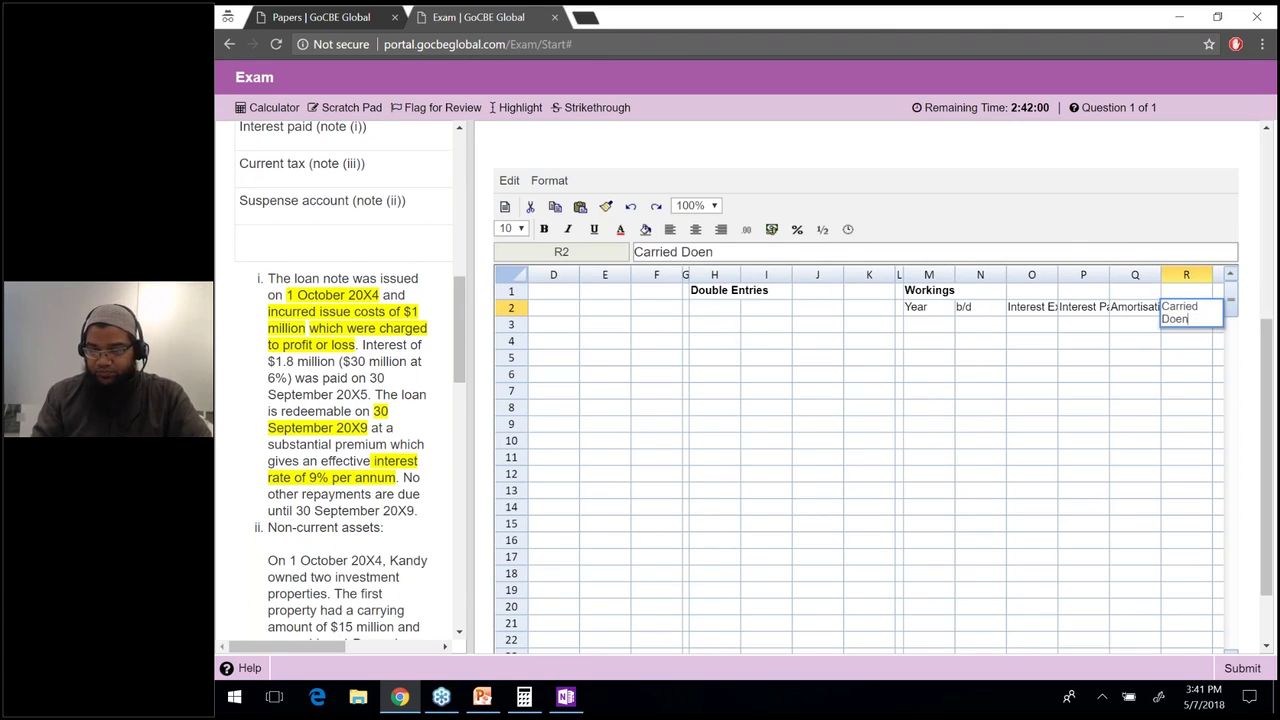
{"action": "key", "text": "Return"}
{"action": "left_click", "coordinate": [1186, 307]}
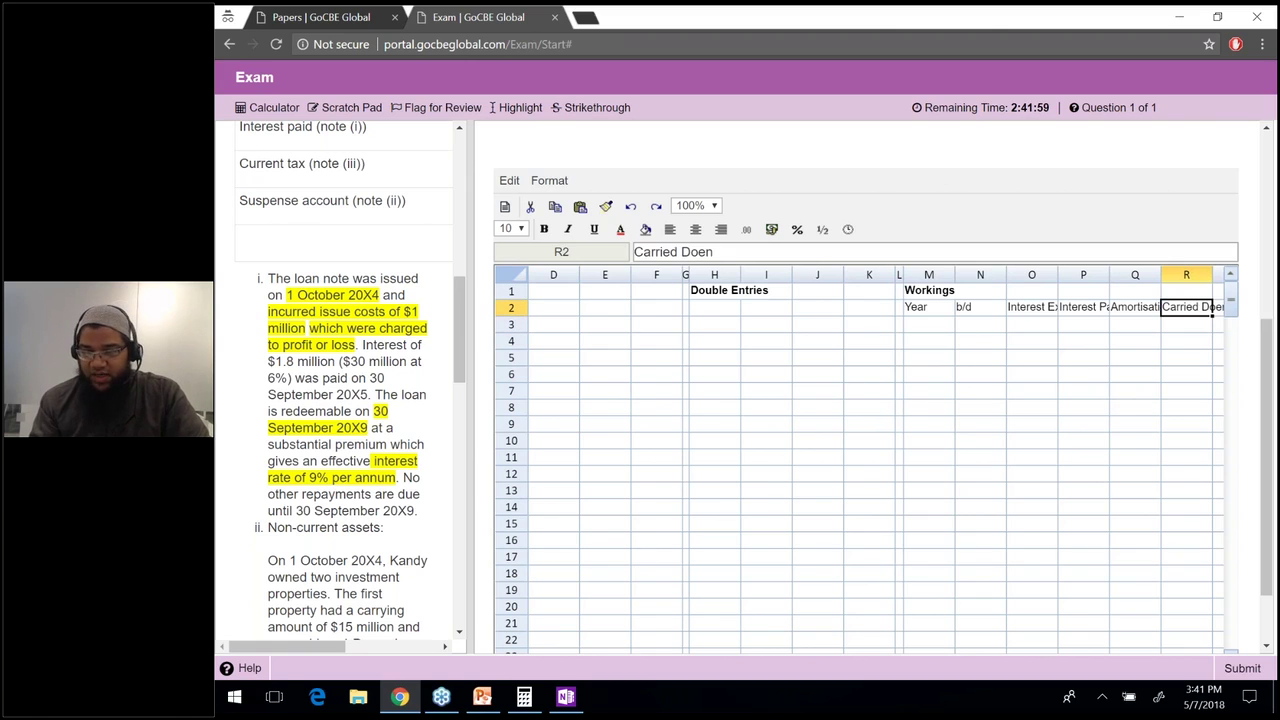
{"action": "key", "text": "Right"}
{"action": "key", "text": "Left"}
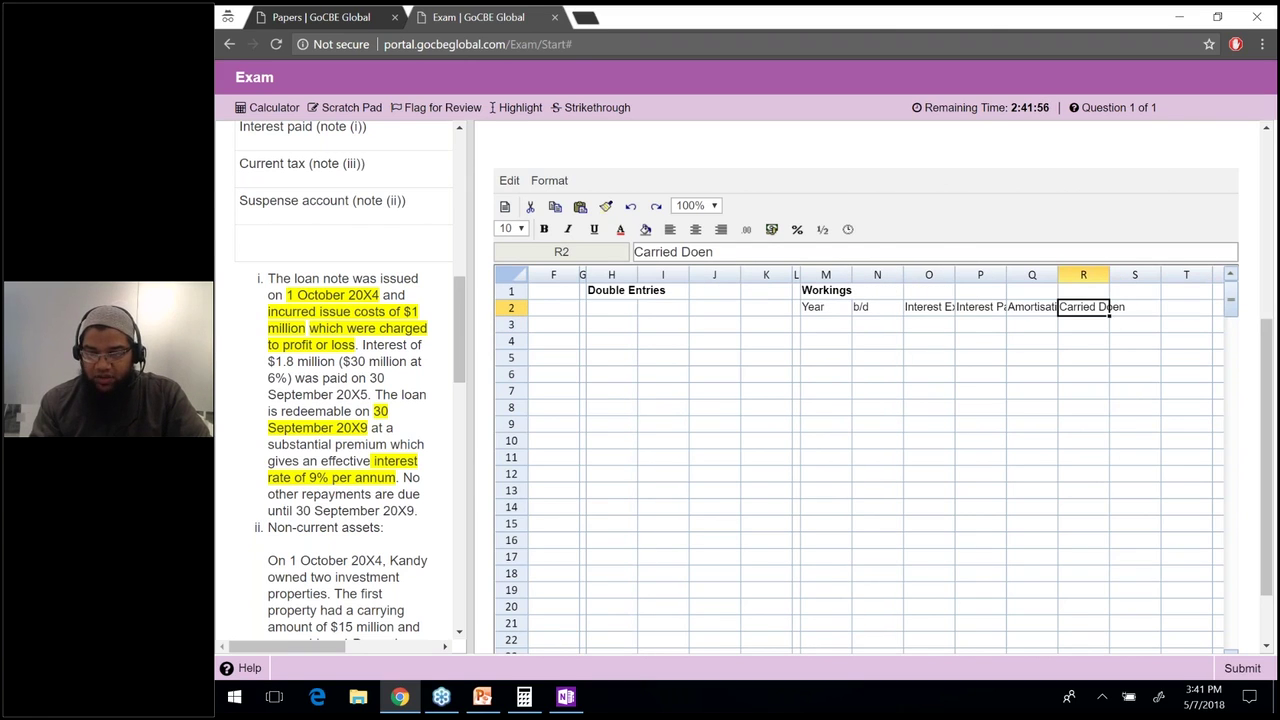
{"action": "left_click", "coordinate": [701, 252]}
{"action": "type", "text": "w"}
{"action": "left_click", "coordinate": [980, 324]}
{"action": "left_click", "coordinate": [825, 324]}
{"action": "type", "text": "1"}
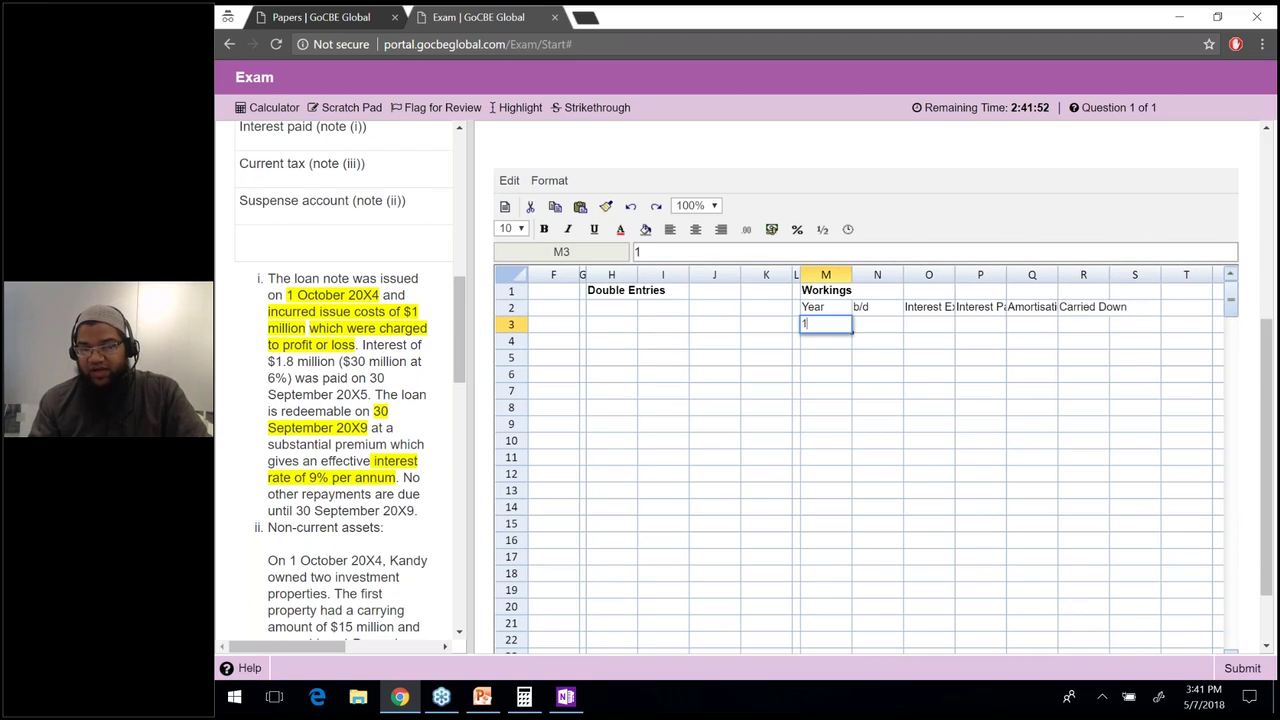
{"action": "key", "text": "Tab"}
{"action": "type", "text": "="}
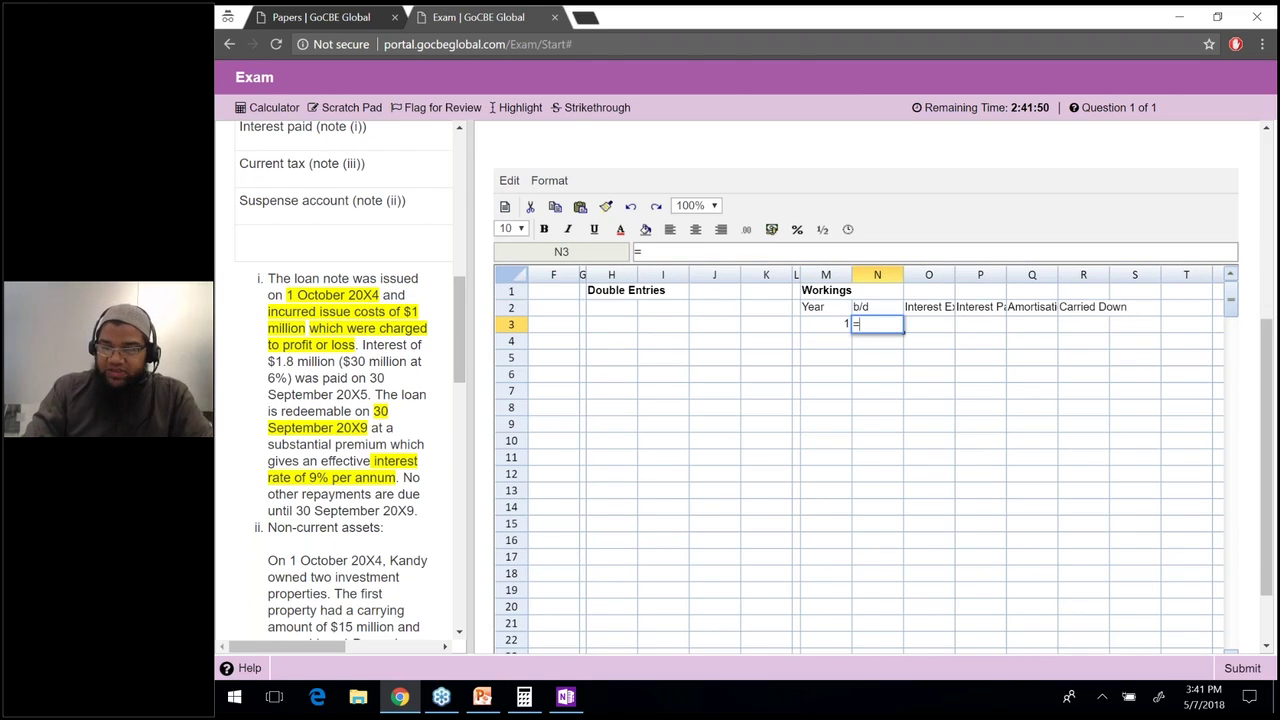
{"action": "type", "text": "30000-"}
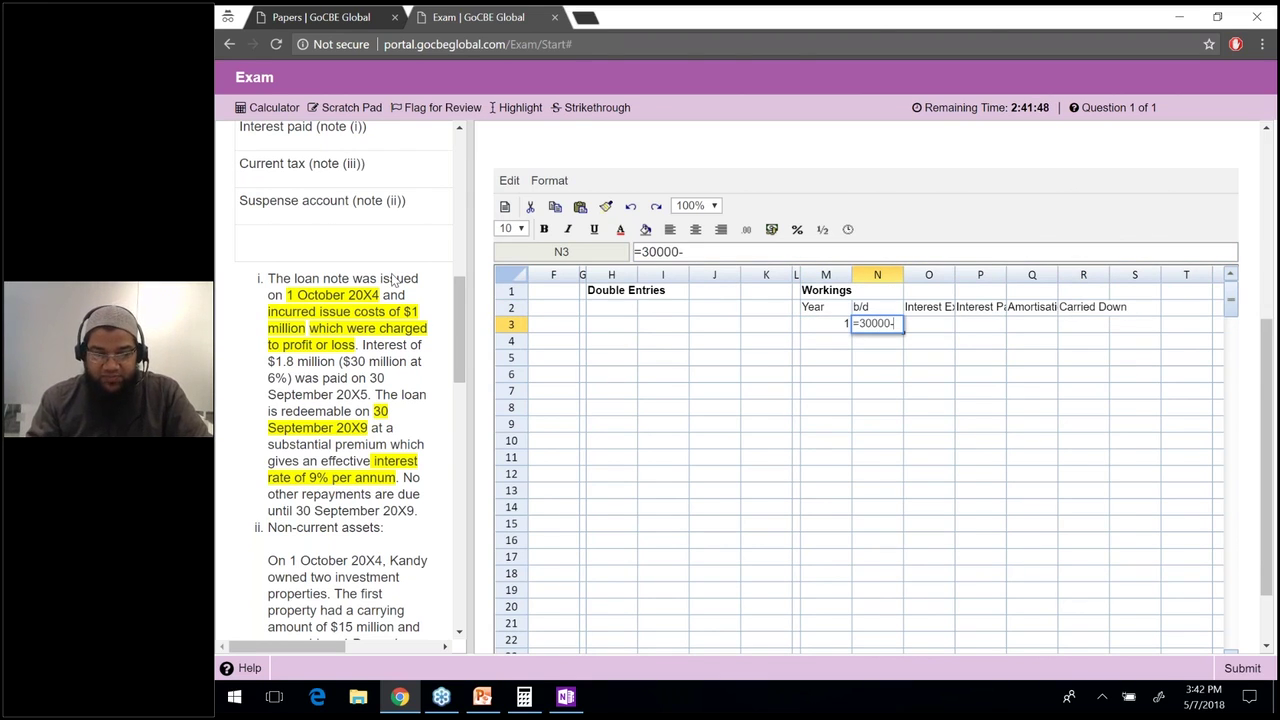
{"action": "type", "text": "1000"}
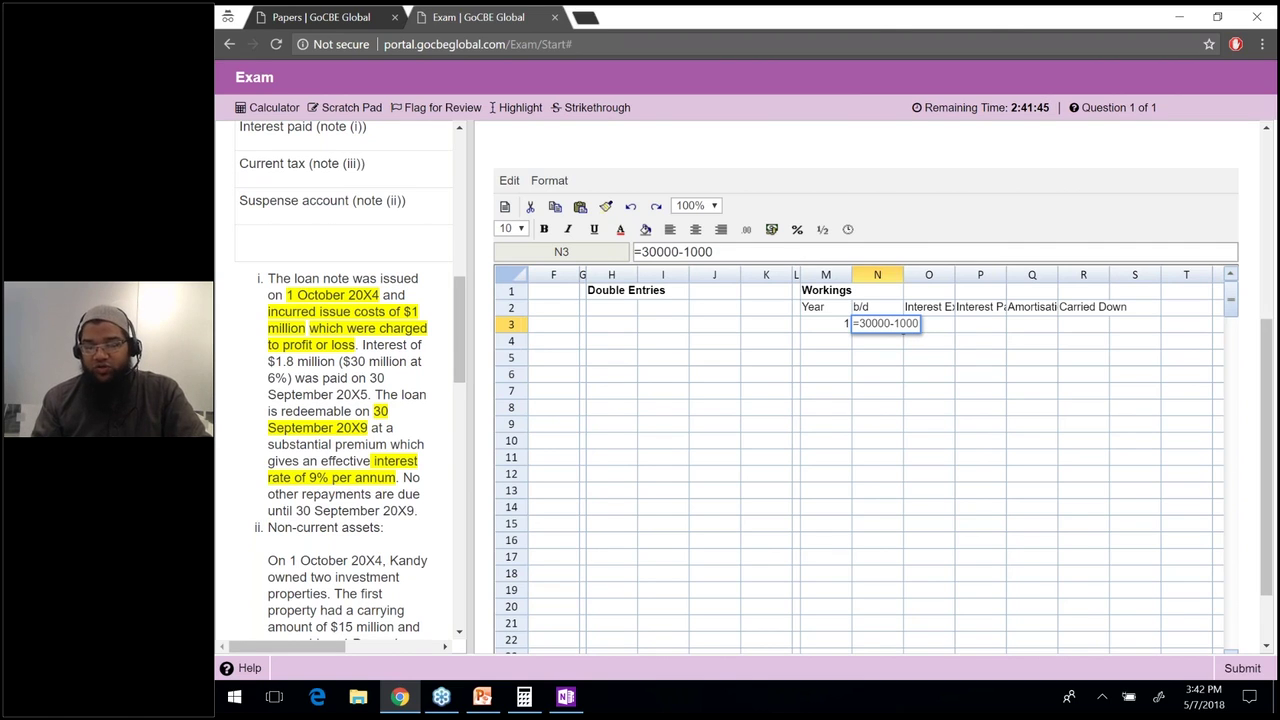
{"action": "key", "text": "Return"}
{"action": "key", "text": "Up"}
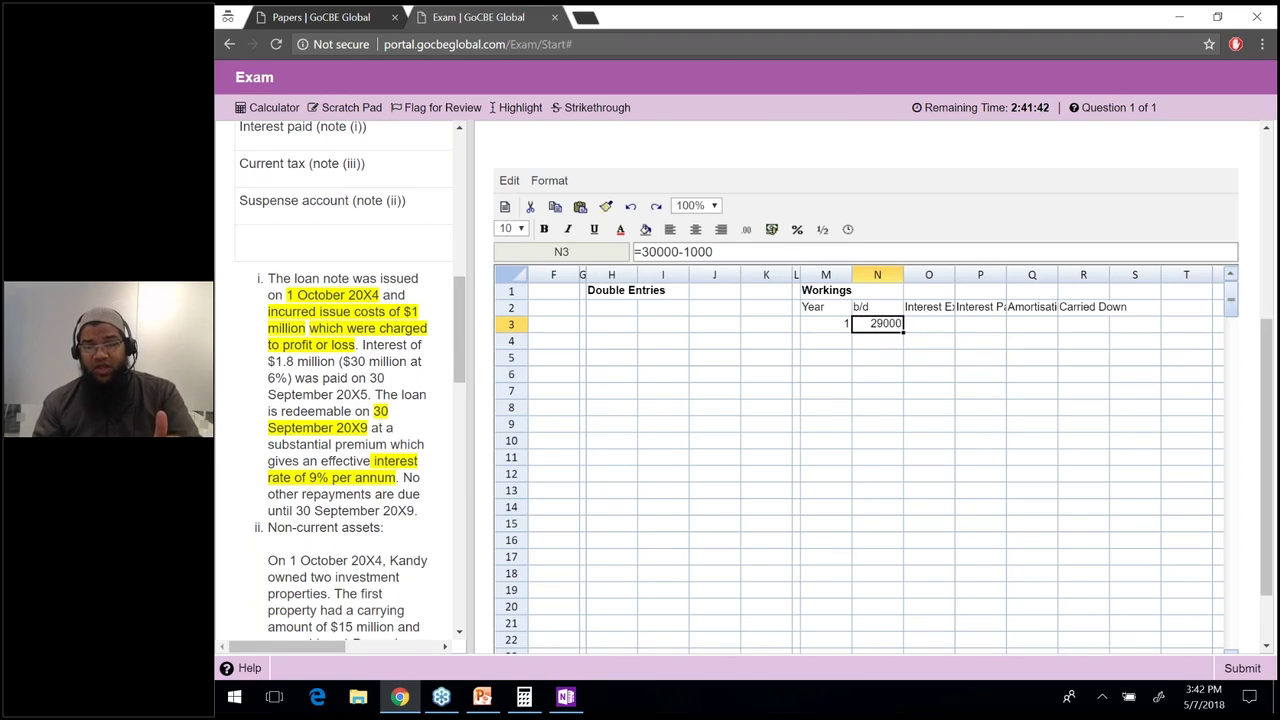
{"action": "key", "text": "Left"}
{"action": "key", "text": "Left"}
{"action": "key", "text": "Left"}
{"action": "key", "text": "Left"}
{"action": "key", "text": "Left"}
{"action": "key", "text": "Left"}
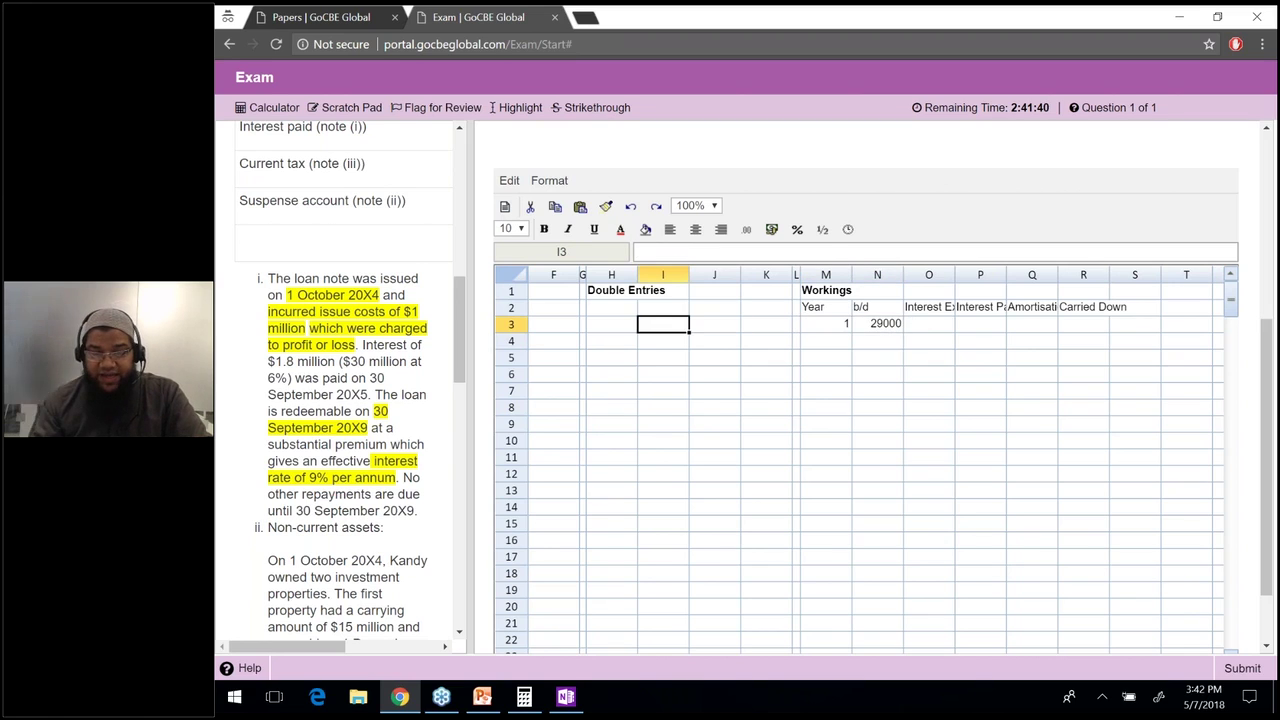
{"action": "key", "text": "Up"}
Label entry i) in H2, with Loan Notes in H3 and Profit or loss indented in I4.
{"action": "type", "text": "i)"}
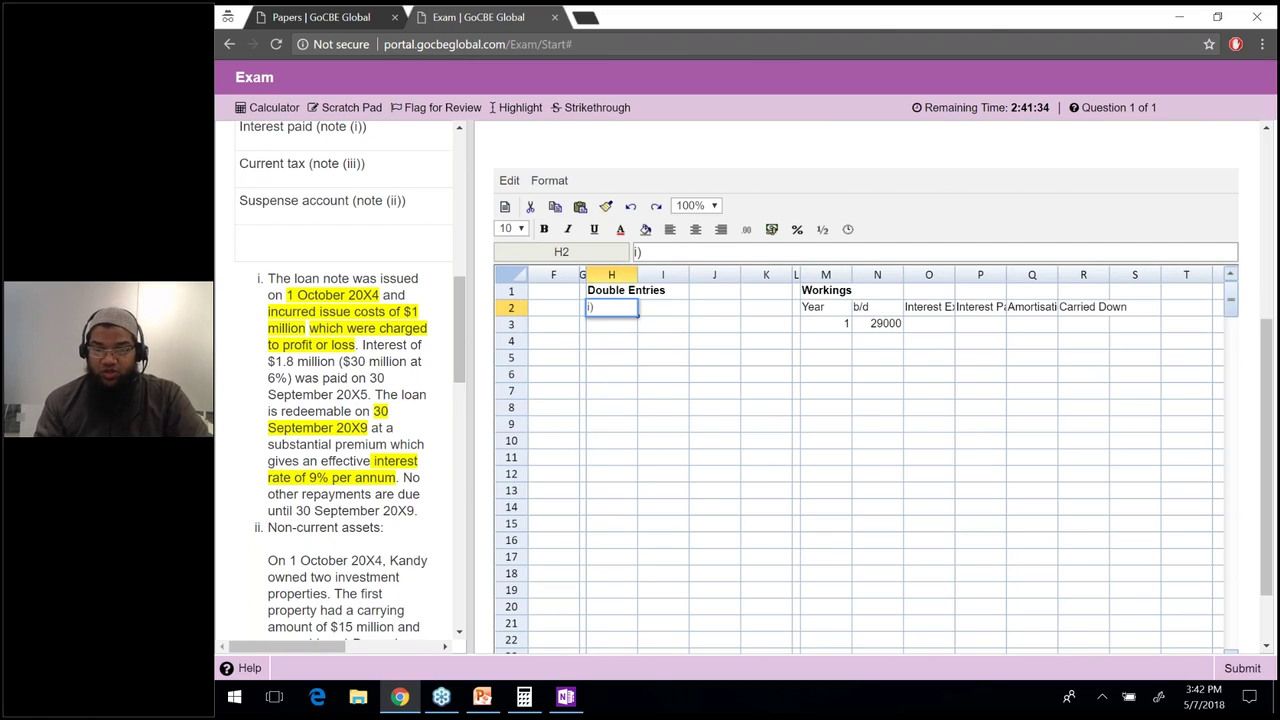
{"action": "key", "text": "Return"}
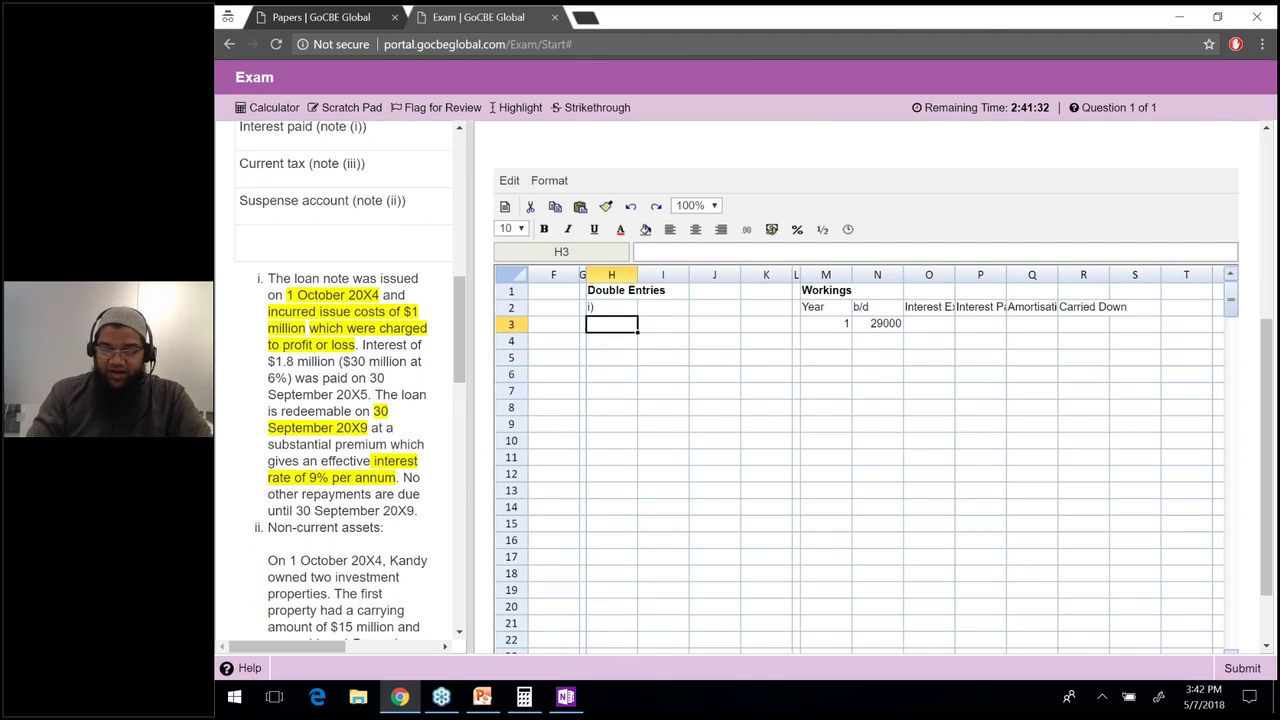
{"action": "type", "text": "Loaans"}
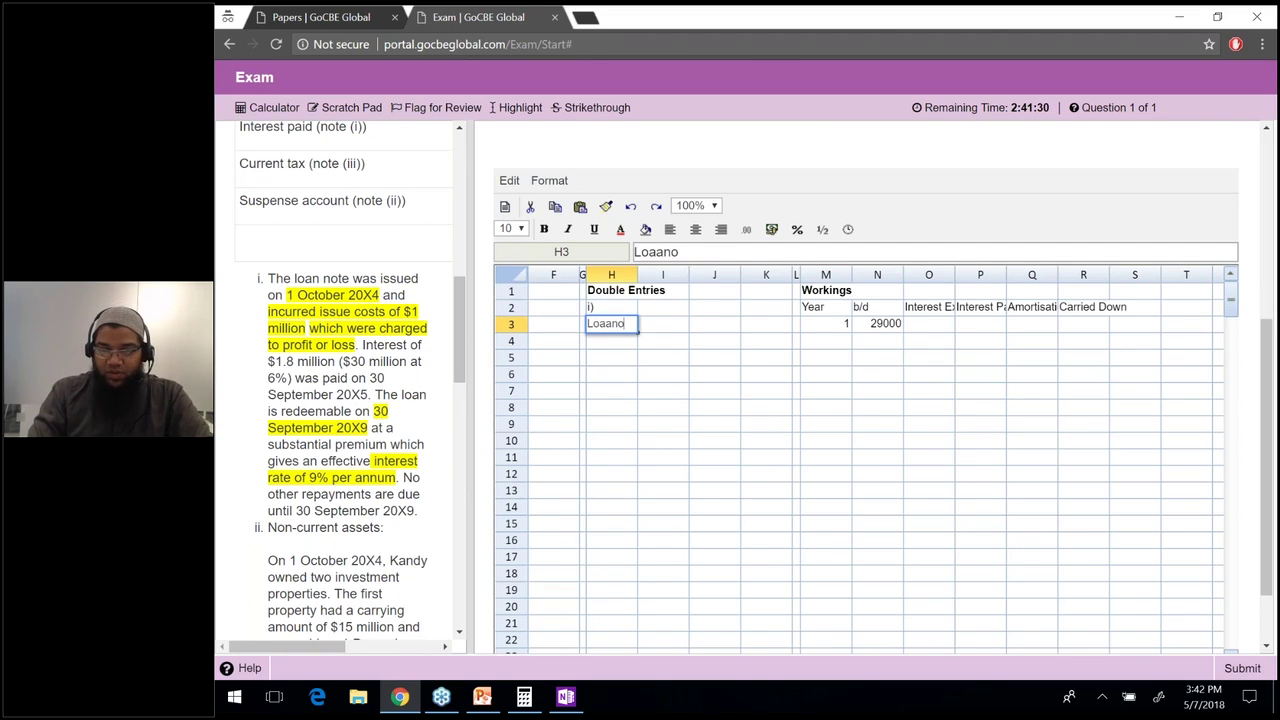
{"action": "key", "text": "BackSpace"}
{"action": "key", "text": "BackSpace"}
{"action": "key", "text": "BackSpace"}
{"action": "type", "text": "n No"}
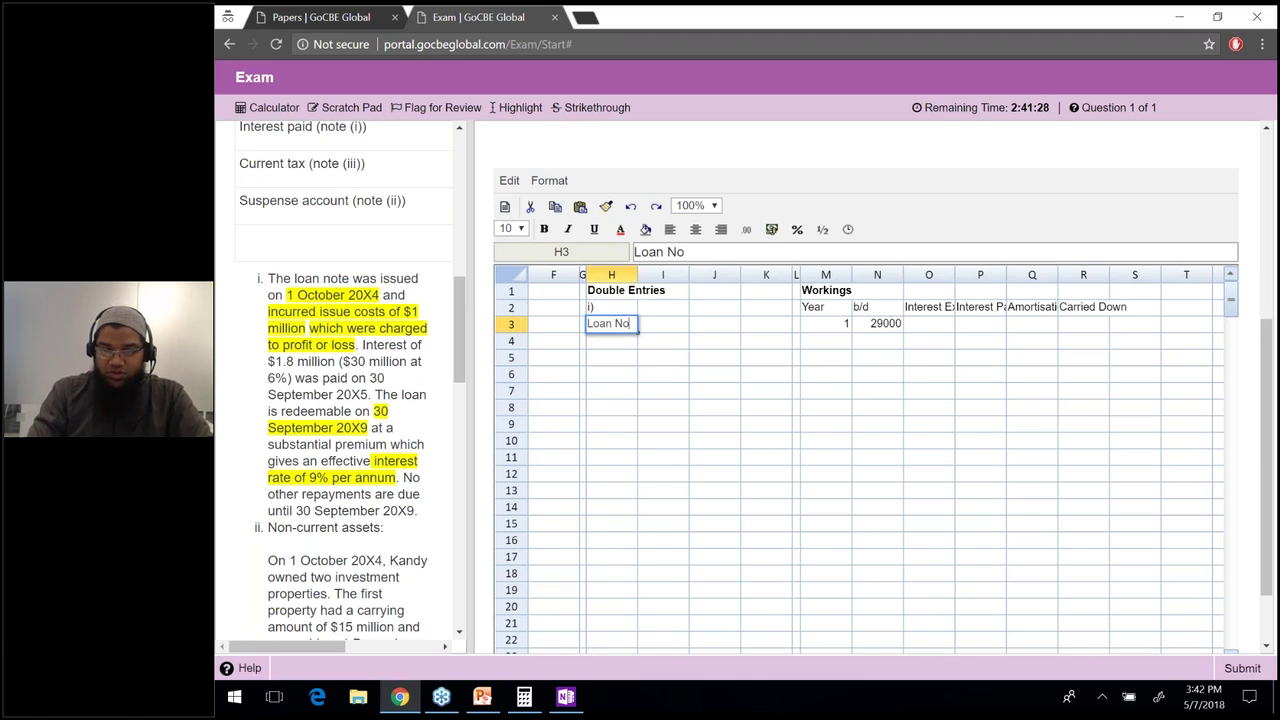
{"action": "type", "text": "tes"}
{"action": "key", "text": "Return"}
{"action": "left_click", "coordinate": [662, 340]}
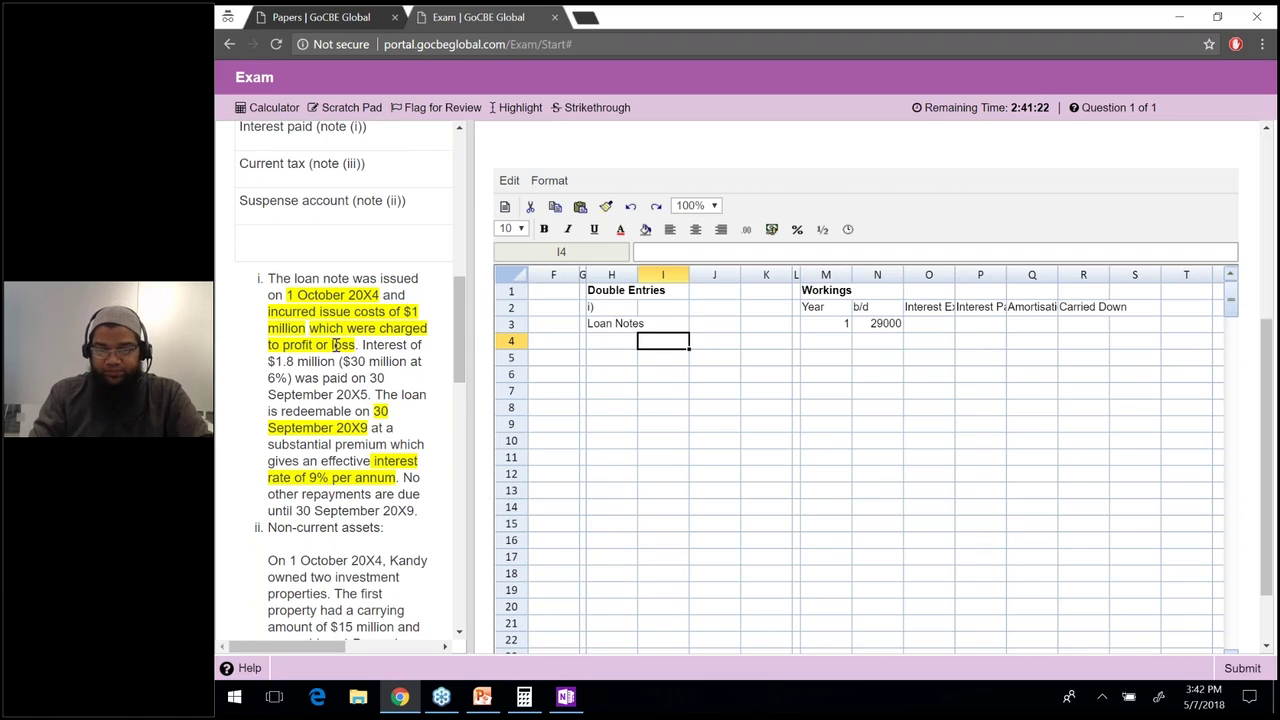
{"action": "type", "text": "Profit or loss"}
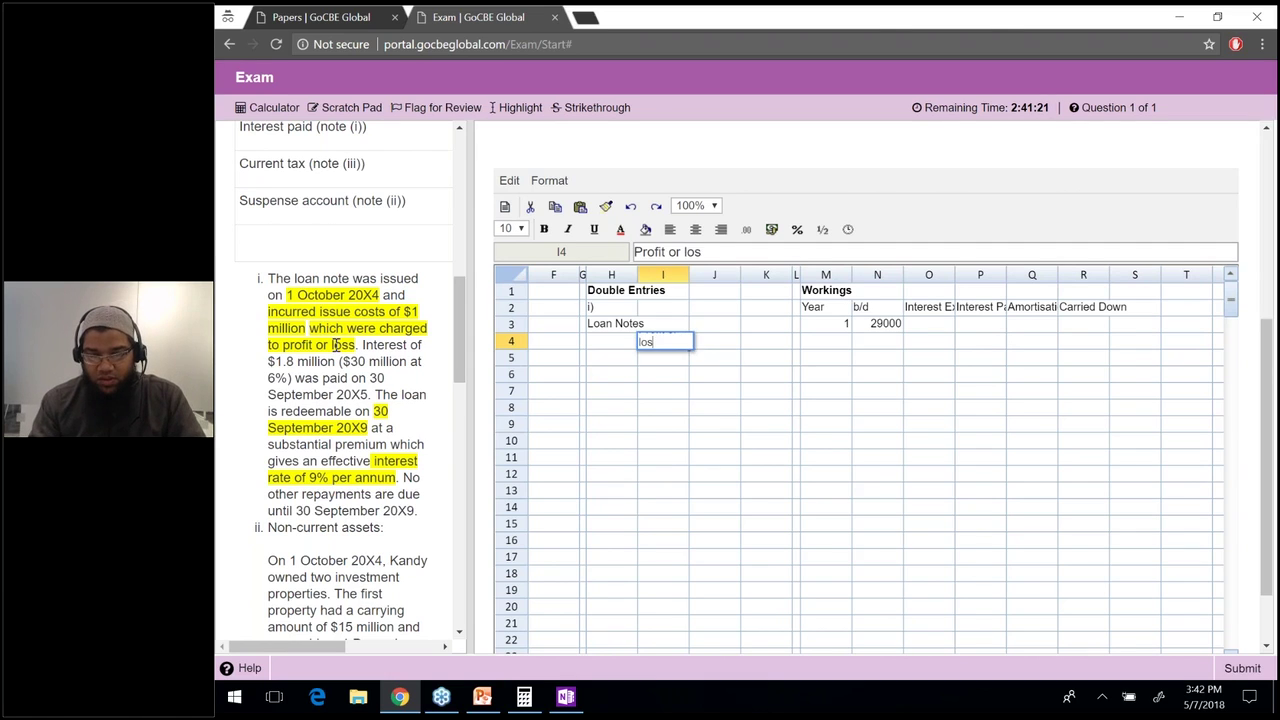
{"action": "key", "text": "Return"}
Narrow column H and widen column I to fit the account names.
{"action": "type", "text": "'"}
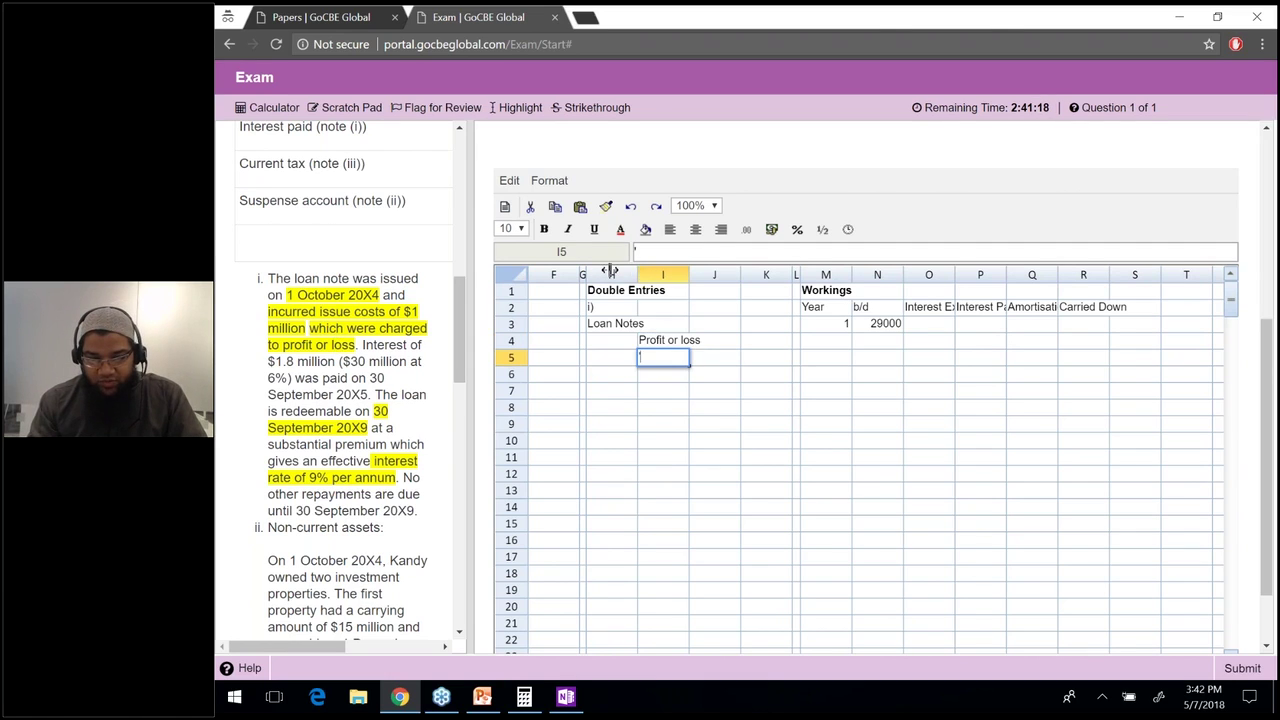
{"action": "left_click_drag", "start_coordinate": [610, 270], "coordinate": [610, 300]}
{"action": "key", "text": "Up"}
{"action": "left_click_drag", "start_coordinate": [681, 268], "coordinate": [742, 271]}
Enter the Loan Notes amount in J3 and link the Profit or loss credit in K4 with =J3.
{"action": "left_click", "coordinate": [757, 328]}
{"action": "type", "text": "100"}
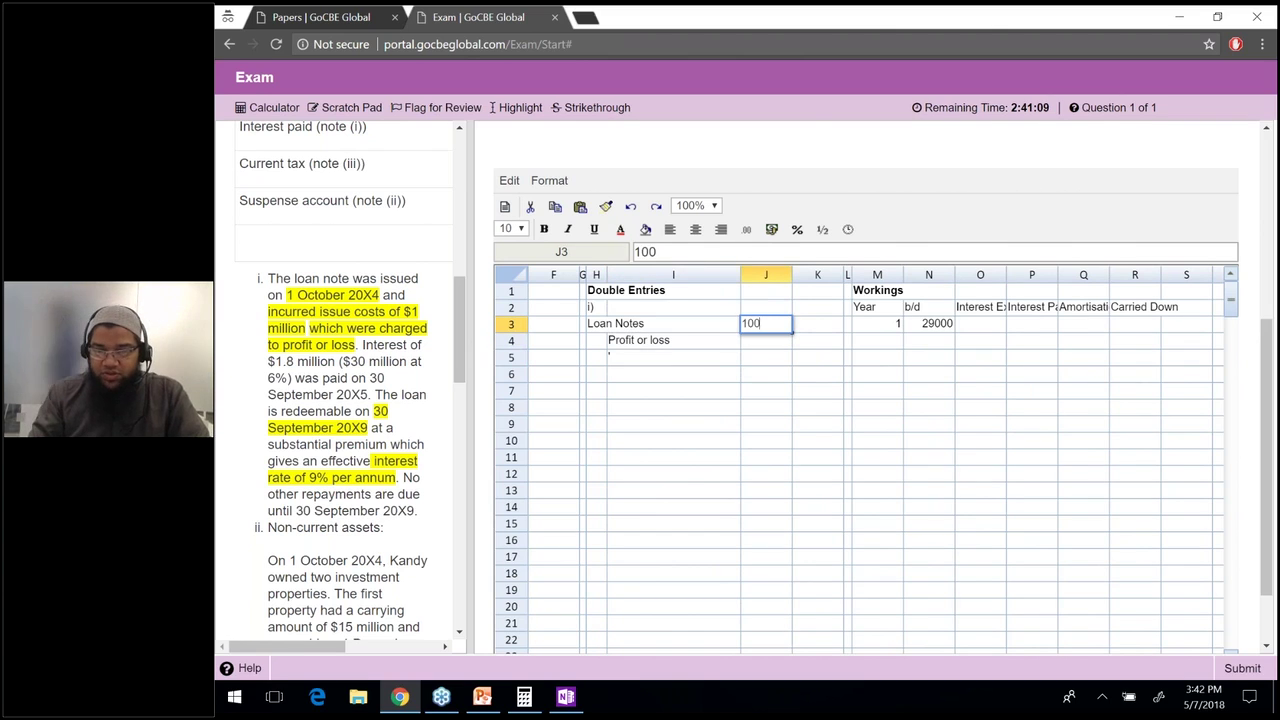
{"action": "left_click", "coordinate": [817, 340]}
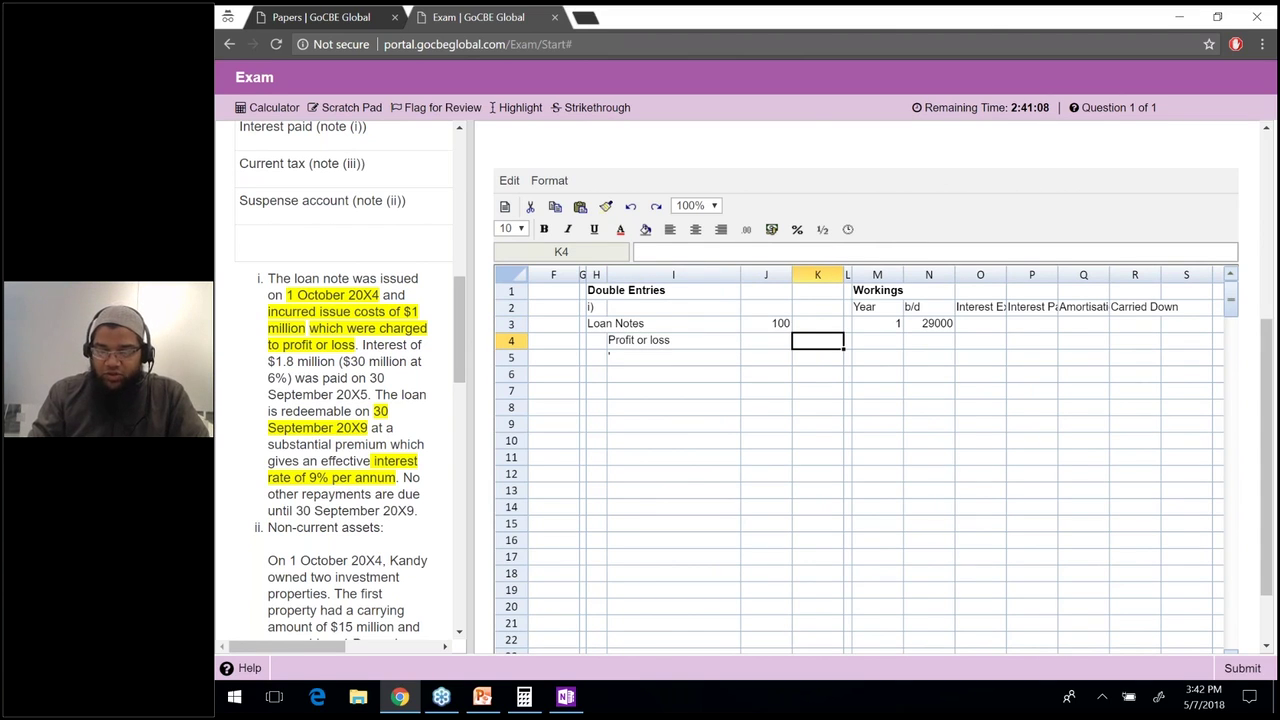
{"action": "key", "text": "shift+Left"}
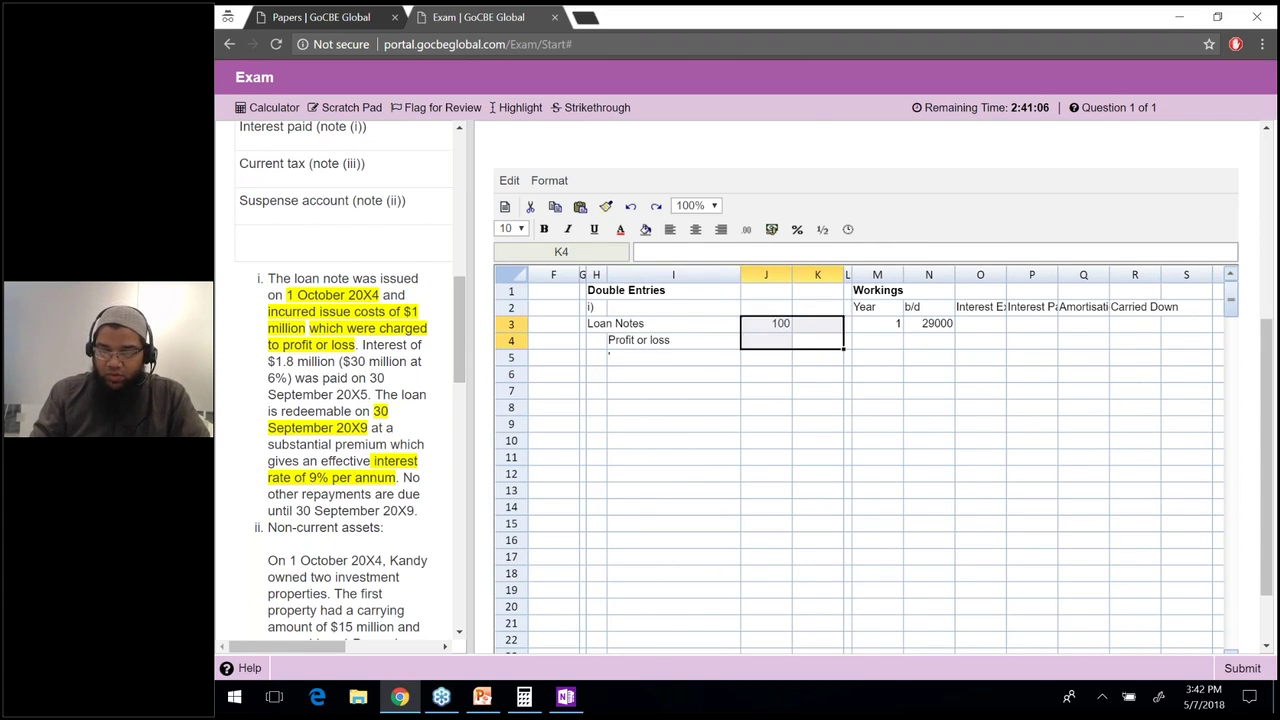
{"action": "left_click", "coordinate": [817, 357]}
{"action": "key", "text": "Up"}
{"action": "type", "text": "=J3"}
{"action": "key", "text": "Return"}
Correct the Loan Notes amount in J3 to 1000.
{"action": "key", "text": "Down"}
{"action": "key", "text": "Up"}
{"action": "key", "text": "Up"}
{"action": "key", "text": "Up"}
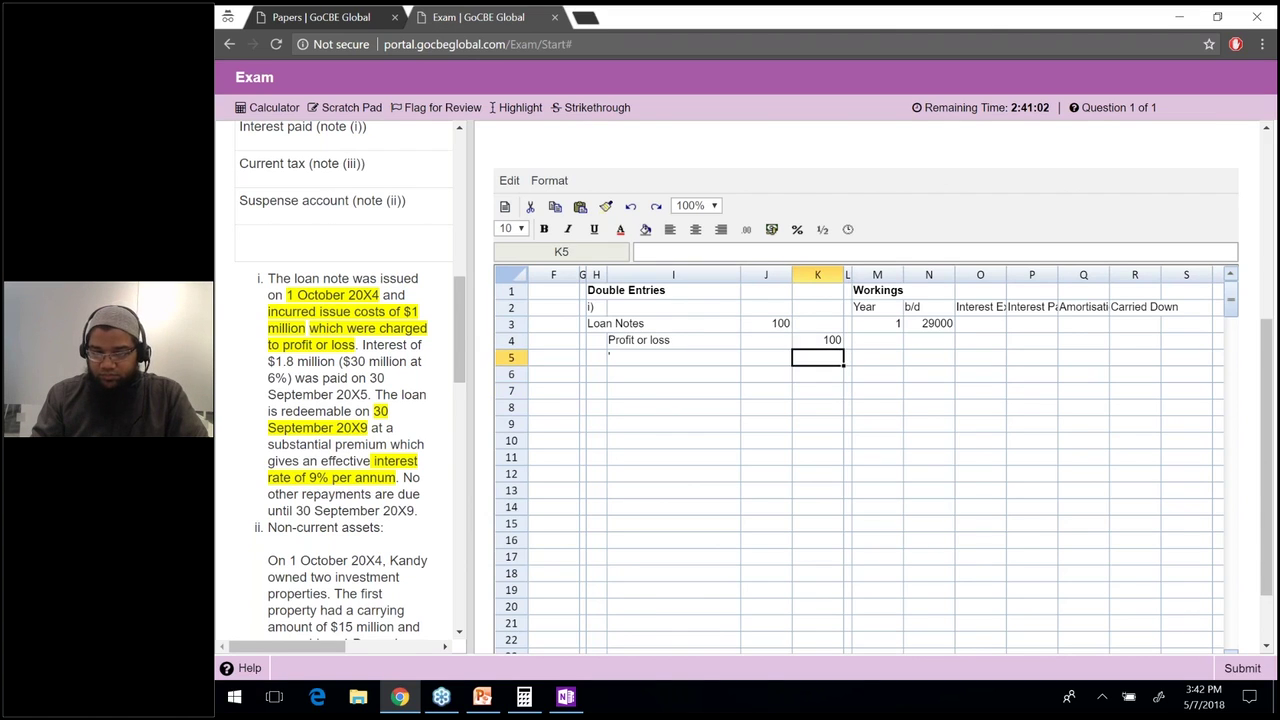
{"action": "key", "text": "Left"}
{"action": "type", "text": "1000"}
{"action": "key", "text": "Return"}
{"action": "key", "text": "Right"}
{"action": "key", "text": "Right"}
{"action": "key", "text": "Right"}
{"action": "key", "text": "Right"}
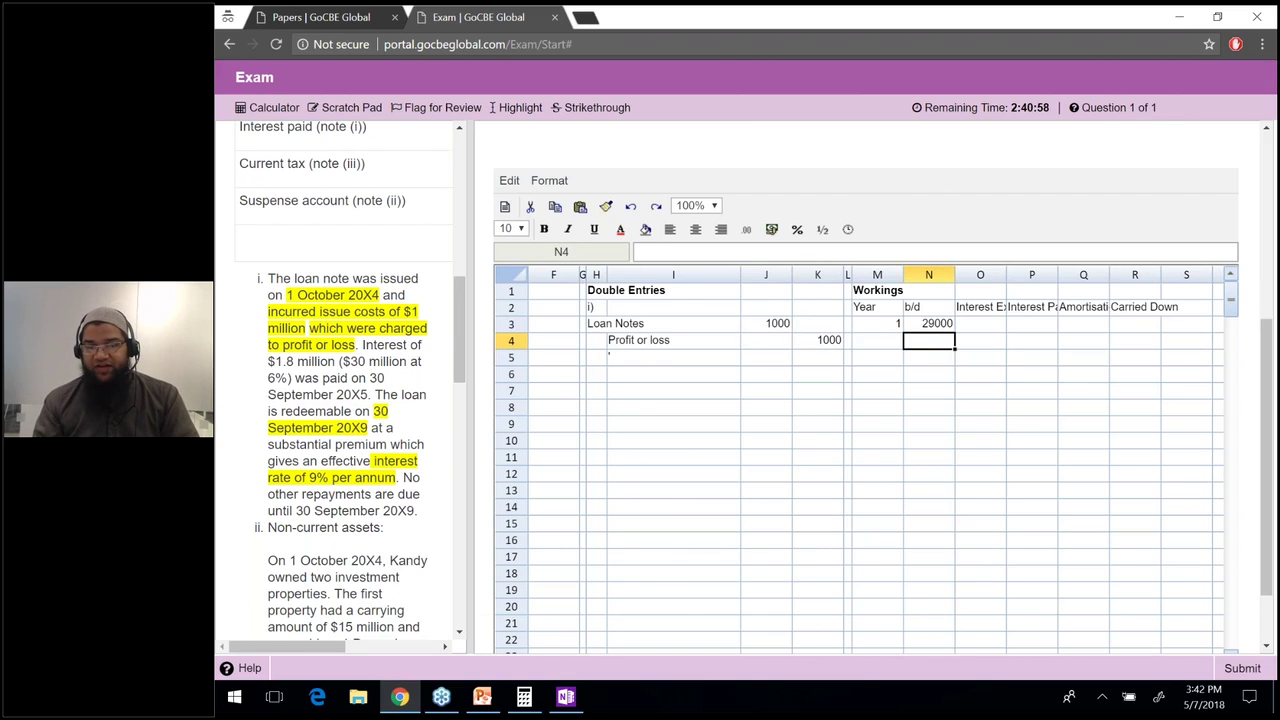
{"action": "key", "text": "Down"}
{"action": "key", "text": "Up"}
{"action": "key", "text": "Up"}
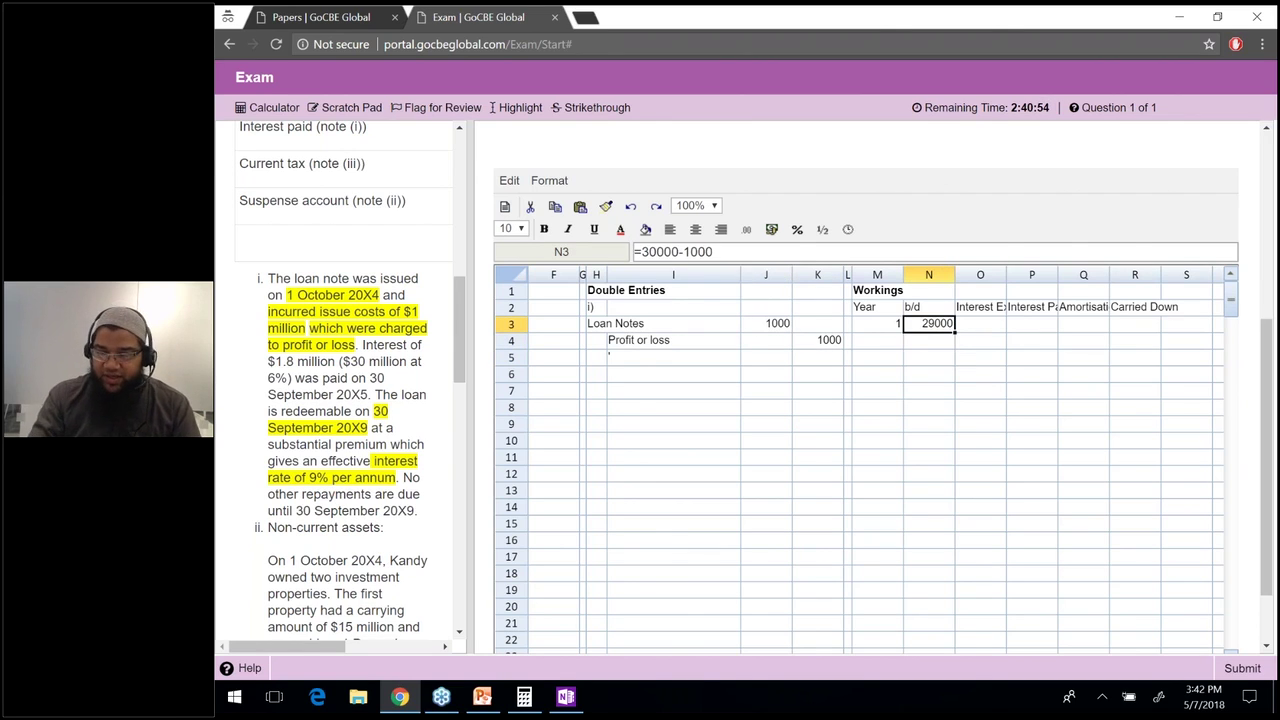
Edit the b/d formula so its deduction references the Loan Notes amount in J3.
{"action": "key", "text": "F2"}
{"action": "key", "text": "BackSpace"}
{"action": "key", "text": "BackSpace"}
{"action": "key", "text": "BackSpace"}
{"action": "key", "text": "BackSpace"}
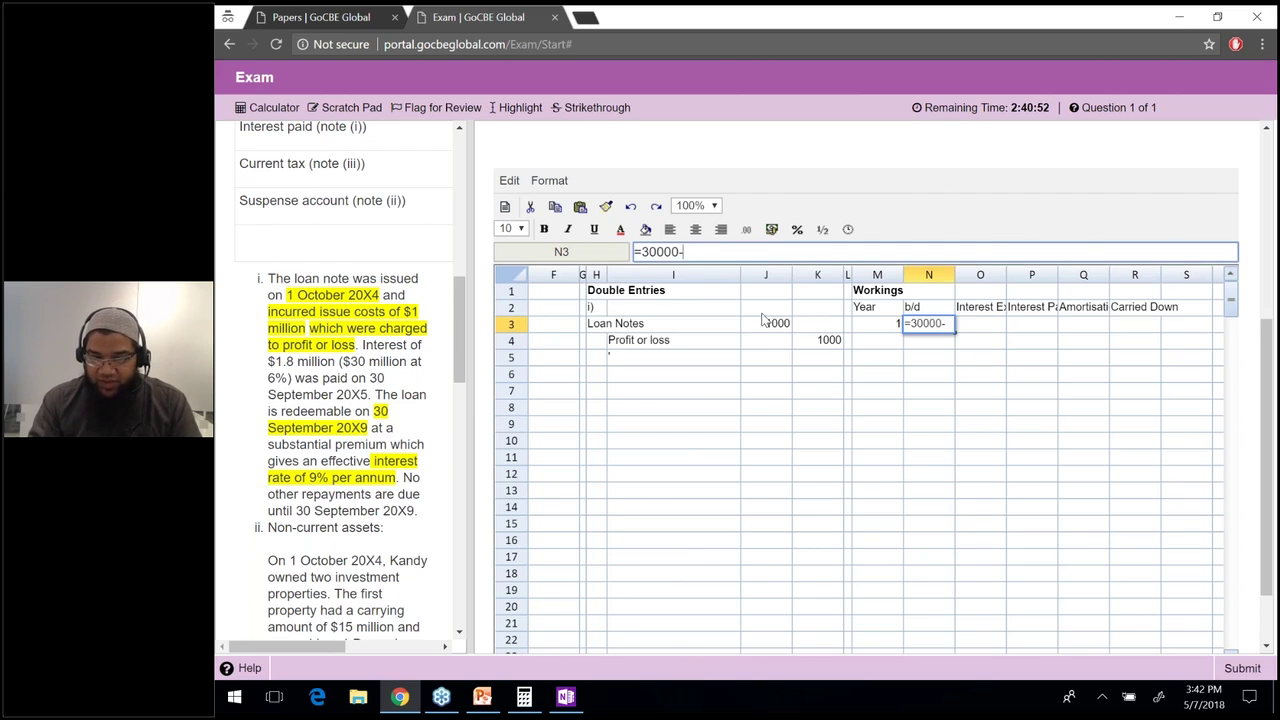
{"action": "left_click", "coordinate": [781, 323]}
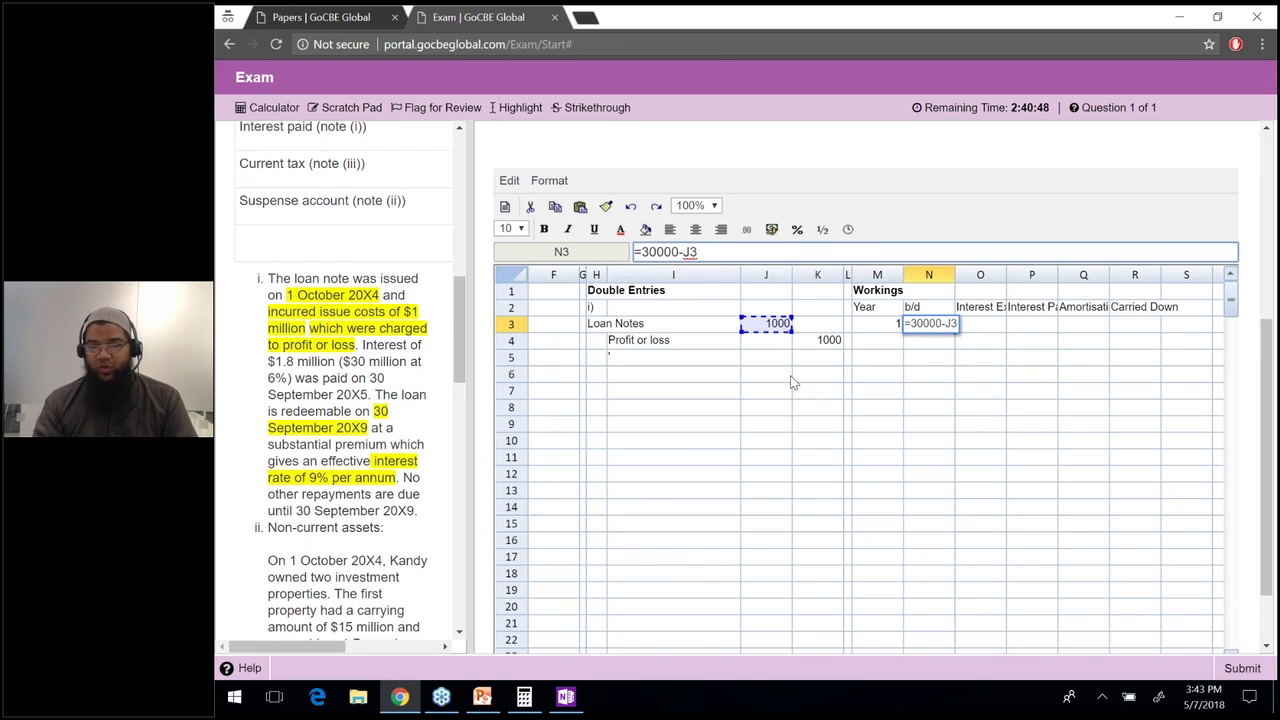
{"action": "key", "text": "Return"}
Calculate year 1 interest expense as b/d × 9%, giving 2610.
{"action": "key", "text": "Up"}
{"action": "key", "text": "Right"}
{"action": "type", "text": "="}
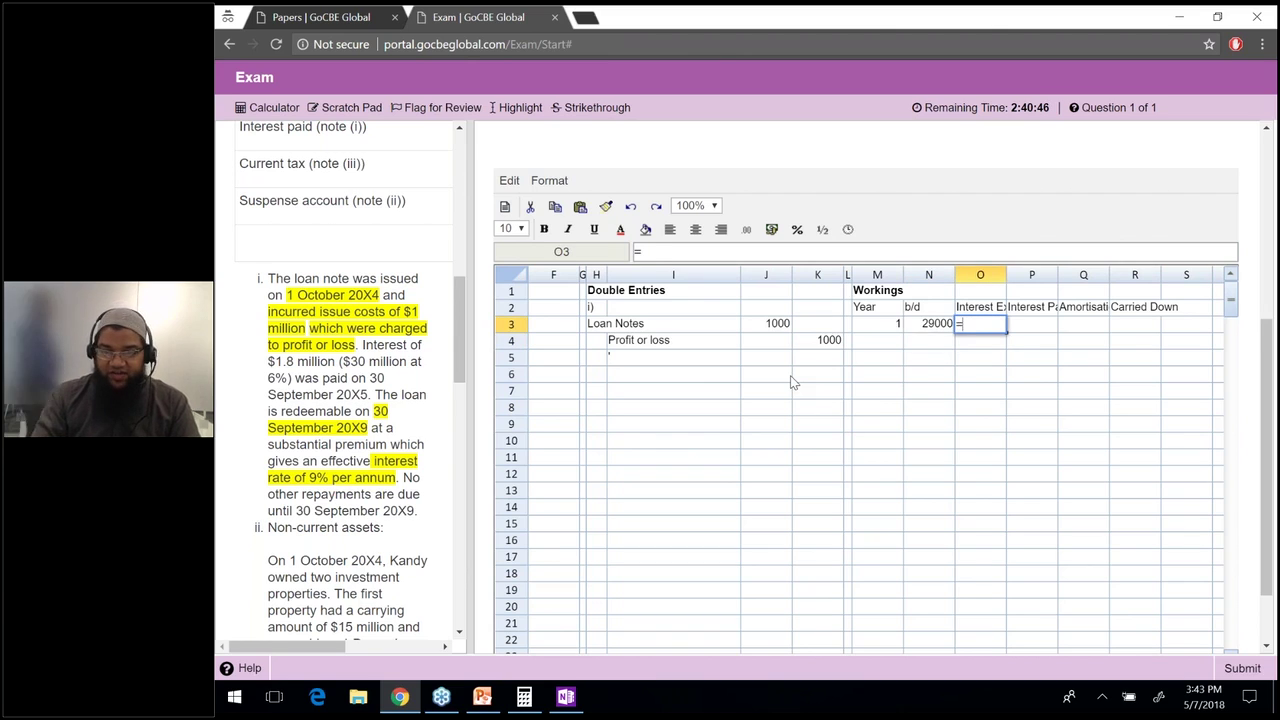
{"action": "key", "text": "Left"}
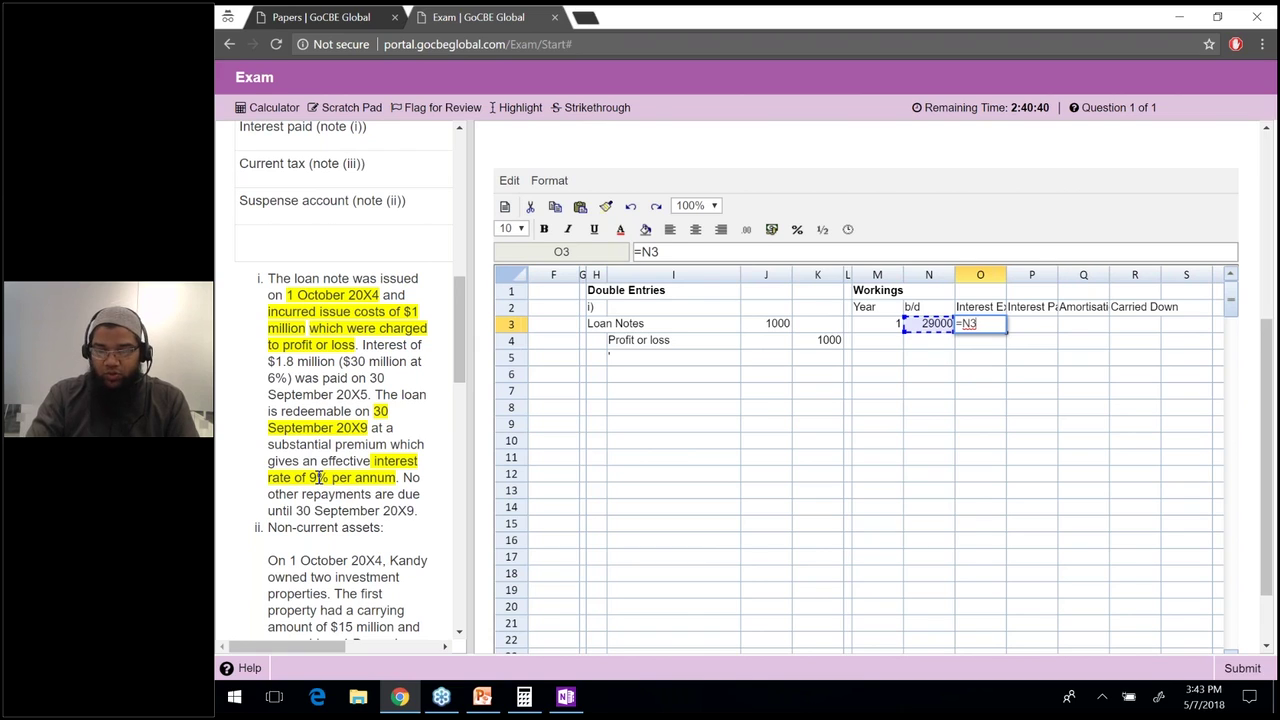
{"action": "type", "text": "*9%"}
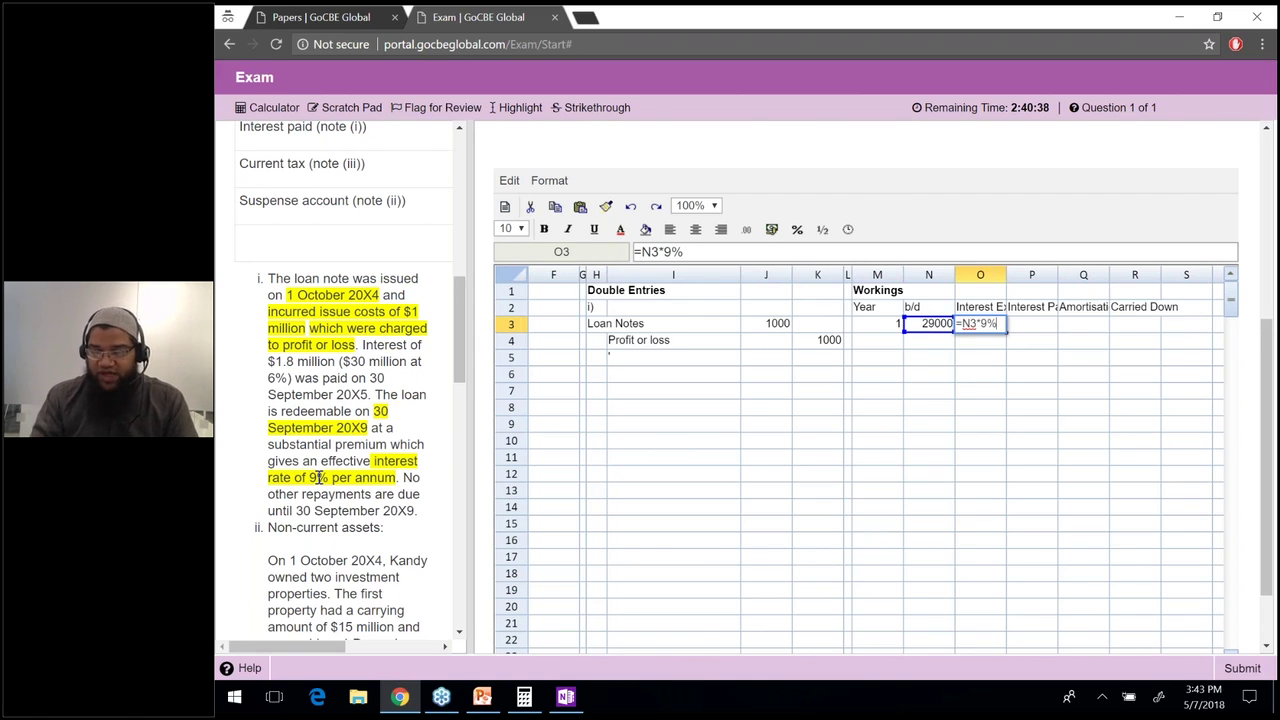
{"action": "key", "text": "Return"}
Enter interest paid of 1800 for year 1.
{"action": "key", "text": "Up"}
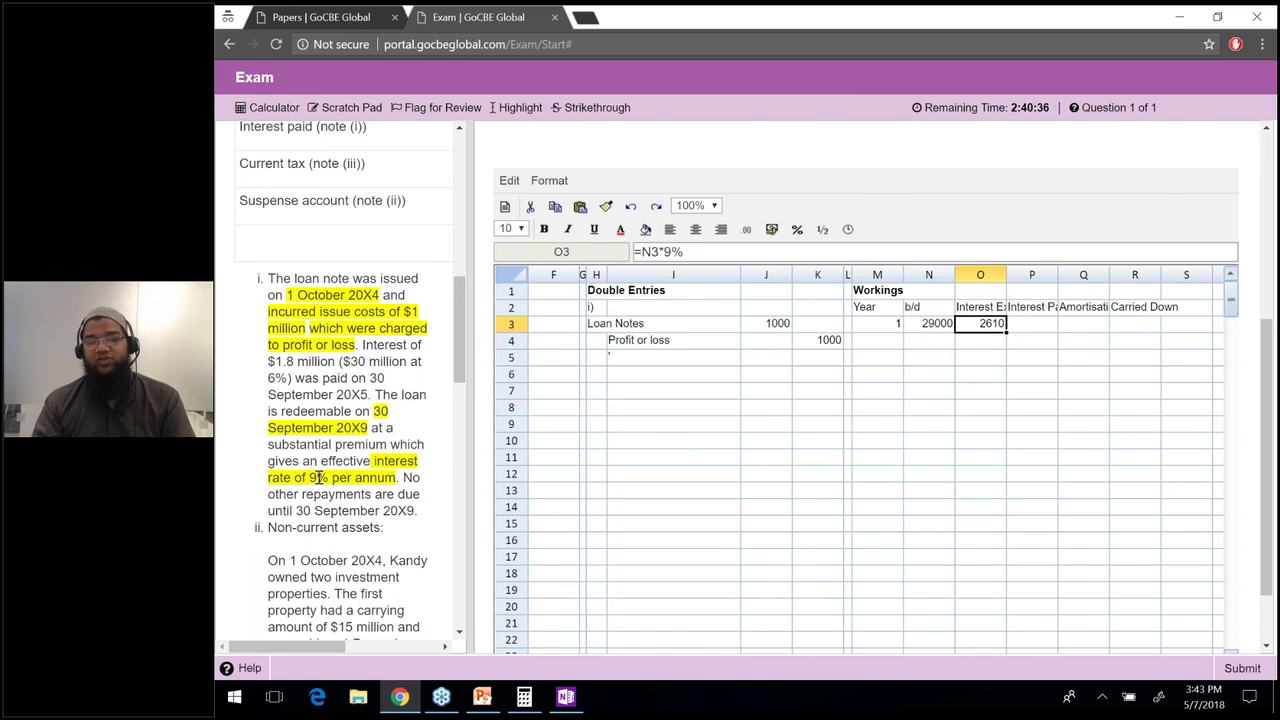
{"action": "key", "text": "Right"}
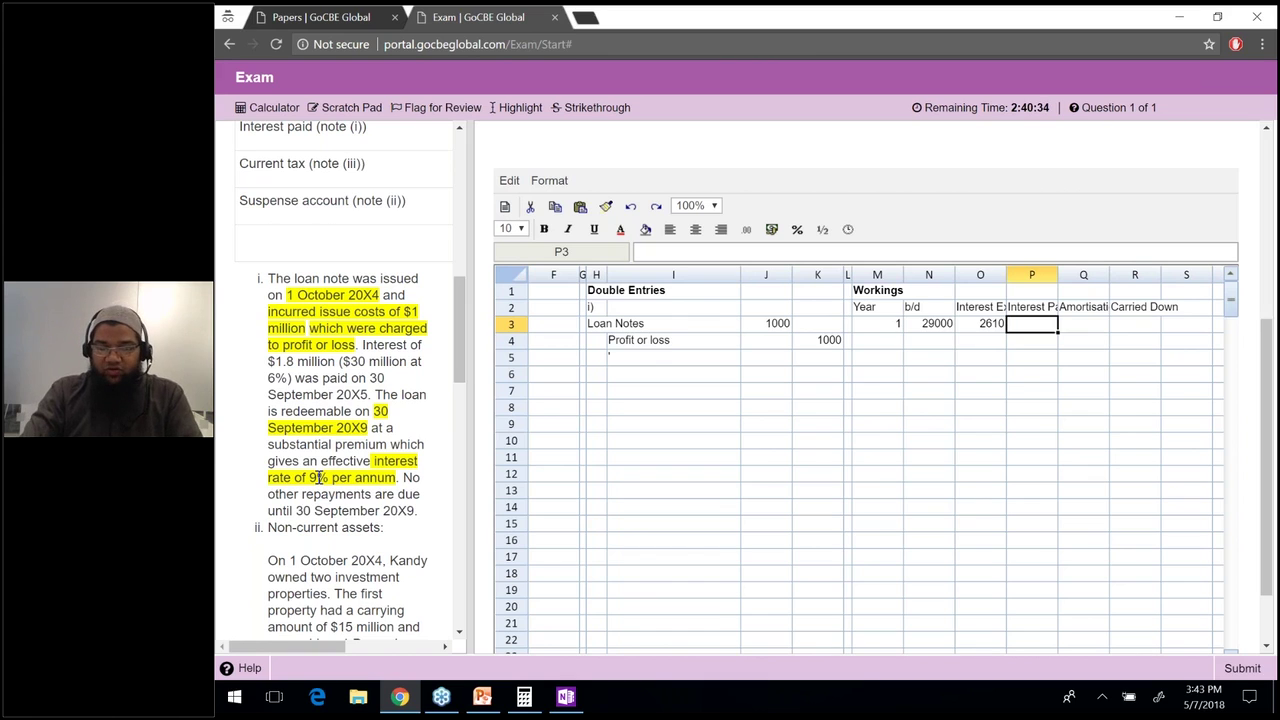
{"action": "type", "text": "1800"}
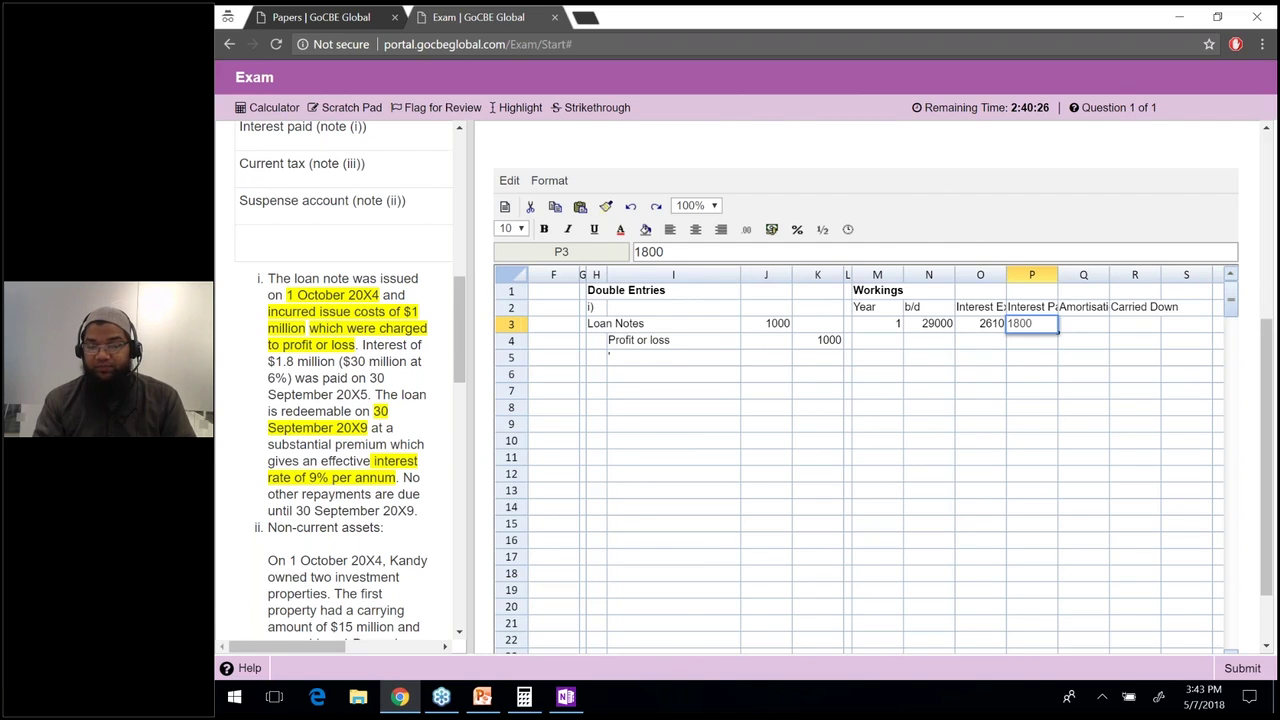
{"action": "key", "text": "Tab"}
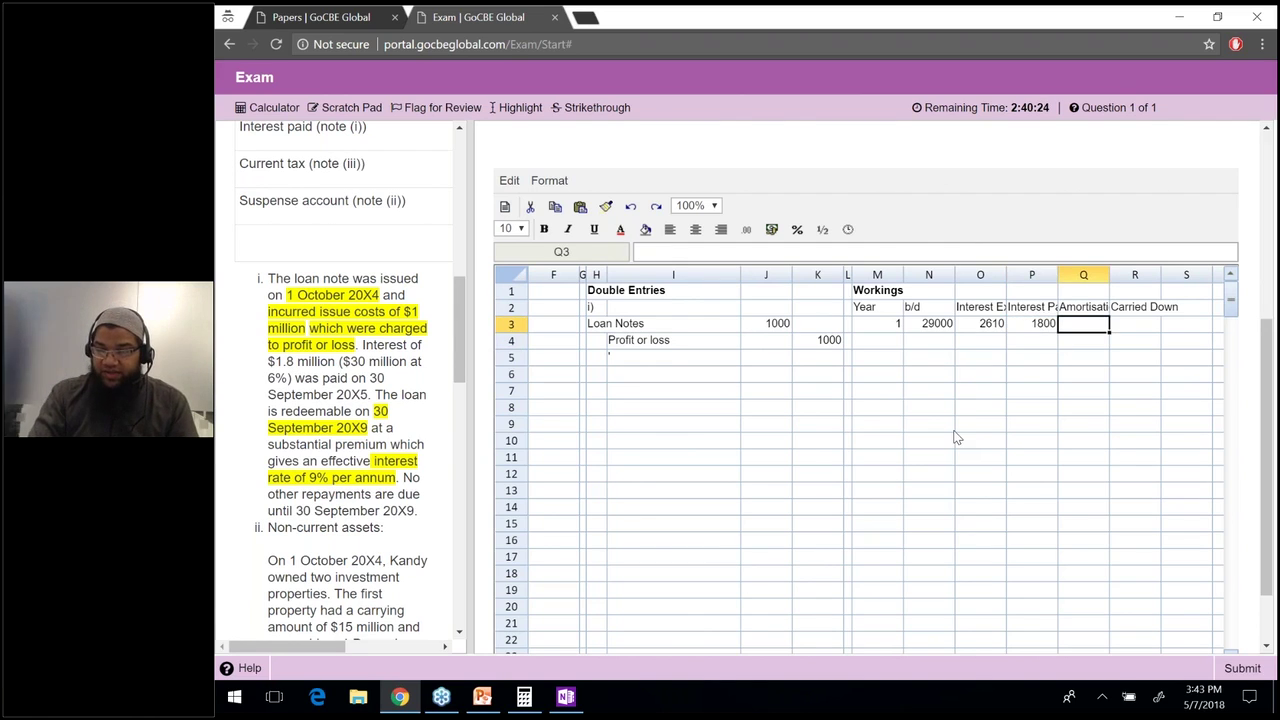
Calculate amortisation as interest expense minus interest paid, giving 810.
{"action": "type", "text": "="}
{"action": "key", "text": "Left"}
{"action": "key", "text": "Left"}
{"action": "type", "text": "-"}
{"action": "key", "text": "Left"}
{"action": "key", "text": "Return"}
{"action": "key", "text": "Down"}
{"action": "key", "text": "Up"}
{"action": "key", "text": "Up"}
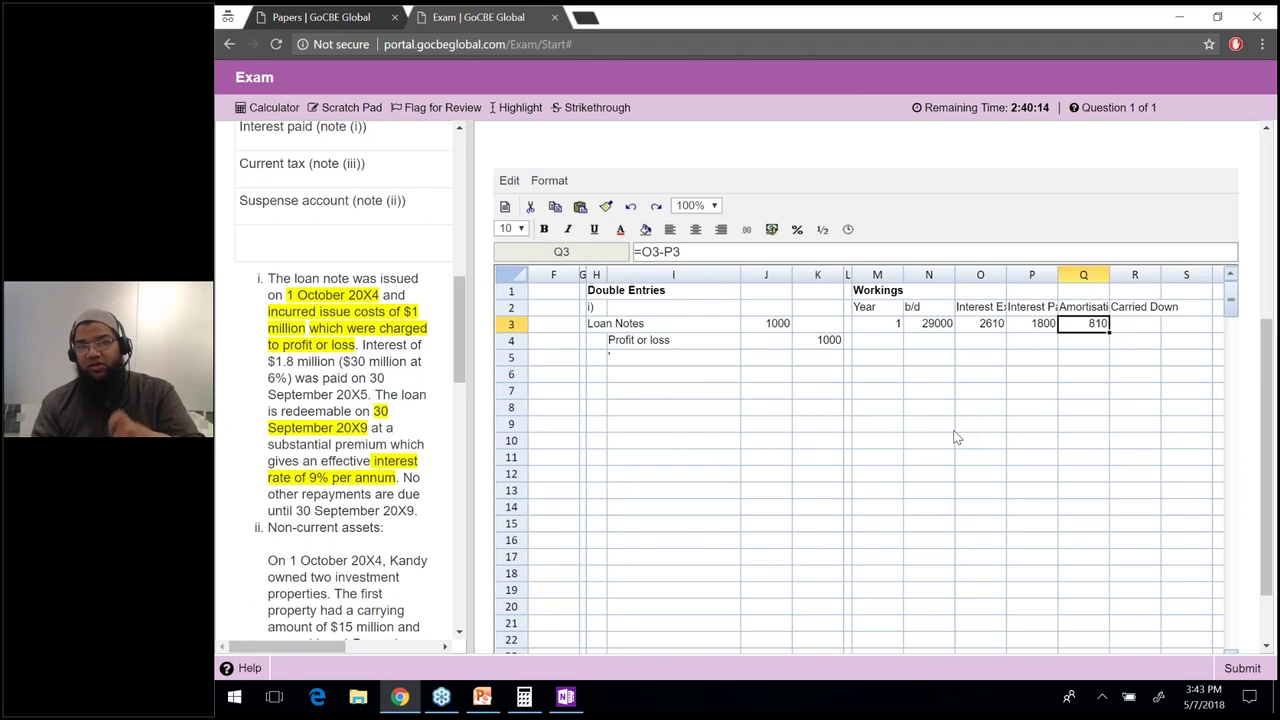
Set the carried down balance in R3 to =N3+Q3, giving 29810.
{"action": "key", "text": "Tab"}
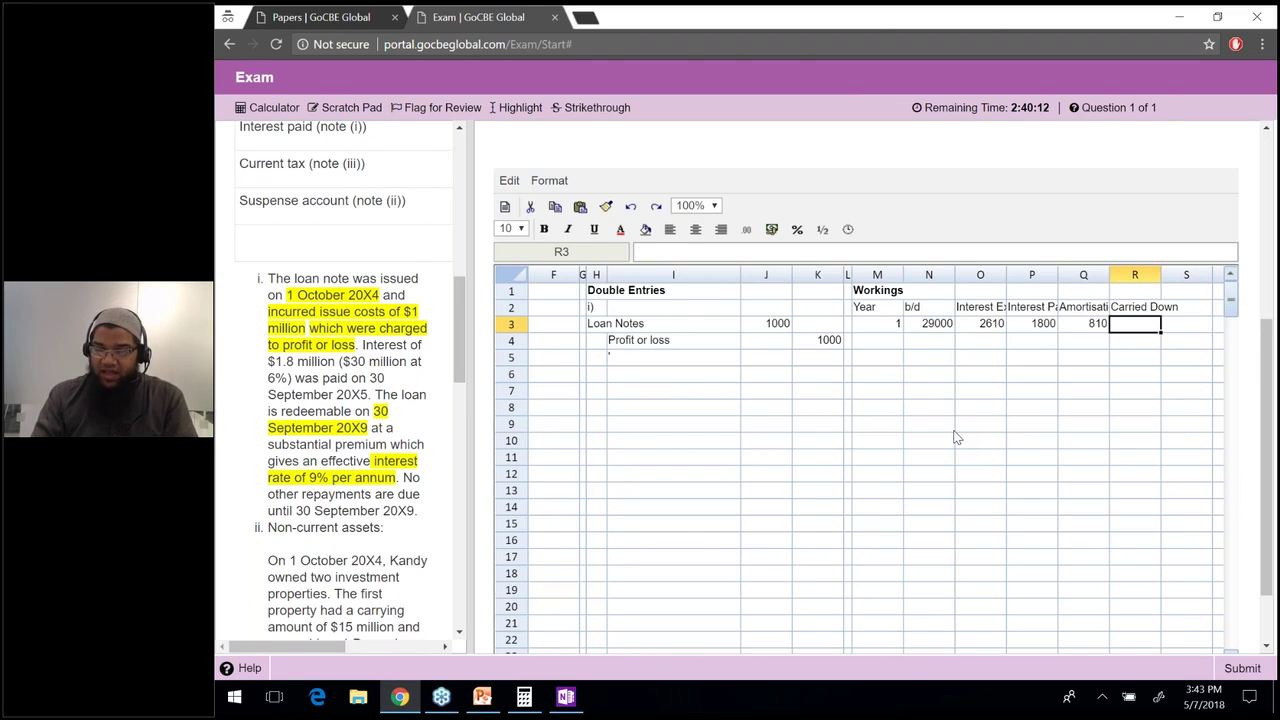
{"action": "type", "text": "="}
{"action": "key", "text": "Left"}
{"action": "key", "text": "Left"}
{"action": "key", "text": "Left"}
{"action": "key", "text": "Left"}
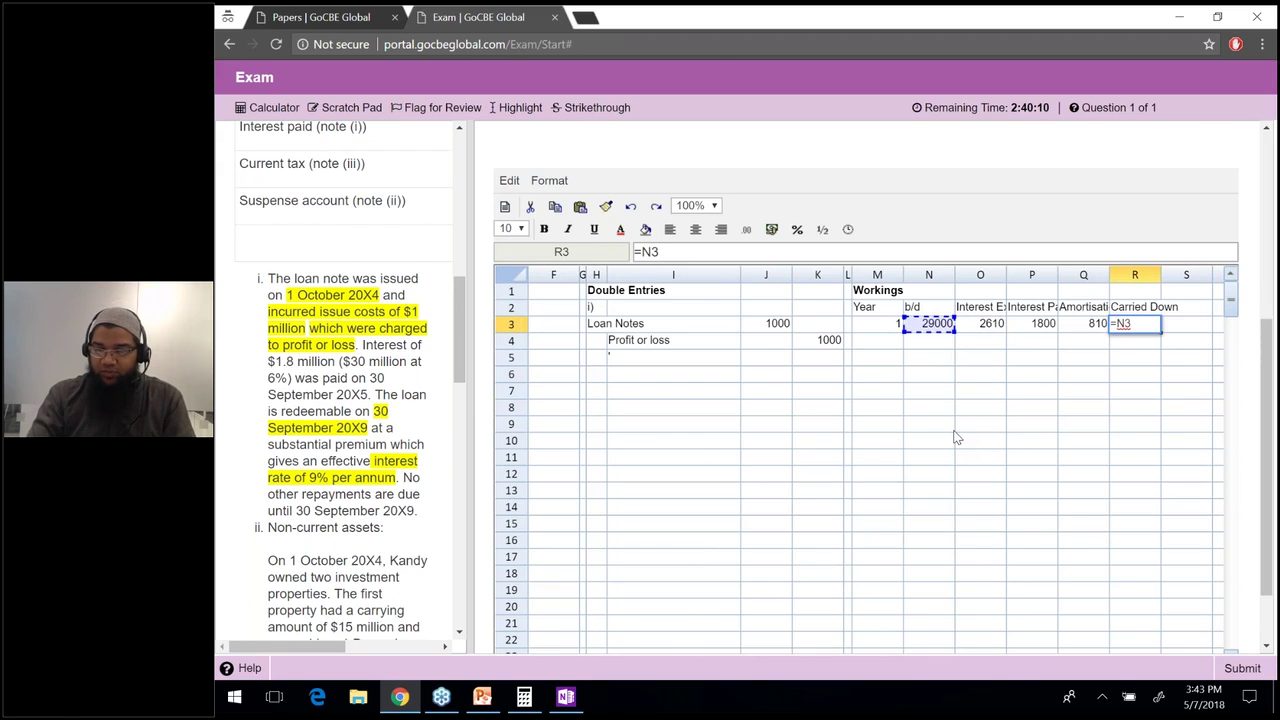
{"action": "type", "text": "+"}
{"action": "key", "text": "Left"}
{"action": "key", "text": "Return"}
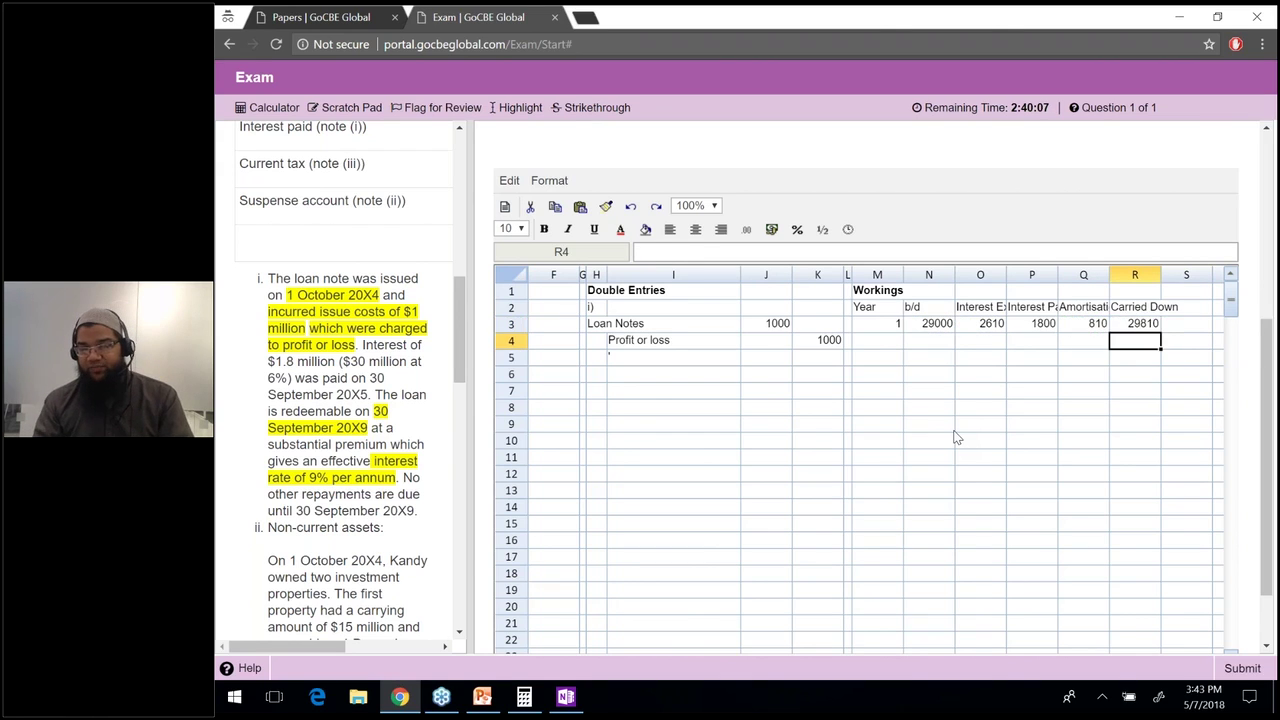
{"action": "key", "text": "Up"}
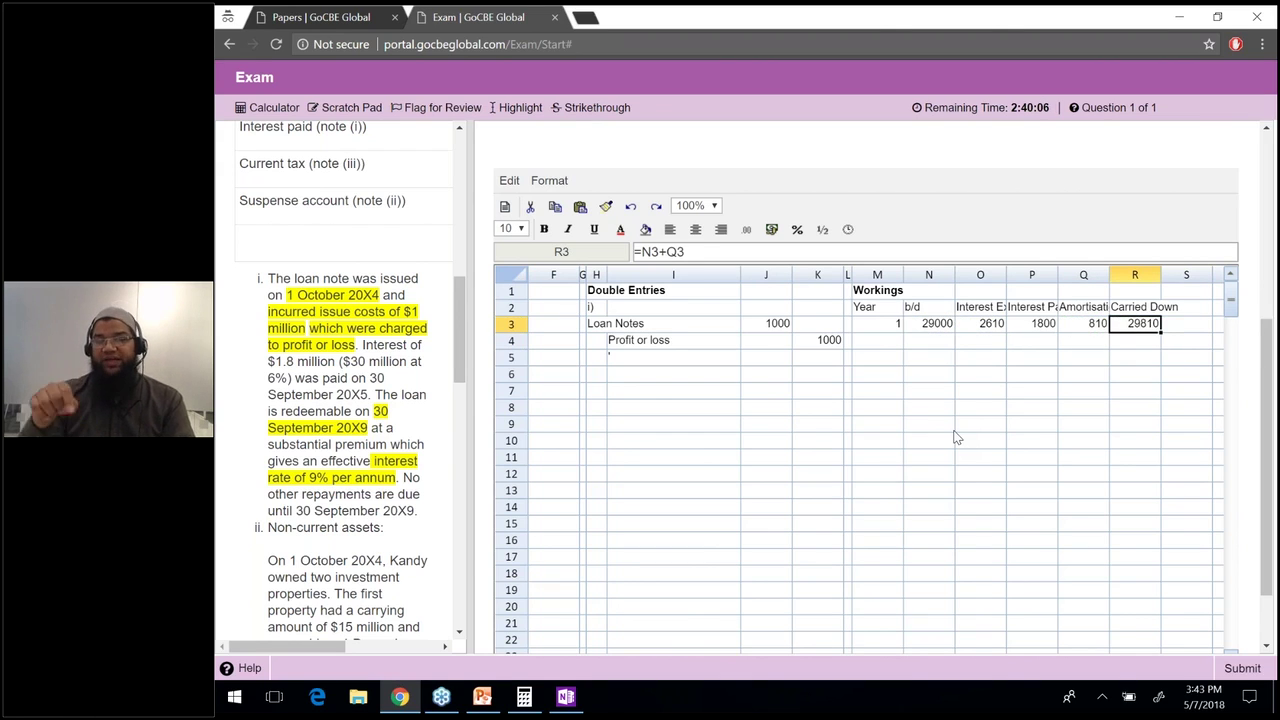
{"action": "key", "text": "Left"}
{"action": "key", "text": "Down"}
{"action": "key", "text": "Left"}
{"action": "key", "text": "Left"}
{"action": "key", "text": "Left"}
{"action": "key", "text": "Left"}
{"action": "key", "text": "Left"}
{"action": "key", "text": "Left"}
{"action": "key", "text": "Left"}
{"action": "key", "text": "Down"}
{"action": "key", "text": "Left"}
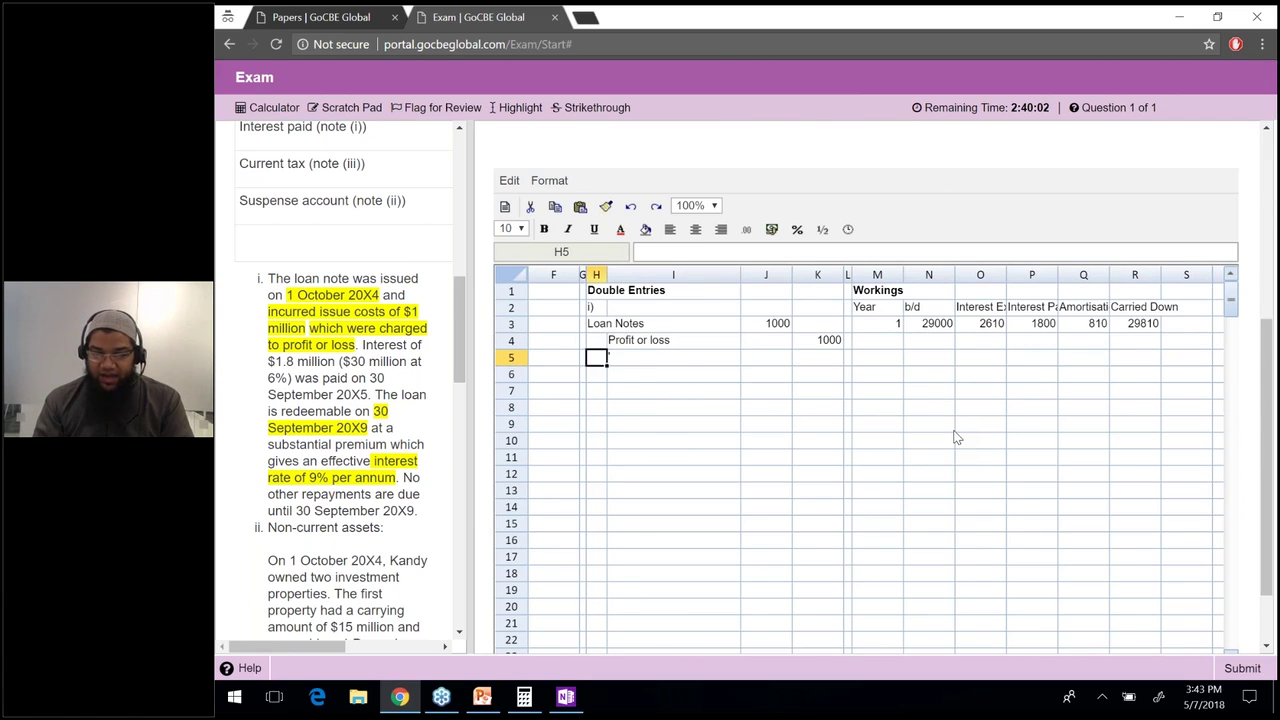
{"action": "key", "text": "Left"}
Enter the account labels Finance cost in H6, Bank in I7 and Loan notes in I8.
{"action": "key", "text": "Down"}
{"action": "type", "text": "Finance cost"}
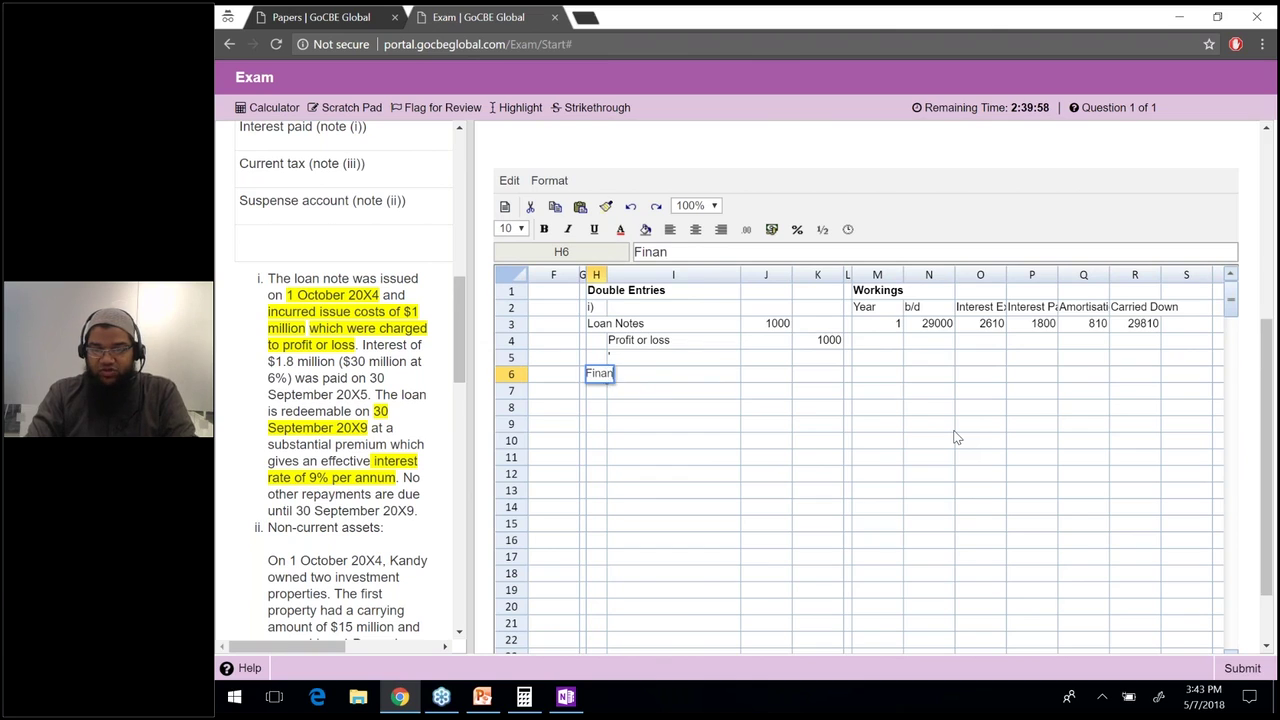
{"action": "key", "text": "Return"}
{"action": "key", "text": "Right"}
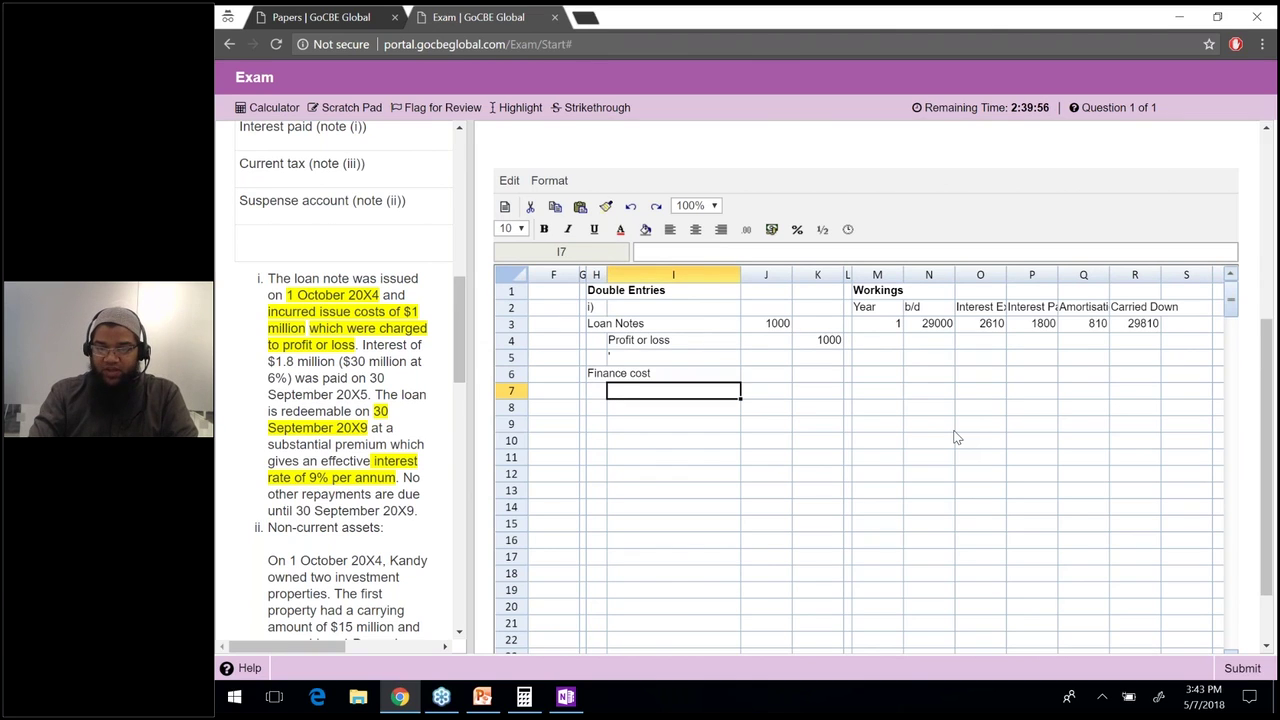
{"action": "type", "text": "Bnk"}
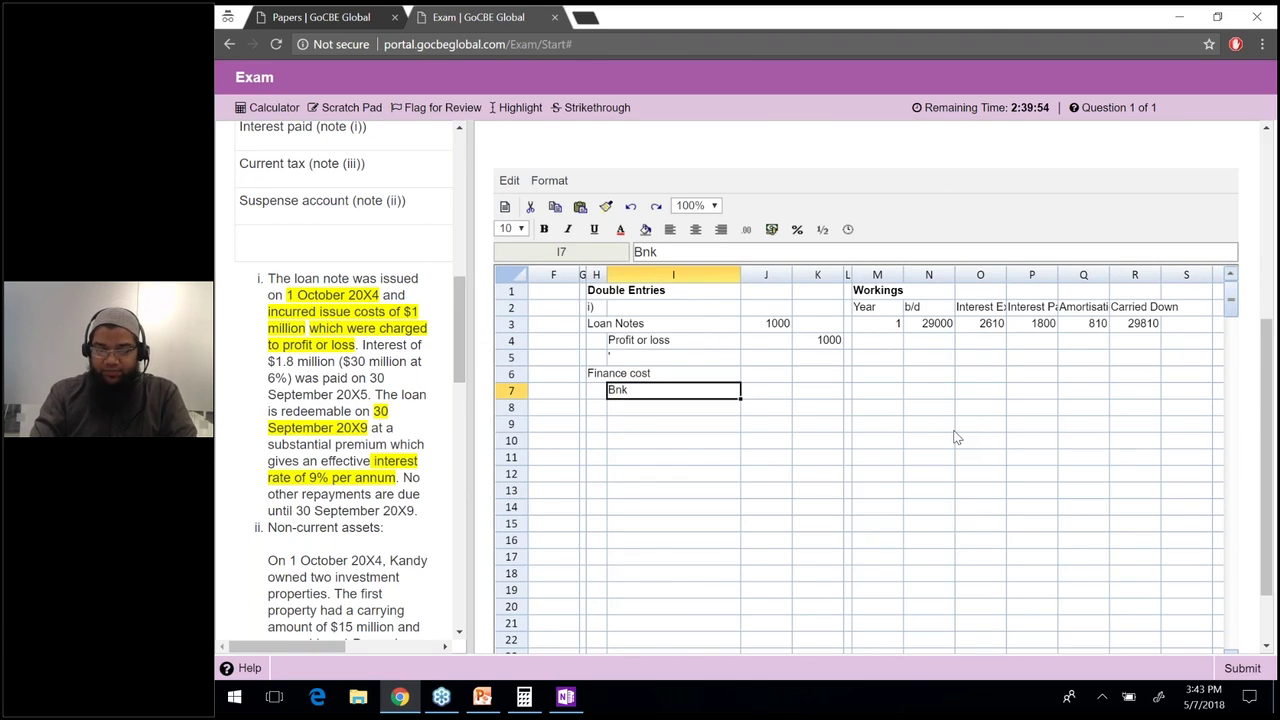
{"action": "key", "text": "BackSpace"}
{"action": "key", "text": "BackSpace"}
{"action": "type", "text": "ank"}
{"action": "key", "text": "Return"}
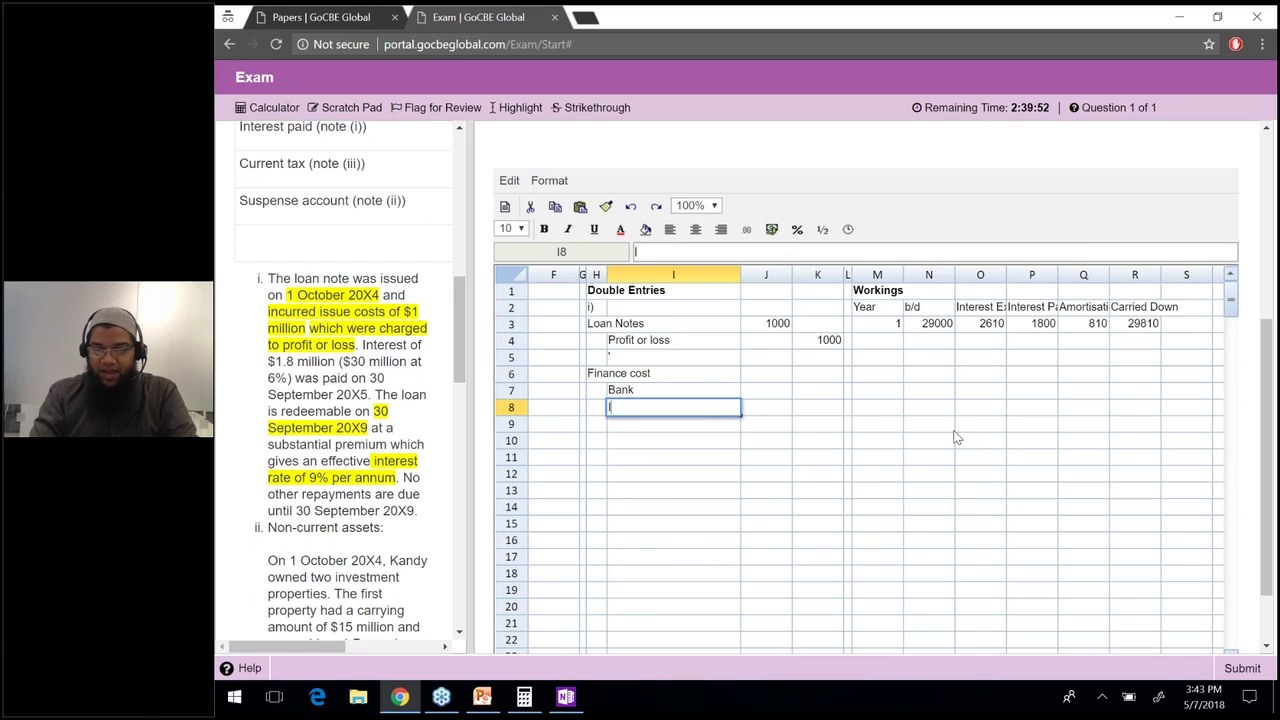
{"action": "type", "text": "Loan notes"}
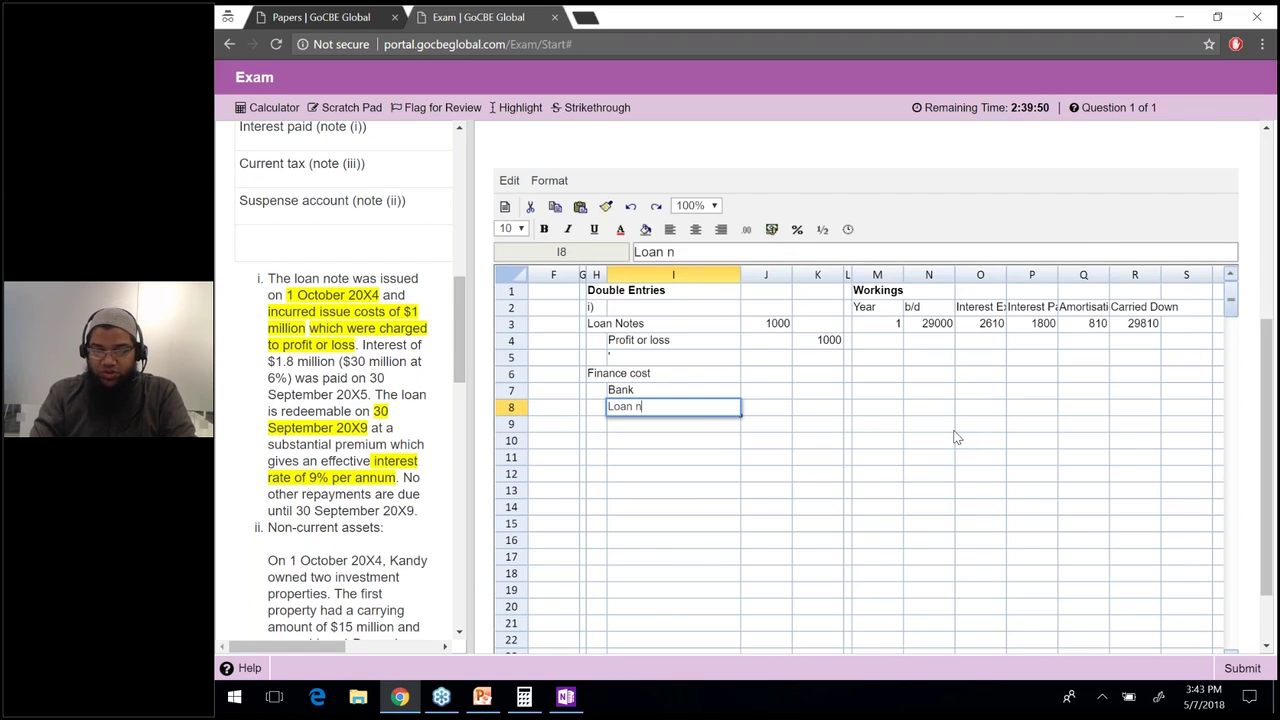
{"action": "key", "text": "Return"}
Link the Finance cost debit in J6 to interest expense with =O3, giving 2610.
{"action": "key", "text": "Up"}
{"action": "key", "text": "Up"}
{"action": "key", "text": "Up"}
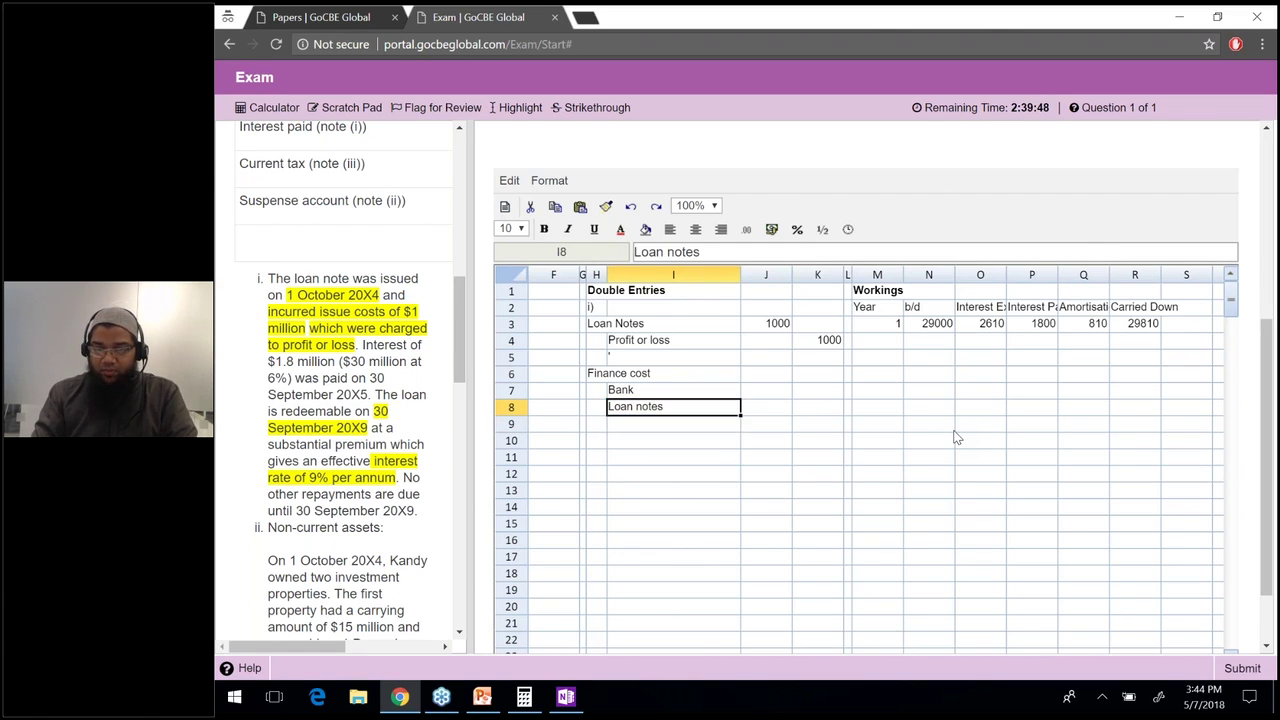
{"action": "key", "text": "Right"}
{"action": "type", "text": "="}
{"action": "key", "text": "Right"}
{"action": "key", "text": "Right"}
{"action": "key", "text": "Right"}
{"action": "key", "text": "Right"}
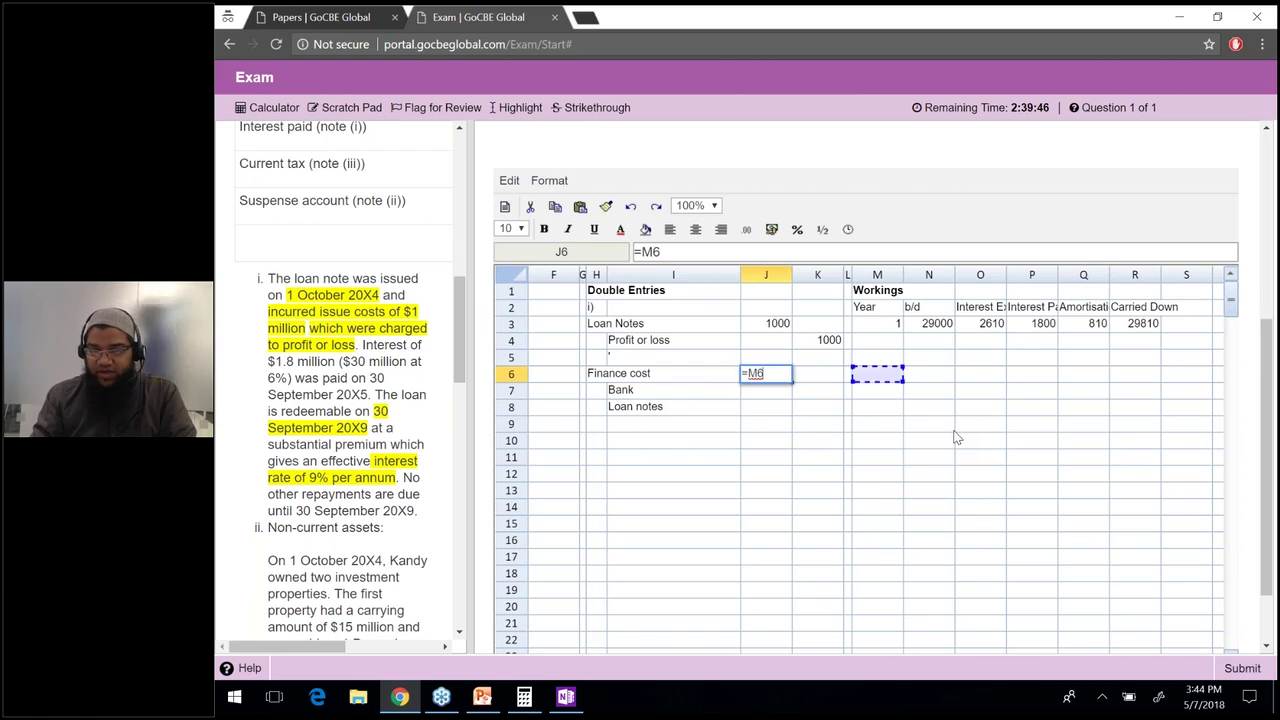
{"action": "key", "text": "Up"}
{"action": "key", "text": "Up"}
{"action": "key", "text": "Up"}
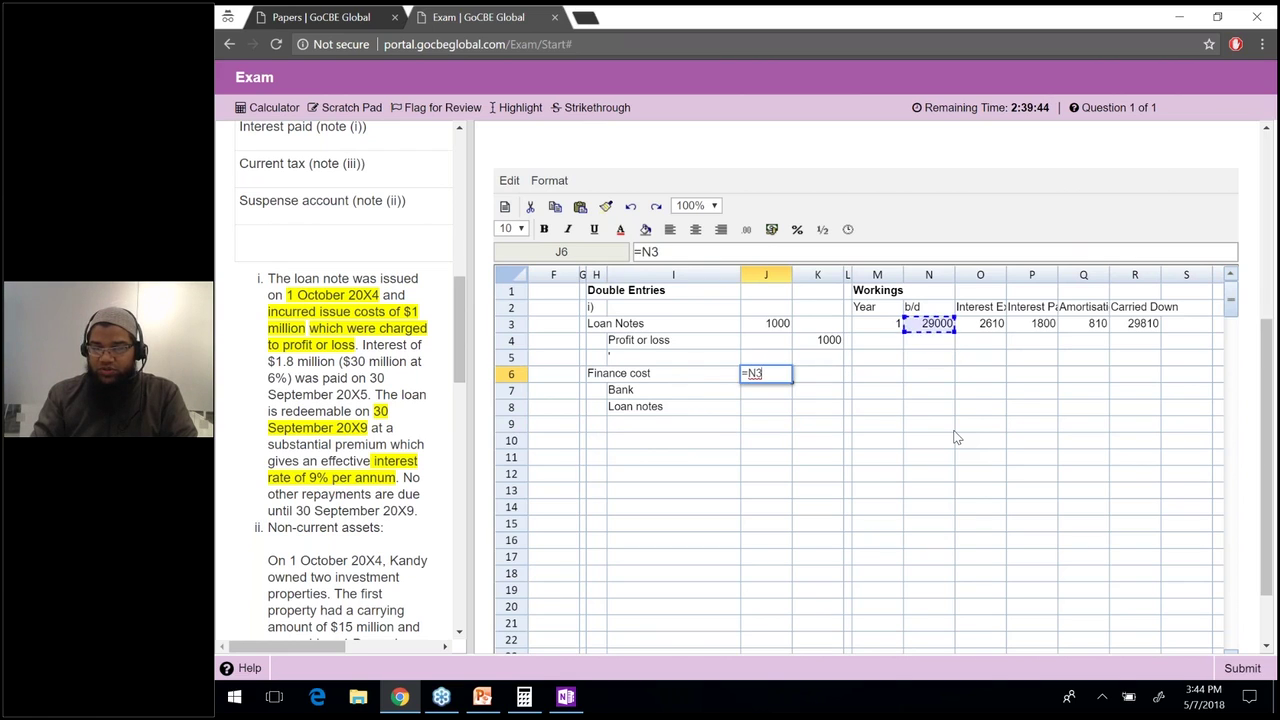
{"action": "key", "text": "Right"}
{"action": "key", "text": "Return"}
Link the Bank credit to =P3 (1800) and the Loan notes credit to =Q3 (810).
{"action": "key", "text": "Right"}
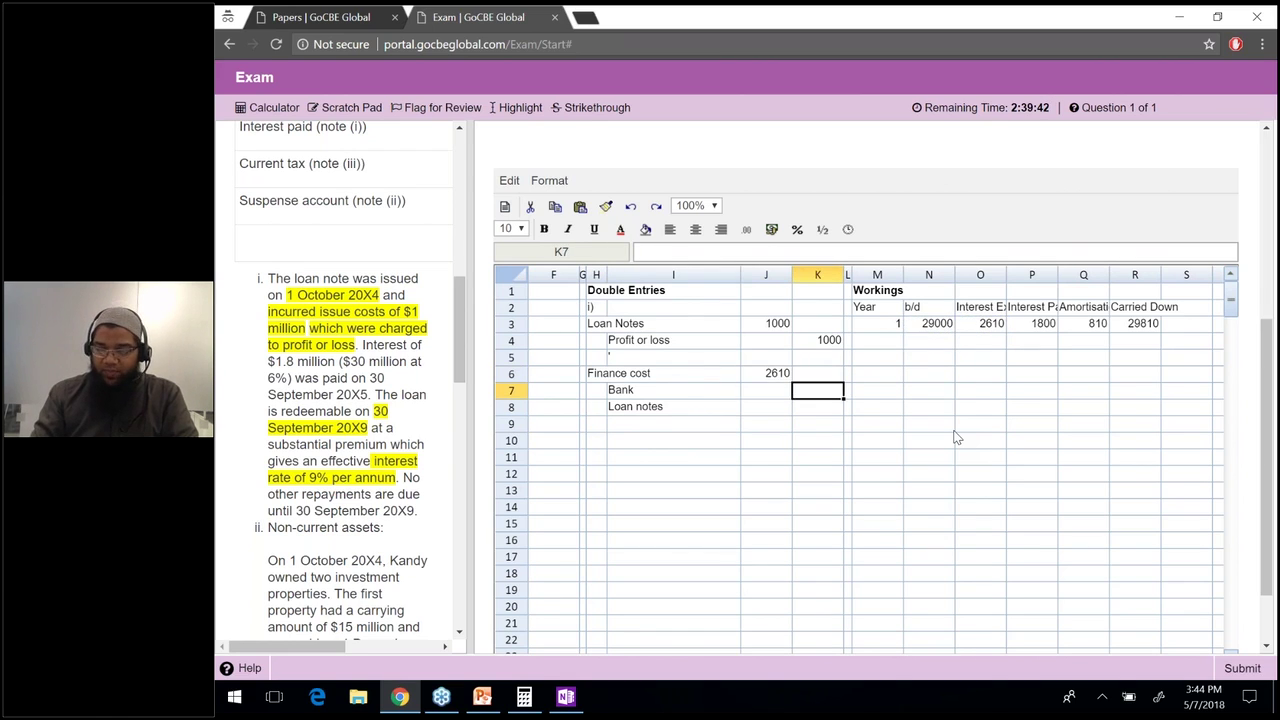
{"action": "type", "text": "="}
{"action": "key", "text": "Right"}
{"action": "key", "text": "Right"}
{"action": "key", "text": "Right"}
{"action": "key", "text": "Right"}
{"action": "key", "text": "Right"}
{"action": "key", "text": "Right"}
{"action": "key", "text": "Down"}
{"action": "key", "text": "Down"}
{"action": "key", "text": "Down"}
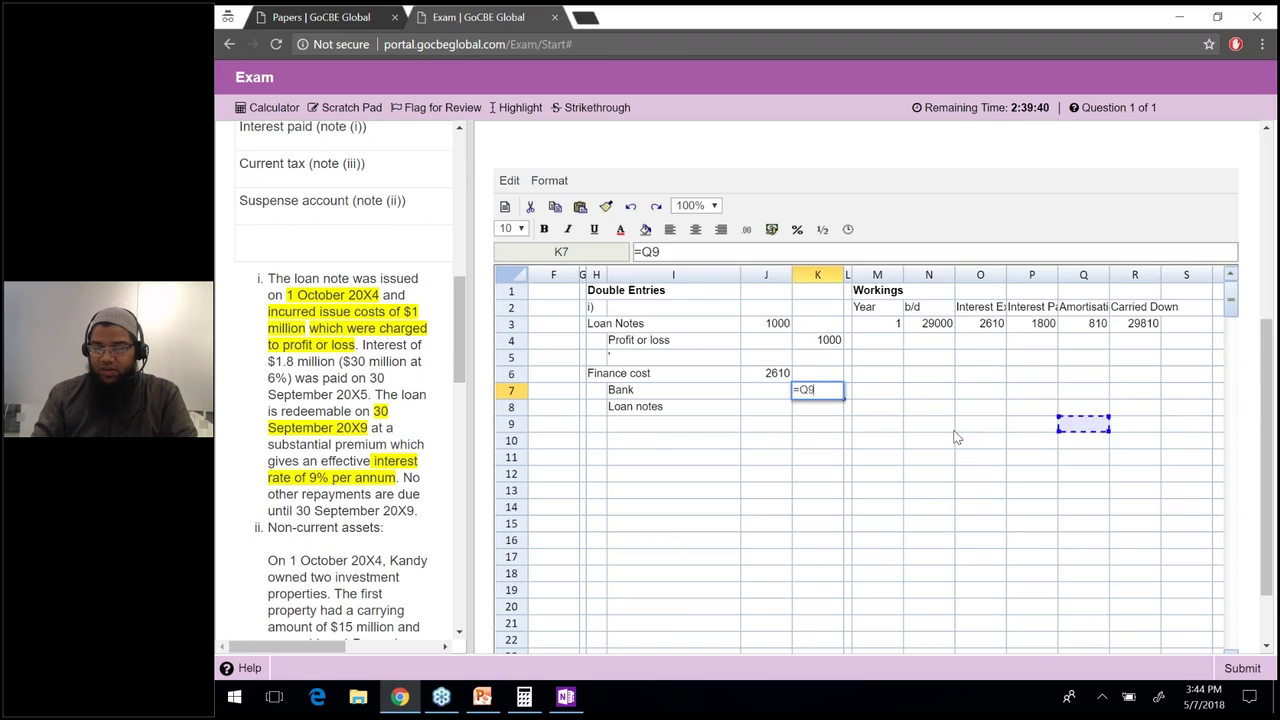
{"action": "key", "text": "Left"}
{"action": "key", "text": "Up"}
{"action": "key", "text": "Up"}
{"action": "key", "text": "Up"}
{"action": "key", "text": "Up"}
{"action": "key", "text": "Up"}
{"action": "key", "text": "Up"}
{"action": "key", "text": "Up"}
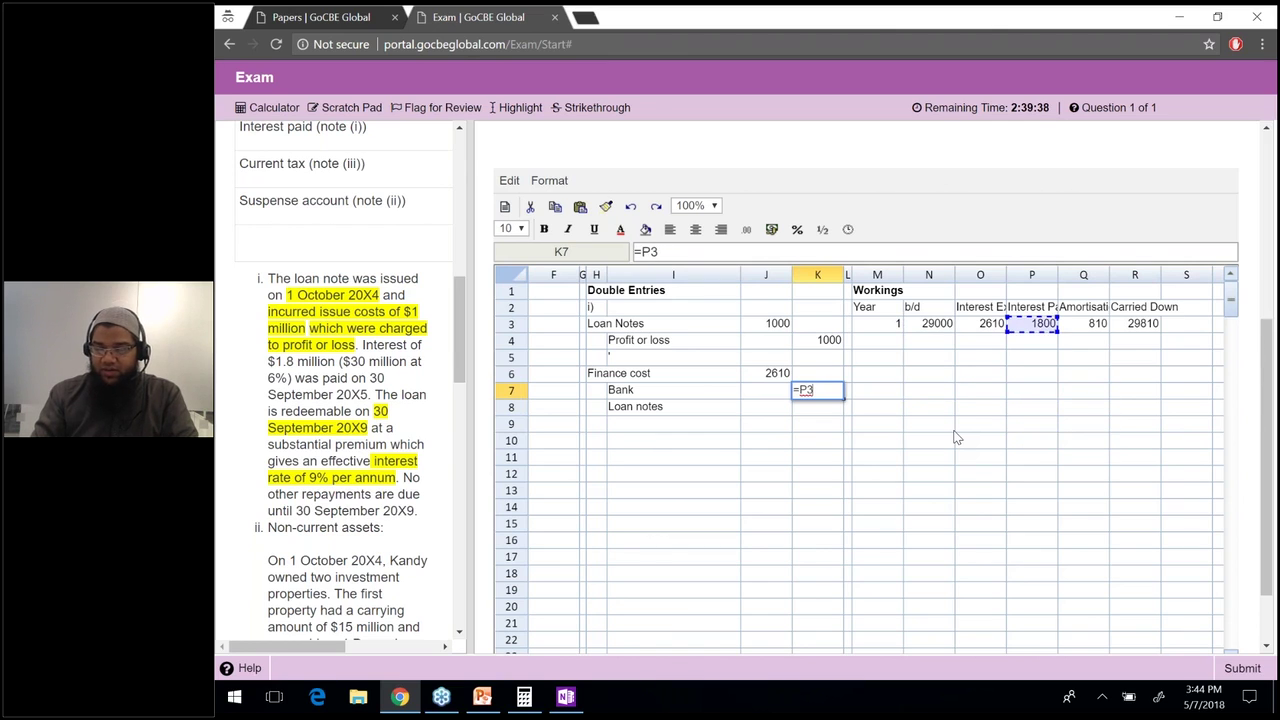
{"action": "key", "text": "Return"}
{"action": "type", "text": "="}
{"action": "key", "text": "Right"}
{"action": "key", "text": "Right"}
{"action": "key", "text": "Right"}
{"action": "key", "text": "Right"}
{"action": "key", "text": "Right"}
{"action": "key", "text": "Right"}
{"action": "key", "text": "Right"}
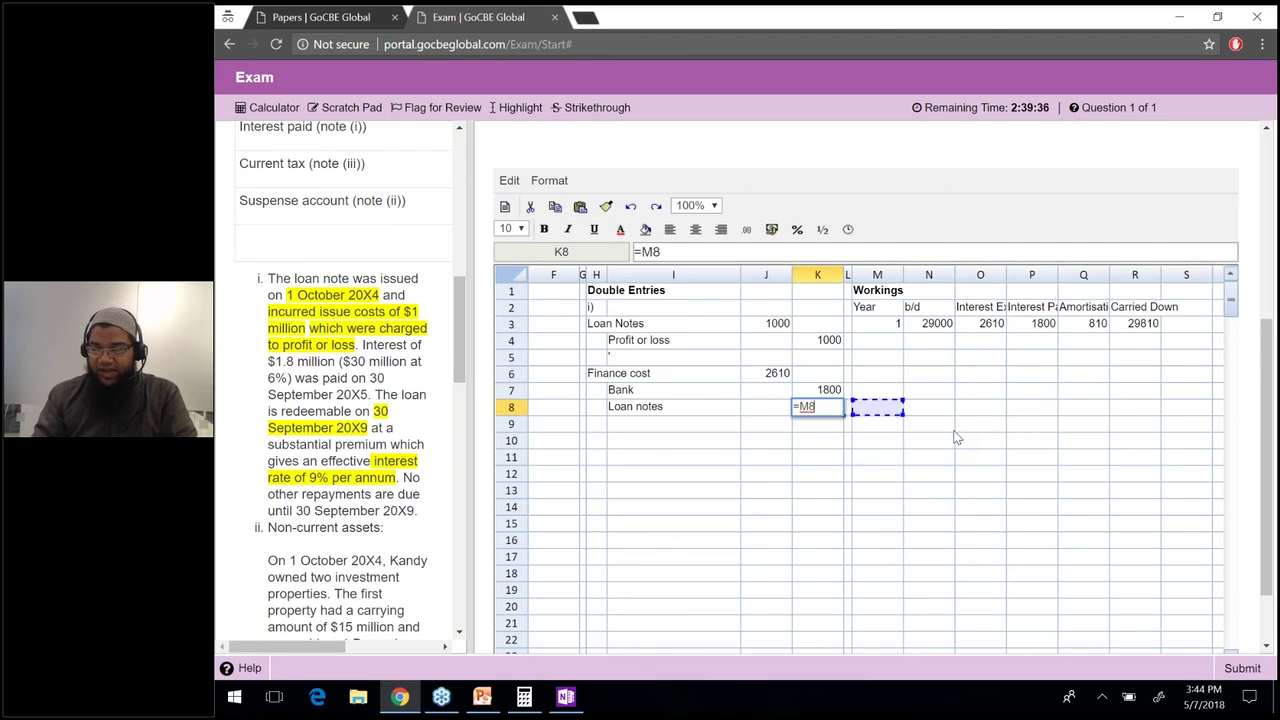
{"action": "key", "text": "Up"}
{"action": "key", "text": "Up"}
{"action": "key", "text": "Up"}
{"action": "key", "text": "Up"}
{"action": "key", "text": "Left"}
{"action": "key", "text": "Up"}
{"action": "key", "text": "Return"}
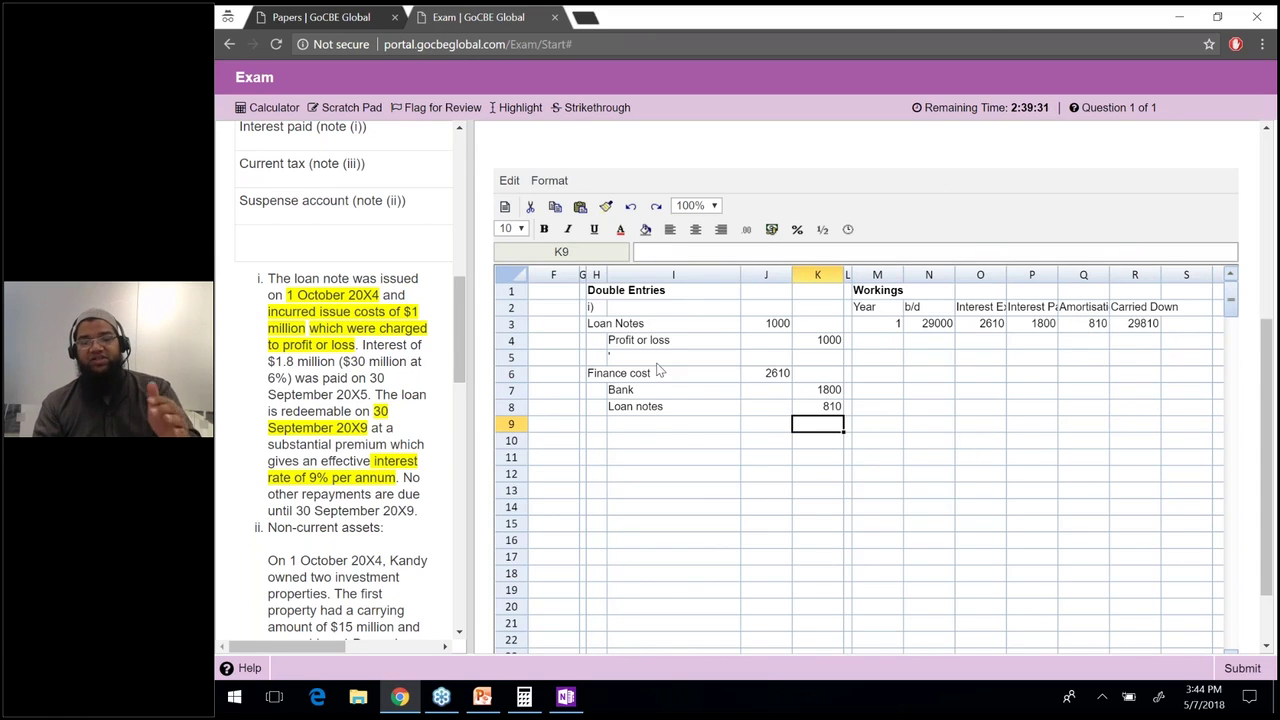
{"action": "key", "text": "Up"}
{"action": "key", "text": "Up"}
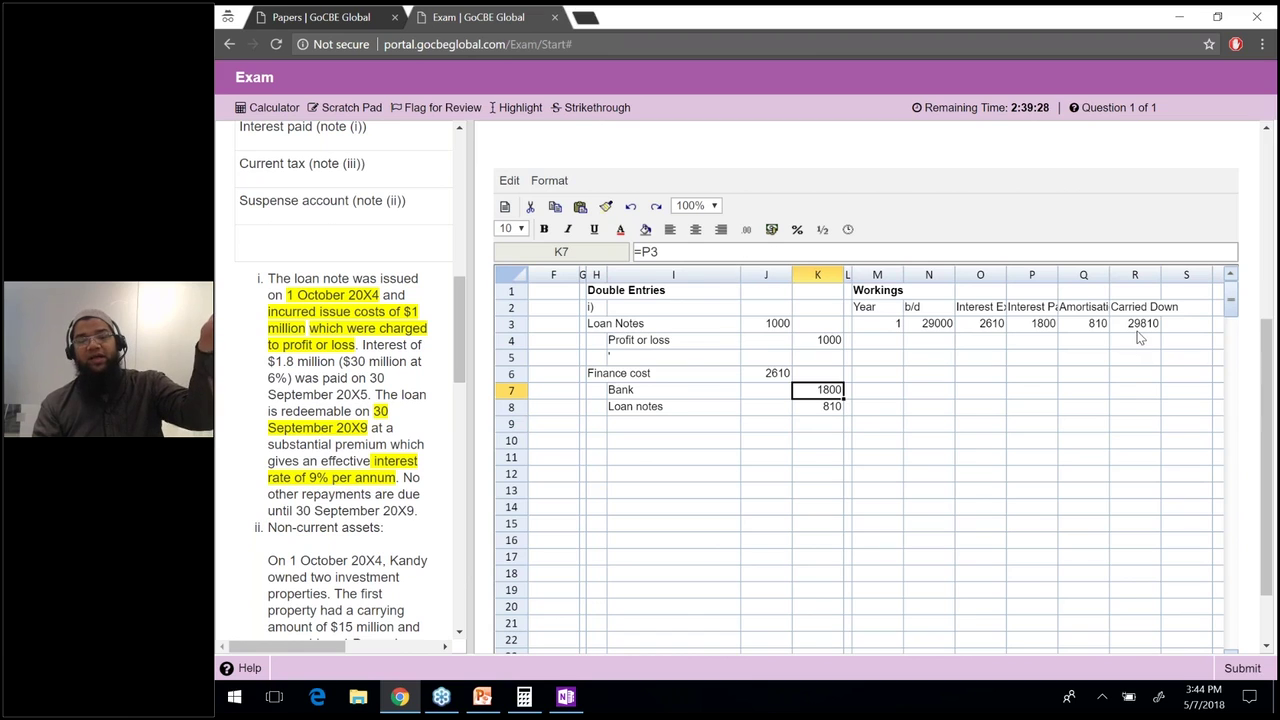
Review the carried down formula in R3 and the double entries block H3:J8.
{"action": "left_click", "coordinate": [1137, 327]}
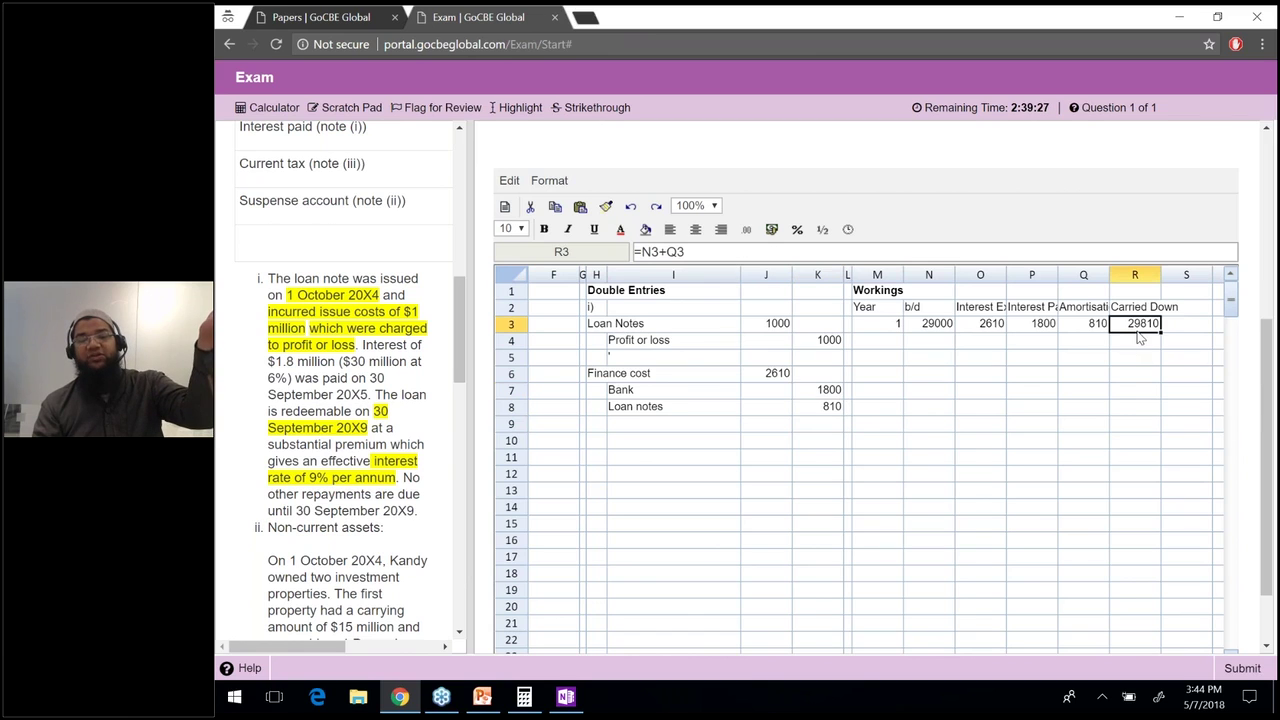
{"action": "left_click", "coordinate": [766, 307]}
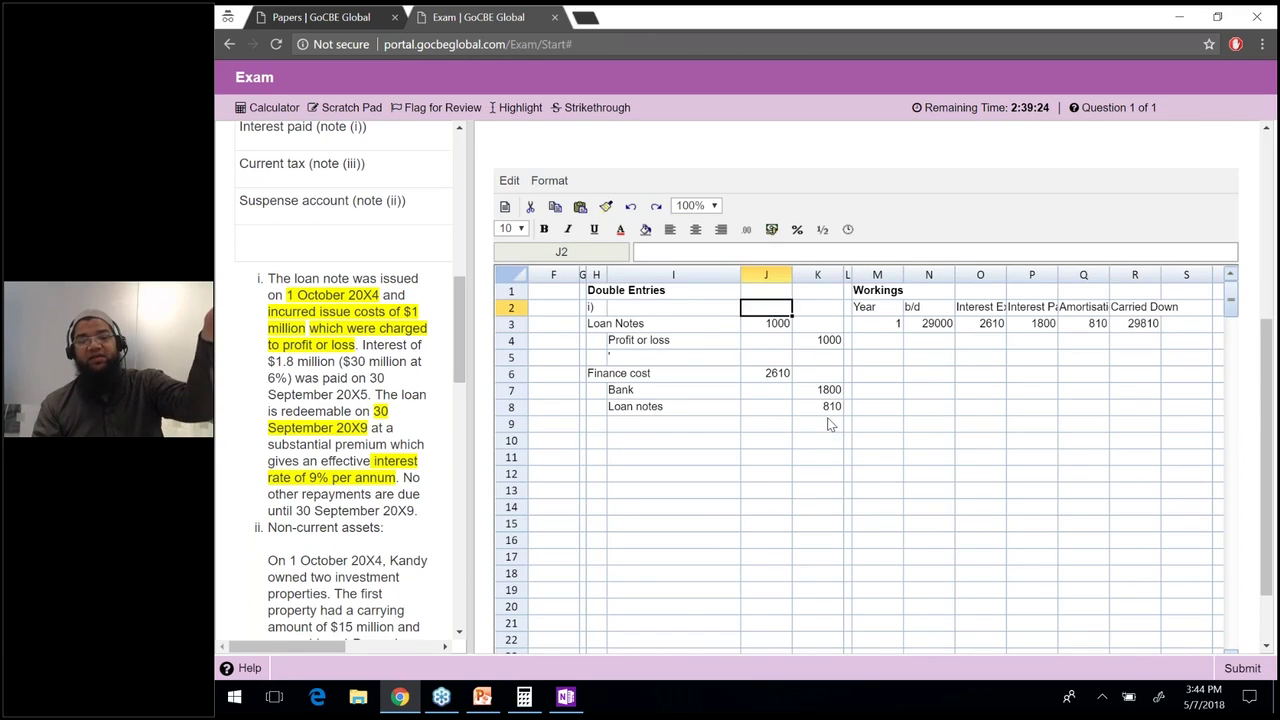
{"action": "left_click", "coordinate": [829, 424]}
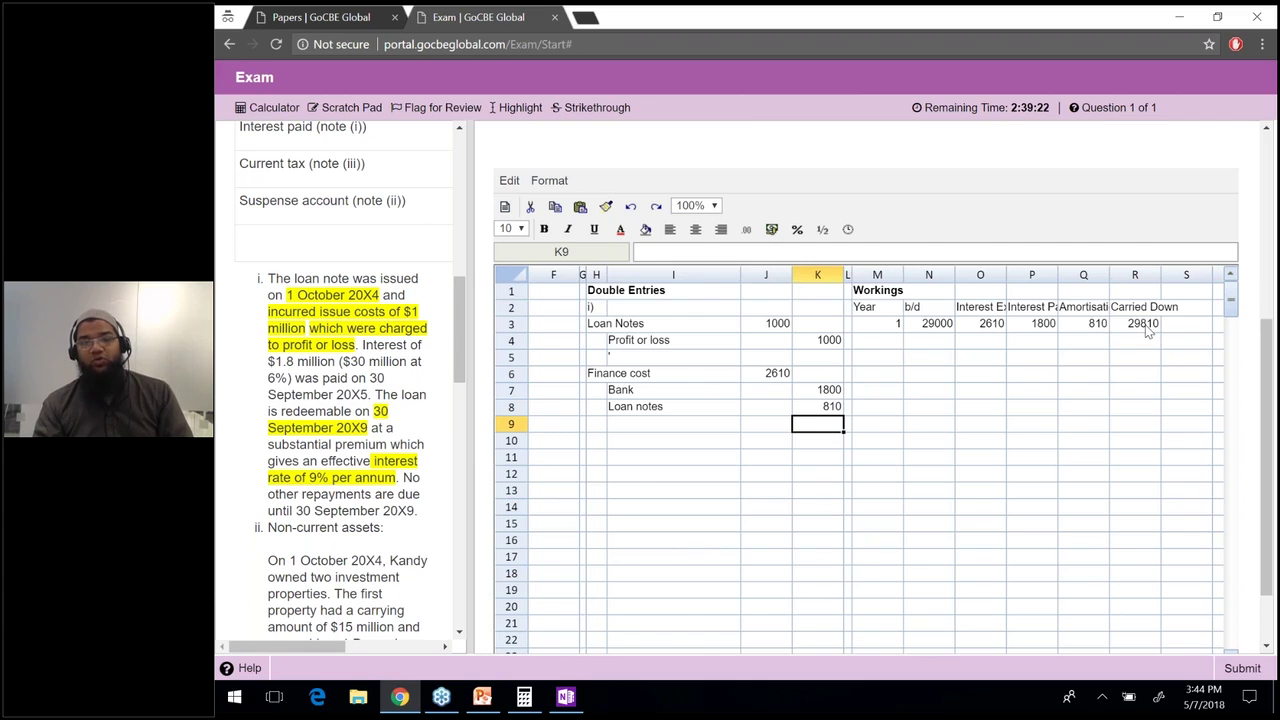
{"action": "left_click", "coordinate": [1147, 327]}
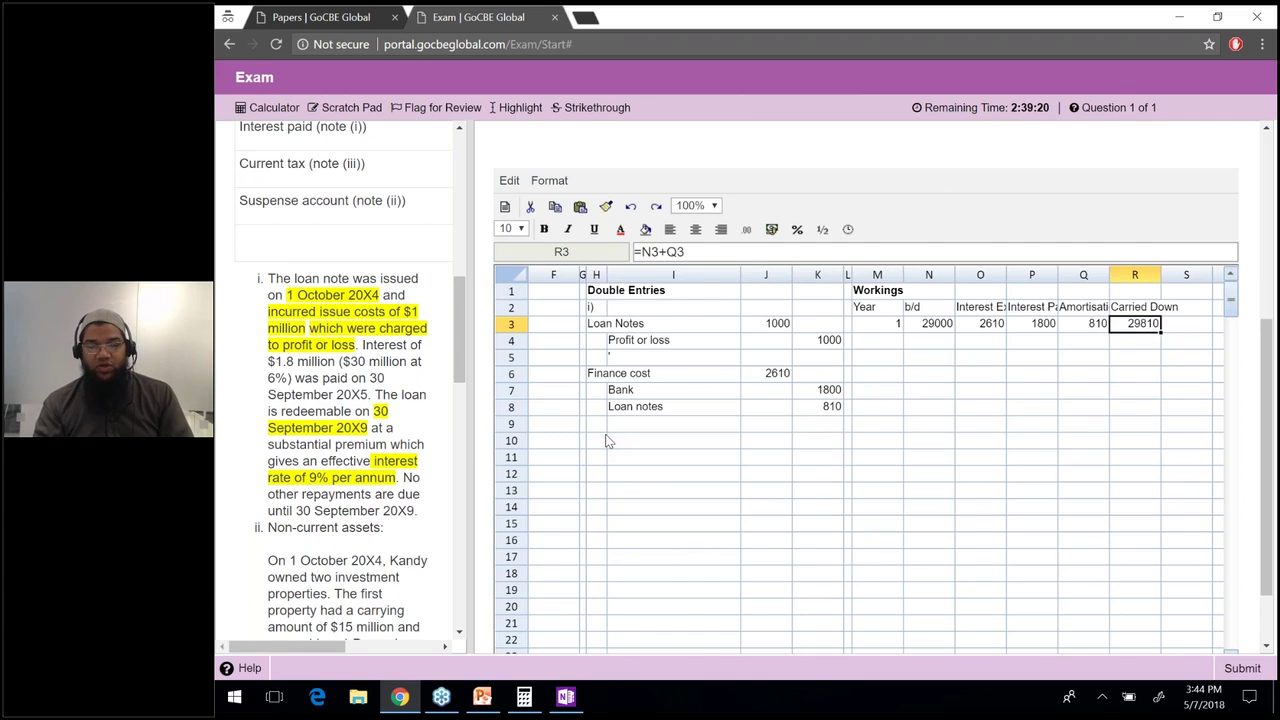
{"action": "left_click", "coordinate": [603, 440]}
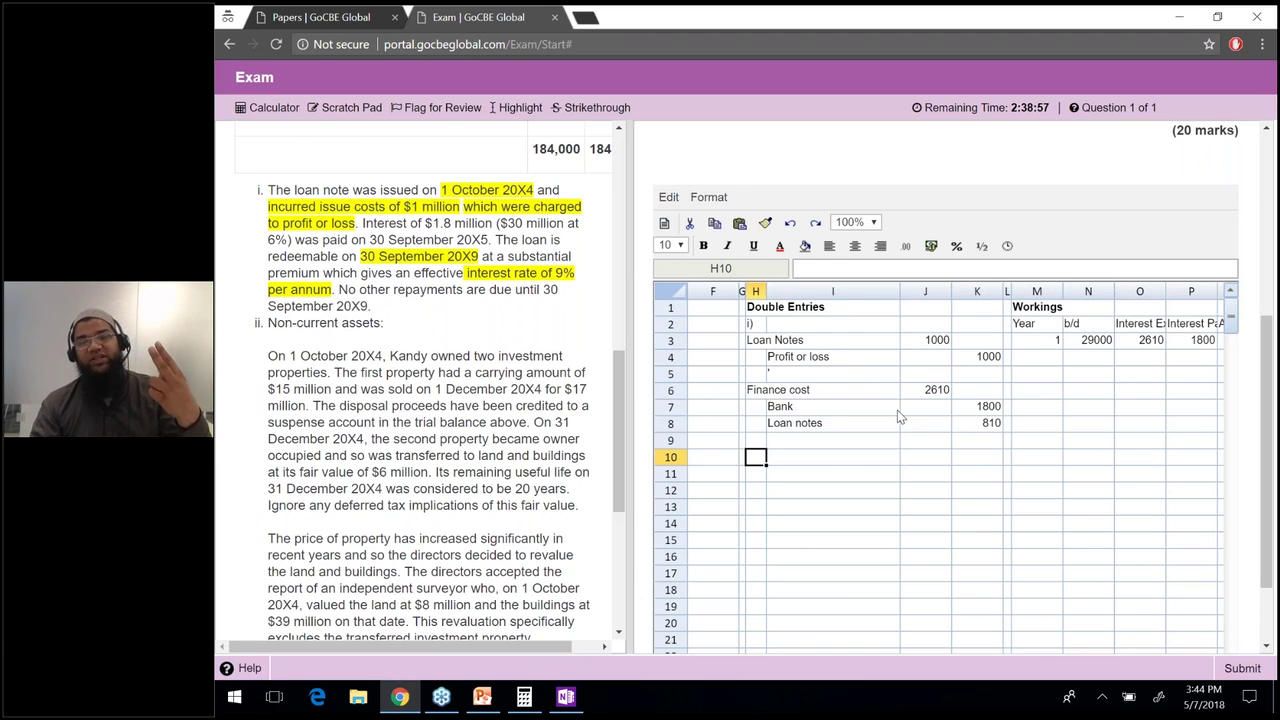
{"action": "left_click_drag", "start_coordinate": [760, 340], "coordinate": [950, 432]}
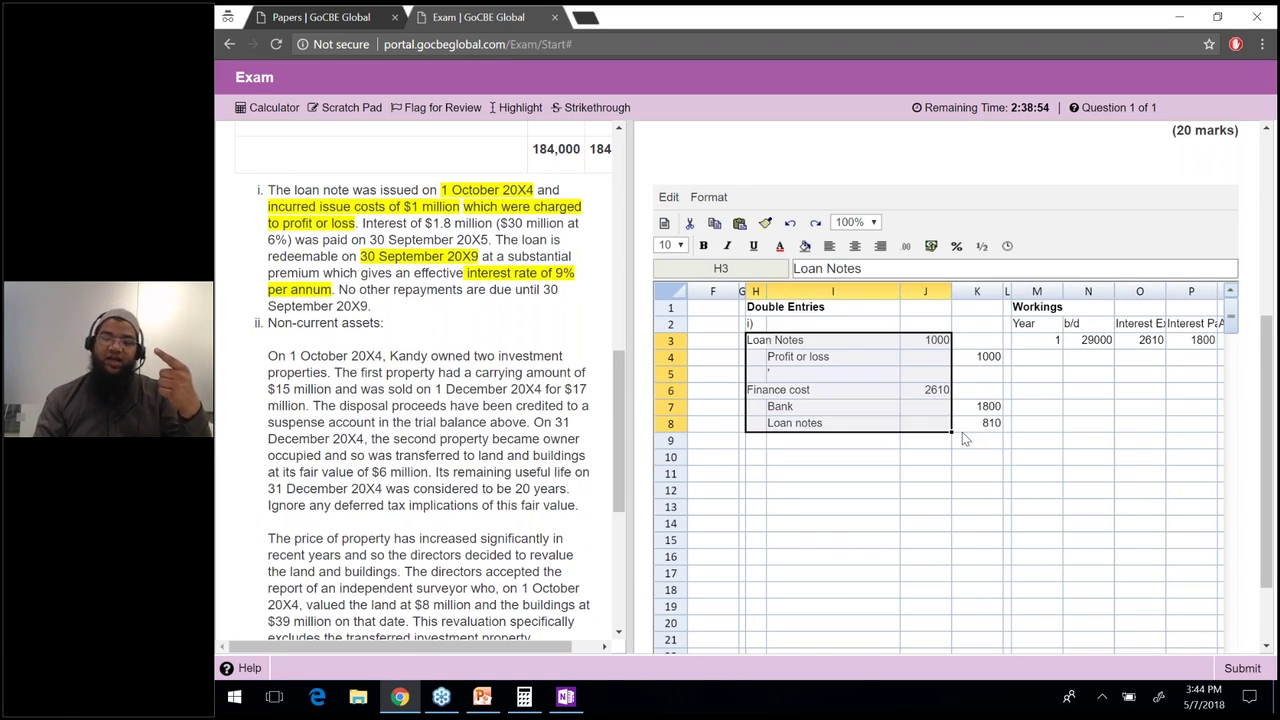
{"action": "left_click", "coordinate": [962, 433]}
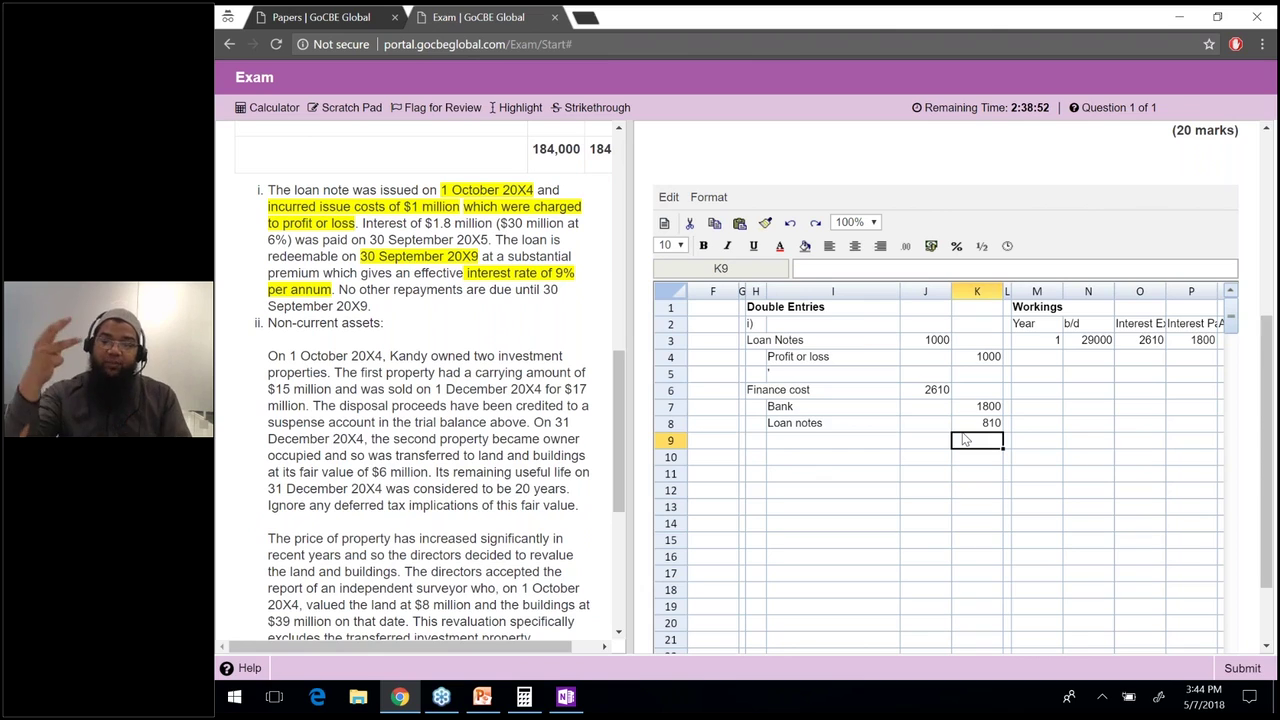
Check the J3, K4, J6 and K8 entry formulas, then move to H10.
{"action": "key", "text": "Up"}
{"action": "key", "text": "Up"}
{"action": "key", "text": "Up"}
{"action": "key", "text": "Up"}
{"action": "key", "text": "Up"}
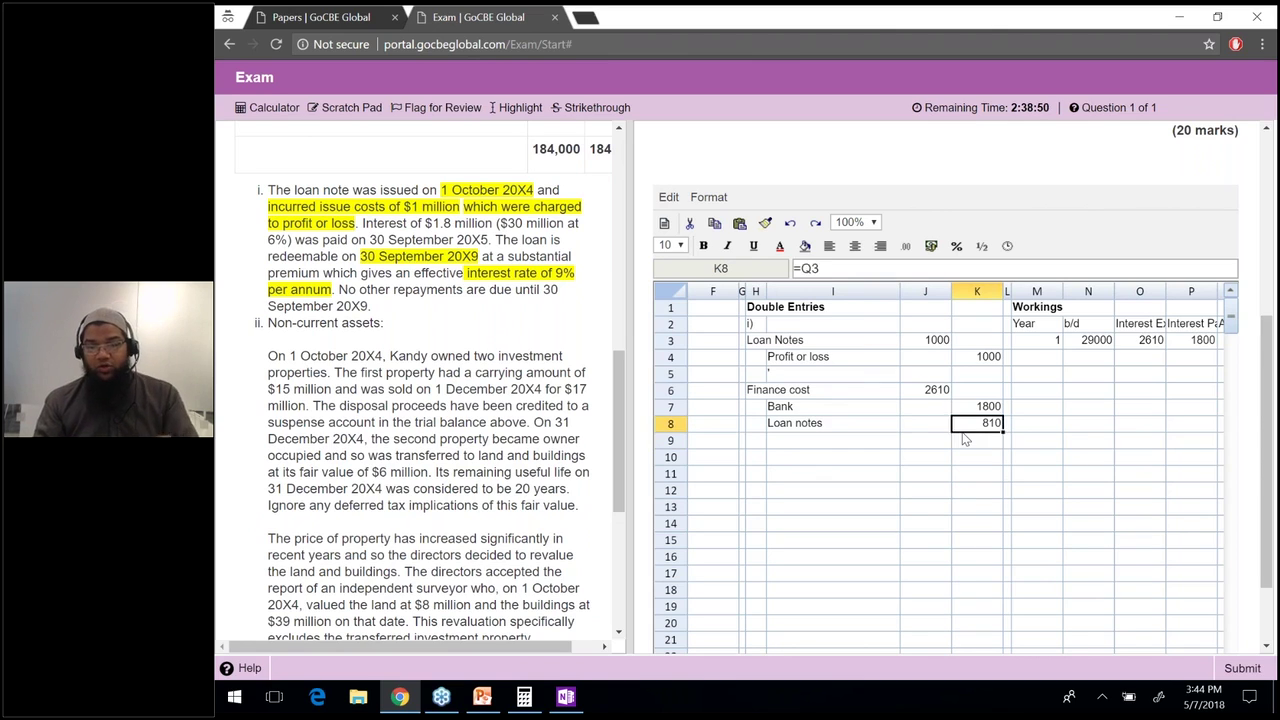
{"action": "key", "text": "Left"}
{"action": "key", "text": "Up"}
{"action": "key", "text": "Down"}
{"action": "key", "text": "Right"}
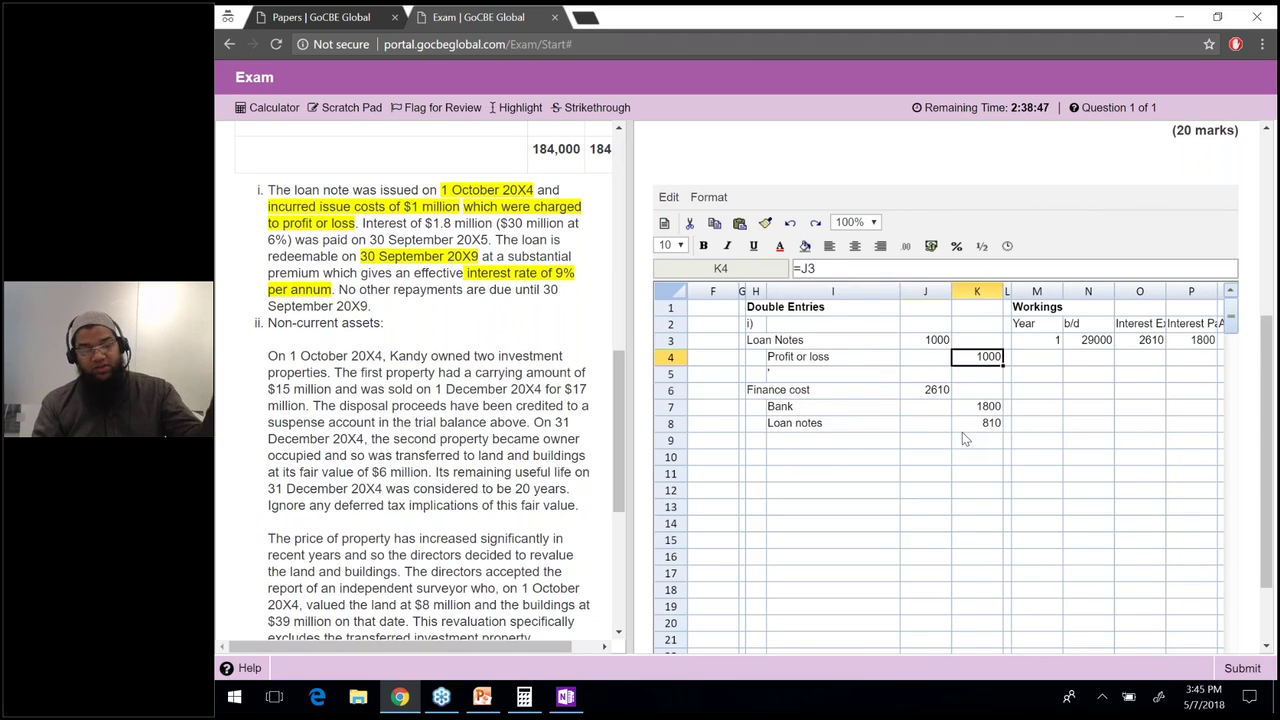
{"action": "key", "text": "Down"}
{"action": "key", "text": "Down"}
{"action": "key", "text": "Left"}
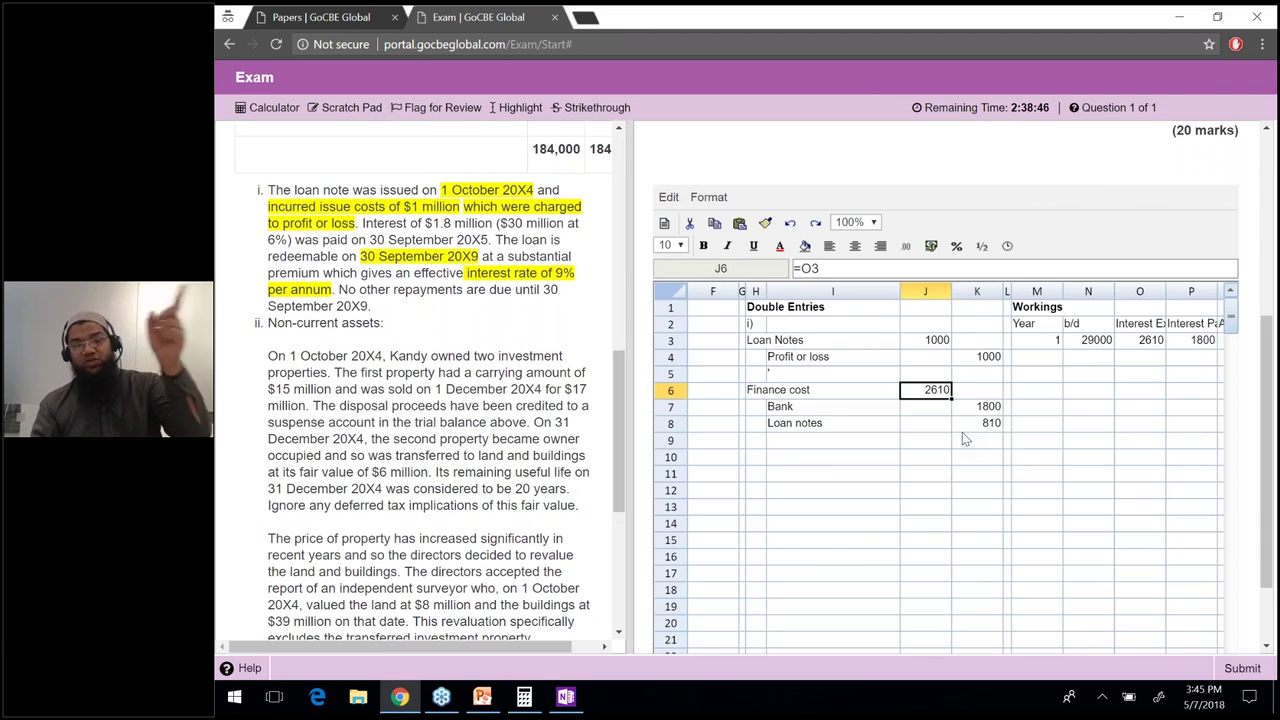
{"action": "key", "text": "Down"}
{"action": "key", "text": "Down"}
{"action": "key", "text": "Right"}
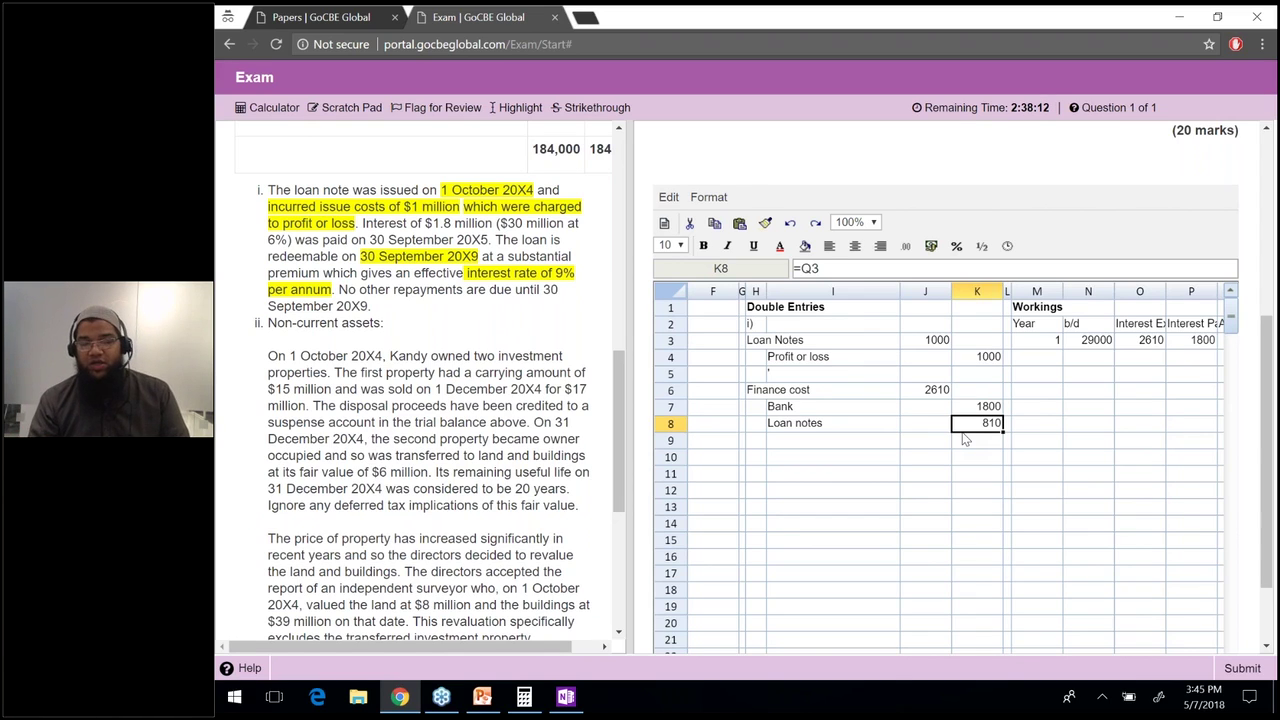
{"action": "key", "text": "Down"}
{"action": "key", "text": "Down"}
{"action": "key", "text": "Left"}
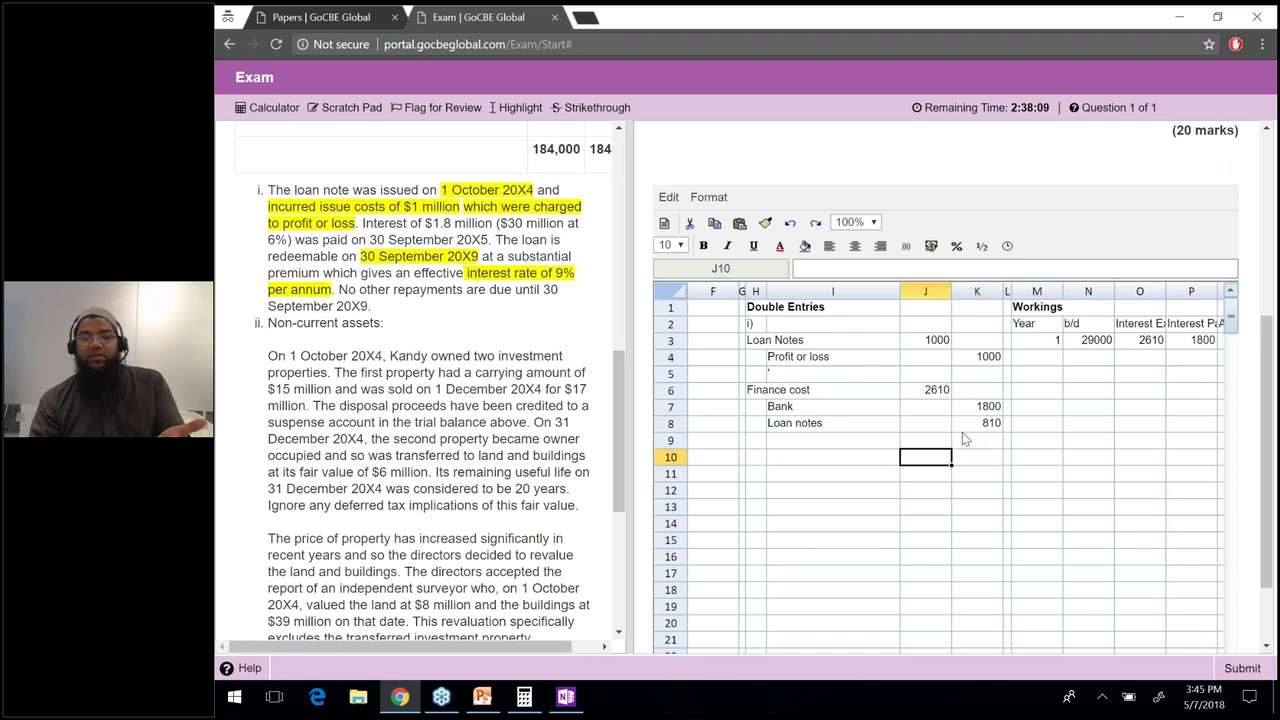
{"action": "key", "text": "Left"}
{"action": "key", "text": "Left"}
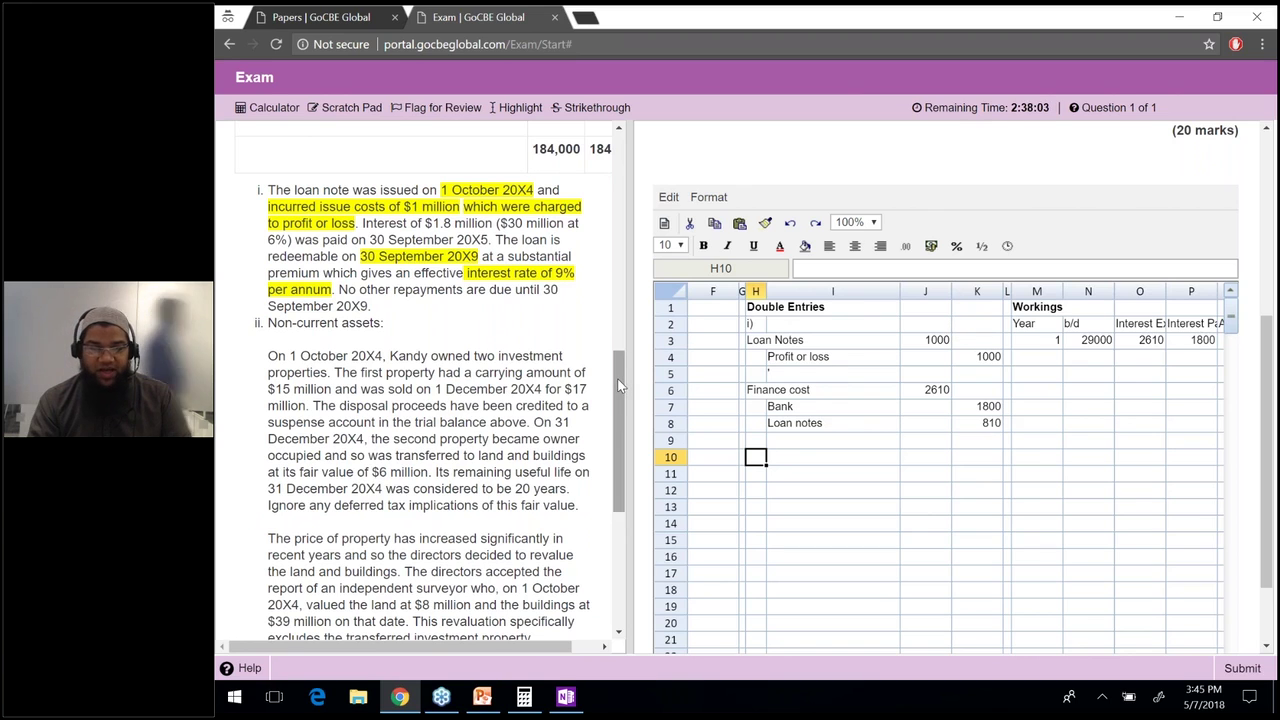
Highlight the date 1 October 20X4 in the question text.
{"action": "scroll", "coordinate": [617, 400], "scroll_direction": "down", "scroll_amount": 1}
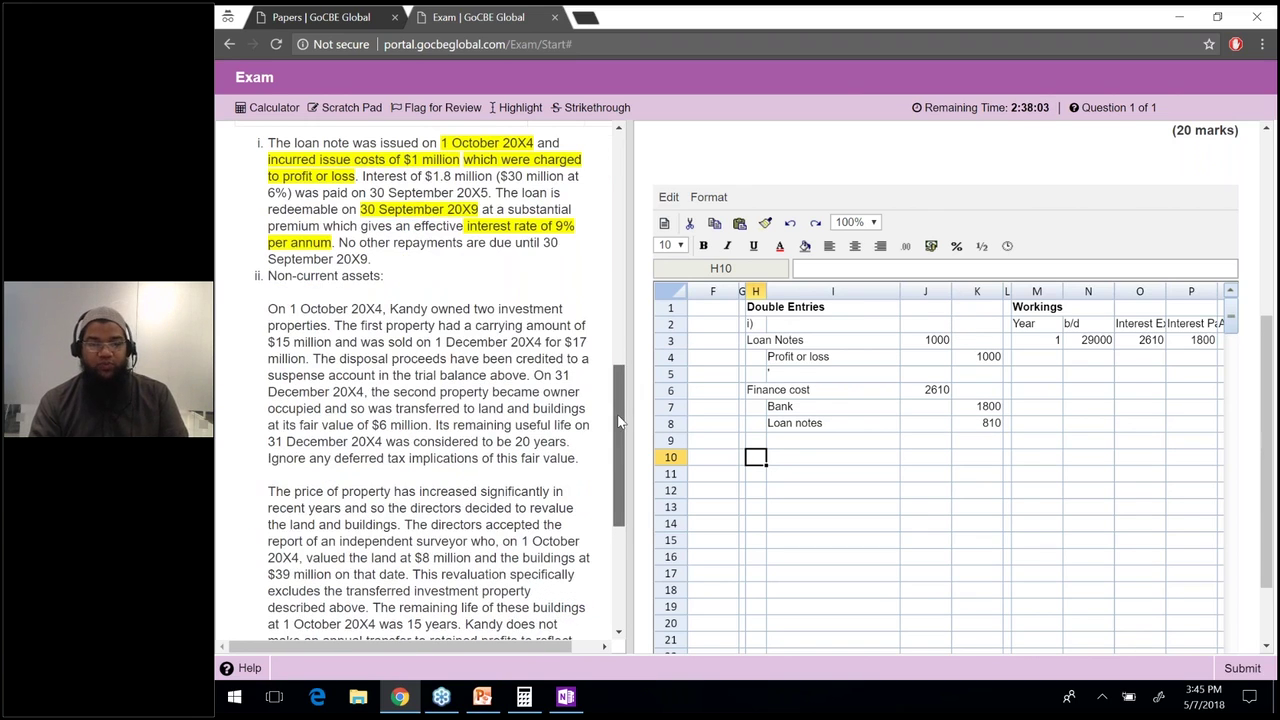
{"action": "scroll", "coordinate": [617, 423], "scroll_direction": "down", "scroll_amount": 2}
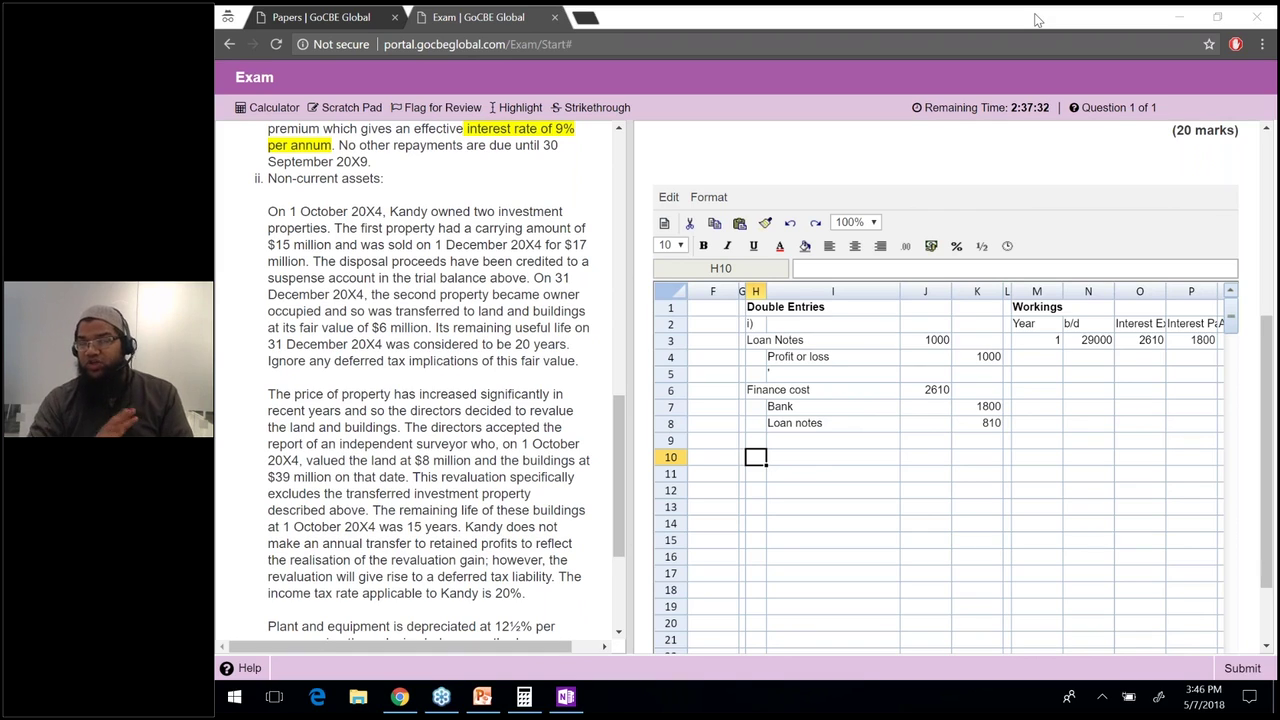
{"action": "left_click", "coordinate": [293, 216]}
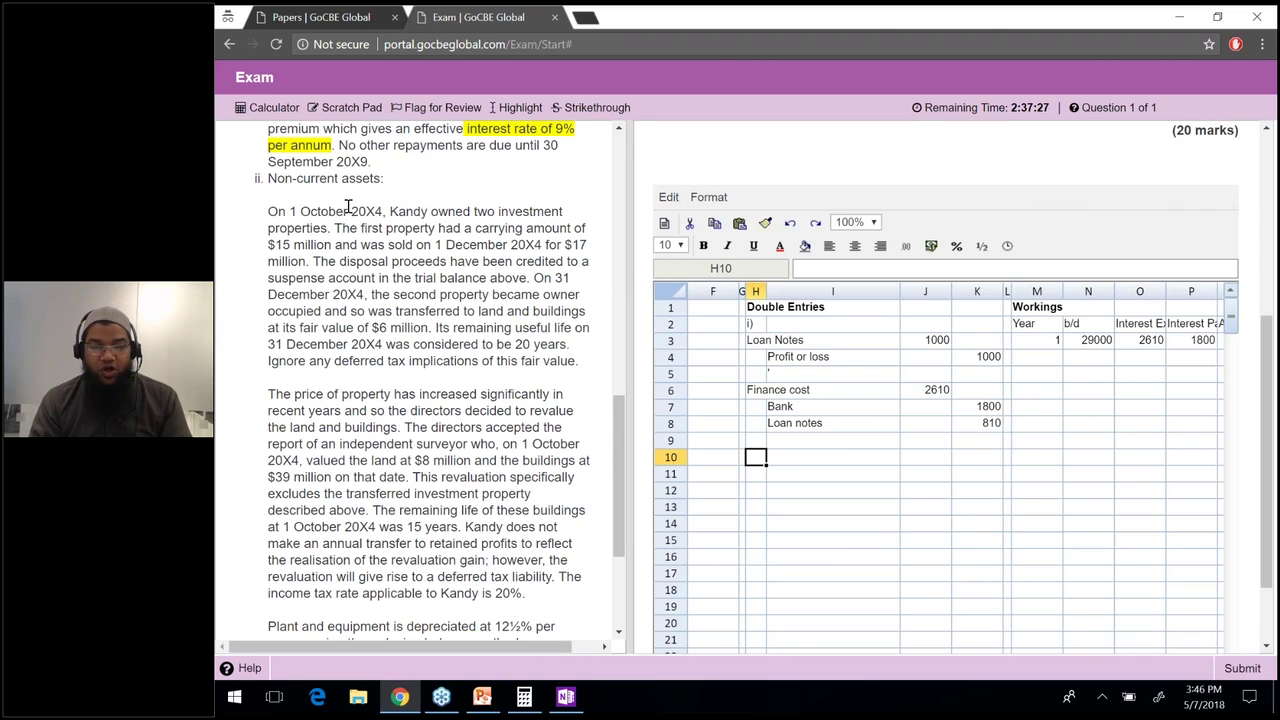
{"action": "left_click_drag", "start_coordinate": [289, 211], "coordinate": [383, 211]}
{"action": "left_click", "coordinate": [512, 107]}
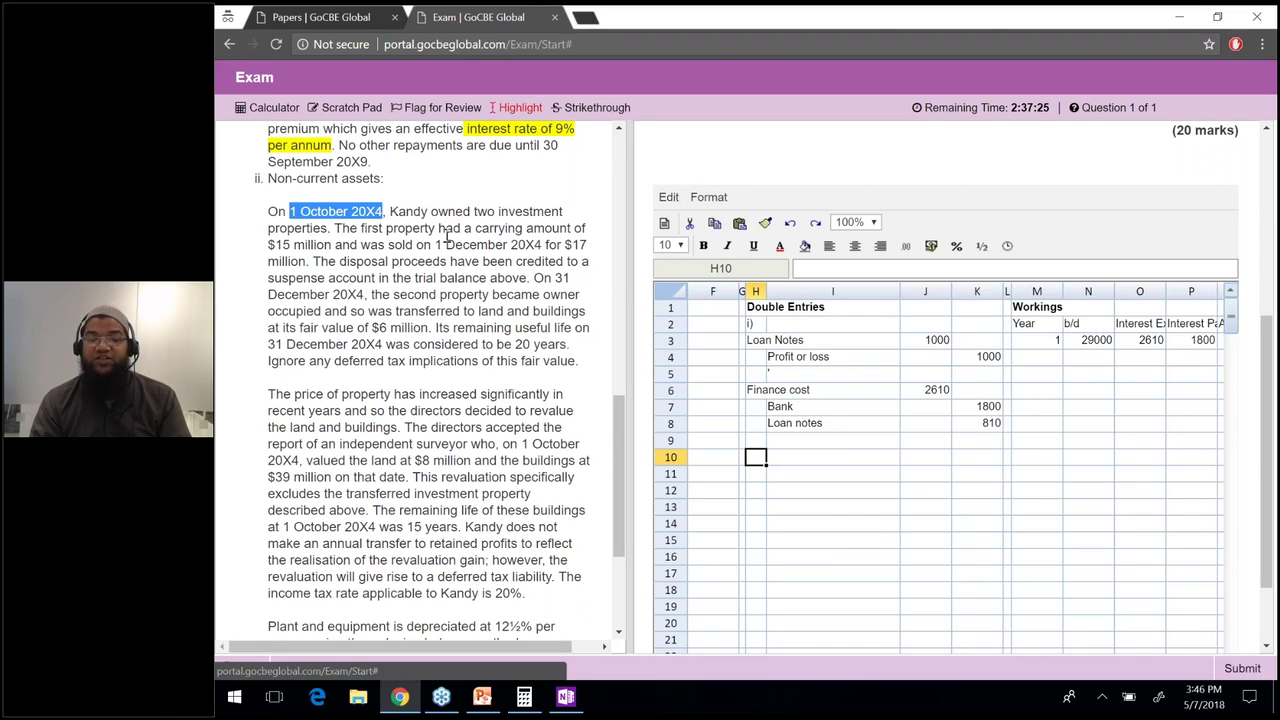
Highlight the first property's $15 million carrying amount.
{"action": "left_click_drag", "start_coordinate": [431, 211], "coordinate": [334, 232]}
{"action": "left_click", "coordinate": [330, 233]}
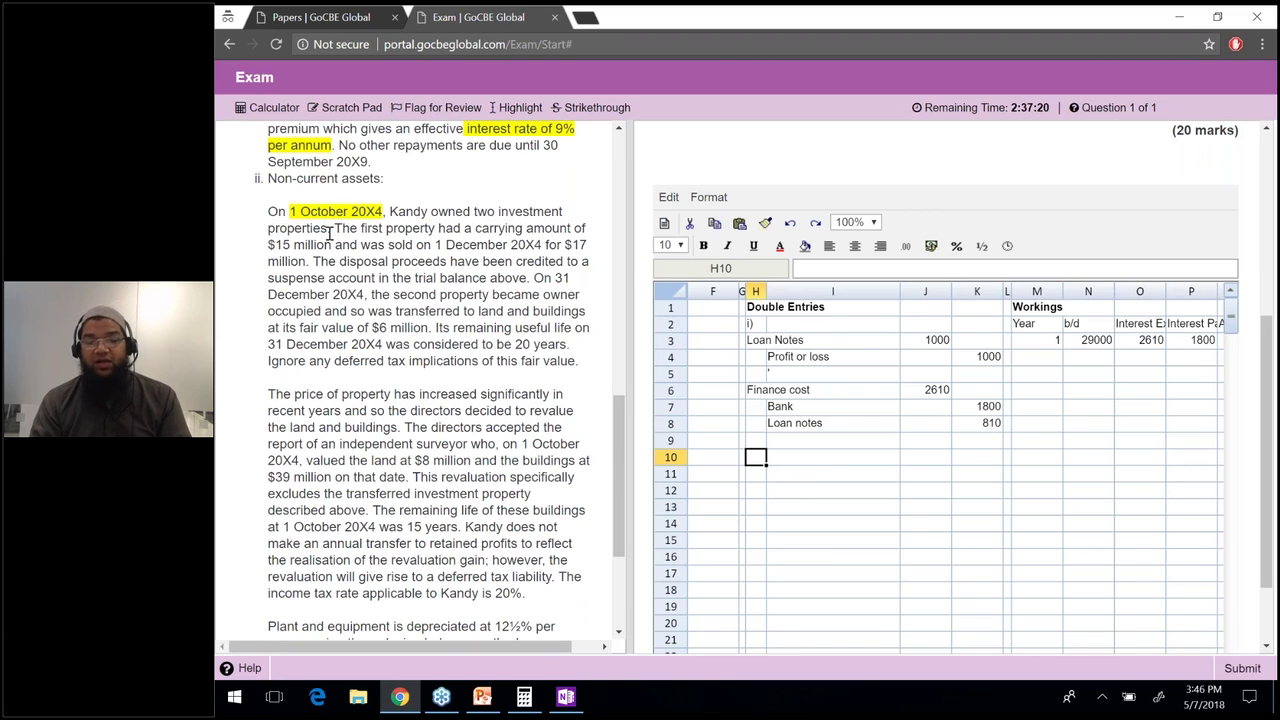
{"action": "left_click_drag", "start_coordinate": [336, 229], "coordinate": [330, 247]}
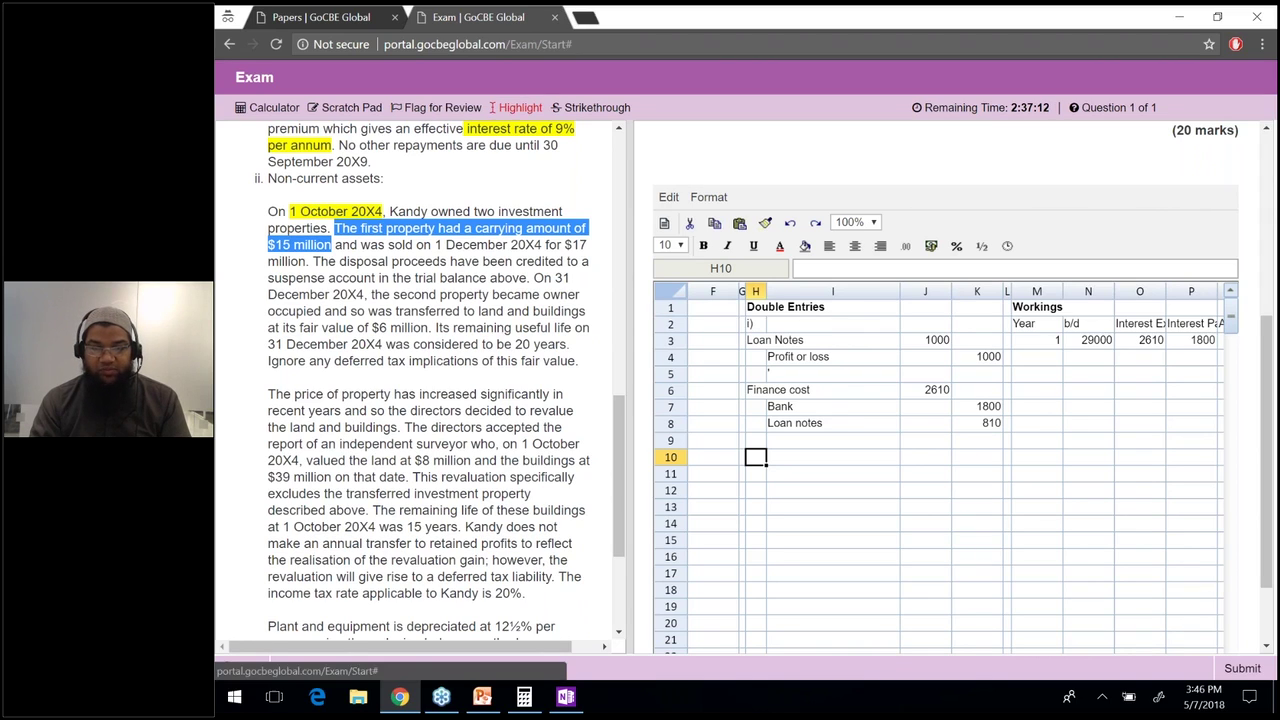
{"action": "left_click", "coordinate": [497, 107]}
Highlight the 1 December 20X4 sale for $17 million, then select the disposal proceeds sentence.
{"action": "left_click_drag", "start_coordinate": [361, 244], "coordinate": [527, 244]}
{"action": "left_click", "coordinate": [448, 244]}
{"action": "double_click", "coordinate": [437, 244]}
{"action": "left_click_drag", "start_coordinate": [543, 244], "coordinate": [306, 262]}
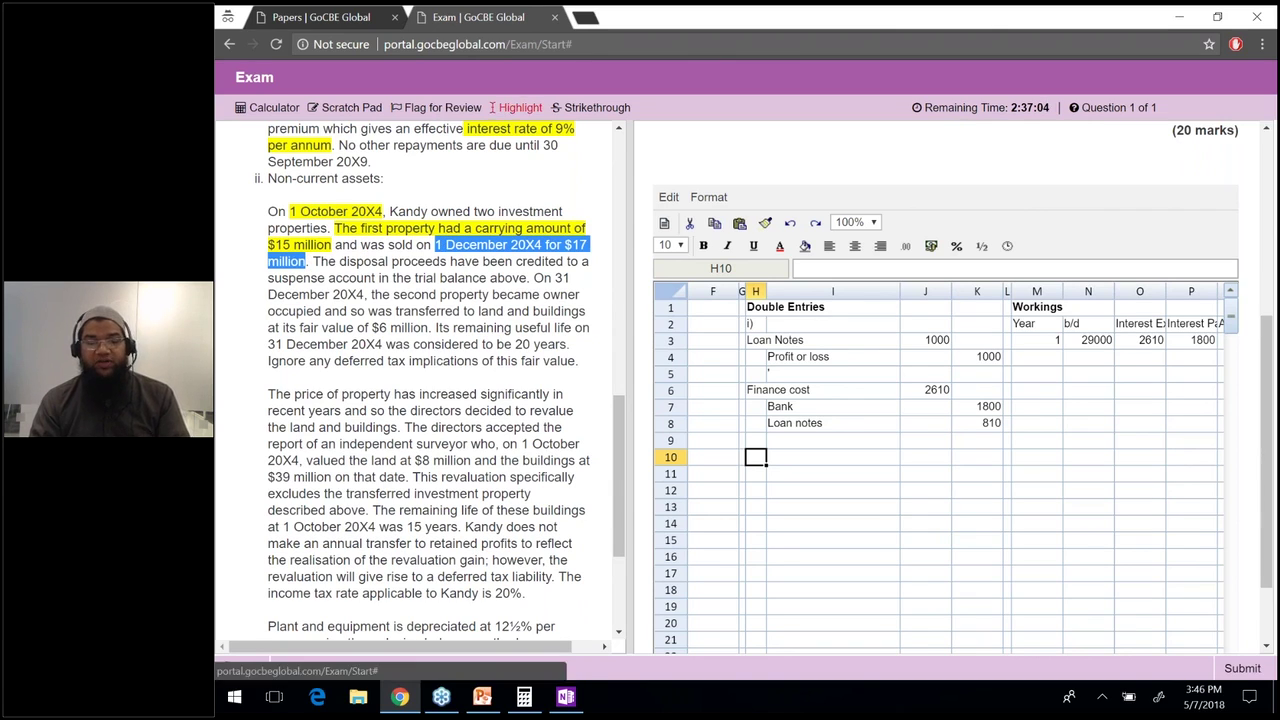
{"action": "left_click", "coordinate": [510, 108]}
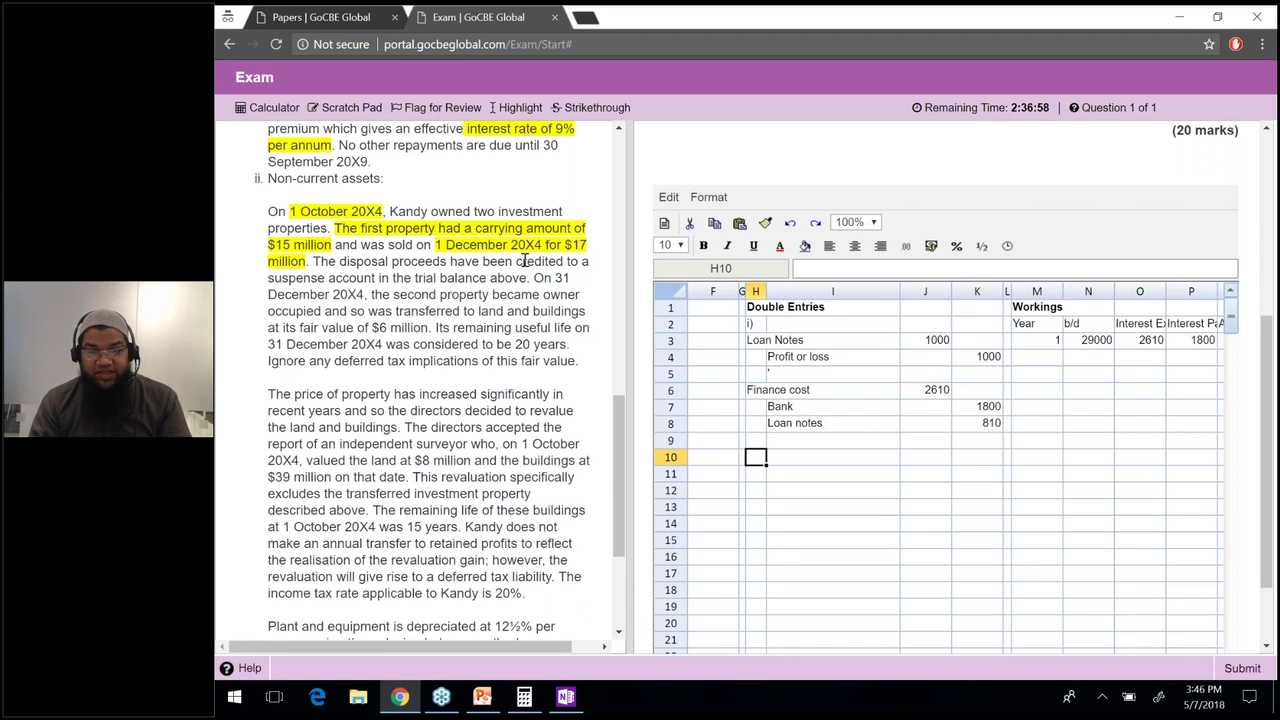
{"action": "left_click_drag", "start_coordinate": [313, 261], "coordinate": [527, 278]}
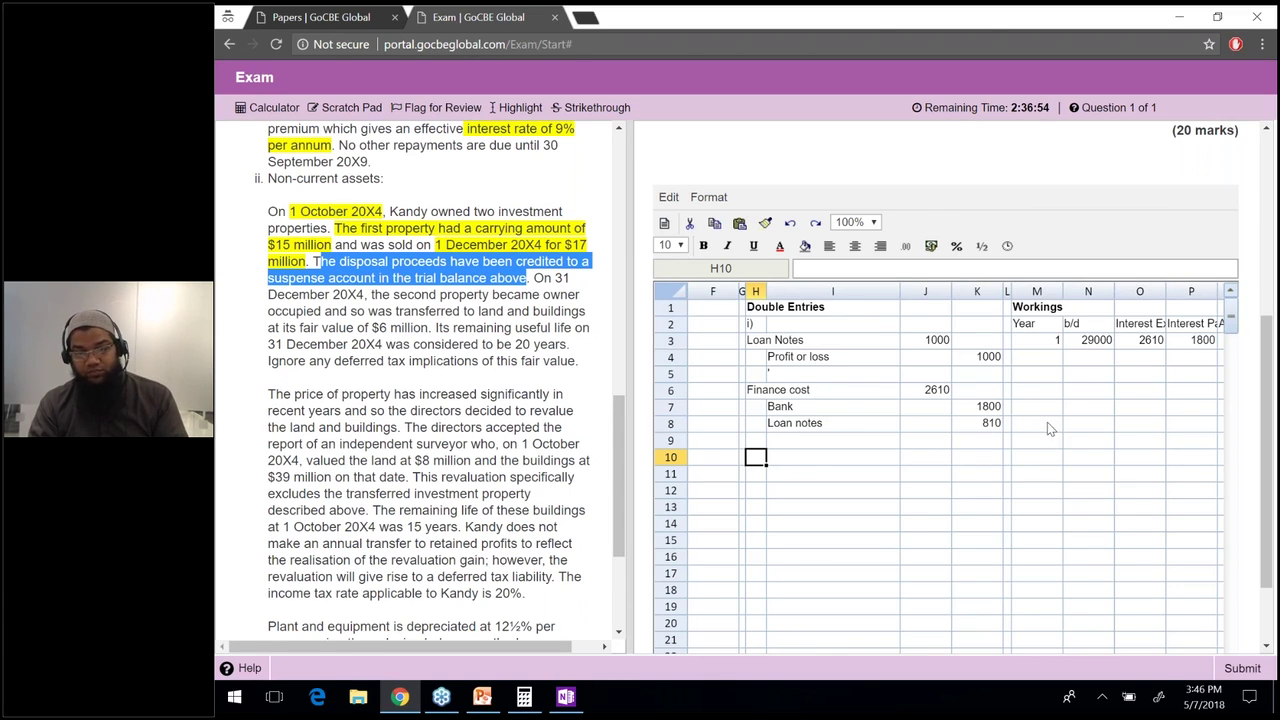
Start part ii) in H10 with a COrrect heading and a Bank 17000 line.
{"action": "left_click", "coordinate": [757, 460]}
{"action": "type", "text": "ii)"}
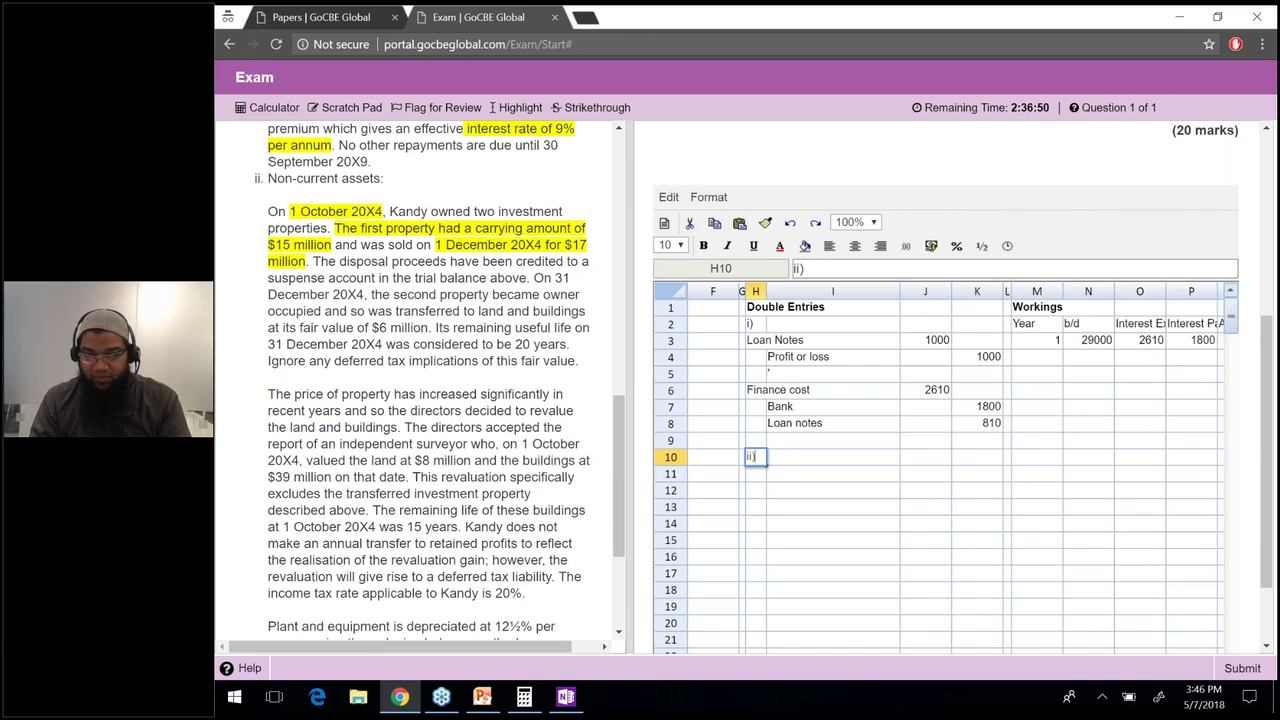
{"action": "key", "text": "Tab"}
{"action": "key", "text": "Tab"}
{"action": "key", "text": "Tab"}
{"action": "key", "text": "Tab"}
{"action": "key", "text": "Tab"}
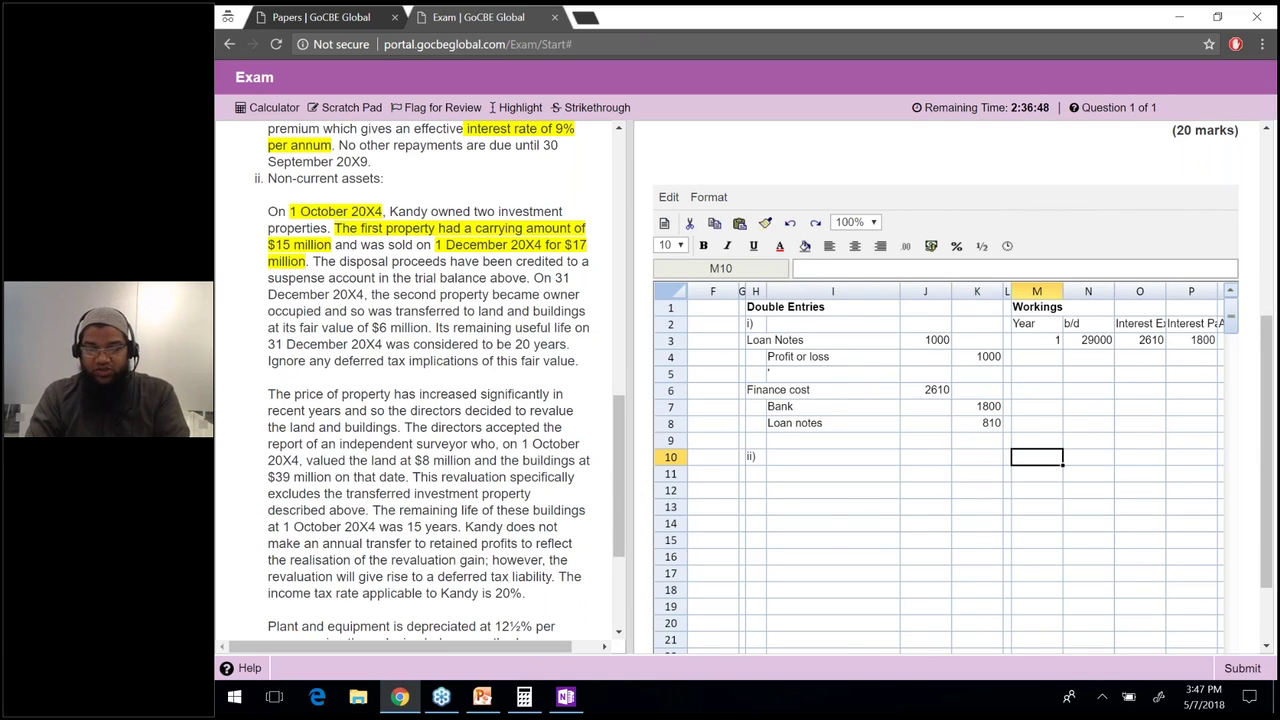
{"action": "type", "text": "COrrect"}
{"action": "key", "text": "Return"}
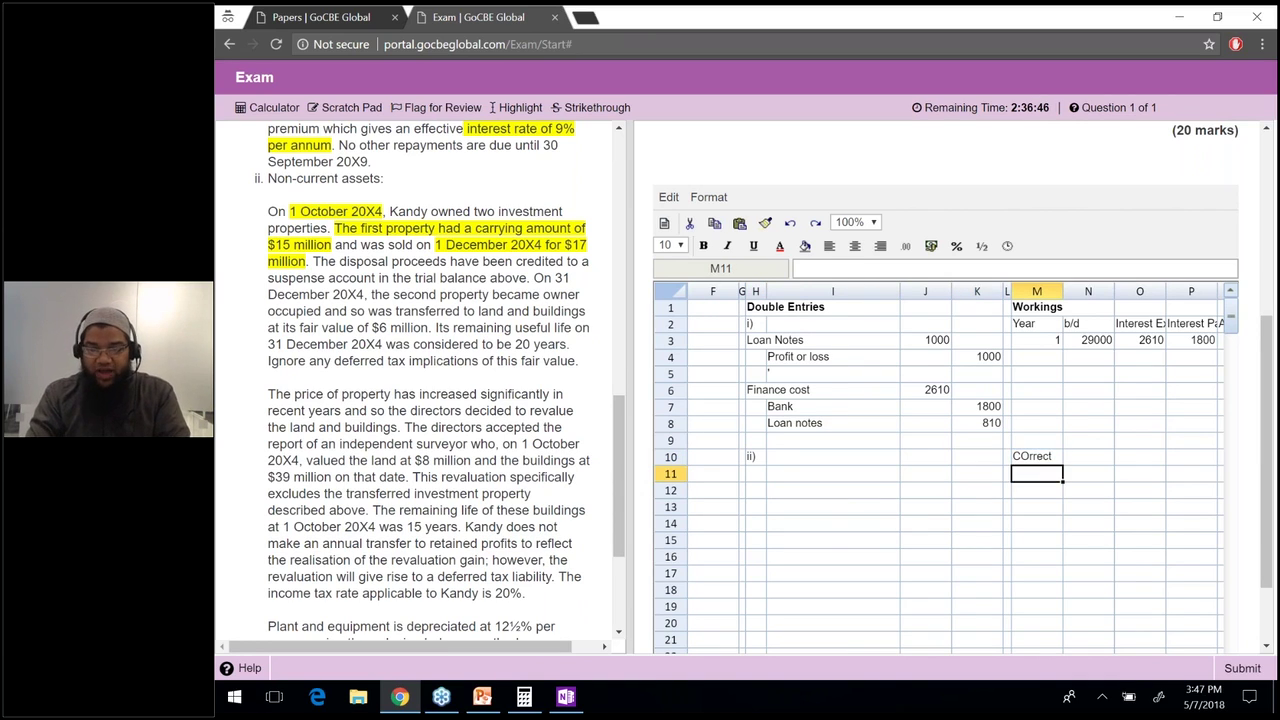
{"action": "type", "text": "Bank"}
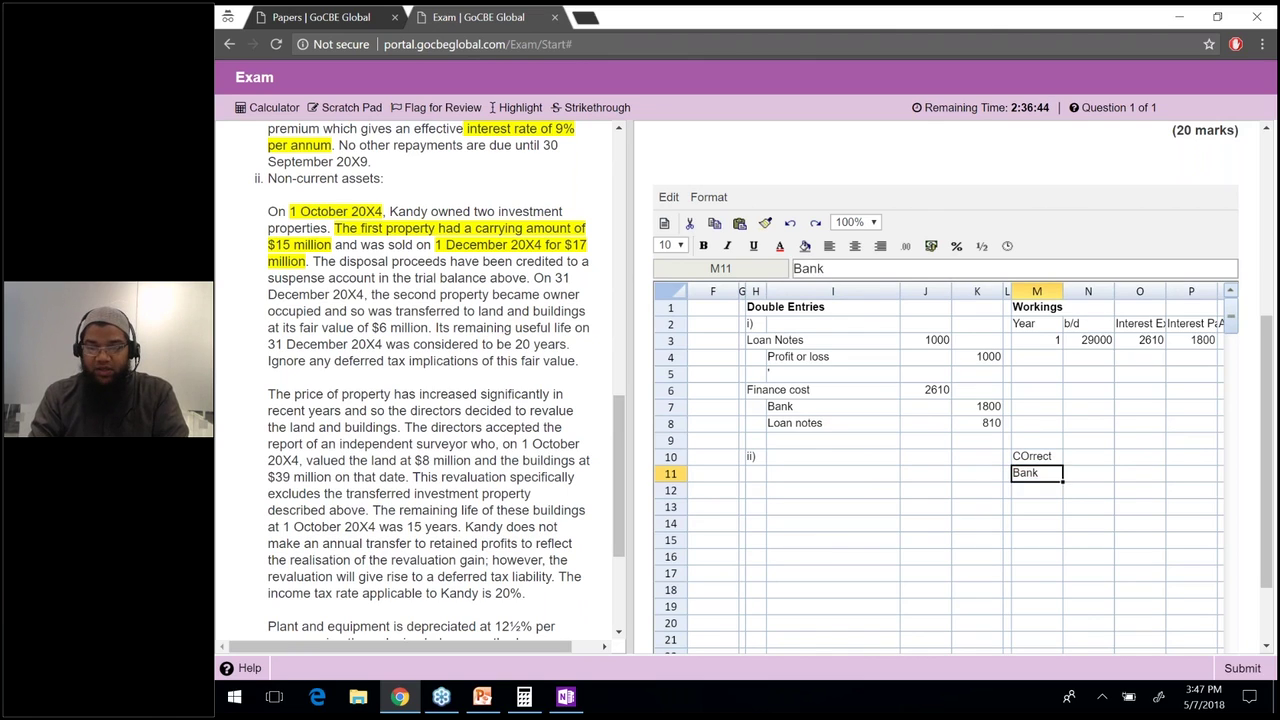
{"action": "key", "text": "Tab"}
{"action": "type", "text": "17000"}
{"action": "key", "text": "Return"}
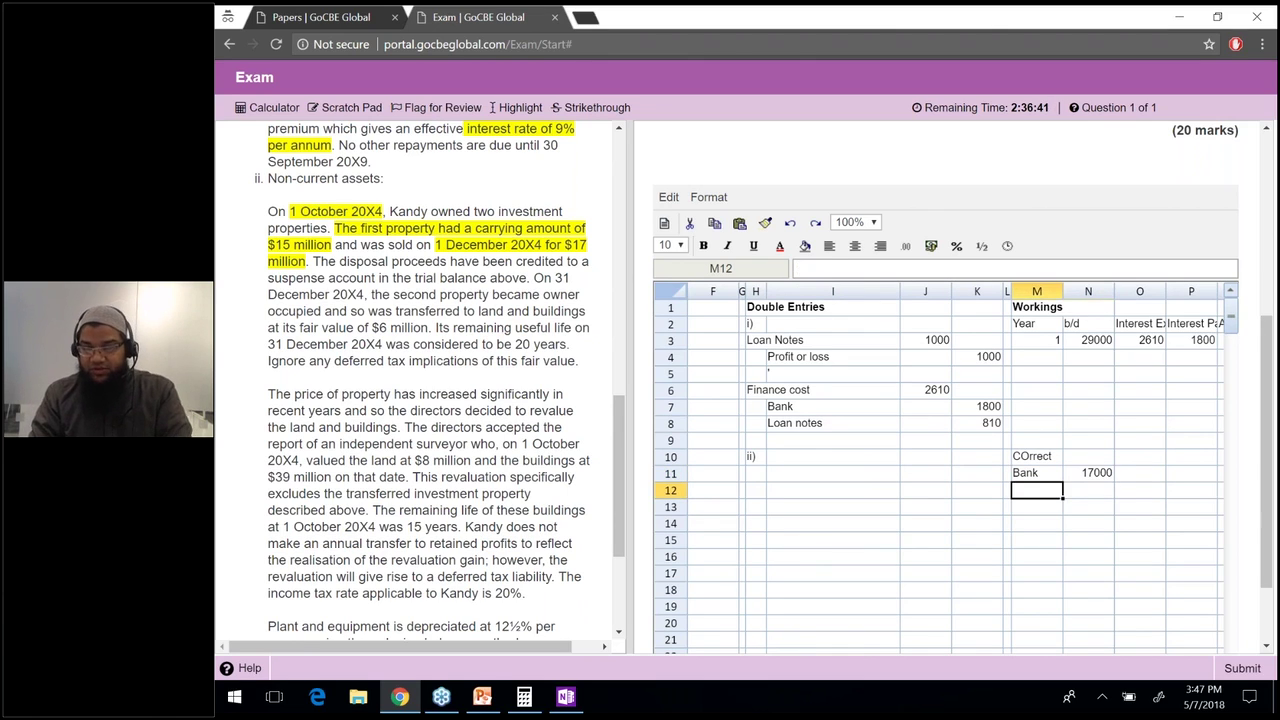
Bold the COrrect heading and relabel the Bank line as 'Dr. Bank'.
{"action": "key", "text": "Up"}
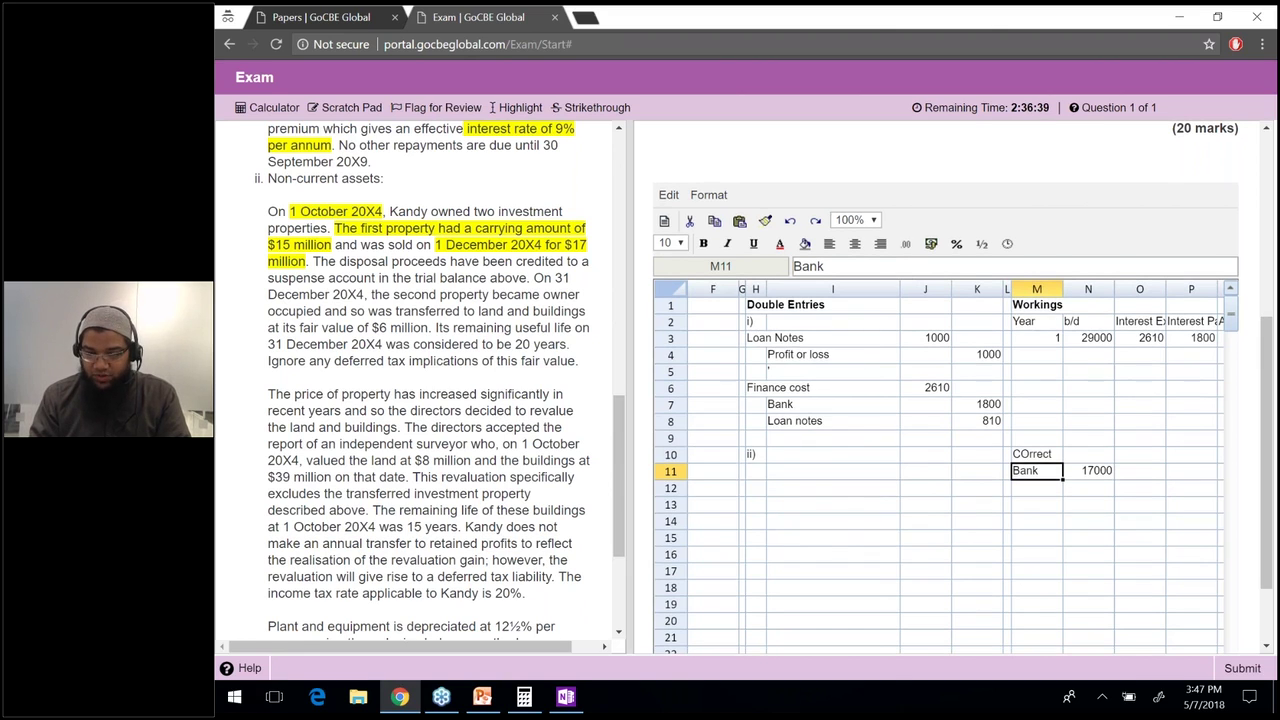
{"action": "key", "text": "Left"}
{"action": "key", "text": "Left"}
{"action": "key", "text": "Left"}
{"action": "key", "text": "Left"}
{"action": "key", "text": "Left"}
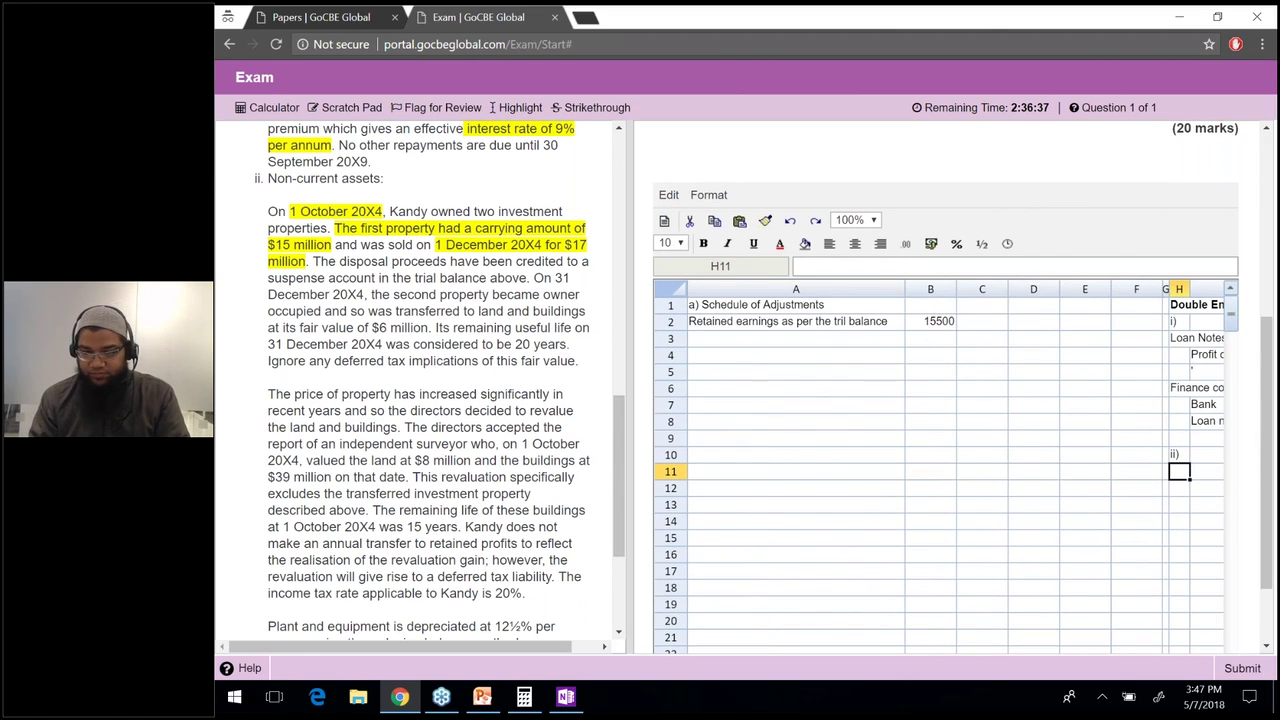
{"action": "key", "text": "Right"}
{"action": "key", "text": "Right"}
{"action": "key", "text": "Right"}
{"action": "key", "text": "Right"}
{"action": "key", "text": "Right"}
{"action": "key", "text": "Right"}
{"action": "key", "text": "Right"}
{"action": "key", "text": "Right"}
{"action": "key", "text": "Right"}
{"action": "key", "text": "Right"}
{"action": "key", "text": "Right"}
{"action": "key", "text": "Right"}
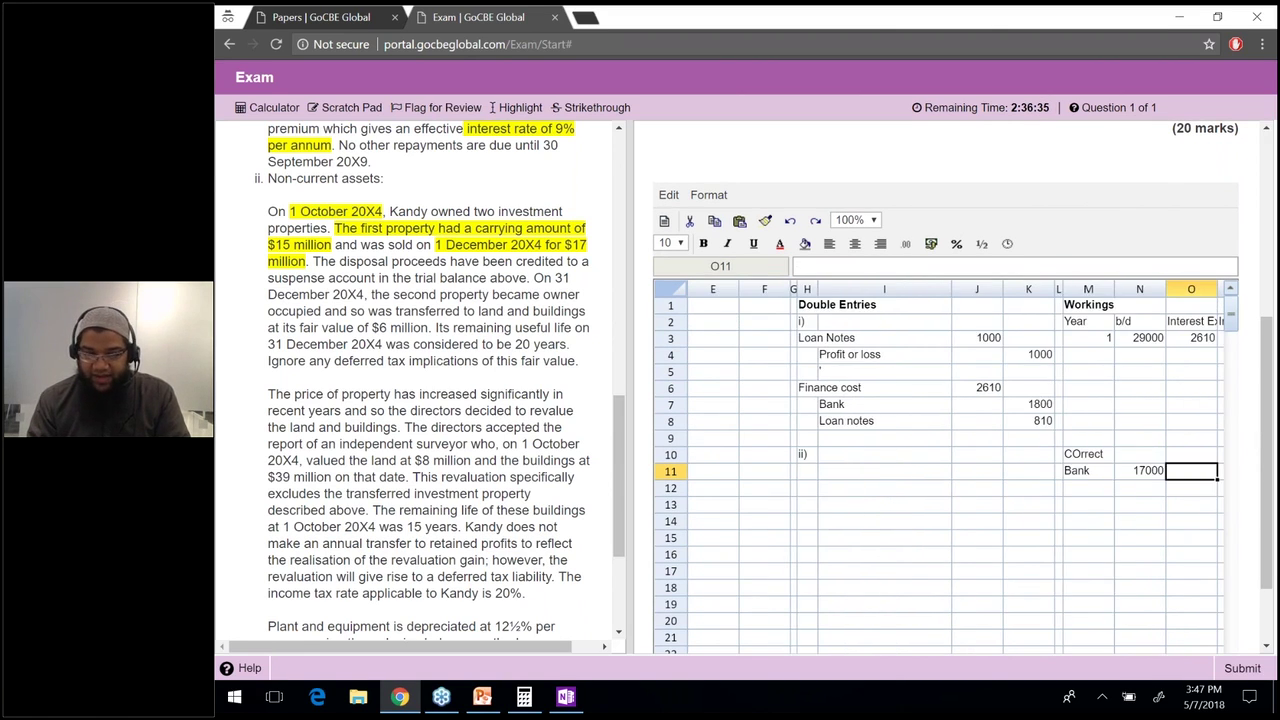
{"action": "left_click", "coordinate": [819, 457]}
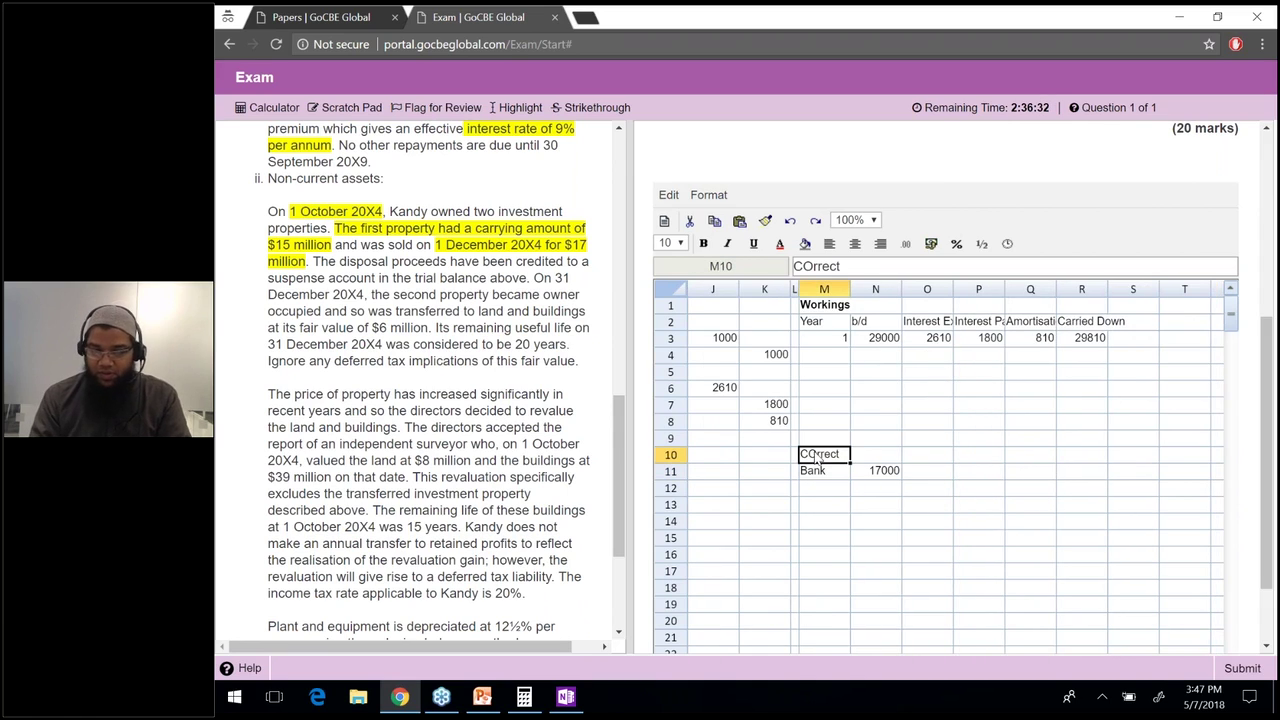
{"action": "key", "text": "ctrl+b"}
{"action": "key", "text": "Down"}
{"action": "left_click", "coordinate": [797, 268]}
{"action": "type", "text": "Dr."}
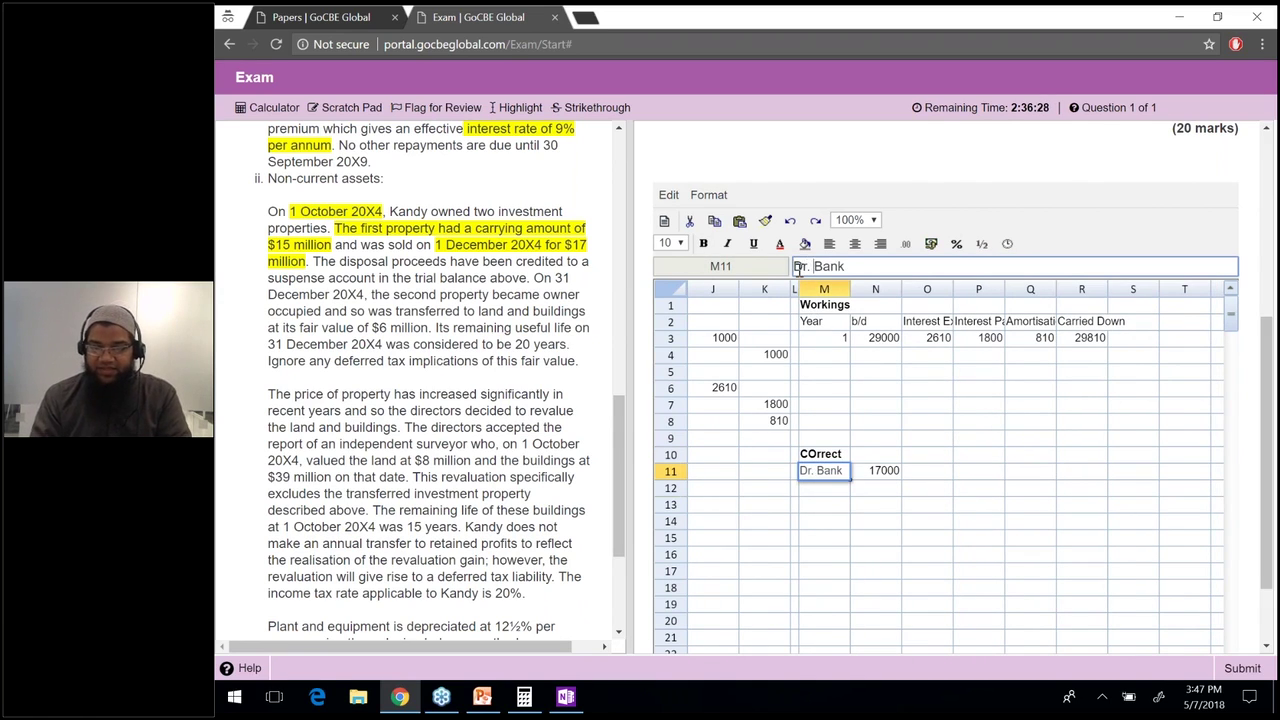
{"action": "key", "text": "Return"}
Add the 'Cr. Investment property' line with credits of 15000 and 2000 below it.
{"action": "type", "text": "Cr. "}
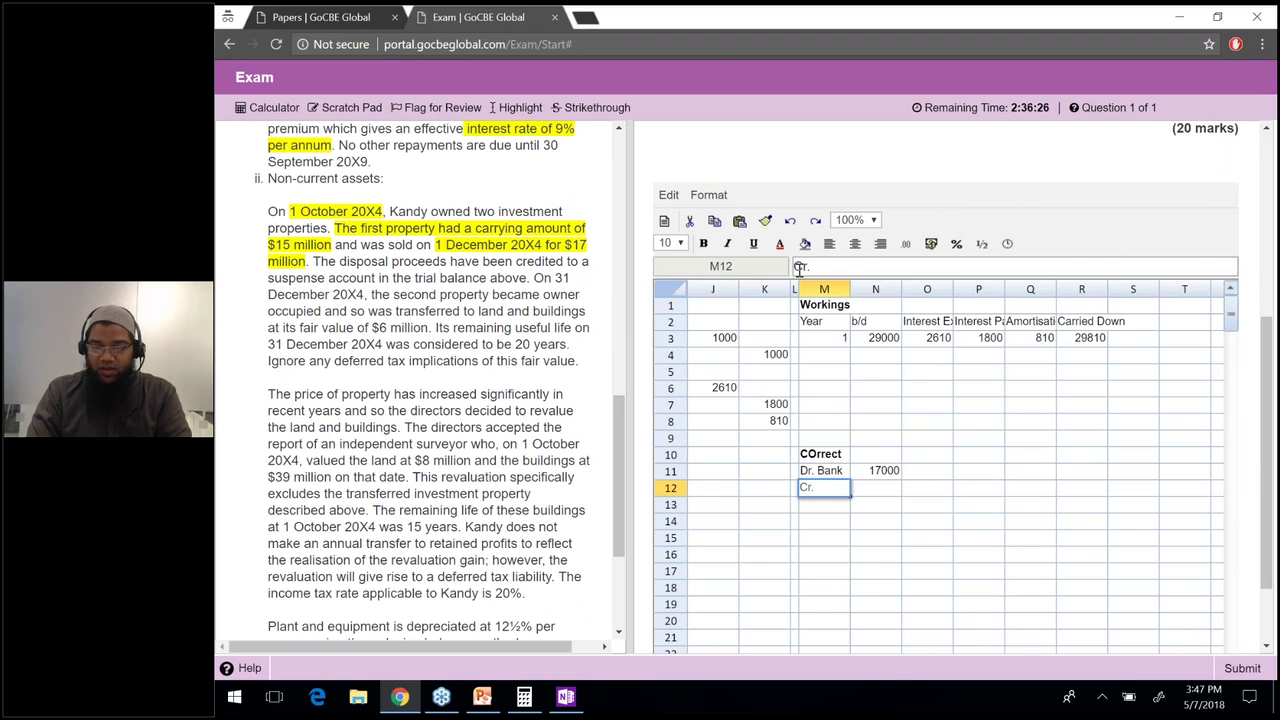
{"action": "type", "text": "Investment property"}
{"action": "key", "text": "Tab"}
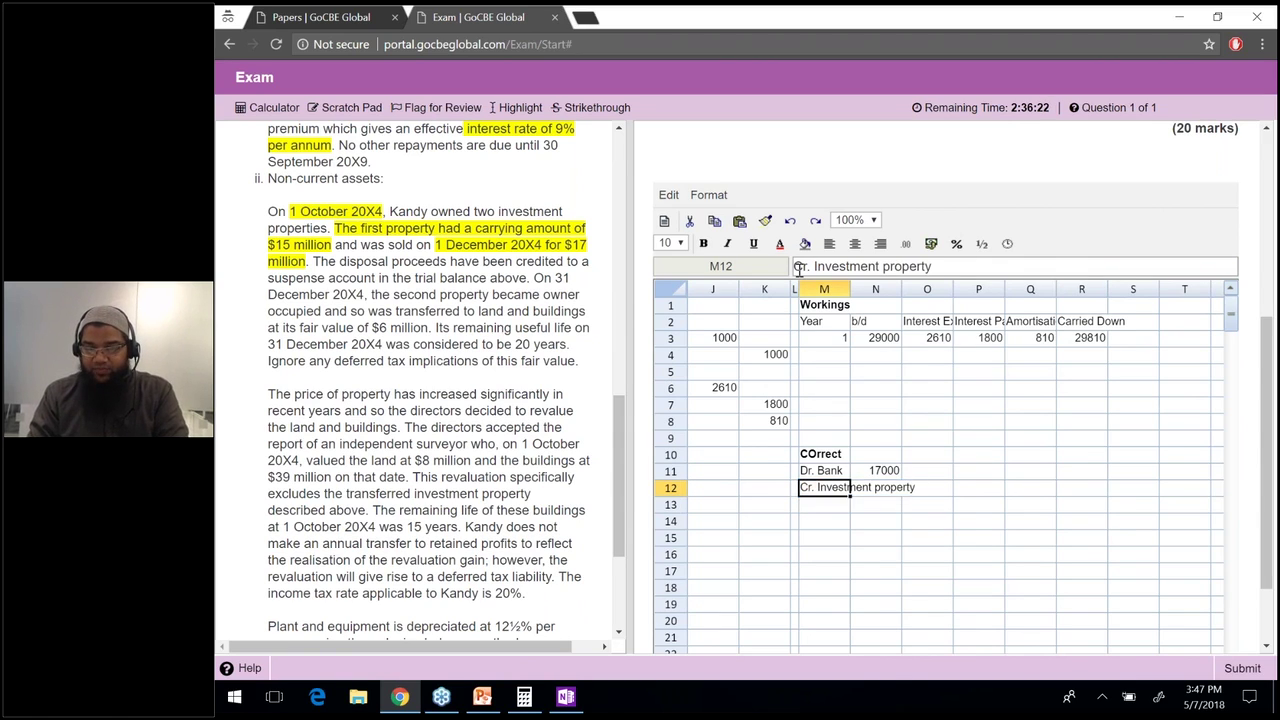
{"action": "key", "text": "Tab"}
{"action": "type", "text": "15000"}
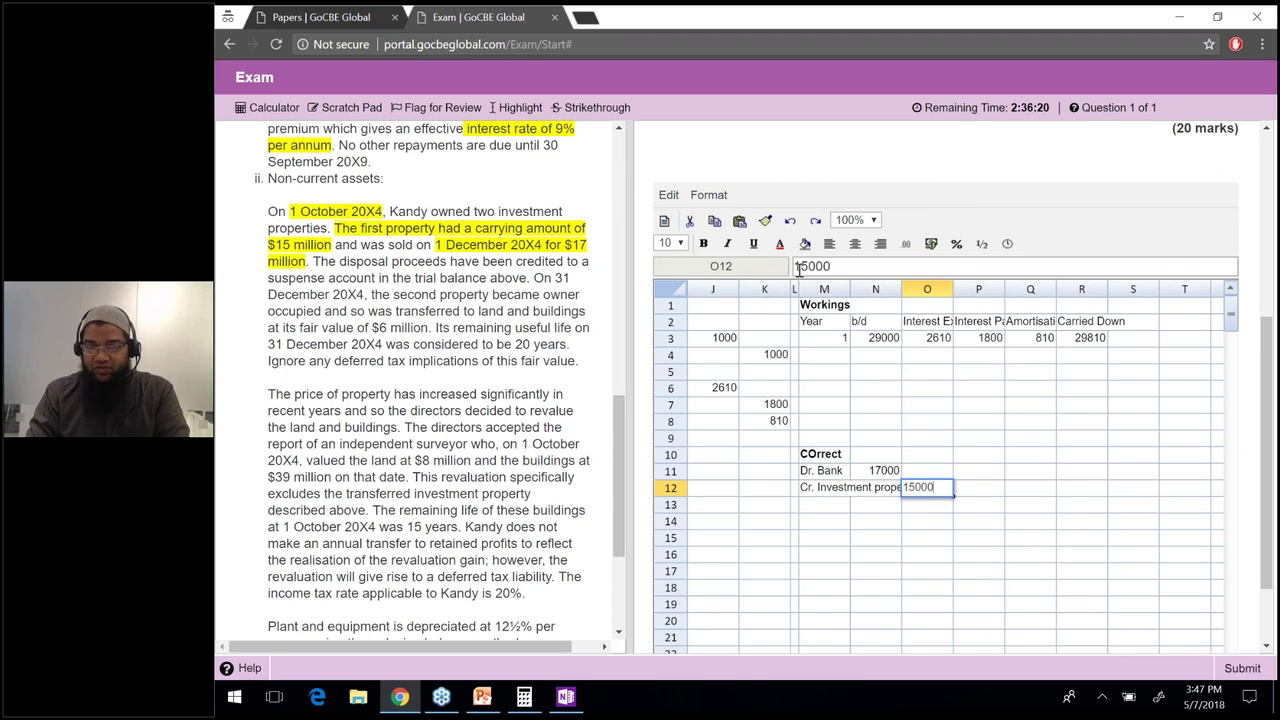
{"action": "key", "text": "Return"}
{"action": "type", "text": "2000"}
{"action": "key", "text": "Return"}
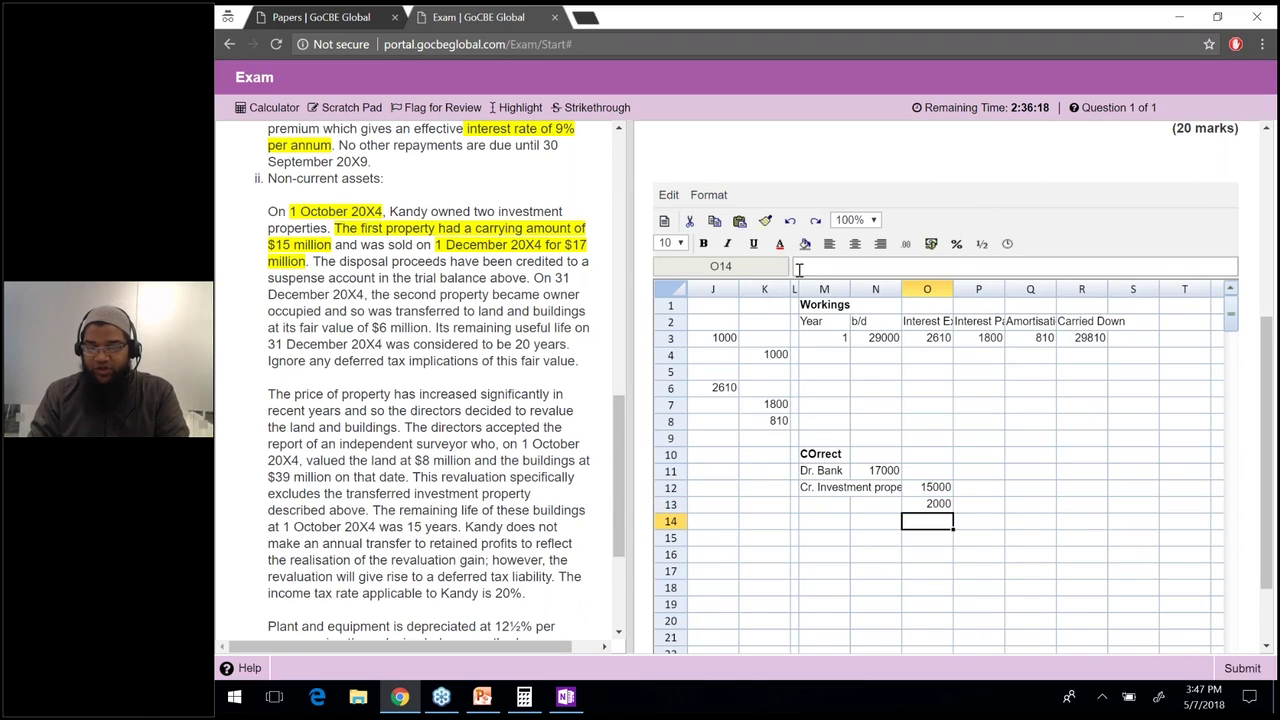
Label row 13 'Cr. Profit or loss' and type 'Incorect' in M15.
{"action": "key", "text": "Left"}
{"action": "key", "text": "shift+Left"}
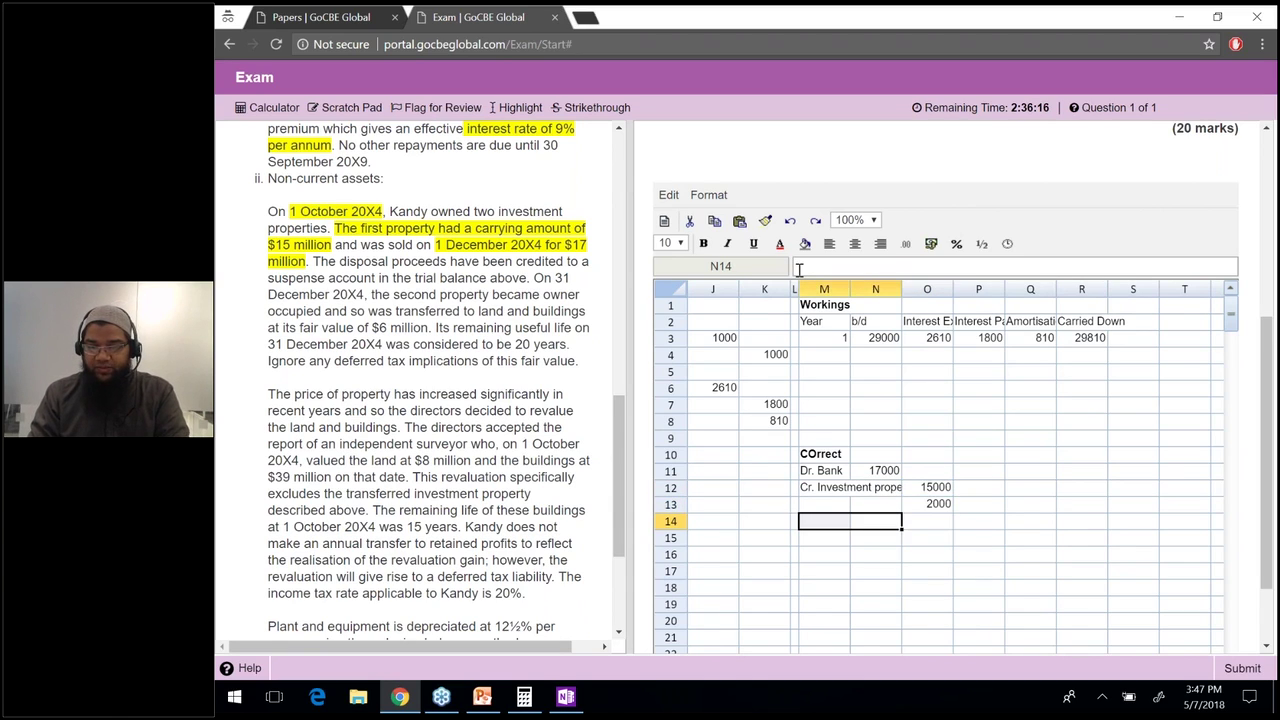
{"action": "key", "text": "Up"}
{"action": "type", "text": "Cr. P"}
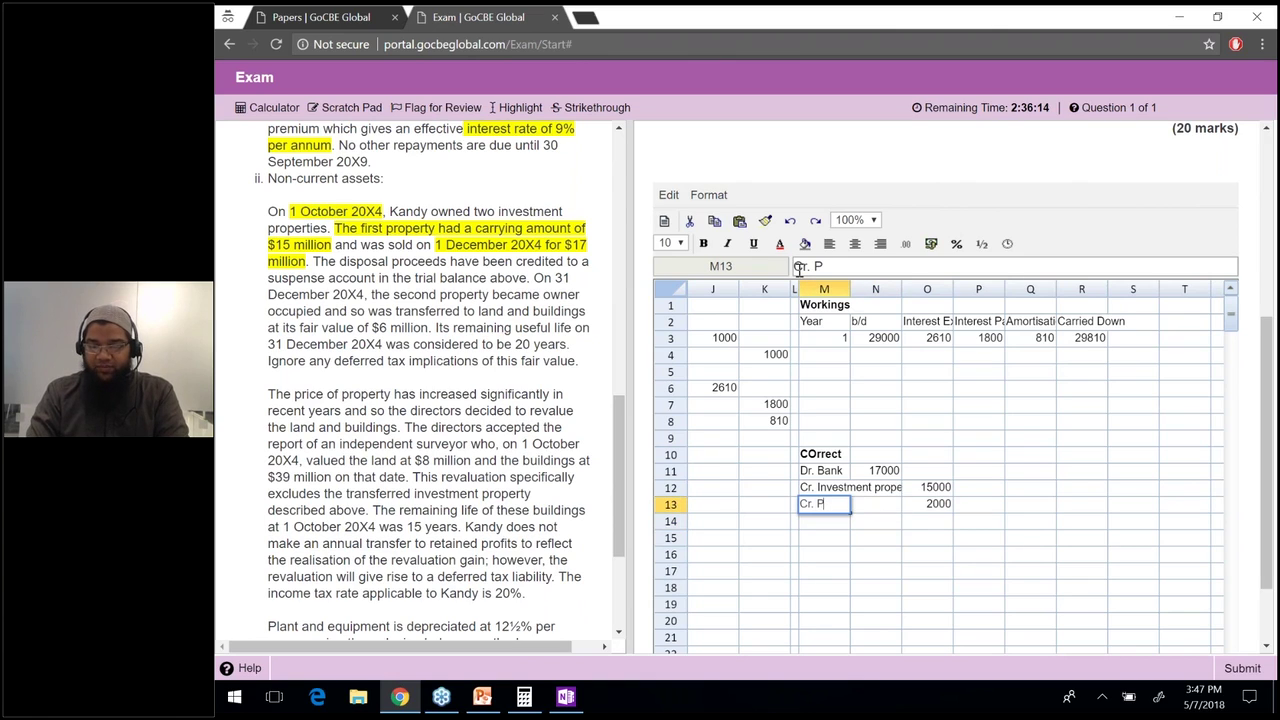
{"action": "type", "text": "rofit"}
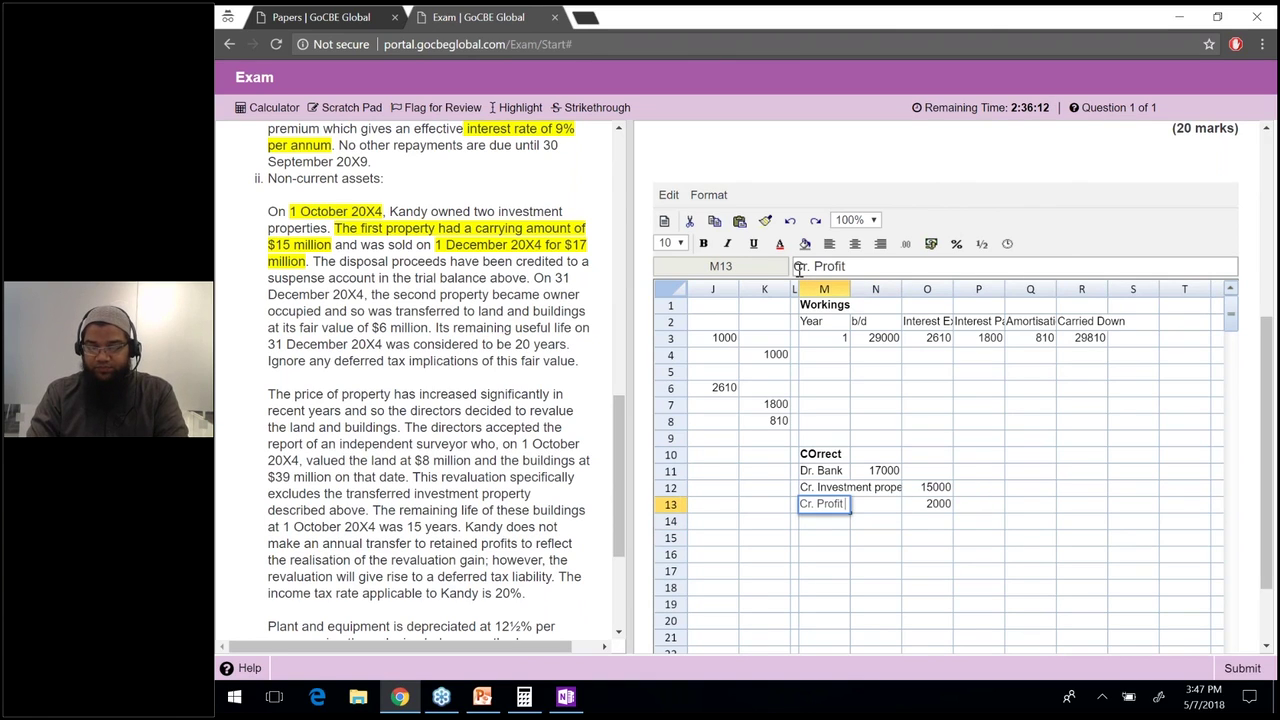
{"action": "type", "text": " or loss"}
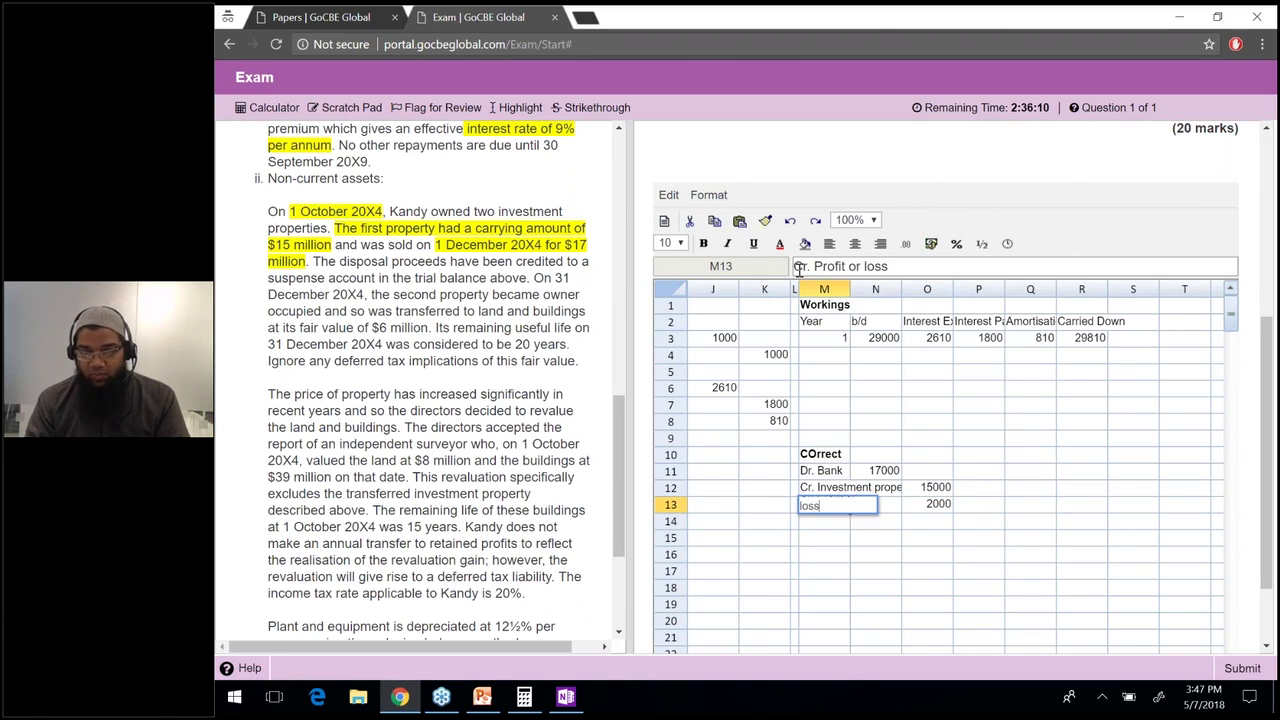
{"action": "left_click", "coordinate": [826, 521]}
{"action": "key", "text": "Down"}
{"action": "type", "text": "Incorect"}
{"action": "key", "text": "Return"}
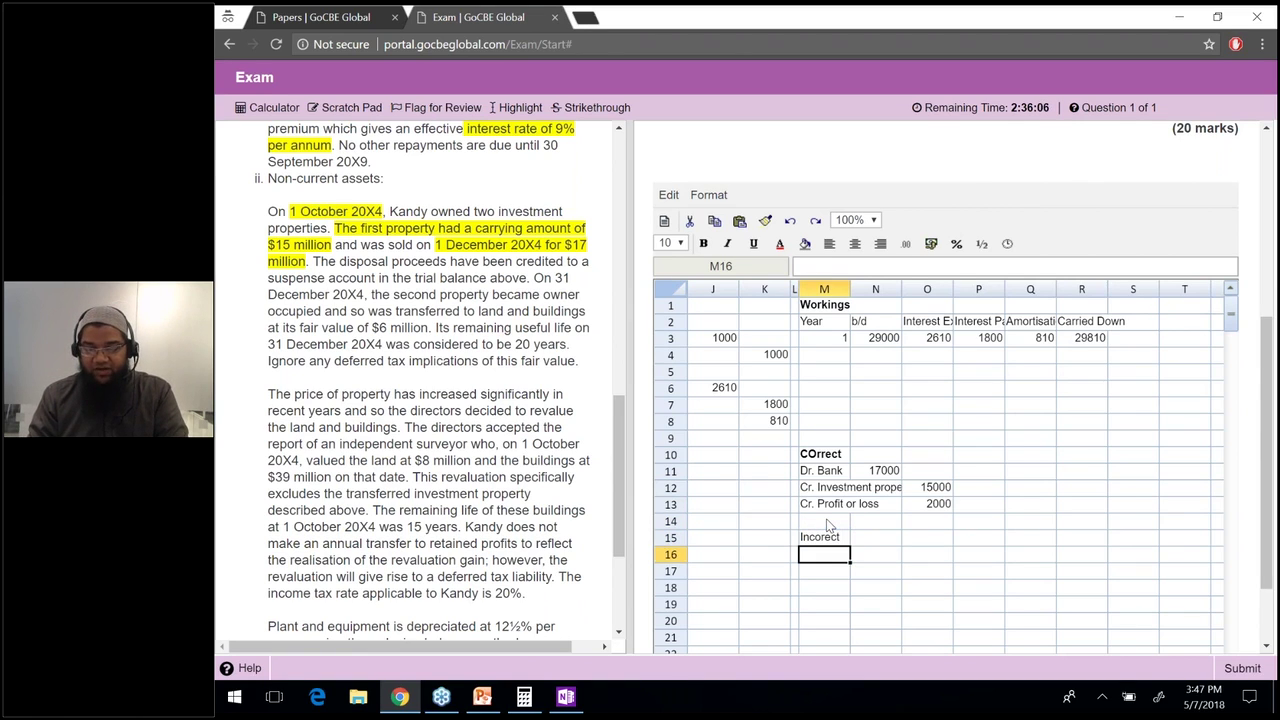
Move the 'Incorect' label to Q10.
{"action": "key", "text": "Up"}
{"action": "key", "text": "ctrl+c"}
{"action": "key", "text": "Up"}
{"action": "key", "text": "Up"}
{"action": "key", "text": "Up"}
{"action": "key", "text": "Up"}
{"action": "key", "text": "Up"}
{"action": "key", "text": "Right"}
{"action": "key", "text": "Right"}
{"action": "key", "text": "Right"}
{"action": "key", "text": "Right"}
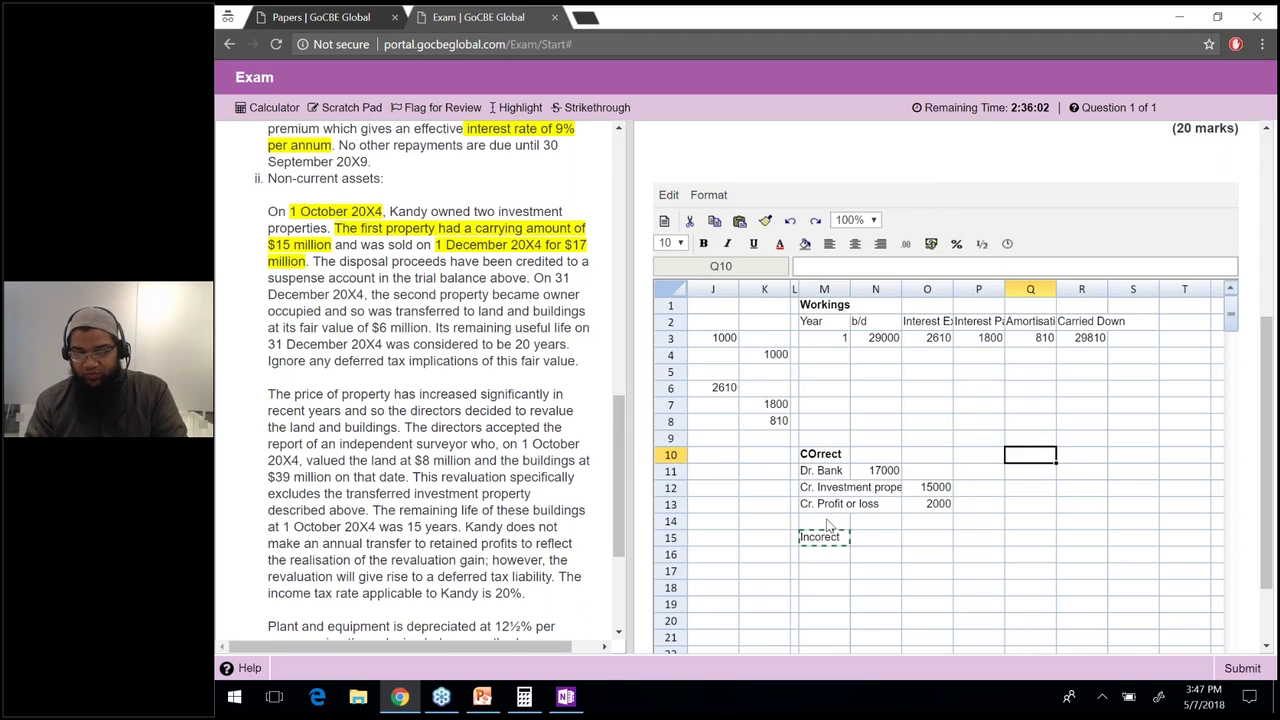
{"action": "key", "text": "ctrl+v"}
Copy the Dr. Bank and Cr. Investment property lines under the Incorect label.
{"action": "key", "text": "Down"}
{"action": "key", "text": "Left"}
{"action": "key", "text": "Left"}
{"action": "key", "text": "Left"}
{"action": "key", "text": "Left"}
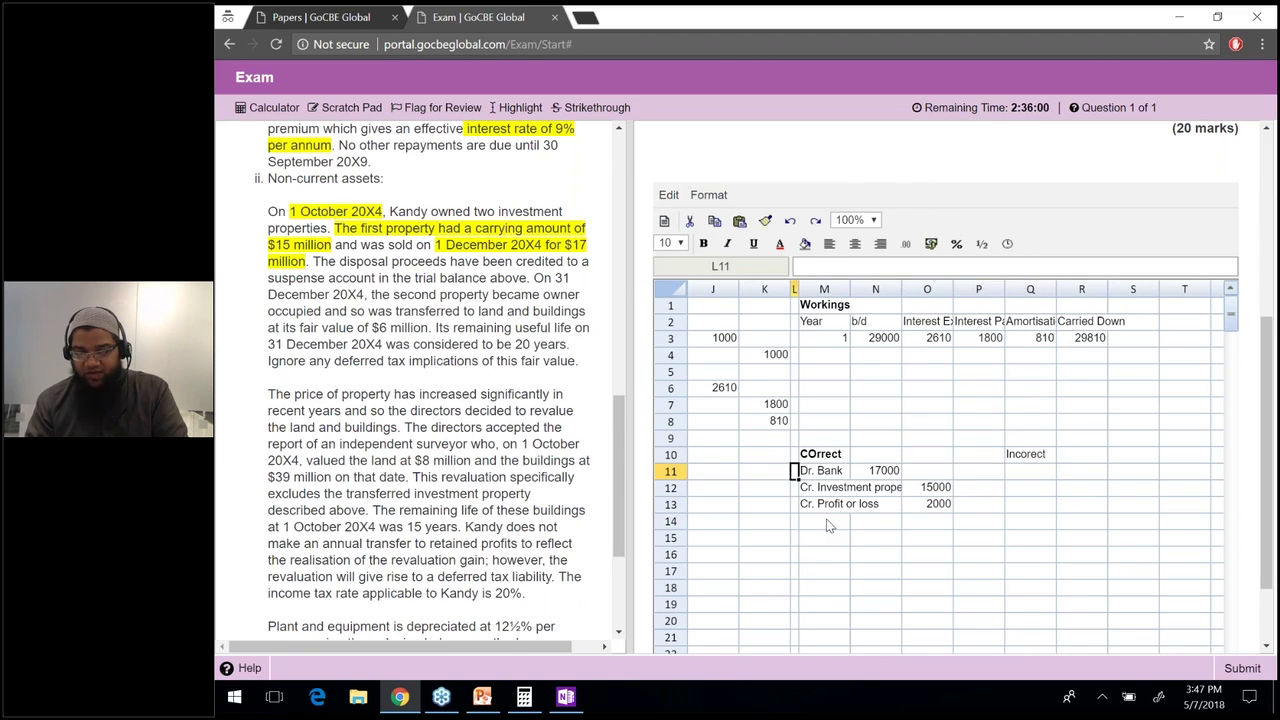
{"action": "key", "text": "shift+Right"}
{"action": "key", "text": "shift+Right"}
{"action": "key", "text": "shift+Down"}
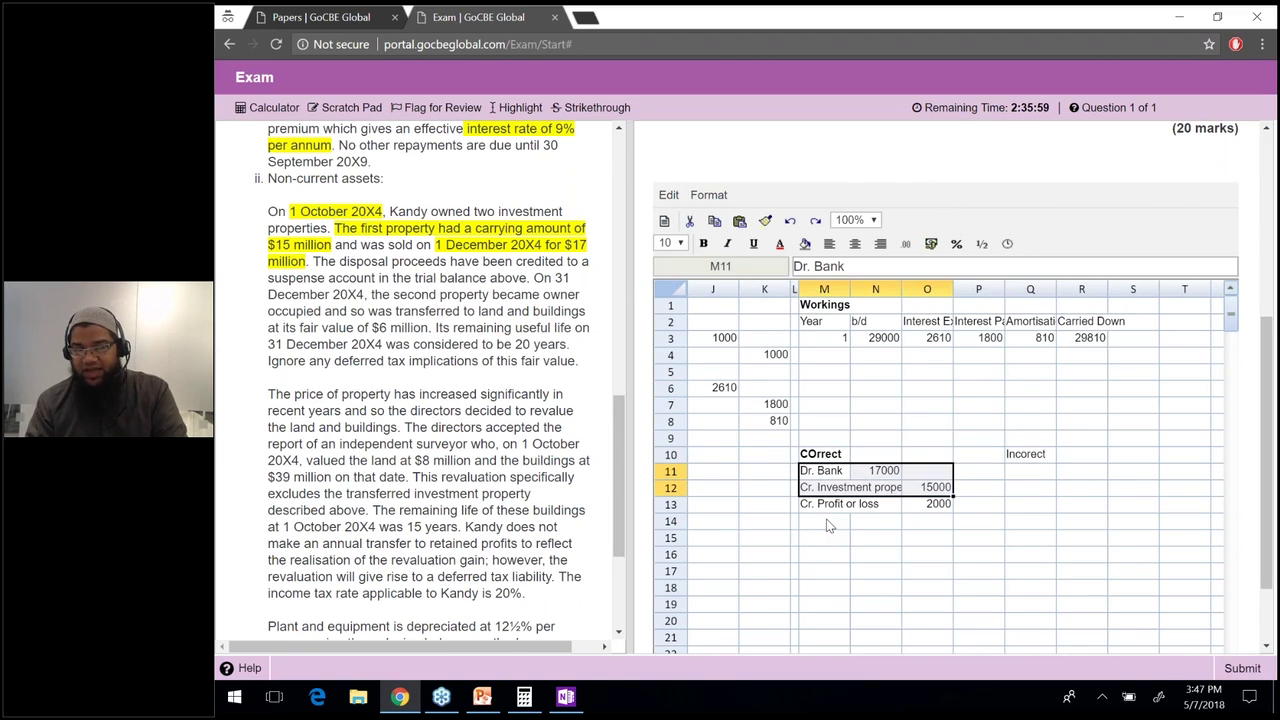
{"action": "key", "text": "ctrl+c"}
{"action": "key", "text": "Right"}
{"action": "key", "text": "Right"}
{"action": "key", "text": "Right"}
{"action": "key", "text": "Right"}
{"action": "key", "text": "ctrl+v"}
{"action": "key", "text": "Up"}
Rename the copied credit line to 'Cr. Suspense account'.
{"action": "key", "text": "Down"}
{"action": "key", "text": "Down"}
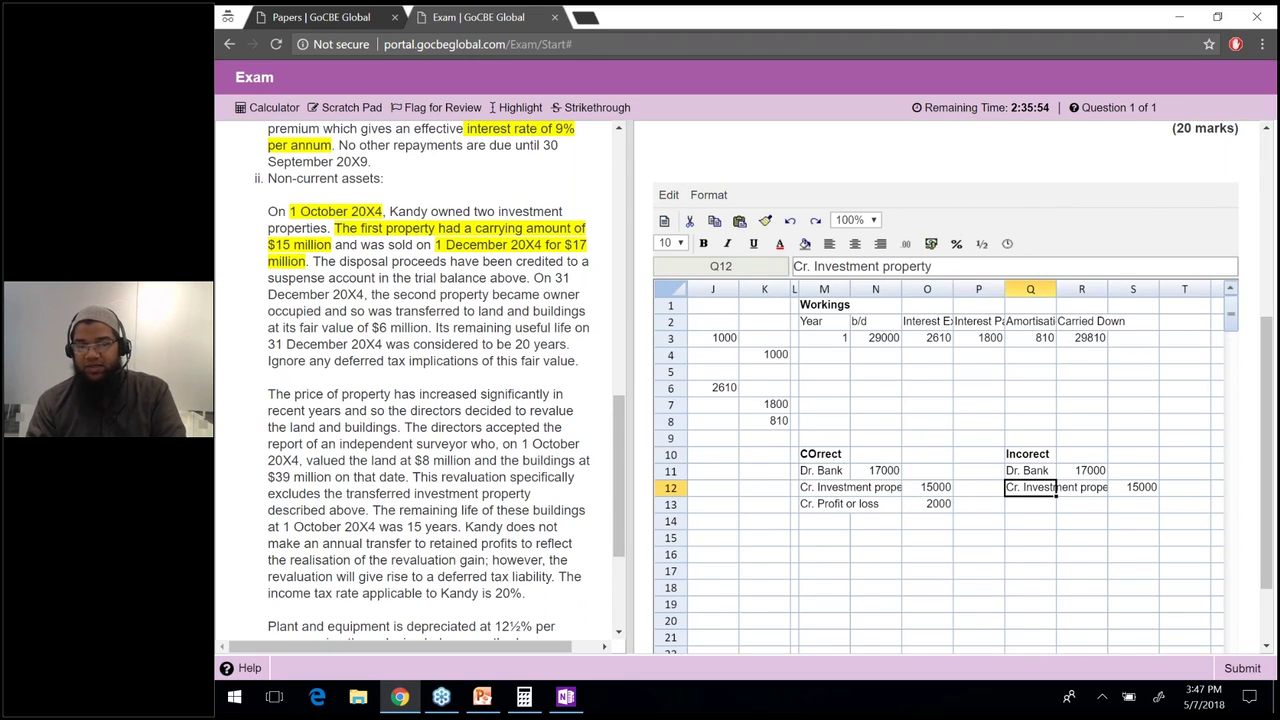
{"action": "key", "text": "F2"}
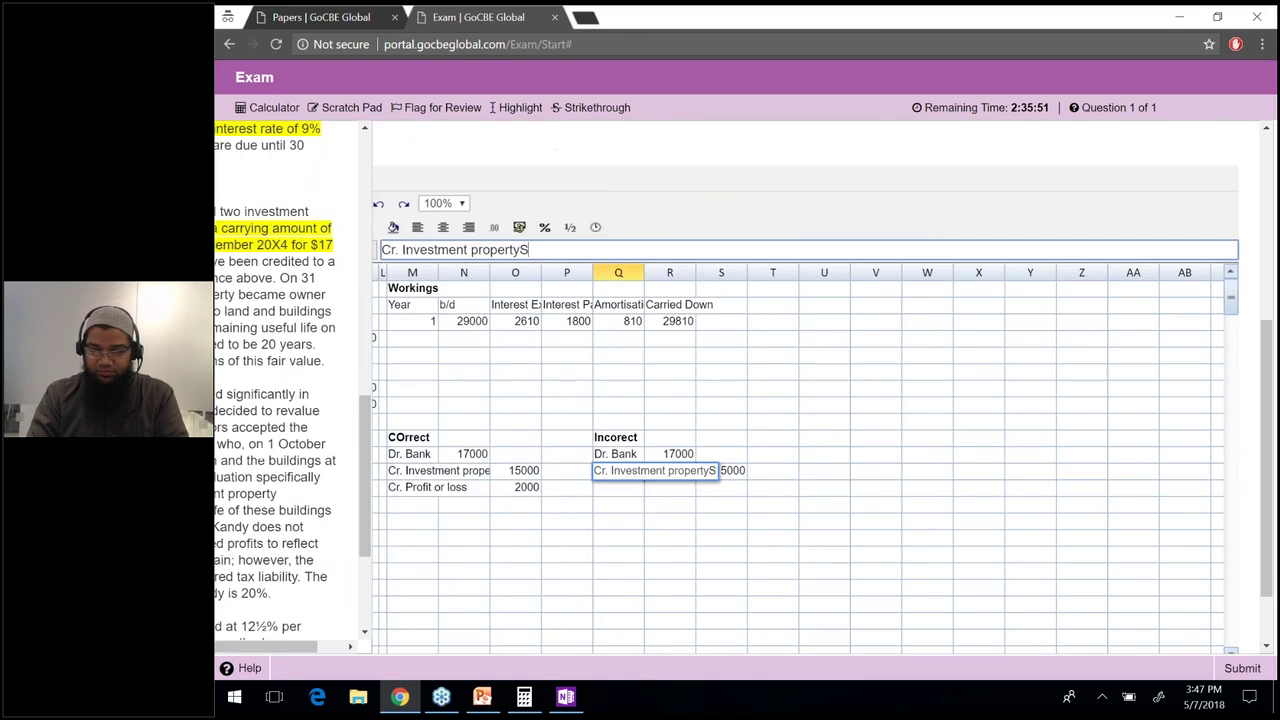
{"action": "key", "text": "BackSpace"}
{"action": "key", "text": "BackSpace"}
{"action": "key", "text": "BackSpace"}
{"action": "key", "text": "BackSpace"}
{"action": "key", "text": "BackSpace"}
{"action": "key", "text": "BackSpace"}
{"action": "key", "text": "BackSpace"}
{"action": "key", "text": "BackSpace"}
{"action": "key", "text": "BackSpace"}
{"action": "key", "text": "BackSpace"}
{"action": "key", "text": "BackSpace"}
{"action": "key", "text": "BackSpace"}
{"action": "key", "text": "BackSpace"}
{"action": "key", "text": "BackSpace"}
{"action": "key", "text": "BackSpace"}
{"action": "key", "text": "BackSpace"}
{"action": "key", "text": "BackSpace"}
{"action": "key", "text": "BackSpace"}
{"action": "key", "text": "BackSpace"}
{"action": "type", "text": "Suspense acc"}
{"action": "type", "text": "p"}
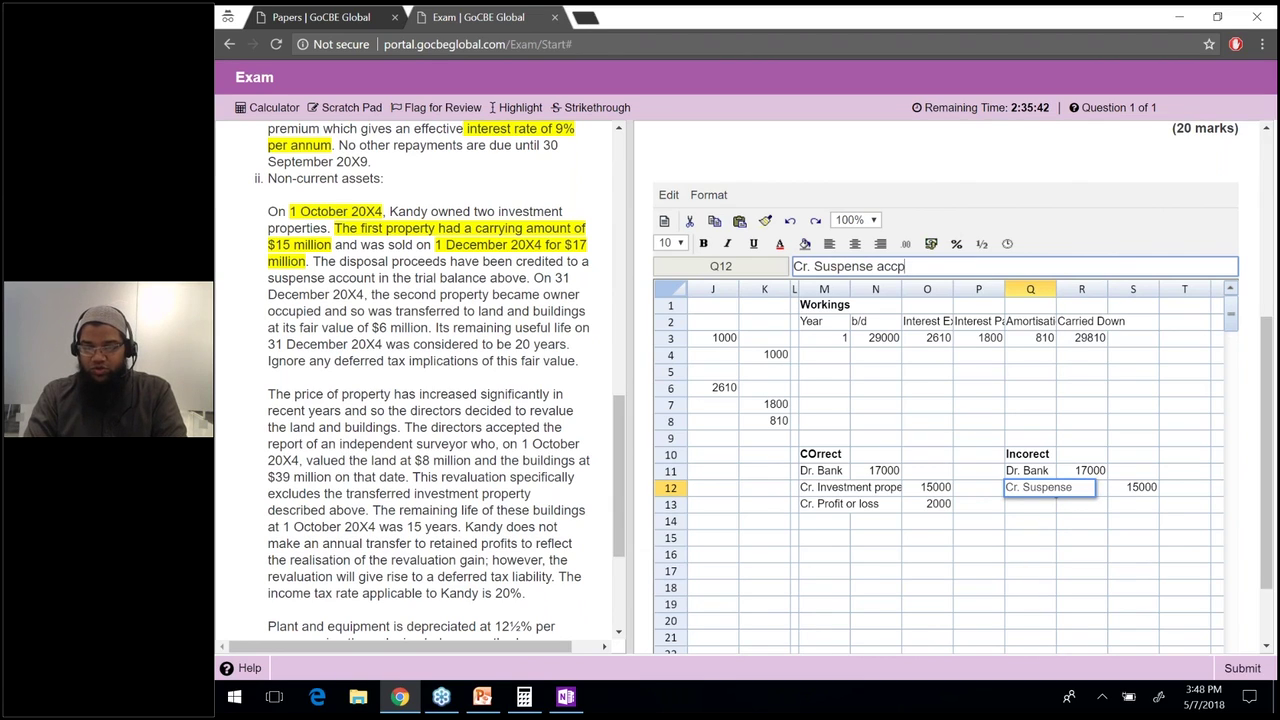
{"action": "key", "text": "BackSpace"}
{"action": "type", "text": "ount"}
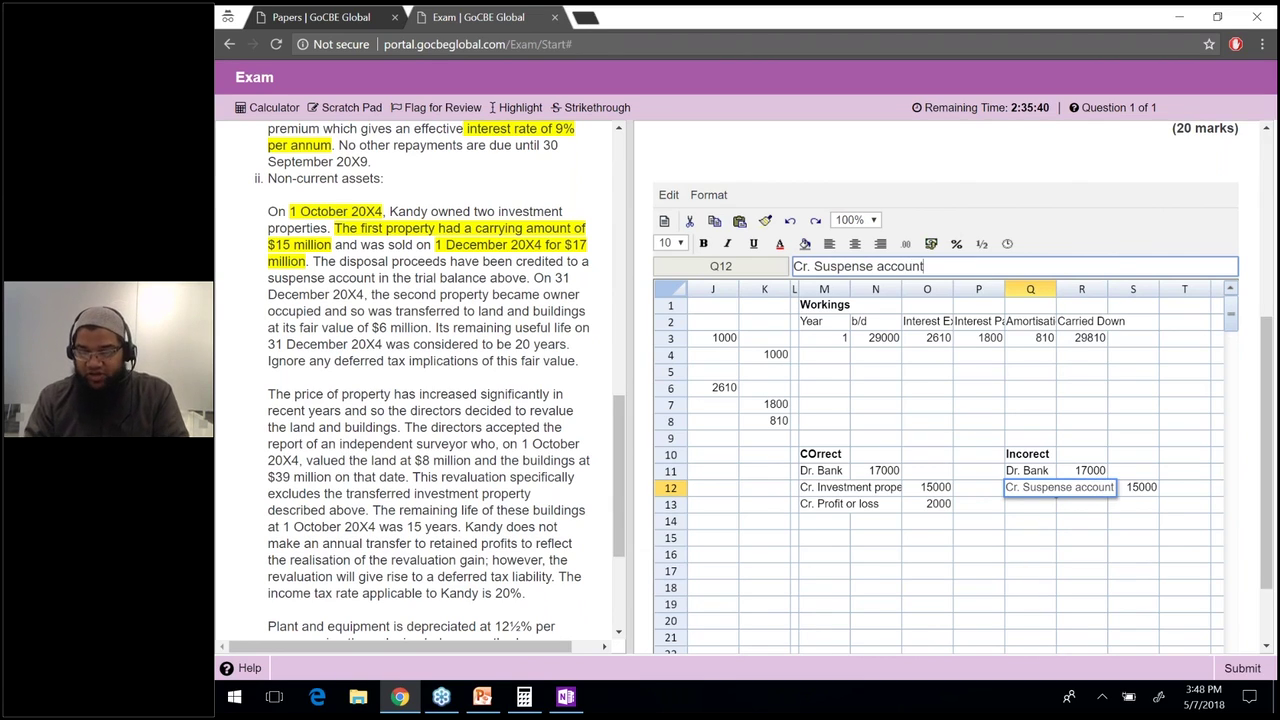
{"action": "left_click", "coordinate": [927, 487]}
{"action": "left_click", "coordinate": [850, 487]}
{"action": "left_click", "coordinate": [764, 487]}
{"action": "left_click", "coordinate": [927, 487]}
{"action": "left_click", "coordinate": [1030, 487]}
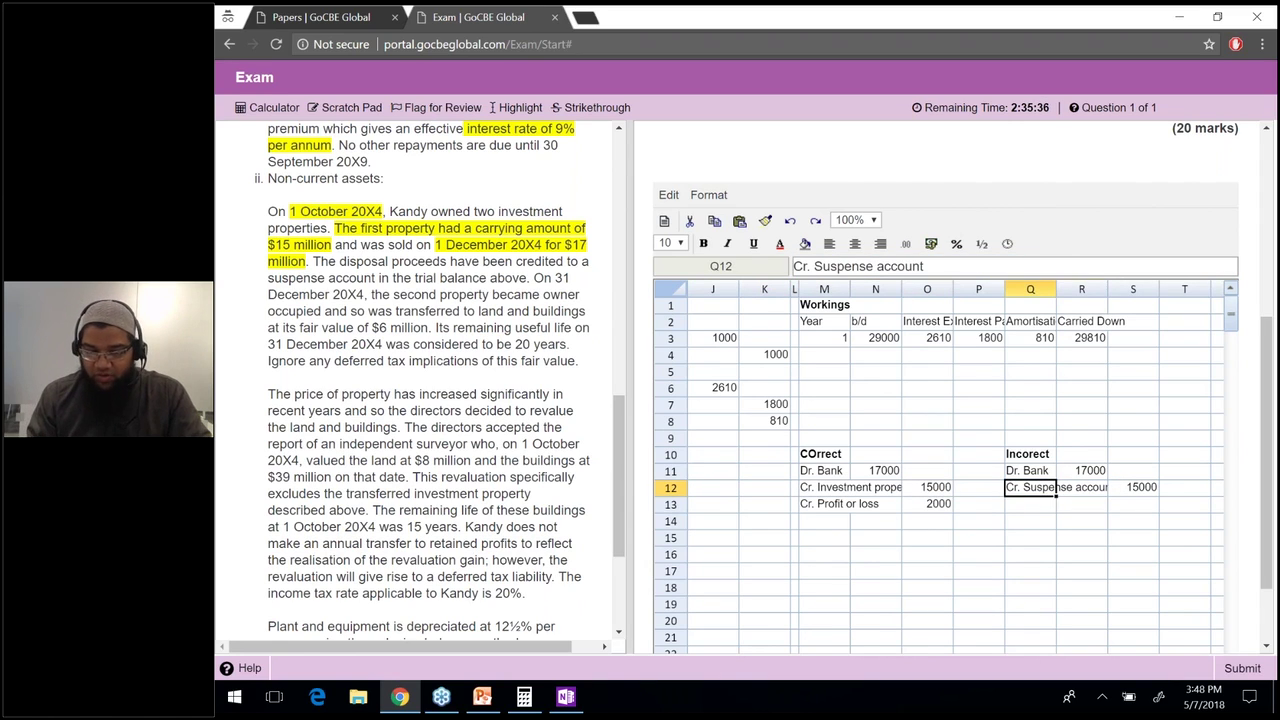
Change the suspense credit amount from 15000 to 17000 and check the Bank 17000 debit.
{"action": "key", "text": "Right"}
{"action": "key", "text": "Right"}
{"action": "key", "text": "BackSpace"}
{"action": "type", "text": "17000"}
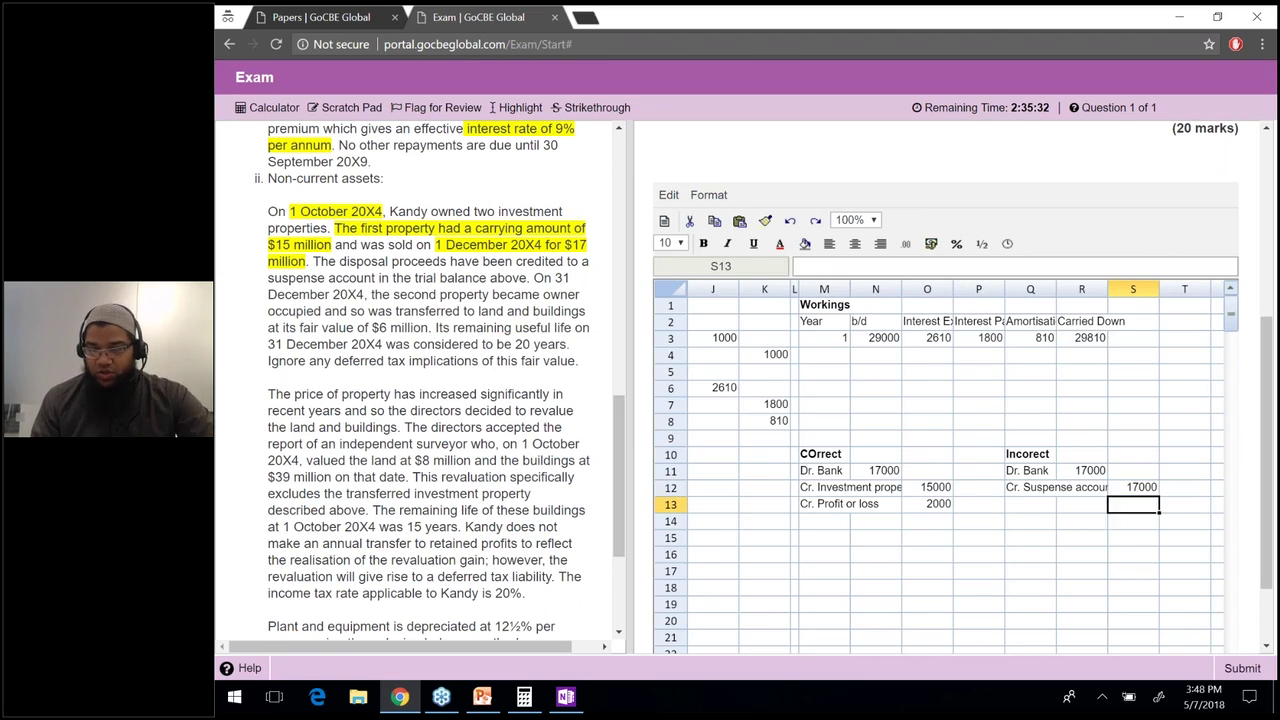
{"action": "left_click", "coordinate": [1081, 470]}
{"action": "left_click", "coordinate": [876, 470]}
{"action": "key", "text": "Left"}
{"action": "key", "text": "Left"}
{"action": "key", "text": "Left"}
{"action": "key", "text": "Left"}
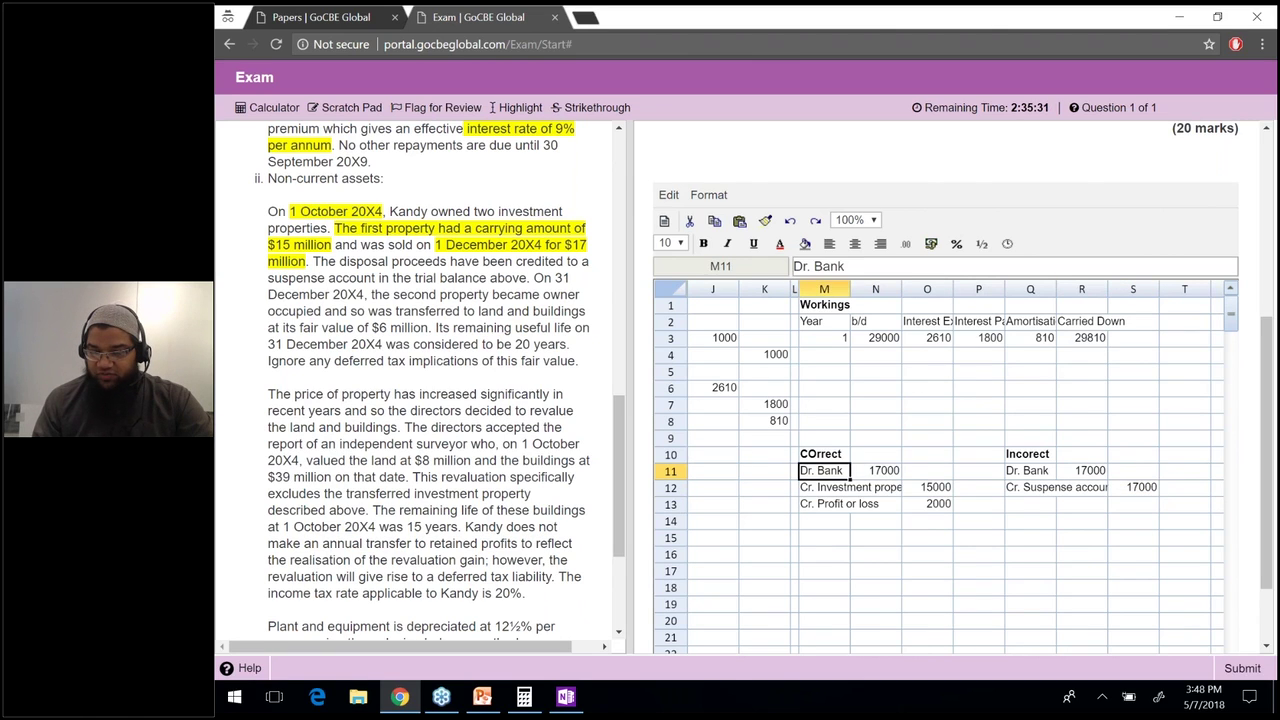
{"action": "key", "text": "Left"}
{"action": "key", "text": "Left"}
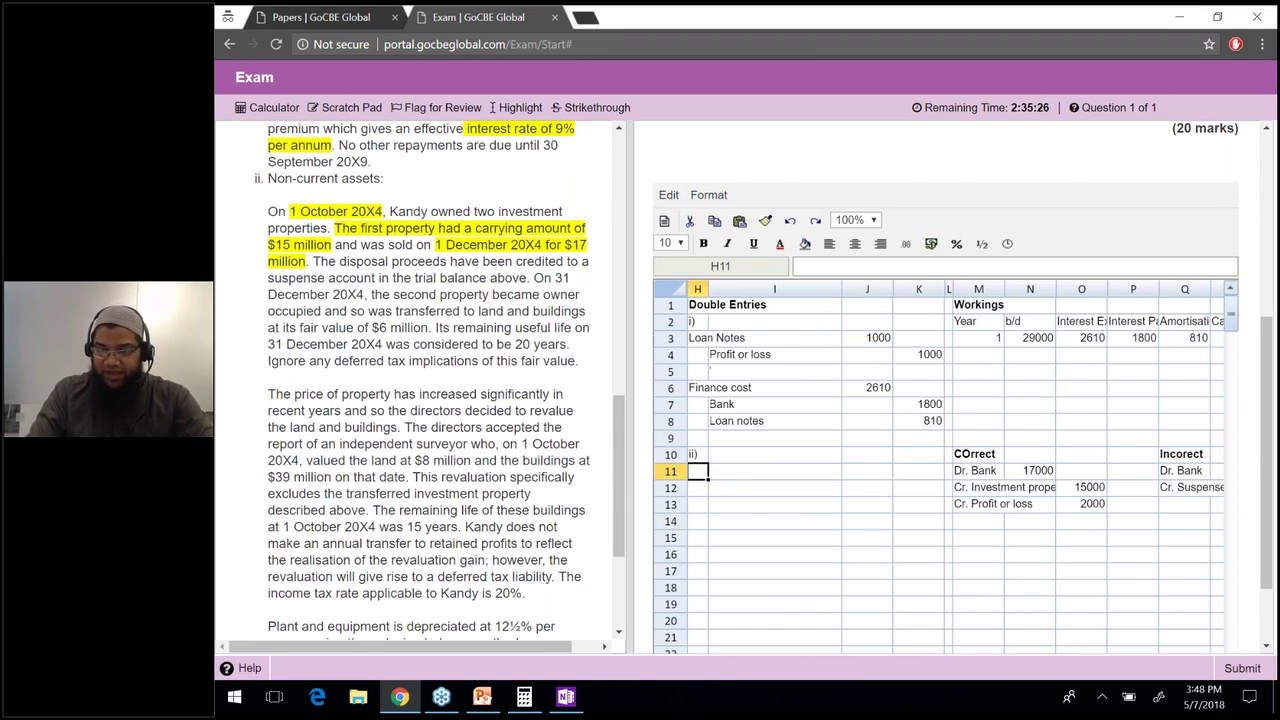
Enter the labels Suspense account, Investment property and Profit or loss' in H11, I12 and I13.
{"action": "type", "text": "Suspense account"}
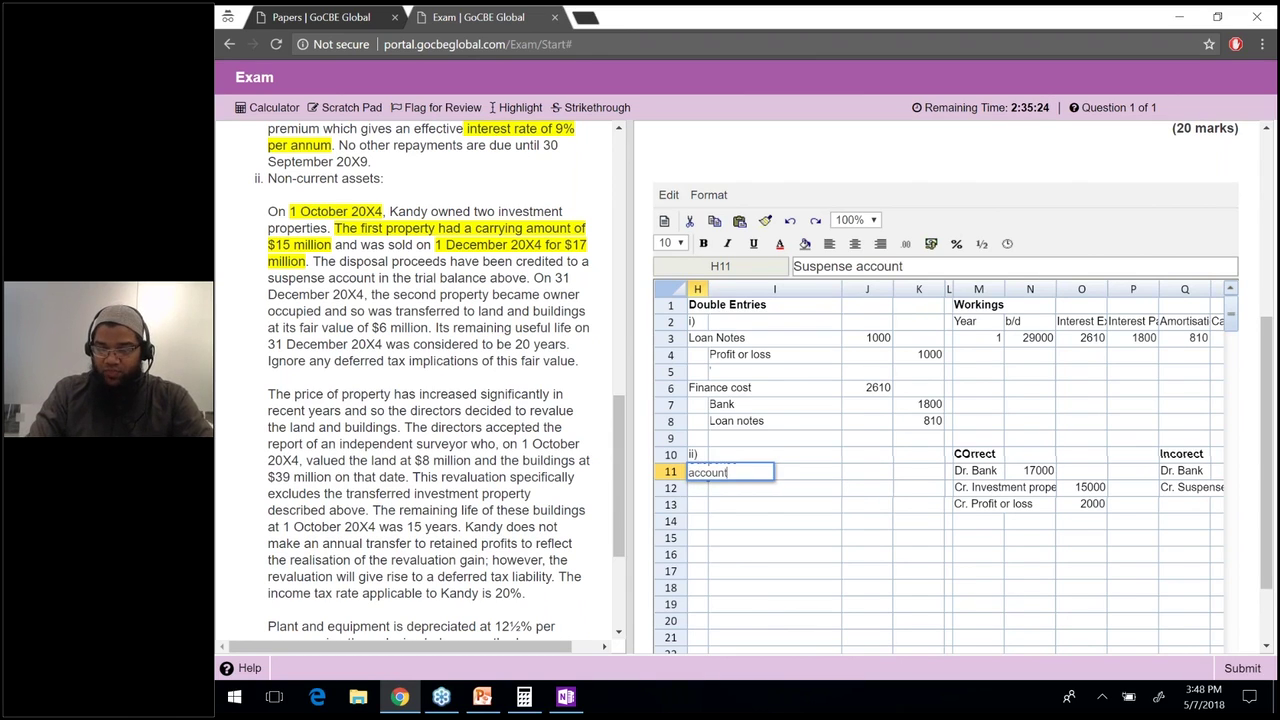
{"action": "left_click", "coordinate": [775, 487]}
{"action": "type", "text": "Investmentp"}
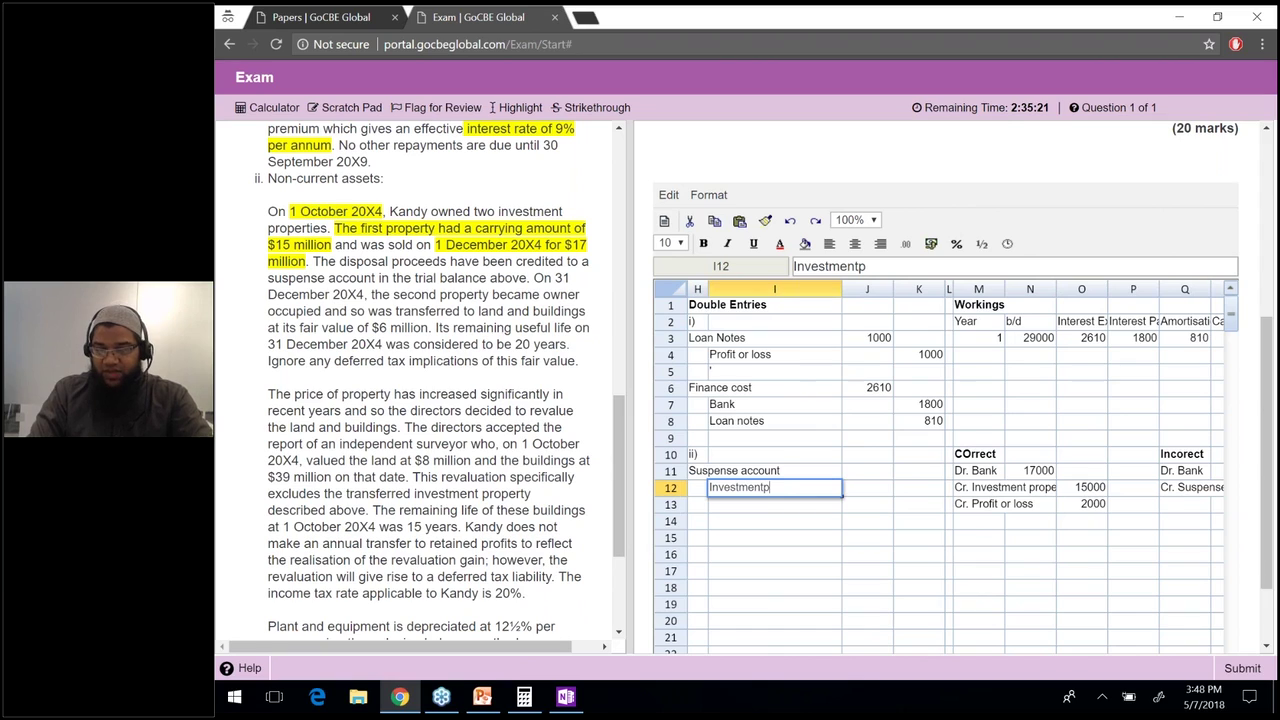
{"action": "key", "text": "BackSpace"}
{"action": "type", "text": "property"}
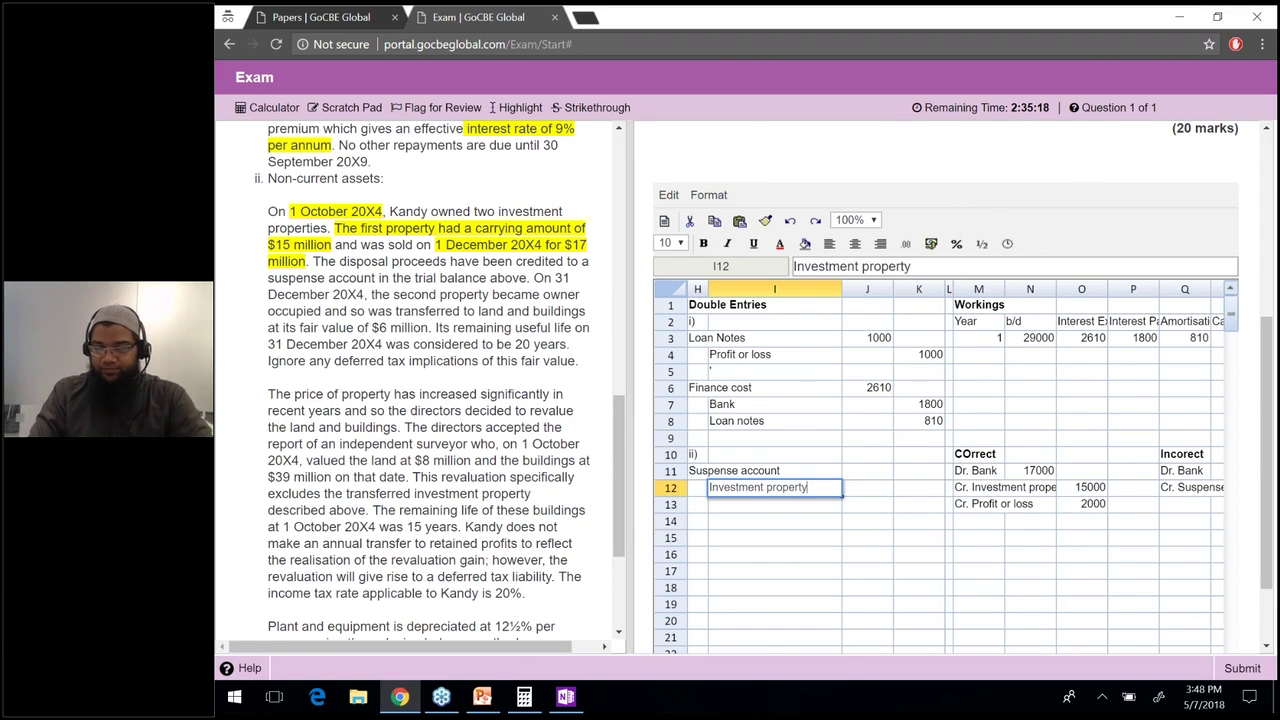
{"action": "key", "text": "Return"}
{"action": "type", "text": "P"}
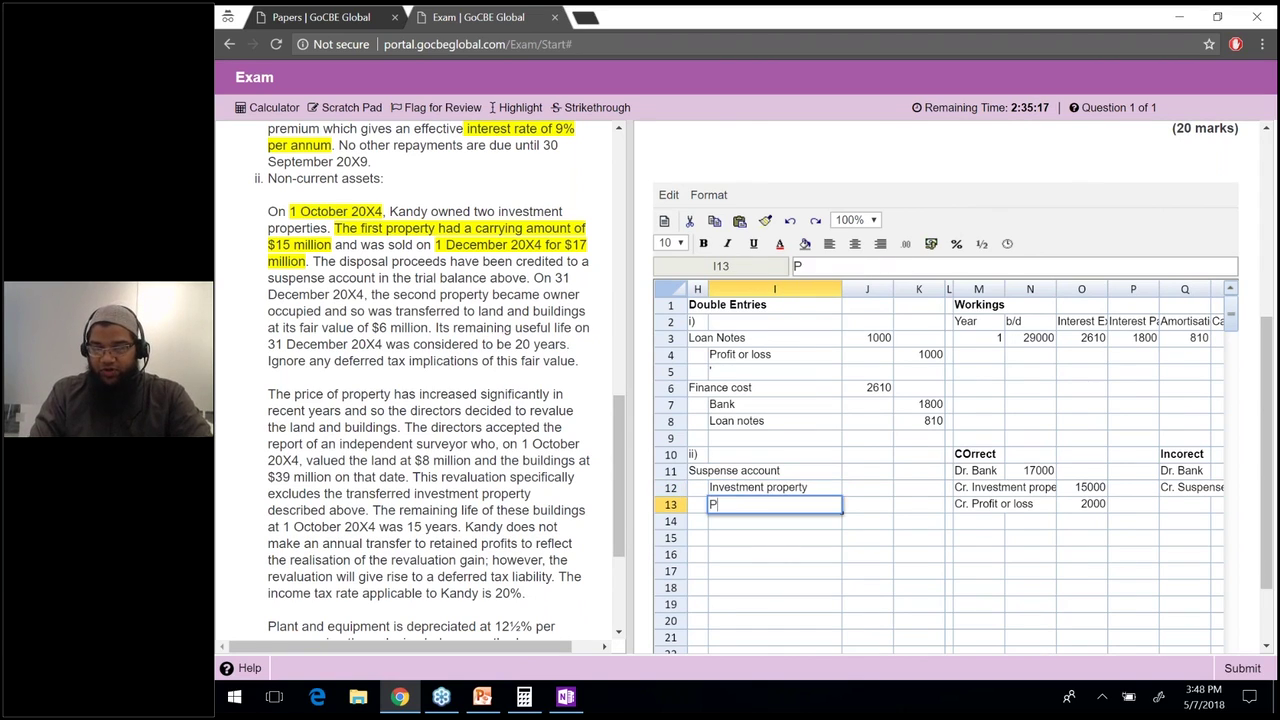
{"action": "type", "text": "rofit or loss'"}
{"action": "key", "text": "Return"}
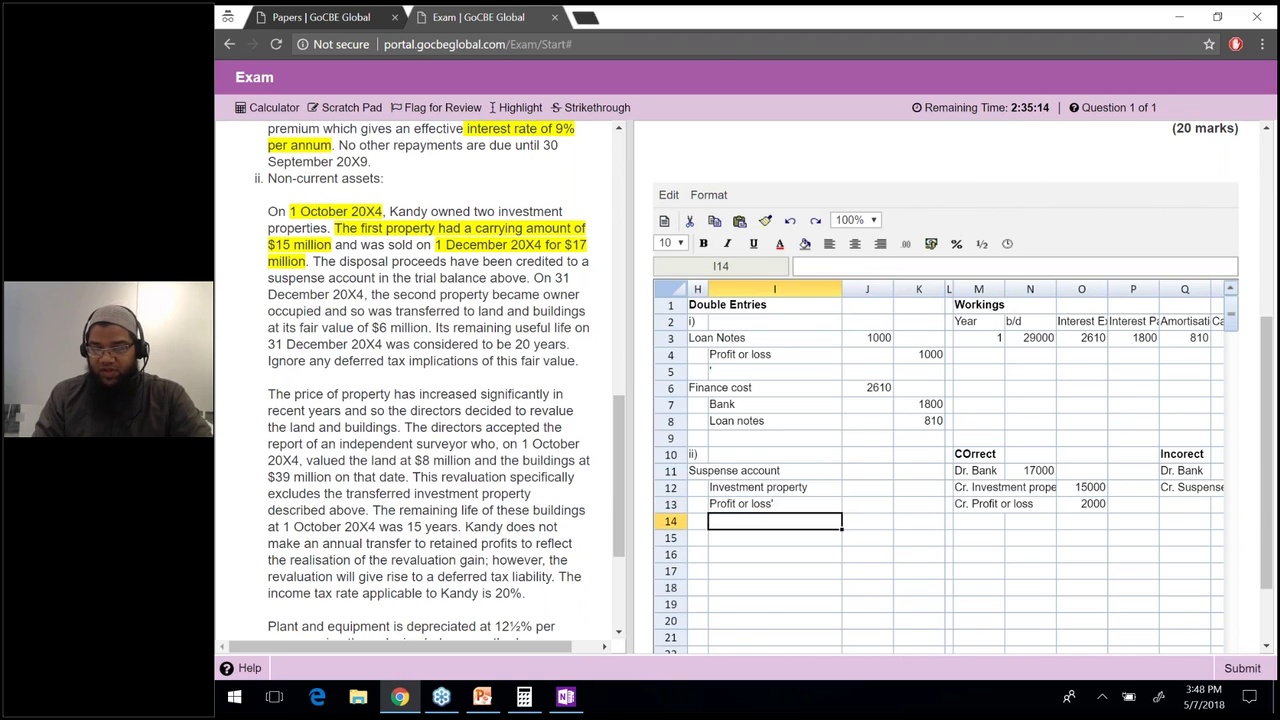
Enter amounts 17000 in J11, 15000 in K12 and 2000 in K13.
{"action": "key", "text": "Up"}
{"action": "key", "text": "Up"}
{"action": "key", "text": "Up"}
{"action": "key", "text": "Right"}
{"action": "type", "text": "17000"}
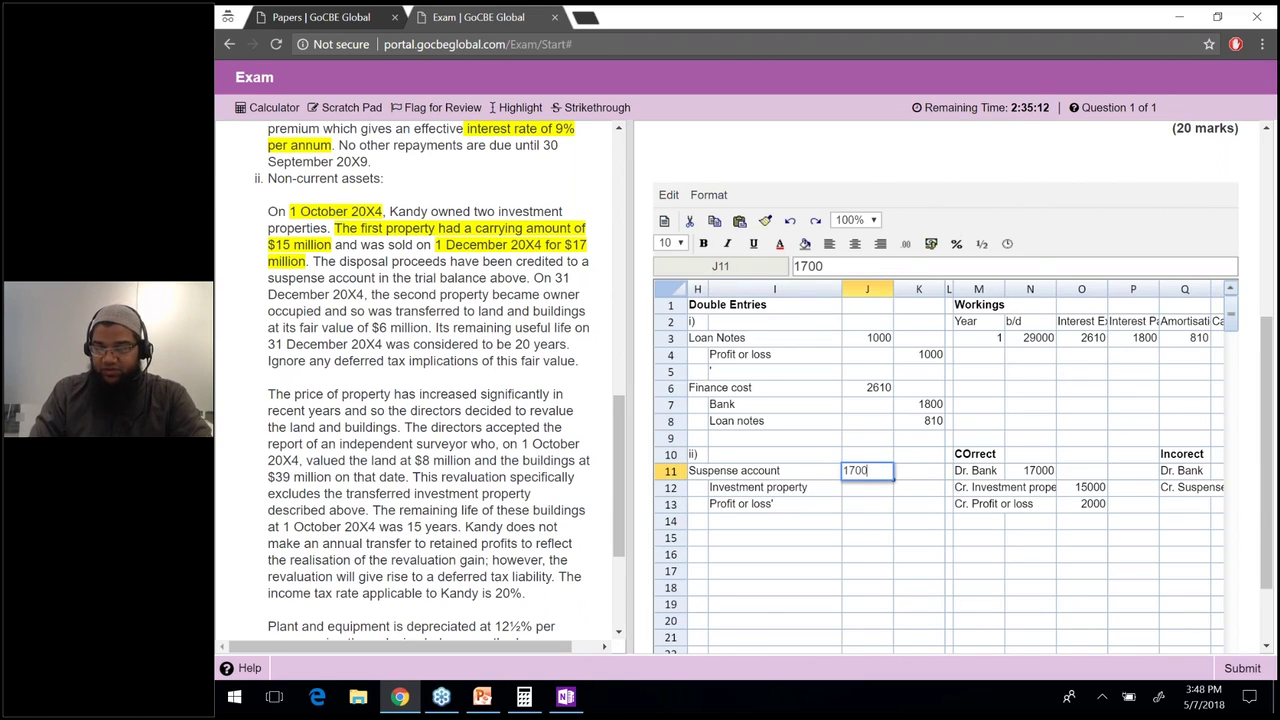
{"action": "key", "text": "Return"}
{"action": "key", "text": "Right"}
{"action": "type", "text": "15000"}
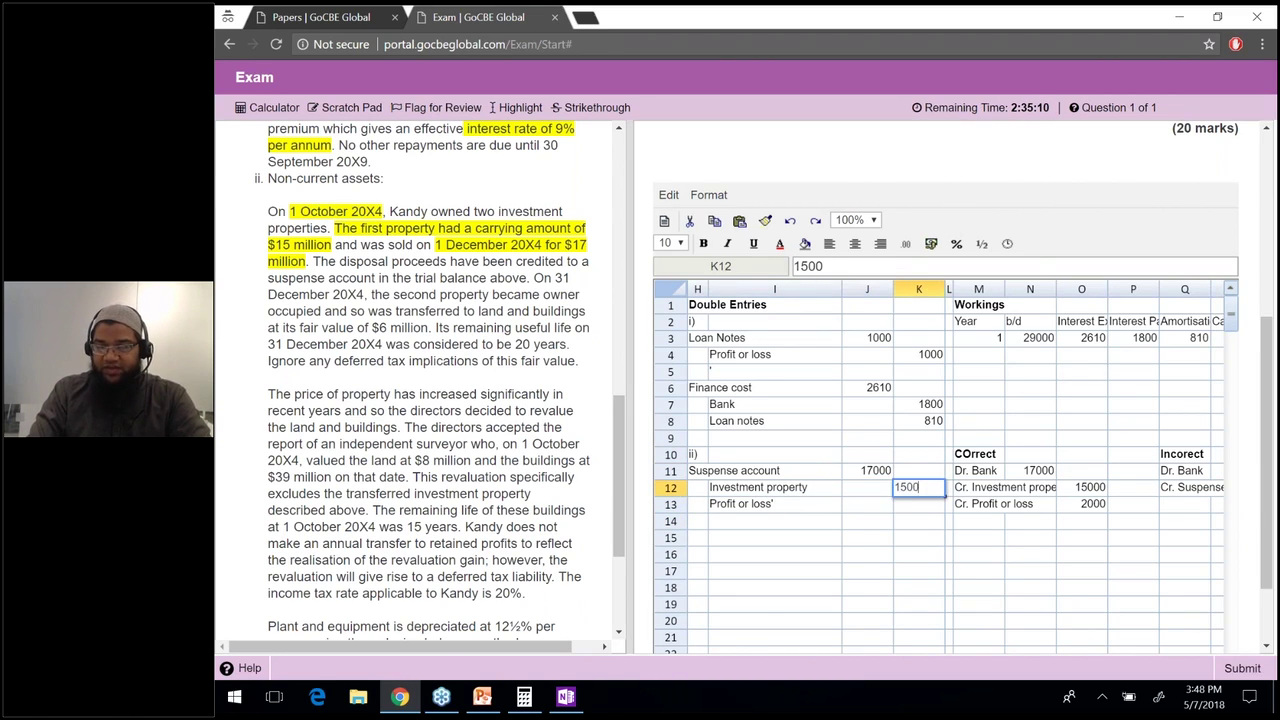
{"action": "key", "text": "Return"}
{"action": "type", "text": "2000"}
{"action": "key", "text": "Return"}
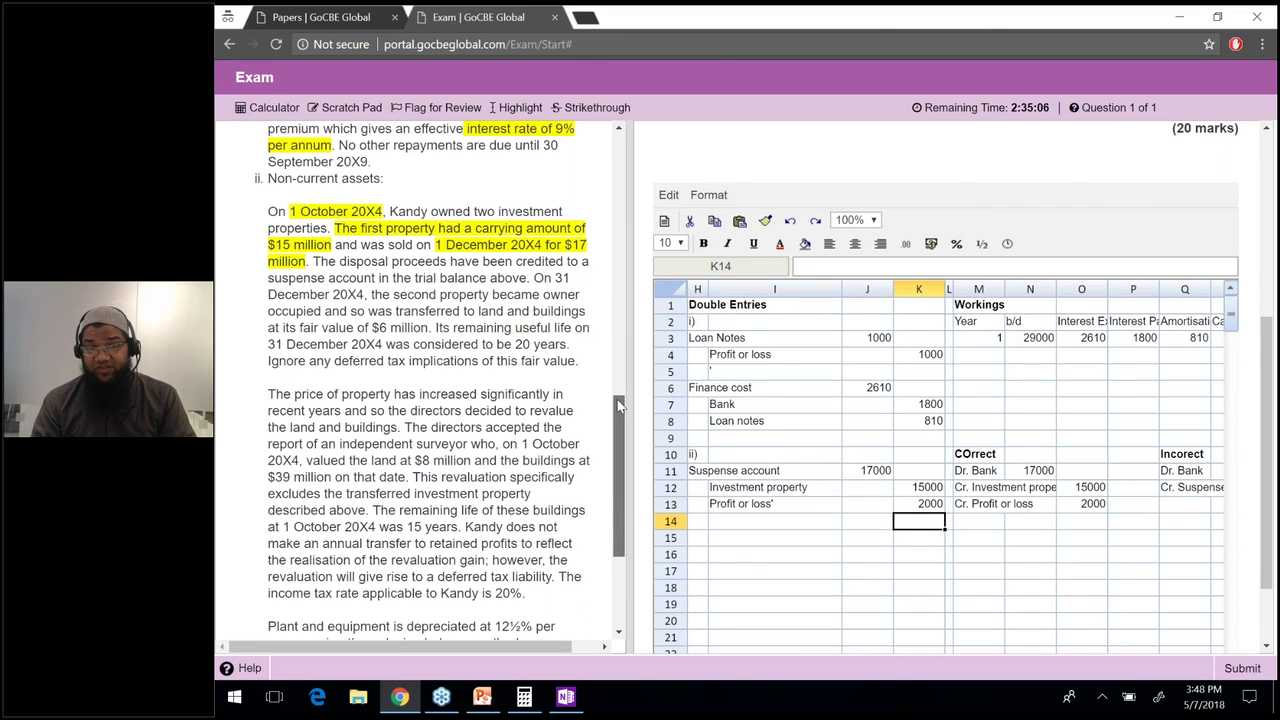
Widen the question text pane and make the Suspense account row bold.
{"action": "scroll", "coordinate": [618, 404], "scroll_direction": "up", "scroll_amount": 1}
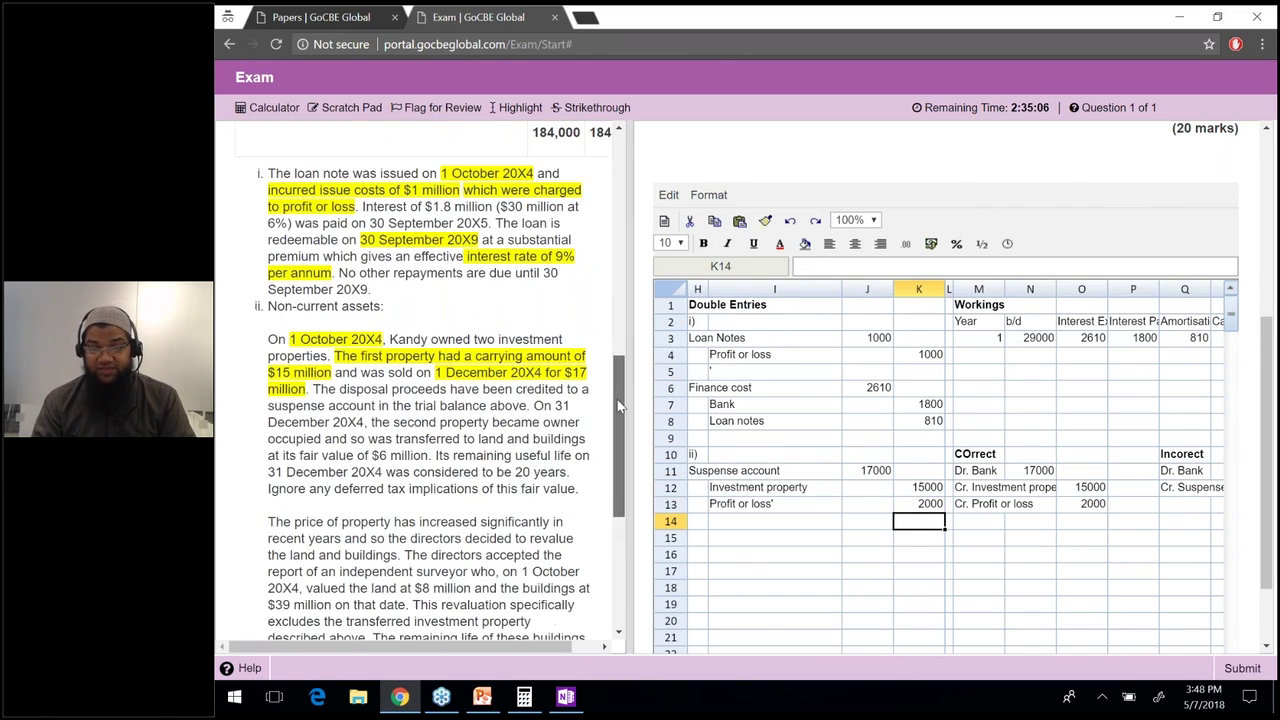
{"action": "scroll", "coordinate": [617, 399], "scroll_direction": "up", "scroll_amount": 1}
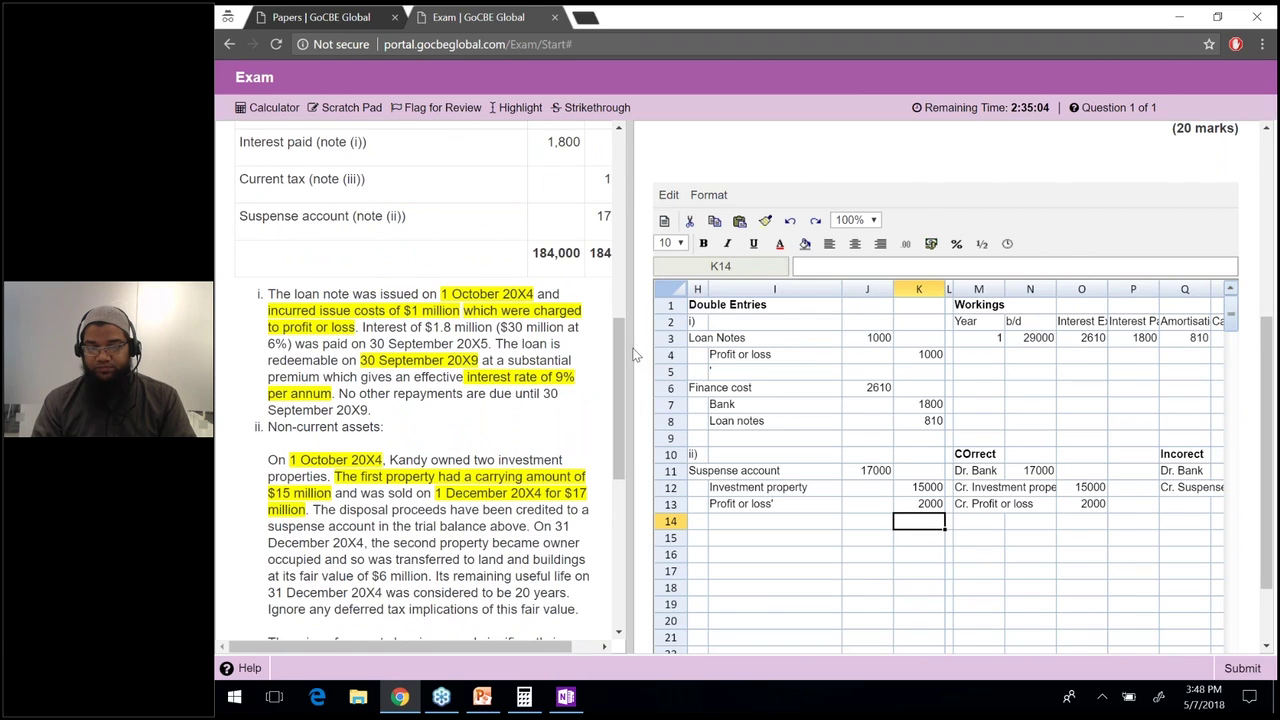
{"action": "left_click_drag", "start_coordinate": [633, 354], "coordinate": [603, 216]}
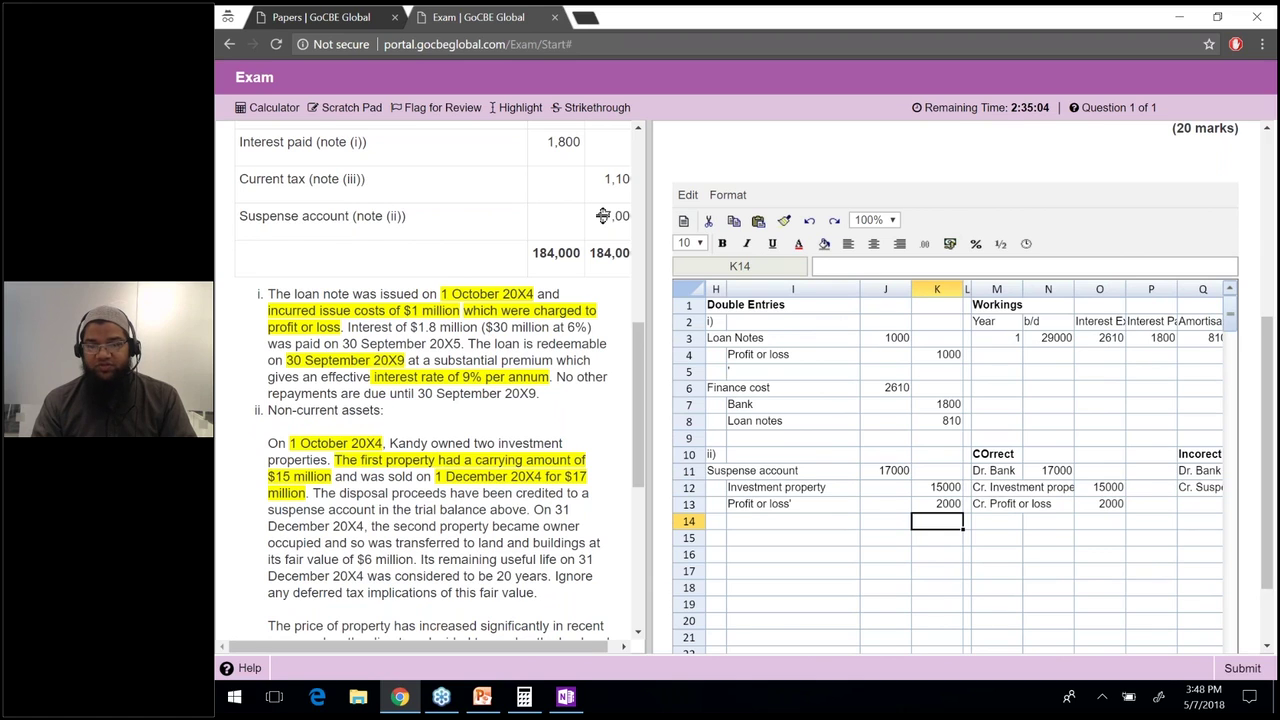
{"action": "left_click_drag", "start_coordinate": [603, 216], "coordinate": [653, 200]}
{"action": "double_click", "coordinate": [617, 198]}
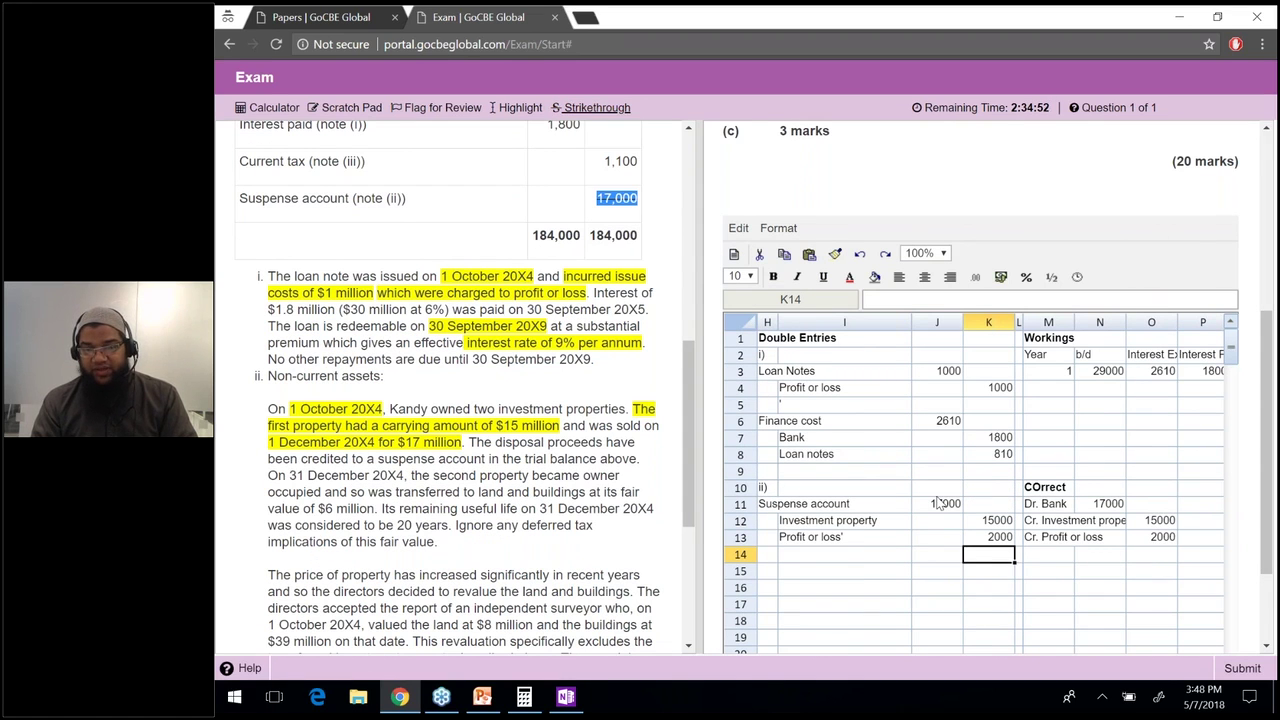
{"action": "left_click_drag", "start_coordinate": [938, 488], "coordinate": [782, 510]}
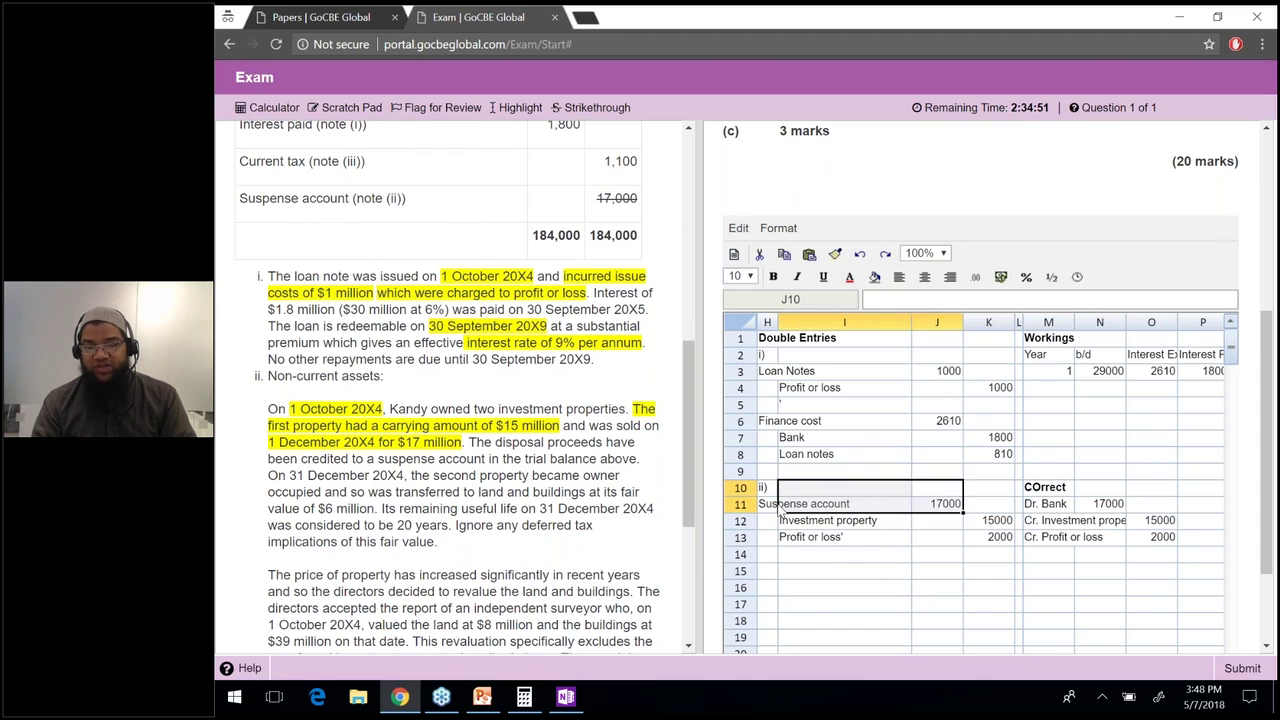
{"action": "left_click_drag", "start_coordinate": [958, 500], "coordinate": [770, 508]}
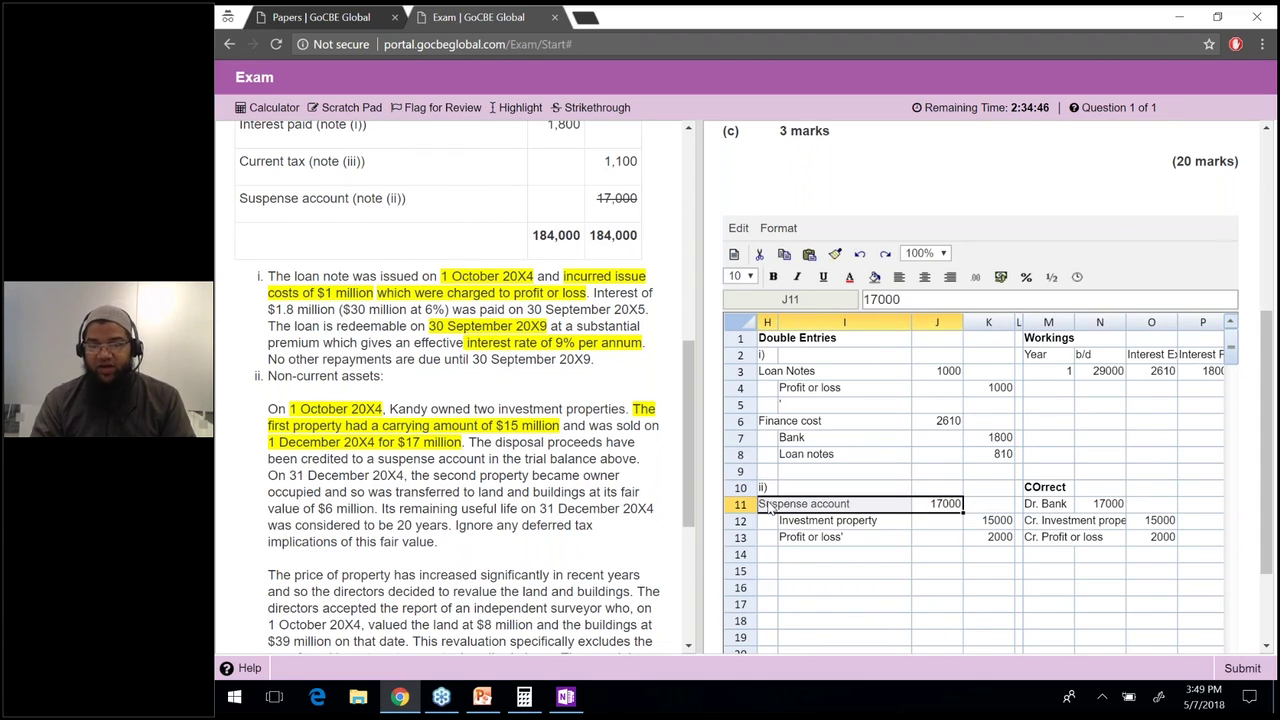
{"action": "key", "text": "ctrl+b"}
{"action": "left_click", "coordinate": [907, 573]}
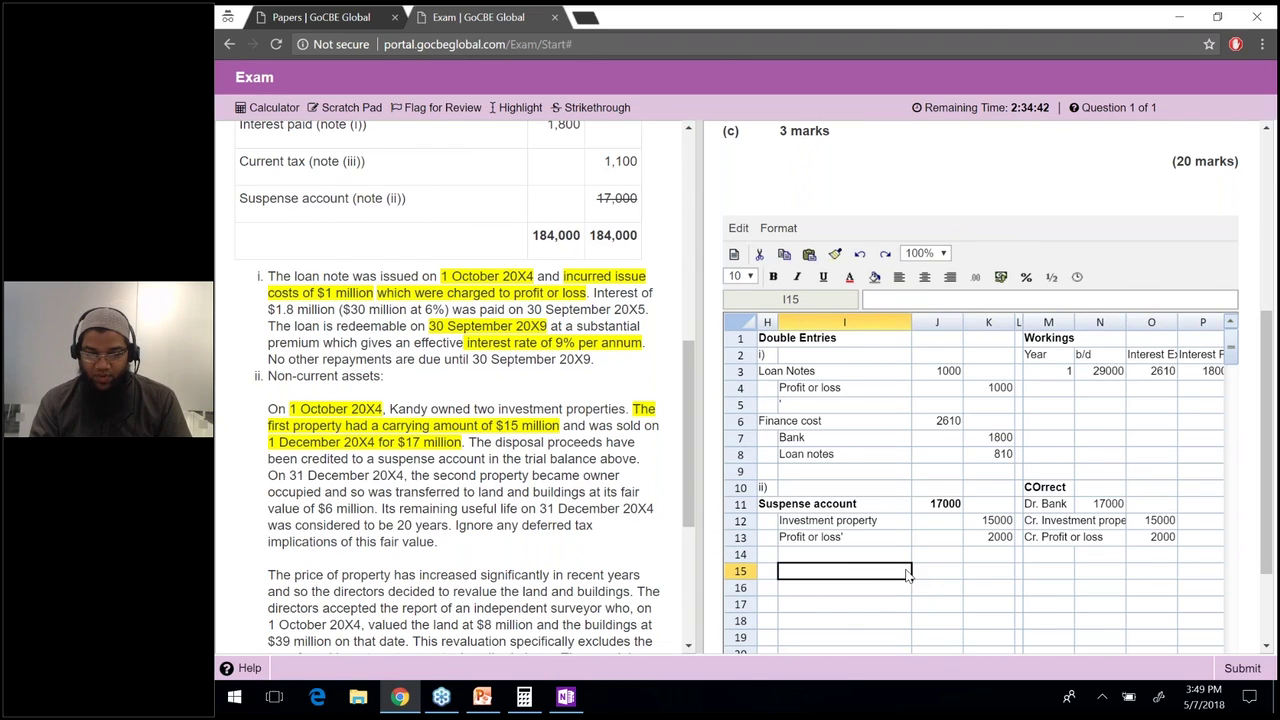
Highlight the 31 December 20X4 owner-occupied note and select the following $6 million transfer wording.
{"action": "left_click_drag", "start_coordinate": [468, 442], "coordinate": [640, 459]}
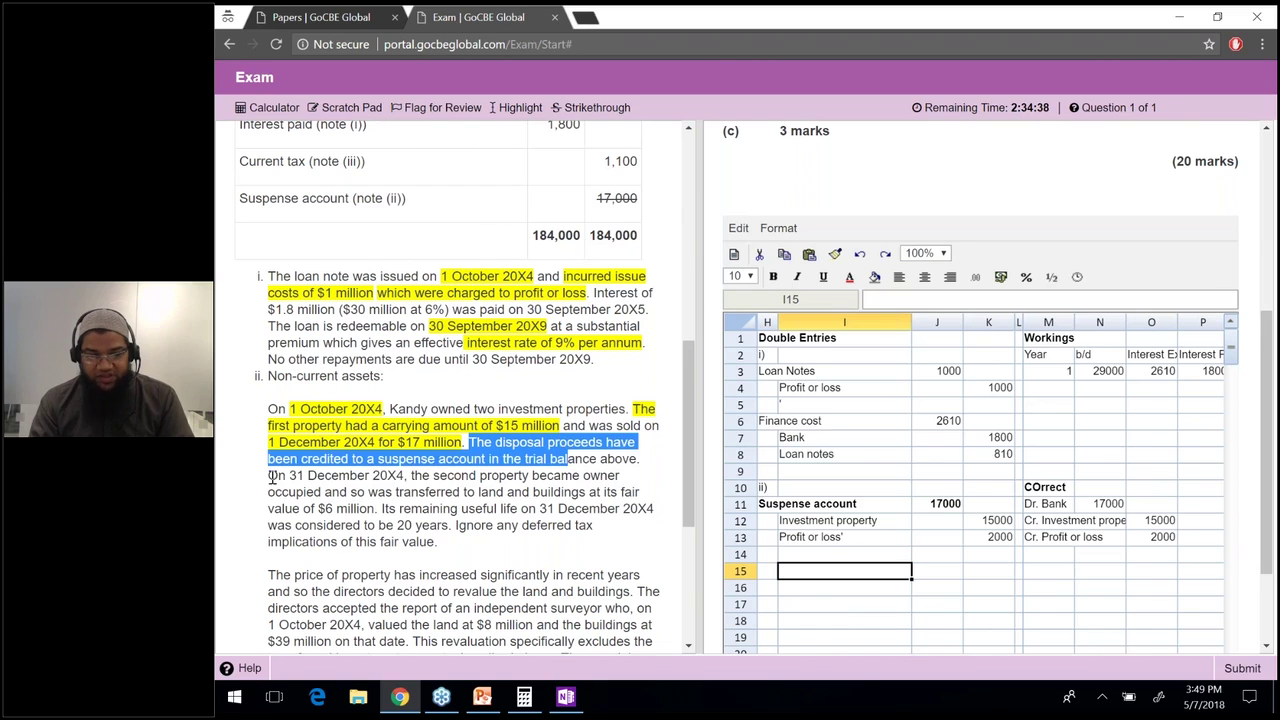
{"action": "left_click", "coordinate": [390, 487]}
{"action": "left_click_drag", "start_coordinate": [268, 476], "coordinate": [408, 476]}
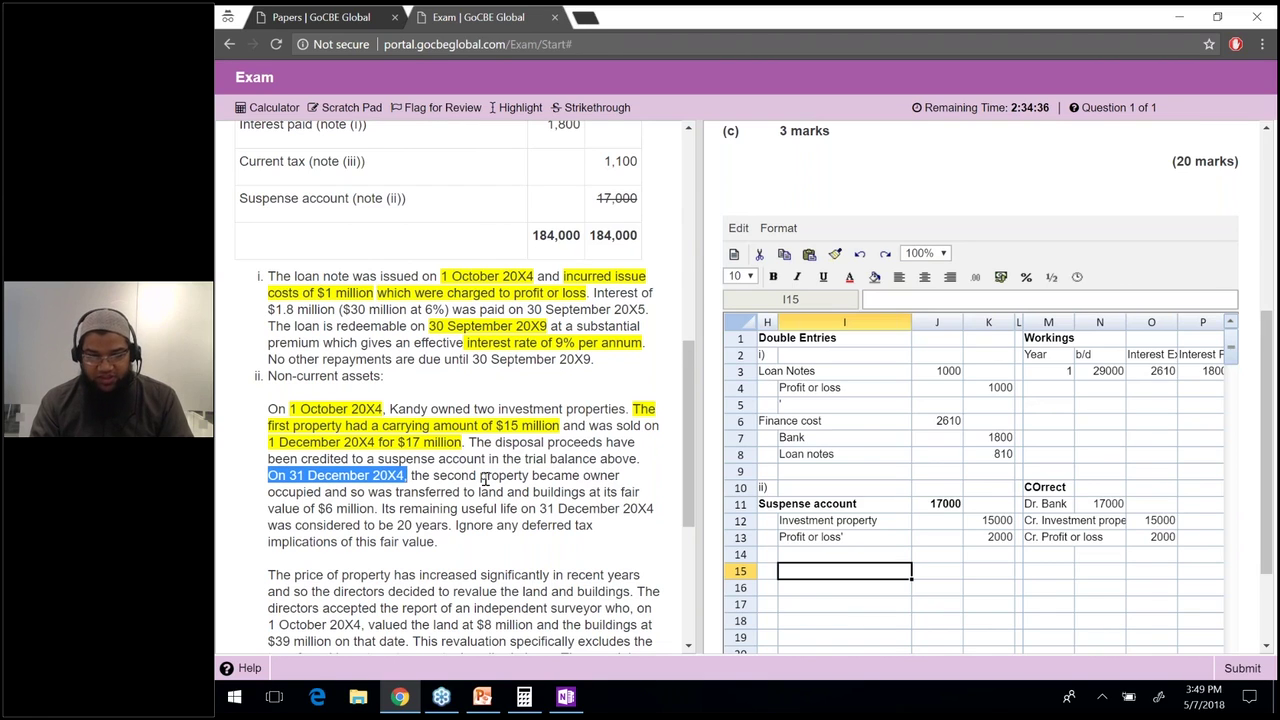
{"action": "left_click_drag", "start_coordinate": [486, 479], "coordinate": [321, 491]}
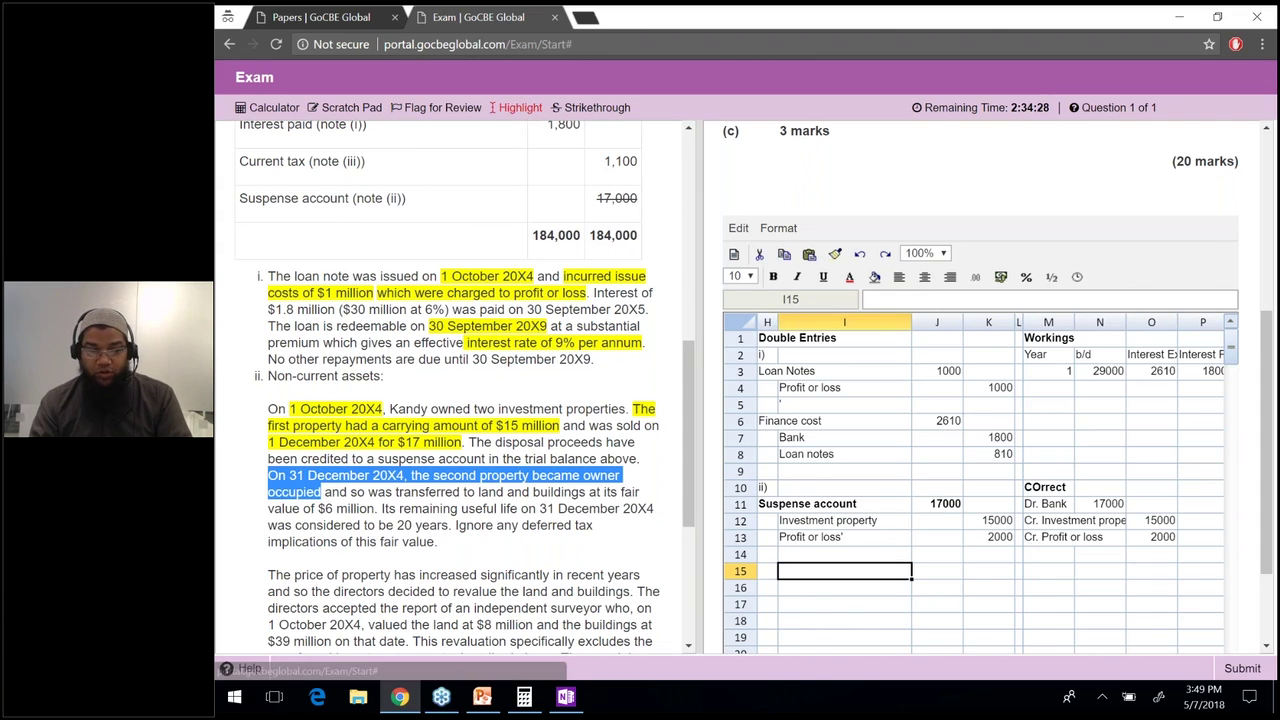
{"action": "left_click", "coordinate": [505, 108]}
{"action": "left_click_drag", "start_coordinate": [350, 492], "coordinate": [586, 492]}
{"action": "left_click_drag", "start_coordinate": [485, 508], "coordinate": [376, 508]}
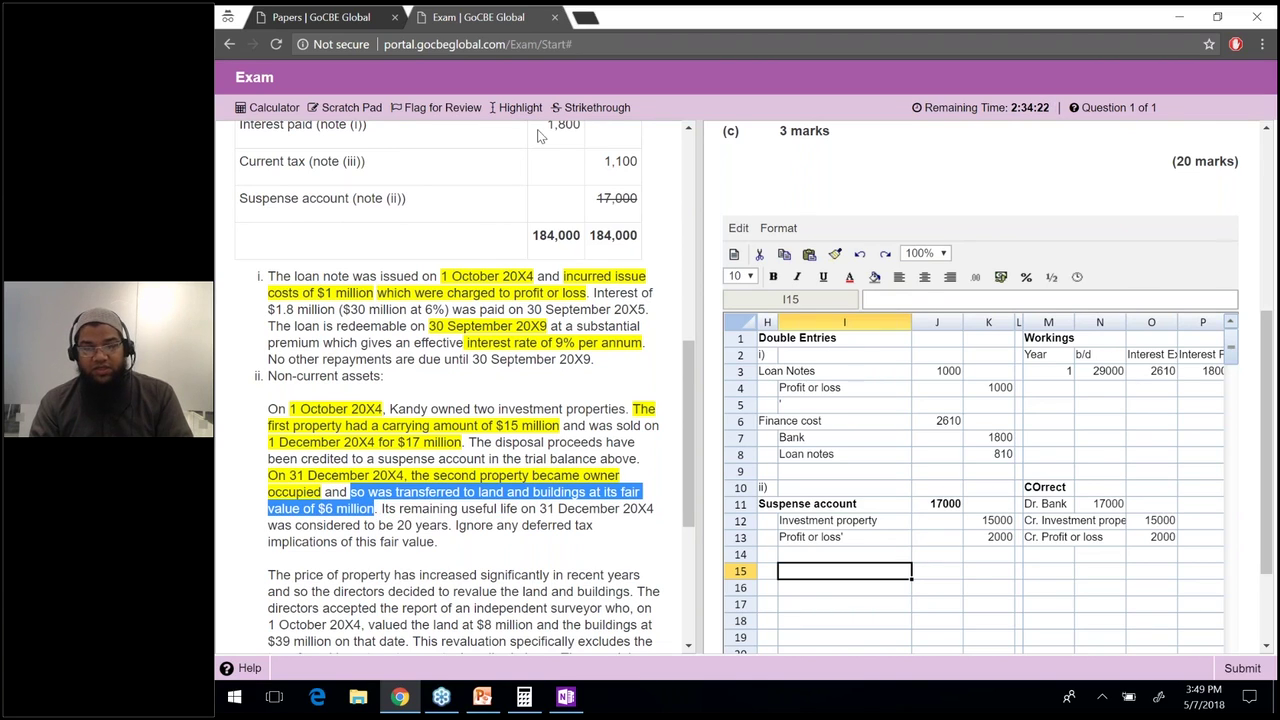
Highlight the $6 million transfer note and record PPE 6000 debit and Cr. IP 6000 credit.
{"action": "left_click", "coordinate": [1050, 571]}
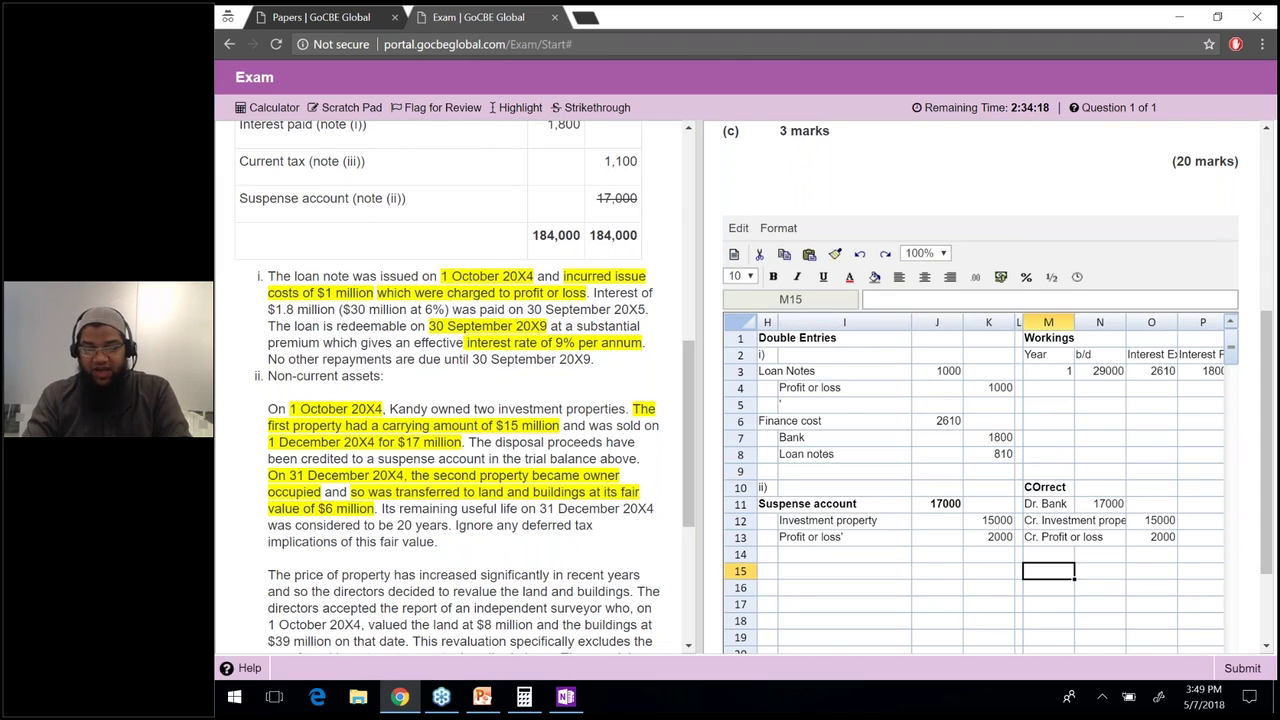
{"action": "type", "text": "PPE"}
{"action": "left_click", "coordinate": [1100, 587]}
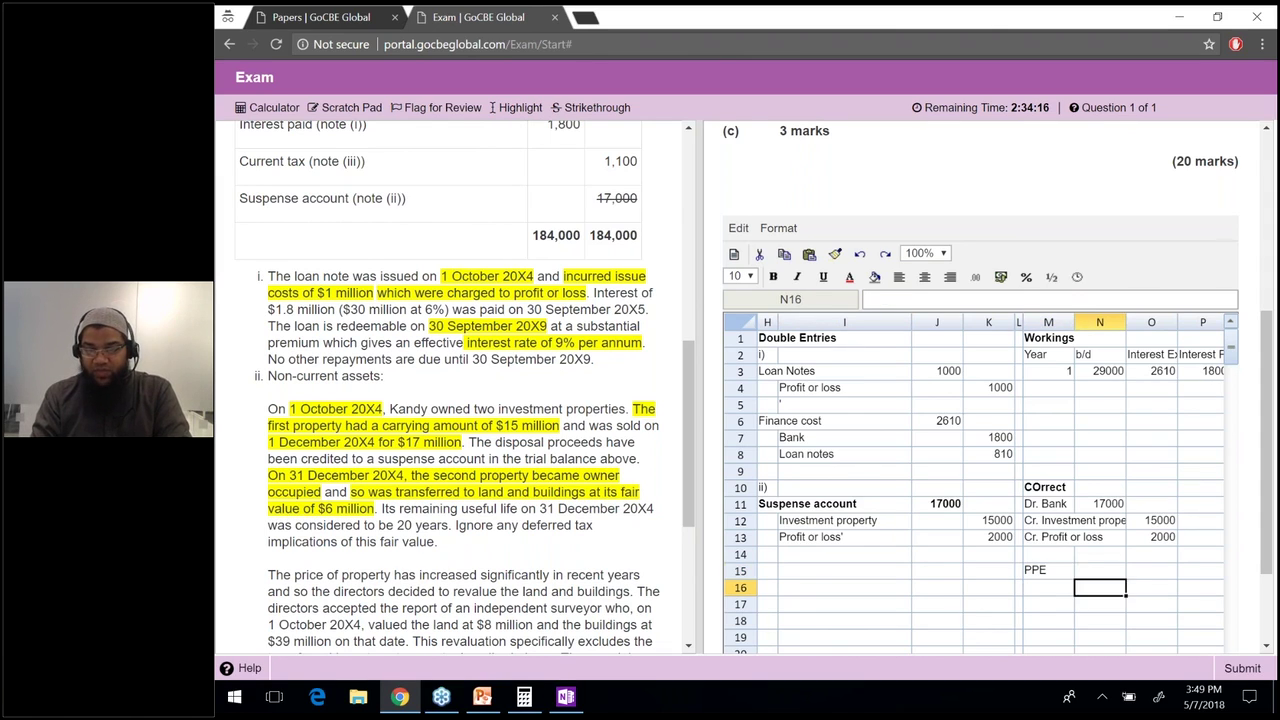
{"action": "left_click", "coordinate": [1048, 587]}
{"action": "type", "text": "Cr. IP"}
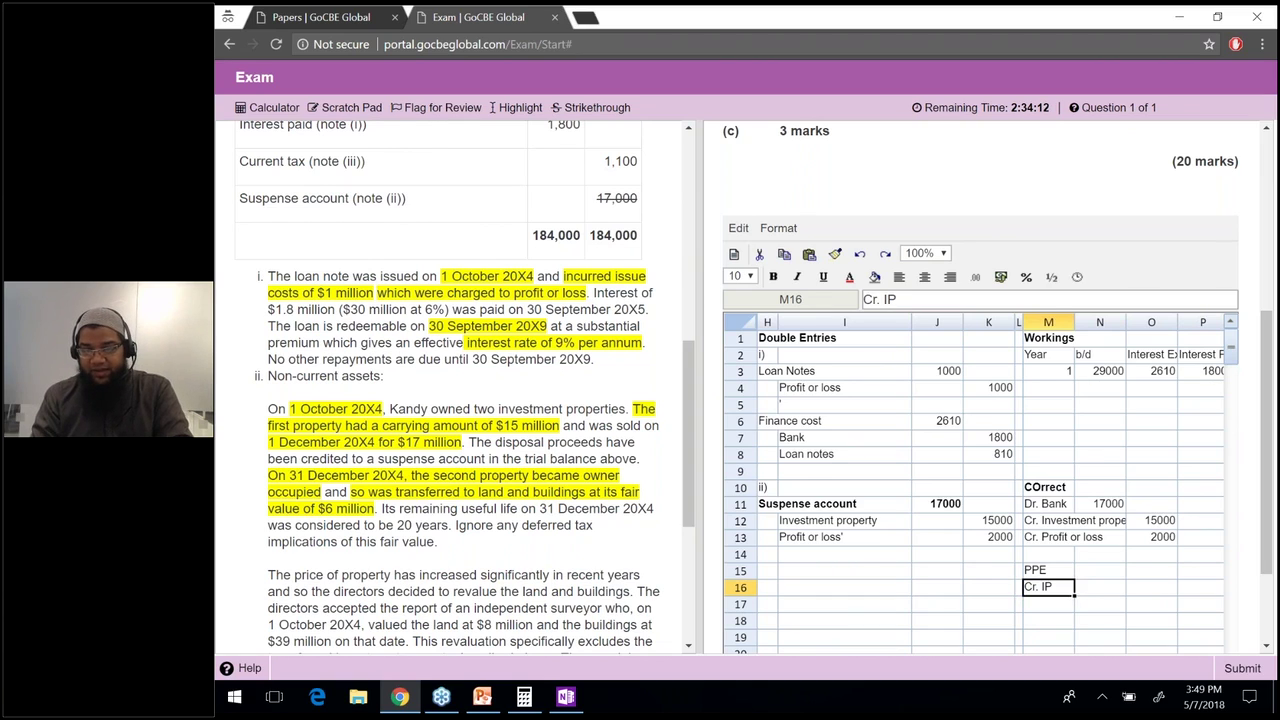
{"action": "key", "text": "Tab"}
{"action": "left_click", "coordinate": [1100, 570]}
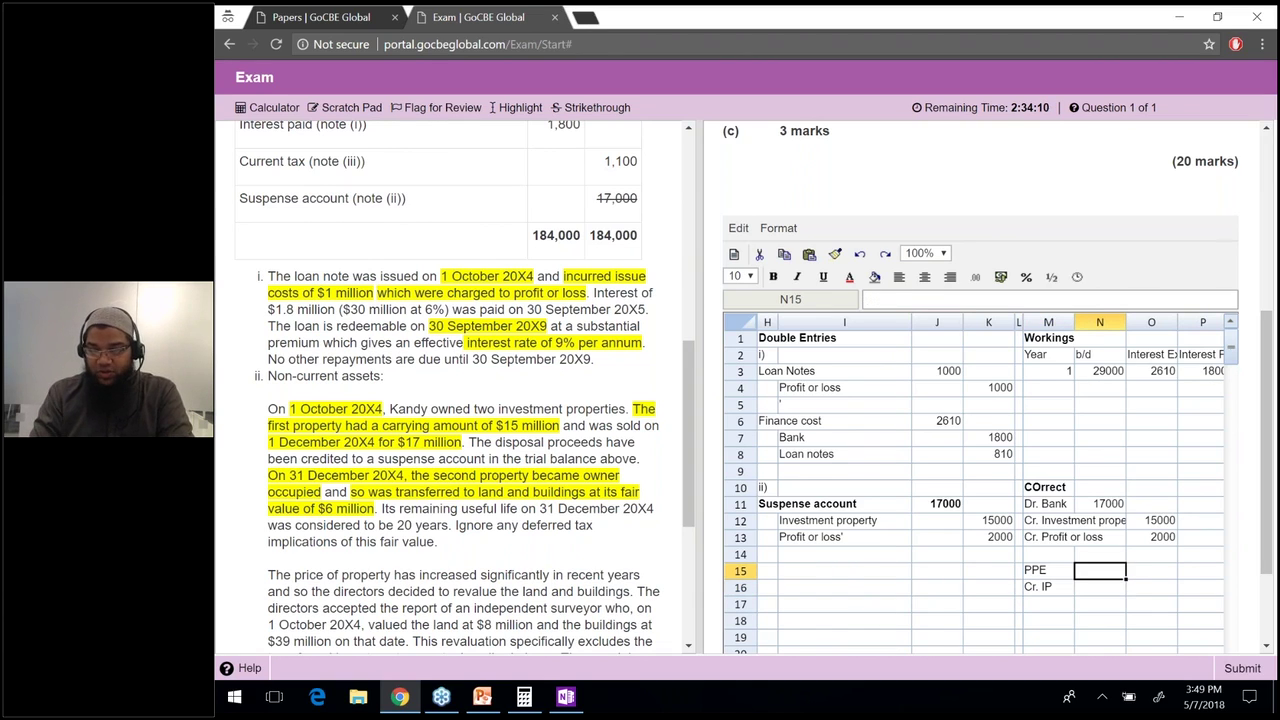
{"action": "type", "text": "6000"}
{"action": "key", "text": "Return"}
{"action": "key", "text": "Tab"}
{"action": "type", "text": "6000"}
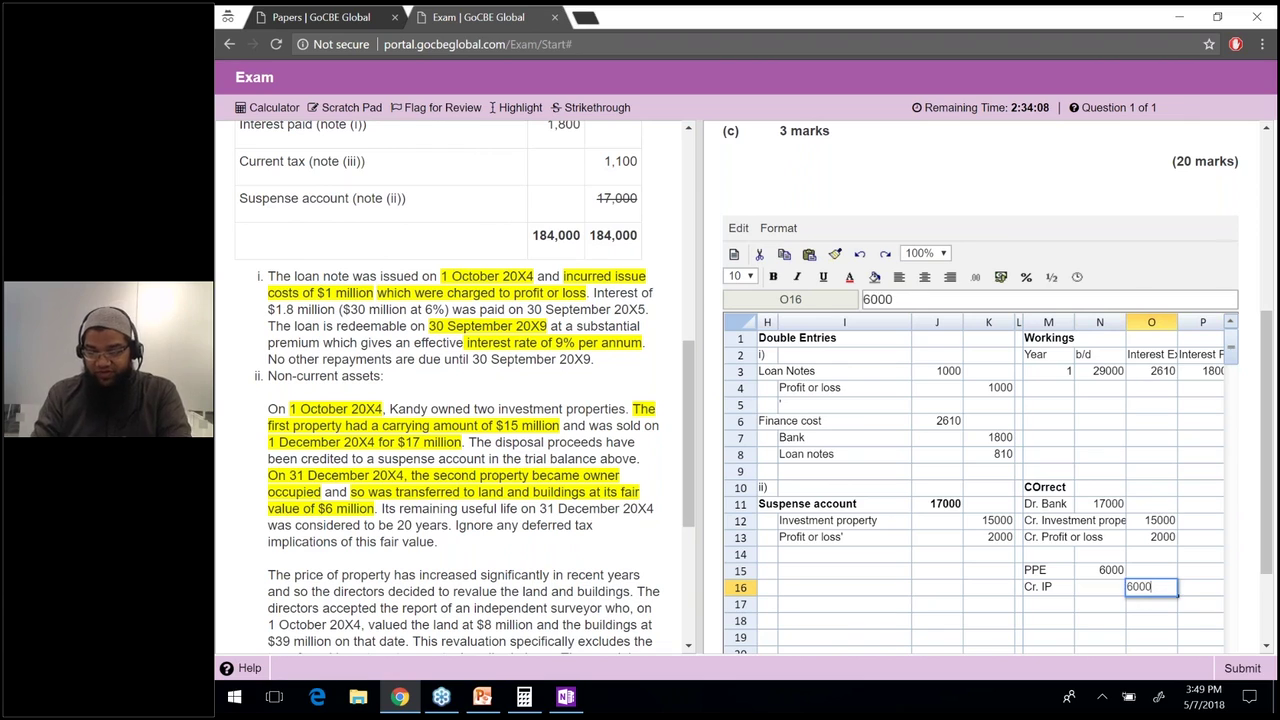
{"action": "key", "text": "Return"}
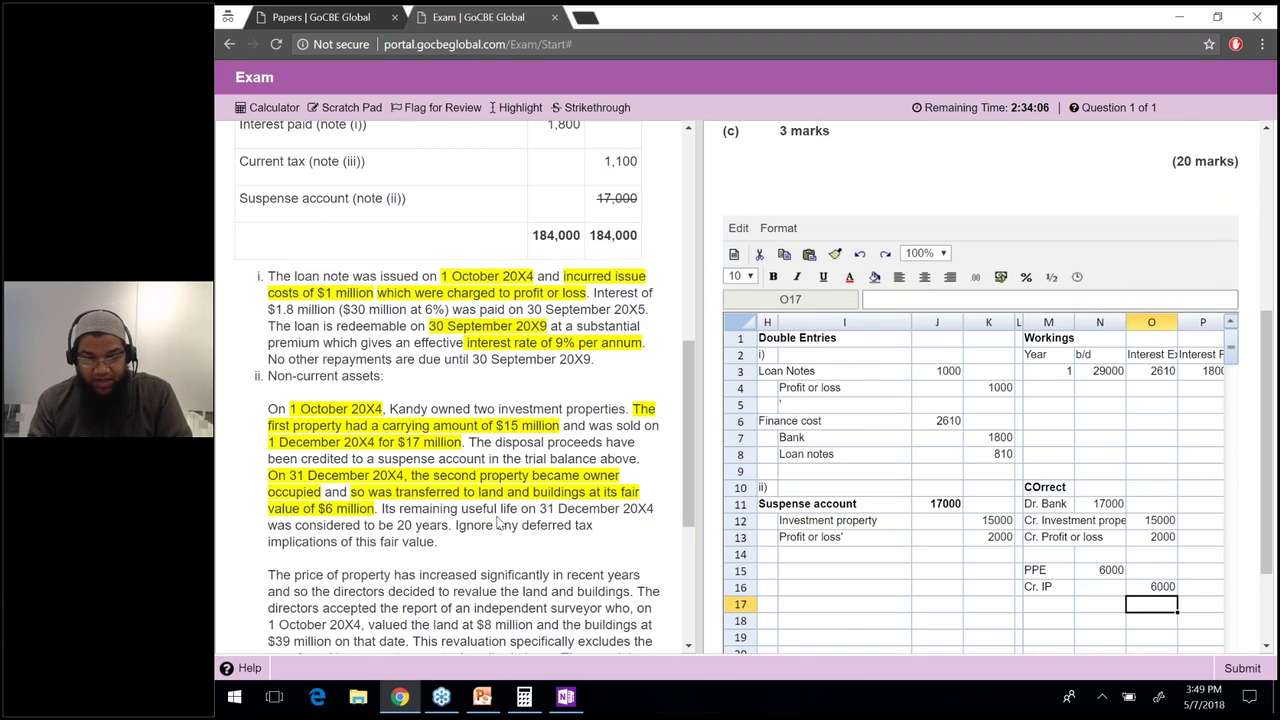
Highlight the 20 years useful life in the question text.
{"action": "left_click_drag", "start_coordinate": [388, 508], "coordinate": [395, 527]}
{"action": "left_click", "coordinate": [446, 529]}
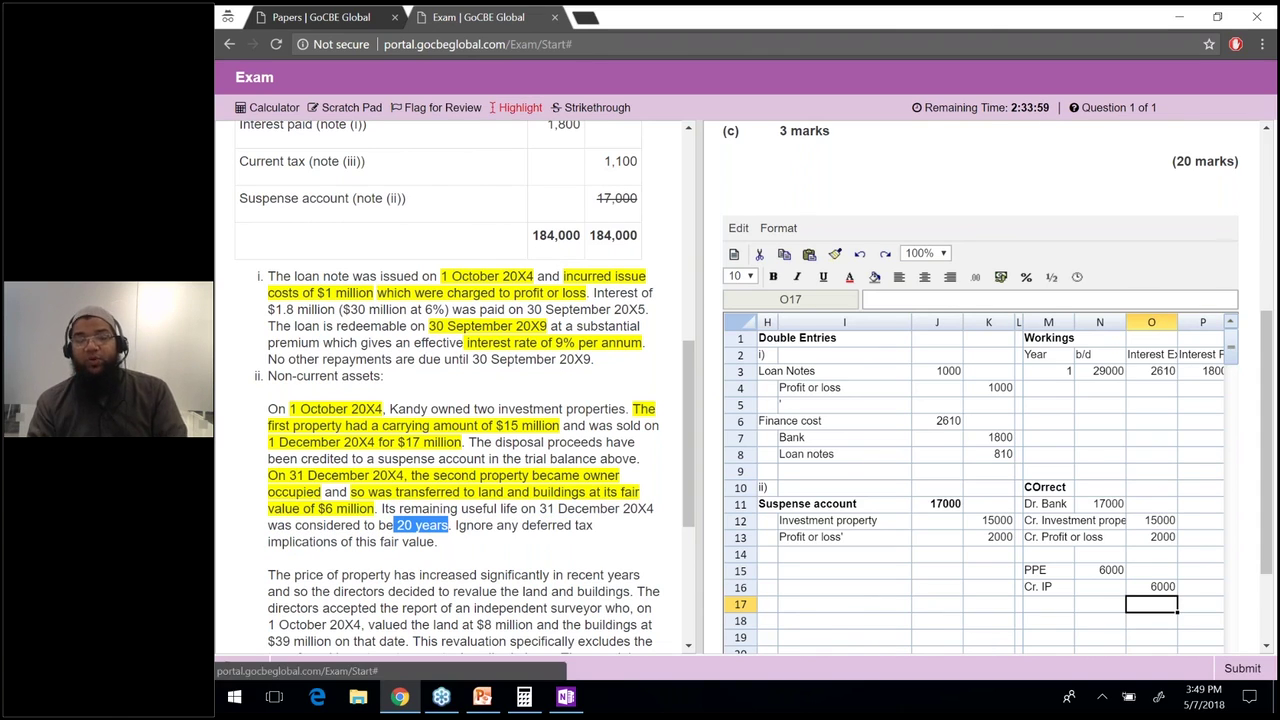
{"action": "left_click", "coordinate": [513, 107]}
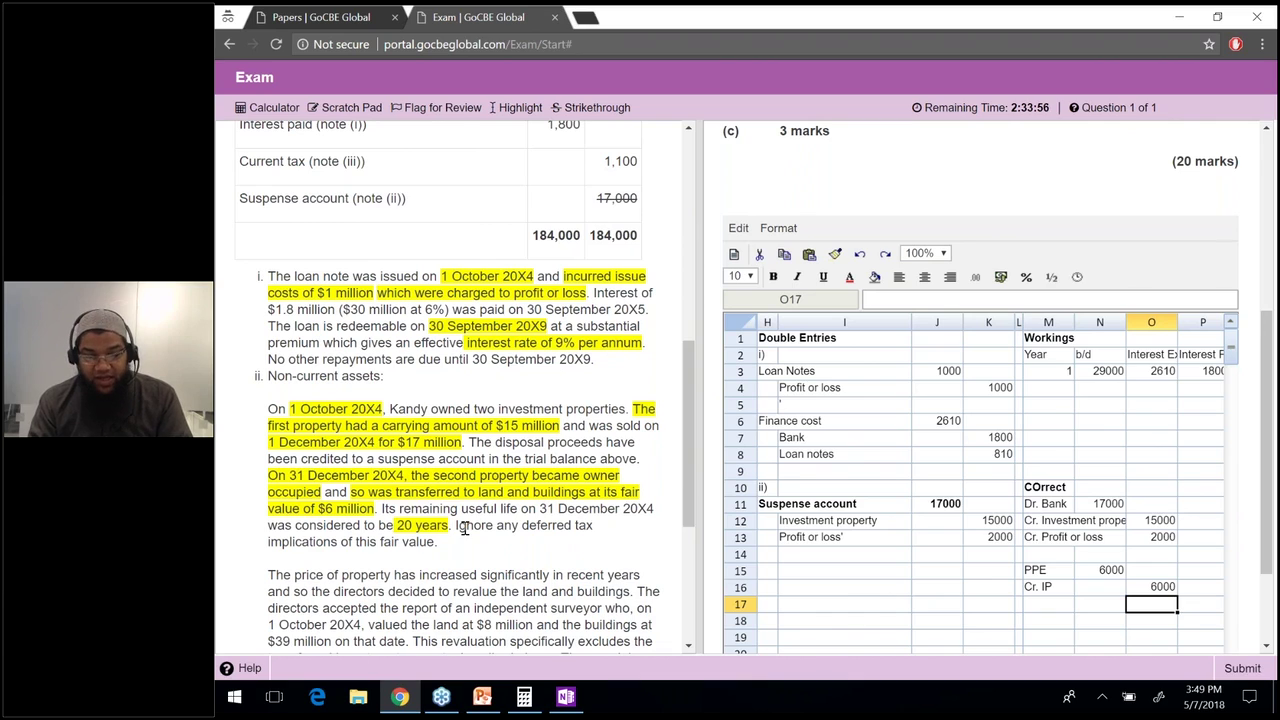
{"action": "left_click_drag", "start_coordinate": [465, 528], "coordinate": [441, 555]}
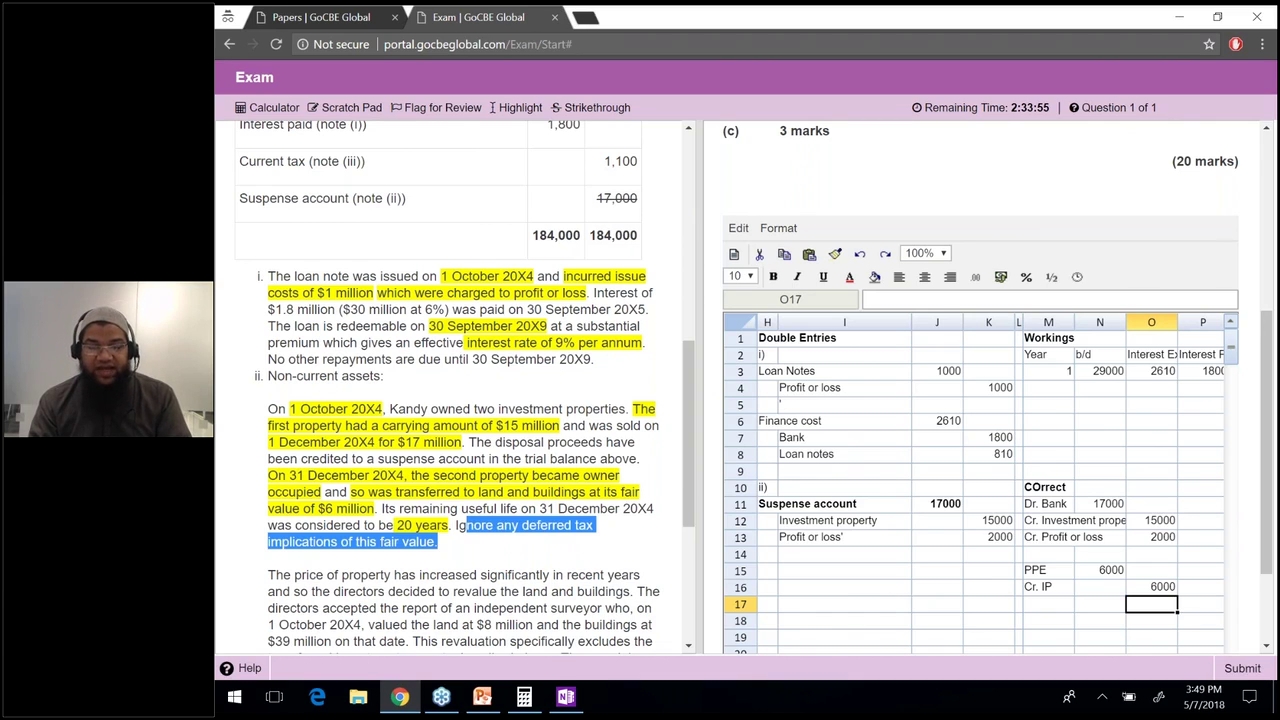
{"action": "left_click", "coordinate": [441, 555]}
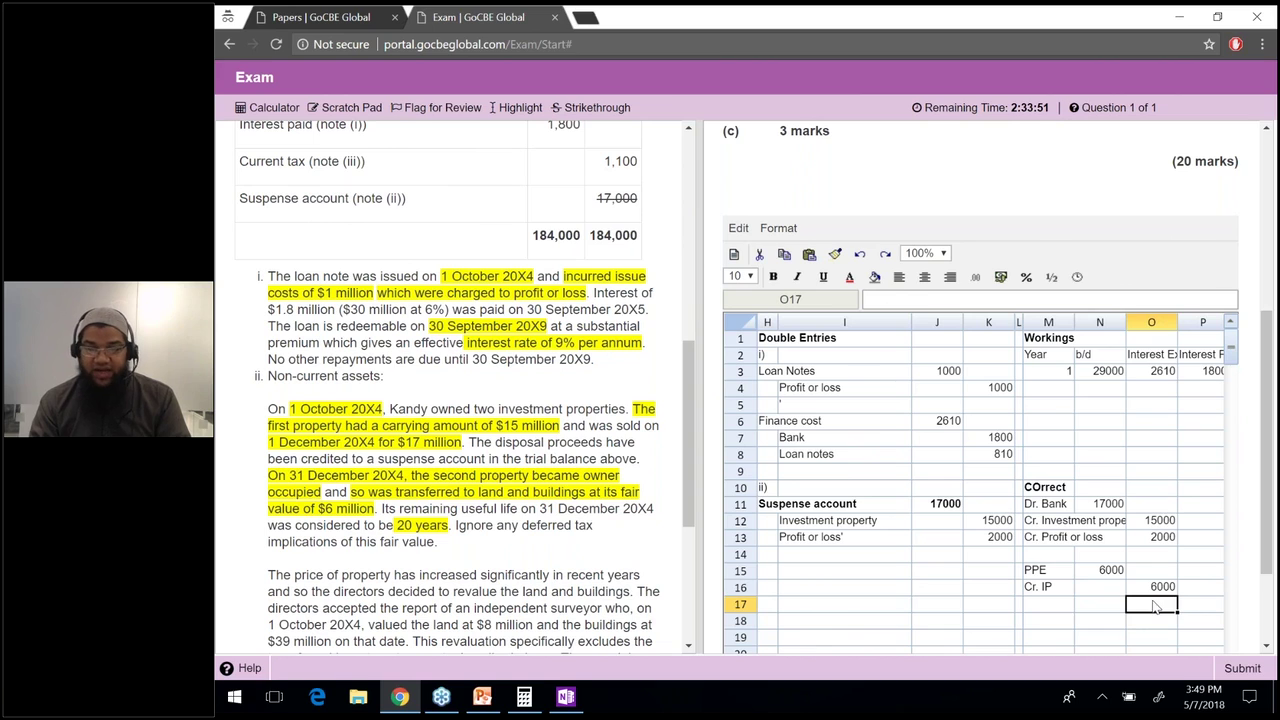
Scroll back up the question and start a Cost label in M18.
{"action": "left_click_drag", "start_coordinate": [1153, 605], "coordinate": [1035, 570]}
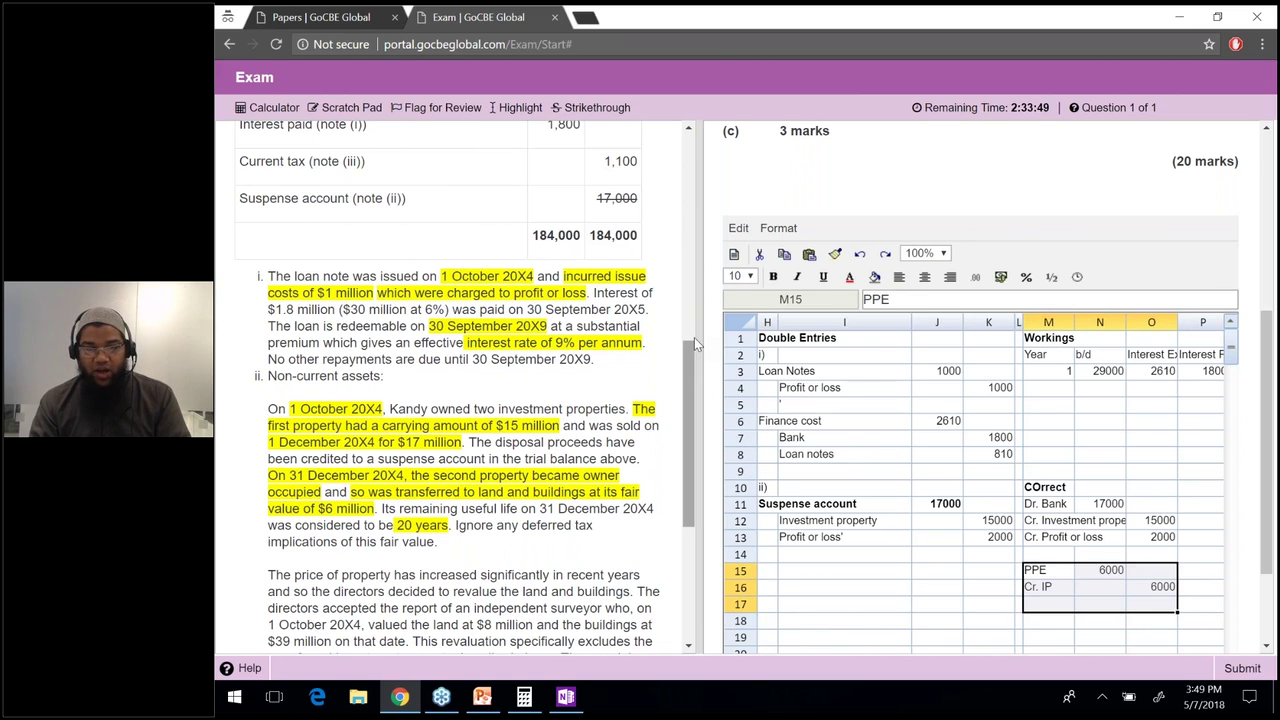
{"action": "scroll", "coordinate": [694, 337], "scroll_direction": "up", "scroll_amount": 3}
{"action": "scroll", "coordinate": [694, 300], "scroll_direction": "up", "scroll_amount": 4}
{"action": "left_click_drag", "start_coordinate": [588, 300], "coordinate": [240, 292]}
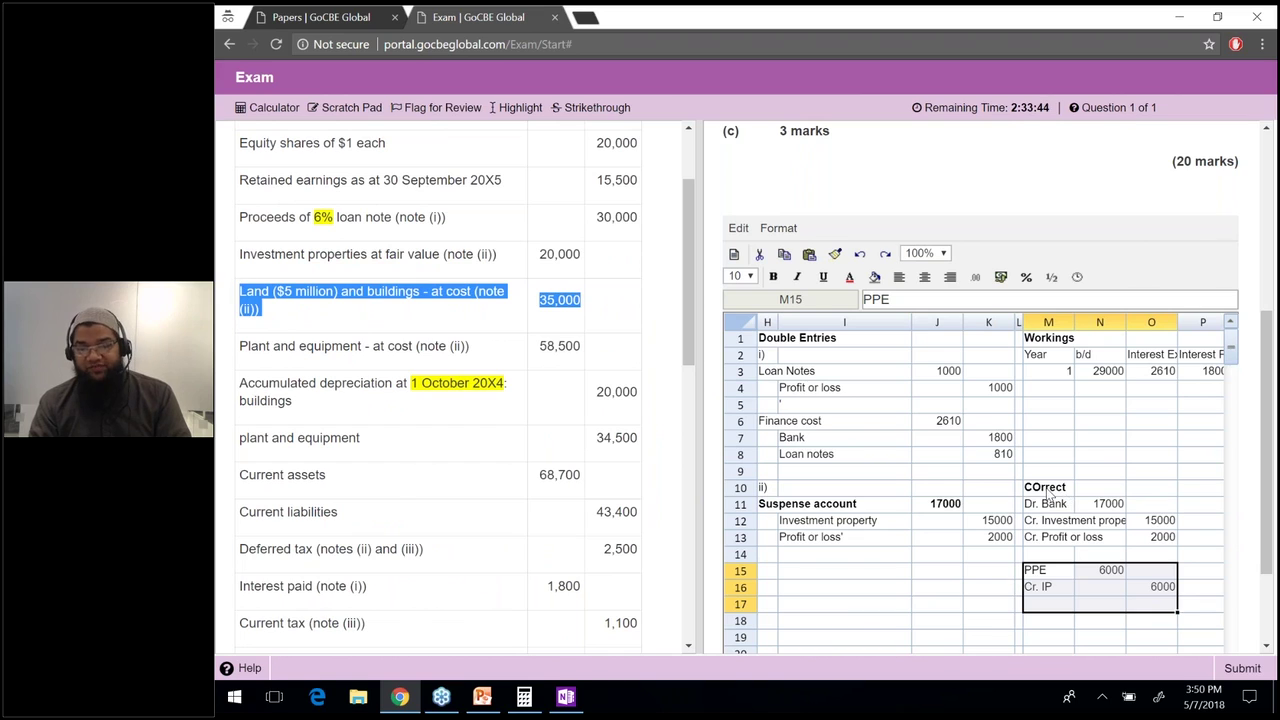
{"action": "left_click", "coordinate": [1037, 622]}
Replace the Cost label with Land and enter the land value of 5000.
{"action": "type", "text": "Cost"}
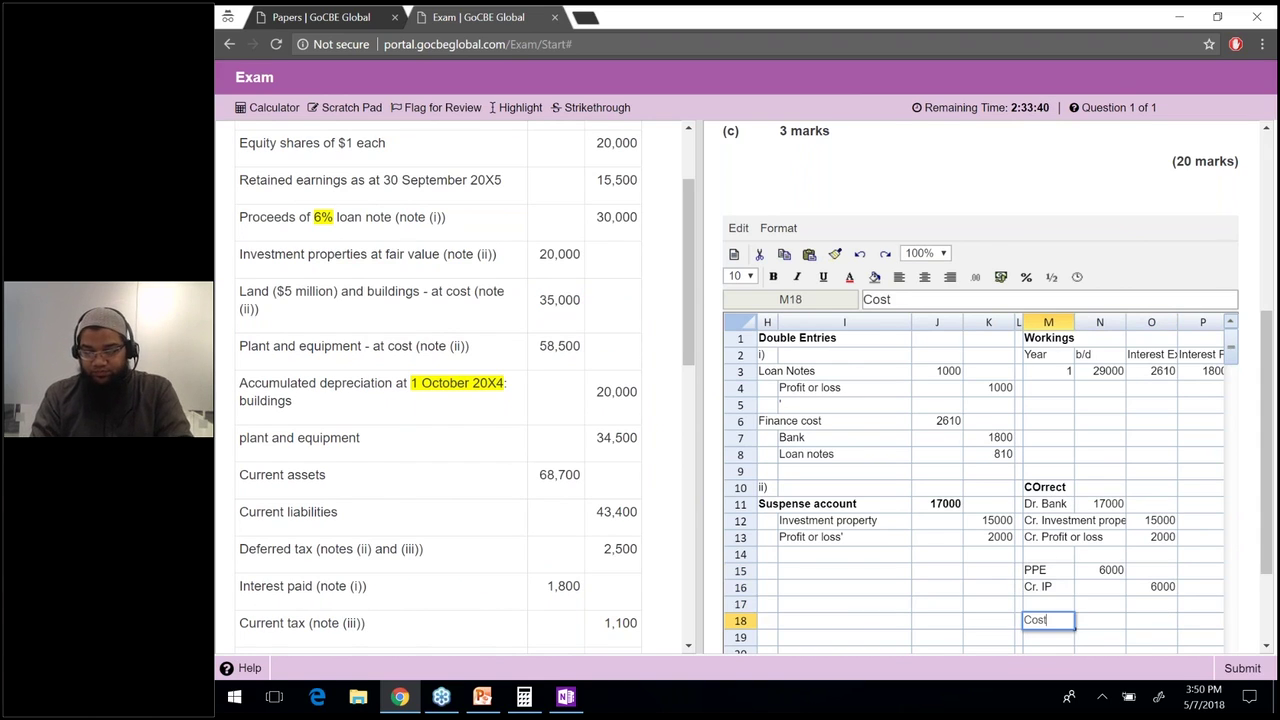
{"action": "key", "text": "Tab"}
{"action": "type", "text": "3500"}
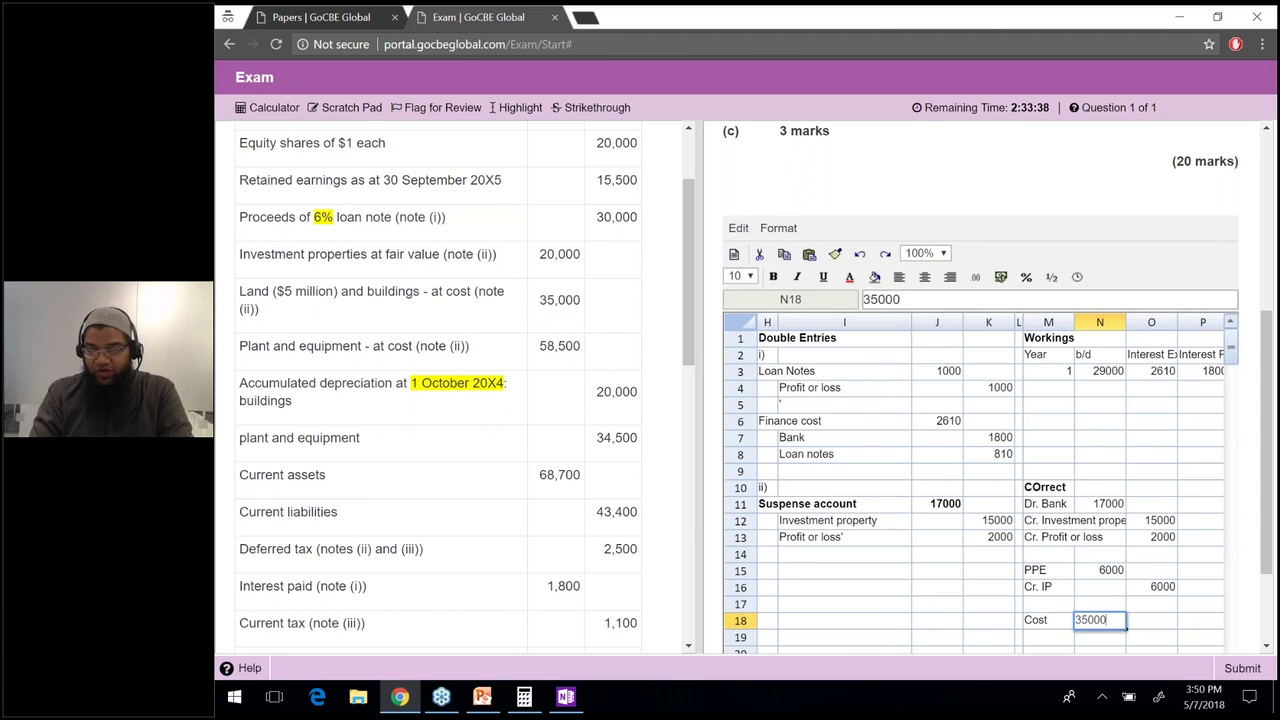
{"action": "key", "text": "BackSpace"}
{"action": "key", "text": "BackSpace"}
{"action": "key", "text": "BackSpace"}
{"action": "key", "text": "BackSpace"}
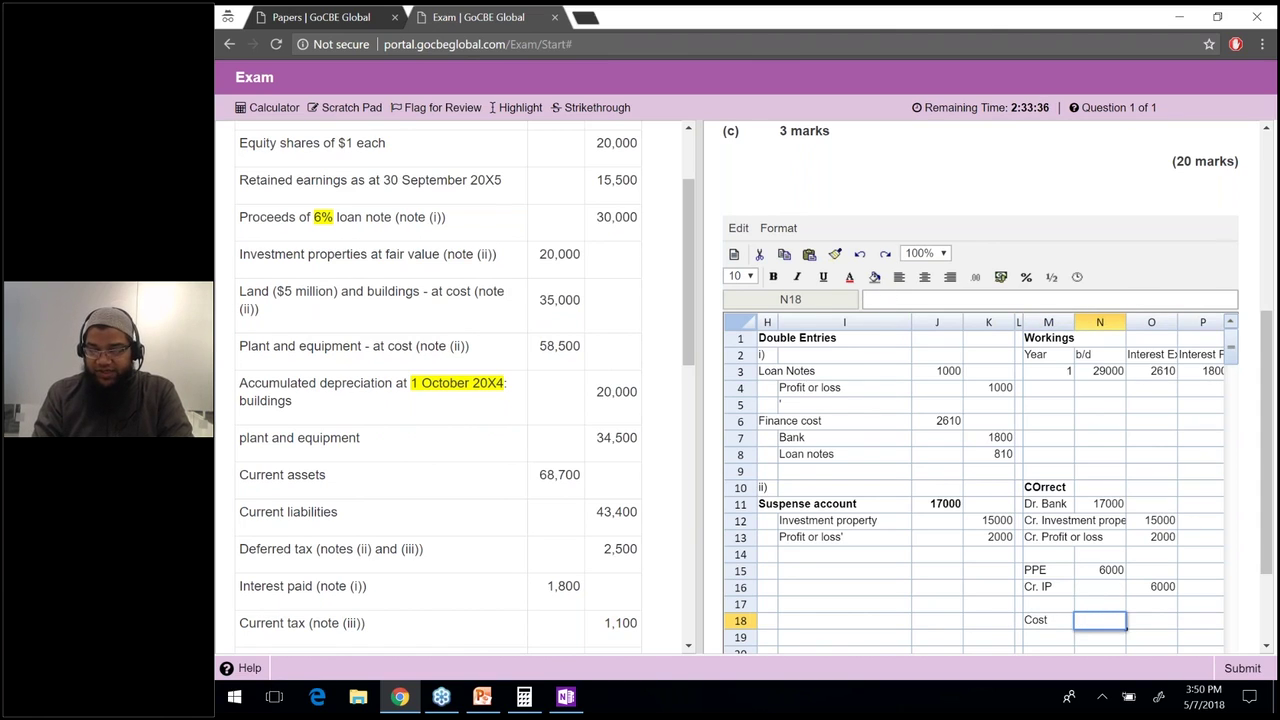
{"action": "left_click", "coordinate": [1048, 620]}
{"action": "type", "text": "Land"}
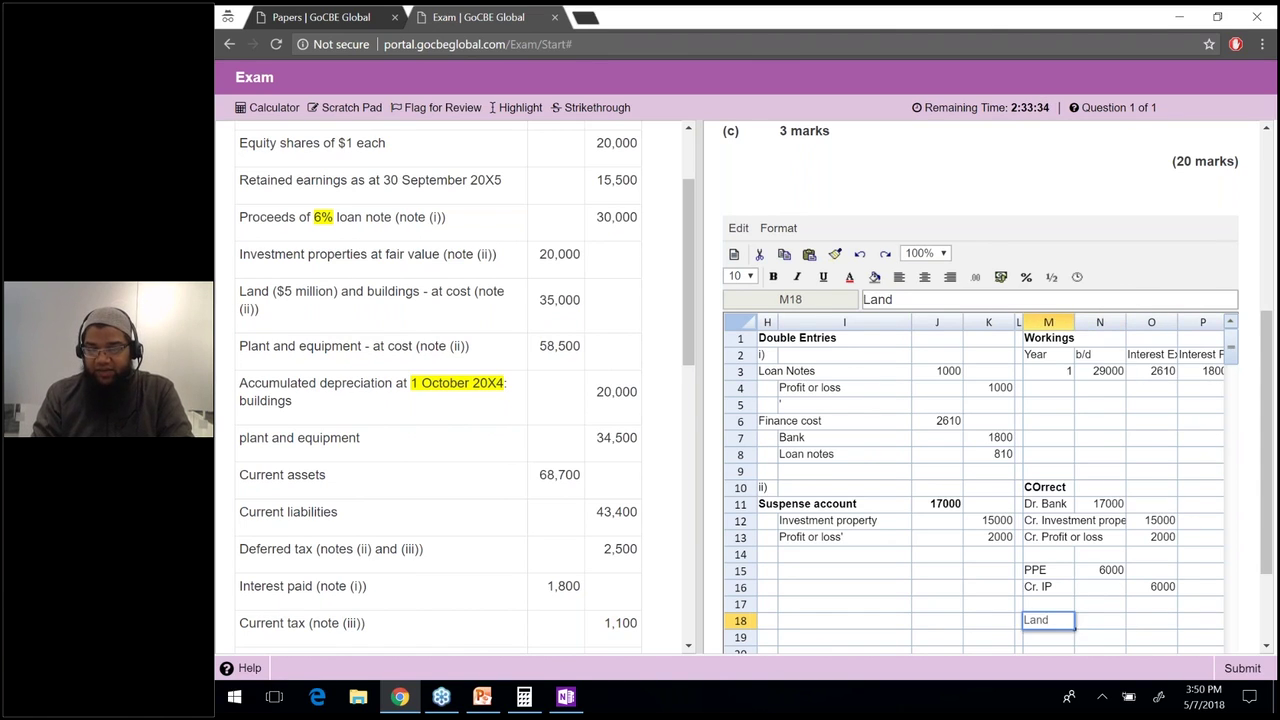
{"action": "left_click", "coordinate": [1100, 603]}
{"action": "type", "text": "5000"}
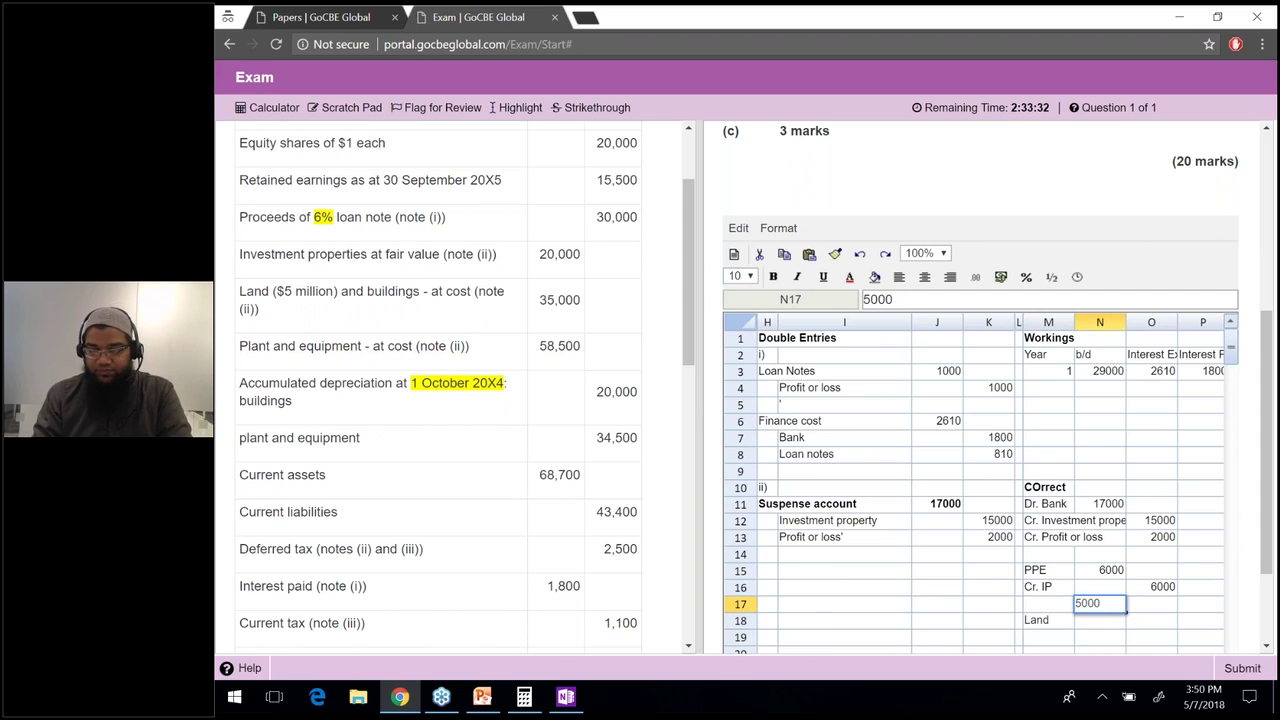
{"action": "key", "text": "Return"}
Add a Building row worth 30000 and move the 5000 down into the Land row.
{"action": "left_click", "coordinate": [1048, 637]}
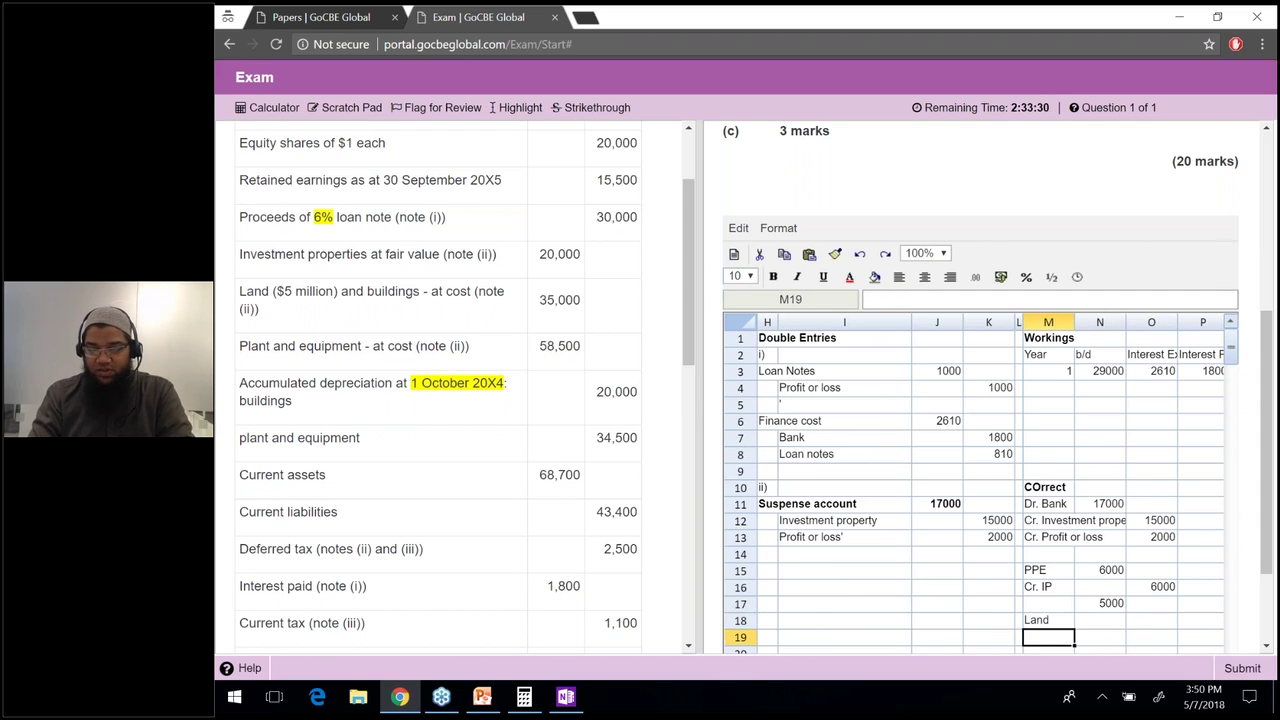
{"action": "type", "text": "Building"}
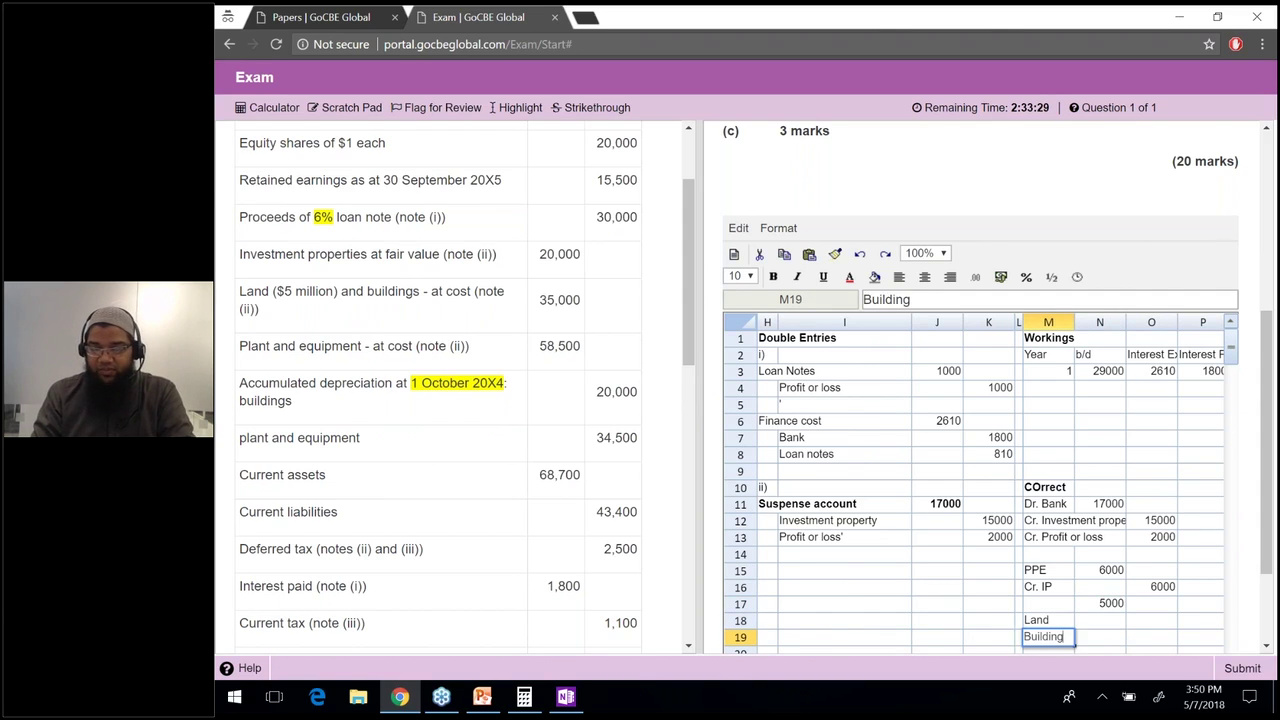
{"action": "key", "text": "Return"}
{"action": "left_click", "coordinate": [1100, 637]}
{"action": "type", "text": "30000"}
{"action": "key", "text": "Return"}
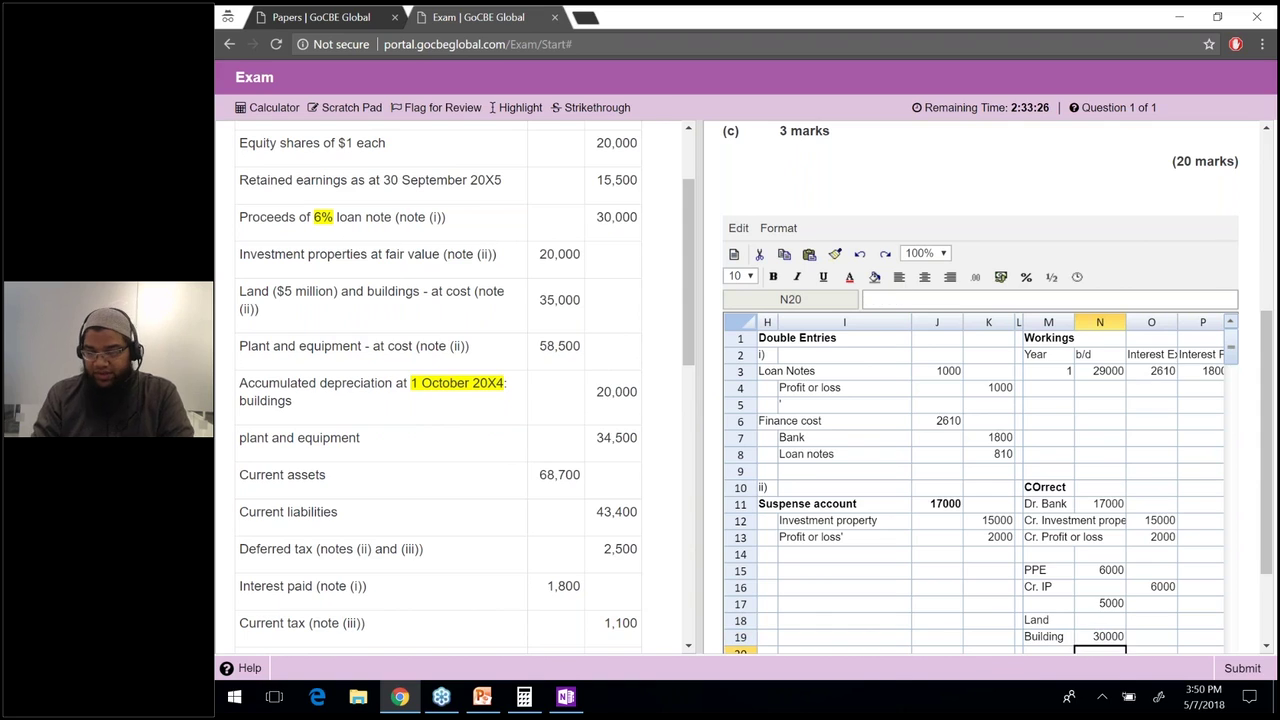
{"action": "left_click", "coordinate": [1100, 603]}
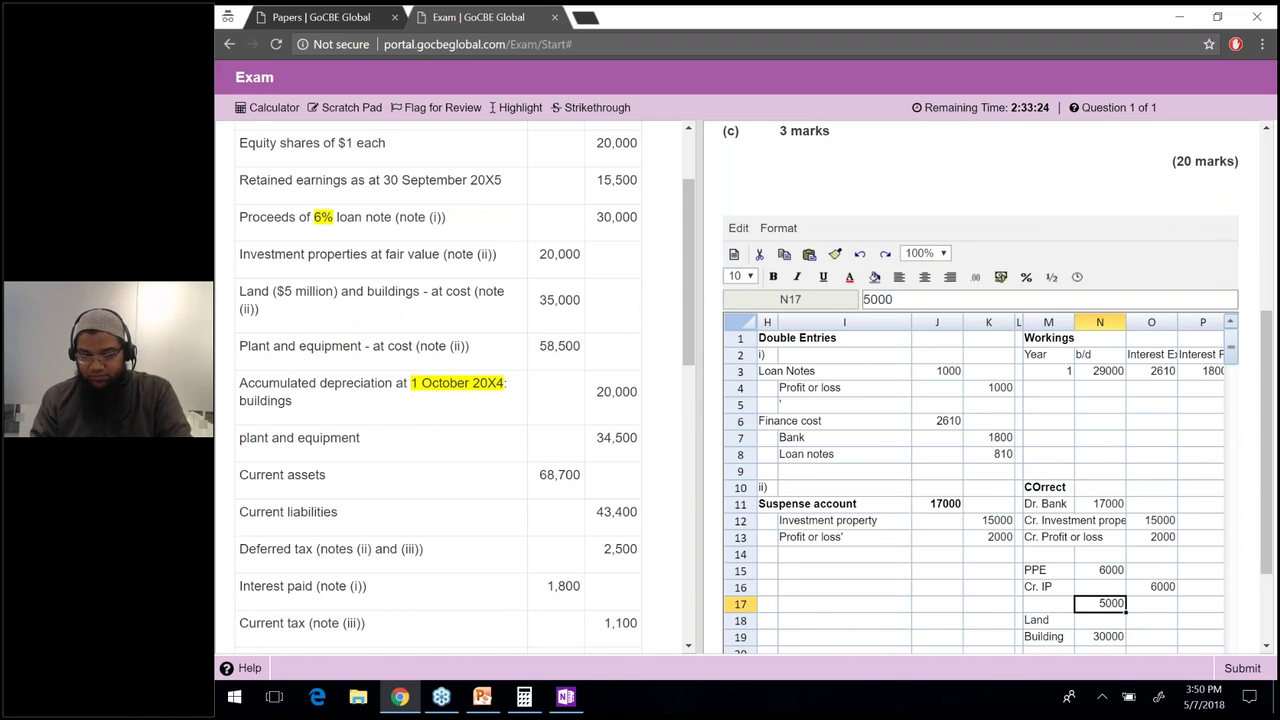
{"action": "left_click_drag", "start_coordinate": [1100, 603], "coordinate": [1100, 620]}
Total the Land and Building values with =SUM over N18:N19, giving 35000.
{"action": "left_click", "coordinate": [1100, 650]}
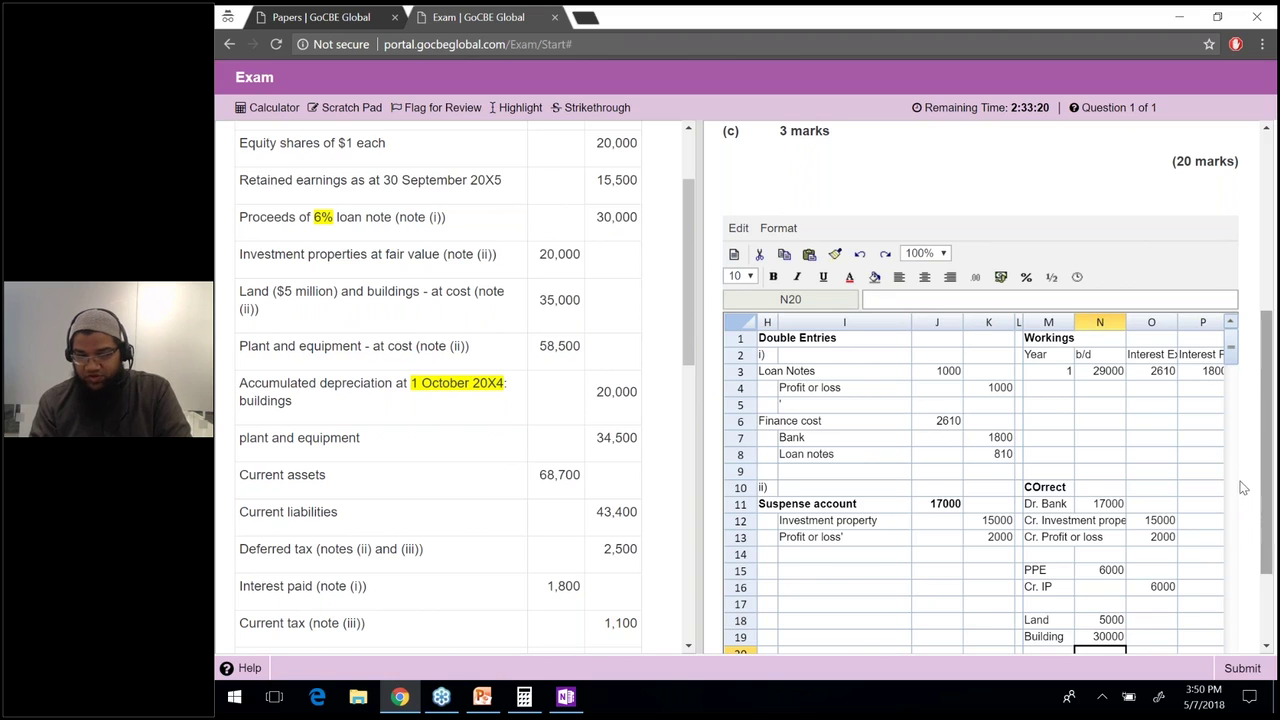
{"action": "scroll", "coordinate": [1243, 487], "scroll_direction": "up", "scroll_amount": 1}
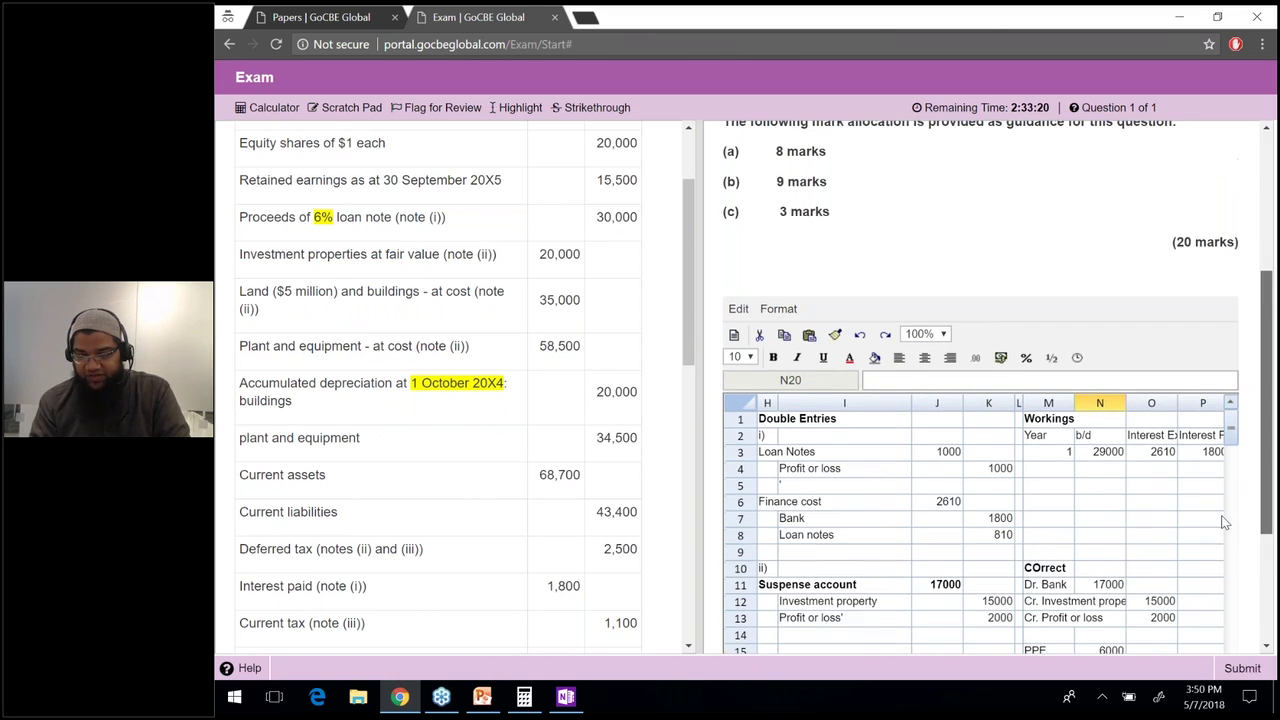
{"action": "scroll", "coordinate": [1224, 521], "scroll_direction": "down", "scroll_amount": 1}
{"action": "left_click_drag", "start_coordinate": [1266, 521], "coordinate": [1266, 572]}
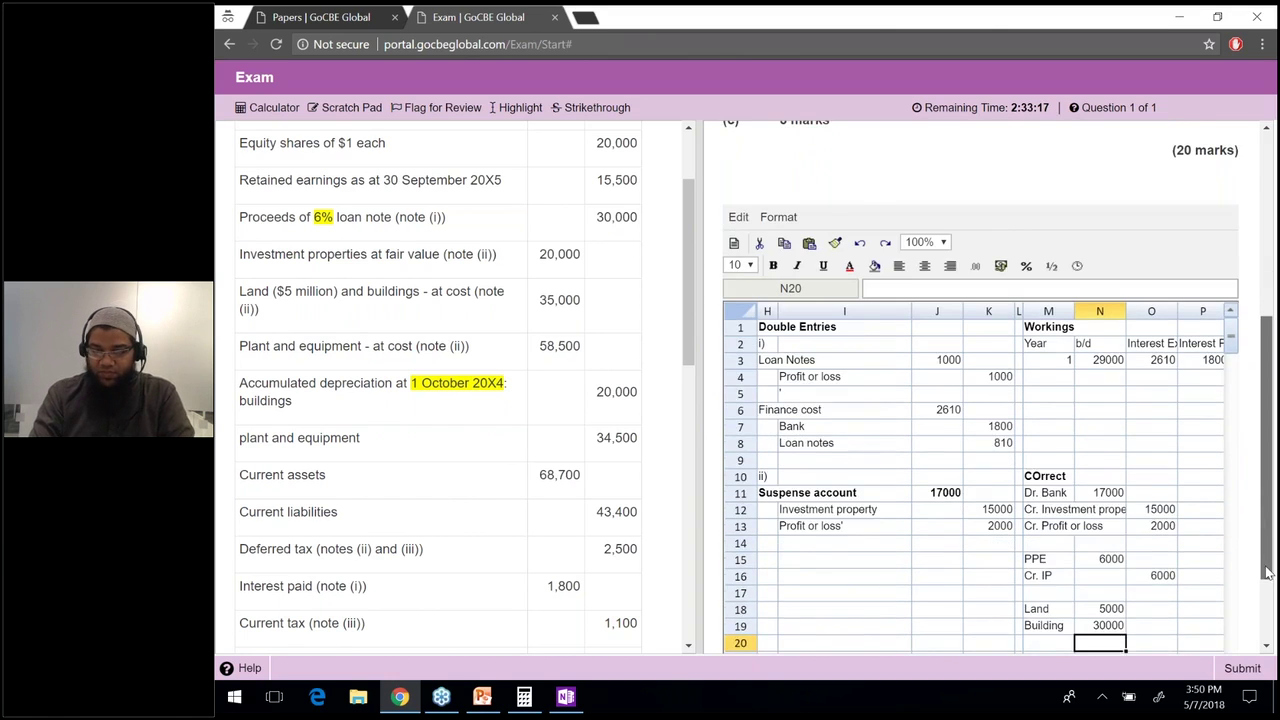
{"action": "scroll", "coordinate": [1211, 566], "scroll_direction": "down", "scroll_amount": 1}
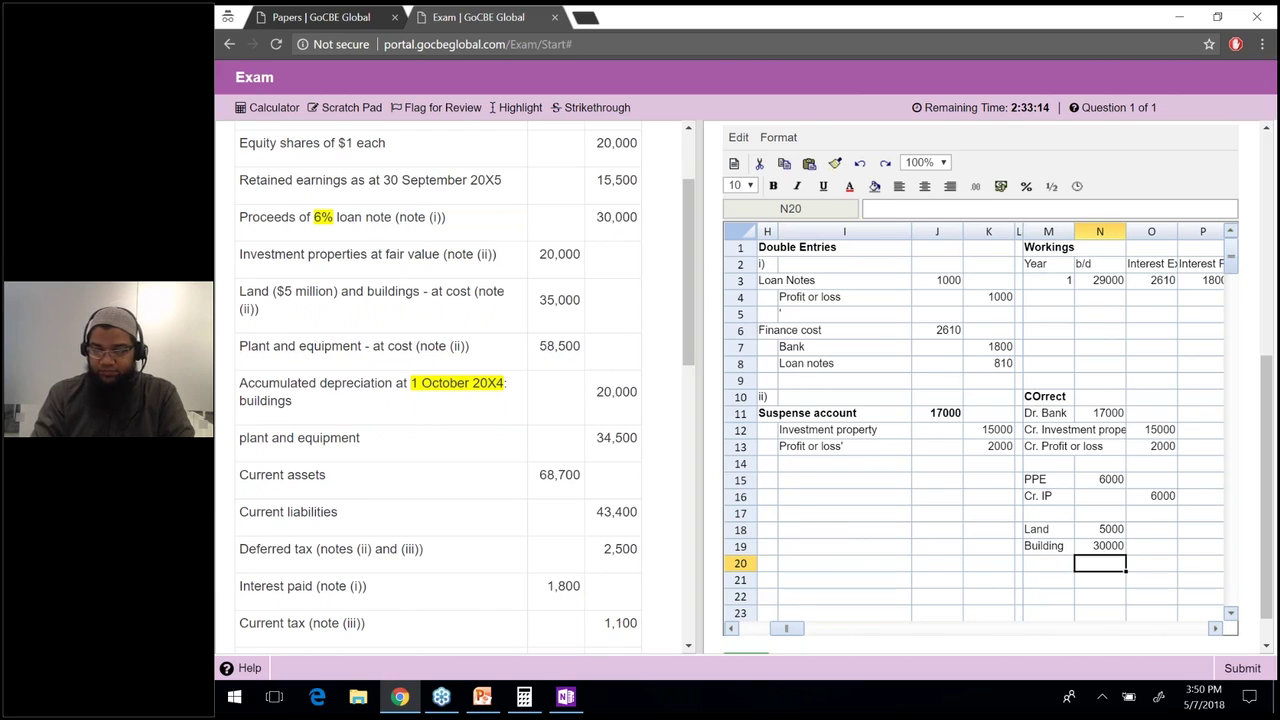
{"action": "type", "text": "=sum("}
{"action": "key", "text": "Up"}
{"action": "key", "text": "Up"}
{"action": "key", "text": "shift+Down"}
{"action": "type", "text": ")"}
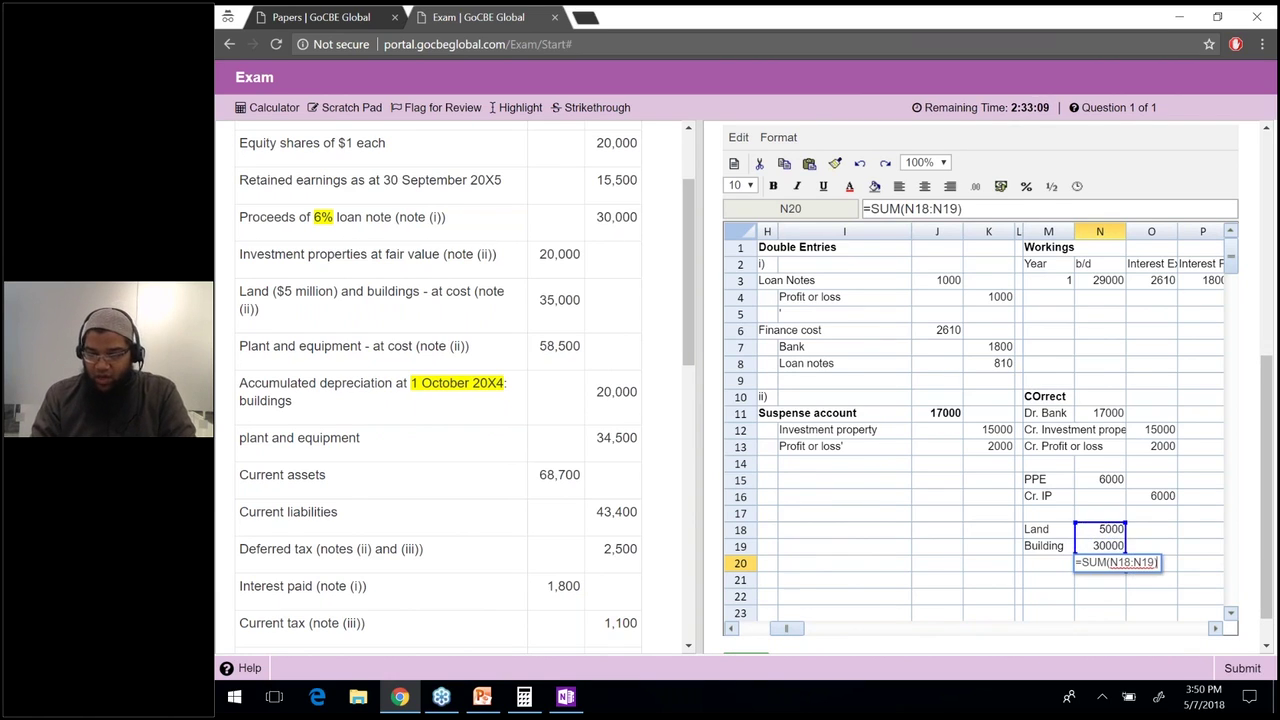
{"action": "key", "text": "Return"}
Type the label 'Depreciation on building' in column M below the total.
{"action": "key", "text": "Down"}
{"action": "key", "text": "Left"}
{"action": "type", "text": "Depreciation on building"}
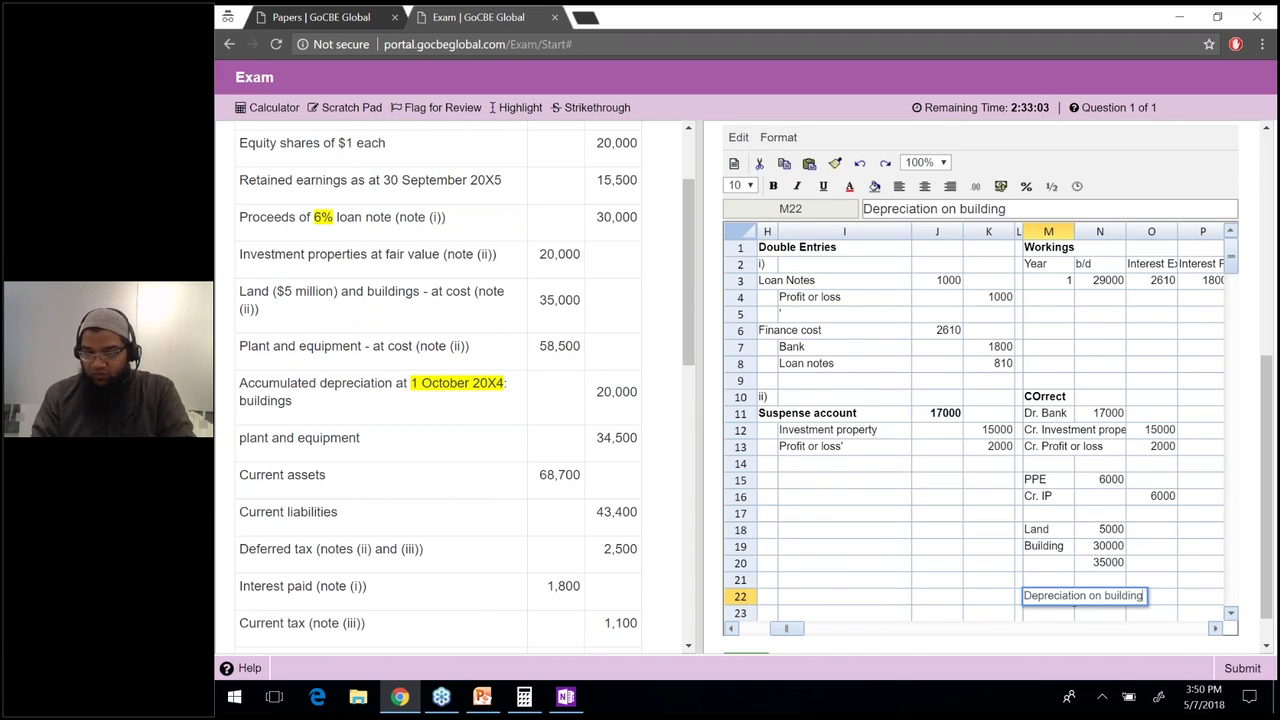
Calculate building depreciation as =6000/20*9/12, giving 225.
{"action": "left_click", "coordinate": [1151, 596]}
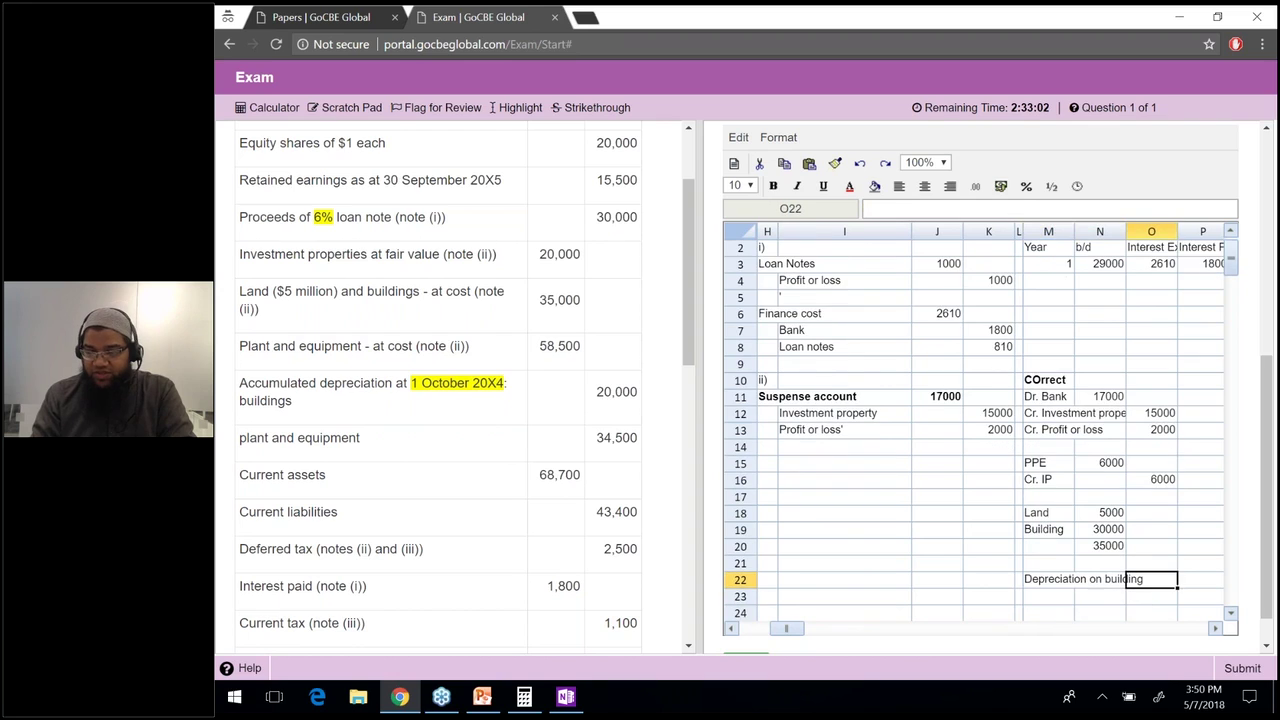
{"action": "left_click", "coordinate": [1203, 579]}
{"action": "type", "text": "=60"}
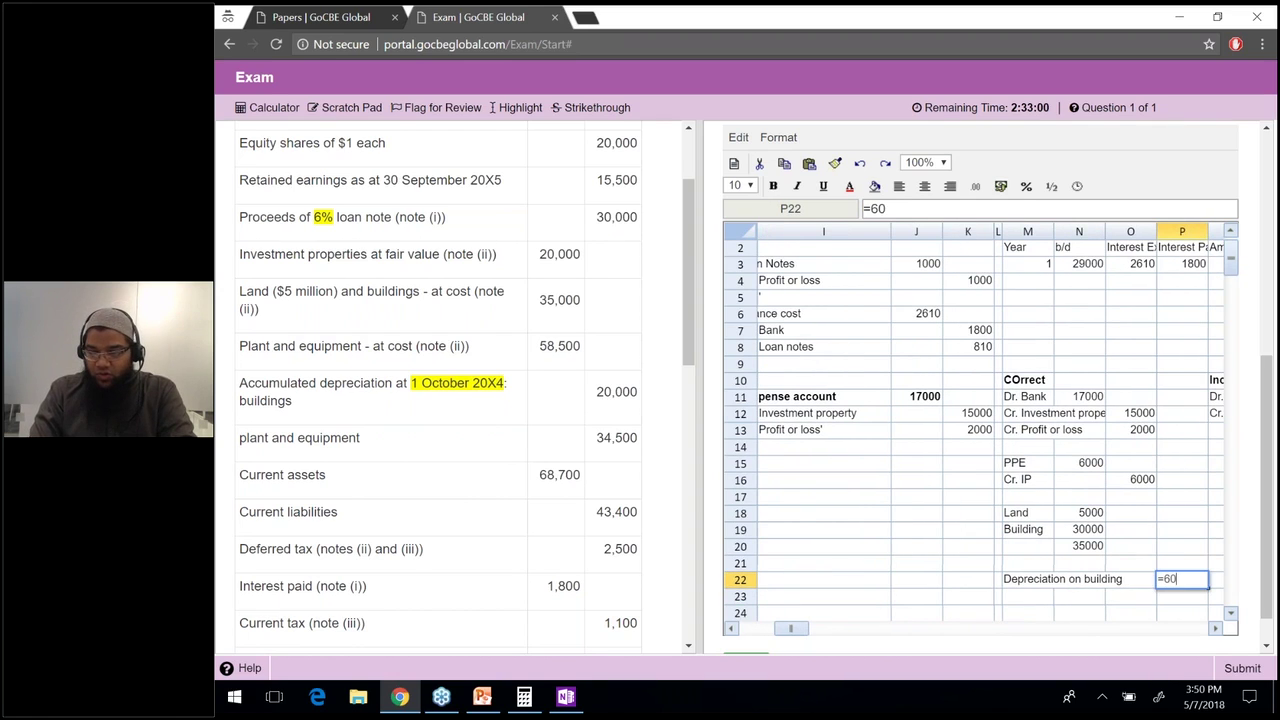
{"action": "type", "text": "00/20"}
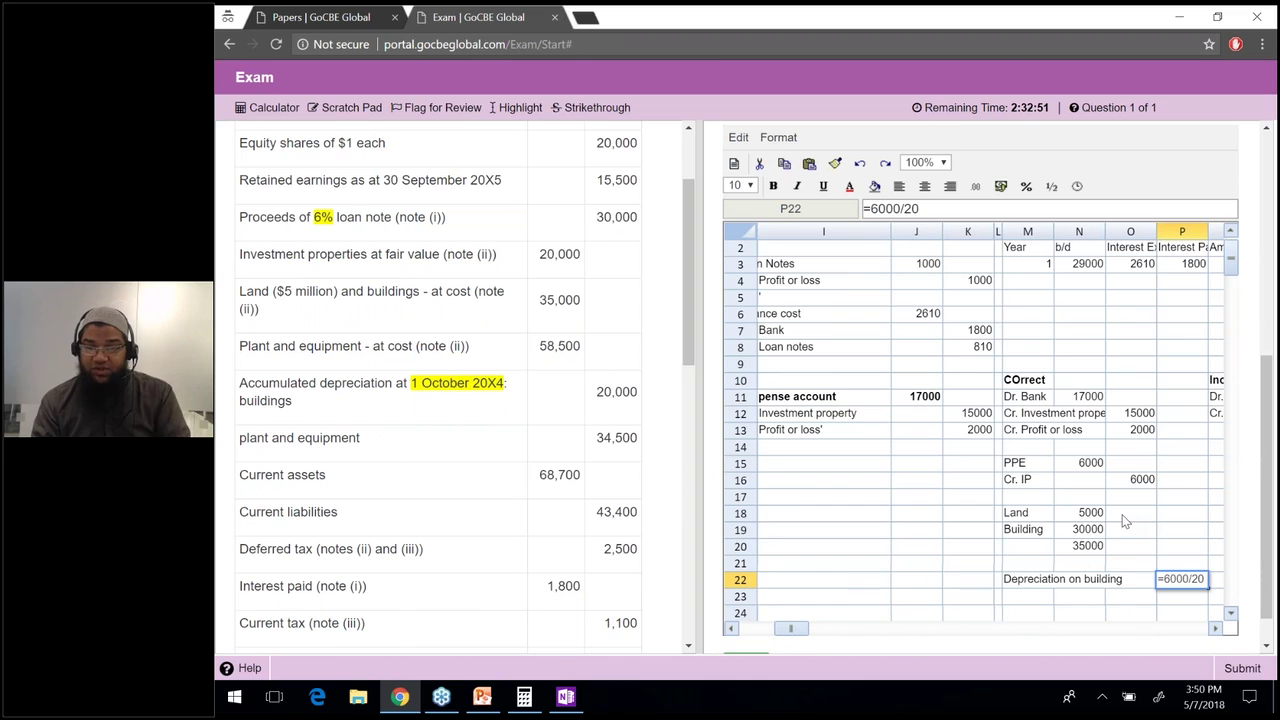
{"action": "key", "text": "Return"}
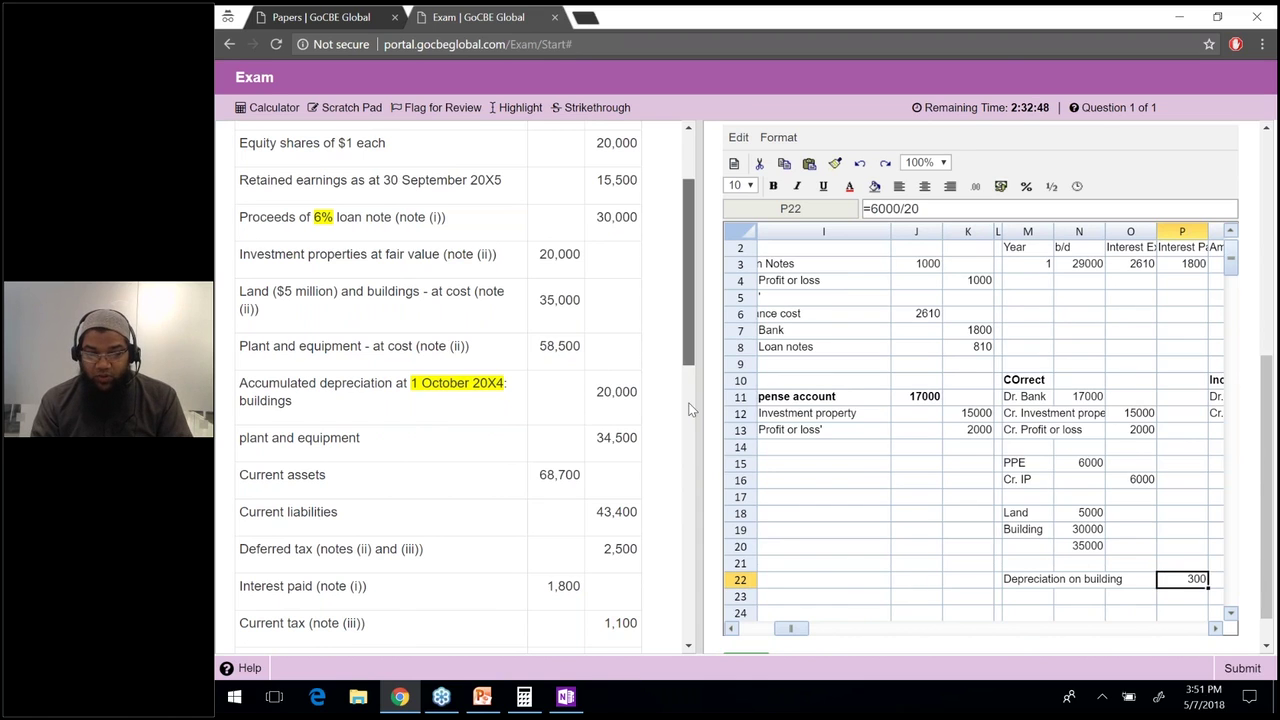
{"action": "scroll", "coordinate": [690, 408], "scroll_direction": "down", "scroll_amount": 2}
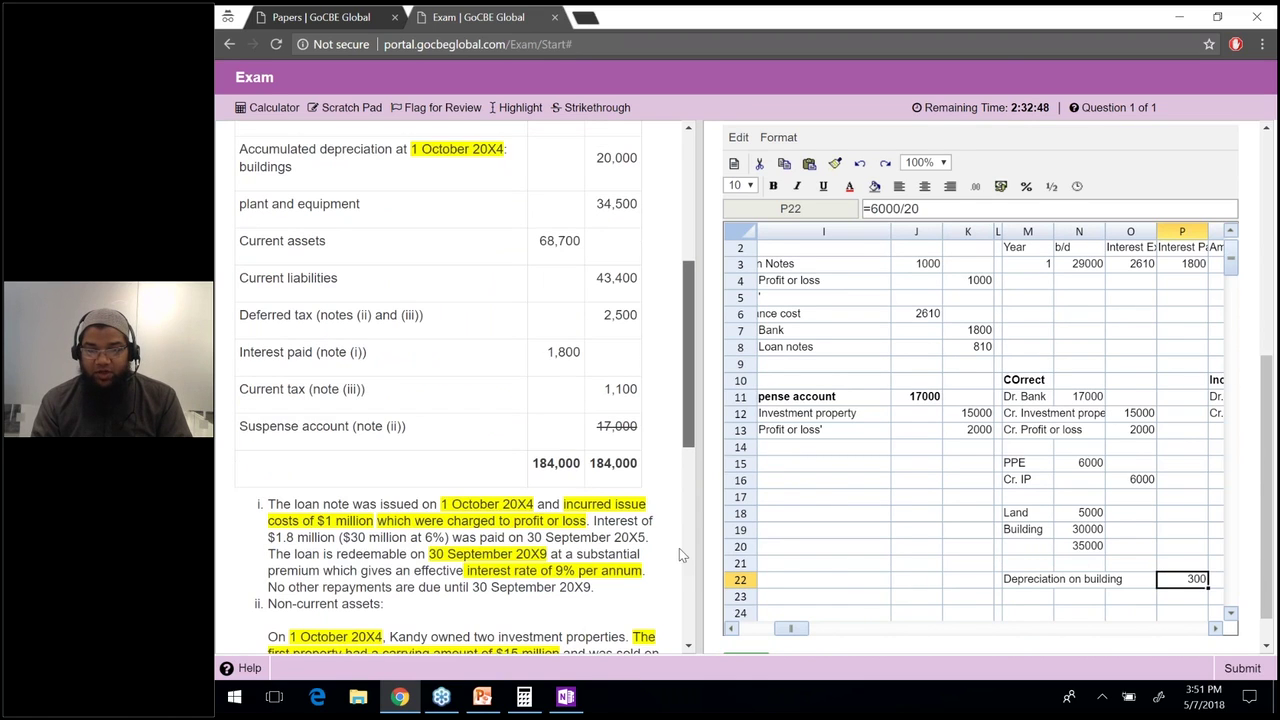
{"action": "scroll", "coordinate": [678, 548], "scroll_direction": "down", "scroll_amount": 4}
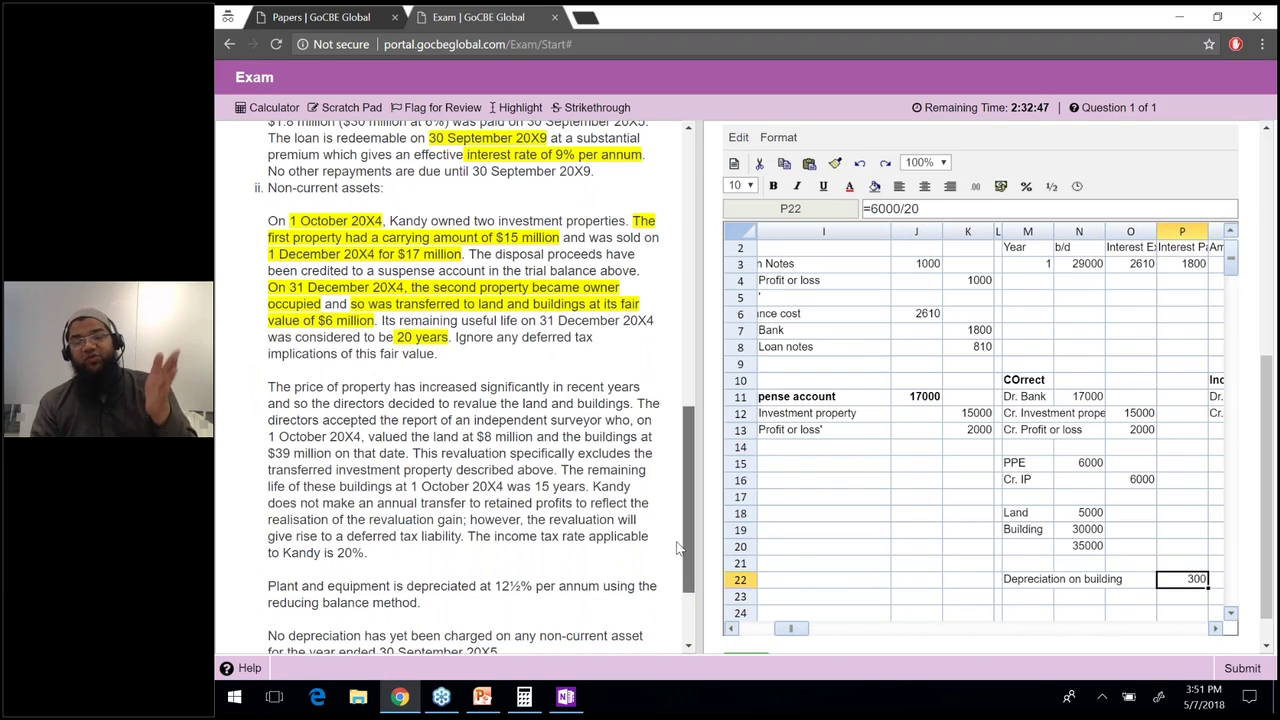
{"action": "scroll", "coordinate": [556, 424], "scroll_direction": "up", "scroll_amount": 1}
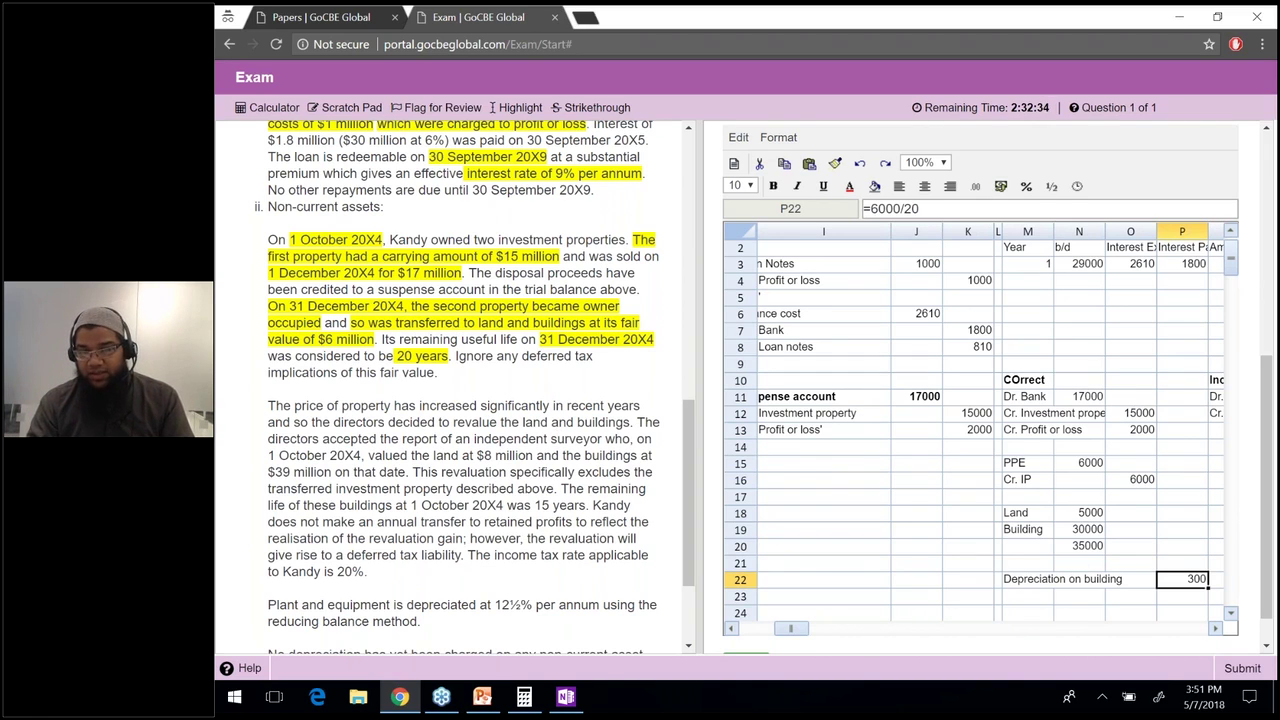
{"action": "key", "text": "F2"}
{"action": "type", "text": "*9/12"}
{"action": "key", "text": "Return"}
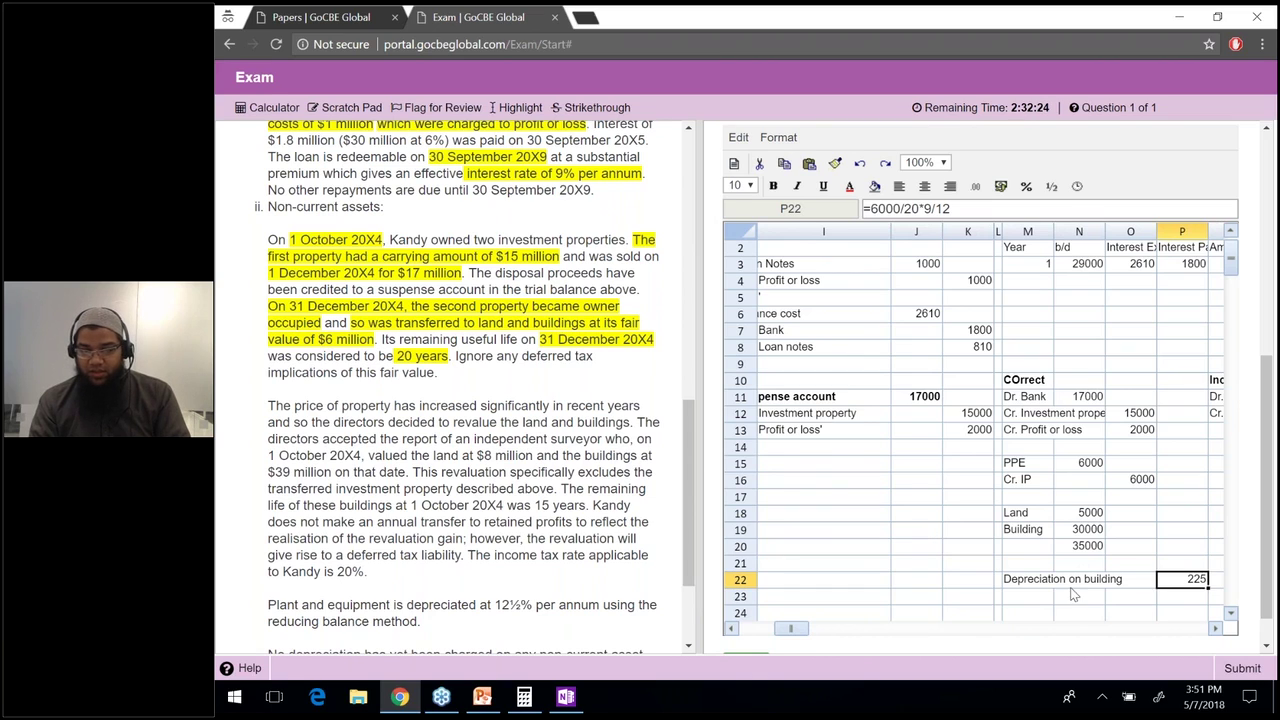
Copy the 'Depreciation on building' label from M22 into M23.
{"action": "left_click", "coordinate": [1038, 600]}
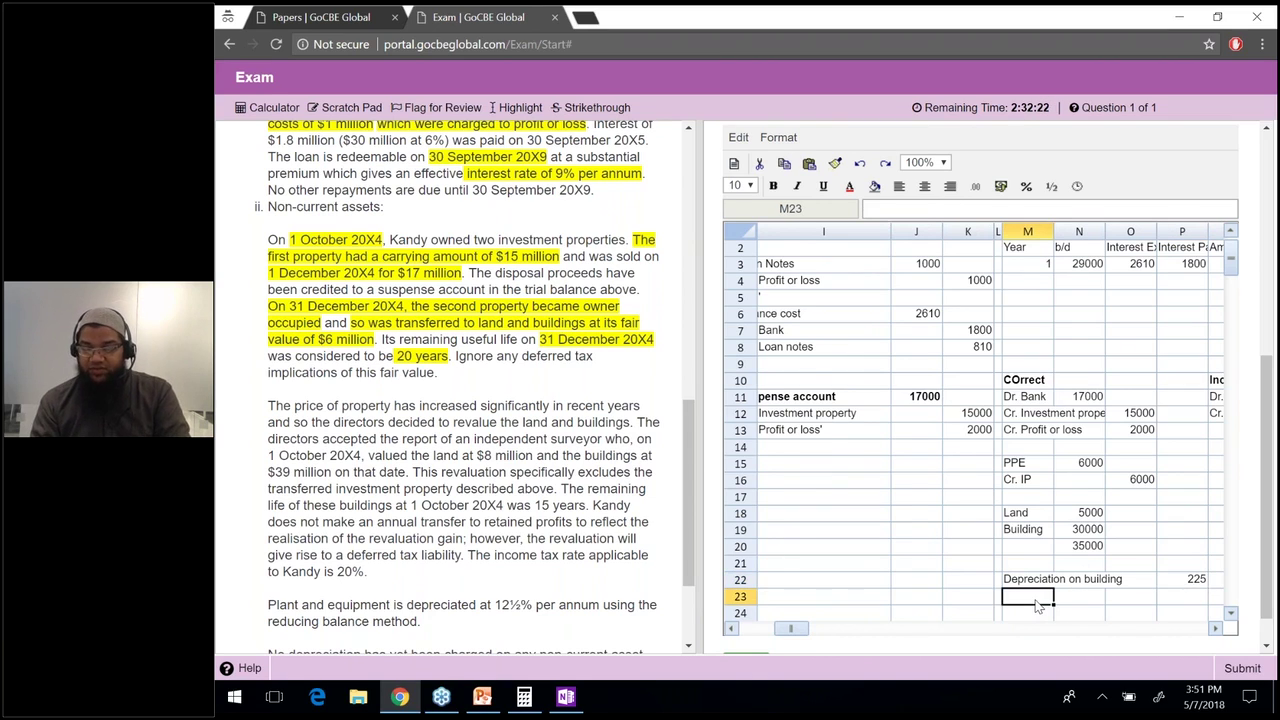
{"action": "key", "text": "Up"}
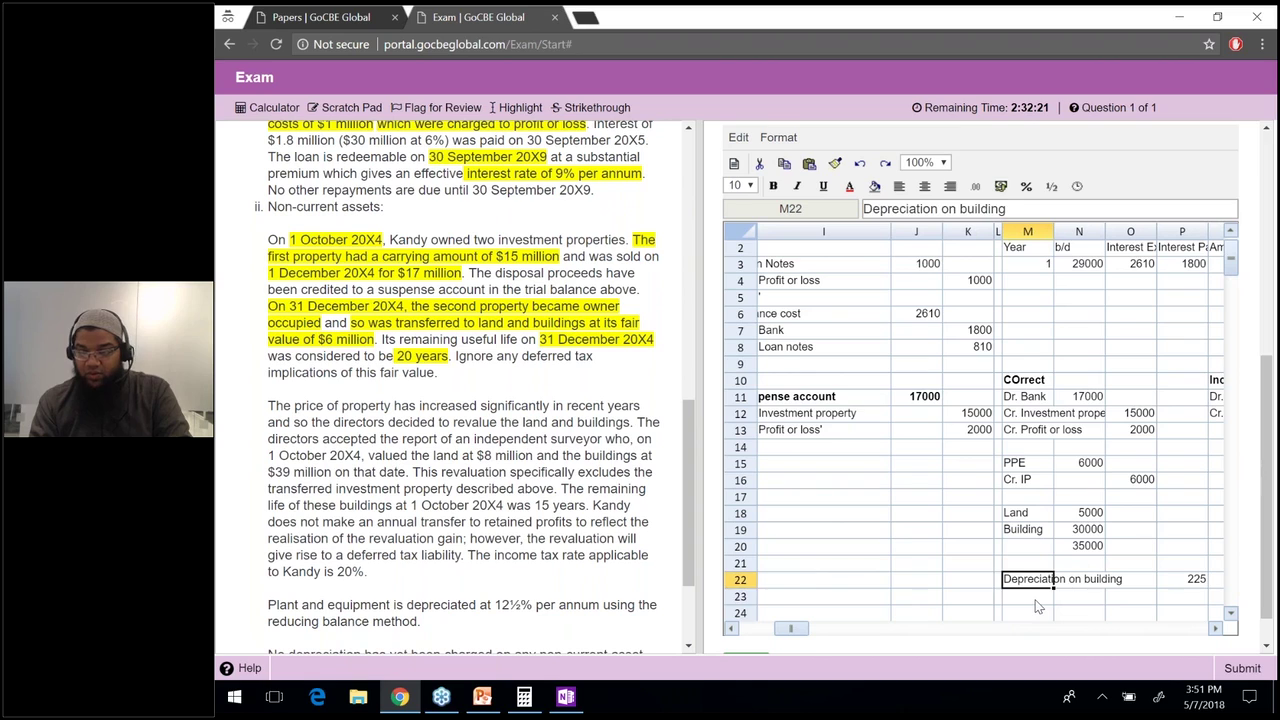
{"action": "key", "text": "ctrl+c"}
{"action": "left_click", "coordinate": [1038, 598]}
{"action": "key", "text": "ctrl+v"}
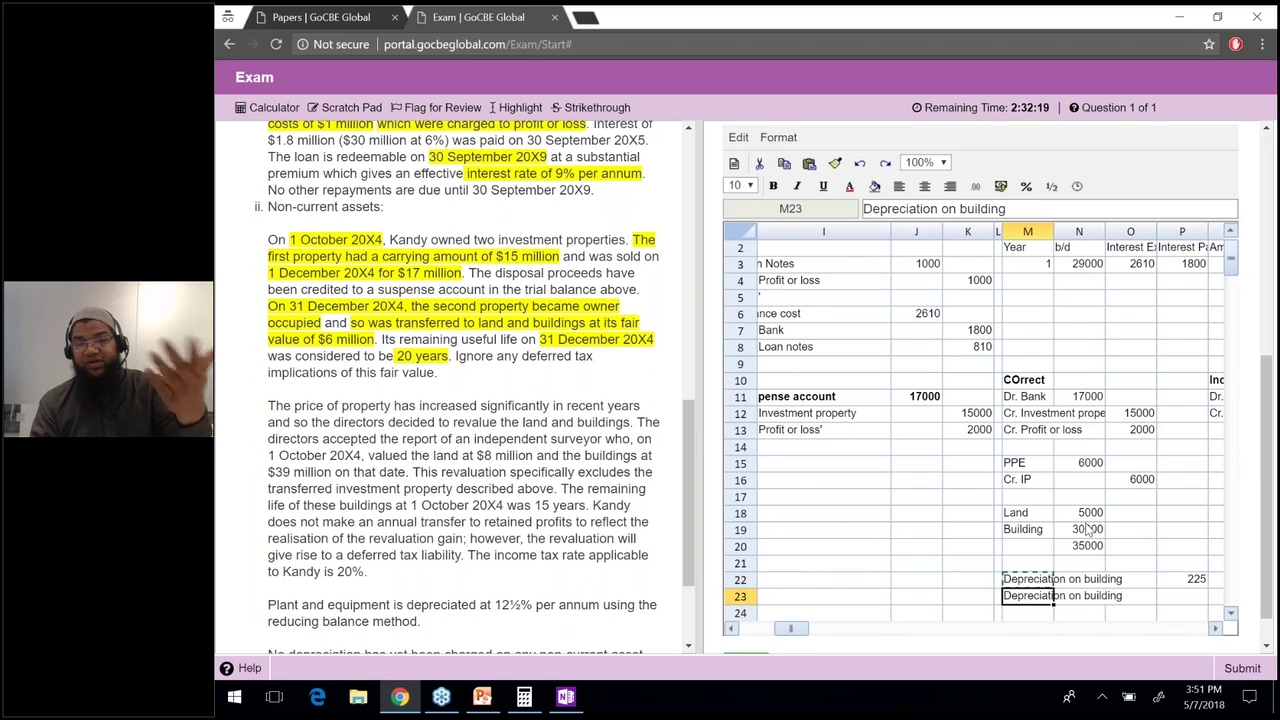
{"action": "left_click", "coordinate": [1087, 530]}
{"action": "left_click_drag", "start_coordinate": [1184, 598], "coordinate": [1040, 588]}
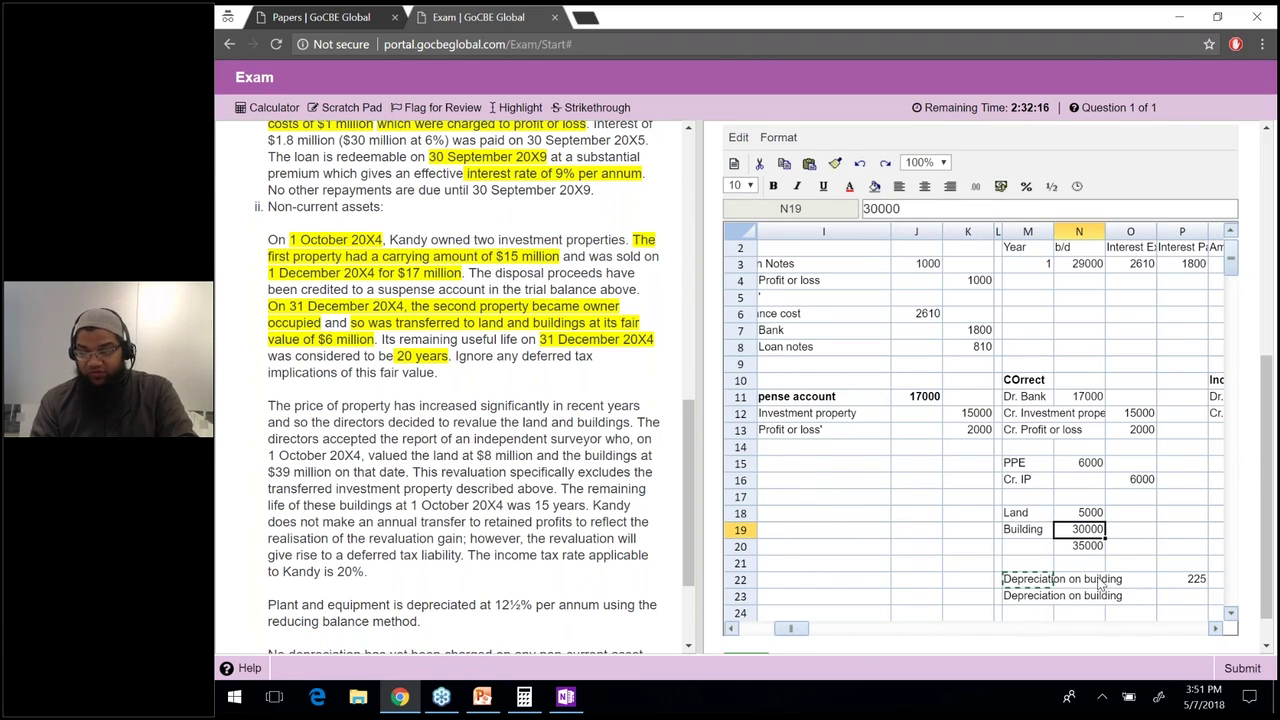
{"action": "left_click", "coordinate": [1040, 595]}
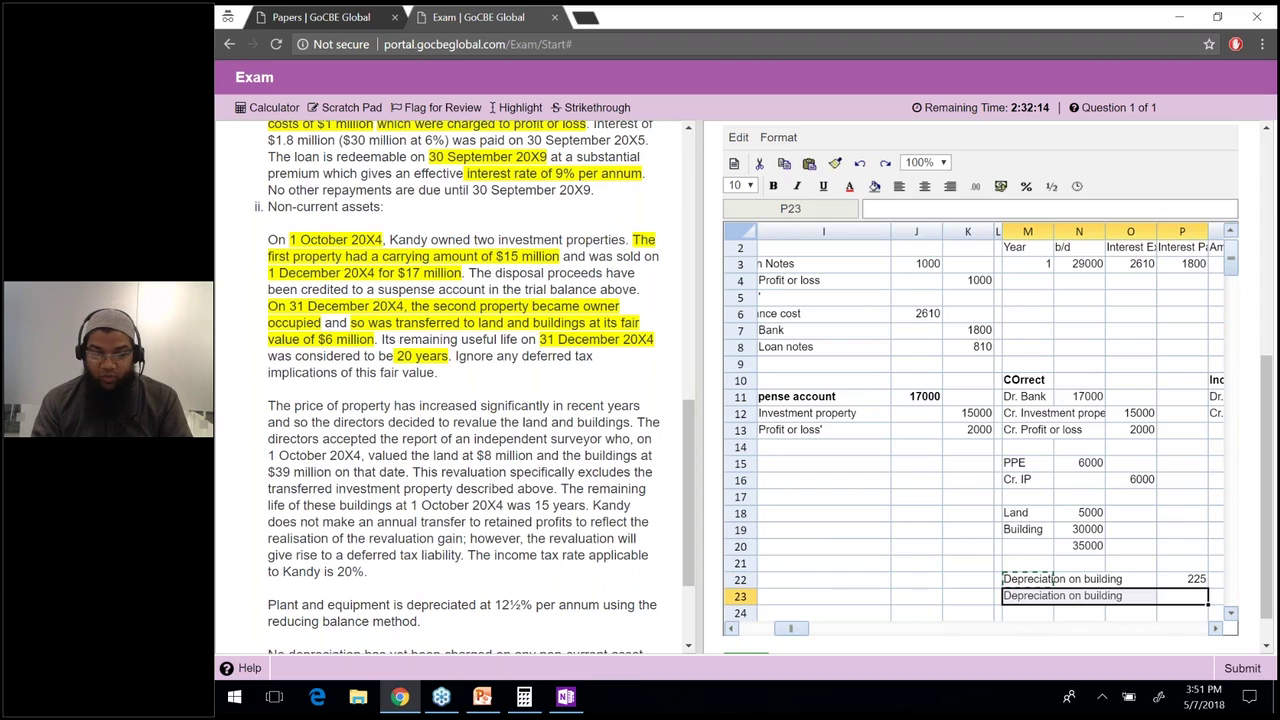
{"action": "right_click", "coordinate": [506, 434]}
{"action": "left_click", "coordinate": [320, 400]}
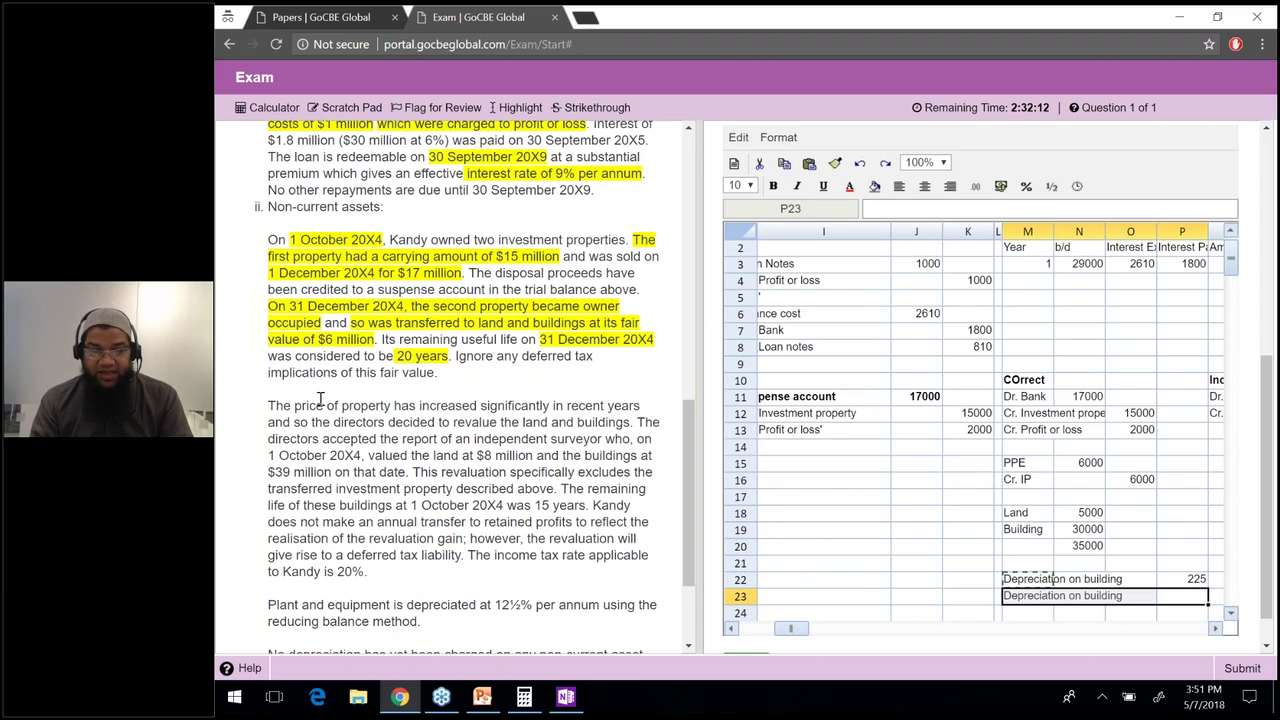
Highlight '1 October 20X4', 'land at $8 million' and 'buildings at $39 million' in the question.
{"action": "left_click_drag", "start_coordinate": [273, 406], "coordinate": [569, 430]}
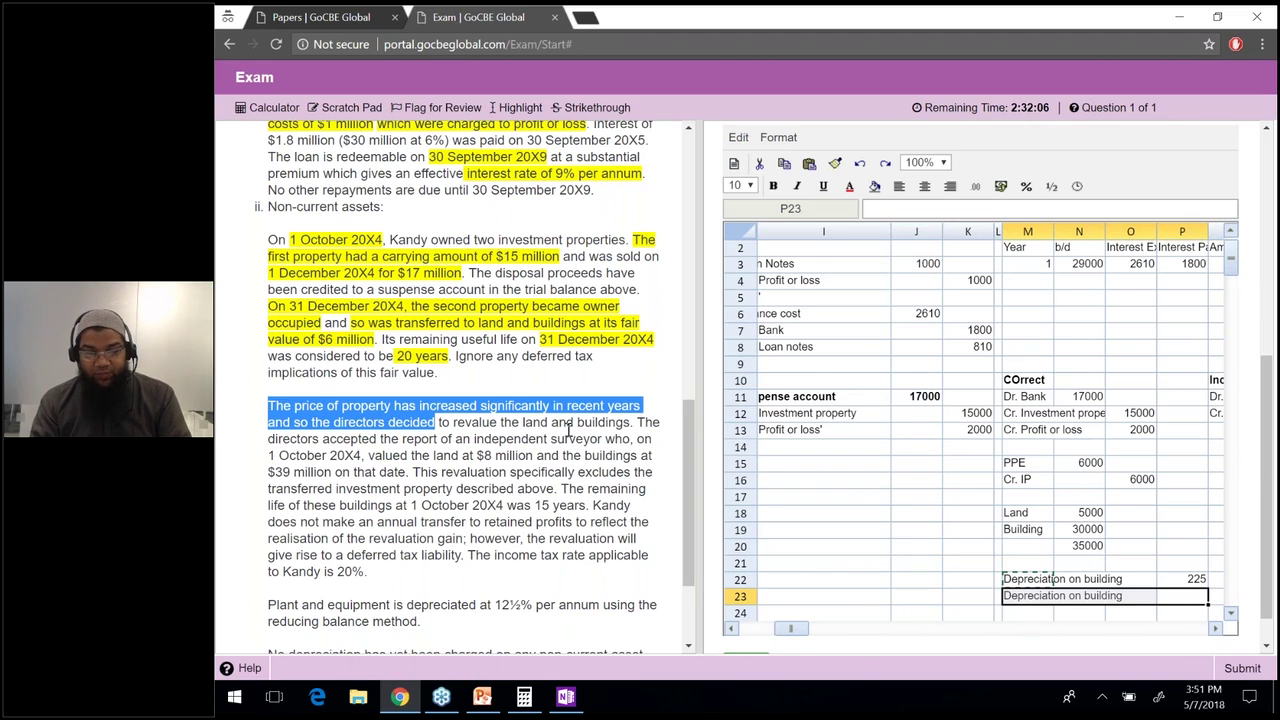
{"action": "left_click_drag", "start_coordinate": [569, 430], "coordinate": [624, 440]}
{"action": "left_click", "coordinate": [655, 441]}
{"action": "left_click_drag", "start_coordinate": [268, 455], "coordinate": [362, 458]}
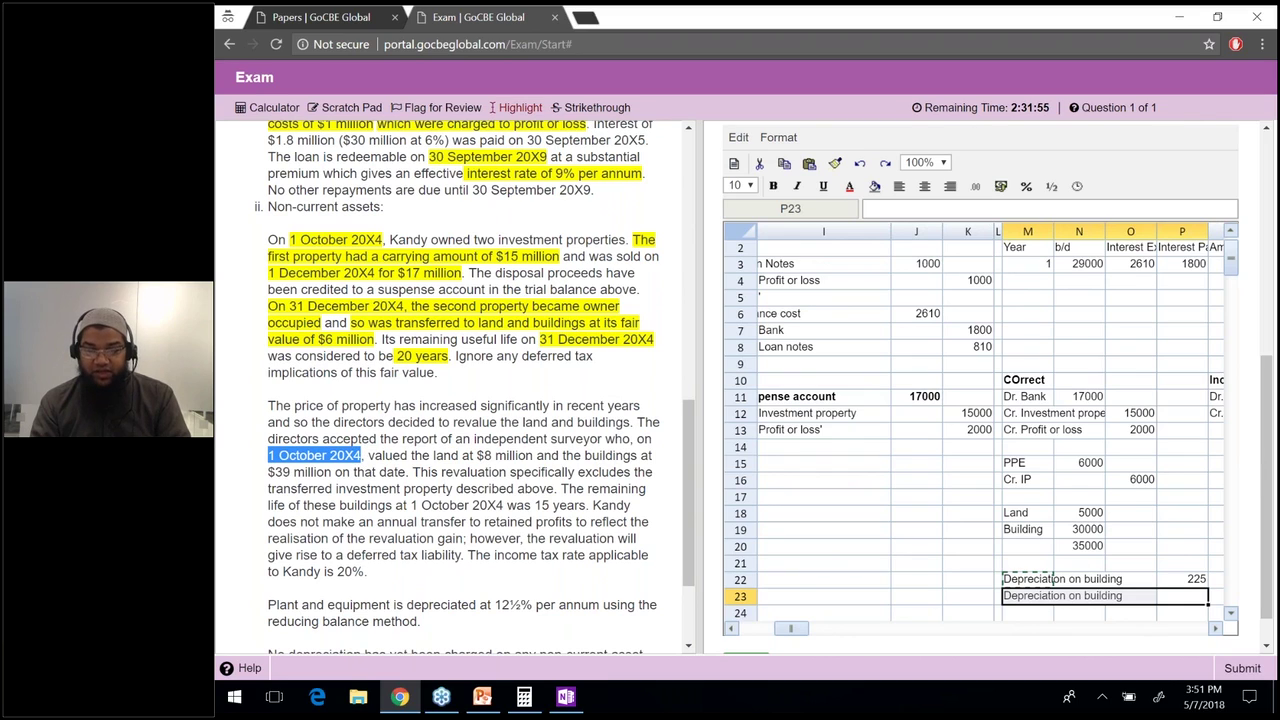
{"action": "left_click", "coordinate": [514, 107]}
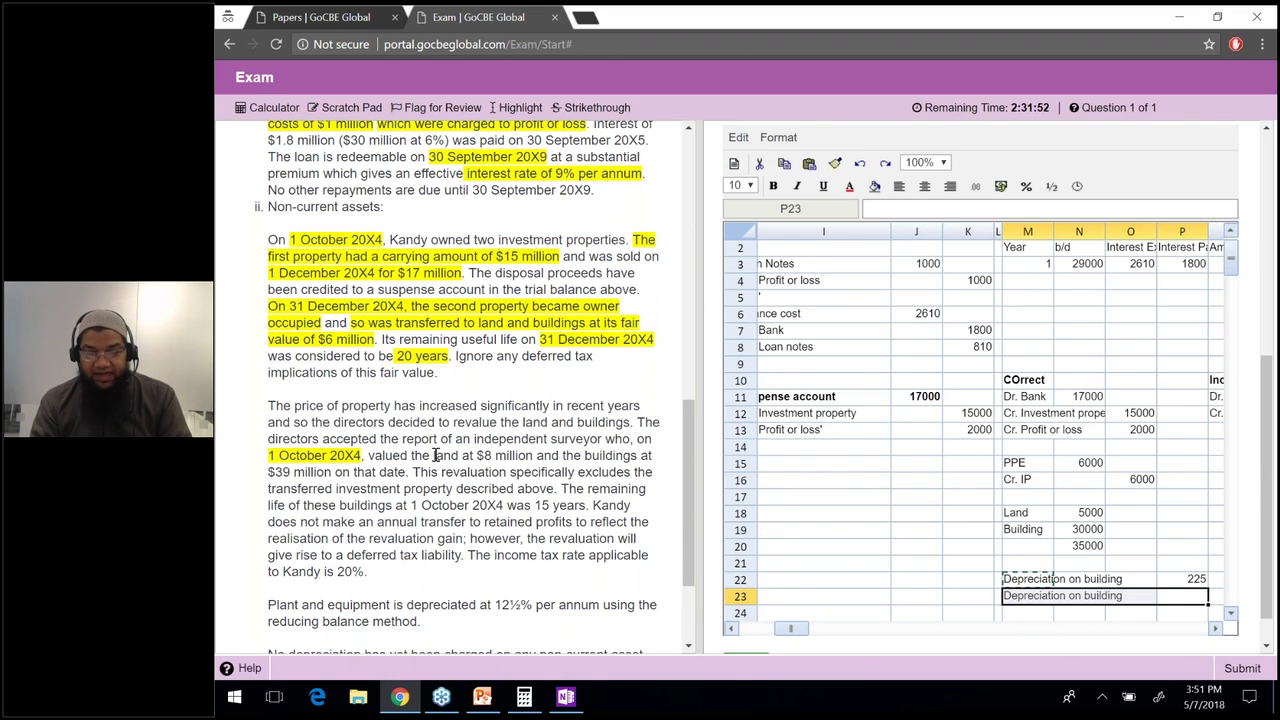
{"action": "left_click_drag", "start_coordinate": [434, 457], "coordinate": [533, 457]}
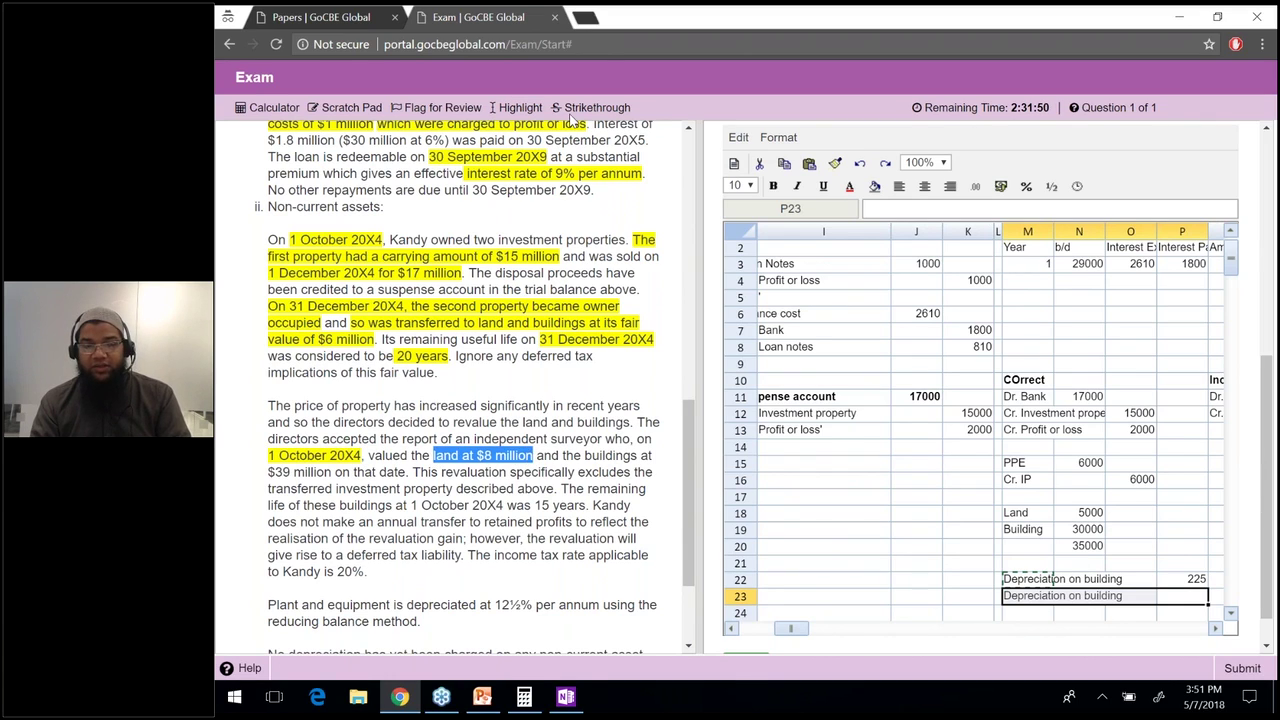
{"action": "left_click", "coordinate": [514, 107]}
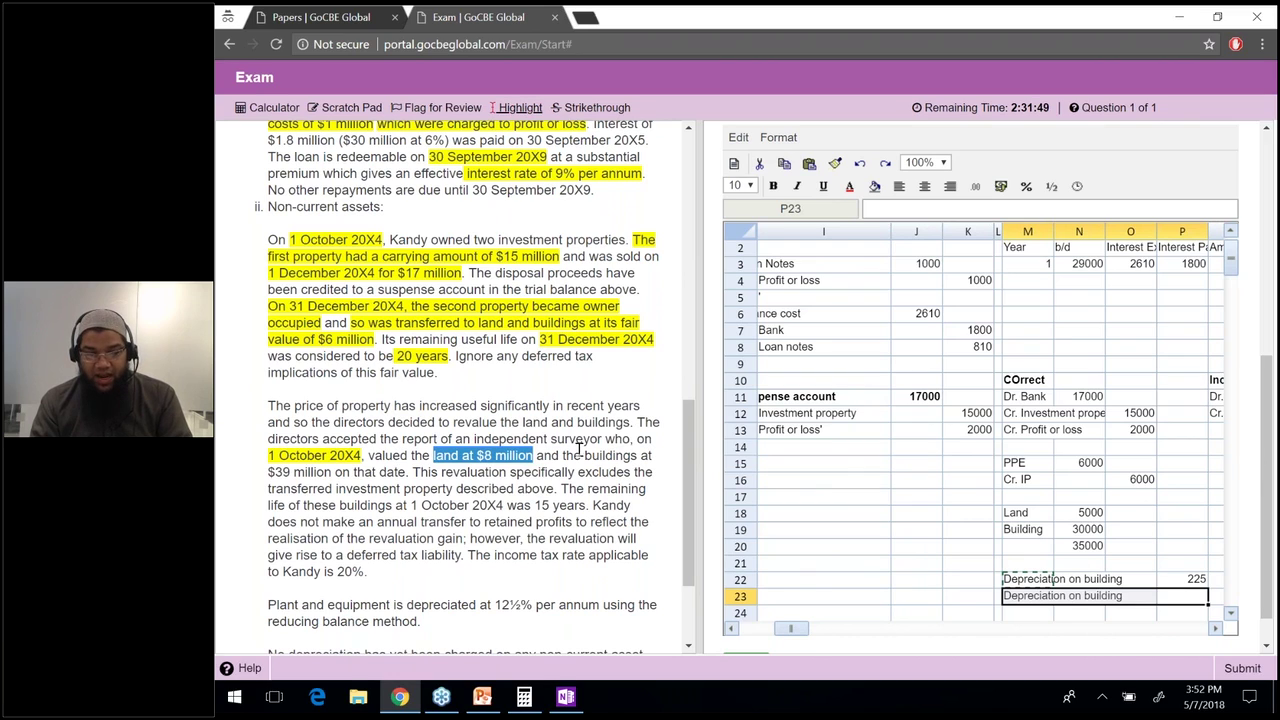
{"action": "left_click_drag", "start_coordinate": [562, 456], "coordinate": [406, 472]}
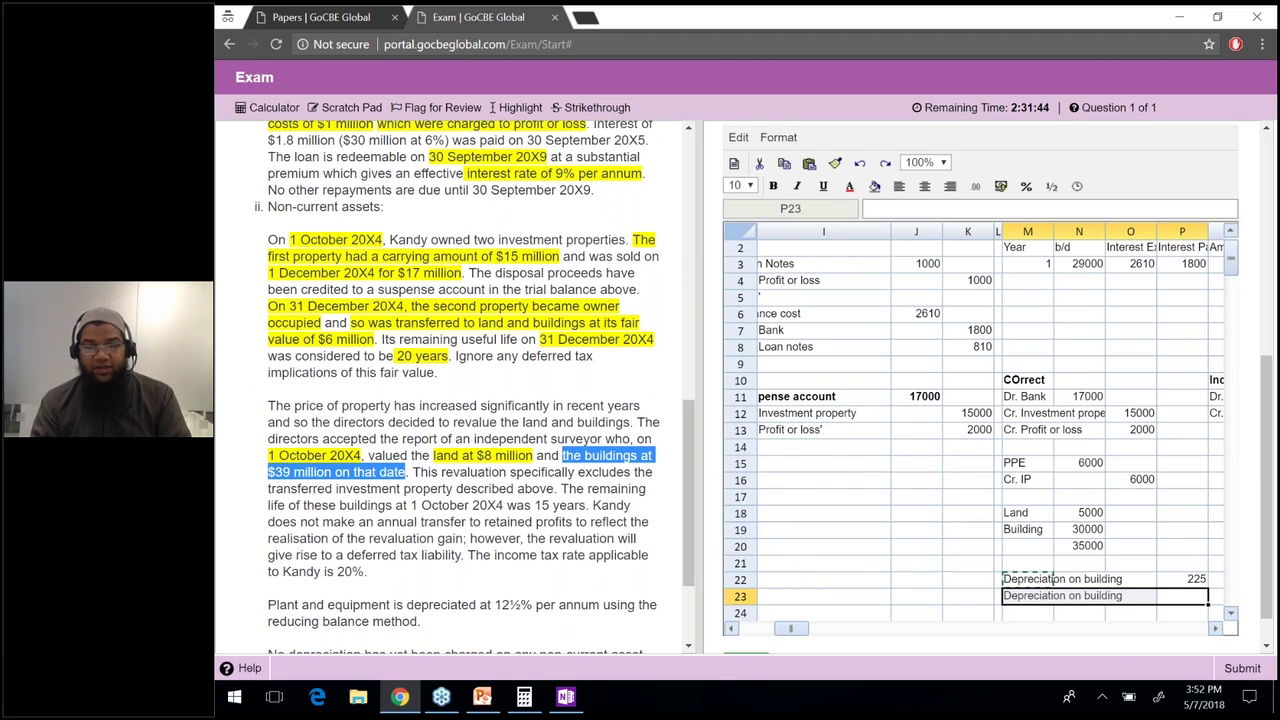
{"action": "left_click", "coordinate": [514, 107]}
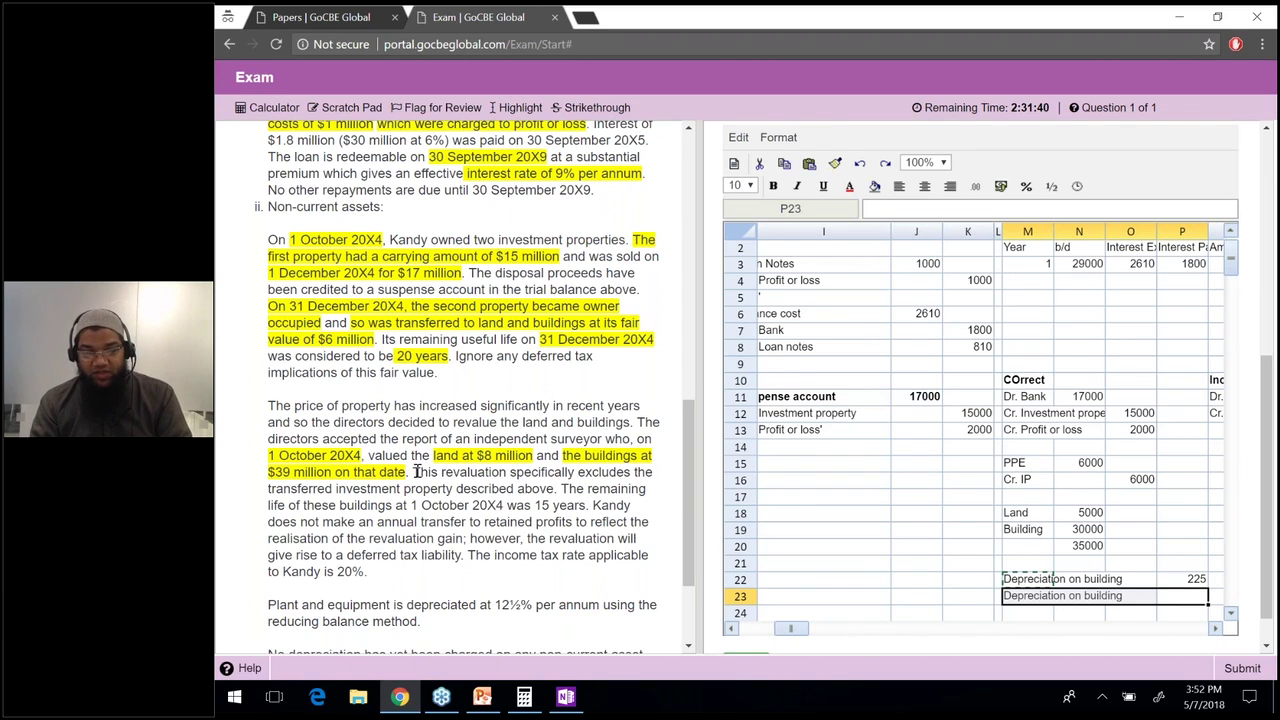
{"action": "left_click_drag", "start_coordinate": [412, 472], "coordinate": [556, 489]}
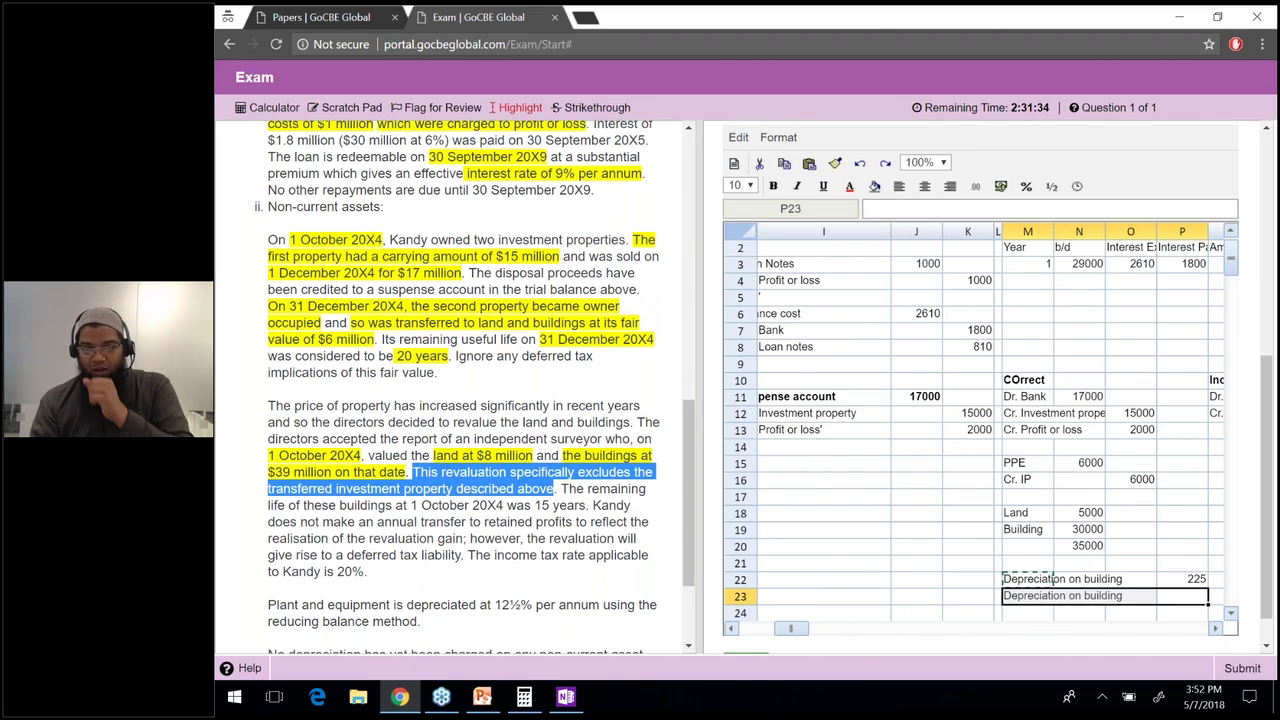
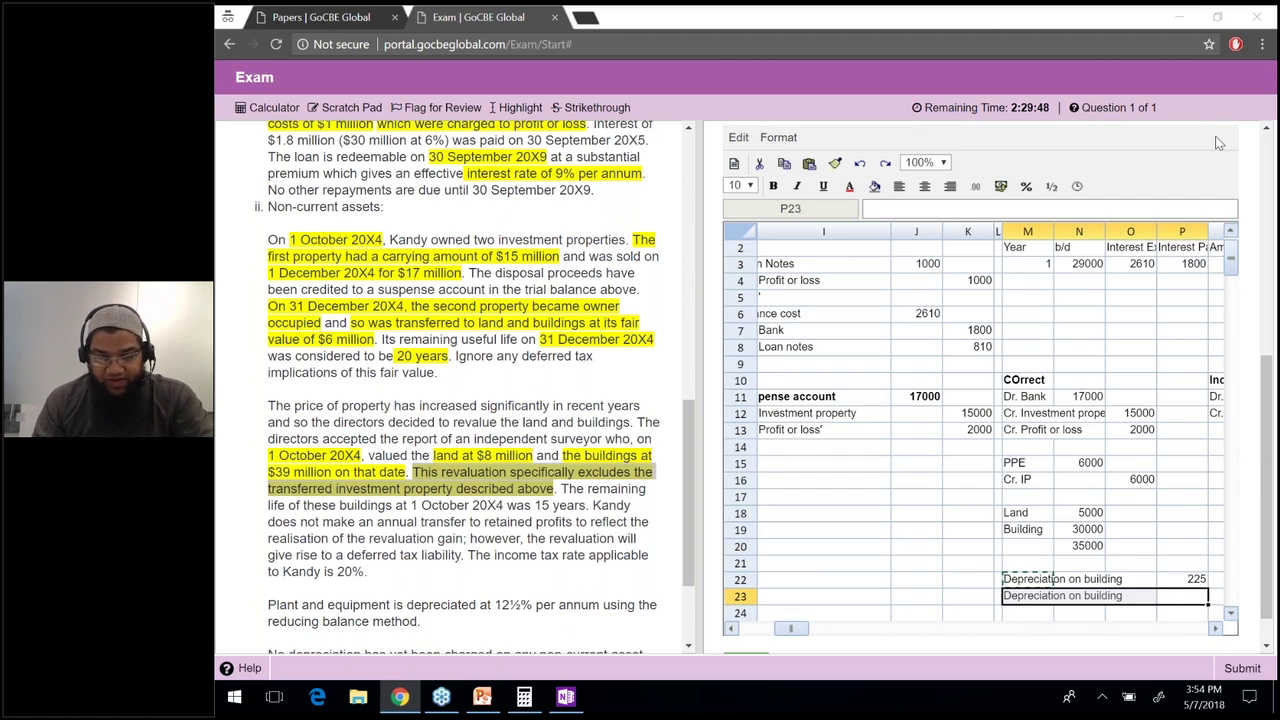
Highlight the revaluation exclusion and the buildings' 15-year remaining life in the question.
{"action": "left_click", "coordinate": [443, 476]}
{"action": "left_click_drag", "start_coordinate": [413, 472], "coordinate": [550, 505]}
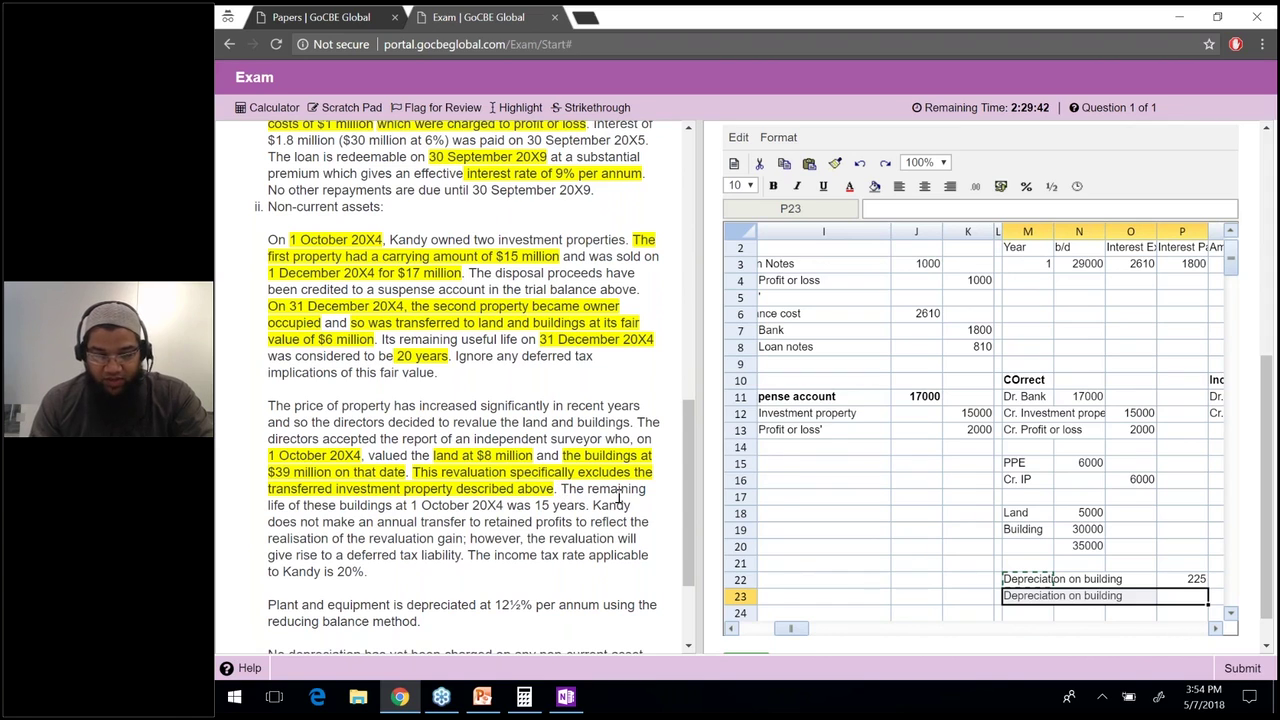
{"action": "left_click_drag", "start_coordinate": [560, 488], "coordinate": [588, 507]}
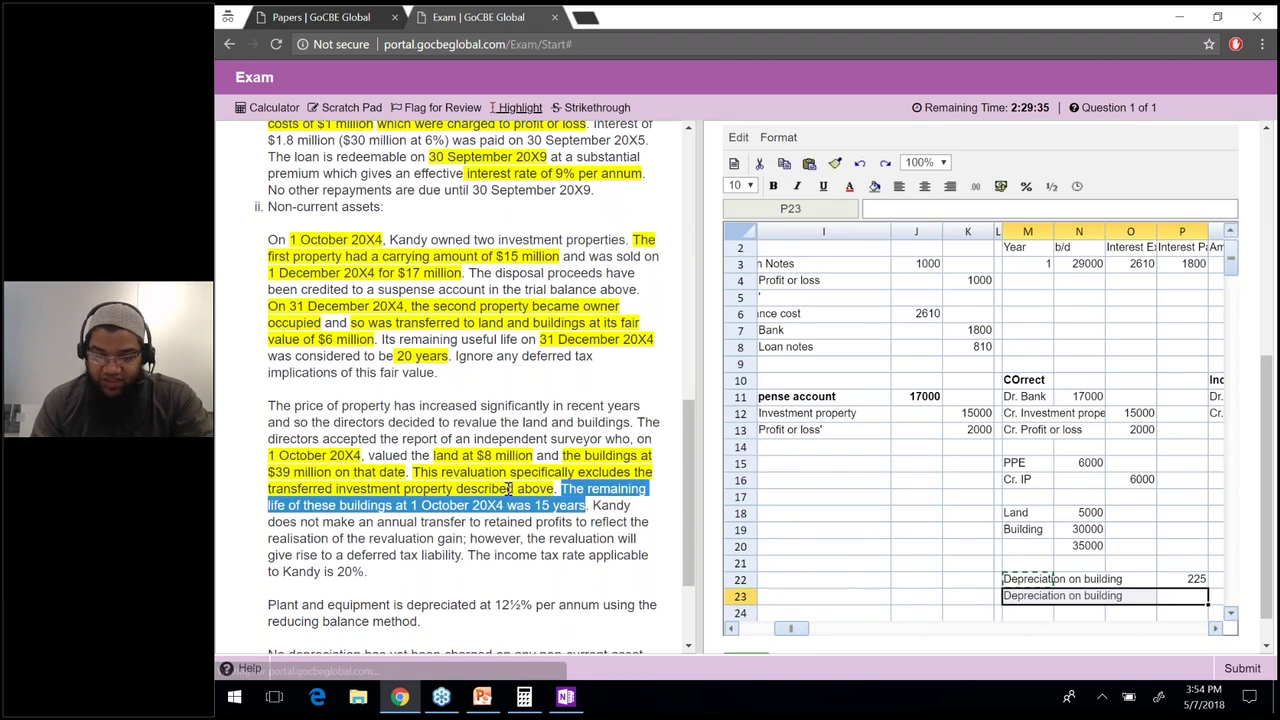
{"action": "left_click", "coordinate": [510, 107]}
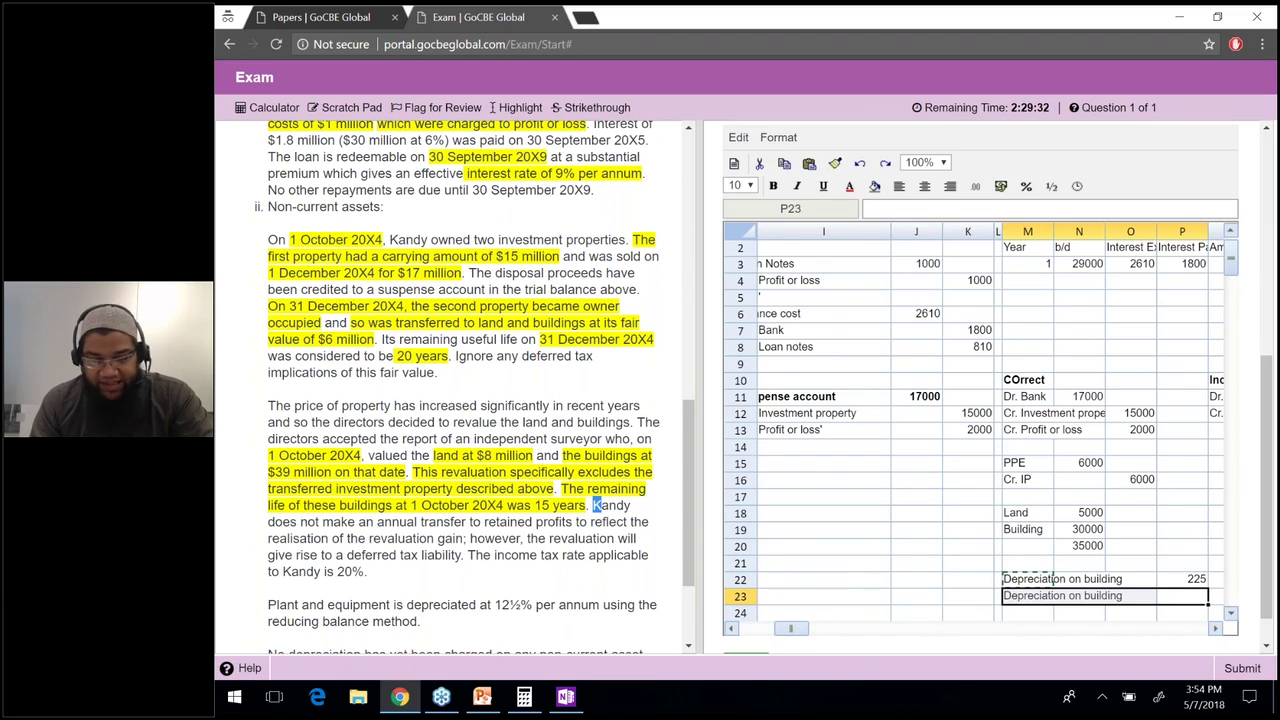
Highlight the deferred tax liability clause and the 20% tax rate.
{"action": "left_click_drag", "start_coordinate": [594, 505], "coordinate": [468, 538]}
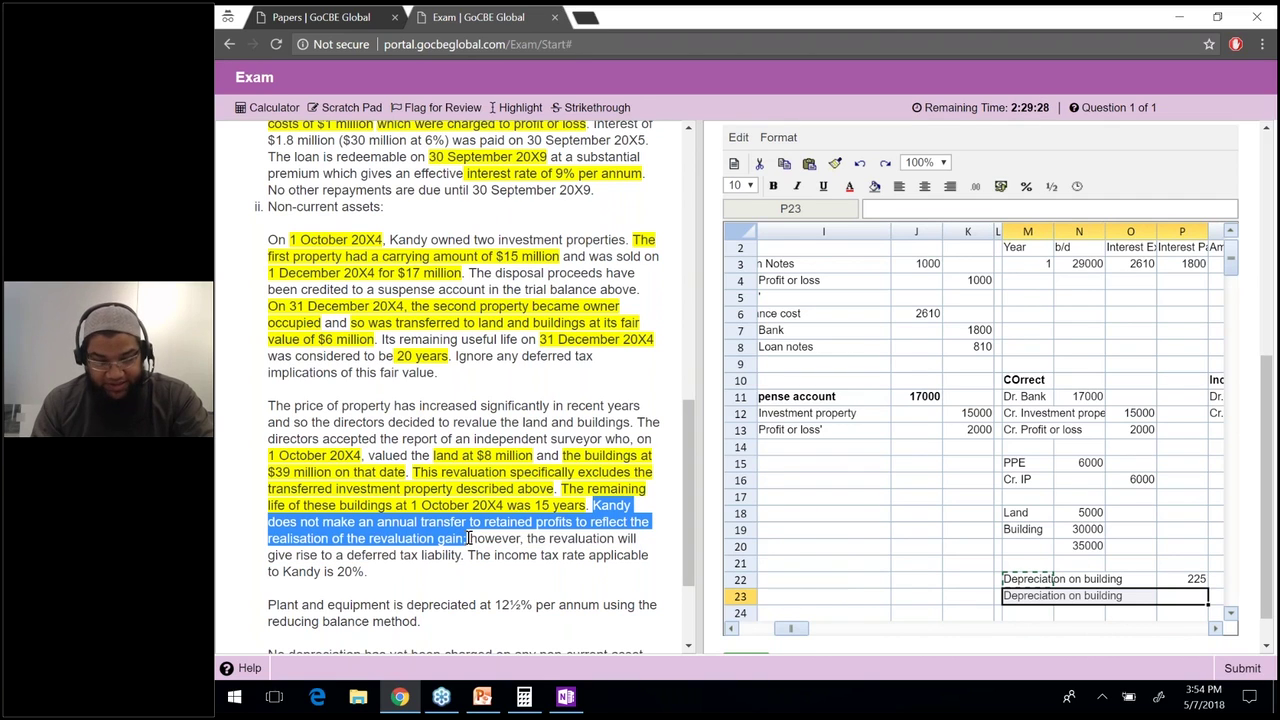
{"action": "left_click", "coordinate": [482, 540]}
{"action": "left_click_drag", "start_coordinate": [484, 540], "coordinate": [467, 556]}
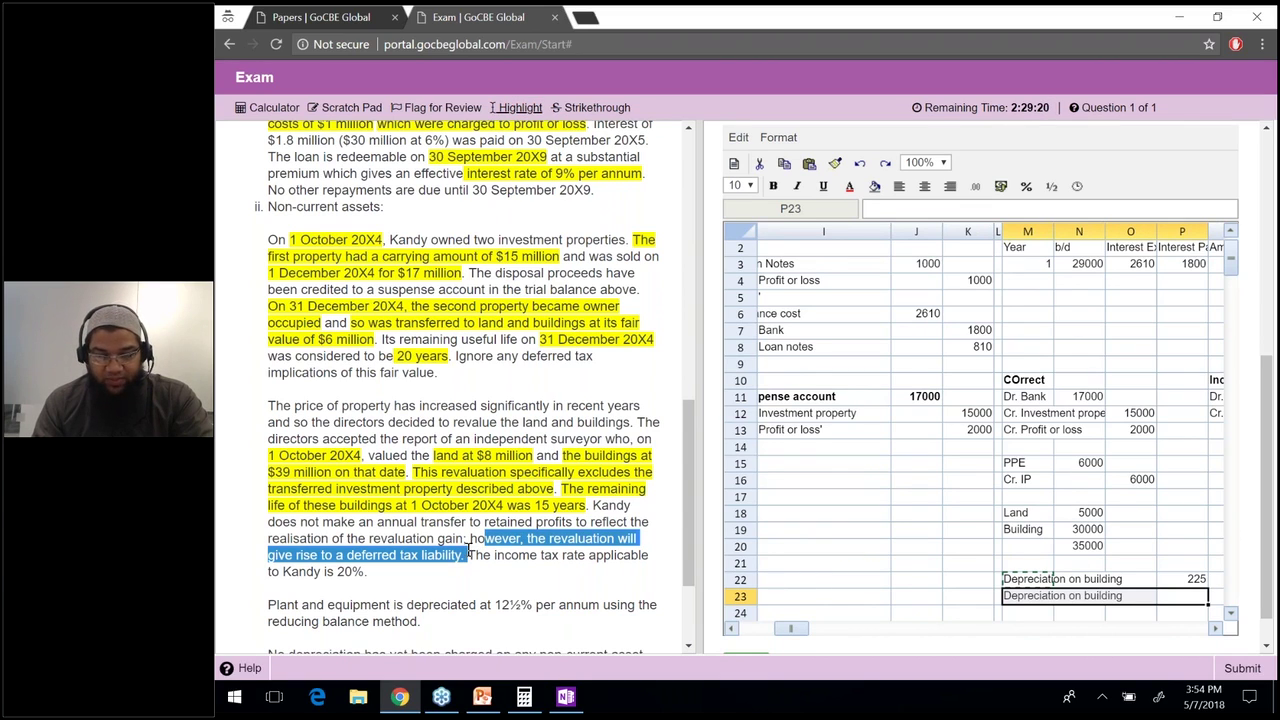
{"action": "left_click_drag", "start_coordinate": [468, 553], "coordinate": [336, 571]}
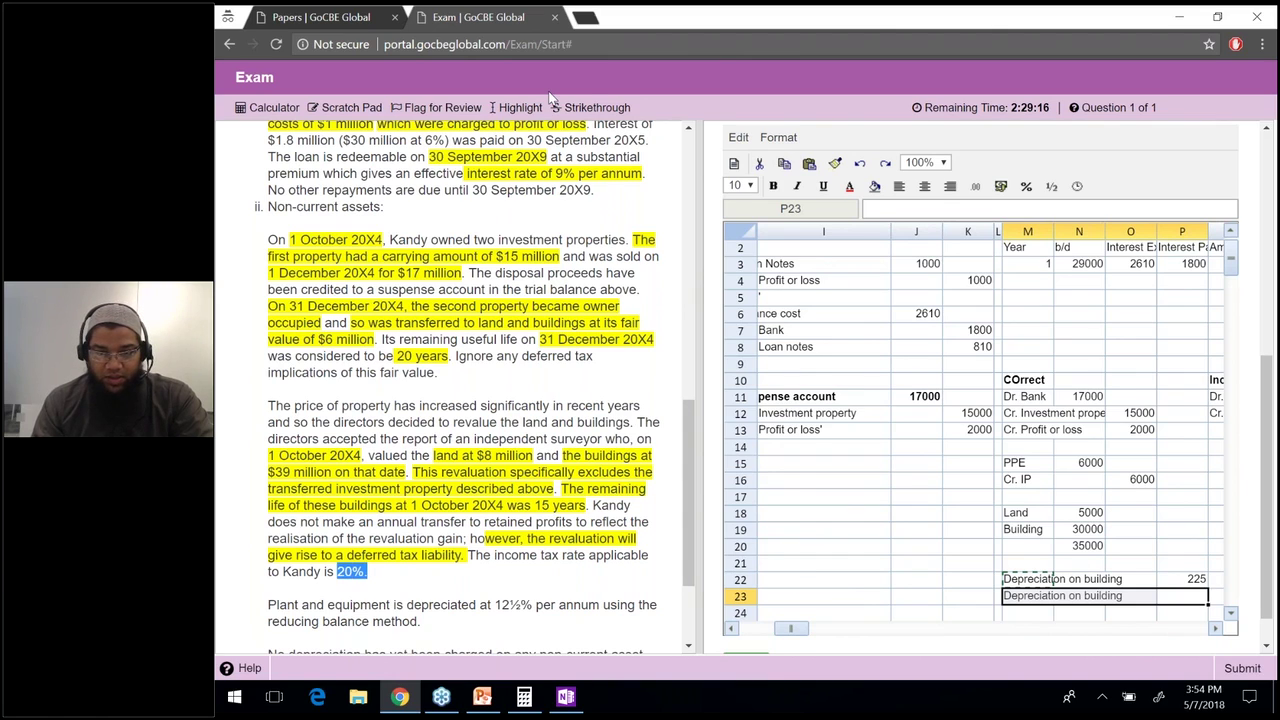
{"action": "left_click", "coordinate": [517, 107]}
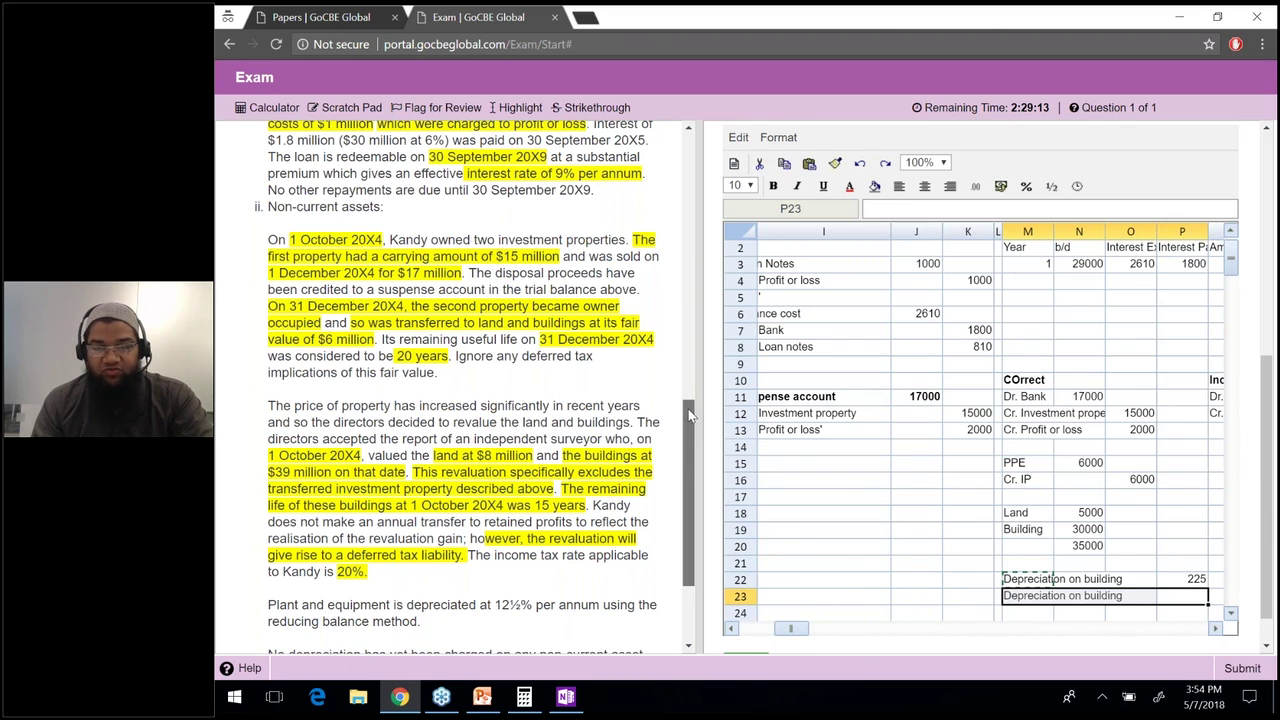
{"action": "scroll", "coordinate": [692, 405], "scroll_direction": "up", "scroll_amount": 3}
Add a Cost heading in N17 and a Depreciation heading in O17 above the land figures.
{"action": "scroll", "coordinate": [695, 398], "scroll_direction": "up", "scroll_amount": 4}
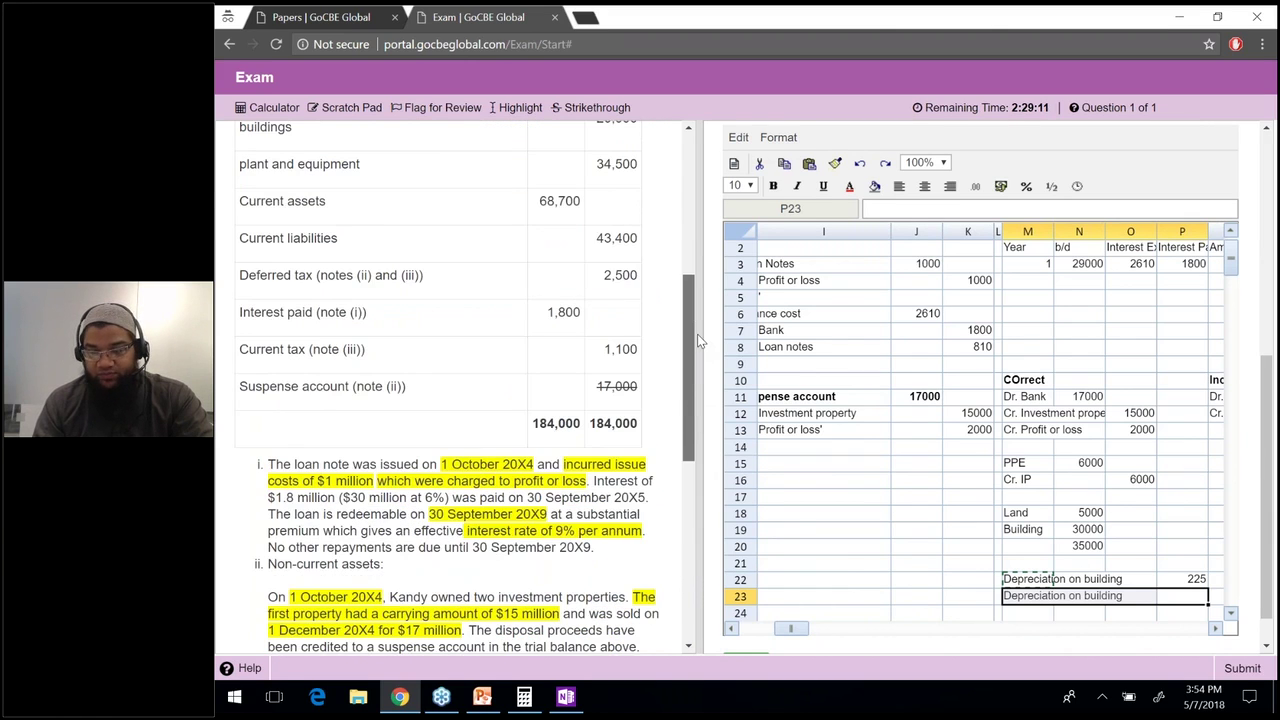
{"action": "scroll", "coordinate": [697, 334], "scroll_direction": "up", "scroll_amount": 5}
{"action": "left_click", "coordinate": [1079, 512]}
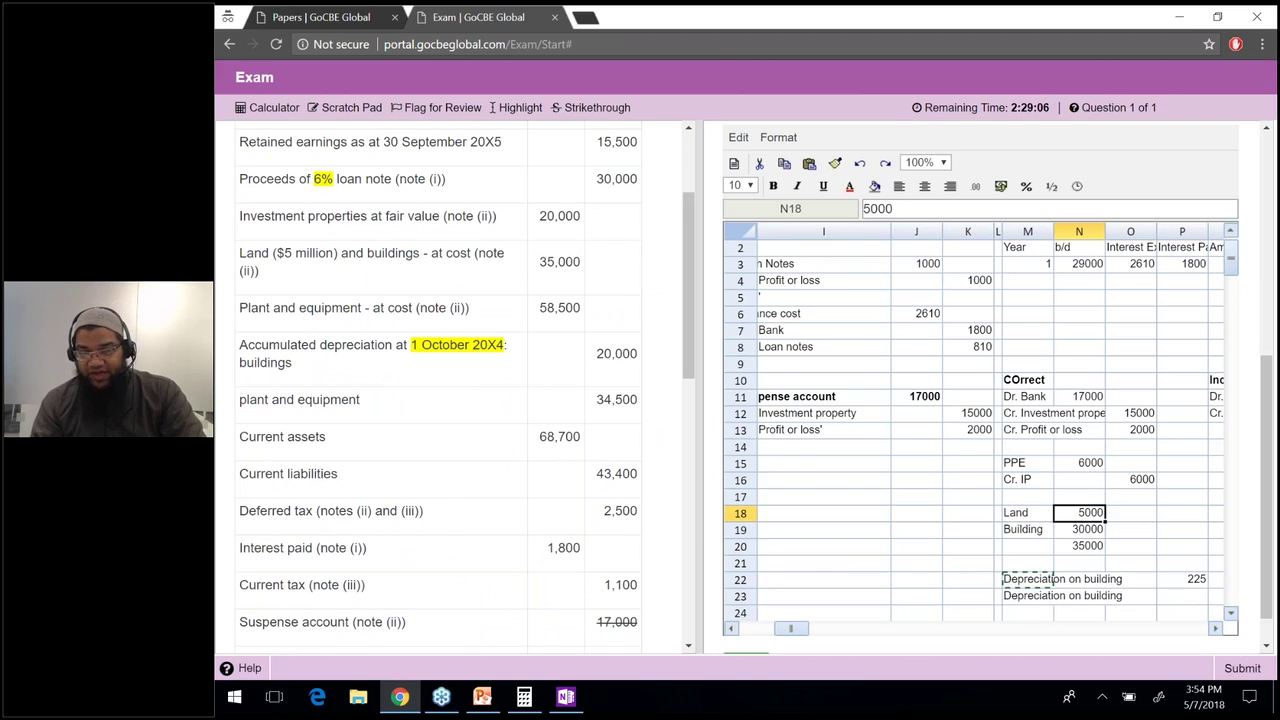
{"action": "key", "text": "Up"}
{"action": "type", "text": "Co"}
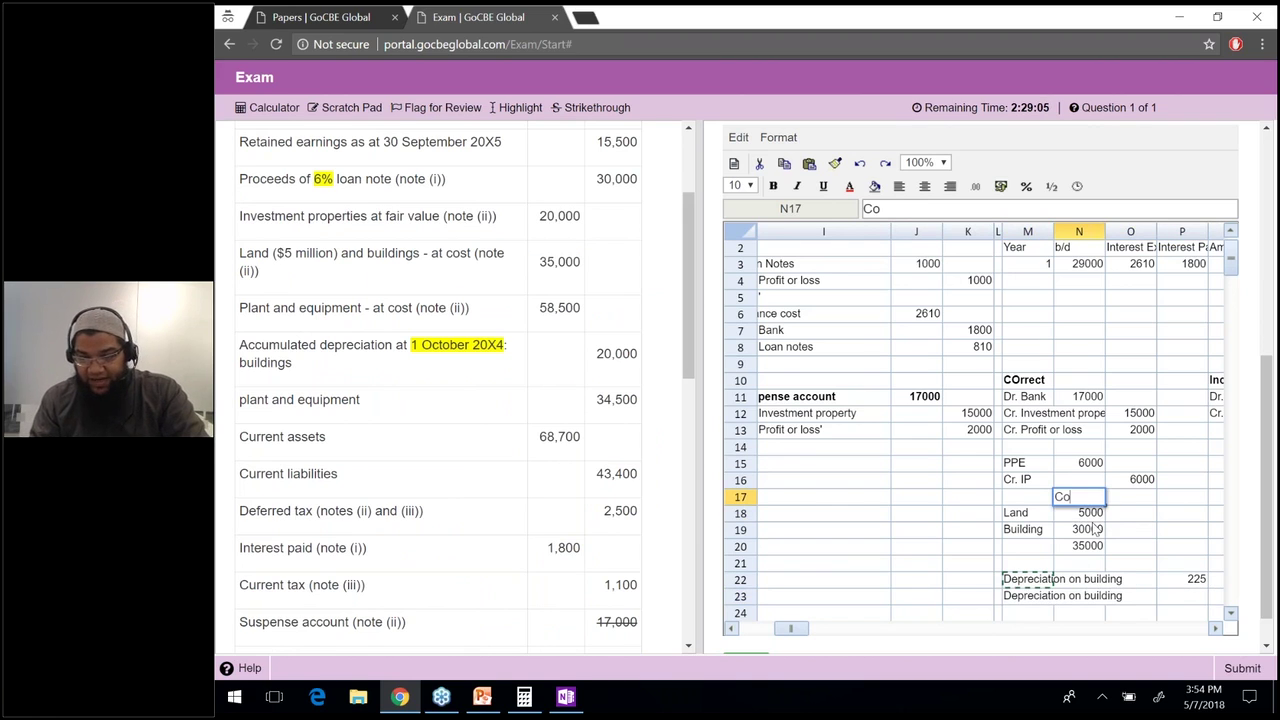
{"action": "key", "text": "Up"}
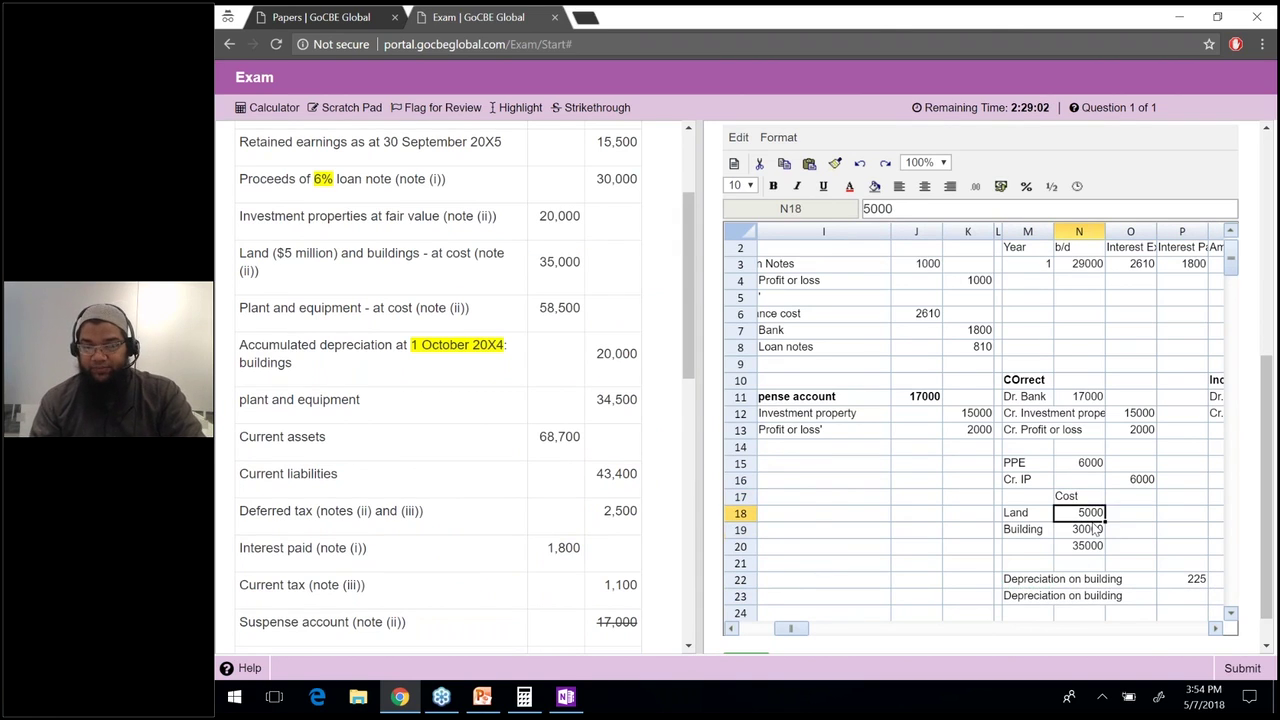
{"action": "key", "text": "Up"}
{"action": "key", "text": "Right"}
{"action": "type", "text": "Dept"}
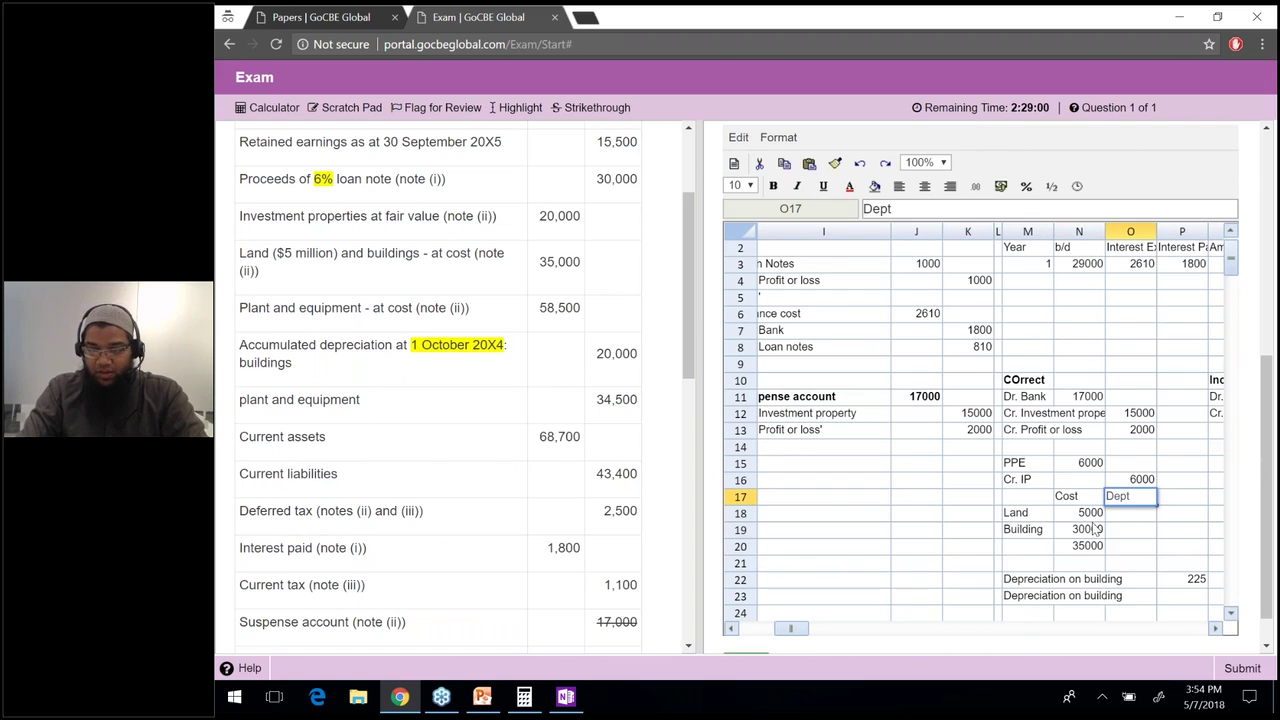
{"action": "key", "text": "BackSpace"}
{"action": "type", "text": "reciation"}
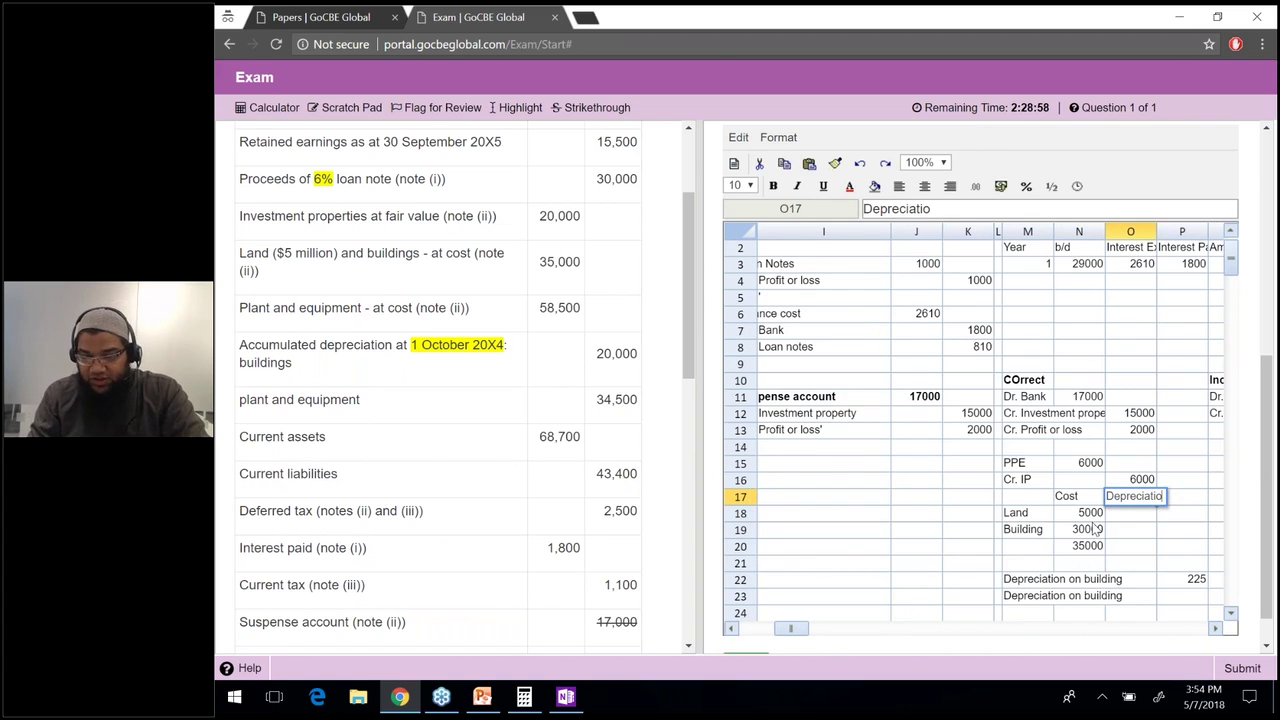
{"action": "key", "text": "Down"}
{"action": "key", "text": "Down"}
Check the building cost of 30000, leaving it unchanged.
{"action": "left_click", "coordinate": [1097, 530]}
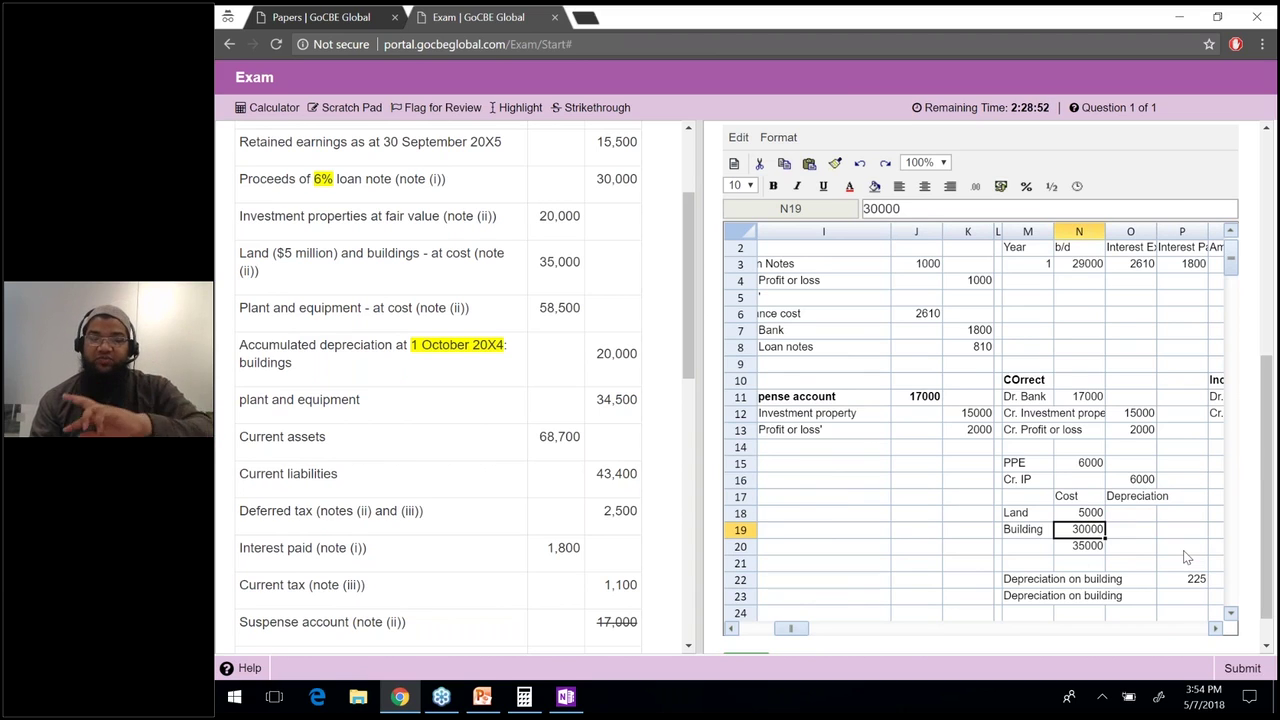
{"action": "left_click", "coordinate": [1013, 209]}
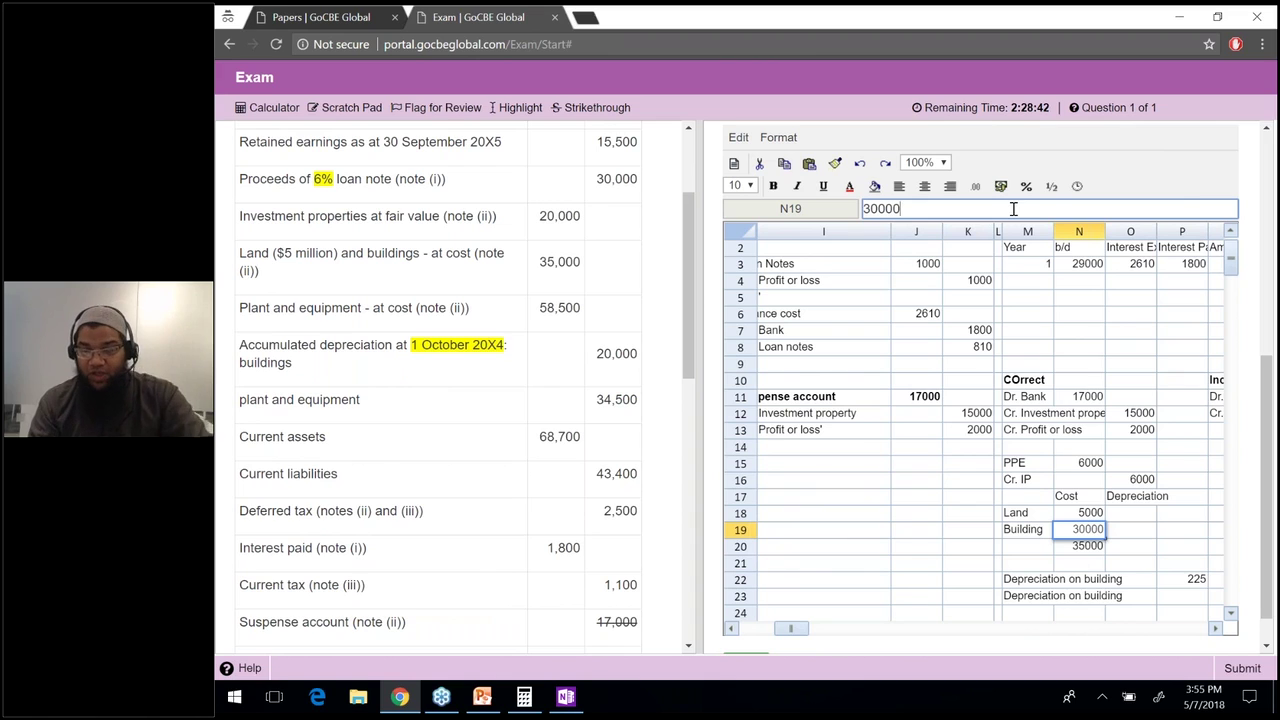
{"action": "key", "text": "Tab"}
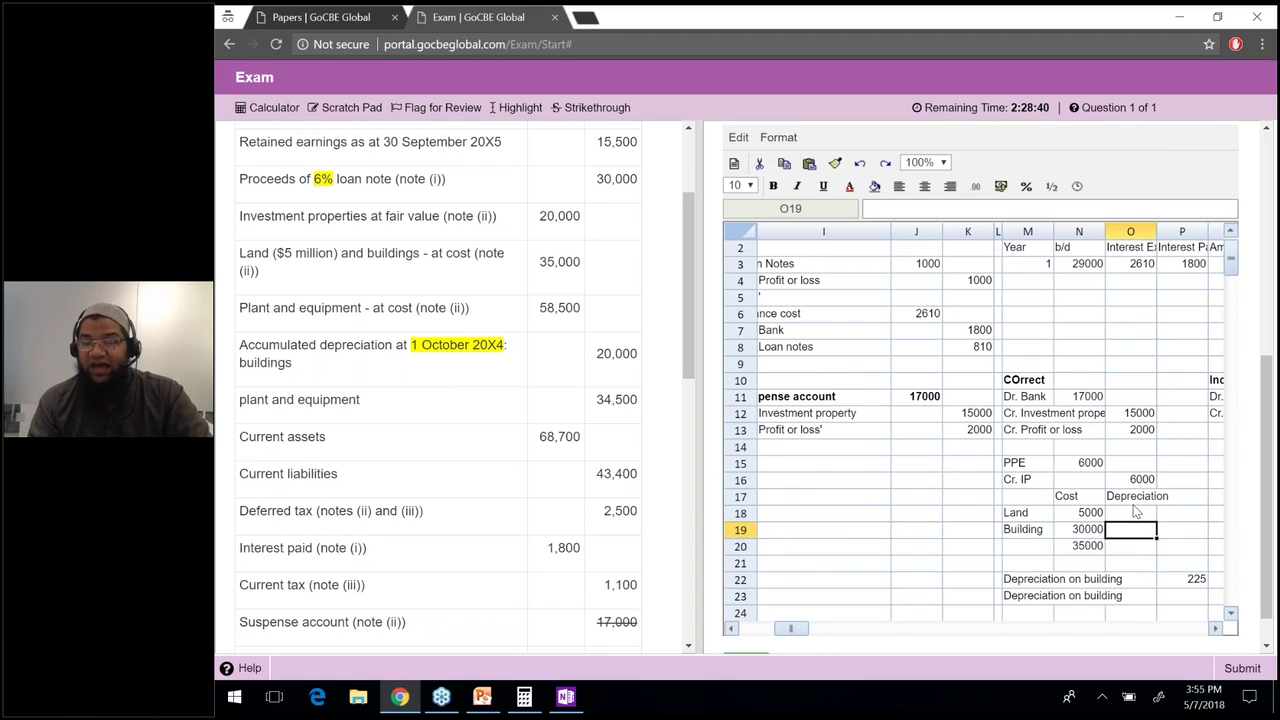
Add a Revaluation gain on land row with amount =8000-5000, giving 3000.
{"action": "left_click", "coordinate": [1043, 595]}
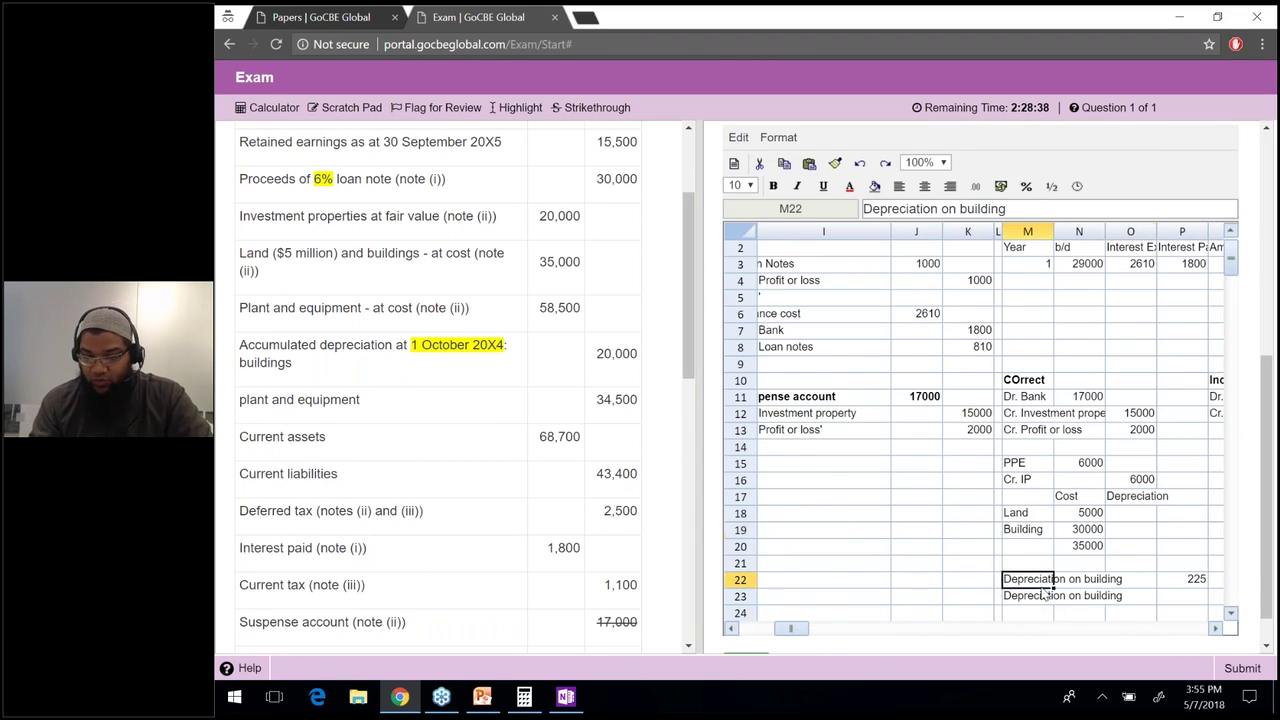
{"action": "key", "text": "Down"}
{"action": "key", "text": "Down"}
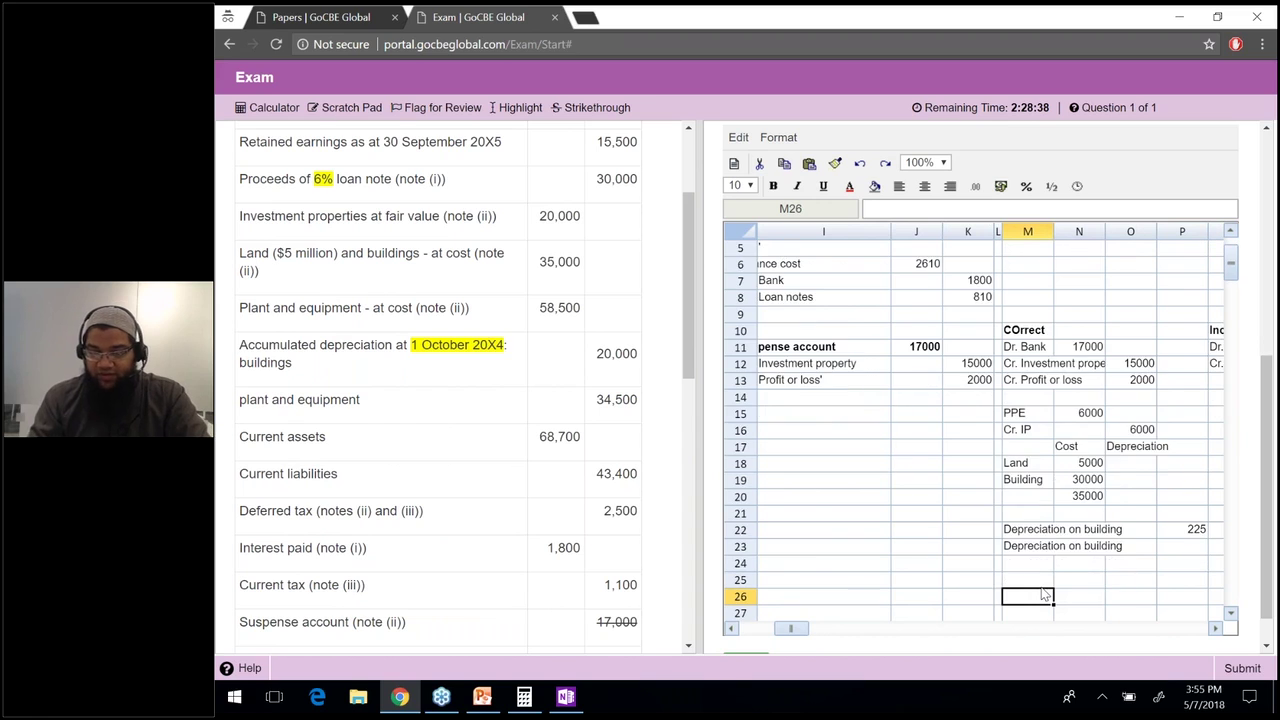
{"action": "type", "text": "Revaluat"}
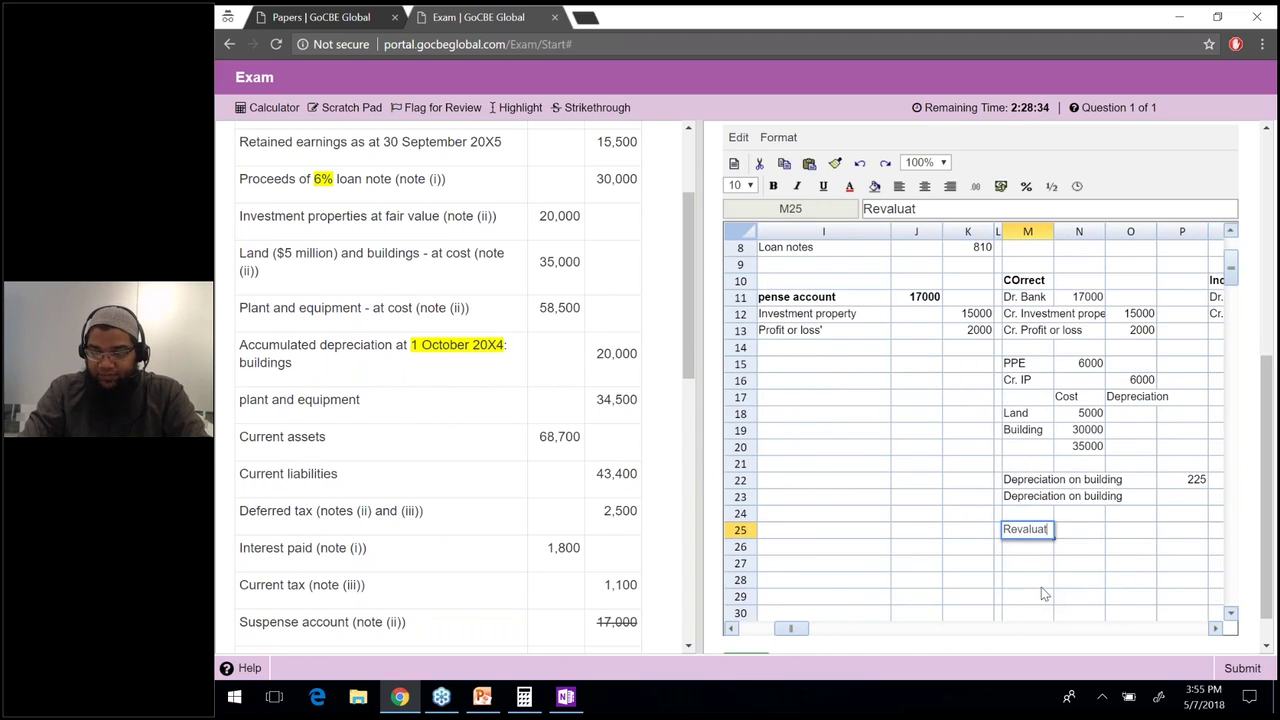
{"action": "type", "text": "ion gain on land"}
{"action": "key", "text": "Return"}
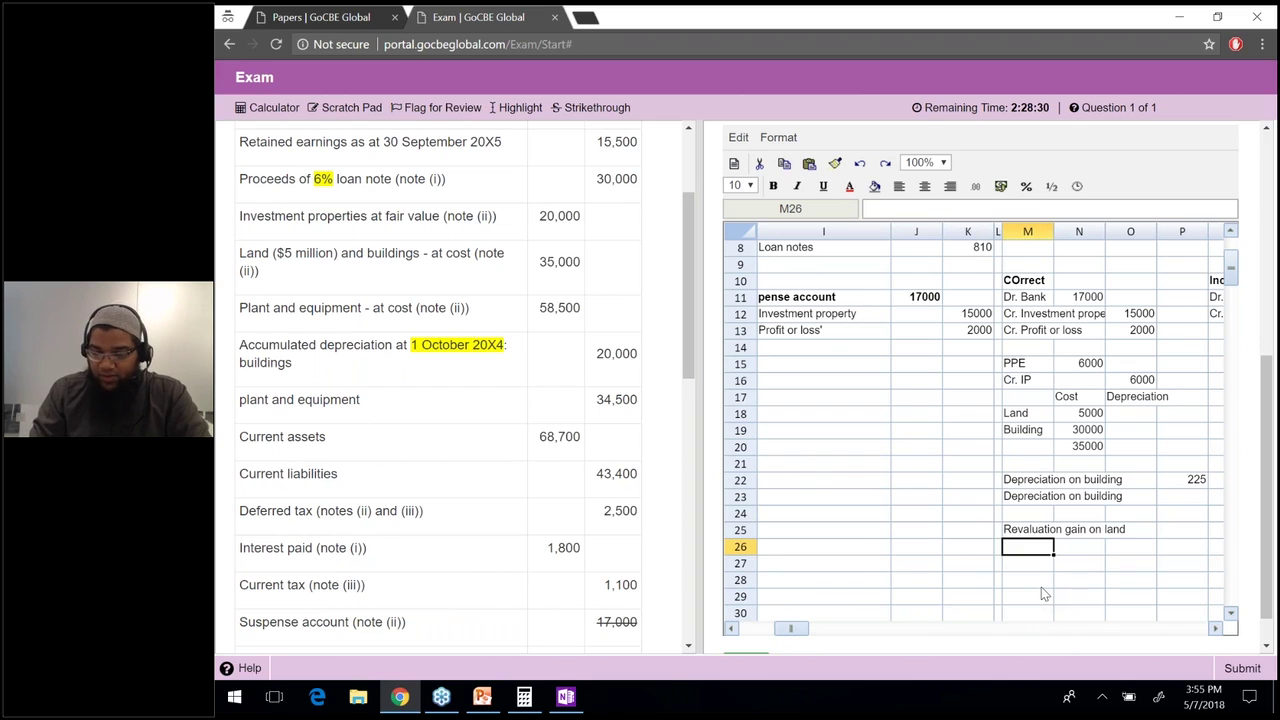
{"action": "key", "text": "Up"}
{"action": "key", "text": "Right"}
{"action": "key", "text": "Right"}
{"action": "key", "text": "Right"}
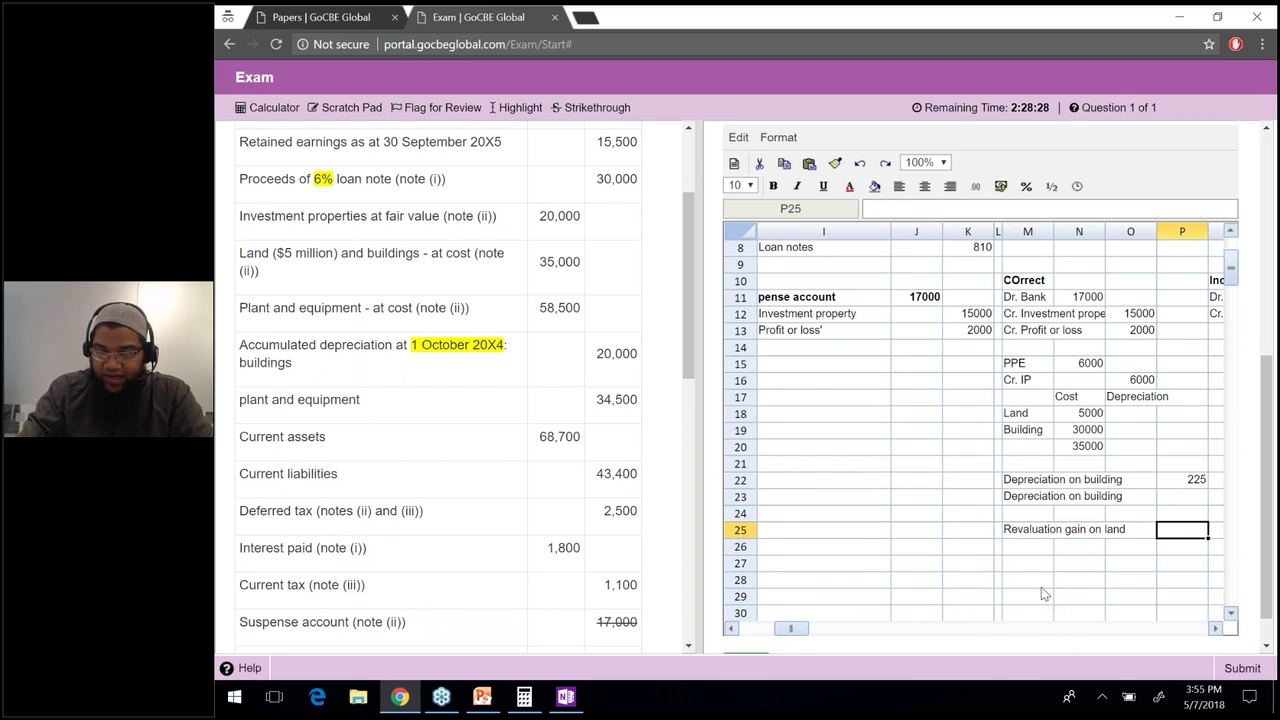
{"action": "type", "text": "=8000-5000"}
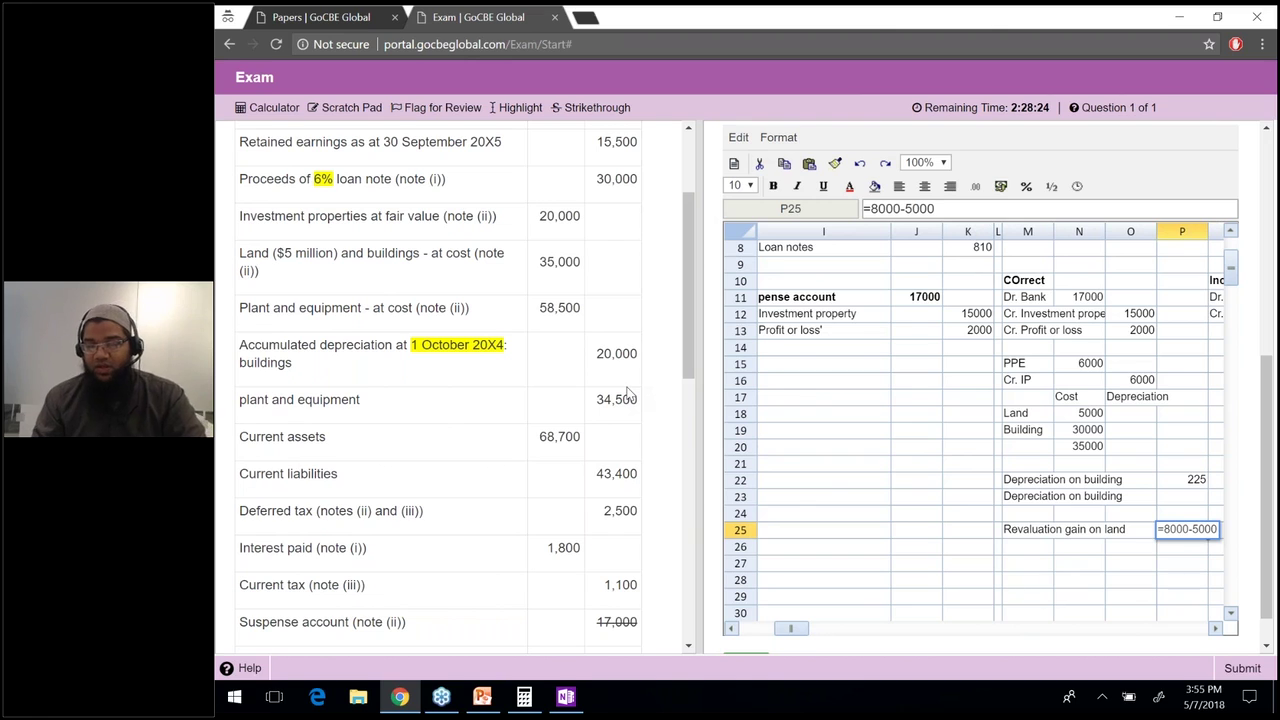
{"action": "key", "text": "Return"}
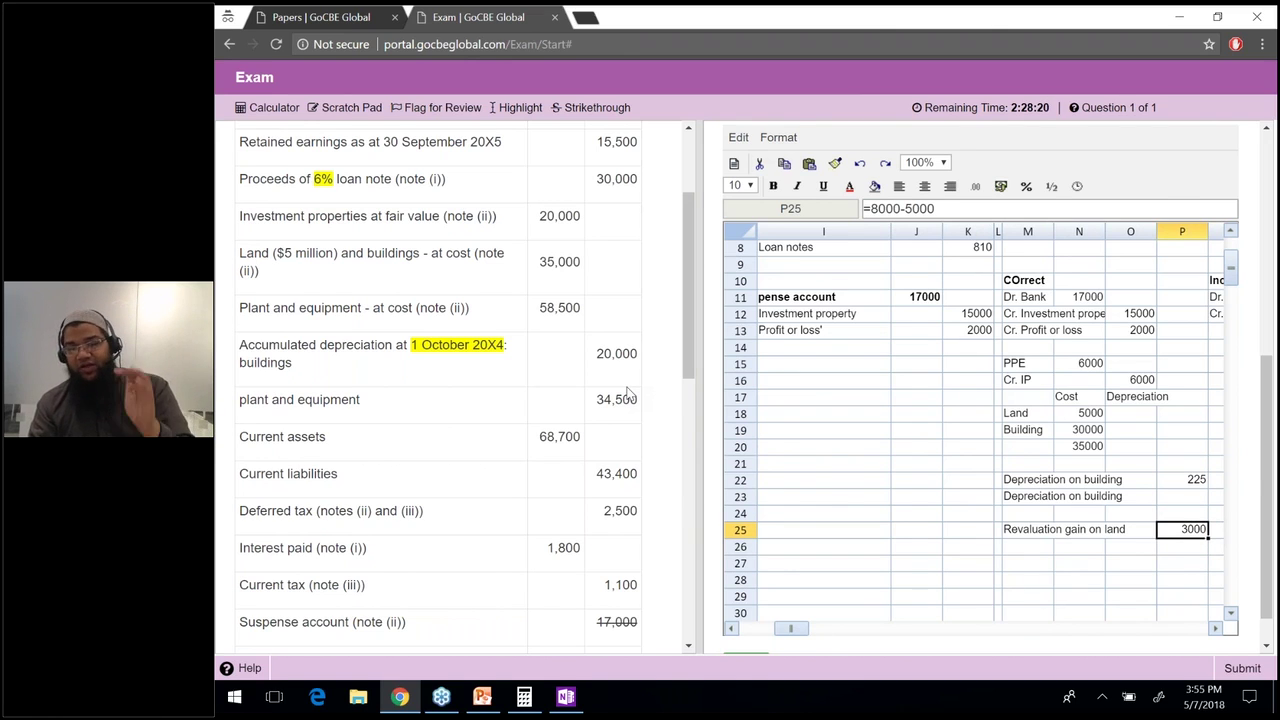
Copy the Revaluation gain on land label into the row below.
{"action": "key", "text": "Down"}
{"action": "key", "text": "Left"}
{"action": "key", "text": "Left"}
{"action": "key", "text": "Left"}
{"action": "key", "text": "Up"}
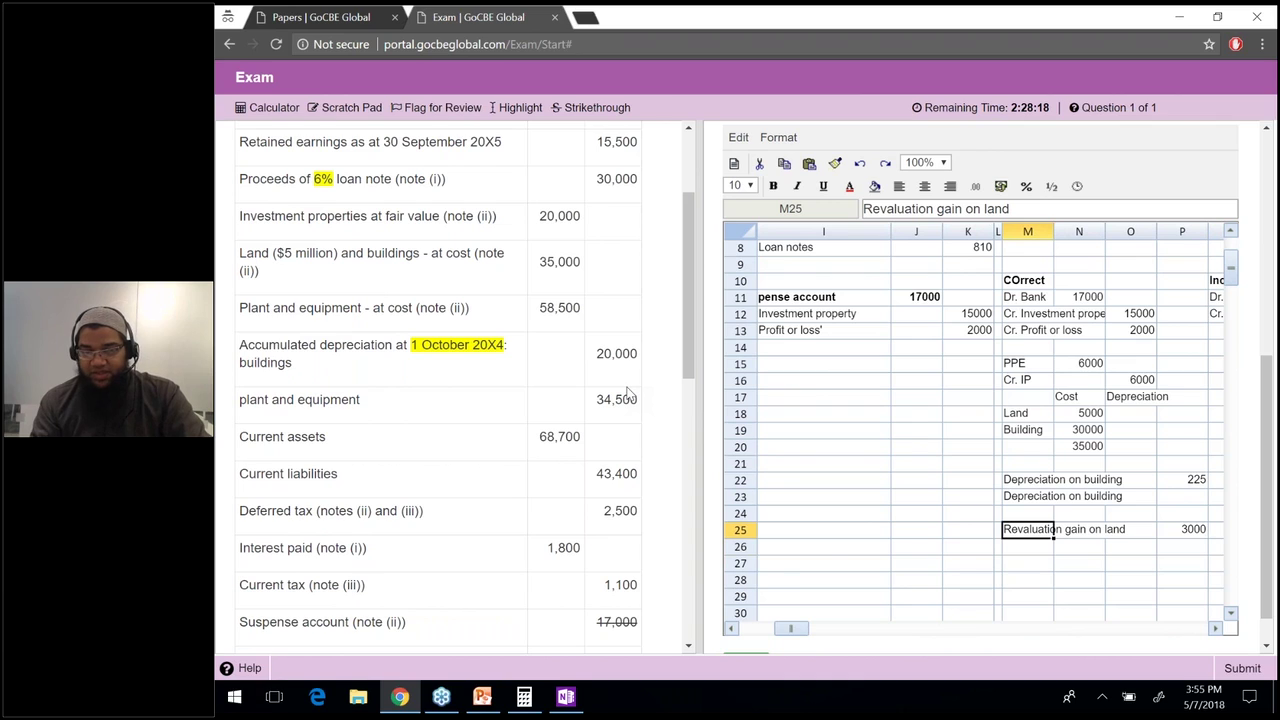
{"action": "key", "text": "ctrl+c"}
{"action": "key", "text": "Down"}
{"action": "key", "text": "ctrl+v"}
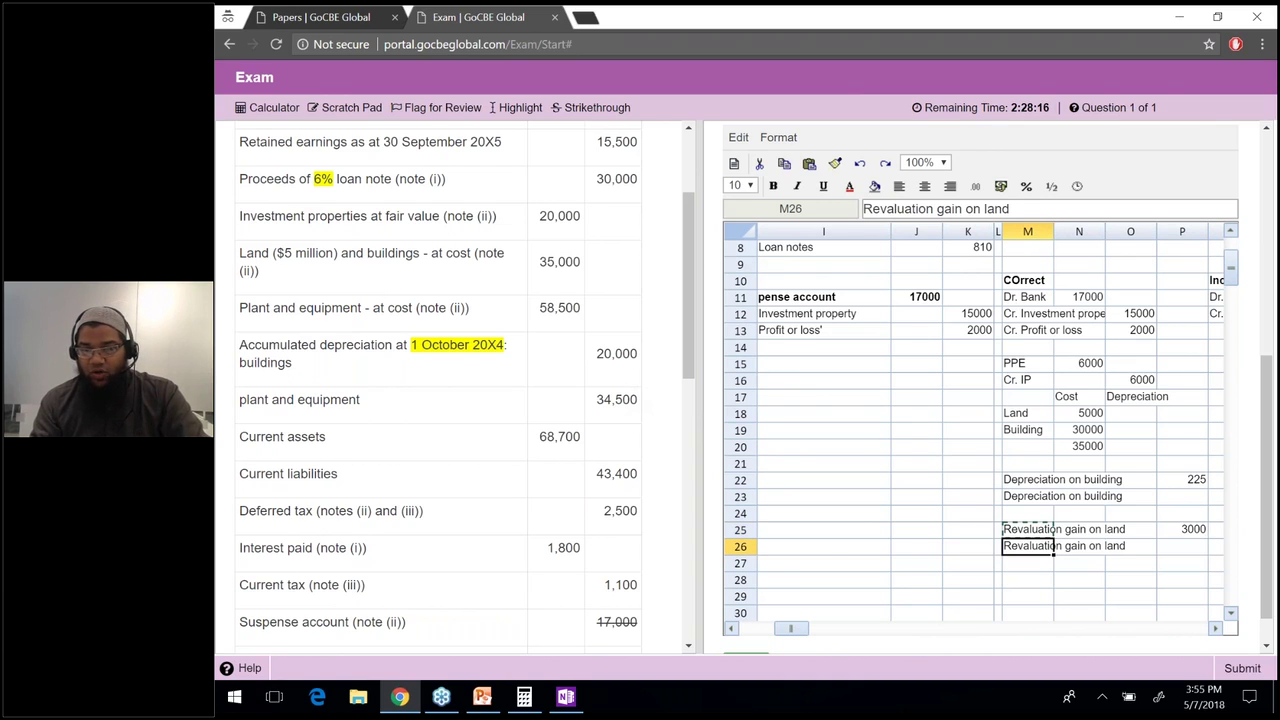
Change the copied label in M26 to 'Revaluation gain on building'.
{"action": "left_click", "coordinate": [1059, 208]}
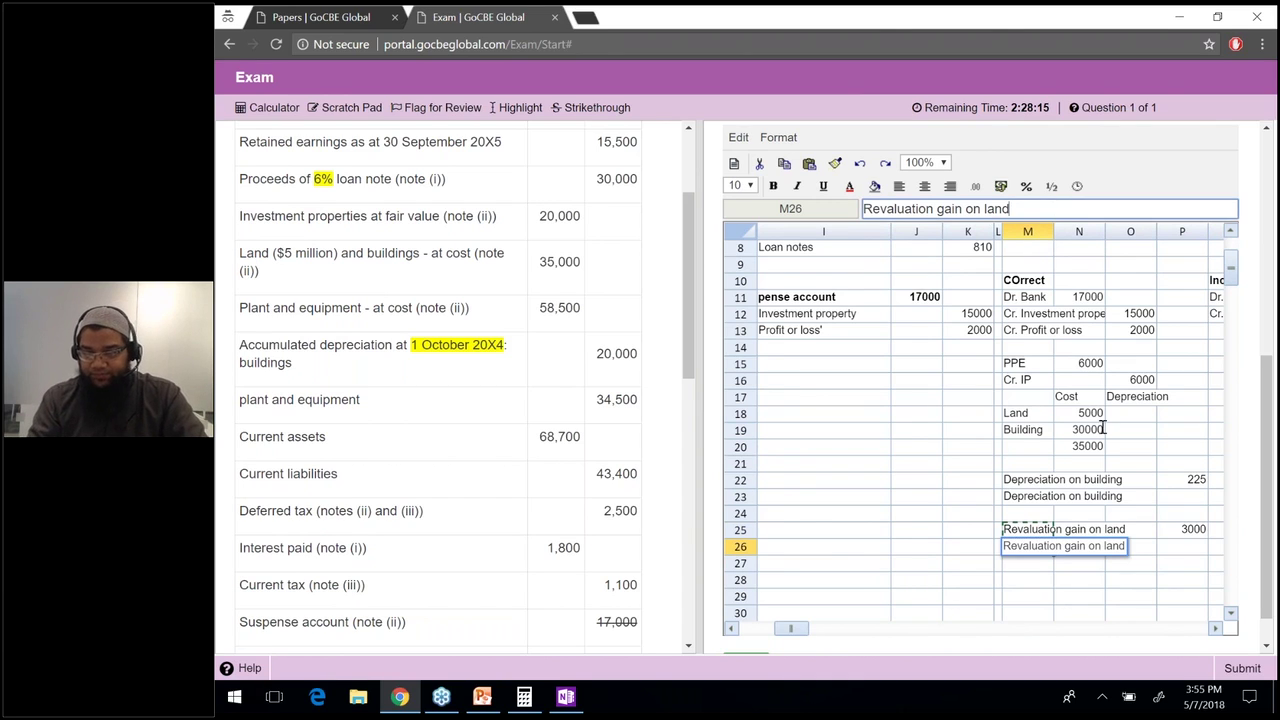
{"action": "left_click", "coordinate": [1009, 539]}
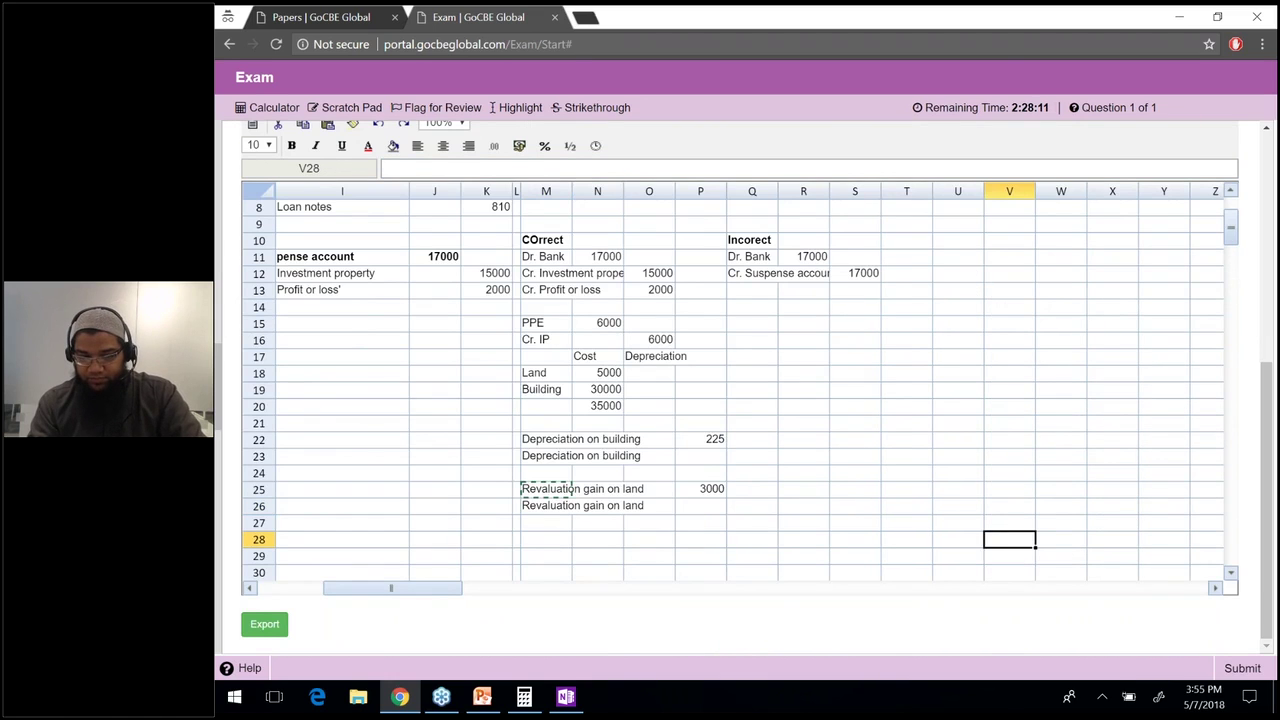
{"action": "left_click", "coordinate": [1093, 492]}
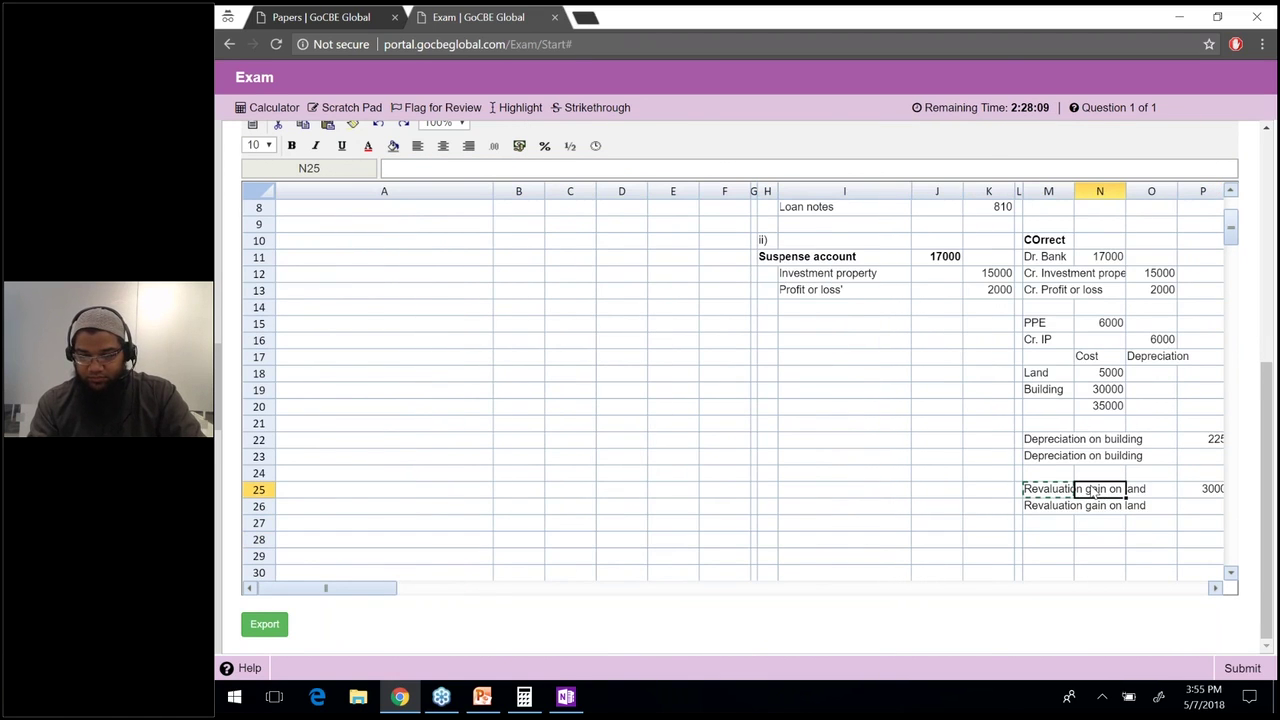
{"action": "key", "text": "ctrl+shift+Right"}
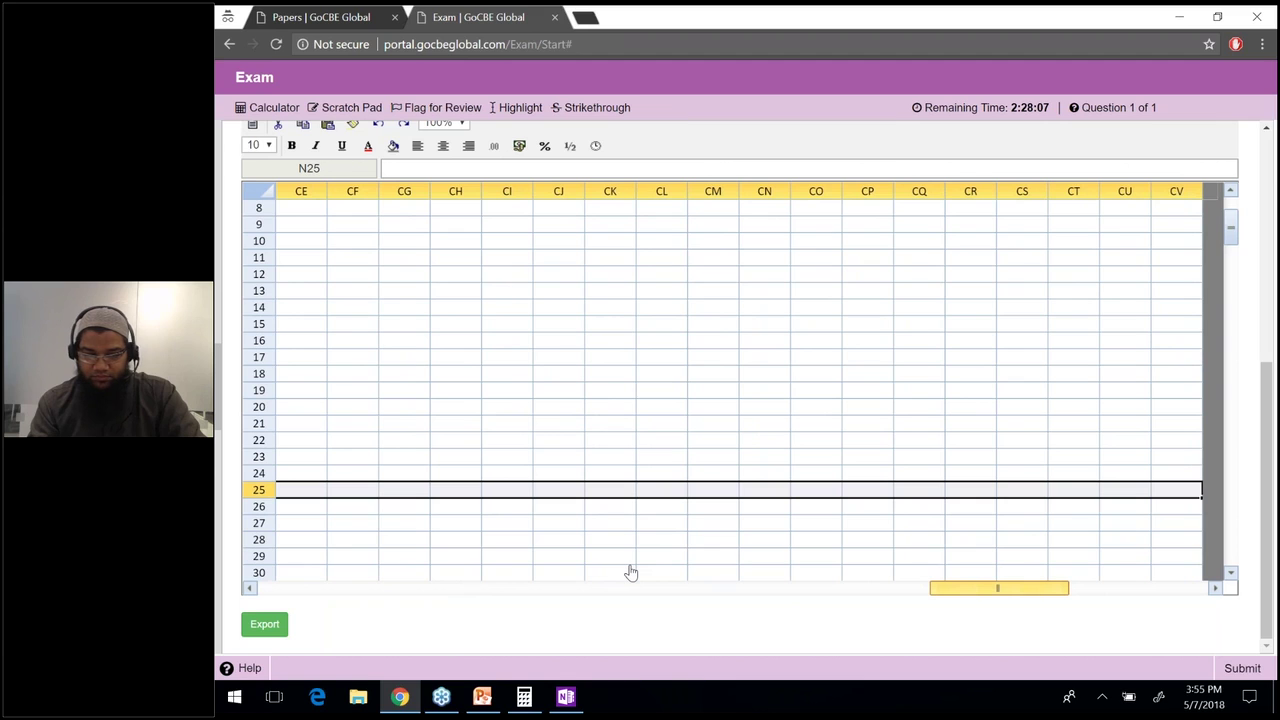
{"action": "left_click", "coordinate": [630, 547]}
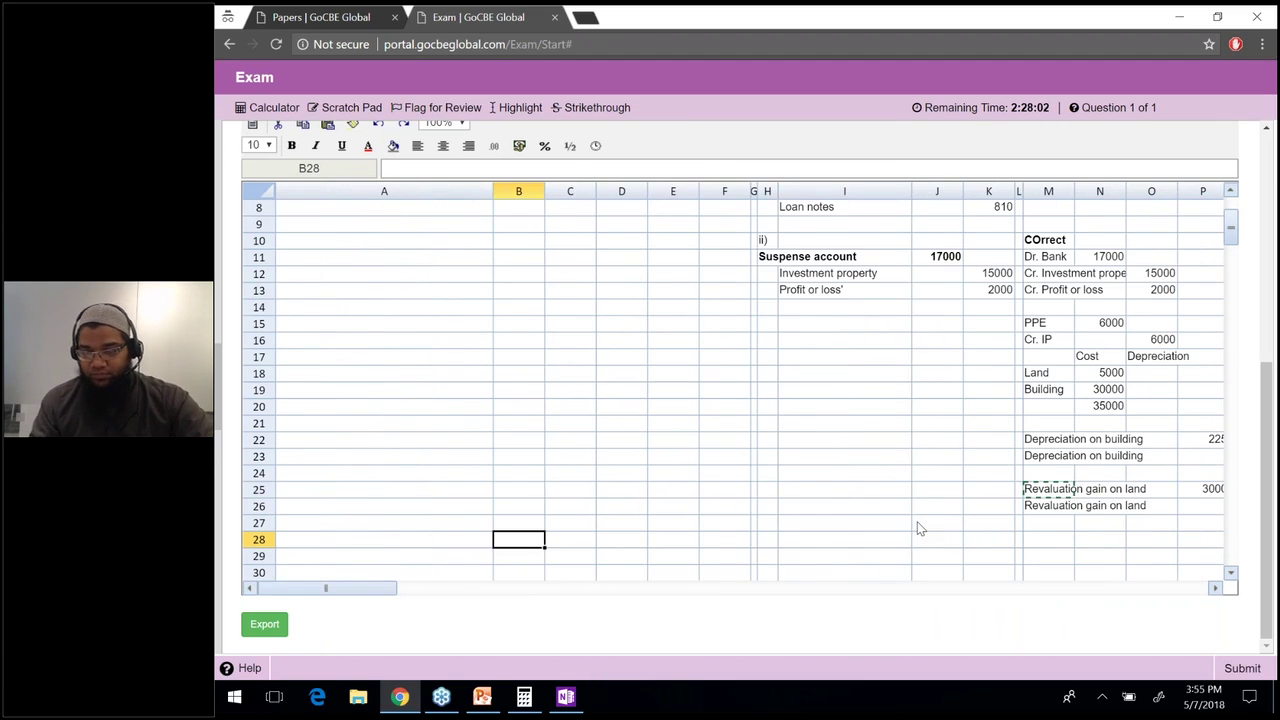
{"action": "key", "text": "Right"}
{"action": "key", "text": "Right"}
{"action": "key", "text": "Right"}
{"action": "key", "text": "Right"}
{"action": "key", "text": "Right"}
{"action": "key", "text": "Right"}
{"action": "key", "text": "Right"}
{"action": "key", "text": "Right"}
{"action": "key", "text": "Right"}
{"action": "key", "text": "Right"}
{"action": "key", "text": "Right"}
{"action": "key", "text": "Right"}
{"action": "key", "text": "Right"}
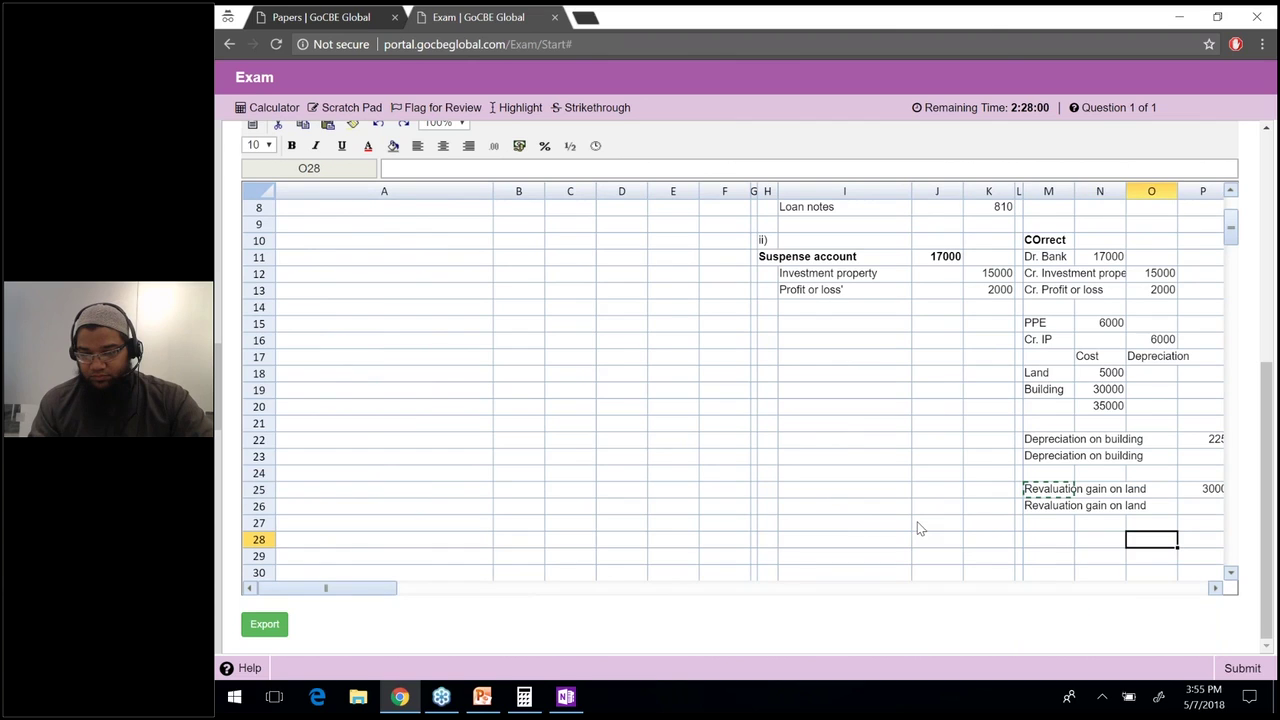
{"action": "key", "text": "Up"}
{"action": "key", "text": "Up"}
{"action": "key", "text": "Left"}
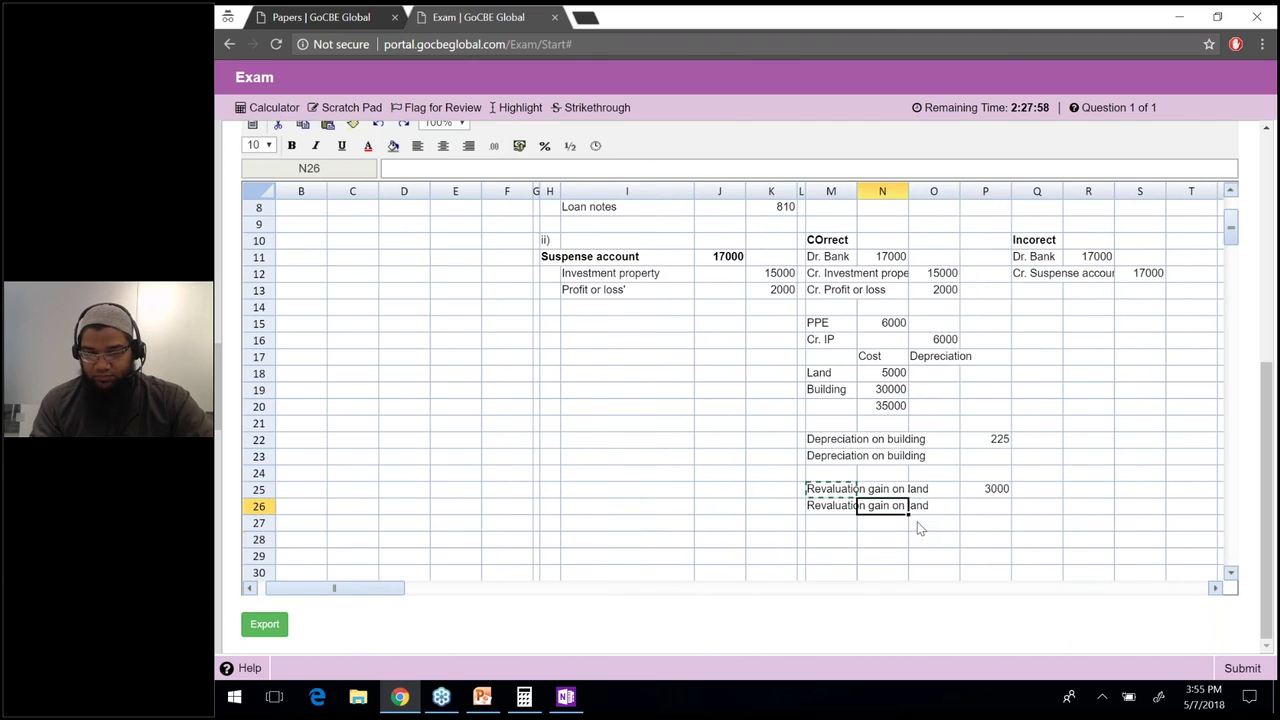
{"action": "key", "text": "Left"}
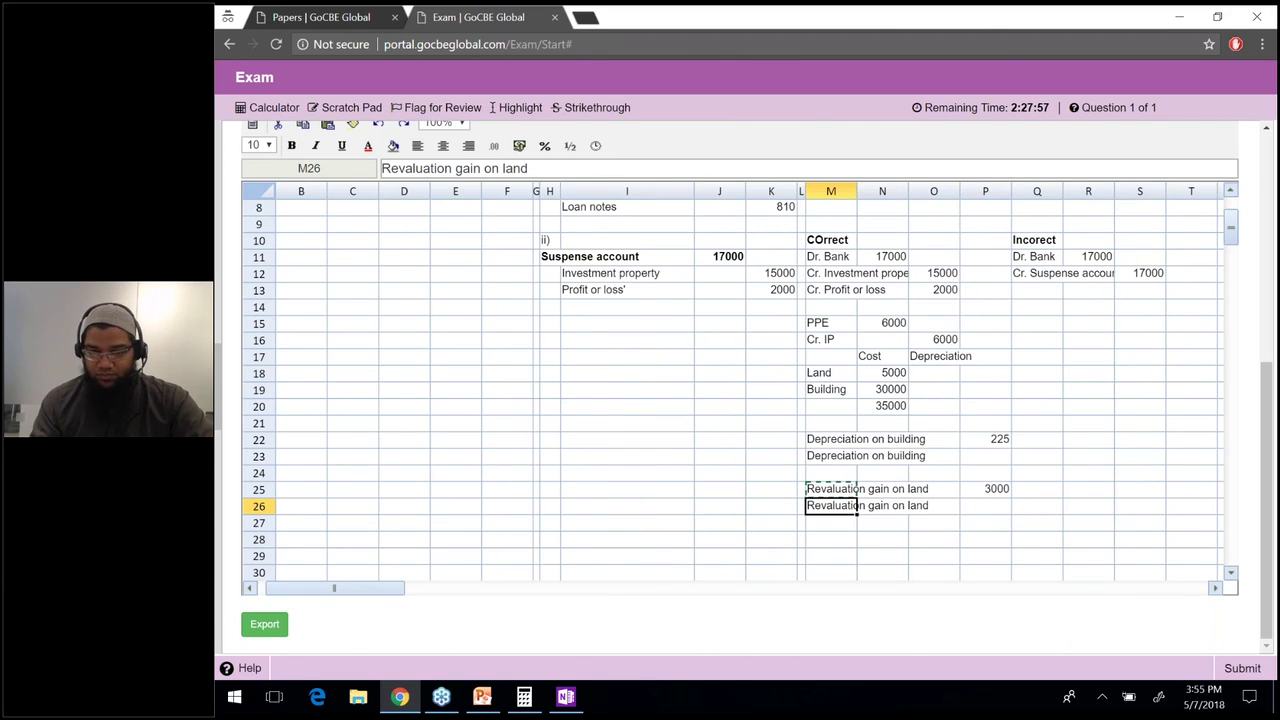
{"action": "key", "text": "F2"}
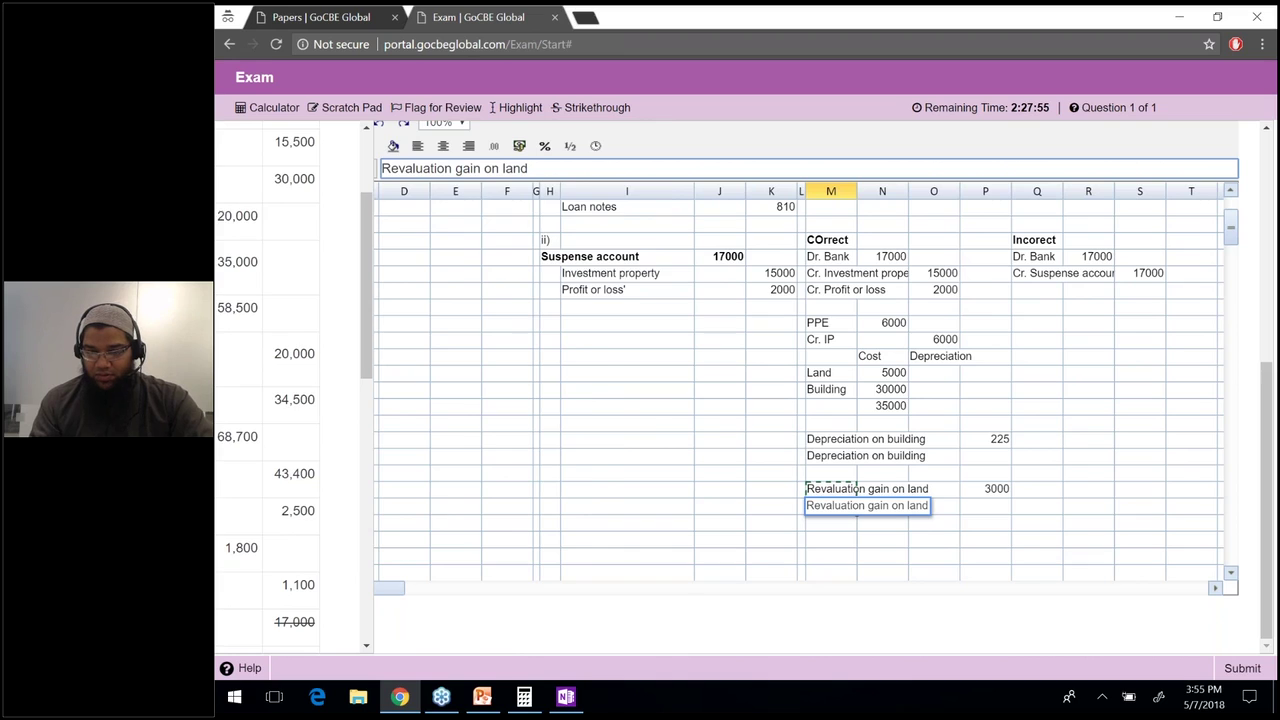
{"action": "key", "text": "ctrl+shift+Left"}
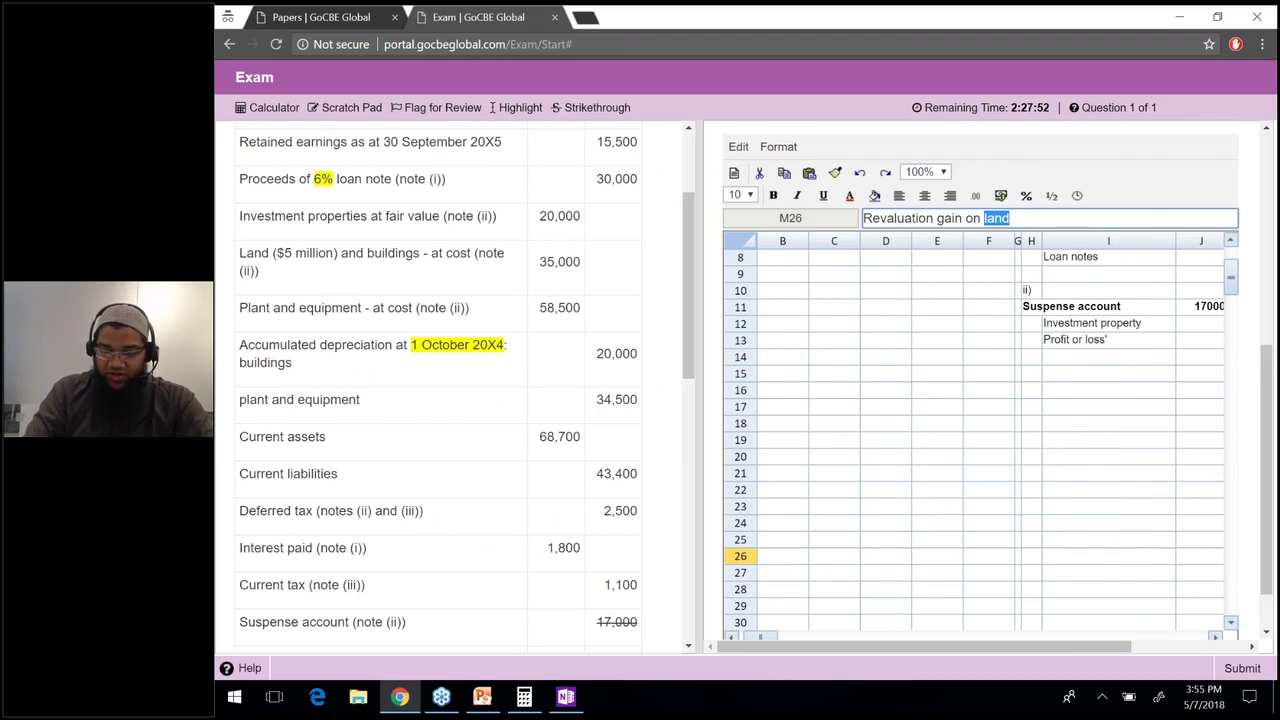
{"action": "type", "text": "building"}
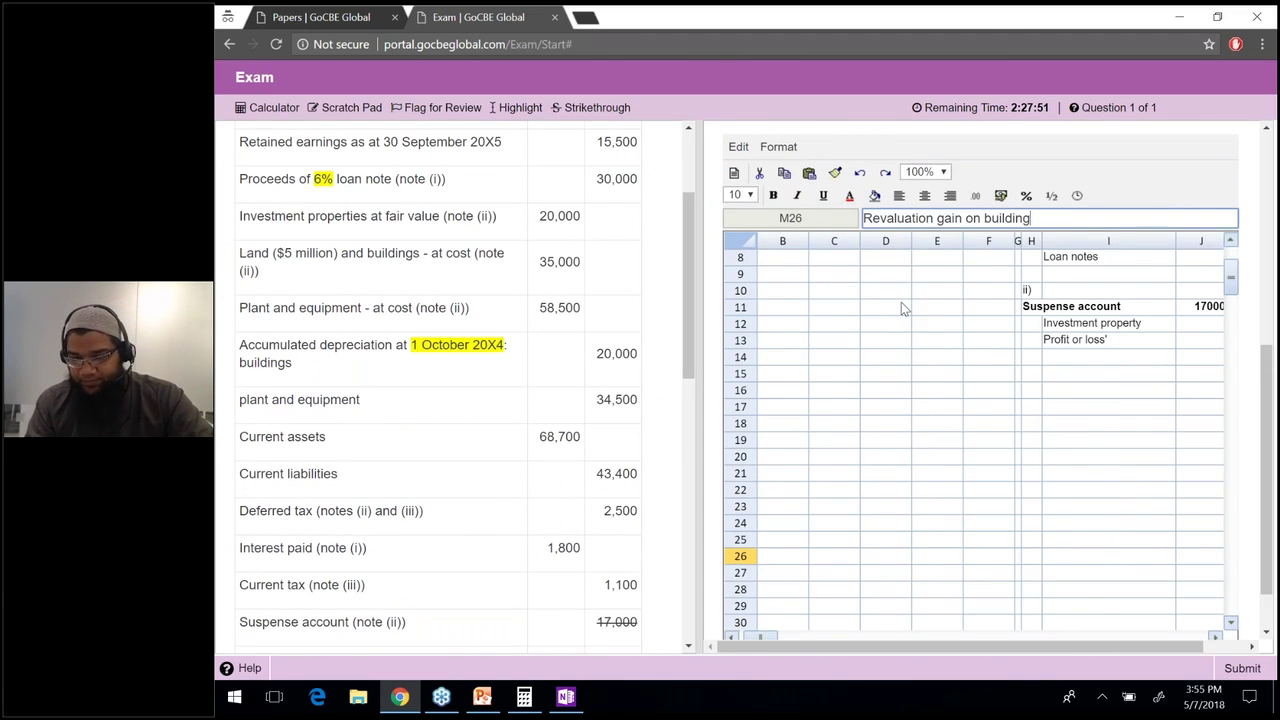
{"action": "key", "text": "Return"}
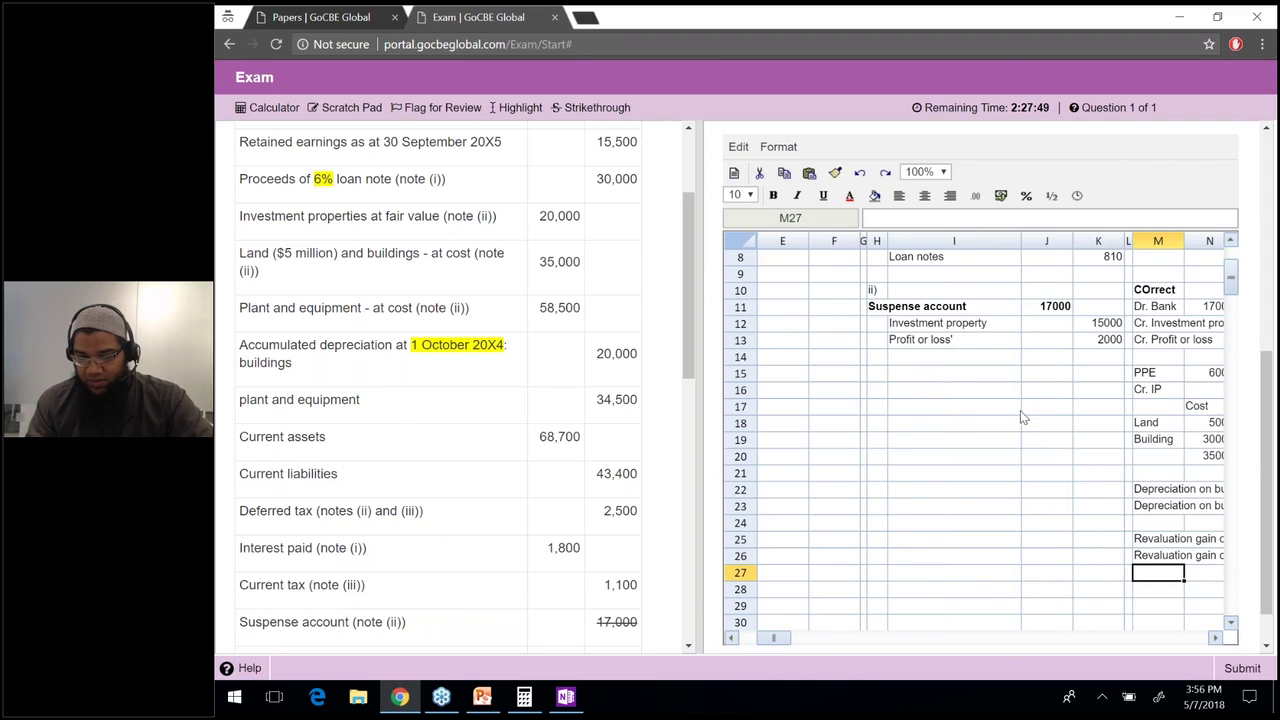
{"action": "key", "text": "Right"}
{"action": "key", "text": "Right"}
{"action": "key", "text": "Right"}
{"action": "key", "text": "Right"}
{"action": "key", "text": "Left"}
{"action": "key", "text": "Up"}
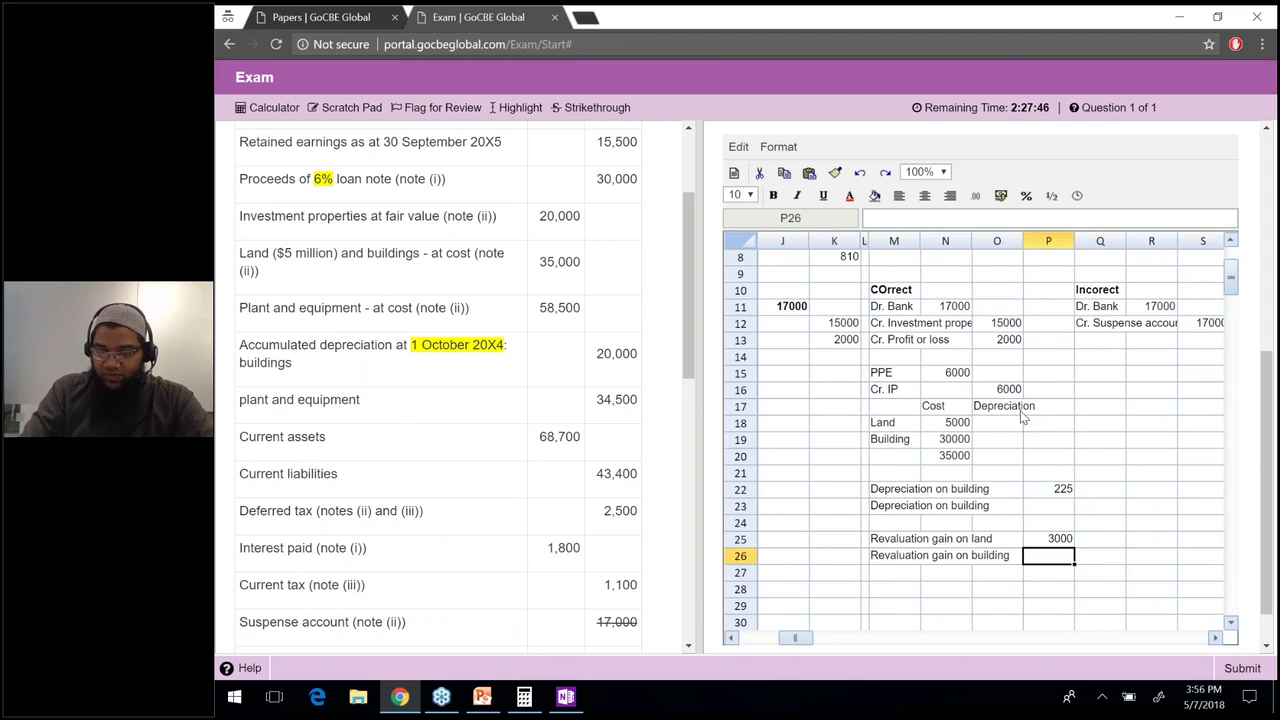
{"action": "type", "text": "=30000-6000"}
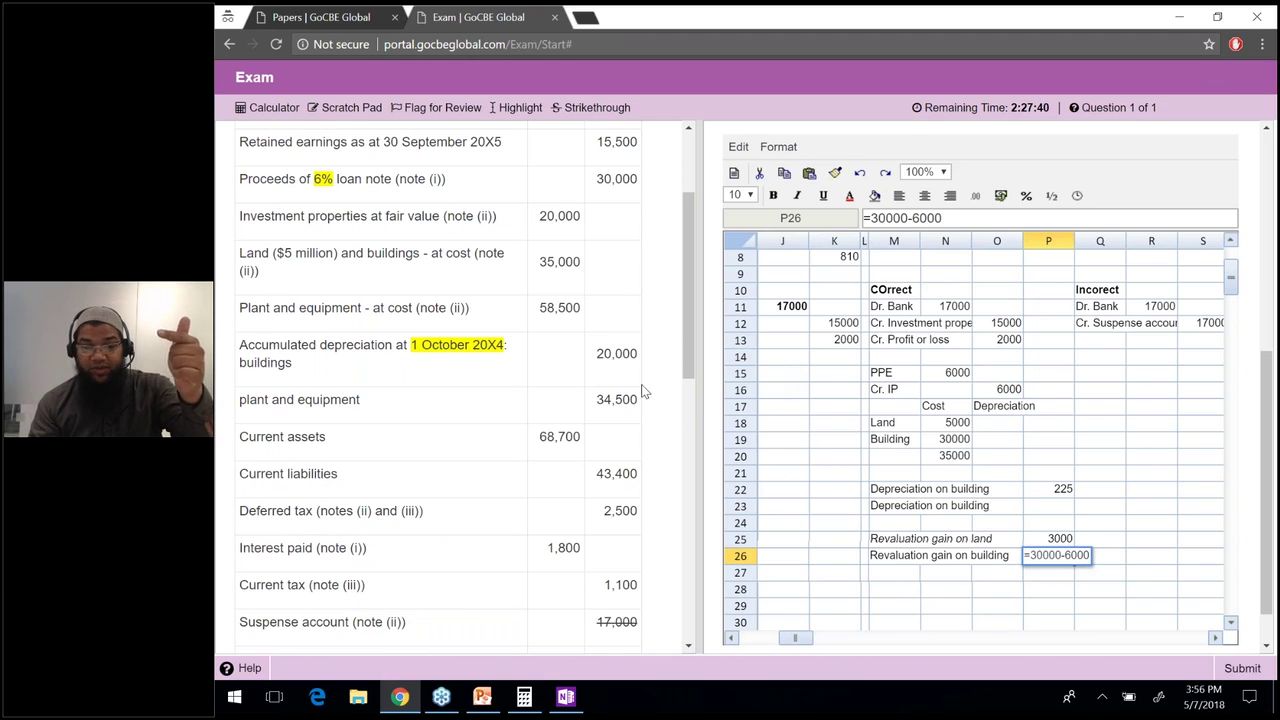
{"action": "type", "text": "-20000"}
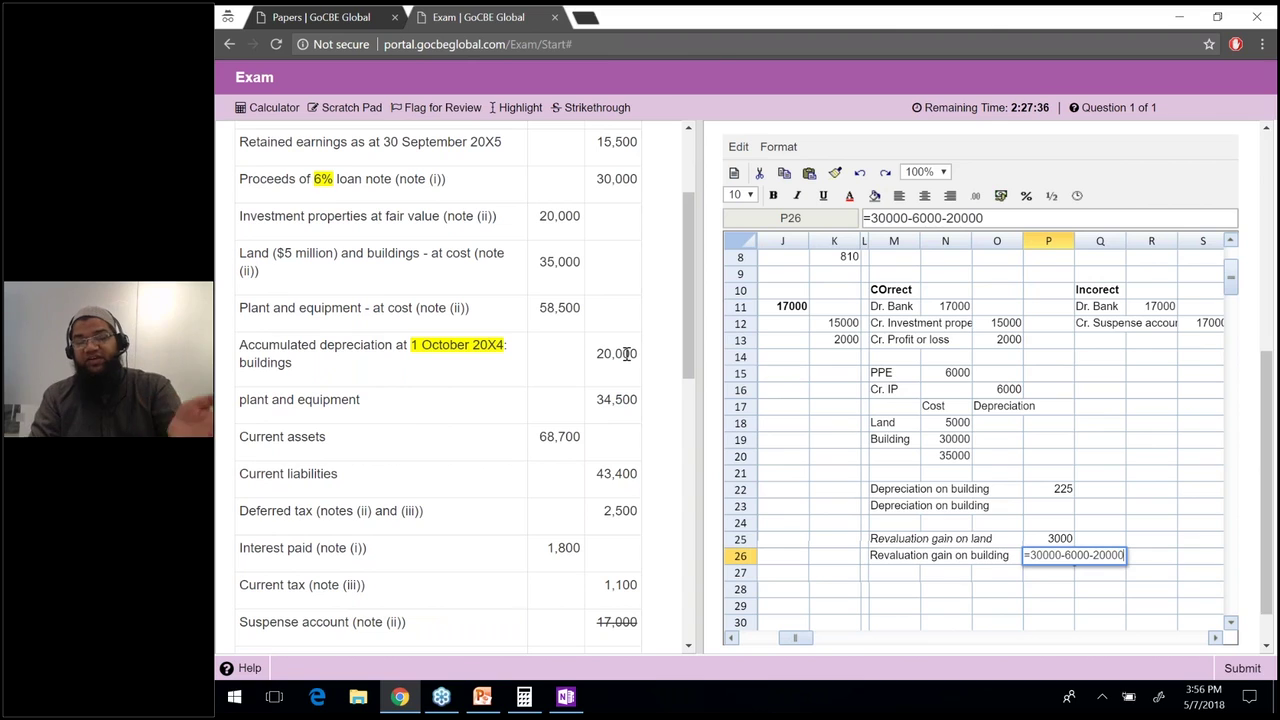
{"action": "key", "text": "Return"}
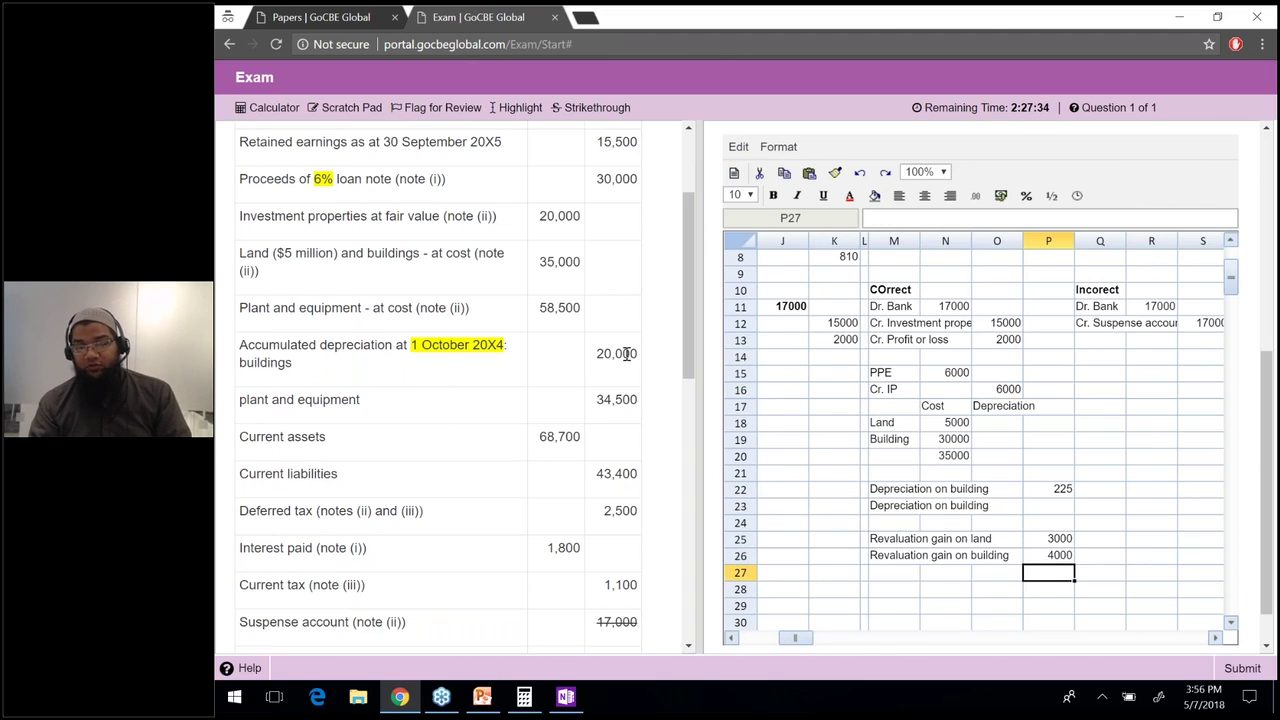
{"action": "key", "text": "Up"}
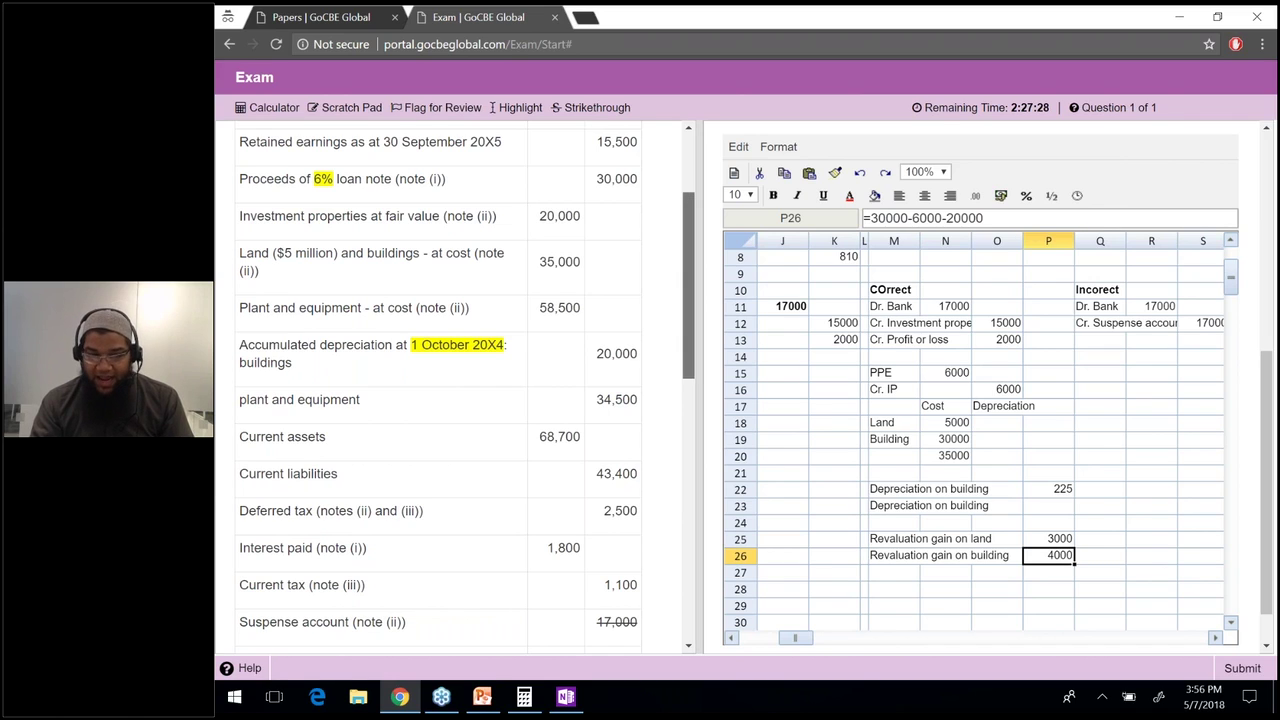
{"action": "scroll", "coordinate": [692, 397], "scroll_direction": "down", "scroll_amount": 1}
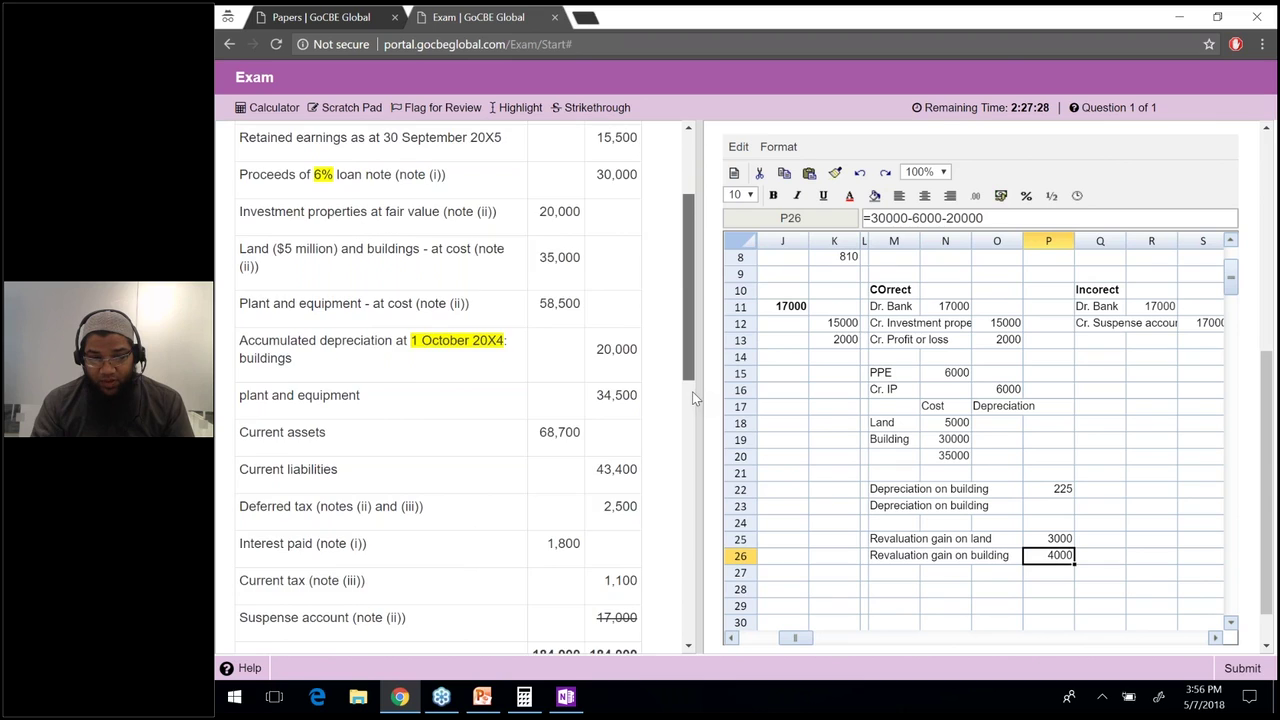
{"action": "left_click", "coordinate": [692, 393]}
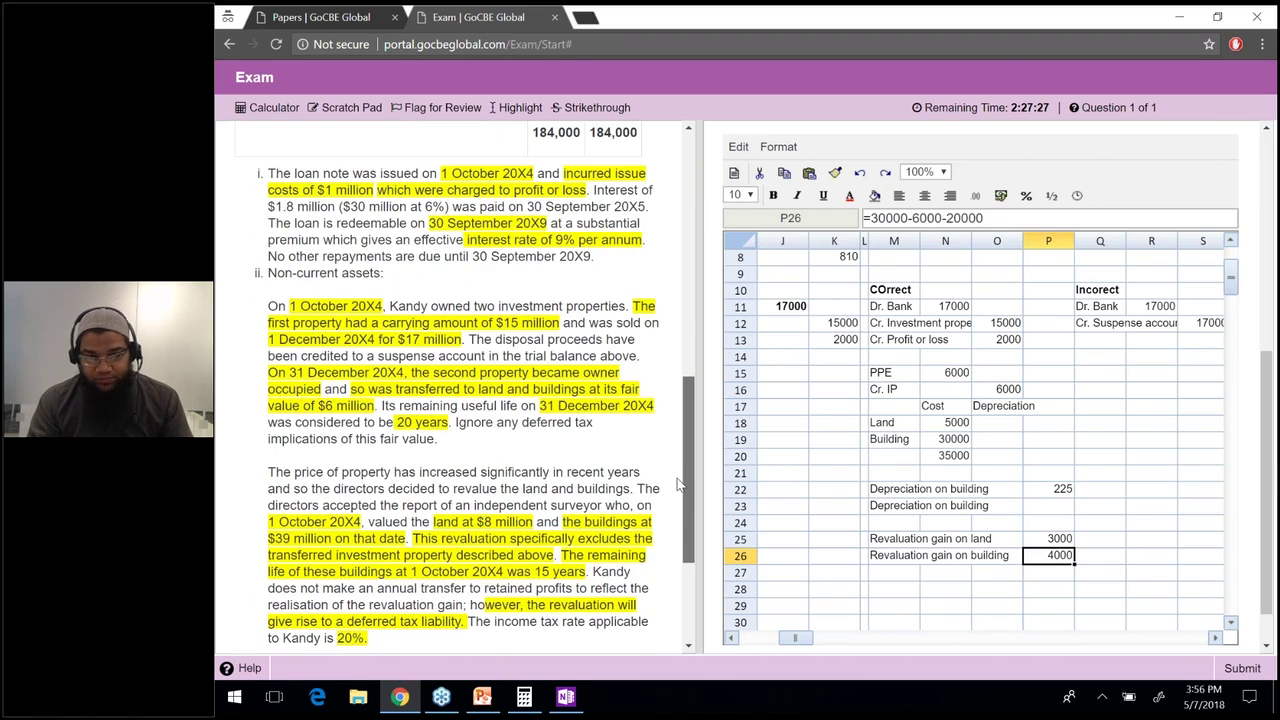
{"action": "scroll", "coordinate": [677, 484], "scroll_direction": "down", "scroll_amount": 1}
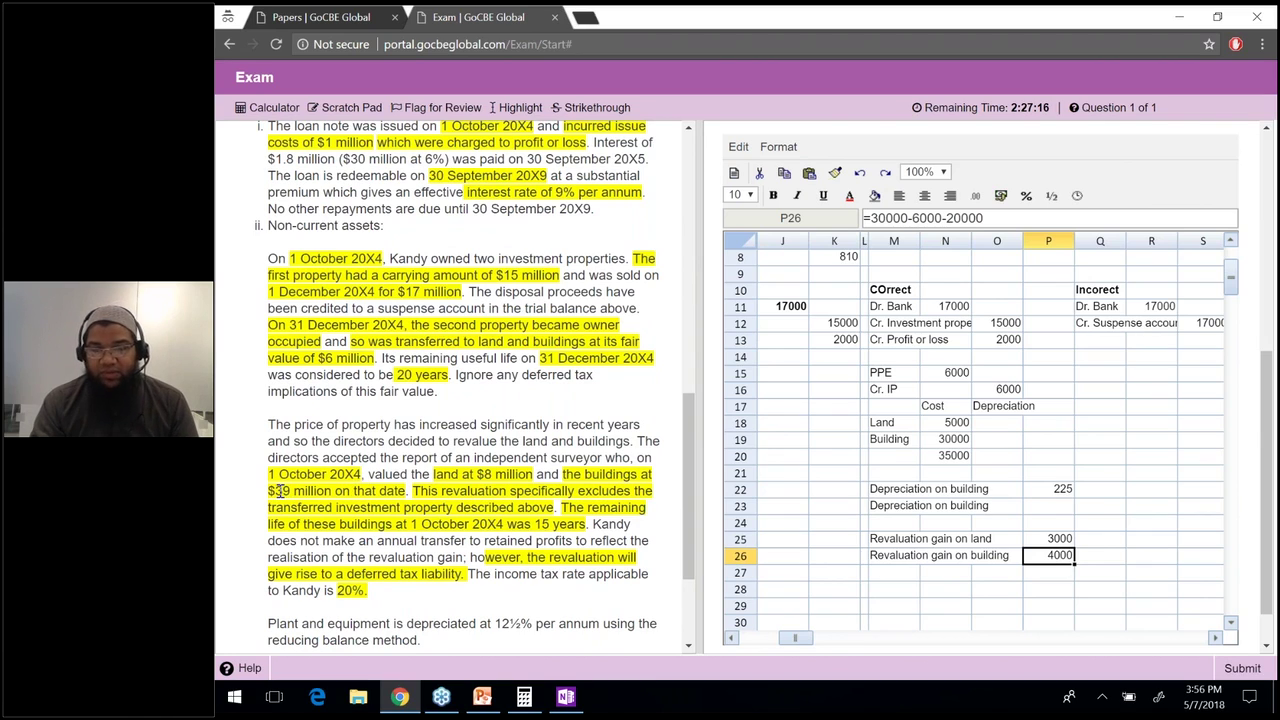
{"action": "left_click", "coordinate": [876, 225]}
{"action": "type", "text": "39000-("}
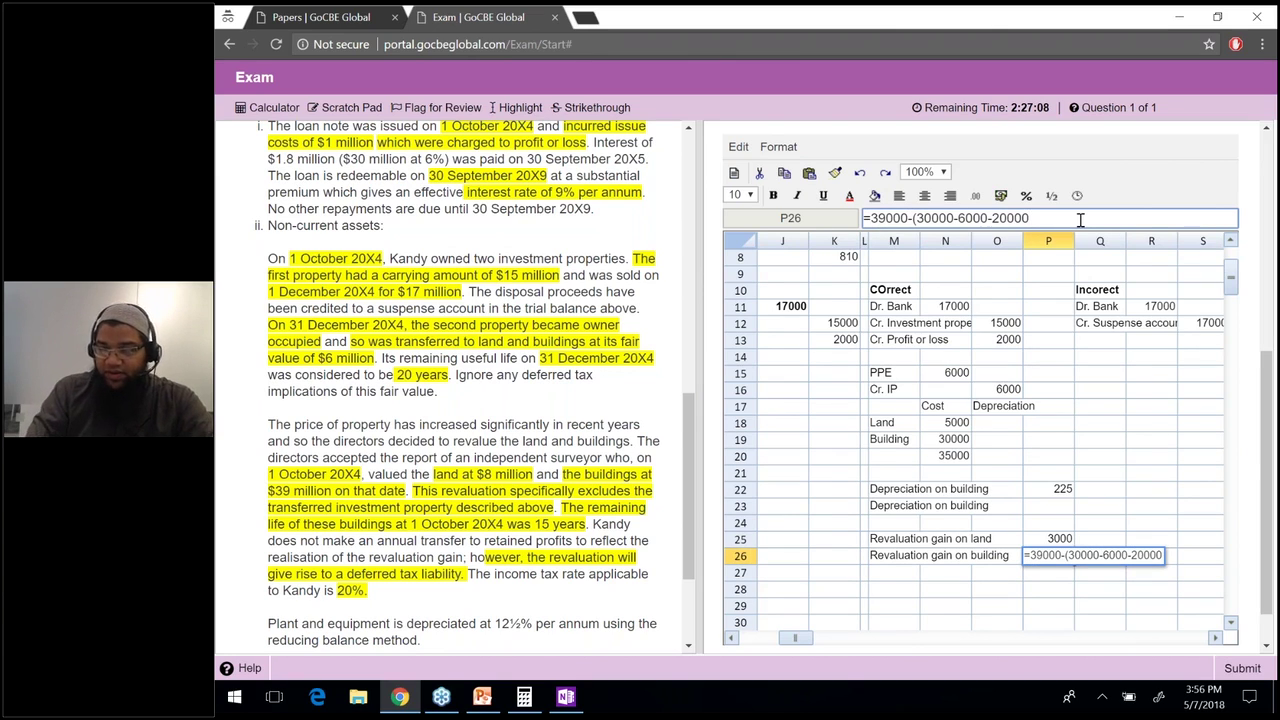
{"action": "type", "text": ")"}
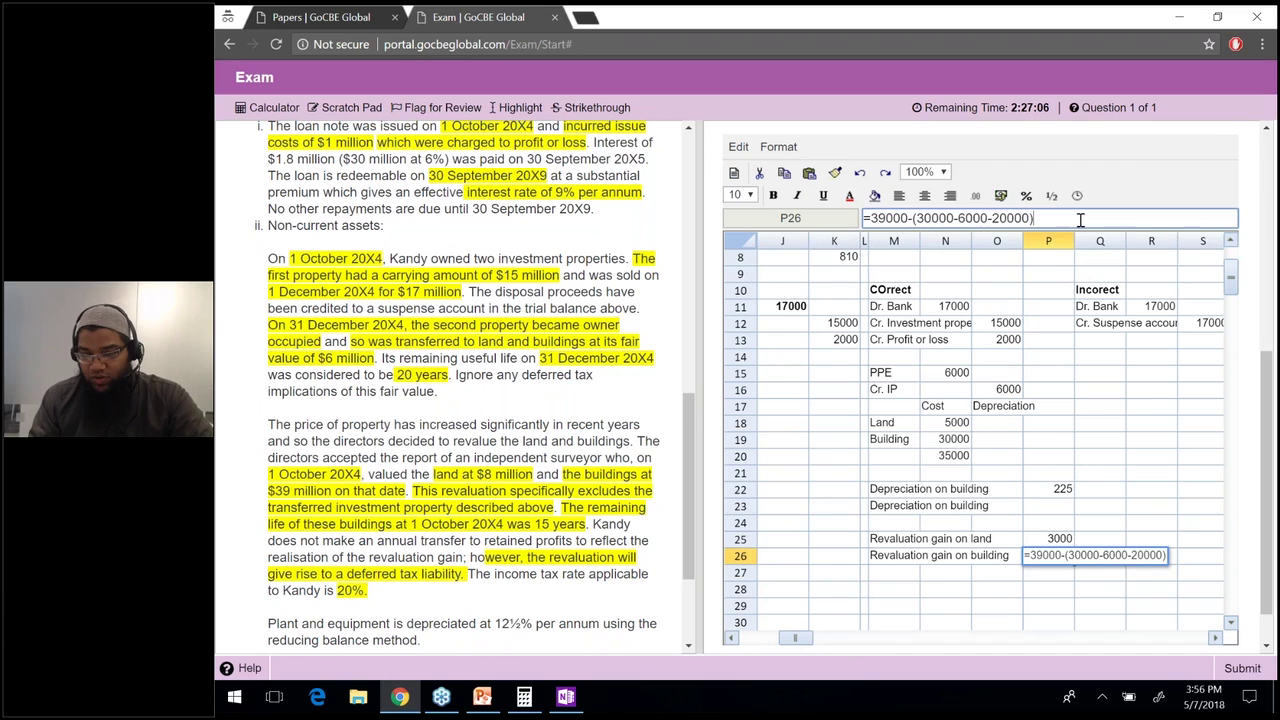
{"action": "key", "text": "Return"}
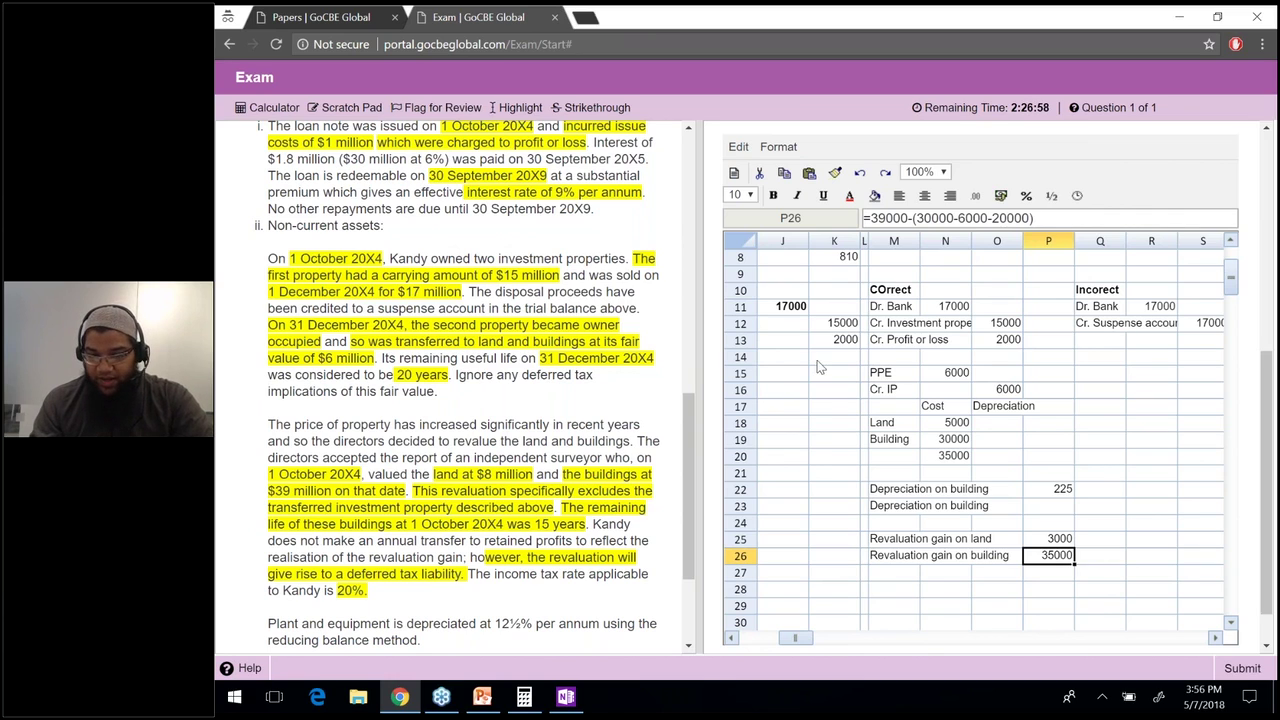
{"action": "left_click", "coordinate": [810, 455]}
{"action": "key", "text": "Left"}
{"action": "key", "text": "Left"}
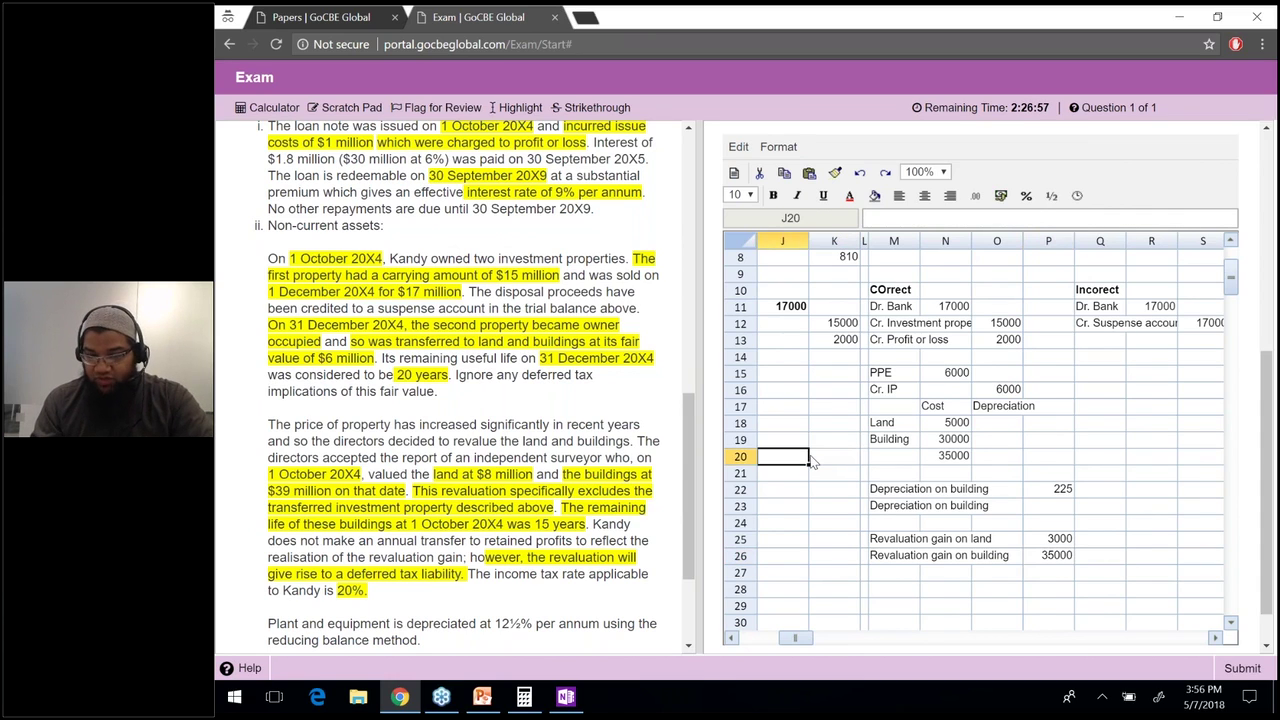
Type the labels Land and Building in H15 and H16.
{"action": "key", "text": "Left"}
{"action": "key", "text": "Up"}
{"action": "key", "text": "Up"}
{"action": "key", "text": "Up"}
{"action": "key", "text": "Up"}
{"action": "key", "text": "Up"}
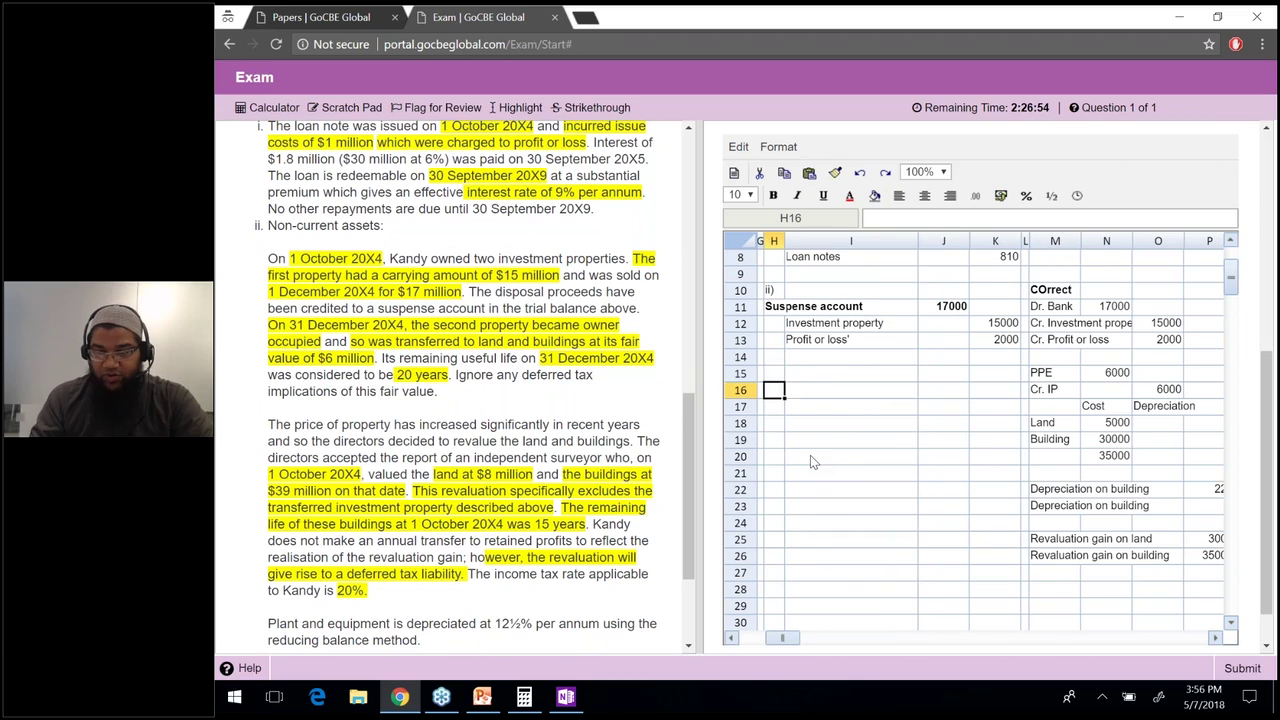
{"action": "type", "text": "Land"}
{"action": "key", "text": "Return"}
{"action": "type", "text": "BUilding"}
{"action": "key", "text": "Return"}
{"action": "key", "text": "Up"}
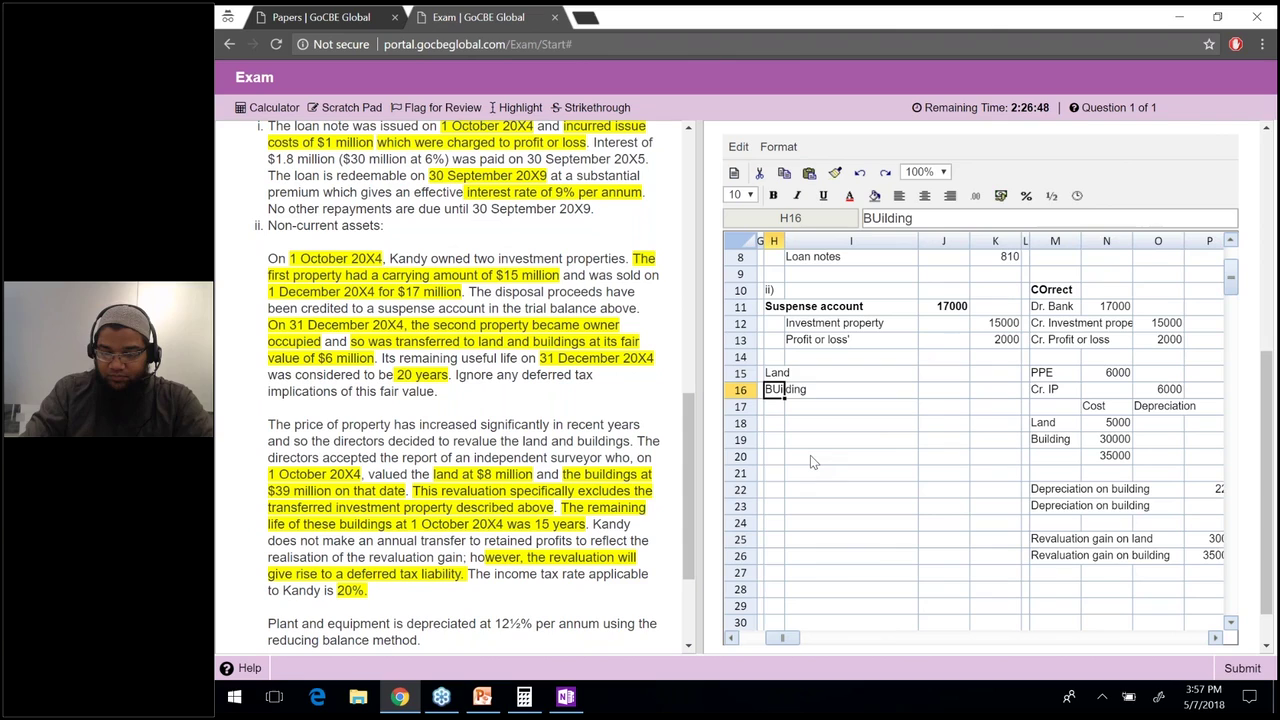
{"action": "key", "text": "BackSpace"}
{"action": "type", "text": "u"}
{"action": "key", "text": "Return"}
Link J15 to the 3000 land gain and J16 to the 35000 building gain.
{"action": "key", "text": "Up"}
{"action": "key", "text": "Up"}
{"action": "key", "text": "Right"}
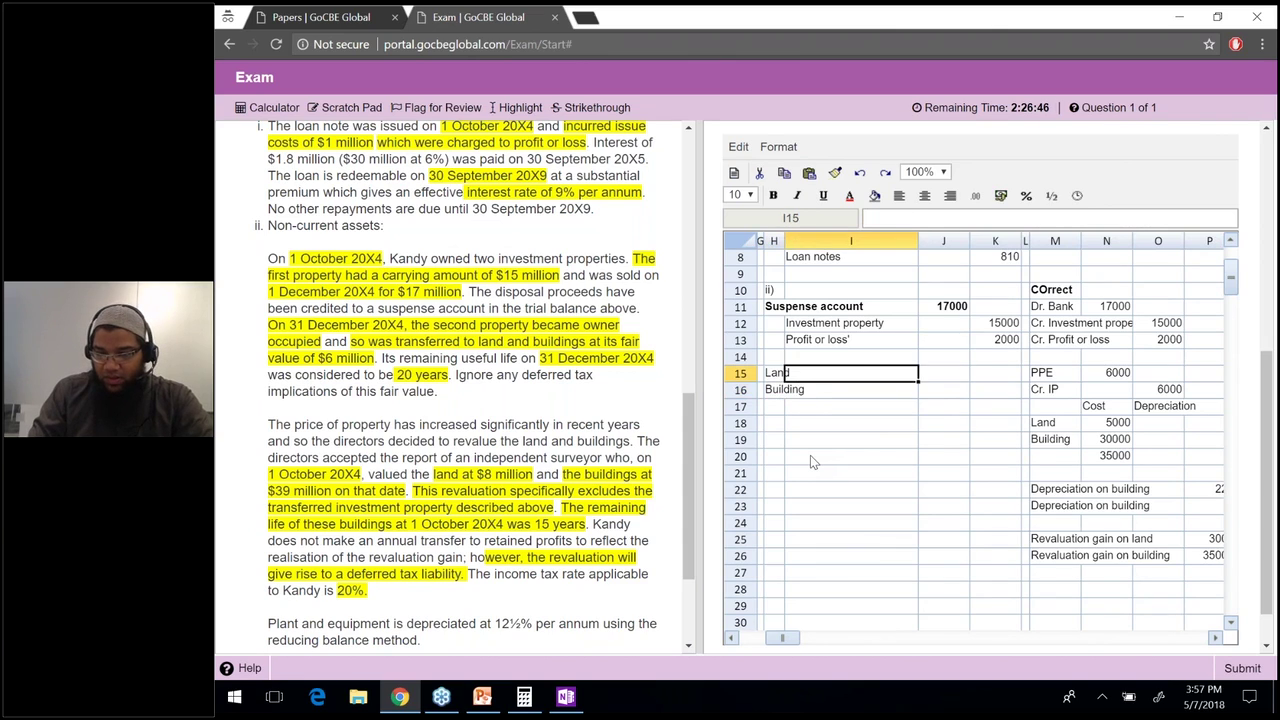
{"action": "key", "text": "Right"}
{"action": "type", "text": "="}
{"action": "key", "text": "Right"}
{"action": "key", "text": "Right"}
{"action": "key", "text": "Right"}
{"action": "key", "text": "Down"}
{"action": "key", "text": "Down"}
{"action": "key", "text": "Down"}
{"action": "key", "text": "Down"}
{"action": "key", "text": "Down"}
{"action": "key", "text": "Down"}
{"action": "key", "text": "Down"}
{"action": "key", "text": "Down"}
{"action": "key", "text": "Down"}
{"action": "key", "text": "Right"}
{"action": "key", "text": "Right"}
{"action": "key", "text": "Down"}
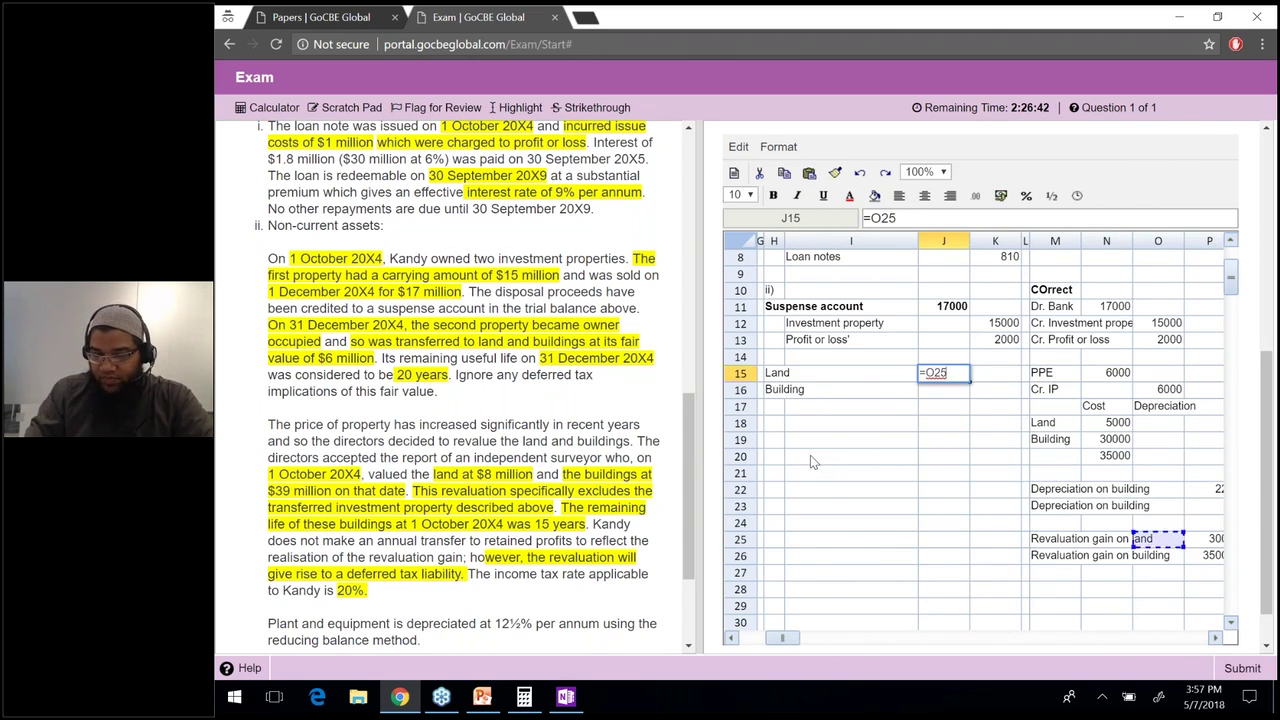
{"action": "key", "text": "Return"}
{"action": "type", "text": "="}
{"action": "key", "text": "Down"}
{"action": "key", "text": "Down"}
{"action": "key", "text": "Down"}
{"action": "key", "text": "Down"}
{"action": "key", "text": "Down"}
{"action": "key", "text": "Down"}
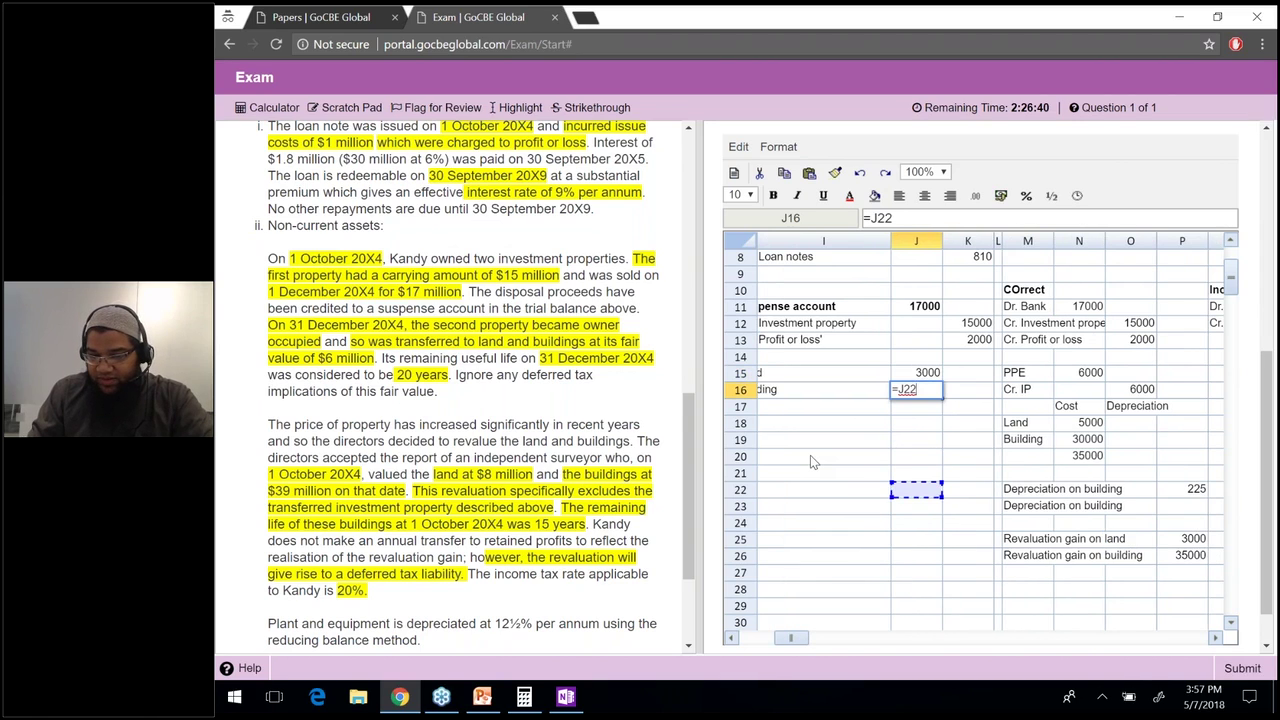
{"action": "key", "text": "Right"}
{"action": "key", "text": "Down"}
{"action": "key", "text": "Right"}
{"action": "key", "text": "Right"}
{"action": "key", "text": "Down"}
{"action": "key", "text": "Down"}
{"action": "key", "text": "Right"}
{"action": "key", "text": "Right"}
{"action": "key", "text": "Down"}
{"action": "key", "text": "Right"}
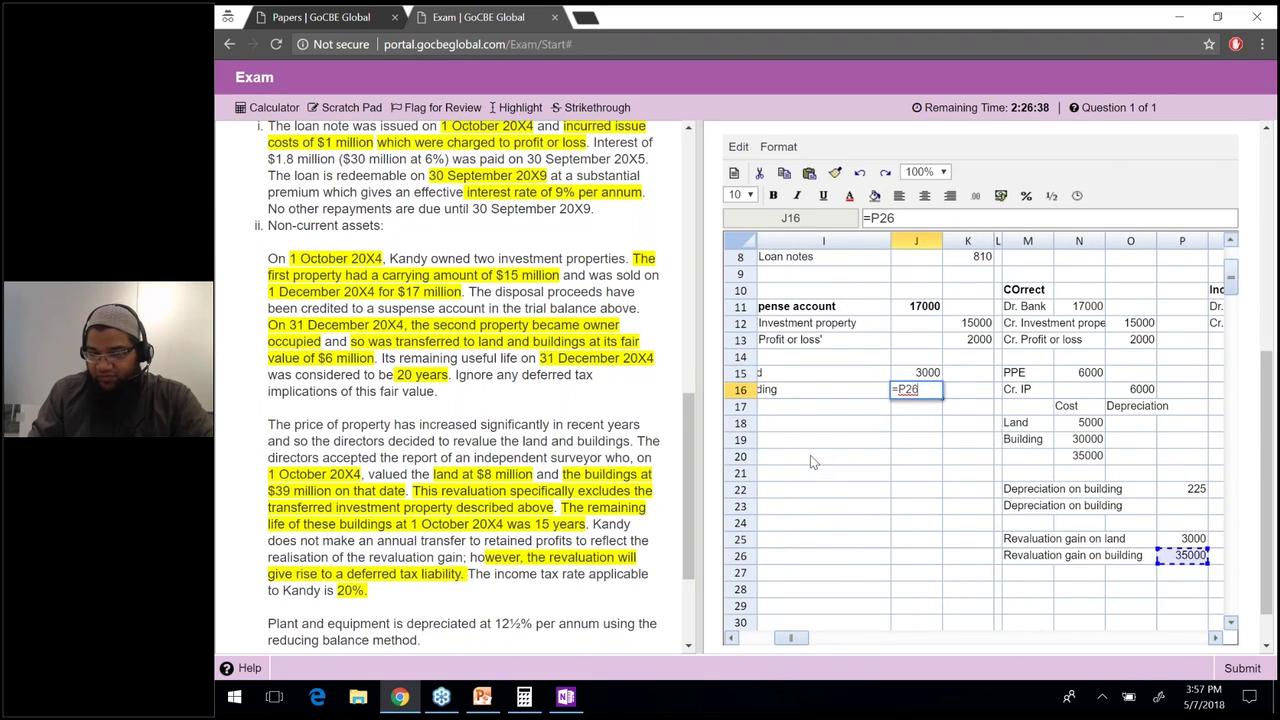
{"action": "key", "text": "Return"}
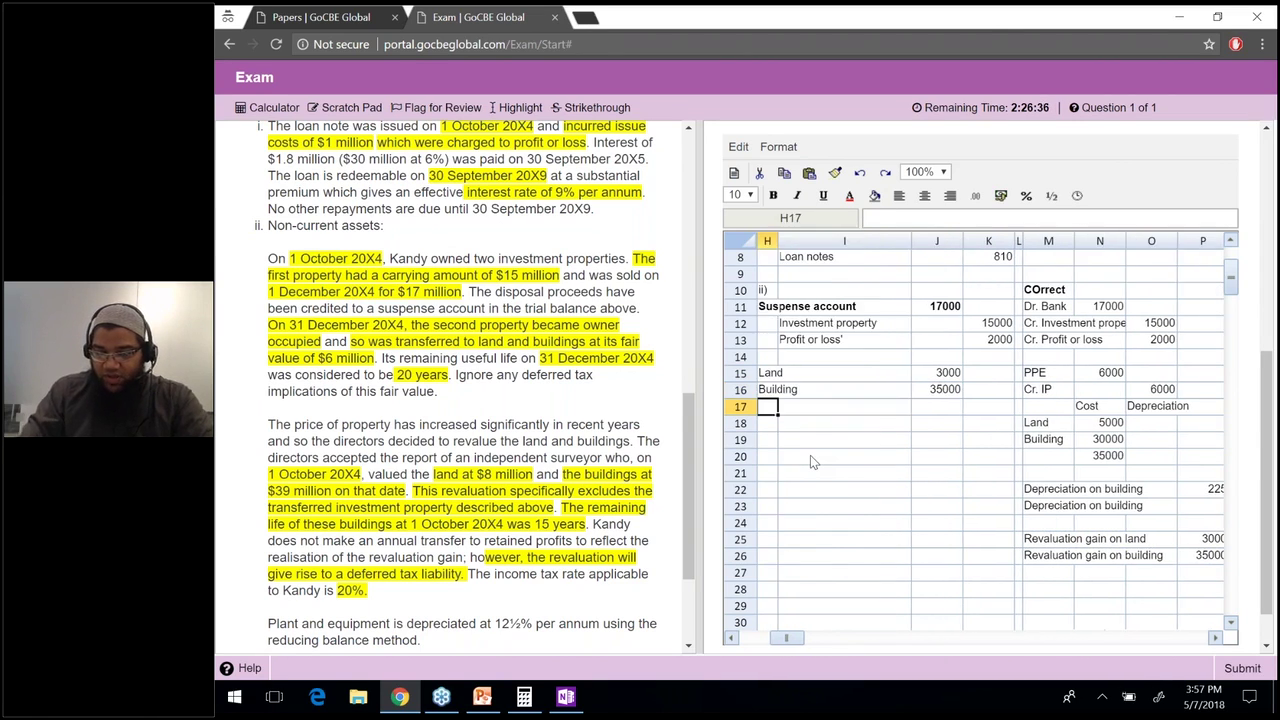
Label I17 'Revaluation reserve (OCI)' and total J15:J16 in K17 to 38000.
{"action": "type", "text": "Reval"}
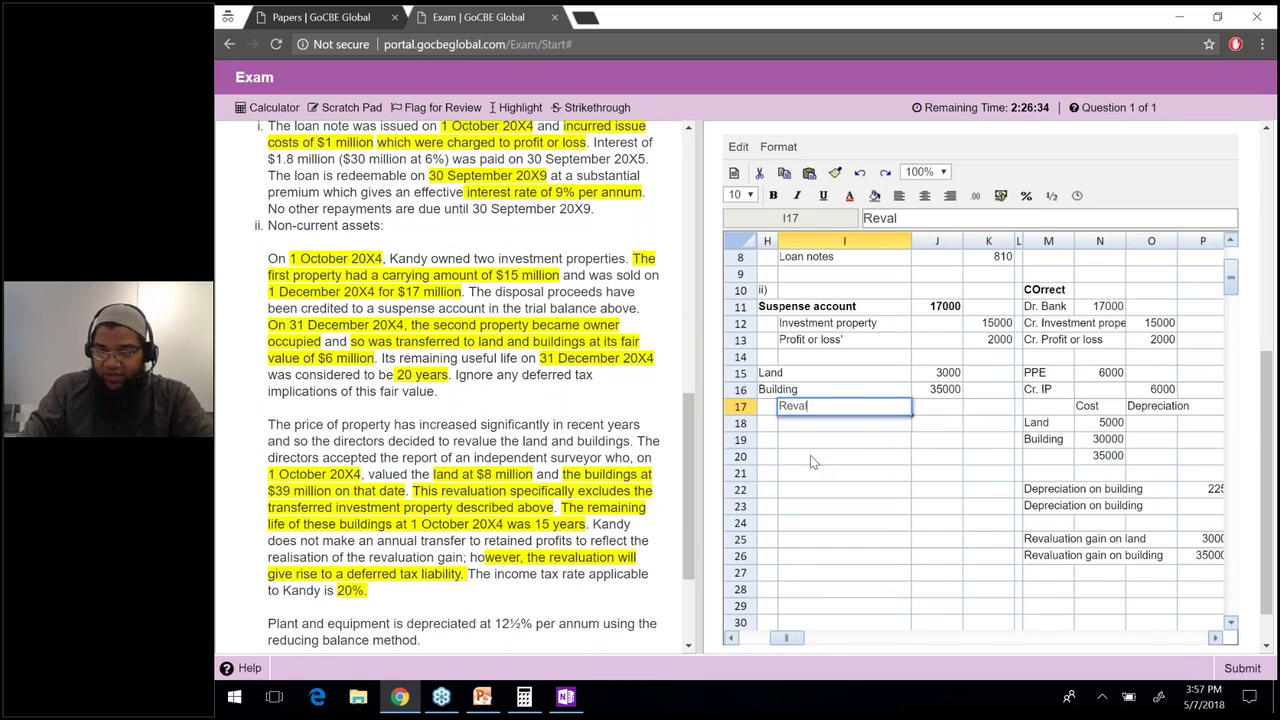
{"action": "type", "text": "uation reserve (OCI)"}
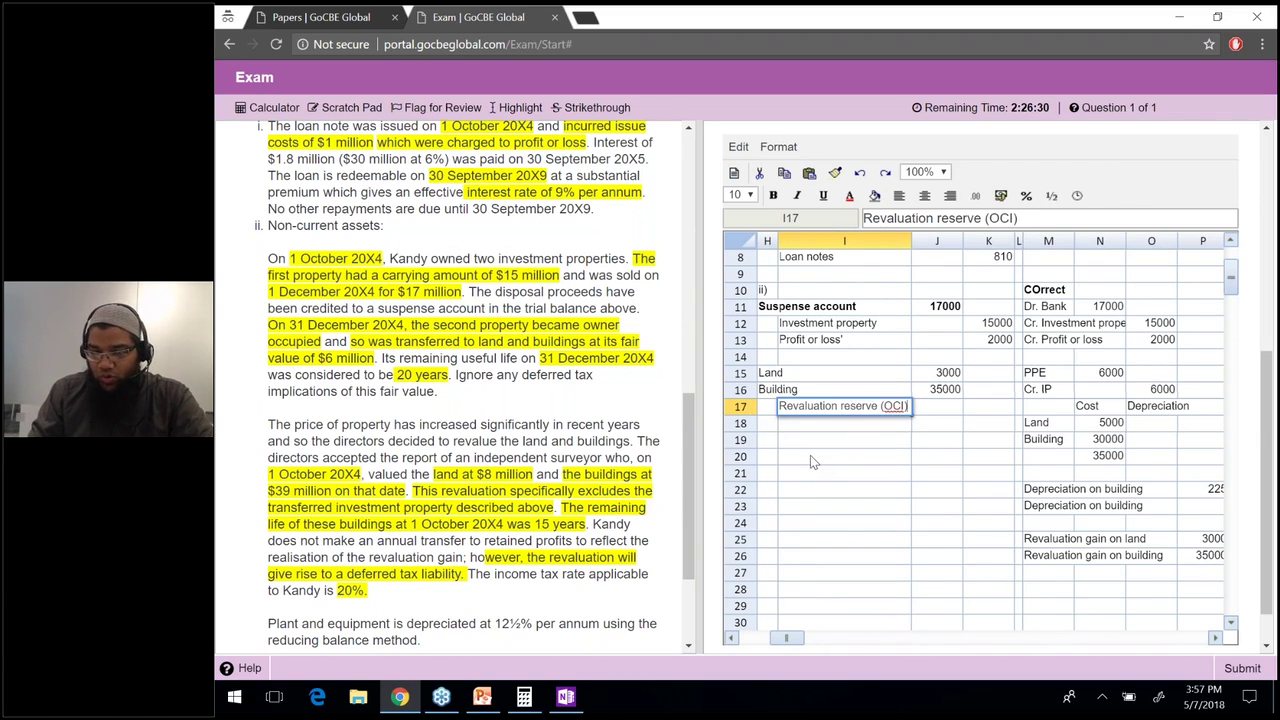
{"action": "key", "text": "Tab"}
{"action": "key", "text": "Tab"}
{"action": "type", "text": "=SUM(J16"}
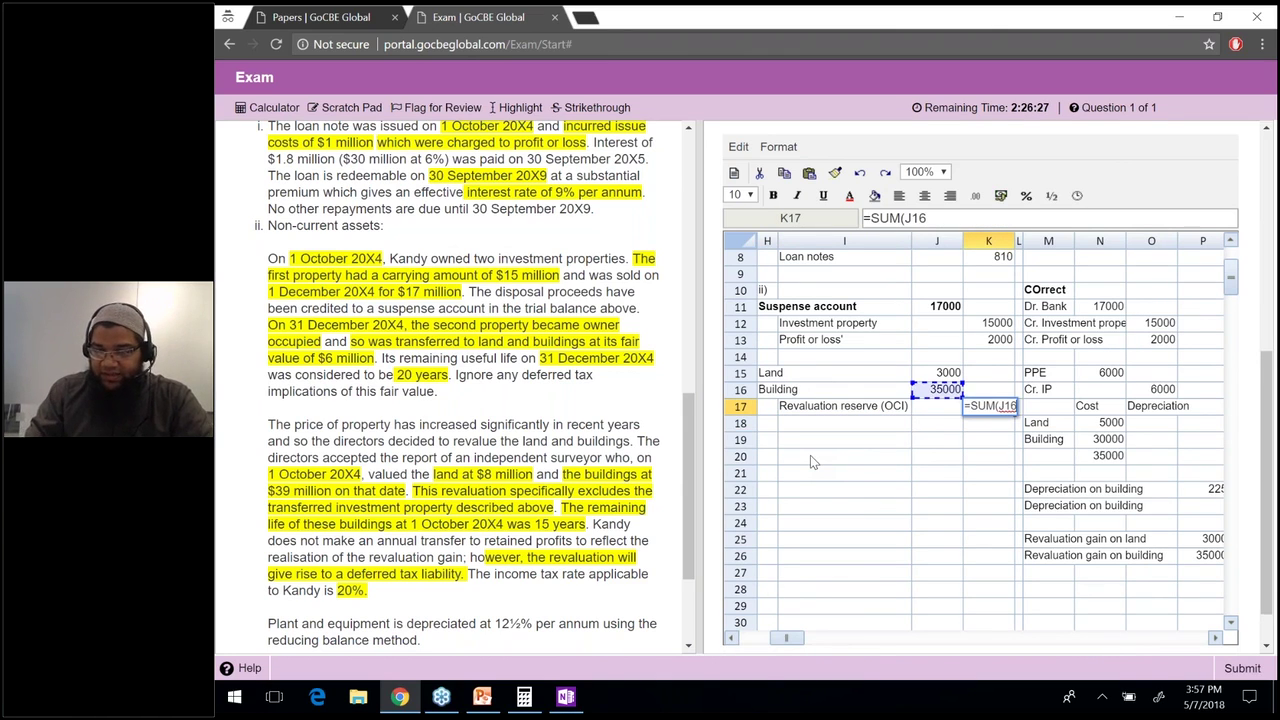
{"action": "key", "text": "shift+Up"}
{"action": "key", "text": "Return"}
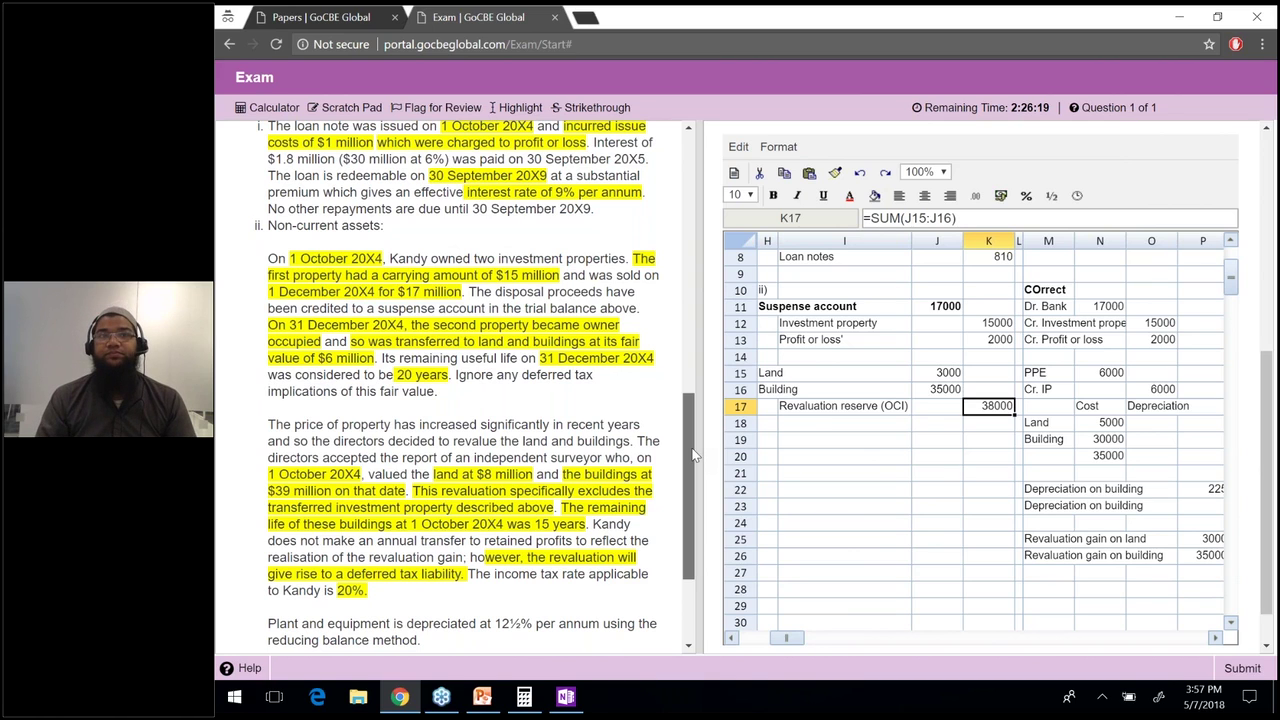
{"action": "left_click_drag", "start_coordinate": [694, 455], "coordinate": [688, 487]}
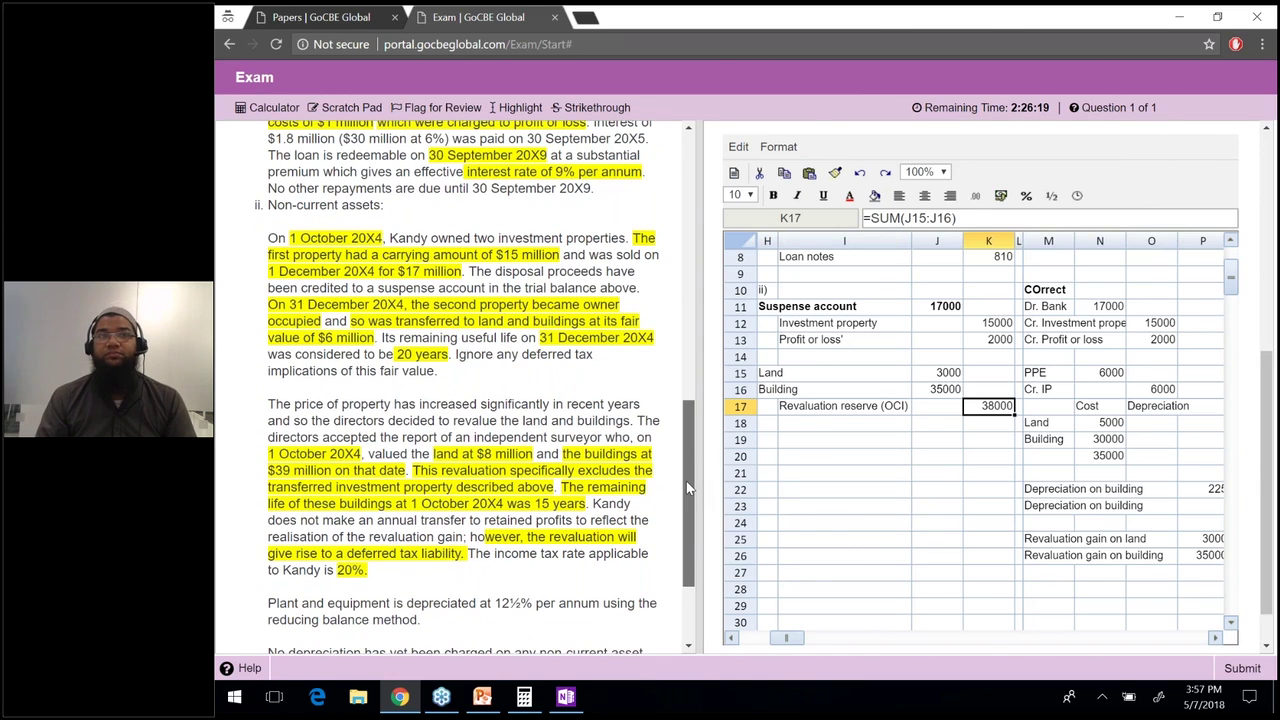
Copy the Revaluation reserve (OCI) label to H19 and add a Deferred tax liability label.
{"action": "scroll", "coordinate": [686, 481], "scroll_direction": "down", "scroll_amount": 1}
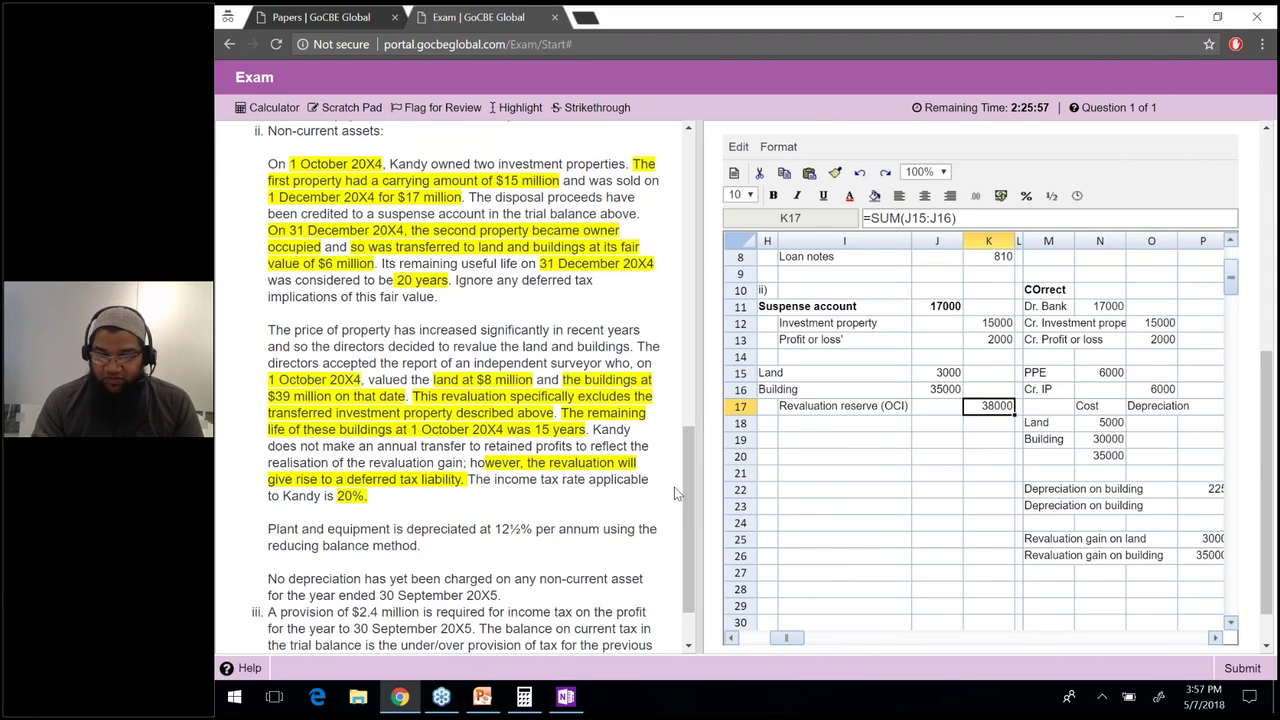
{"action": "key", "text": "Down"}
{"action": "key", "text": "Down"}
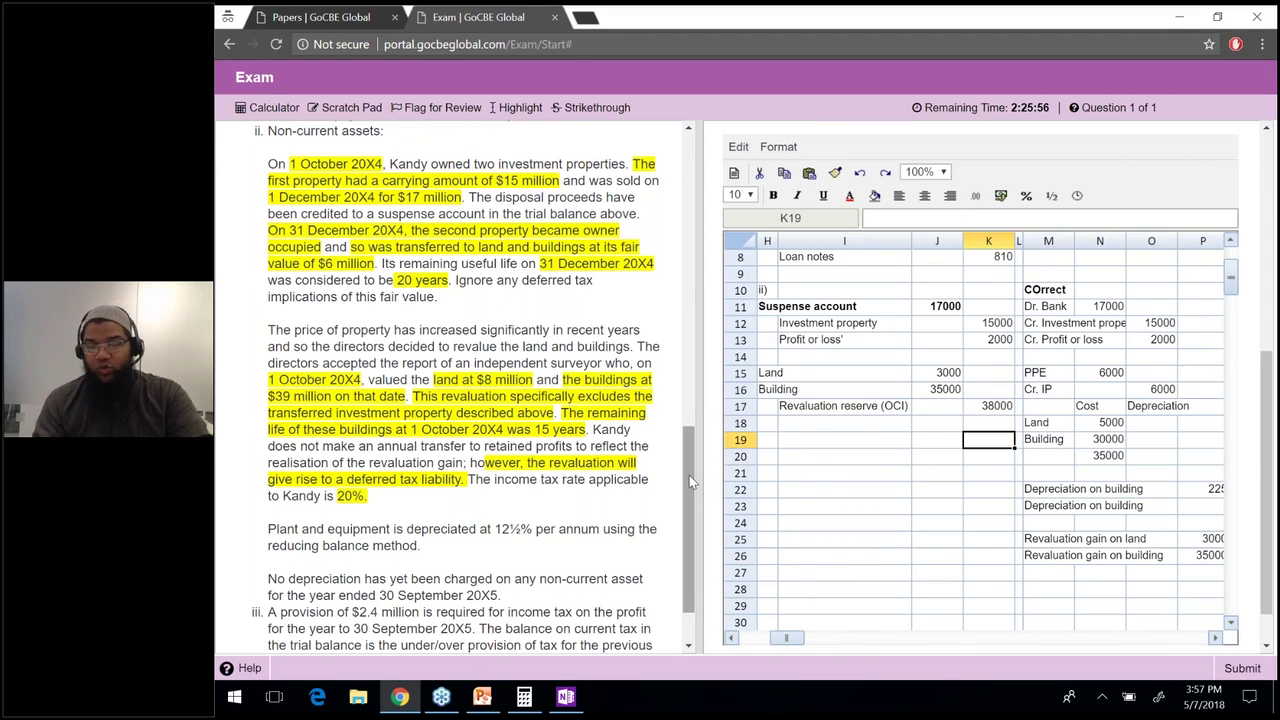
{"action": "left_click_drag", "start_coordinate": [689, 478], "coordinate": [689, 496]}
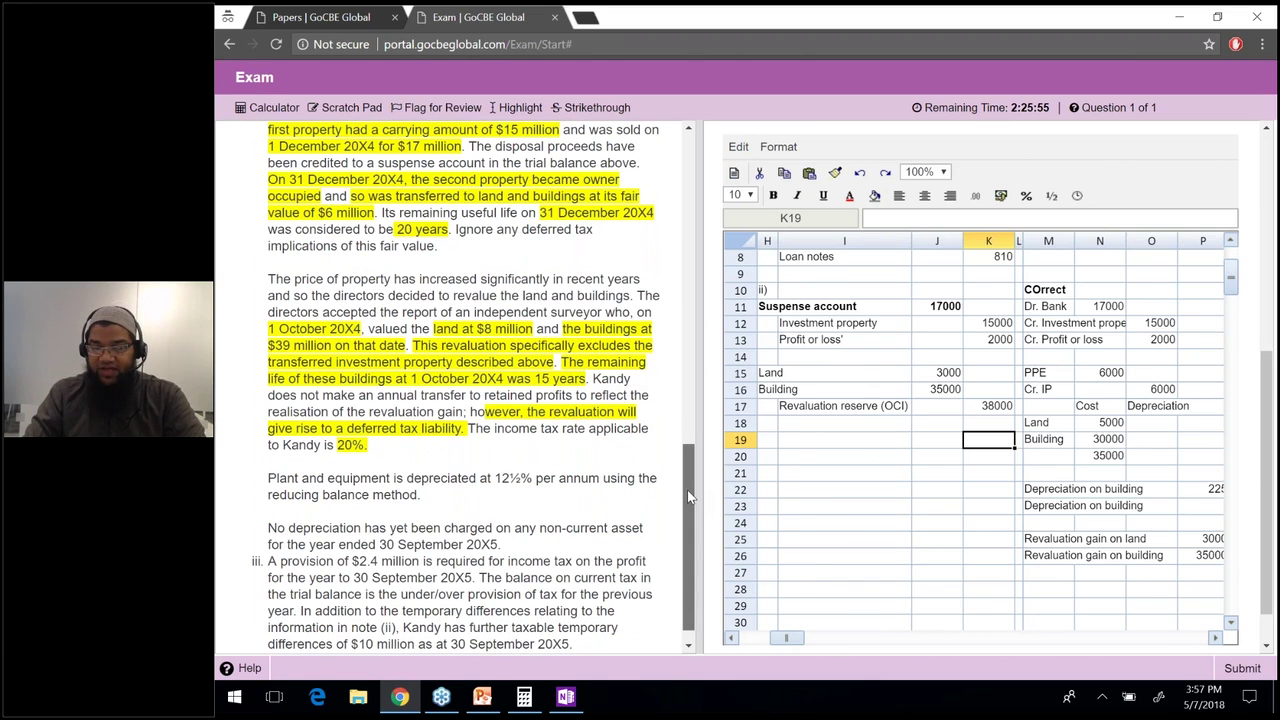
{"action": "left_click", "coordinate": [844, 405]}
{"action": "key", "text": "ctrl+c"}
{"action": "left_click", "coordinate": [767, 440]}
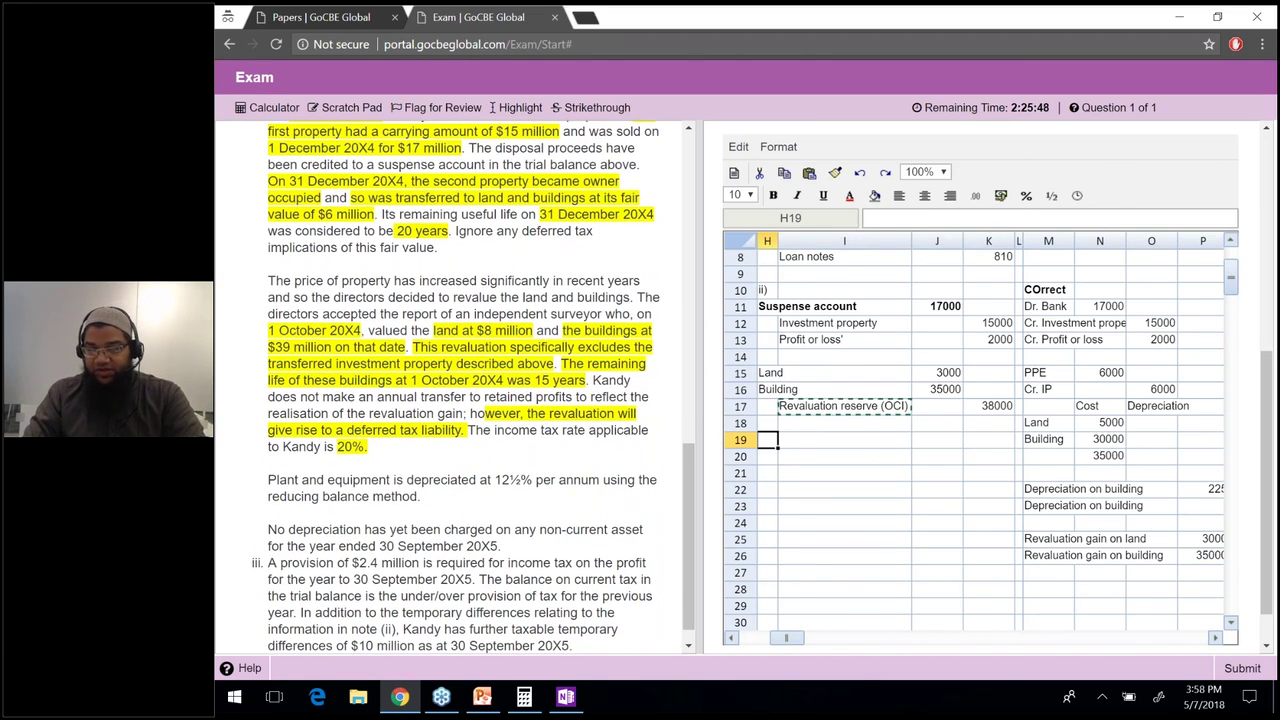
{"action": "key", "text": "ctrl+v"}
{"action": "left_click", "coordinate": [844, 456]}
{"action": "type", "text": "Deferred tax lia"}
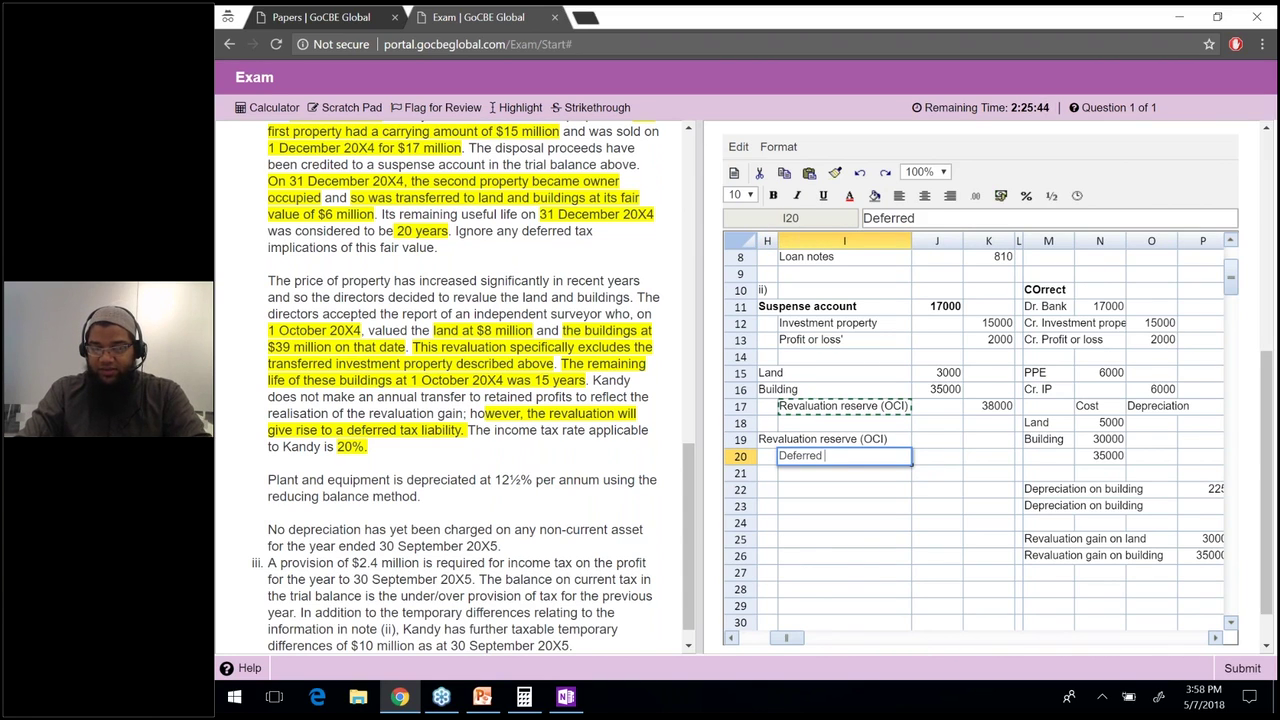
{"action": "type", "text": "lity"}
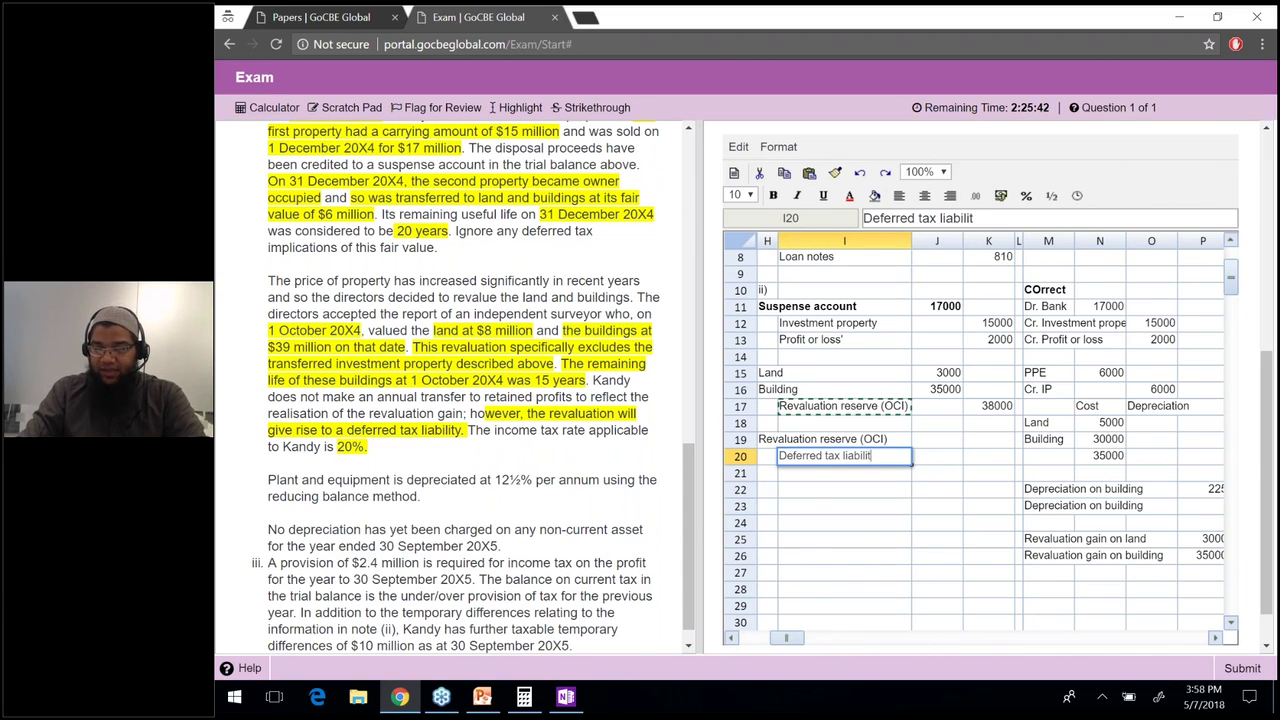
{"action": "key", "text": "Return"}
Set K20 to =K17*20% (7600) and link J19 to it with =K20.
{"action": "key", "text": "Right"}
{"action": "key", "text": "Right"}
{"action": "key", "text": "Up"}
{"action": "type", "text": "="}
{"action": "key", "text": "Up"}
{"action": "key", "text": "Up"}
{"action": "key", "text": "Up"}
{"action": "type", "text": "*20%"}
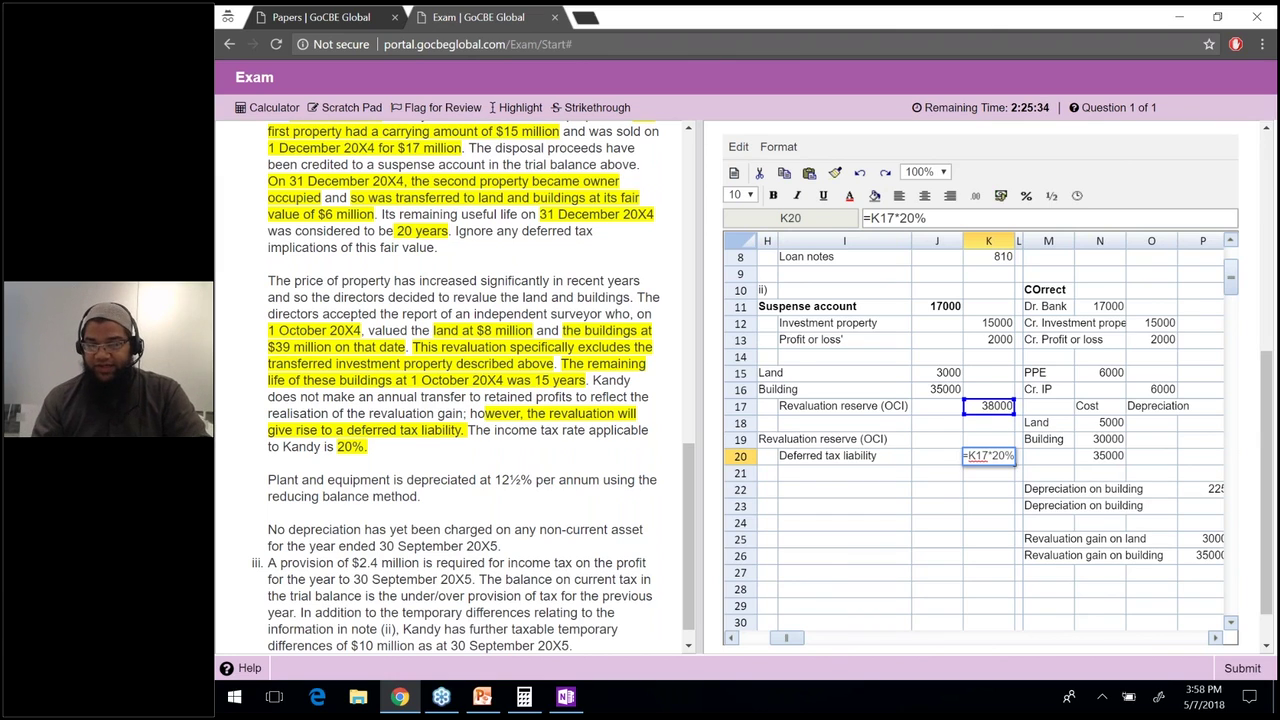
{"action": "key", "text": "Return"}
{"action": "left_click", "coordinate": [937, 439]}
{"action": "type", "text": "=K20"}
{"action": "key", "text": "Return"}
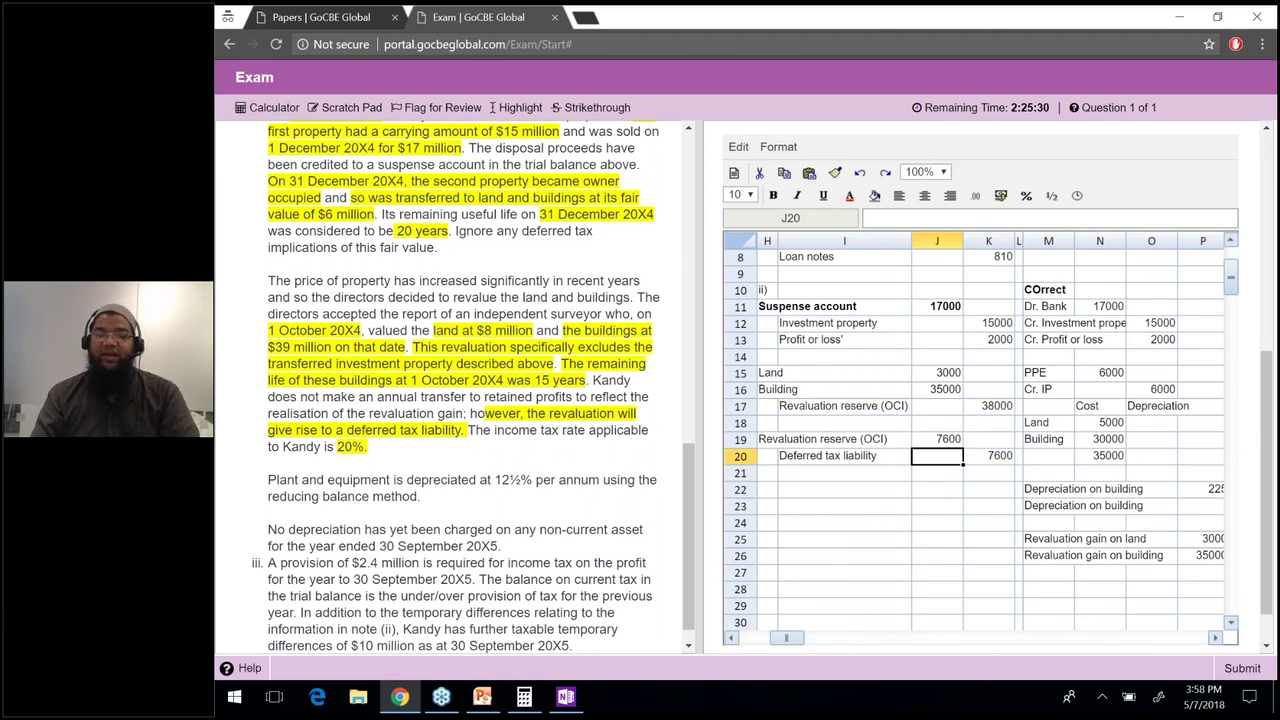
{"action": "left_click", "coordinate": [988, 472]}
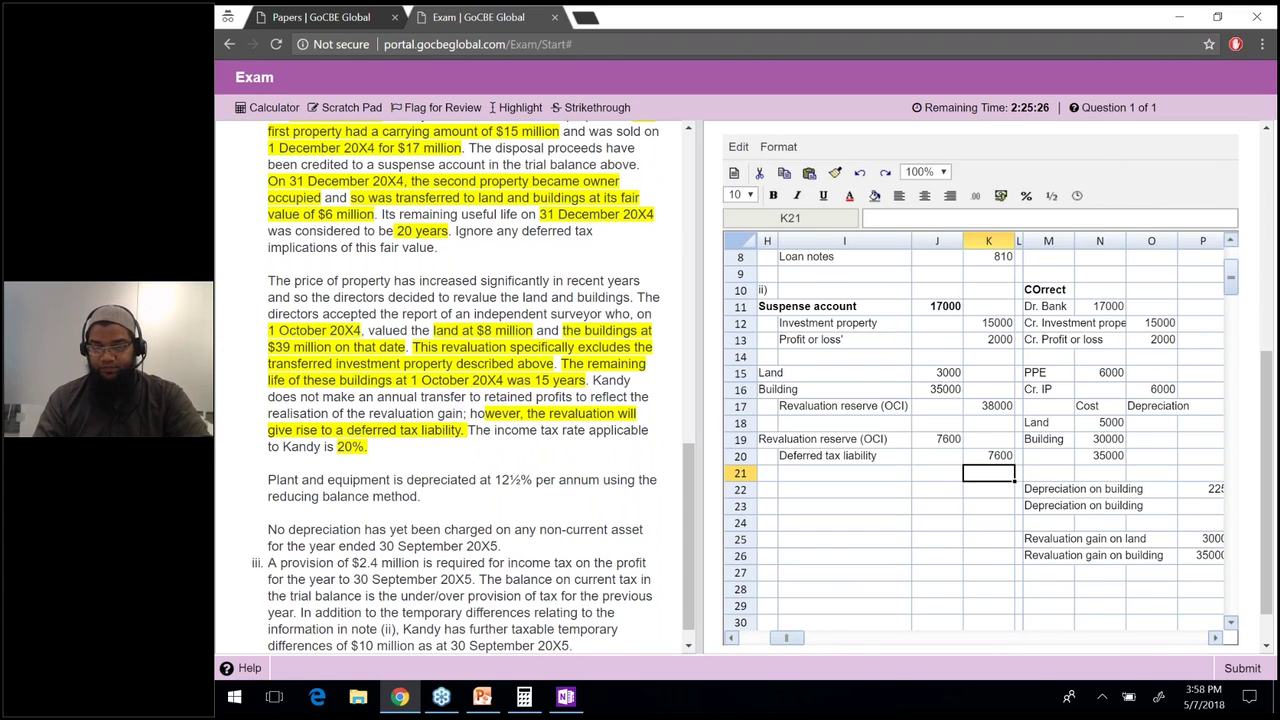
{"action": "left_click", "coordinate": [767, 489]}
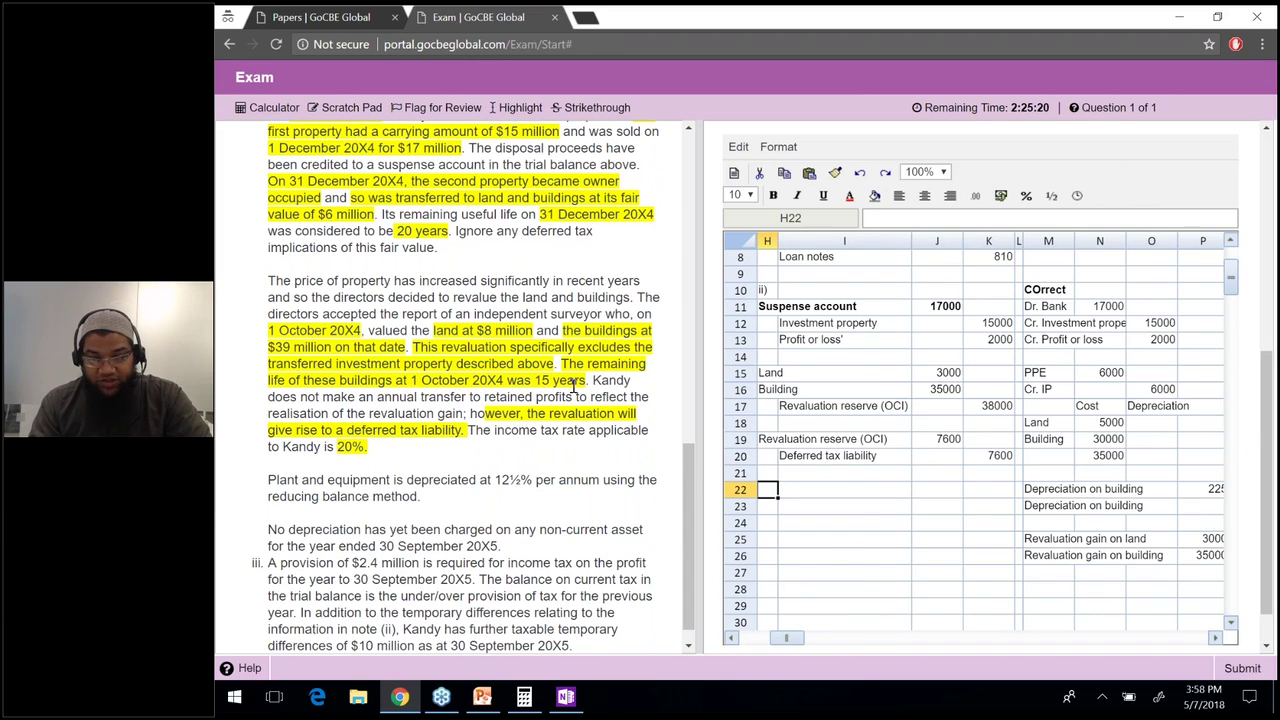
Enter =39000/15 in P23, giving building depreciation of 2600 over 15 years.
{"action": "left_click_drag", "start_coordinate": [536, 381], "coordinate": [589, 382]}
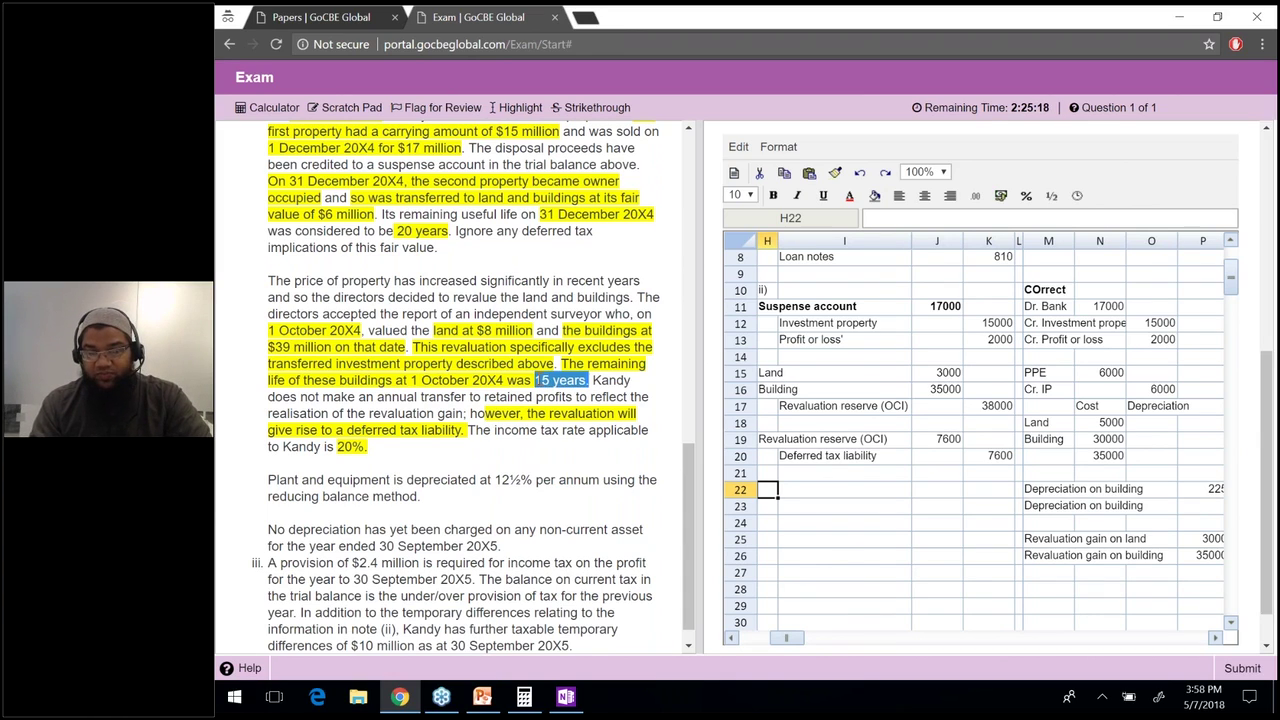
{"action": "left_click", "coordinate": [1096, 487]}
{"action": "key", "text": "Right"}
{"action": "key", "text": "Right"}
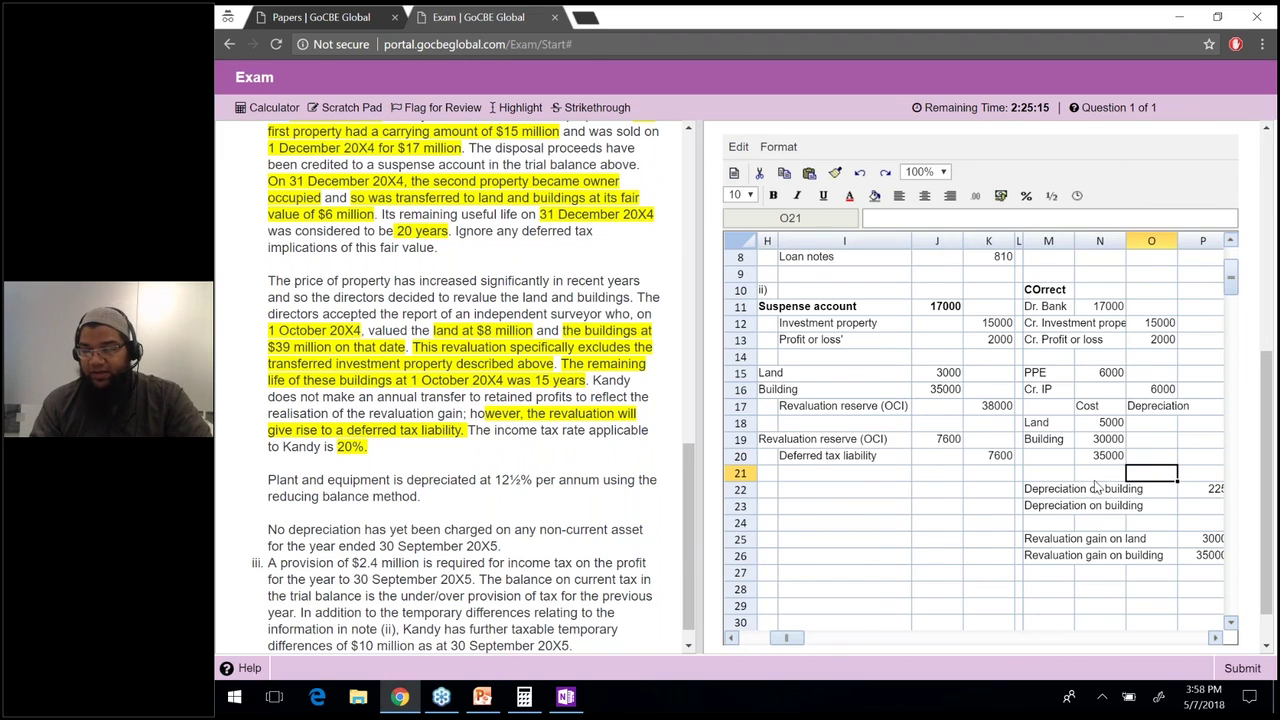
{"action": "key", "text": "Down"}
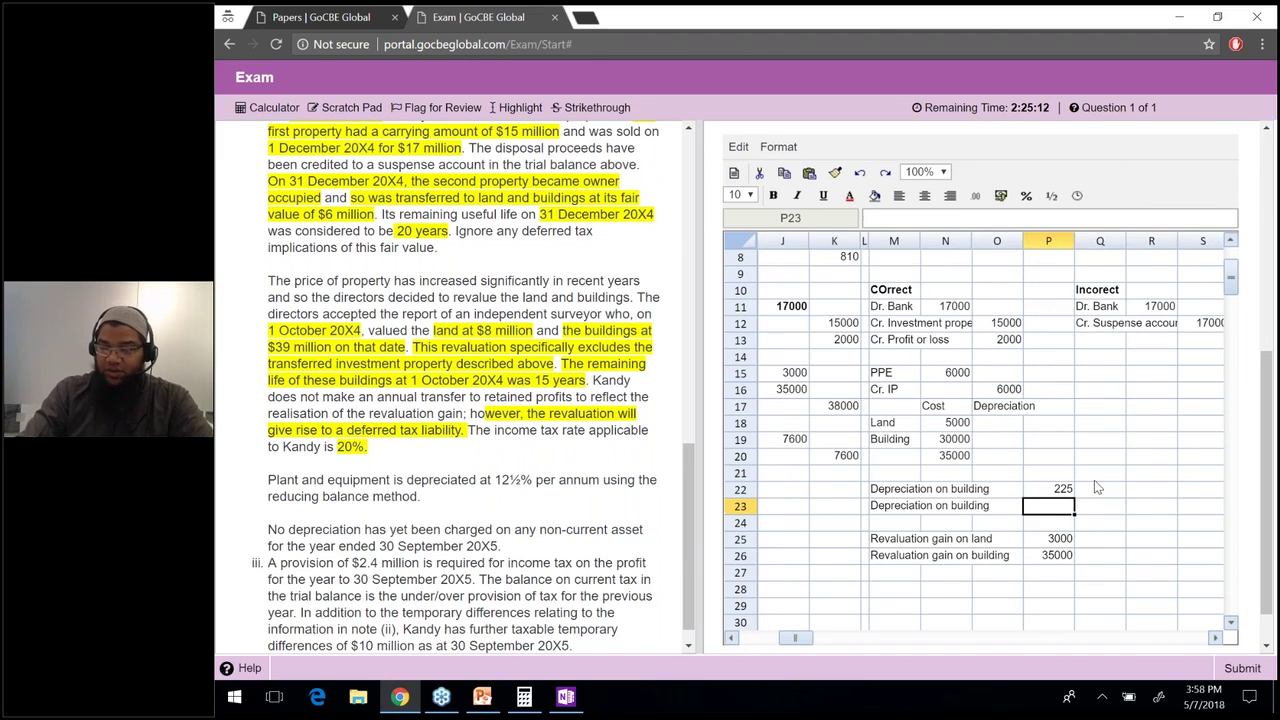
{"action": "type", "text": "="}
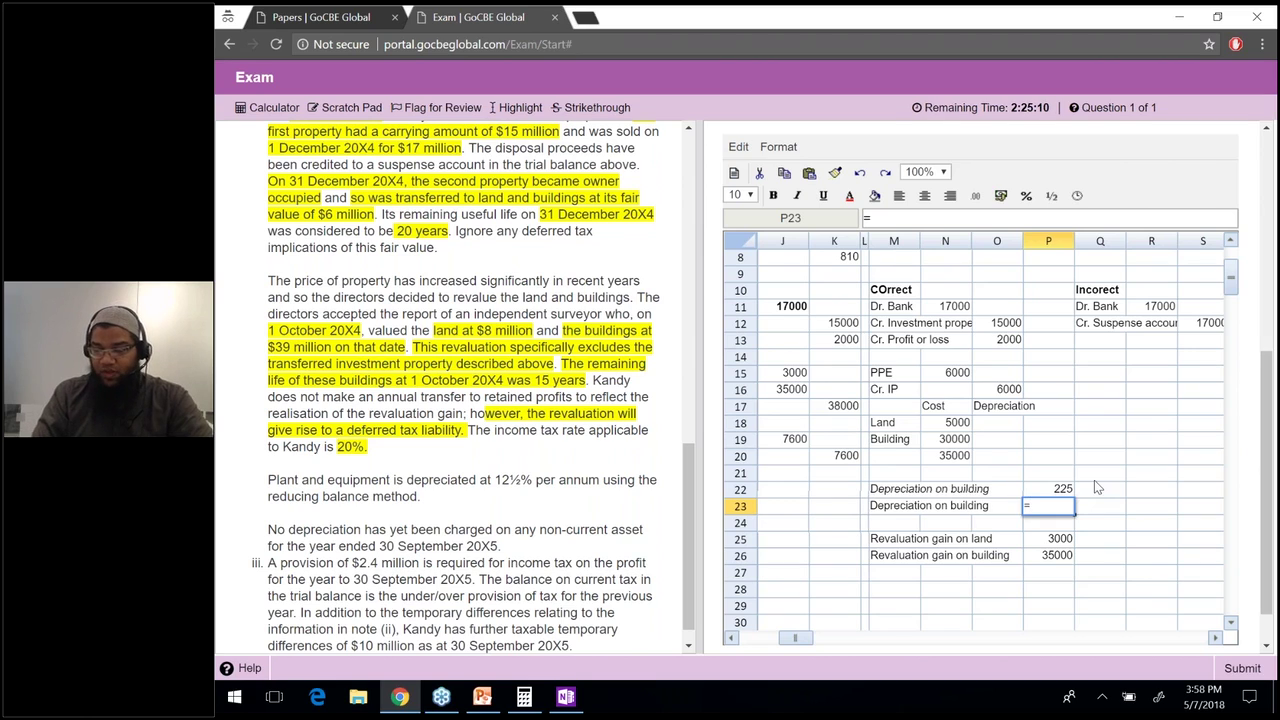
{"action": "type", "text": "39000"}
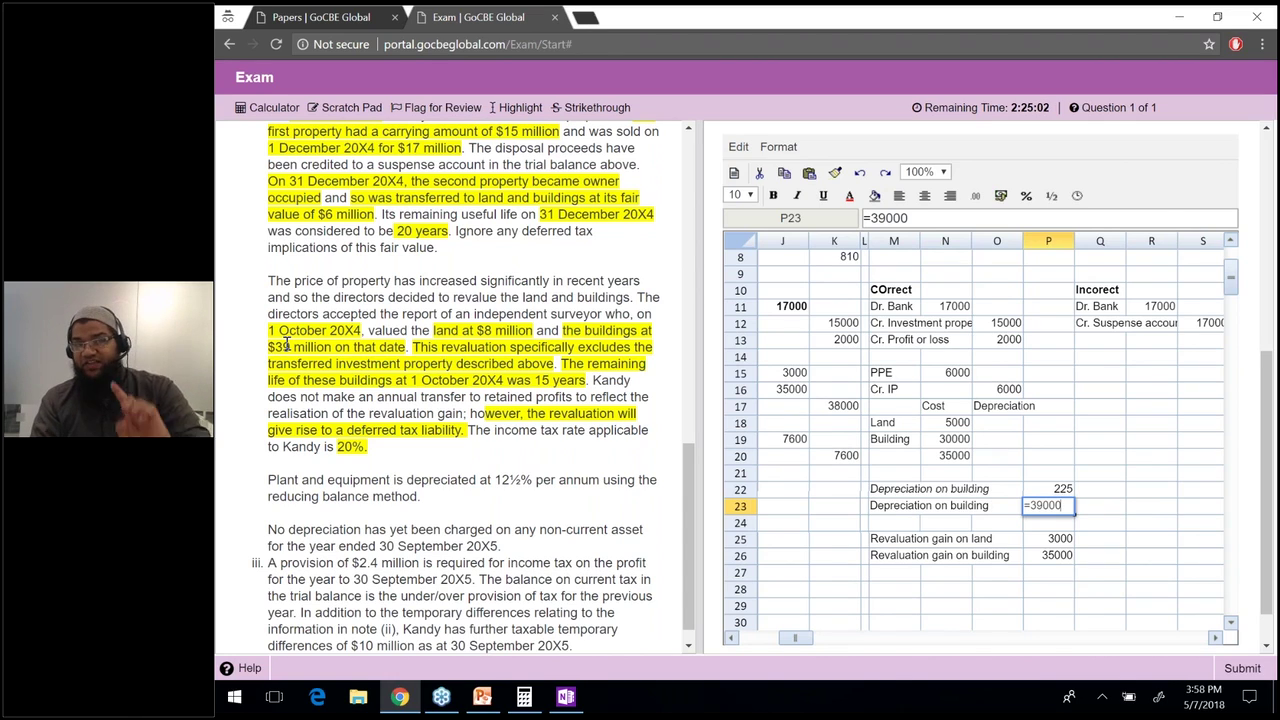
{"action": "type", "text": "/15"}
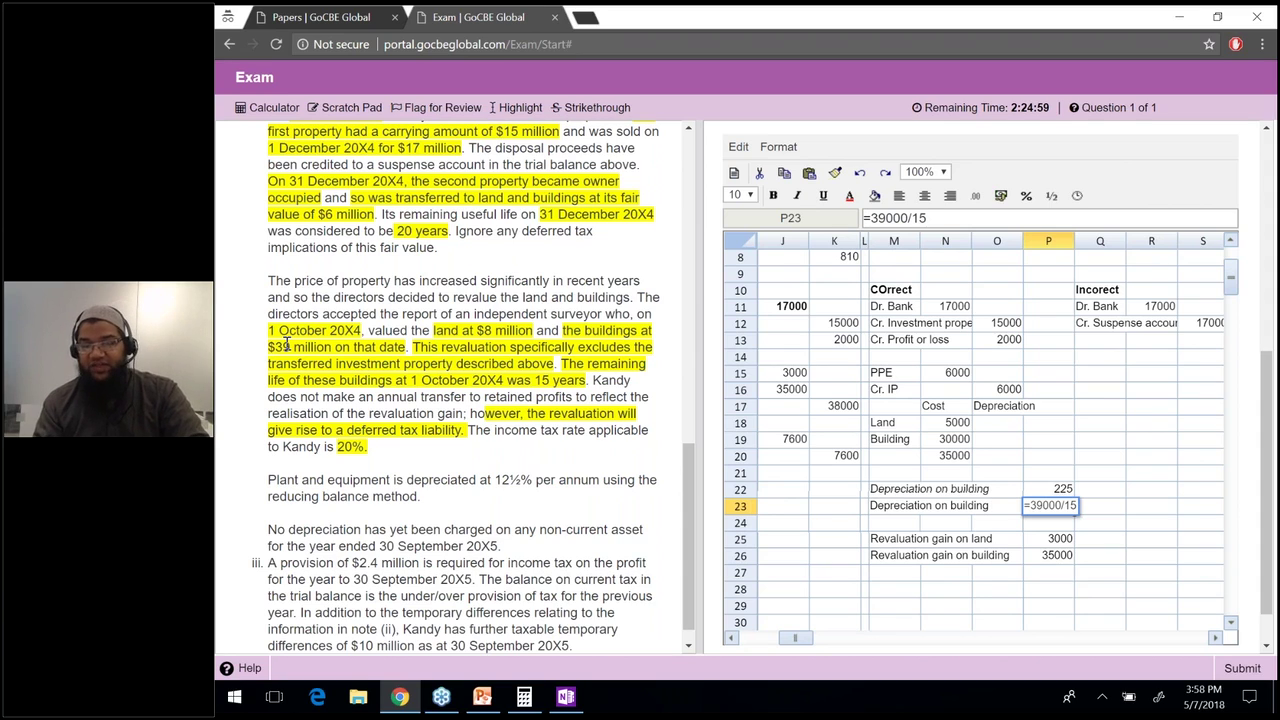
{"action": "key", "text": "Return"}
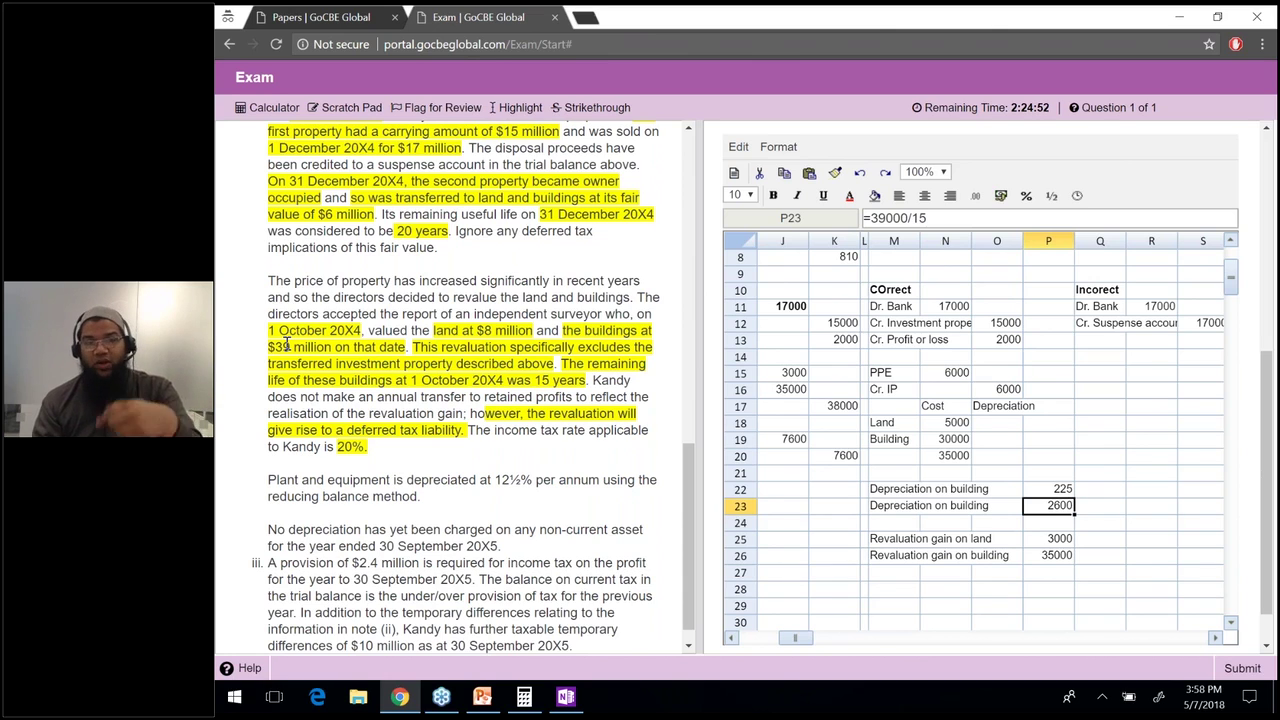
{"action": "key", "text": "Left"}
{"action": "key", "text": "Left"}
{"action": "key", "text": "Left"}
{"action": "key", "text": "Left"}
{"action": "key", "text": "Left"}
{"action": "key", "text": "Left"}
{"action": "key", "text": "Left"}
{"action": "key", "text": "Left"}
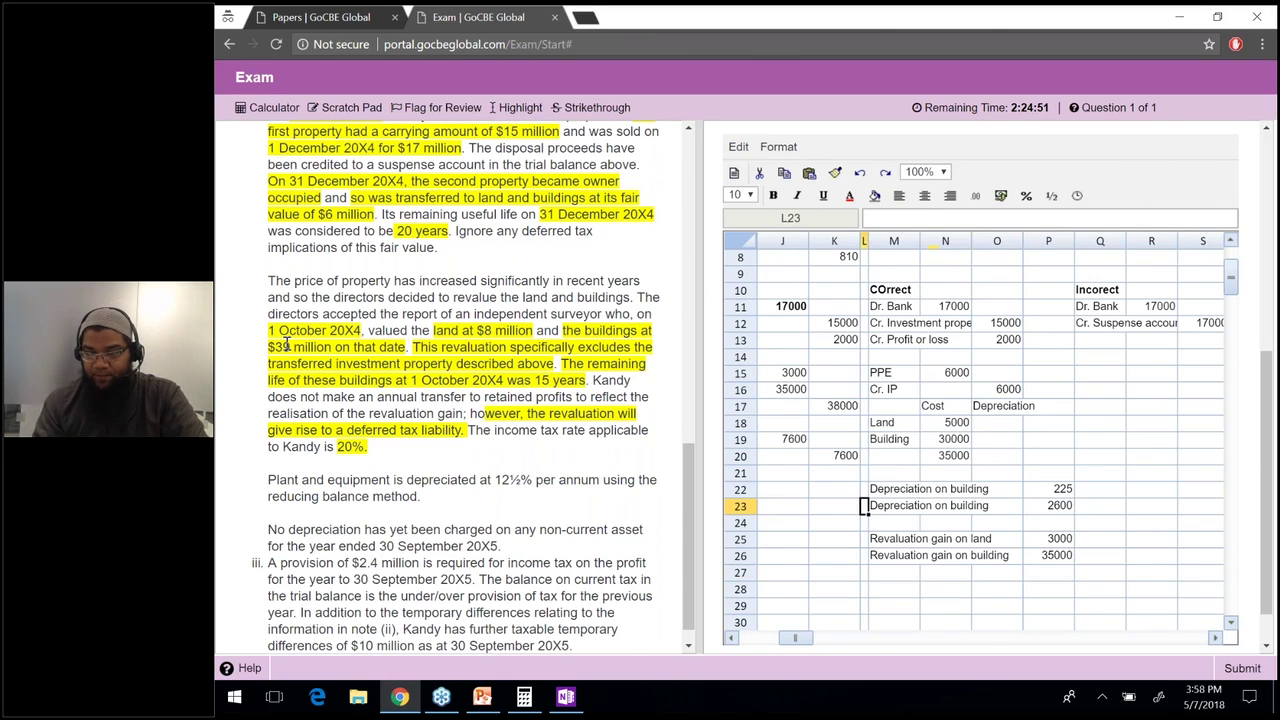
{"action": "key", "text": "Up"}
Add the Cost of sales heading with Building and Plant sub-item labels.
{"action": "type", "text": "Cost of sales"}
{"action": "key", "text": "Return"}
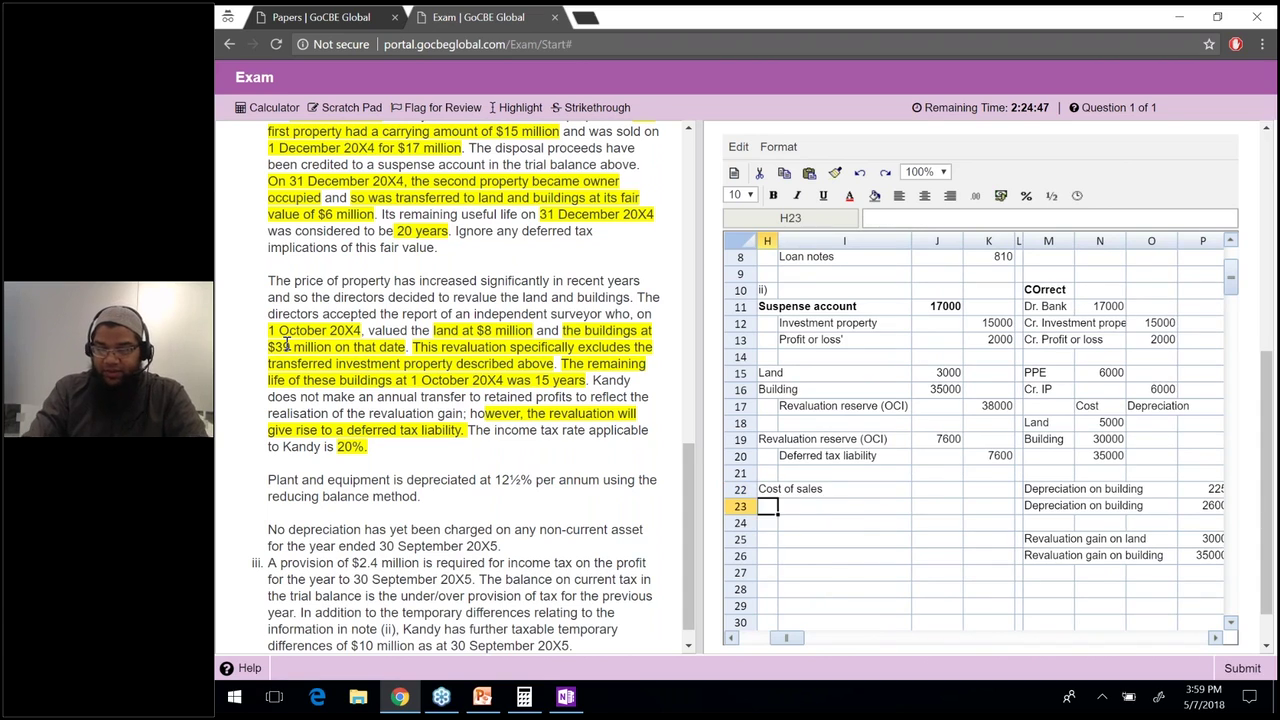
{"action": "key", "text": "Right"}
{"action": "type", "text": "Building"}
{"action": "key", "text": "Return"}
{"action": "type", "text": "Plant"}
{"action": "key", "text": "Return"}
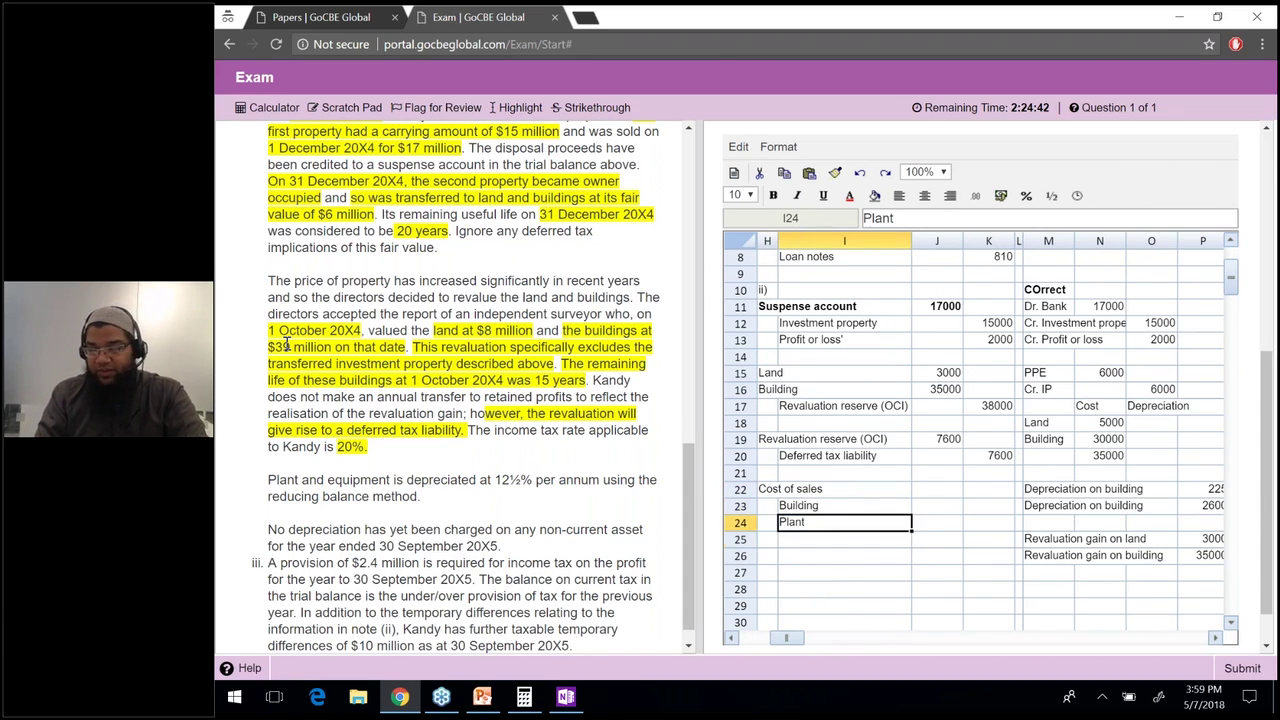
Total the building depreciation figures into K23 with a SUM, giving 2825.
{"action": "key", "text": "Up"}
{"action": "key", "text": "Up"}
{"action": "key", "text": "Right"}
{"action": "key", "text": "Right"}
{"action": "type", "text": "="}
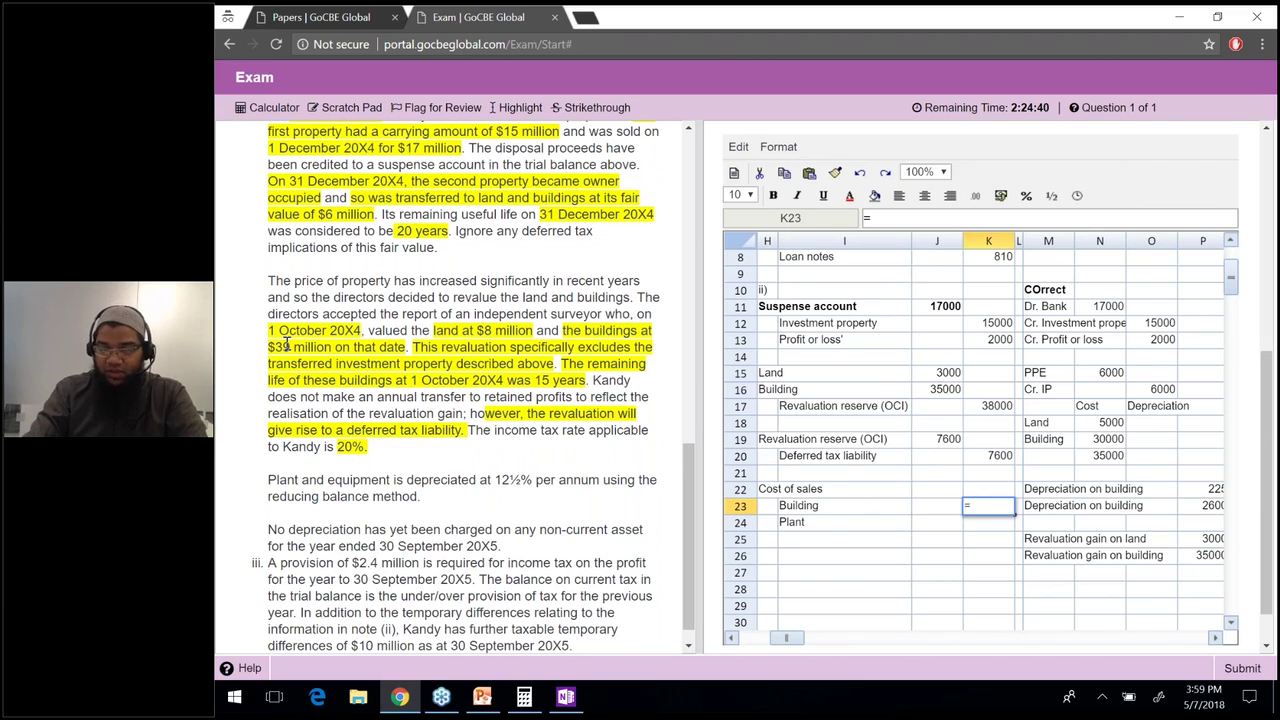
{"action": "type", "text": "sum("}
{"action": "key", "text": "Right"}
{"action": "key", "text": "Right"}
{"action": "key", "text": "Right"}
{"action": "key", "text": "Right"}
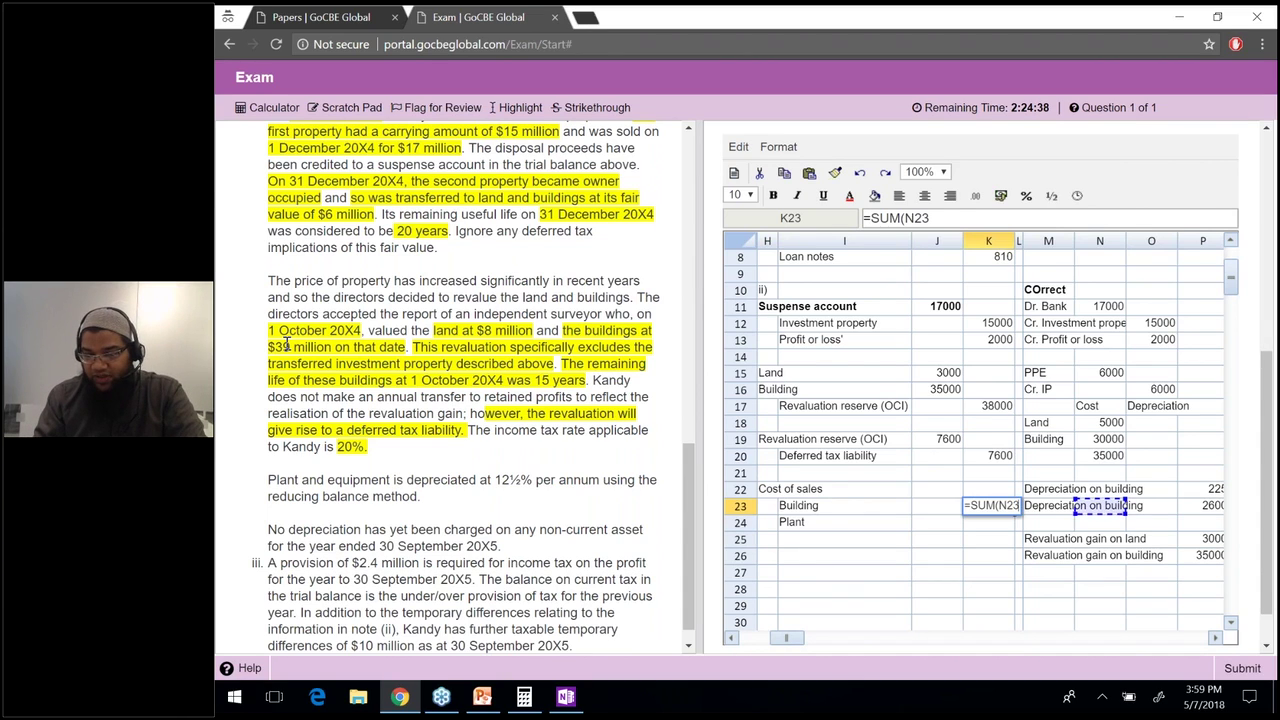
{"action": "key", "text": "shift+Up"}
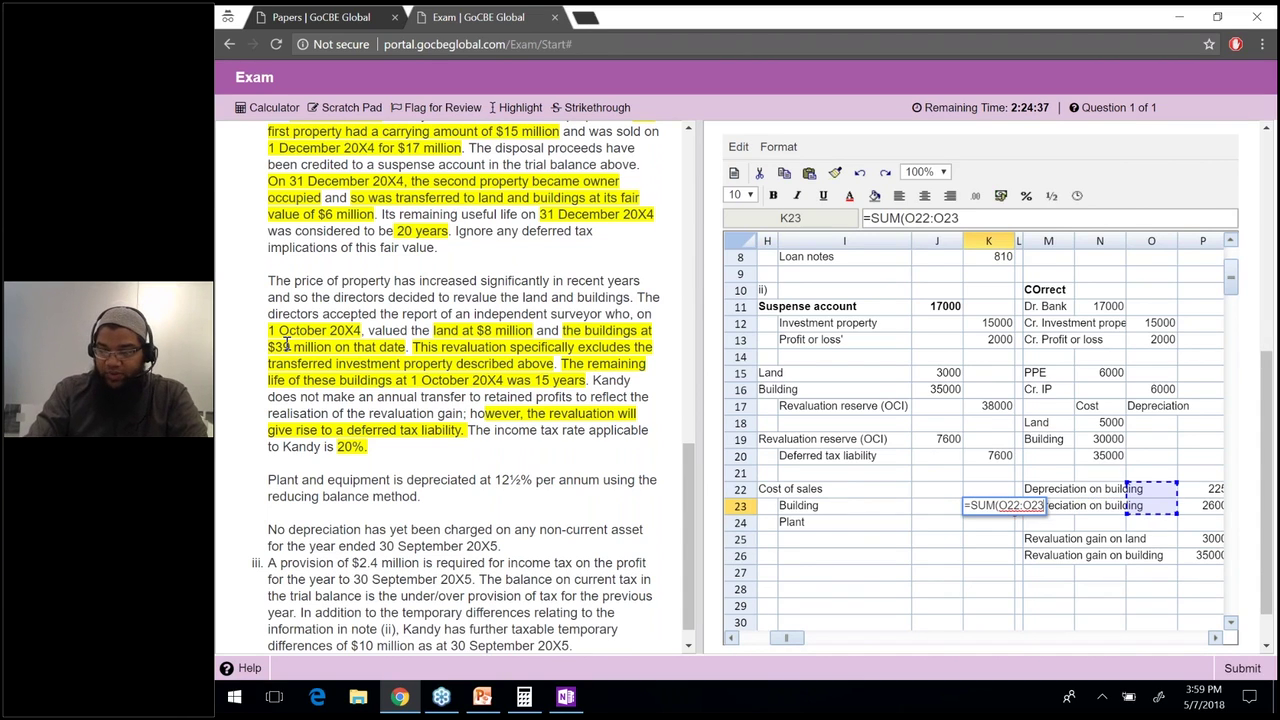
{"action": "key", "text": "Right"}
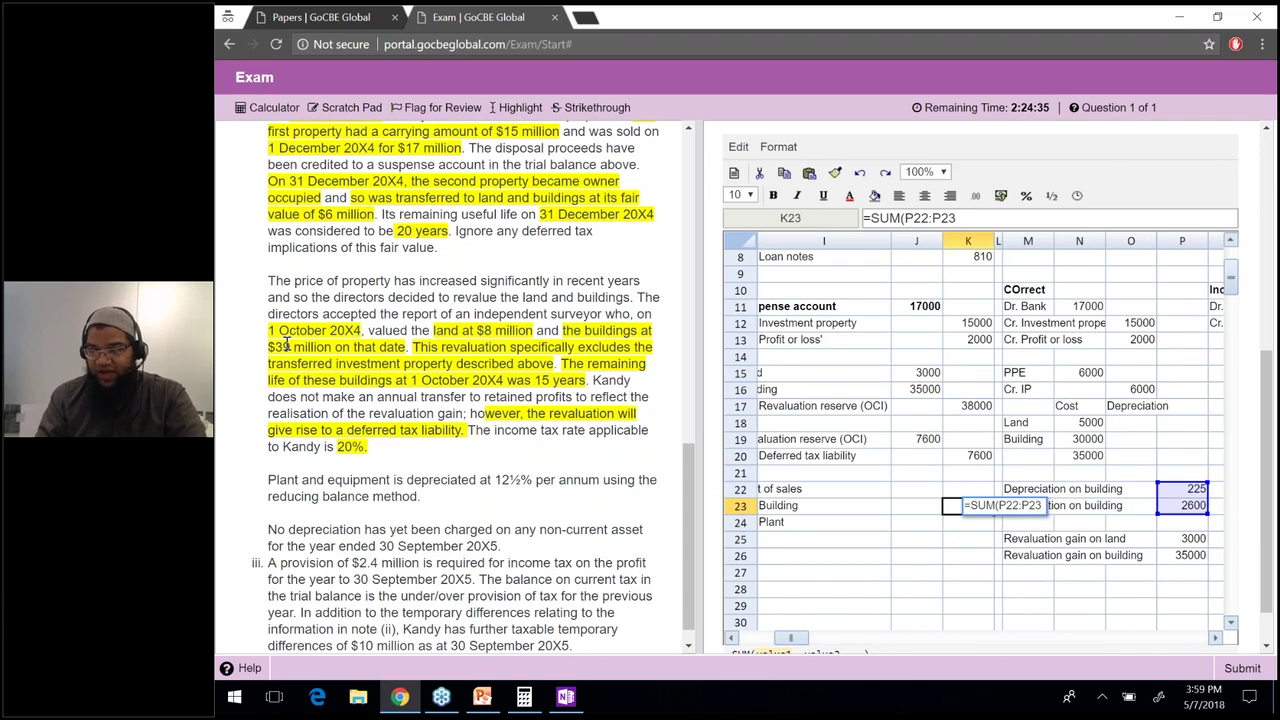
{"action": "type", "text": ")"}
{"action": "key", "text": "Return"}
Put the Cost of sales total =SUM(K23:K24) in J22.
{"action": "key", "text": "Left"}
{"action": "key", "text": "Left"}
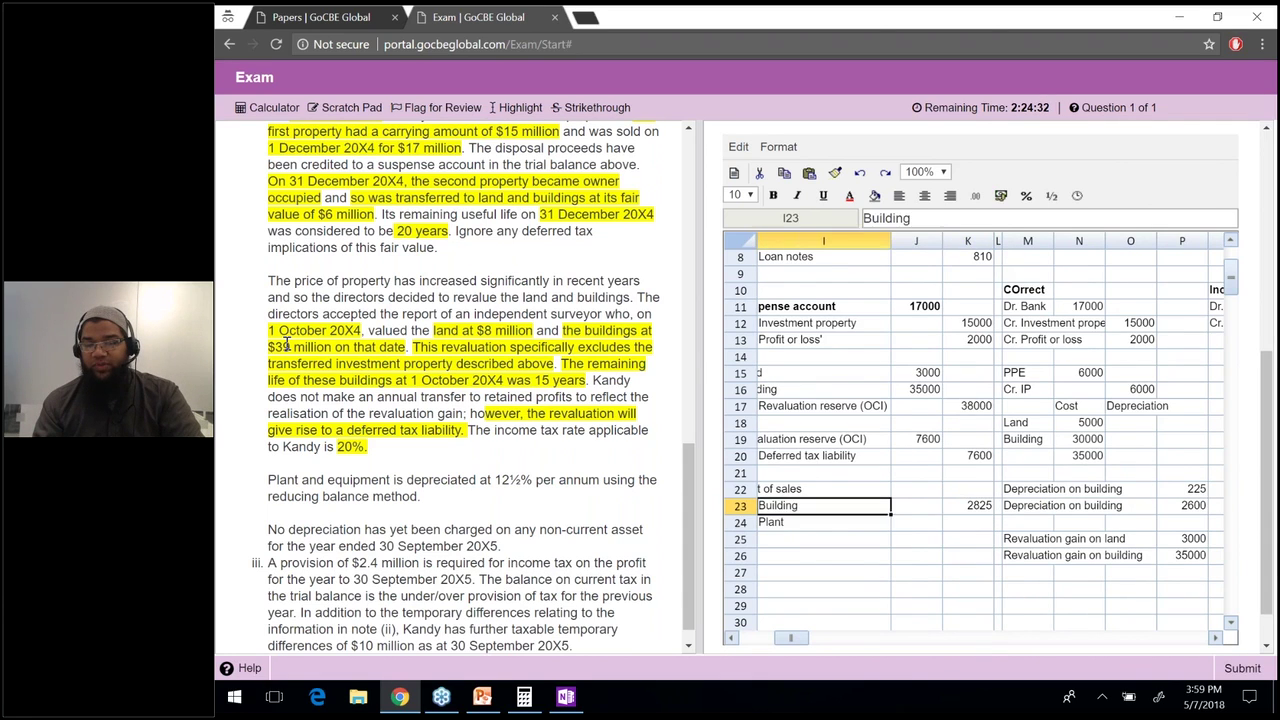
{"action": "key", "text": "Left"}
{"action": "key", "text": "Right"}
{"action": "key", "text": "Down"}
{"action": "key", "text": "Right"}
{"action": "key", "text": "Right"}
{"action": "key", "text": "Up"}
{"action": "key", "text": "Up"}
{"action": "key", "text": "Left"}
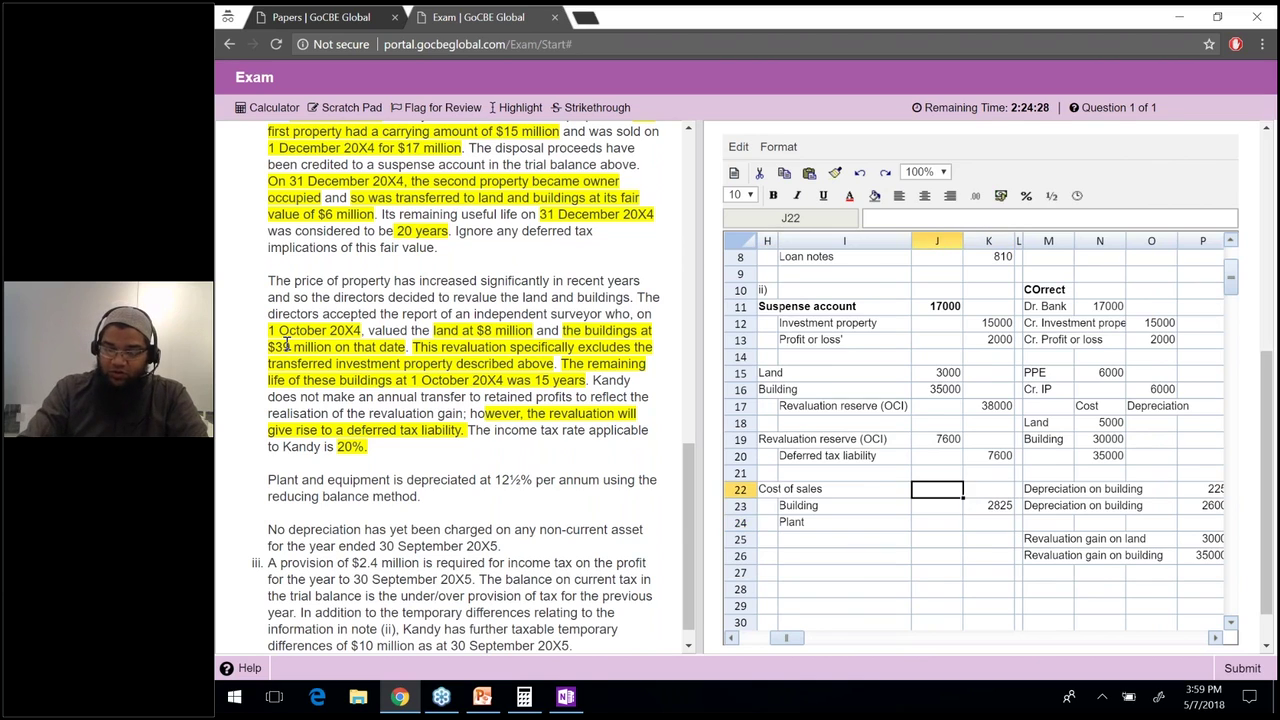
{"action": "type", "text": "=sum("}
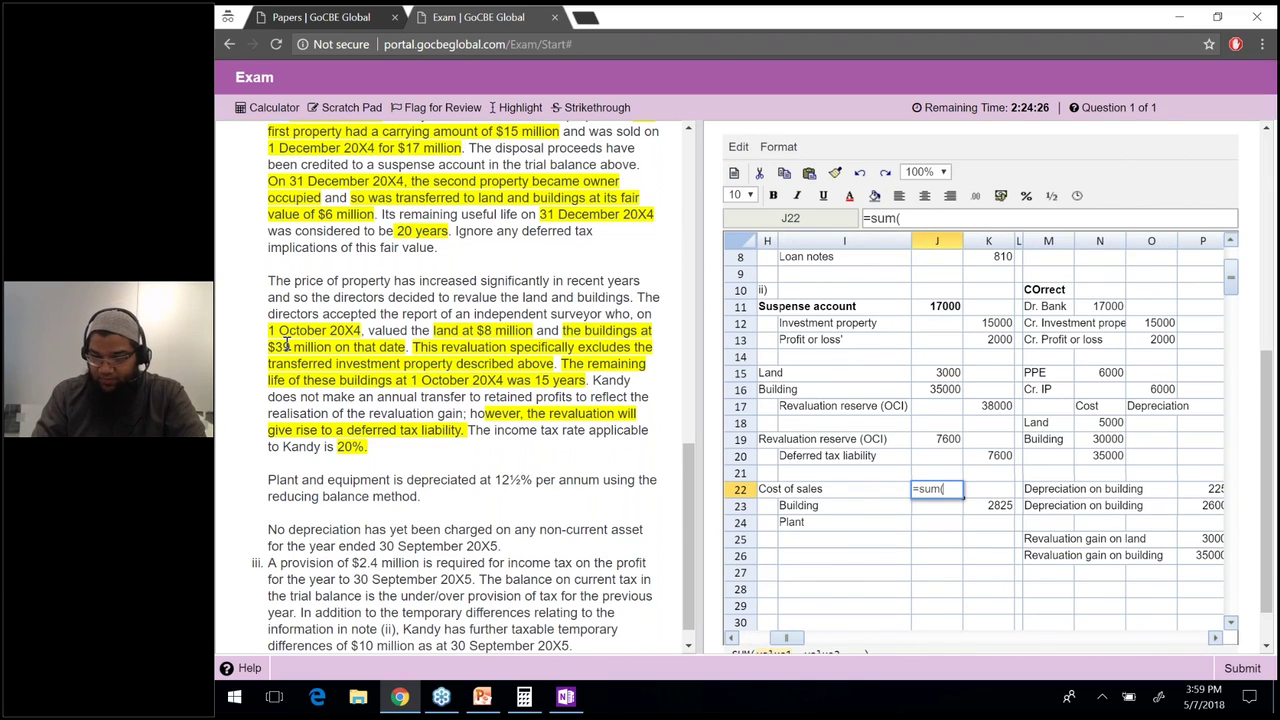
{"action": "key", "text": "Right"}
{"action": "key", "text": "Down"}
{"action": "key", "text": "shift+Down"}
{"action": "type", "text": ")"}
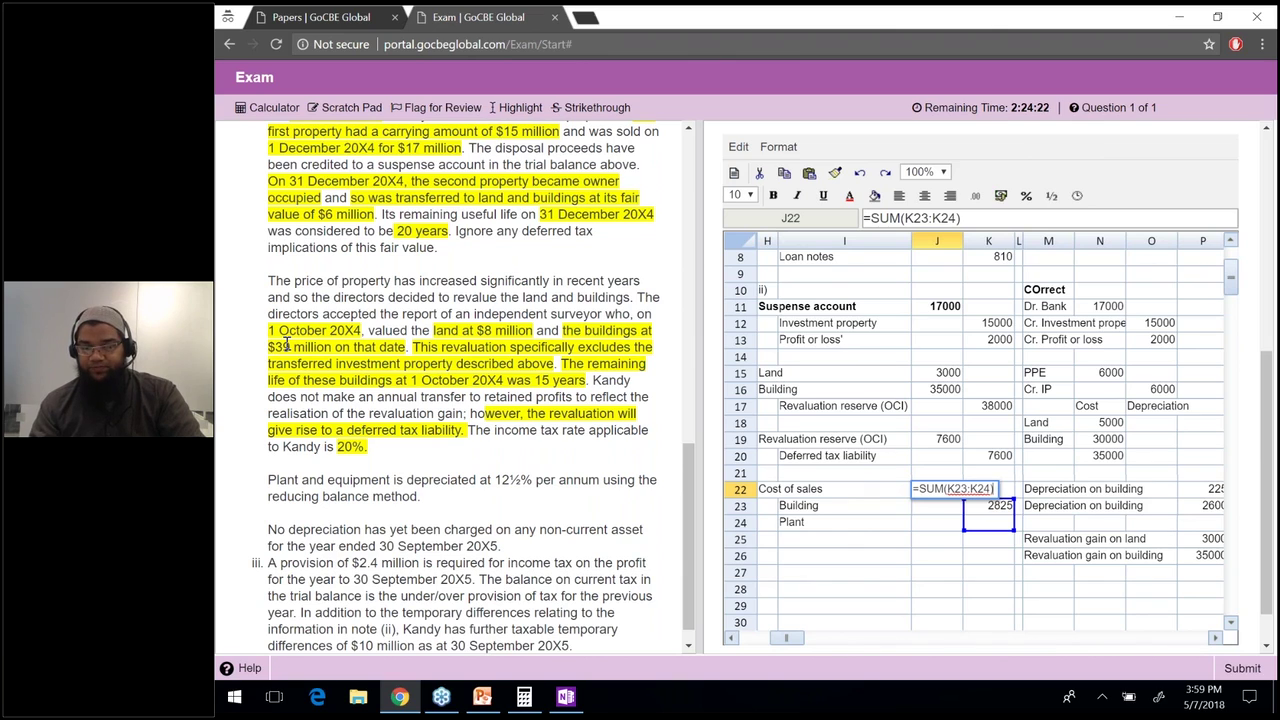
{"action": "key", "text": "Return"}
Highlight the plant depreciation rate and method in the question text.
{"action": "key", "text": "Down"}
{"action": "key", "text": "Right"}
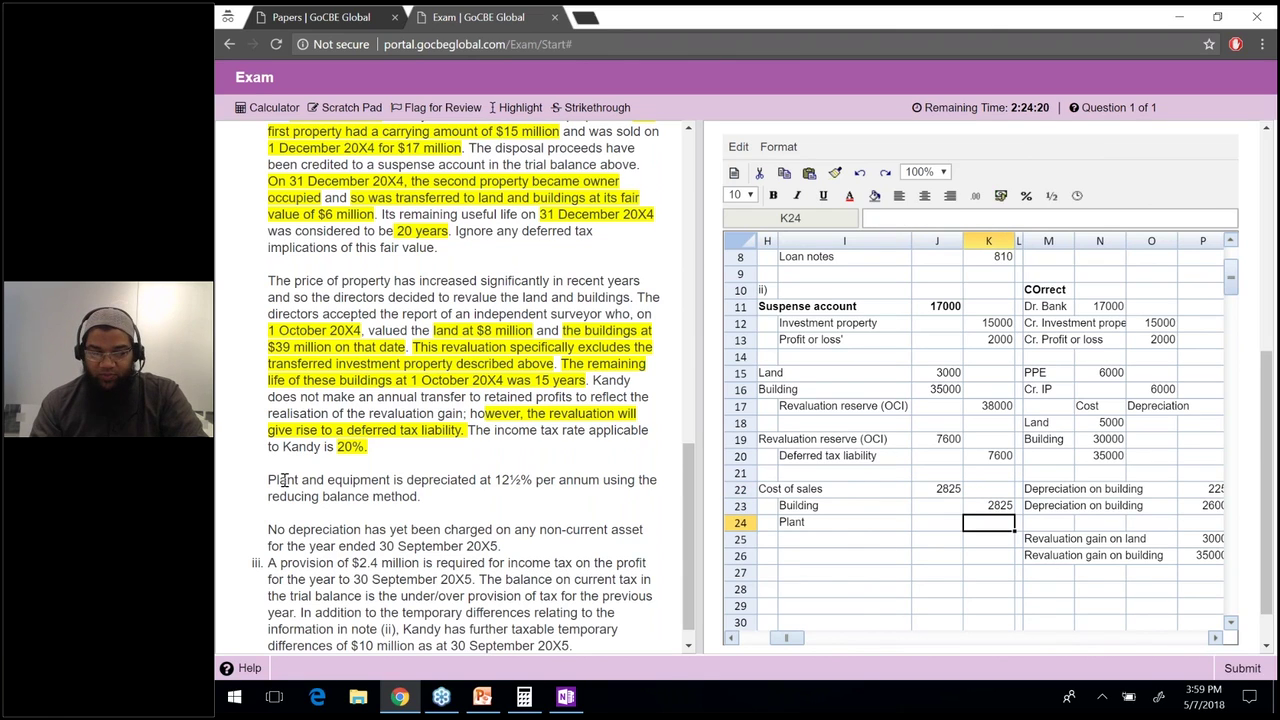
{"action": "triple_click", "coordinate": [368, 494]}
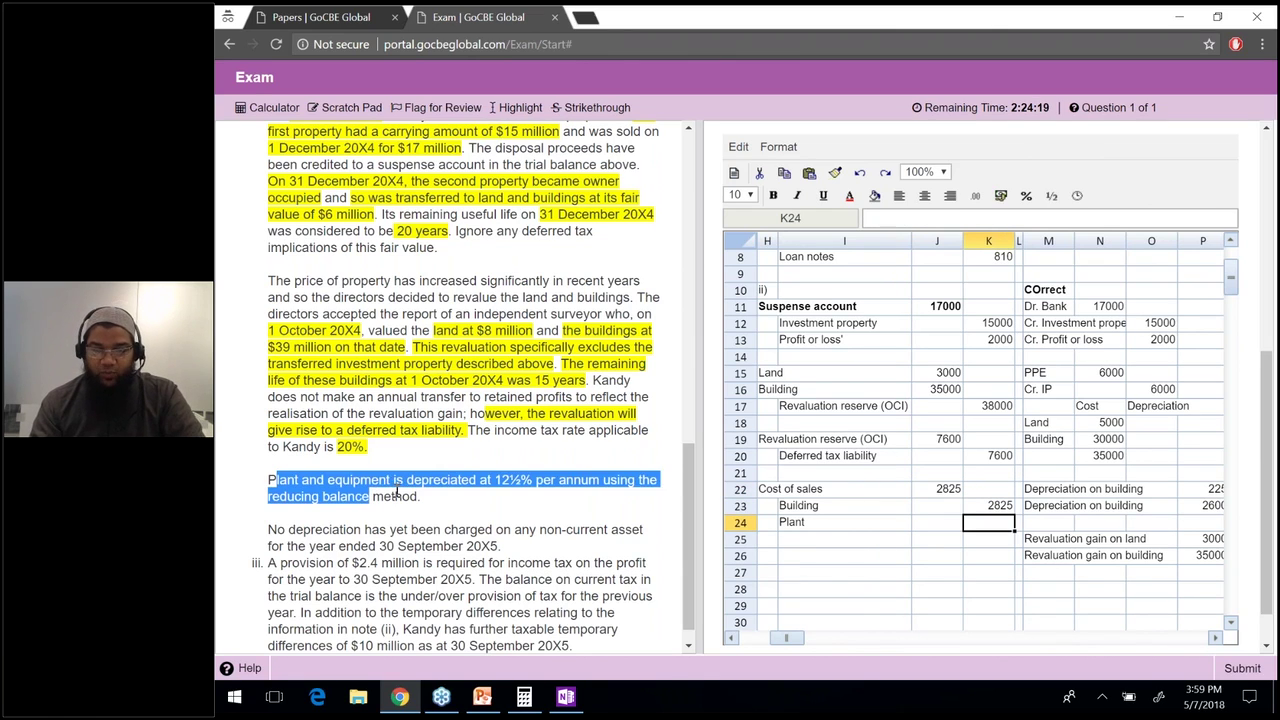
{"action": "left_click", "coordinate": [455, 473]}
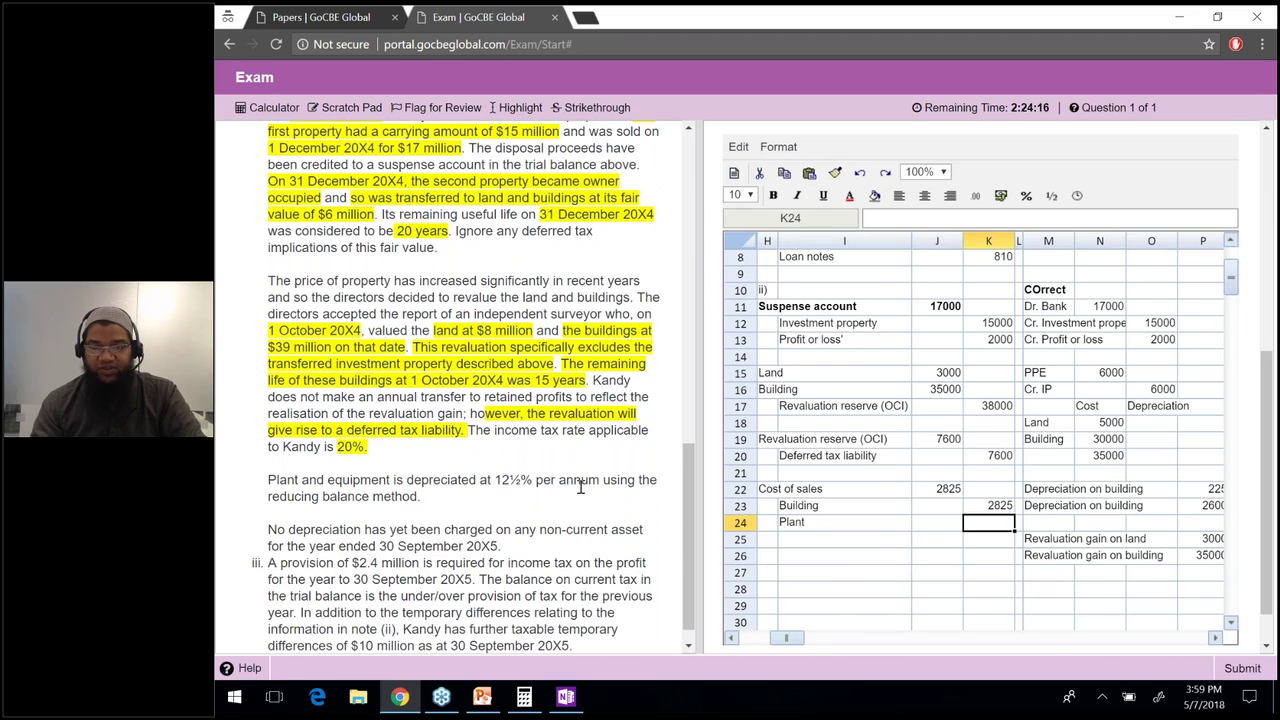
{"action": "left_click_drag", "start_coordinate": [569, 484], "coordinate": [421, 497]}
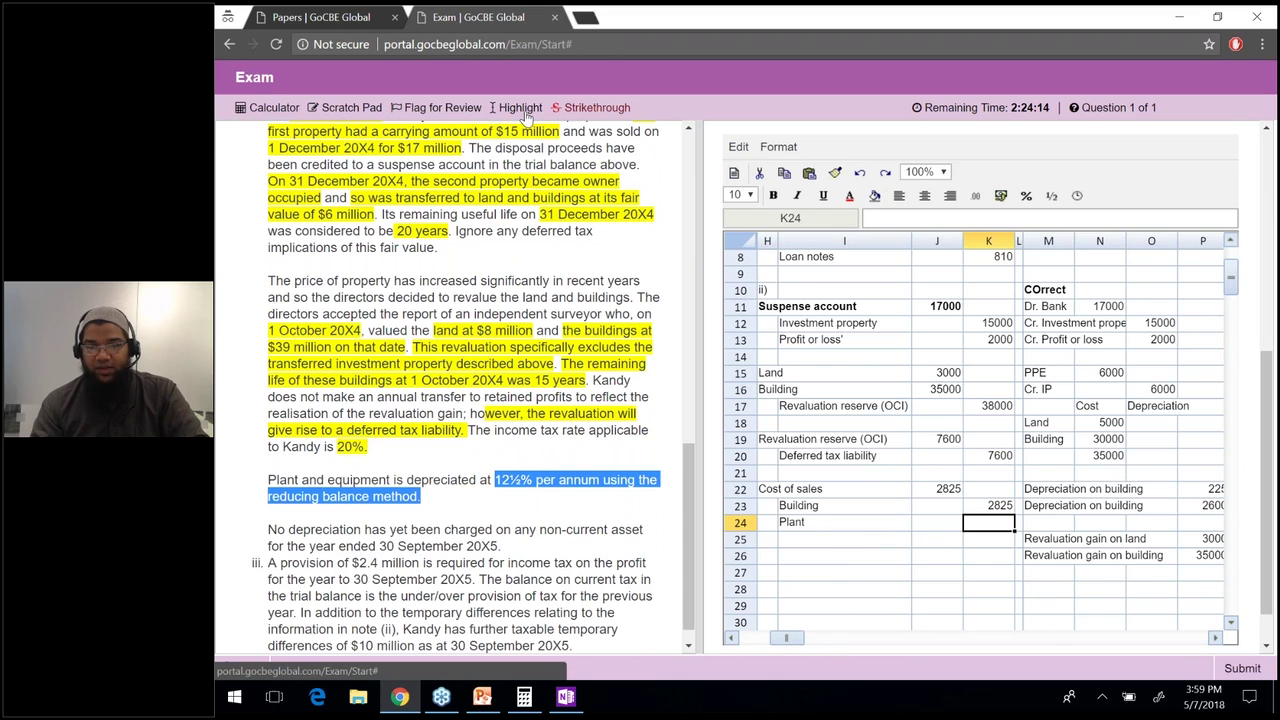
{"action": "left_click", "coordinate": [521, 108]}
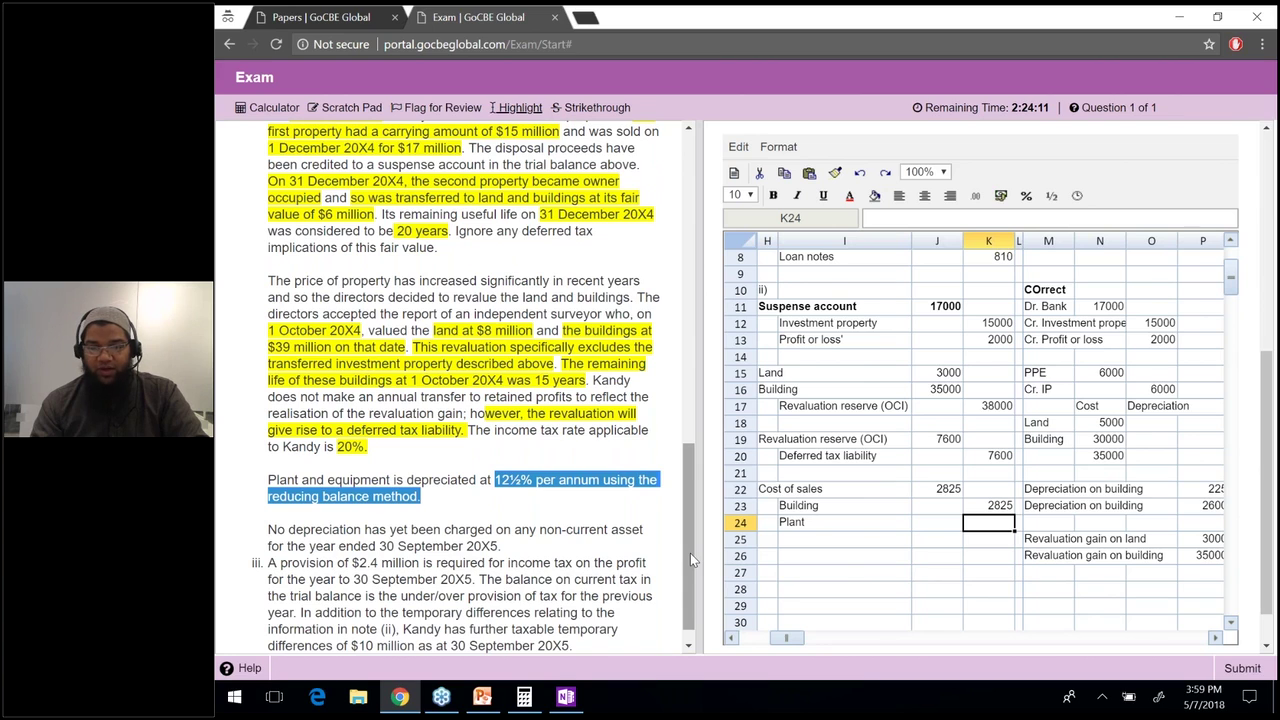
{"action": "left_click_drag", "start_coordinate": [690, 553], "coordinate": [694, 333]}
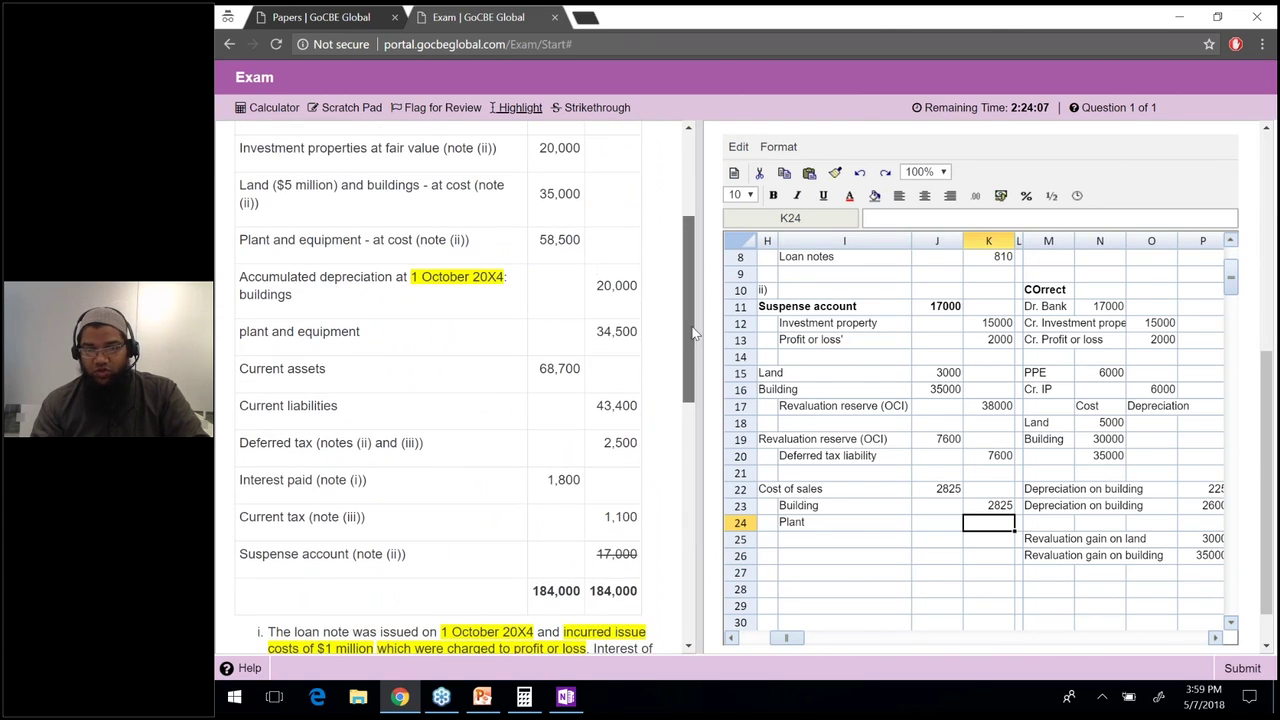
{"action": "type", "text": "=(58500"}
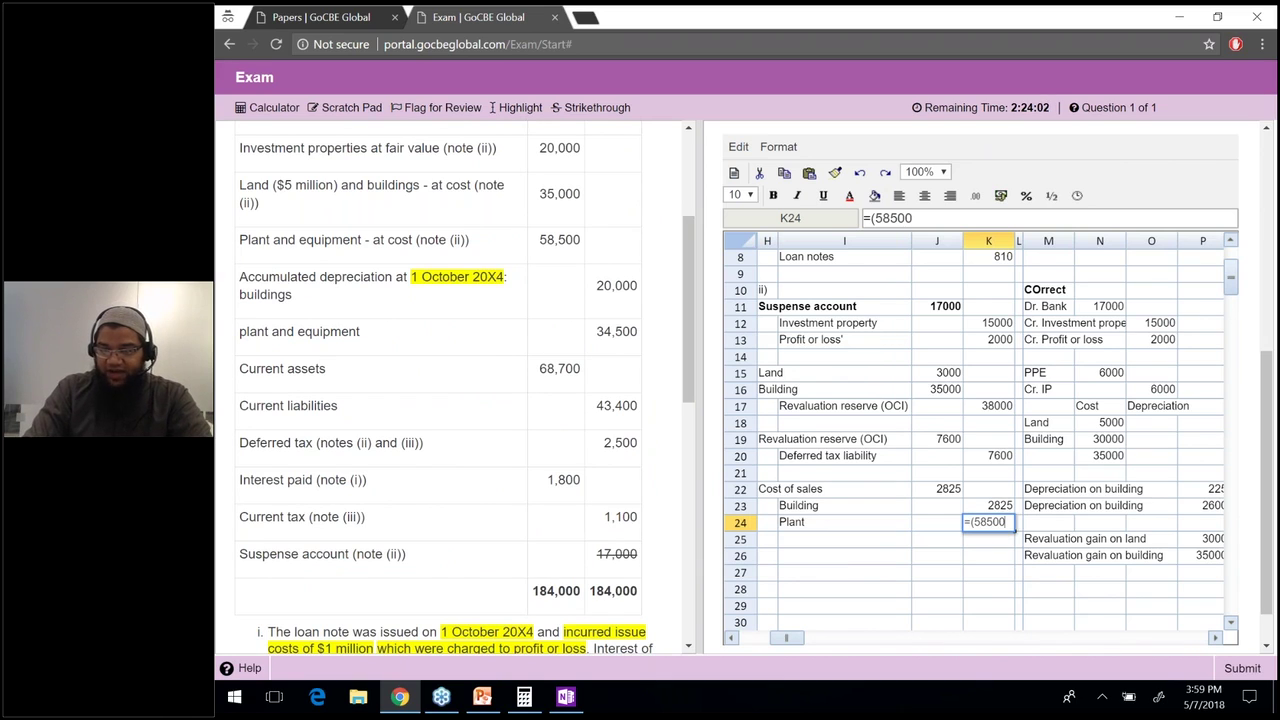
{"action": "type", "text": "-"}
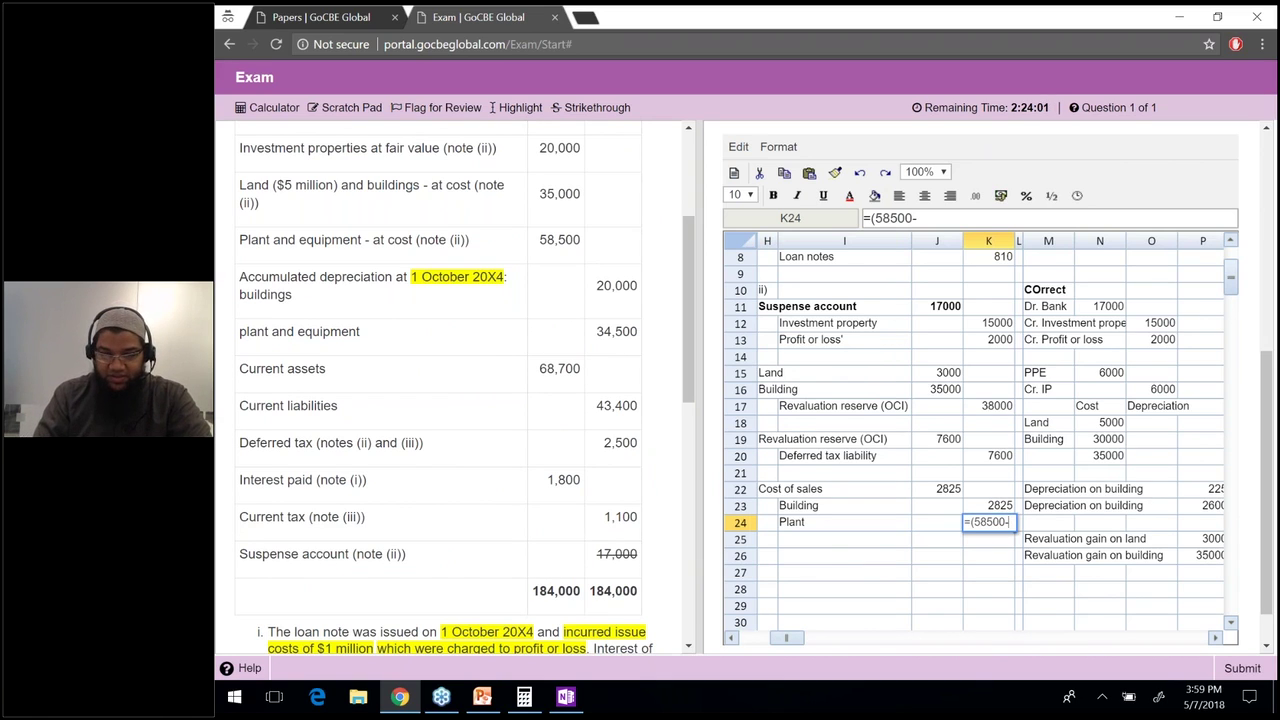
{"action": "type", "text": "3"}
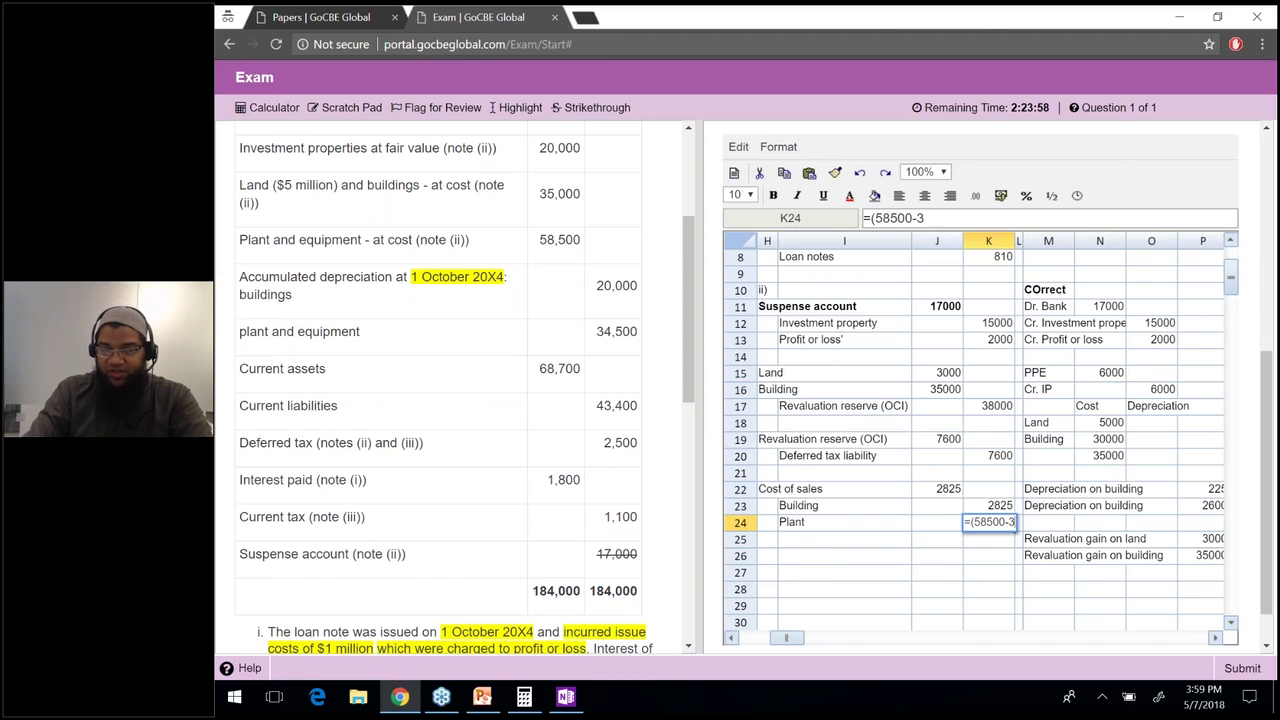
{"action": "type", "text": "4500)*"}
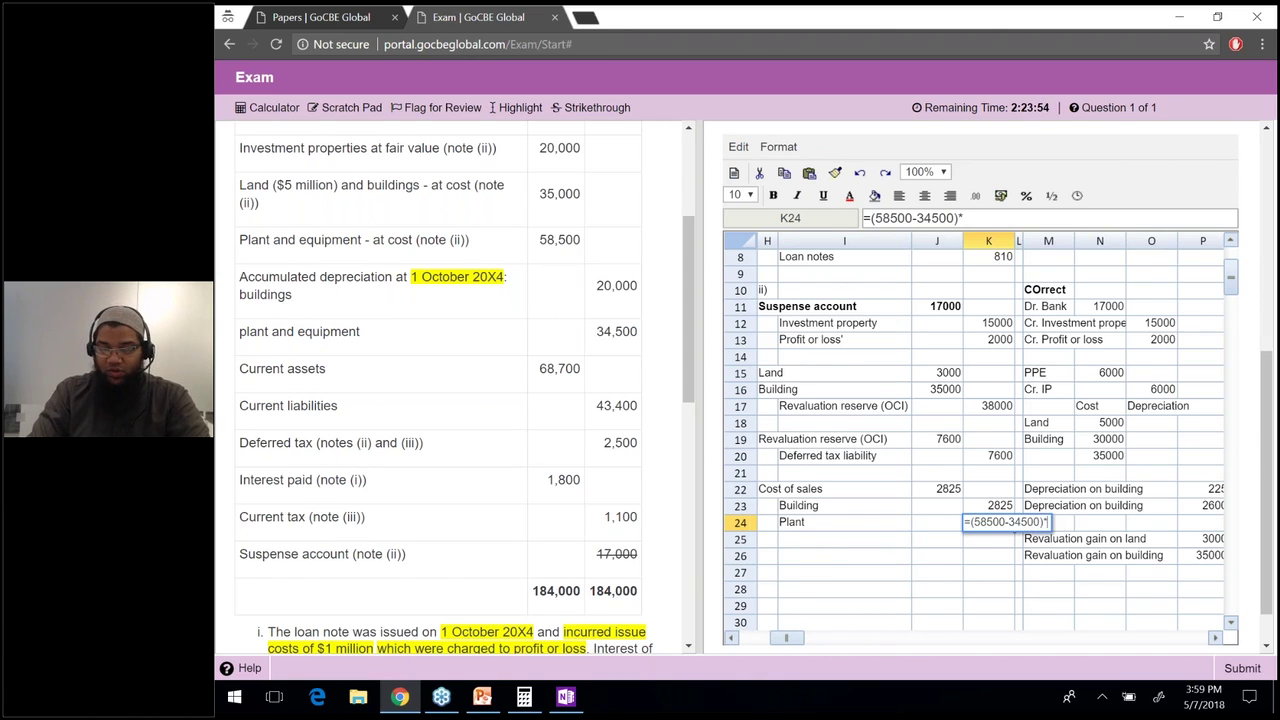
{"action": "type", "text": "12.5%"}
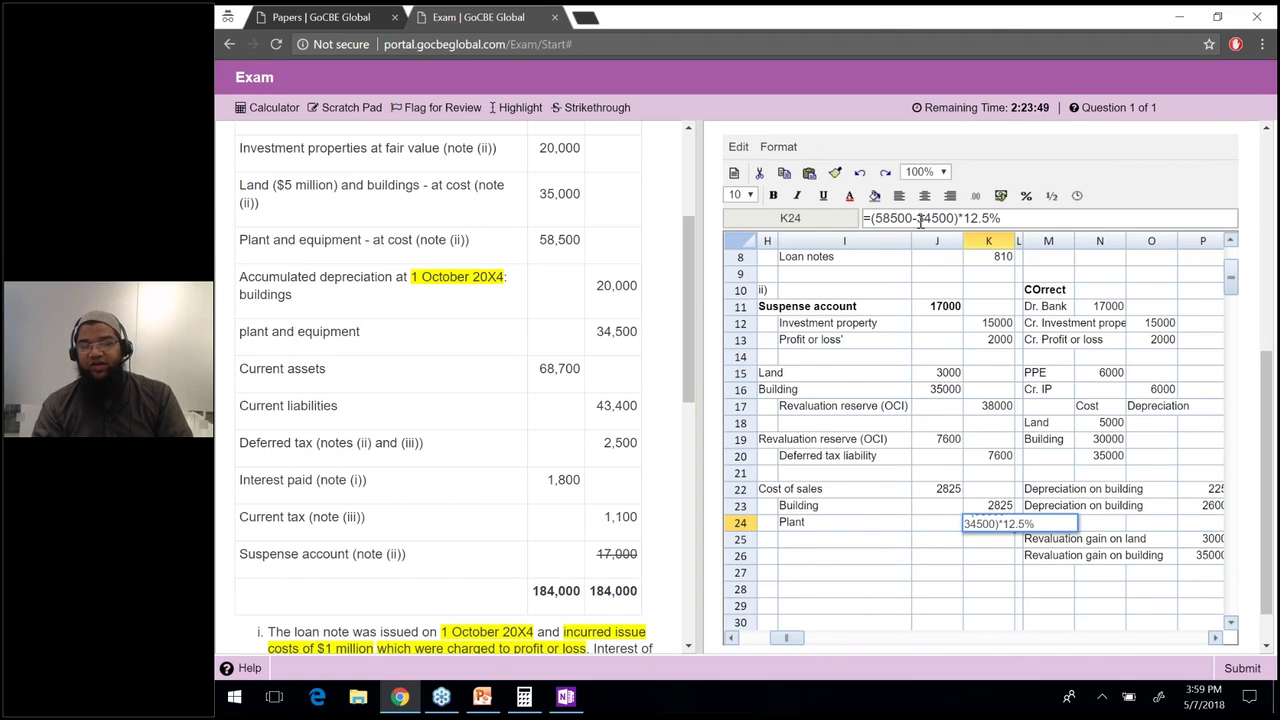
{"action": "left_click", "coordinate": [920, 222]}
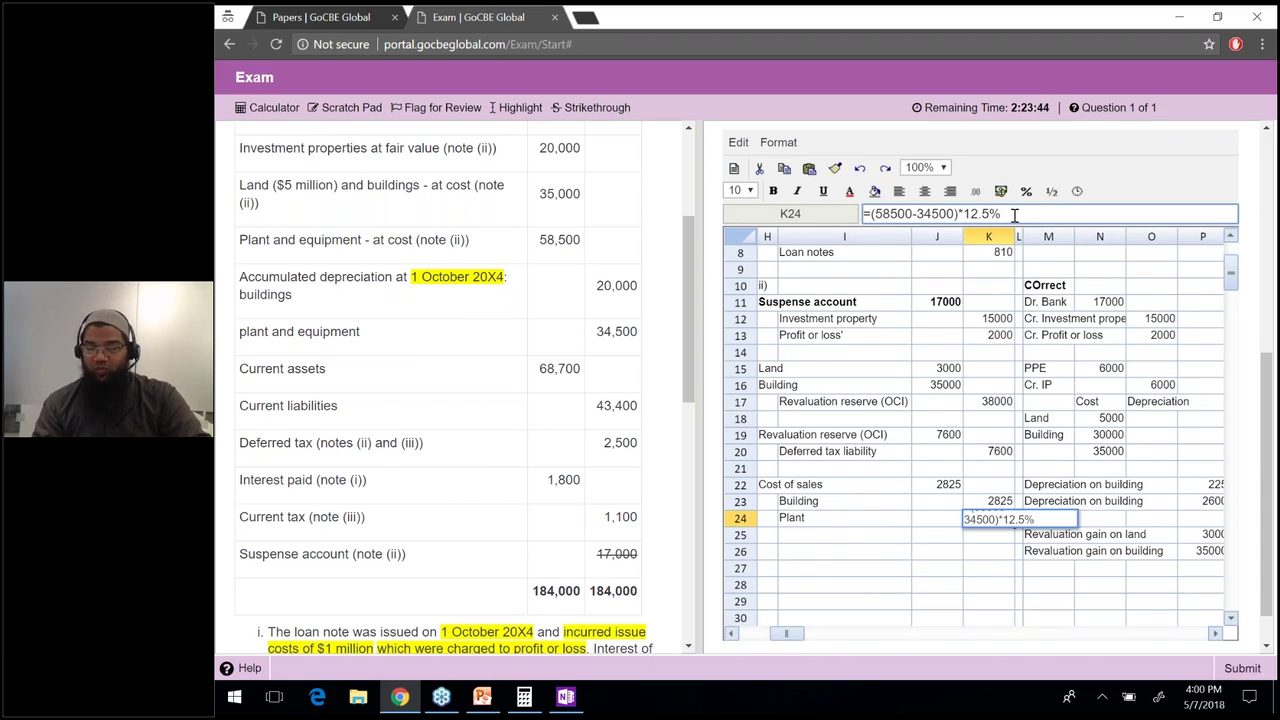
{"action": "key", "text": "Return"}
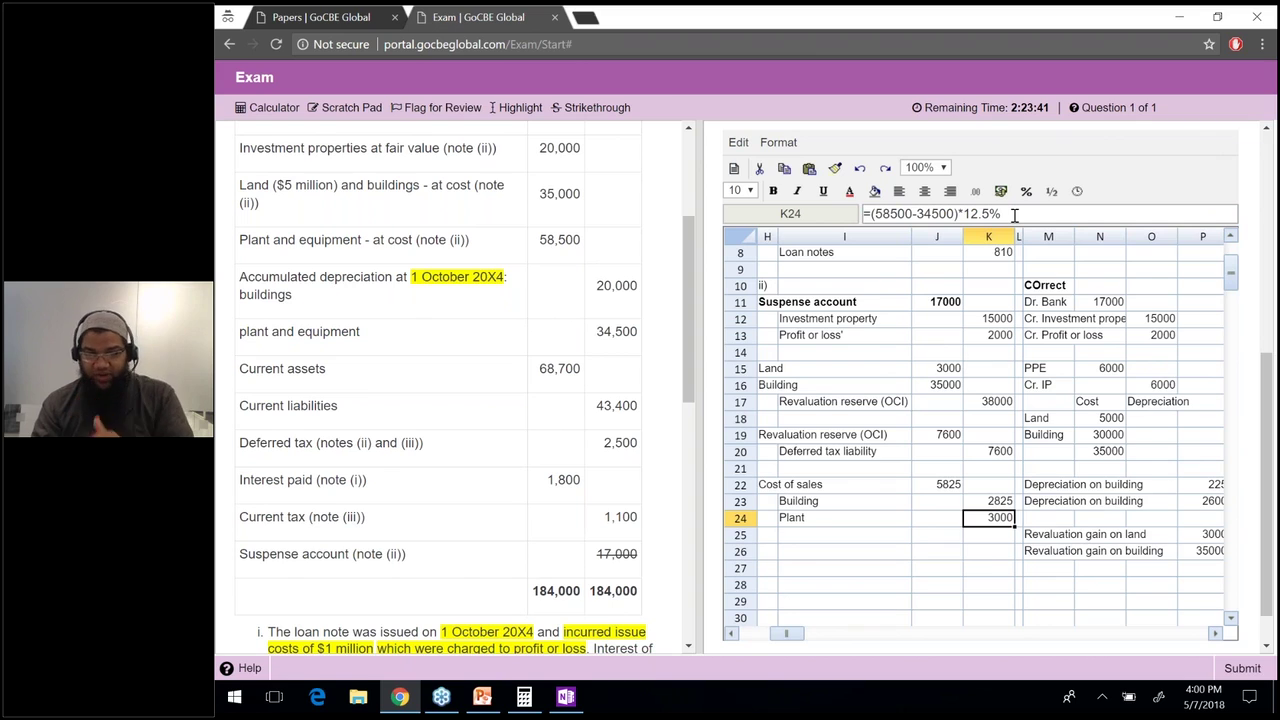
{"action": "key", "text": "Up"}
{"action": "key", "text": "Up"}
{"action": "key", "text": "Left"}
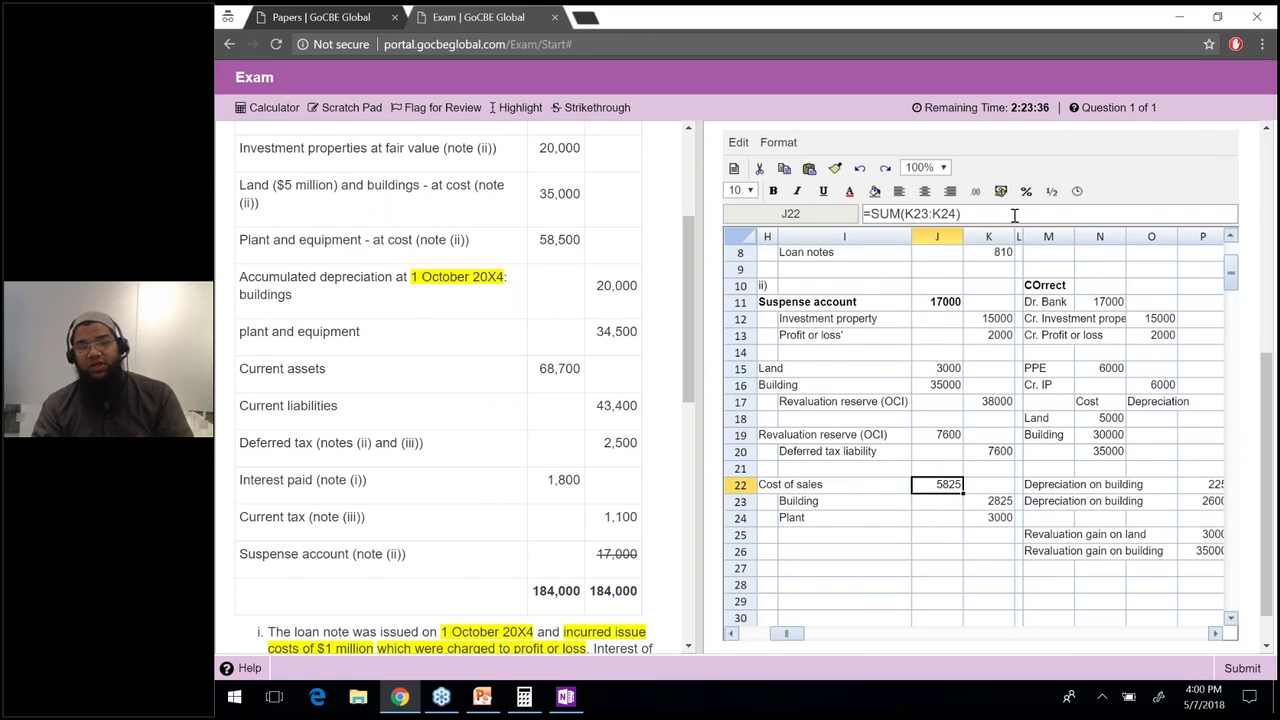
{"action": "key", "text": "Down"}
{"action": "key", "text": "Down"}
{"action": "key", "text": "Down"}
{"action": "key", "text": "Down"}
{"action": "key", "text": "Left"}
{"action": "key", "text": "Left"}
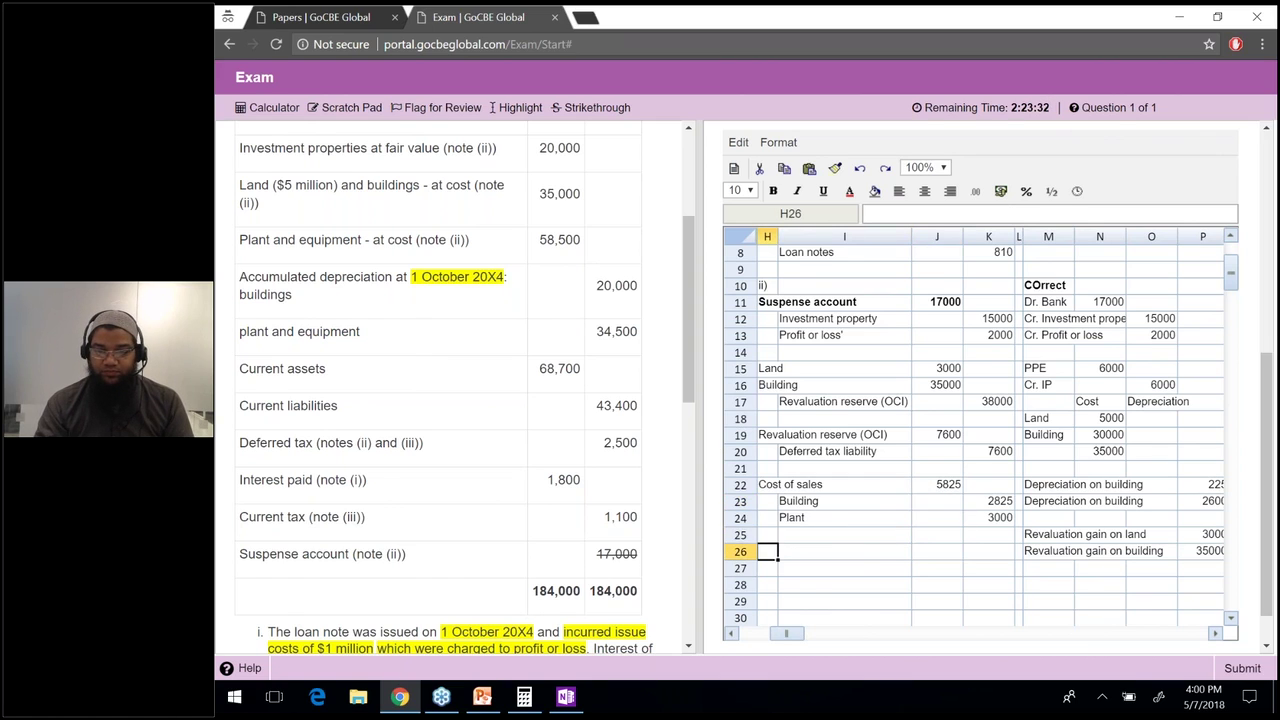
Scroll to note (iii) and highlight the words 'provision of $2.4 million'.
{"action": "scroll", "coordinate": [450, 390], "scroll_direction": "down", "scroll_amount": 2}
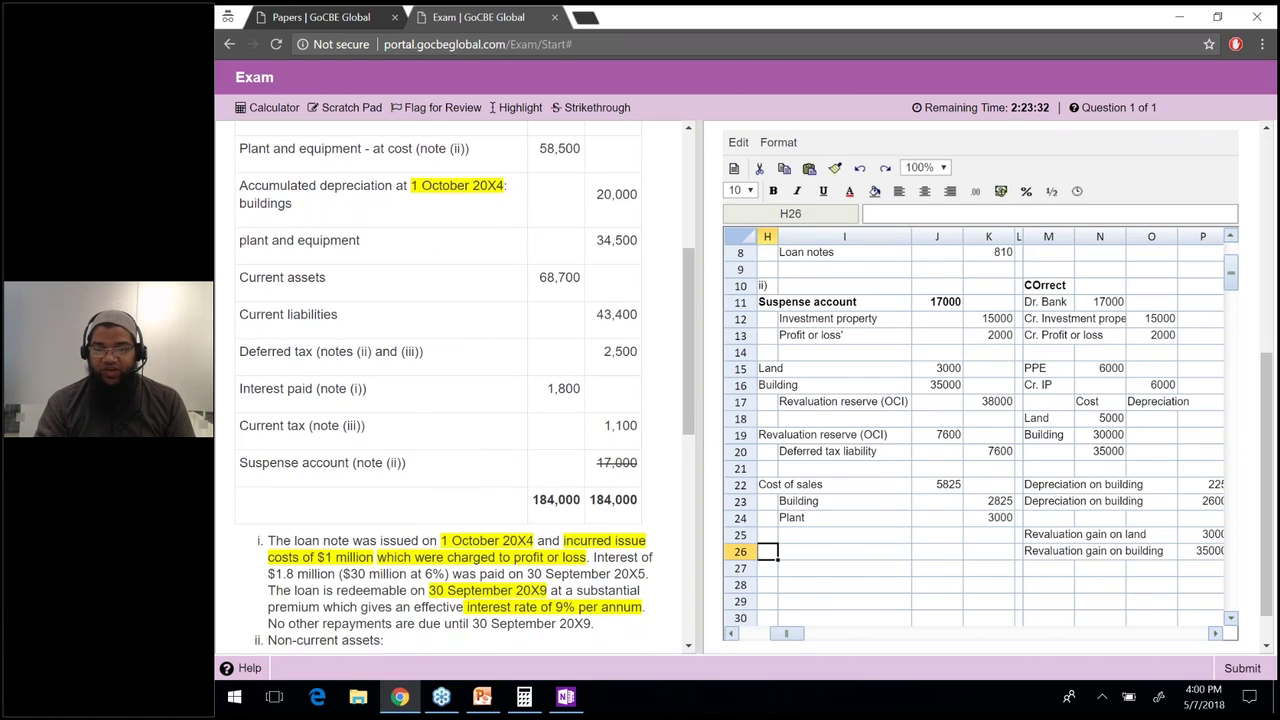
{"action": "scroll", "coordinate": [450, 390], "scroll_direction": "down", "scroll_amount": 3}
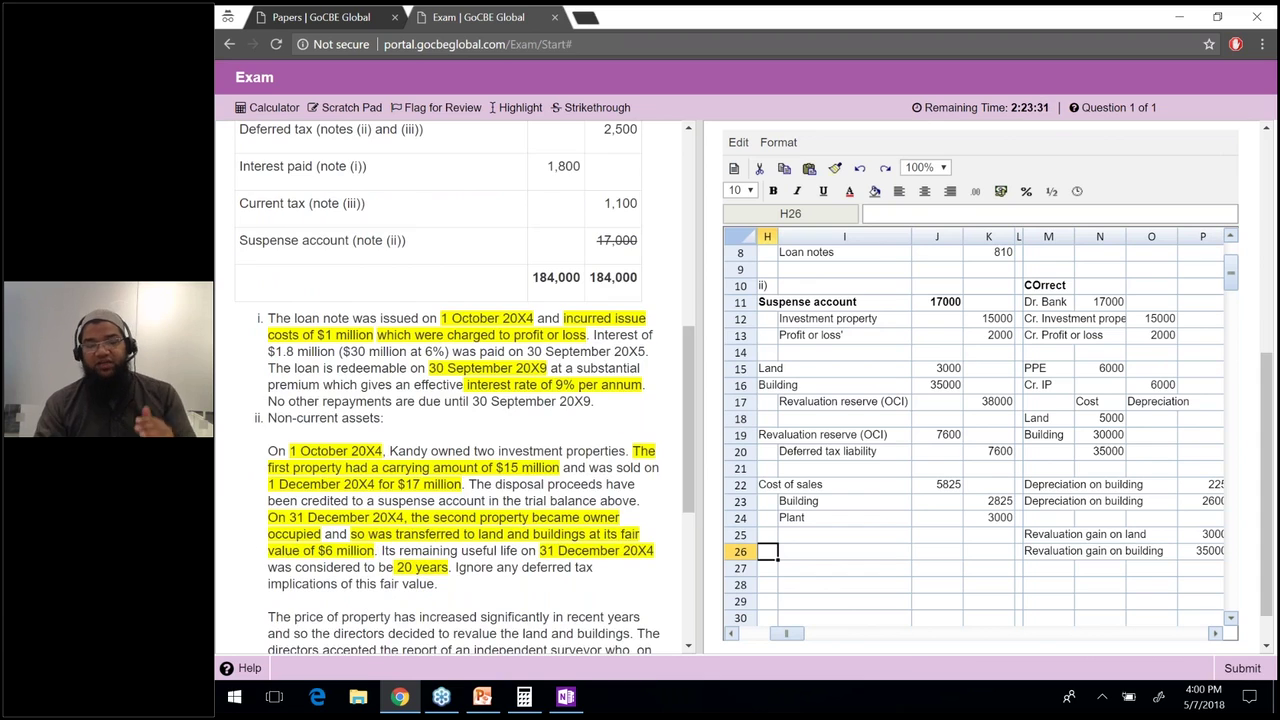
{"action": "scroll", "coordinate": [450, 390], "scroll_direction": "down", "scroll_amount": 4}
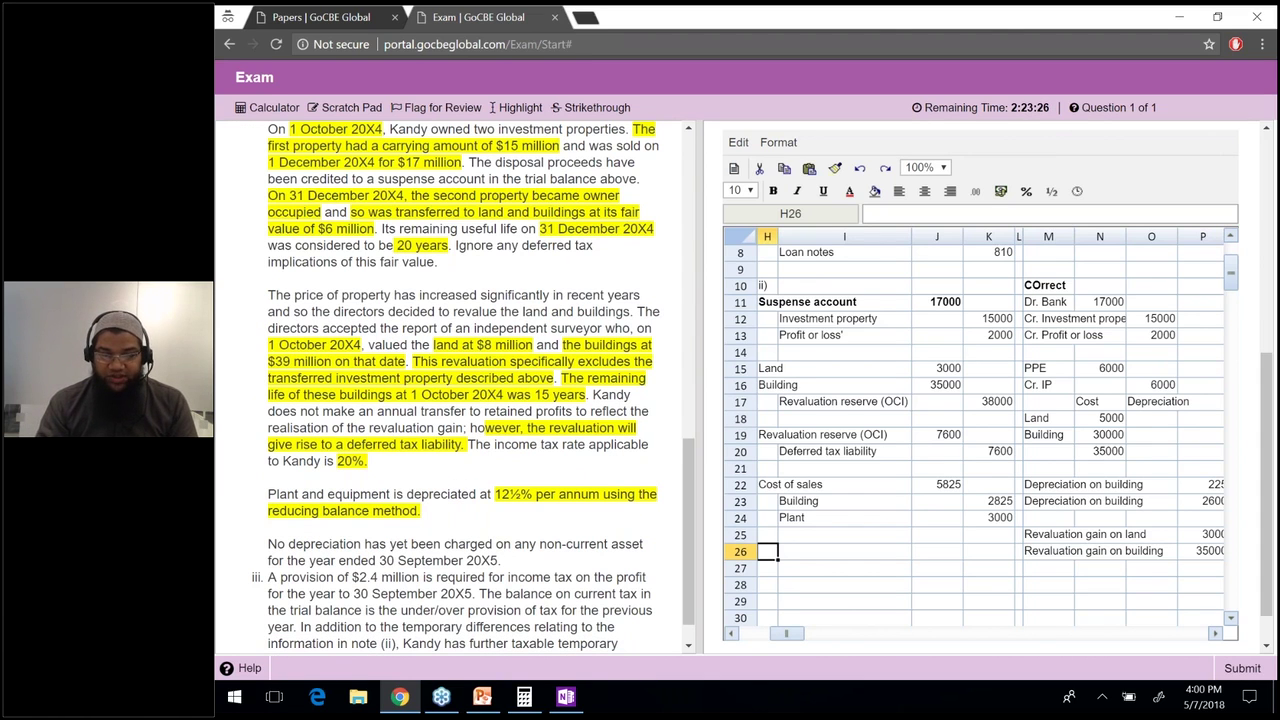
{"action": "scroll", "coordinate": [450, 390], "scroll_direction": "down", "scroll_amount": 1}
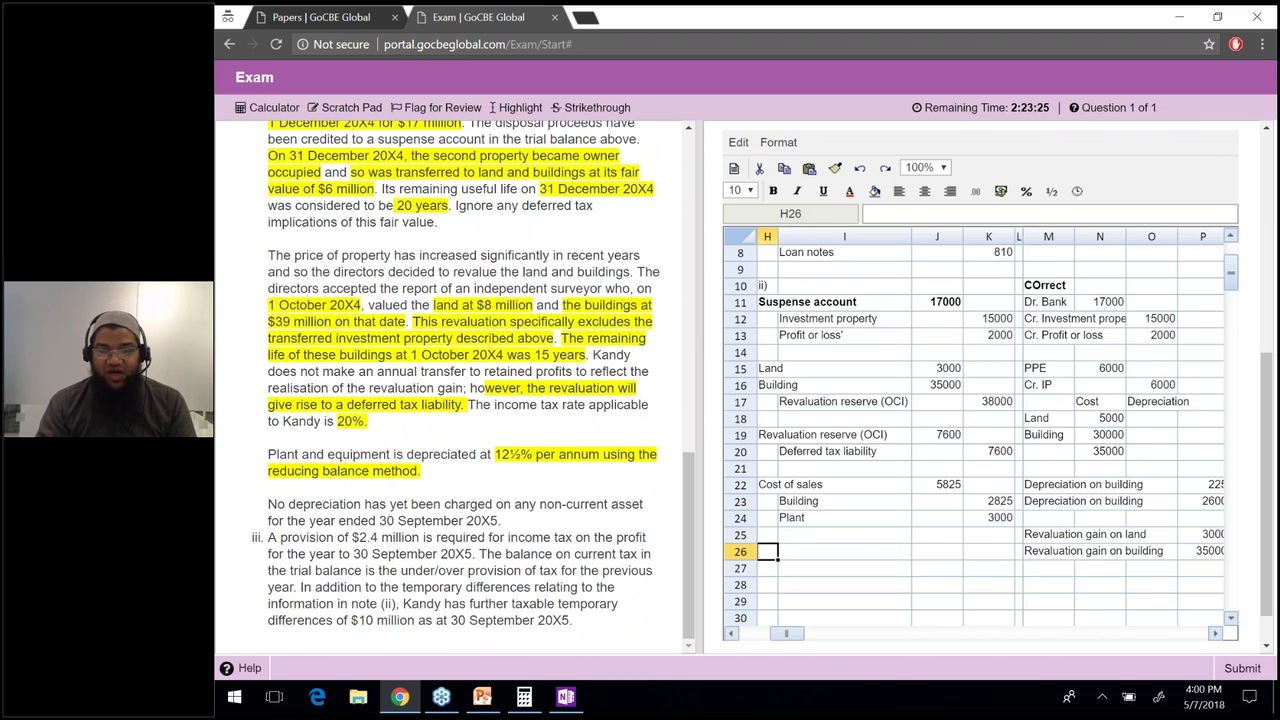
{"action": "left_click_drag", "start_coordinate": [267, 503], "coordinate": [262, 503]}
{"action": "left_click", "coordinate": [501, 520]}
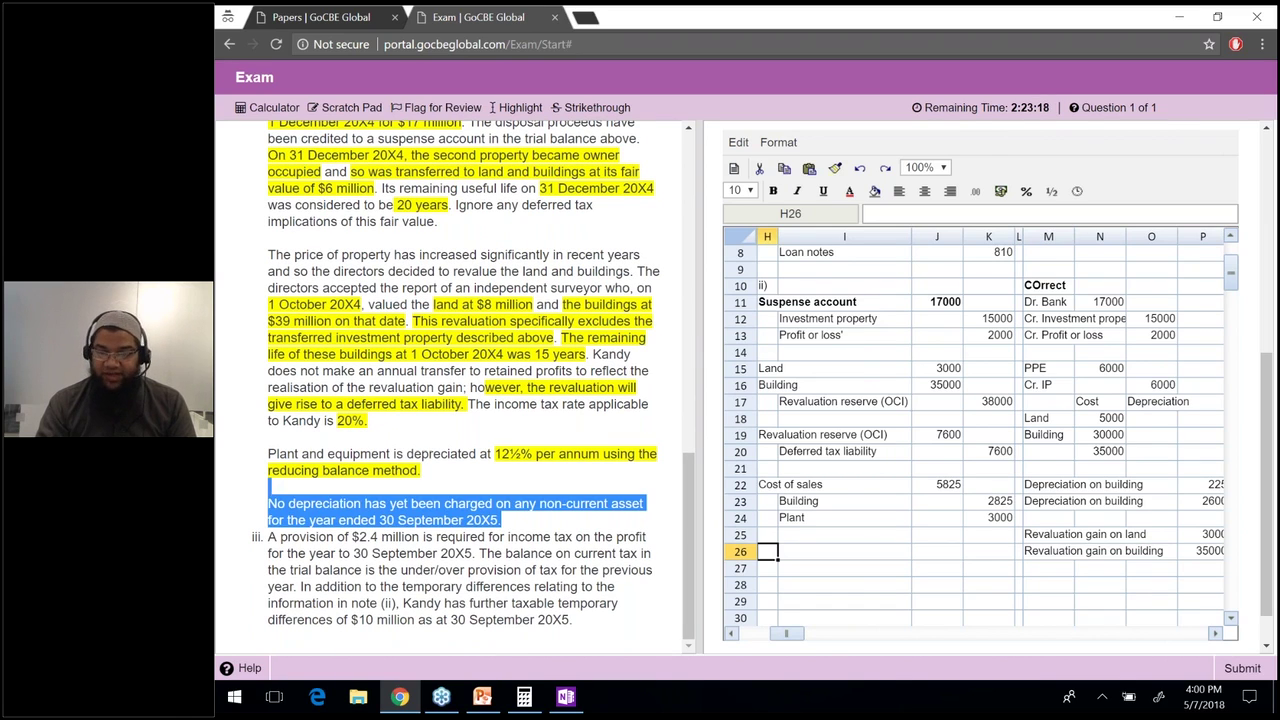
{"action": "left_click", "coordinate": [483, 537]}
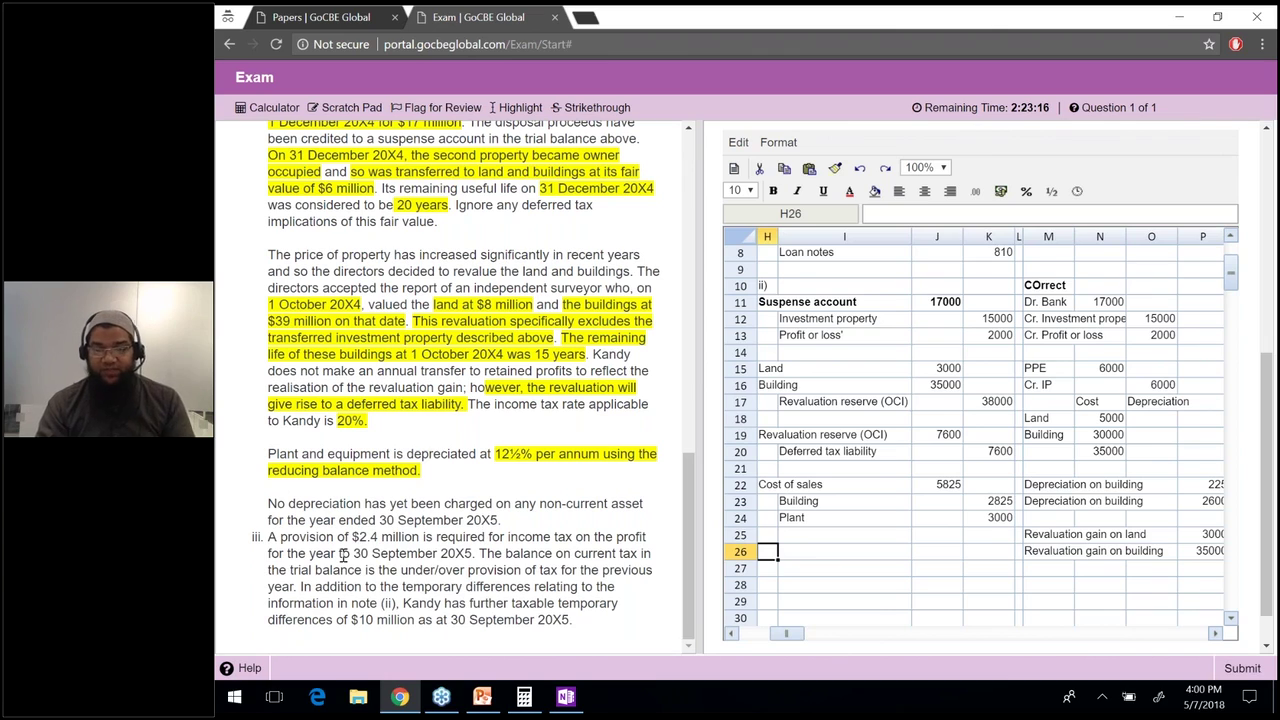
{"action": "left_click_drag", "start_coordinate": [270, 540], "coordinate": [474, 552]}
{"action": "left_click", "coordinate": [474, 552]}
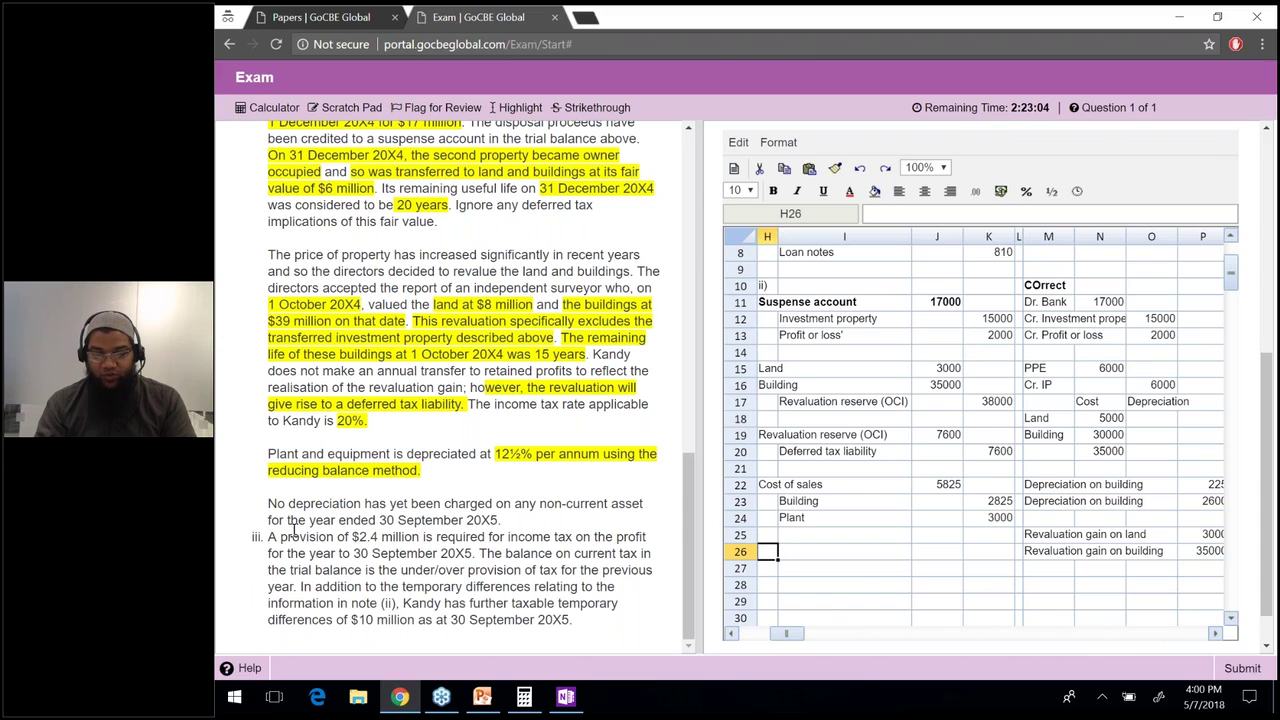
{"action": "left_click_drag", "start_coordinate": [281, 537], "coordinate": [419, 537]}
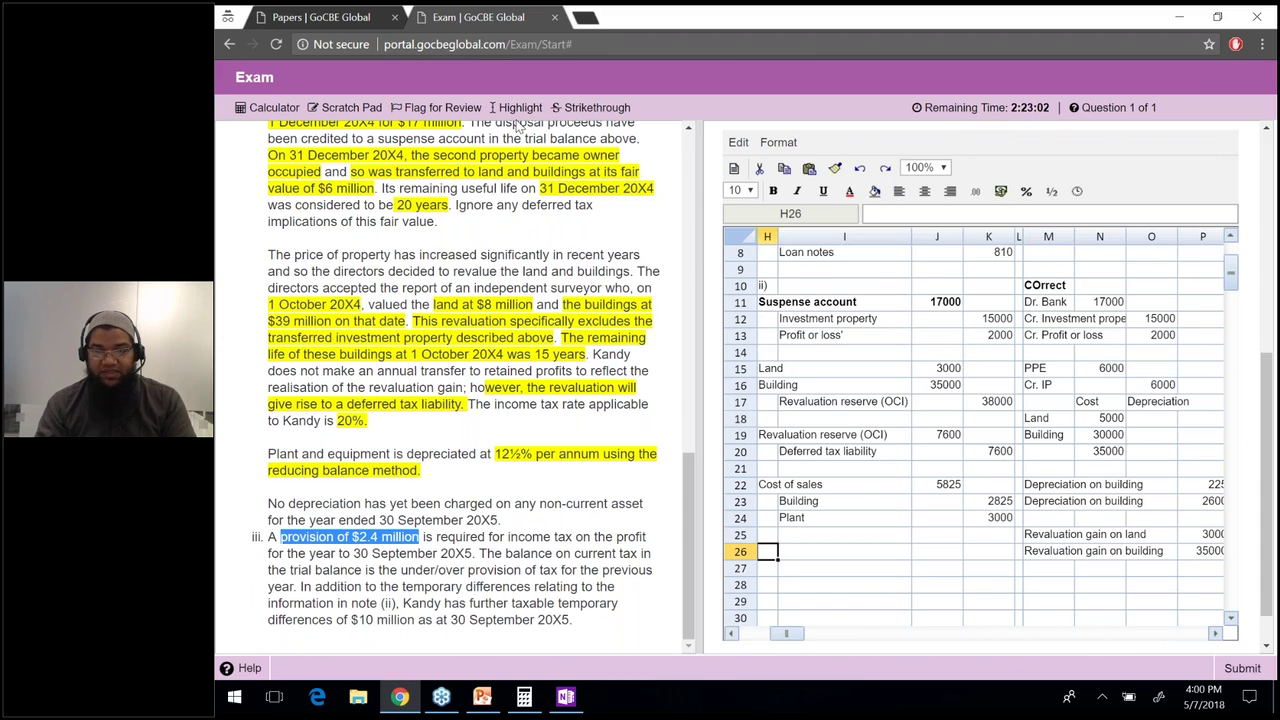
{"action": "left_click", "coordinate": [520, 107]}
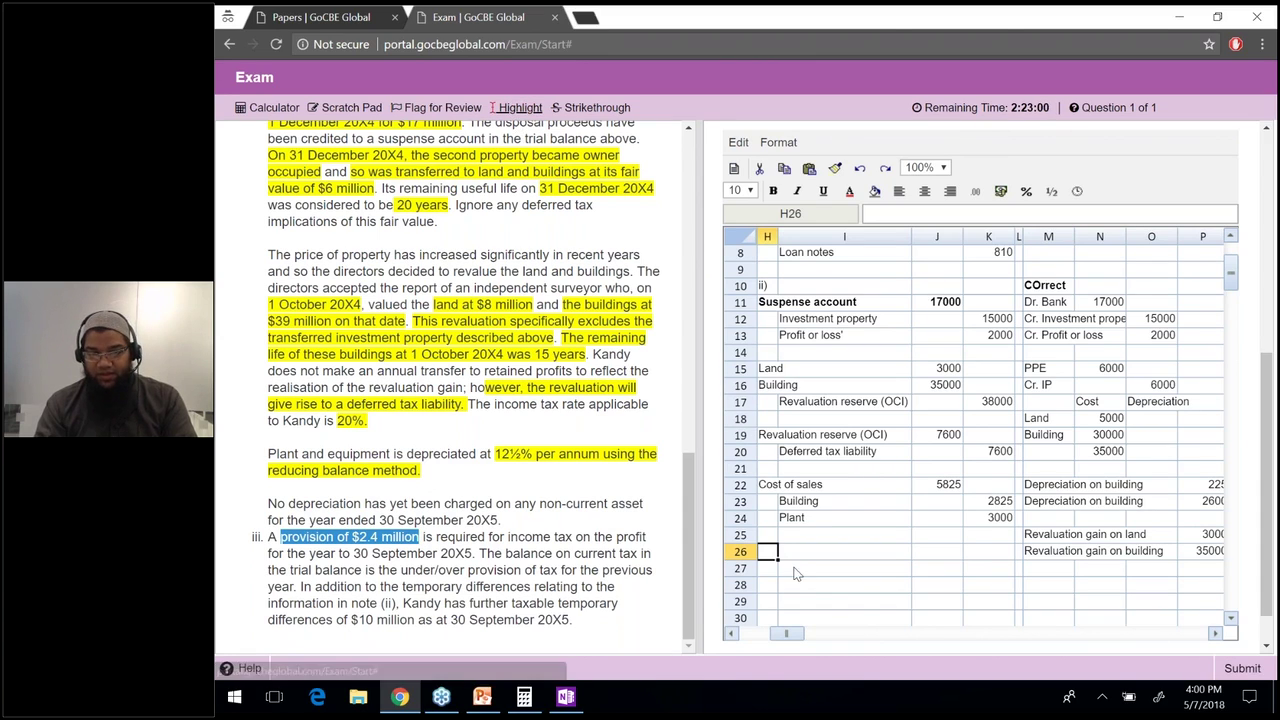
Add the iii) heading with Tax expense and indented Provision for tax labels.
{"action": "type", "text": "iii)"}
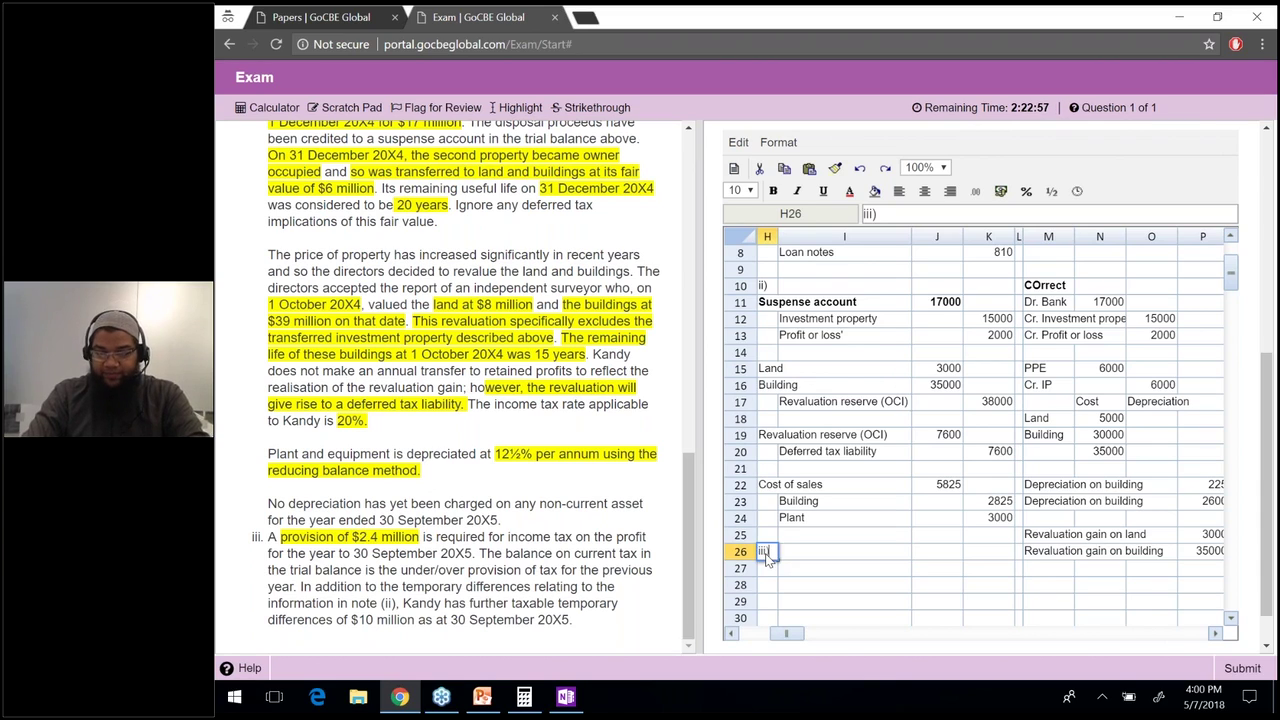
{"action": "key", "text": "Return"}
{"action": "type", "text": "Tax expense"}
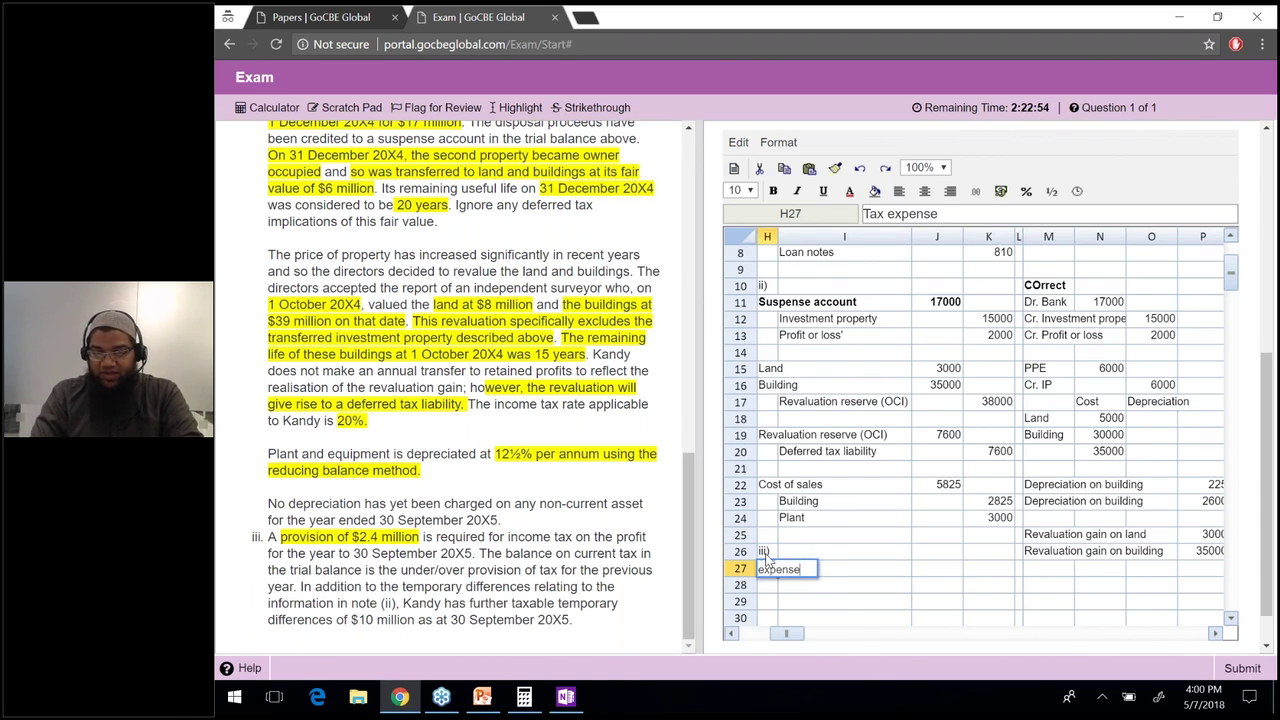
{"action": "key", "text": "Return"}
{"action": "key", "text": "Right"}
{"action": "type", "text": "Provision for tax"}
Enter Tax expense of 2400 and a Provision for tax formula equal to it.
{"action": "key", "text": "Up"}
{"action": "key", "text": "Right"}
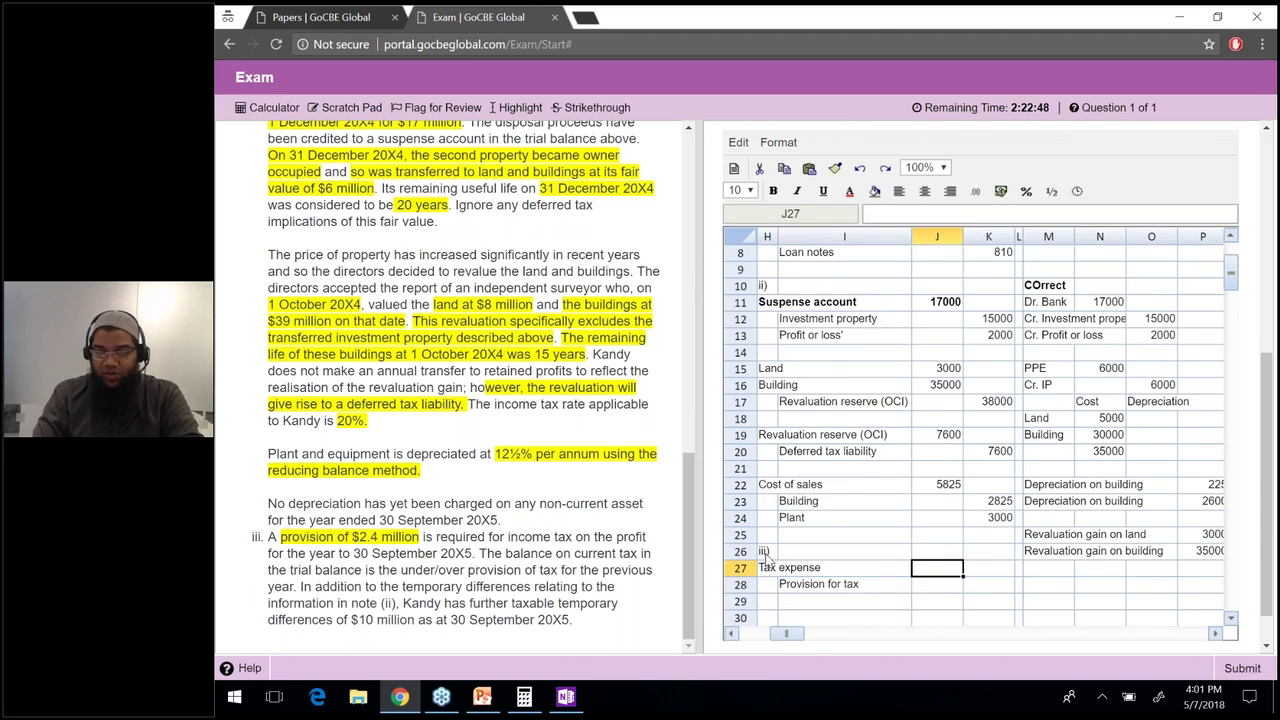
{"action": "type", "text": "2400"}
{"action": "key", "text": "Return"}
{"action": "key", "text": "Right"}
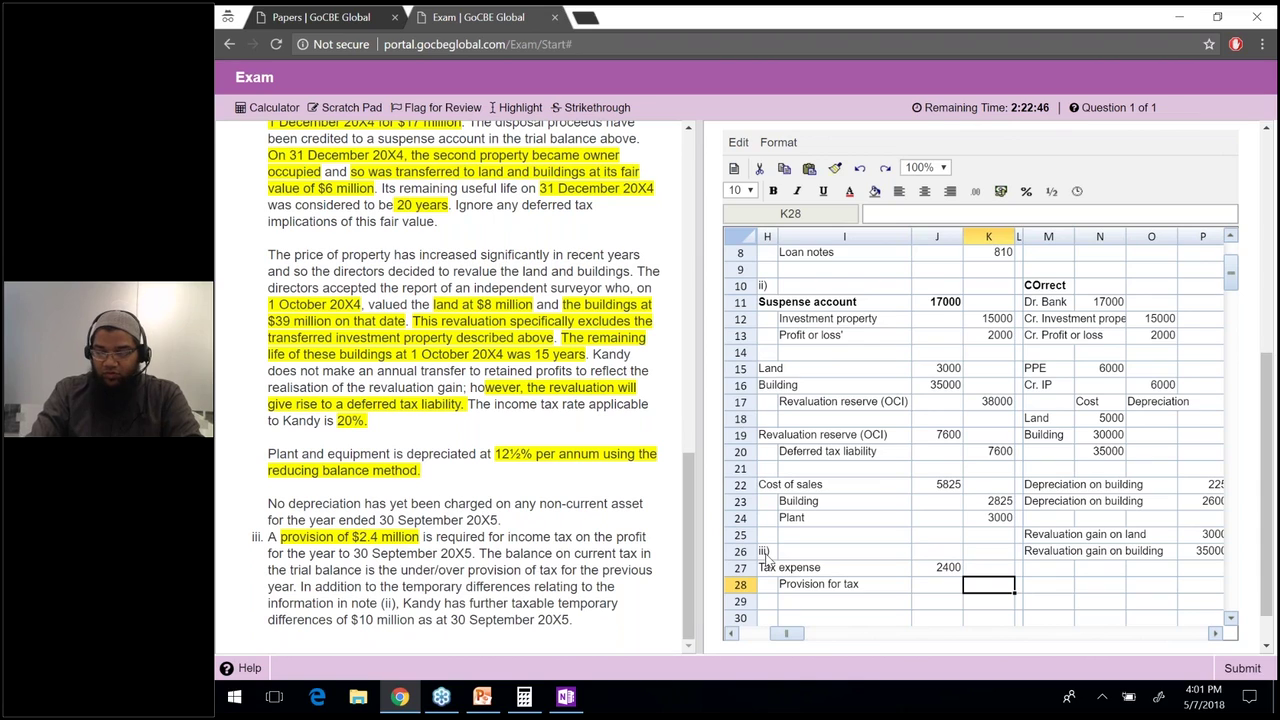
{"action": "type", "text": "="}
{"action": "key", "text": "Up"}
{"action": "key", "text": "Left"}
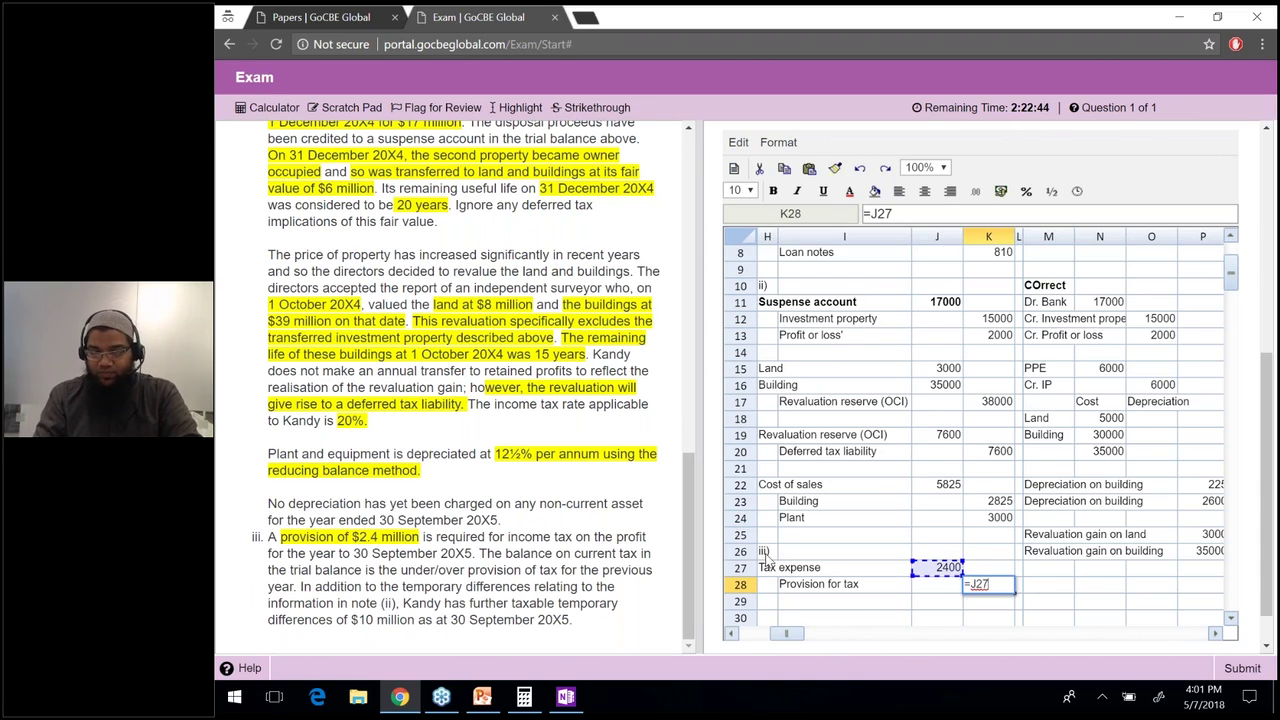
{"action": "key", "text": "Return"}
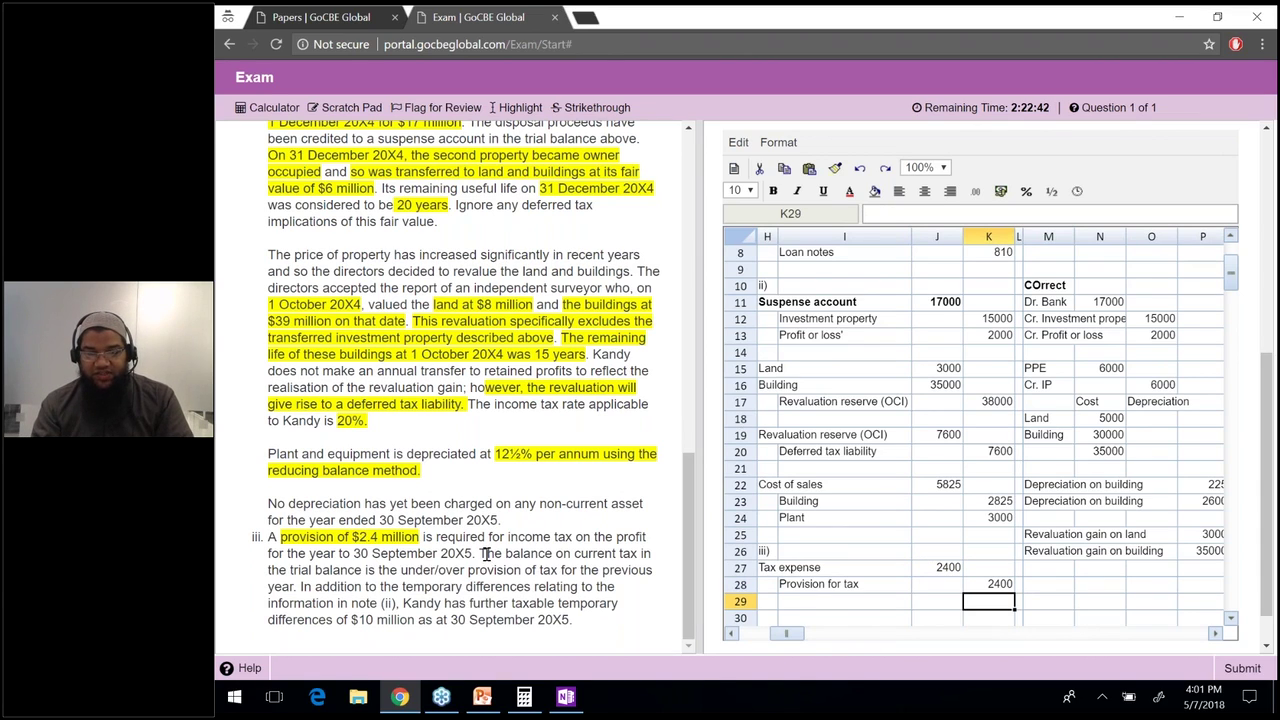
Select the question's wording on the current tax balance and under/over provision.
{"action": "left_click_drag", "start_coordinate": [486, 553], "coordinate": [637, 553]}
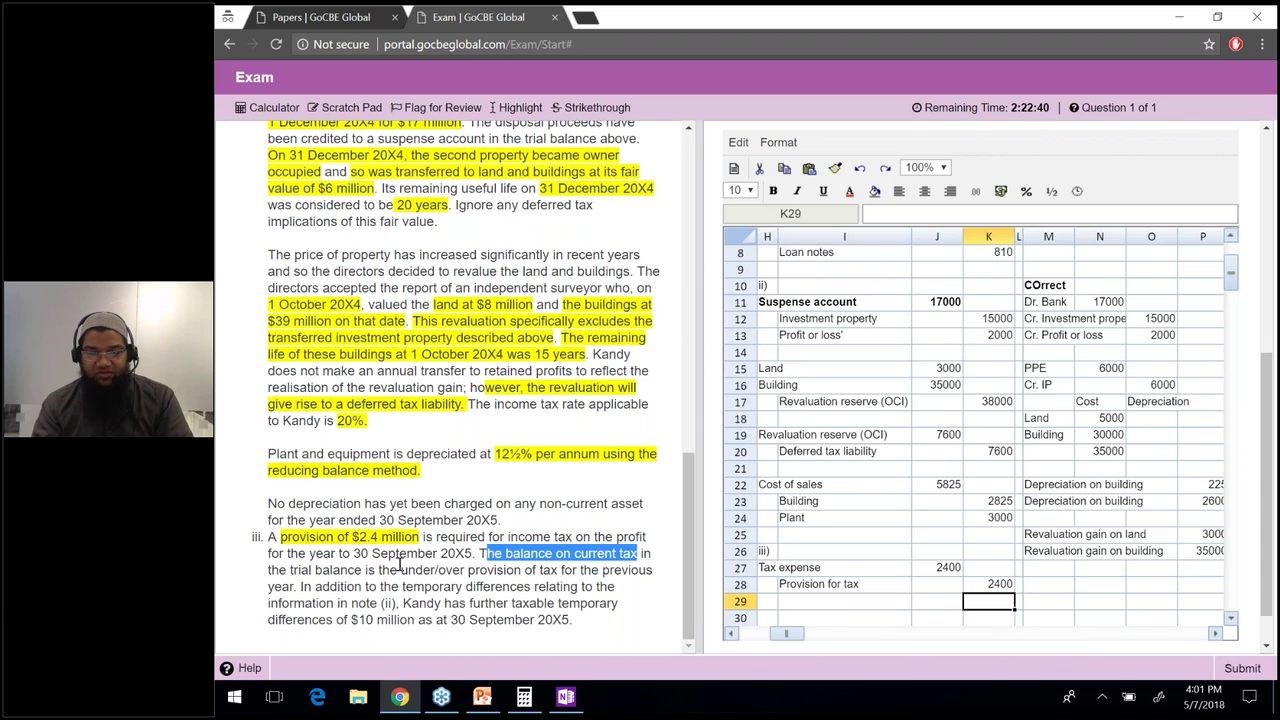
{"action": "left_click_drag", "start_coordinate": [399, 566], "coordinate": [296, 587]}
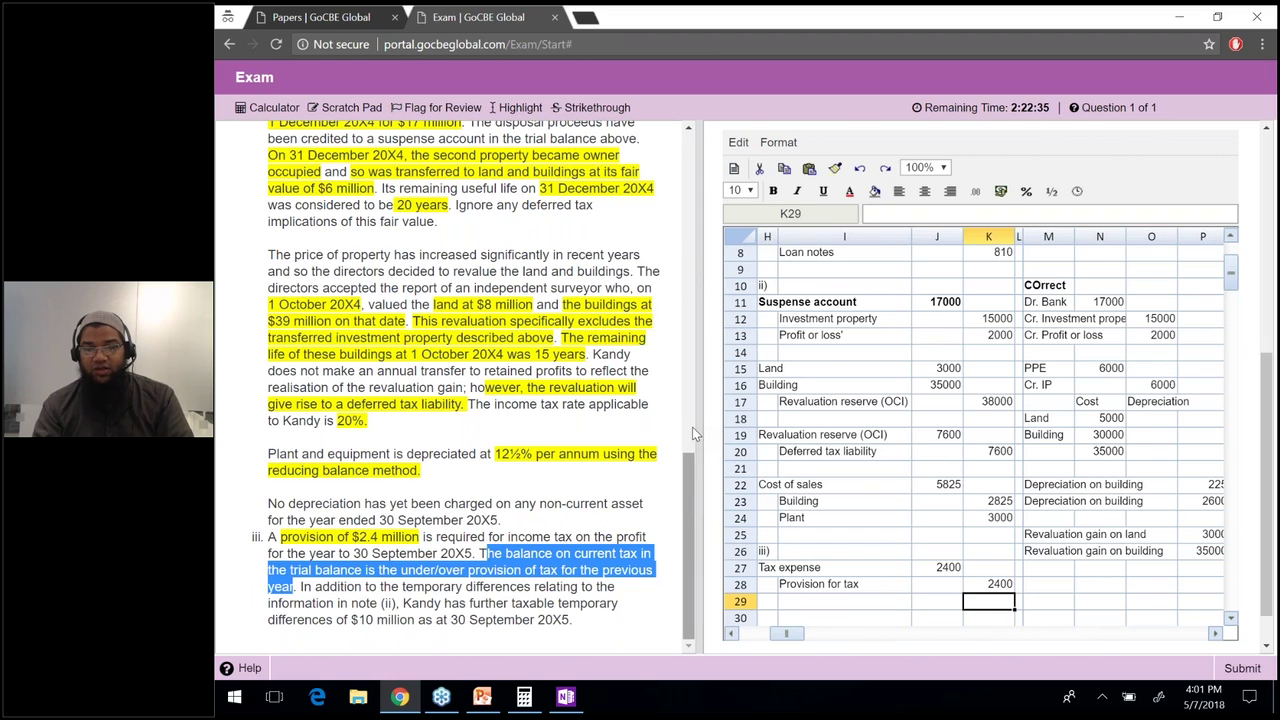
{"action": "scroll", "coordinate": [692, 427], "scroll_direction": "up", "scroll_amount": 3}
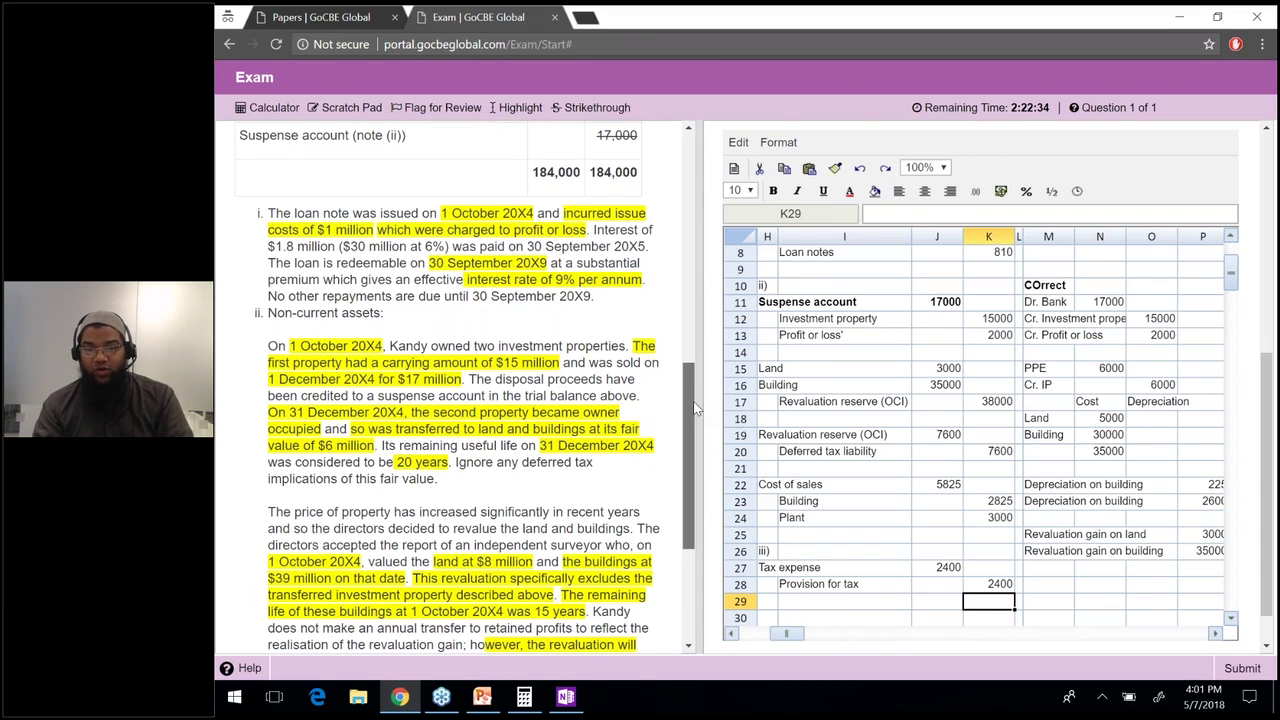
{"action": "scroll", "coordinate": [695, 408], "scroll_direction": "up", "scroll_amount": 1}
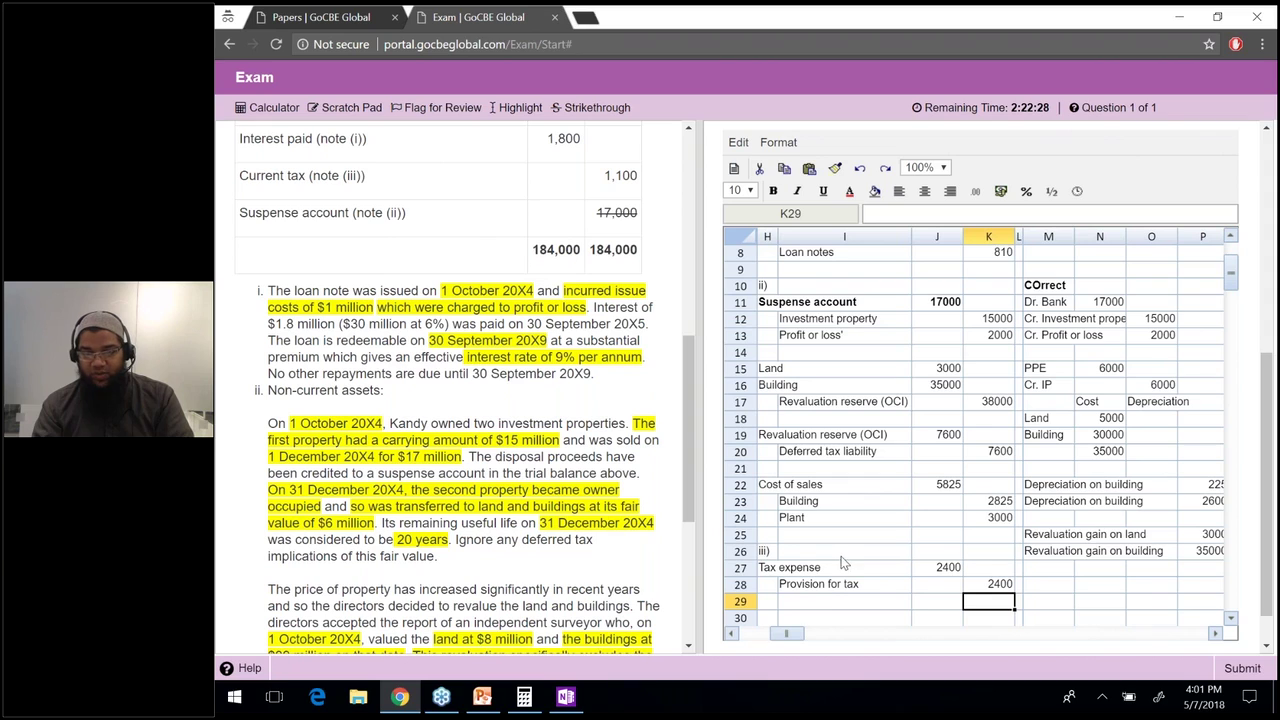
Label row 30 Current tax in H30 with an amount of 1100.
{"action": "left_click", "coordinate": [832, 587]}
{"action": "key", "text": "Down"}
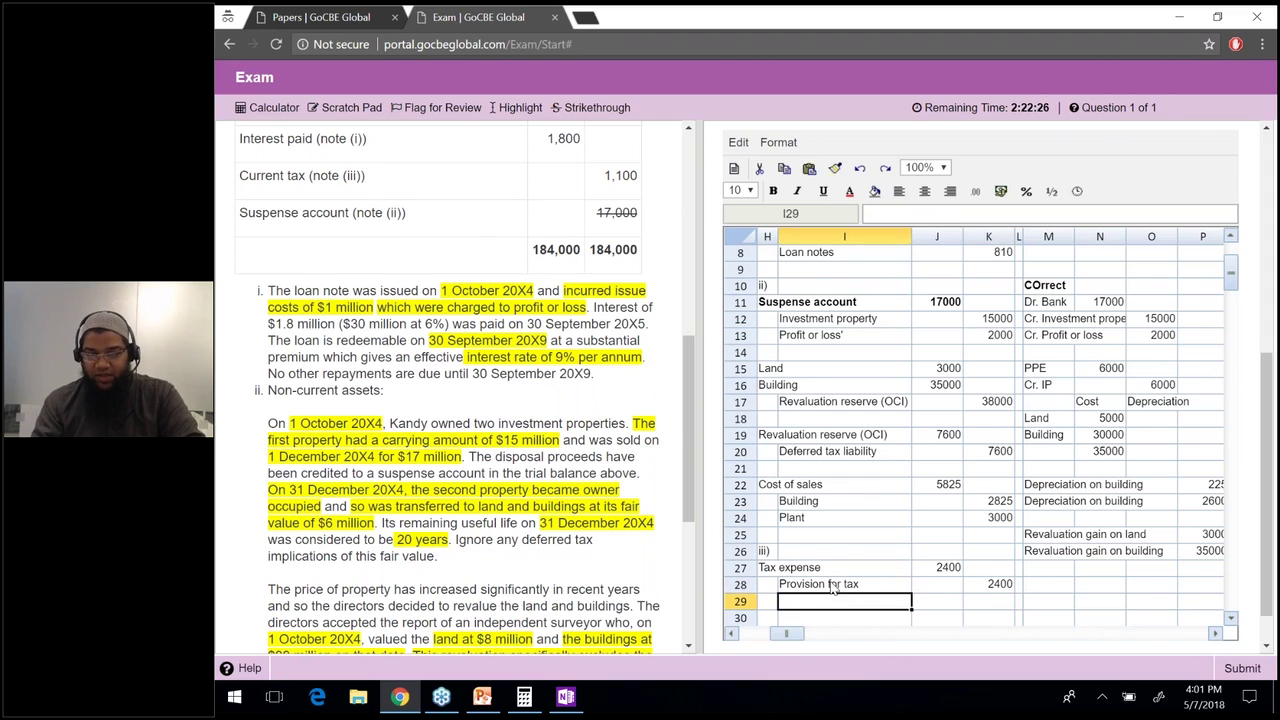
{"action": "scroll", "coordinate": [832, 587], "scroll_direction": "down", "scroll_amount": 1}
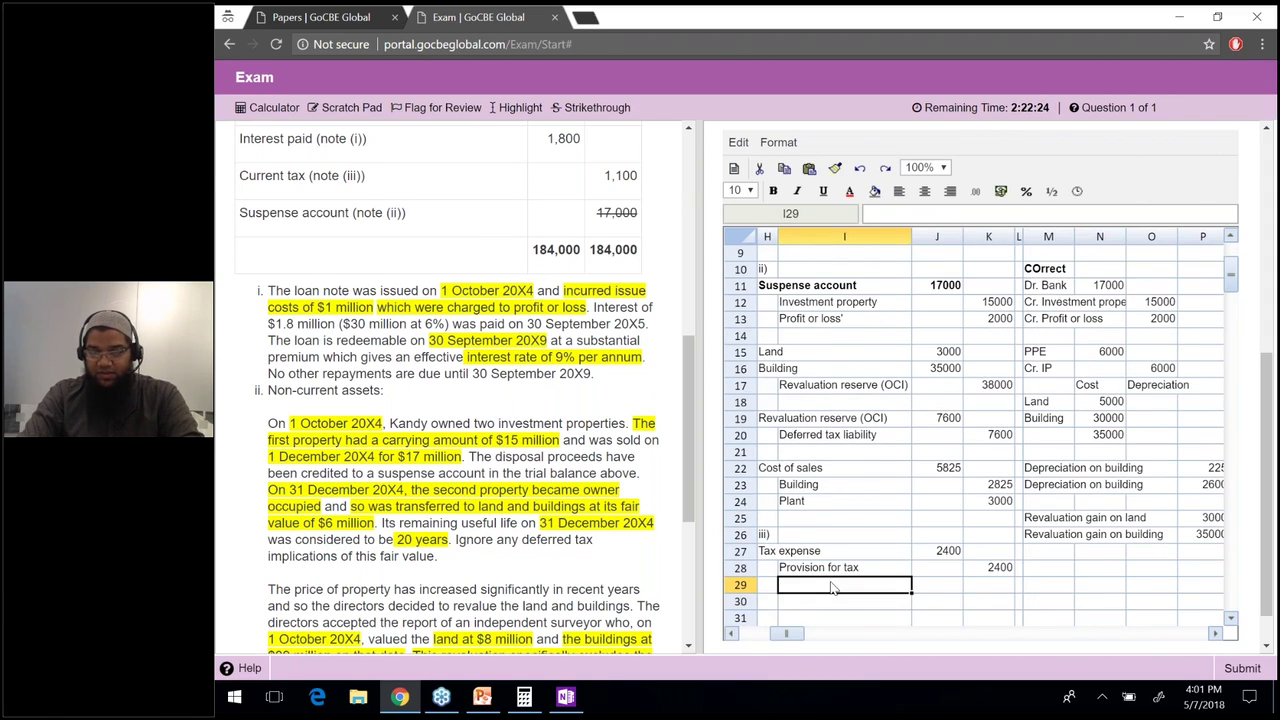
{"action": "type", "text": "Cu"}
{"action": "key", "text": "BackSpace"}
{"action": "key", "text": "BackSpace"}
{"action": "key", "text": "BackSpace"}
{"action": "key", "text": "BackSpace"}
{"action": "key", "text": "BackSpace"}
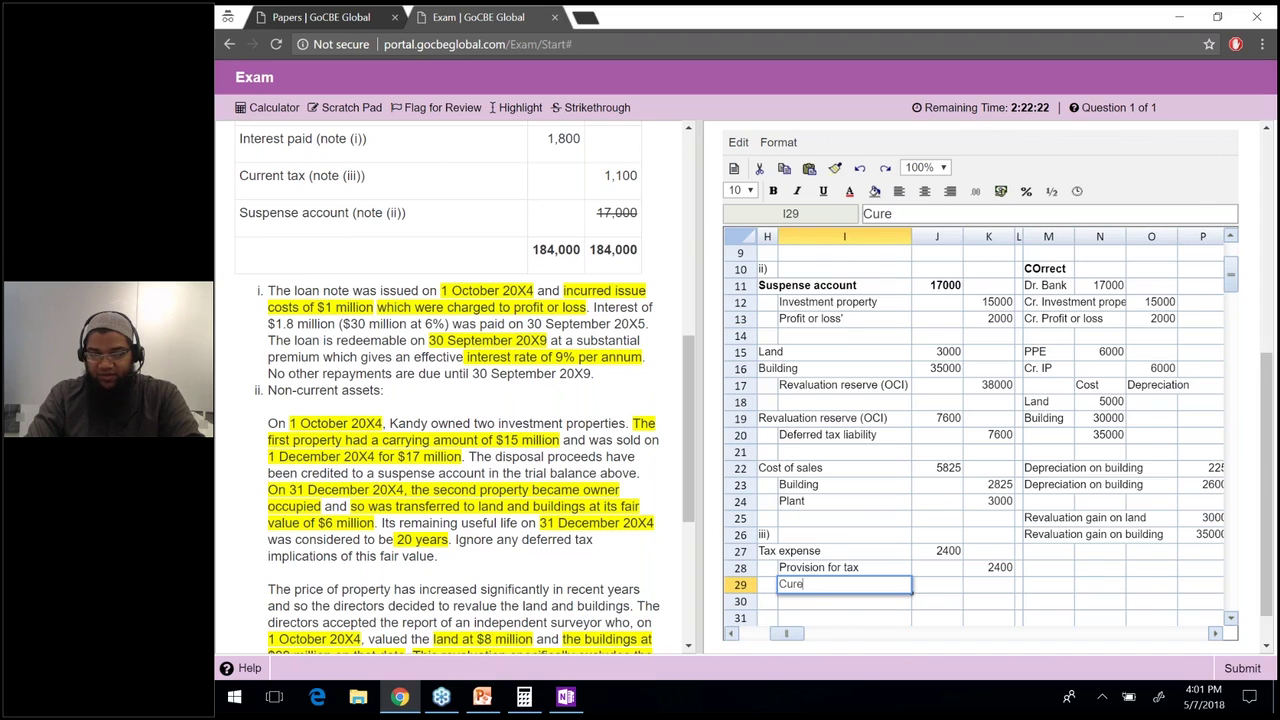
{"action": "type", "text": "rent tax"}
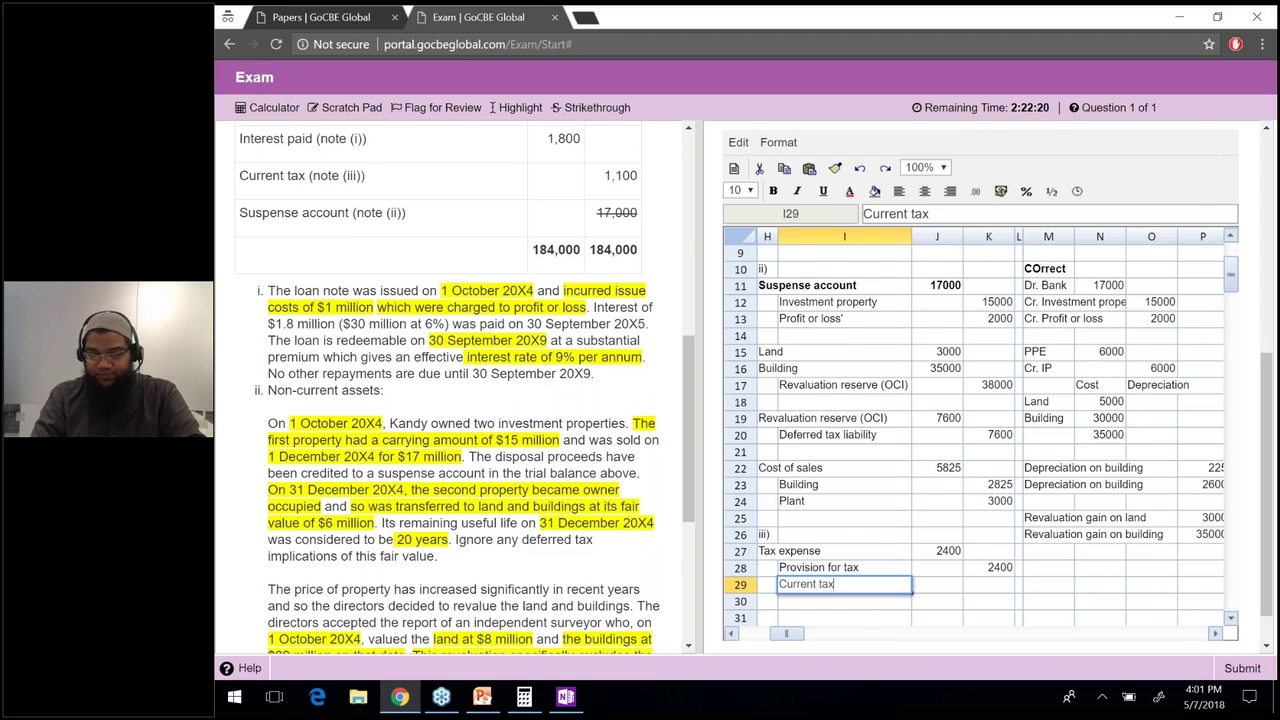
{"action": "key", "text": "Return"}
{"action": "key", "text": "Up"}
{"action": "key", "text": "ctrl+x"}
{"action": "key", "text": "Down"}
{"action": "key", "text": "Left"}
{"action": "key", "text": "ctrl+v"}
{"action": "key", "text": "Right"}
{"action": "key", "text": "Right"}
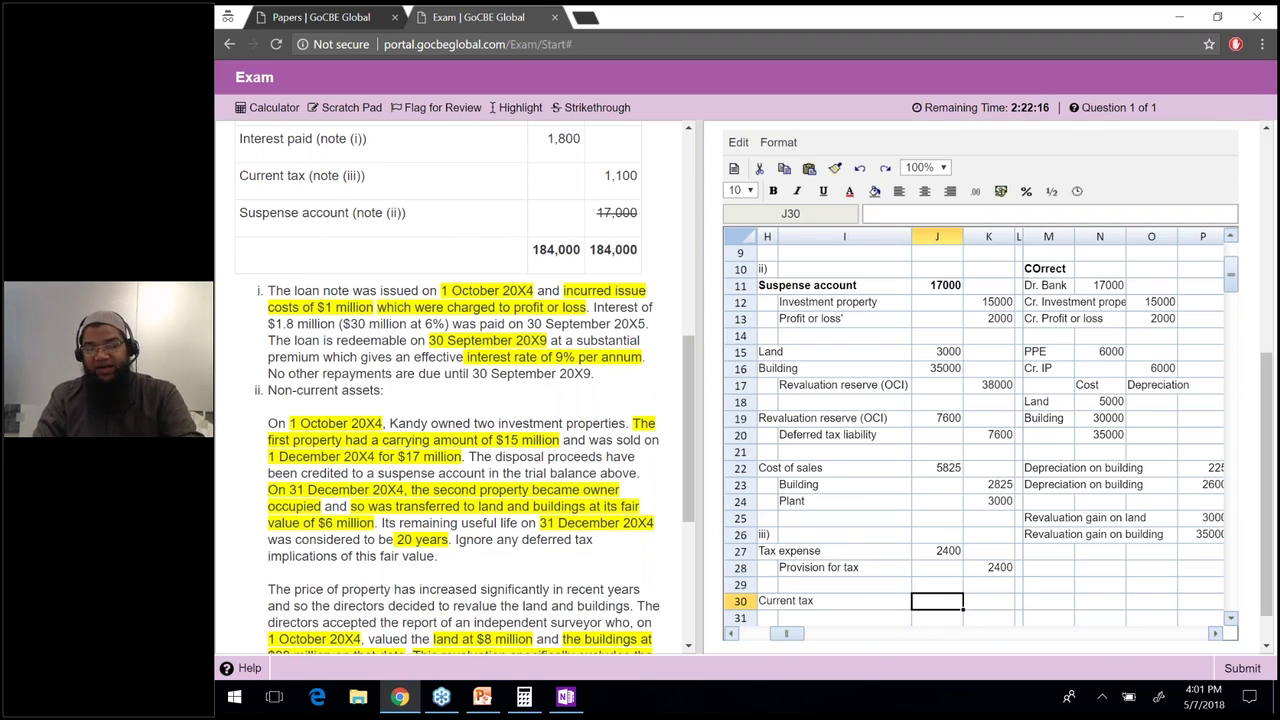
{"action": "type", "text": "1100"}
{"action": "key", "text": "Return"}
Add a Tax expense line whose amount references the Current tax 1100.
{"action": "left_click", "coordinate": [844, 600]}
{"action": "type", "text": "Tax e"}
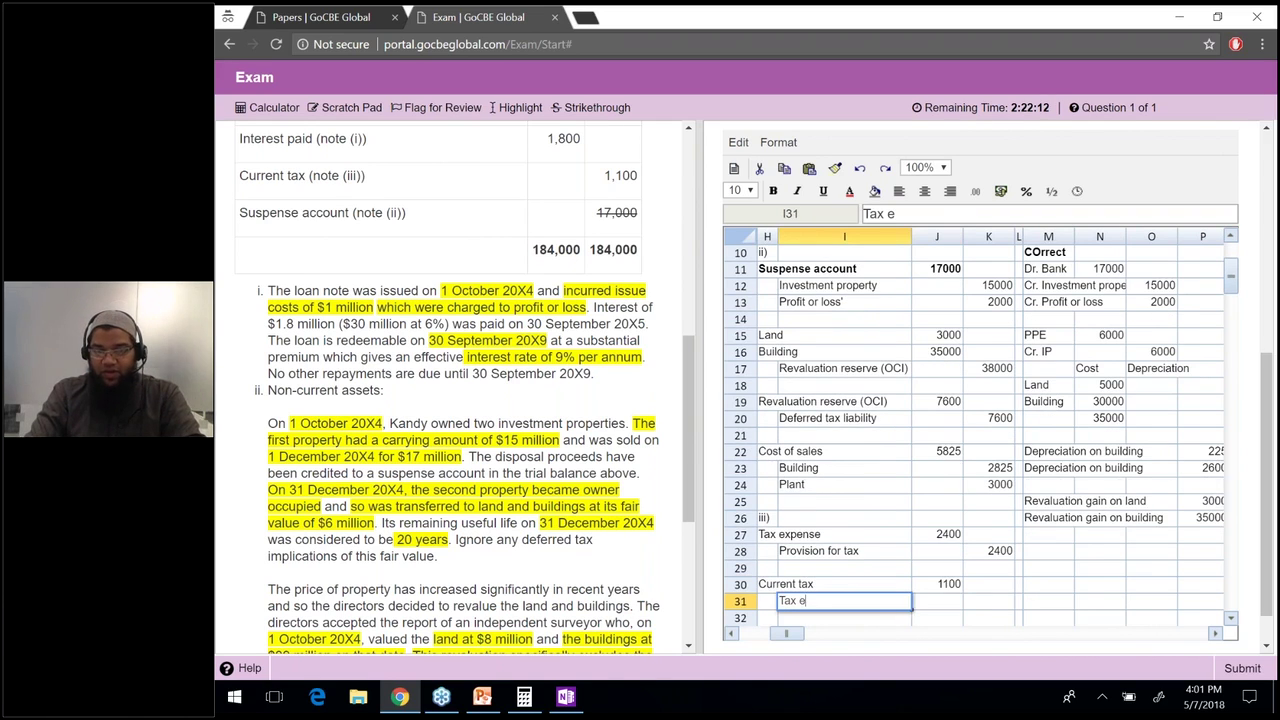
{"action": "type", "text": "xpense'"}
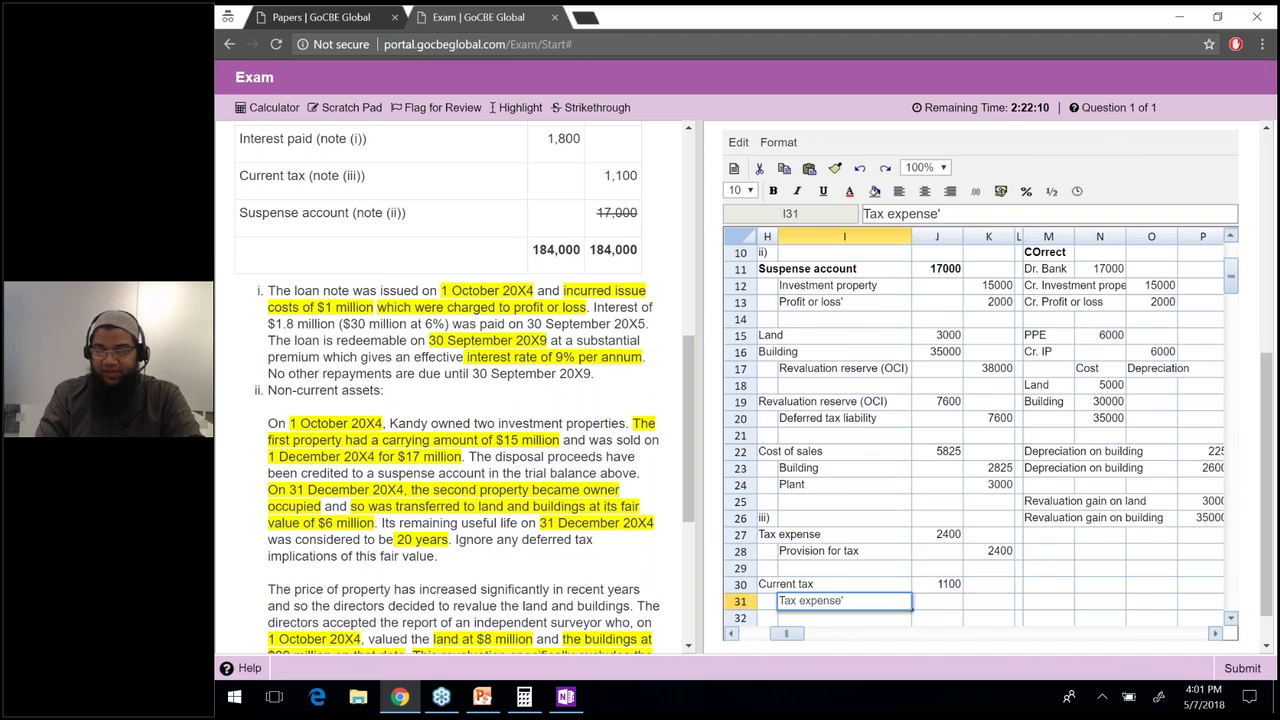
{"action": "key", "text": "BackSpace"}
{"action": "key", "text": "Return"}
{"action": "left_click", "coordinate": [988, 584]}
{"action": "type", "text": "="}
{"action": "left_click", "coordinate": [937, 567]}
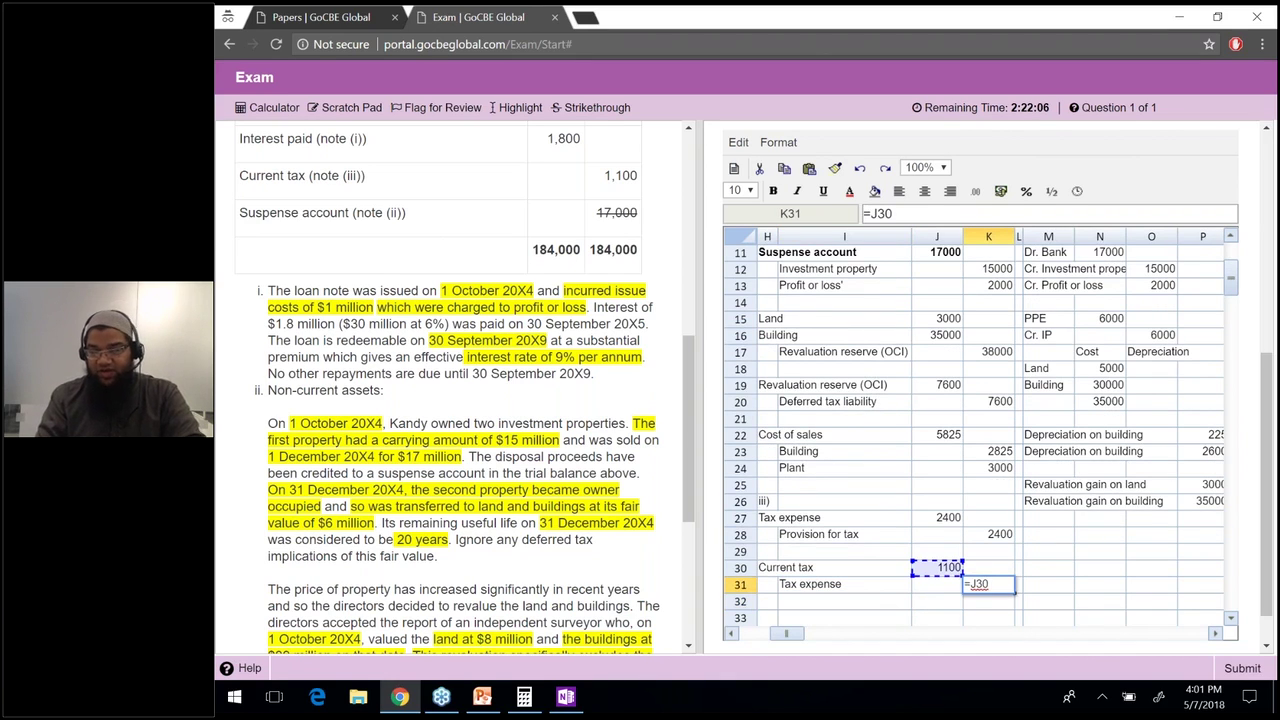
{"action": "key", "text": "Return"}
Bold the Current tax row and strike through 1,100 in the question.
{"action": "left_click_drag", "start_coordinate": [937, 567], "coordinate": [770, 567]}
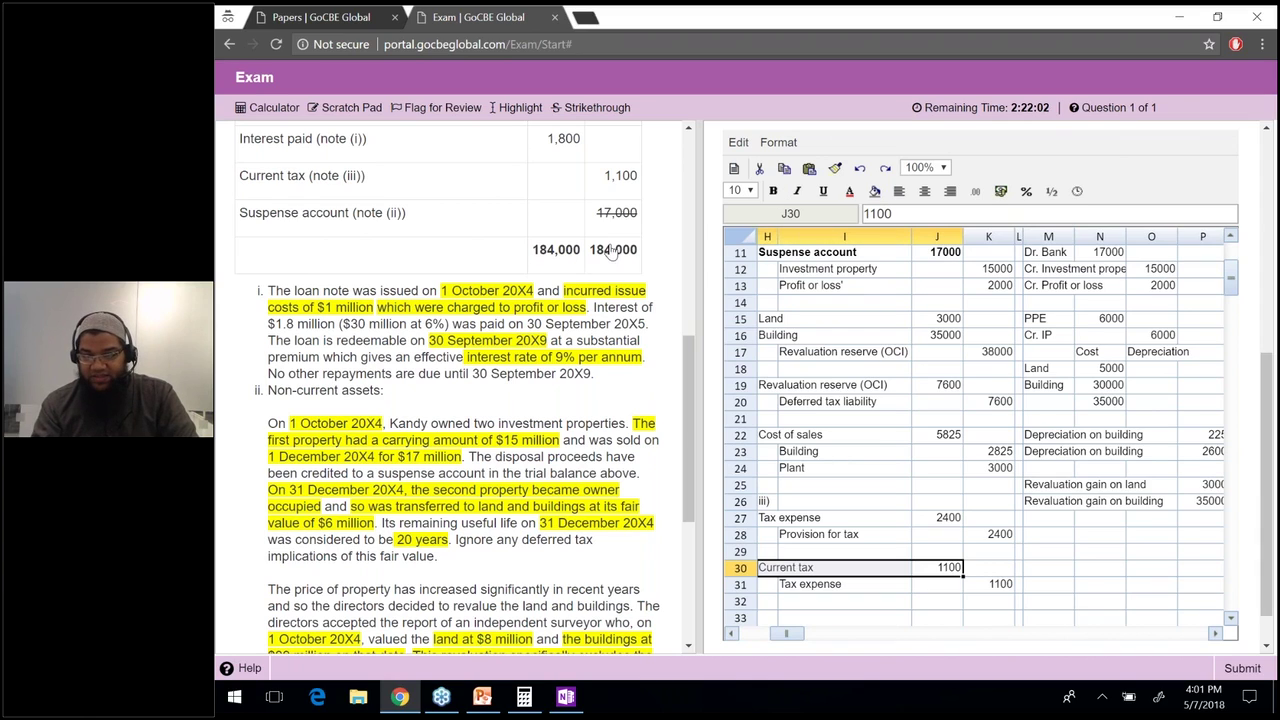
{"action": "key", "text": "ctrl+b"}
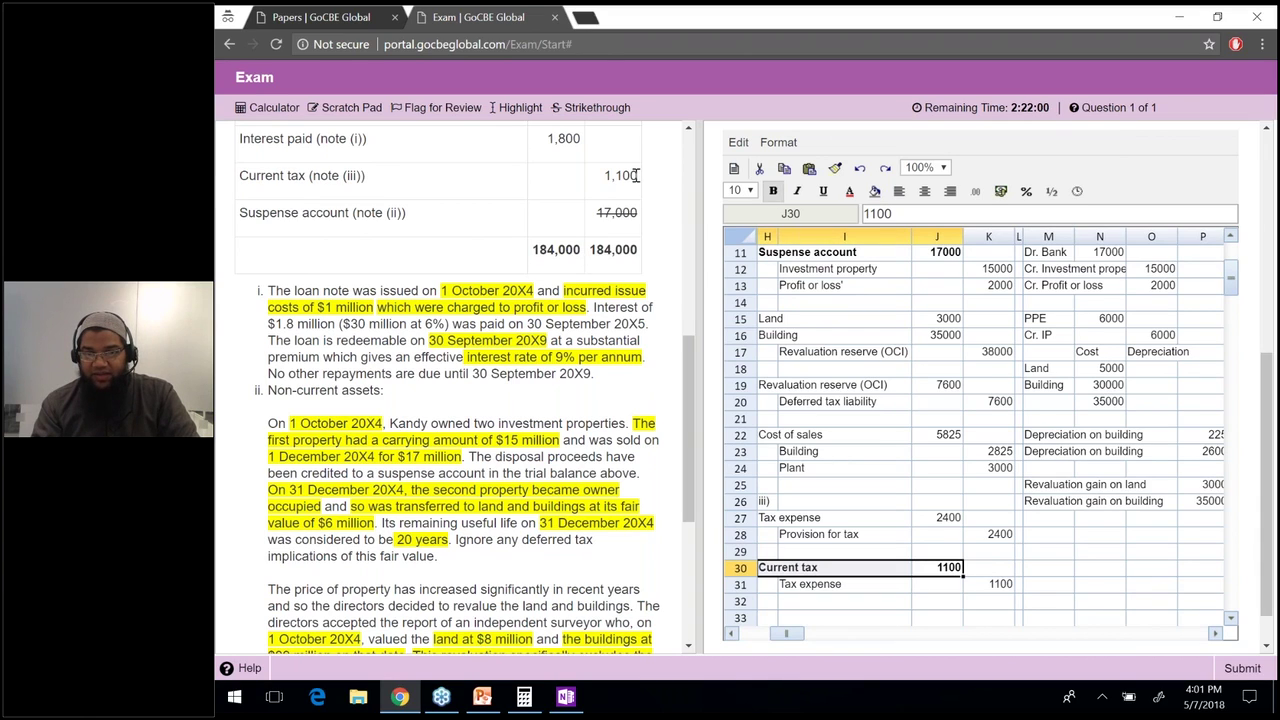
{"action": "double_click", "coordinate": [612, 175]}
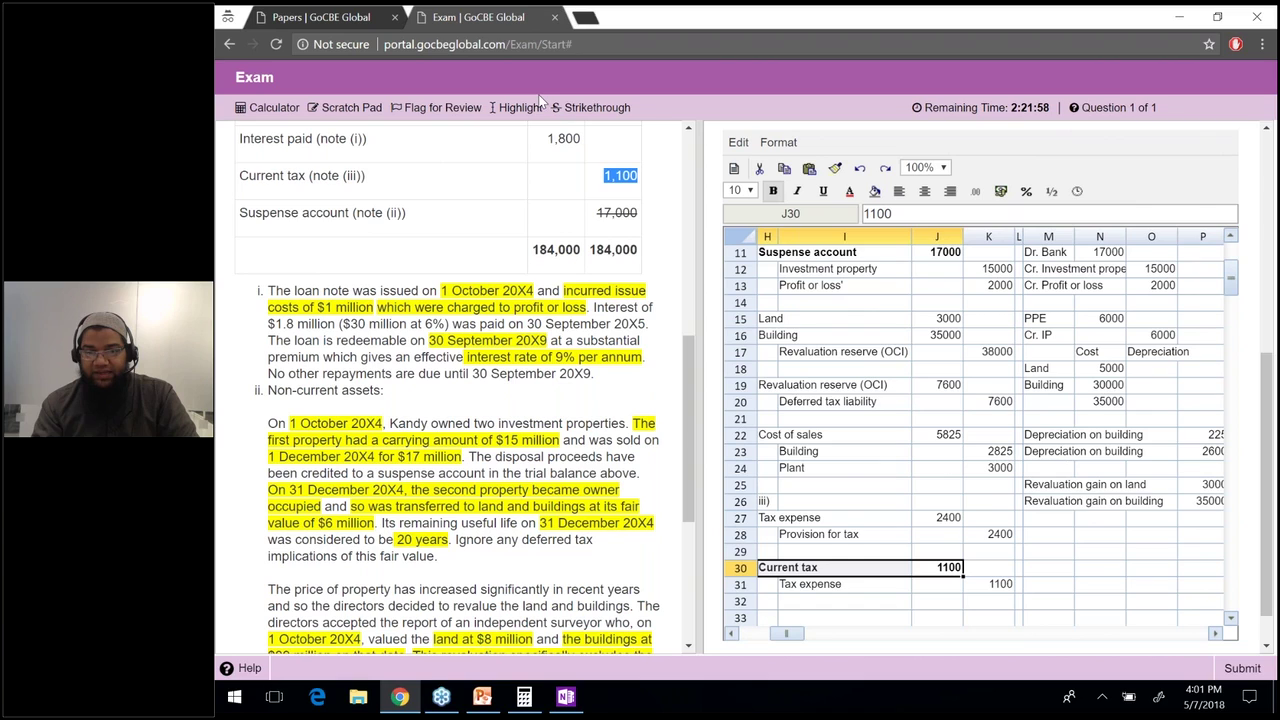
{"action": "left_click", "coordinate": [592, 107]}
{"action": "left_click", "coordinate": [608, 176]}
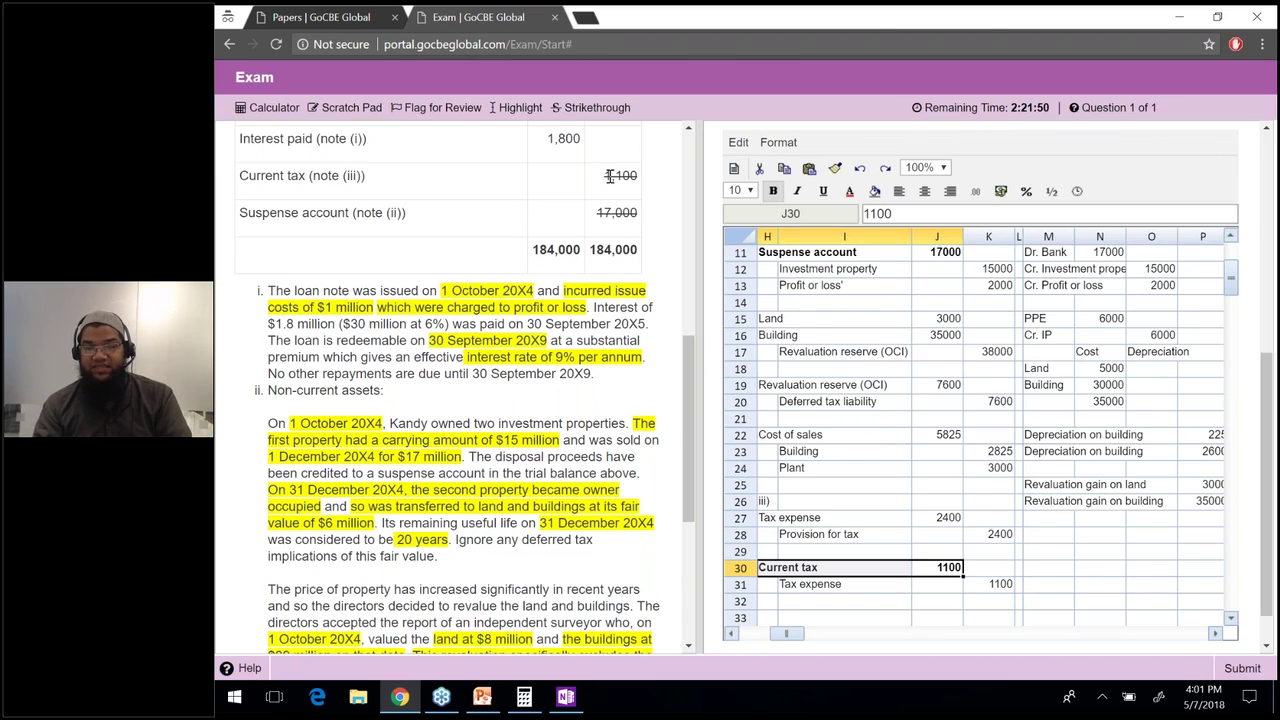
Select note (iii)'s sentence on $10 million taxable temporary differences.
{"action": "left_click", "coordinate": [989, 587]}
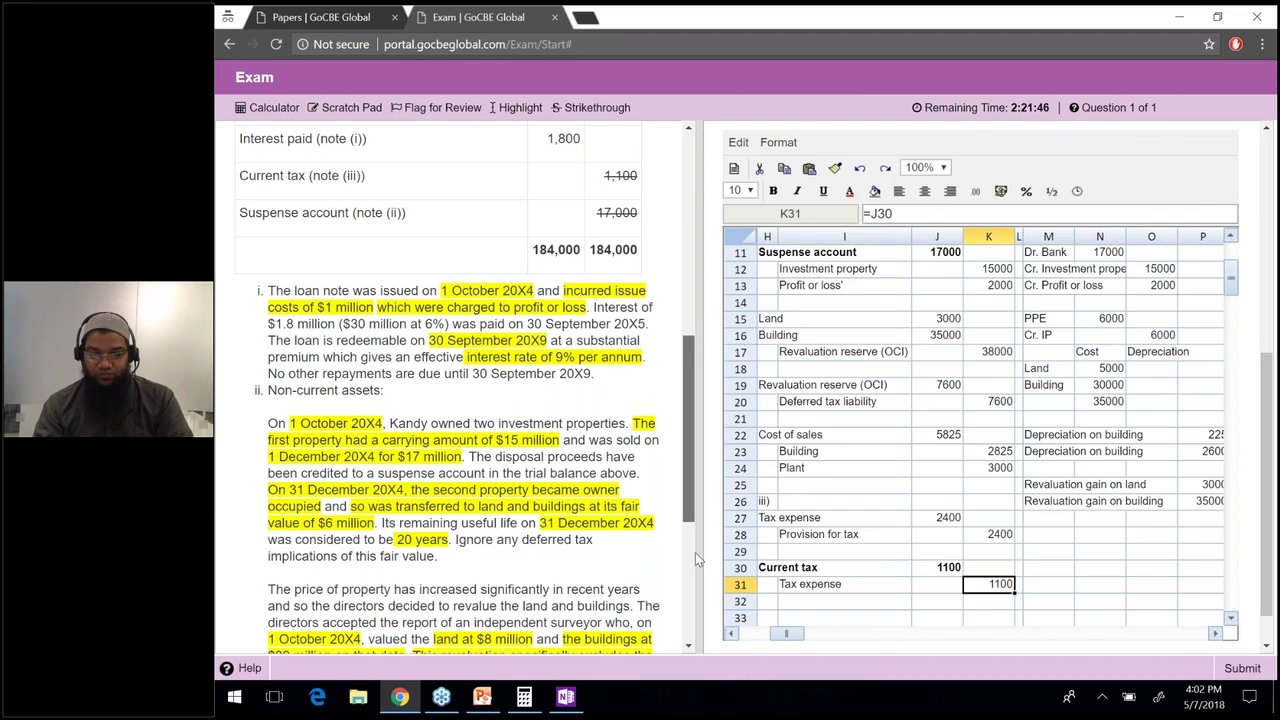
{"action": "scroll", "coordinate": [695, 552], "scroll_direction": "down", "scroll_amount": 3}
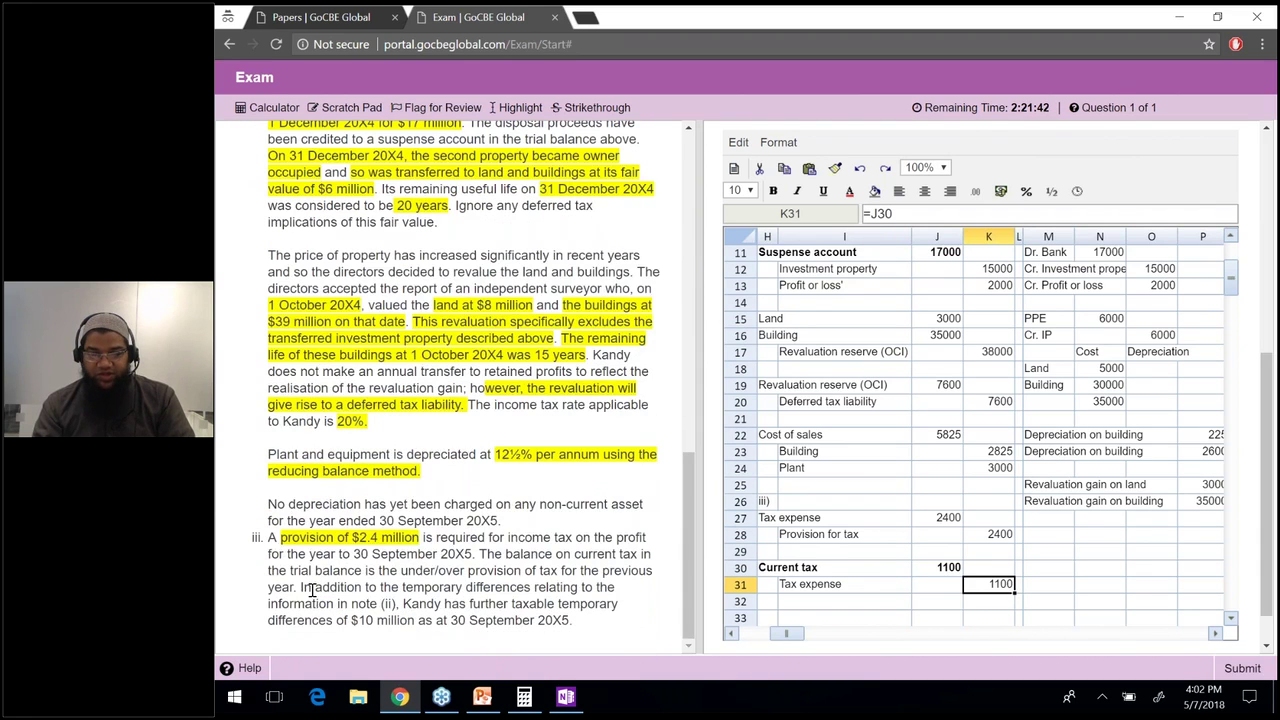
{"action": "left_click_drag", "start_coordinate": [300, 587], "coordinate": [401, 603]}
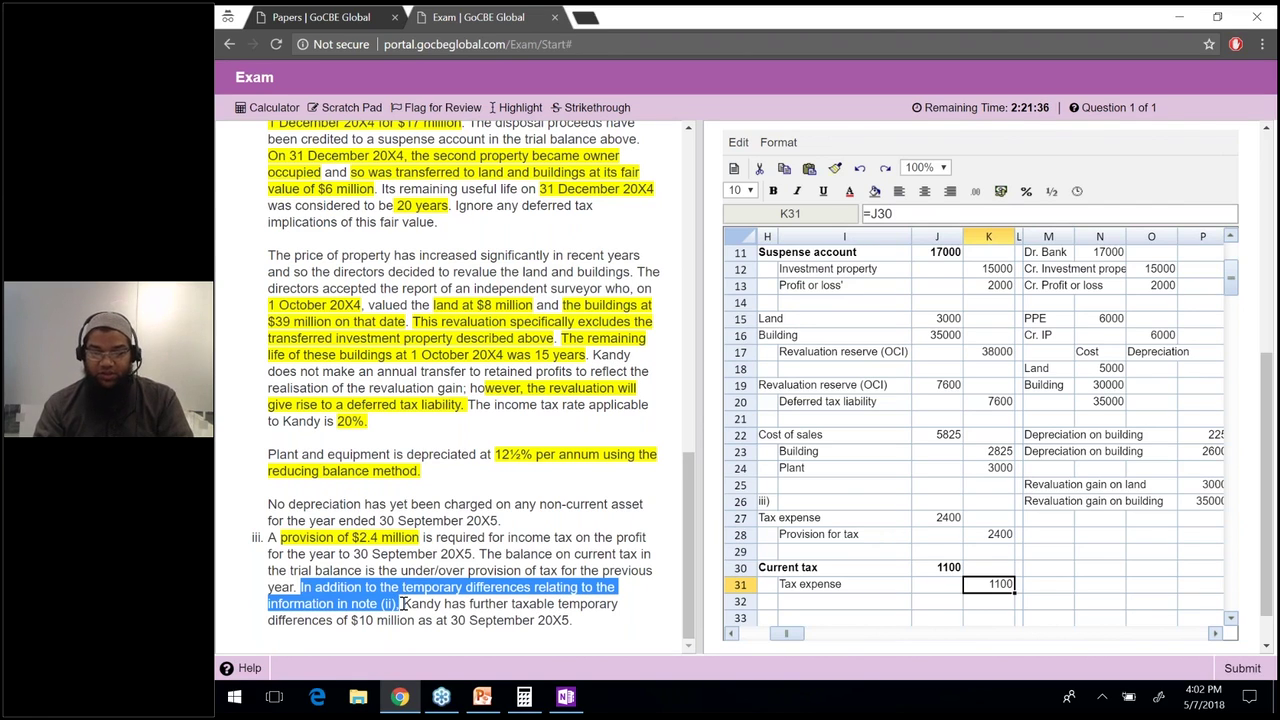
{"action": "left_click_drag", "start_coordinate": [403, 603], "coordinate": [417, 624]}
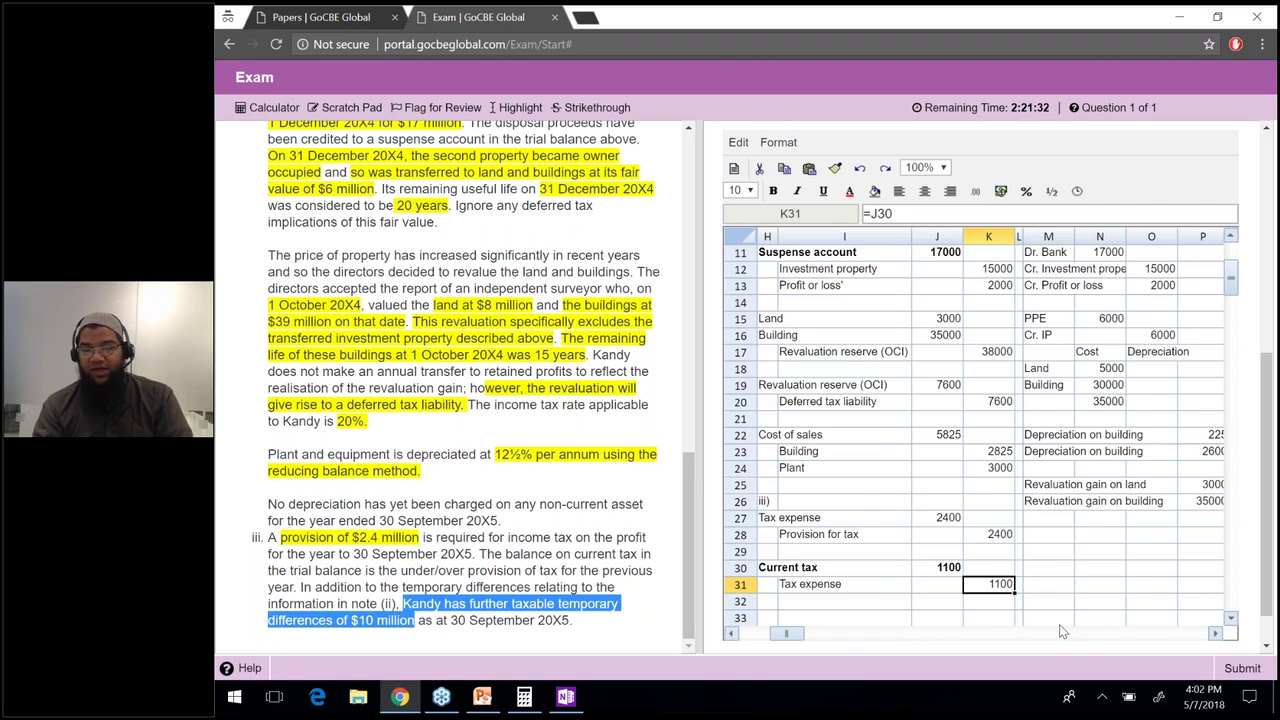
Add DTL b/d and DTL c/d rows, with DTL c/d =10000*20% giving 2000.
{"action": "left_click", "coordinate": [1052, 567]}
{"action": "key", "text": "Down"}
{"action": "key", "text": "Down"}
{"action": "type", "text": "DTL"}
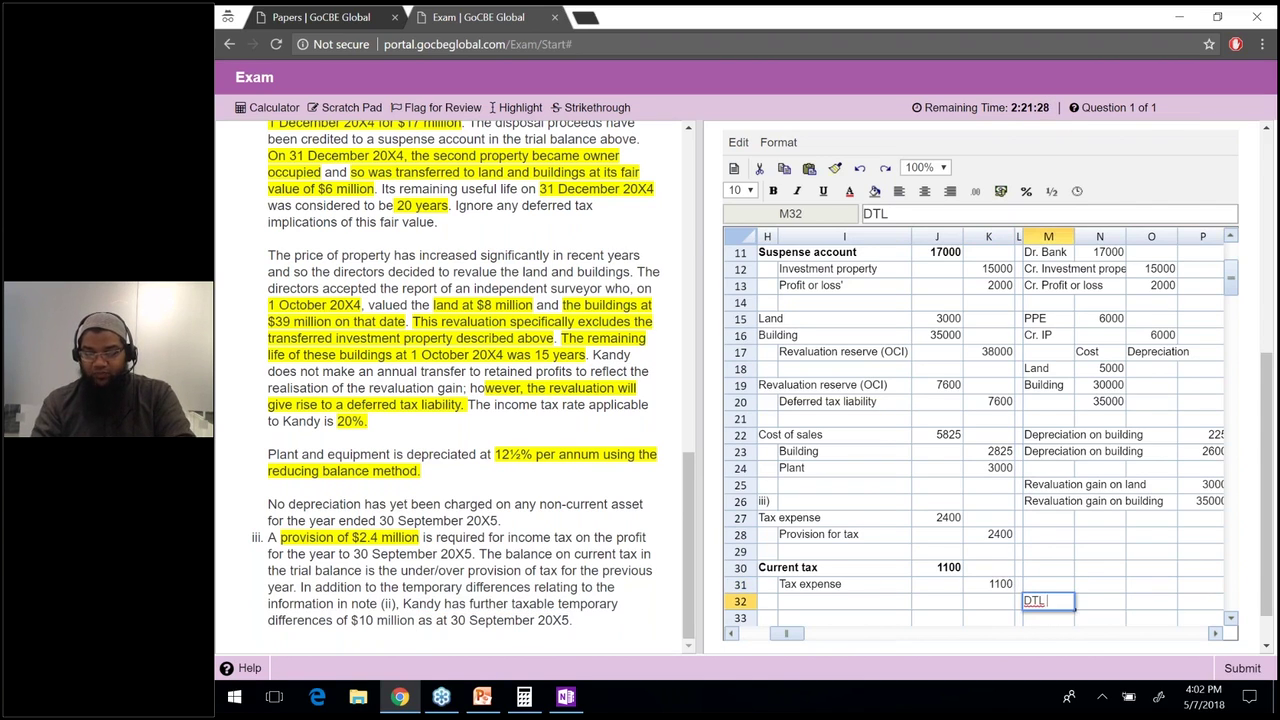
{"action": "type", "text": " b/d"}
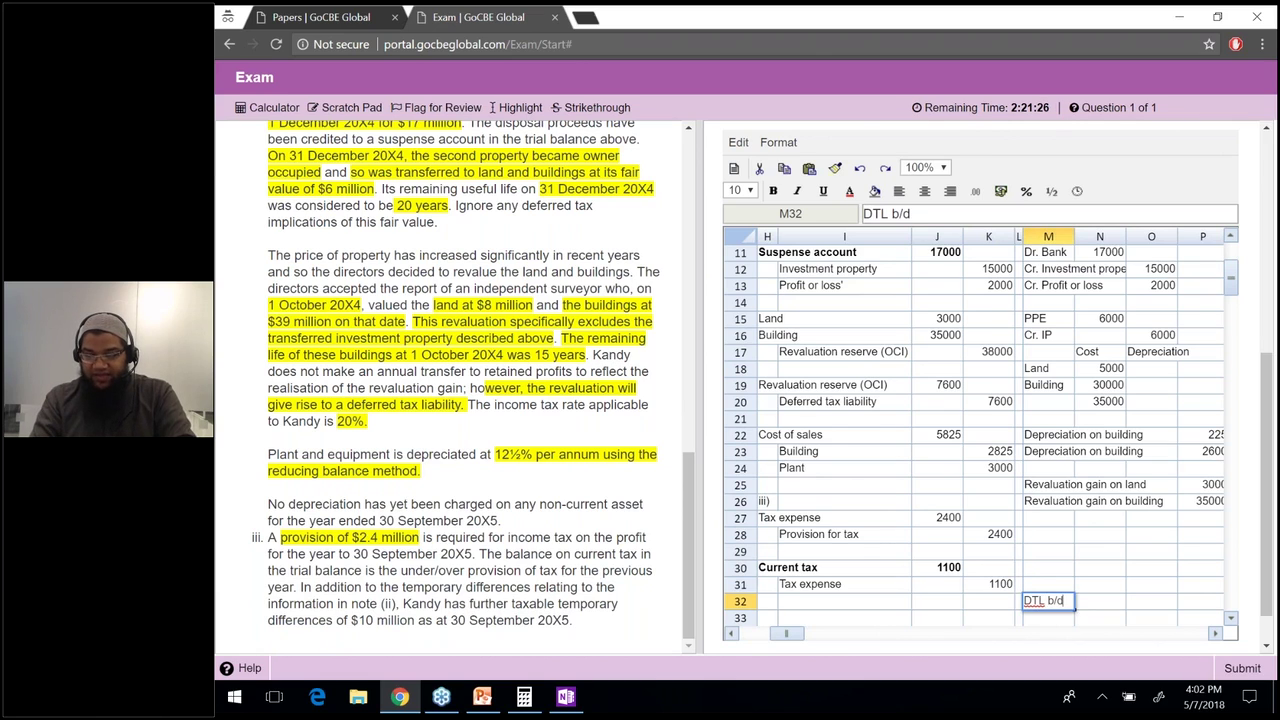
{"action": "key", "text": "Return"}
{"action": "type", "text": "DTL c/d"}
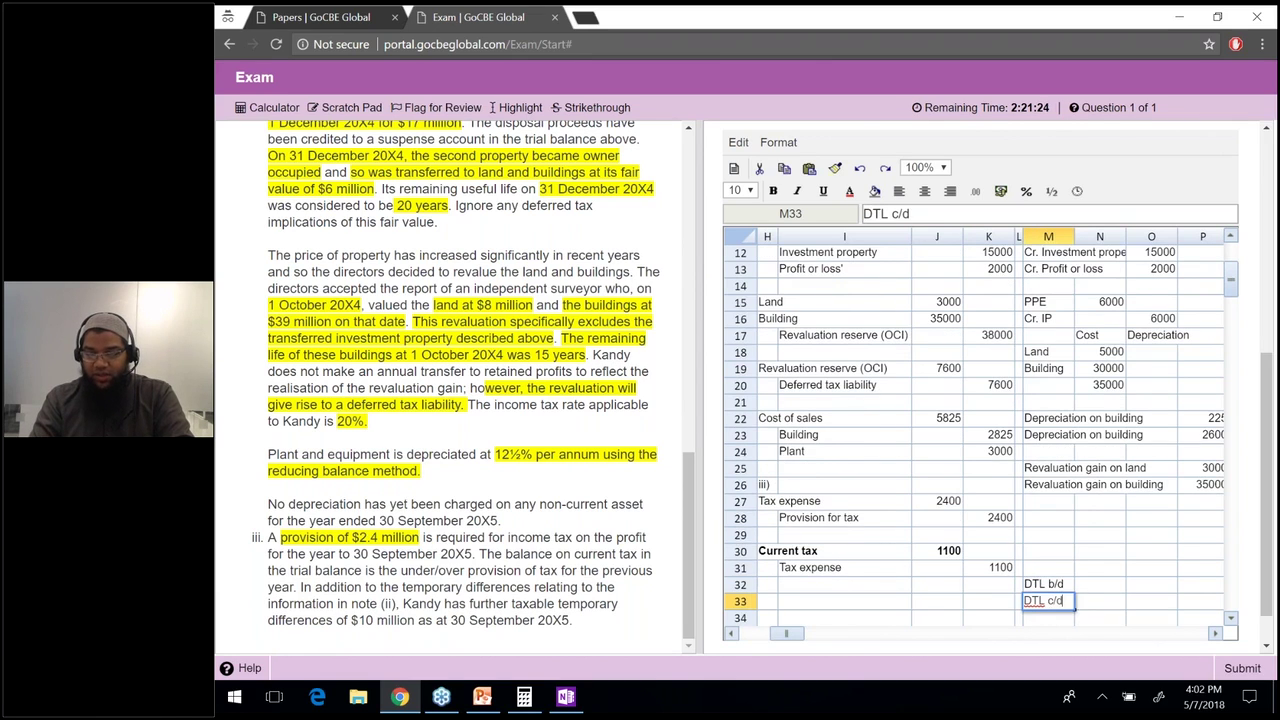
{"action": "key", "text": "Tab"}
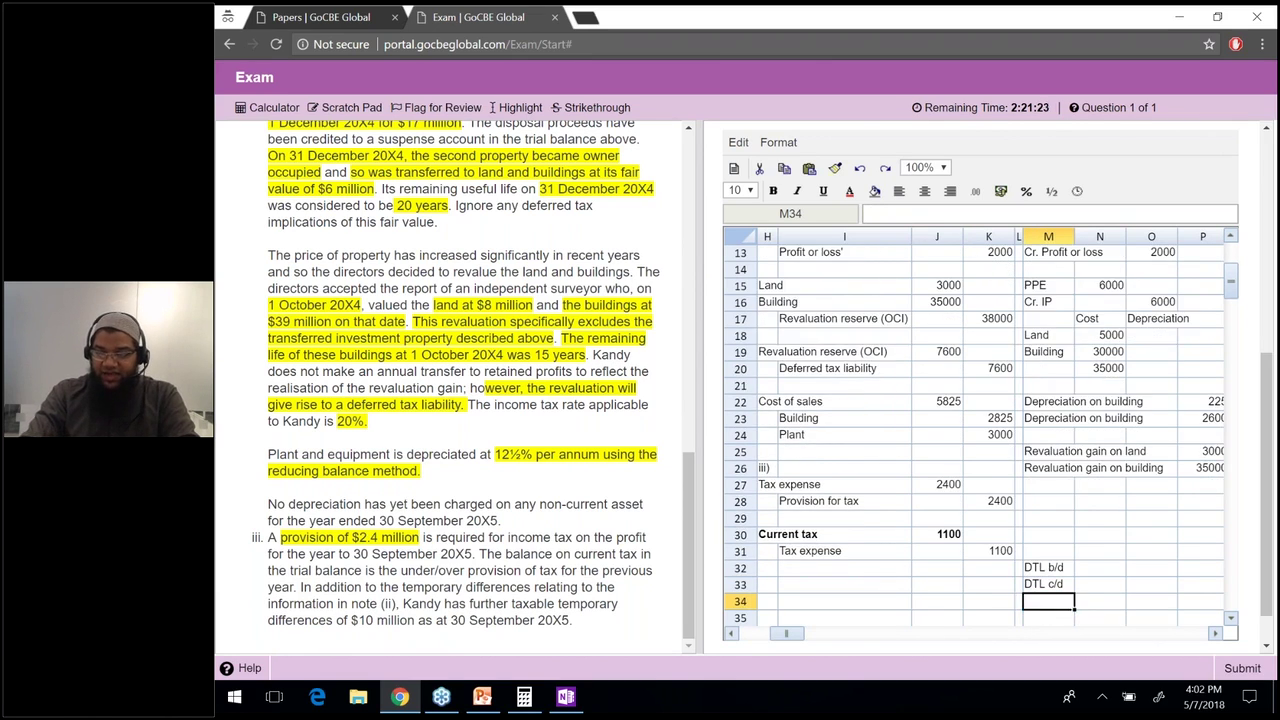
{"action": "type", "text": "=10000*"}
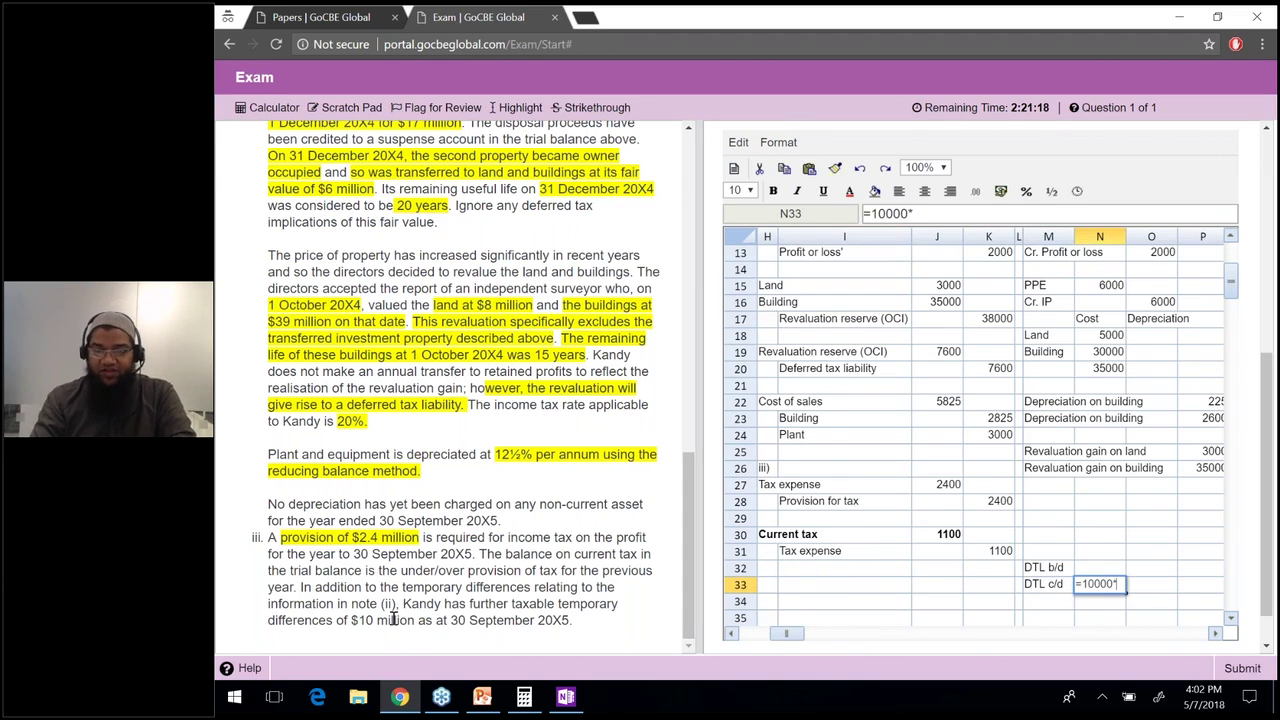
{"action": "key", "text": "Escape"}
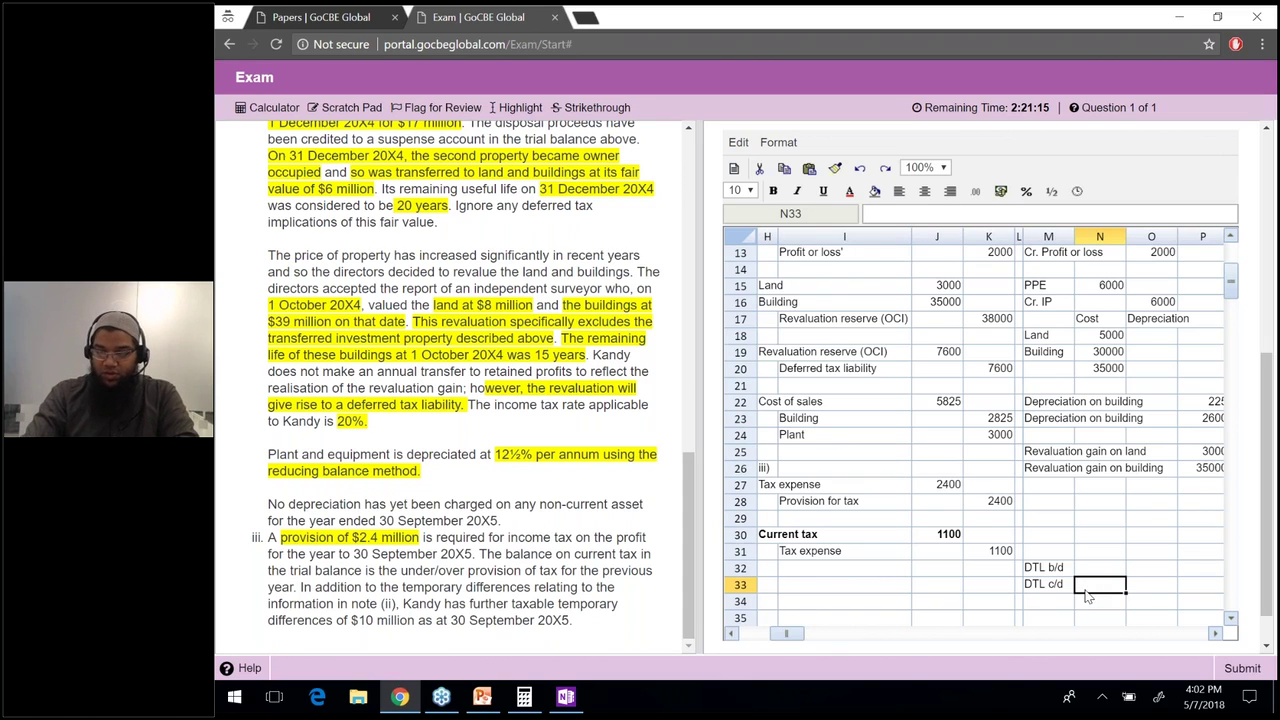
{"action": "type", "text": "=10000*20%"}
{"action": "key", "text": "Return"}
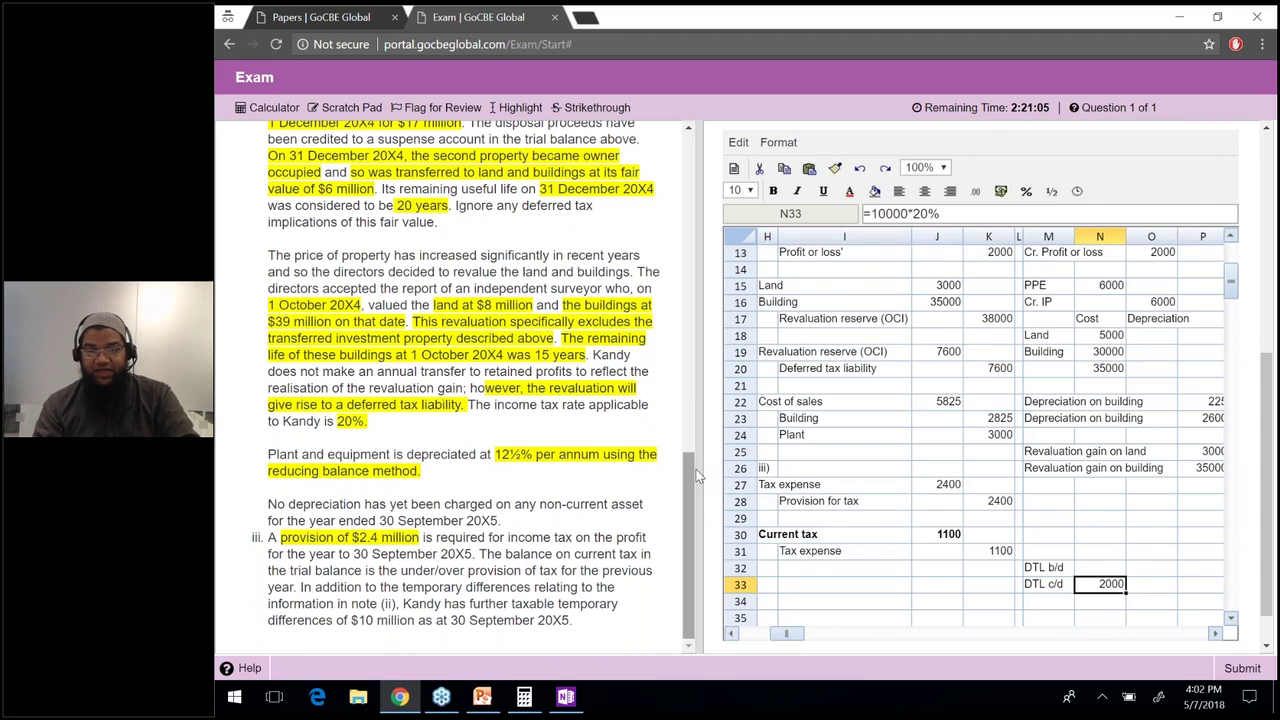
{"action": "scroll", "coordinate": [698, 476], "scroll_direction": "up", "scroll_amount": 3}
{"action": "scroll", "coordinate": [640, 380], "scroll_direction": "up", "scroll_amount": 3}
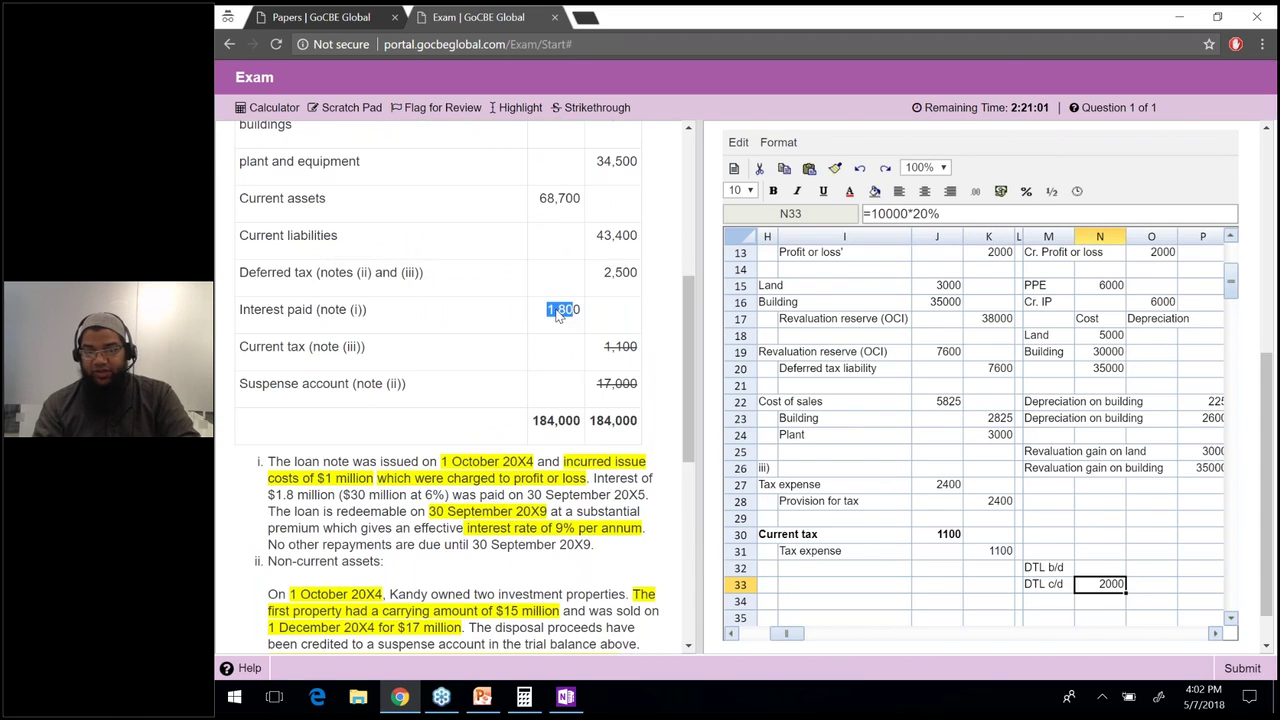
Enter the opening DTL of 1800 in N32 and label row 33 'Deferred tax liability'.
{"action": "left_click", "coordinate": [1100, 567]}
{"action": "type", "text": "1800"}
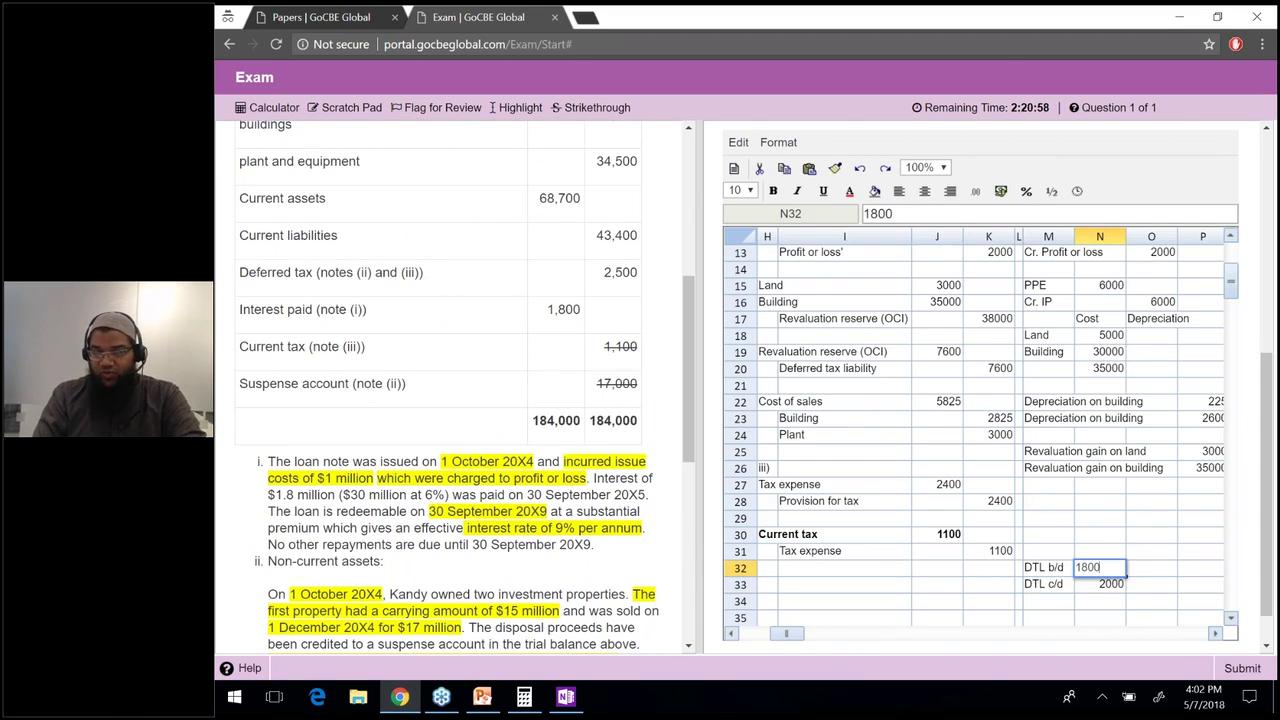
{"action": "key", "text": "Return"}
{"action": "key", "text": "Left"}
{"action": "key", "text": "Left"}
{"action": "key", "text": "Left"}
{"action": "key", "text": "Left"}
{"action": "key", "text": "Left"}
{"action": "key", "text": "Left"}
{"action": "type", "text": "Deferred tax liabi"}
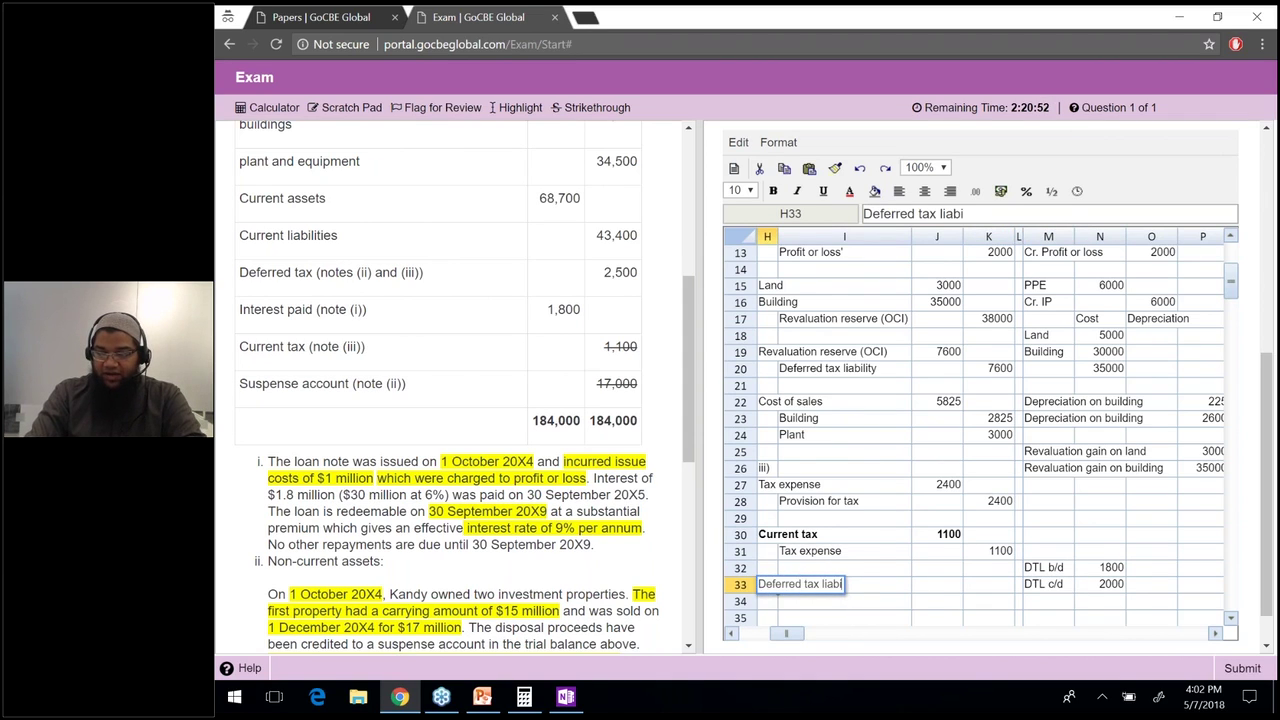
{"action": "type", "text": "lity"}
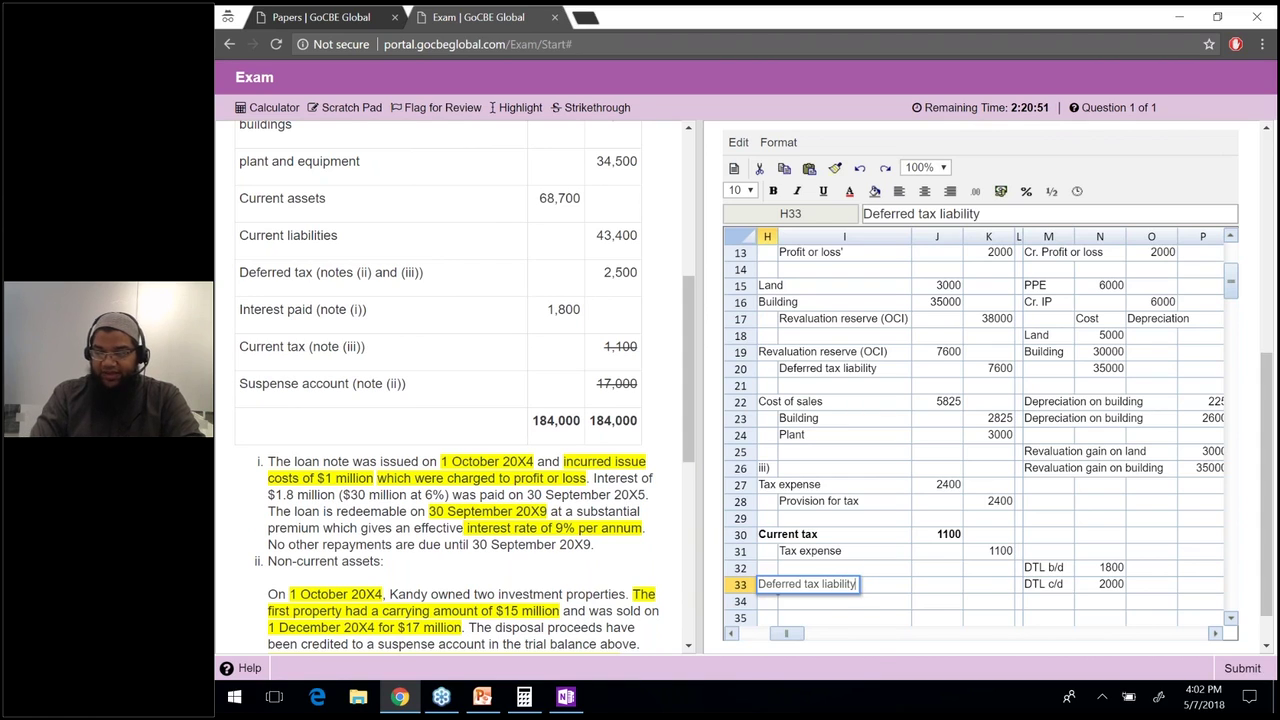
{"action": "key", "text": "Return"}
Give J33 the deferred tax movement formula =N33-N32, showing 200.
{"action": "left_click", "coordinate": [937, 584]}
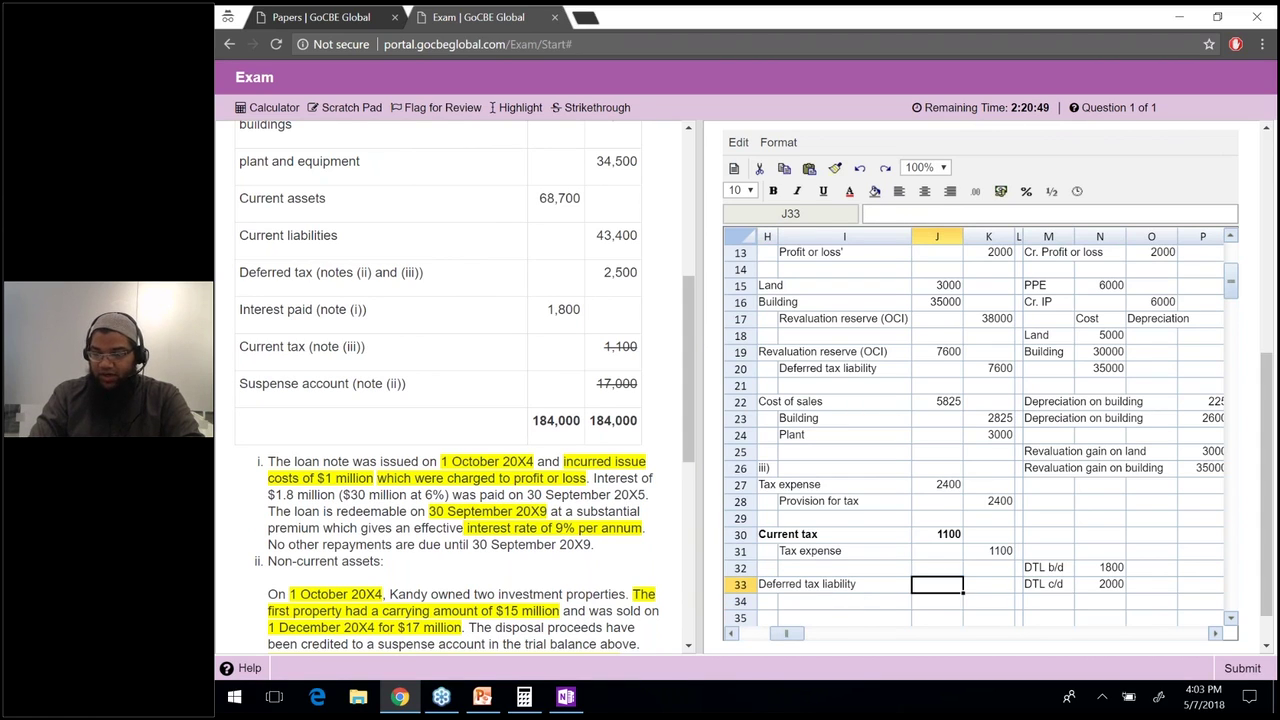
{"action": "type", "text": "=N33-M33"}
{"action": "key", "text": "Up"}
{"action": "key", "text": "Right"}
{"action": "key", "text": "Return"}
Label row 34 'Tax expnese' and enter a reference formula in its amount column.
{"action": "key", "text": "Left"}
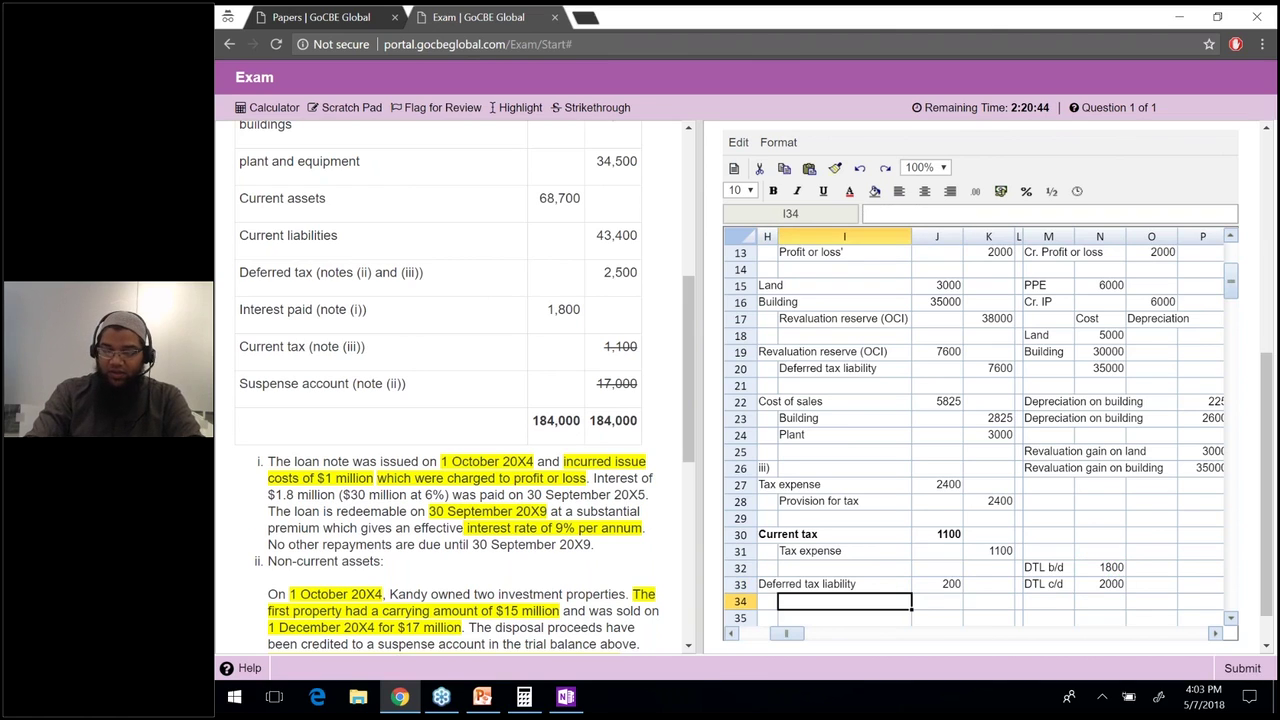
{"action": "type", "text": "Tax expnese"}
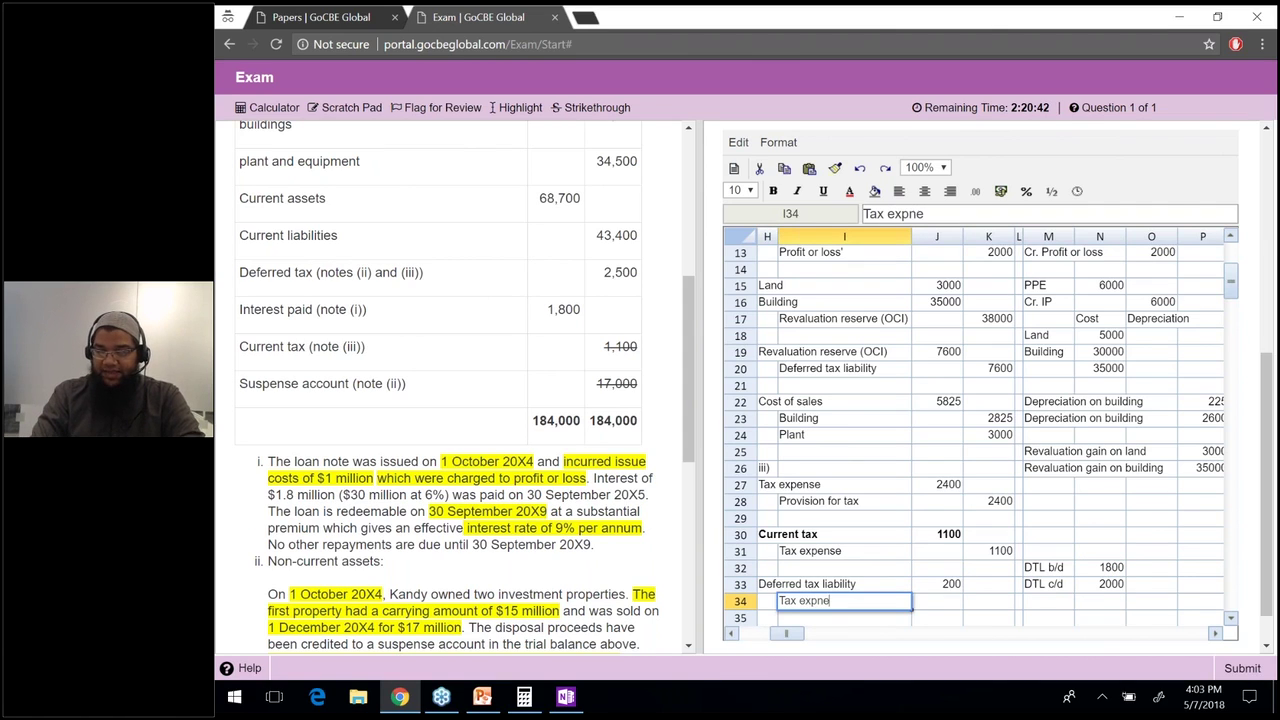
{"action": "key", "text": "Return"}
{"action": "key", "text": "Right"}
{"action": "key", "text": "Right"}
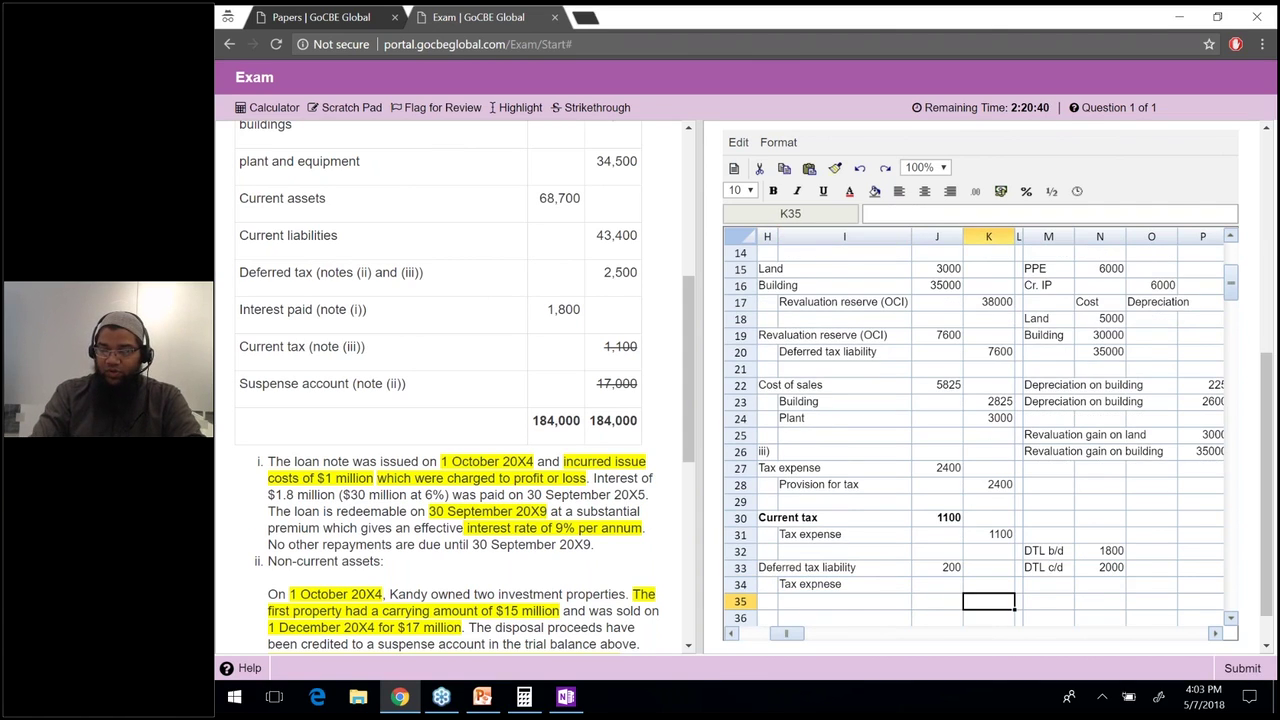
{"action": "type", "text": "="}
{"action": "key", "text": "Up"}
{"action": "key", "text": "Left"}
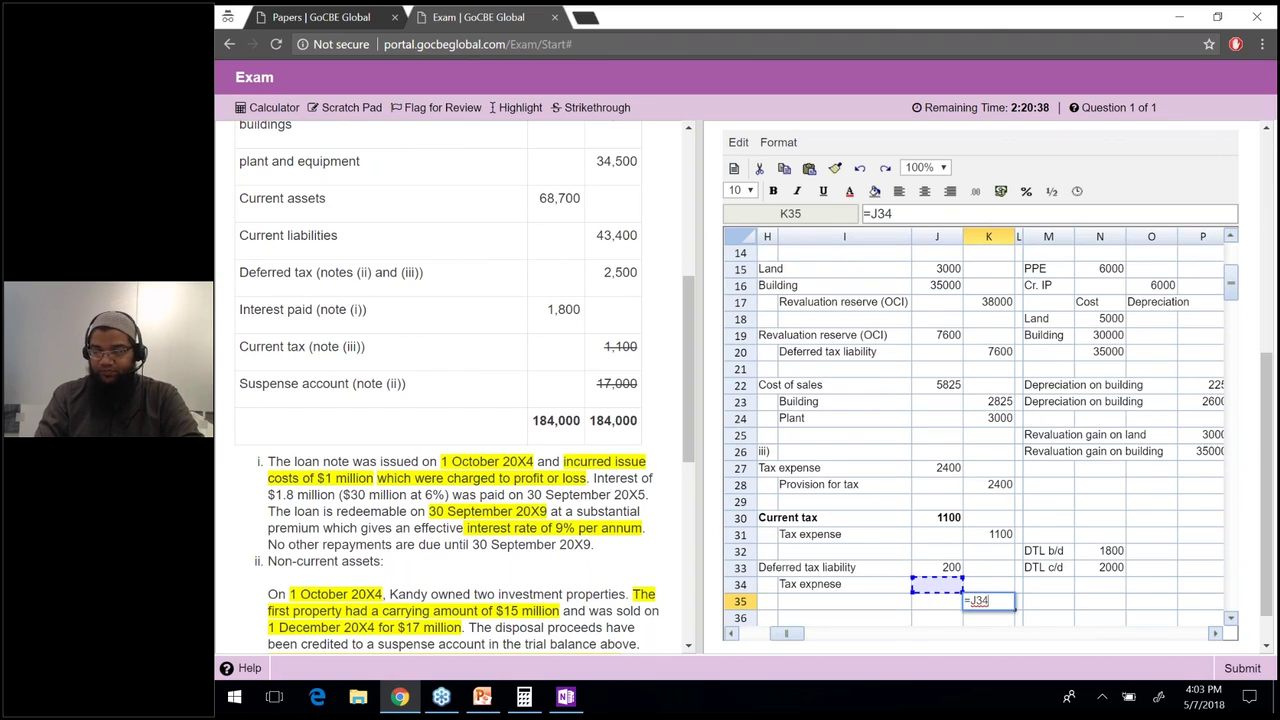
{"action": "key", "text": "Return"}
Link the tax expense amount to the 200 movement with =J33 and clear the stray zero formula.
{"action": "key", "text": "Up"}
{"action": "key", "text": "Up"}
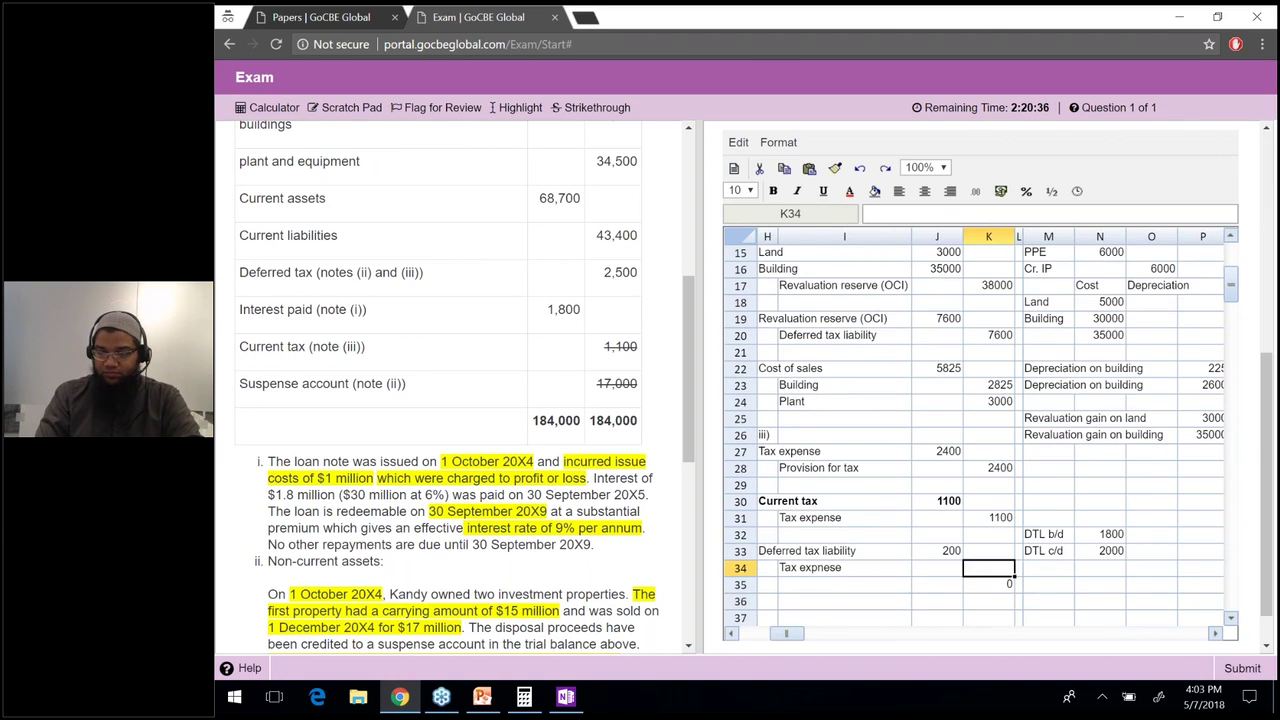
{"action": "type", "text": "="}
{"action": "key", "text": "Up"}
{"action": "key", "text": "Left"}
{"action": "key", "text": "Return"}
{"action": "key", "text": "Delete"}
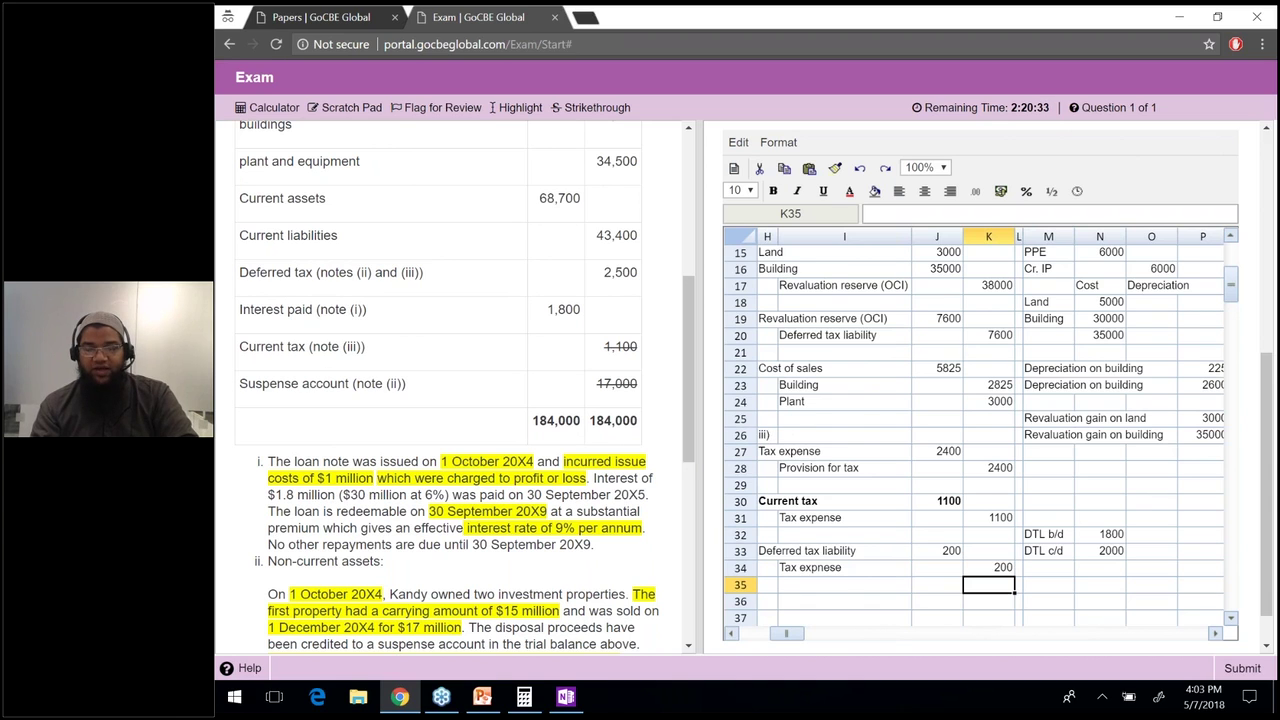
{"action": "scroll", "coordinate": [450, 390], "scroll_direction": "down", "scroll_amount": 1}
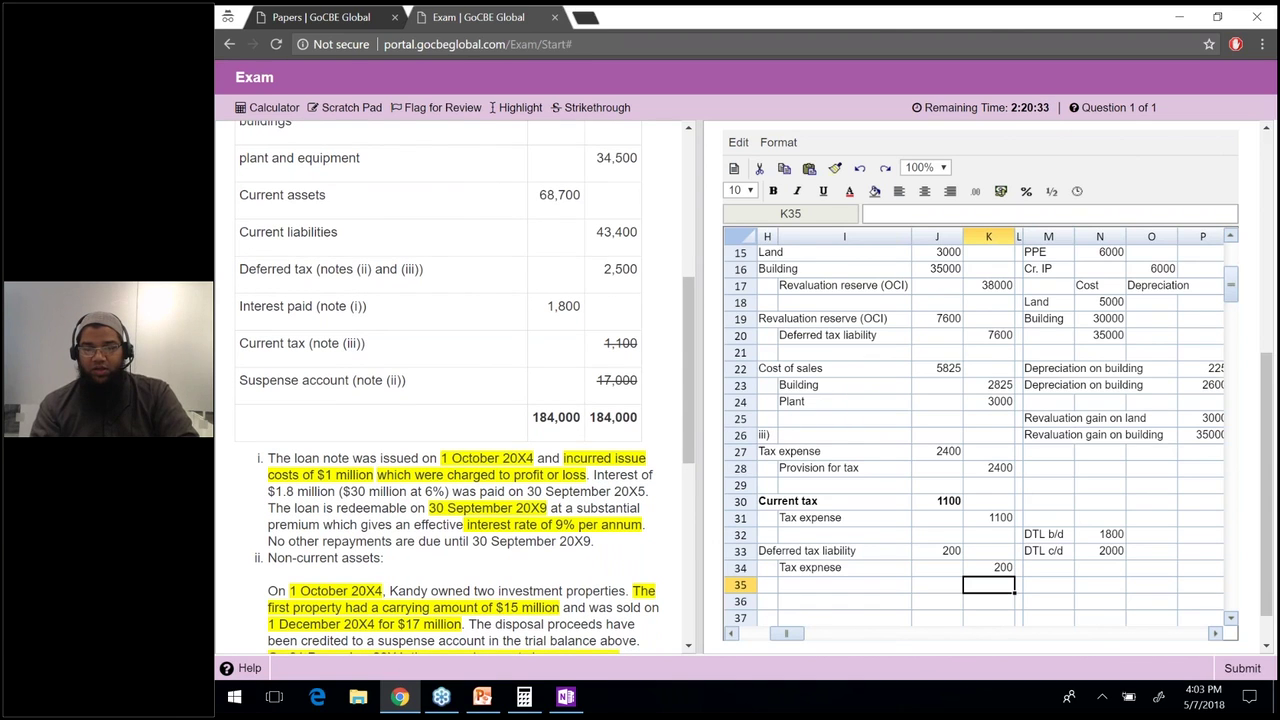
{"action": "scroll", "coordinate": [450, 390], "scroll_direction": "down", "scroll_amount": 5}
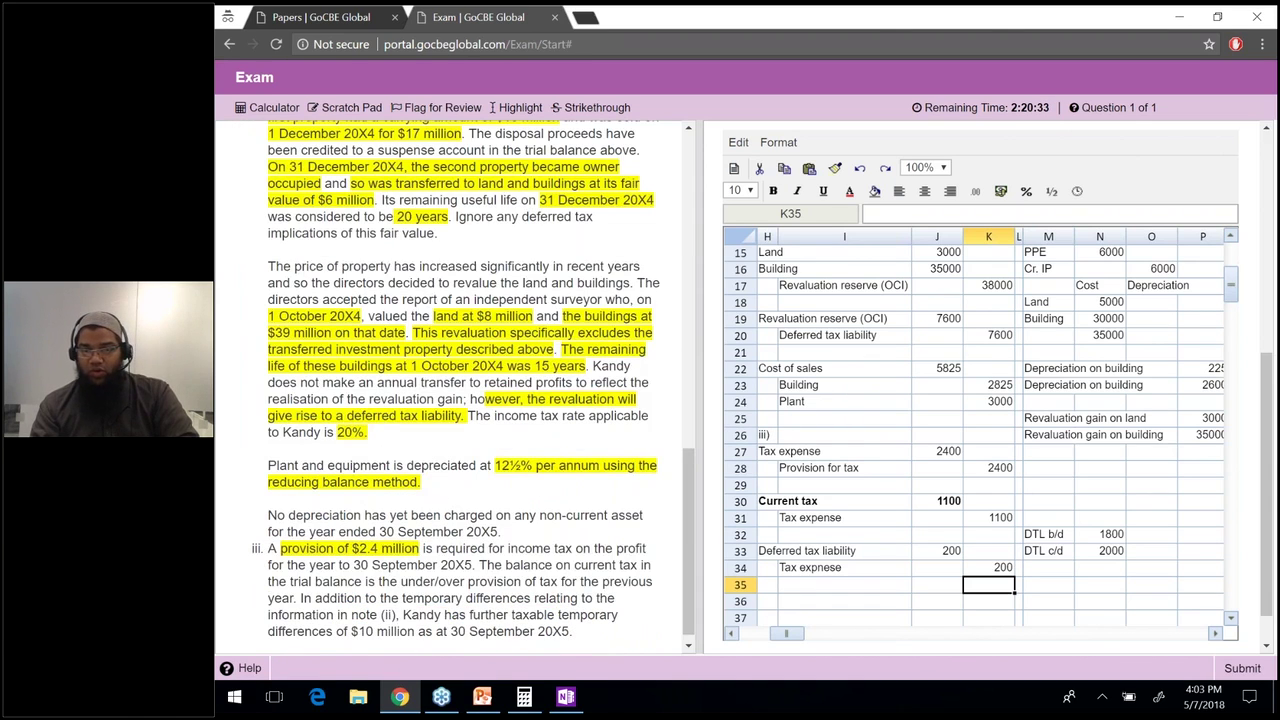
{"action": "scroll", "coordinate": [417, 443], "scroll_direction": "up", "scroll_amount": 8}
{"action": "scroll", "coordinate": [417, 443], "scroll_direction": "down", "scroll_amount": 1}
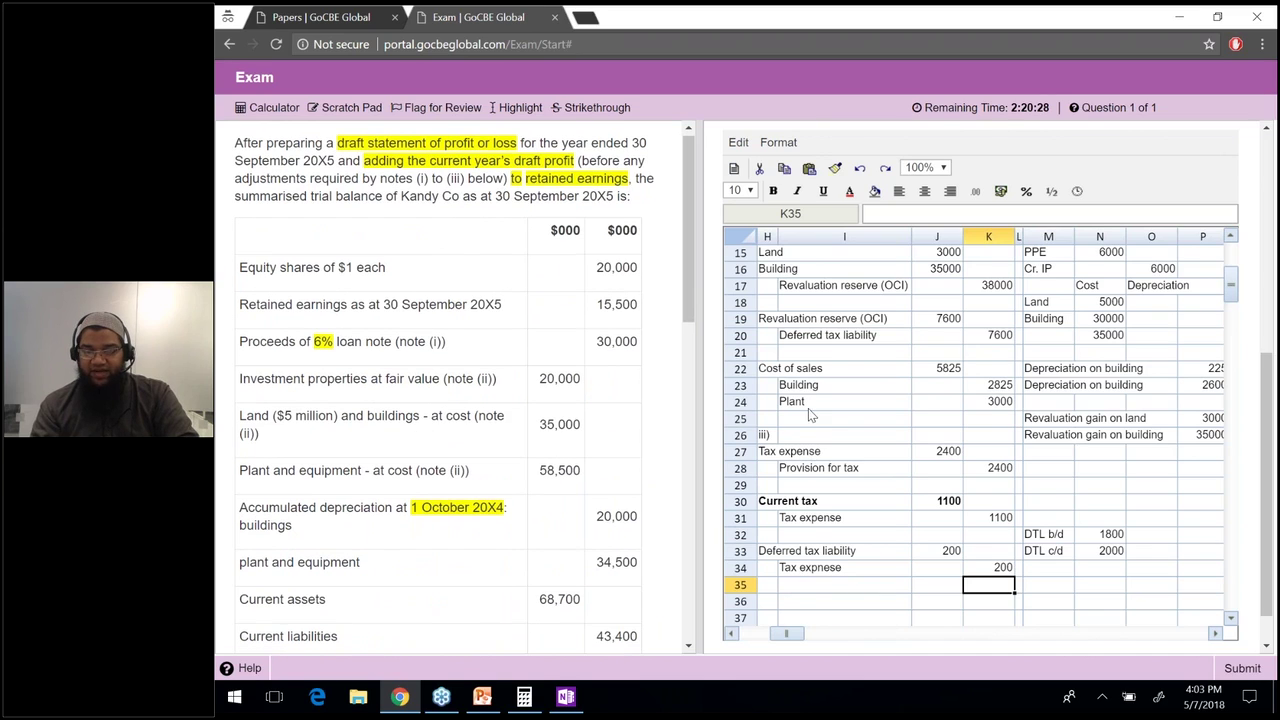
Resize the panes so the question is wider, then scroll it right to show the trial balance amounts.
{"action": "left_click", "coordinate": [808, 404]}
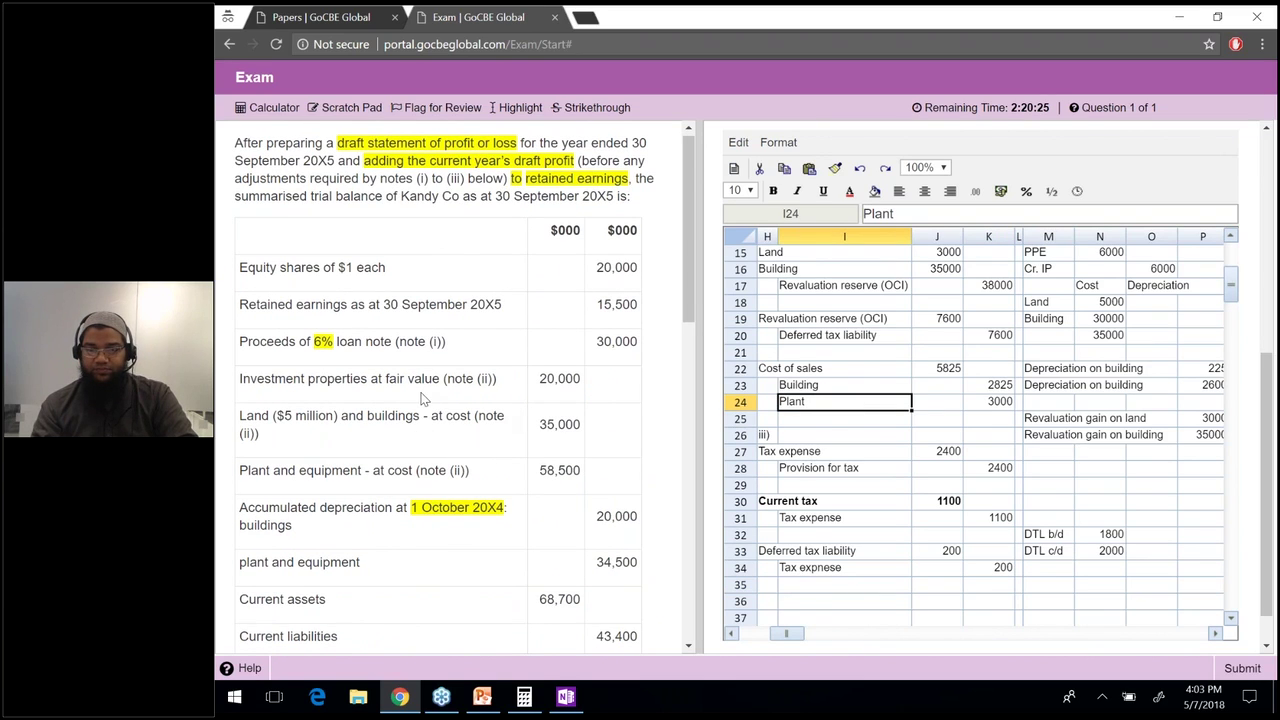
{"action": "left_click_drag", "start_coordinate": [699, 273], "coordinate": [688, 273]}
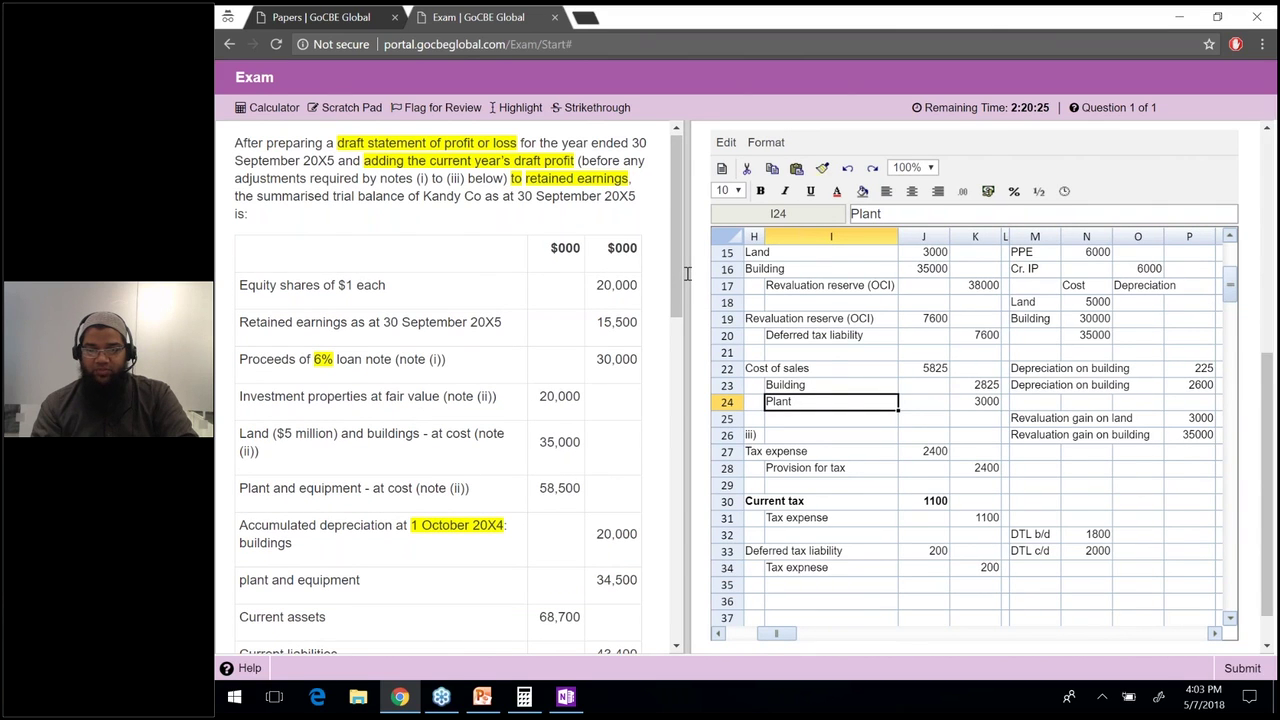
{"action": "left_click_drag", "start_coordinate": [688, 273], "coordinate": [421, 273]}
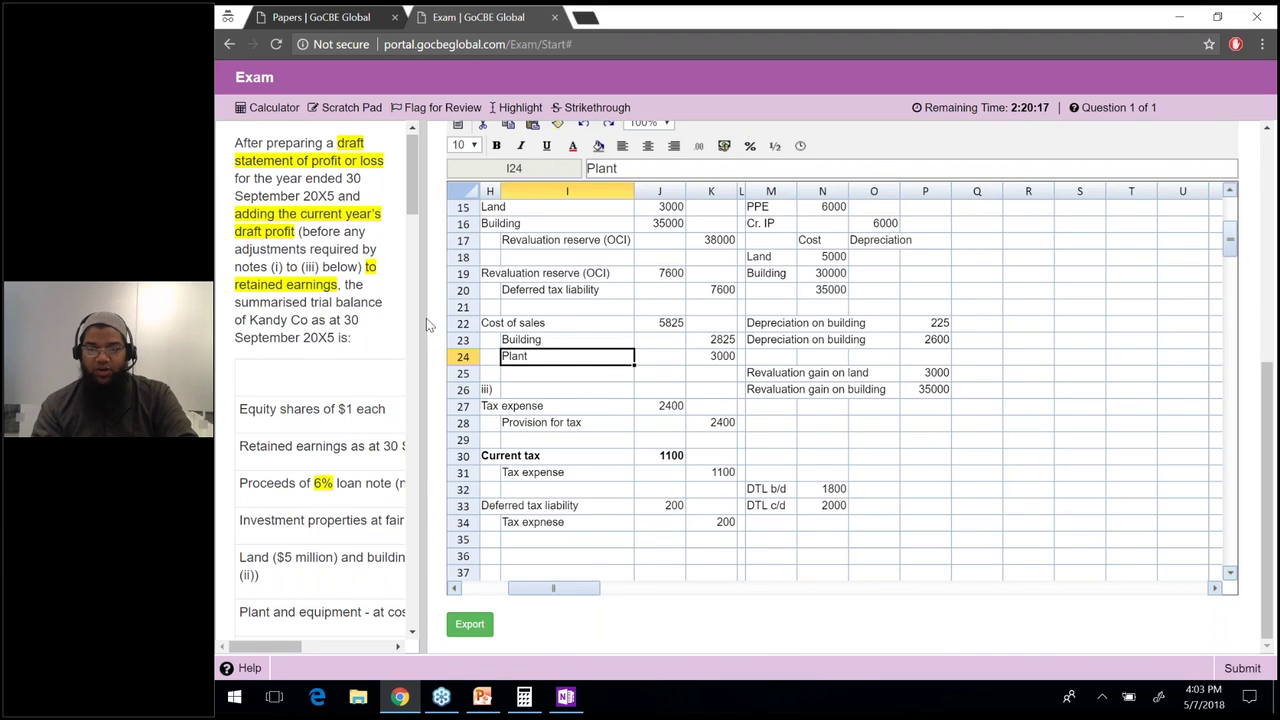
{"action": "left_click_drag", "start_coordinate": [426, 318], "coordinate": [372, 320]}
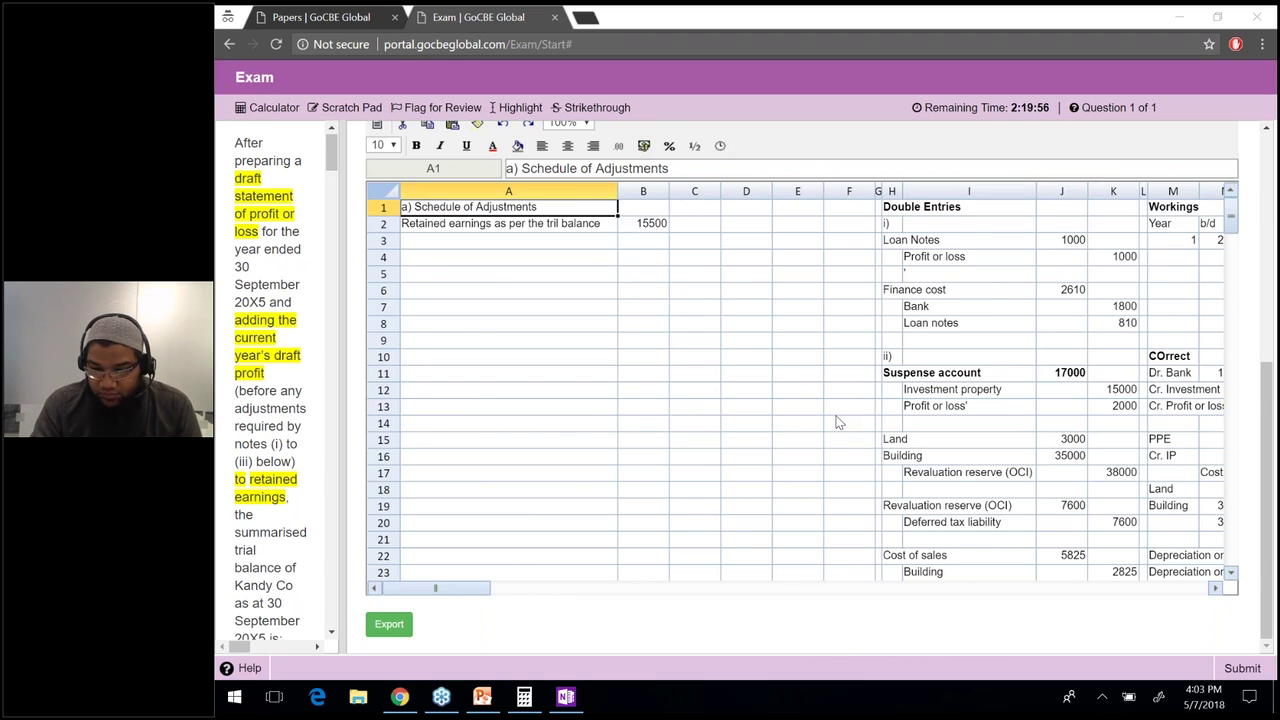
{"action": "left_click", "coordinate": [333, 168]}
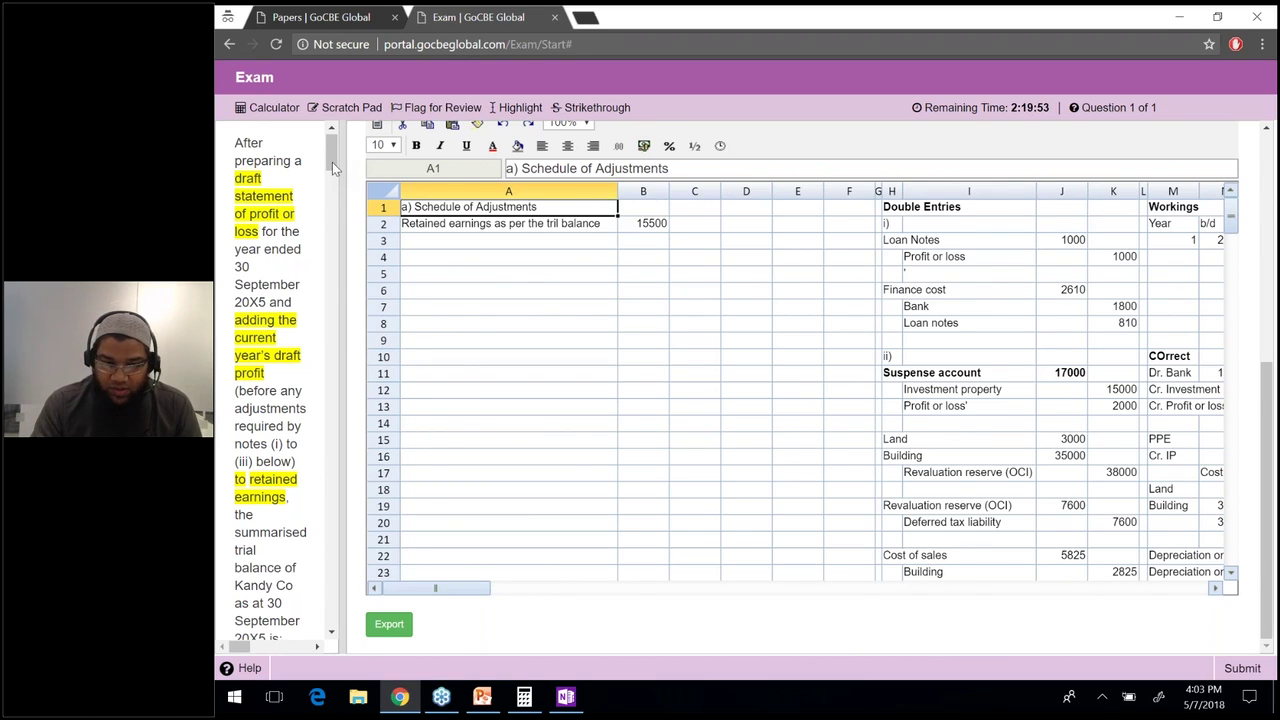
{"action": "scroll", "coordinate": [332, 162], "scroll_direction": "down", "scroll_amount": 6}
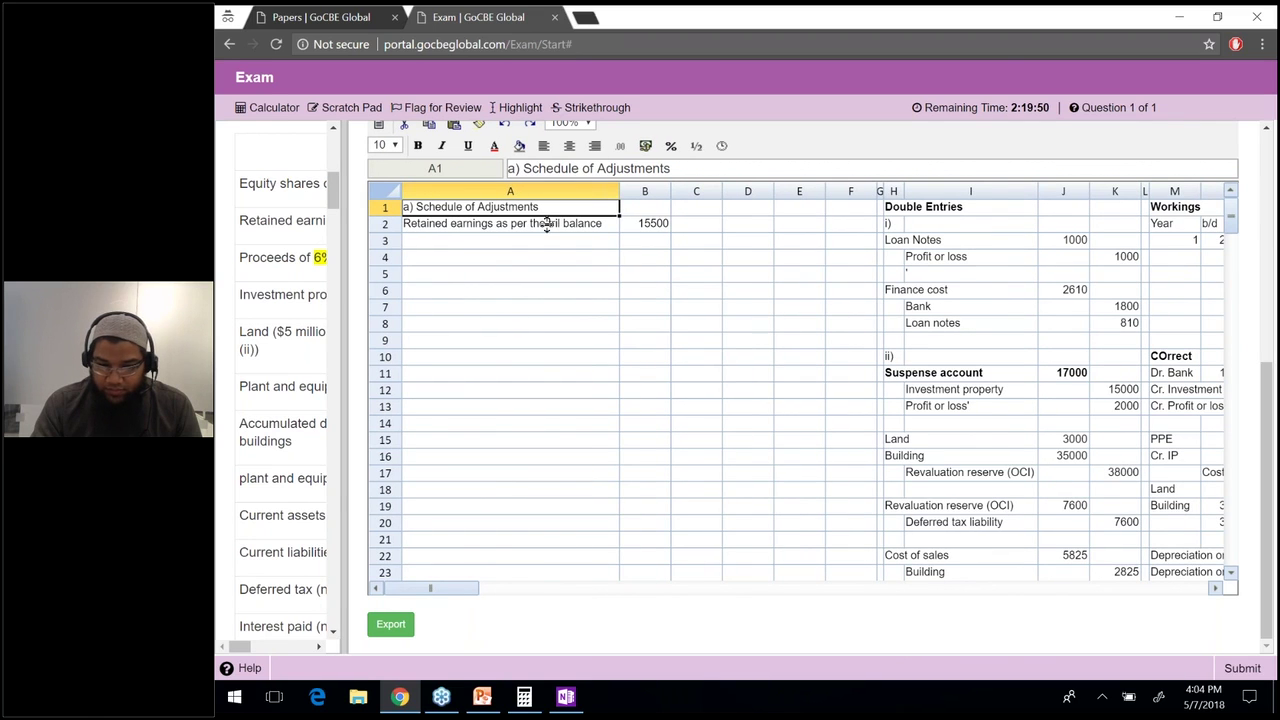
{"action": "left_click_drag", "start_coordinate": [344, 337], "coordinate": [446, 337]}
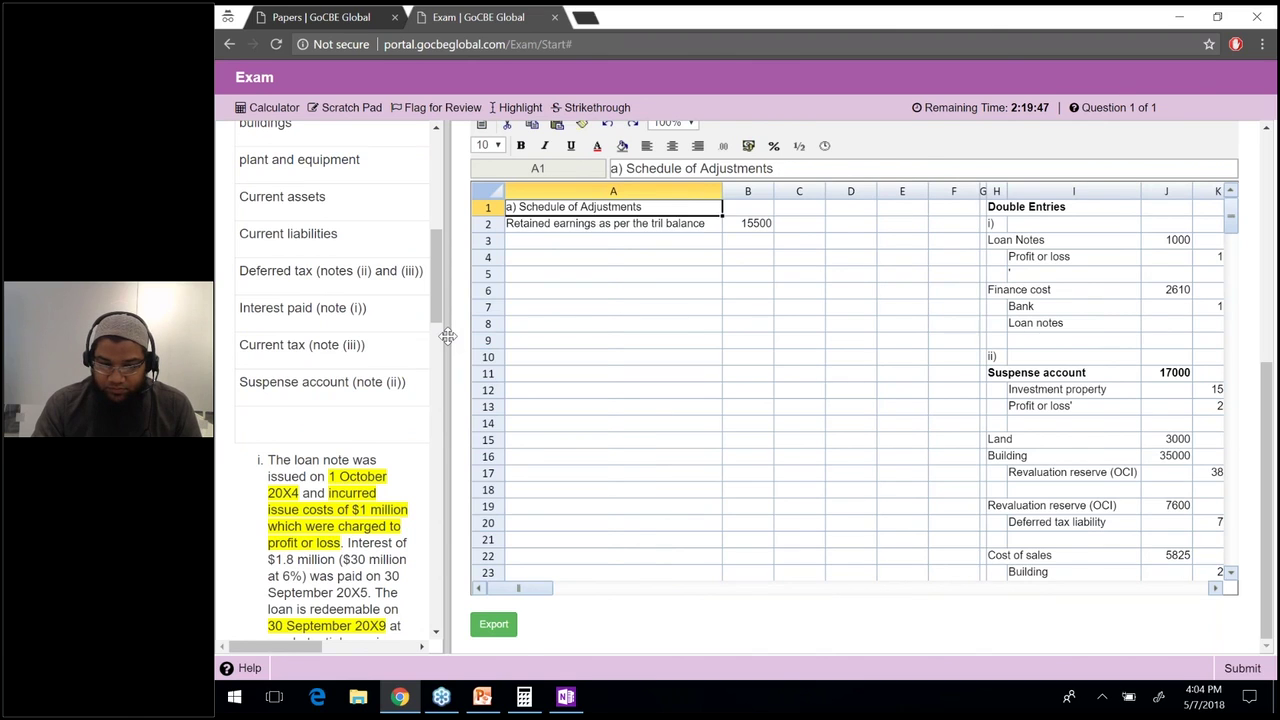
{"action": "left_click_drag", "start_coordinate": [447, 335], "coordinate": [550, 335]}
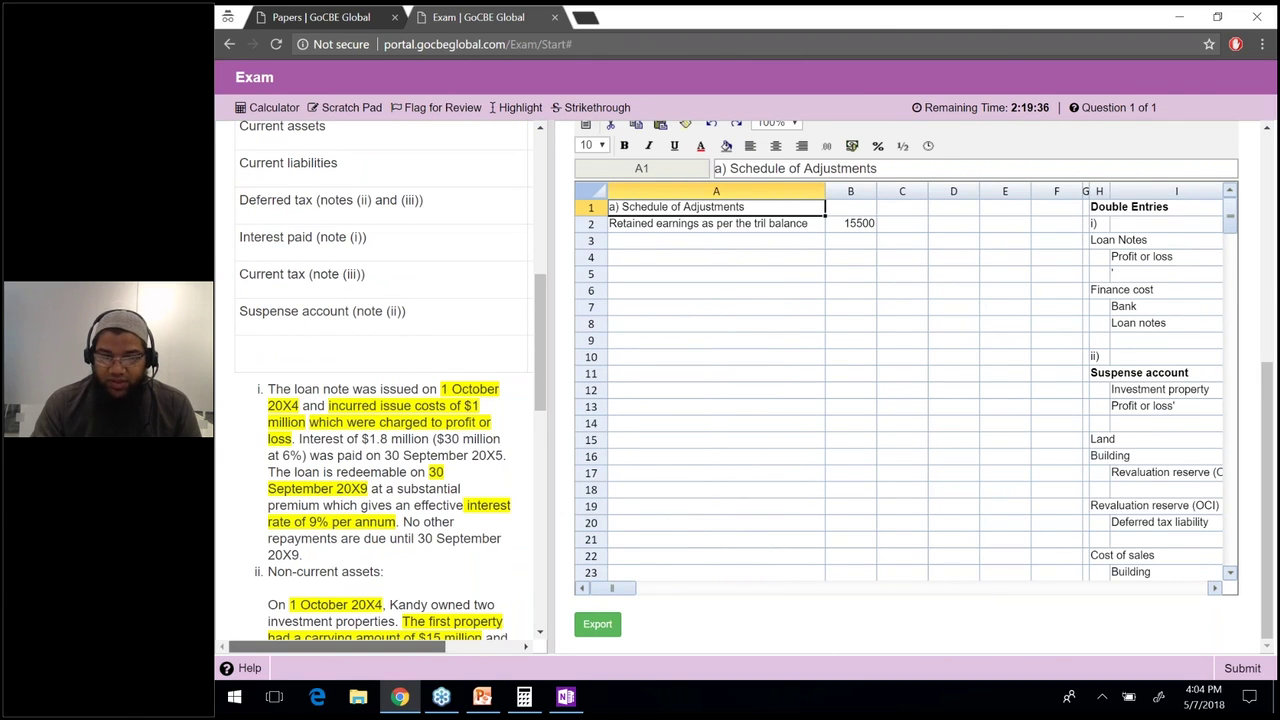
{"action": "scroll", "coordinate": [340, 646], "scroll_direction": "right", "scroll_amount": 3}
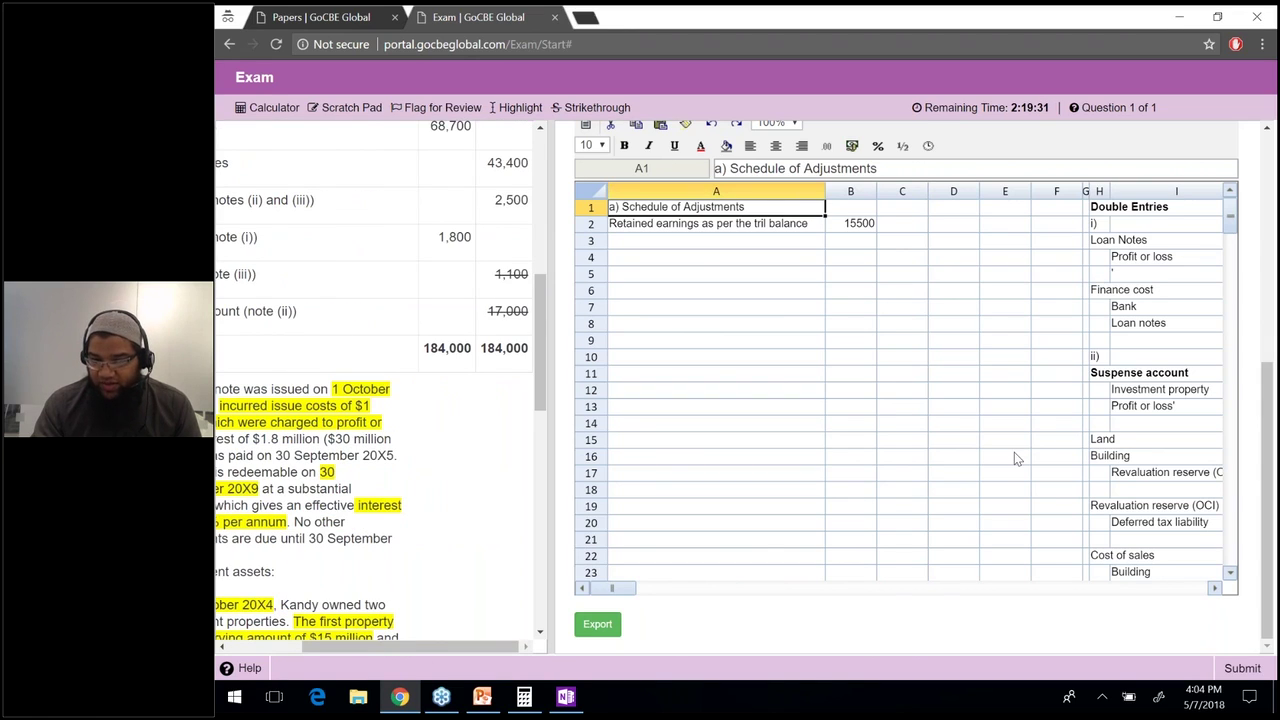
Change the DTL b/d figure in N32 from 1800 to 2500.
{"action": "key", "text": "Right"}
{"action": "key", "text": "Right"}
{"action": "key", "text": "Right"}
{"action": "key", "text": "Right"}
{"action": "key", "text": "Right"}
{"action": "key", "text": "Down"}
{"action": "key", "text": "Down"}
{"action": "key", "text": "Down"}
{"action": "key", "text": "Down"}
{"action": "key", "text": "Down"}
{"action": "key", "text": "Down"}
{"action": "key", "text": "Down"}
{"action": "key", "text": "Down"}
{"action": "key", "text": "Down"}
{"action": "key", "text": "Down"}
{"action": "key", "text": "Down"}
{"action": "key", "text": "Down"}
{"action": "key", "text": "Down"}
{"action": "key", "text": "Down"}
{"action": "key", "text": "Down"}
{"action": "key", "text": "Down"}
{"action": "key", "text": "Down"}
{"action": "key", "text": "Down"}
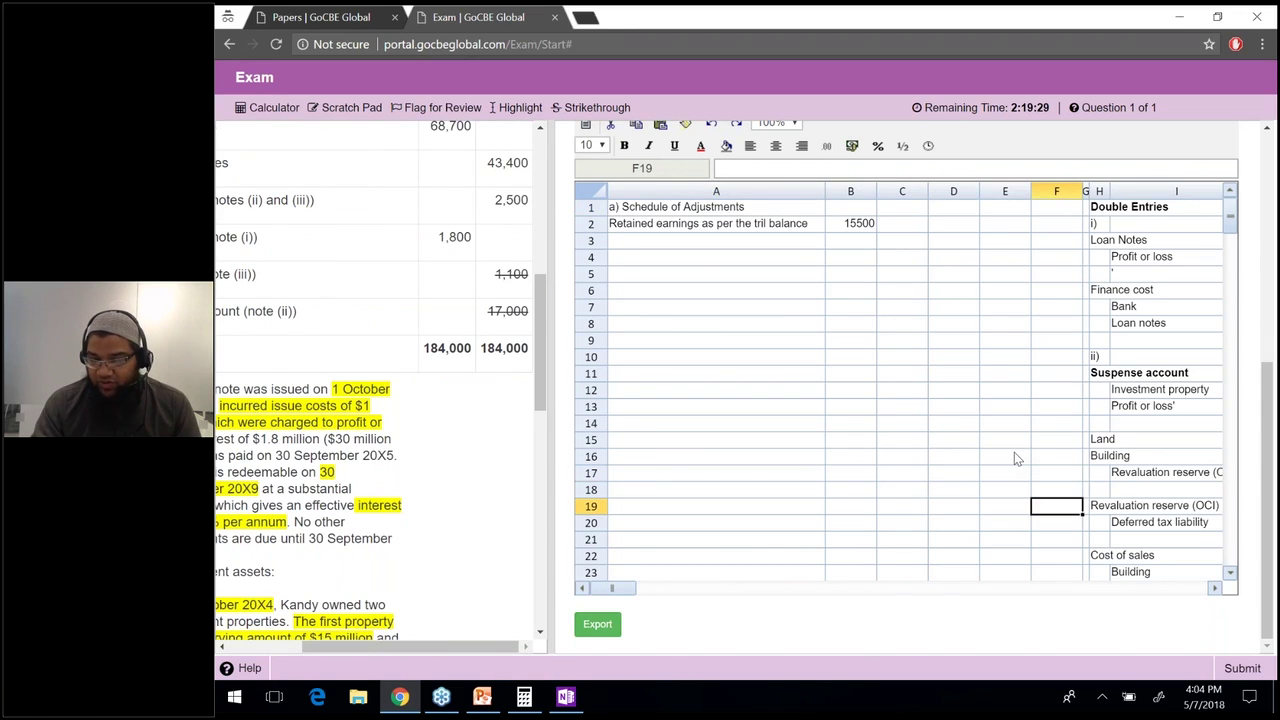
{"action": "key", "text": "Down"}
{"action": "key", "text": "Down"}
{"action": "key", "text": "Down"}
{"action": "key", "text": "Down"}
{"action": "key", "text": "Down"}
{"action": "key", "text": "Down"}
{"action": "key", "text": "Down"}
{"action": "key", "text": "Down"}
{"action": "key", "text": "Down"}
{"action": "key", "text": "Down"}
{"action": "key", "text": "Down"}
{"action": "key", "text": "Down"}
{"action": "key", "text": "Down"}
{"action": "key", "text": "Down"}
{"action": "key", "text": "Down"}
{"action": "key", "text": "Down"}
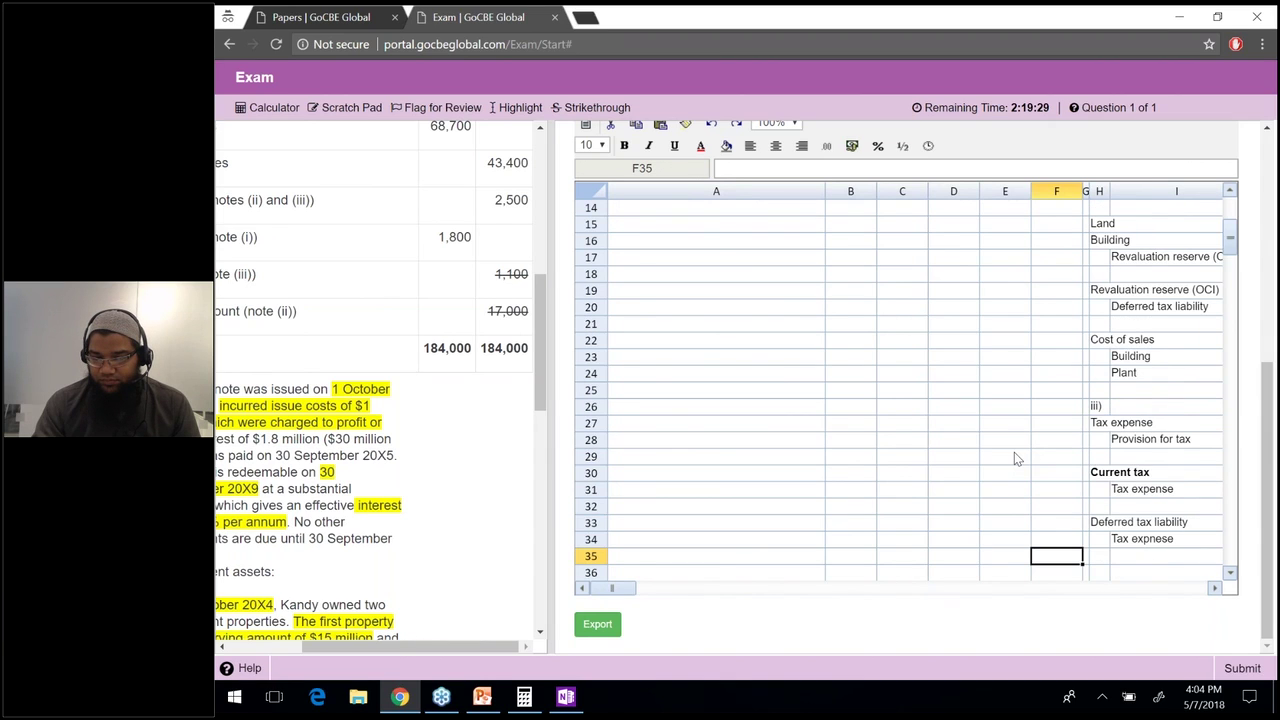
{"action": "key", "text": "Right"}
{"action": "key", "text": "Right"}
{"action": "key", "text": "Right"}
{"action": "key", "text": "Down"}
{"action": "key", "text": "Down"}
{"action": "key", "text": "Down"}
{"action": "key", "text": "Down"}
{"action": "key", "text": "Down"}
{"action": "key", "text": "Down"}
{"action": "key", "text": "Down"}
{"action": "key", "text": "Down"}
{"action": "key", "text": "Down"}
{"action": "key", "text": "Down"}
{"action": "key", "text": "Down"}
{"action": "key", "text": "Down"}
{"action": "key", "text": "Down"}
{"action": "key", "text": "Down"}
{"action": "key", "text": "Down"}
{"action": "key", "text": "Down"}
{"action": "key", "text": "Down"}
{"action": "key", "text": "Right"}
{"action": "key", "text": "Right"}
{"action": "key", "text": "Right"}
{"action": "key", "text": "Right"}
{"action": "key", "text": "Right"}
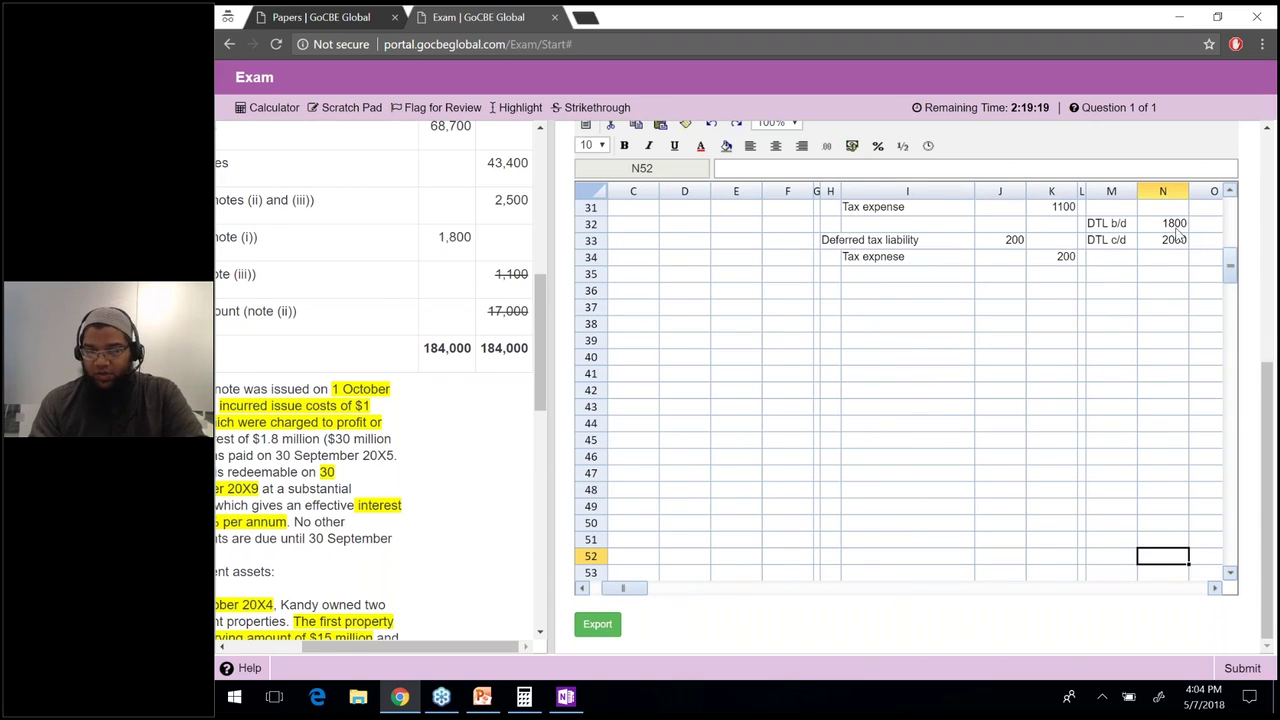
{"action": "left_click", "coordinate": [1176, 224]}
{"action": "type", "text": "2500"}
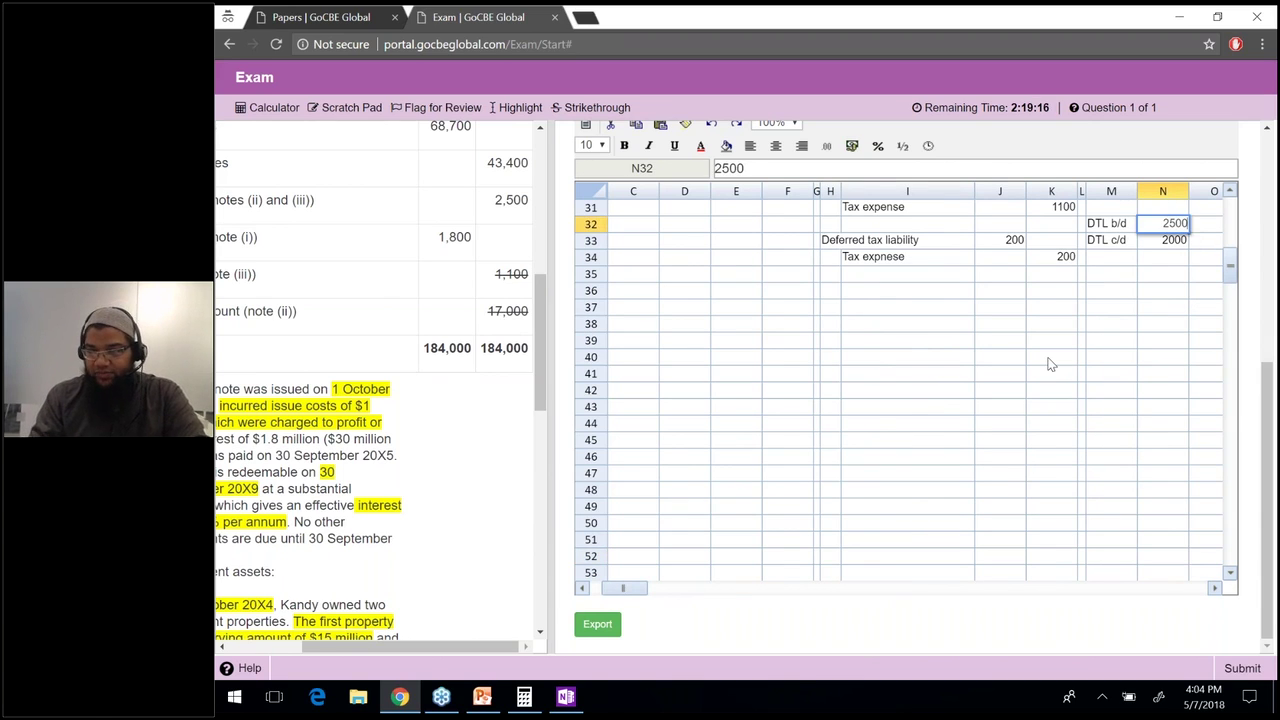
{"action": "key", "text": "Return"}
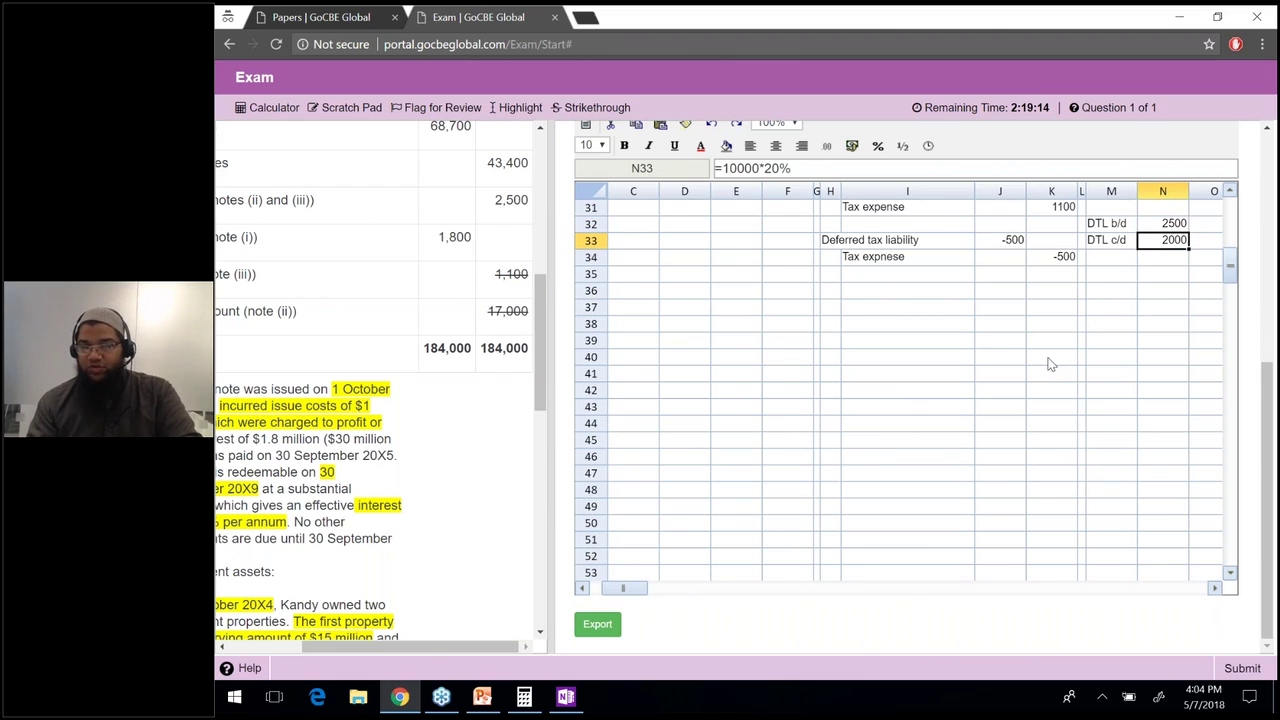
{"action": "key", "text": "Left"}
{"action": "key", "text": "Left"}
Swap the labels: 'Deferred tax liability' into I34 and 'Tax expense' into H33.
{"action": "key", "text": "Left"}
{"action": "key", "text": "Left"}
{"action": "key", "text": "Left"}
{"action": "key", "text": "Down"}
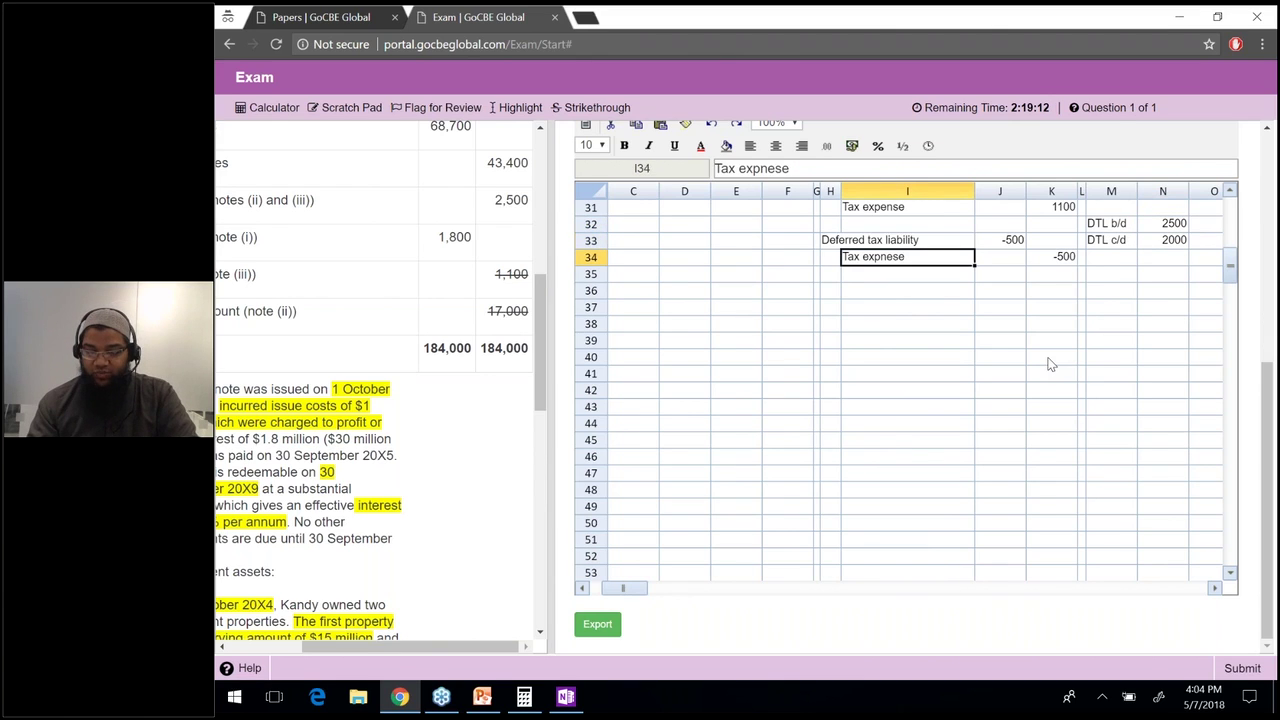
{"action": "key", "text": "ctrl+c"}
{"action": "key", "text": "Up"}
{"action": "key", "text": "Left"}
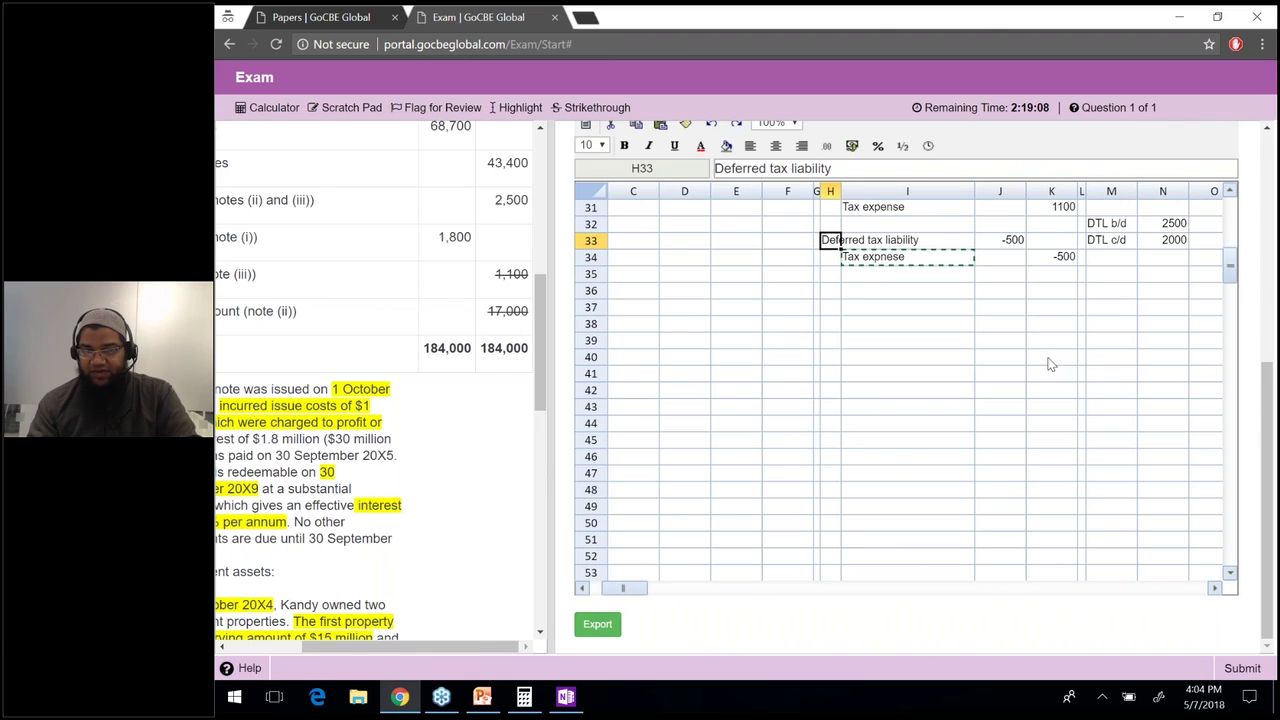
{"action": "key", "text": "ctrl+c"}
{"action": "key", "text": "Down"}
{"action": "key", "text": "Right"}
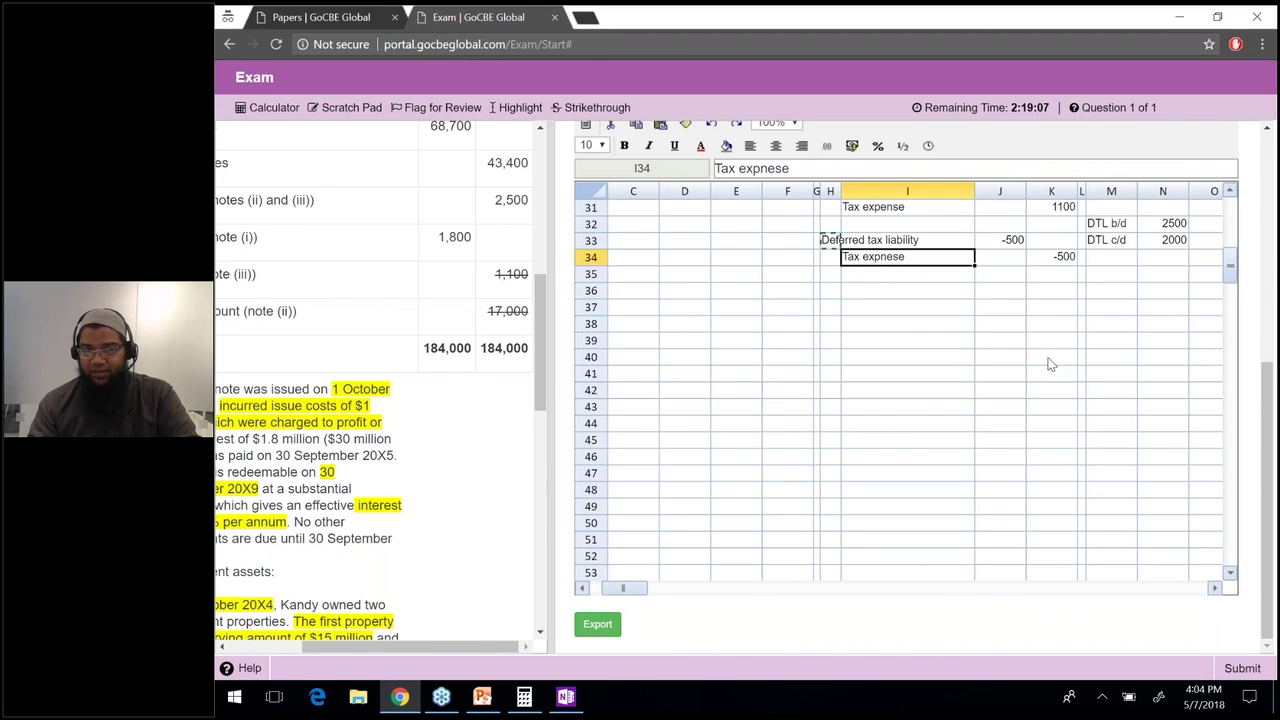
{"action": "key", "text": "ctrl+v"}
{"action": "key", "text": "Up"}
{"action": "key", "text": "Up"}
{"action": "key", "text": "Up"}
{"action": "key", "text": "ctrl+c"}
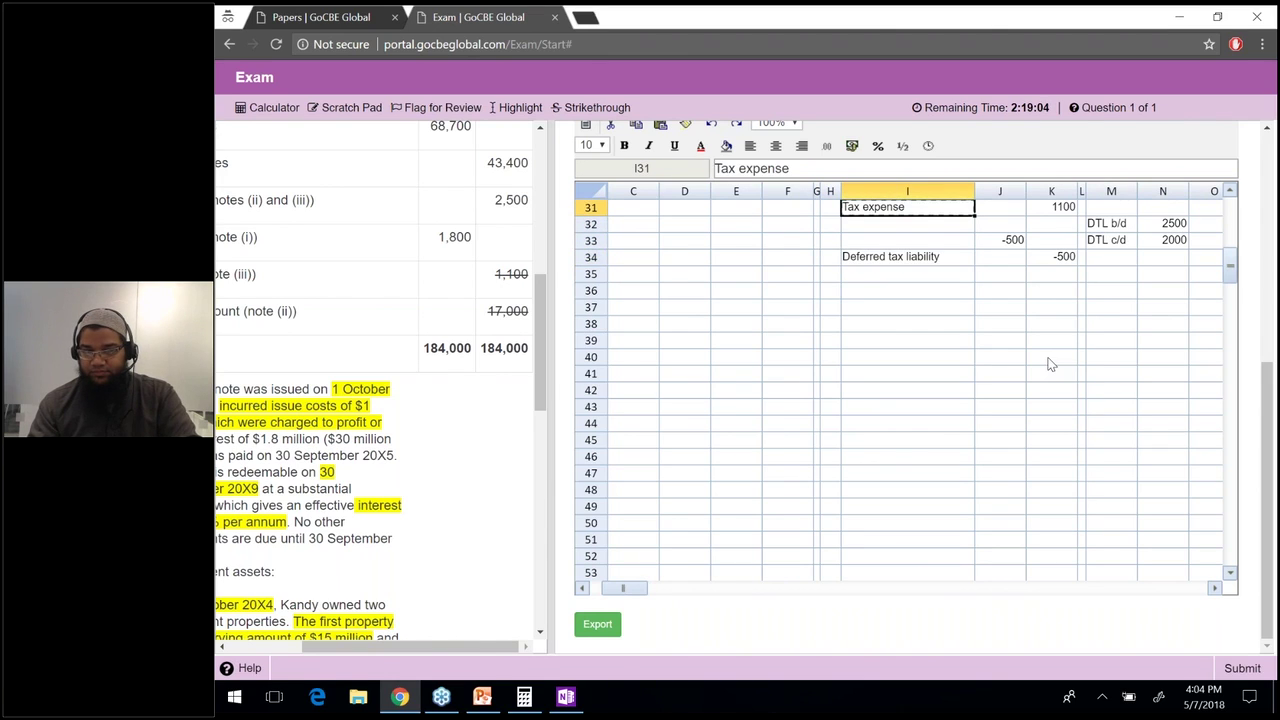
{"action": "key", "text": "Down"}
{"action": "key", "text": "Down"}
{"action": "key", "text": "Left"}
{"action": "key", "text": "ctrl+v"}
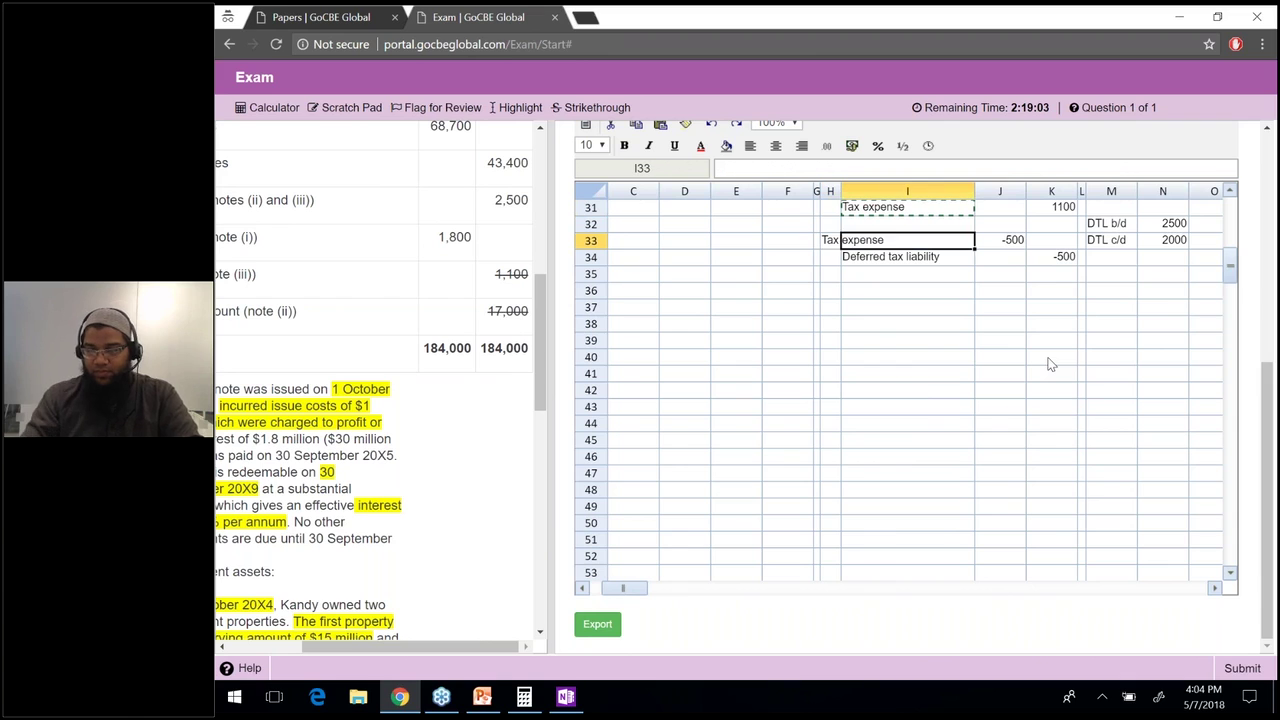
Rewrite the J33 formula as =N32-N33 so the entry becomes 500.
{"action": "key", "text": "Right"}
{"action": "key", "text": "Right"}
{"action": "type", "text": "="}
{"action": "key", "text": "Up"}
{"action": "key", "text": "Right"}
{"action": "key", "text": "Right"}
{"action": "key", "text": "Right"}
{"action": "key", "text": "Right"}
{"action": "type", "text": "-"}
{"action": "key", "text": "Right"}
{"action": "key", "text": "Right"}
{"action": "key", "text": "Right"}
{"action": "key", "text": "Right"}
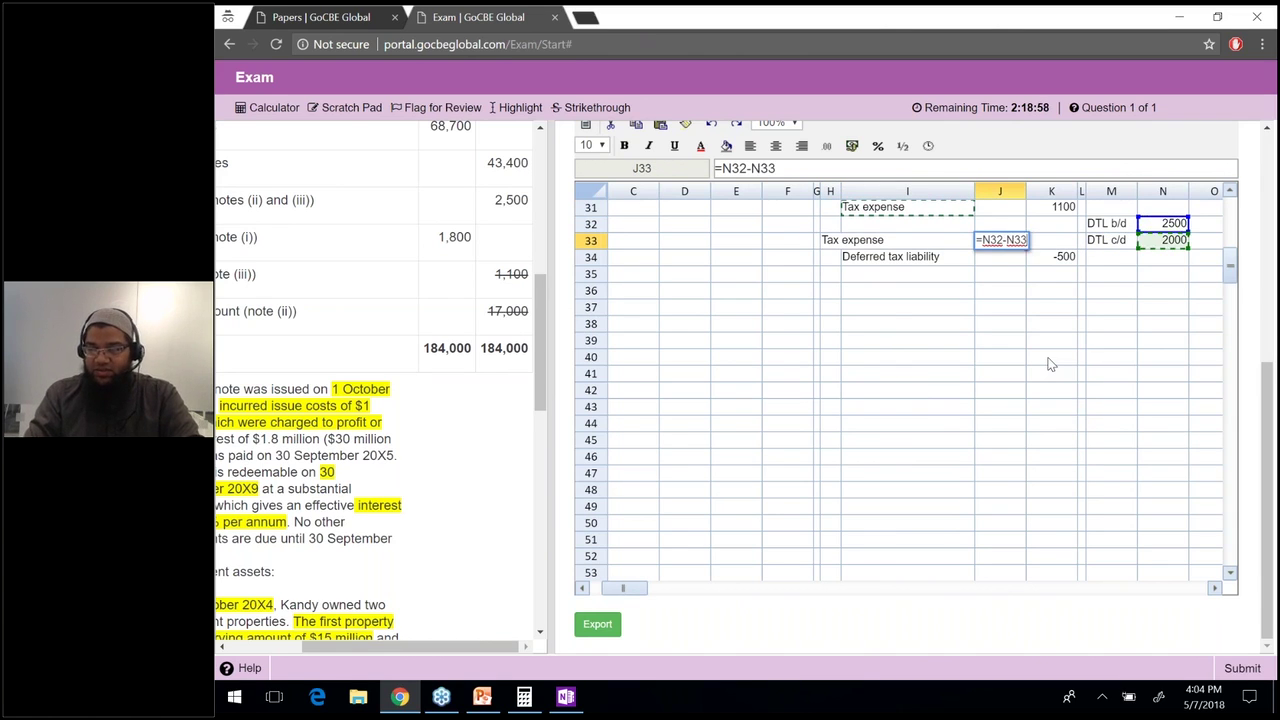
{"action": "key", "text": "Return"}
{"action": "key", "text": "Right"}
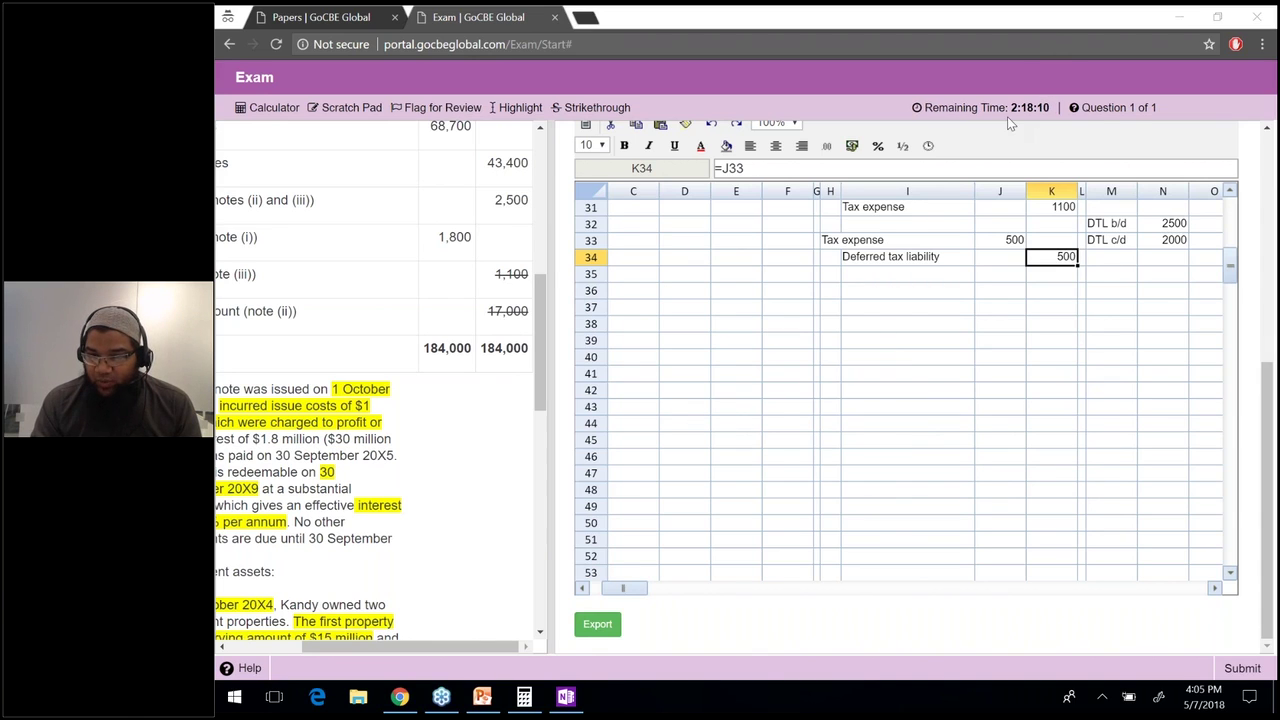
Check the DTL b/d 2500 figure and how DTL c/d is calculated.
{"action": "left_click", "coordinate": [1165, 229]}
{"action": "left_click", "coordinate": [1163, 246]}
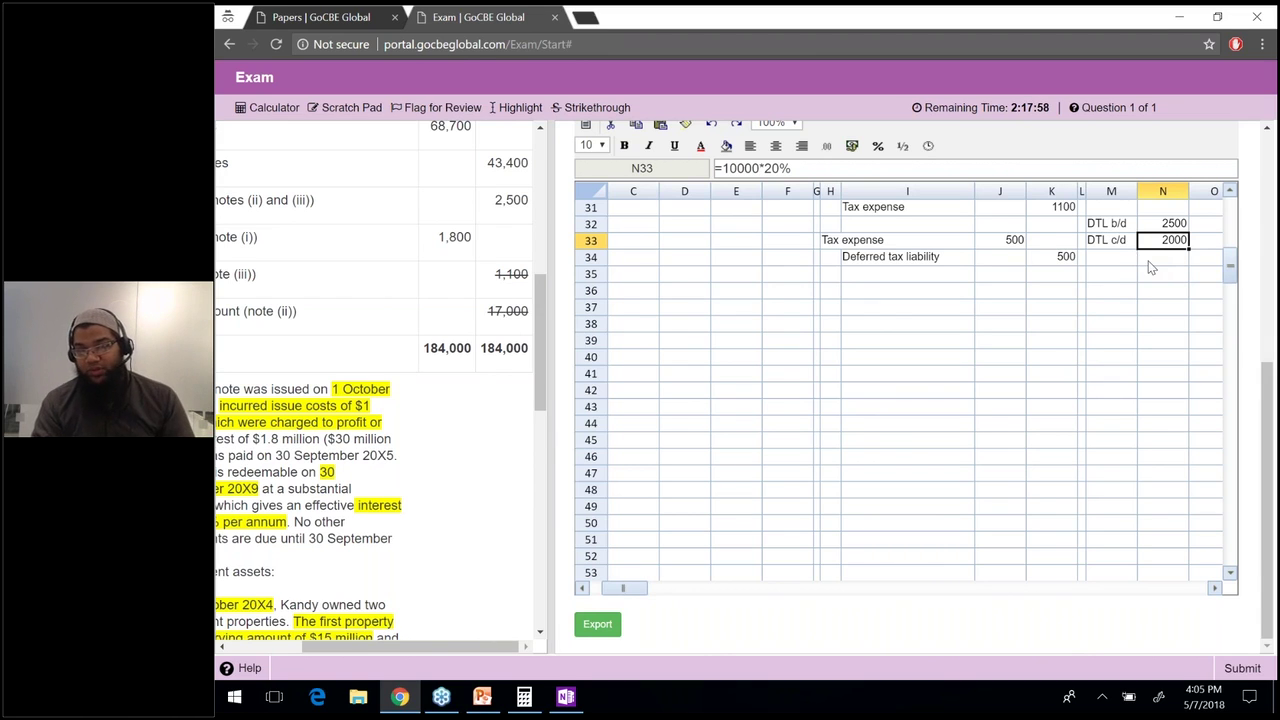
{"action": "left_click", "coordinate": [1161, 262]}
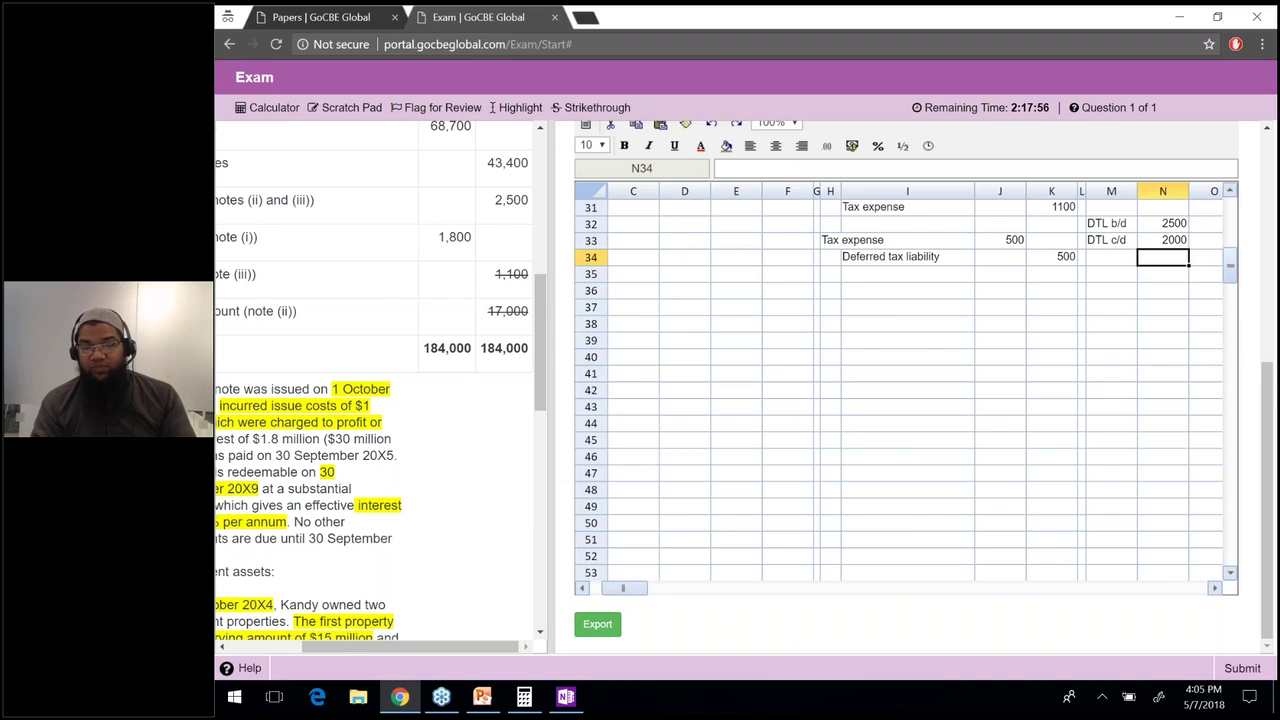
{"action": "left_click", "coordinate": [272, 645]}
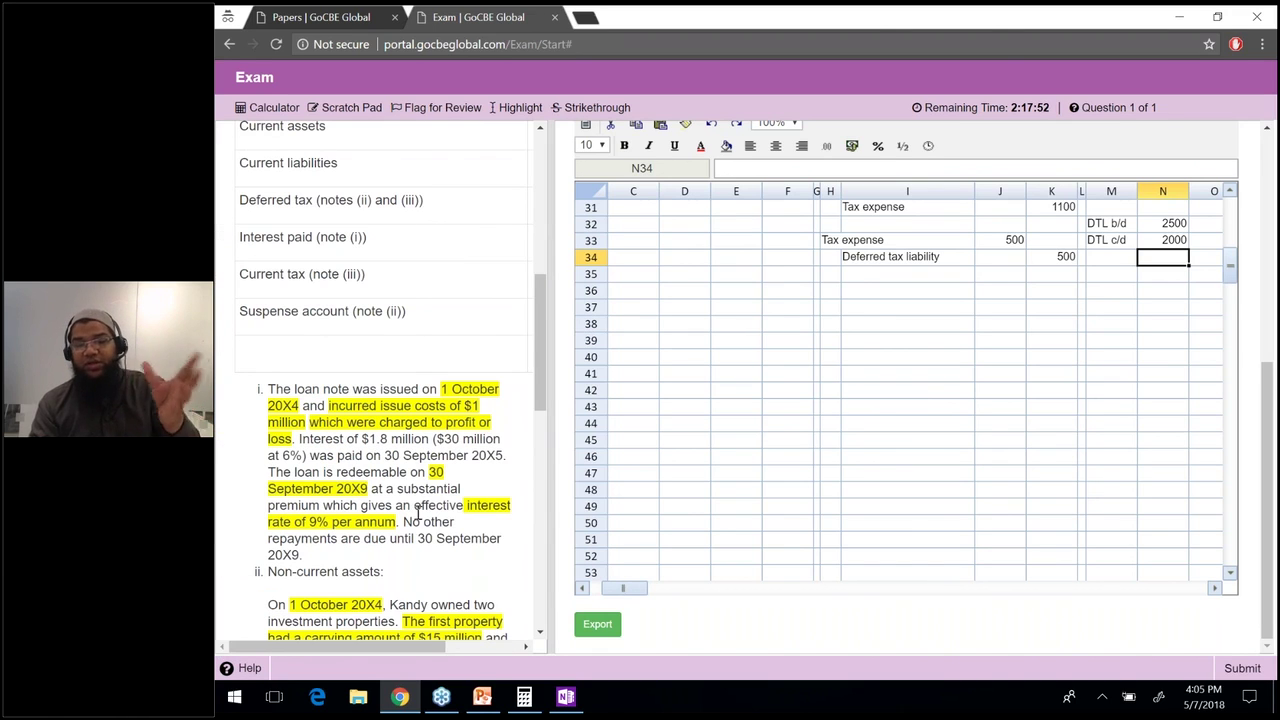
{"action": "left_click", "coordinate": [725, 256]}
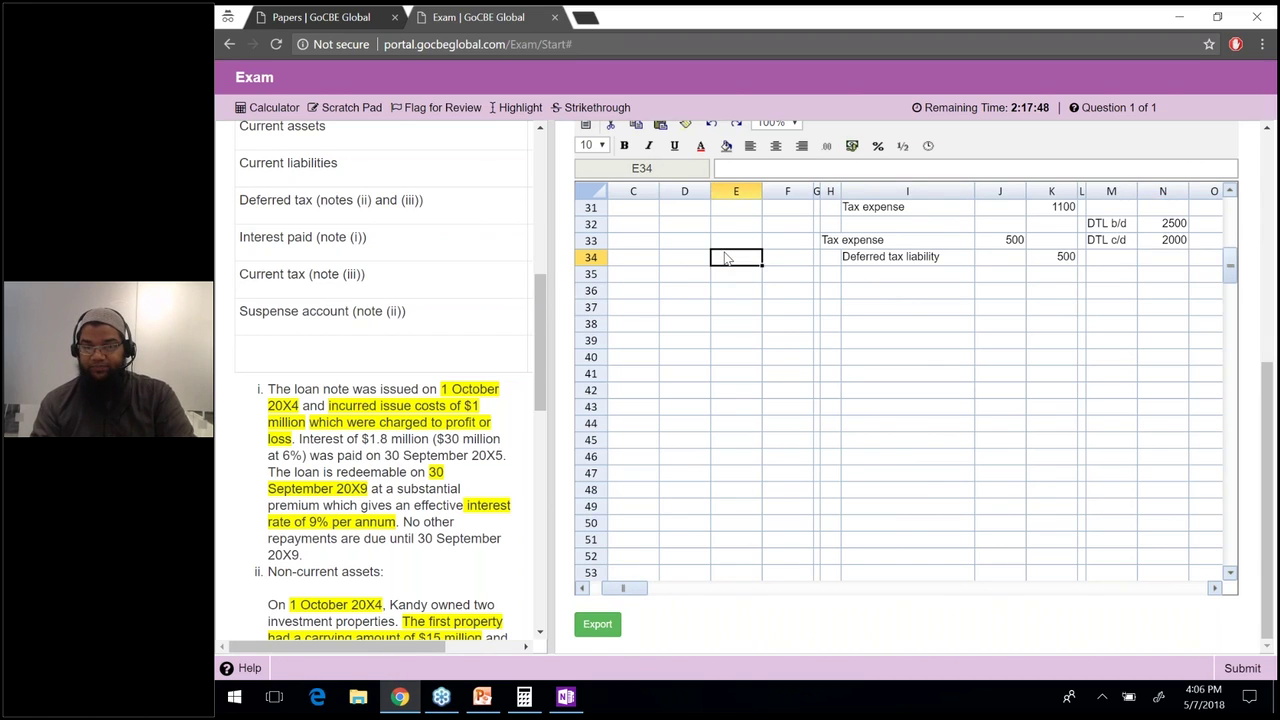
Bold the Schedule of Adjustments heading and fix the typo in the trial balance label in A2.
{"action": "key", "text": "ctrl+Home"}
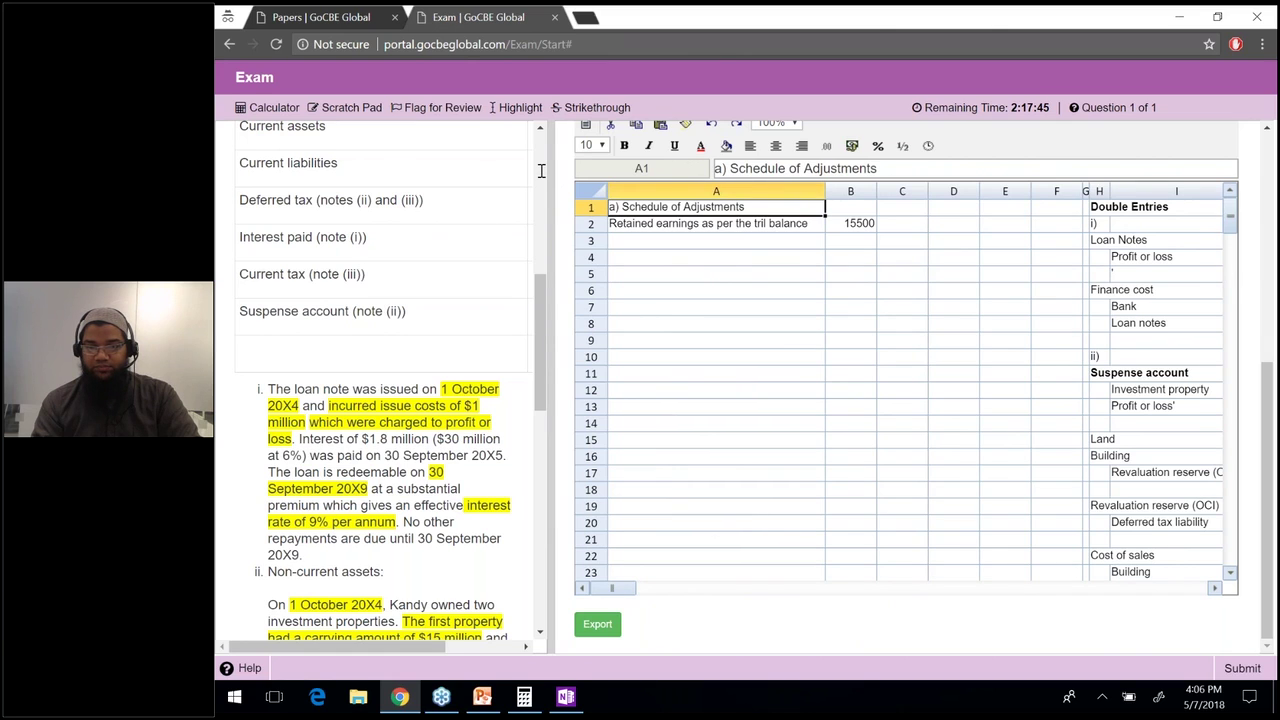
{"action": "left_click_drag", "start_coordinate": [540, 170], "coordinate": [395, 200]}
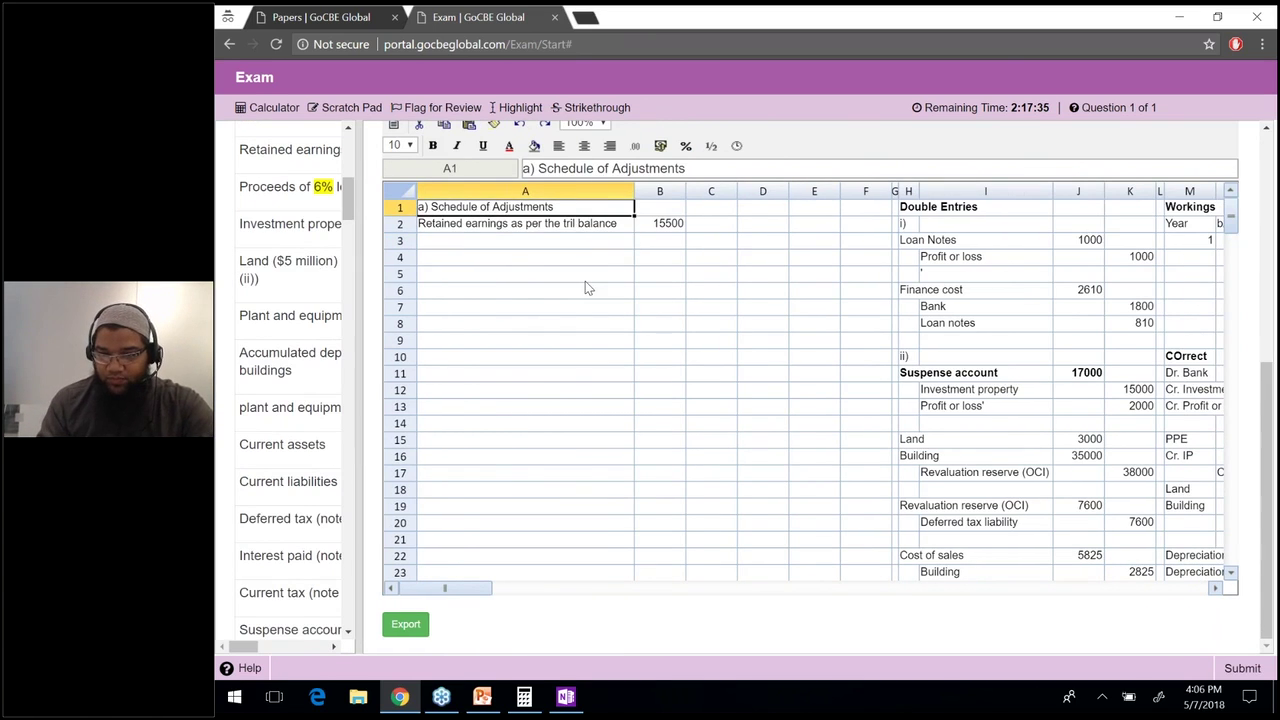
{"action": "key", "text": "ctrl+b"}
{"action": "key", "text": "Down"}
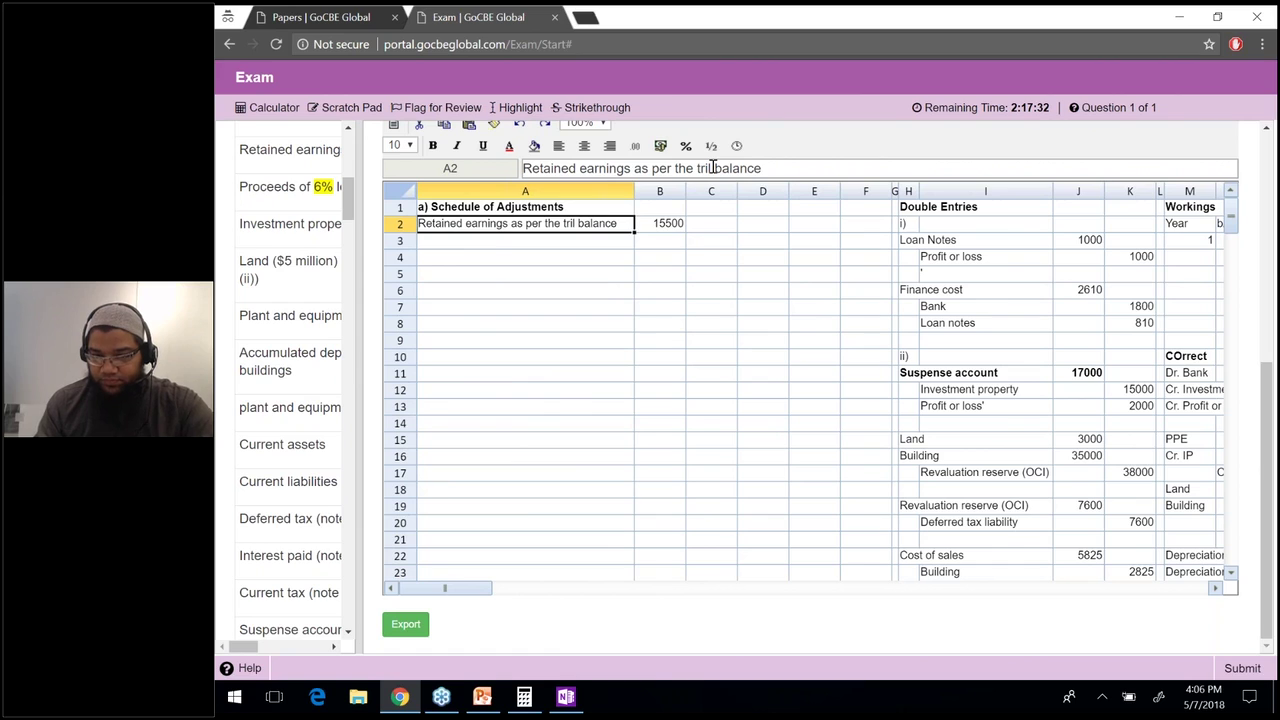
{"action": "left_click", "coordinate": [713, 168]}
{"action": "type", "text": "a"}
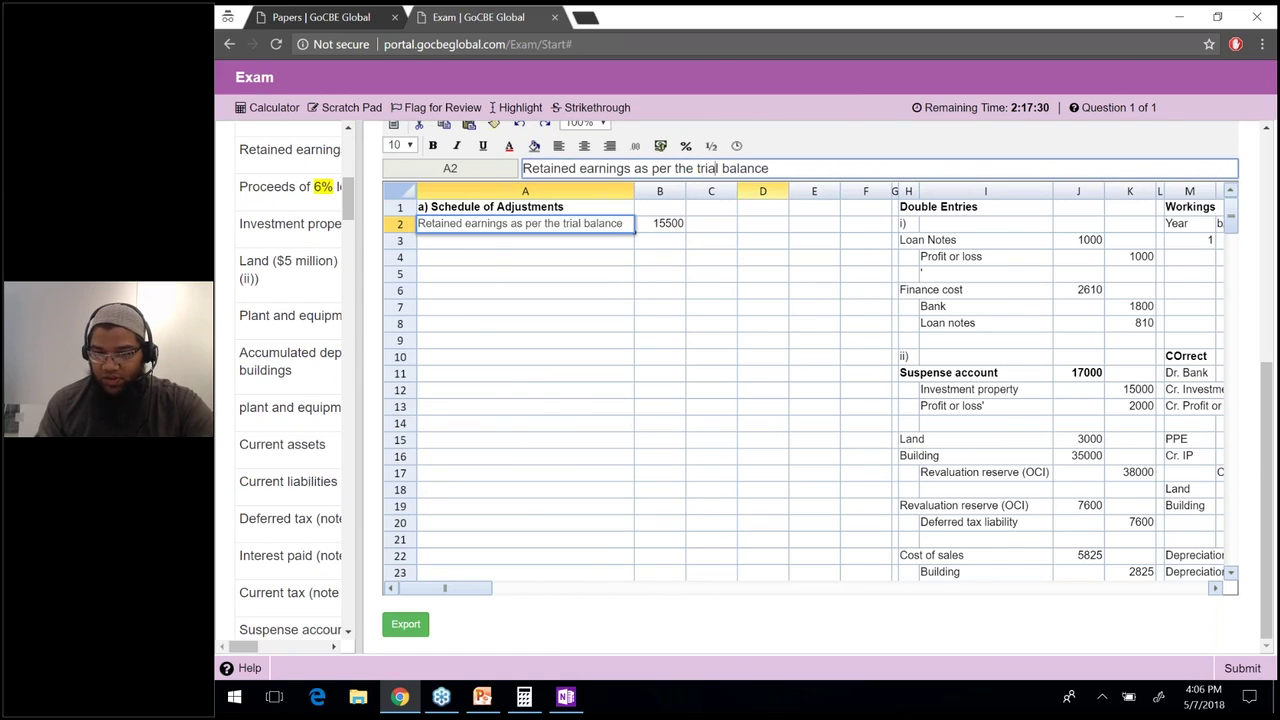
{"action": "key", "text": "Return"}
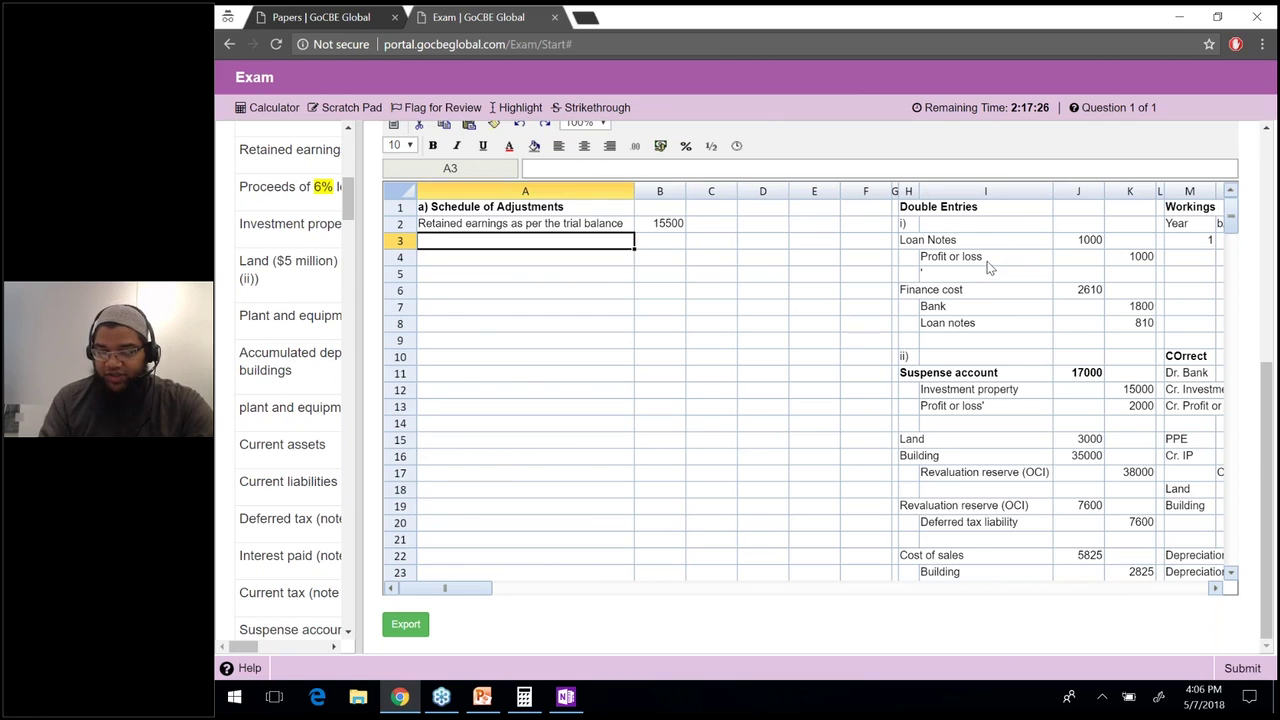
Add an A (i) line in row 3 with =K4, bringing in the 1000 adjustment.
{"action": "type", "text": "A (i)"}
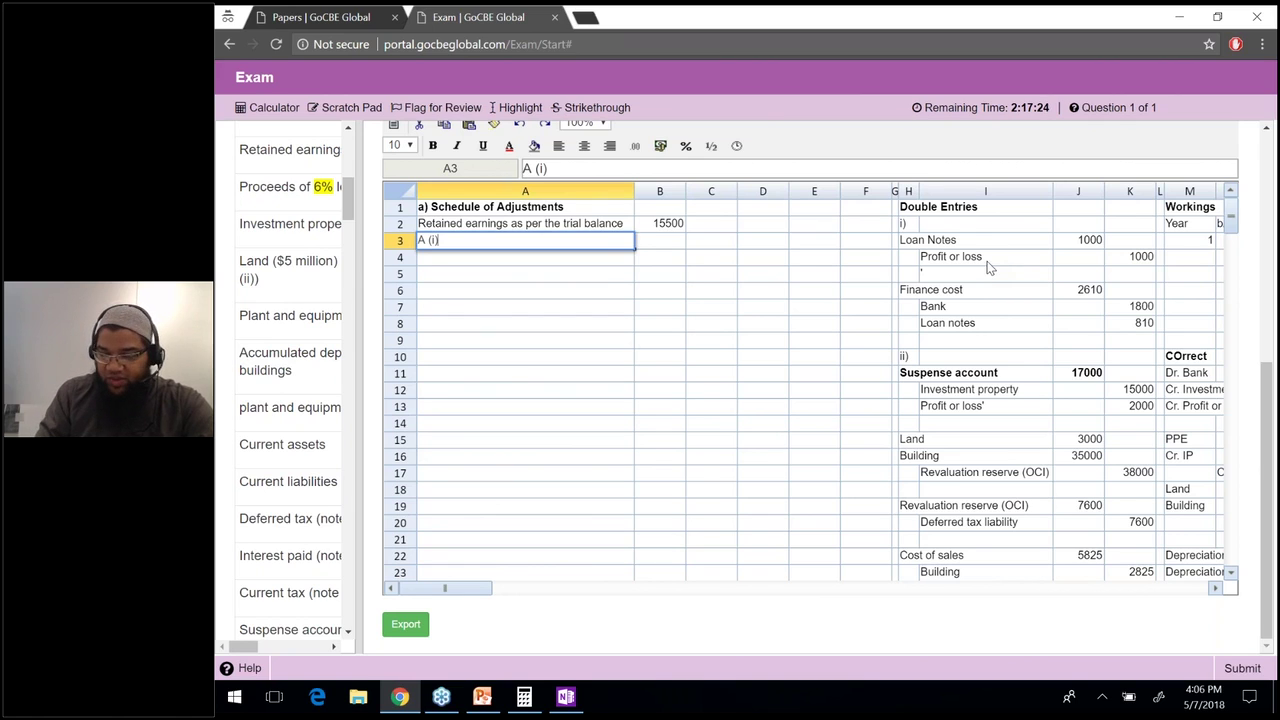
{"action": "key", "text": "Tab"}
{"action": "type", "text": "="}
{"action": "left_click", "coordinate": [1135, 261]}
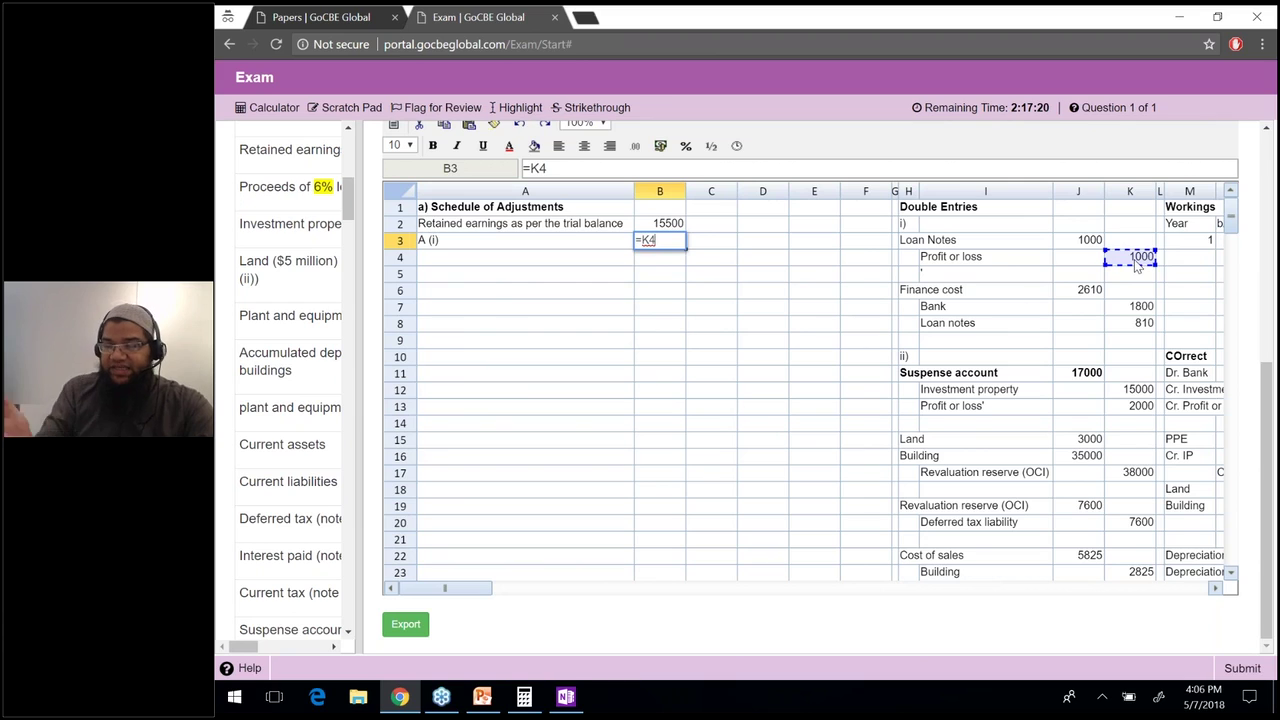
{"action": "key", "text": "Return"}
Add a row 4 amount =-J6 for the -2610 finance cost and copy the A (i) label into A4.
{"action": "key", "text": "Left"}
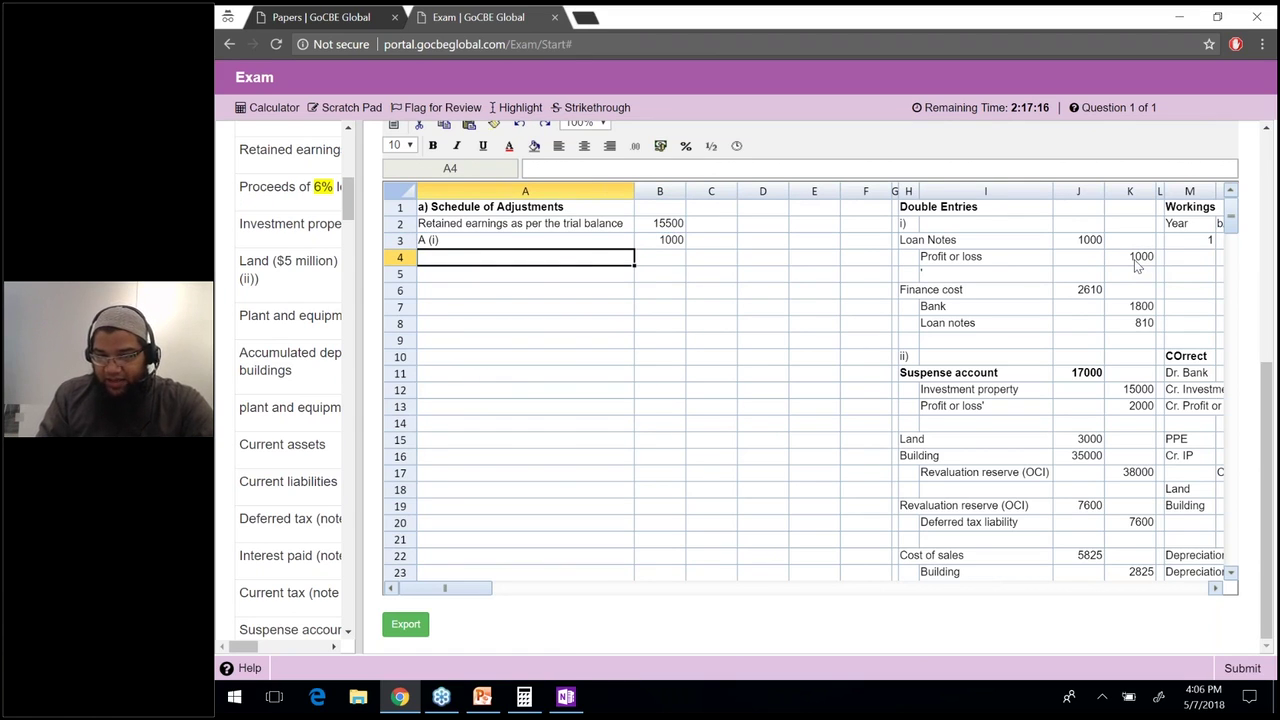
{"action": "key", "text": "Right"}
{"action": "type", "text": "=-"}
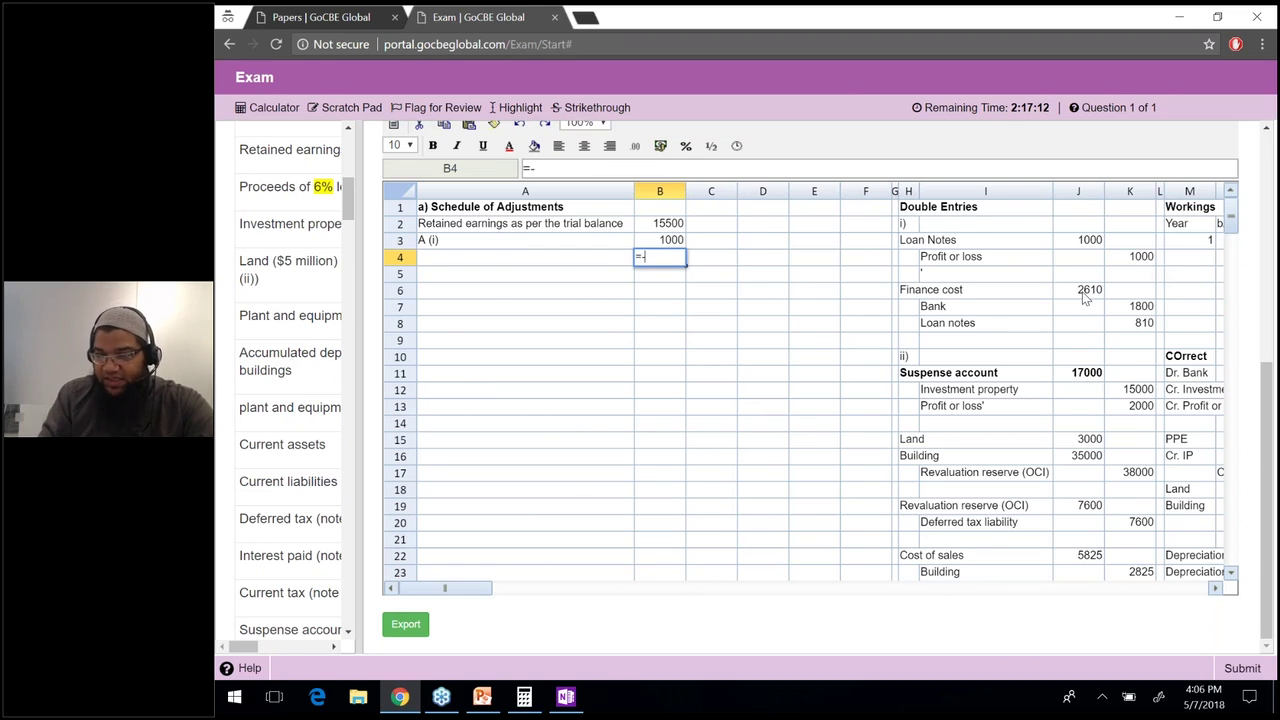
{"action": "left_click", "coordinate": [1085, 297]}
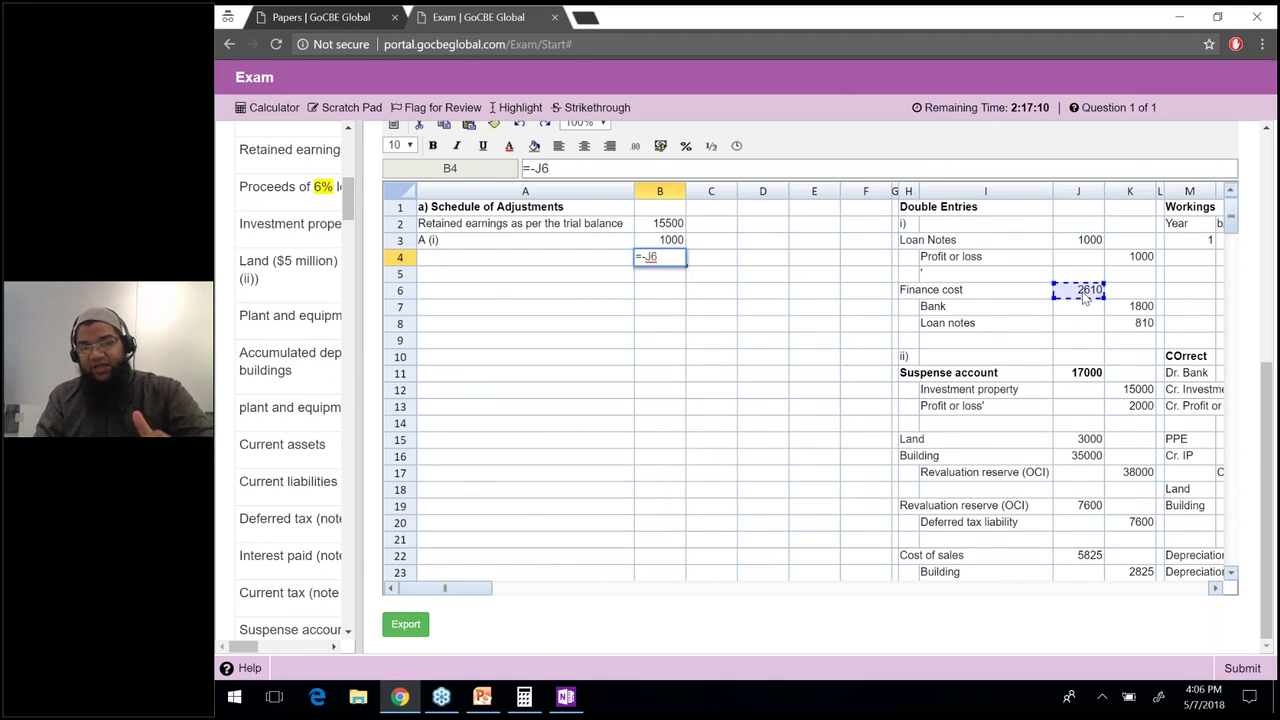
{"action": "key", "text": "Return"}
{"action": "key", "text": "Up"}
{"action": "key", "text": "Left"}
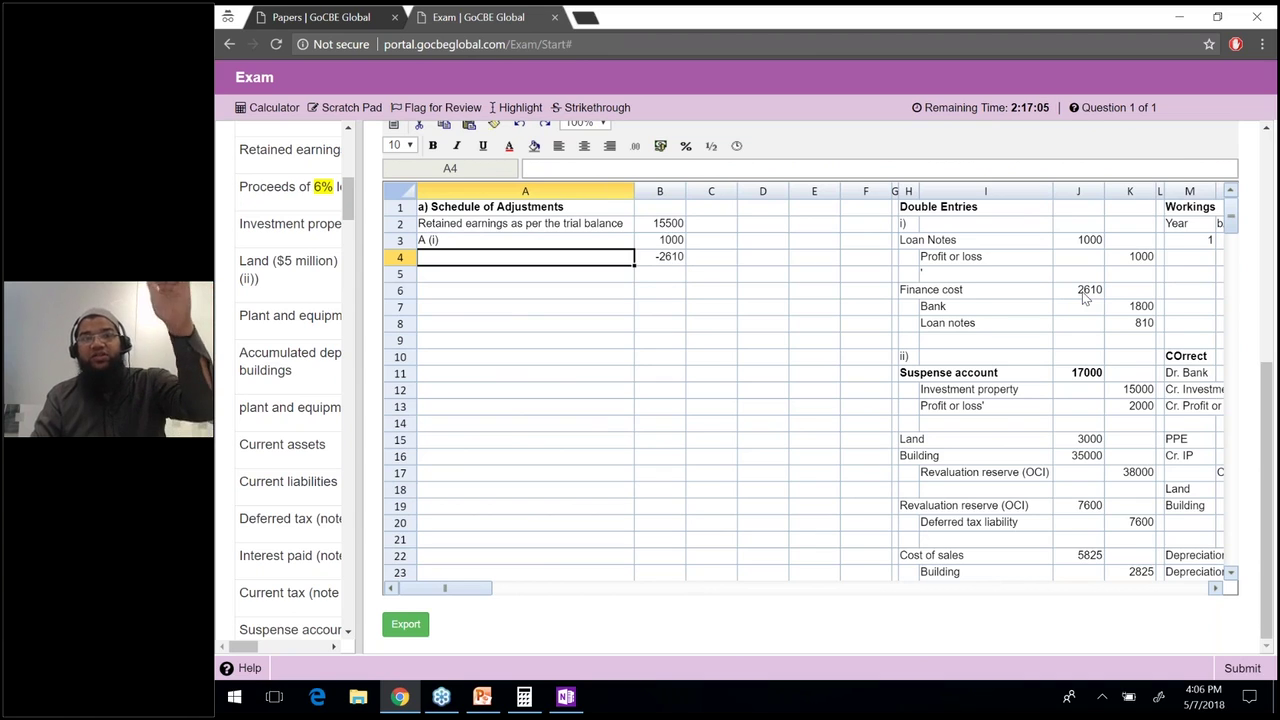
{"action": "key", "text": "Up"}
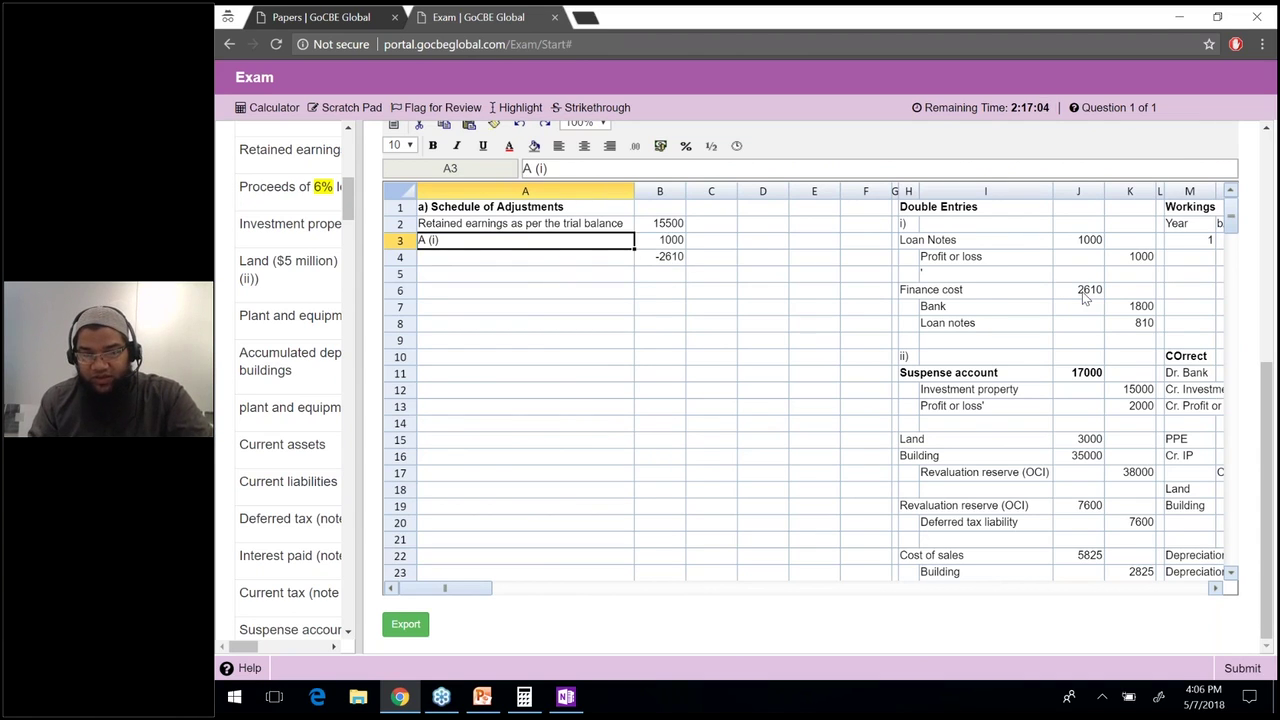
{"action": "key", "text": "ctrl+c"}
{"action": "key", "text": "Down"}
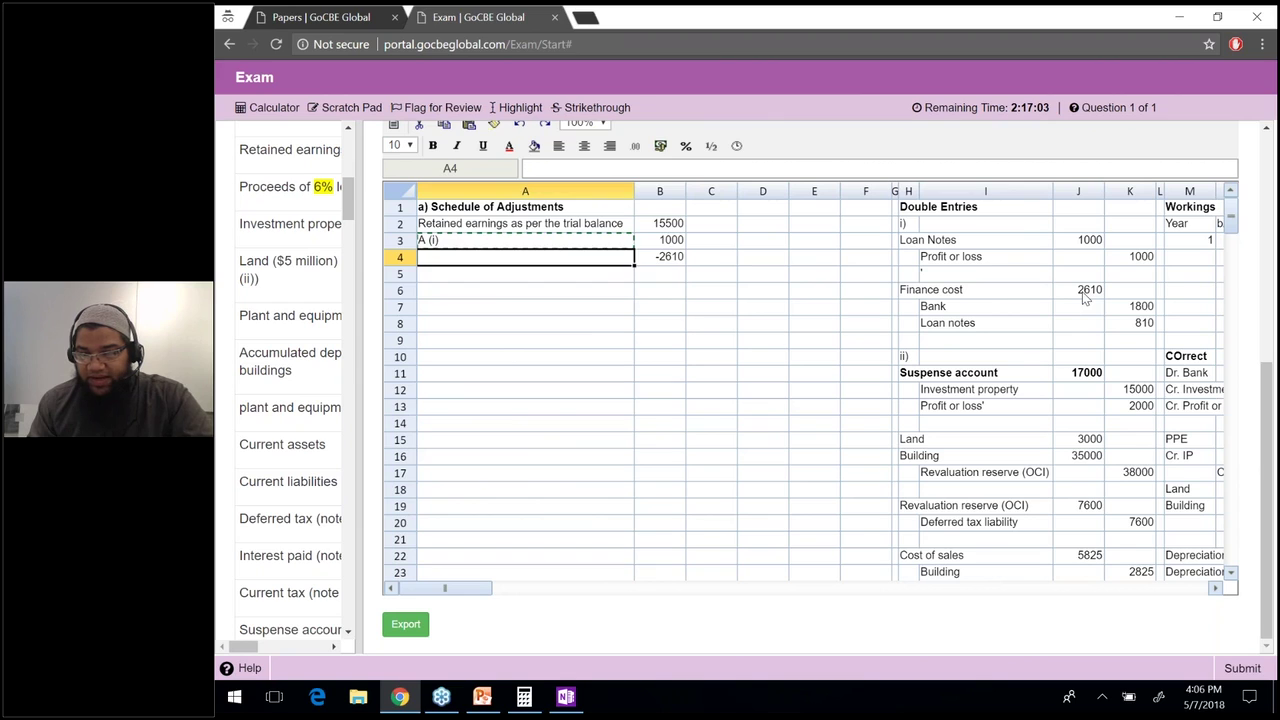
{"action": "key", "text": "ctrl+v"}
{"action": "key", "text": "Right"}
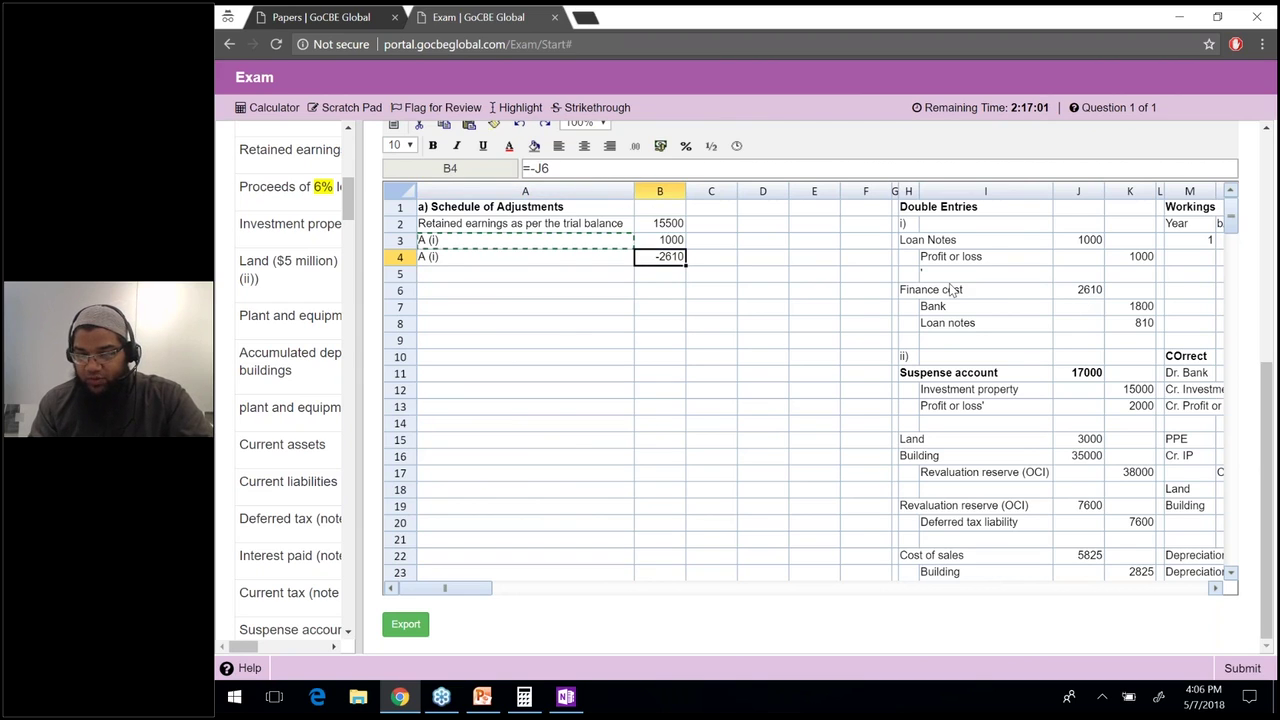
{"action": "left_click_drag", "start_coordinate": [953, 289], "coordinate": [1090, 290]}
Bold the Finance cost entry in row 6 and the Profit or loss entry in row 4.
{"action": "key", "text": "ctrl+b"}
{"action": "left_click_drag", "start_coordinate": [1140, 258], "coordinate": [968, 257]}
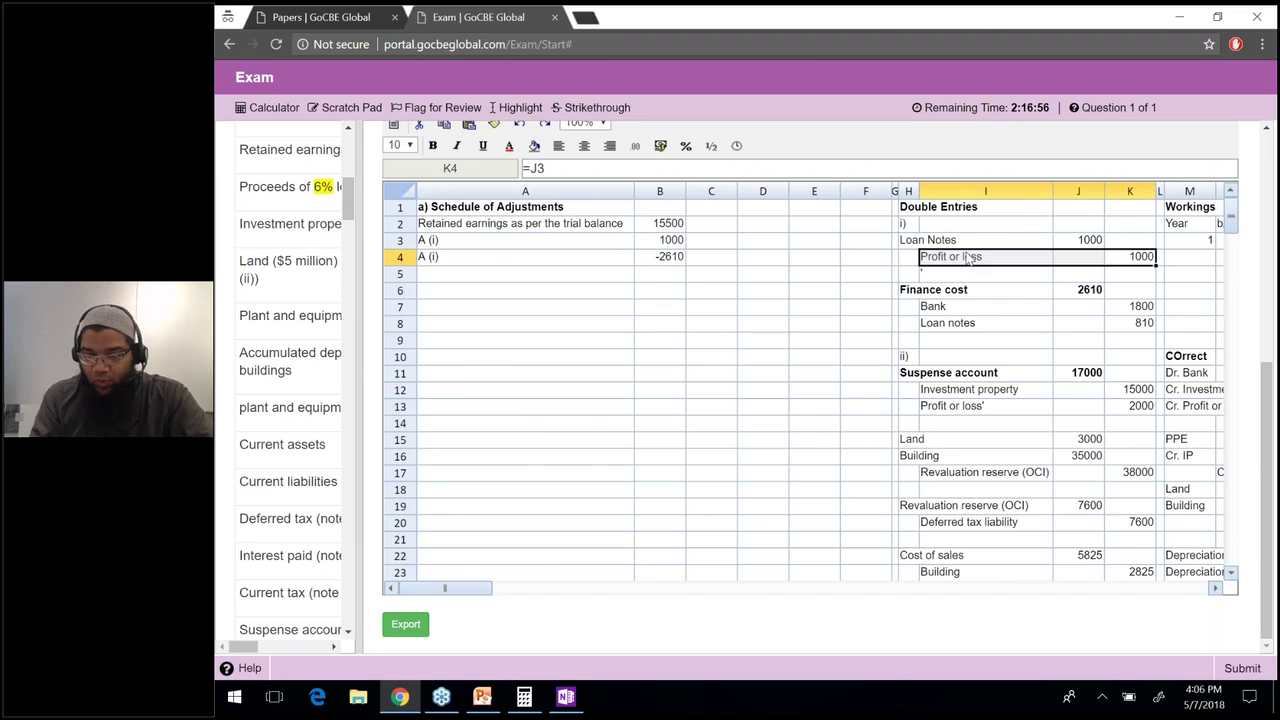
{"action": "key", "text": "ctrl+b"}
{"action": "left_click", "coordinate": [920, 289]}
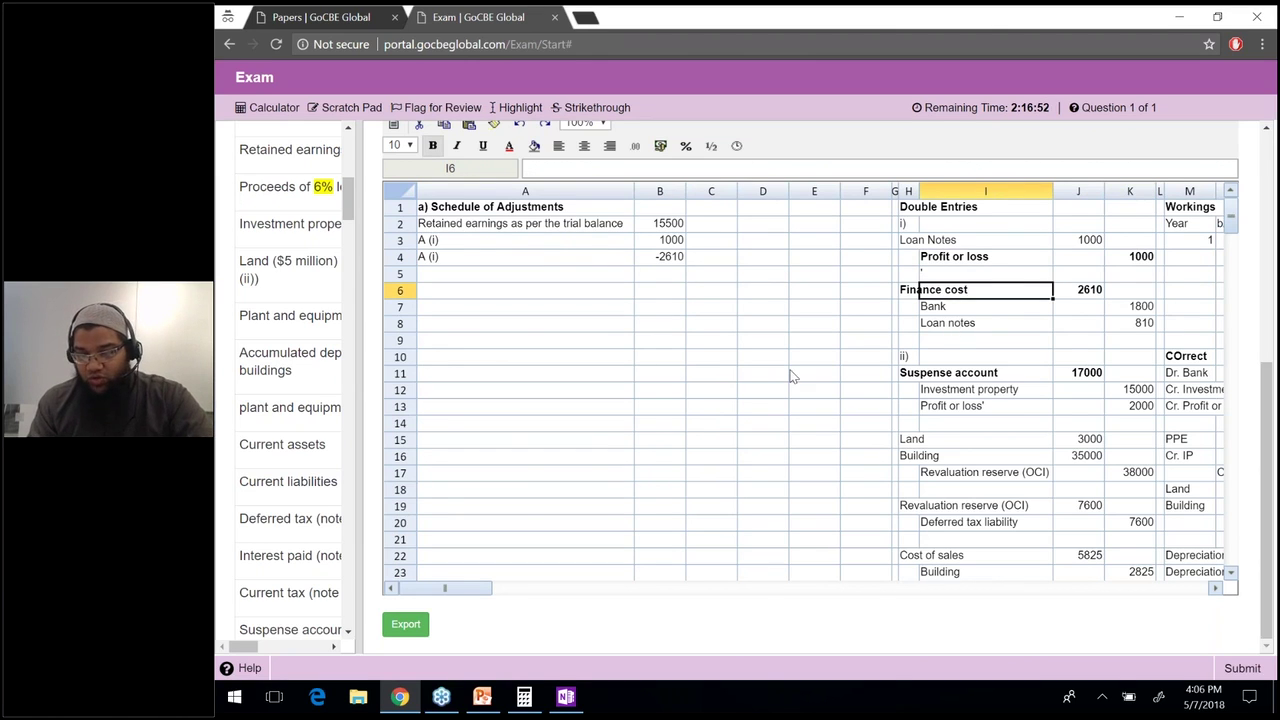
{"action": "key", "text": "Down"}
{"action": "key", "text": "Down"}
Add an A (ii) line in row 5 with =K13 for 2000, and bold that row 13 entry.
{"action": "left_click", "coordinate": [541, 281]}
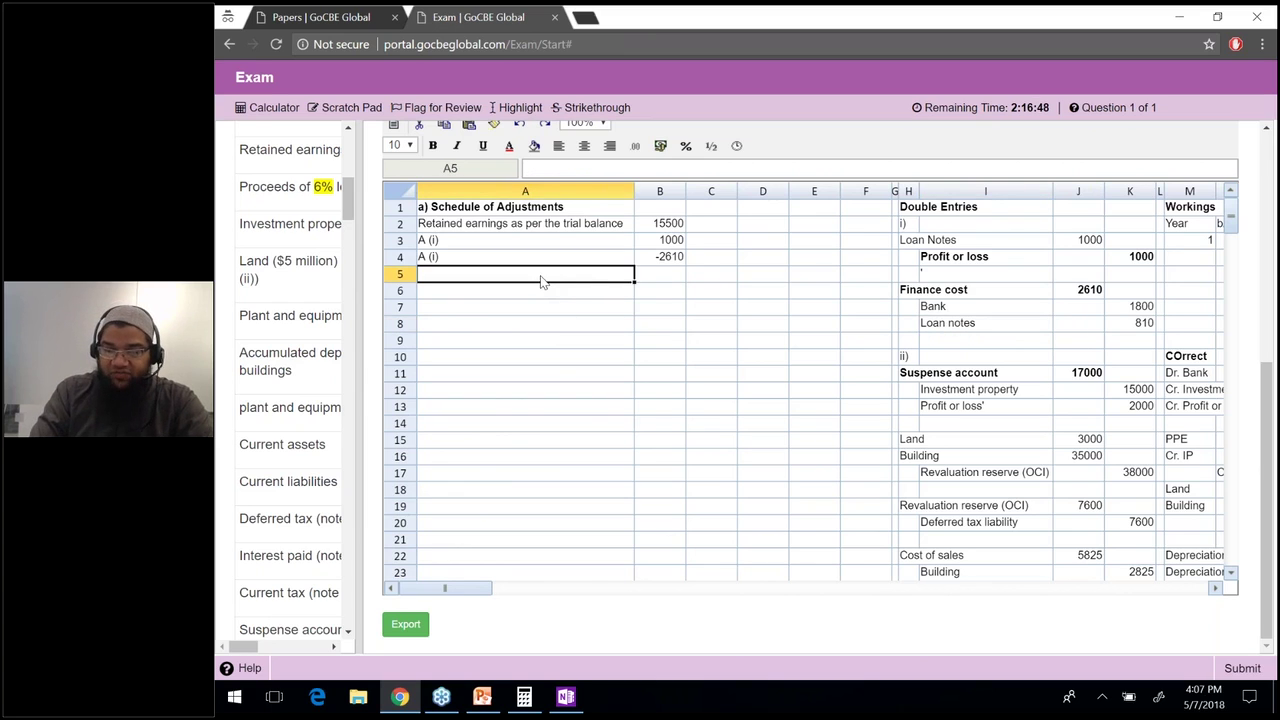
{"action": "type", "text": "A (ii)"}
{"action": "key", "text": "Tab"}
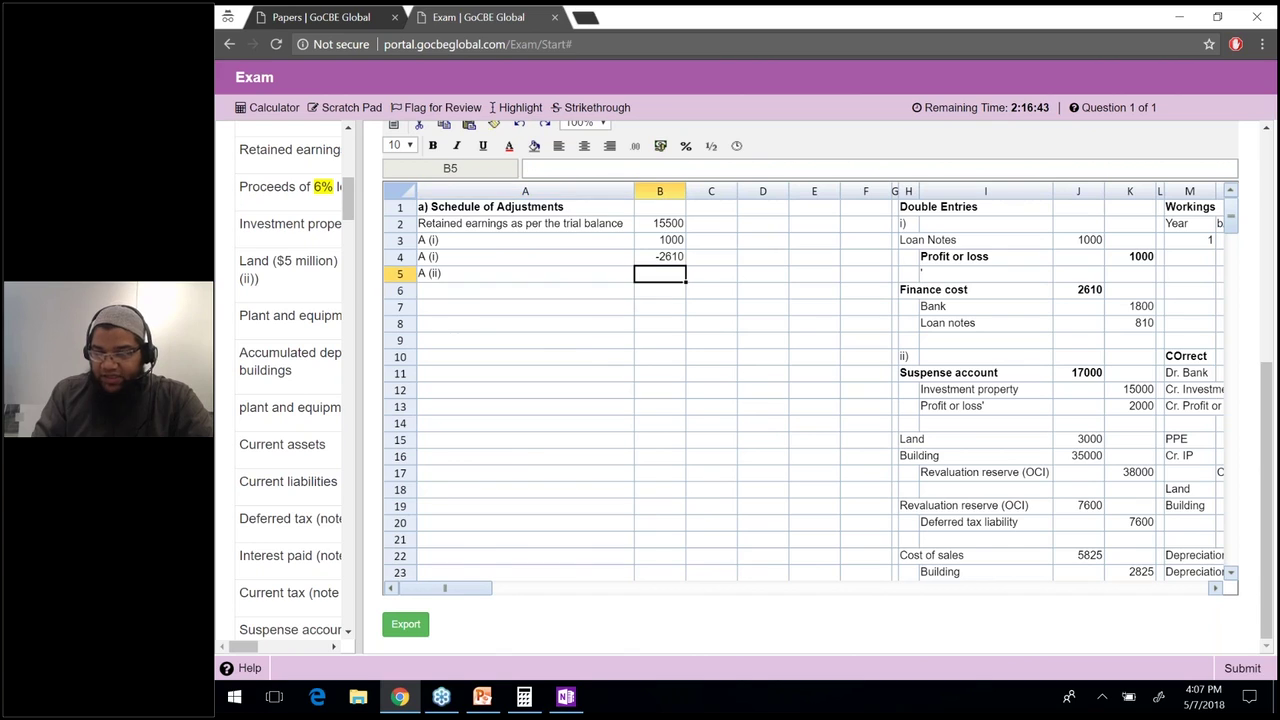
{"action": "type", "text": "="}
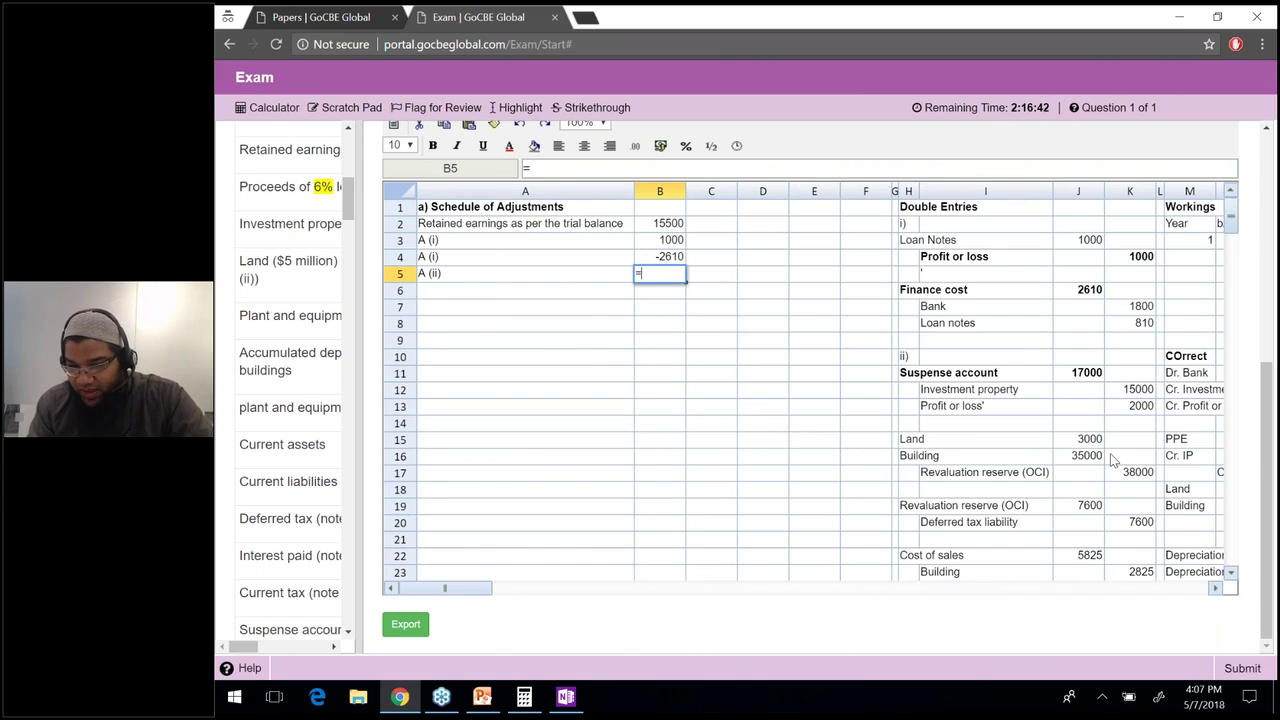
{"action": "left_click", "coordinate": [1130, 408]}
{"action": "key", "text": "Return"}
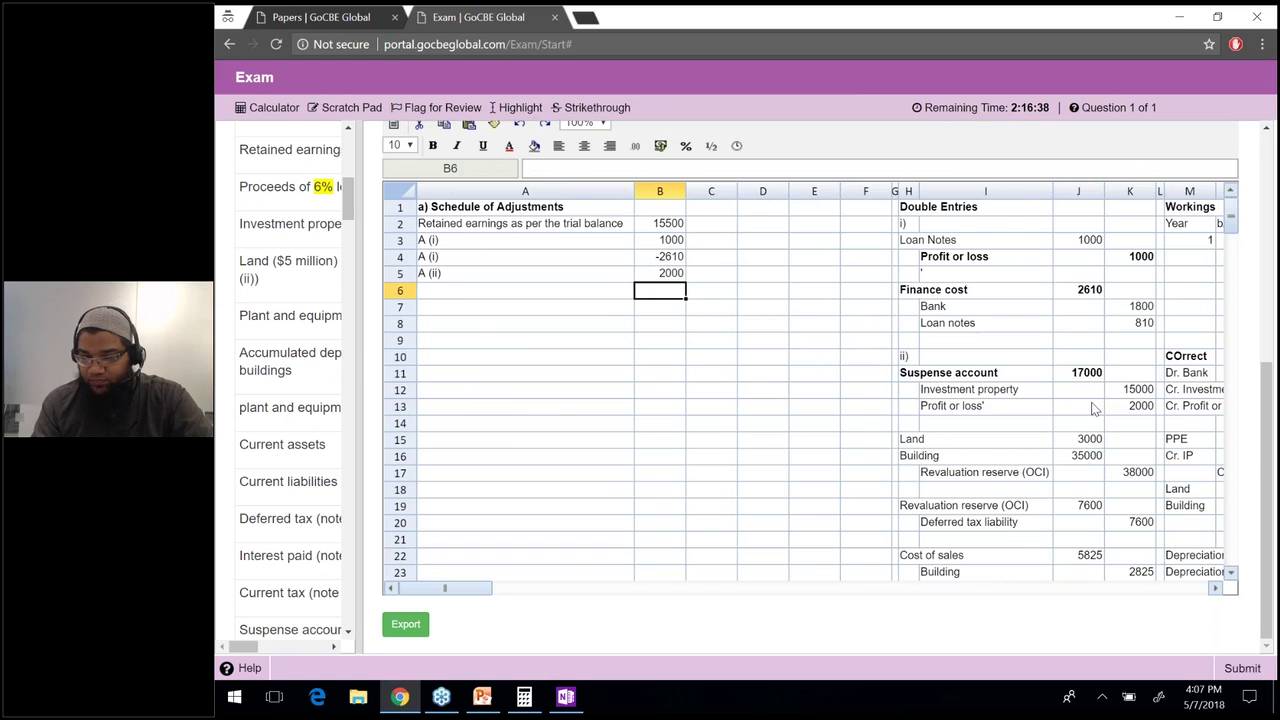
{"action": "left_click_drag", "start_coordinate": [1130, 408], "coordinate": [970, 413]}
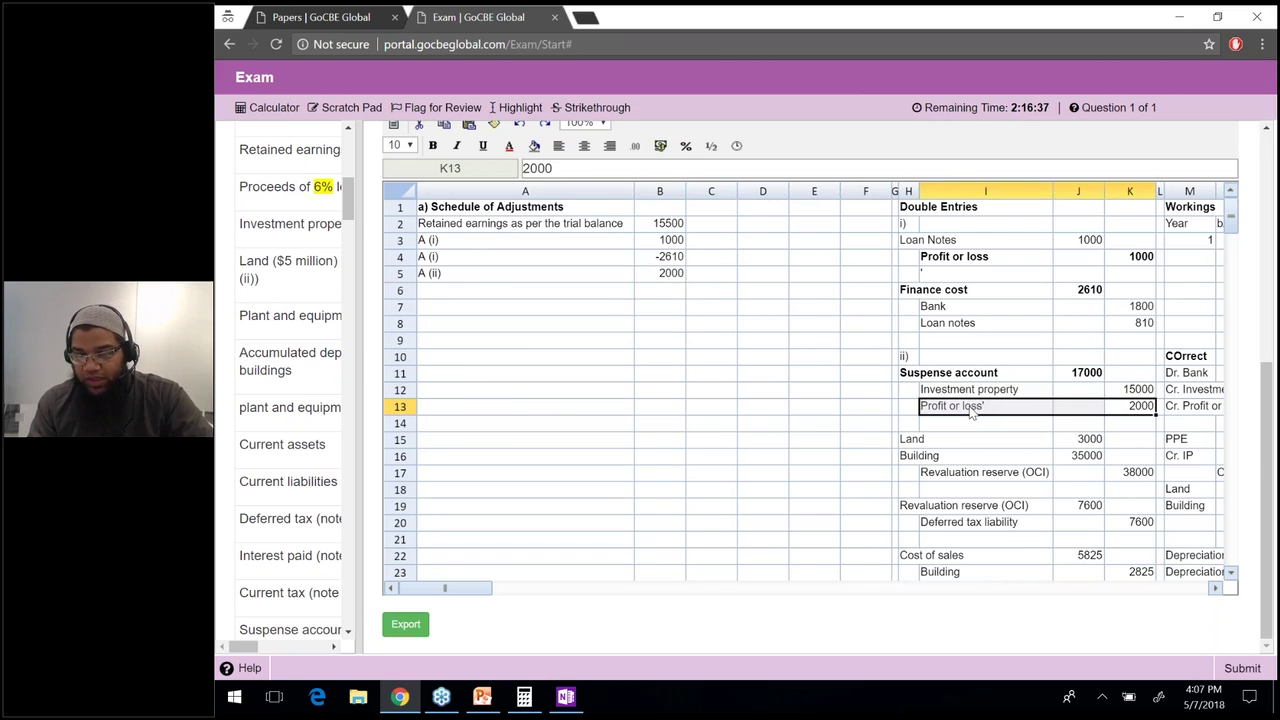
{"action": "key", "text": "ctrl+b"}
{"action": "left_click", "coordinate": [970, 410]}
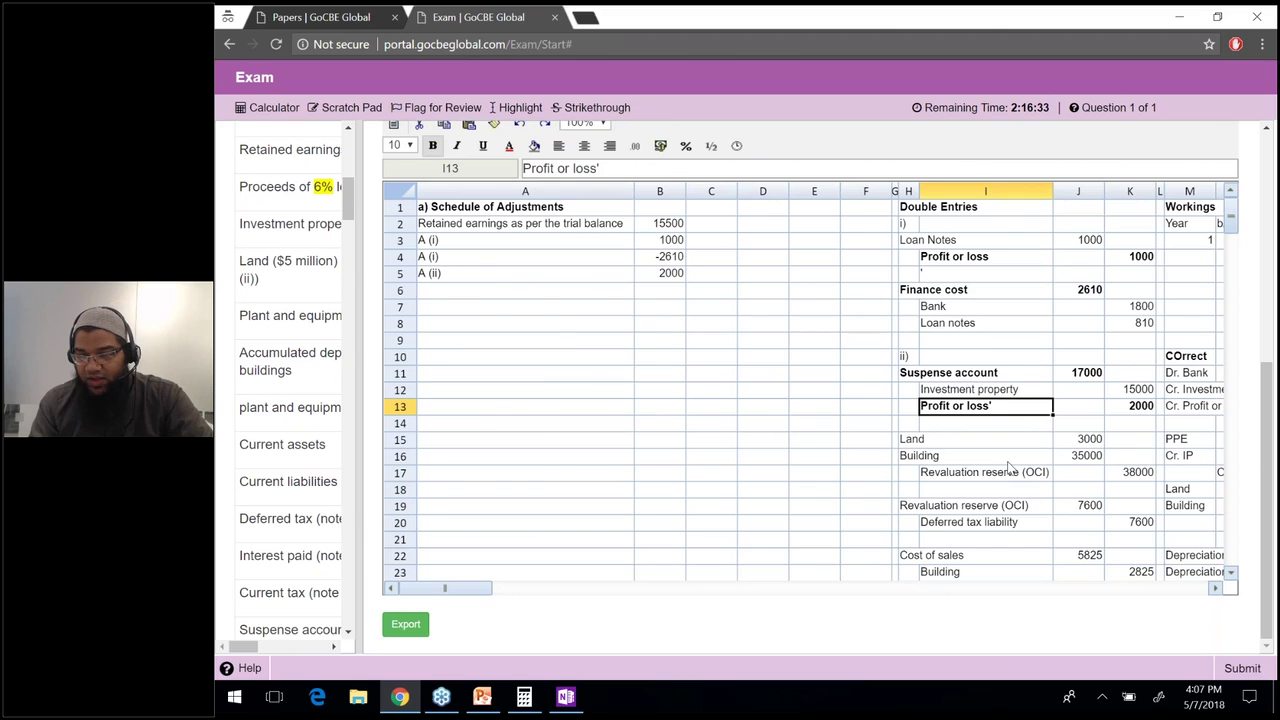
{"action": "left_click_drag", "start_coordinate": [905, 439], "coordinate": [1118, 522]}
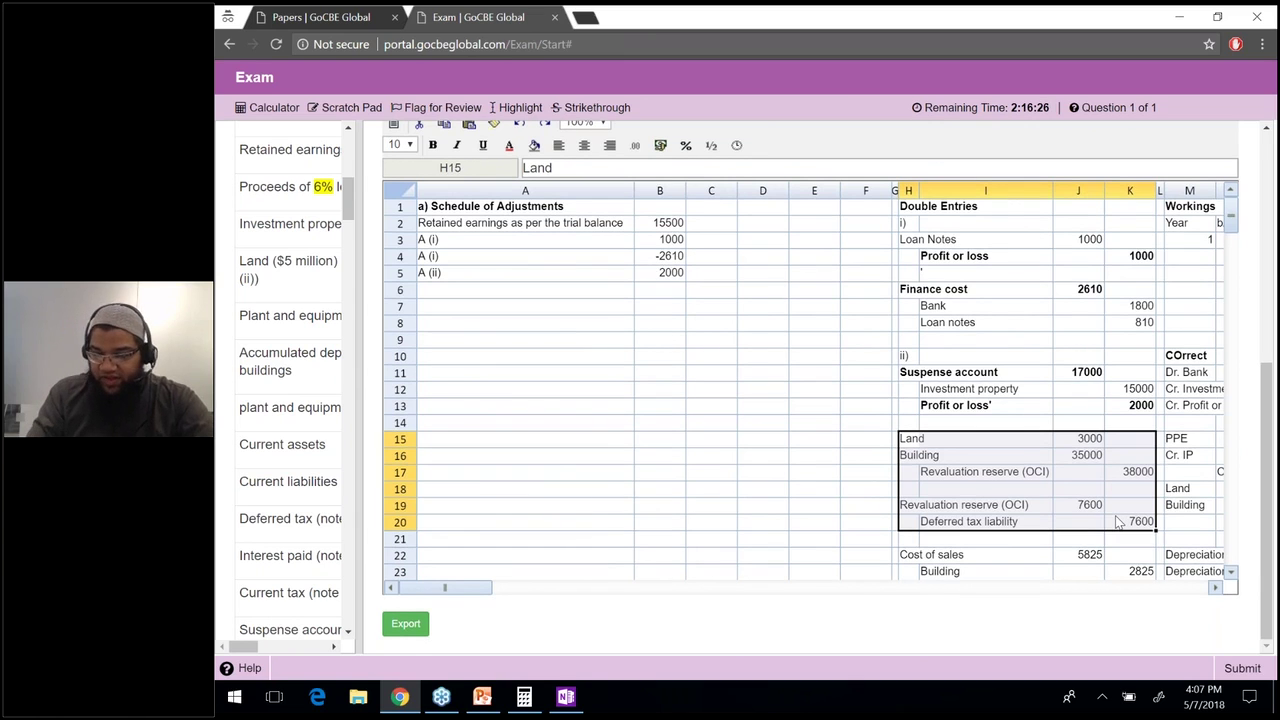
Enter =-J22 in B6 for the -5825 cost of sales figure.
{"action": "left_click", "coordinate": [660, 289]}
{"action": "type", "text": "=-"}
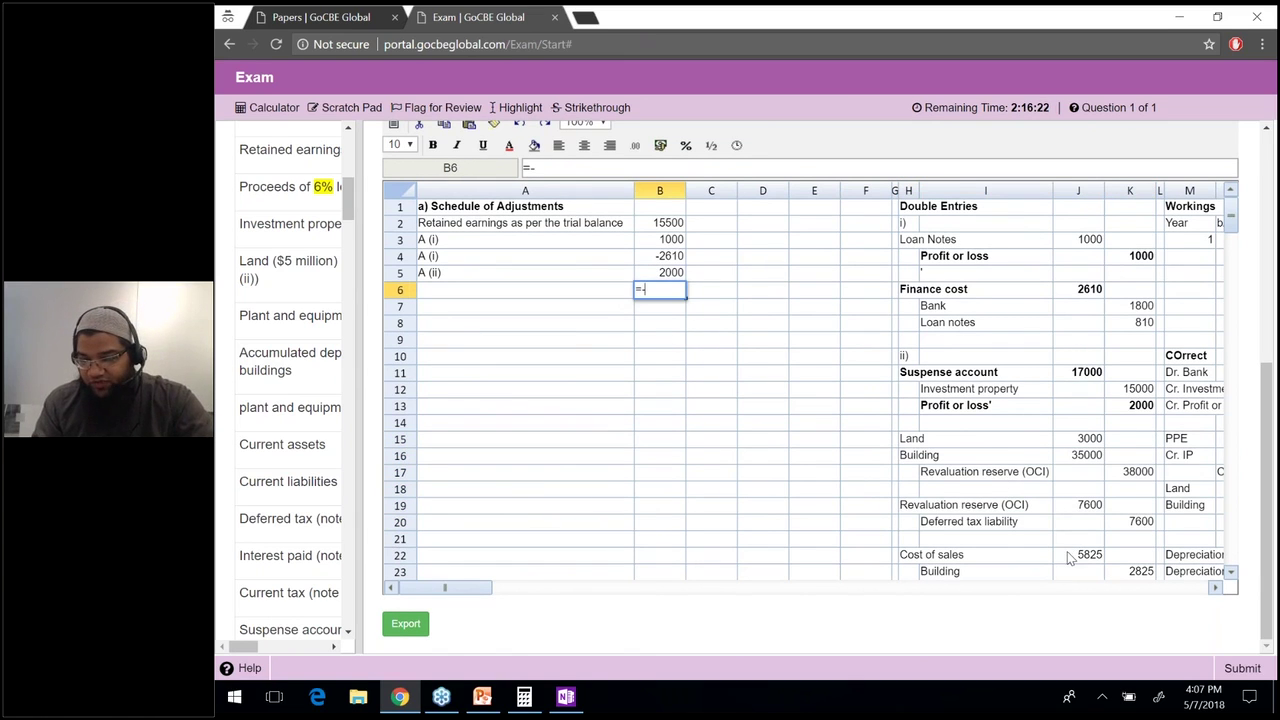
{"action": "left_click", "coordinate": [1070, 557]}
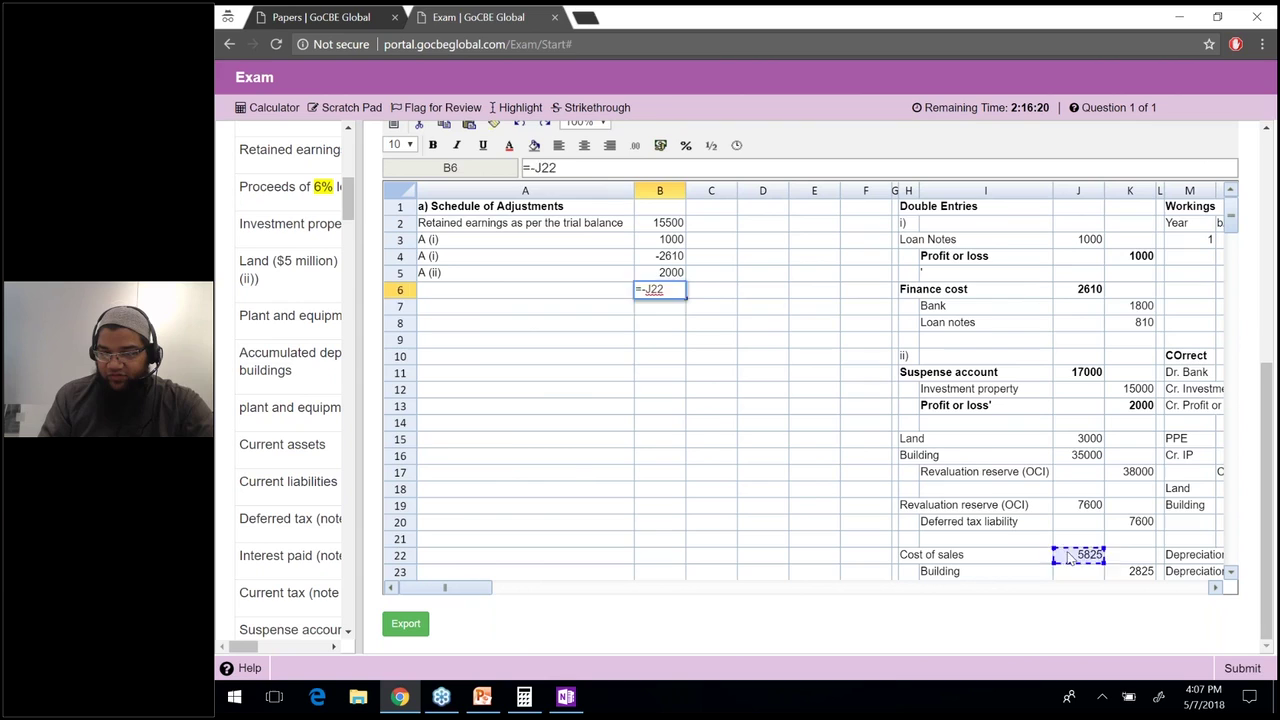
{"action": "key", "text": "Left"}
{"action": "key", "text": "Up"}
{"action": "key", "text": "Down"}
{"action": "key", "text": "Down"}
{"action": "key", "text": "Right"}
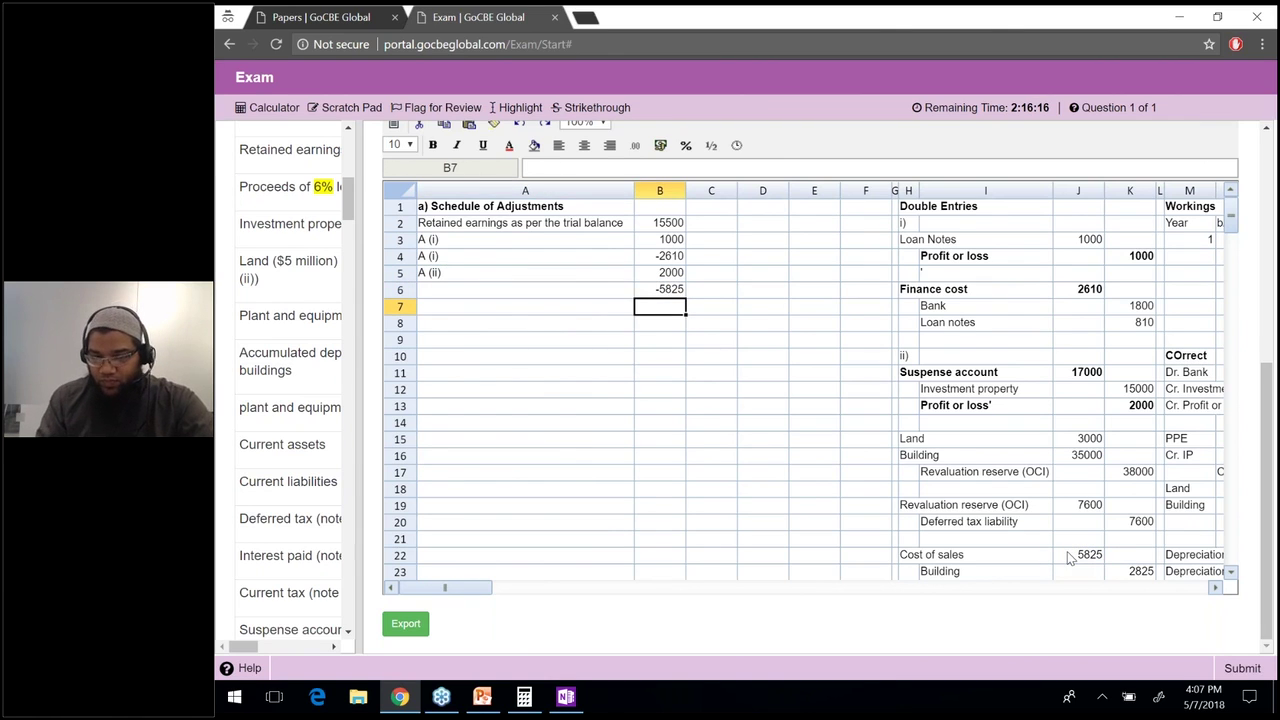
Enter =K31-J27-J33 in B7, giving the -1800 tax adjustment.
{"action": "type", "text": "="}
{"action": "key", "text": "Right"}
{"action": "key", "text": "Down"}
{"action": "key", "text": "Down"}
{"action": "key", "text": "Down"}
{"action": "key", "text": "Down"}
{"action": "key", "text": "Down"}
{"action": "key", "text": "Down"}
{"action": "key", "text": "Down"}
{"action": "key", "text": "Down"}
{"action": "key", "text": "Down"}
{"action": "key", "text": "Down"}
{"action": "key", "text": "Down"}
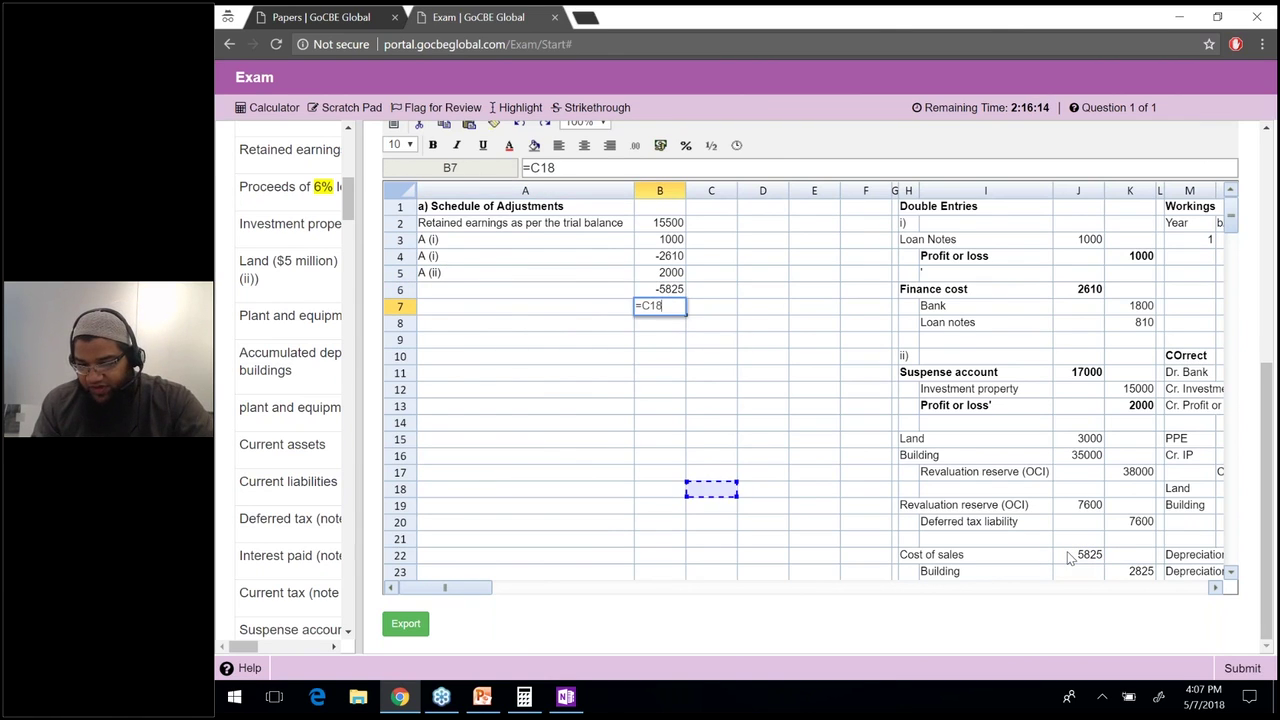
{"action": "key", "text": "Down"}
{"action": "key", "text": "Down"}
{"action": "key", "text": "Down"}
{"action": "key", "text": "Down"}
{"action": "key", "text": "Down"}
{"action": "key", "text": "Down"}
{"action": "key", "text": "Down"}
{"action": "key", "text": "Down"}
{"action": "key", "text": "Down"}
{"action": "key", "text": "Down"}
{"action": "key", "text": "Down"}
{"action": "key", "text": "Down"}
{"action": "key", "text": "Down"}
{"action": "key", "text": "Down"}
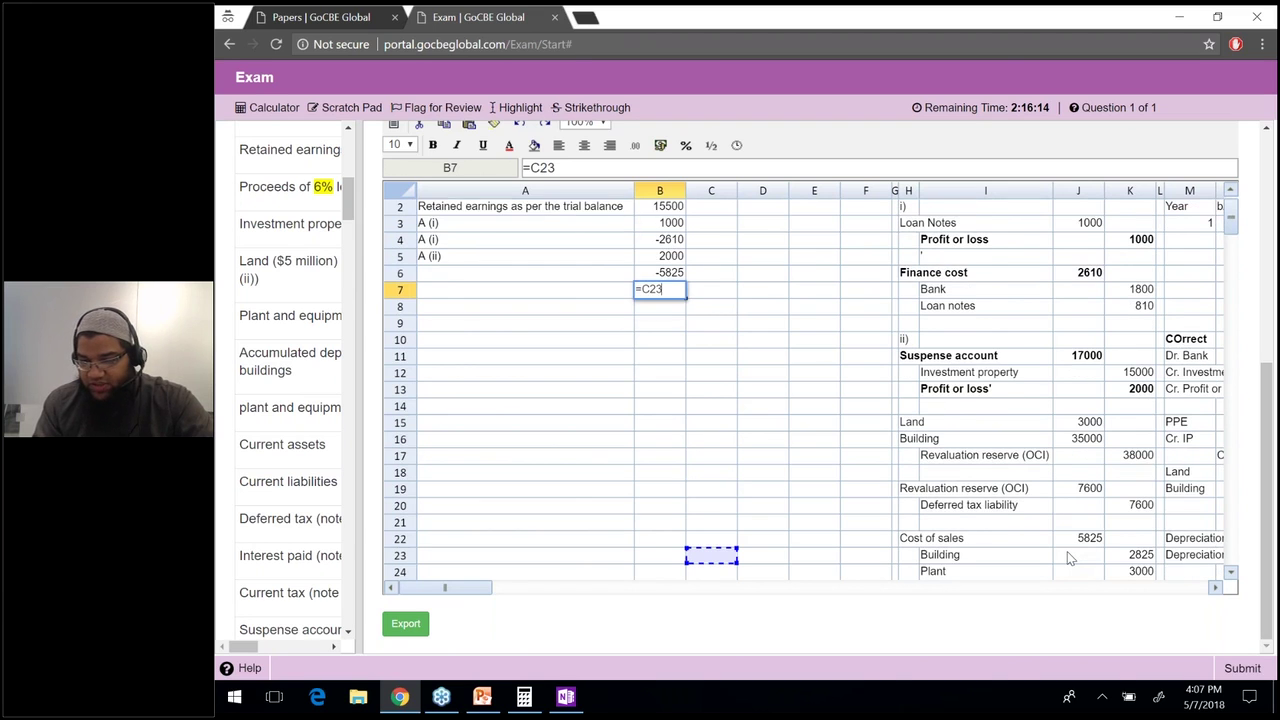
{"action": "scroll", "coordinate": [1068, 558], "scroll_direction": "down", "scroll_amount": 1}
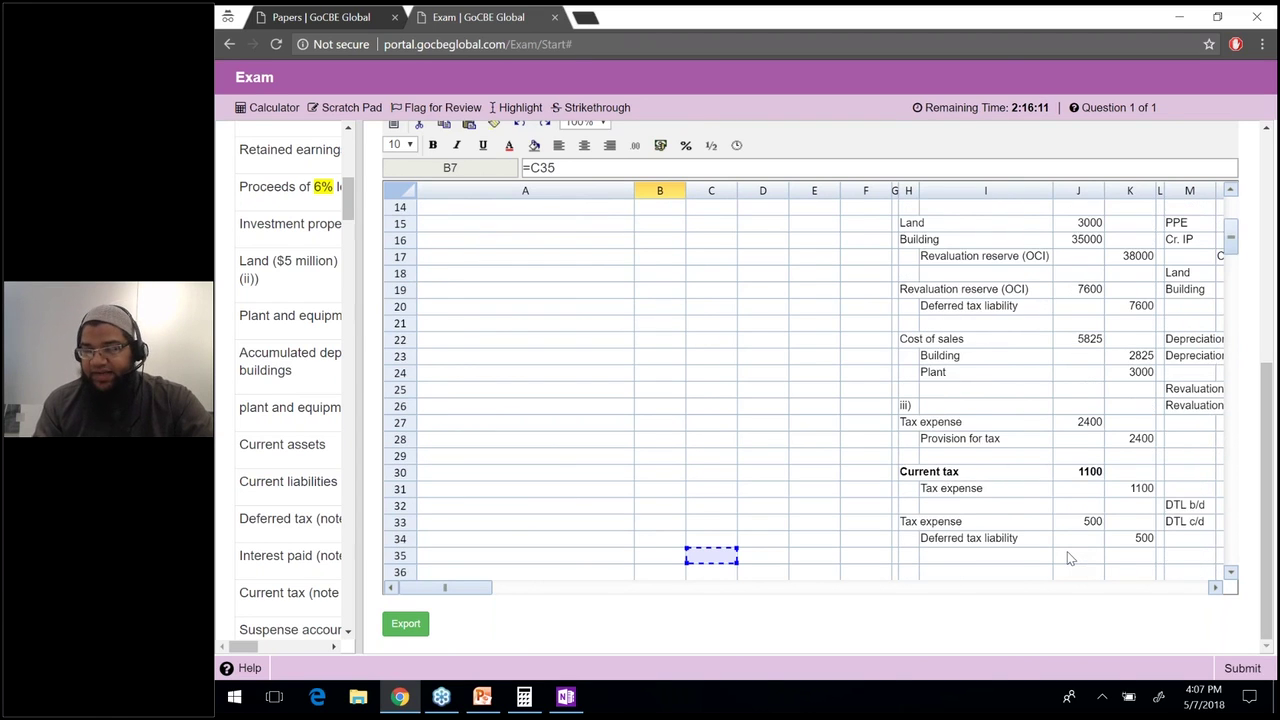
{"action": "left_click", "coordinate": [1130, 471]}
{"action": "type", "text": "-"}
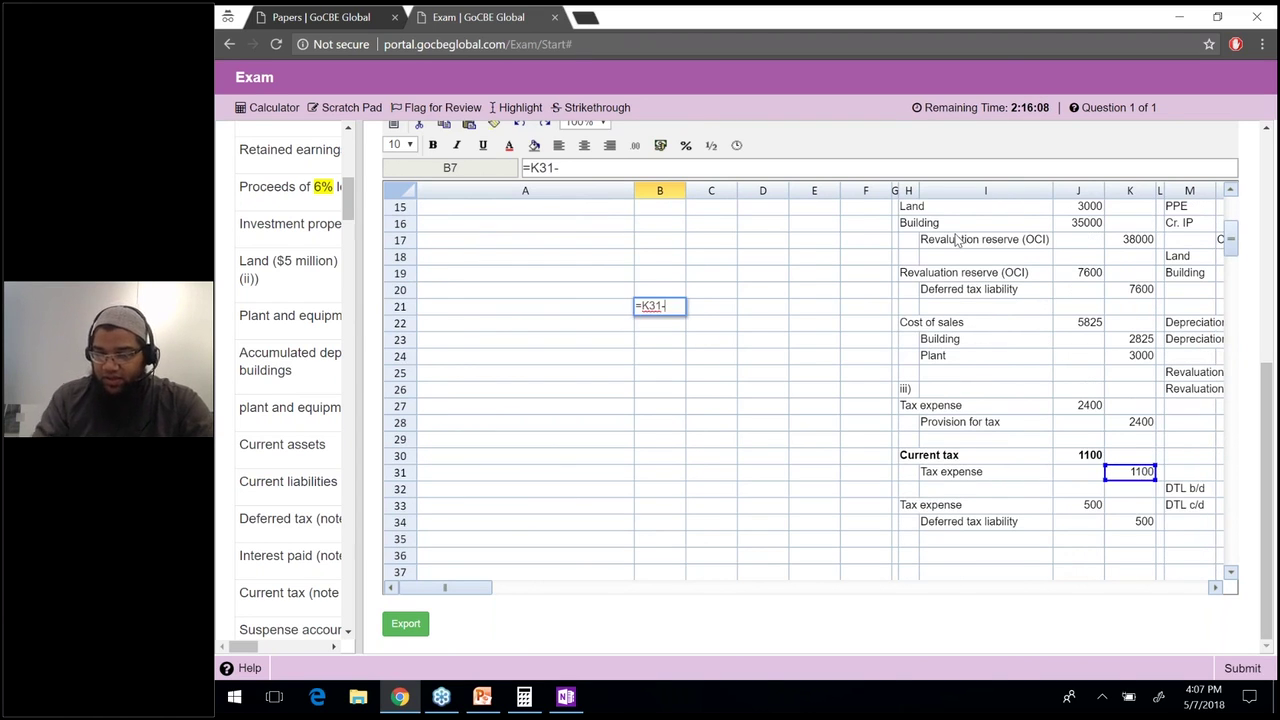
{"action": "left_click", "coordinate": [1089, 411]}
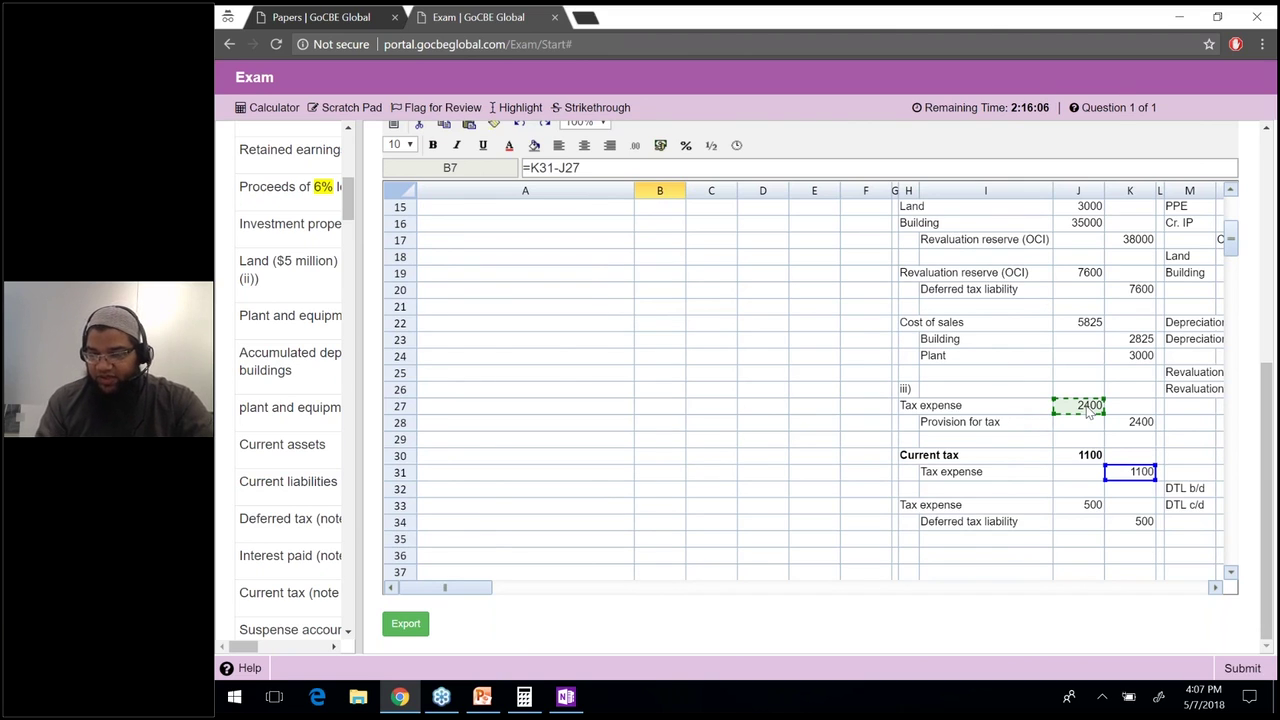
{"action": "type", "text": "-"}
{"action": "left_click", "coordinate": [1085, 505]}
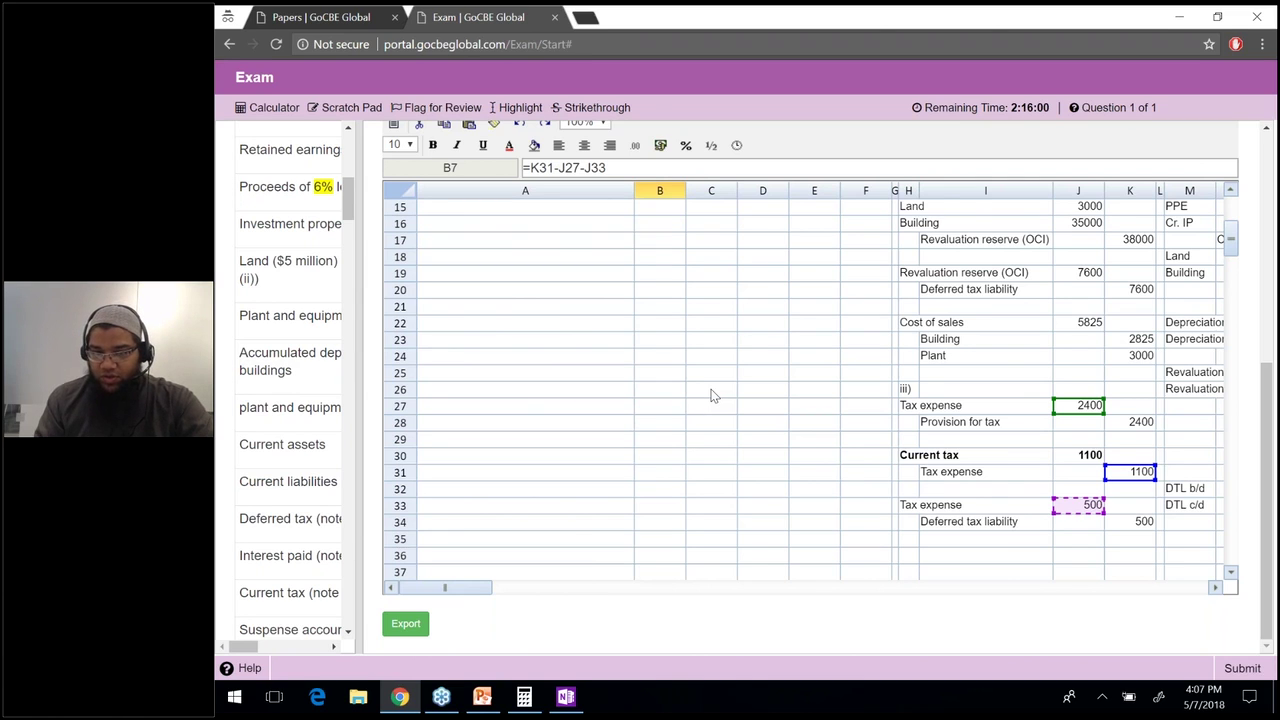
{"action": "key", "text": "Return"}
Label row 7 'A (iii)' by copying the A (ii) label and editing its numeral.
{"action": "key", "text": "Up"}
{"action": "key", "text": "Left"}
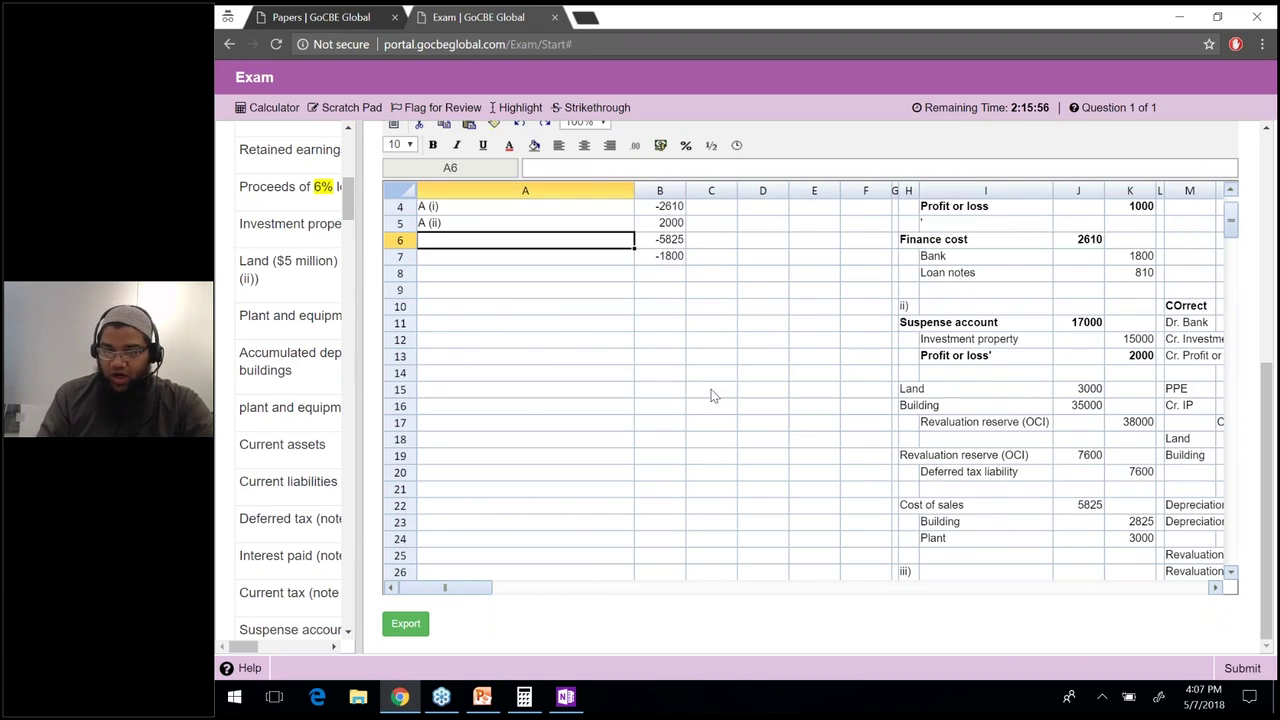
{"action": "key", "text": "Up"}
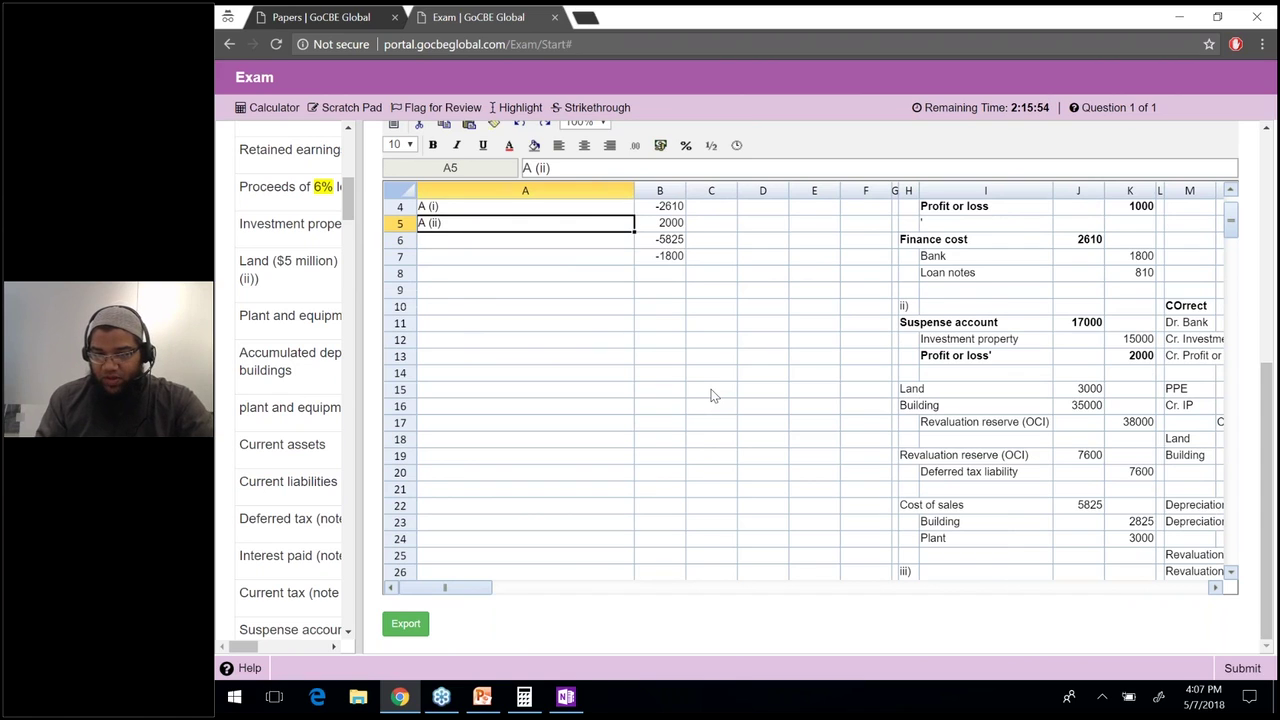
{"action": "key", "text": "ctrl+c"}
{"action": "key", "text": "Down"}
{"action": "key", "text": "Down"}
{"action": "key", "text": "ctrl+v"}
{"action": "key", "text": "Up"}
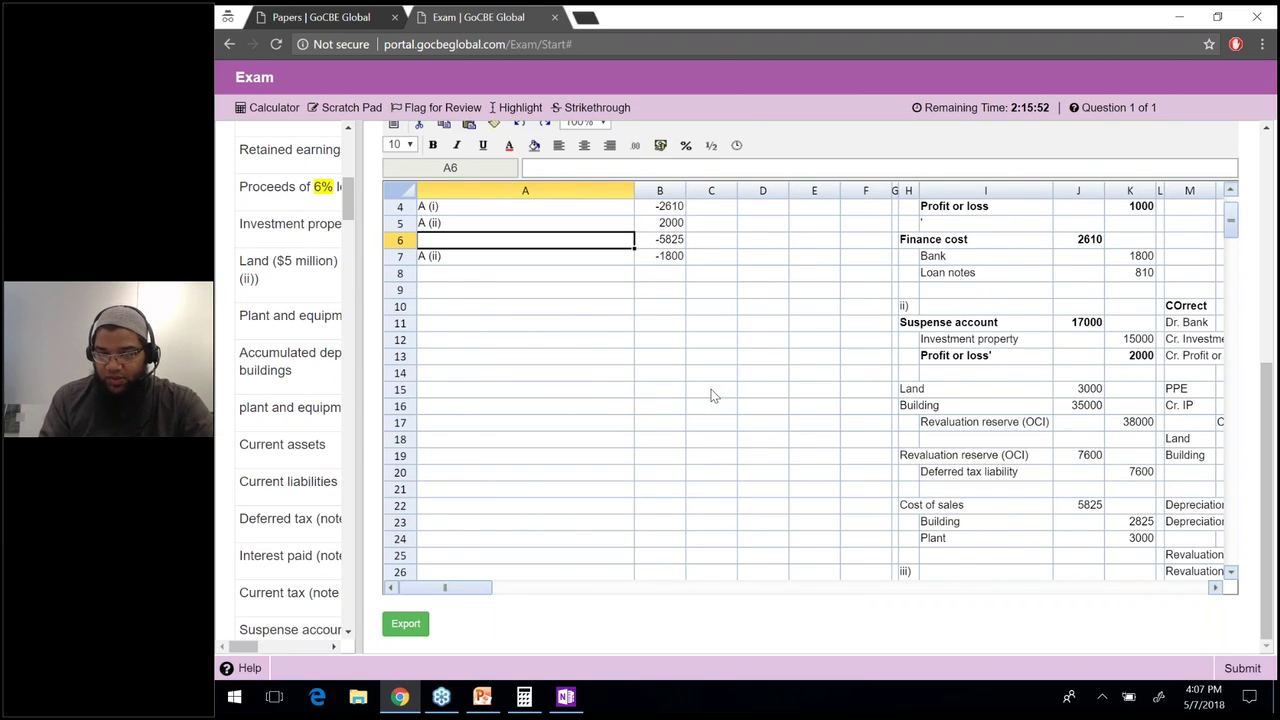
{"action": "key", "text": "Down"}
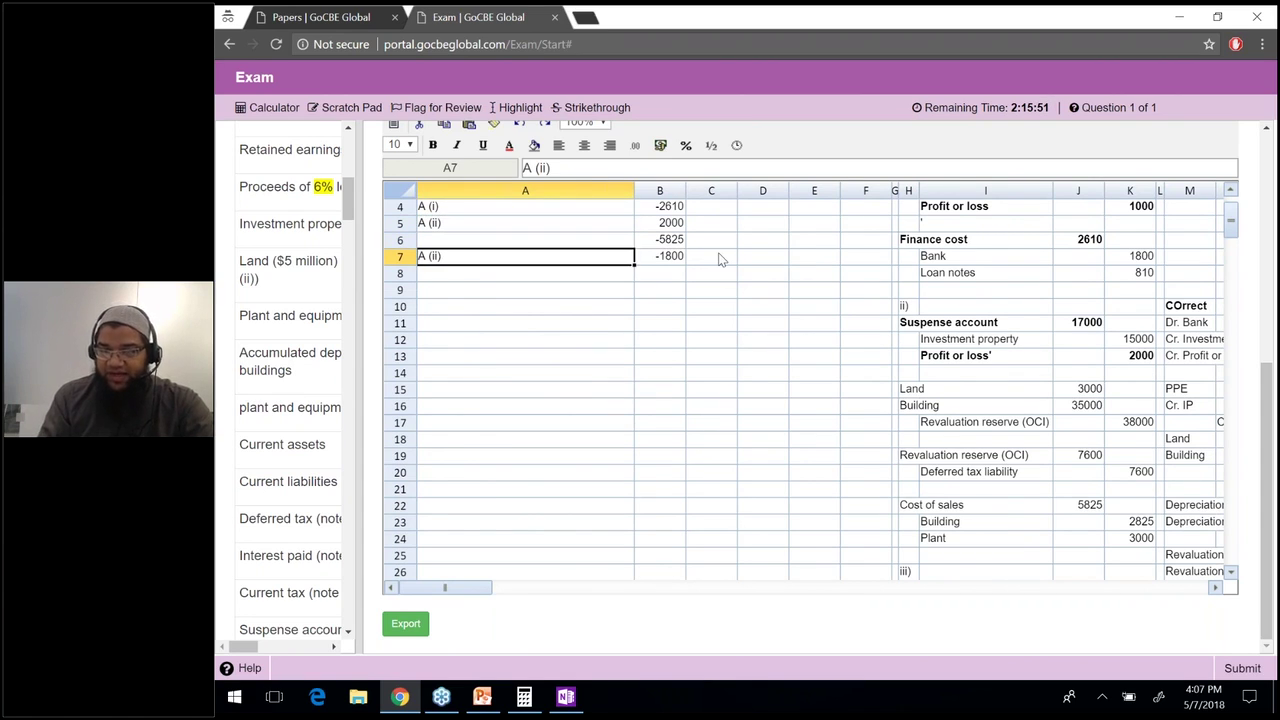
{"action": "left_click", "coordinate": [714, 168]}
{"action": "key", "text": "Left"}
{"action": "type", "text": "i"}
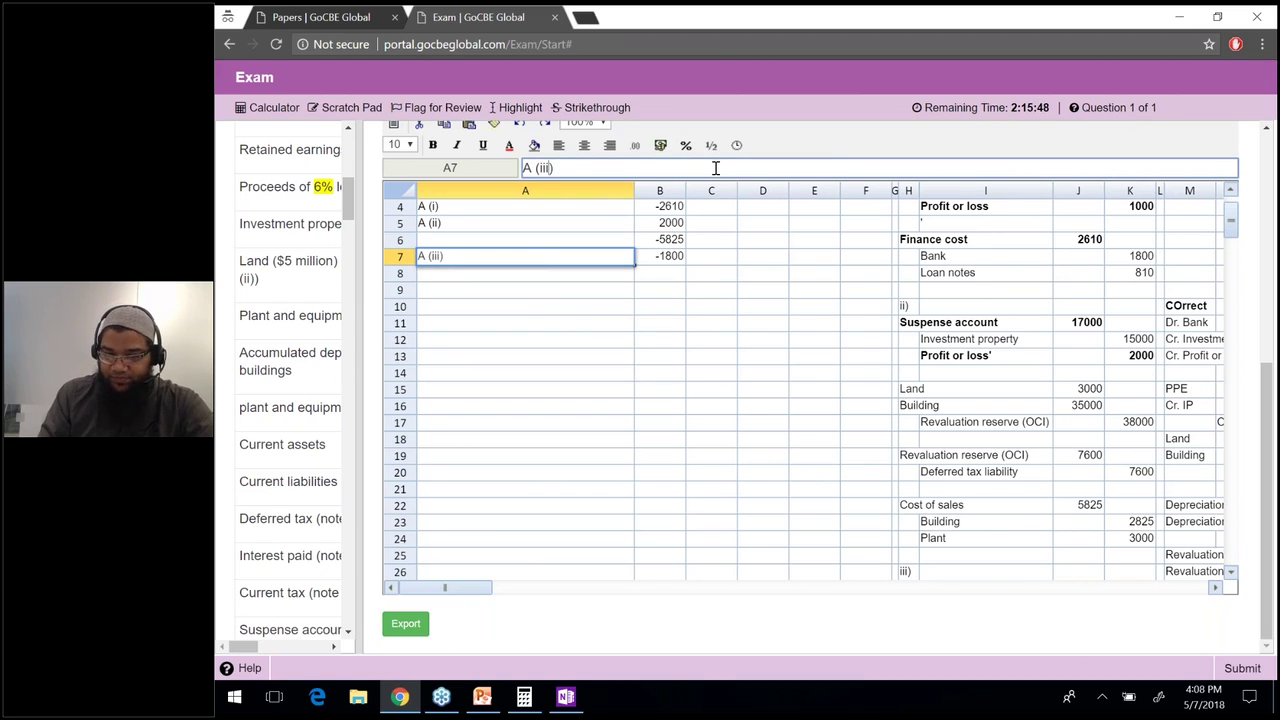
{"action": "key", "text": "Return"}
Select B7 and display the cell references its formula uses.
{"action": "key", "text": "Up"}
{"action": "key", "text": "Up"}
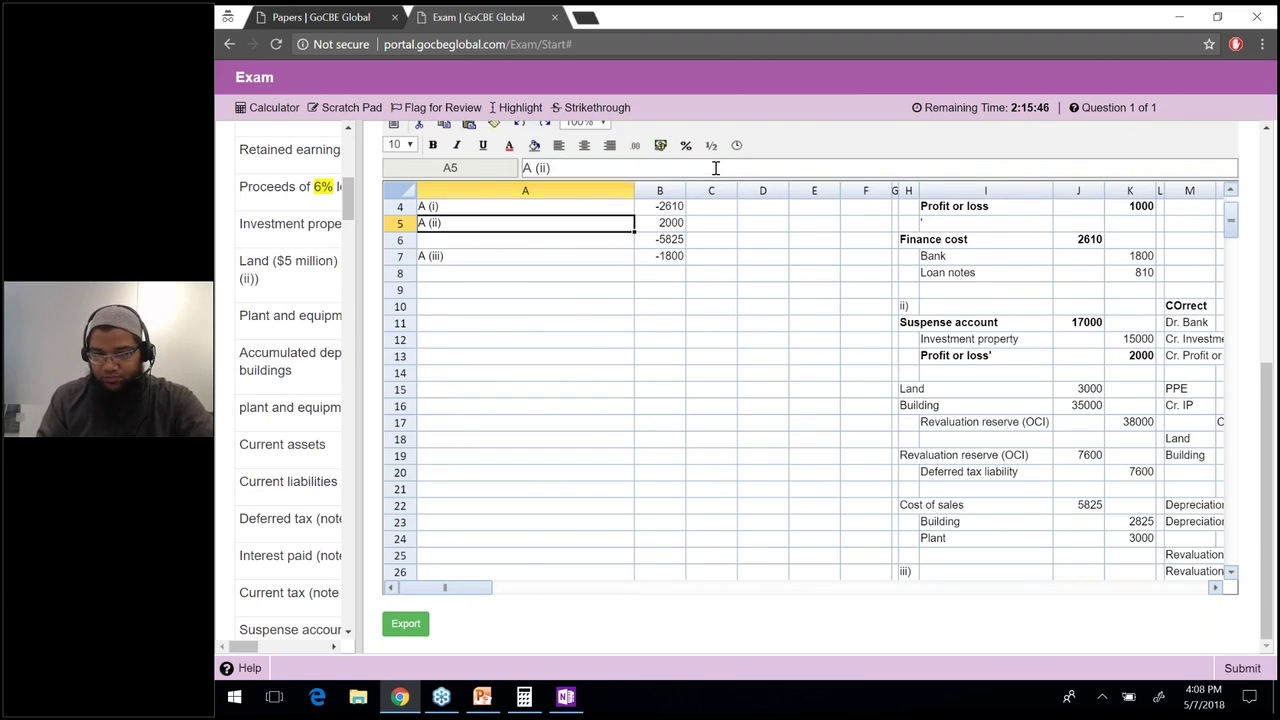
{"action": "key", "text": "Down"}
{"action": "right_click", "coordinate": [676, 251]}
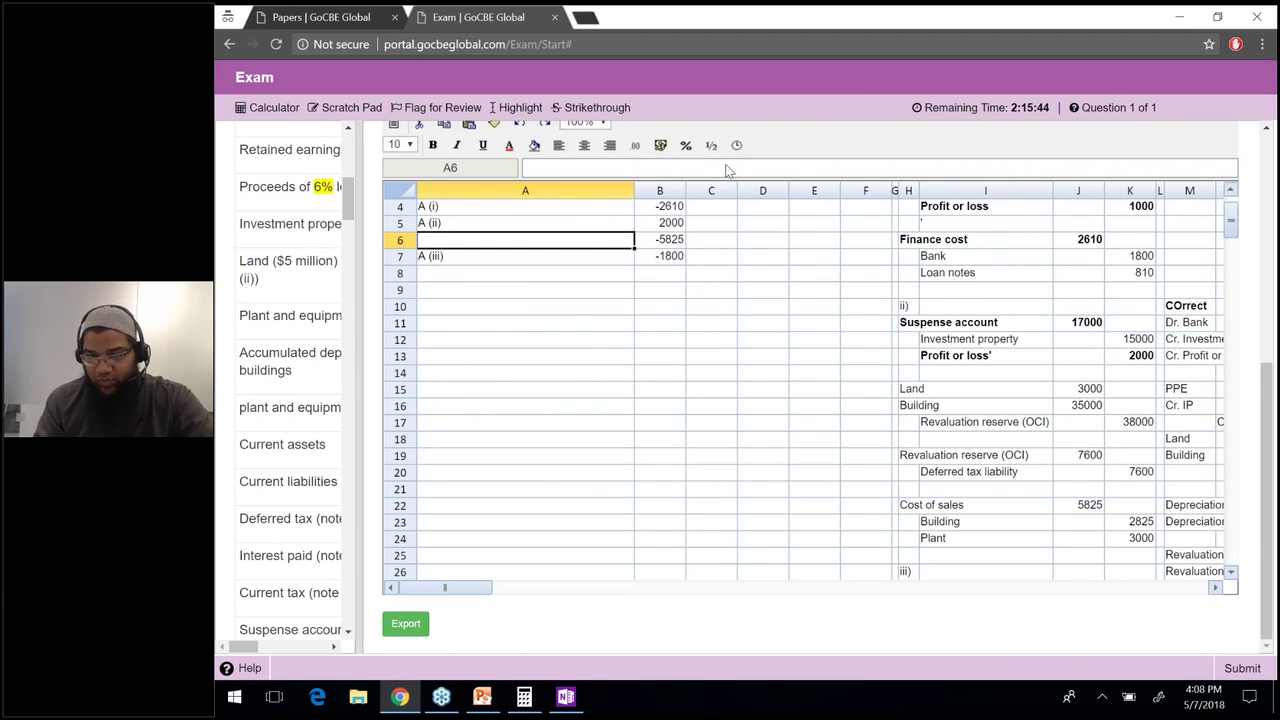
{"action": "left_click", "coordinate": [692, 245]}
{"action": "left_click", "coordinate": [680, 240]}
{"action": "key", "text": "Down"}
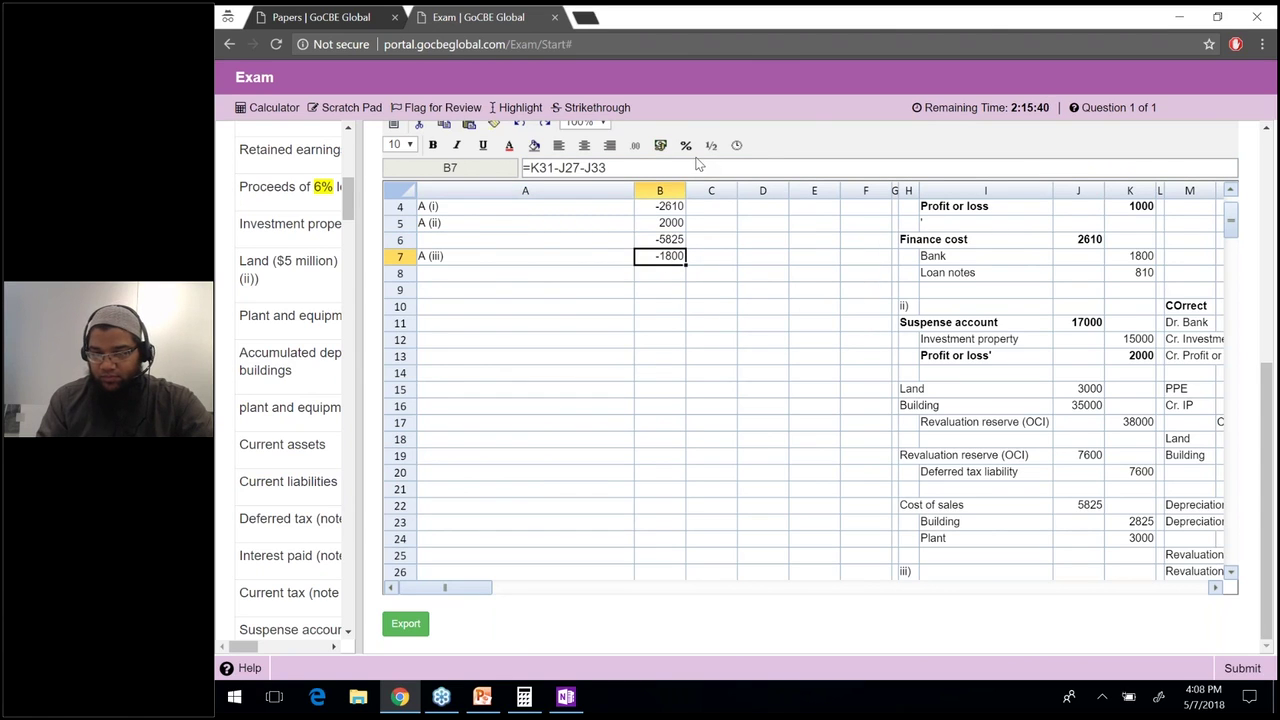
{"action": "left_click", "coordinate": [824, 168]}
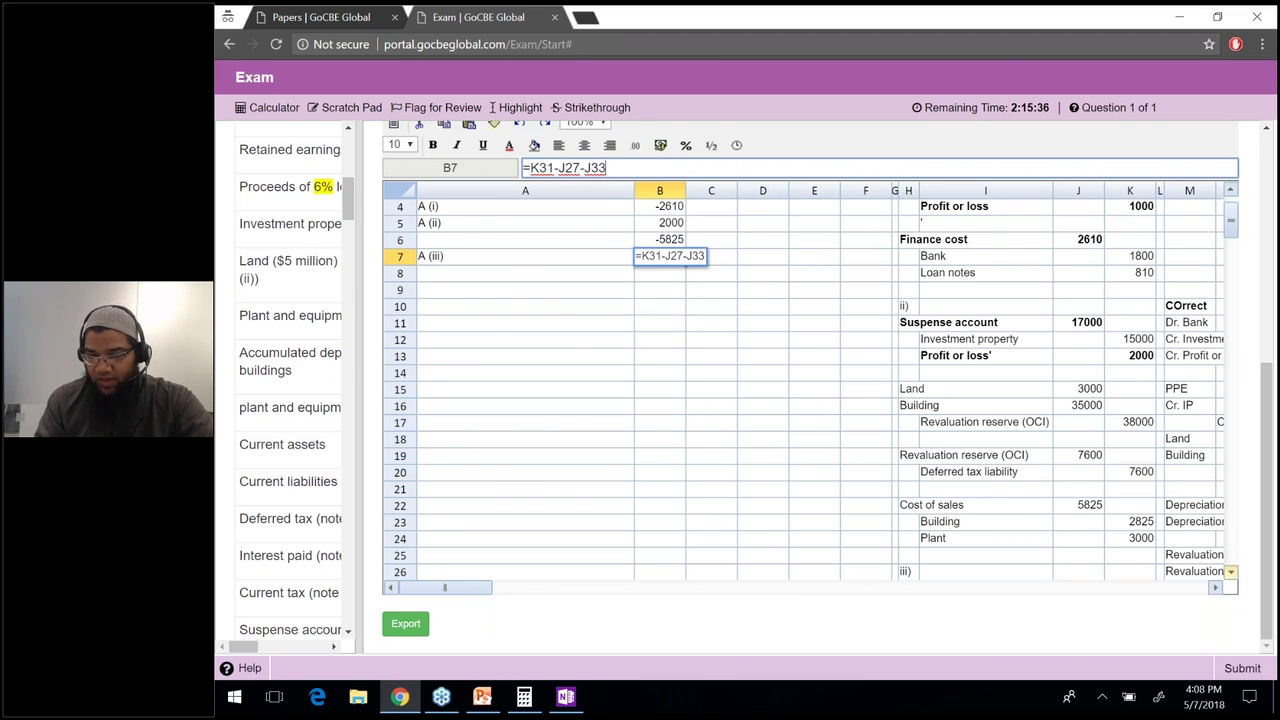
Copy the A (ii) label from A5 into the empty cell A6.
{"action": "scroll", "coordinate": [1230, 571], "scroll_direction": "down", "scroll_amount": 1}
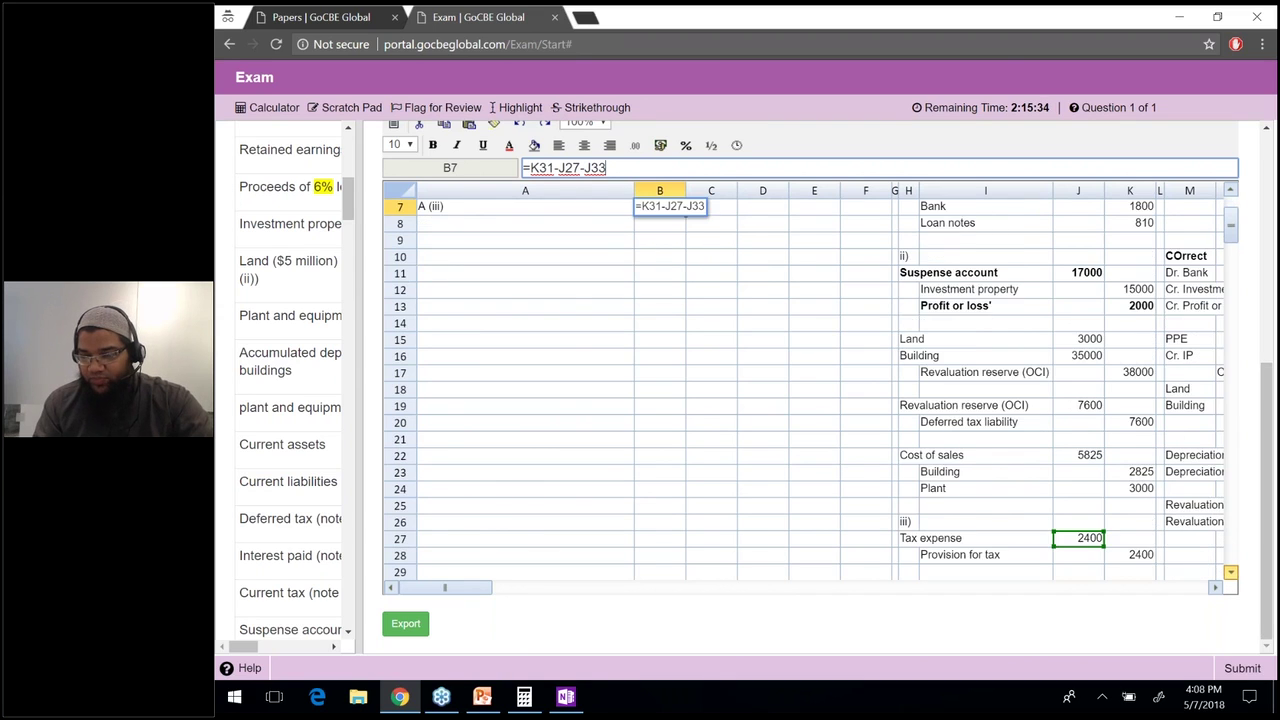
{"action": "scroll", "coordinate": [1230, 571], "scroll_direction": "down", "scroll_amount": 1}
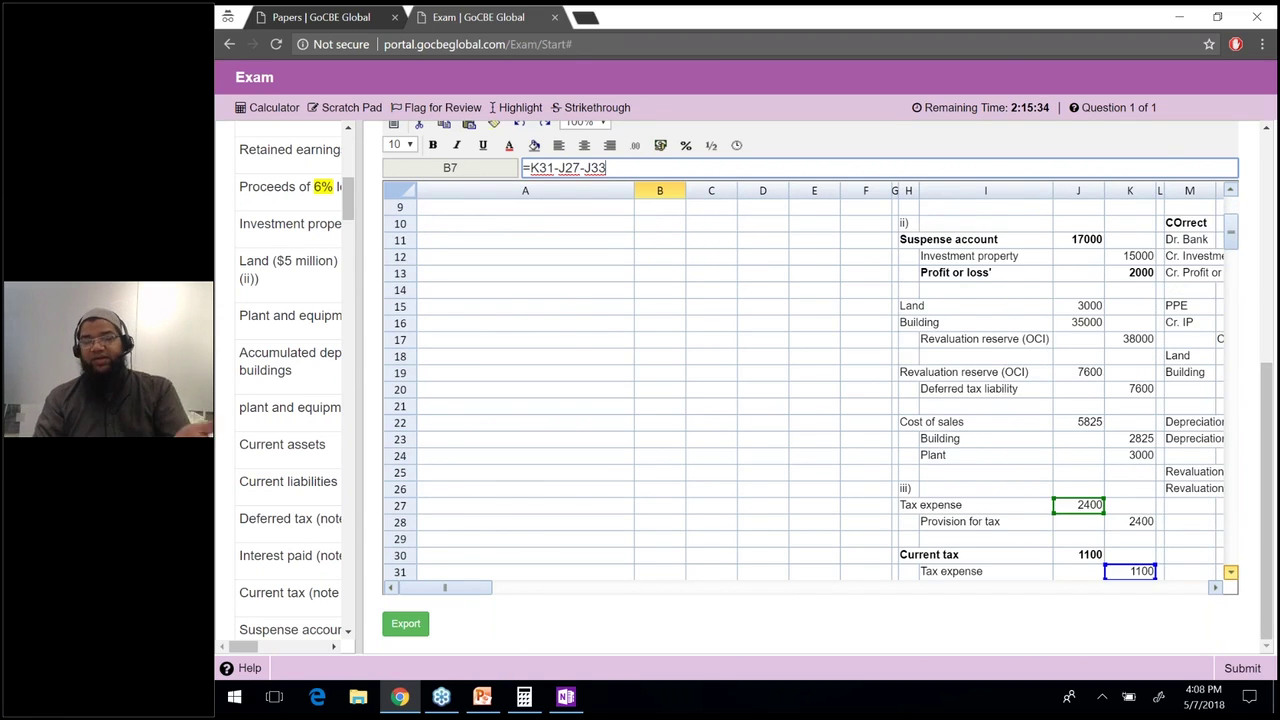
{"action": "scroll", "coordinate": [1230, 571], "scroll_direction": "down", "scroll_amount": 2}
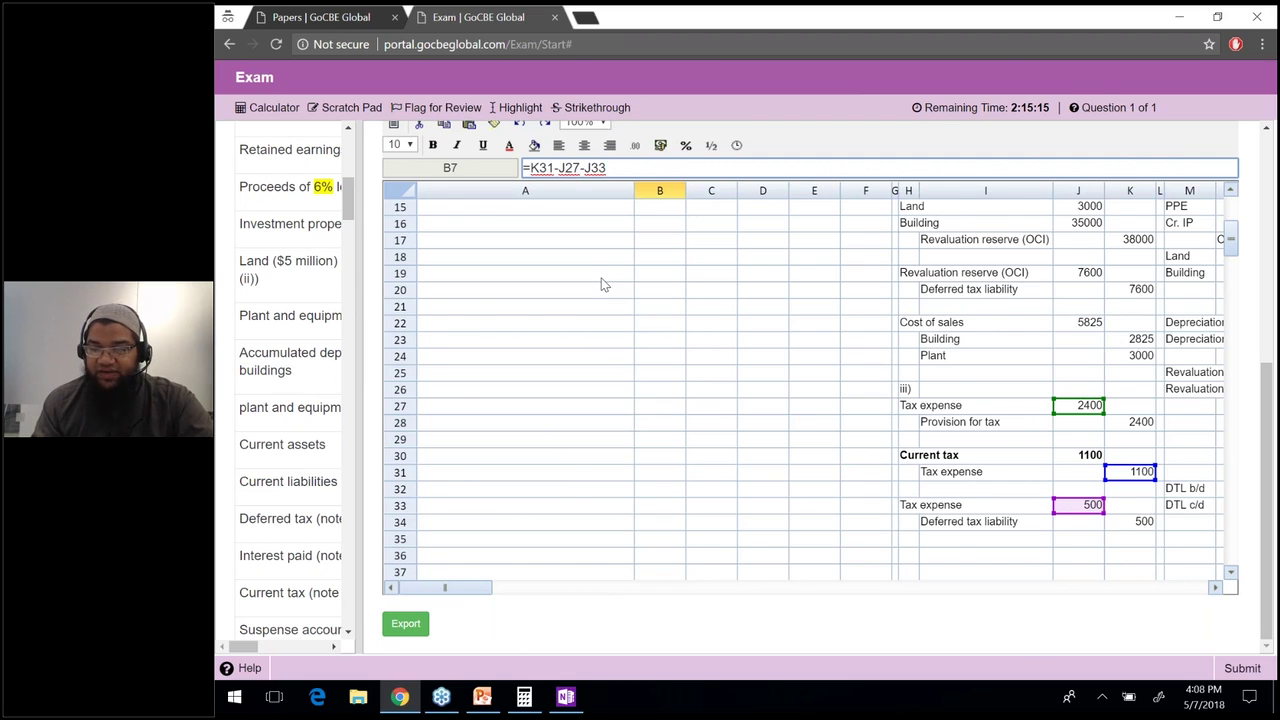
{"action": "key", "text": "Left"}
{"action": "key", "text": "Down"}
{"action": "key", "text": "Up"}
{"action": "key", "text": "Up"}
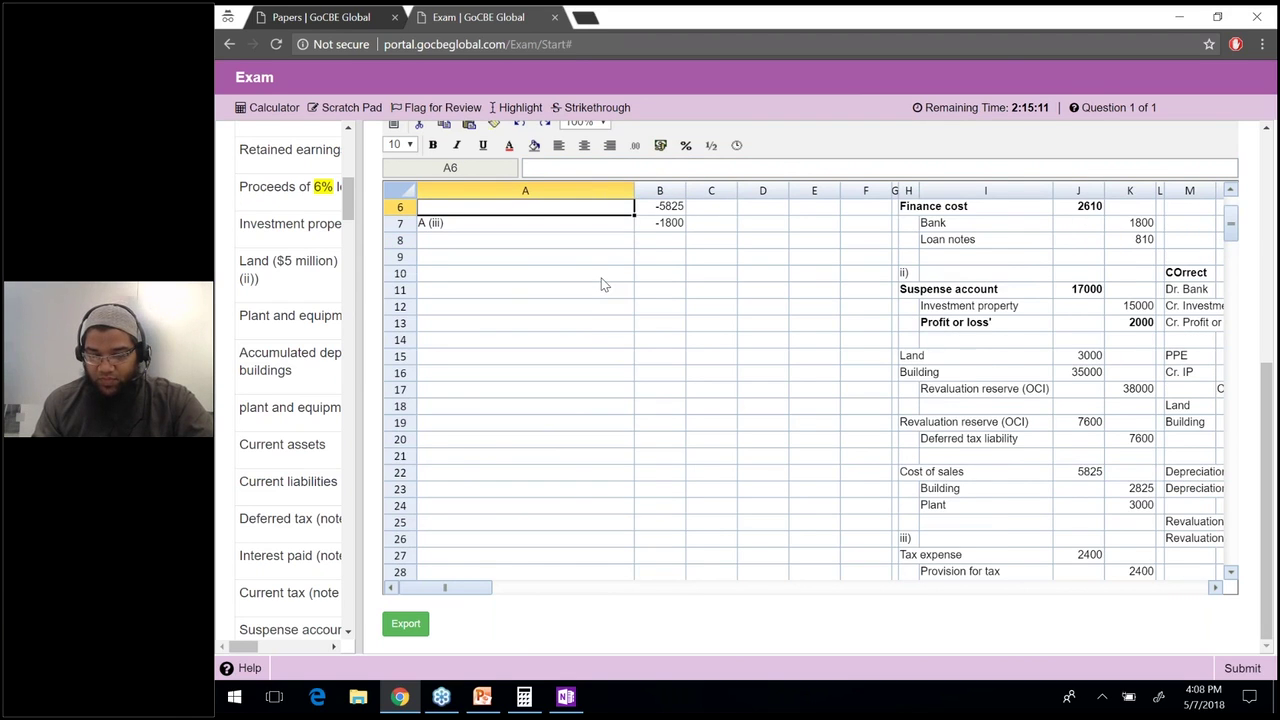
{"action": "key", "text": "Up"}
{"action": "key", "text": "ctrl+c"}
{"action": "key", "text": "Down"}
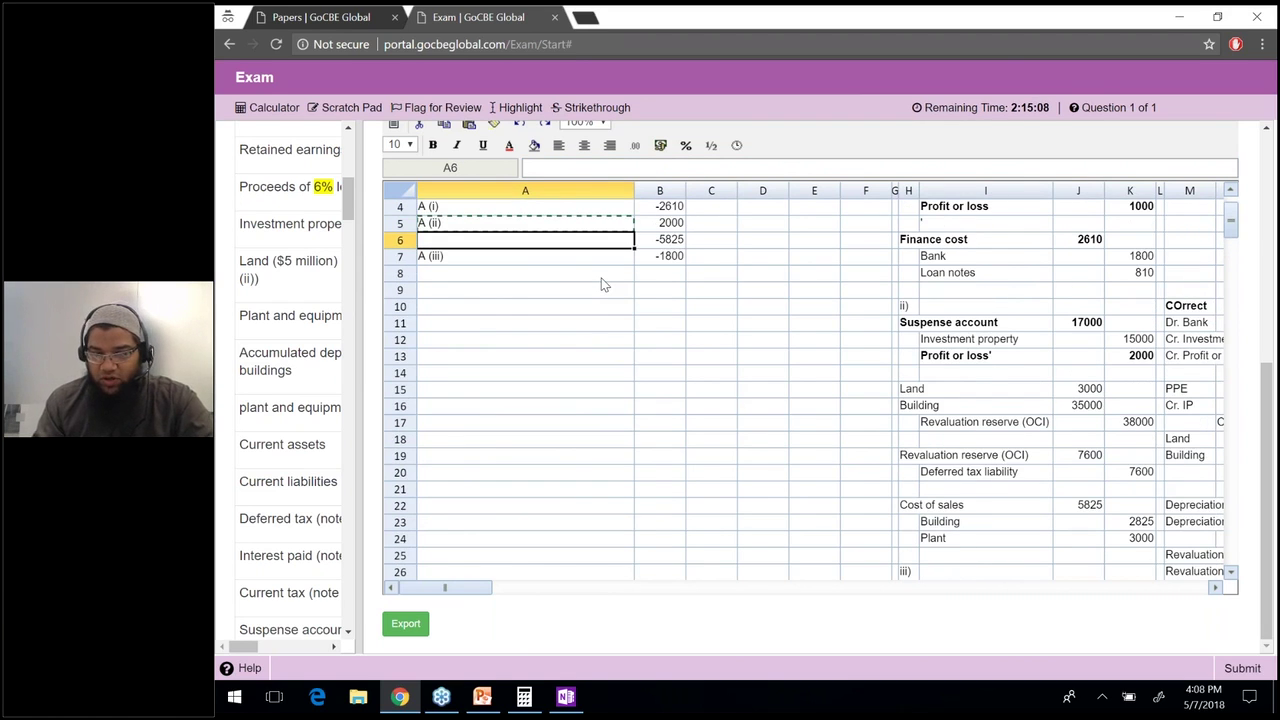
{"action": "key", "text": "ctrl+v"}
Total the adjustments in B8 with a SUM formula, giving 8265.
{"action": "key", "text": "Down"}
{"action": "key", "text": "Down"}
{"action": "key", "text": "Right"}
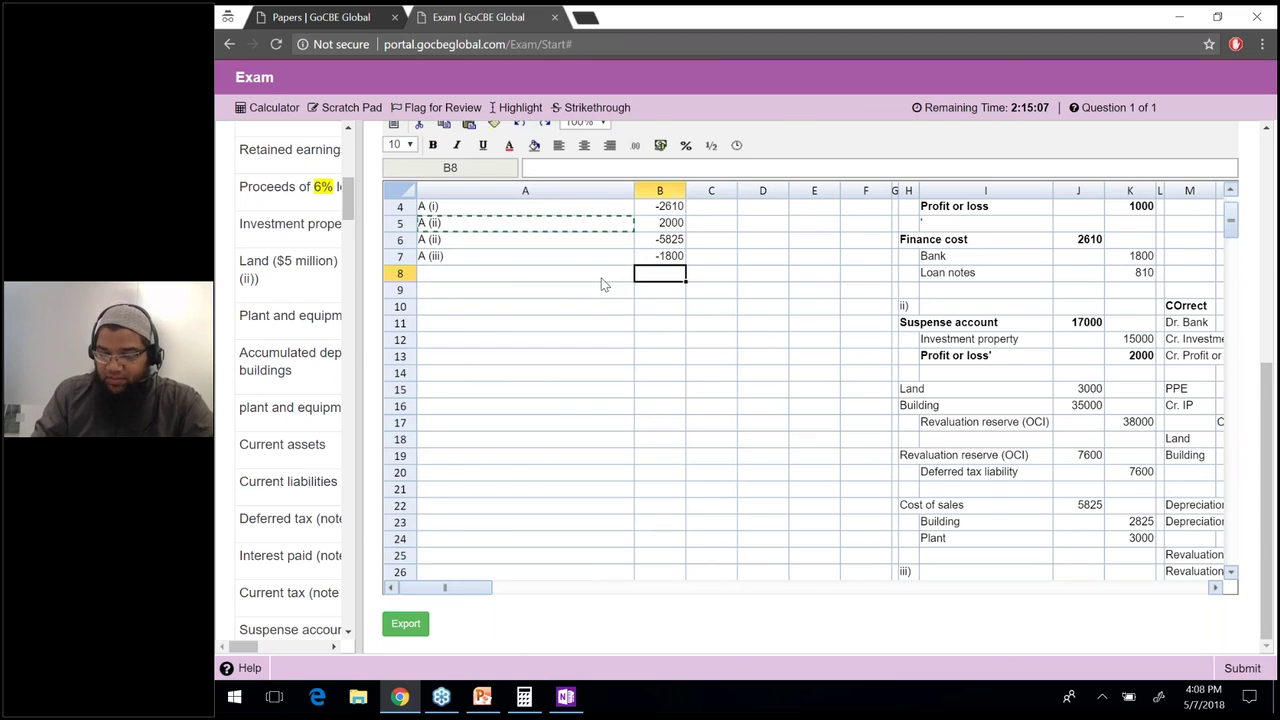
{"action": "type", "text": "=SUM(B4:B7"}
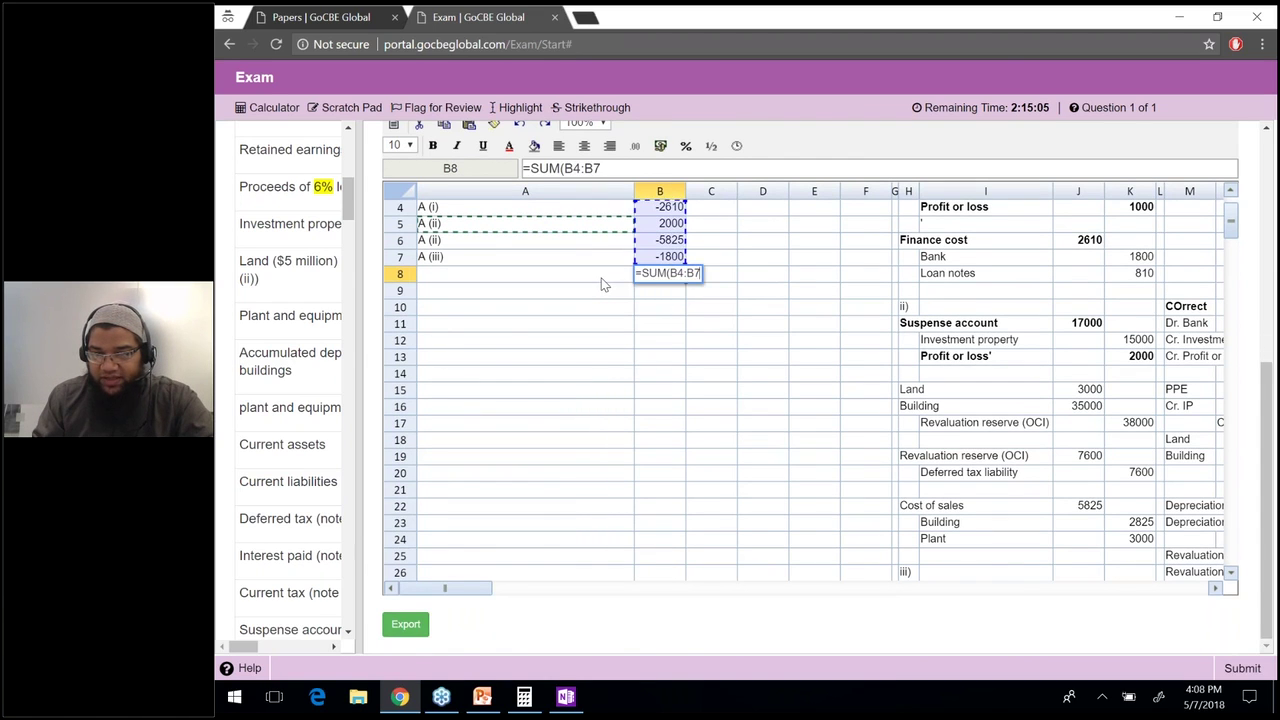
{"action": "key", "text": "shift+Up"}
{"action": "key", "text": "shift+Up"}
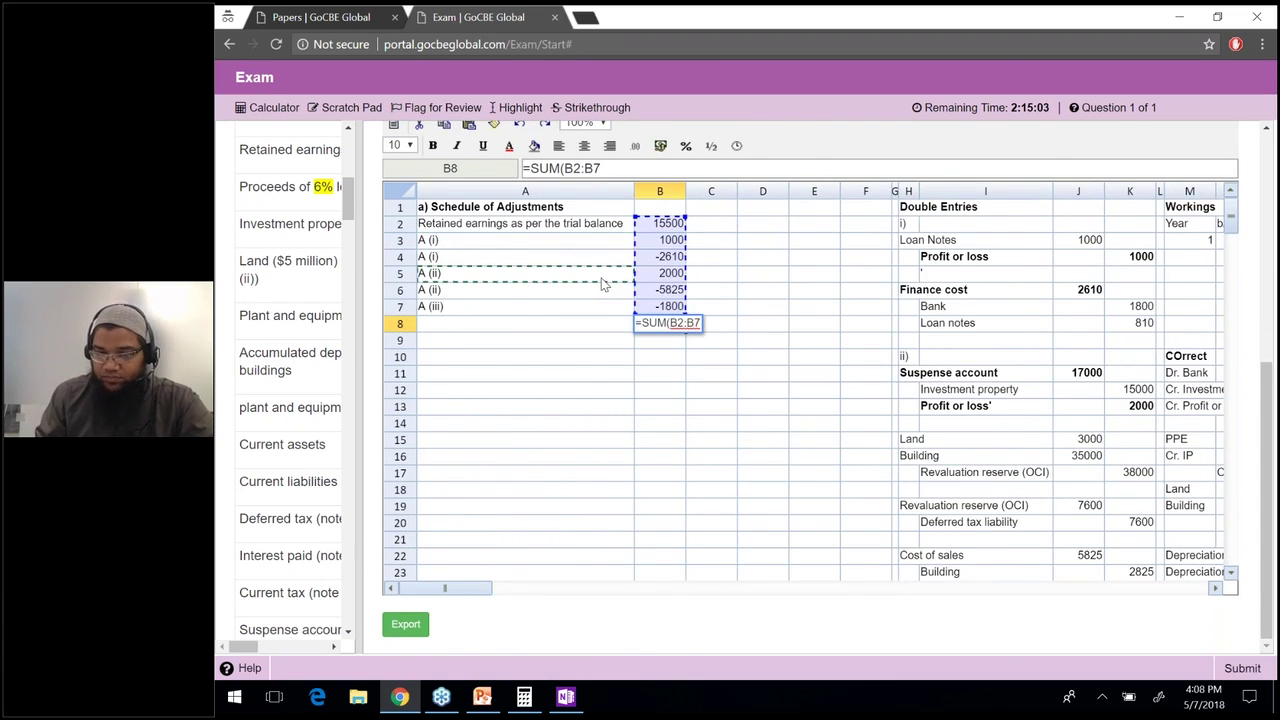
{"action": "type", "text": ")"}
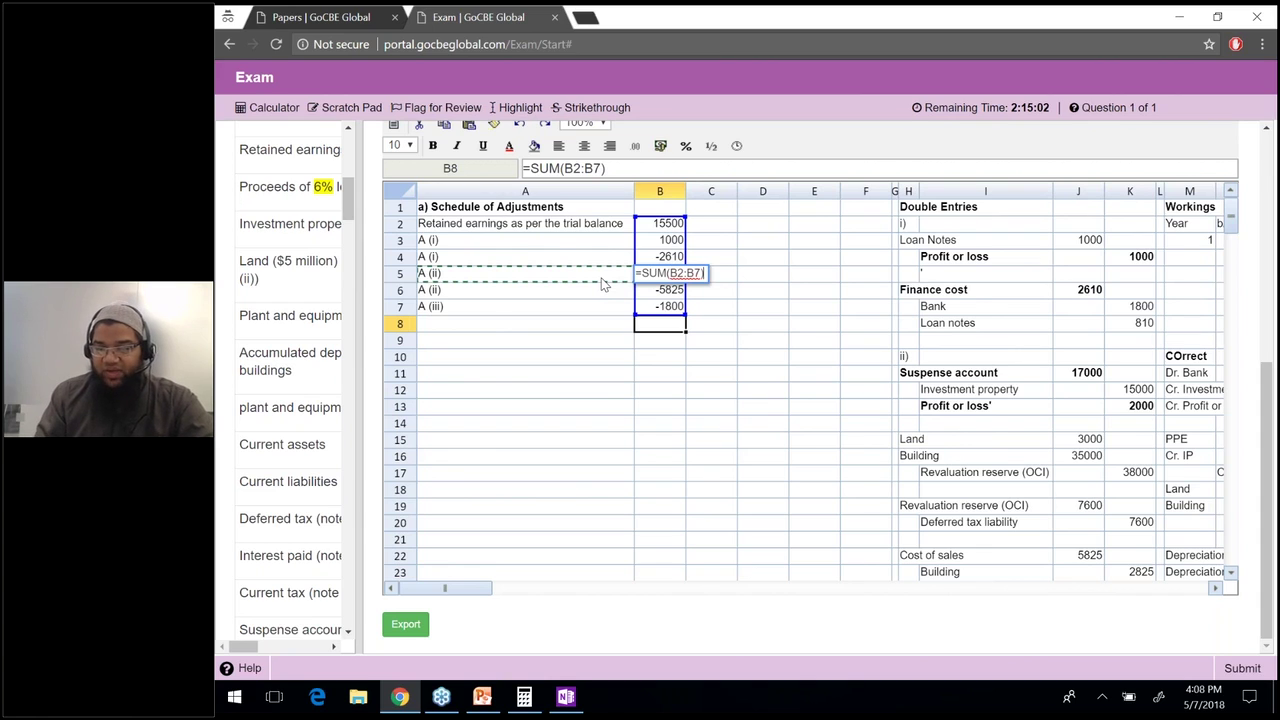
{"action": "key", "text": "Return"}
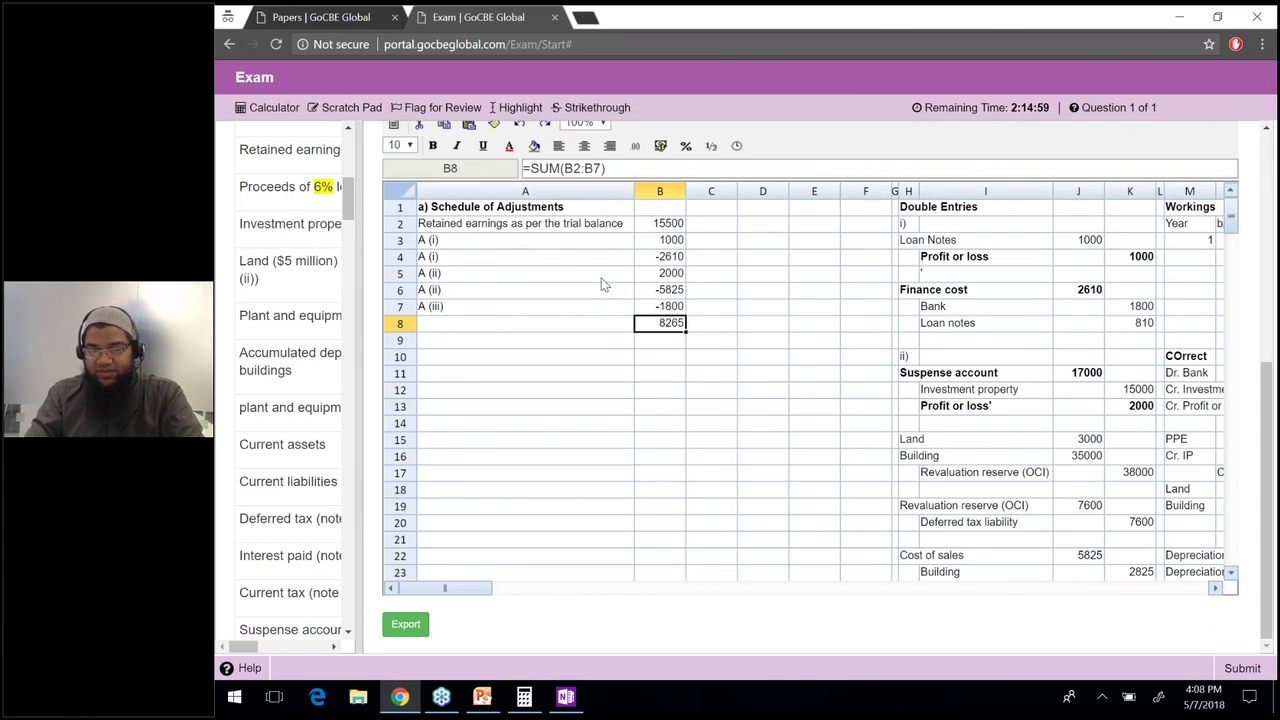
Label A8 'Adjusted Retained Earnings' in bold.
{"action": "key", "text": "Left"}
{"action": "type", "text": "Adjustme"}
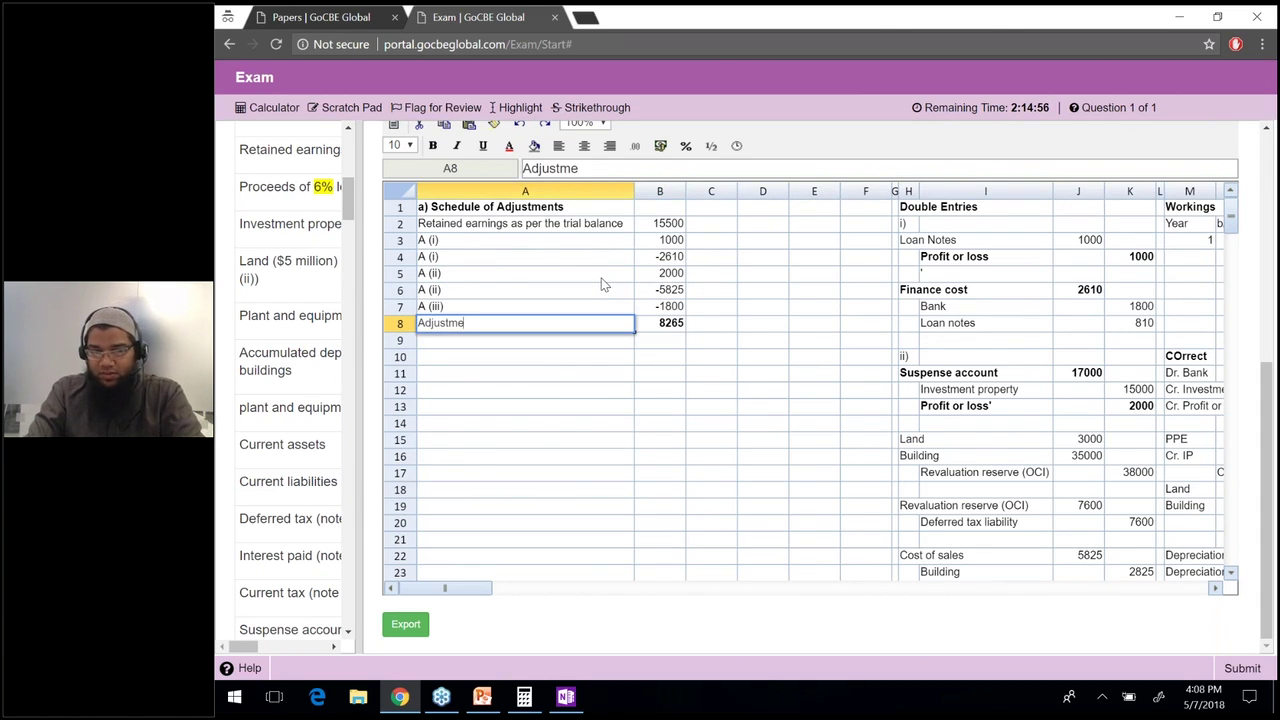
{"action": "key", "text": "BackSpace"}
{"action": "key", "text": "BackSpace"}
{"action": "type", "text": "ed Retained "}
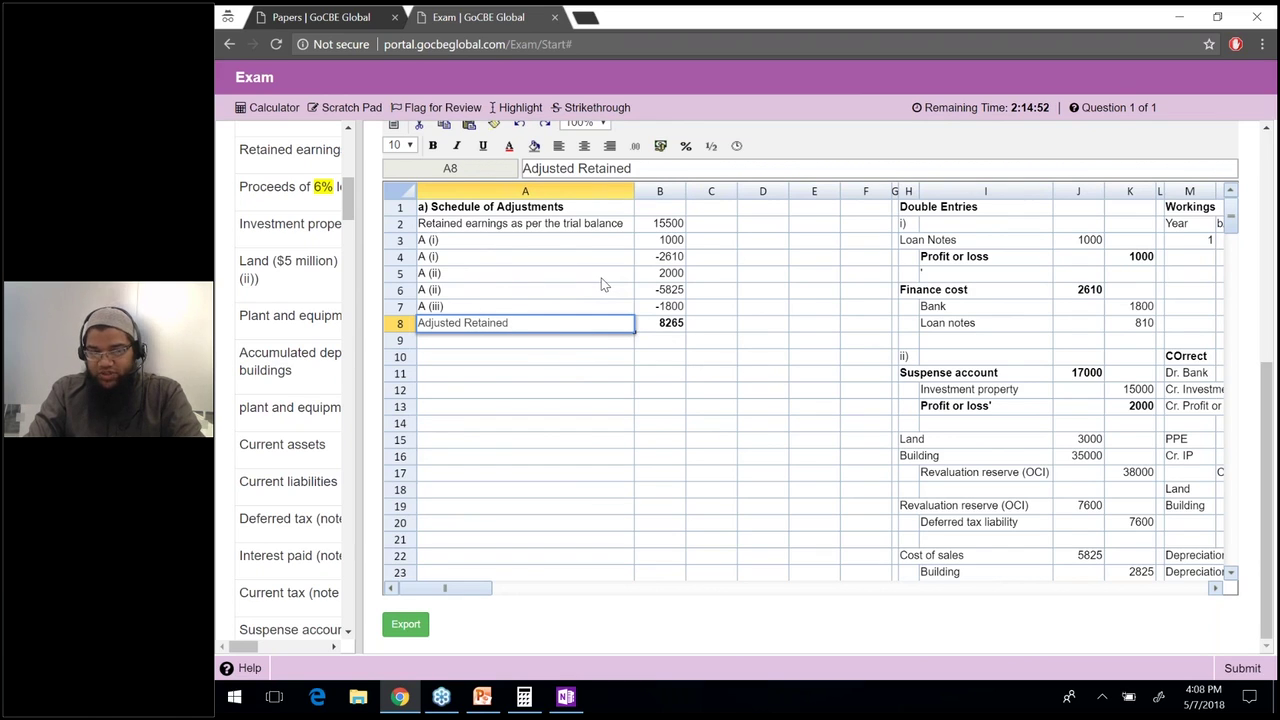
{"action": "type", "text": "Earnings"}
{"action": "key", "text": "Return"}
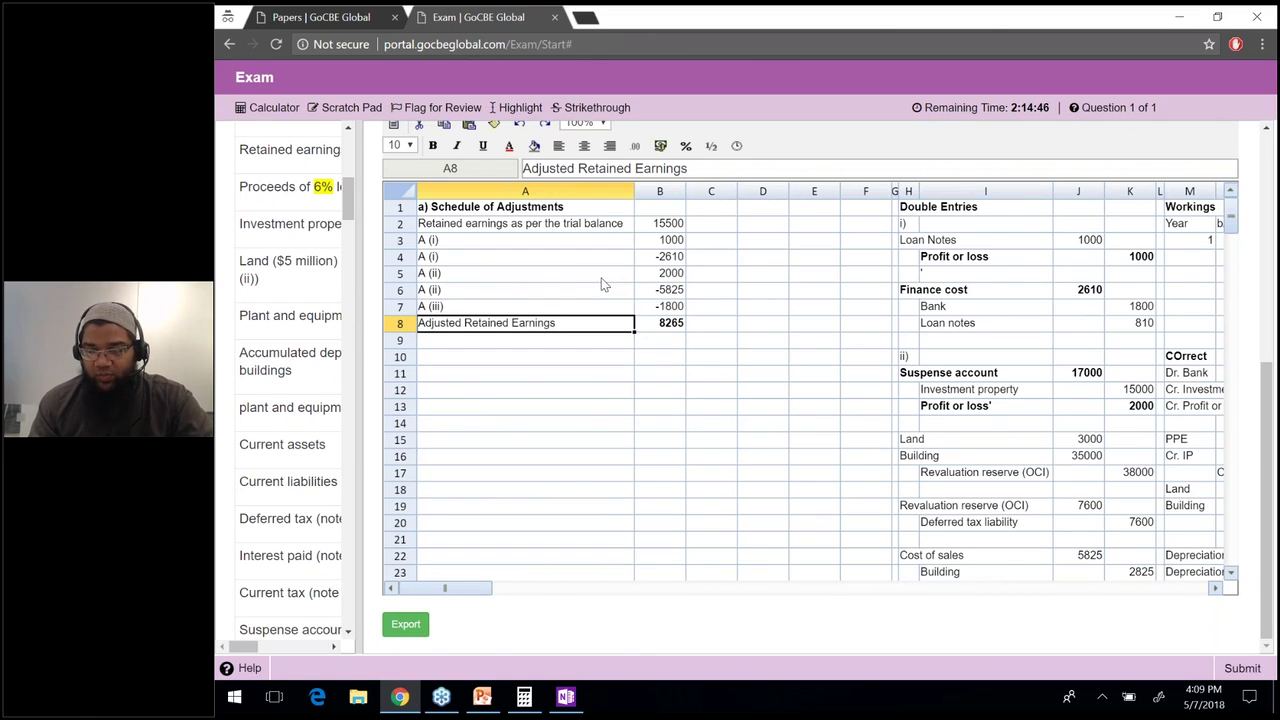
{"action": "key", "text": "ctrl+b"}
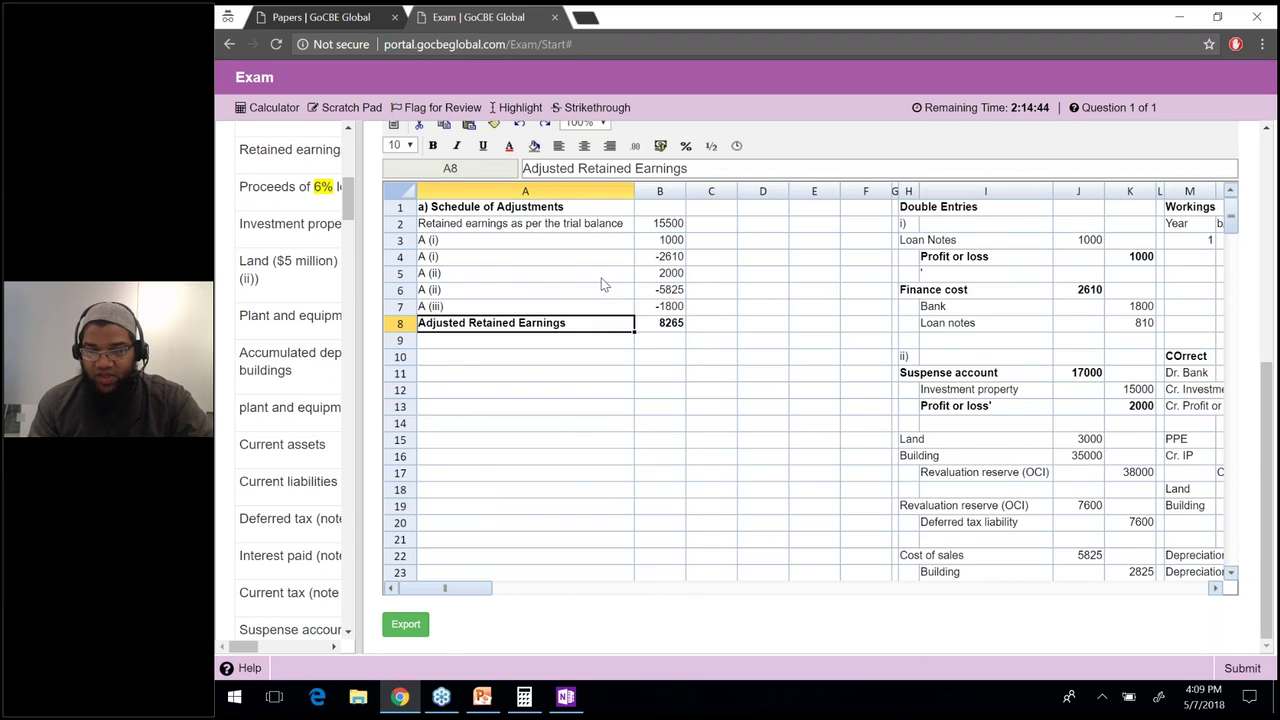
{"action": "scroll", "coordinate": [601, 284], "scroll_direction": "up", "scroll_amount": 1}
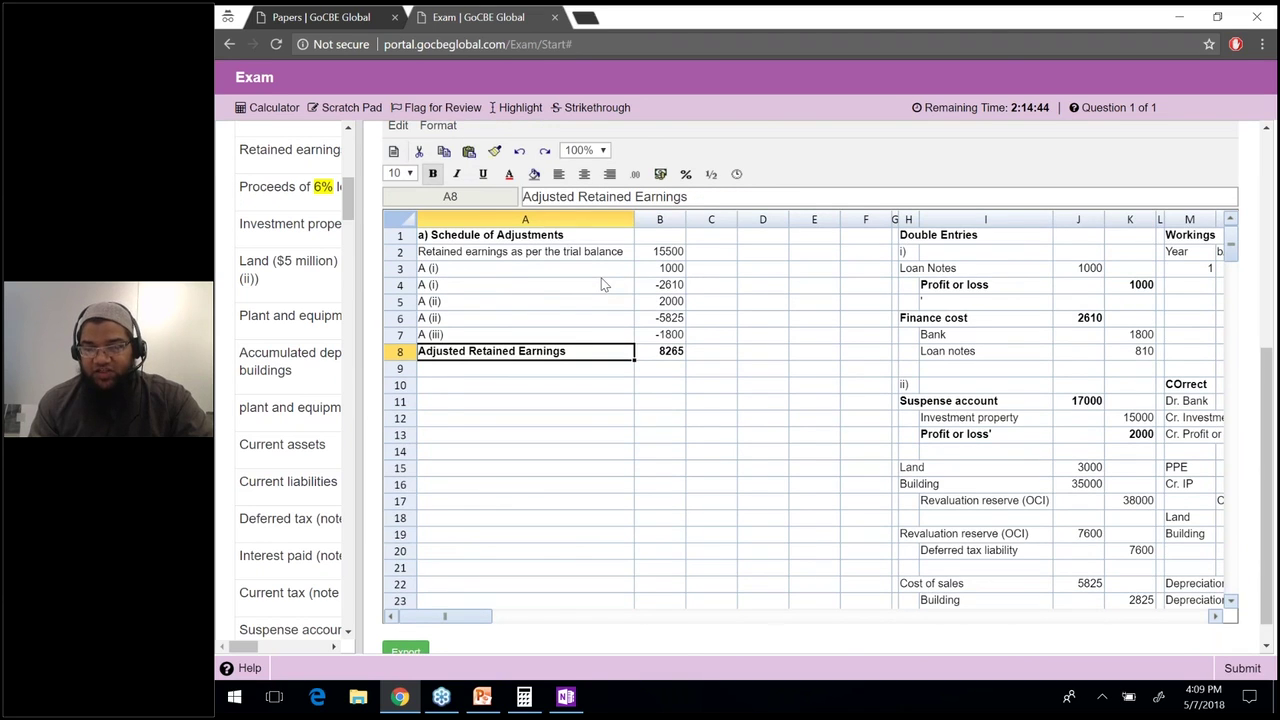
{"action": "scroll", "coordinate": [601, 284], "scroll_direction": "up", "scroll_amount": 4}
{"action": "scroll", "coordinate": [478, 177], "scroll_direction": "up", "scroll_amount": 1}
{"action": "left_click_drag", "start_coordinate": [478, 177], "coordinate": [466, 177]}
Type the bold heading 'Statement of financial position' in A11.
{"action": "left_click", "coordinate": [648, 196]}
{"action": "left_click", "coordinate": [464, 172]}
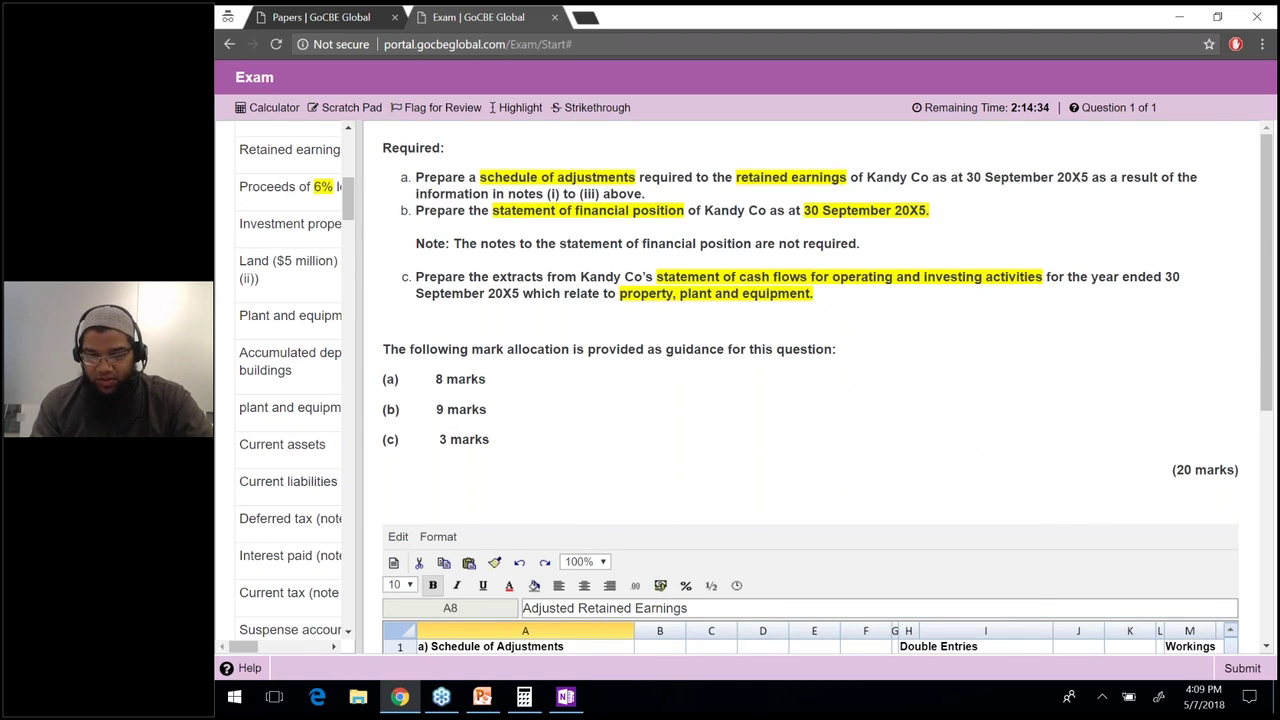
{"action": "scroll", "coordinate": [810, 400], "scroll_direction": "down", "scroll_amount": 3}
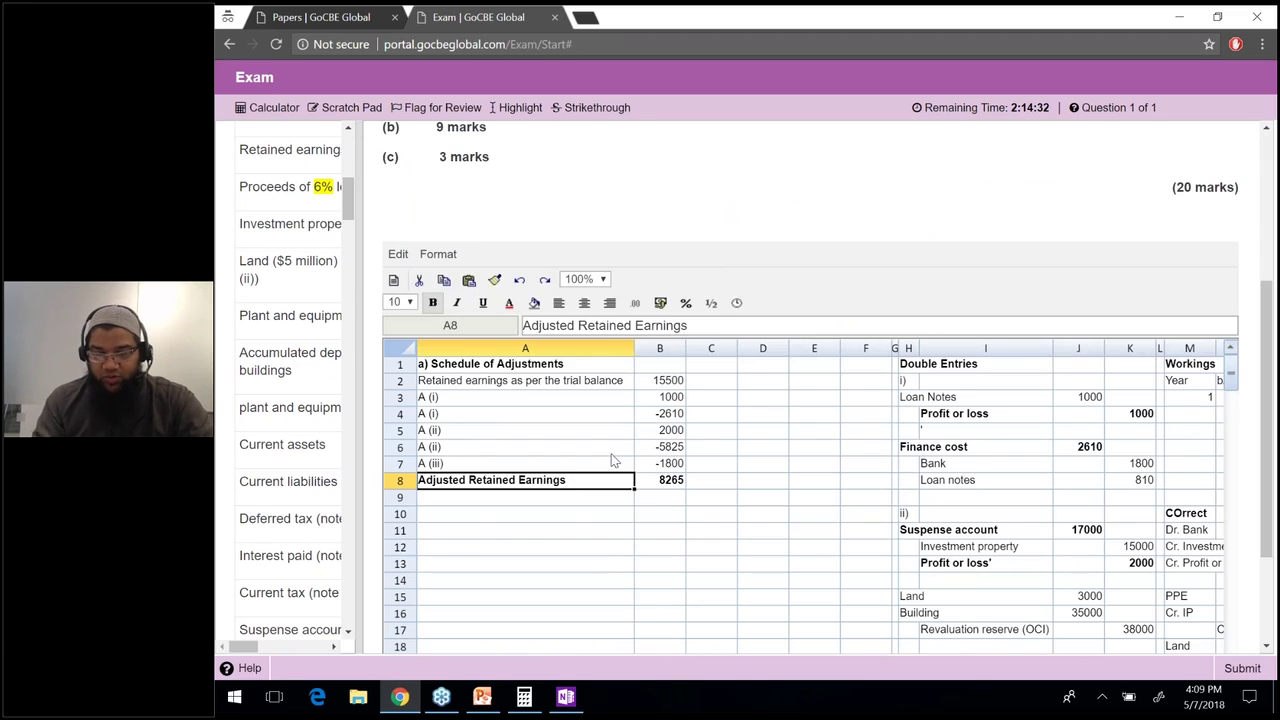
{"action": "left_click", "coordinate": [537, 513]}
{"action": "left_click", "coordinate": [540, 531]}
{"action": "type", "text": "State"}
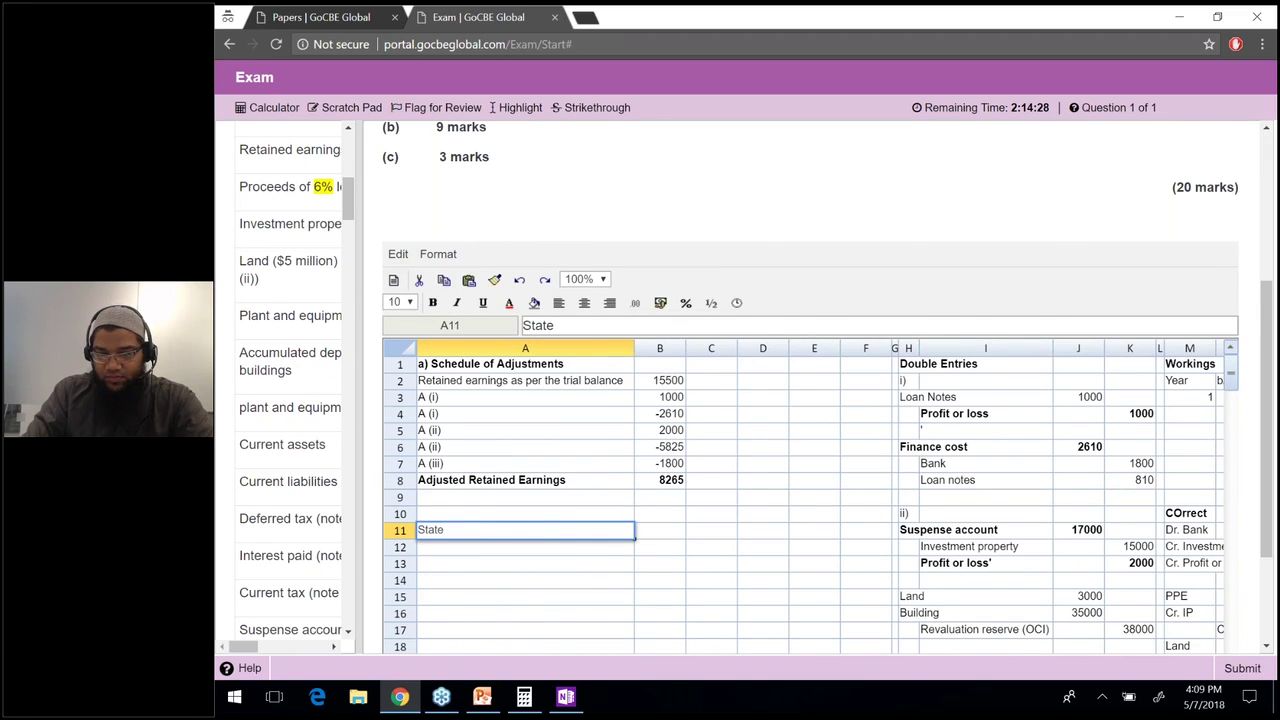
{"action": "type", "text": "ment of finan"}
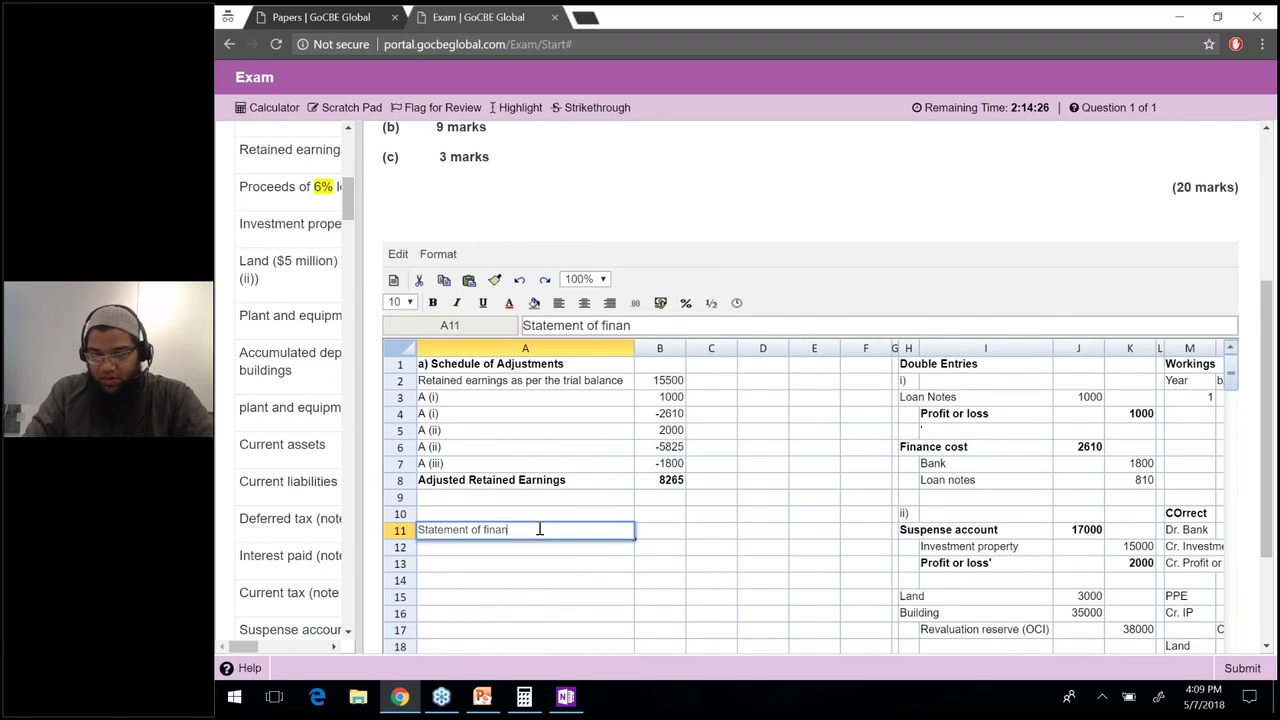
{"action": "type", "text": "cial position"}
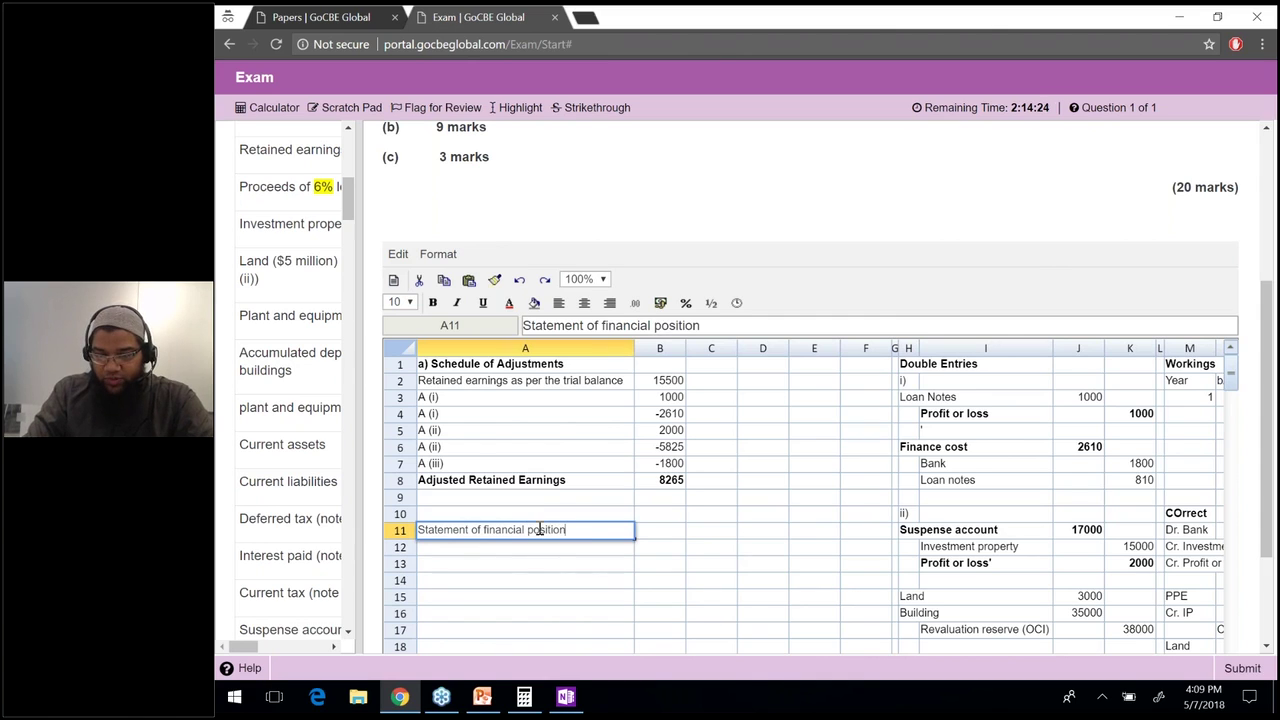
{"action": "key", "text": "Return"}
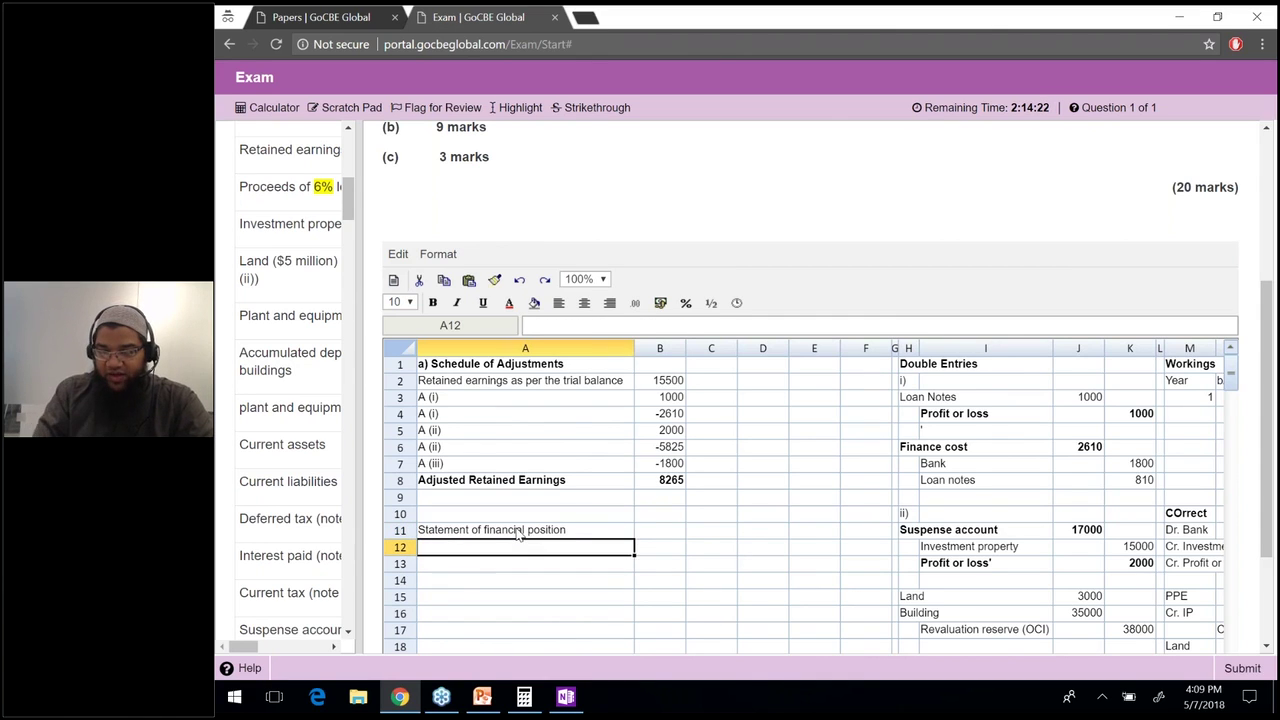
{"action": "left_click", "coordinate": [519, 535]}
{"action": "key", "text": "ctrl+b"}
Enter 'As at 30th September 20X5' in A12, correcting its capitalisation.
{"action": "key", "text": "Down"}
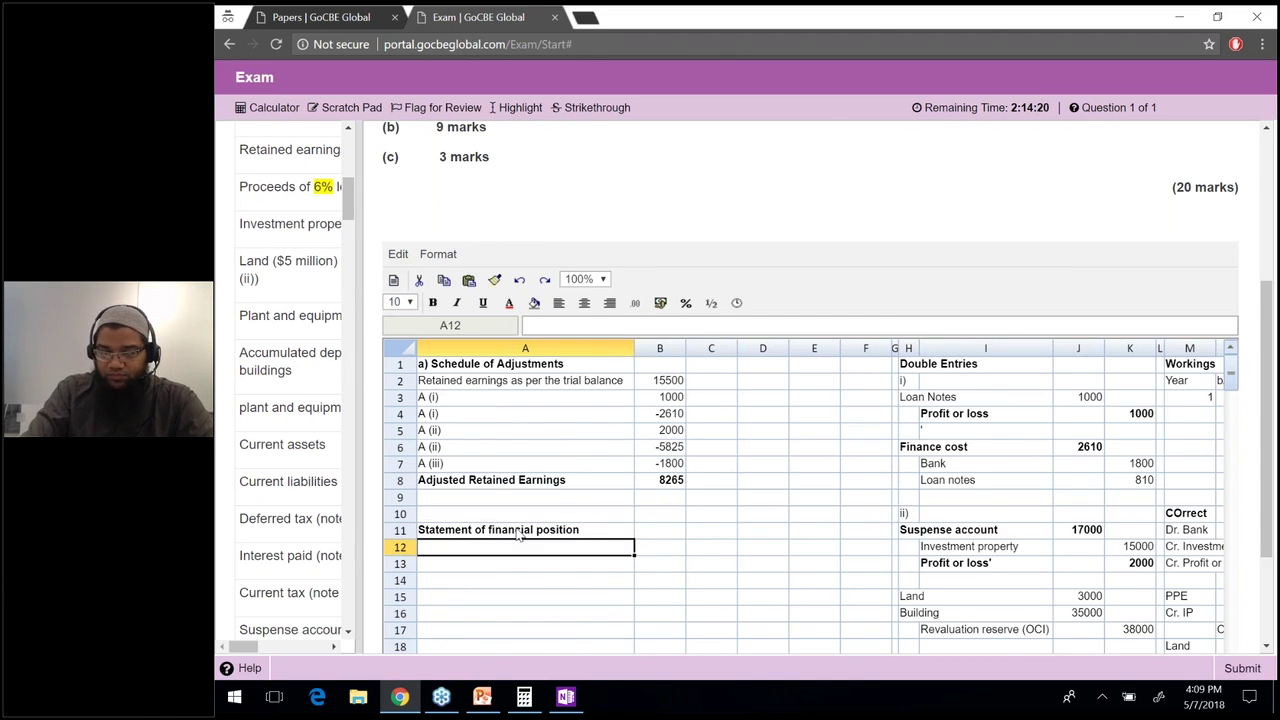
{"action": "type", "text": "AS at"}
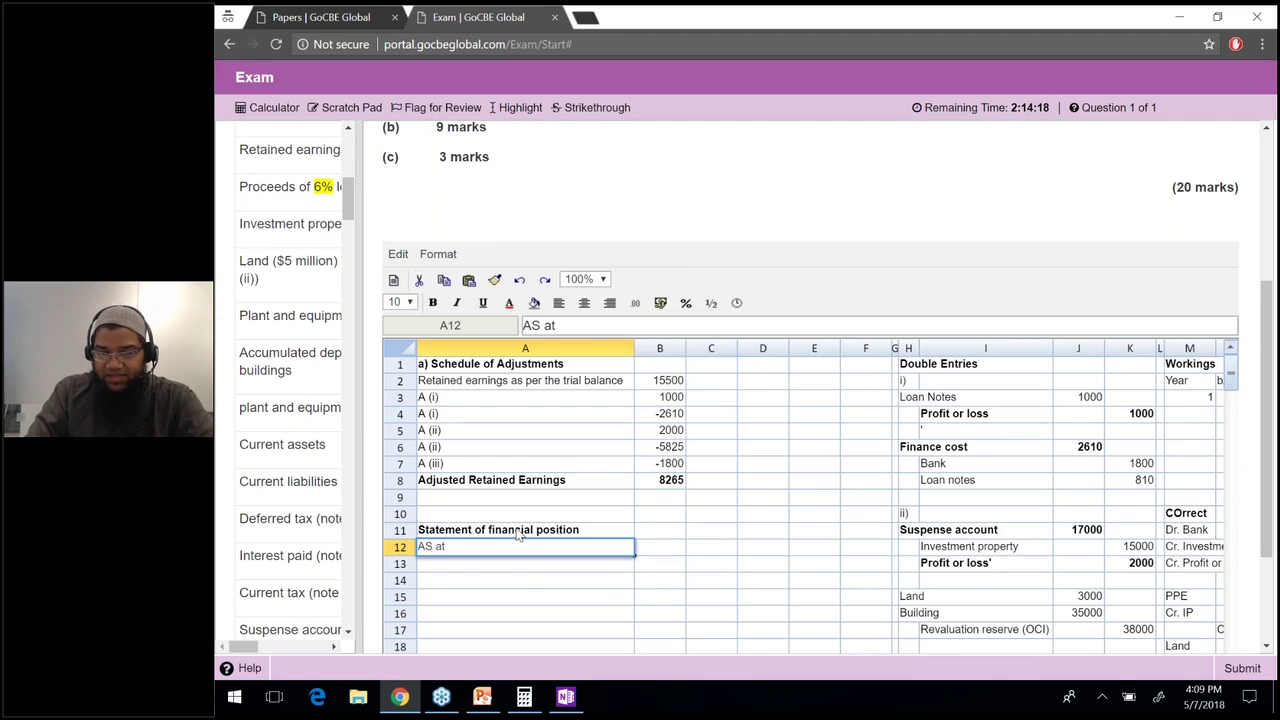
{"action": "type", "text": " 30th Septe"}
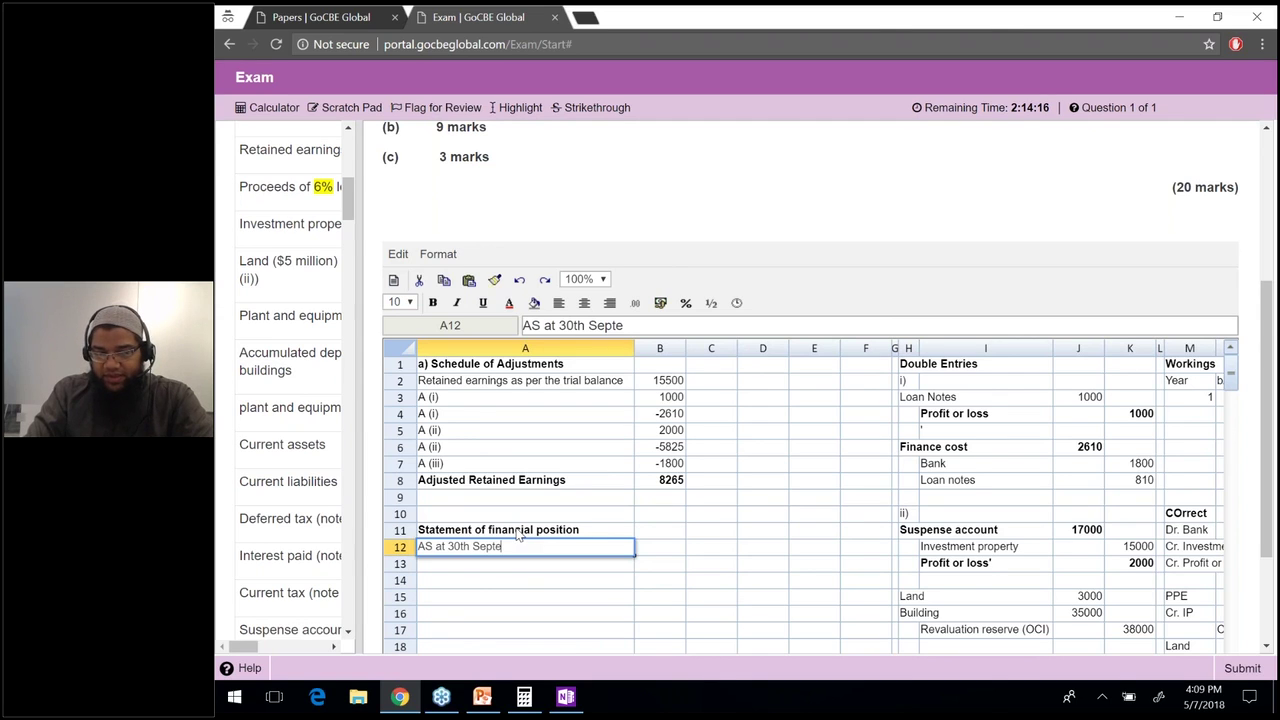
{"action": "type", "text": "mber 20x5"}
{"action": "left_click", "coordinate": [685, 325]}
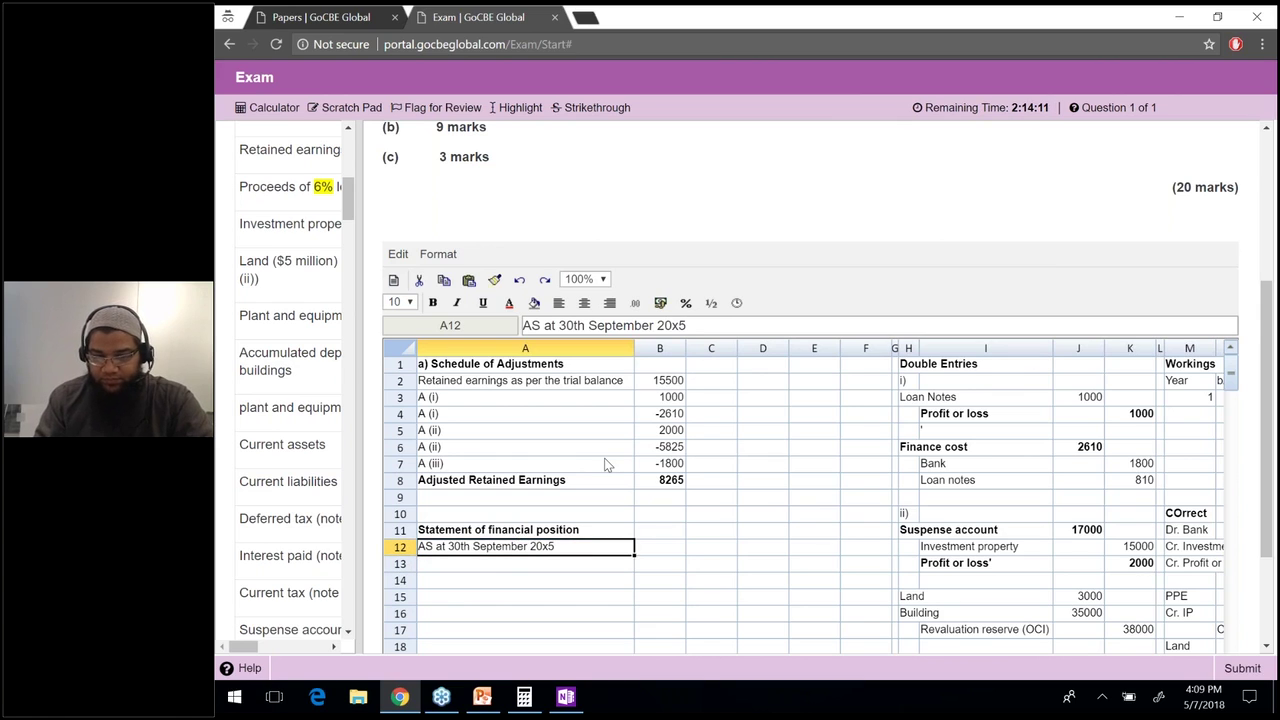
{"action": "key", "text": "Left"}
{"action": "key", "text": "BackSpace"}
{"action": "type", "text": "X"}
{"action": "key", "text": "Return"}
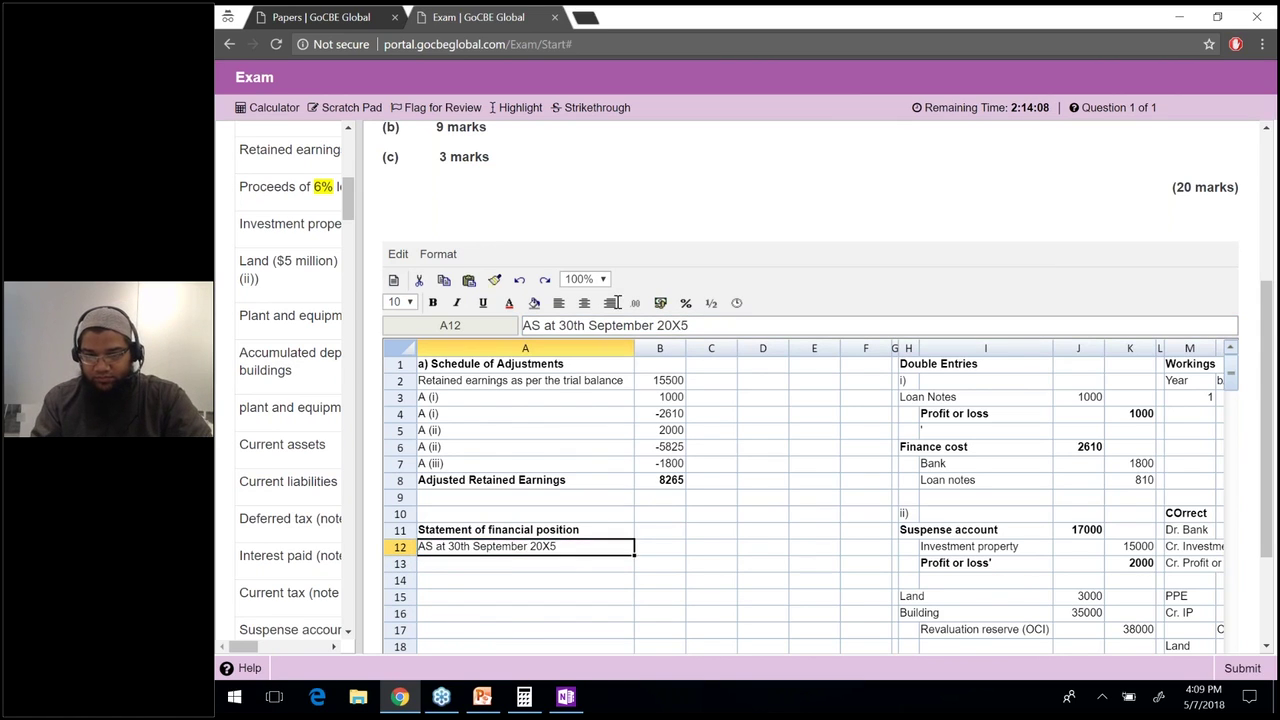
{"action": "right_click", "coordinate": [537, 325]}
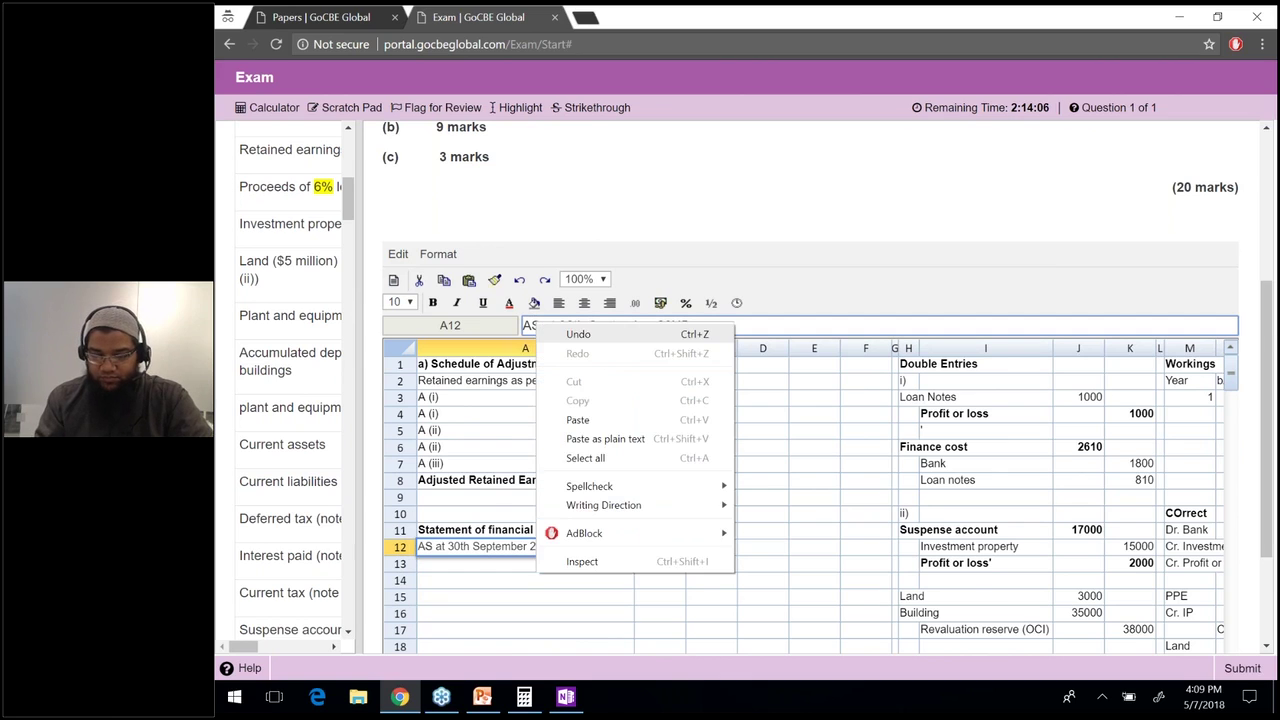
{"action": "key", "text": "Escape"}
{"action": "key", "text": "BackSpace"}
{"action": "type", "text": "s"}
{"action": "key", "text": "Return"}
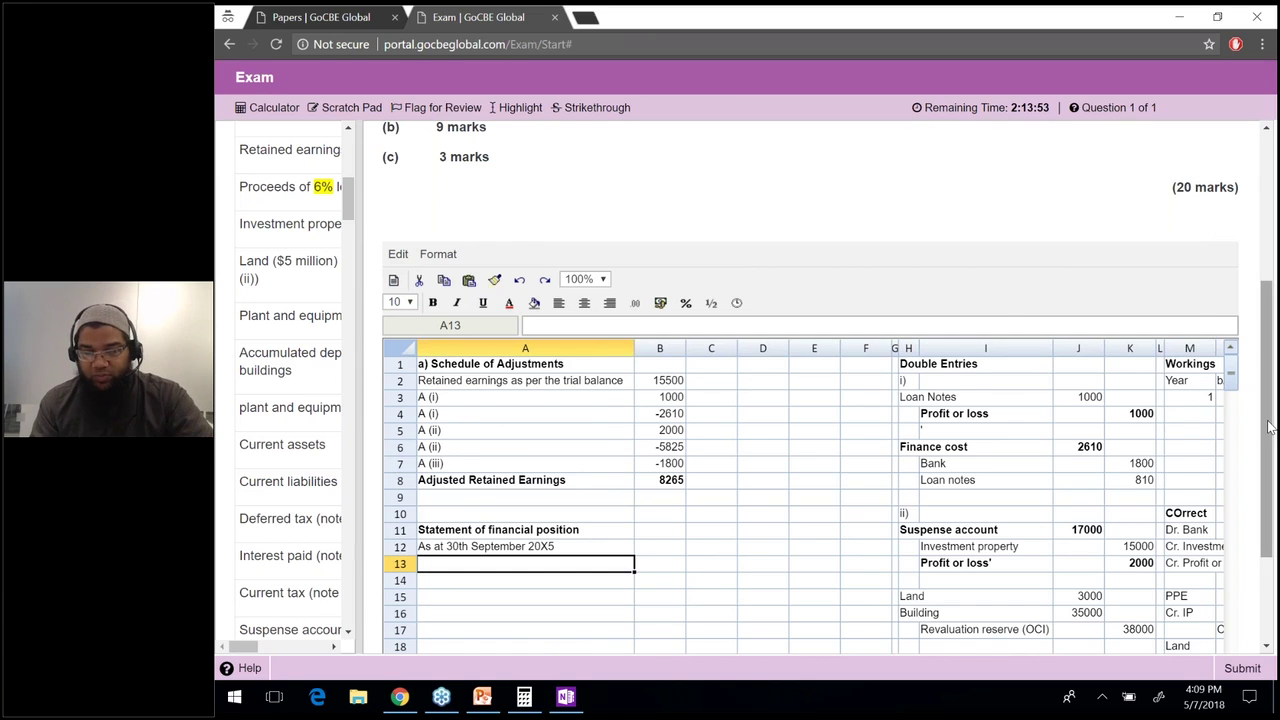
{"action": "left_click_drag", "start_coordinate": [1268, 427], "coordinate": [1268, 439]}
{"action": "left_click", "coordinate": [520, 478]}
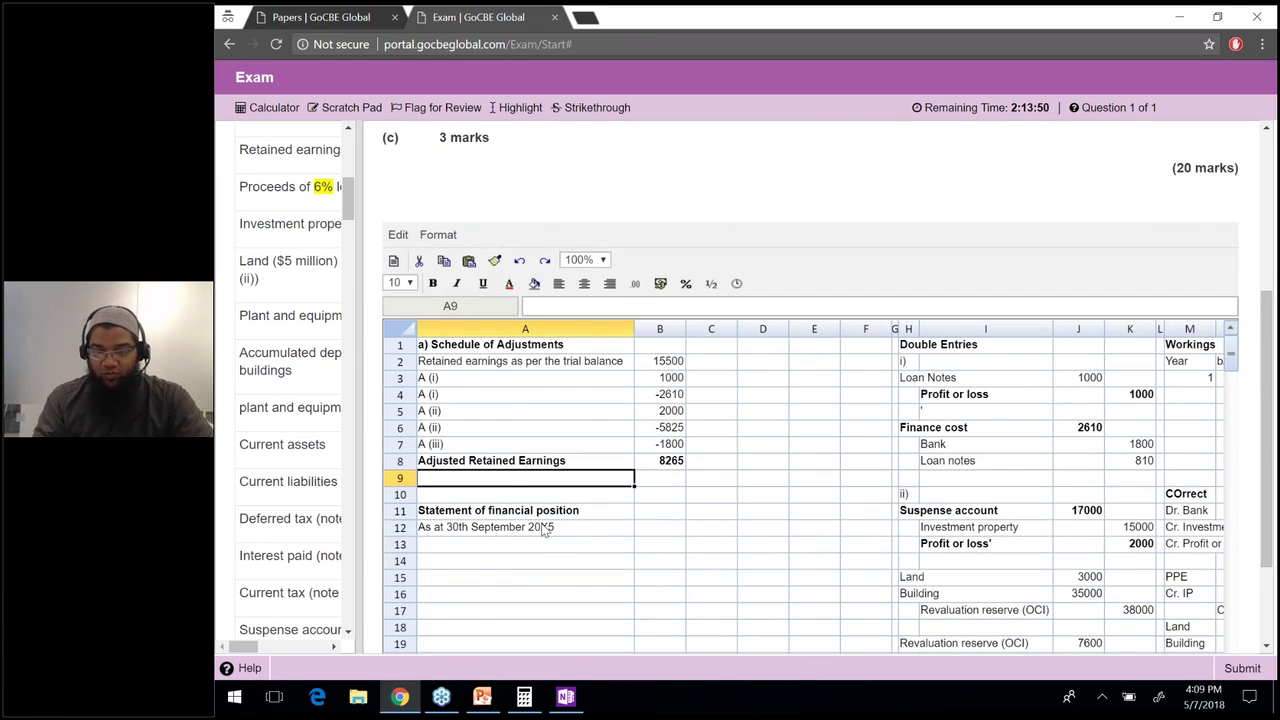
Bold the A12 date line and highlight the loan note entries in the question.
{"action": "left_click", "coordinate": [545, 530]}
{"action": "key", "text": "ctrl+b"}
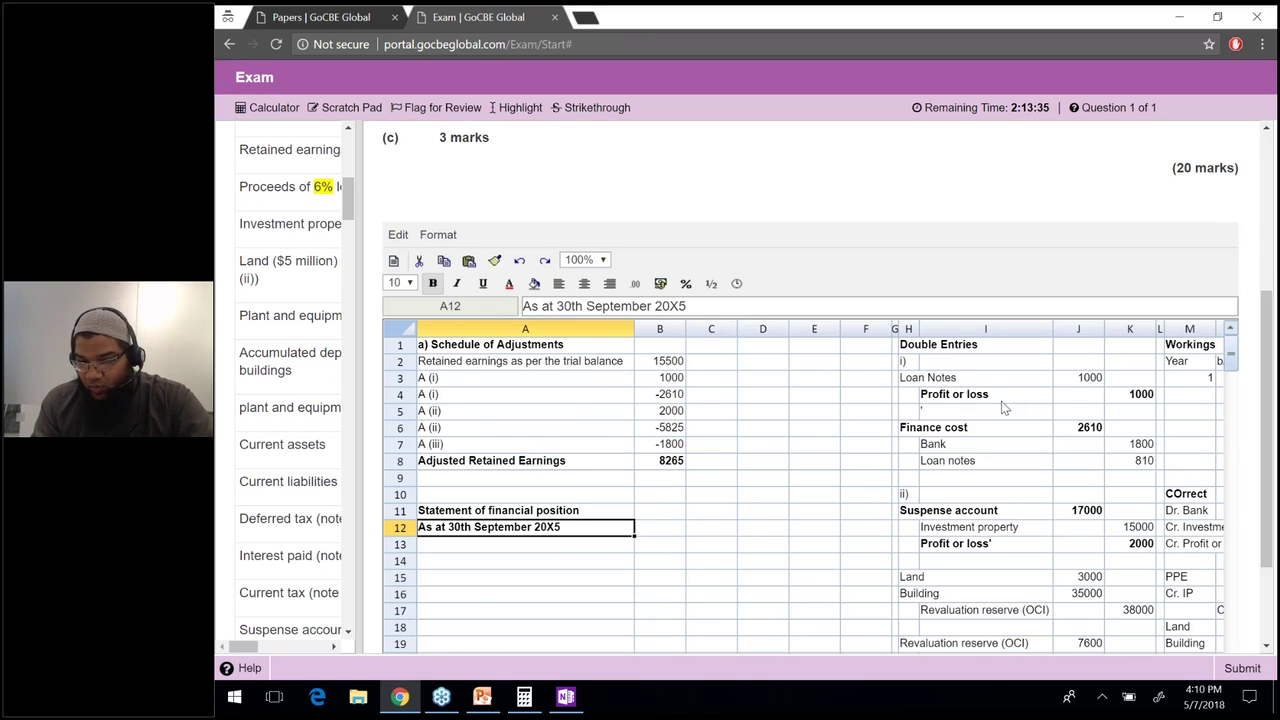
{"action": "left_click_drag", "start_coordinate": [910, 378], "coordinate": [1085, 495]}
{"action": "left_click_drag", "start_coordinate": [1122, 541], "coordinate": [1130, 527]}
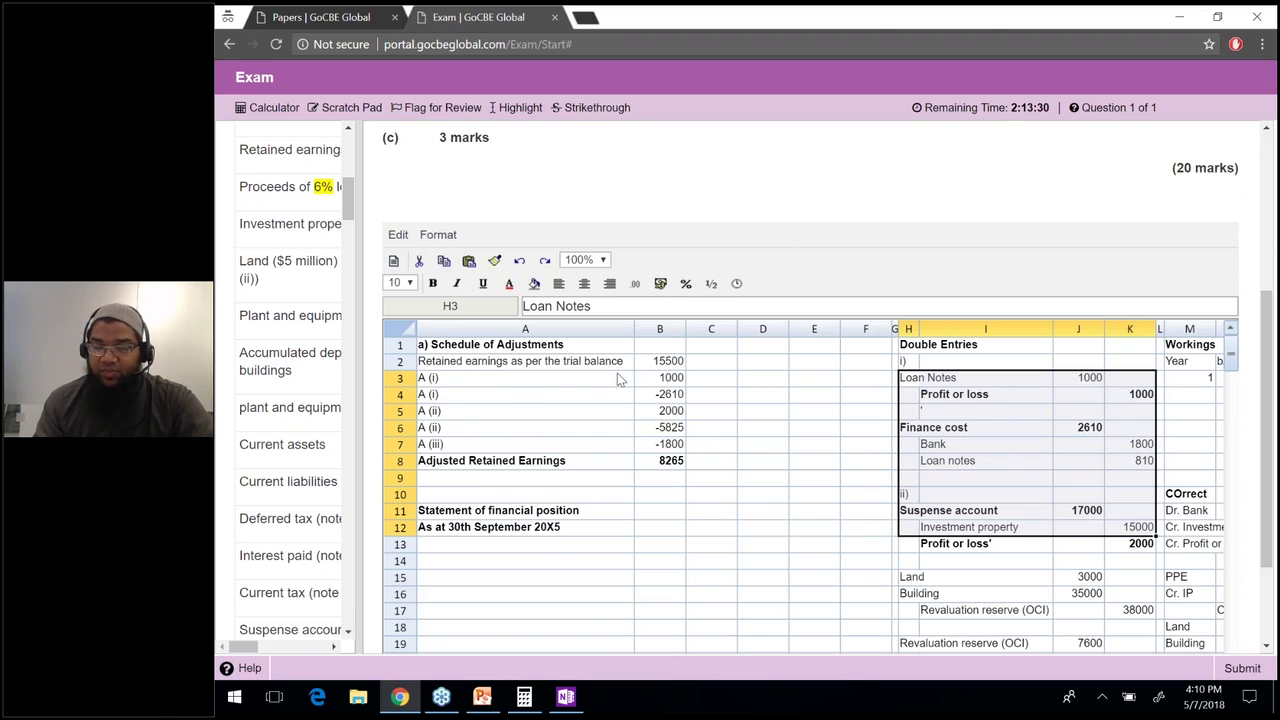
Add an issue-cost description to the A3 label, then remove it again.
{"action": "left_click", "coordinate": [610, 380]}
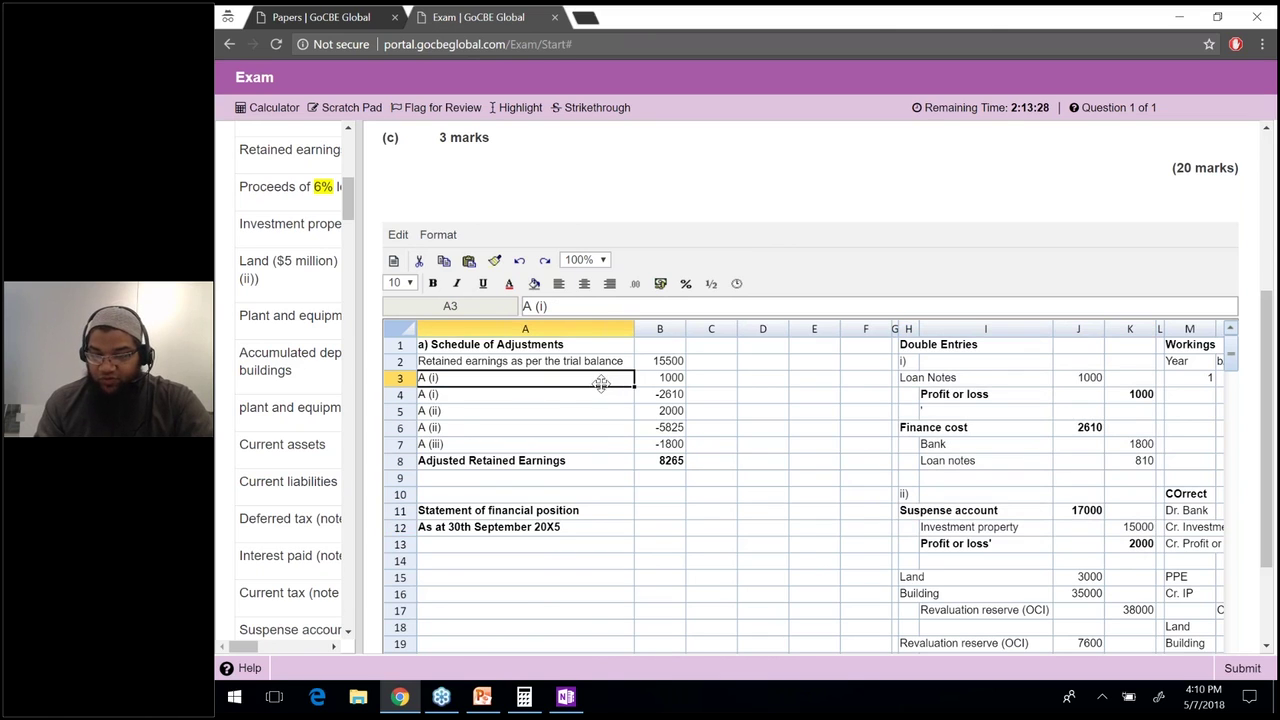
{"action": "key", "text": "F2"}
{"action": "type", "text": "Reversin"}
{"action": "type", "text": "g the tr"}
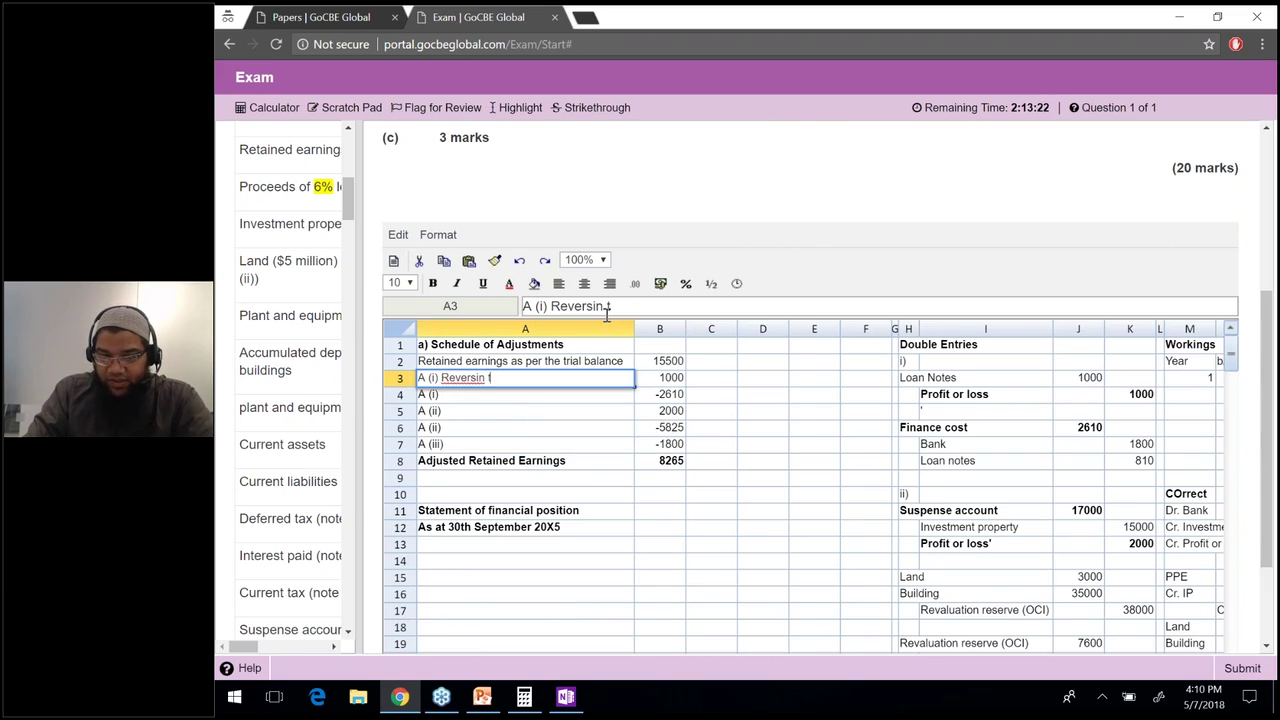
{"action": "key", "text": "BackSpace"}
{"action": "key", "text": "BackSpace"}
{"action": "type", "text": "issue "}
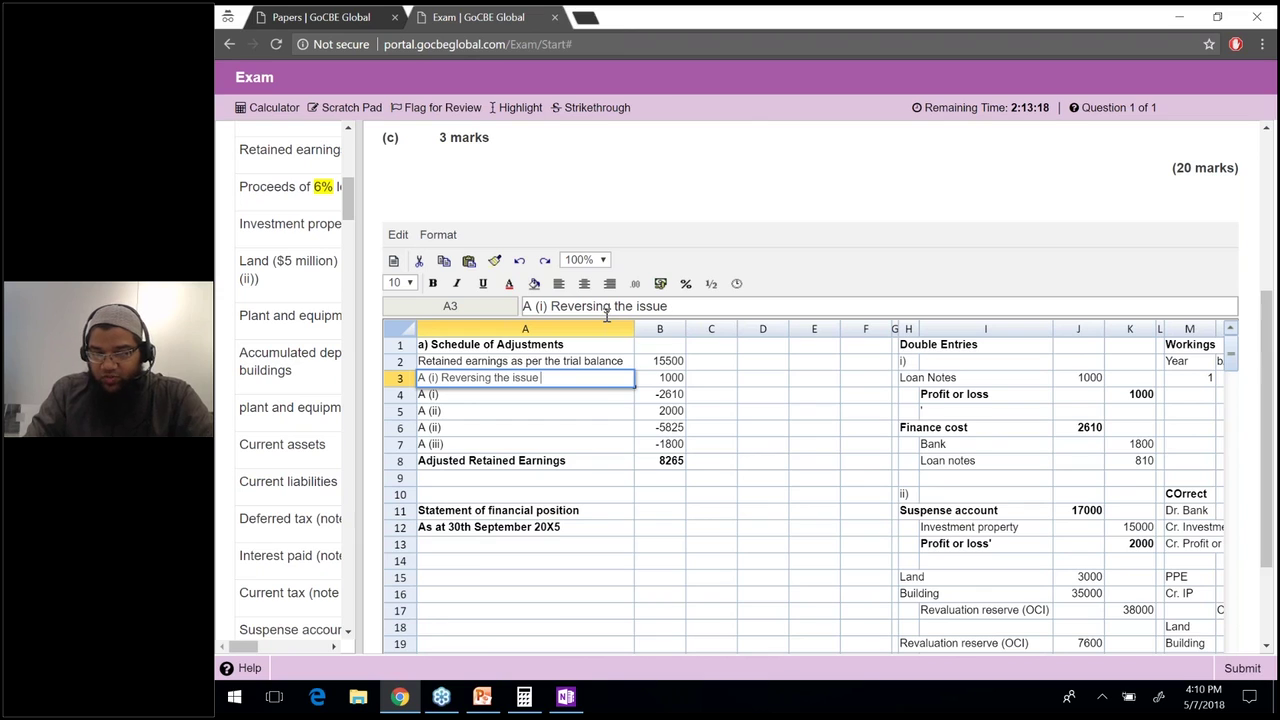
{"action": "type", "text": "cost e"}
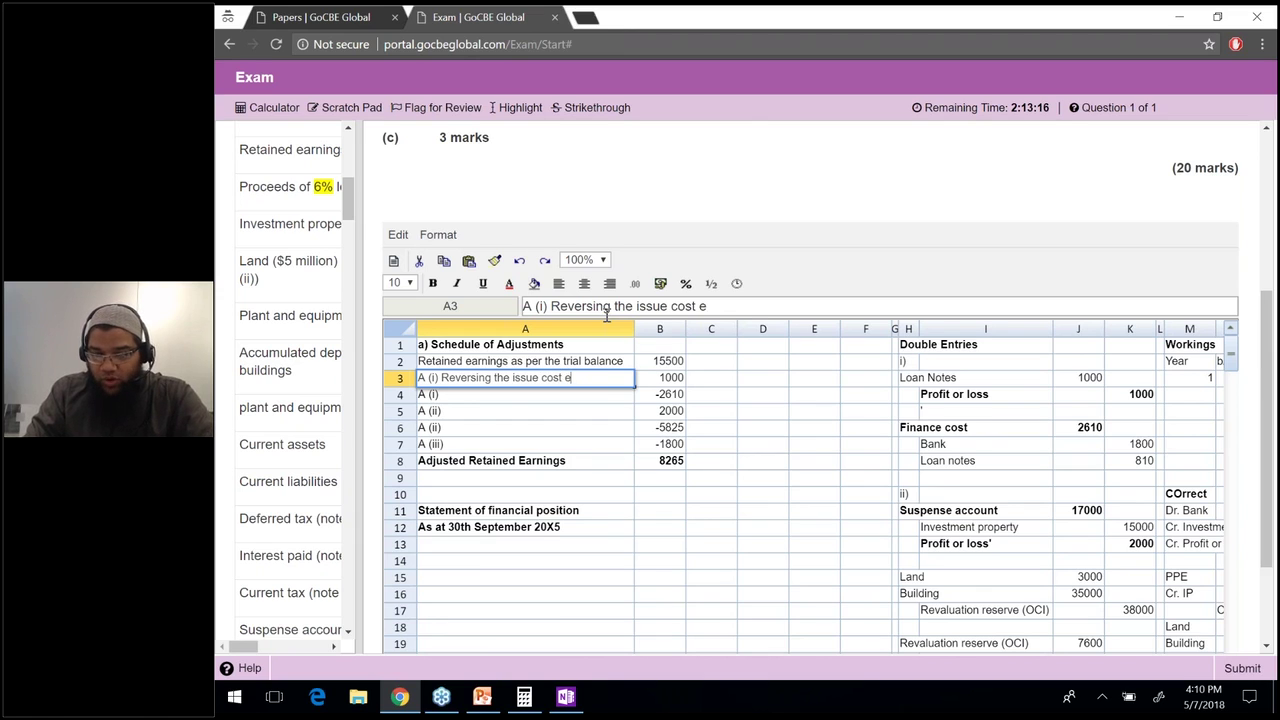
{"action": "type", "text": "xpended out"}
{"action": "key", "text": "Return"}
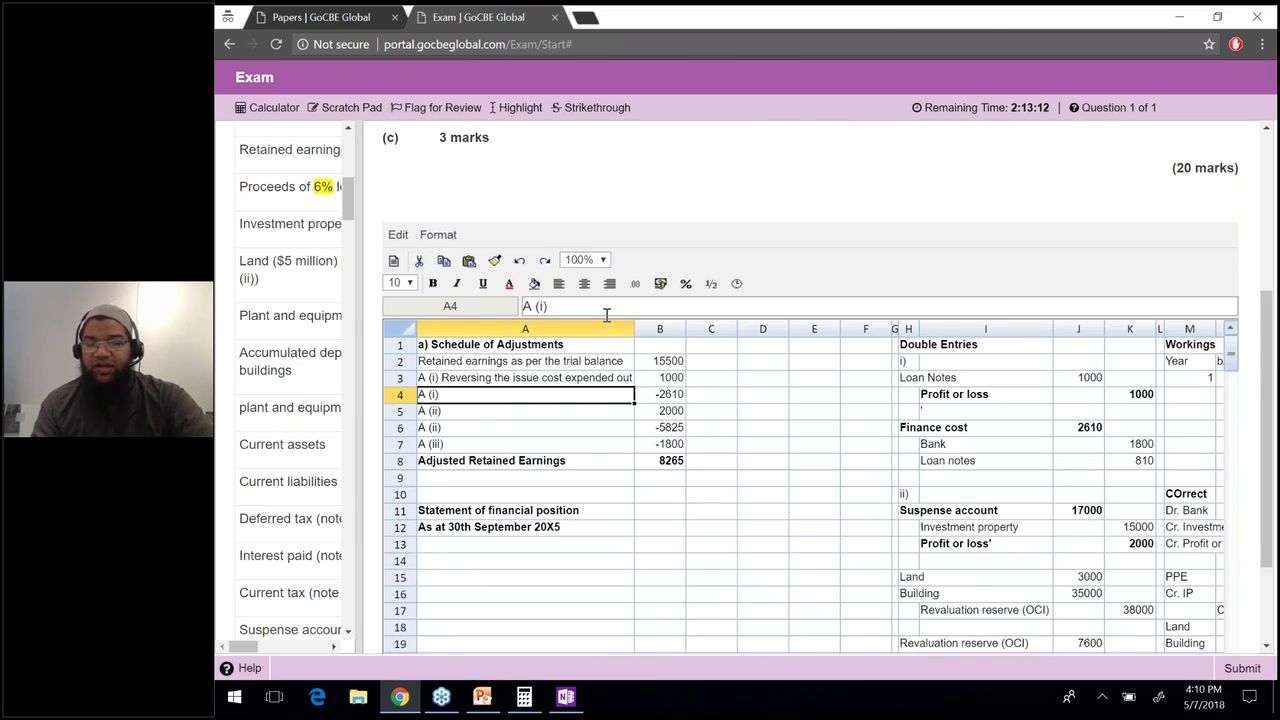
{"action": "key", "text": "Up"}
{"action": "left_click_drag", "start_coordinate": [550, 306], "coordinate": [804, 310]}
{"action": "key", "text": "BackSpace"}
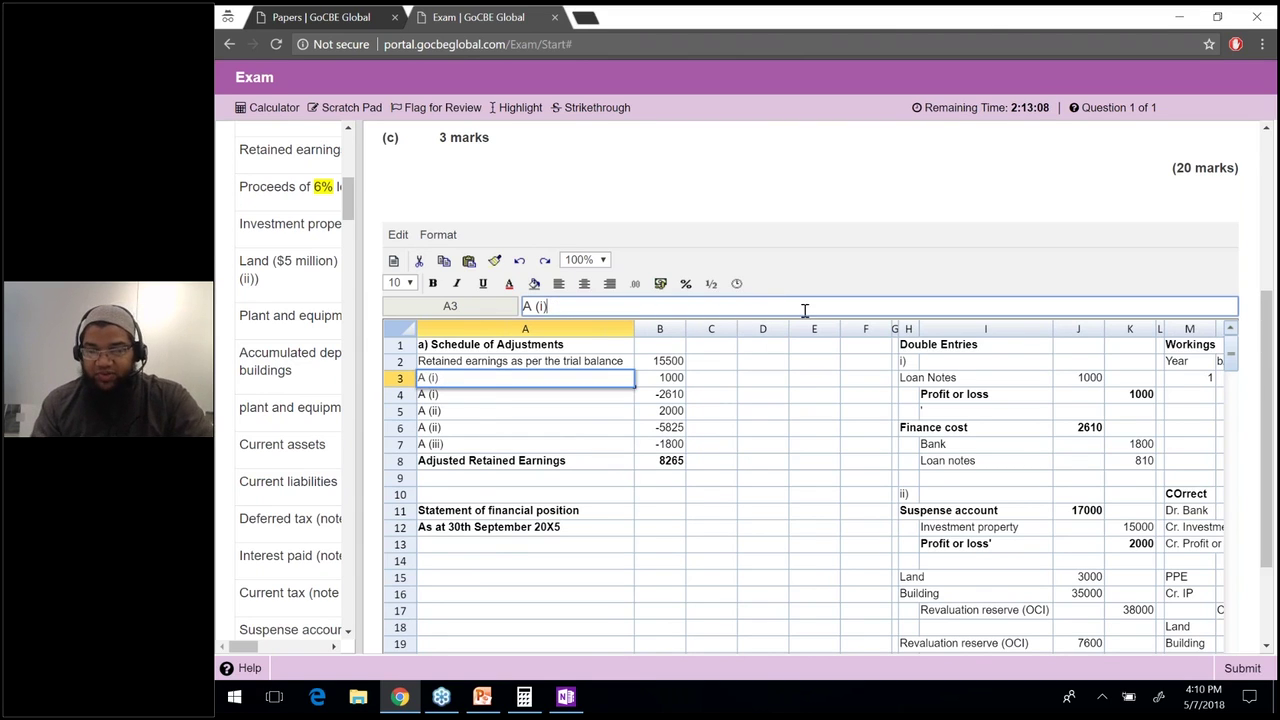
{"action": "left_click", "coordinate": [665, 380]}
Check the column B adjustment formulas, select A14, and widen the question panel.
{"action": "key", "text": "Down"}
{"action": "key", "text": "Down"}
{"action": "key", "text": "Down"}
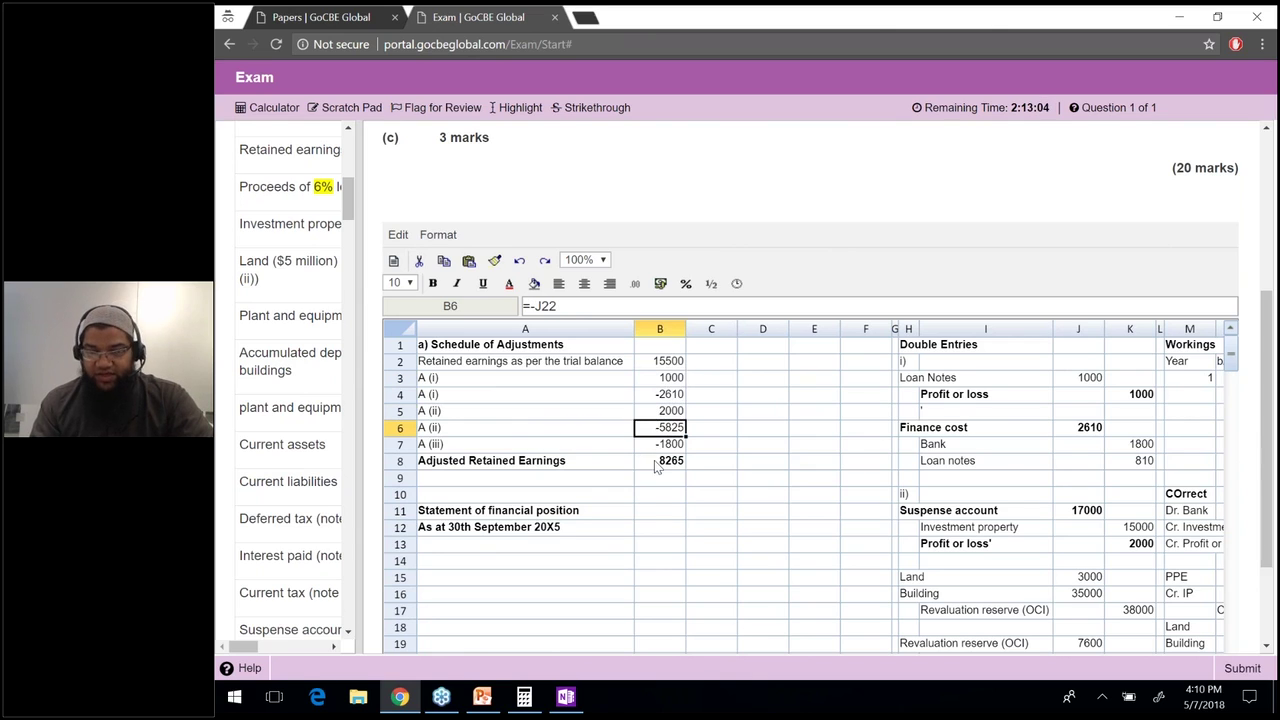
{"action": "key", "text": "Down"}
{"action": "key", "text": "Down"}
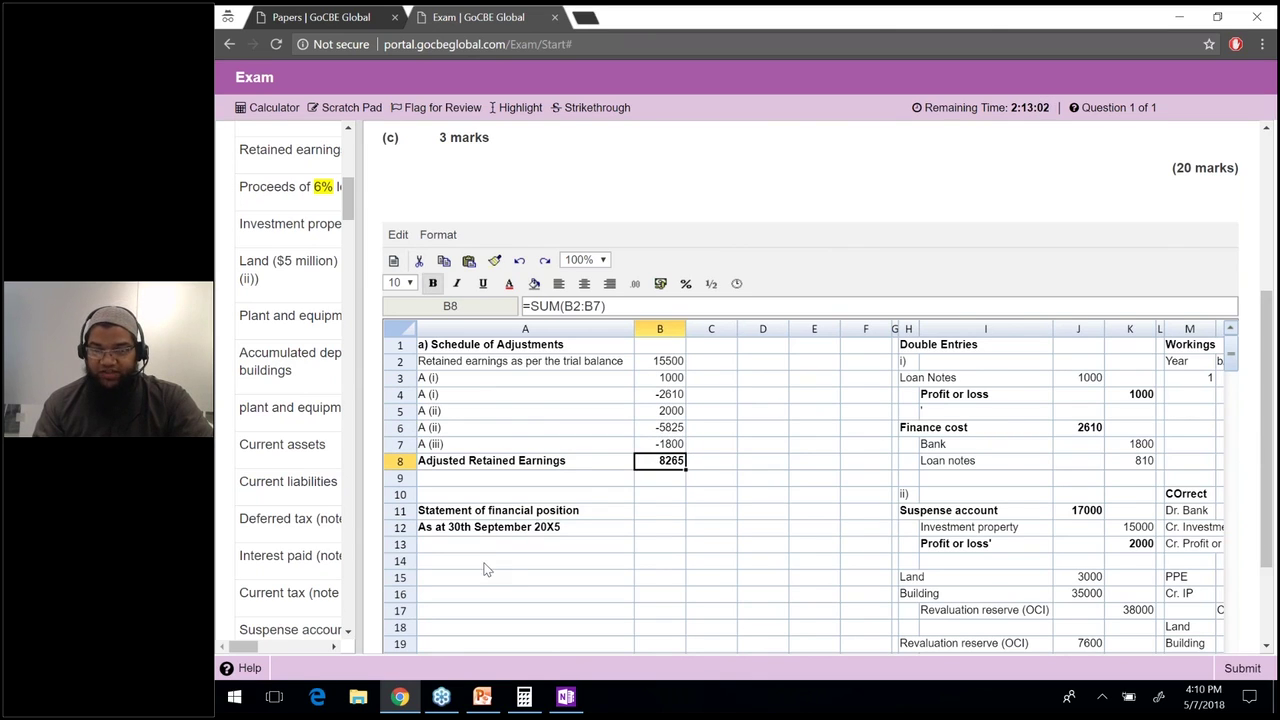
{"action": "left_click", "coordinate": [484, 563]}
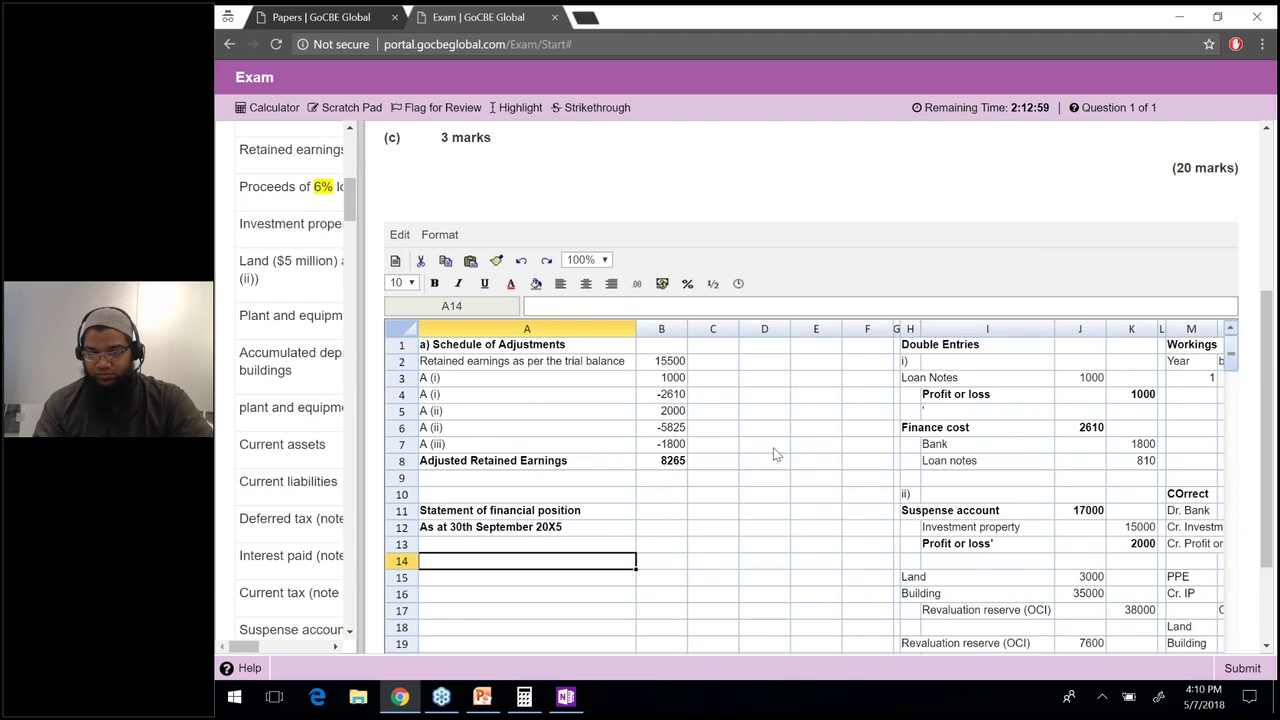
{"action": "left_click_drag", "start_coordinate": [357, 342], "coordinate": [609, 342]}
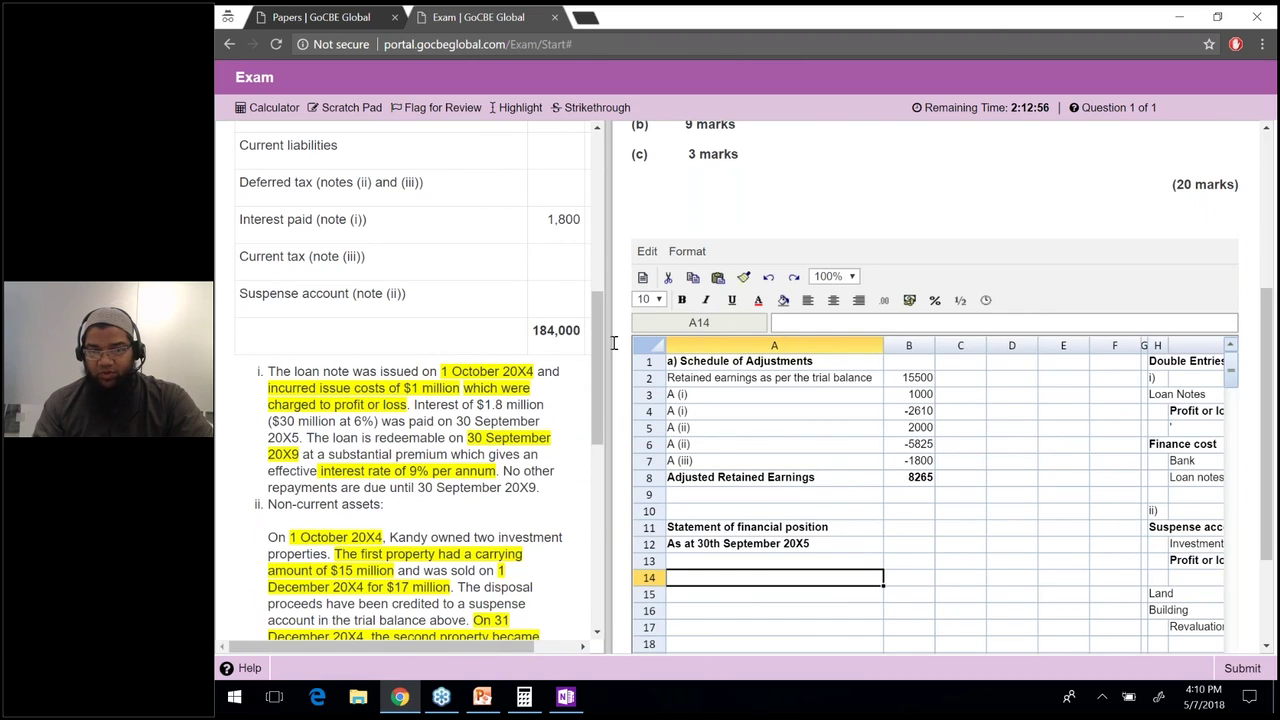
Widen the question panel further and scroll the grid into position.
{"action": "left_click_drag", "start_coordinate": [614, 343], "coordinate": [764, 343]}
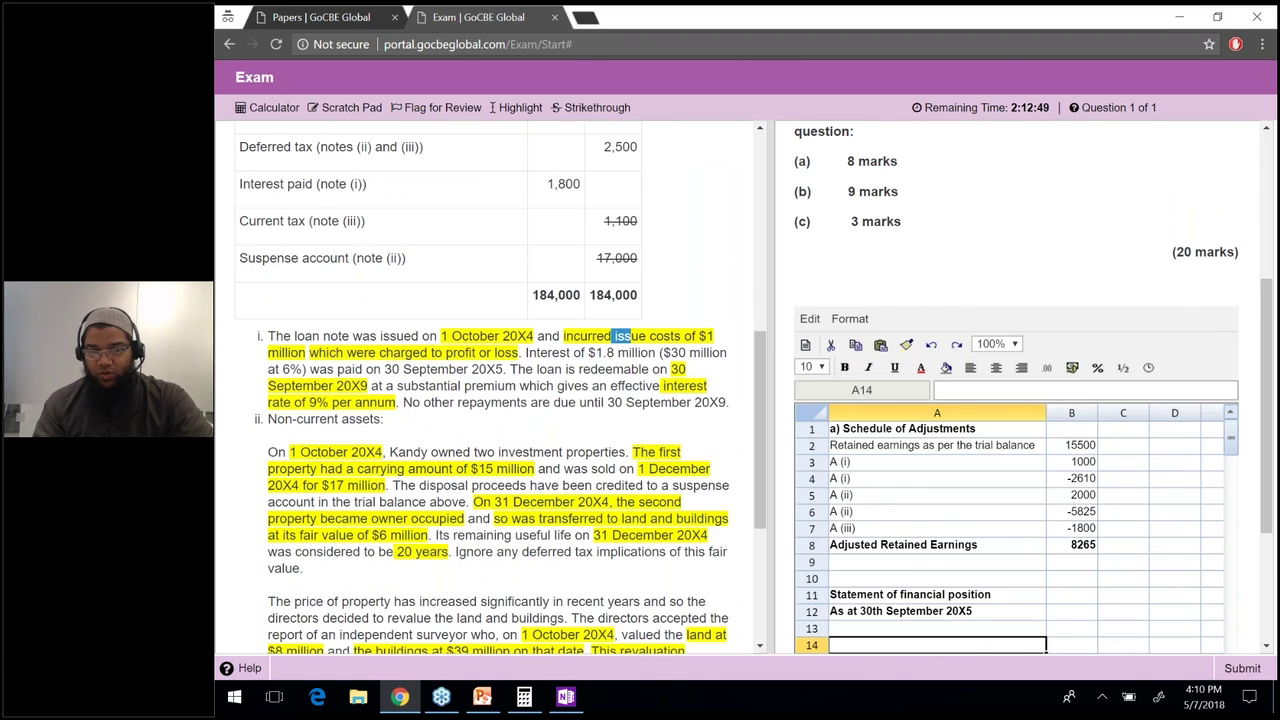
{"action": "left_click_drag", "start_coordinate": [762, 405], "coordinate": [762, 260]}
{"action": "key", "text": "Down"}
{"action": "key", "text": "Down"}
{"action": "key", "text": "Down"}
{"action": "key", "text": "Down"}
{"action": "key", "text": "Down"}
{"action": "key", "text": "Down"}
{"action": "key", "text": "Down"}
{"action": "key", "text": "Down"}
{"action": "key", "text": "Down"}
{"action": "key", "text": "Down"}
{"action": "key", "text": "Down"}
{"action": "key", "text": "Down"}
{"action": "key", "text": "Down"}
{"action": "key", "text": "Down"}
{"action": "key", "text": "Down"}
{"action": "key", "text": "Down"}
{"action": "key", "text": "Down"}
{"action": "key", "text": "Down"}
{"action": "key", "text": "Down"}
{"action": "key", "text": "Down"}
{"action": "key", "text": "Down"}
{"action": "key", "text": "Down"}
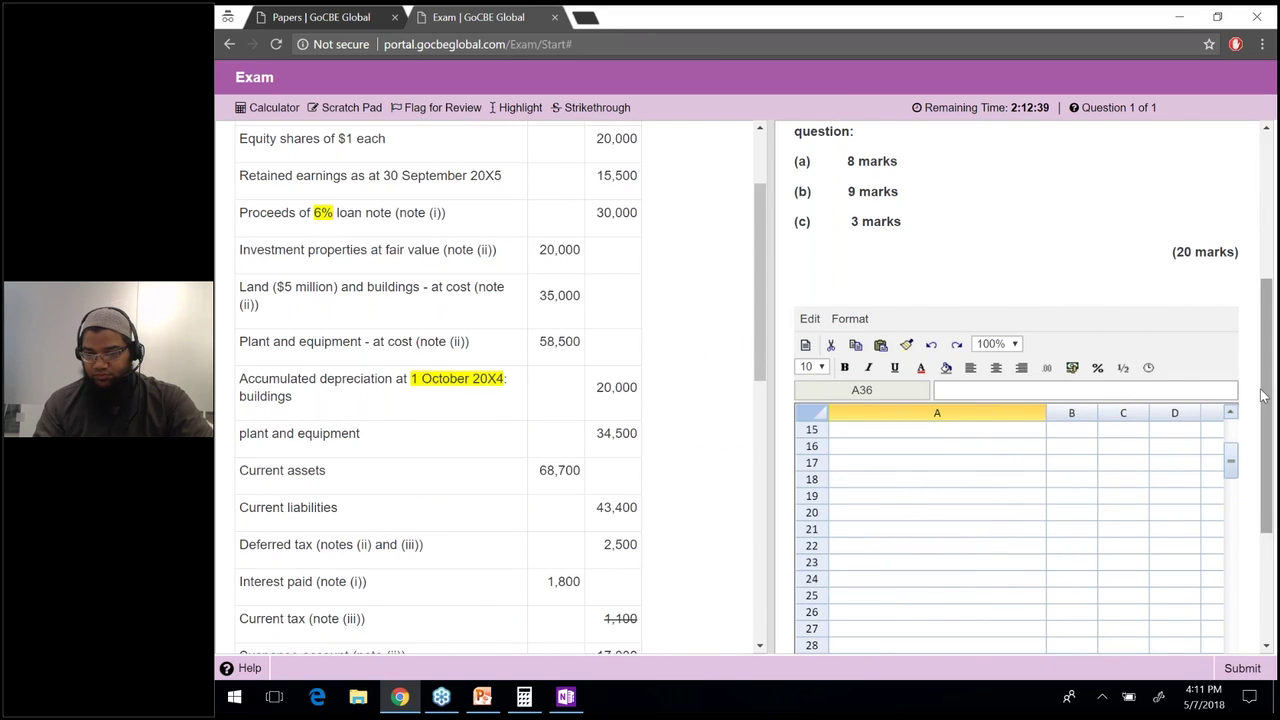
{"action": "scroll", "coordinate": [1262, 395], "scroll_direction": "down", "scroll_amount": 3}
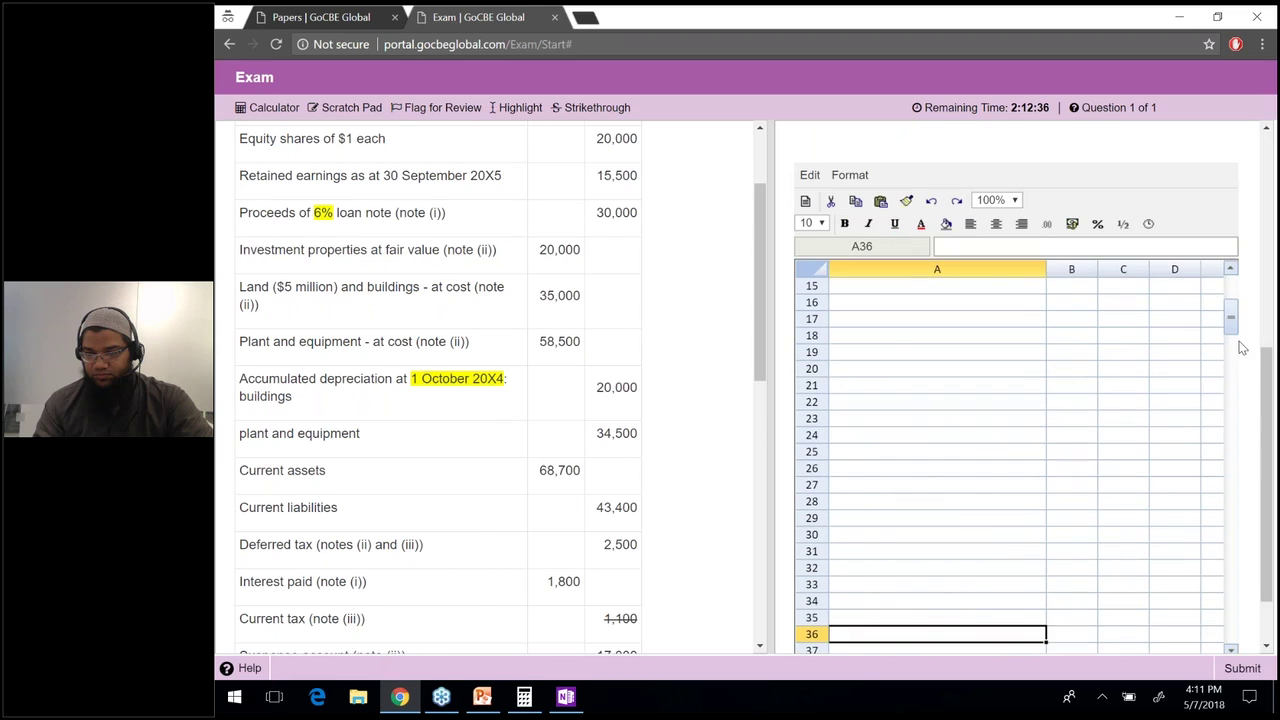
{"action": "left_click_drag", "start_coordinate": [1232, 318], "coordinate": [1231, 292]}
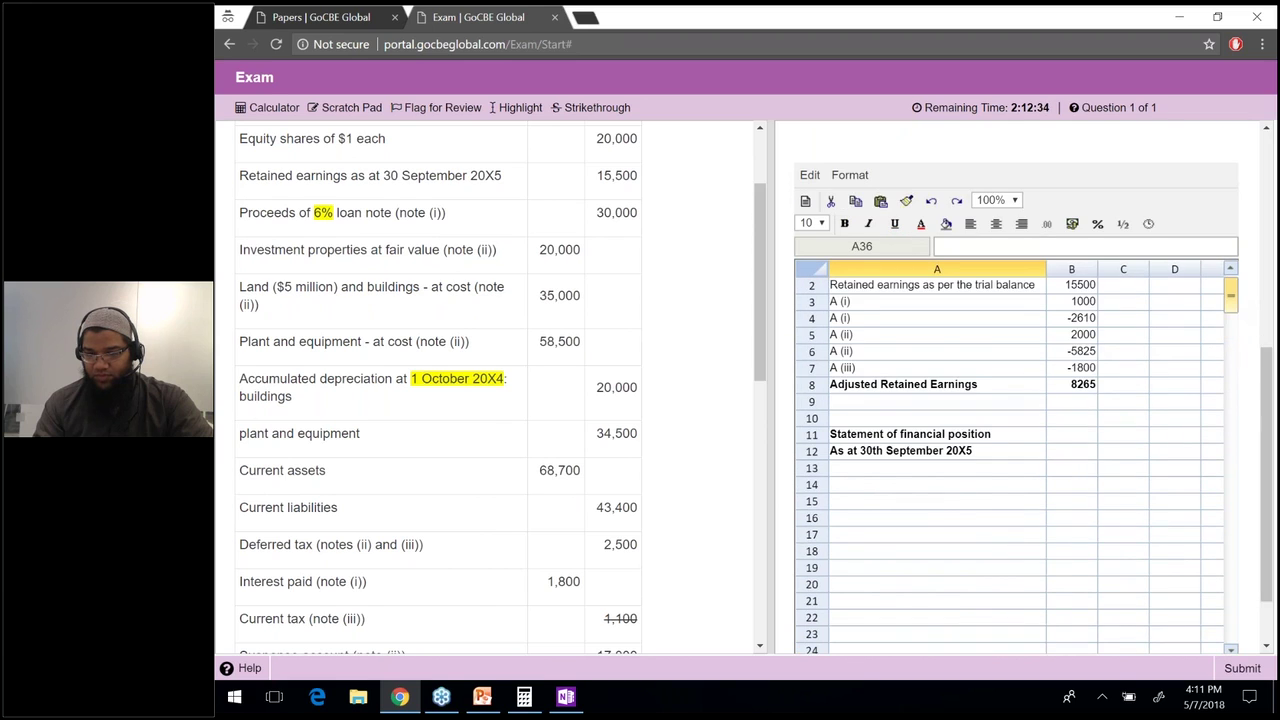
Enter Non-current assets, Property, plant and equipment, and Investment property in A14–A16.
{"action": "left_click", "coordinate": [959, 481]}
{"action": "type", "text": "Non-current assets"}
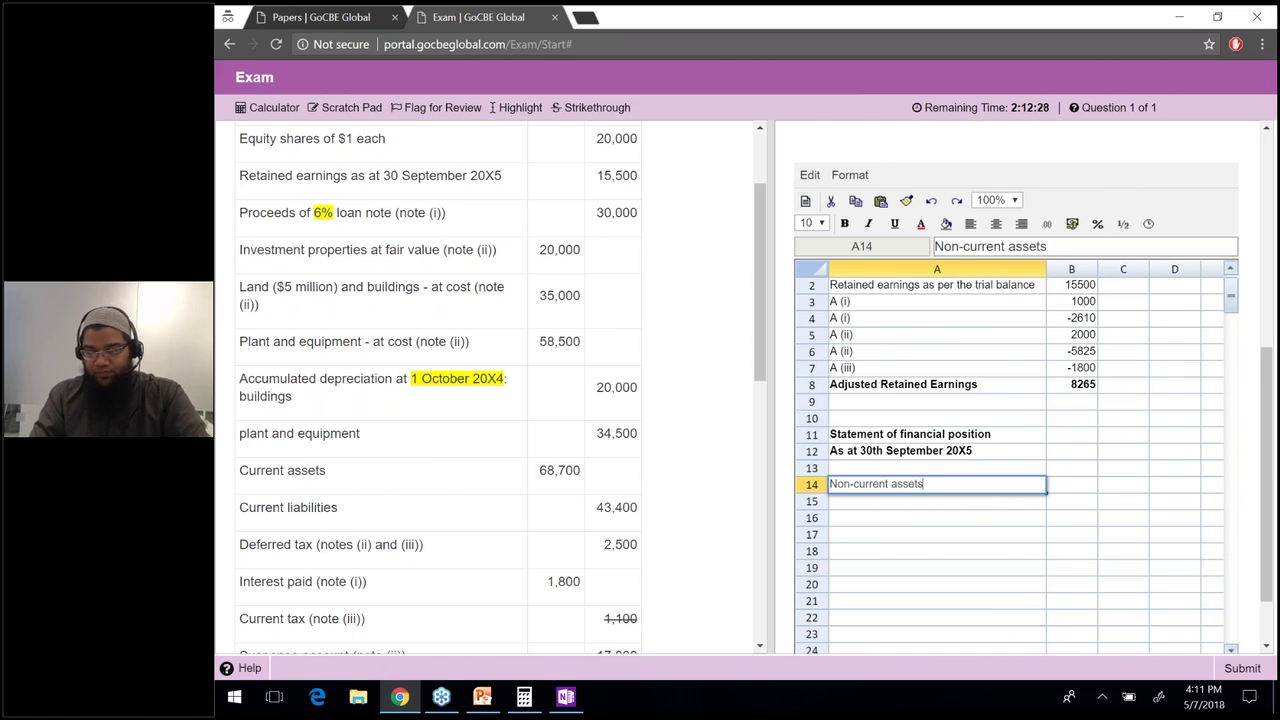
{"action": "key", "text": "Return"}
{"action": "type", "text": "Property"}
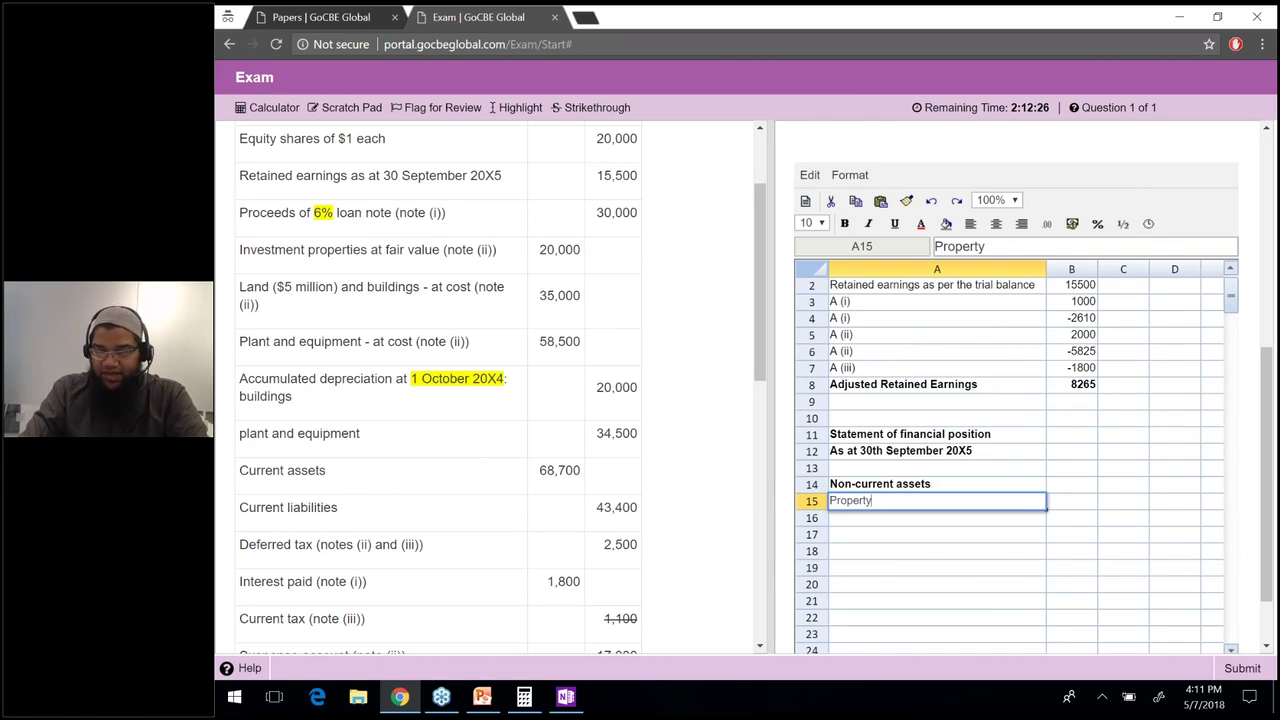
{"action": "type", "text": ", plant and equip"}
{"action": "type", "text": "m"}
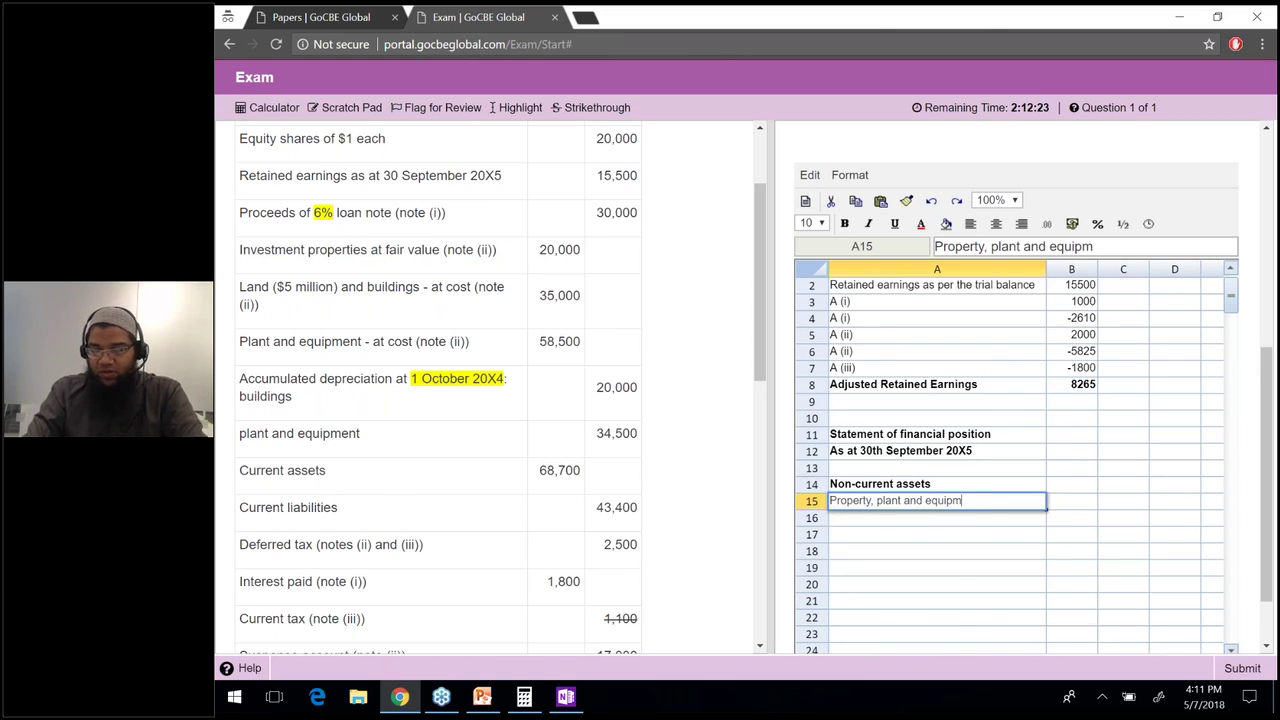
{"action": "type", "text": "ent"}
{"action": "key", "text": "Return"}
{"action": "type", "text": "Investment property"}
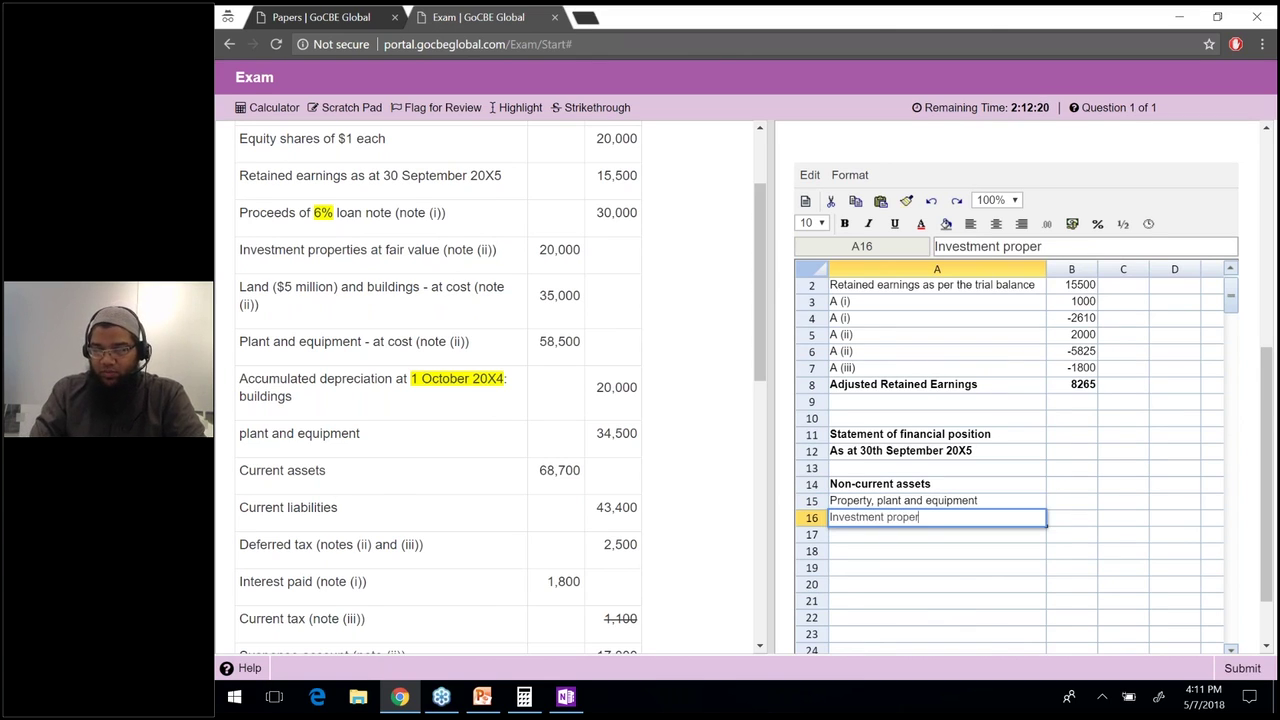
{"action": "key", "text": "Return"}
{"action": "key", "text": "Return"}
Add a bold Current assets heading and a Total Assets row beneath it.
{"action": "type", "text": "Cu"}
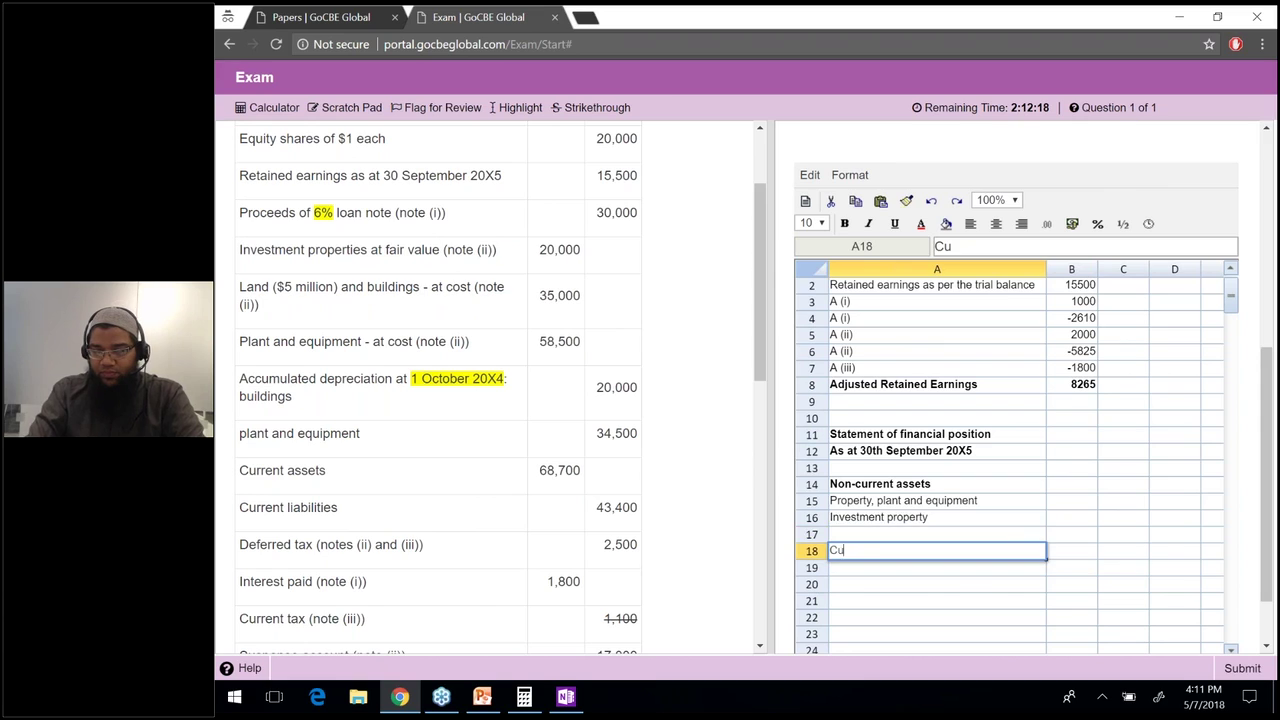
{"action": "type", "text": "rrent"}
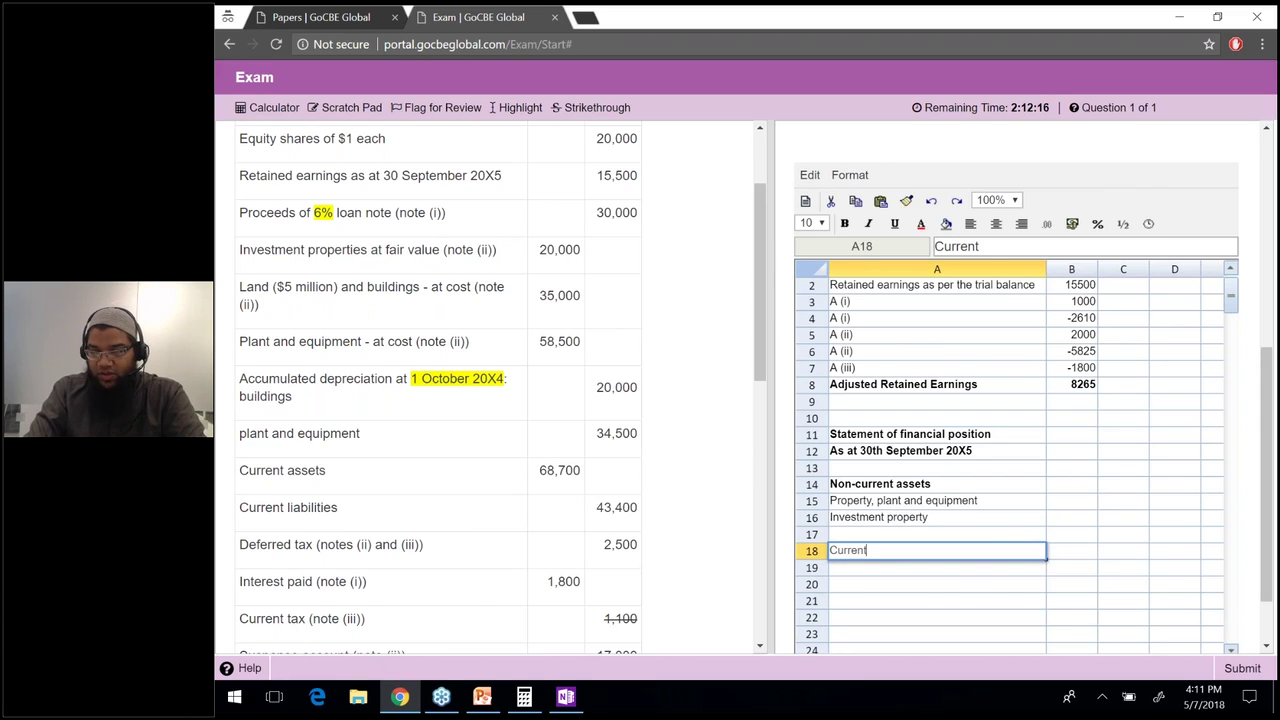
{"action": "type", "text": " asset"}
{"action": "key", "text": "BackSpace"}
{"action": "key", "text": "BackSpace"}
{"action": "key", "text": "BackSpace"}
{"action": "key", "text": "BackSpace"}
{"action": "type", "text": "assets"}
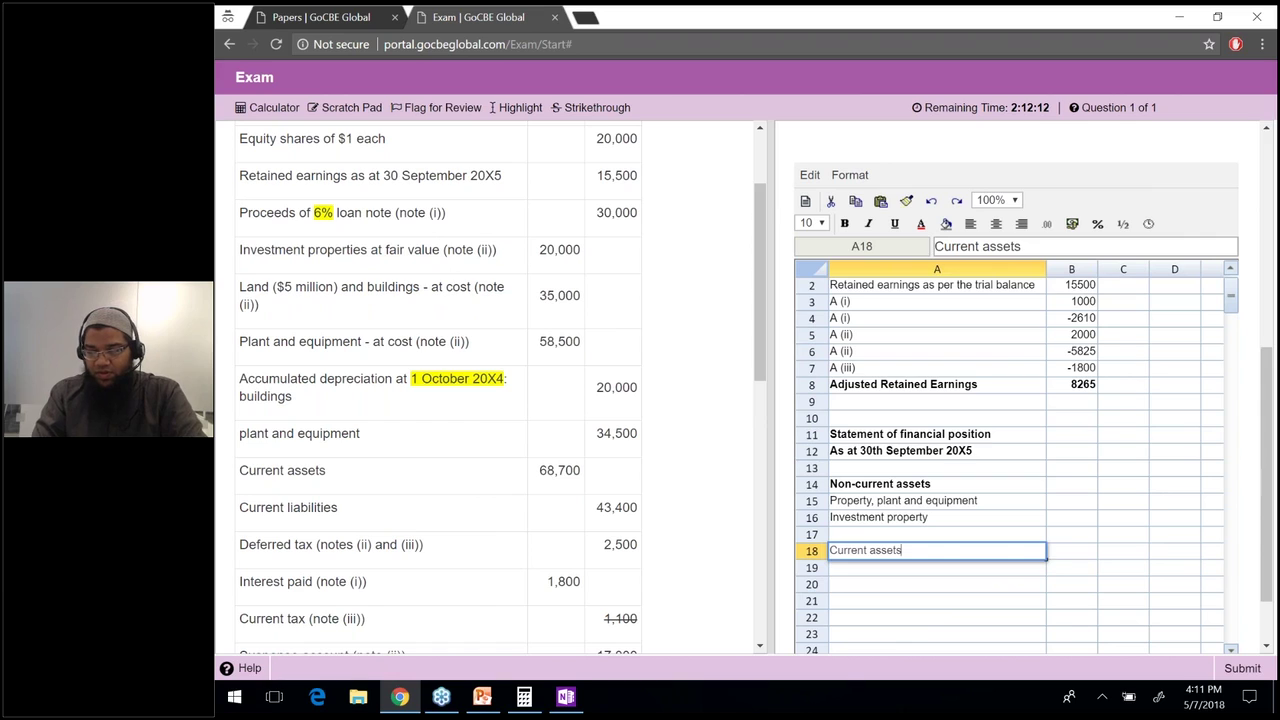
{"action": "key", "text": "Return"}
{"action": "key", "text": "Return"}
{"action": "key", "text": "Down"}
{"action": "key", "text": "Up"}
{"action": "key", "text": "Up"}
{"action": "key", "text": "Up"}
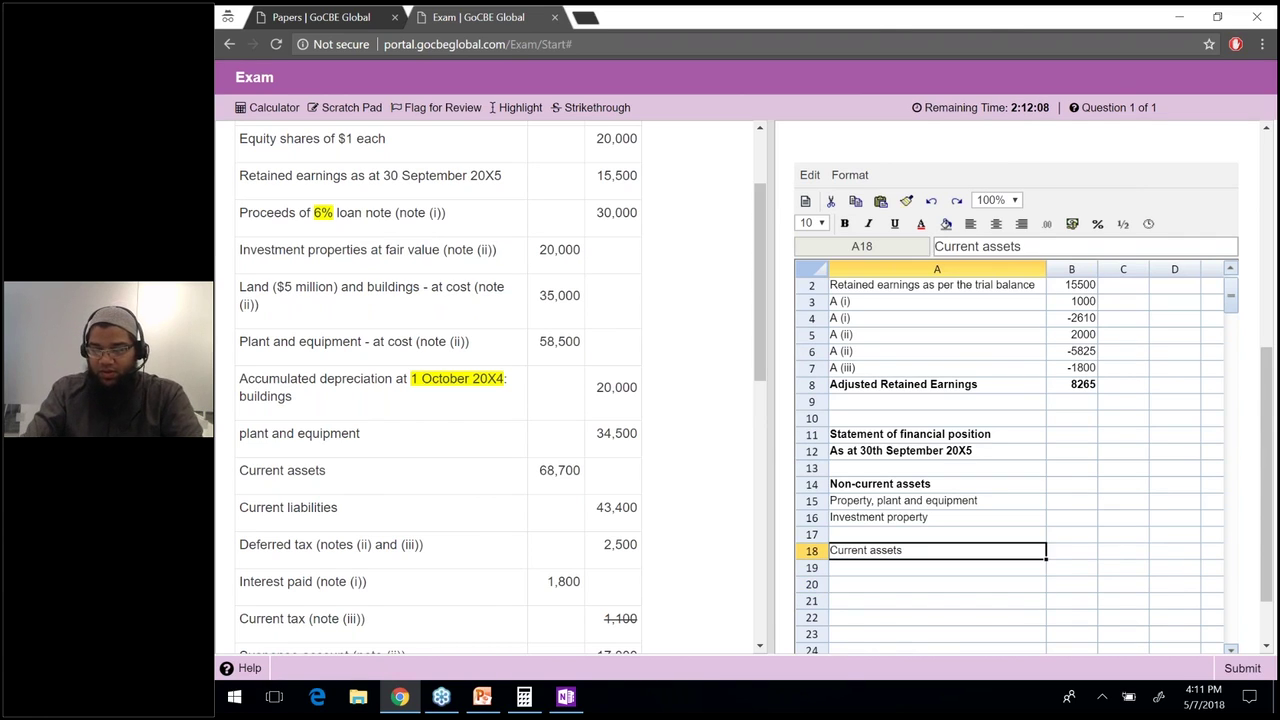
{"action": "key", "text": "ctrl+b"}
{"action": "key", "text": "Down"}
{"action": "type", "text": "Total Assets"}
{"action": "key", "text": "Return"}
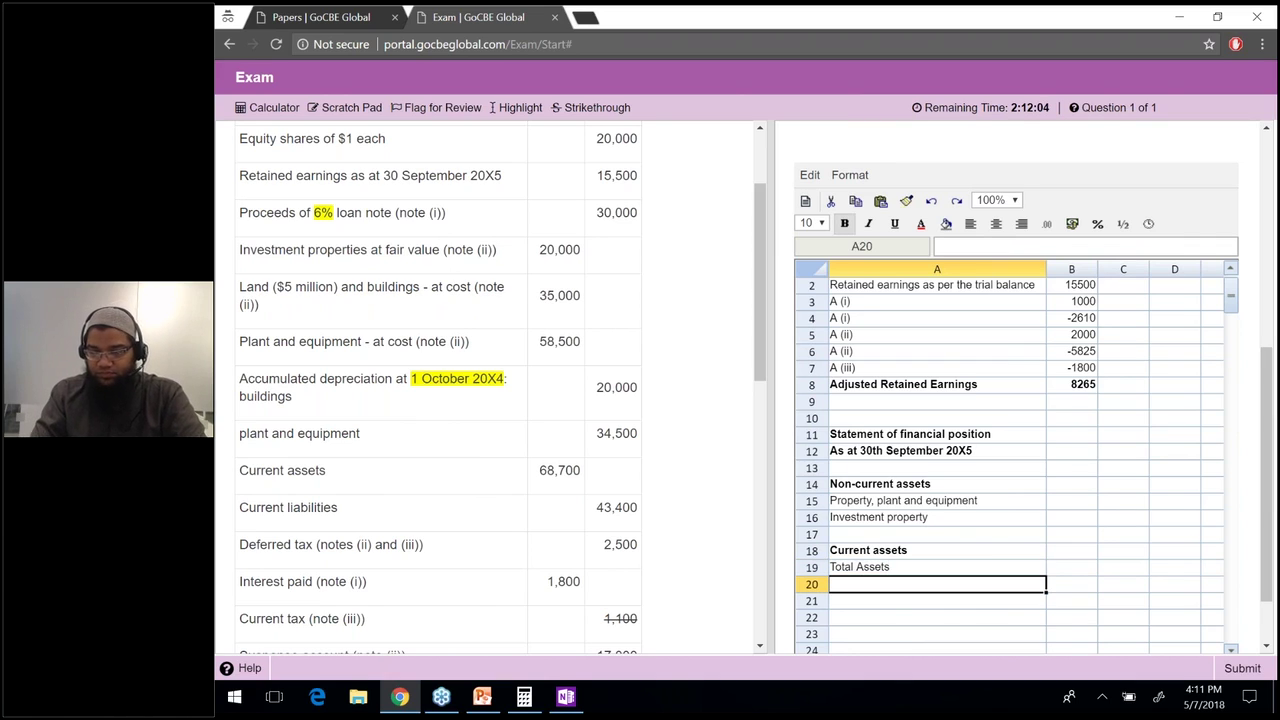
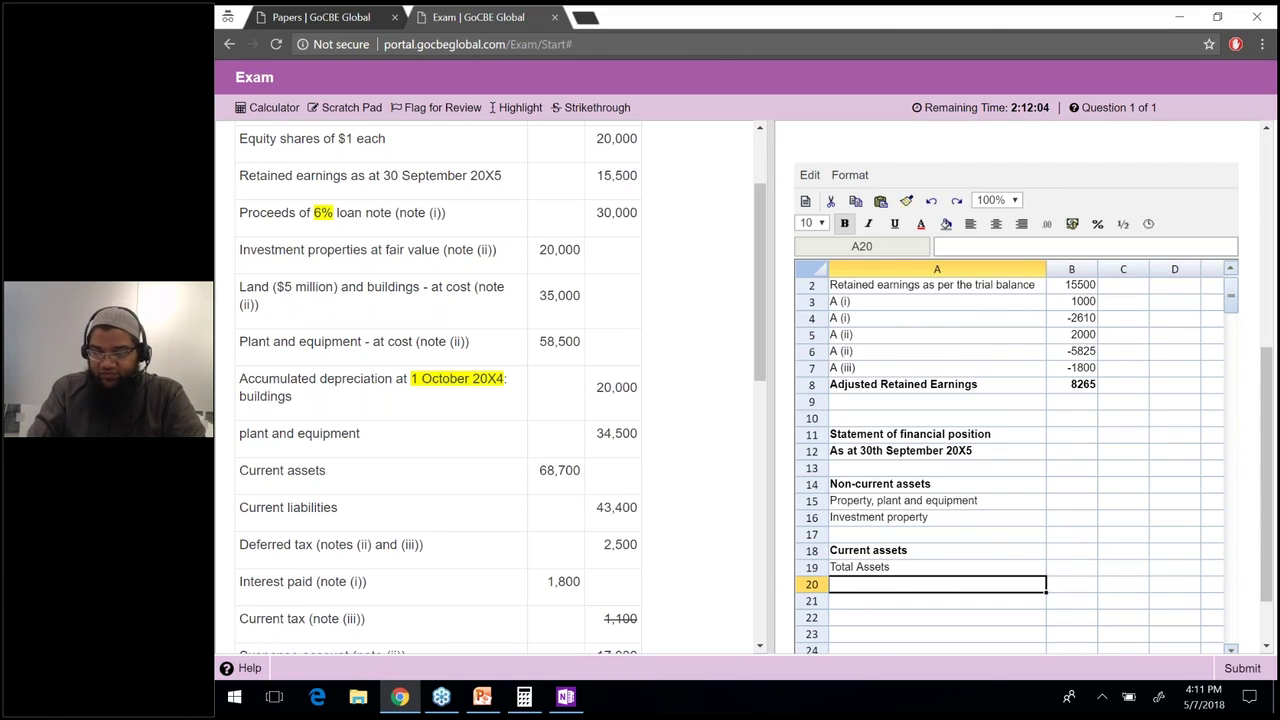
Enter the Loan notes and Deferred tax liability labels in A28 and A29.
{"action": "key", "text": "Down"}
{"action": "key", "text": "Down"}
{"action": "key", "text": "ctrl+Down"}
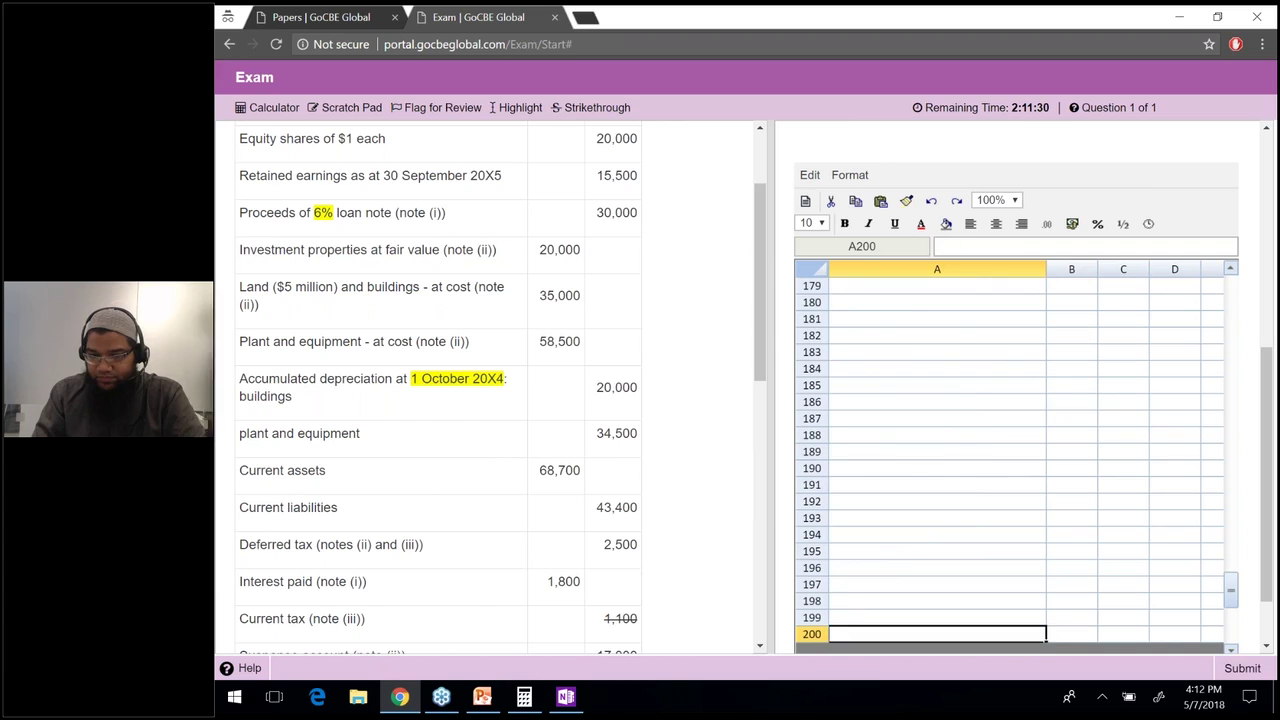
{"action": "key", "text": "ctrl+Home"}
{"action": "key", "text": "Down"}
{"action": "key", "text": "Down"}
{"action": "key", "text": "Down"}
{"action": "left_click", "coordinate": [937, 467]}
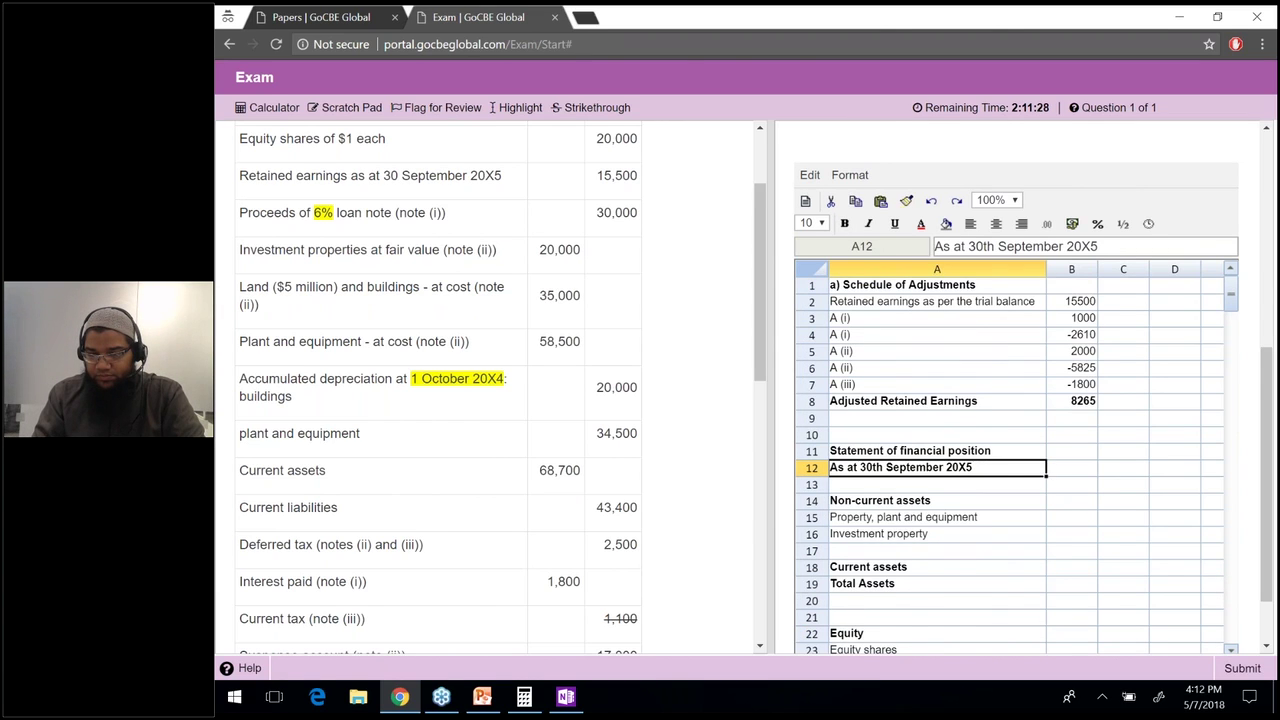
{"action": "key", "text": "Down"}
{"action": "key", "text": "Down"}
{"action": "key", "text": "Down"}
{"action": "key", "text": "Down"}
{"action": "key", "text": "Down"}
{"action": "key", "text": "Down"}
{"action": "key", "text": "Down"}
{"action": "key", "text": "Down"}
{"action": "key", "text": "Down"}
{"action": "key", "text": "Down"}
{"action": "key", "text": "Down"}
{"action": "key", "text": "Down"}
{"action": "key", "text": "Down"}
{"action": "key", "text": "Down"}
{"action": "key", "text": "Down"}
{"action": "key", "text": "Down"}
{"action": "key", "text": "Down"}
{"action": "key", "text": "Down"}
{"action": "key", "text": "Down"}
{"action": "key", "text": "Down"}
{"action": "key", "text": "Up"}
{"action": "key", "text": "Up"}
{"action": "key", "text": "Up"}
{"action": "key", "text": "Up"}
{"action": "key", "text": "Up"}
{"action": "key", "text": "Up"}
{"action": "key", "text": "Up"}
{"action": "key", "text": "Up"}
{"action": "key", "text": "Up"}
{"action": "key", "text": "Up"}
{"action": "key", "text": "Up"}
{"action": "key", "text": "Up"}
{"action": "key", "text": "Up"}
{"action": "key", "text": "Up"}
{"action": "key", "text": "Up"}
{"action": "key", "text": "Up"}
{"action": "key", "text": "Up"}
{"action": "right_click", "coordinate": [988, 306]}
{"action": "key", "text": "Escape"}
{"action": "key", "text": "Up"}
{"action": "key", "text": "Up"}
{"action": "key", "text": "Up"}
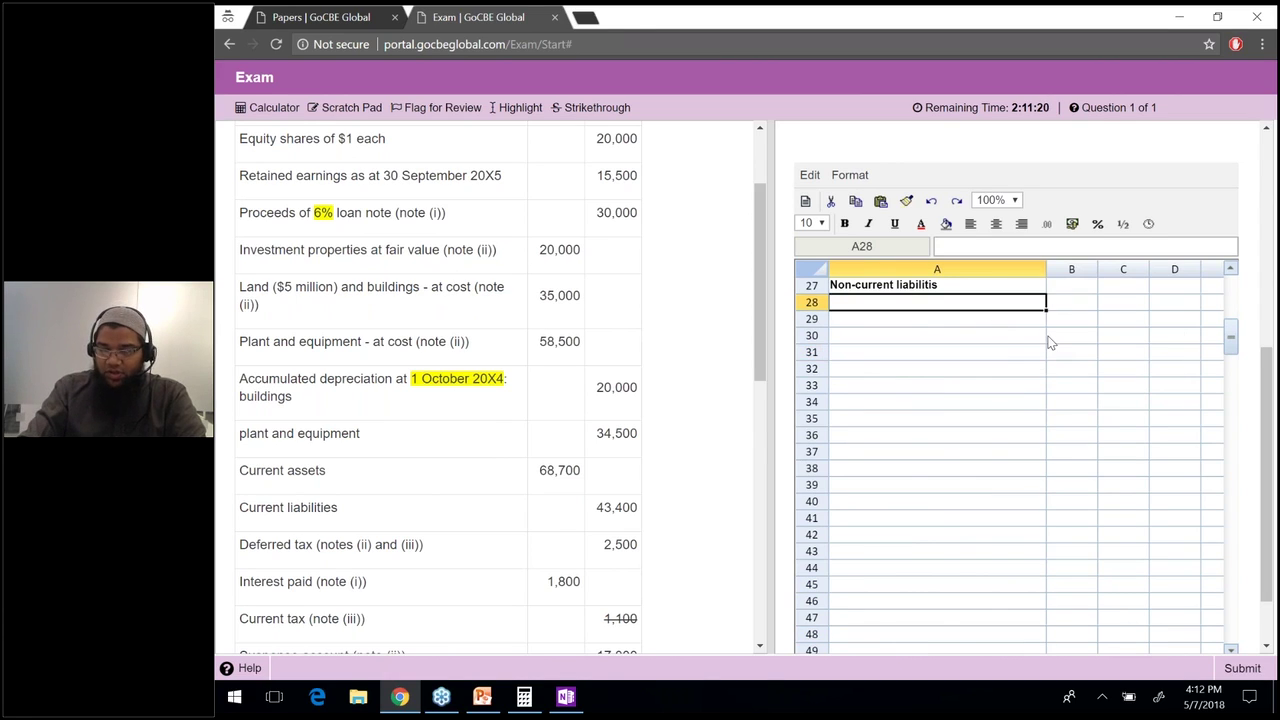
{"action": "type", "text": "Loan notes"}
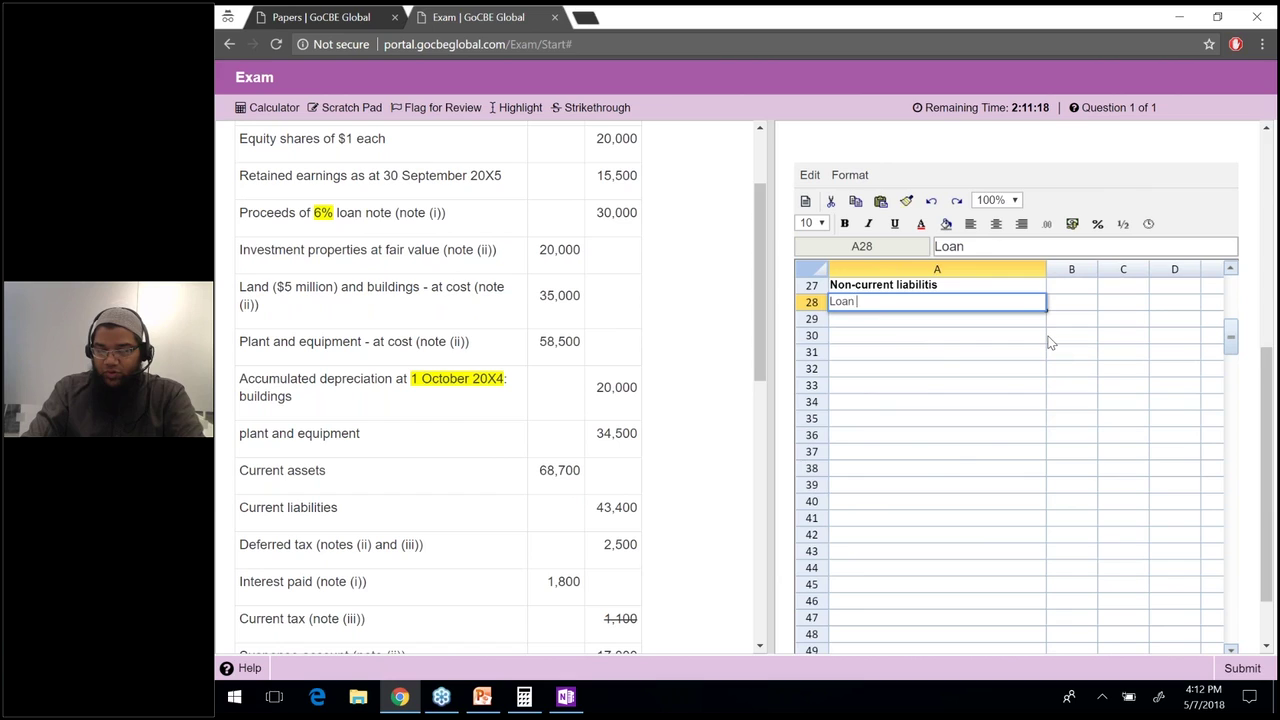
{"action": "key", "text": "Return"}
{"action": "type", "text": "Defe"}
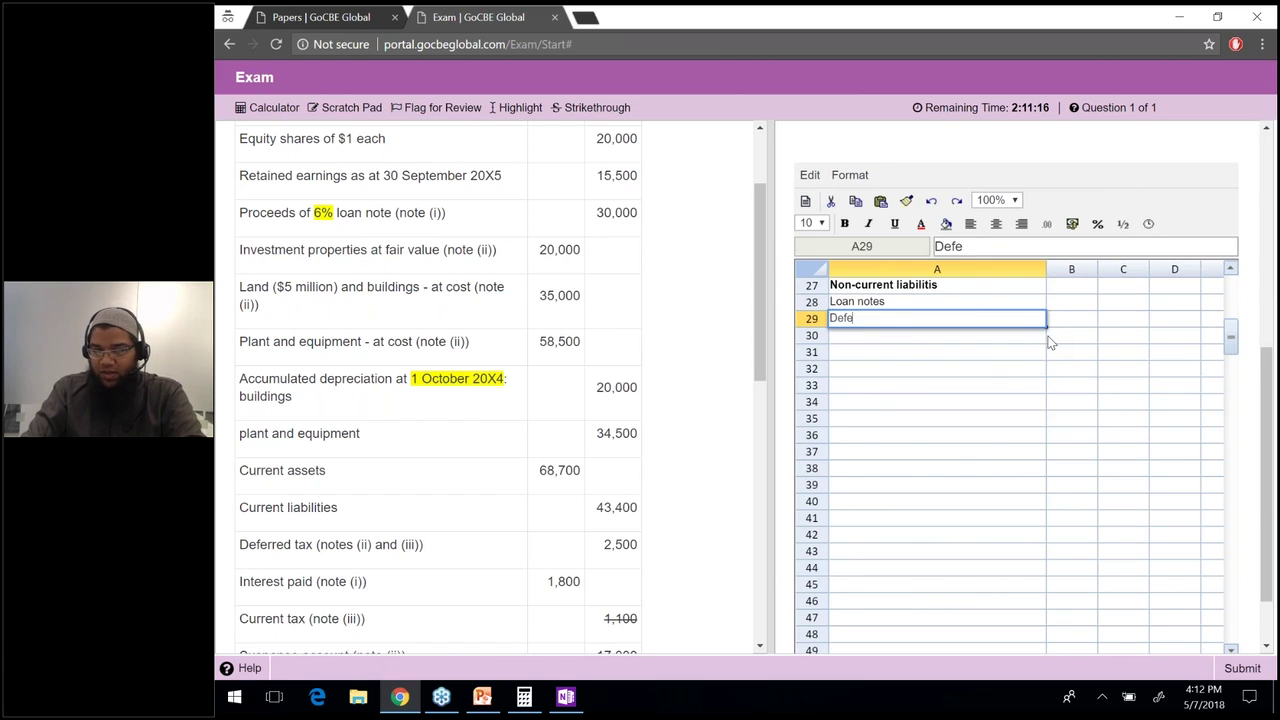
{"action": "type", "text": "rred tax liability"}
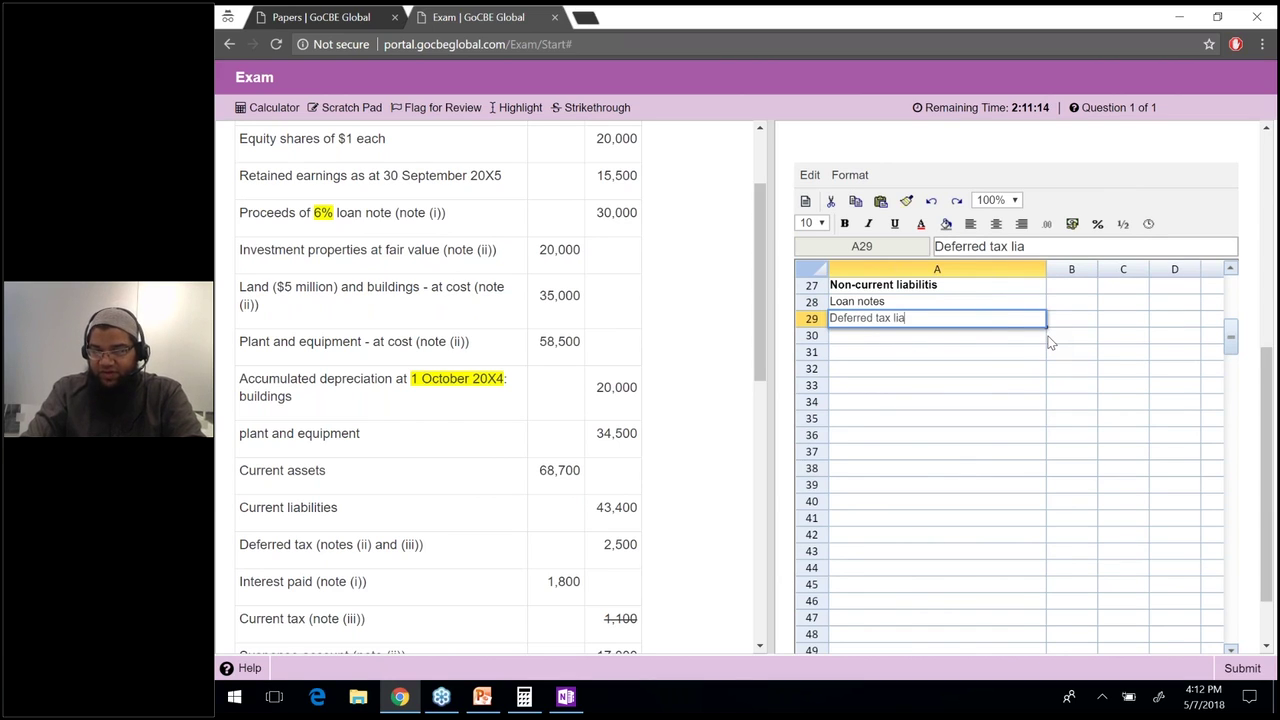
{"action": "key", "text": "Return"}
{"action": "key", "text": "Return"}
Add the Current liabilities label in A31.
{"action": "type", "text": "Current liabiliti"}
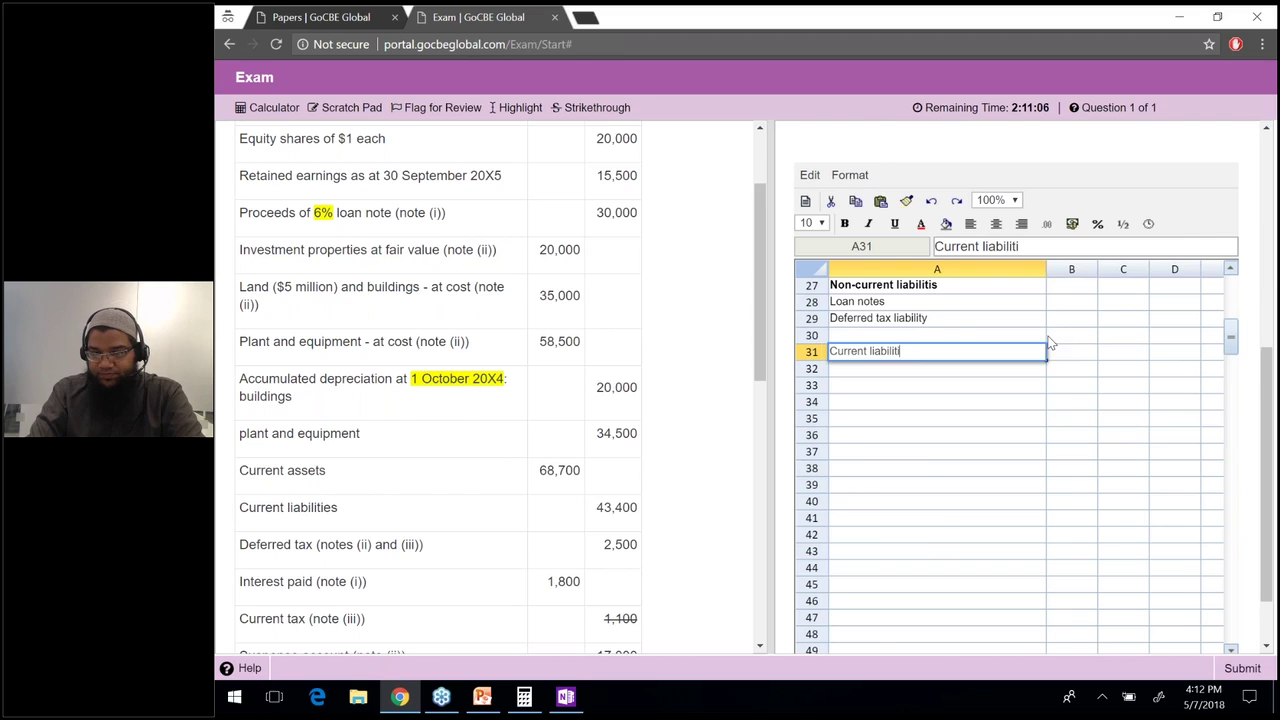
{"action": "type", "text": "es"}
{"action": "key", "text": "Return"}
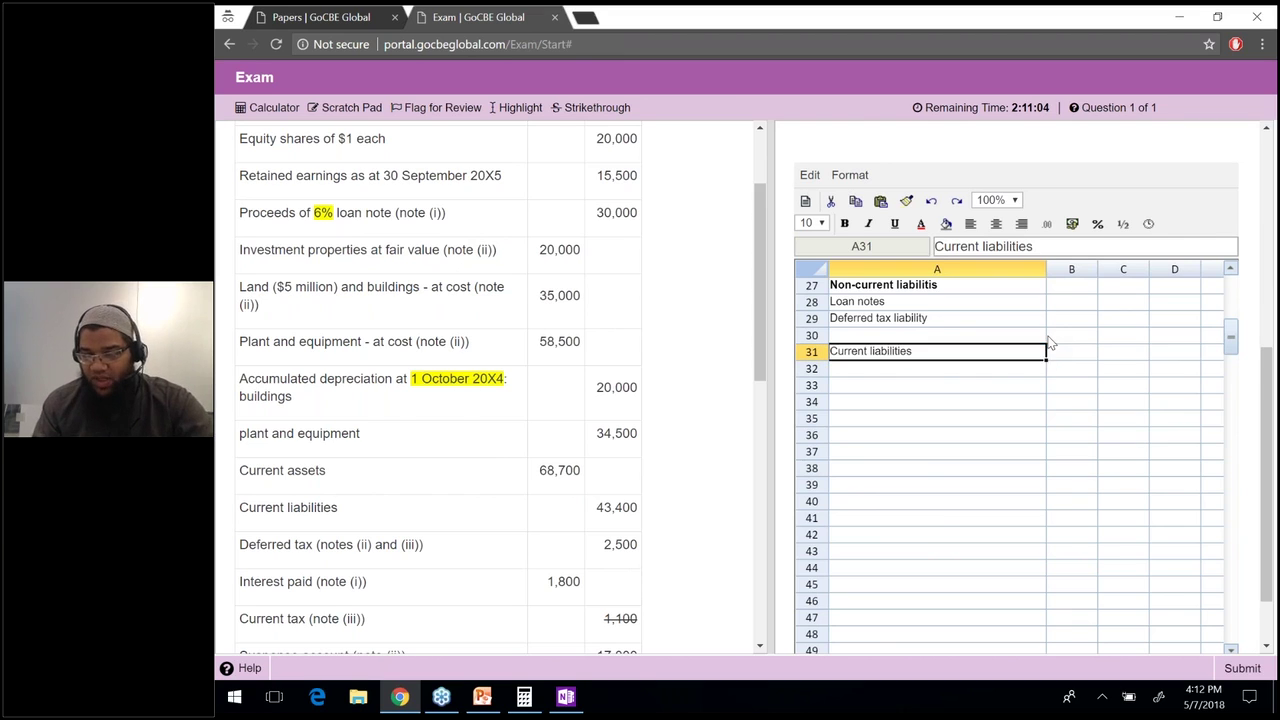
Add a bold 'Total Equity and liabilities' label in A32.
{"action": "key", "text": "Up"}
{"action": "key", "text": "Up"}
{"action": "key", "text": "Up"}
{"action": "key", "text": "Up"}
{"action": "key", "text": "Up"}
{"action": "key", "text": "Up"}
{"action": "key", "text": "Up"}
{"action": "key", "text": "Up"}
{"action": "key", "text": "Up"}
{"action": "key", "text": "Up"}
{"action": "key", "text": "Up"}
{"action": "key", "text": "Up"}
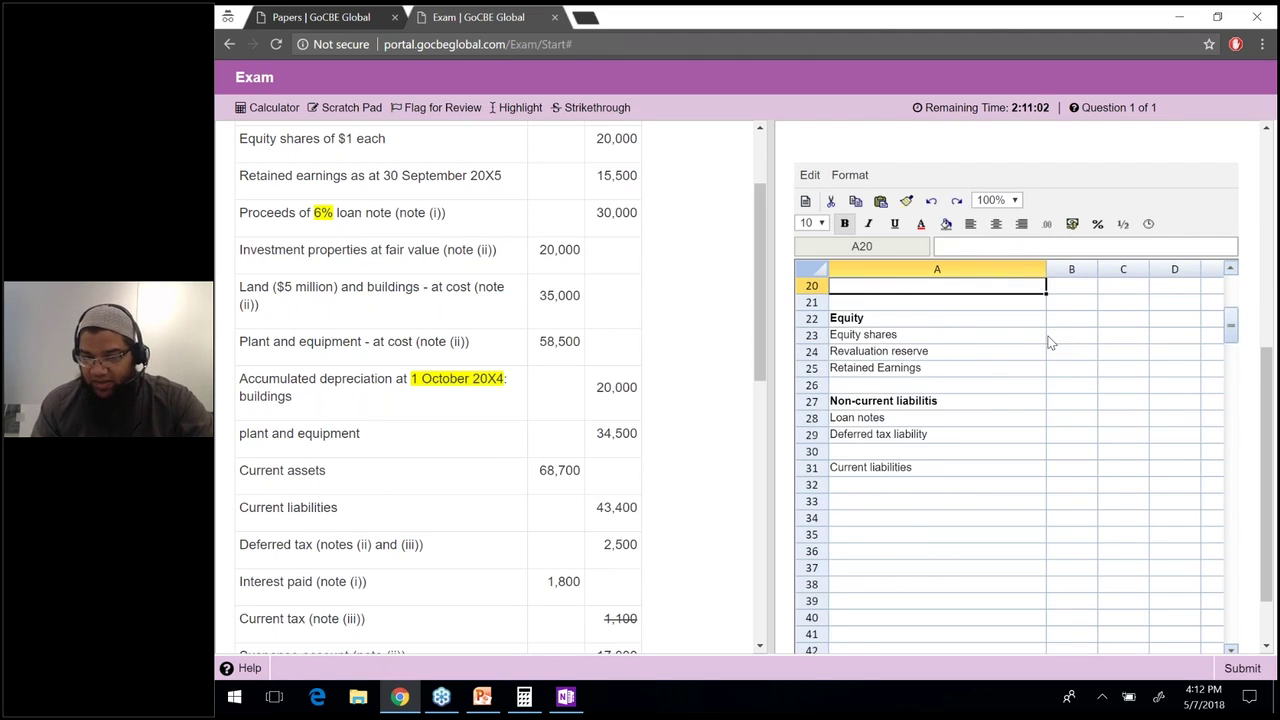
{"action": "key", "text": "Up"}
{"action": "key", "text": "Down"}
{"action": "key", "text": "Down"}
{"action": "key", "text": "Down"}
{"action": "key", "text": "Down"}
{"action": "key", "text": "Down"}
{"action": "key", "text": "Down"}
{"action": "key", "text": "Down"}
{"action": "key", "text": "Down"}
{"action": "key", "text": "Down"}
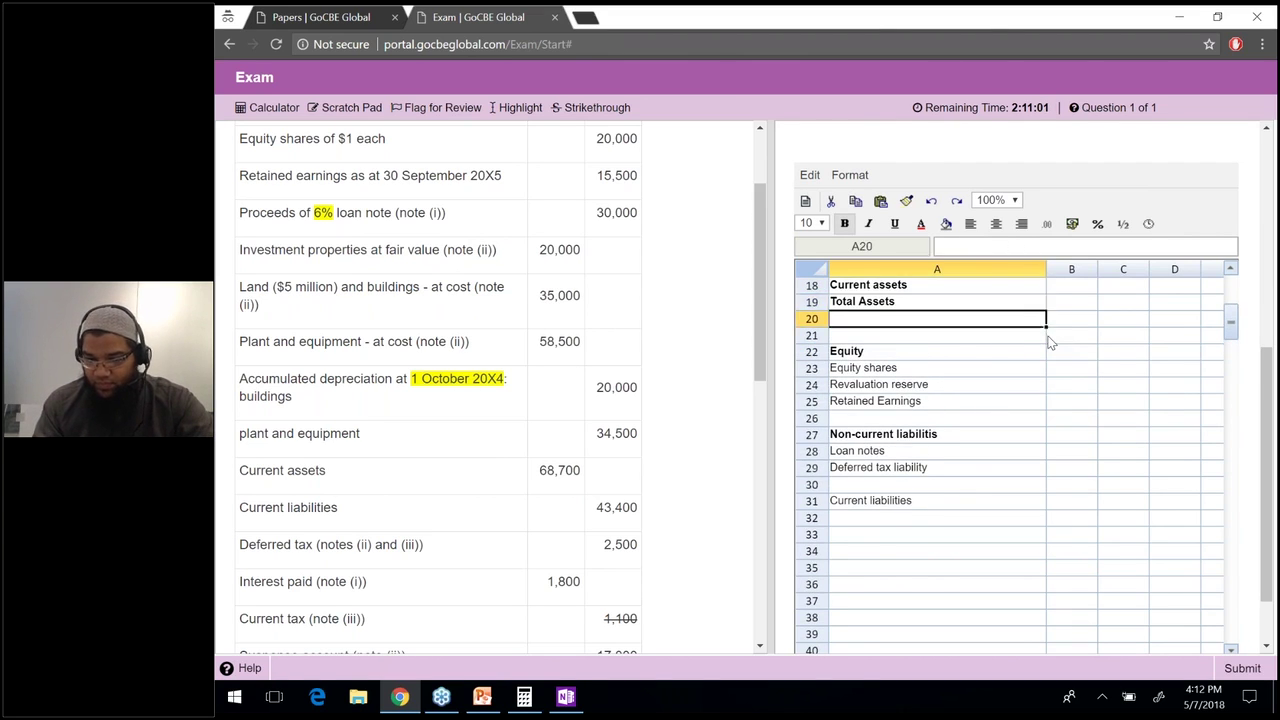
{"action": "left_click", "coordinate": [909, 520]}
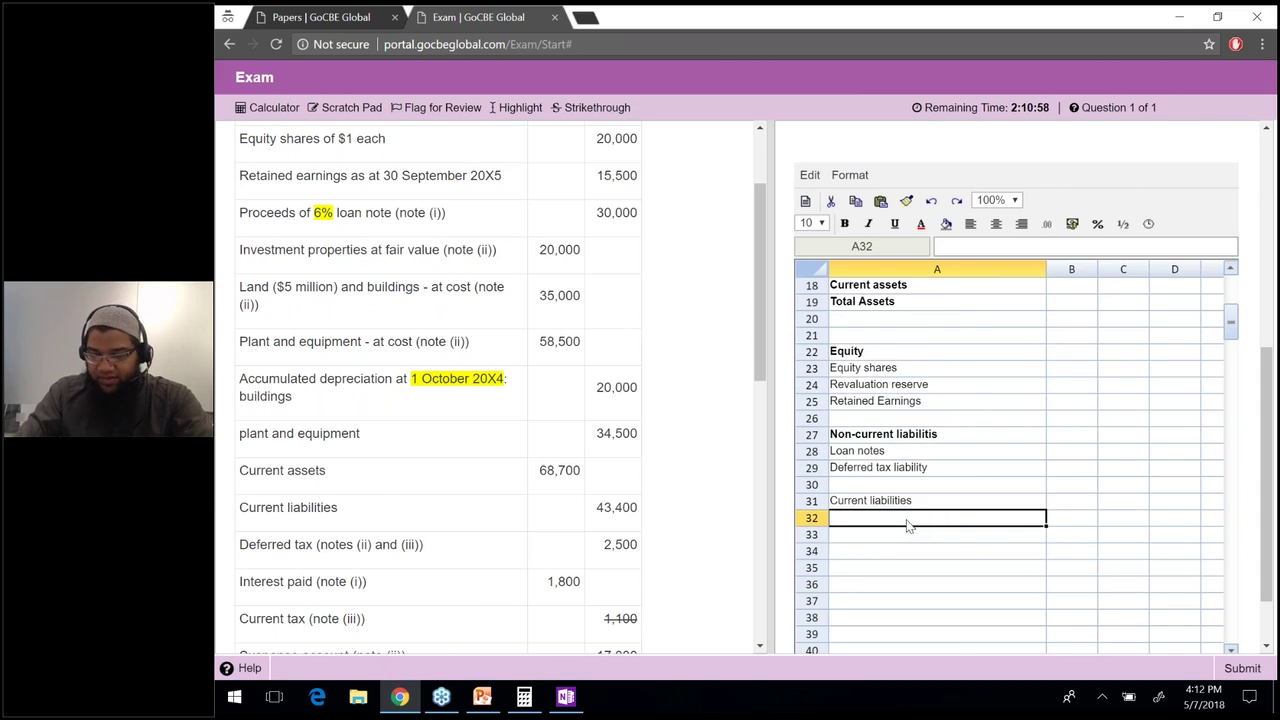
{"action": "type", "text": "Total Equity and l"}
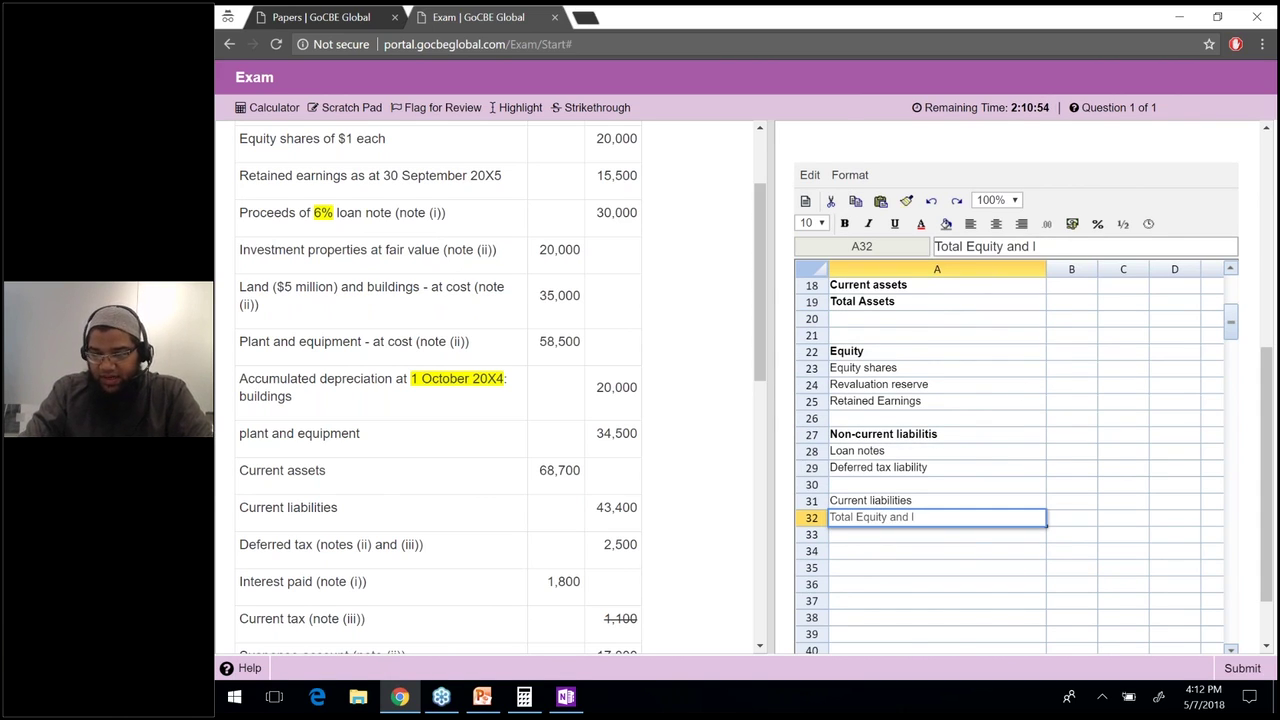
{"action": "type", "text": "iabilitie"}
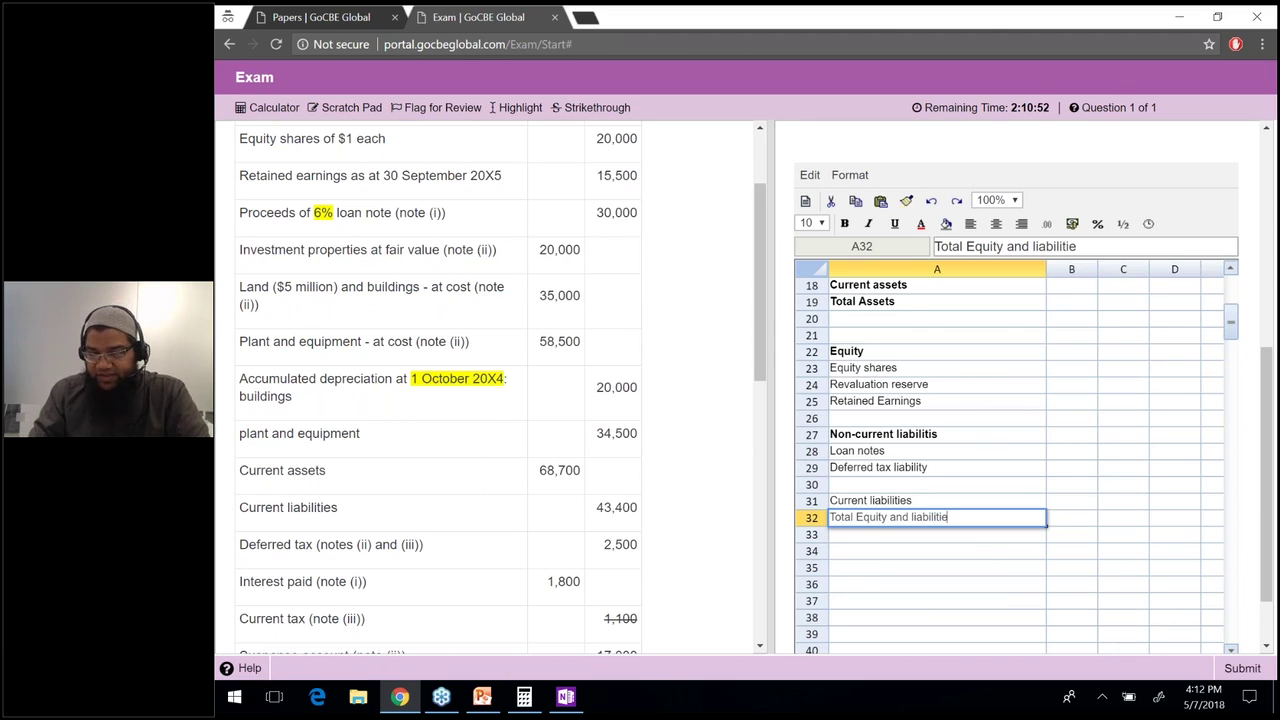
{"action": "type", "text": "s"}
{"action": "key", "text": "Return"}
{"action": "key", "text": "Up"}
{"action": "key", "text": "ctrl+b"}
{"action": "key", "text": "Up"}
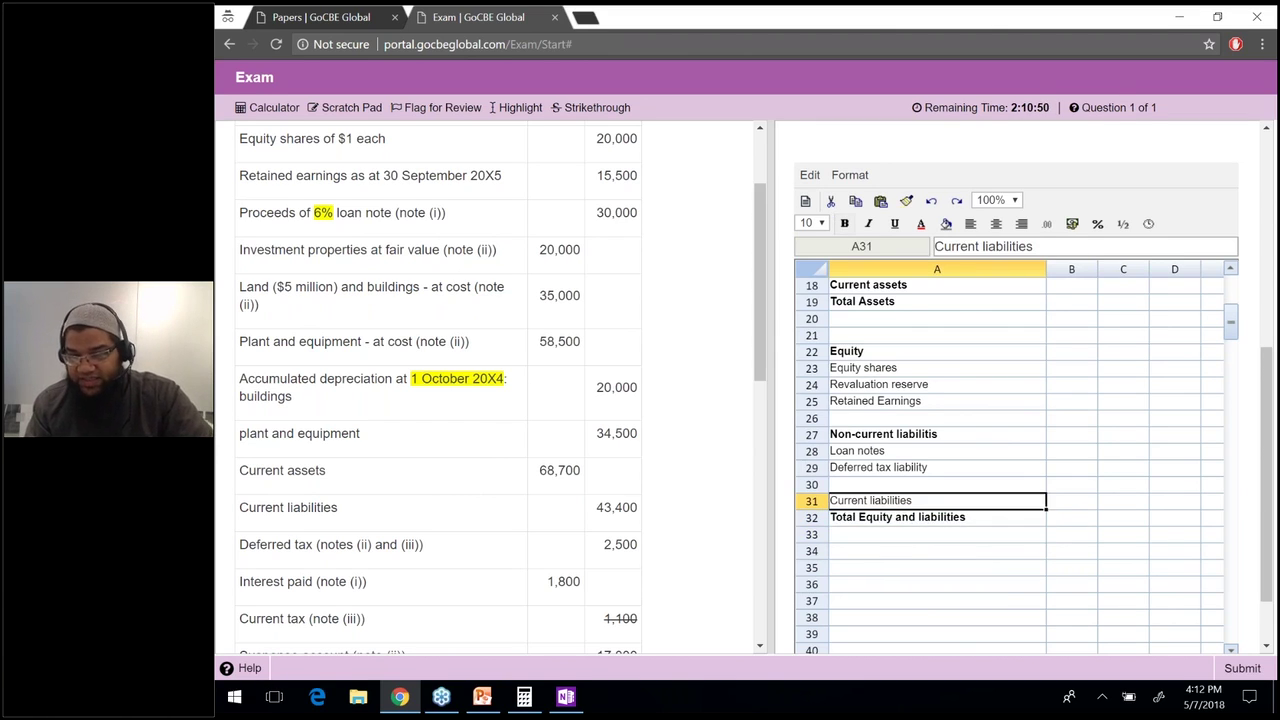
{"action": "left_click", "coordinate": [880, 467]}
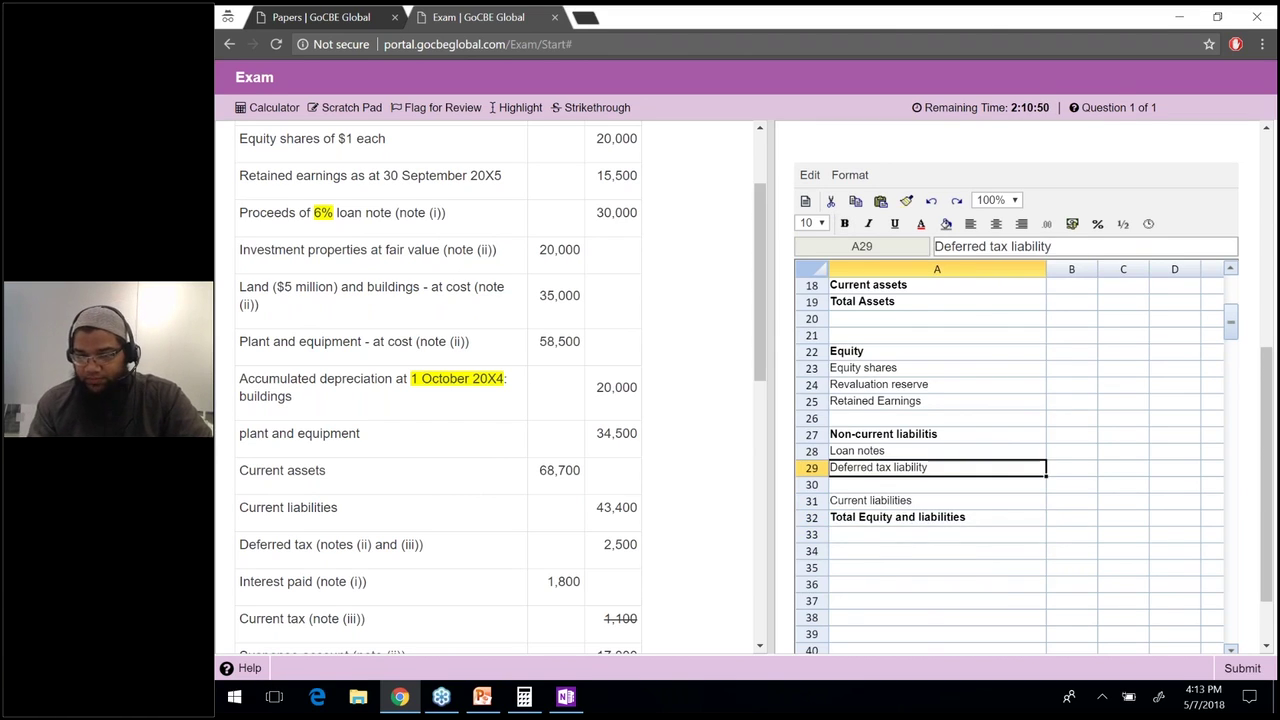
{"action": "key", "text": "Page_Up"}
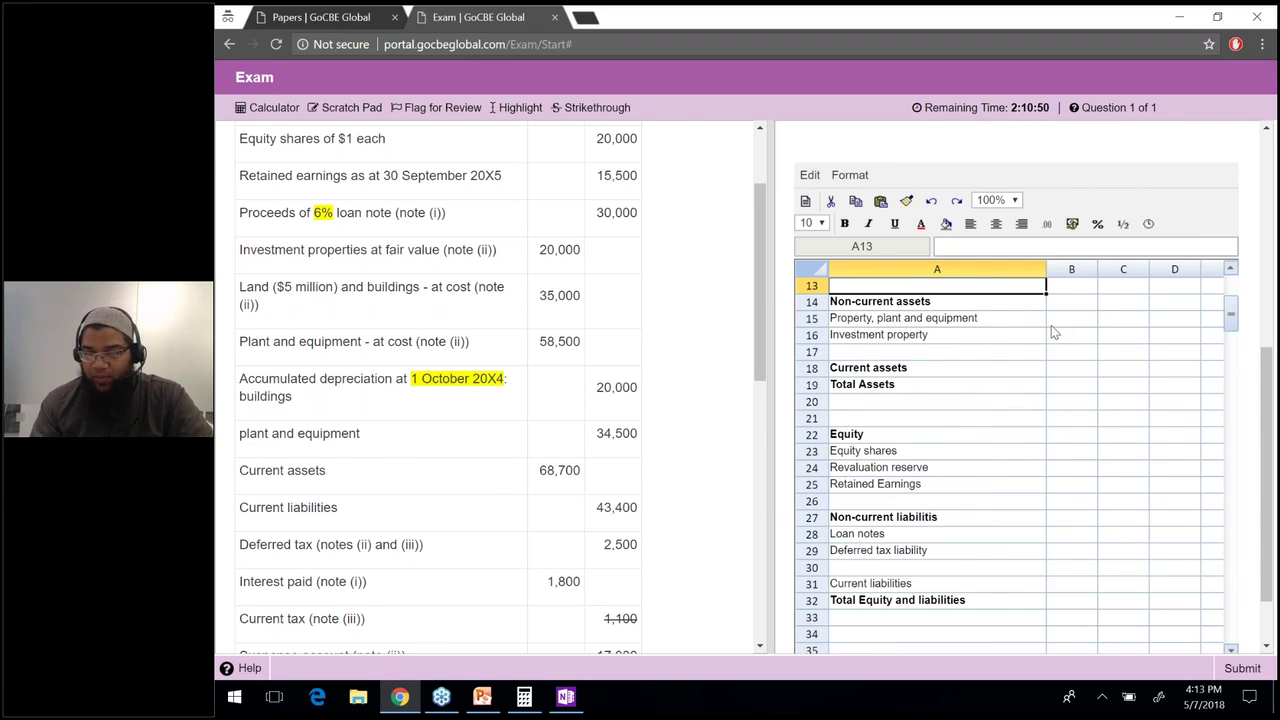
{"action": "scroll", "coordinate": [1051, 325], "scroll_direction": "up", "scroll_amount": 4}
{"action": "left_click", "coordinate": [1060, 517]}
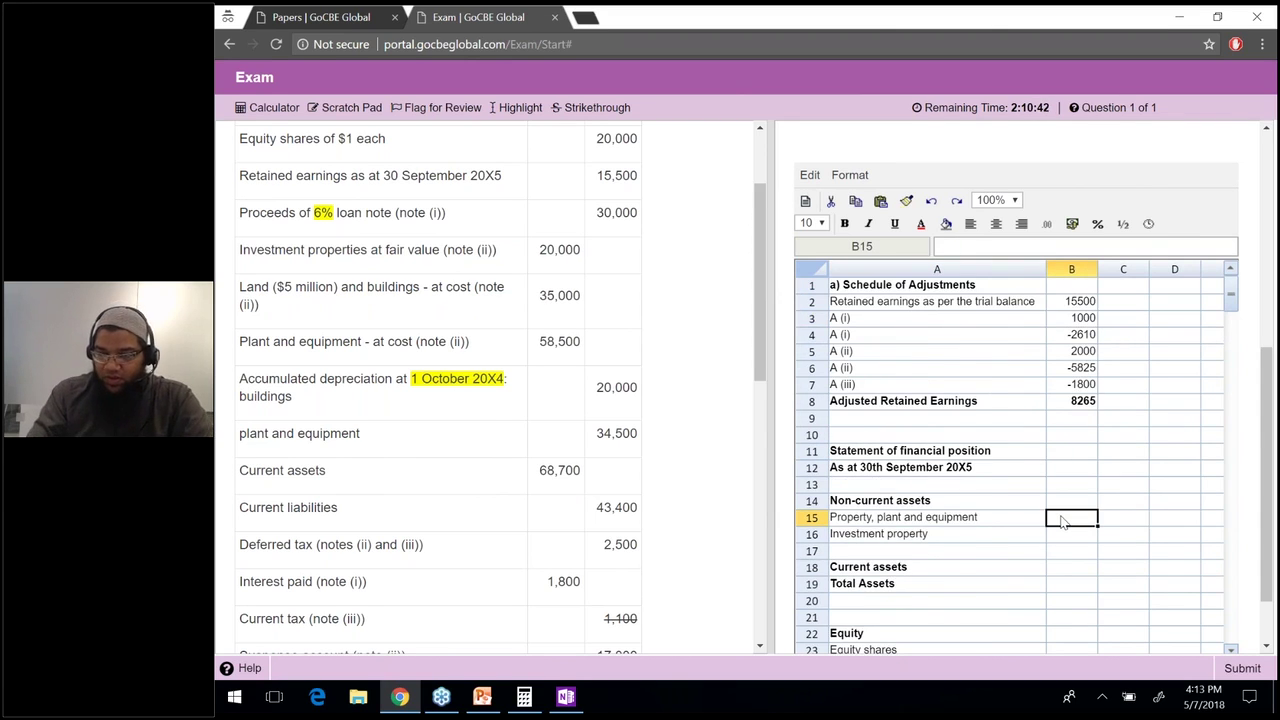
{"action": "type", "text": "="}
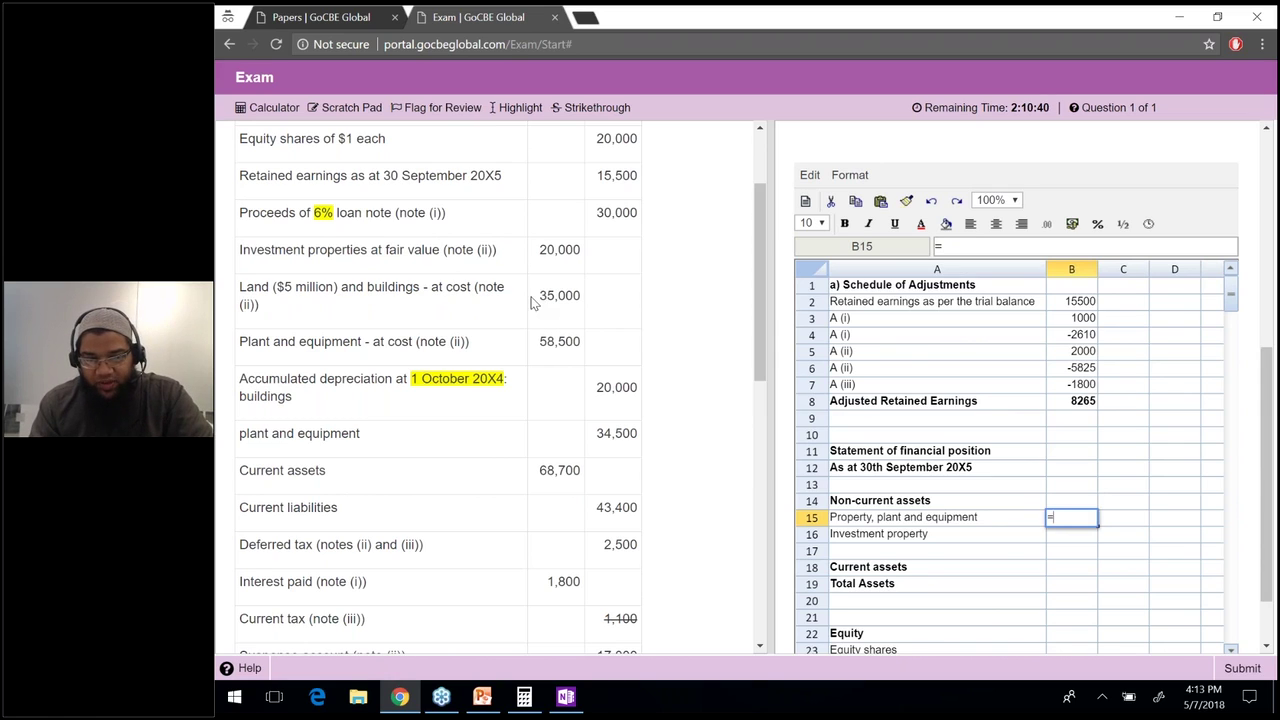
{"action": "type", "text": "35000"}
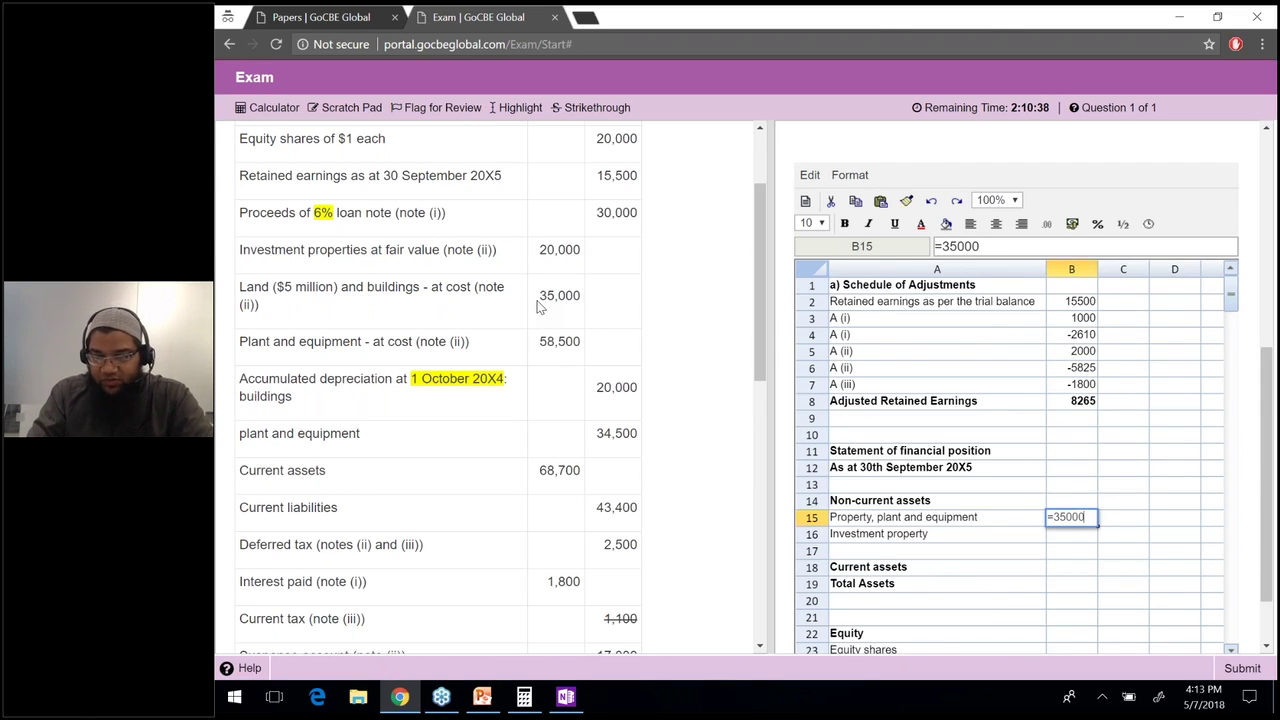
{"action": "type", "text": "-2000"}
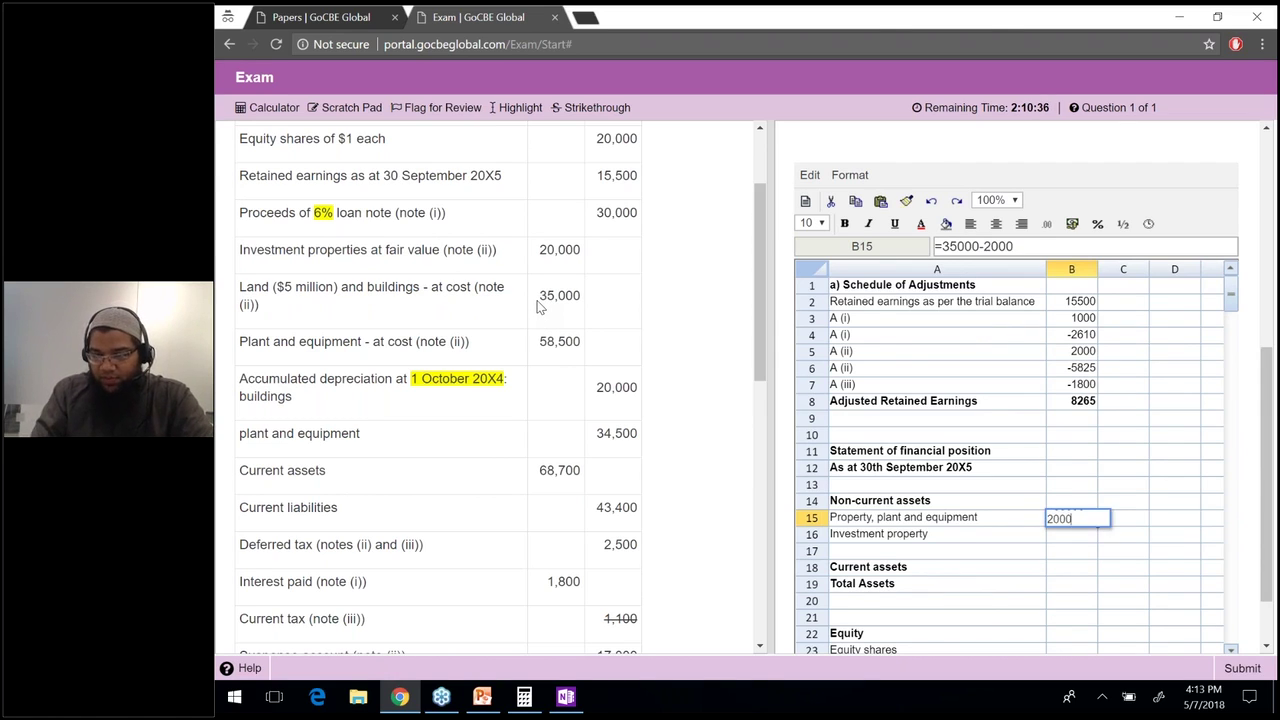
{"action": "type", "text": "0"}
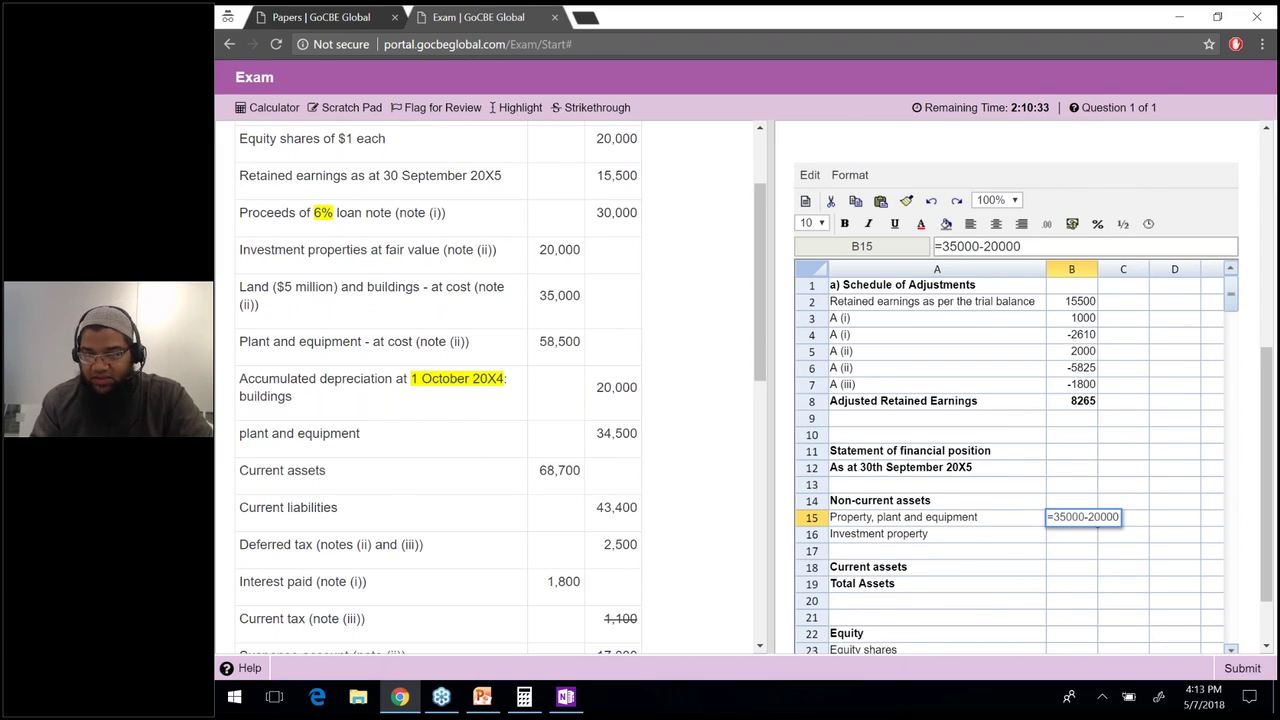
{"action": "key", "text": "Return"}
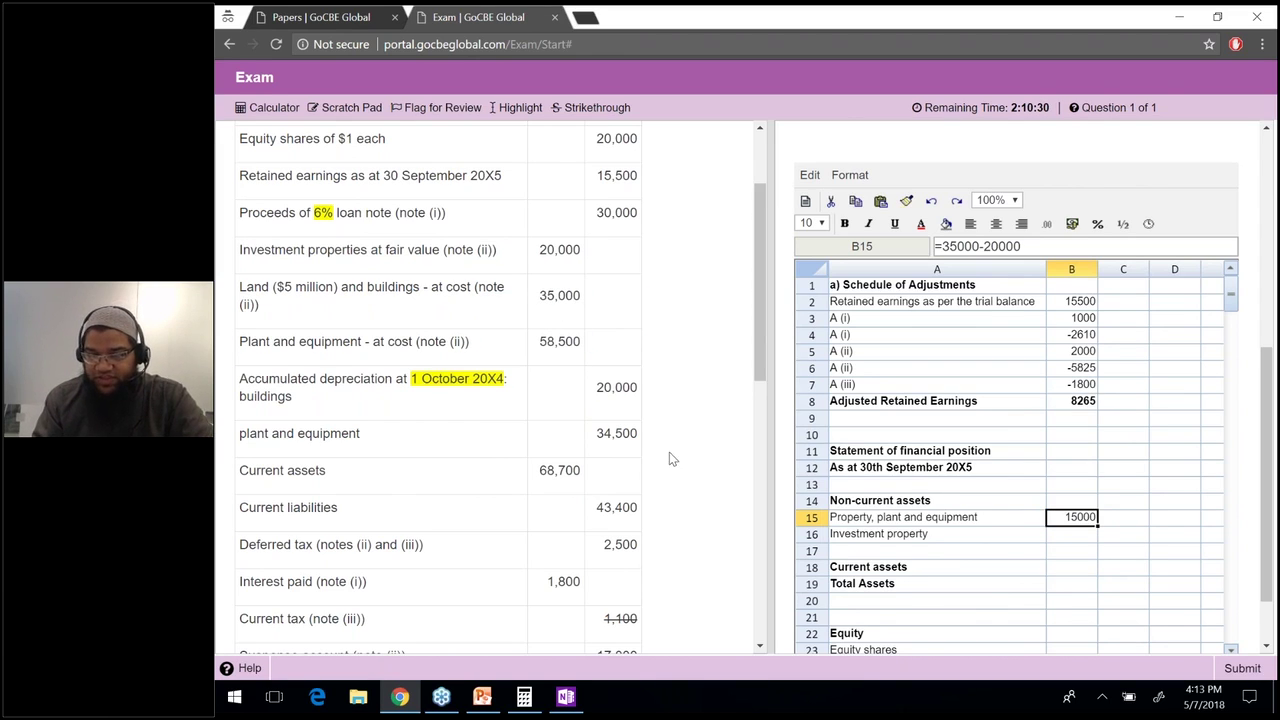
{"action": "left_click_drag", "start_coordinate": [638, 388], "coordinate": [596, 388]}
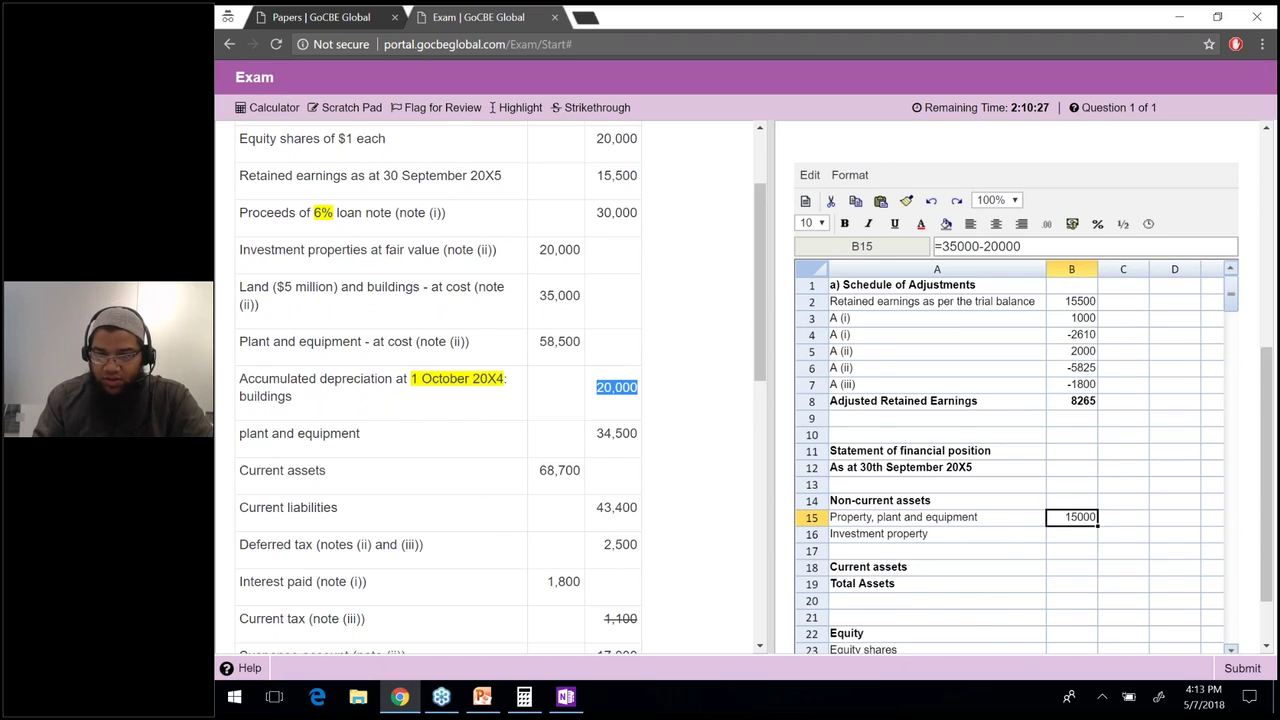
{"action": "left_click", "coordinate": [596, 110]}
{"action": "left_click_drag", "start_coordinate": [581, 295], "coordinate": [539, 295]}
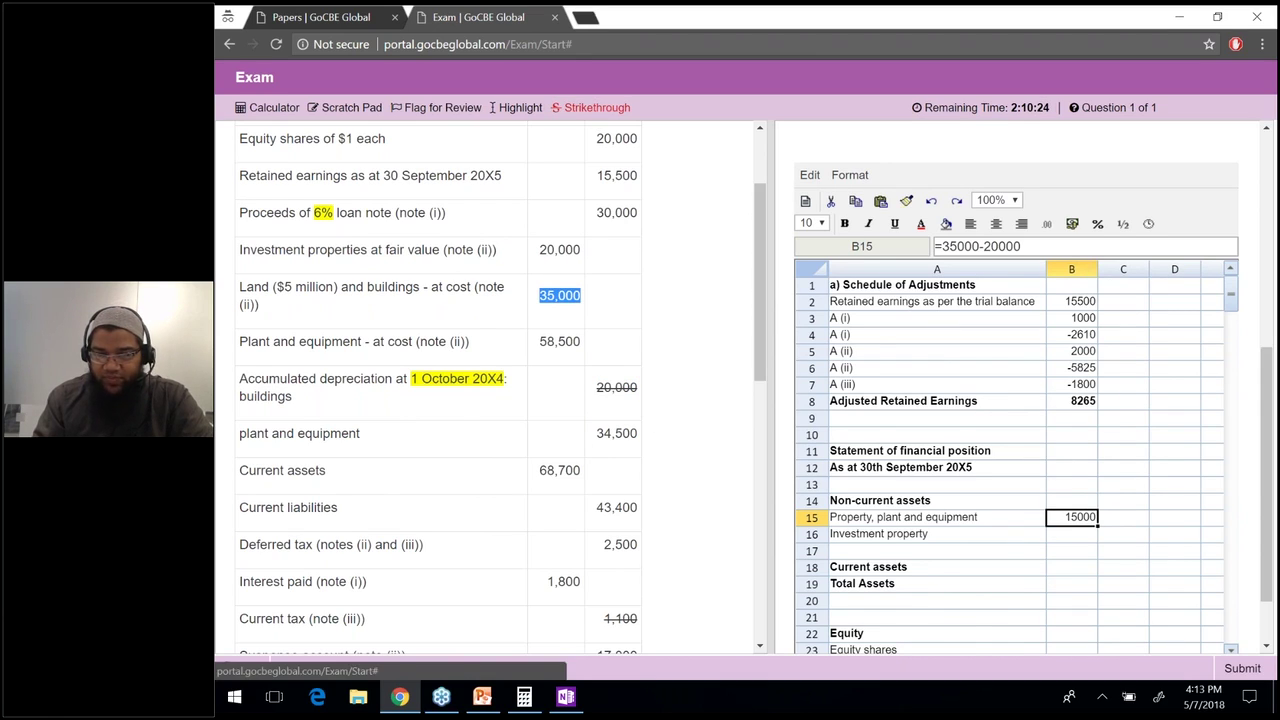
{"action": "right_click", "coordinate": [567, 108]}
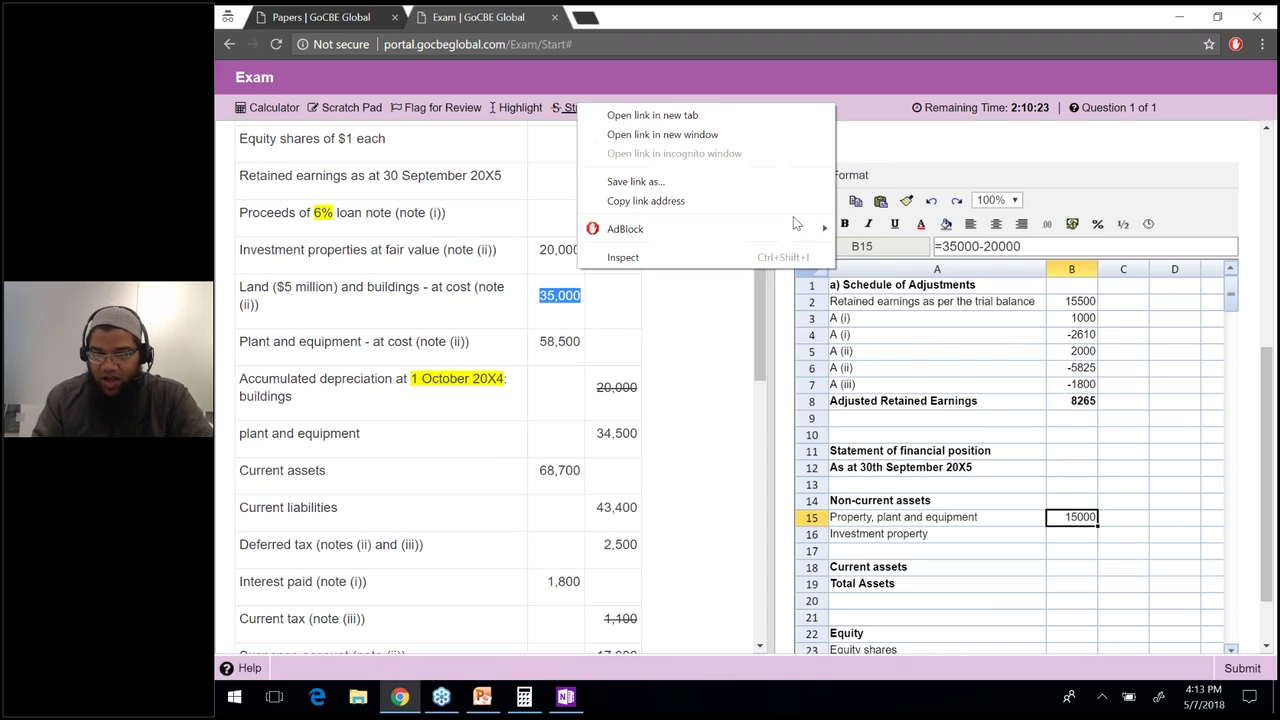
{"action": "left_click", "coordinate": [568, 113]}
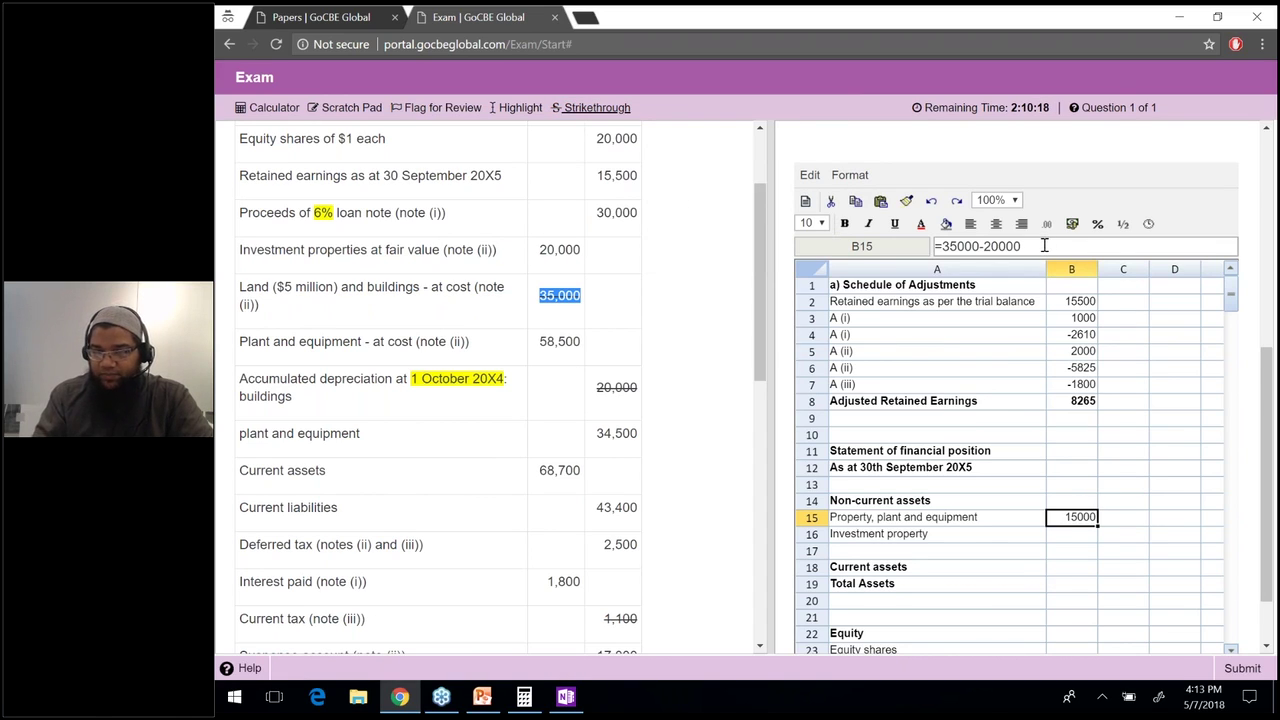
{"action": "left_click", "coordinate": [1044, 245]}
{"action": "type", "text": "+"}
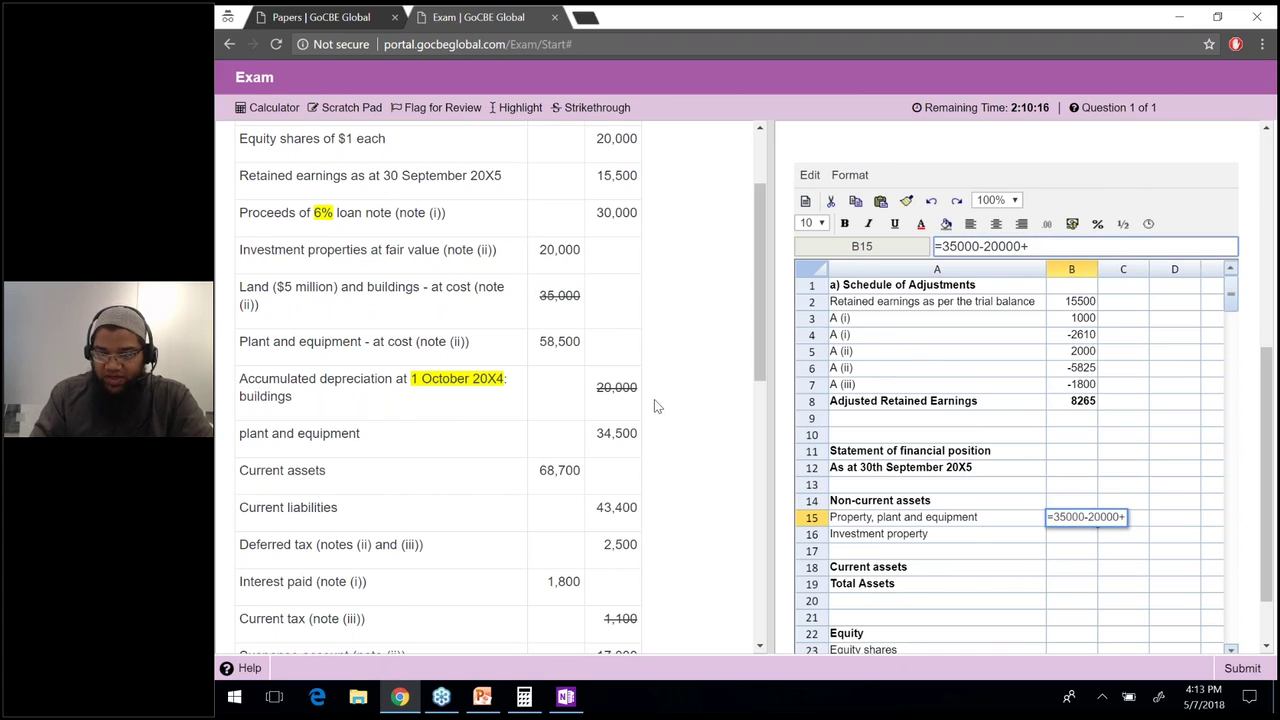
{"action": "type", "text": "58500"}
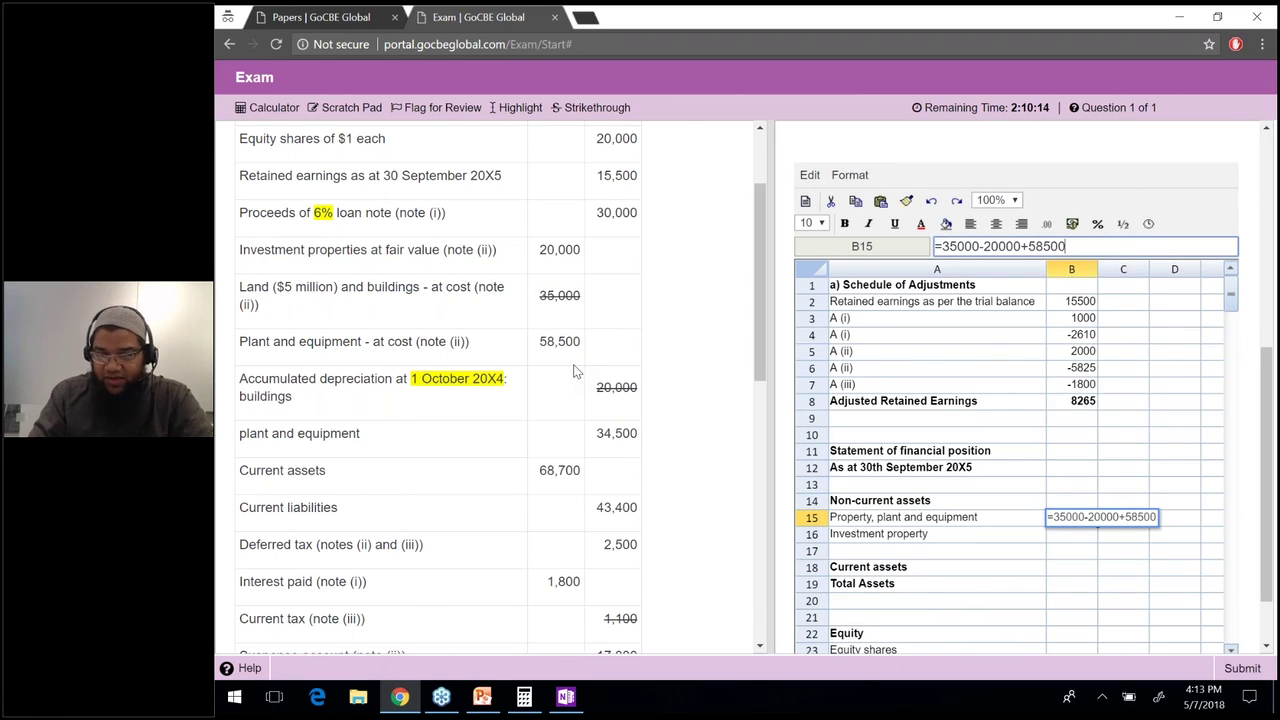
{"action": "type", "text": "-34500"}
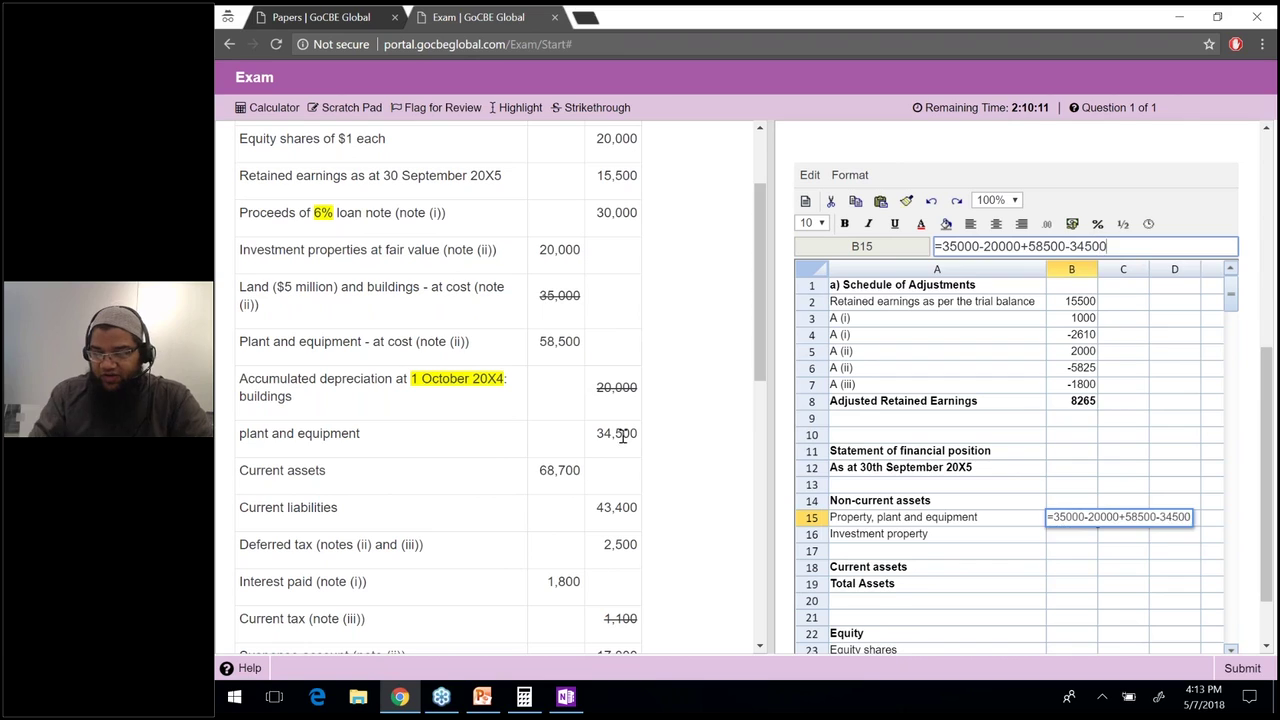
{"action": "key", "text": "Return"}
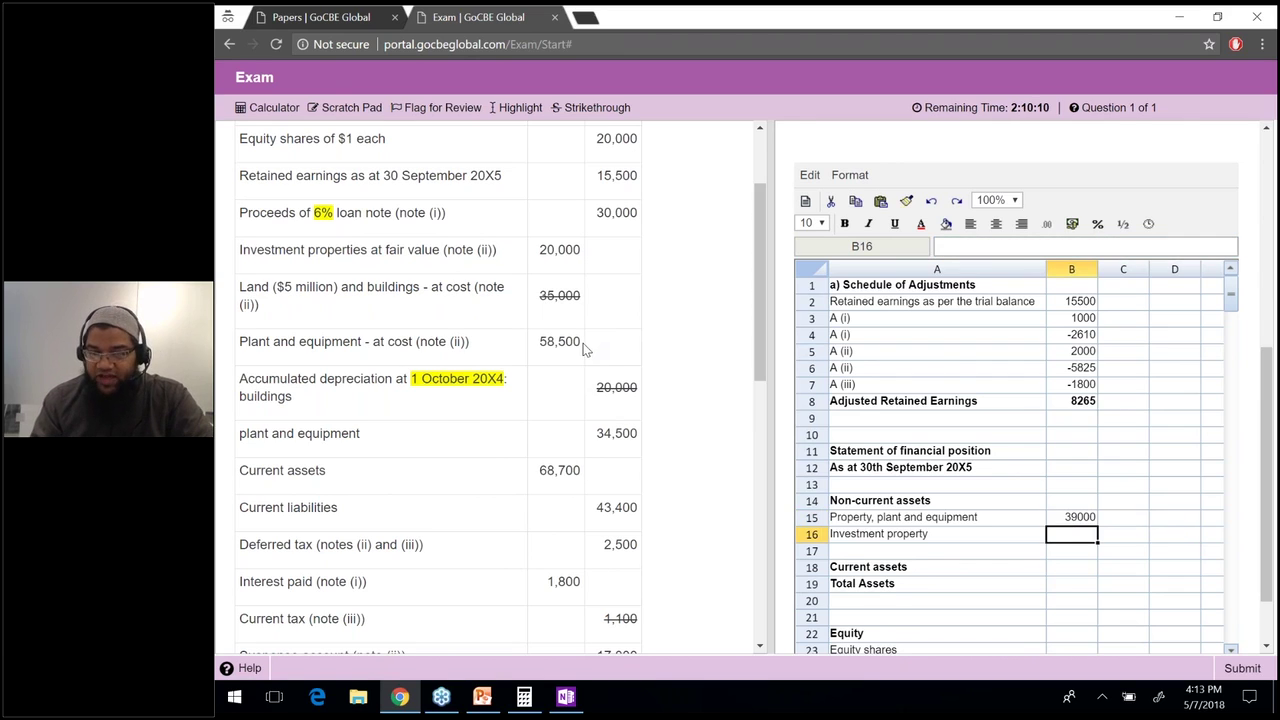
Strike through 58,500 and 34,500 and enter 20000 as investment property in B16.
{"action": "left_click_drag", "start_coordinate": [582, 343], "coordinate": [539, 342]}
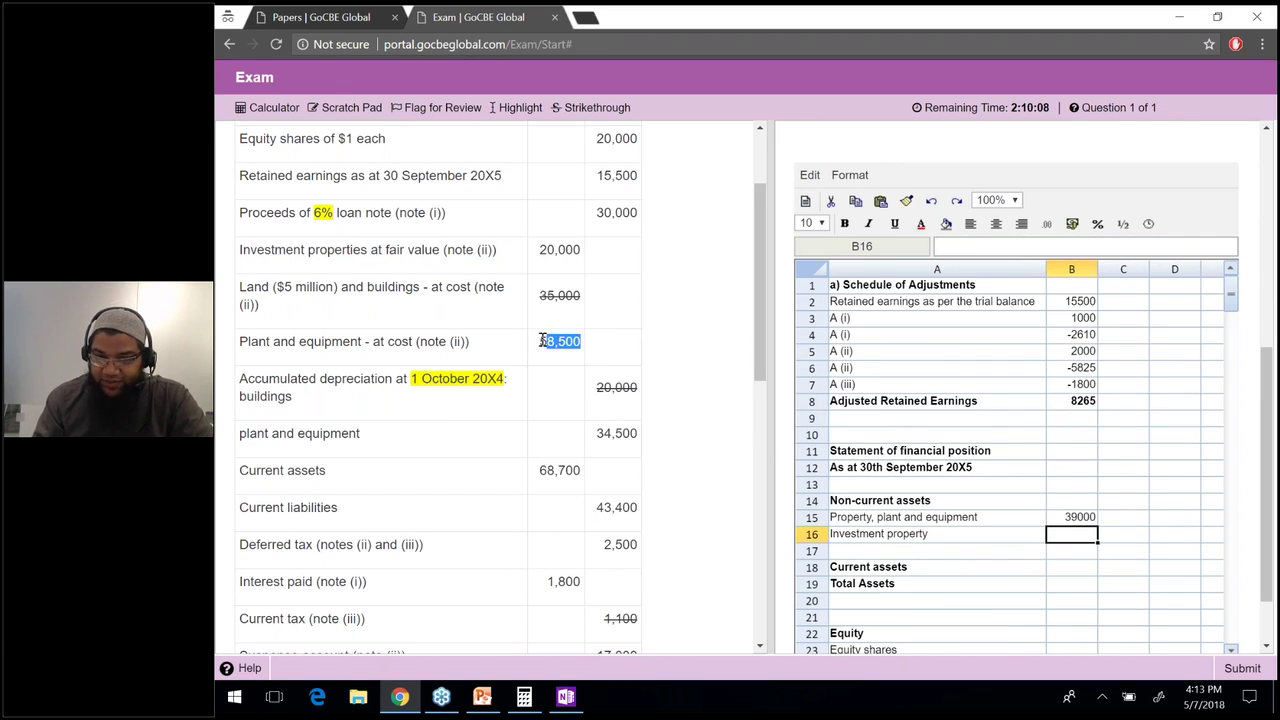
{"action": "left_click", "coordinate": [590, 108]}
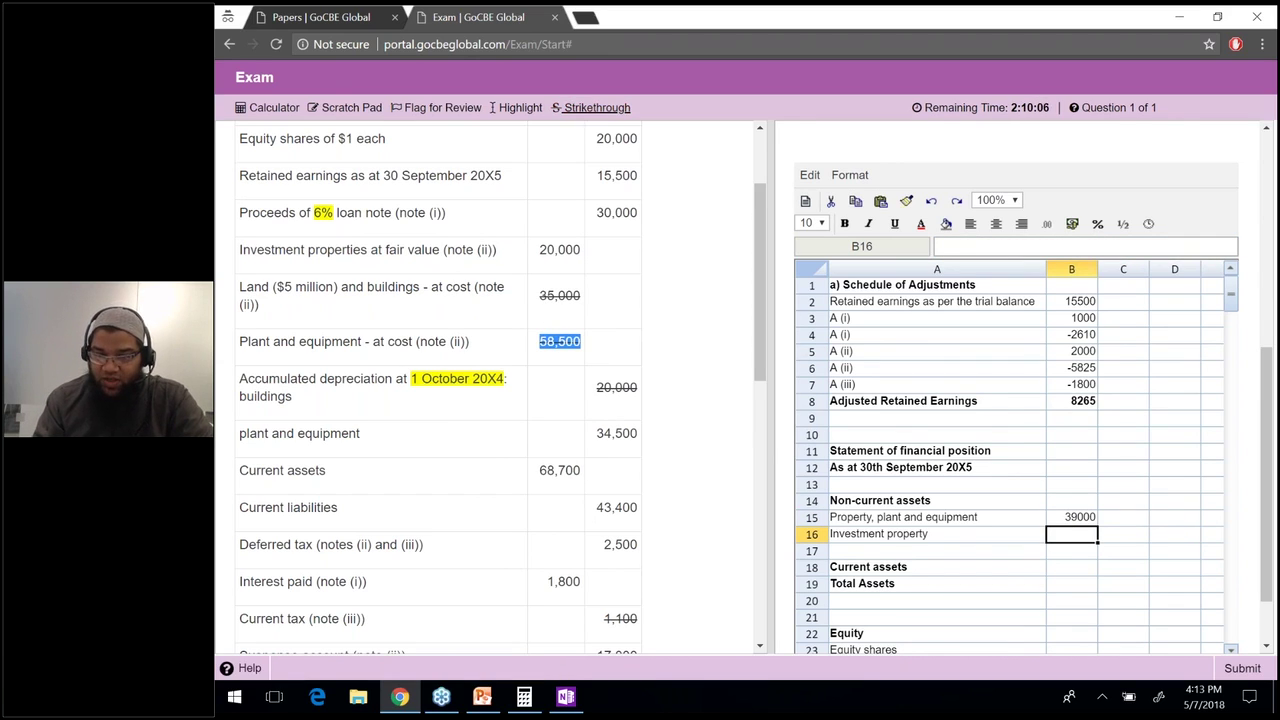
{"action": "left_click_drag", "start_coordinate": [637, 434], "coordinate": [596, 434]}
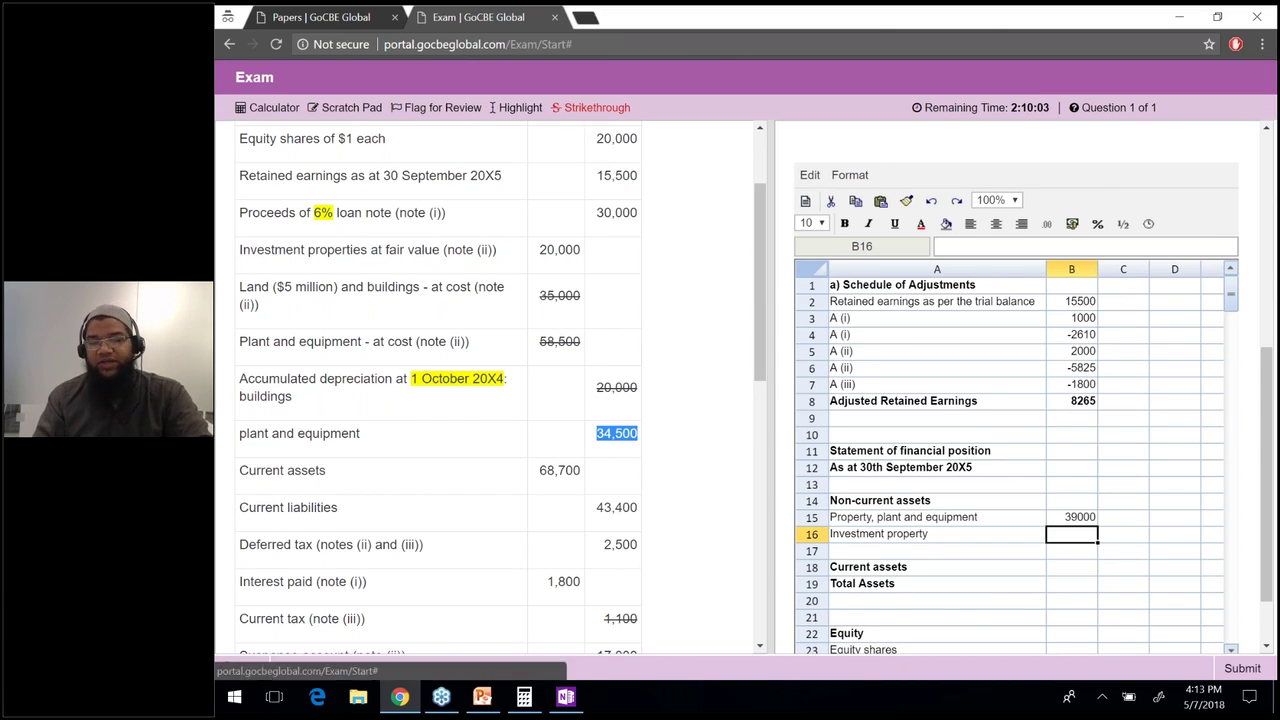
{"action": "left_click", "coordinate": [592, 108]}
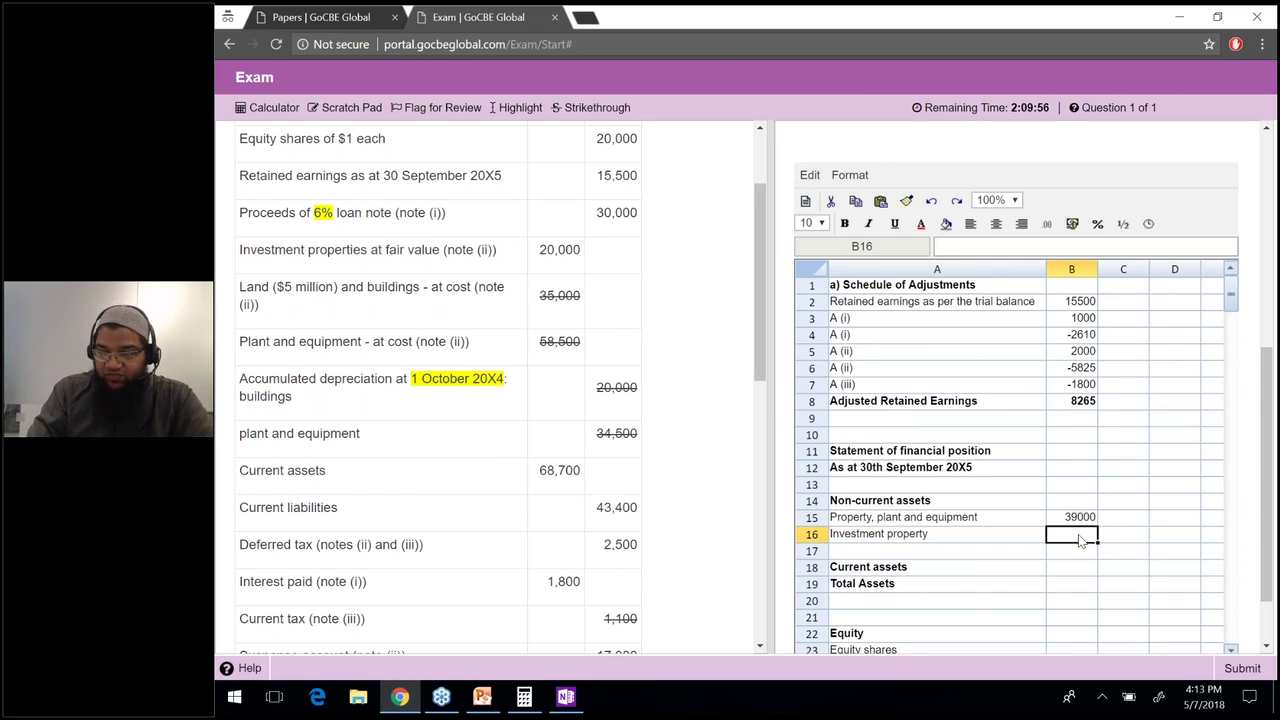
{"action": "type", "text": "20000"}
{"action": "key", "text": "Return"}
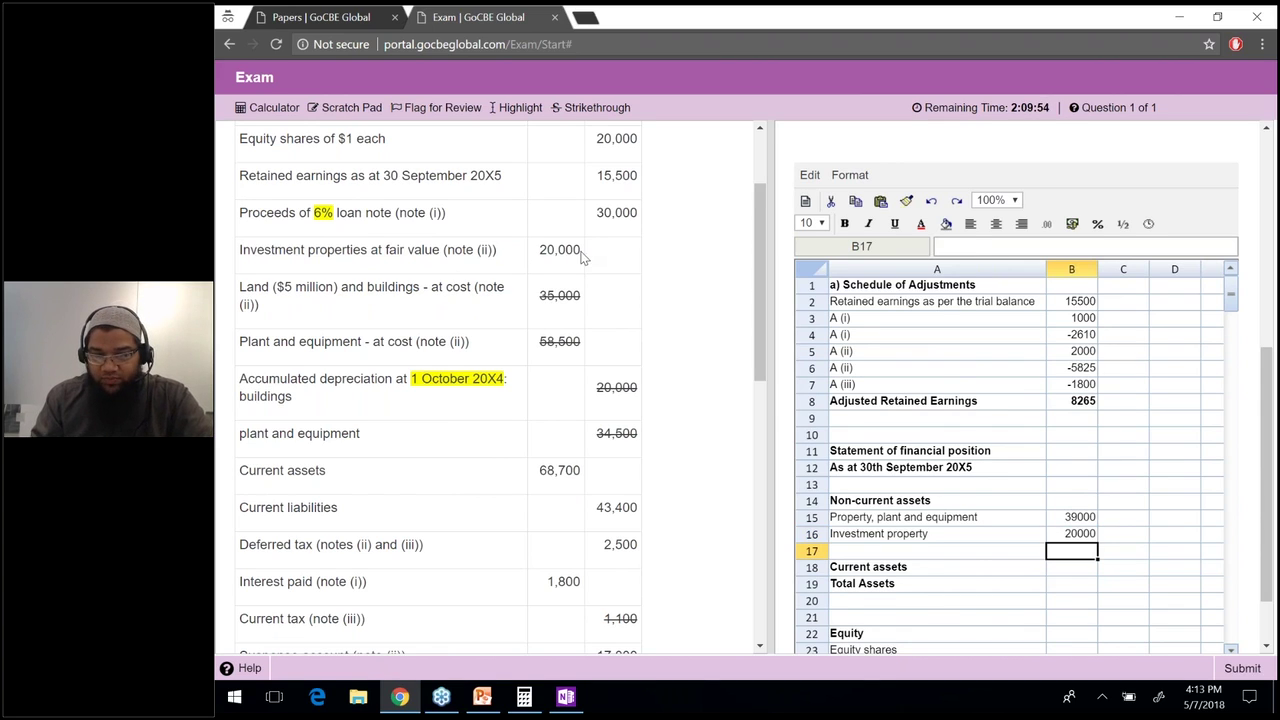
Enter 68700 for current assets and 2000 for equity shares.
{"action": "left_click_drag", "start_coordinate": [584, 251], "coordinate": [538, 257]}
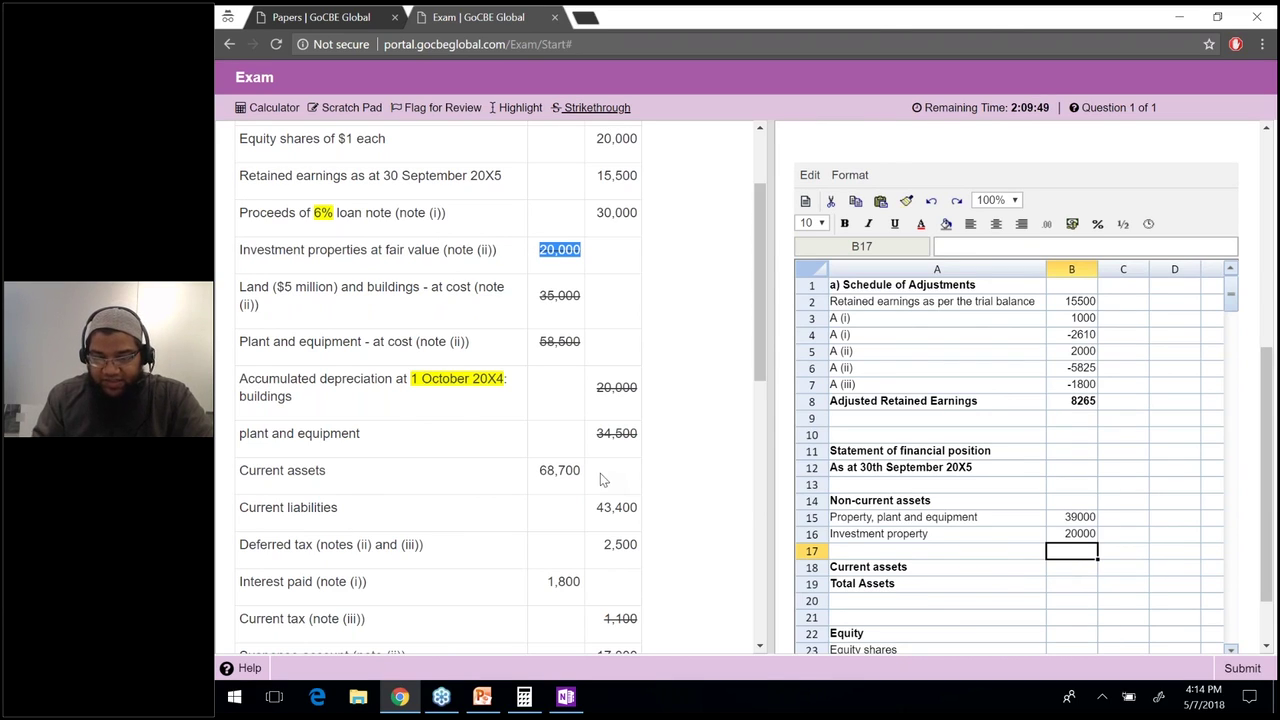
{"action": "key", "text": "Down"}
{"action": "type", "text": "68700"}
{"action": "key", "text": "Return"}
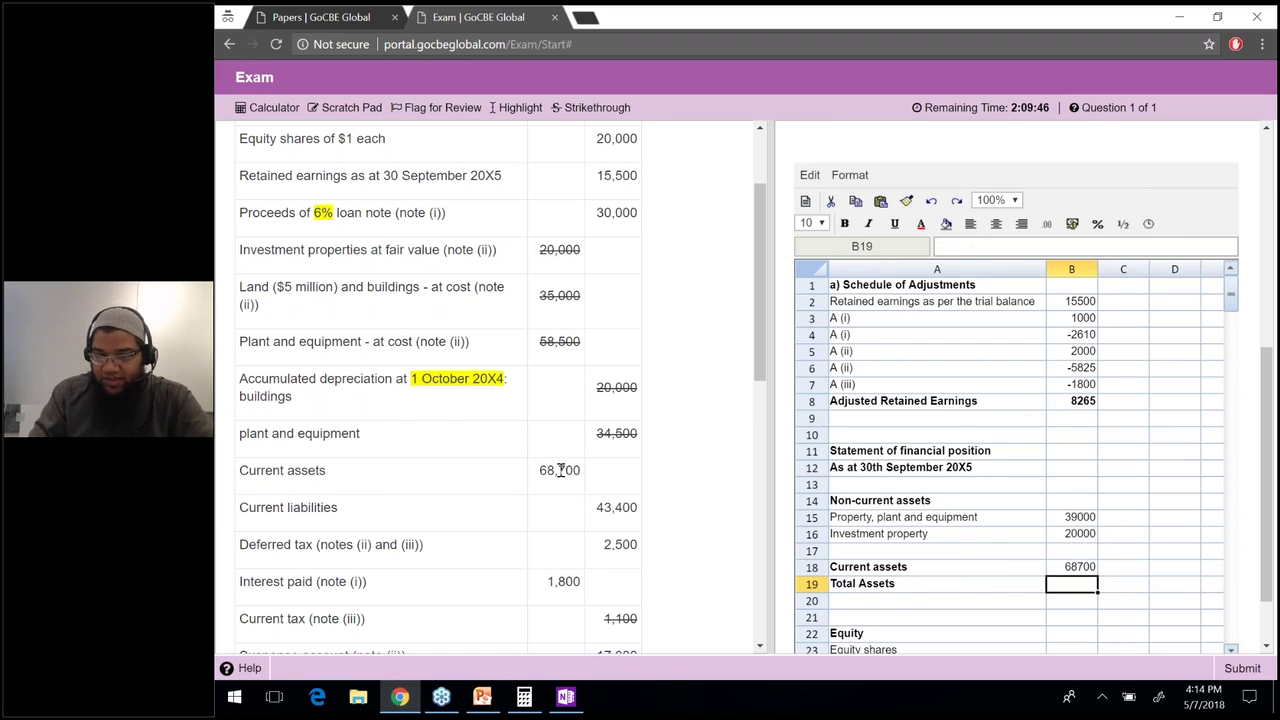
{"action": "left_click_drag", "start_coordinate": [580, 472], "coordinate": [539, 472]}
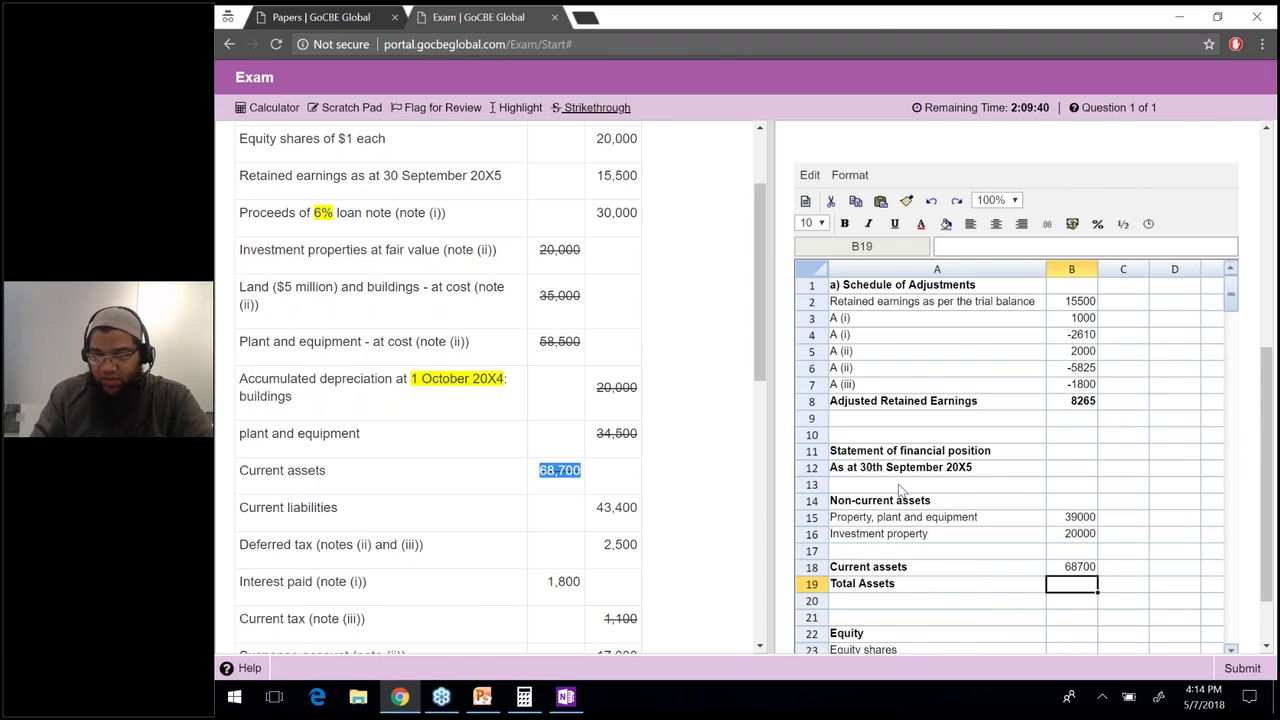
{"action": "key", "text": "Down"}
{"action": "key", "text": "Down"}
{"action": "key", "text": "Down"}
{"action": "key", "text": "Down"}
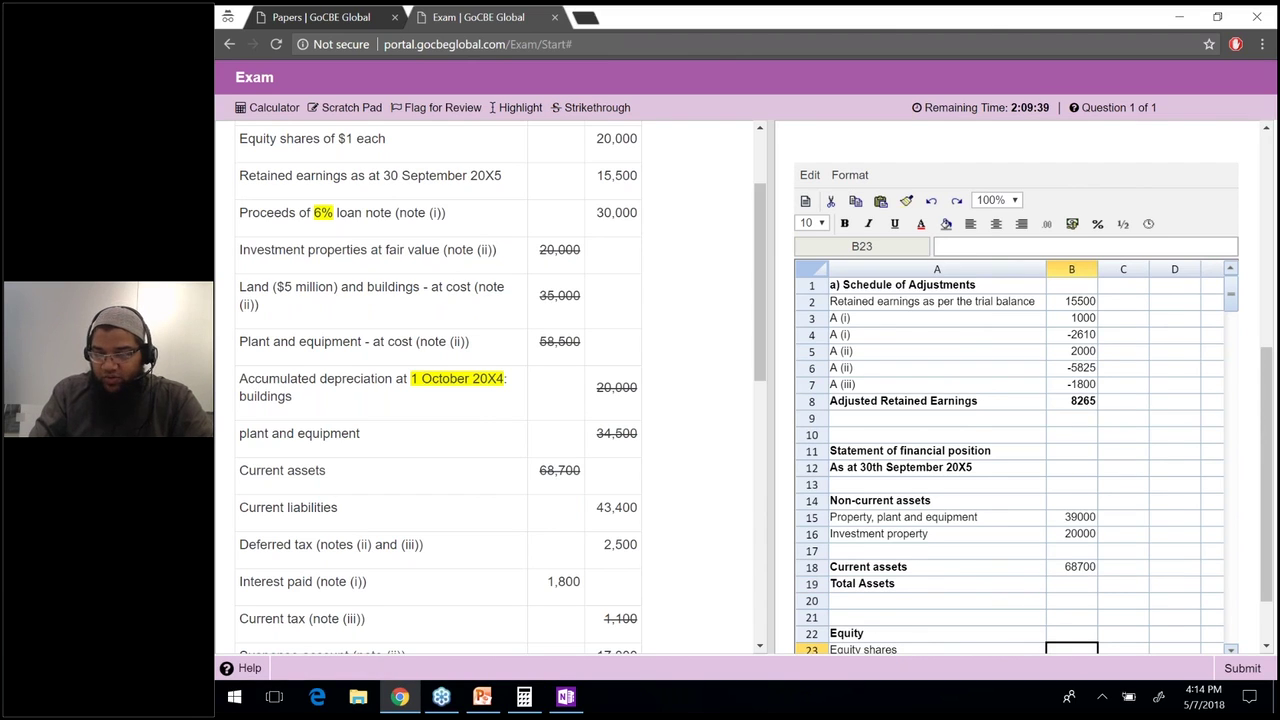
{"action": "type", "text": "2000"}
{"action": "key", "text": "Return"}
Strike through 20,000 and 15,500, entering 0 revaluation reserve and 15500 retained earnings.
{"action": "double_click", "coordinate": [616, 138]}
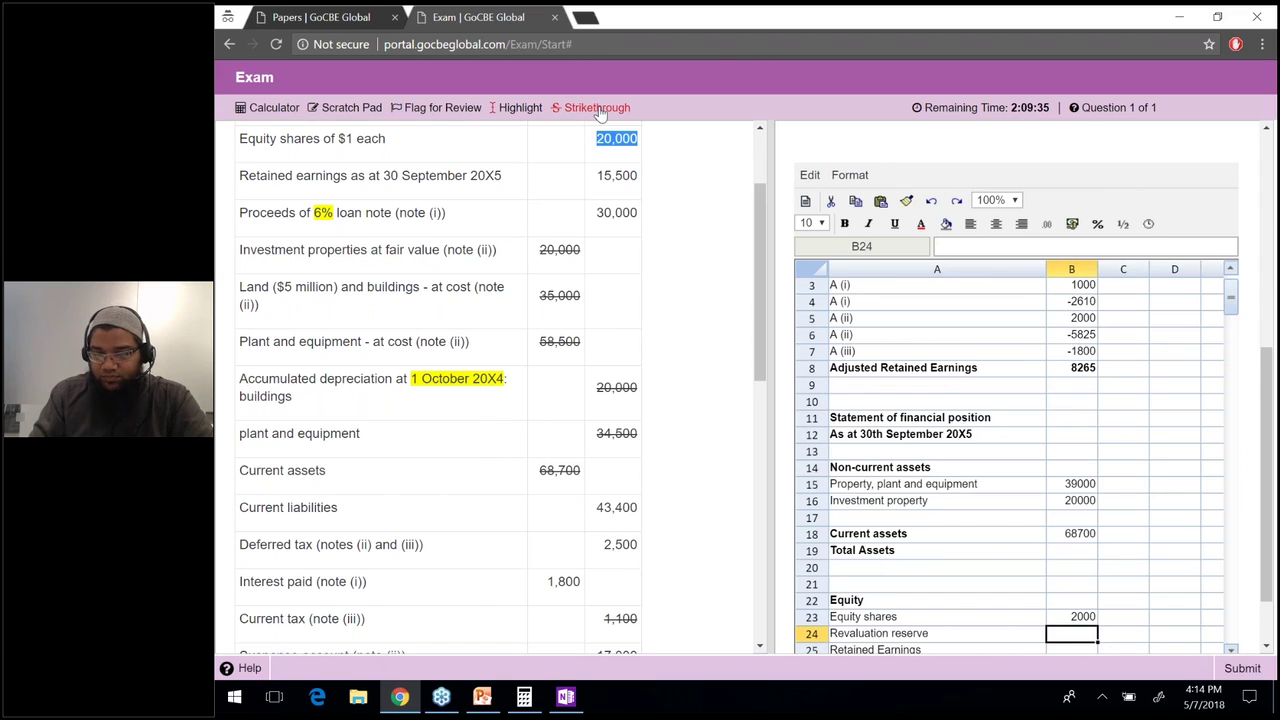
{"action": "left_click", "coordinate": [1066, 646]}
{"action": "key", "text": "Up"}
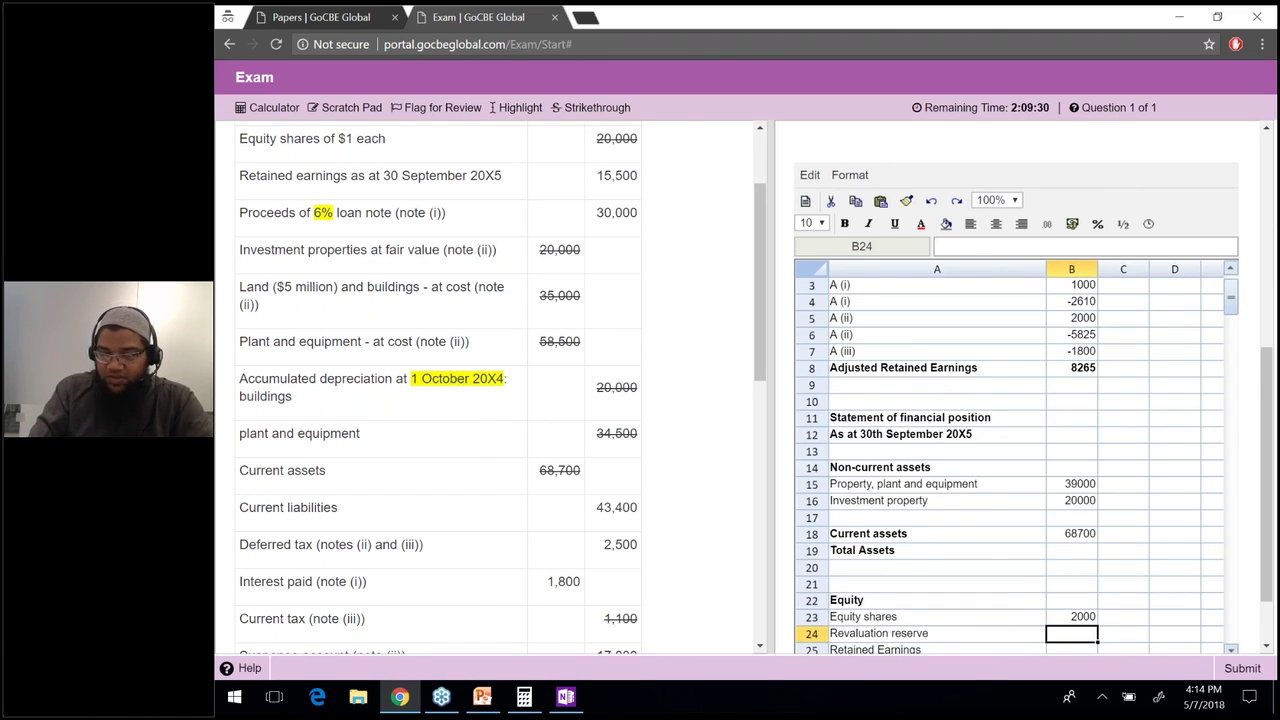
{"action": "type", "text": "0"}
{"action": "key", "text": "Return"}
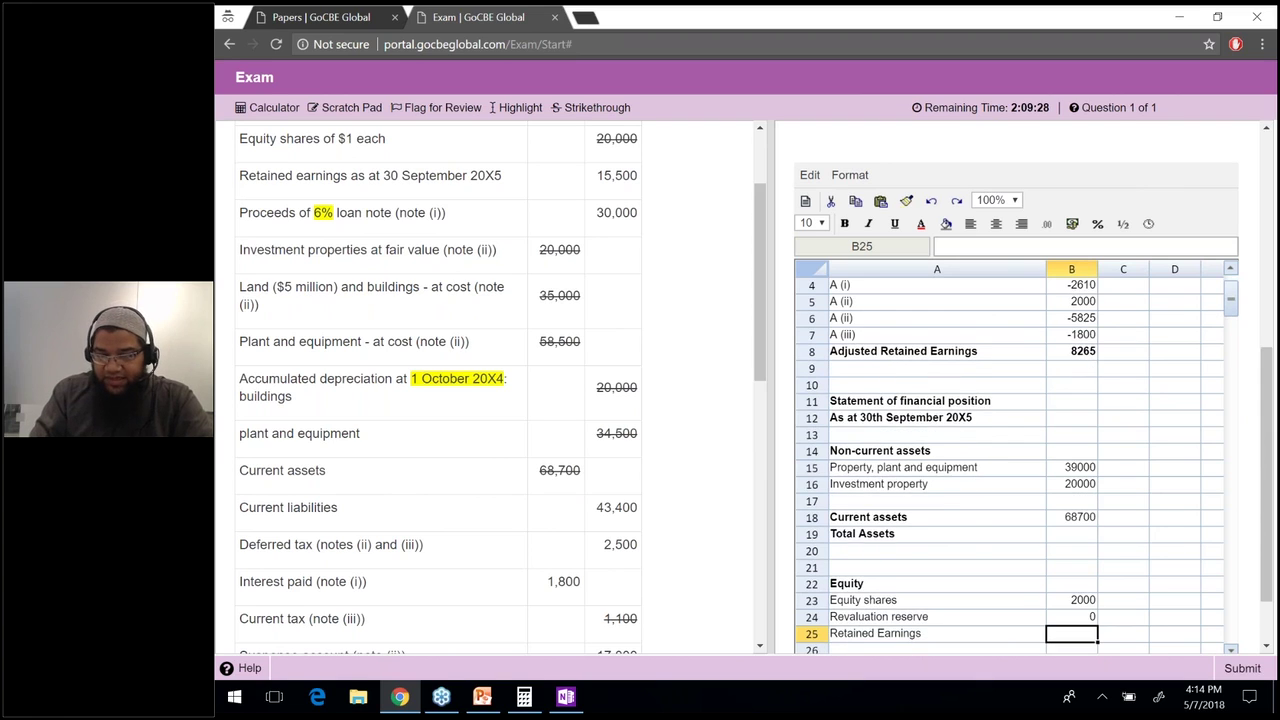
{"action": "type", "text": "15500"}
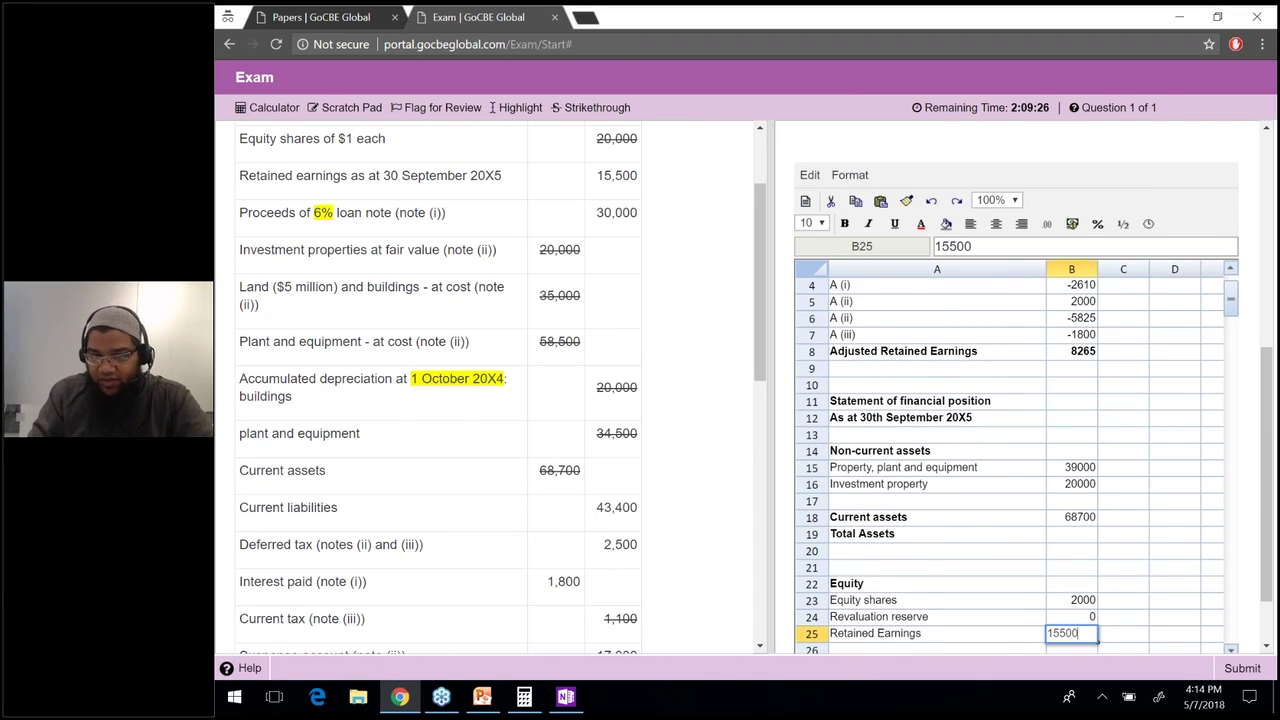
{"action": "key", "text": "Return"}
{"action": "left_click_drag", "start_coordinate": [638, 177], "coordinate": [598, 176]}
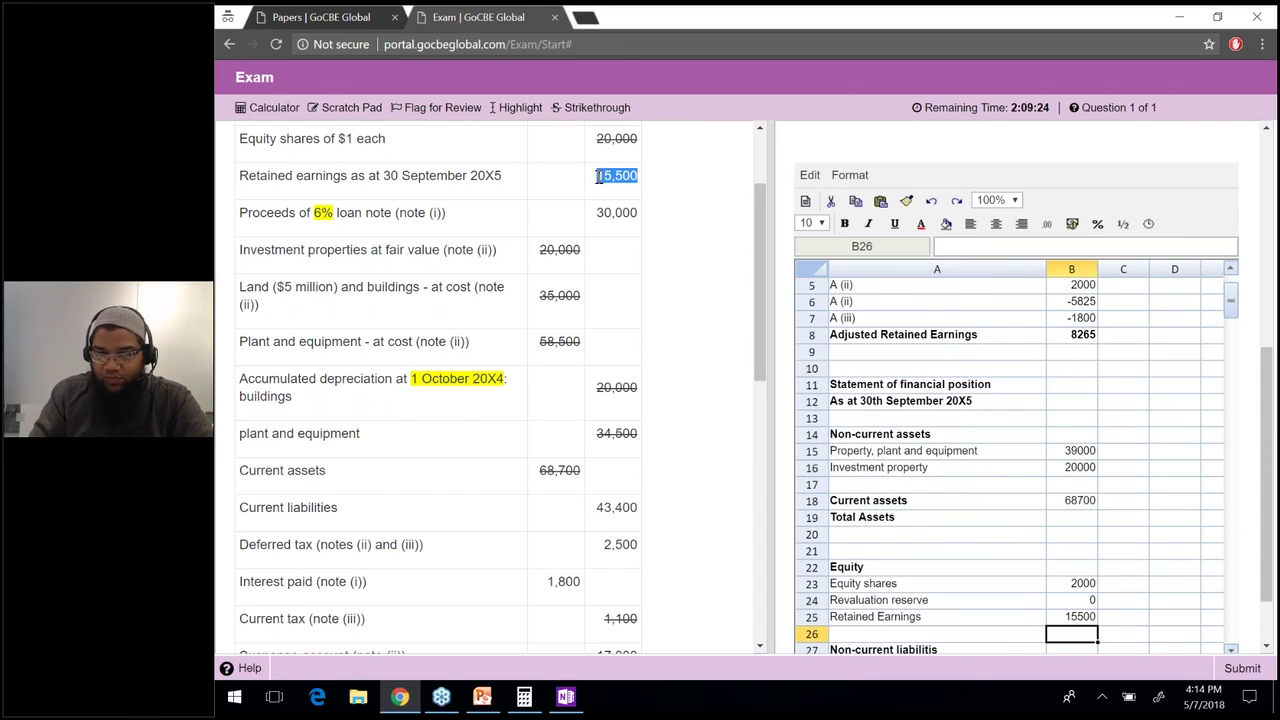
{"action": "left_click", "coordinate": [595, 108]}
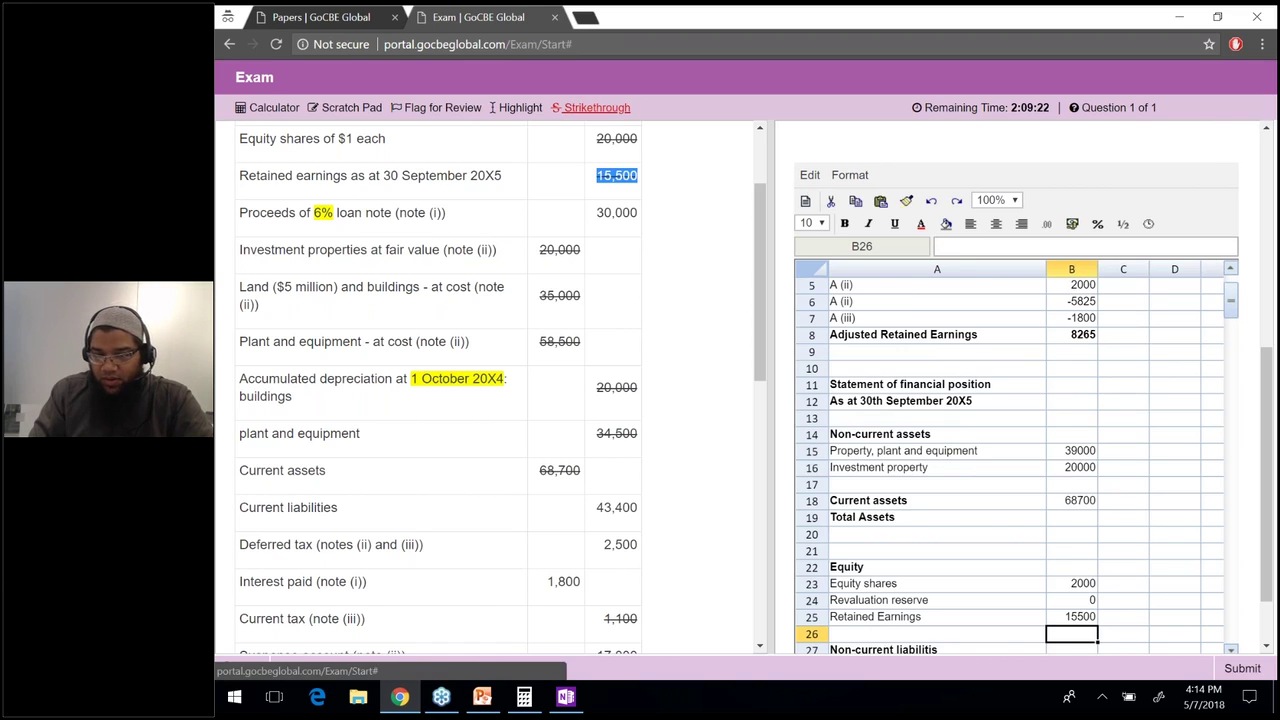
Enter 30000 for loan notes and strike through the 30,000 figure.
{"action": "scroll", "coordinate": [641, 217], "scroll_direction": "up", "scroll_amount": 1}
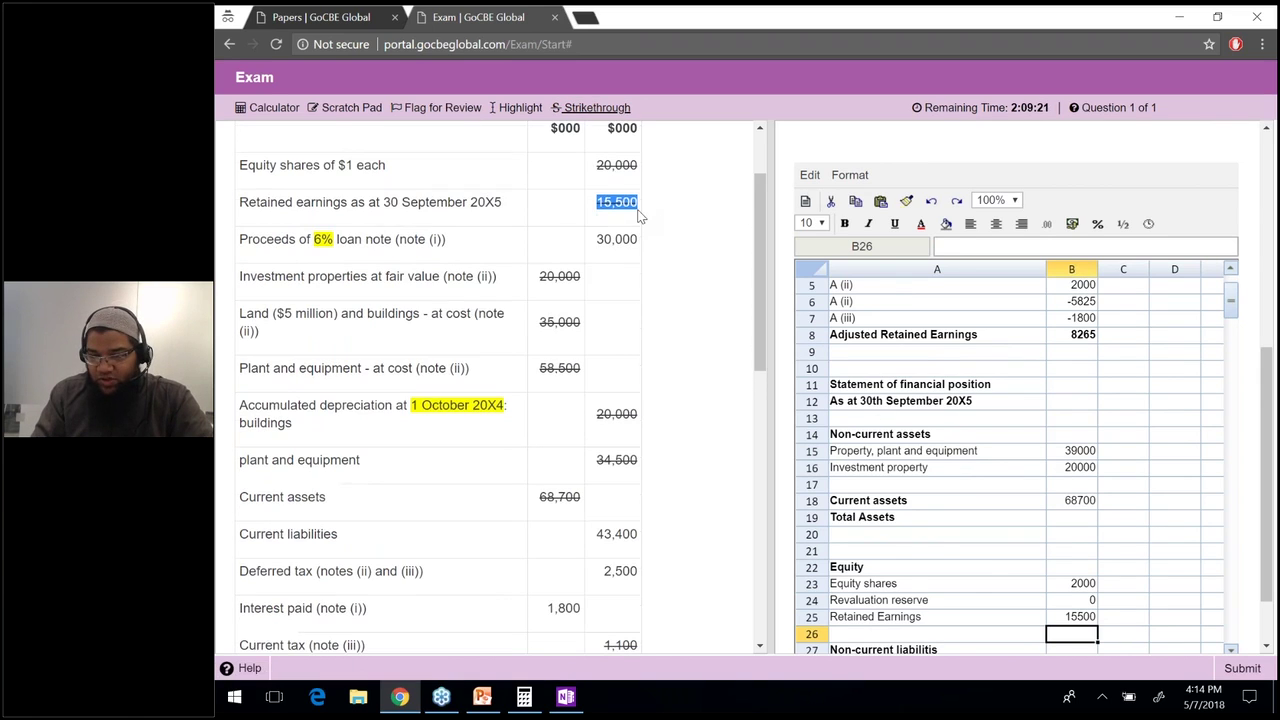
{"action": "left_click", "coordinate": [1073, 595]}
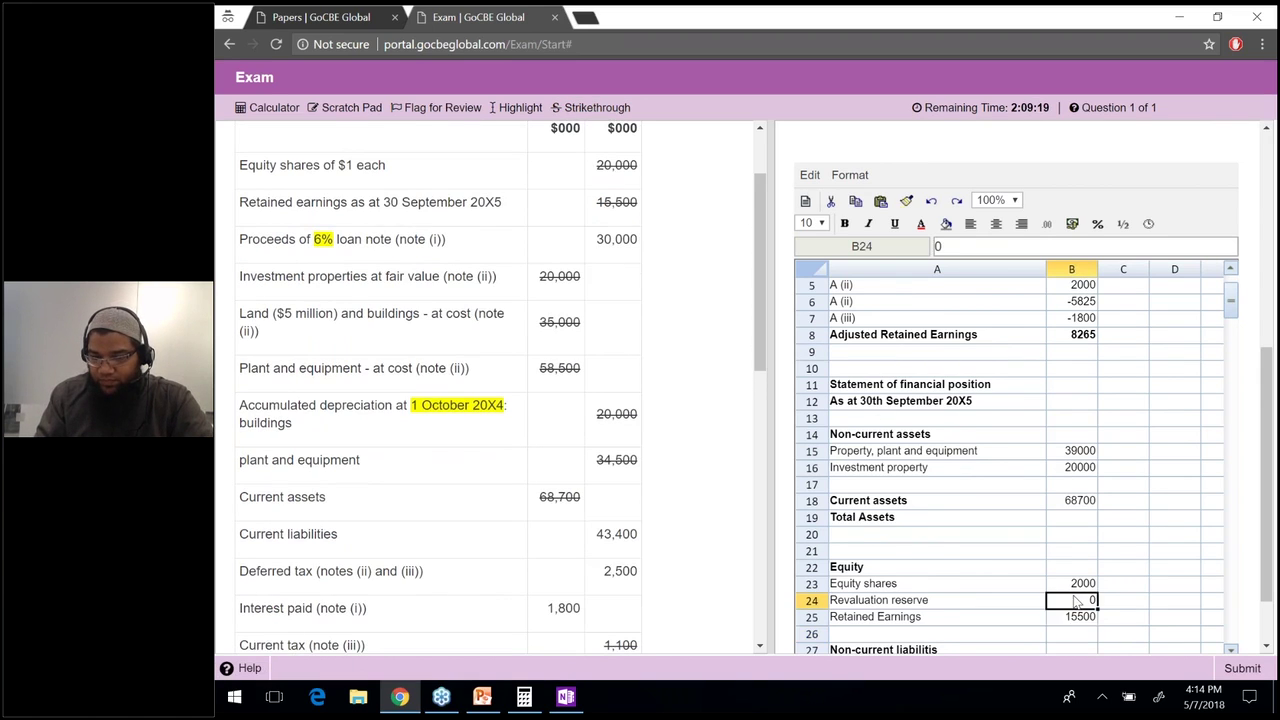
{"action": "key", "text": "Down"}
{"action": "key", "text": "Down"}
{"action": "key", "text": "Down"}
{"action": "key", "text": "Down"}
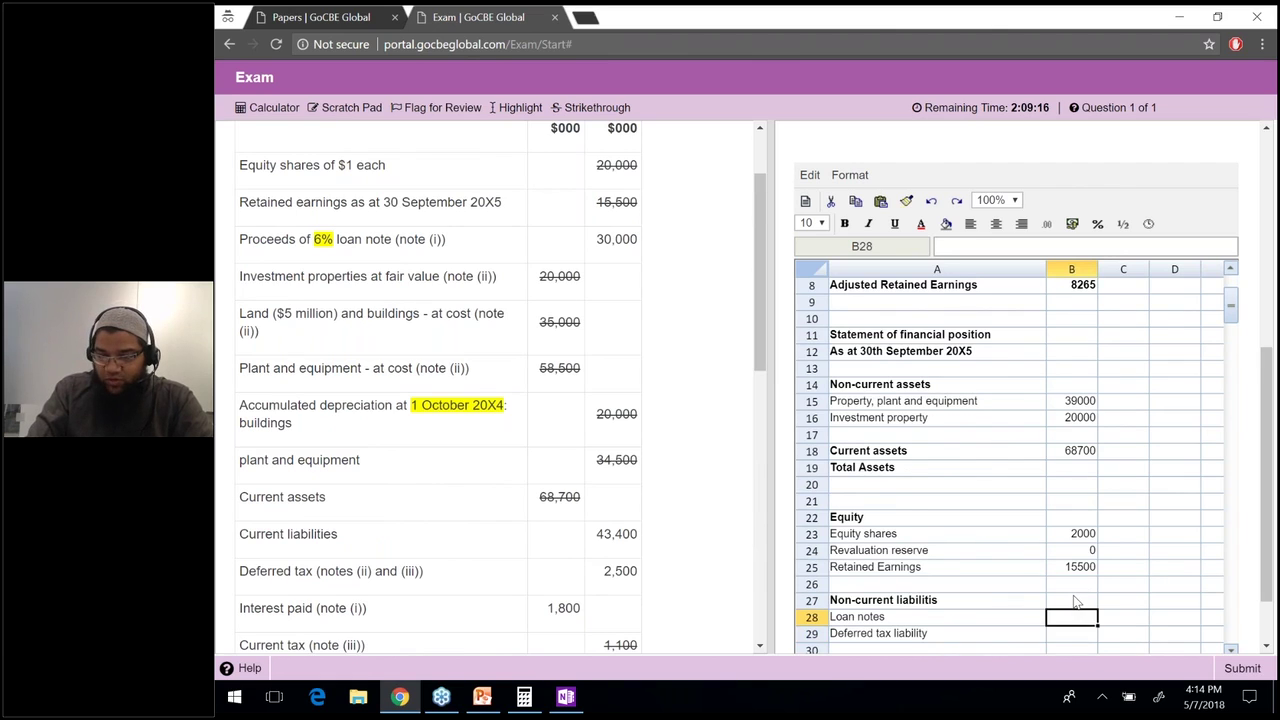
{"action": "type", "text": "30000"}
{"action": "key", "text": "Return"}
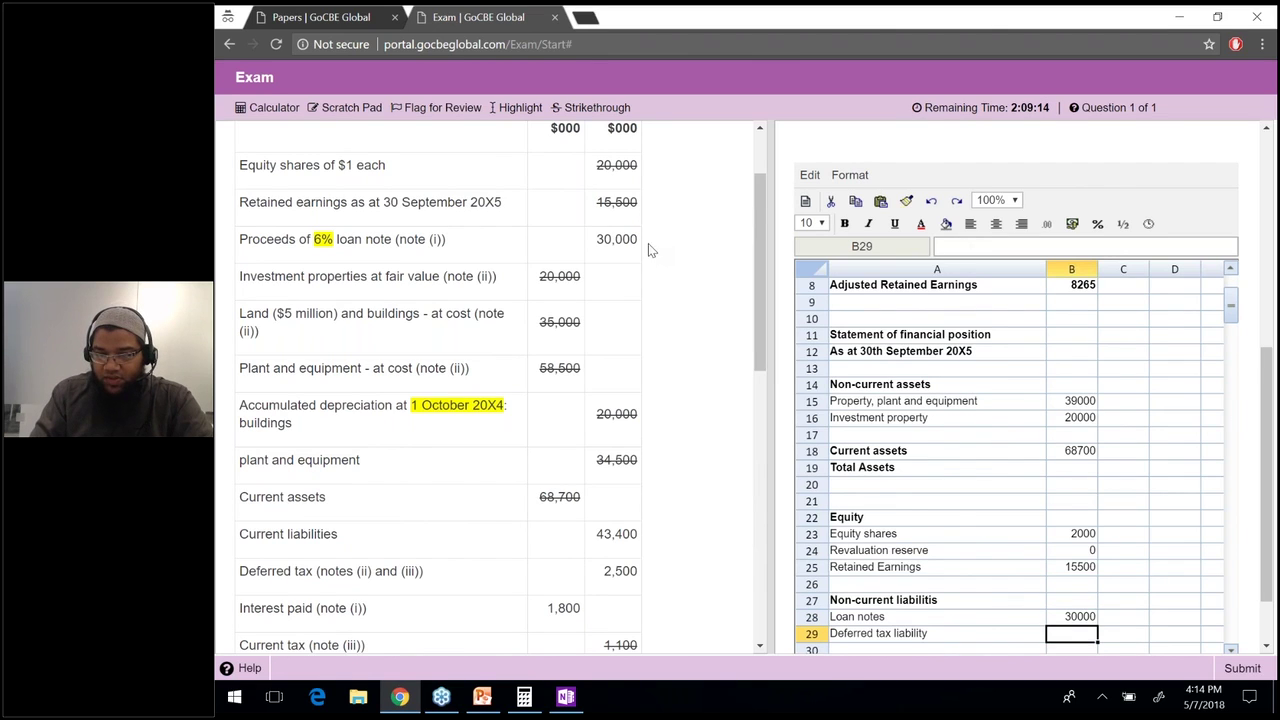
{"action": "left_click_drag", "start_coordinate": [638, 240], "coordinate": [598, 244]}
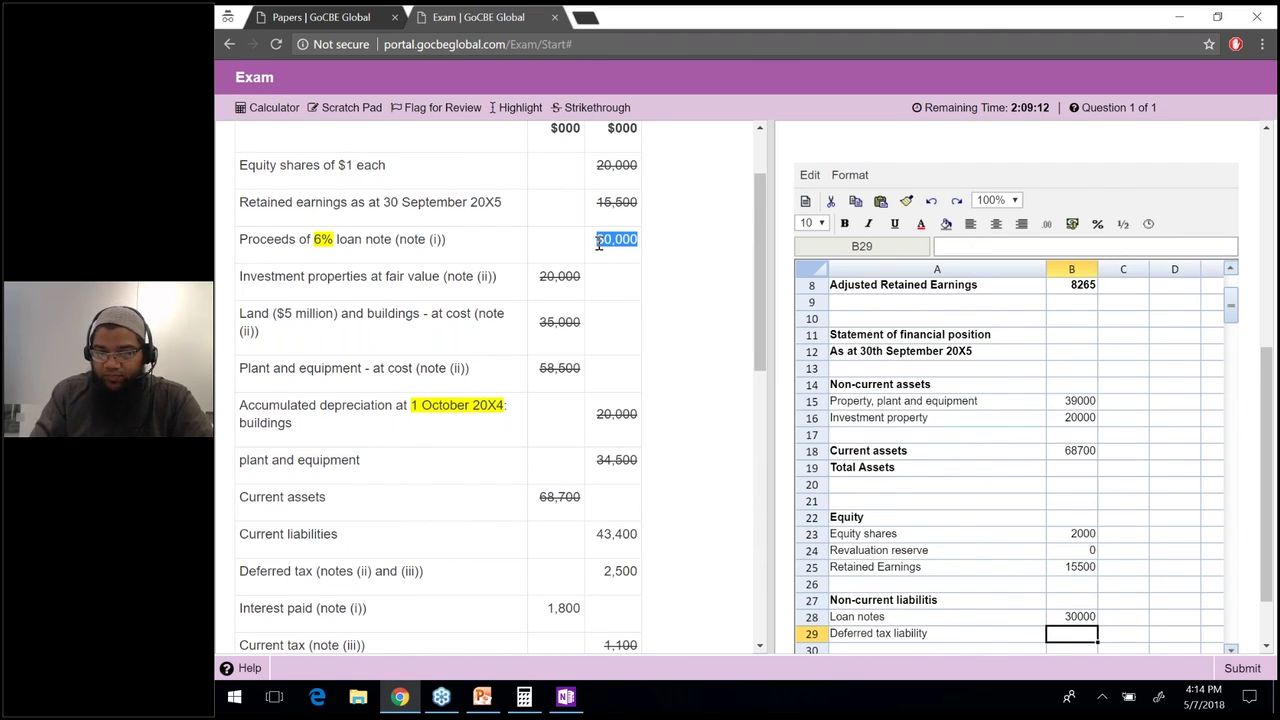
{"action": "left_click", "coordinate": [590, 107]}
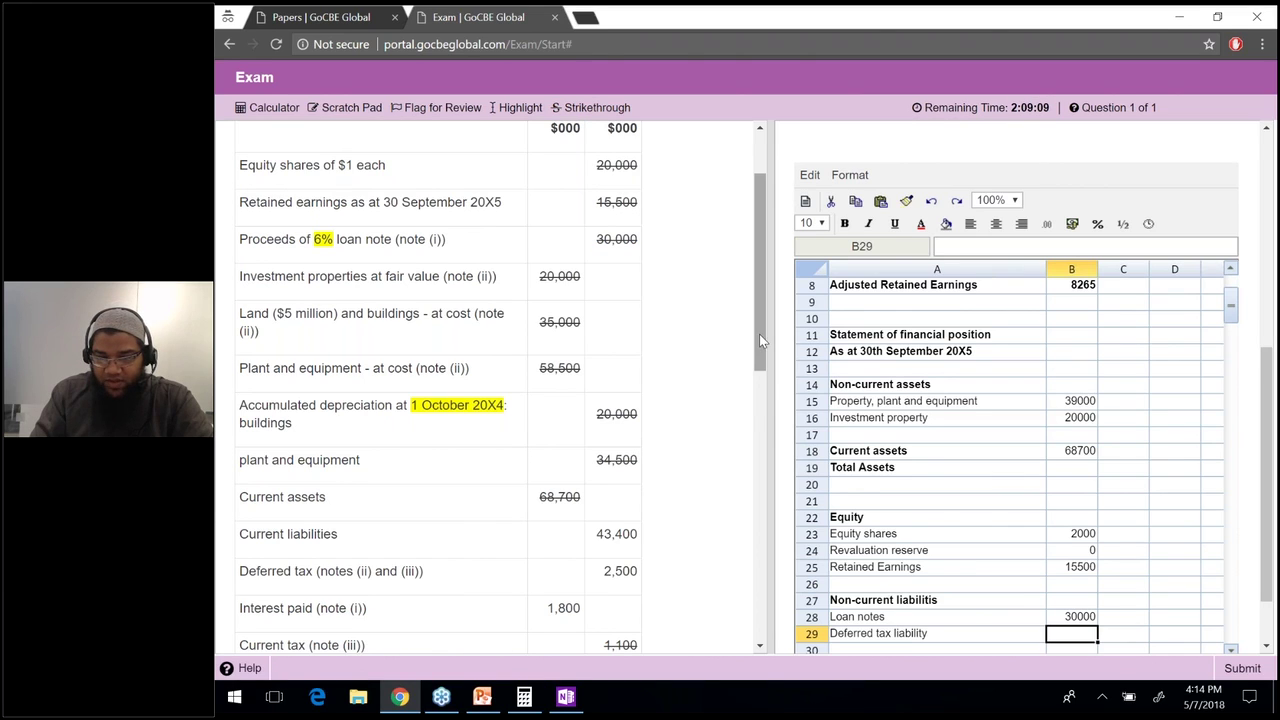
Strike through the 2,500 deferred tax figure and enter 2500 as deferred tax liability.
{"action": "scroll", "coordinate": [760, 411], "scroll_direction": "down", "scroll_amount": 2}
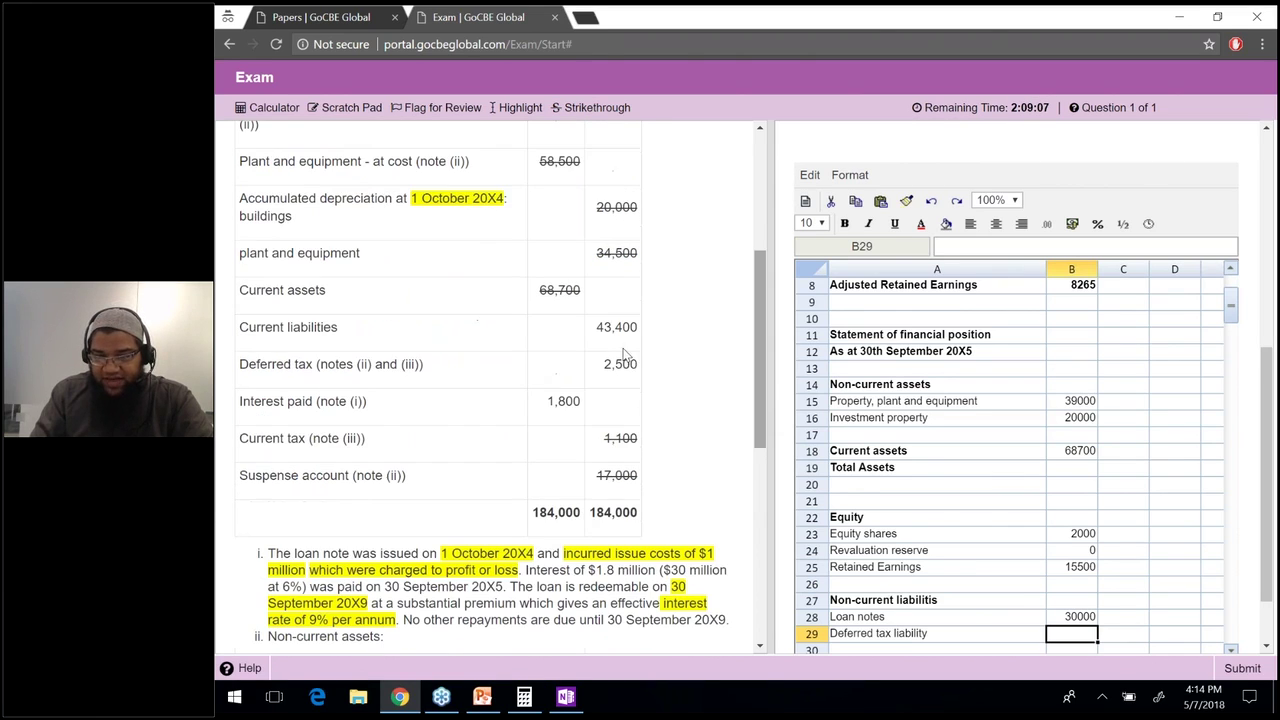
{"action": "left_click_drag", "start_coordinate": [638, 368], "coordinate": [604, 368]}
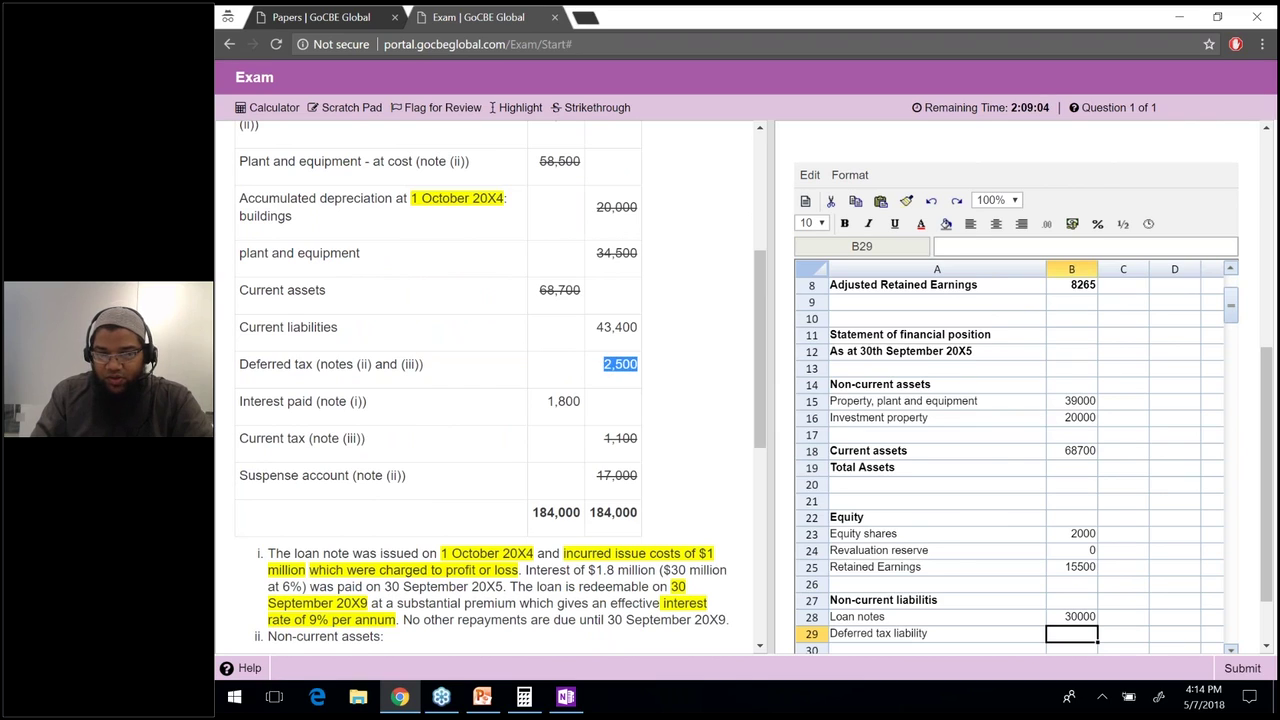
{"action": "left_click", "coordinate": [1077, 643]}
{"action": "type", "text": "2500"}
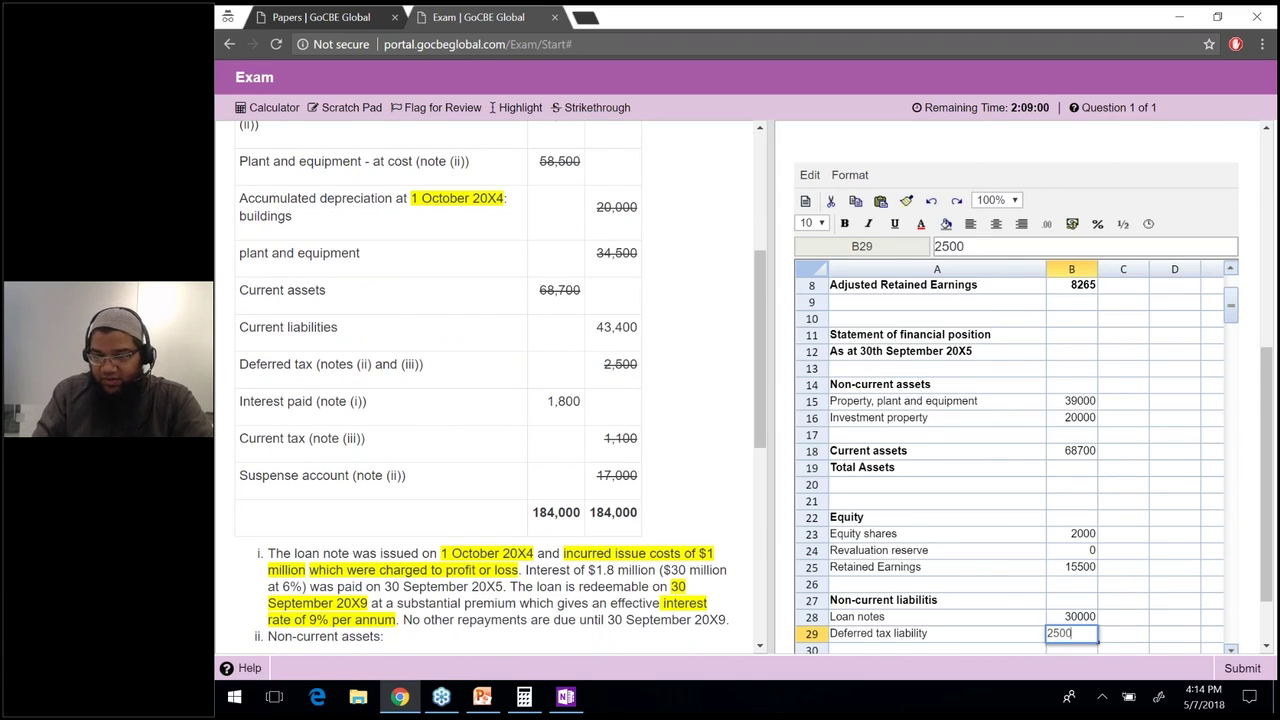
{"action": "key", "text": "Return"}
{"action": "key", "text": "Return"}
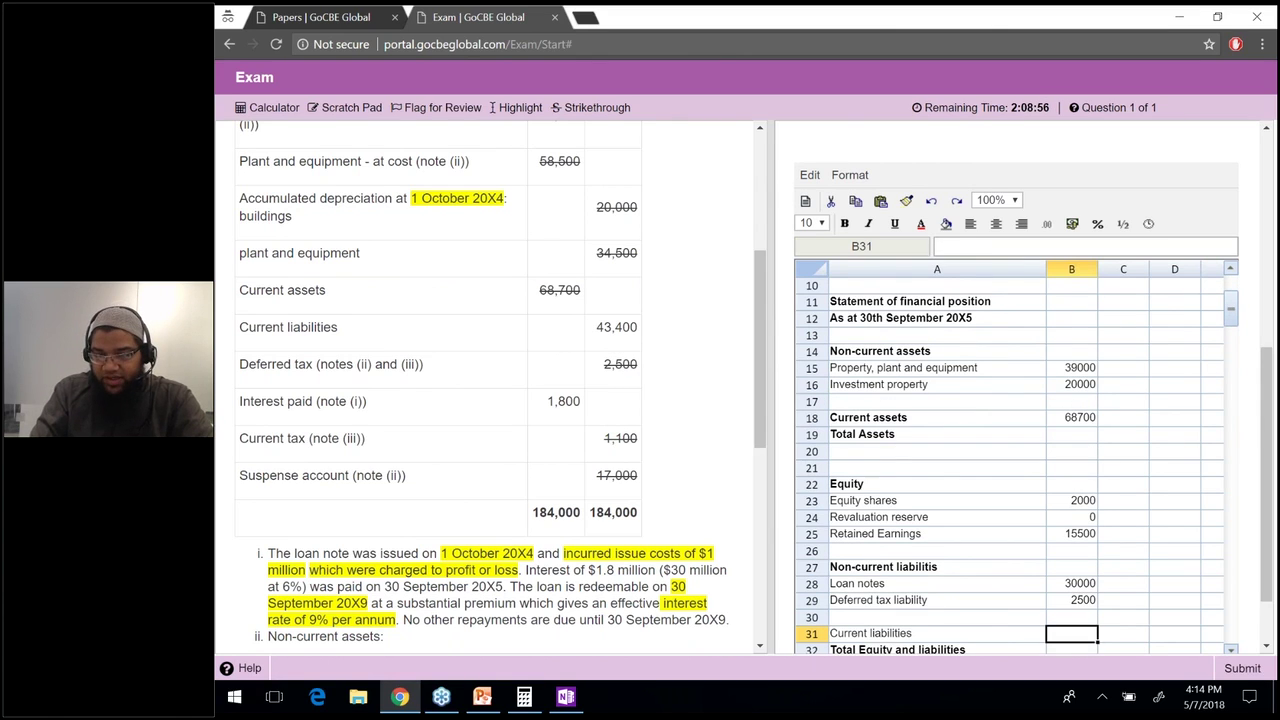
Enter 43400 for current liabilities, strike through 43,400, and select the 1,800 interest paid.
{"action": "type", "text": "43400"}
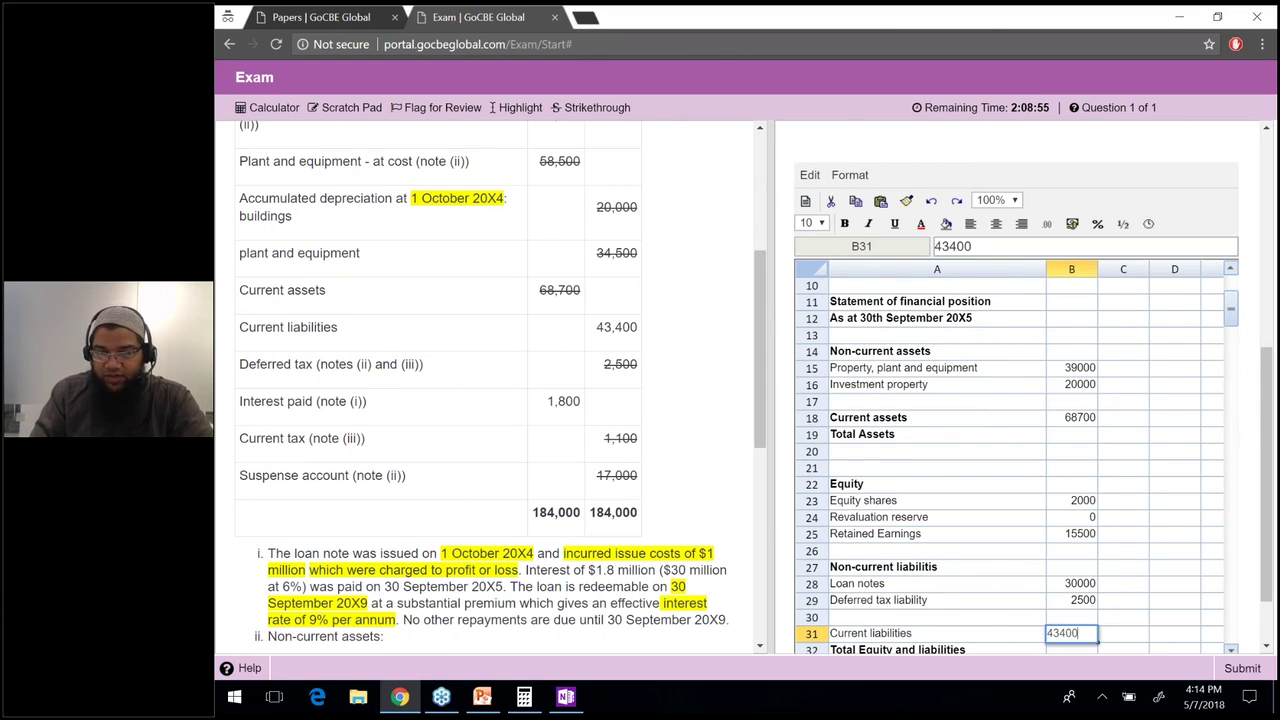
{"action": "key", "text": "Return"}
{"action": "left_click_drag", "start_coordinate": [638, 327], "coordinate": [597, 325]}
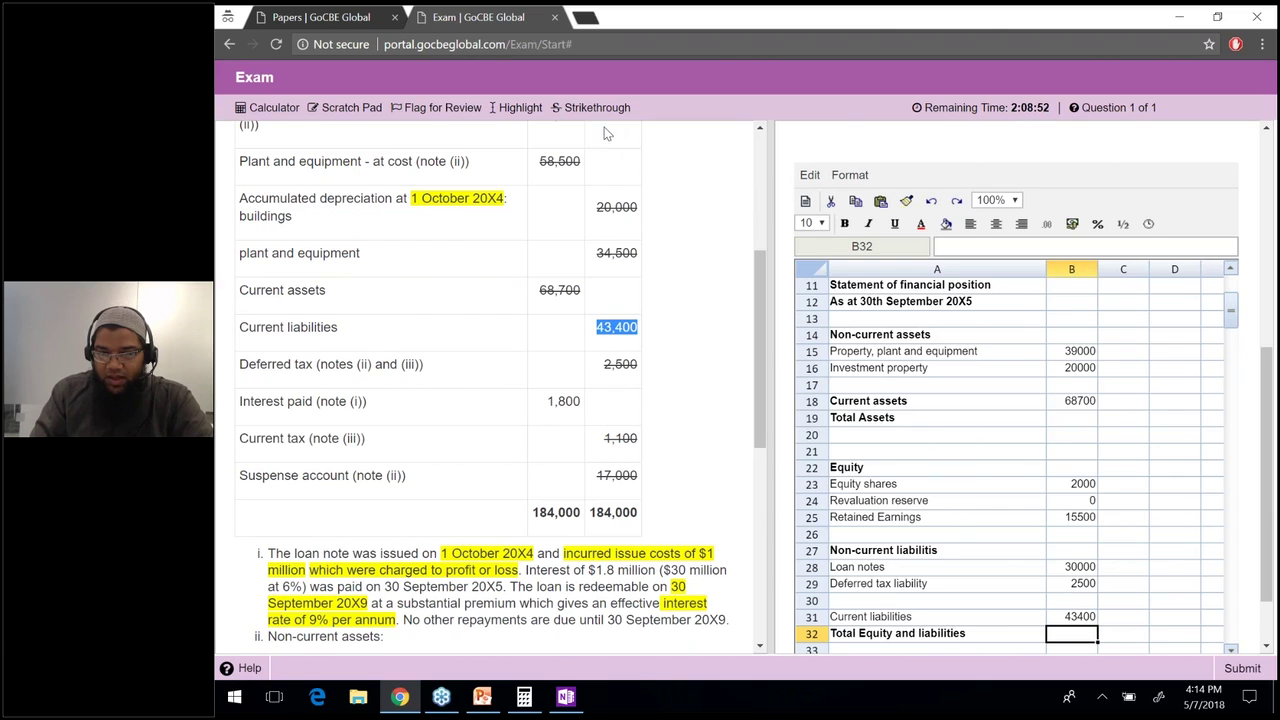
{"action": "left_click", "coordinate": [605, 109]}
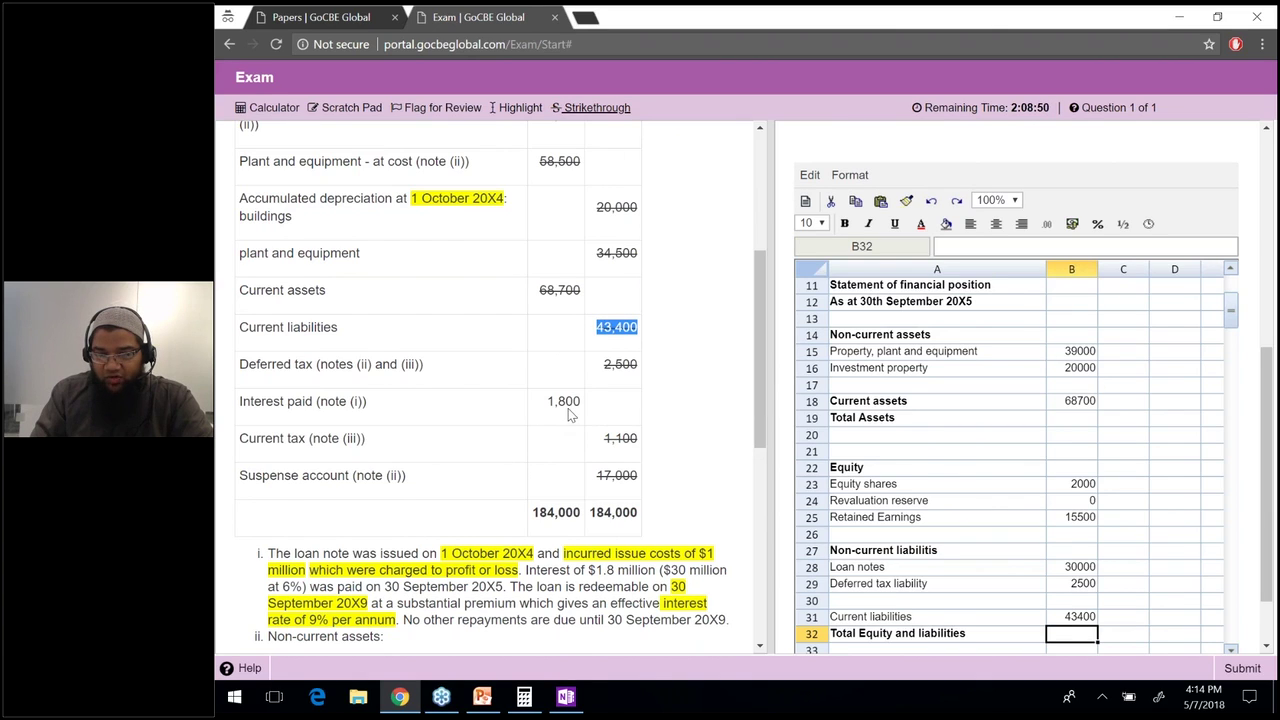
{"action": "left_click_drag", "start_coordinate": [582, 401], "coordinate": [548, 402]}
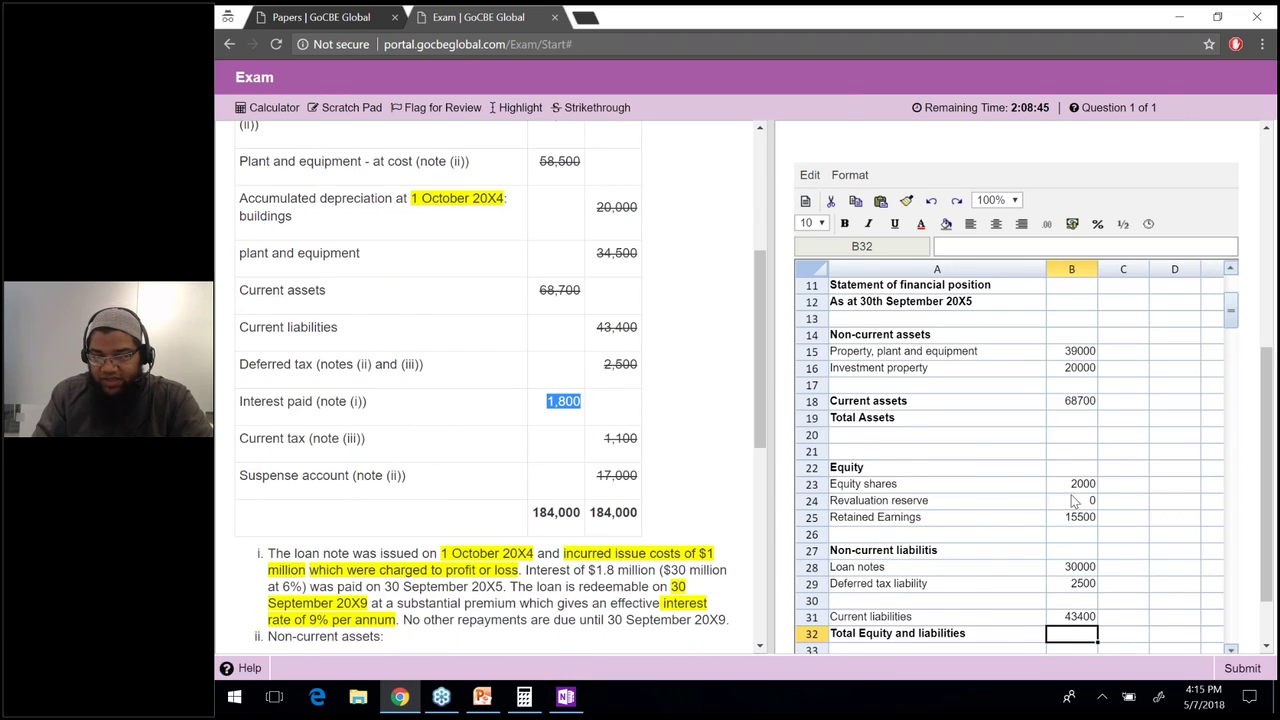
{"action": "scroll", "coordinate": [1070, 460], "scroll_direction": "down", "scroll_amount": 2}
{"action": "left_click", "coordinate": [1070, 430]}
{"action": "left_click_drag", "start_coordinate": [548, 401], "coordinate": [581, 401]}
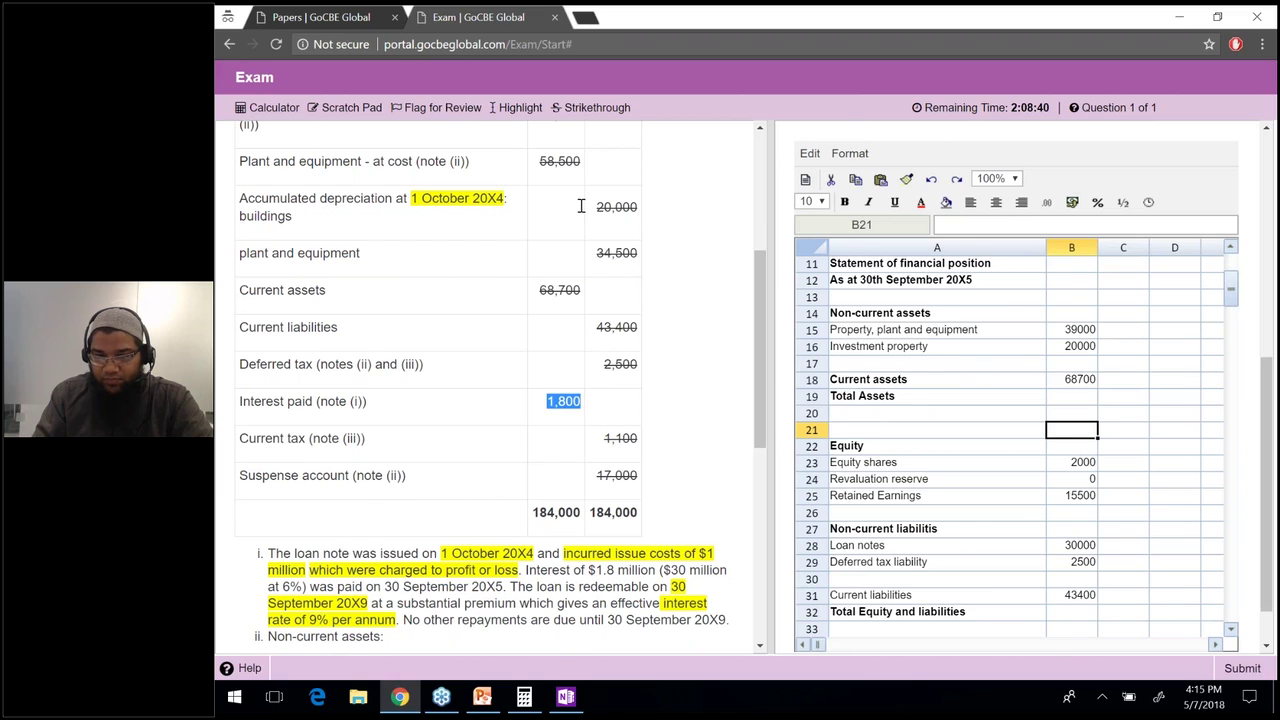
Strike through the 1,800 interest paid and bold the Bank 1800 row in I7:K7.
{"action": "left_click", "coordinate": [1093, 462]}
{"action": "key", "text": "Right"}
{"action": "key", "text": "Right"}
{"action": "key", "text": "Right"}
{"action": "key", "text": "Right"}
{"action": "key", "text": "Right"}
{"action": "key", "text": "Right"}
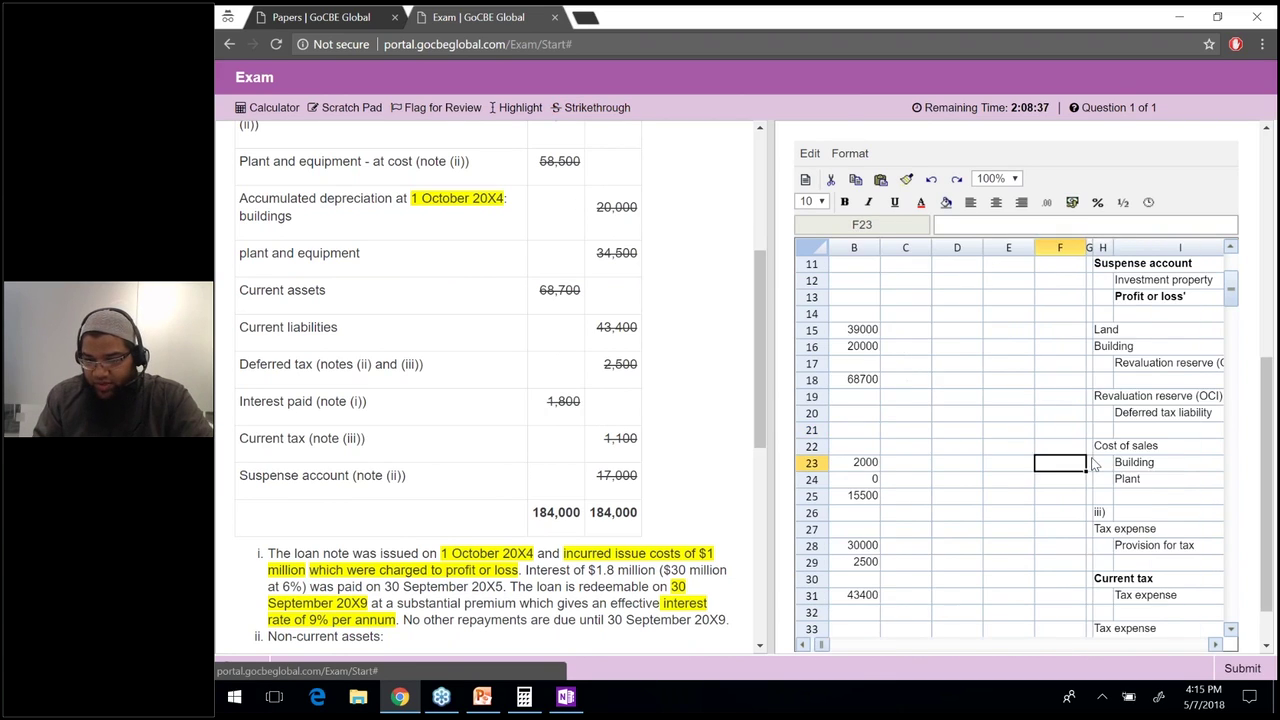
{"action": "key", "text": "Right"}
{"action": "key", "text": "Right"}
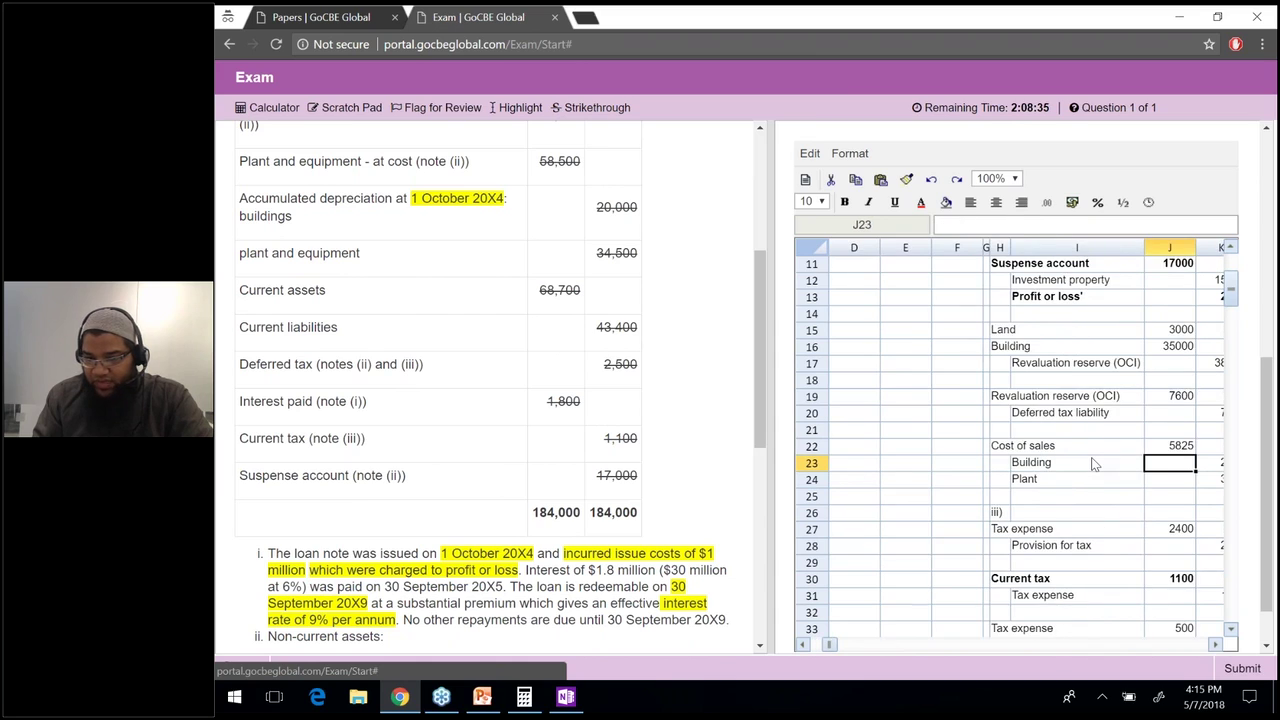
{"action": "key", "text": "Right"}
{"action": "key", "text": "Up"}
{"action": "key", "text": "Up"}
{"action": "key", "text": "Up"}
{"action": "key", "text": "Up"}
{"action": "key", "text": "Up"}
{"action": "key", "text": "Up"}
{"action": "key", "text": "Up"}
{"action": "key", "text": "Up"}
{"action": "key", "text": "Up"}
{"action": "key", "text": "Up"}
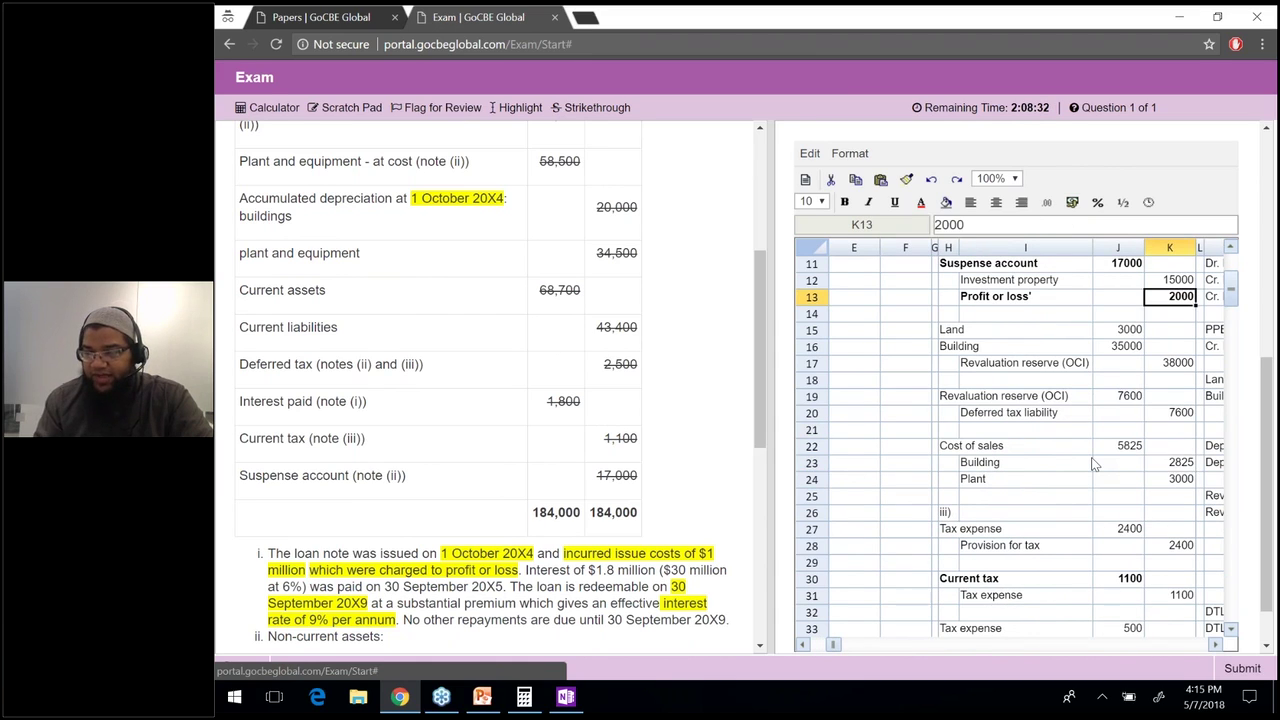
{"action": "key", "text": "Up"}
{"action": "key", "text": "Up"}
{"action": "key", "text": "Up"}
{"action": "key", "text": "Up"}
{"action": "key", "text": "Up"}
{"action": "key", "text": "Up"}
{"action": "key", "text": "Up"}
{"action": "key", "text": "Up"}
{"action": "key", "text": "Up"}
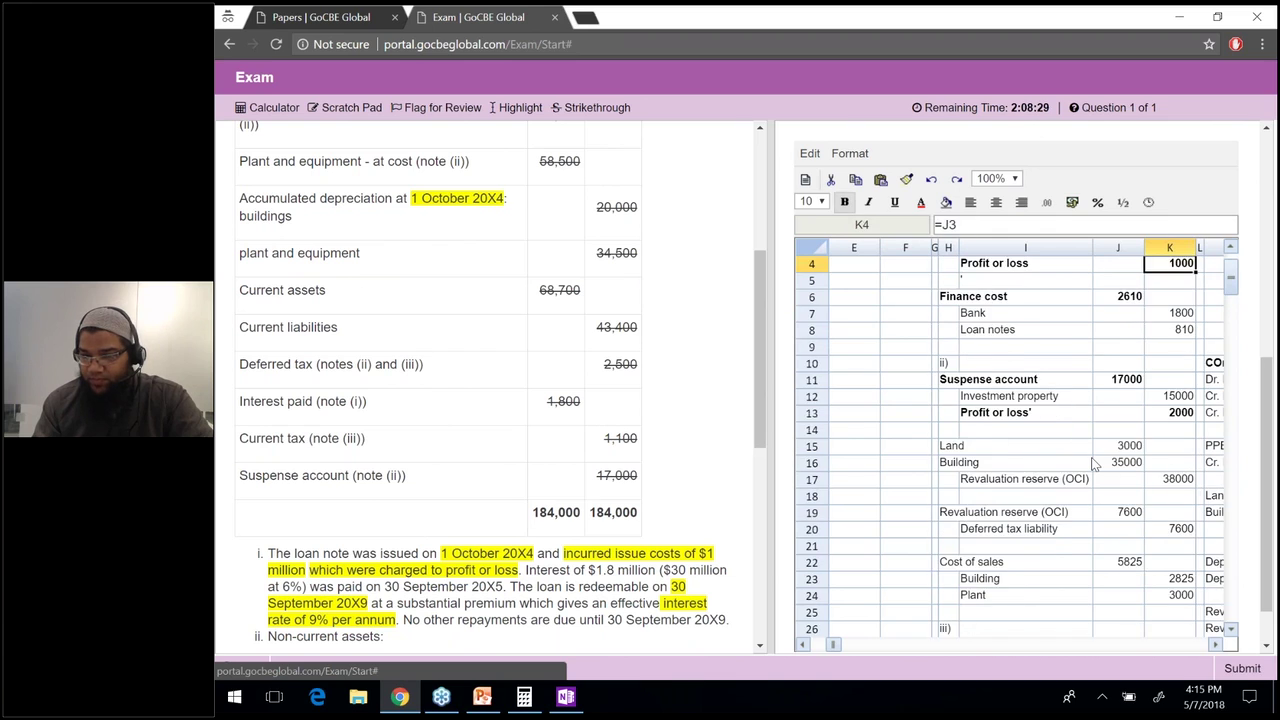
{"action": "key", "text": "Up"}
{"action": "key", "text": "Up"}
{"action": "key", "text": "Down"}
{"action": "key", "text": "Down"}
{"action": "key", "text": "Down"}
{"action": "key", "text": "Down"}
{"action": "key", "text": "Down"}
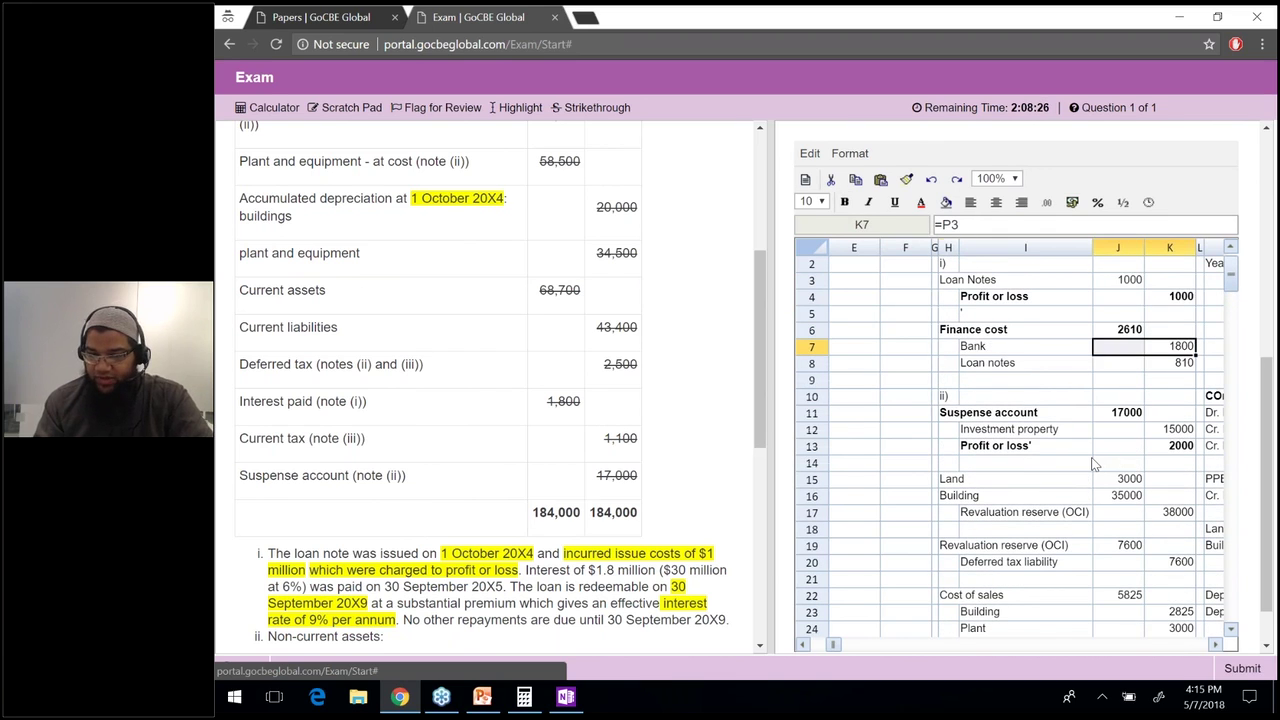
{"action": "key", "text": "shift+Left"}
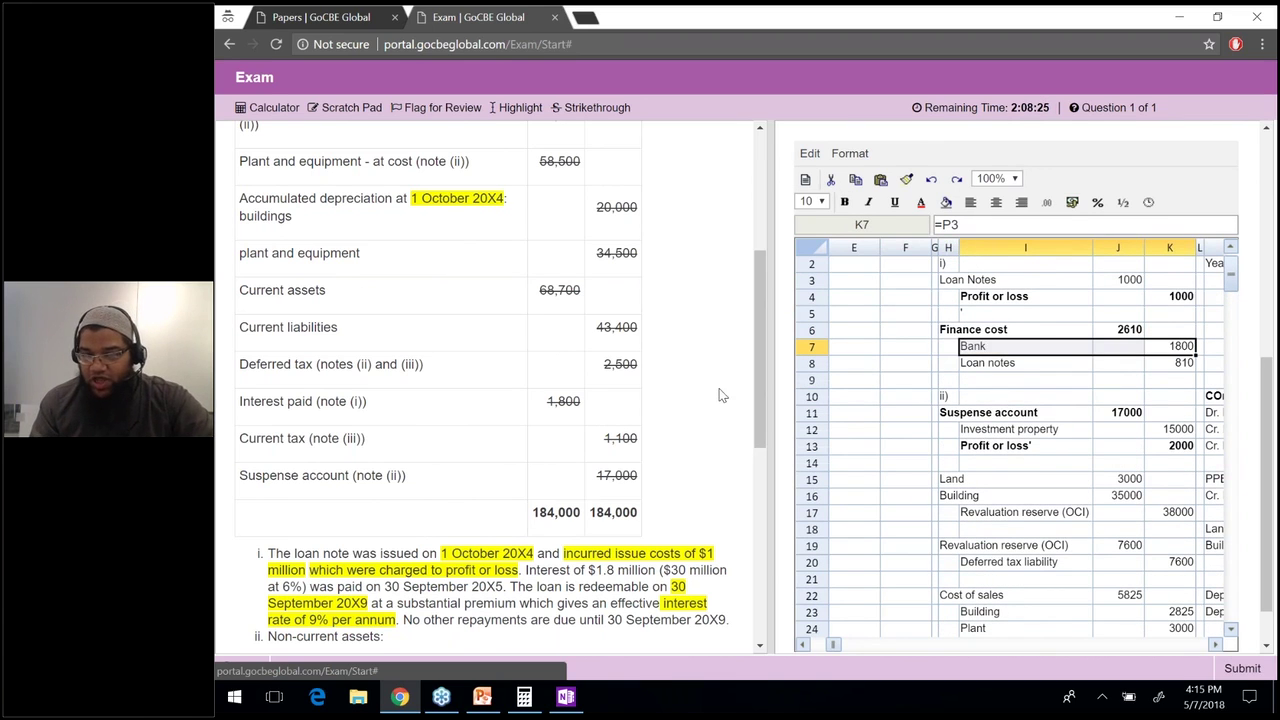
{"action": "key", "text": "ctrl+b"}
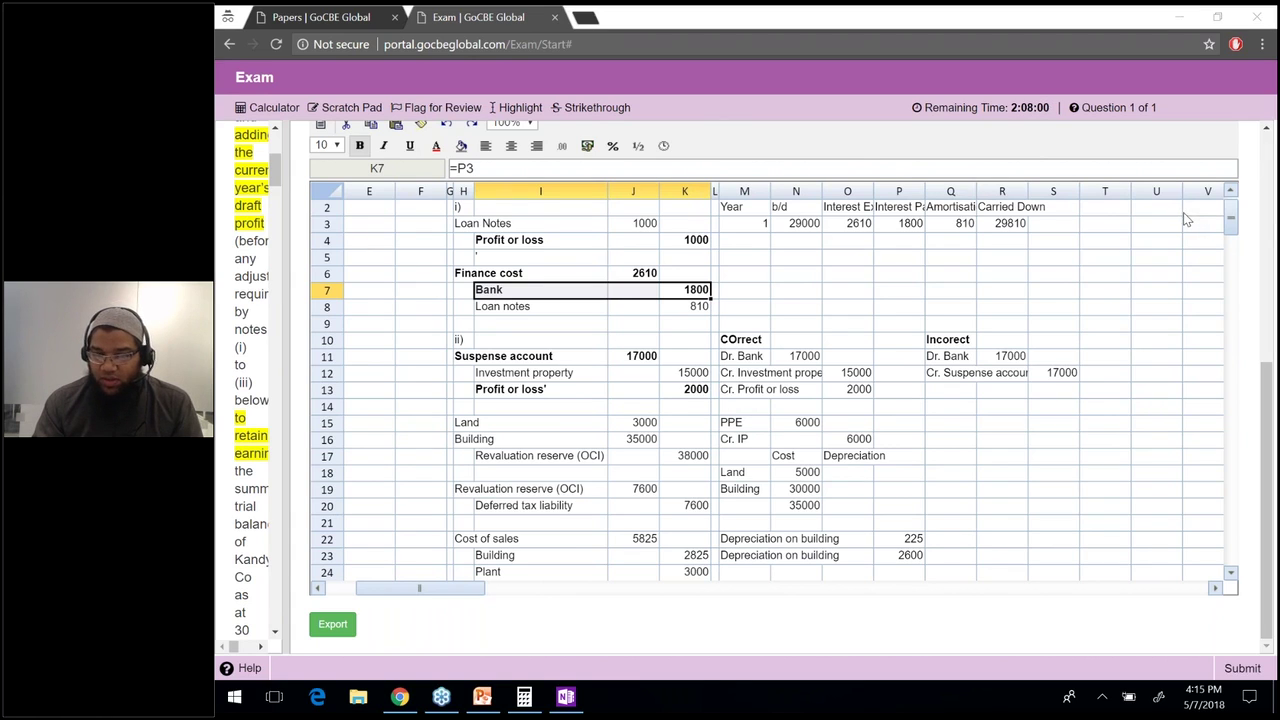
{"action": "left_click", "coordinate": [600, 277]}
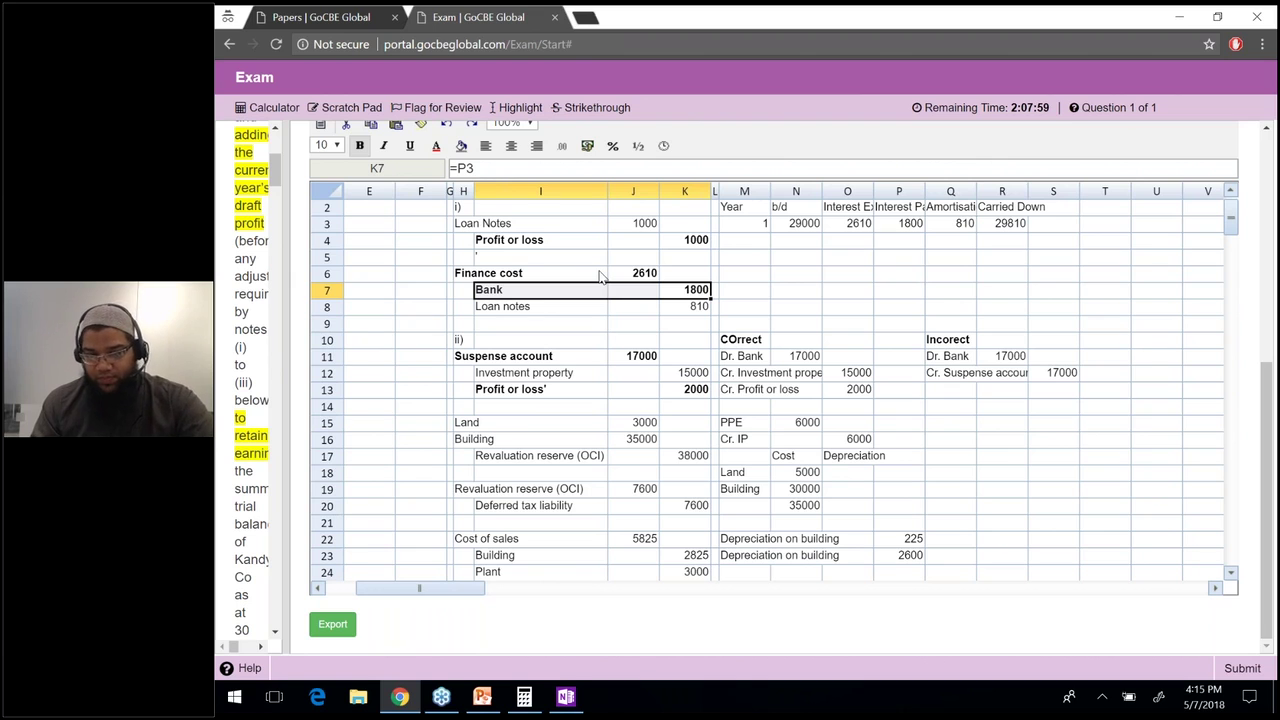
{"action": "left_click", "coordinate": [601, 278]}
{"action": "key", "text": "Left"}
{"action": "key", "text": "Left"}
{"action": "key", "text": "Left"}
{"action": "key", "text": "Left"}
{"action": "key", "text": "Up"}
{"action": "key", "text": "Up"}
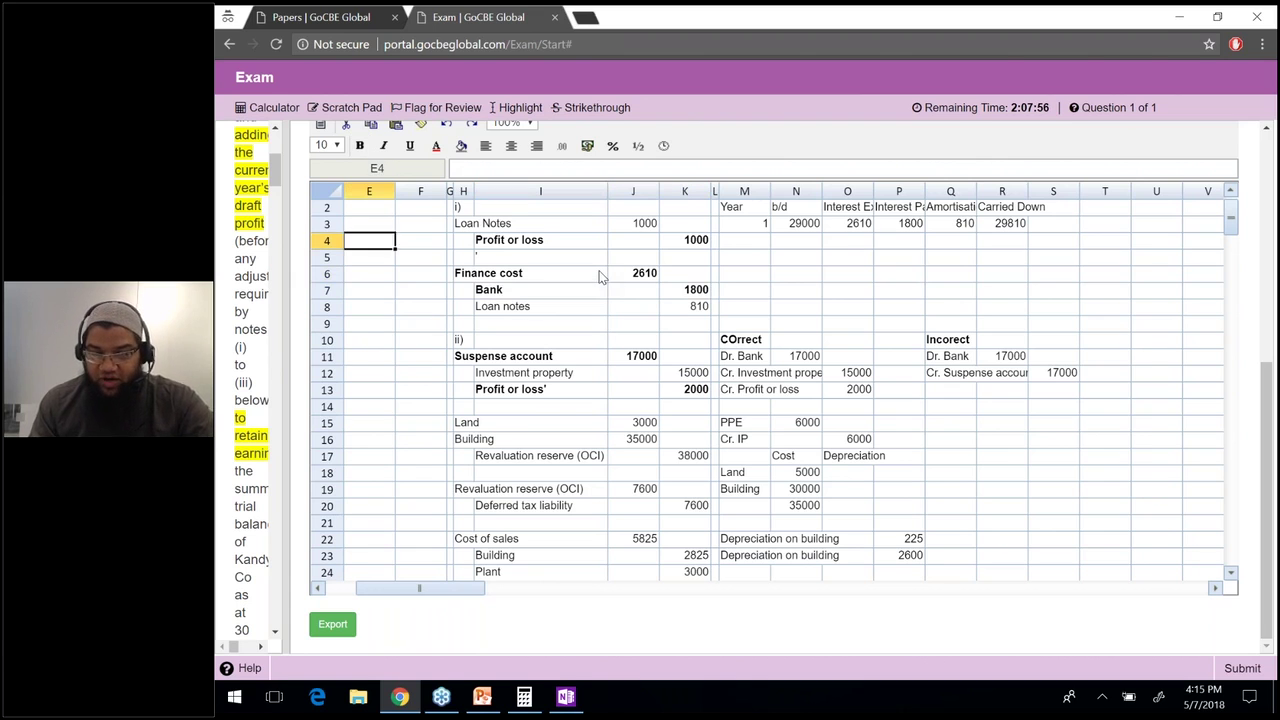
{"action": "key", "text": "Up"}
{"action": "key", "text": "Left"}
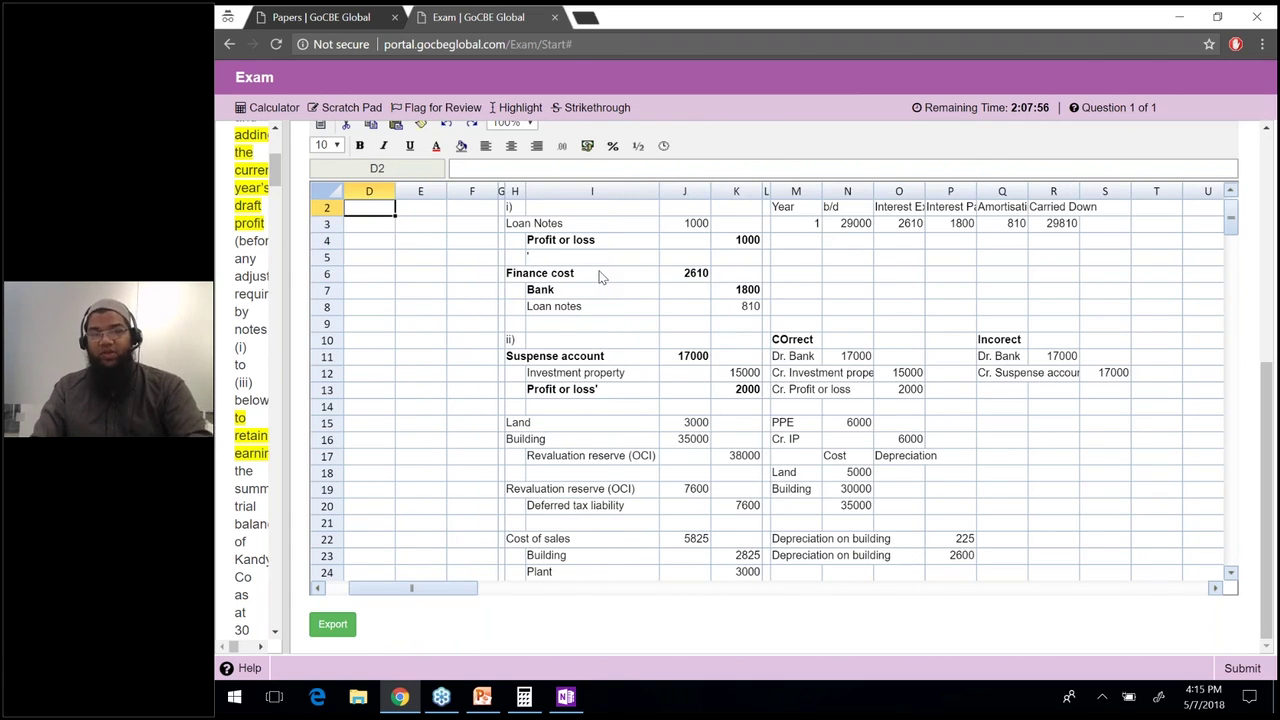
{"action": "key", "text": "ctrl+Home"}
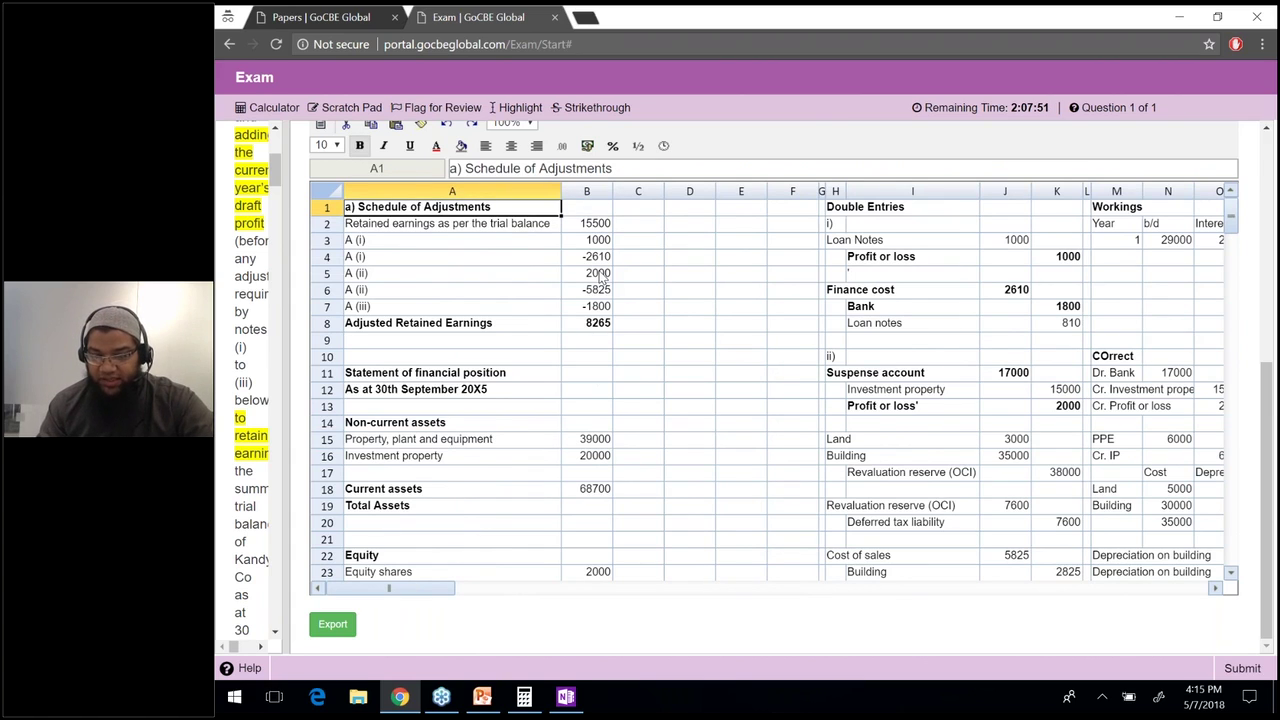
{"action": "key", "text": "Down"}
{"action": "key", "text": "Down"}
{"action": "key", "text": "Down"}
{"action": "key", "text": "Down"}
{"action": "key", "text": "Down"}
{"action": "key", "text": "Down"}
{"action": "key", "text": "Down"}
{"action": "key", "text": "Down"}
{"action": "key", "text": "Down"}
{"action": "key", "text": "Down"}
{"action": "key", "text": "Down"}
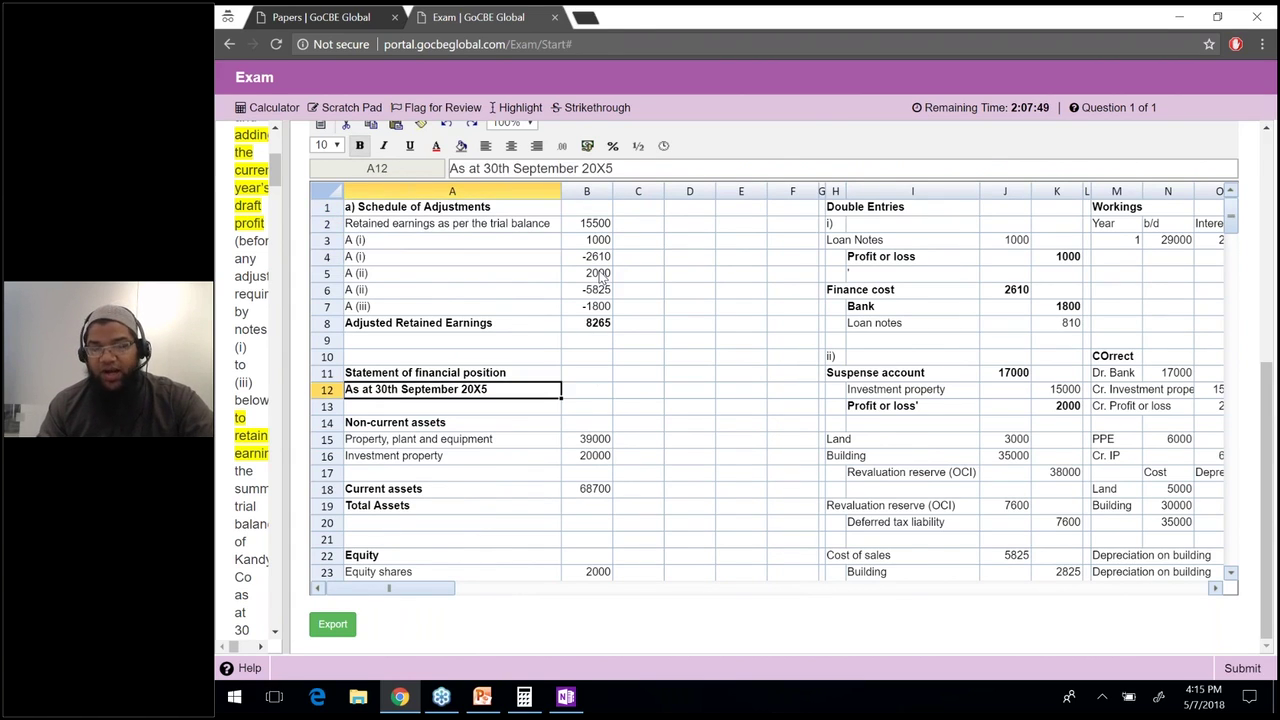
{"action": "key", "text": "Down"}
{"action": "key", "text": "Right"}
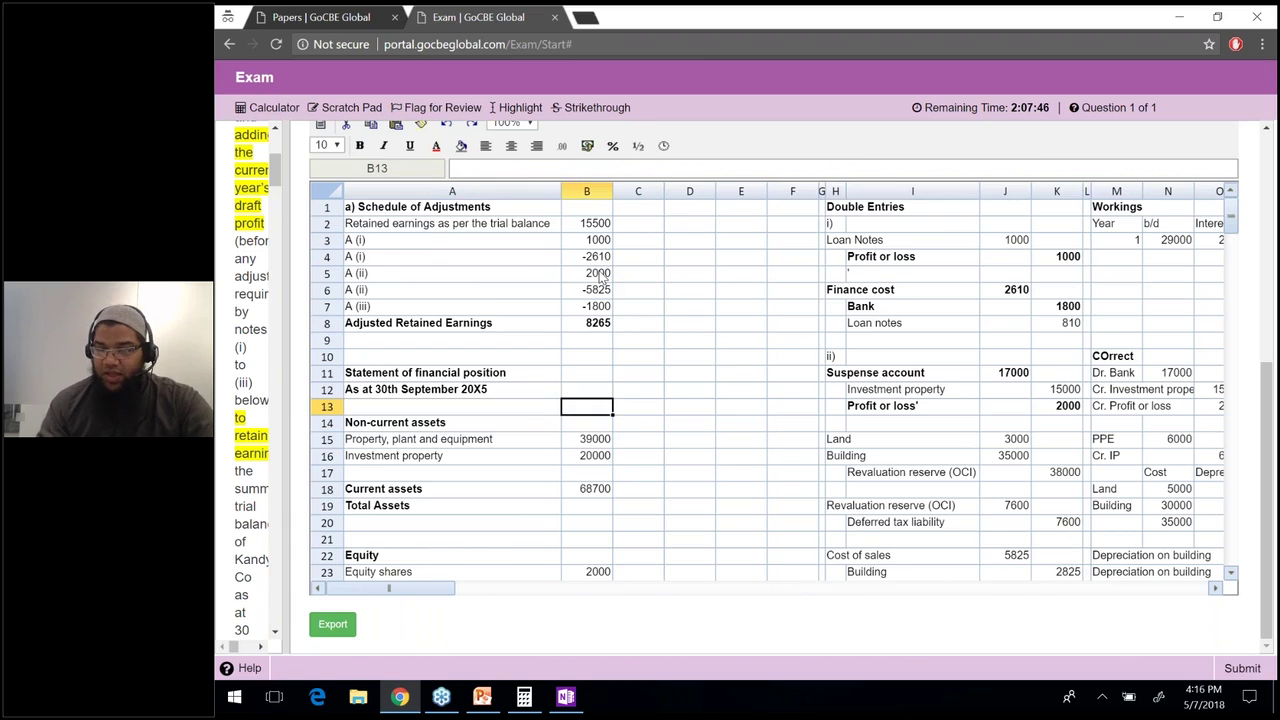
{"action": "key", "text": "Down"}
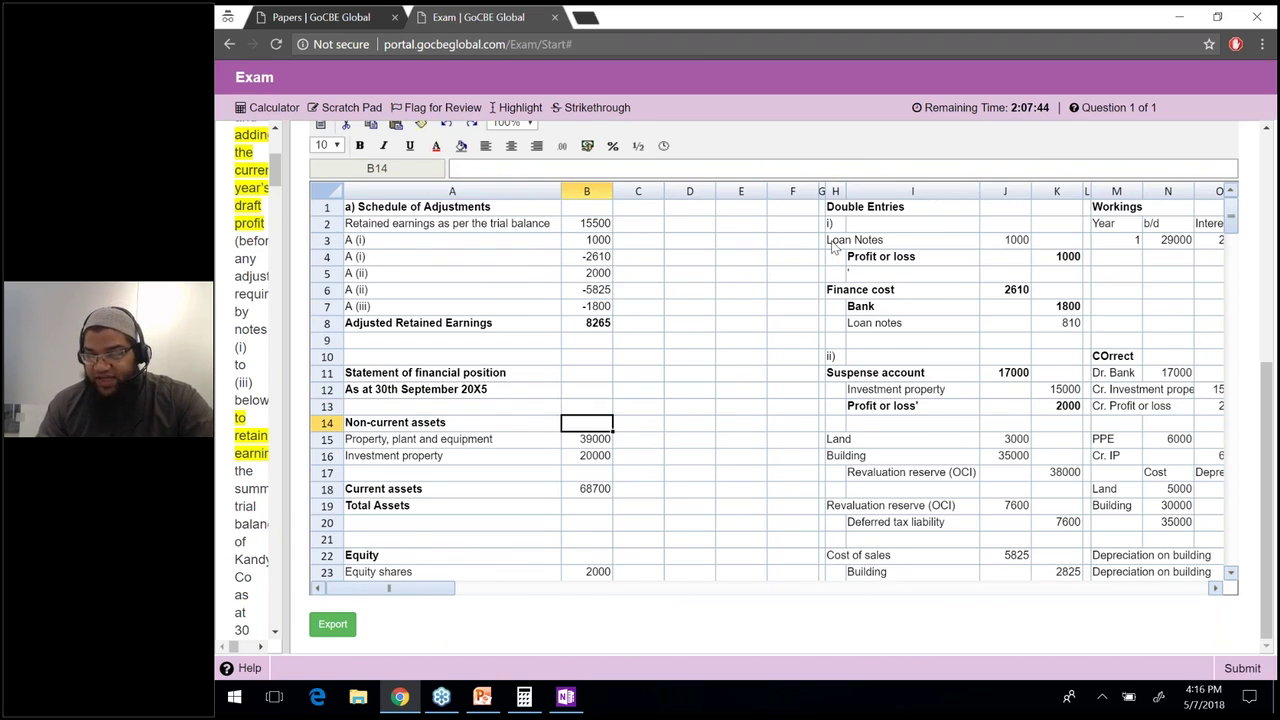
{"action": "left_click_drag", "start_coordinate": [870, 243], "coordinate": [1066, 325]}
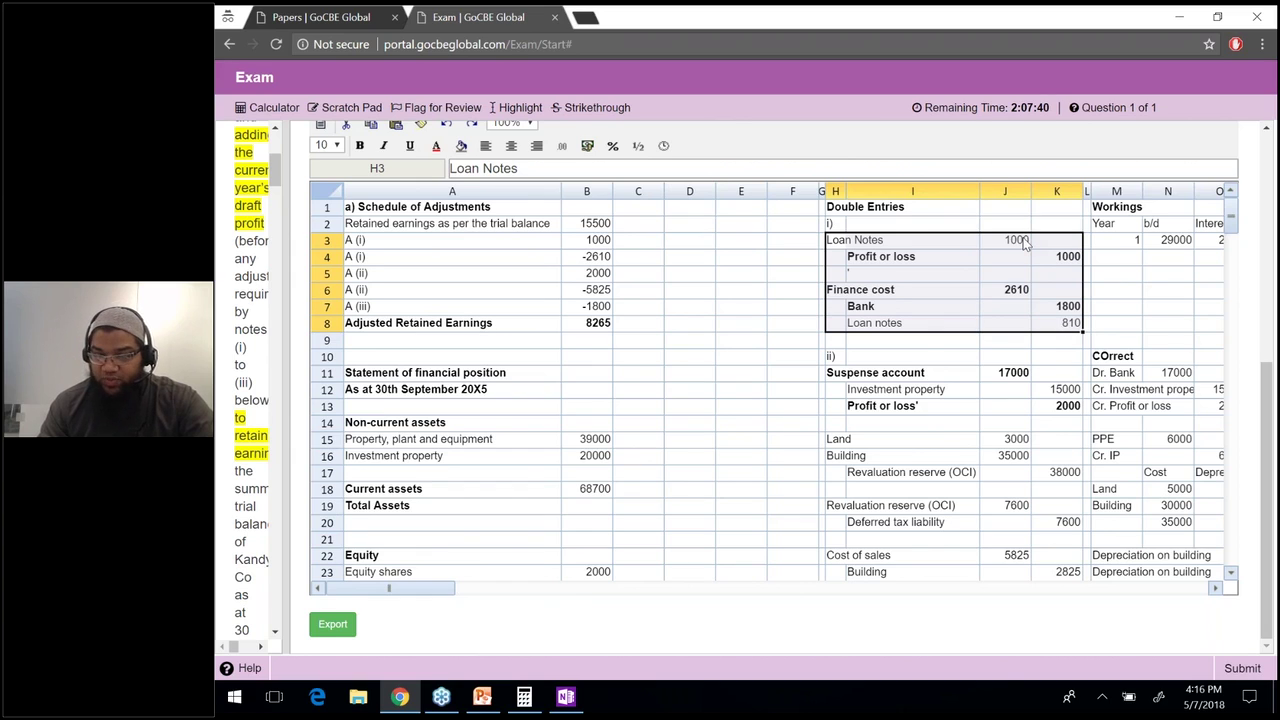
{"action": "left_click", "coordinate": [1022, 243]}
{"action": "left_click", "coordinate": [613, 424]}
{"action": "key", "text": "Down"}
{"action": "key", "text": "Down"}
{"action": "key", "text": "Down"}
{"action": "key", "text": "Down"}
{"action": "key", "text": "Down"}
{"action": "key", "text": "Down"}
{"action": "key", "text": "Down"}
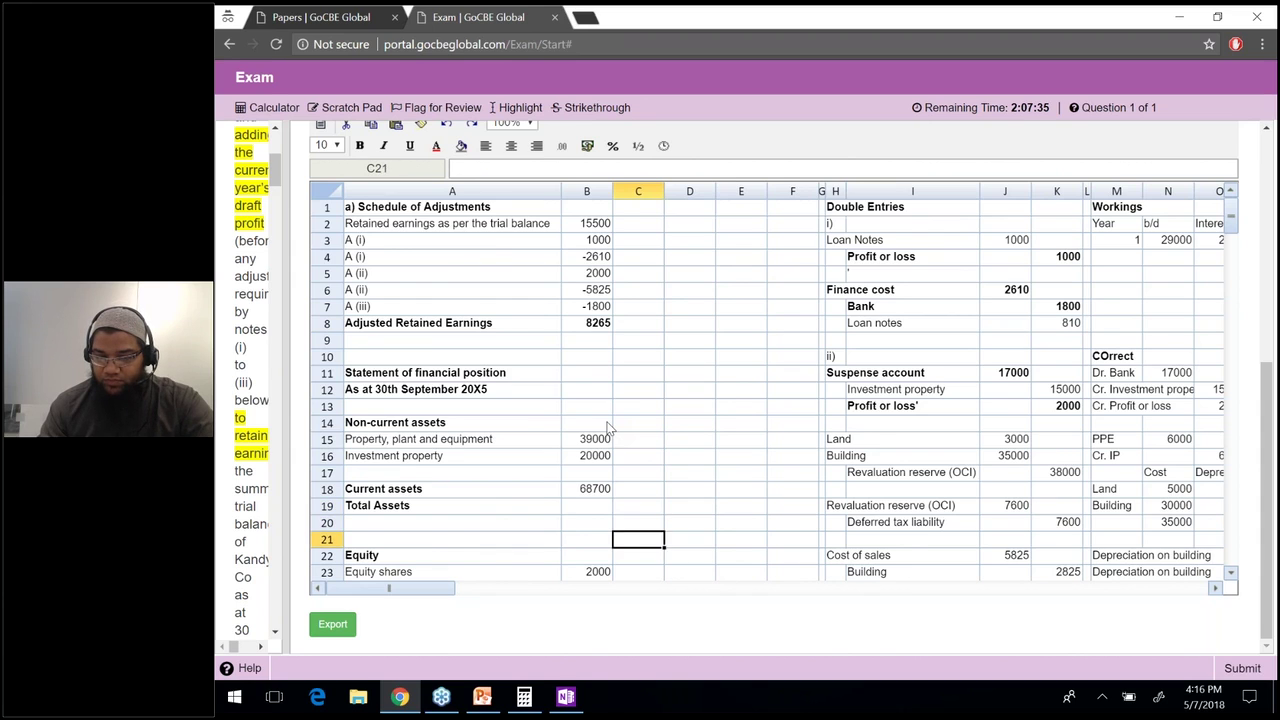
{"action": "key", "text": "Down"}
{"action": "key", "text": "Down"}
{"action": "key", "text": "Down"}
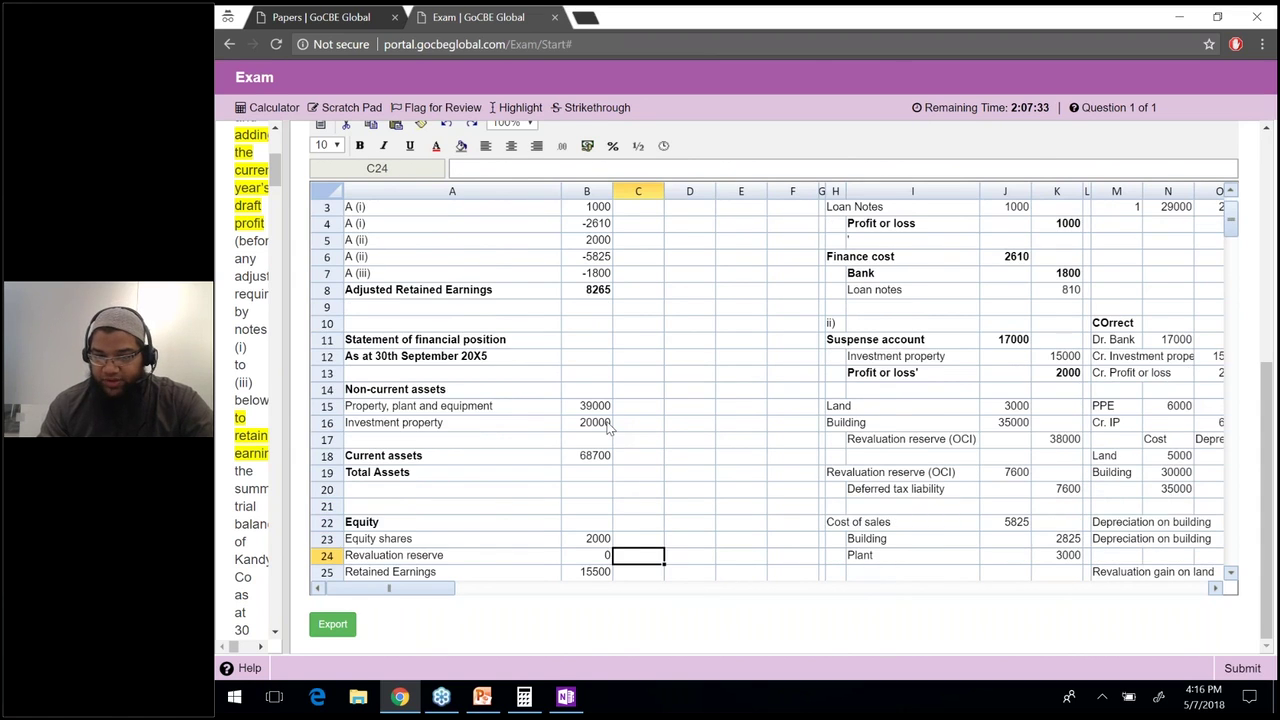
Enter =30000+K8-J3 for Loan notes in B28, giving 29810.
{"action": "scroll", "coordinate": [608, 425], "scroll_direction": "down", "scroll_amount": 2}
{"action": "left_click", "coordinate": [590, 538]}
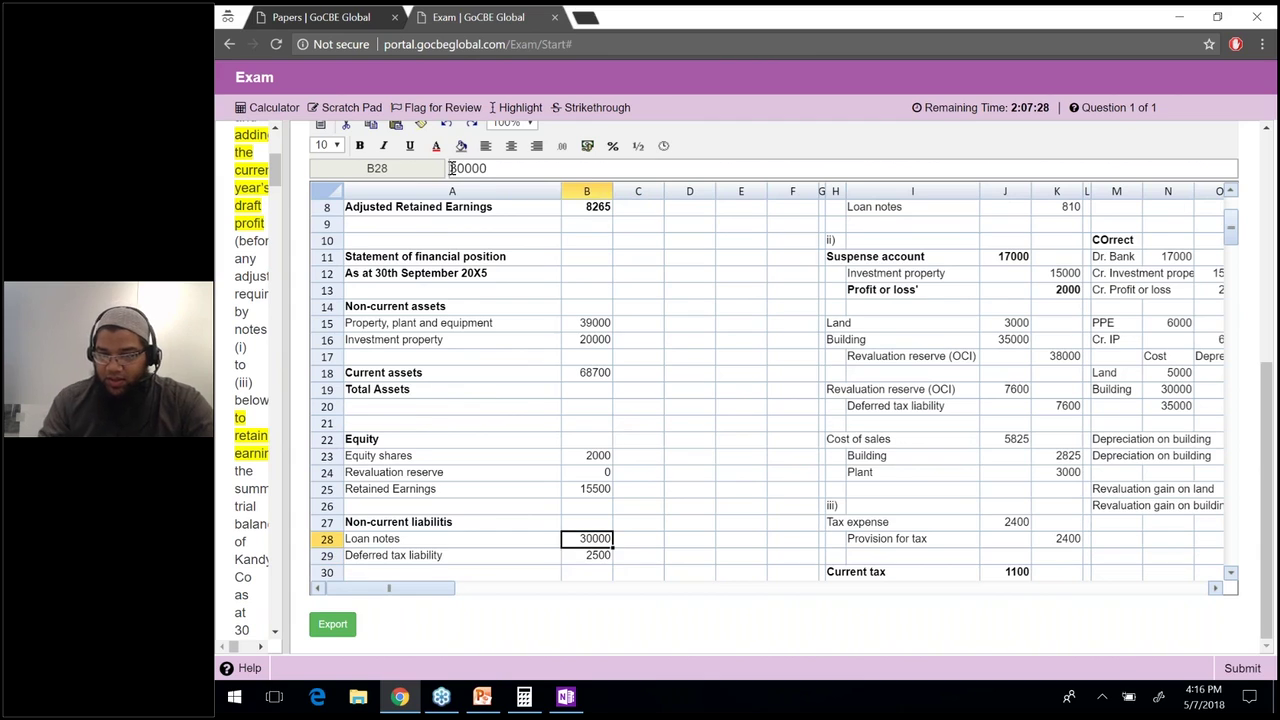
{"action": "left_click", "coordinate": [451, 168]}
{"action": "type", "text": "="}
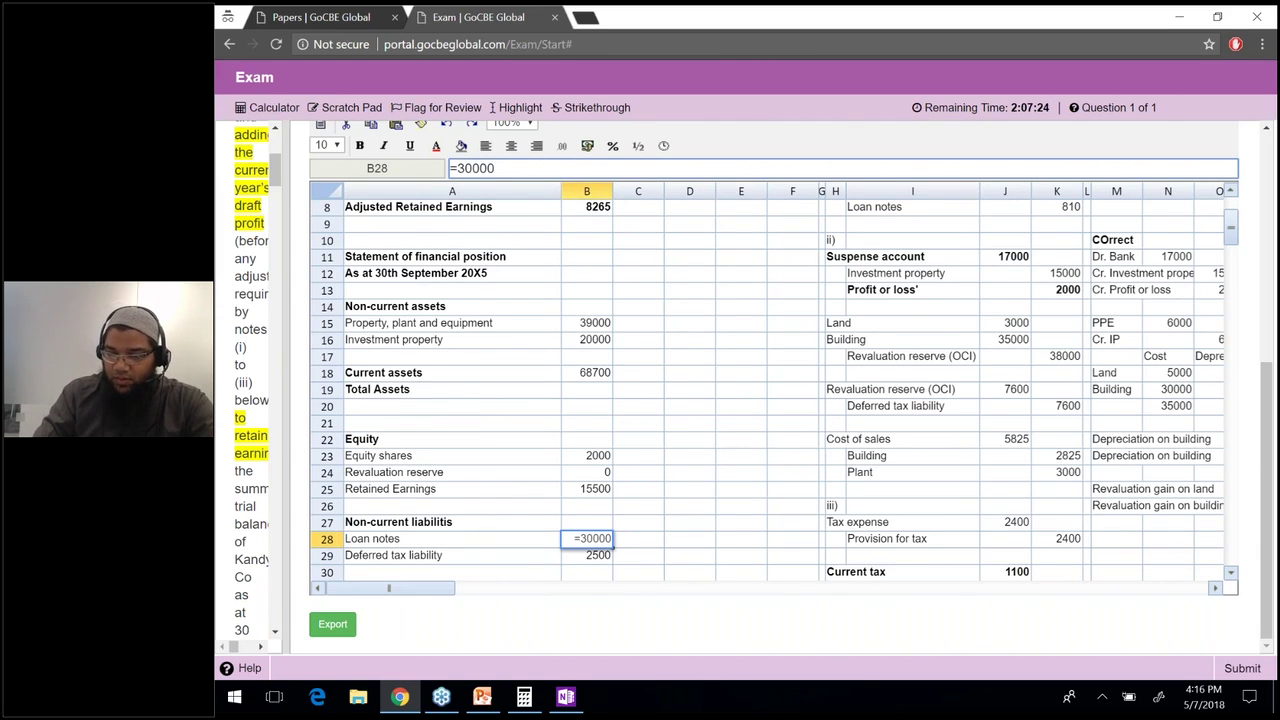
{"action": "type", "text": "+"}
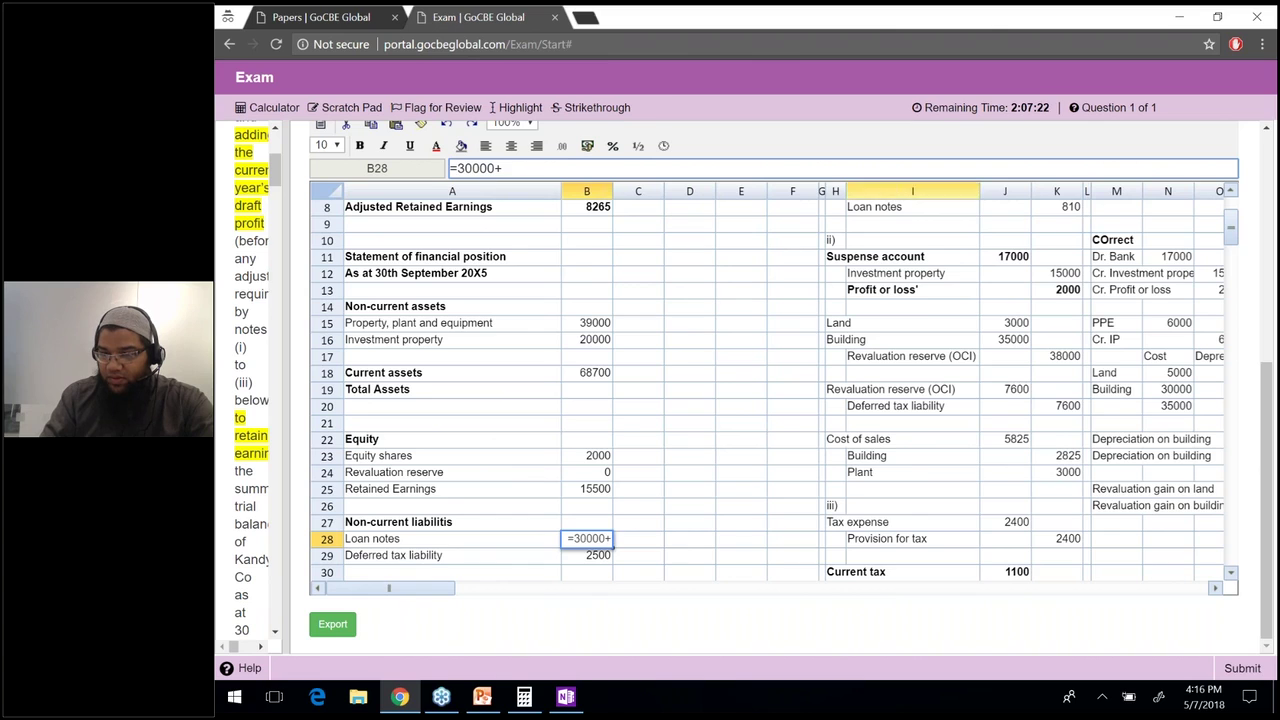
{"action": "left_click", "coordinate": [912, 207]}
{"action": "left_click", "coordinate": [1048, 207]}
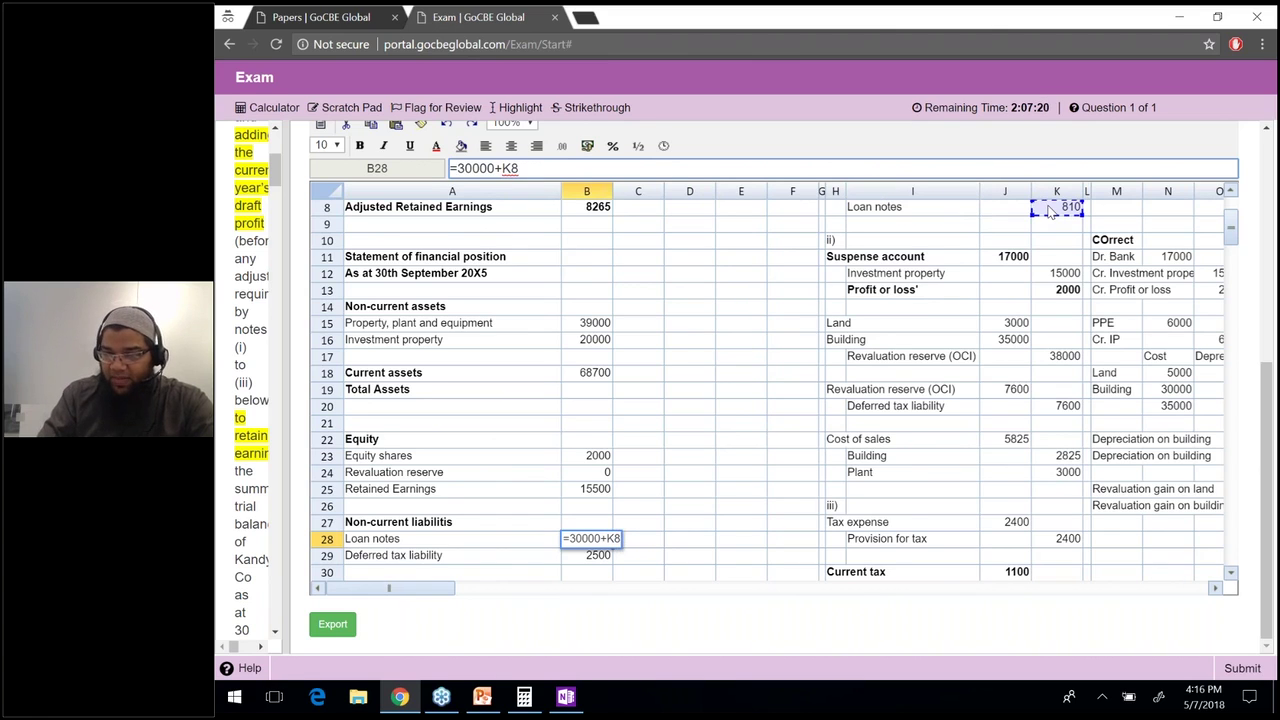
{"action": "type", "text": "-"}
{"action": "left_click", "coordinate": [1006, 226]}
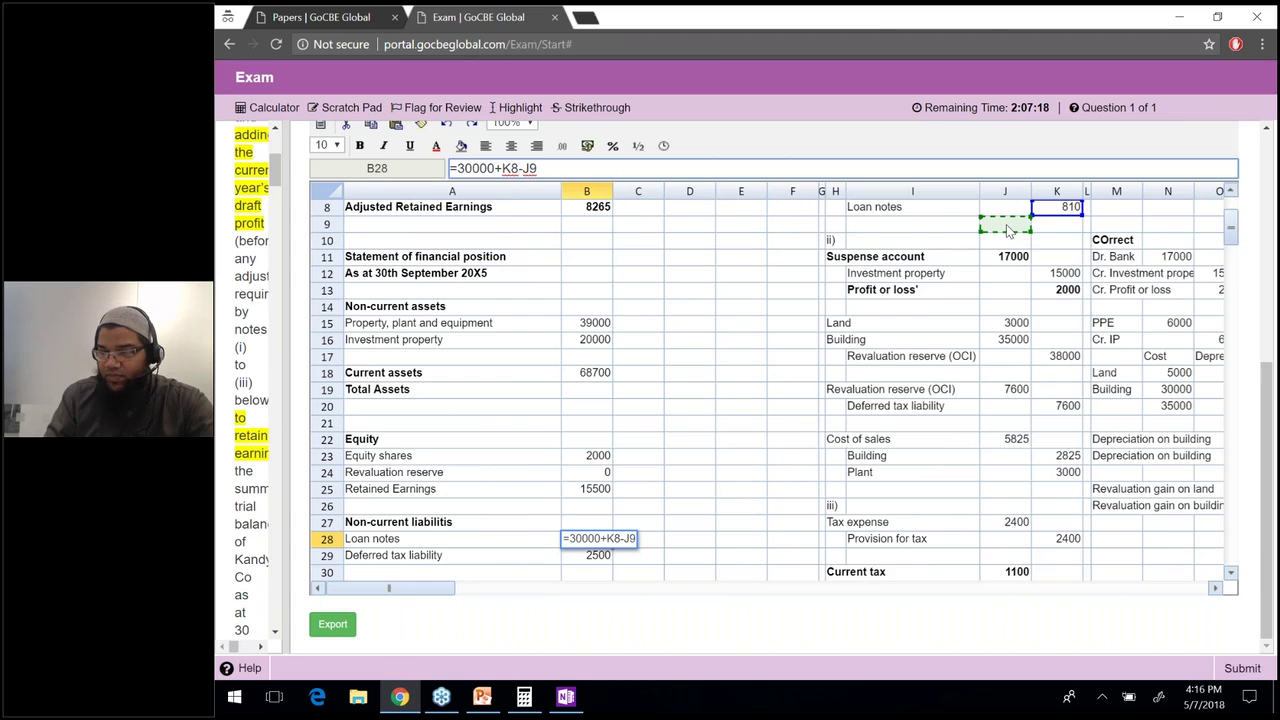
{"action": "key", "text": "Up"}
{"action": "key", "text": "Up"}
{"action": "key", "text": "Up"}
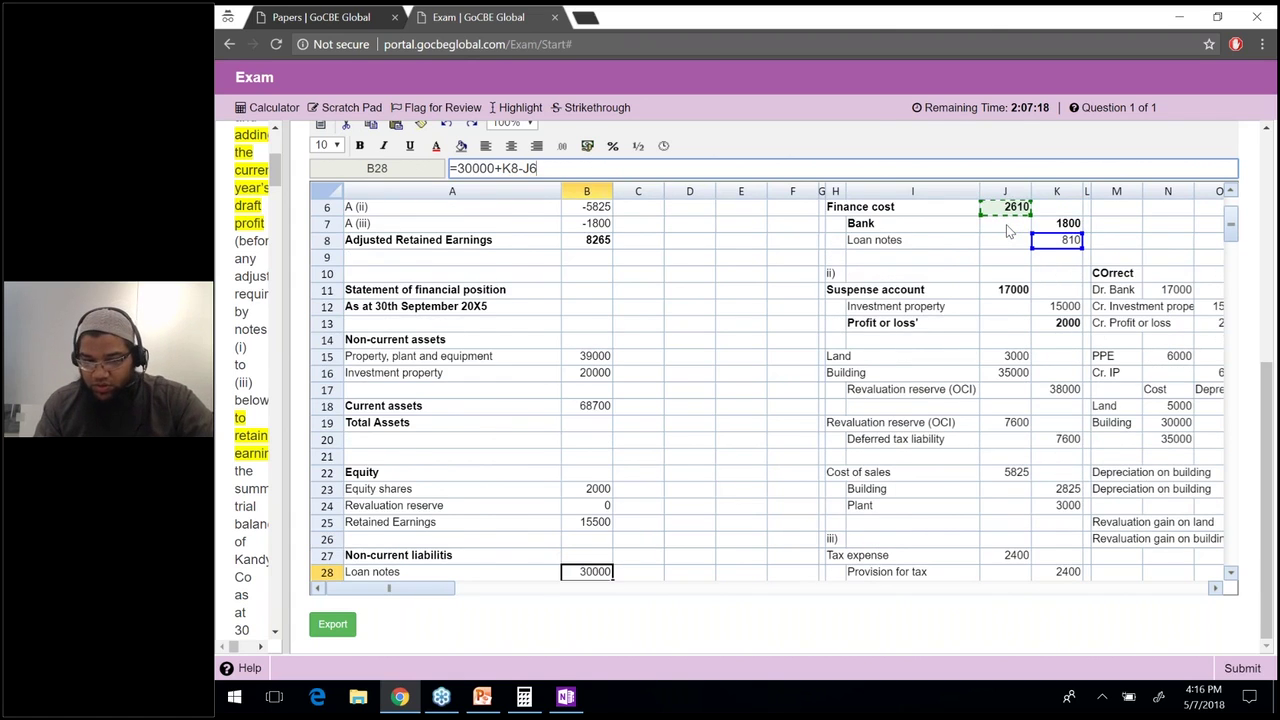
{"action": "key", "text": "Up"}
{"action": "key", "text": "Up"}
{"action": "key", "text": "Up"}
{"action": "key", "text": "Up"}
{"action": "key", "text": "Return"}
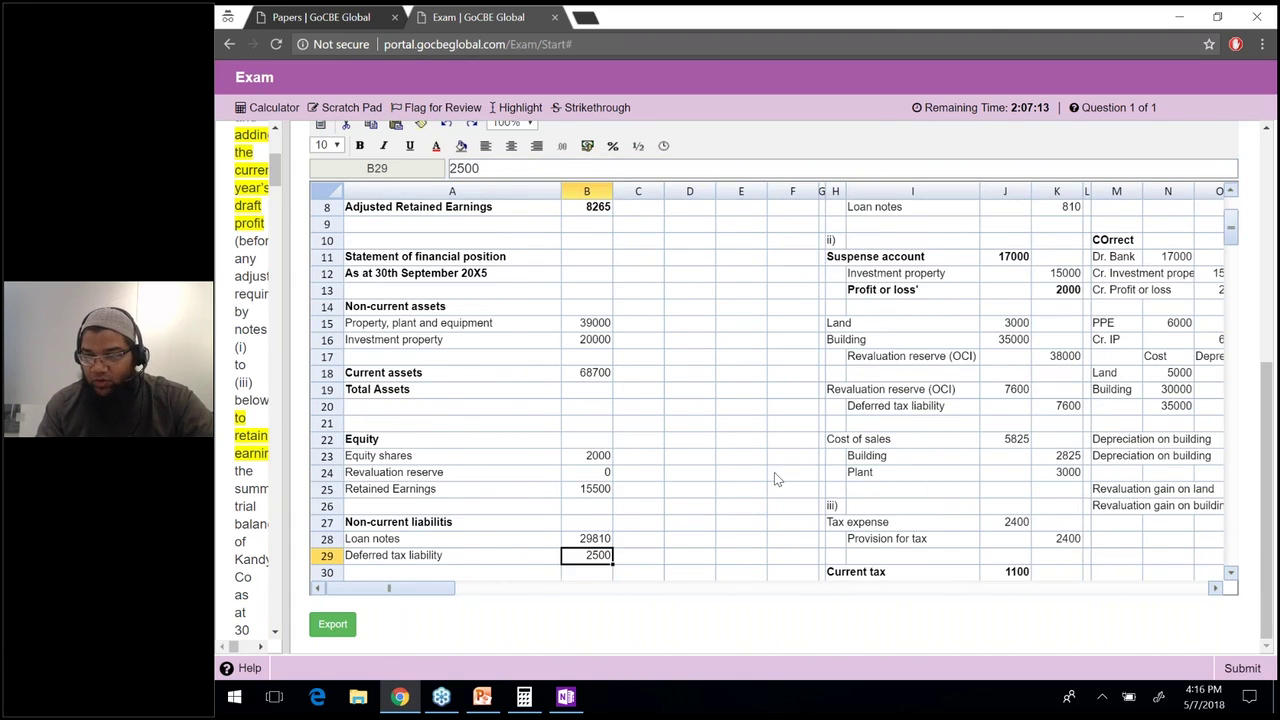
{"action": "key", "text": "Up"}
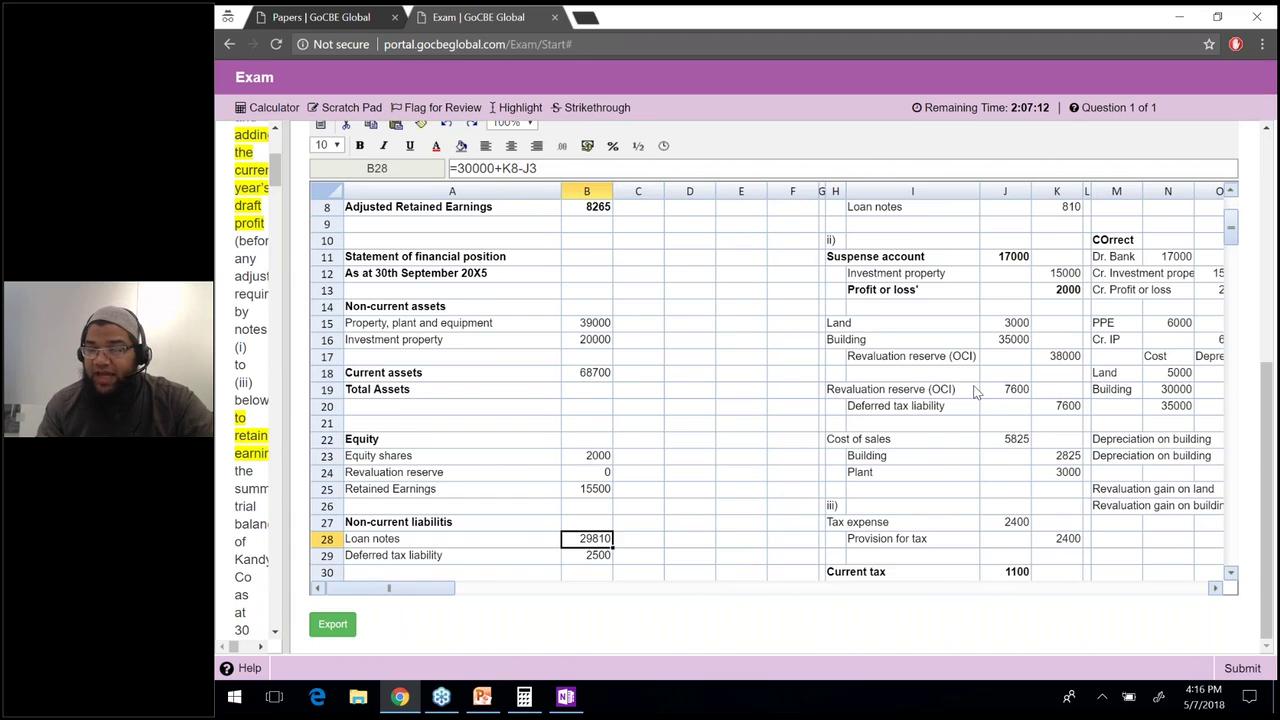
Review the suspense correction and loan note workings in N3:R3.
{"action": "left_click", "coordinate": [1113, 290]}
{"action": "key", "text": "Up"}
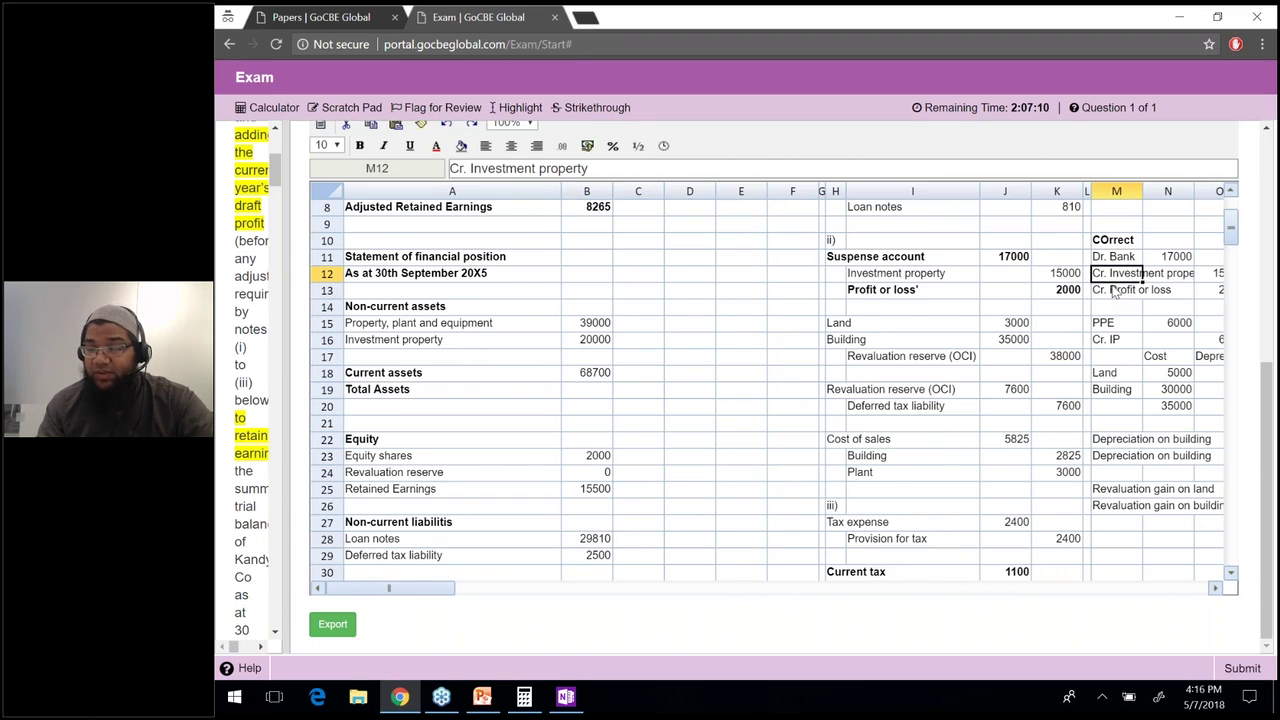
{"action": "key", "text": "Up"}
{"action": "key", "text": "Up"}
{"action": "key", "text": "Up"}
{"action": "key", "text": "Up"}
{"action": "key", "text": "Up"}
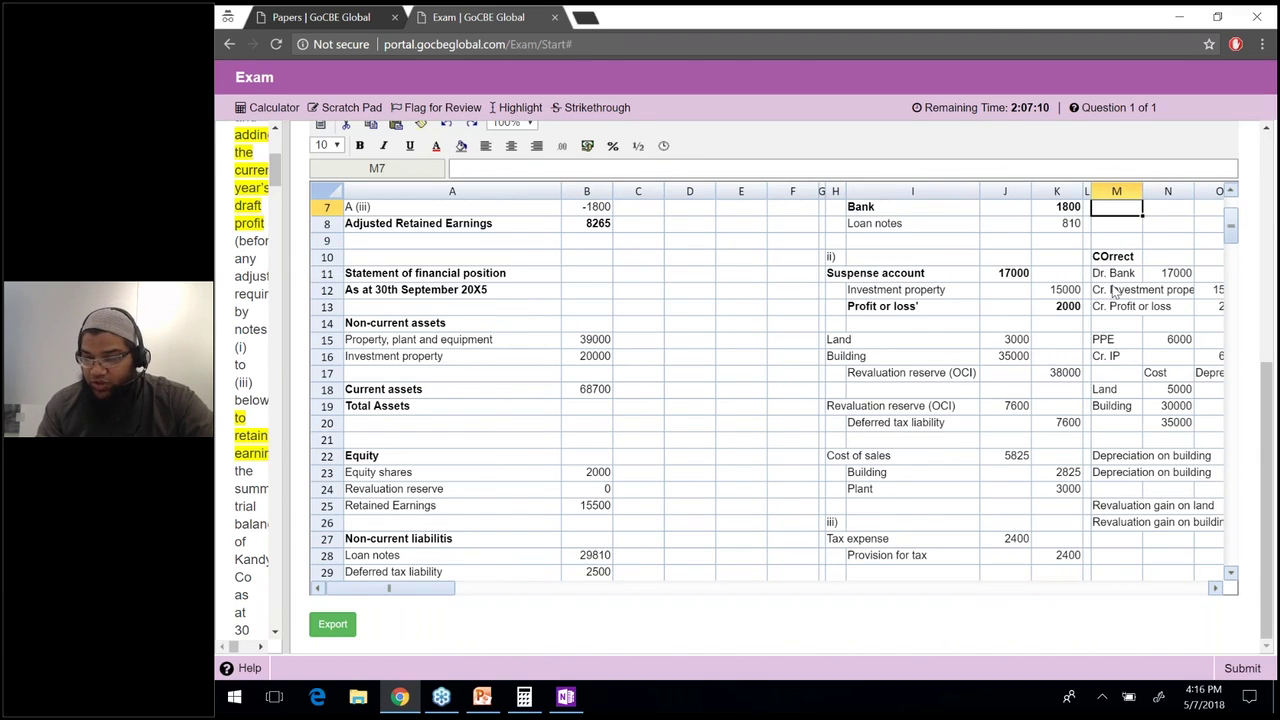
{"action": "key", "text": "Up"}
{"action": "key", "text": "Up"}
{"action": "key", "text": "Up"}
{"action": "key", "text": "Up"}
{"action": "key", "text": "Up"}
{"action": "key", "text": "Up"}
{"action": "left_click", "coordinate": [1159, 245]}
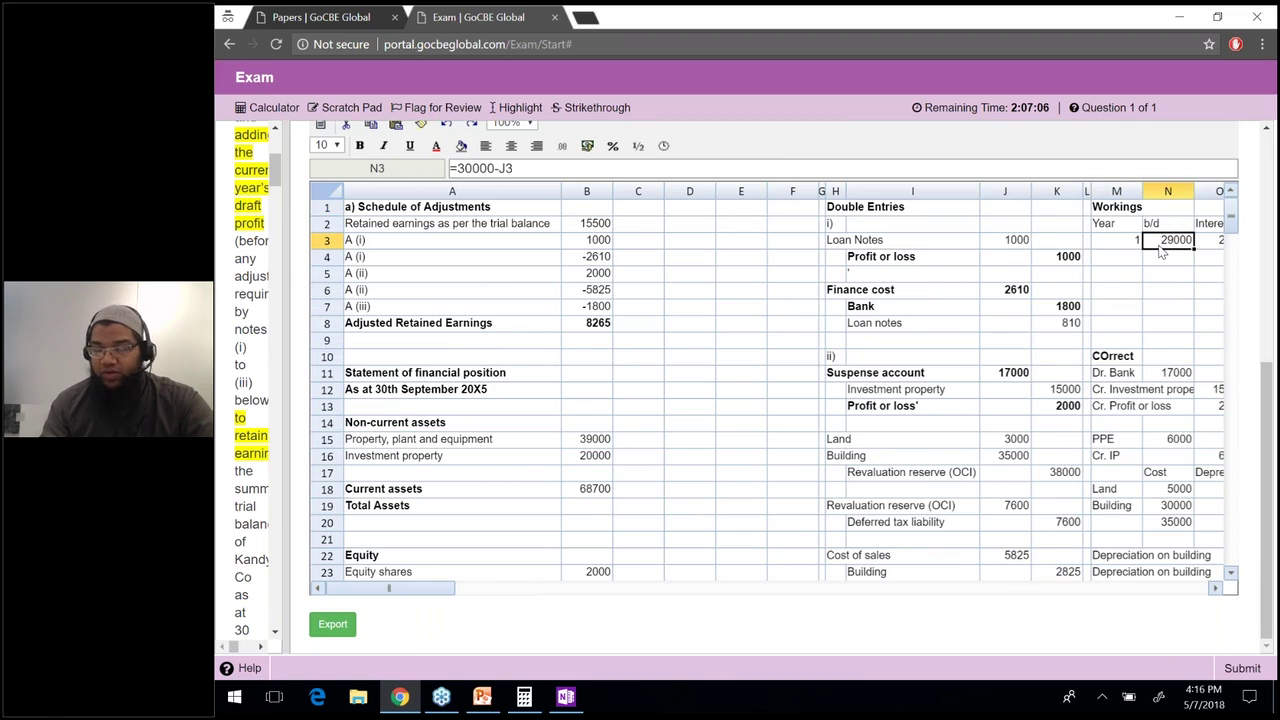
{"action": "key", "text": "Right"}
{"action": "key", "text": "Right"}
{"action": "key", "text": "Right"}
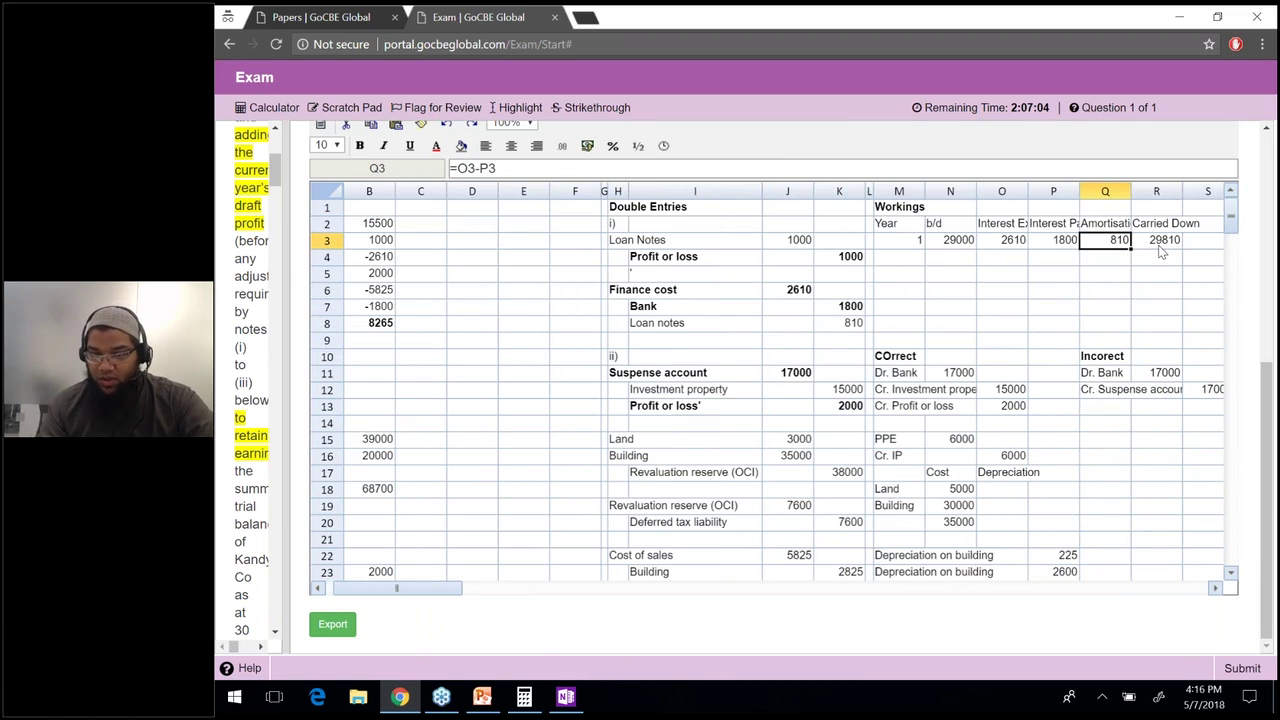
{"action": "left_click", "coordinate": [1157, 245]}
{"action": "right_click", "coordinate": [618, 242]}
{"action": "key", "text": "Escape"}
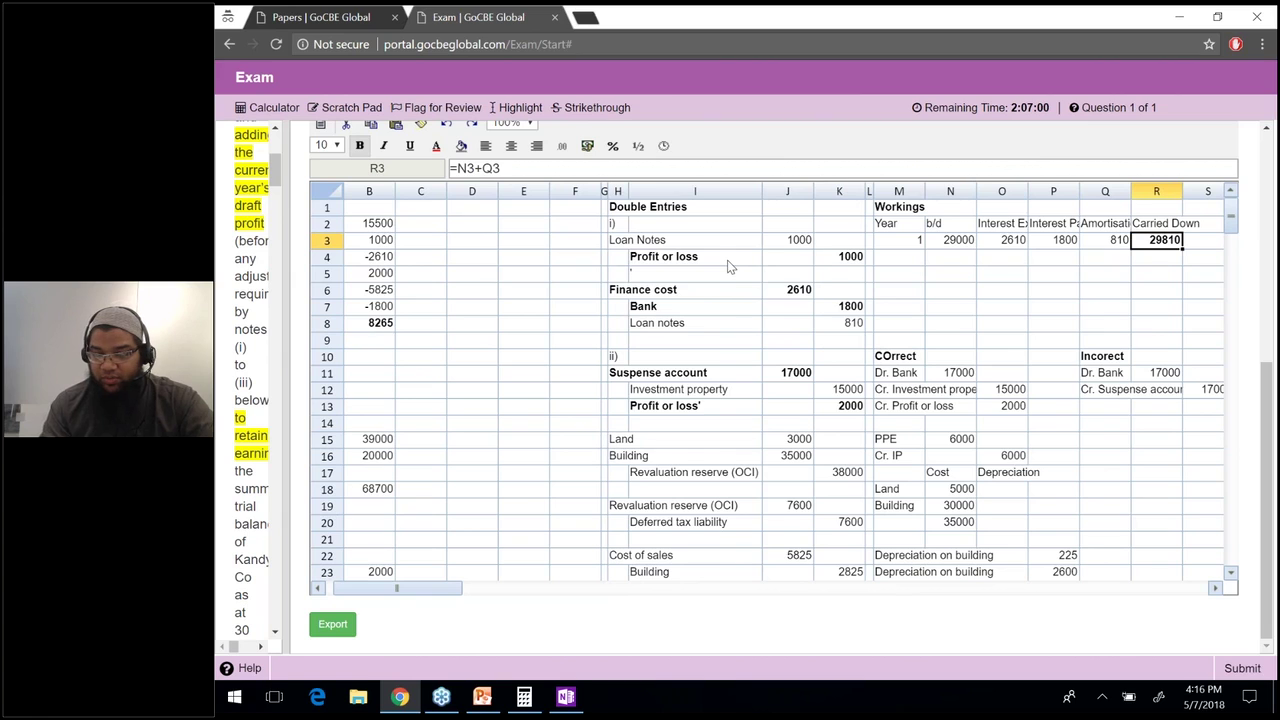
Bold the Loan Notes debit row H3:J3 and the Loan notes credit row I8:K8.
{"action": "left_click_drag", "start_coordinate": [615, 242], "coordinate": [794, 248]}
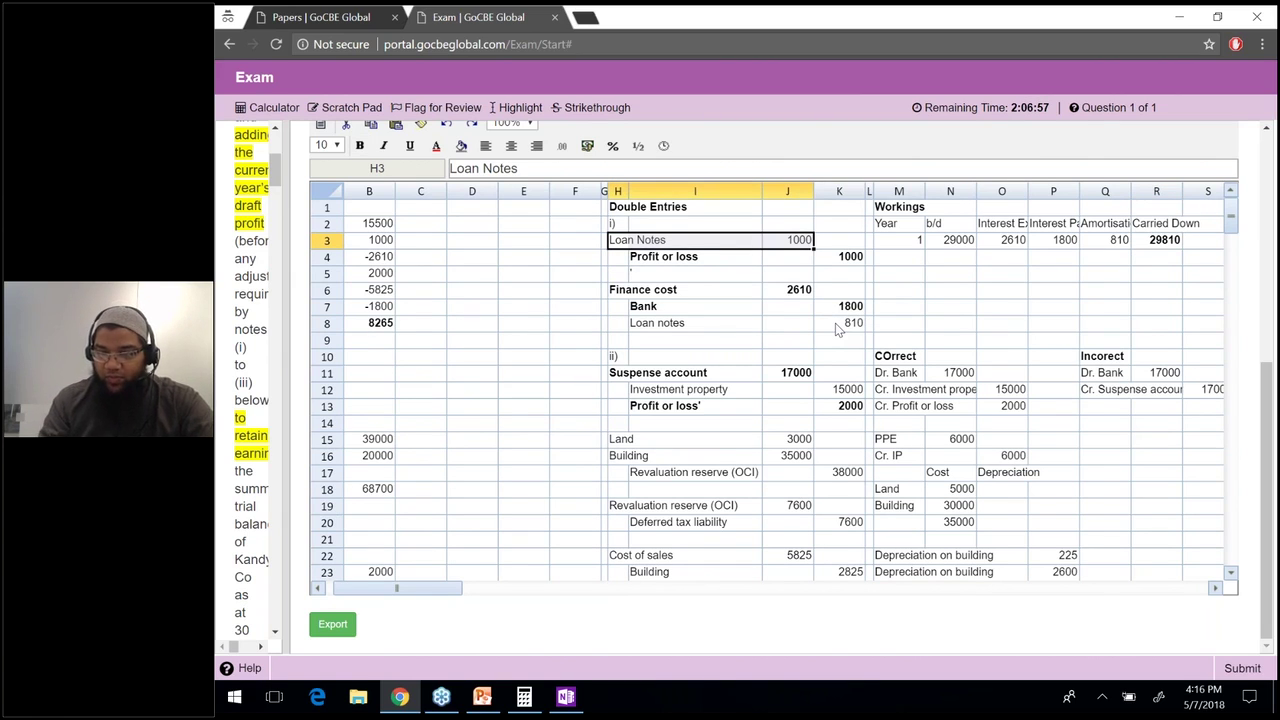
{"action": "key", "text": "ctrl+b"}
{"action": "left_click_drag", "start_coordinate": [838, 326], "coordinate": [655, 324]}
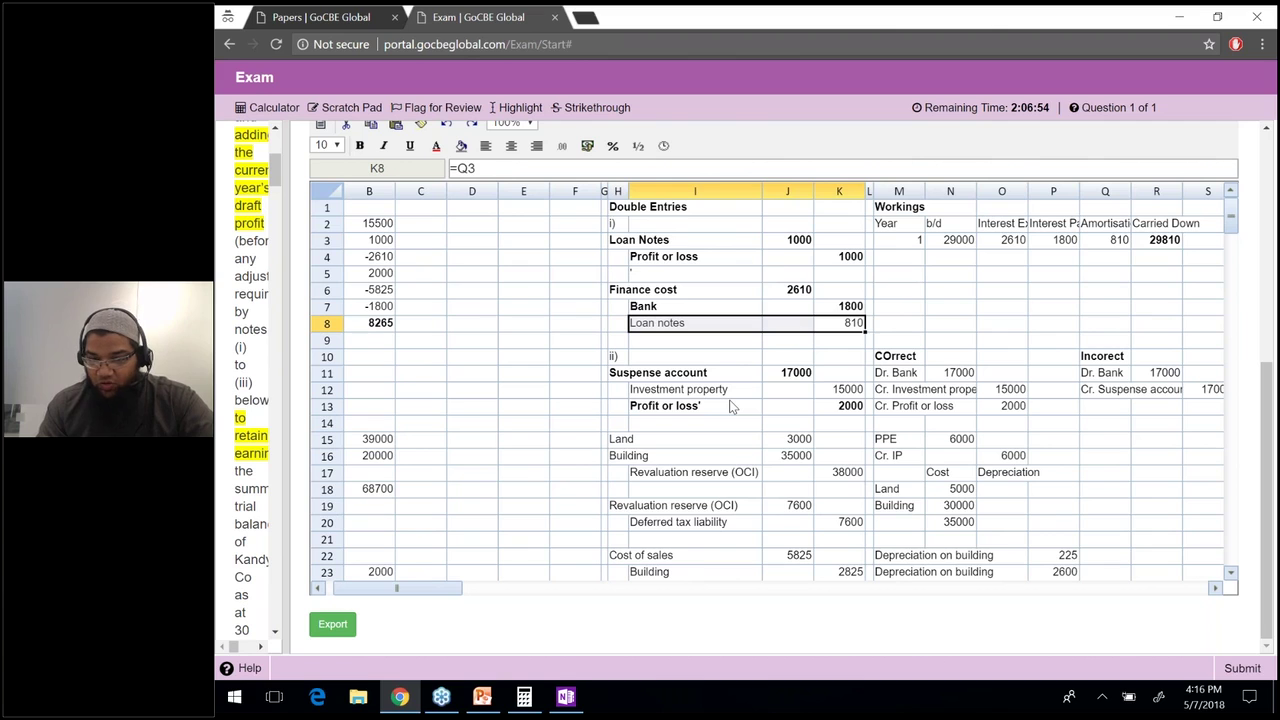
{"action": "key", "text": "ctrl+b"}
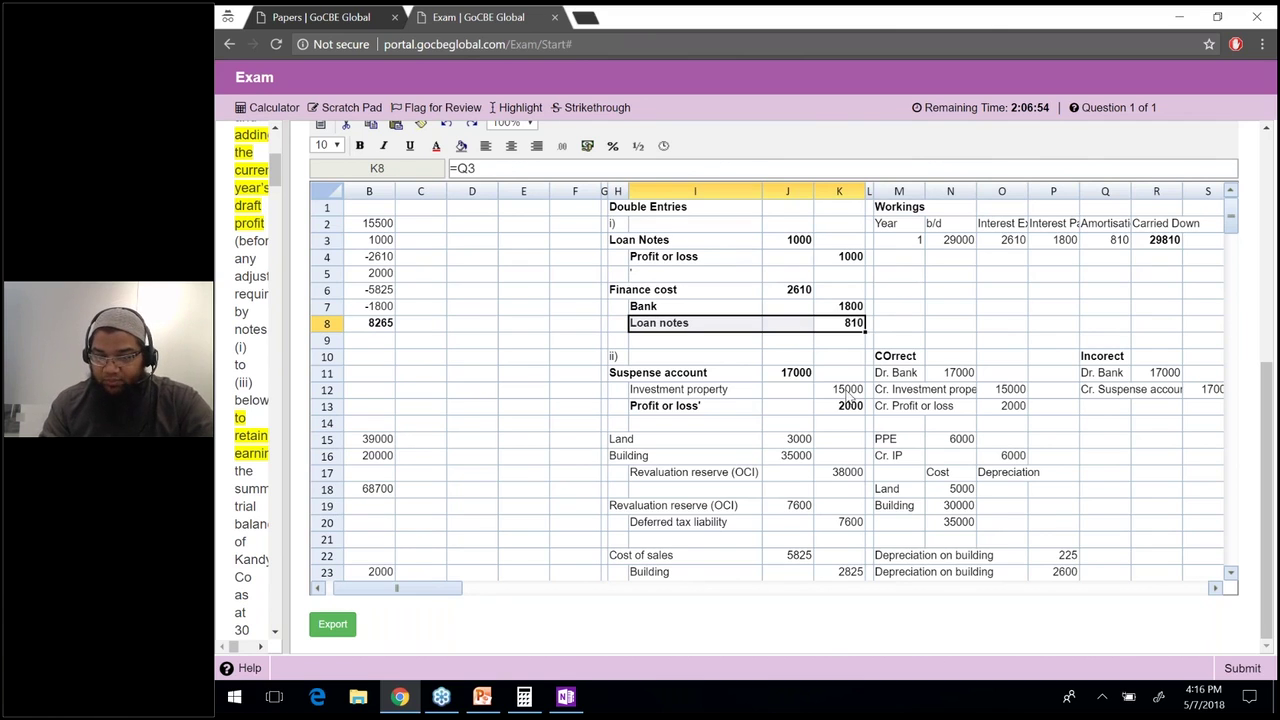
{"action": "left_click_drag", "start_coordinate": [846, 391], "coordinate": [660, 391]}
Bold the Investment property working and make investment property =20000-K12, giving 5000.
{"action": "key", "text": "ctrl+b"}
{"action": "left_click", "coordinate": [390, 429]}
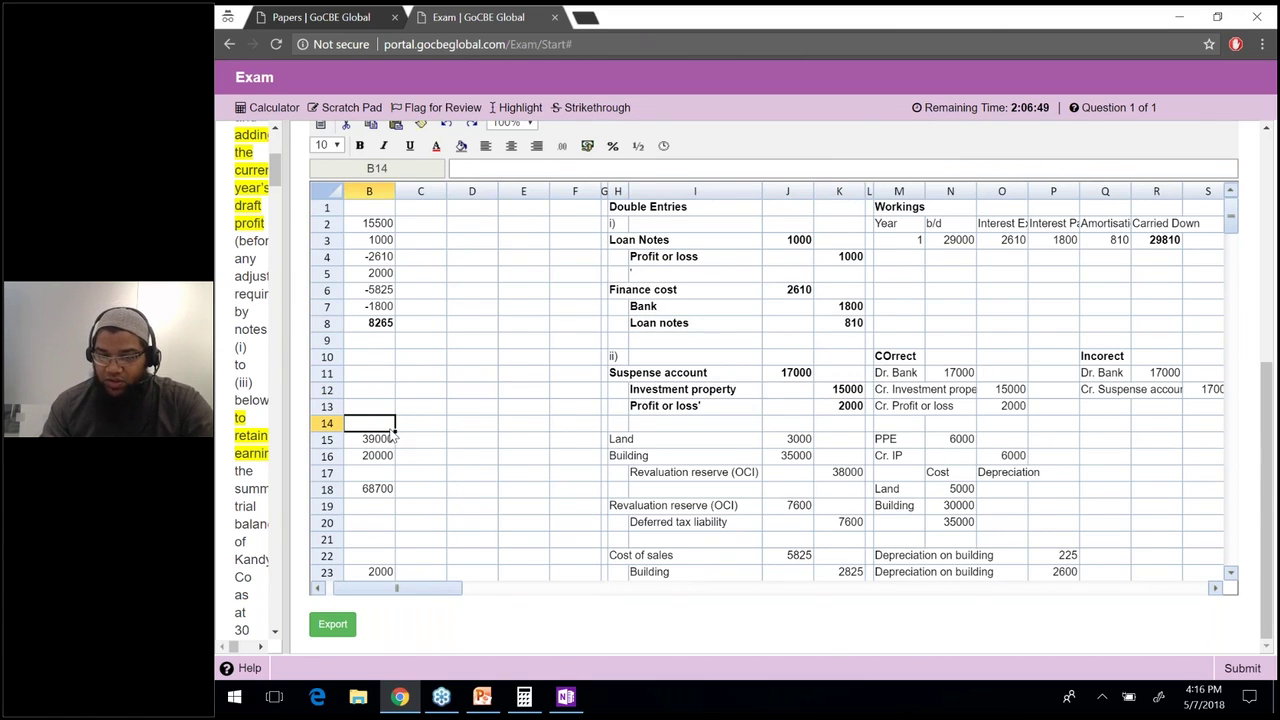
{"action": "key", "text": "Left"}
{"action": "left_click", "coordinate": [587, 455]}
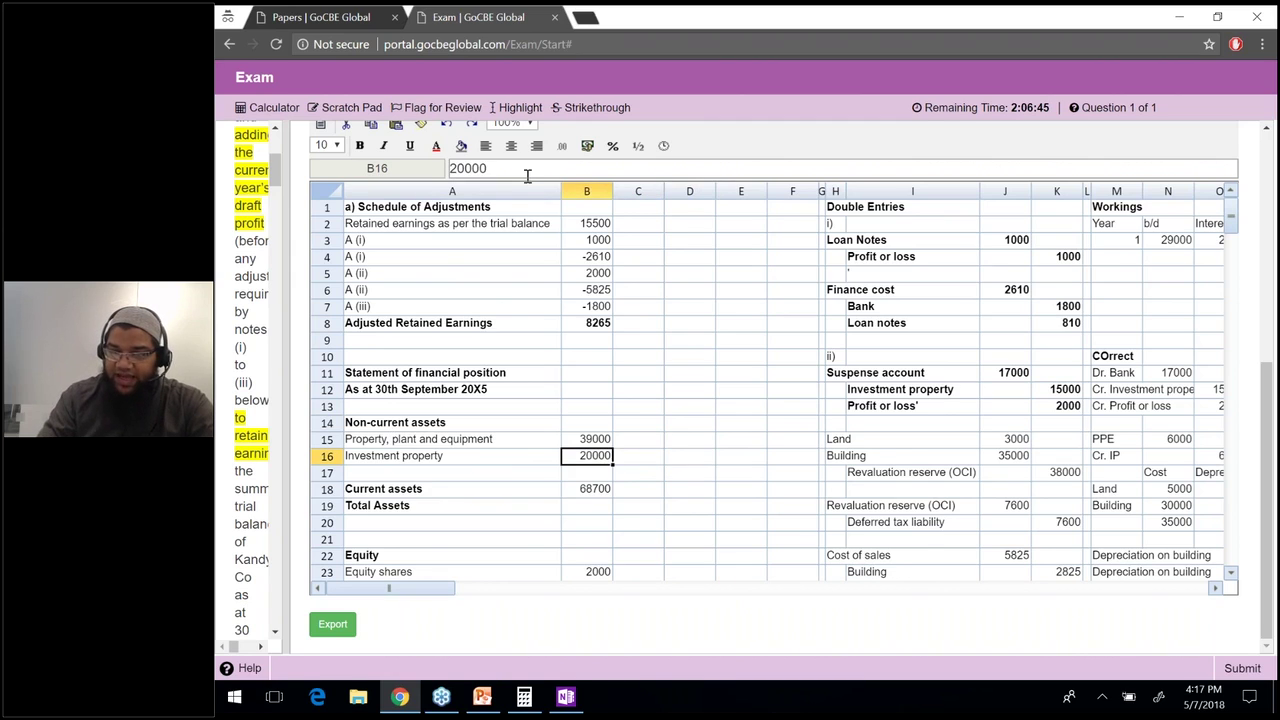
{"action": "left_click", "coordinate": [527, 175]}
{"action": "key", "text": "Home"}
{"action": "type", "text": "="}
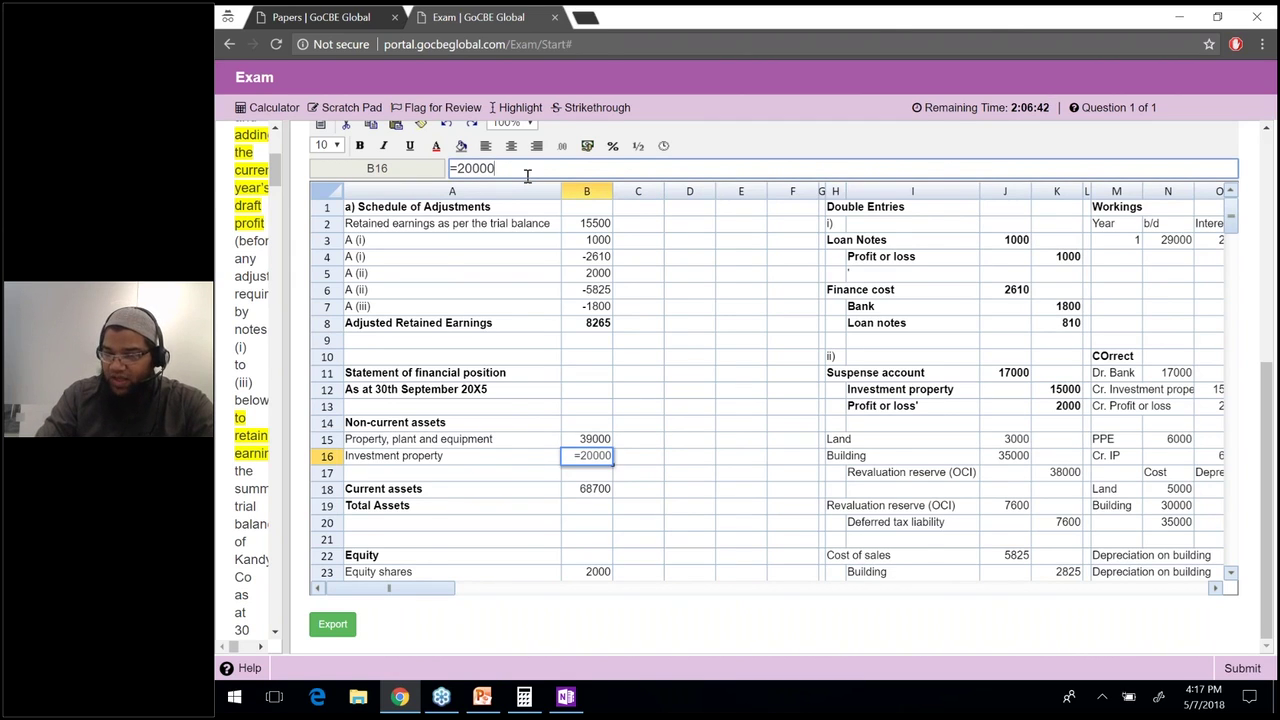
{"action": "type", "text": "-"}
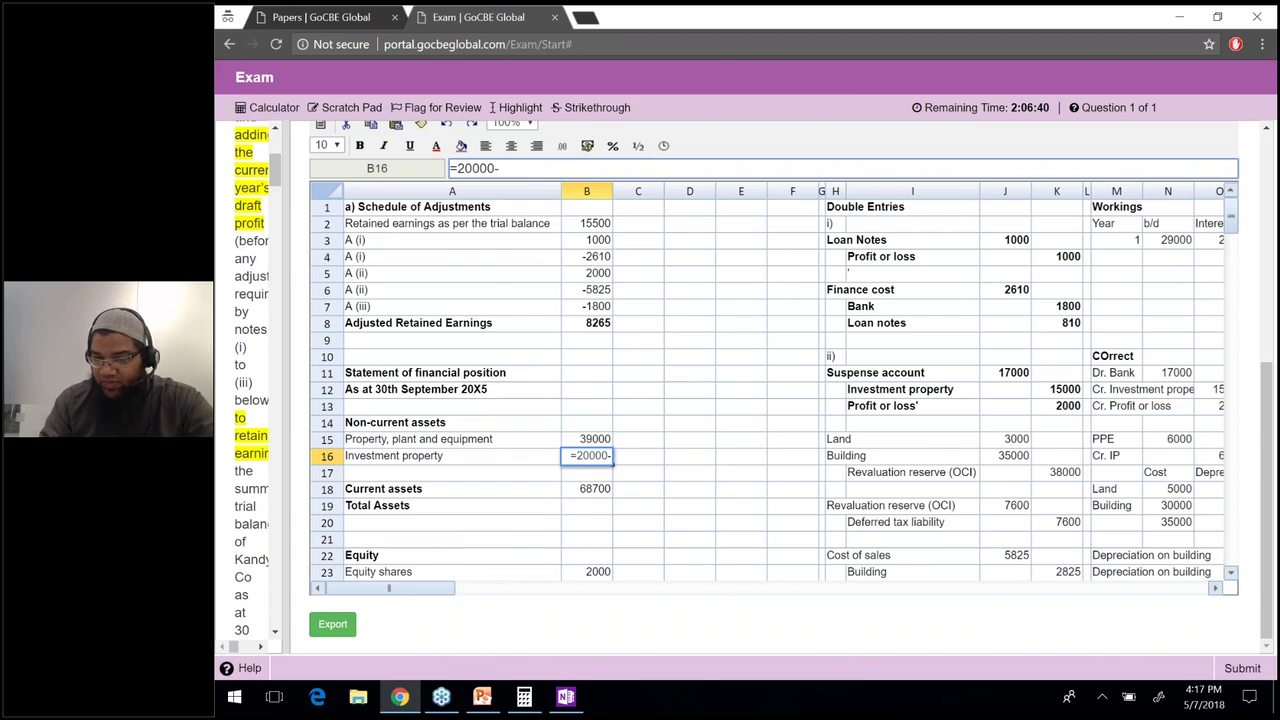
{"action": "left_click", "coordinate": [1045, 390]}
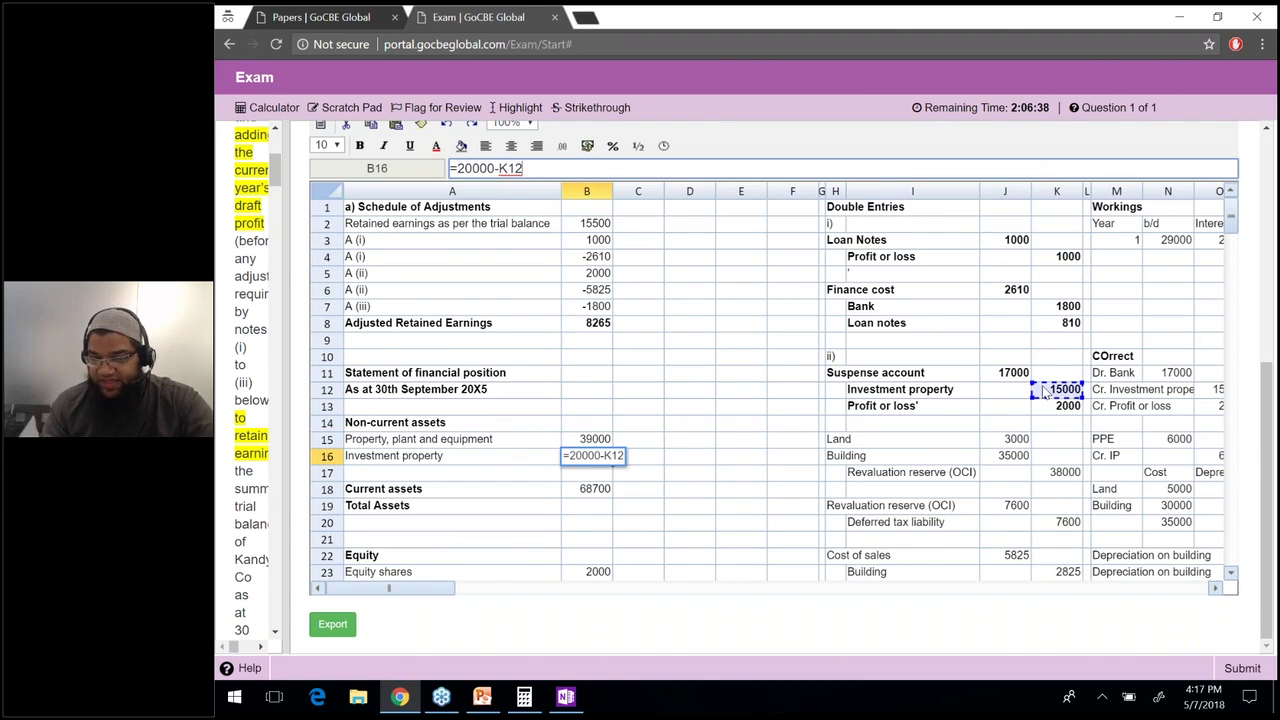
{"action": "key", "text": "Return"}
{"action": "key", "text": "Up"}
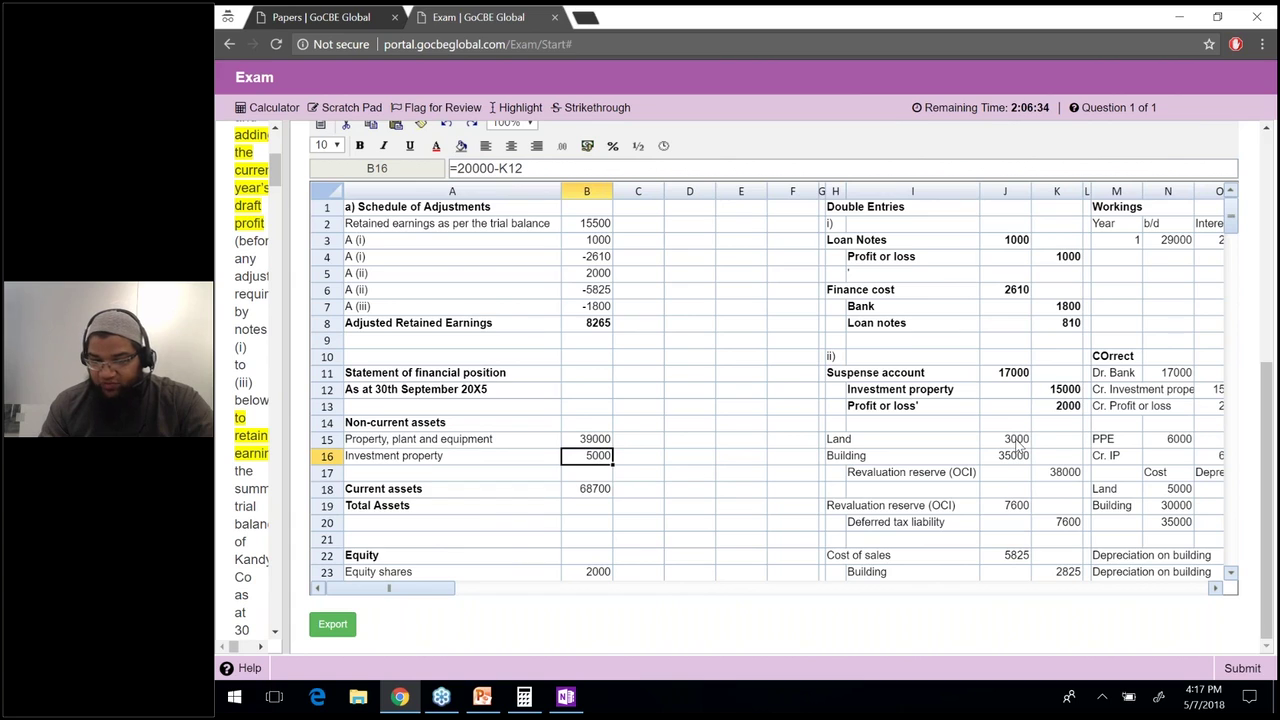
Extend the property, plant and equipment formula with +J15+J16-K23-K24 so it totals 71175.
{"action": "left_click", "coordinate": [604, 442]}
{"action": "key", "text": "F2"}
{"action": "type", "text": "+58500-34500+"}
{"action": "left_click", "coordinate": [1013, 445]}
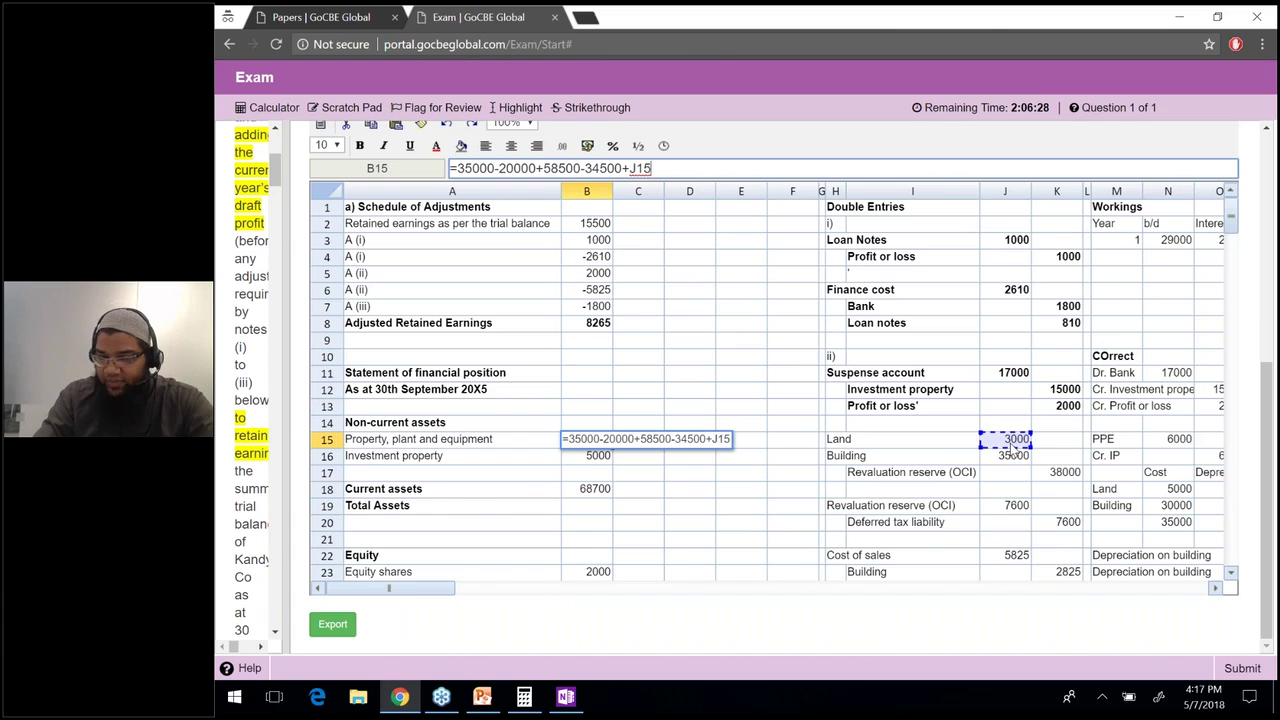
{"action": "type", "text": "+"}
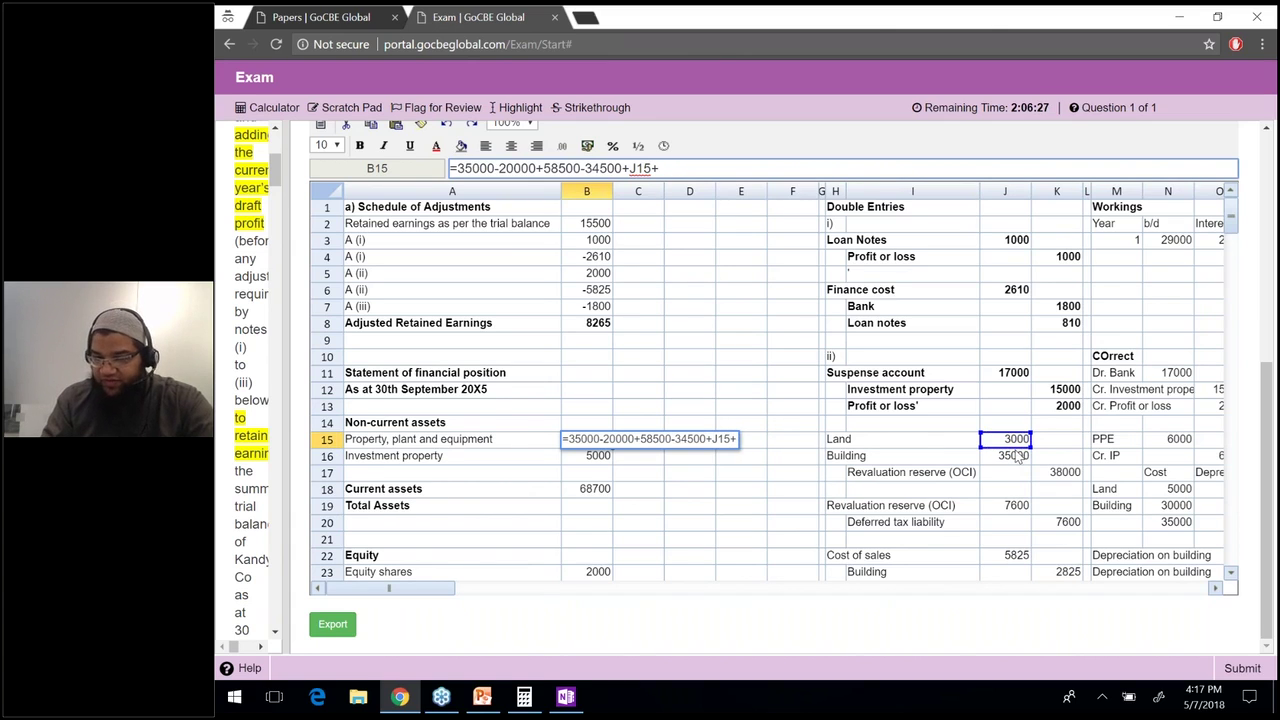
{"action": "left_click", "coordinate": [1014, 455]}
{"action": "type", "text": "-"}
{"action": "left_click", "coordinate": [1058, 576]}
{"action": "type", "text": "-"}
{"action": "left_click", "coordinate": [1013, 573]}
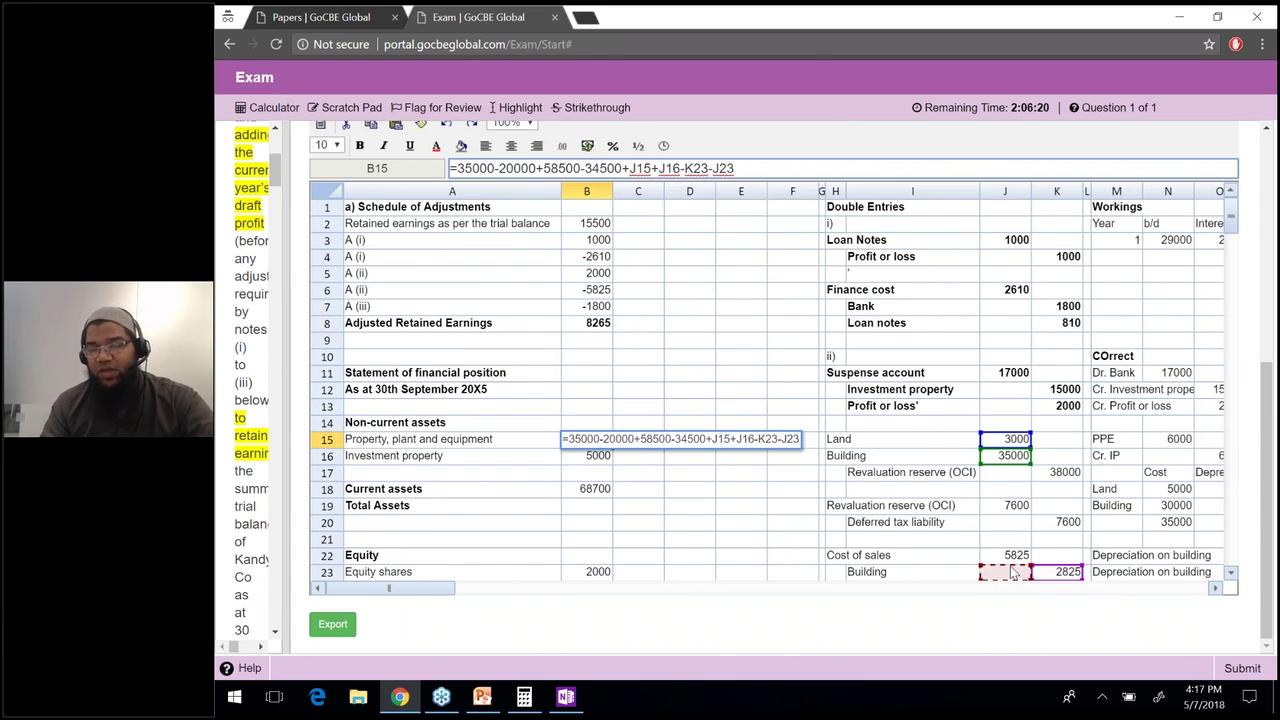
{"action": "key", "text": "Down"}
{"action": "key", "text": "Right"}
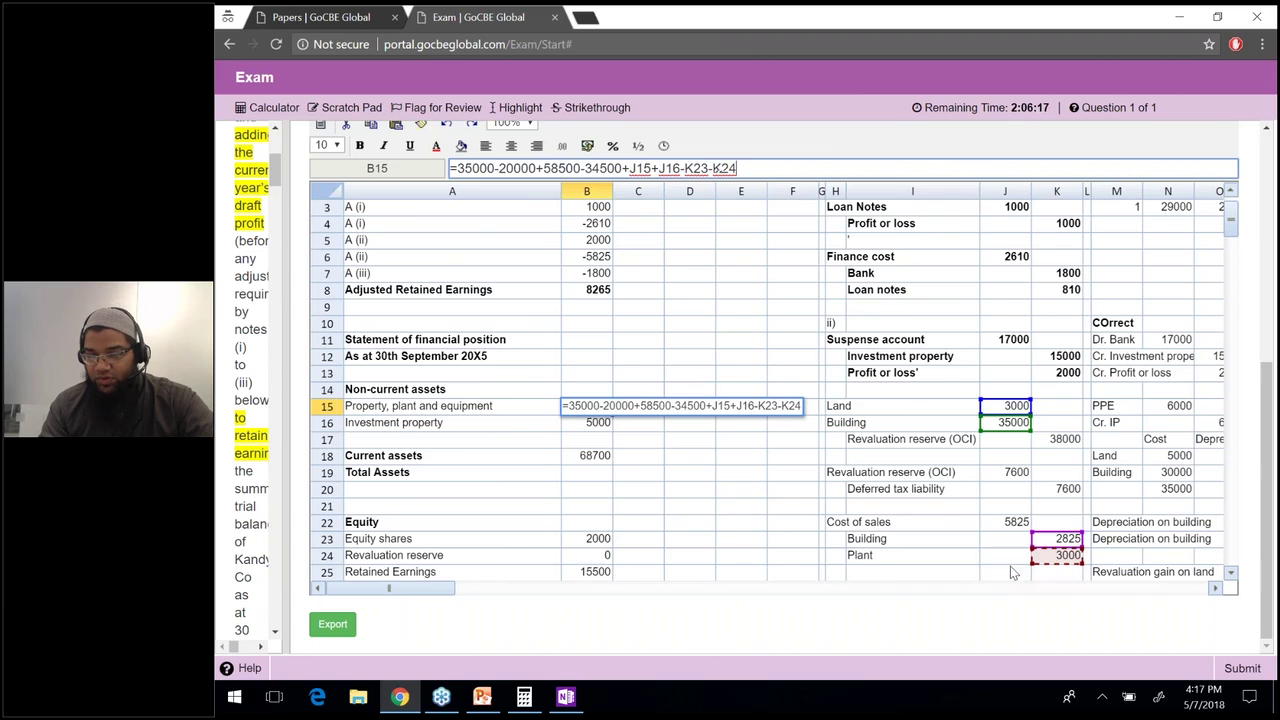
{"action": "key", "text": "Return"}
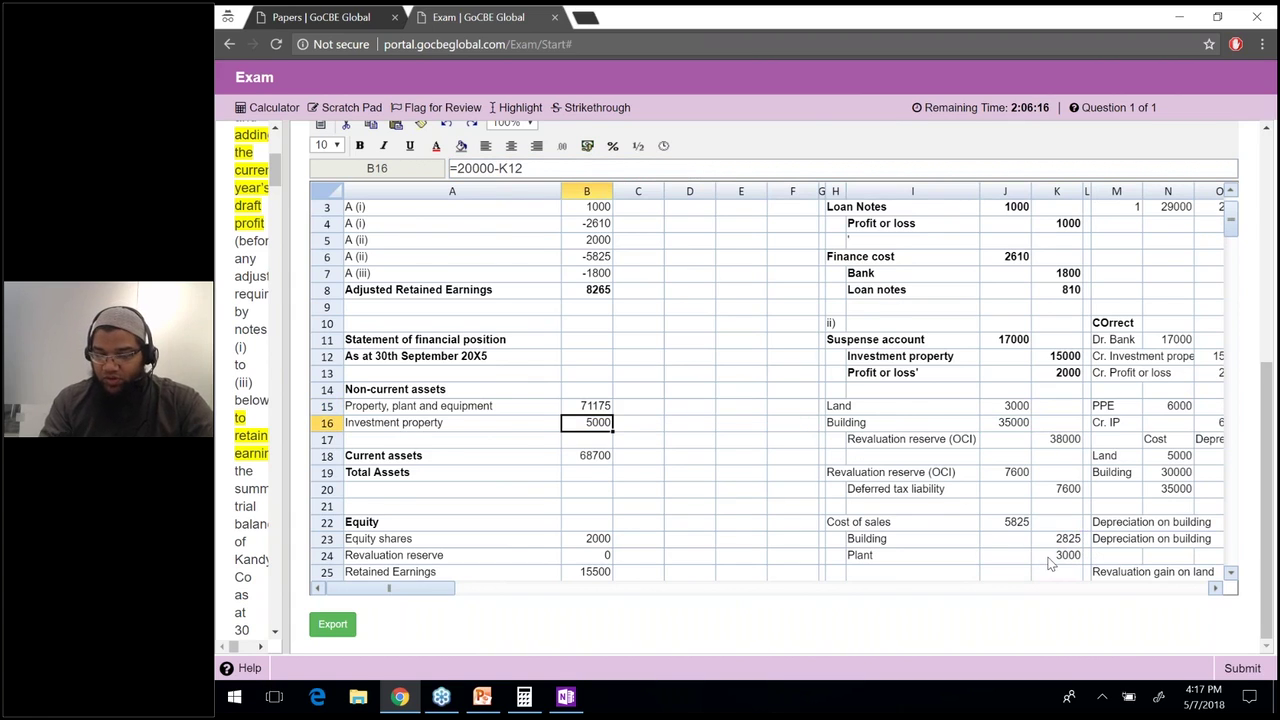
{"action": "left_click_drag", "start_coordinate": [1049, 560], "coordinate": [864, 545]}
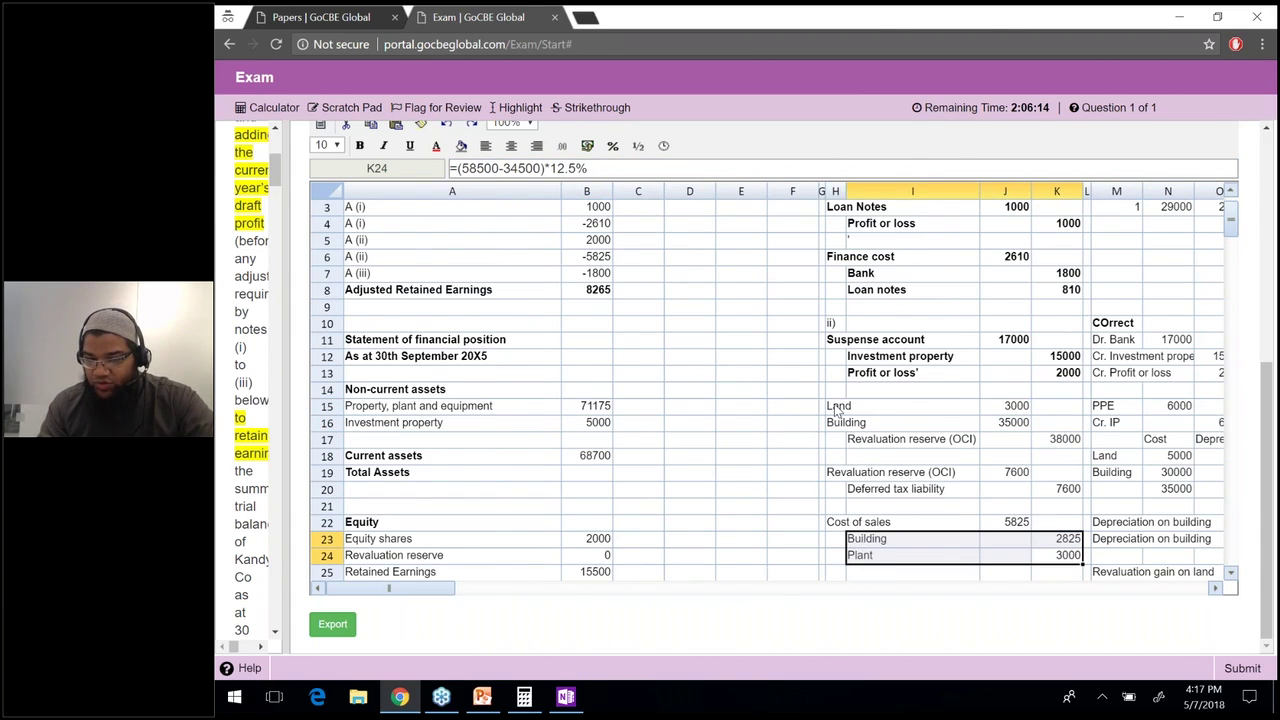
Bold the Building and Plant depreciation, Land, Building and Cost of sales working rows.
{"action": "key", "text": "ctrl+b"}
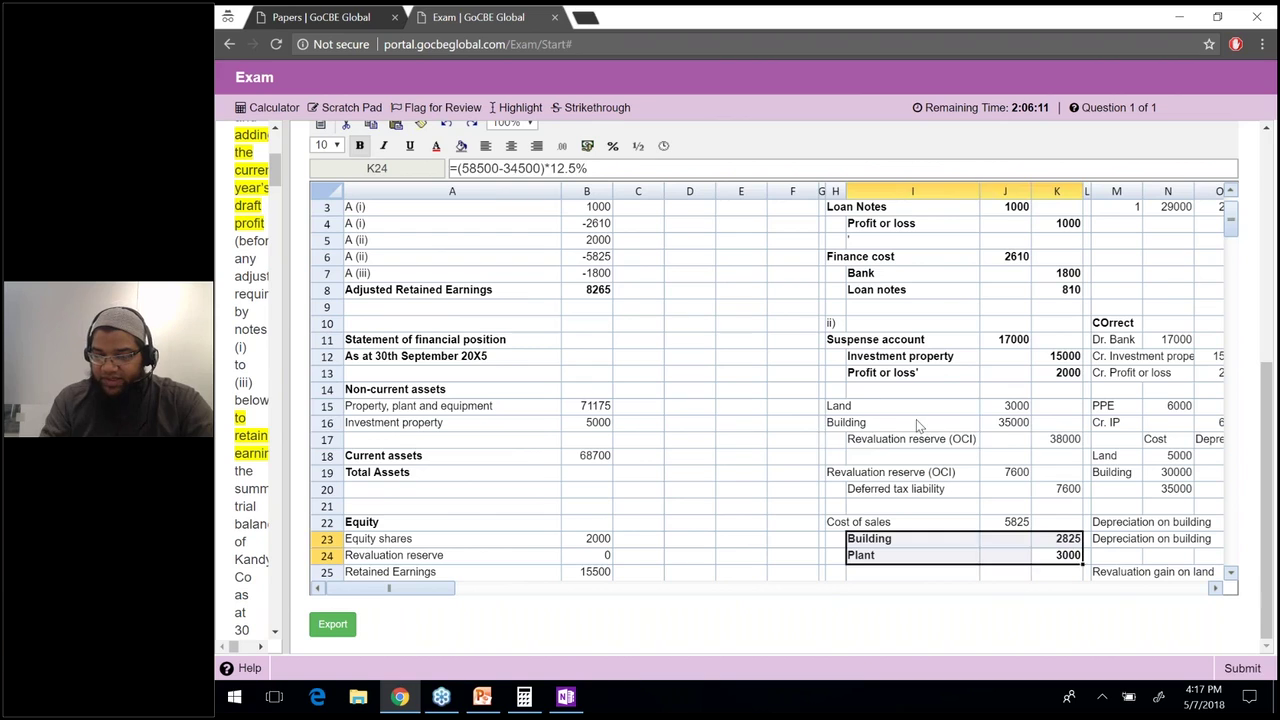
{"action": "left_click_drag", "start_coordinate": [836, 406], "coordinate": [1010, 422]}
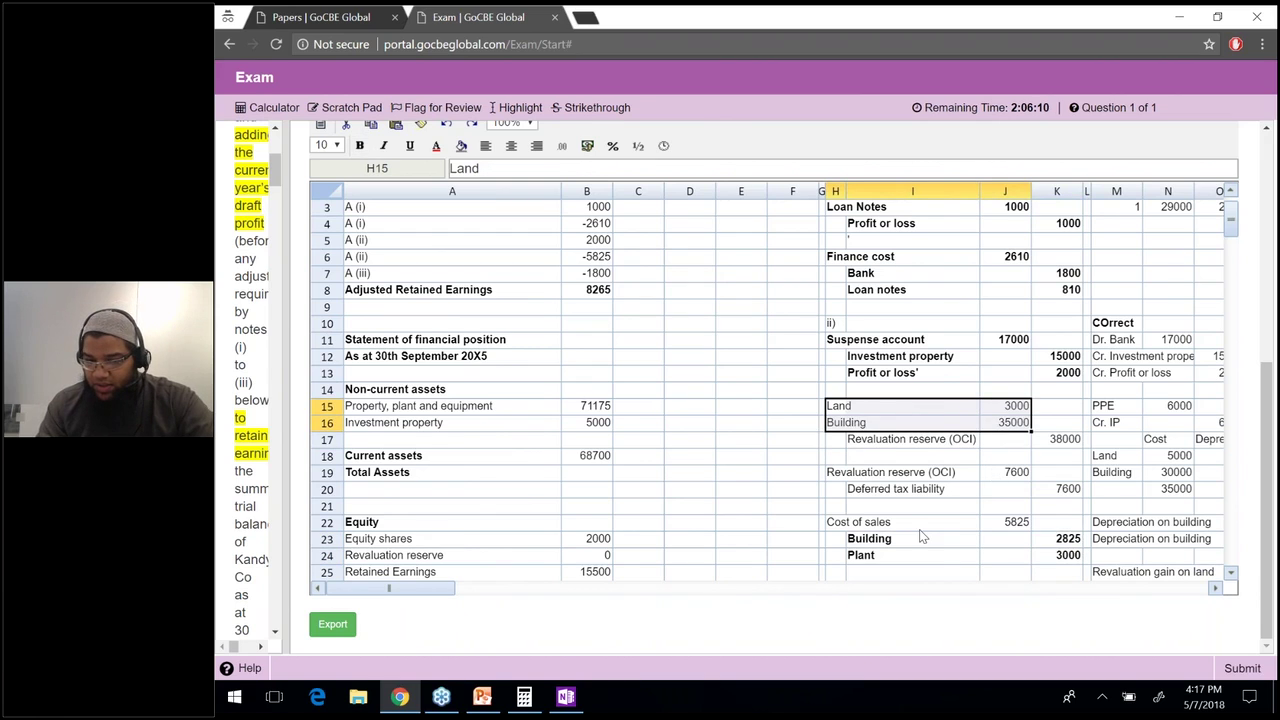
{"action": "key", "text": "ctrl+b"}
{"action": "left_click", "coordinate": [855, 525]}
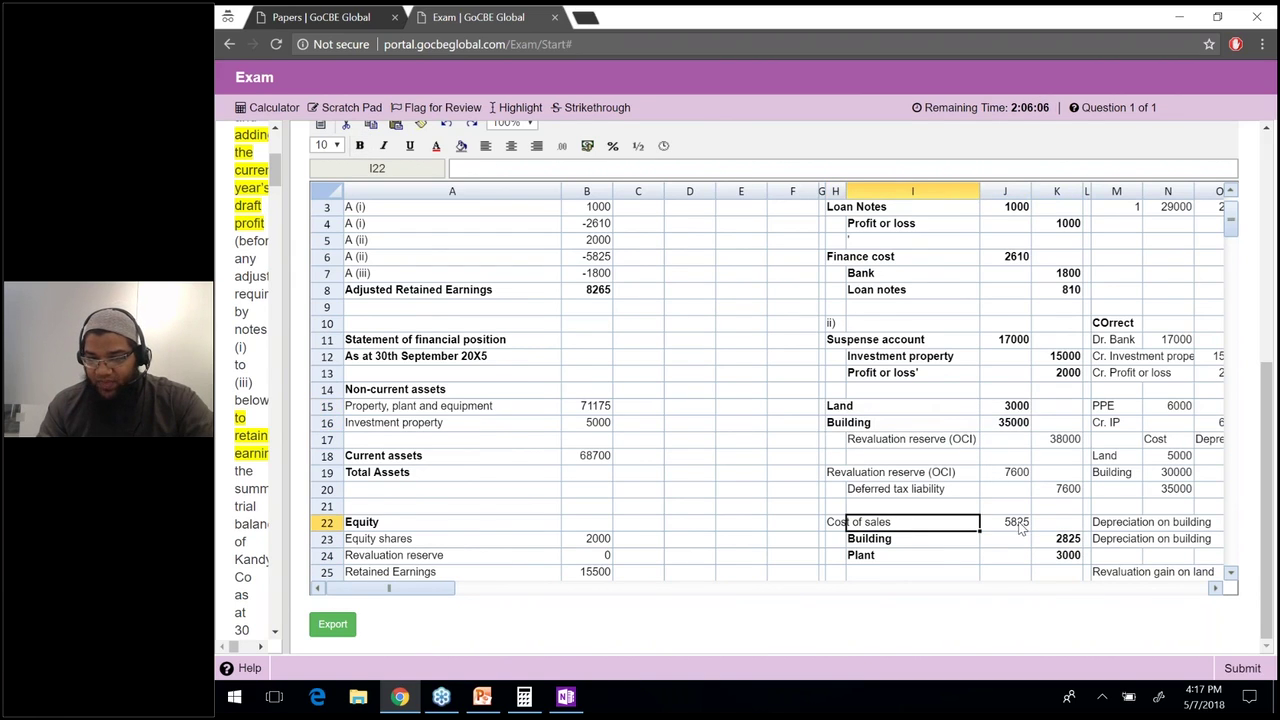
{"action": "left_click_drag", "start_coordinate": [1010, 522], "coordinate": [838, 522]}
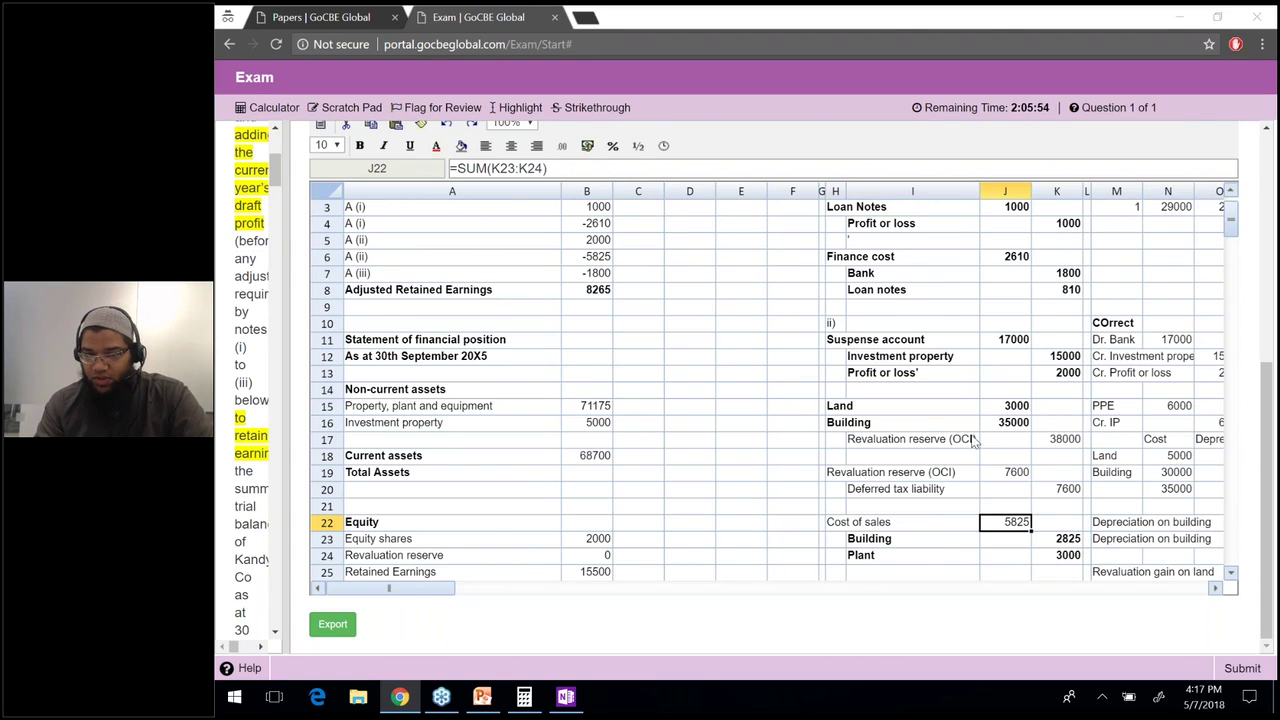
{"action": "left_click", "coordinate": [836, 527], "text": "shift"}
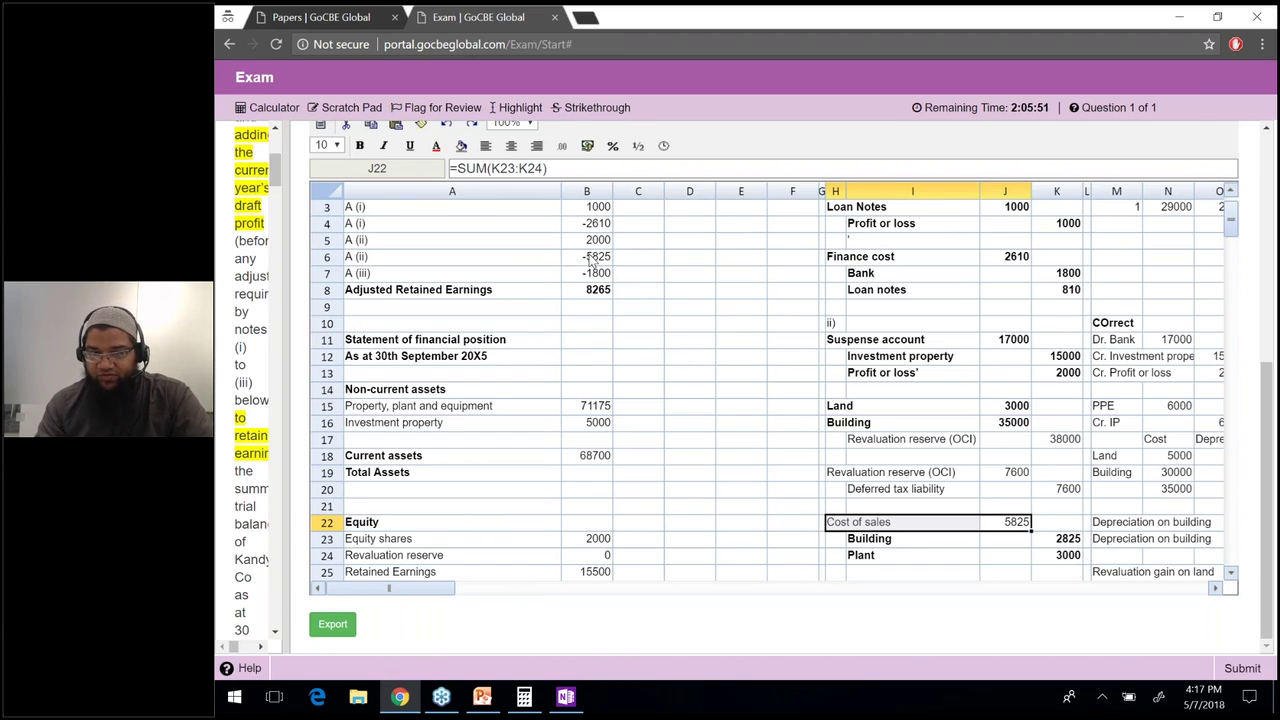
{"action": "key", "text": "ctrl+b"}
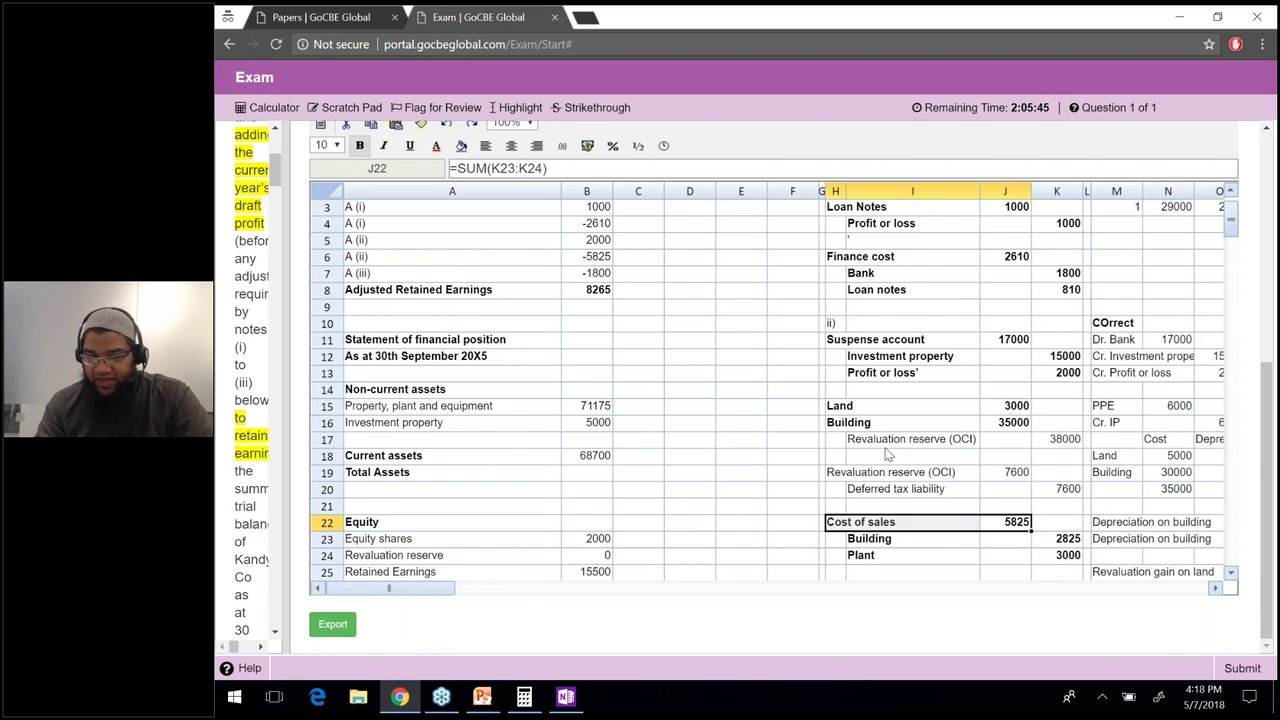
Set the revaluation reserve to =K17-J19, giving 30400.
{"action": "left_click_drag", "start_coordinate": [1060, 439], "coordinate": [870, 440]}
{"action": "left_click", "coordinate": [599, 555]}
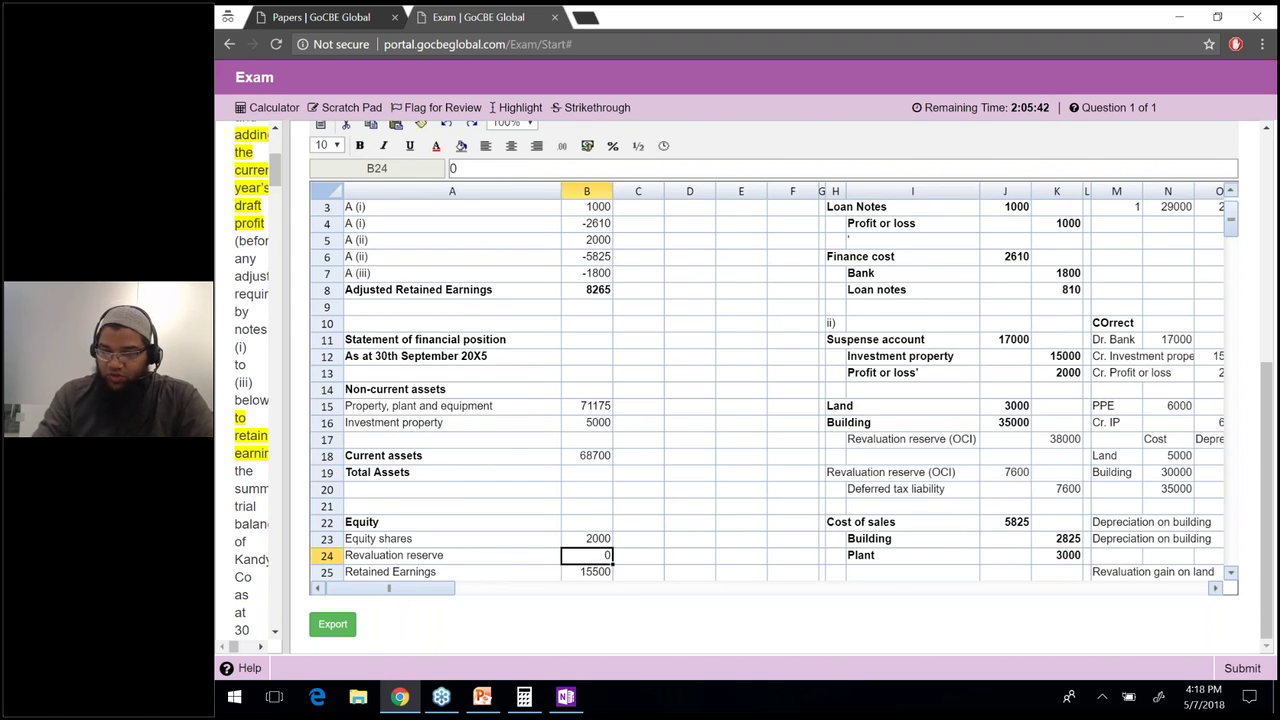
{"action": "type", "text": "="}
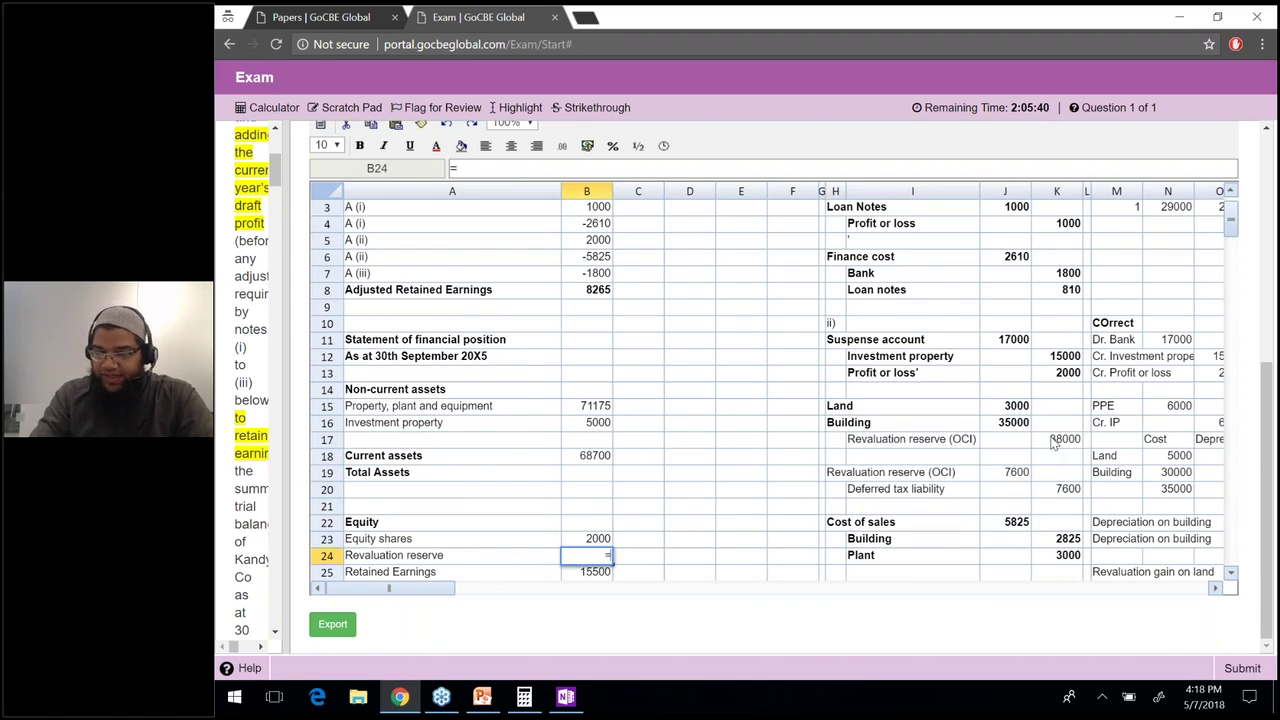
{"action": "left_click", "coordinate": [1053, 443]}
{"action": "type", "text": "-"}
{"action": "left_click", "coordinate": [1013, 478]}
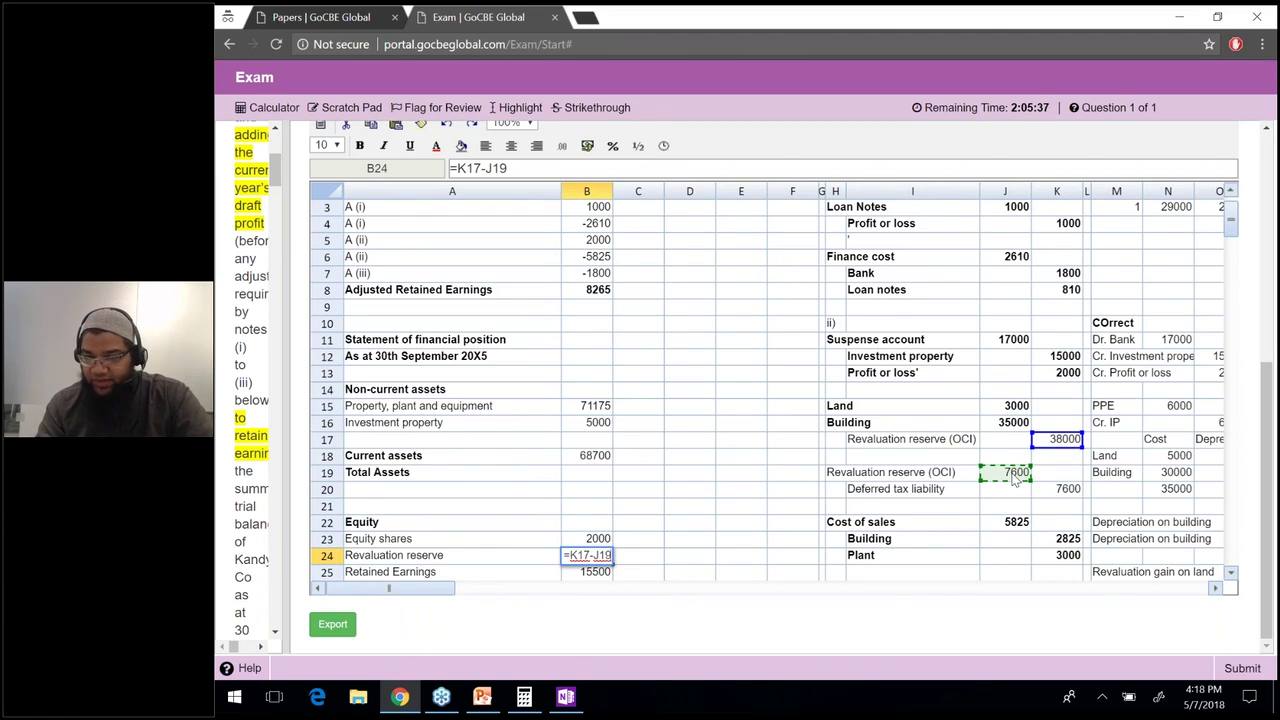
{"action": "key", "text": "Return"}
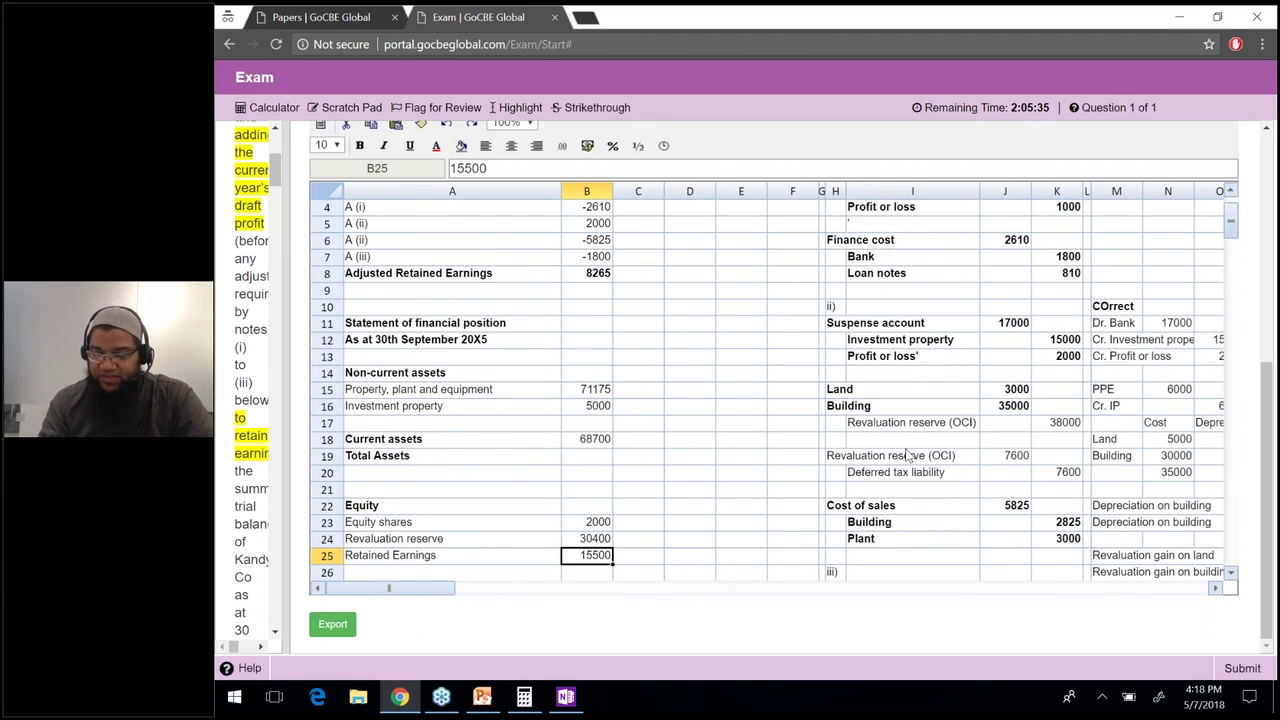
Enter the deferred tax liability as =2500+K20, giving 10100.
{"action": "left_click_drag", "start_coordinate": [1056, 422], "coordinate": [835, 455]}
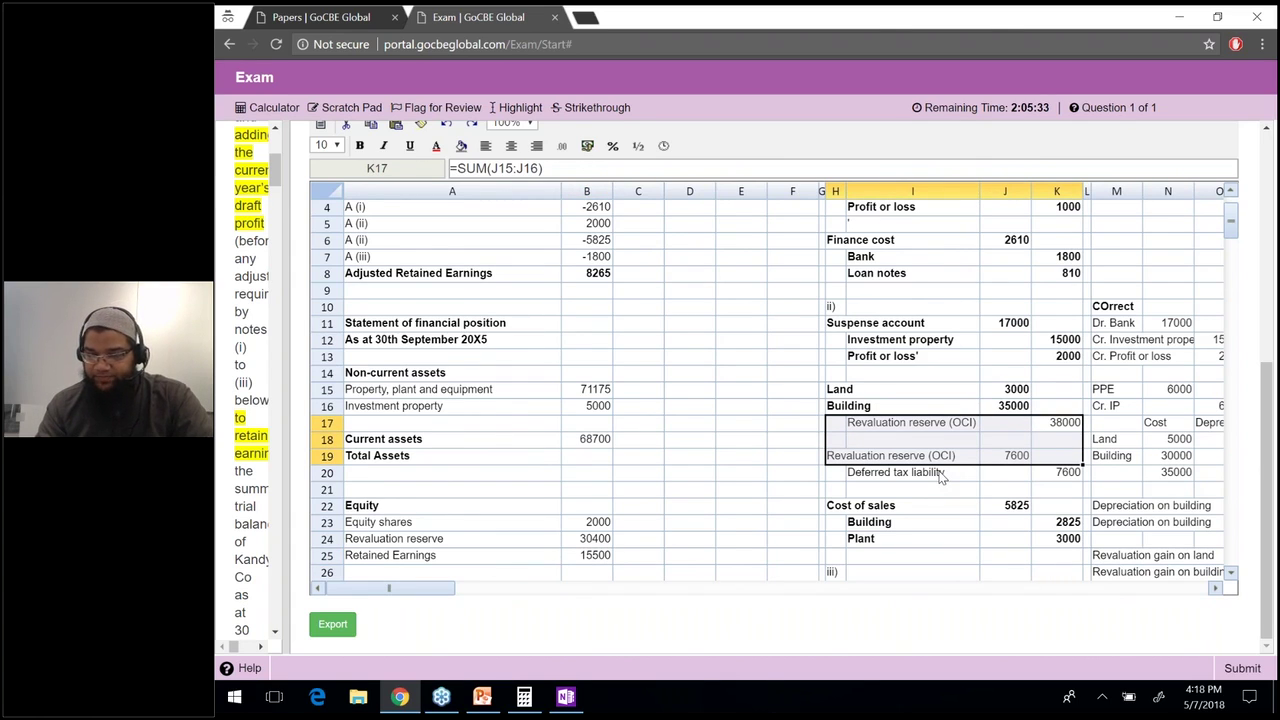
{"action": "left_click", "coordinate": [940, 478]}
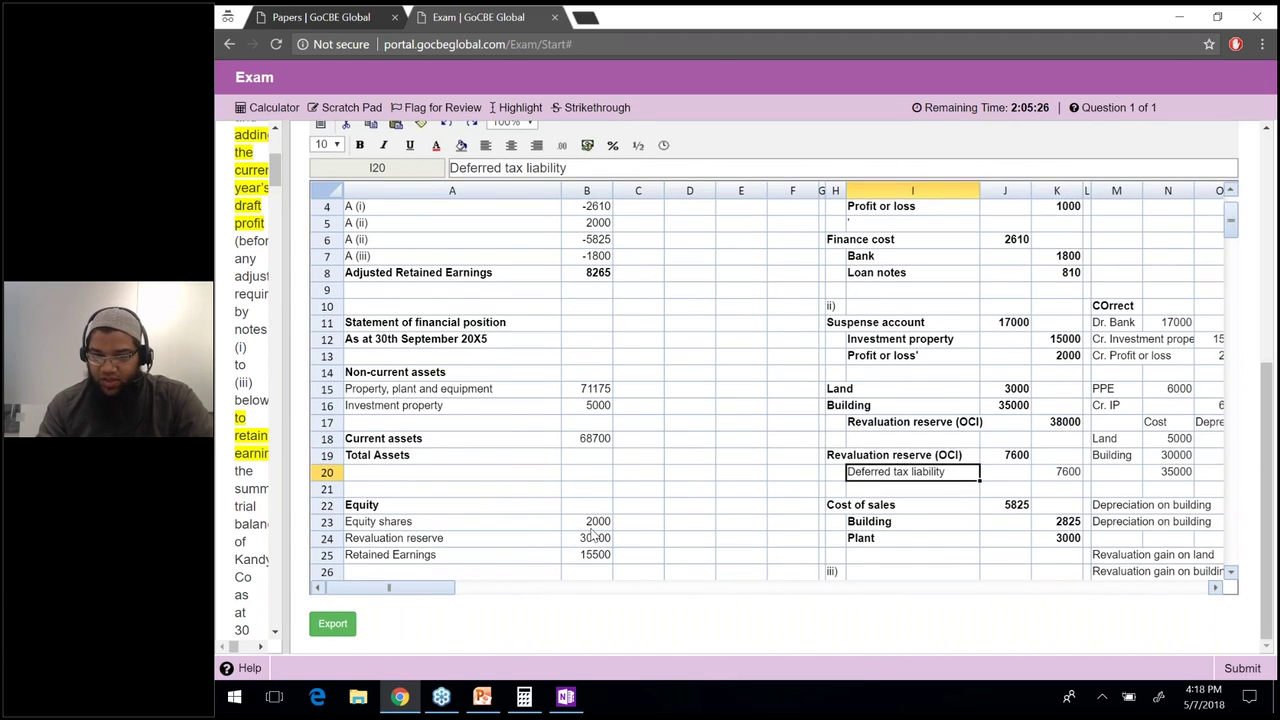
{"action": "left_click", "coordinate": [590, 570]}
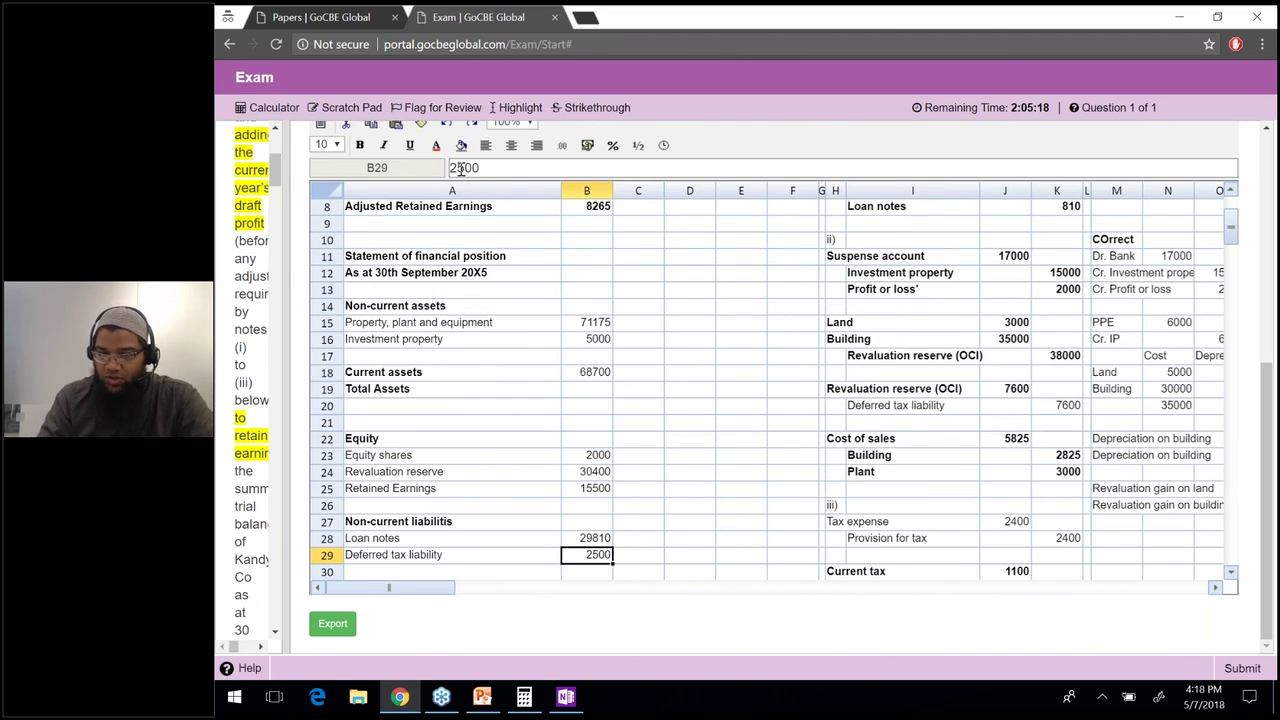
{"action": "type", "text": "=2500+"}
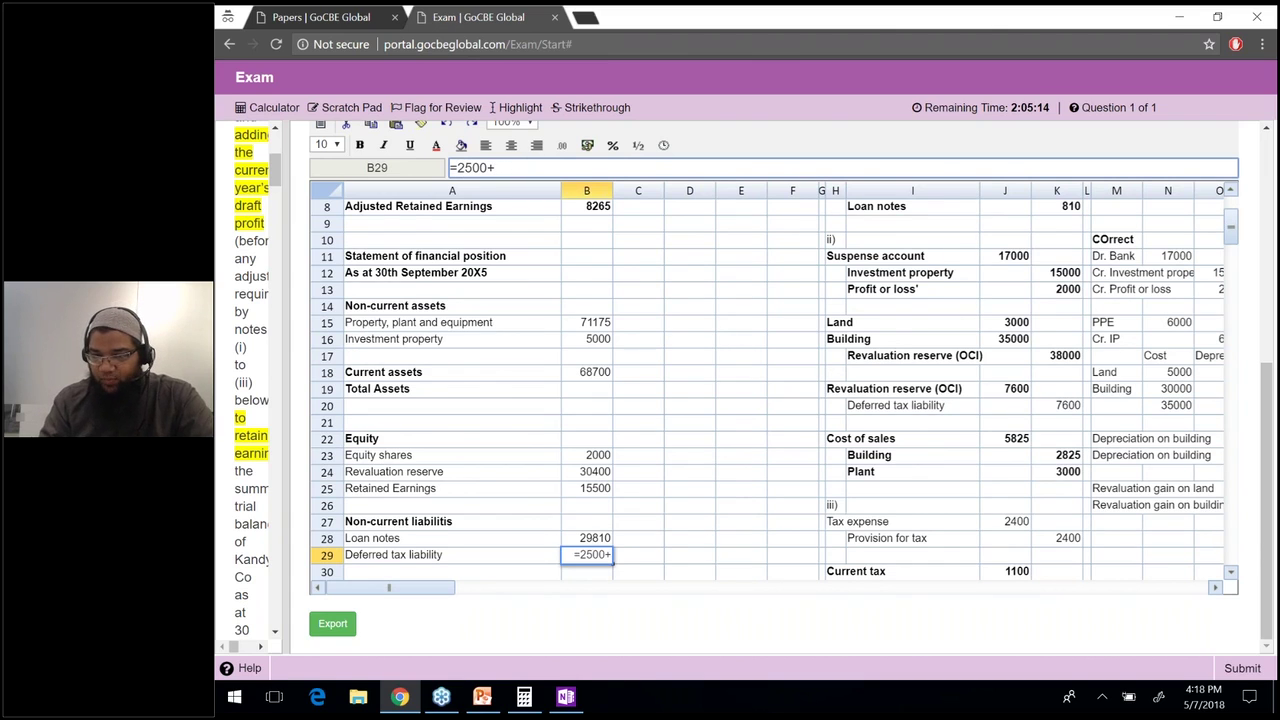
{"action": "left_click", "coordinate": [1060, 410]}
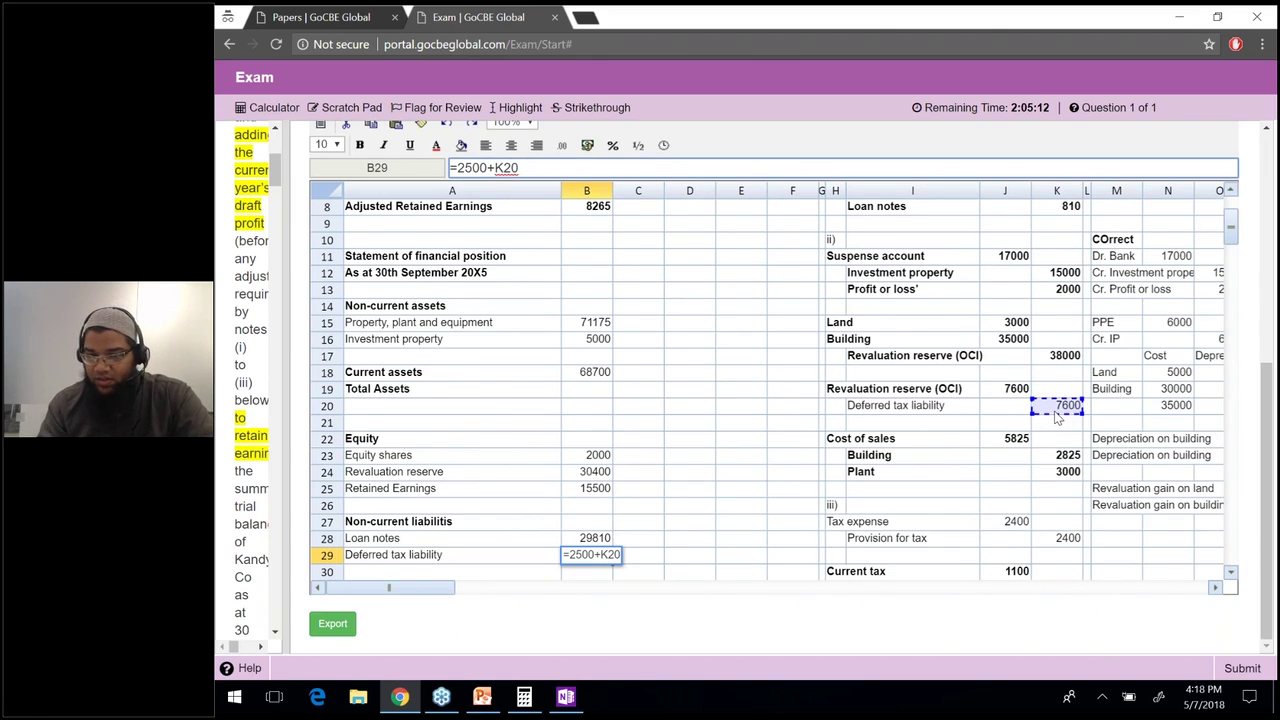
{"action": "key", "text": "Return"}
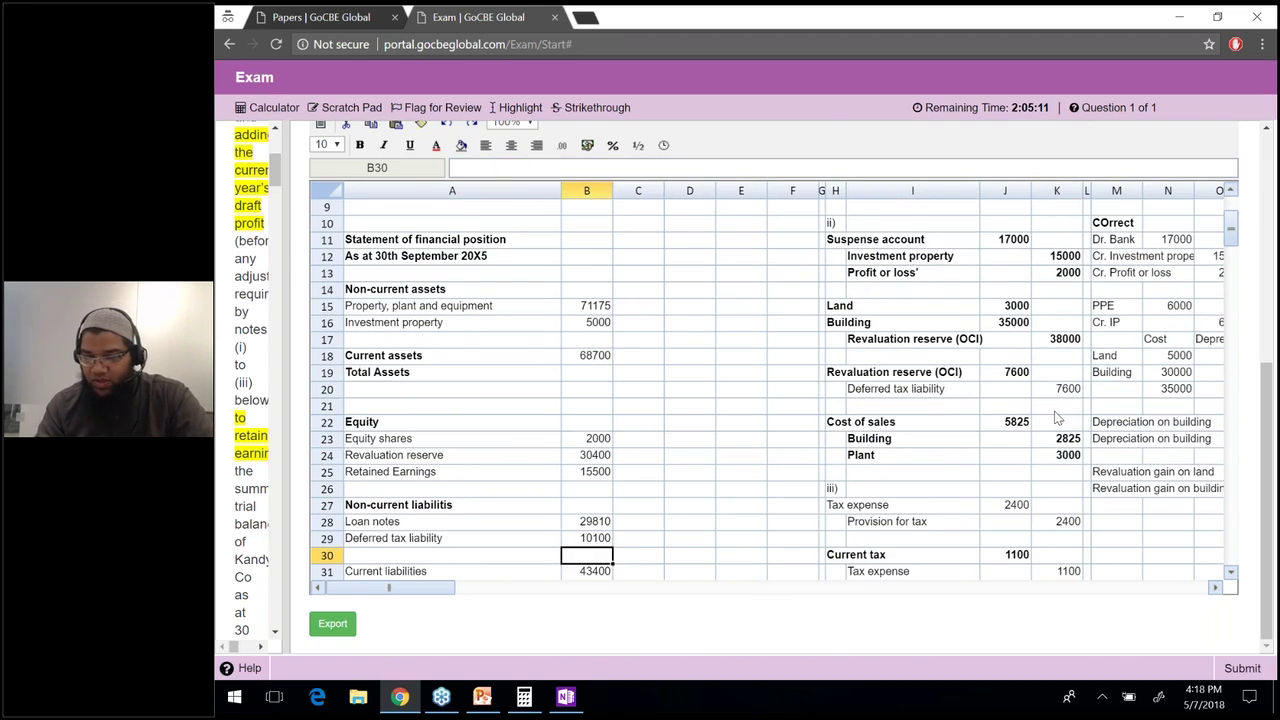
Bold the Deferred tax liability and Tax expense working rows.
{"action": "left_click_drag", "start_coordinate": [1060, 388], "coordinate": [900, 388]}
{"action": "key", "text": "ctrl+b"}
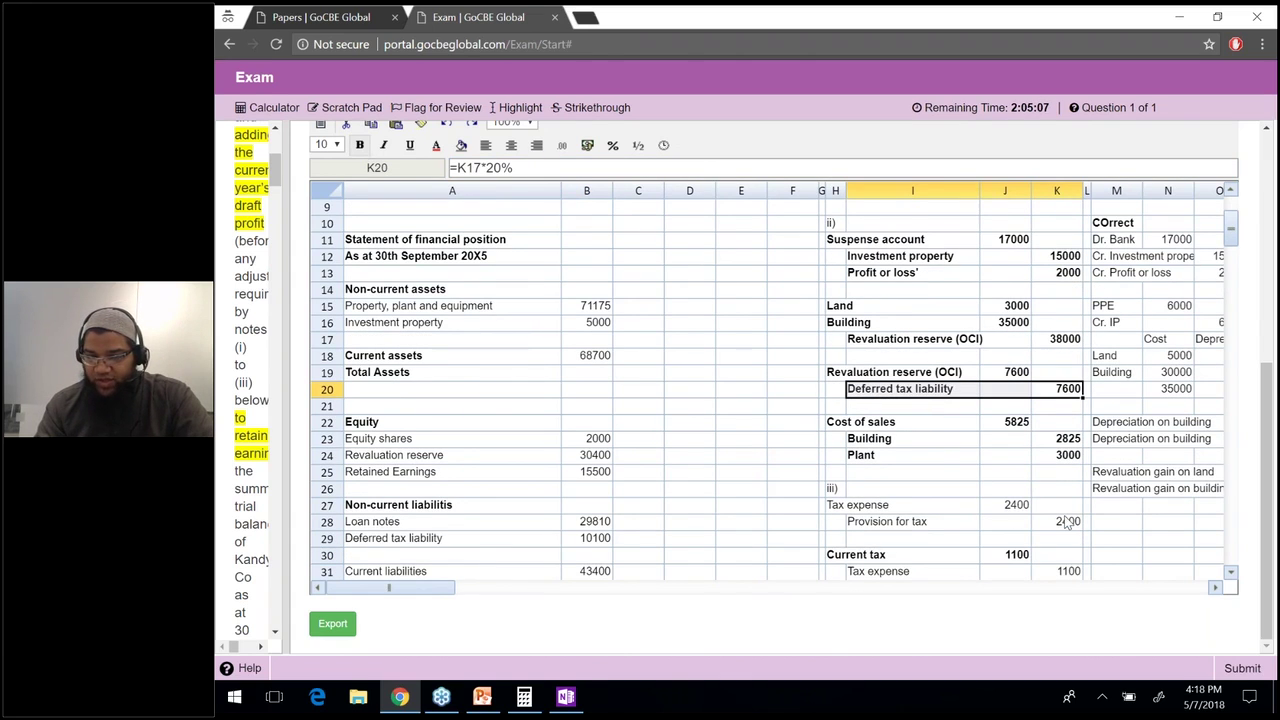
{"action": "left_click_drag", "start_coordinate": [1010, 505], "coordinate": [880, 505]}
{"action": "key", "text": "ctrl+b"}
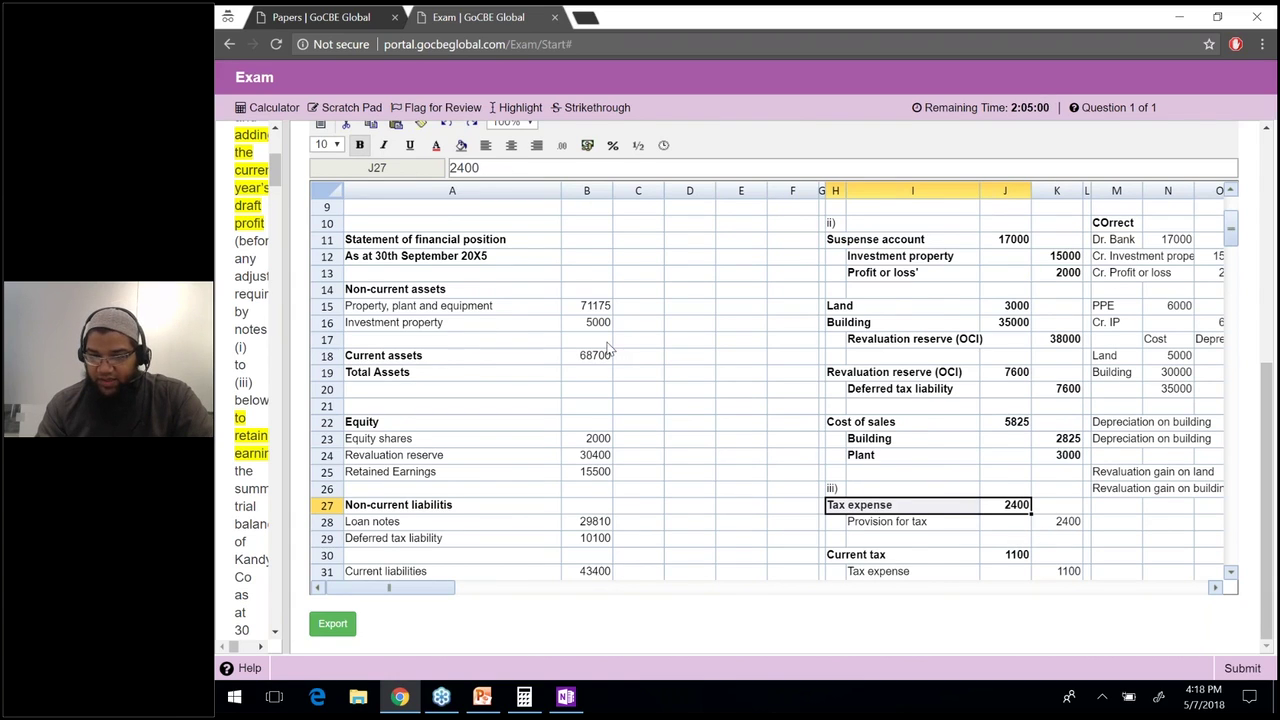
Raise current liabilities to 45800 by adding the K28 tax provision to 43400.
{"action": "left_click", "coordinate": [455, 168]}
{"action": "type", "text": "="}
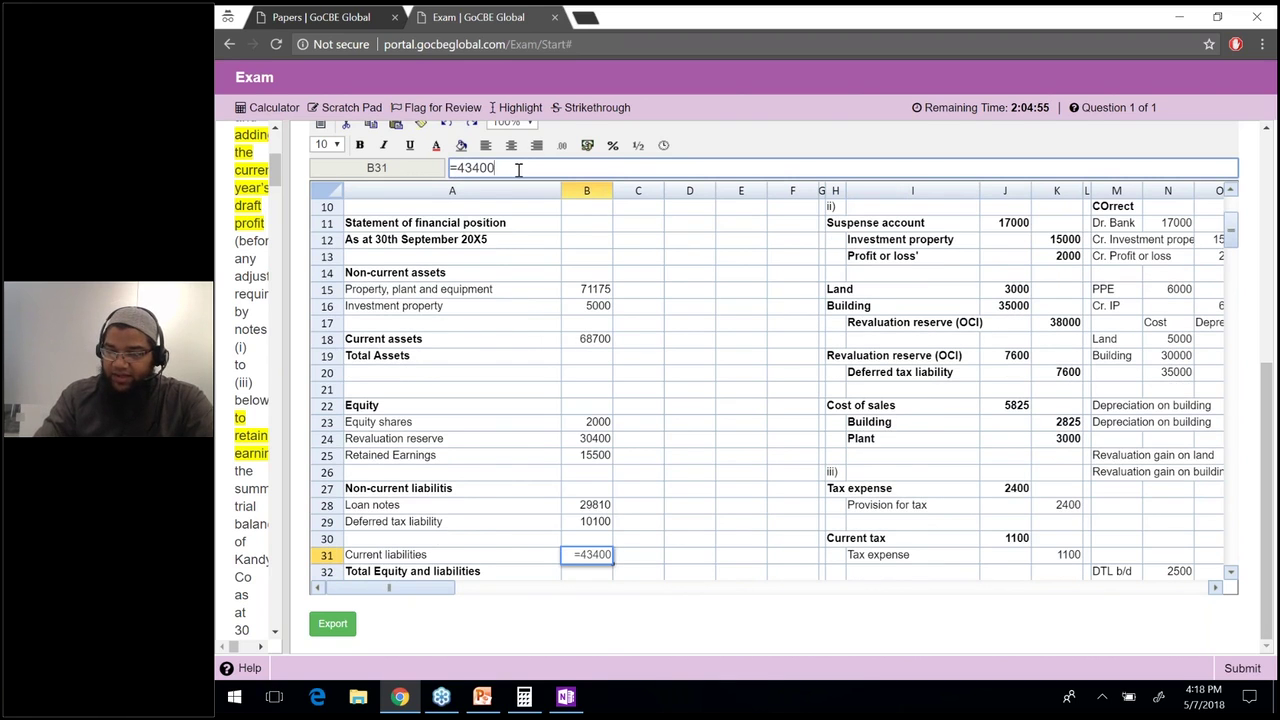
{"action": "type", "text": "+"}
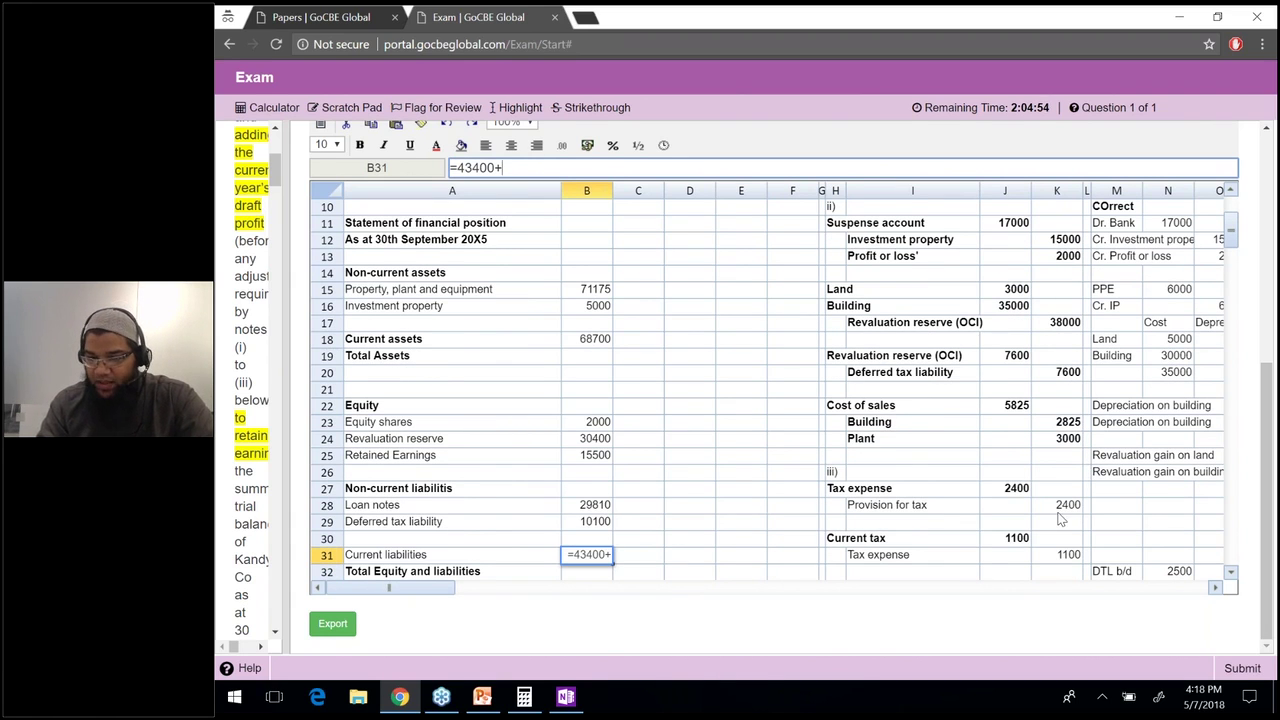
{"action": "left_click", "coordinate": [1058, 510]}
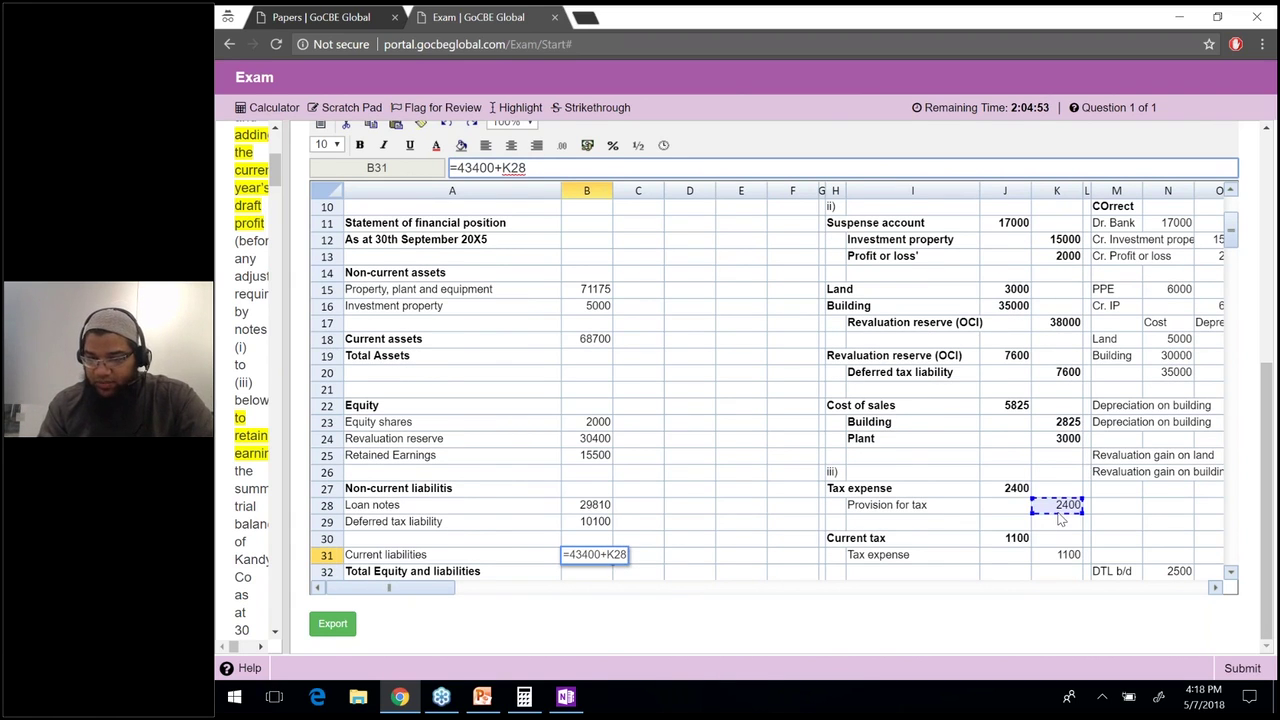
{"action": "key", "text": "Return"}
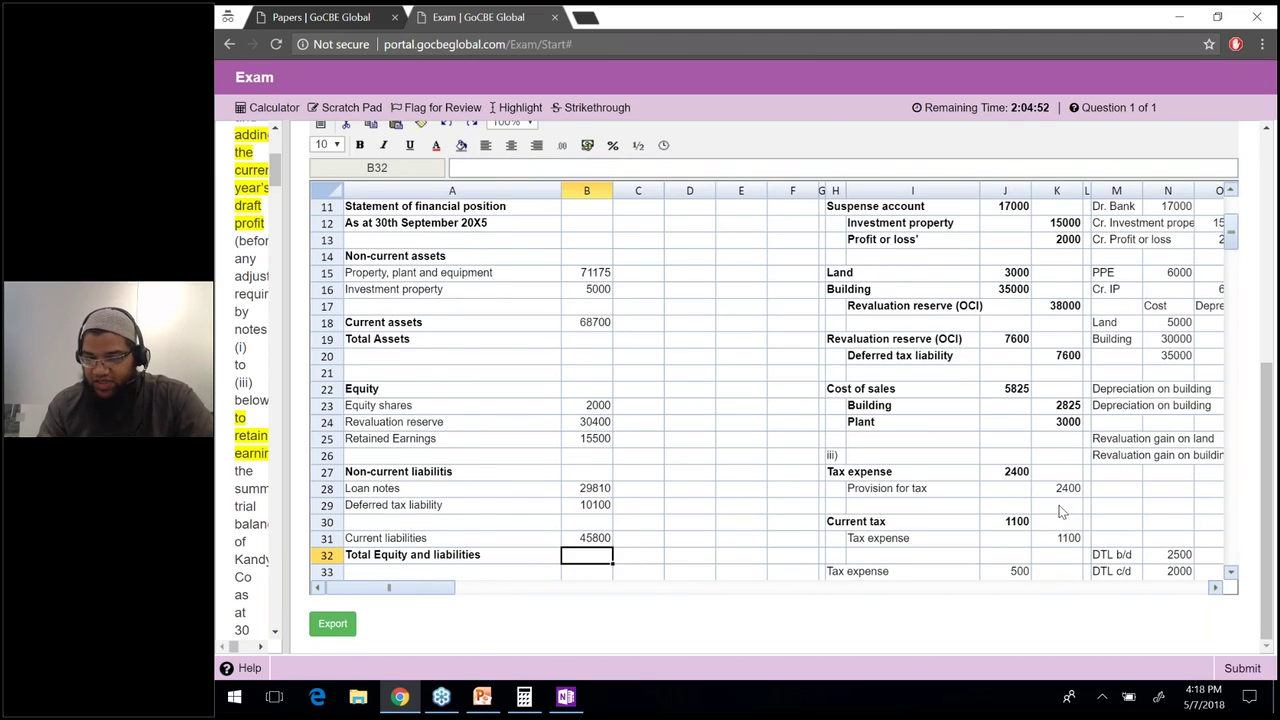
Bold the Provision for tax, Tax expense and Deferred tax liability 500 working rows.
{"action": "left_click", "coordinate": [891, 492]}
{"action": "key", "text": "ctrl+b"}
{"action": "left_click", "coordinate": [1050, 536]}
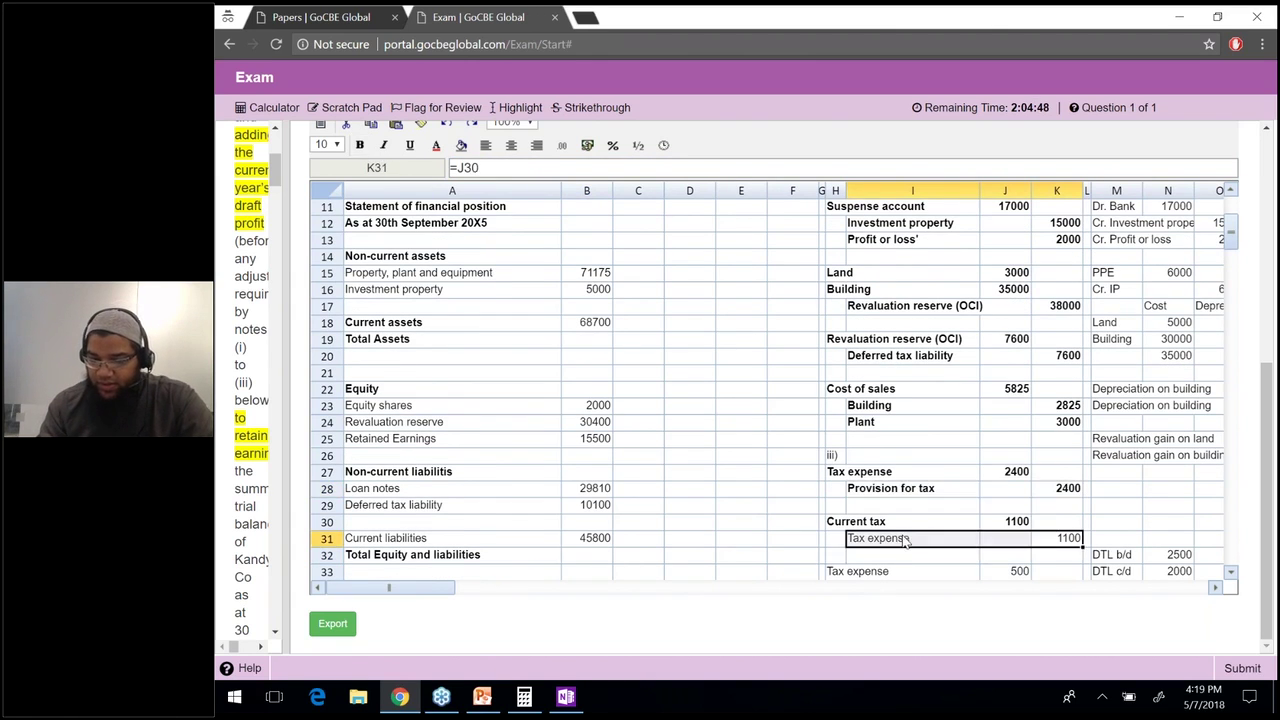
{"action": "key", "text": "ctrl+b"}
{"action": "left_click", "coordinate": [898, 556]}
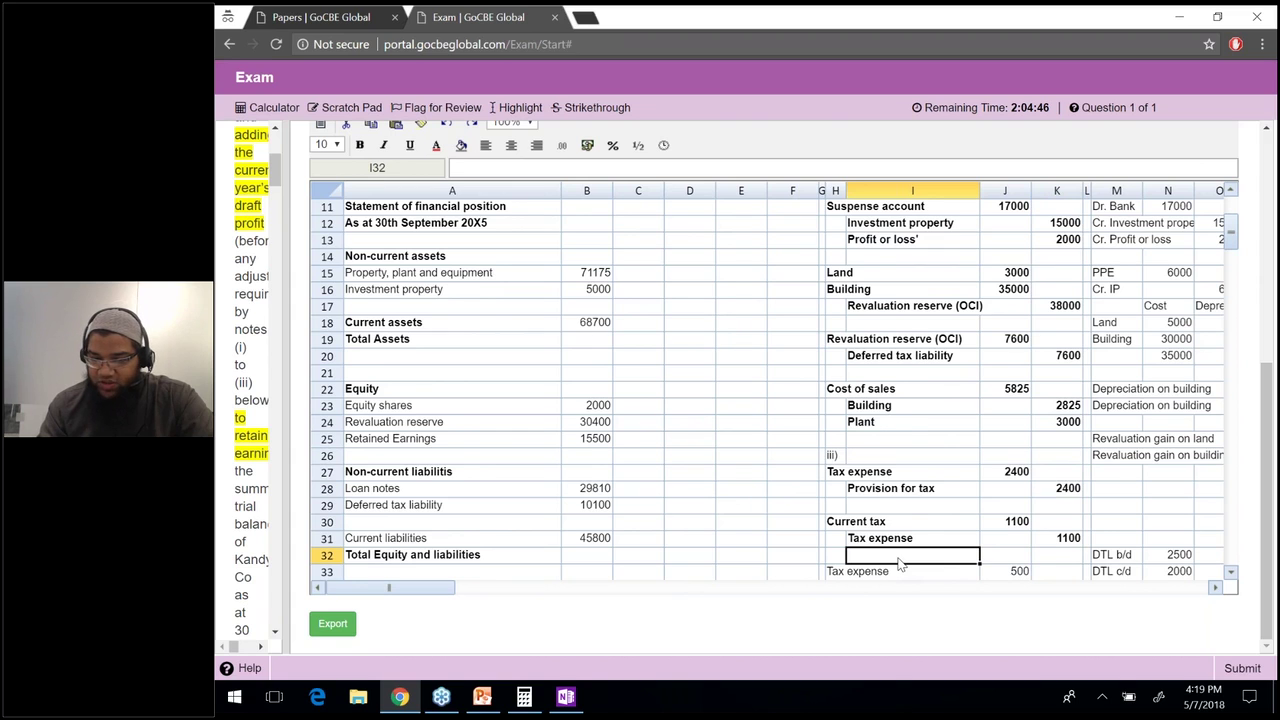
{"action": "key", "text": "Down"}
{"action": "left_click", "coordinate": [898, 565]}
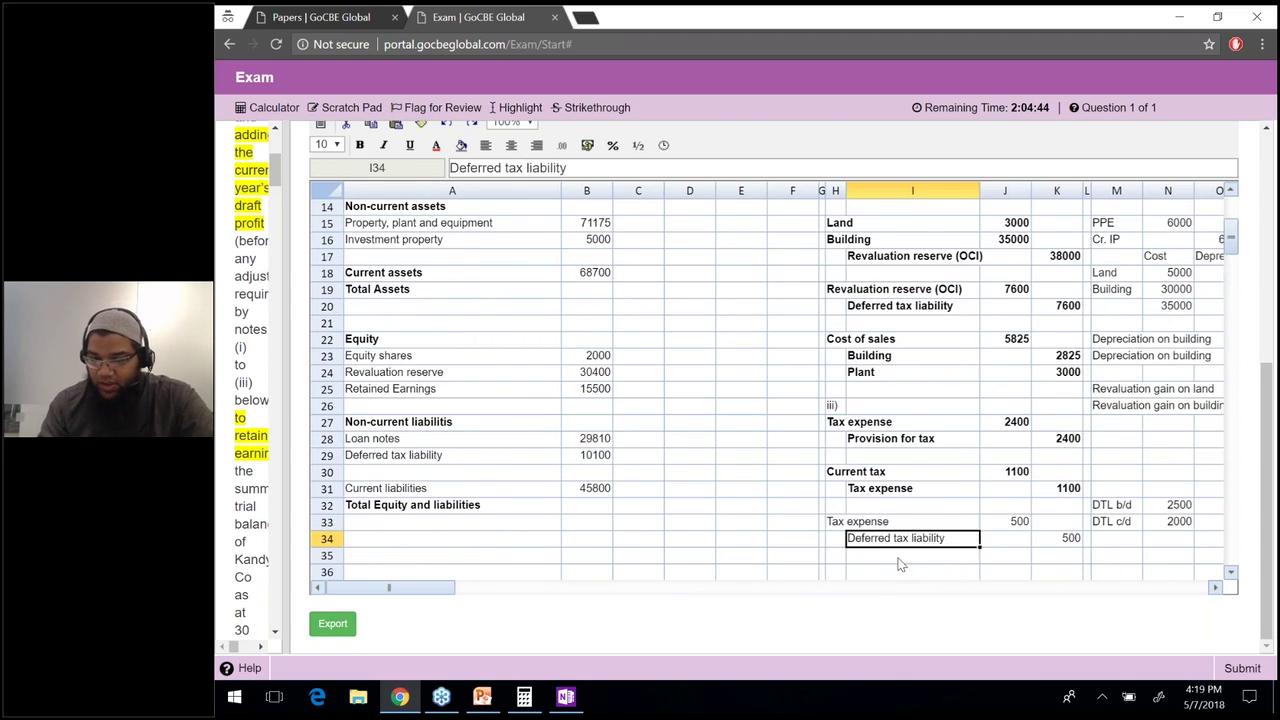
{"action": "key", "text": "Up"}
{"action": "key", "text": "Left"}
{"action": "key", "text": "shift+Right"}
{"action": "key", "text": "shift+Right"}
{"action": "key", "text": "ctrl+b"}
{"action": "left_click_drag", "start_coordinate": [945, 538], "coordinate": [1068, 538]}
{"action": "key", "text": "ctrl+b"}
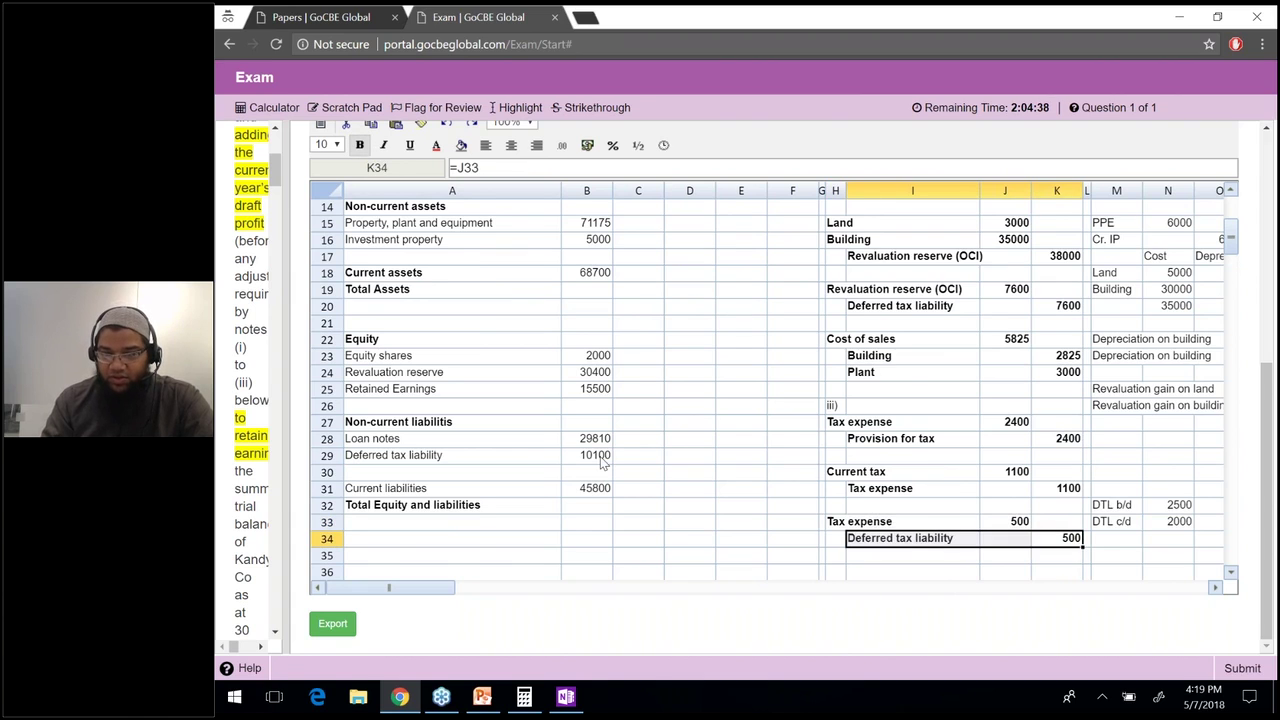
Add K34 to the deferred tax liability formula so it reads 10600.
{"action": "left_click", "coordinate": [603, 459]}
{"action": "key", "text": "F2"}
{"action": "type", "text": "+"}
{"action": "left_click", "coordinate": [1068, 538]}
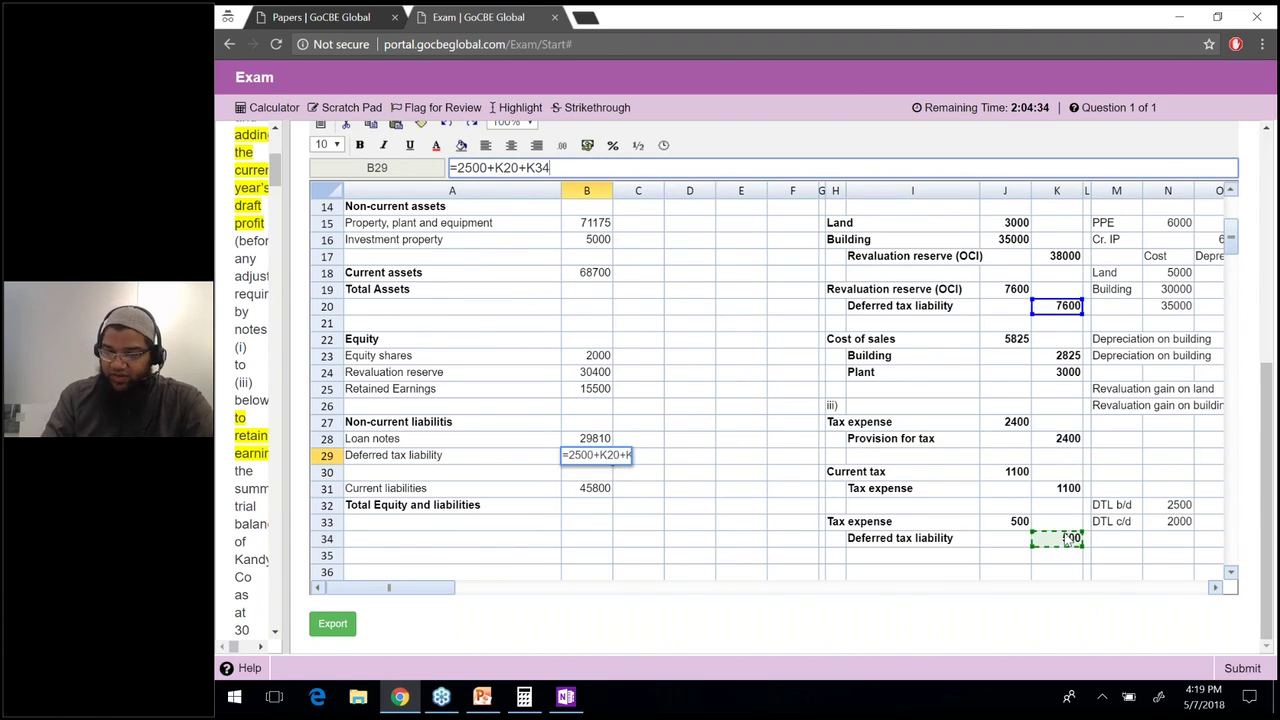
{"action": "key", "text": "Return"}
{"action": "key", "text": "Down"}
{"action": "key", "text": "Down"}
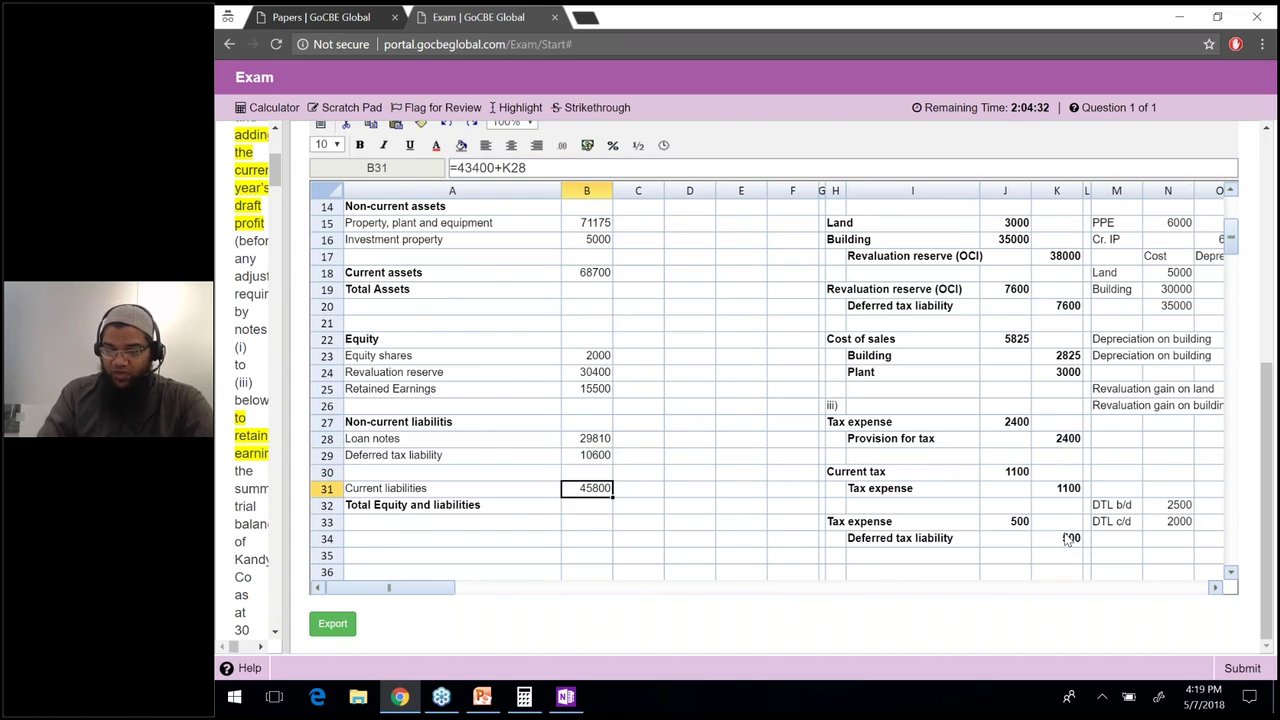
{"action": "type", "text": "="}
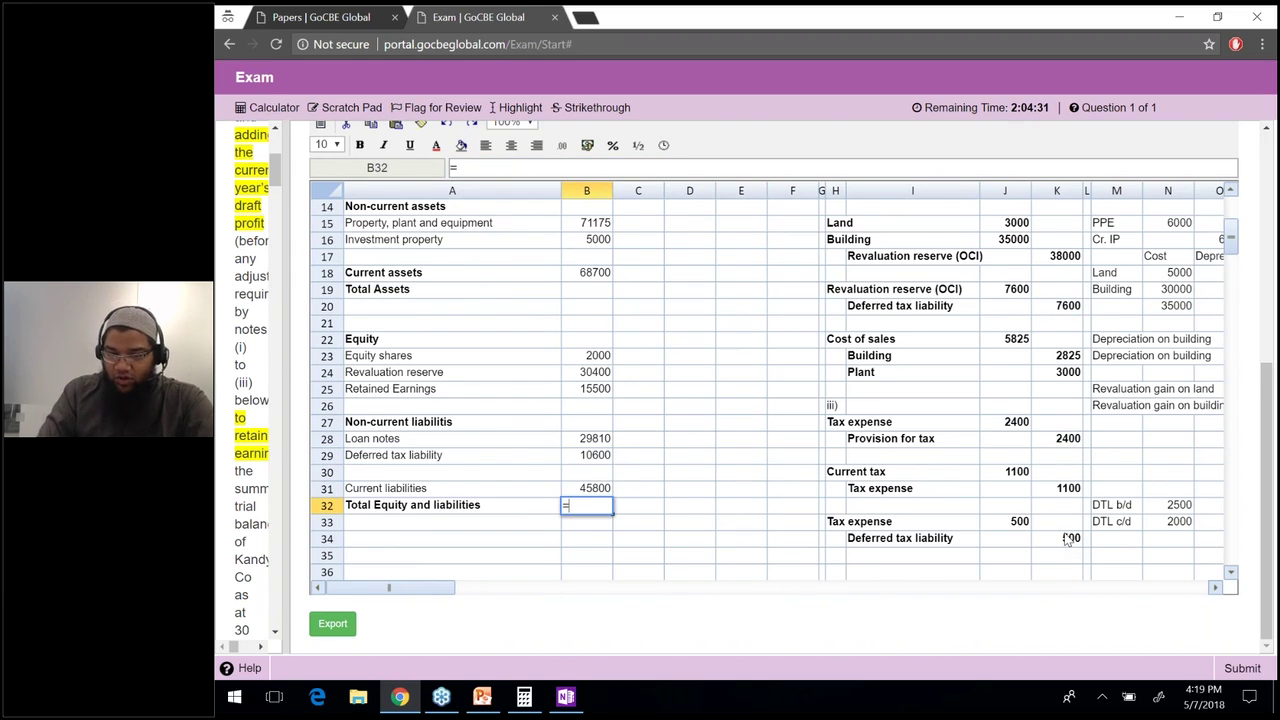
{"action": "type", "text": "sum("}
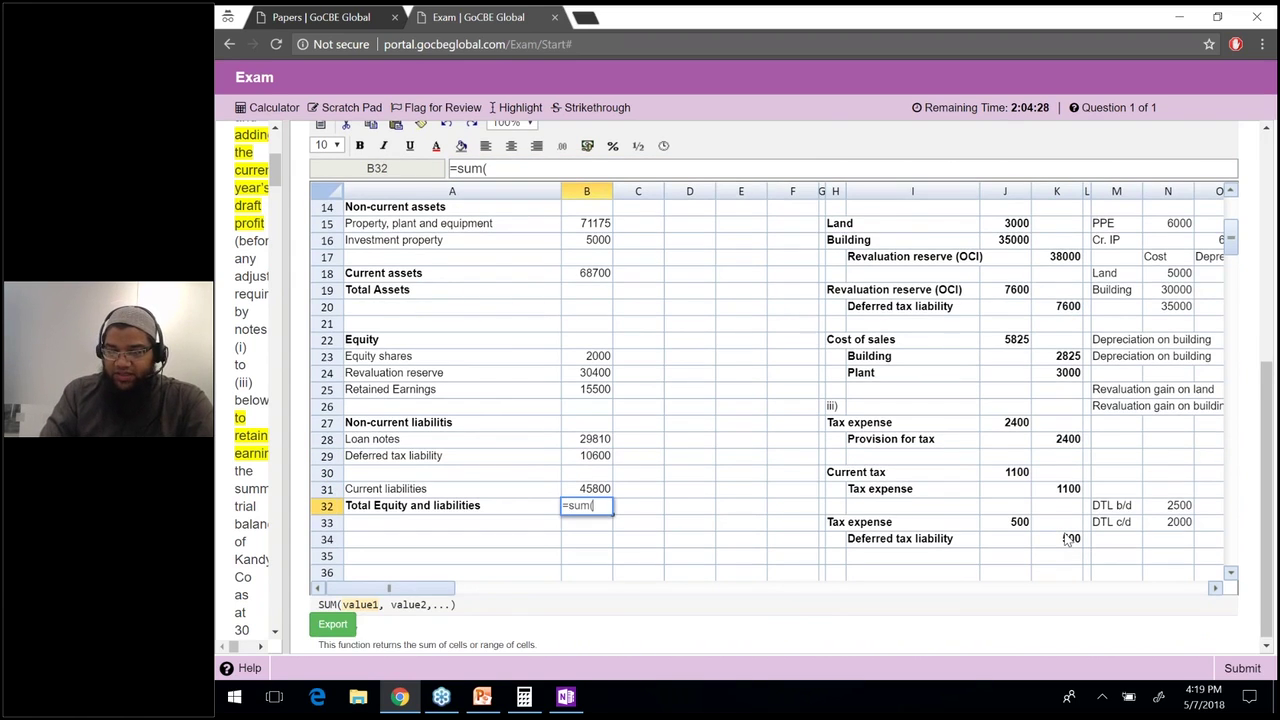
Total equity and liabilities as the sum of B23 to B31, giving 134110.
{"action": "key", "text": "Up"}
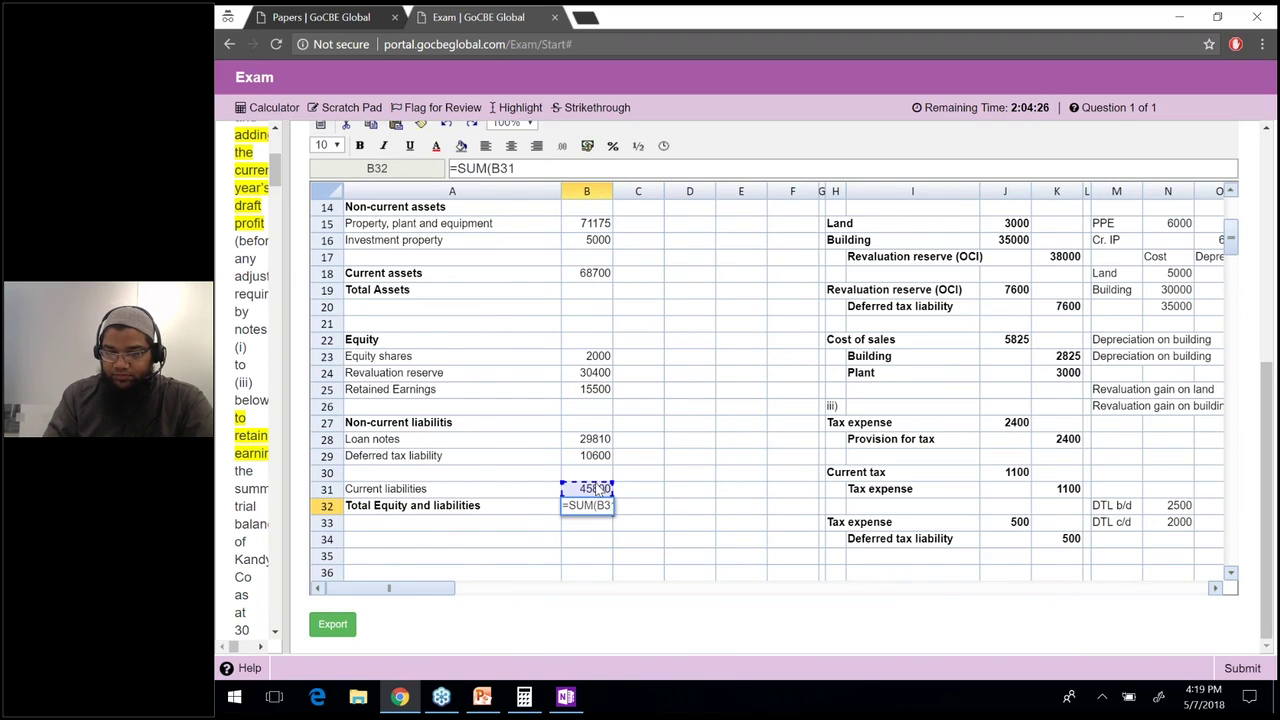
{"action": "left_click", "coordinate": [600, 360], "text": "shift"}
{"action": "type", "text": ")"}
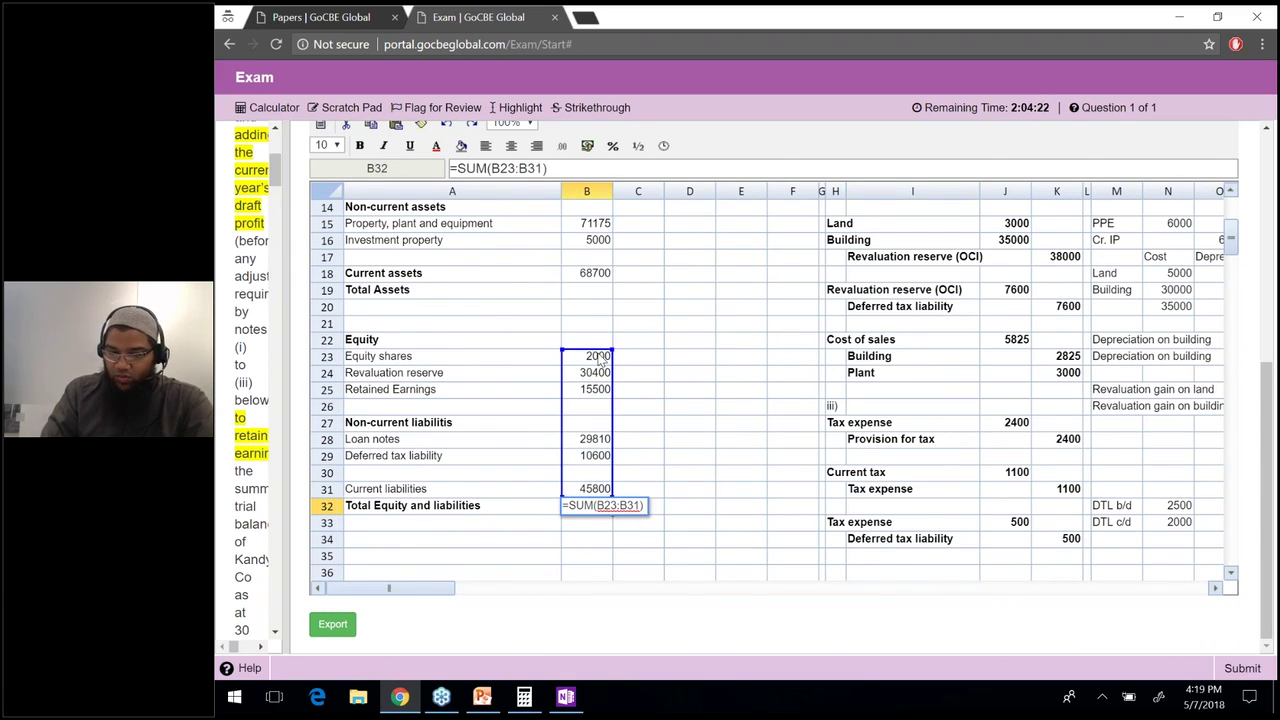
{"action": "key", "text": "Return"}
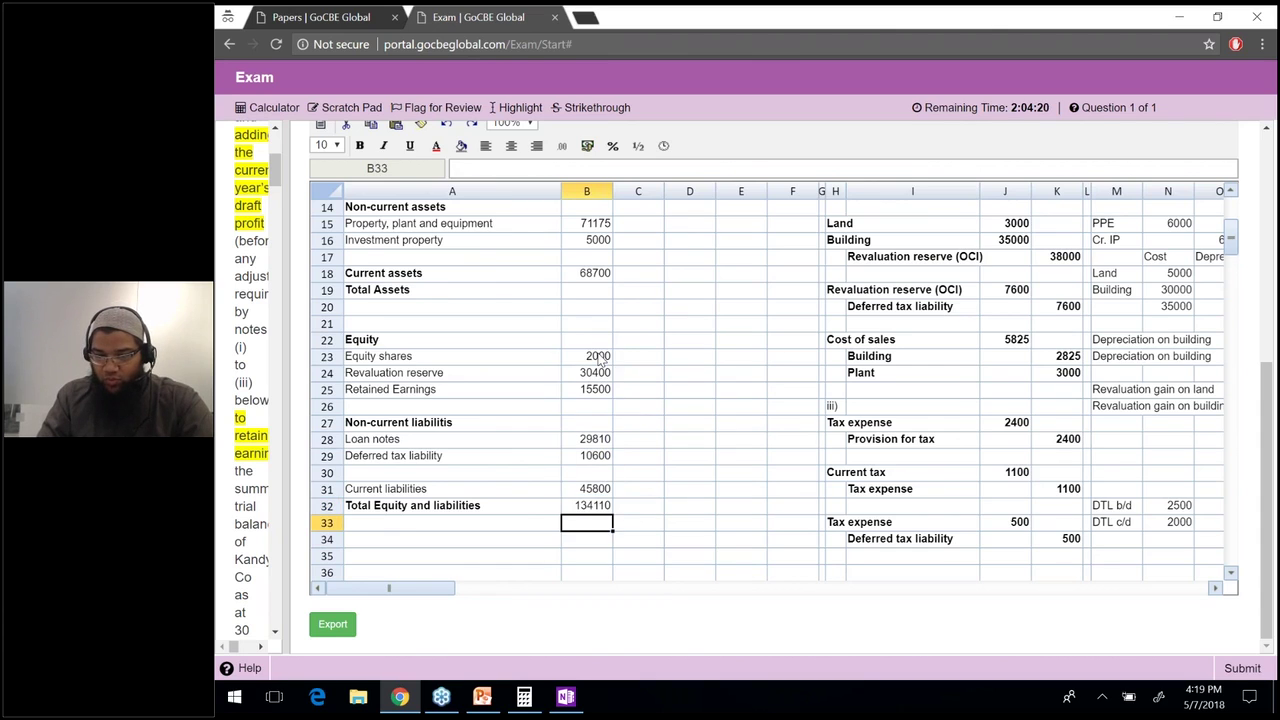
Enter total assets as the sum of B15 to B18, giving 144875.
{"action": "key", "text": "Up"}
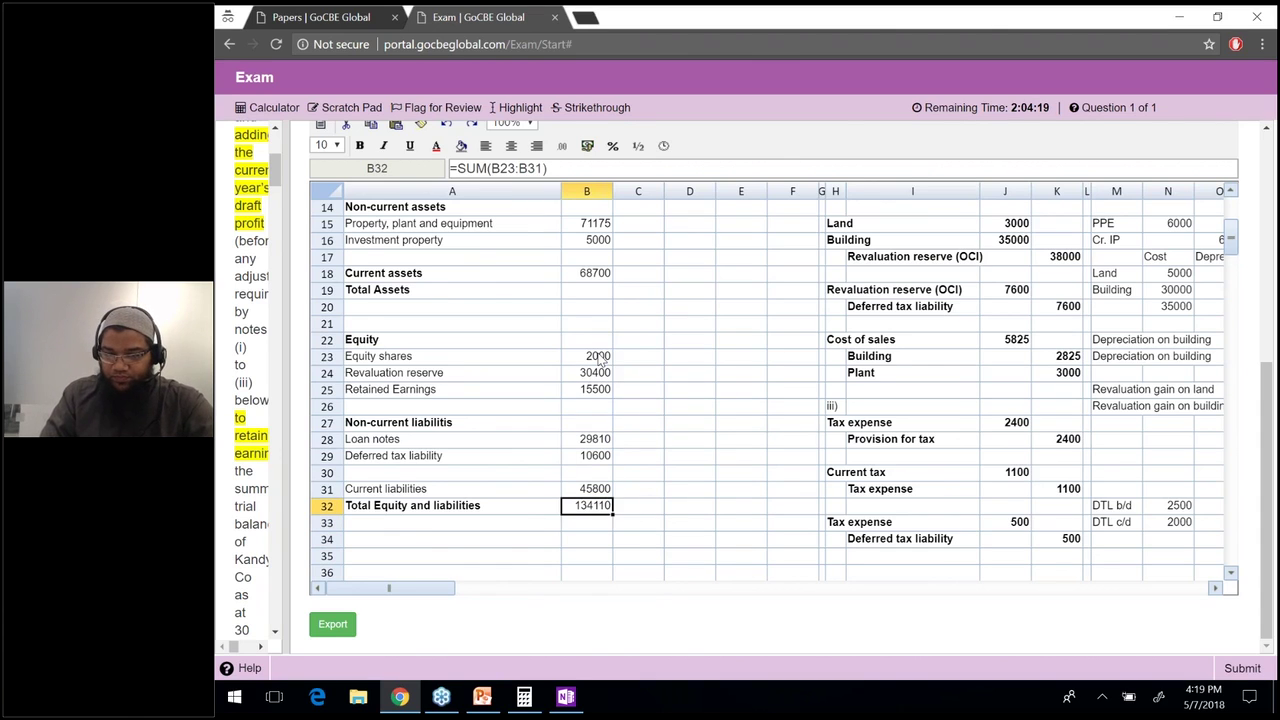
{"action": "key", "text": "Up"}
{"action": "key", "text": "Up"}
{"action": "key", "text": "Up"}
{"action": "key", "text": "Up"}
{"action": "key", "text": "Up"}
{"action": "key", "text": "Up"}
{"action": "key", "text": "Up"}
{"action": "key", "text": "Up"}
{"action": "key", "text": "Up"}
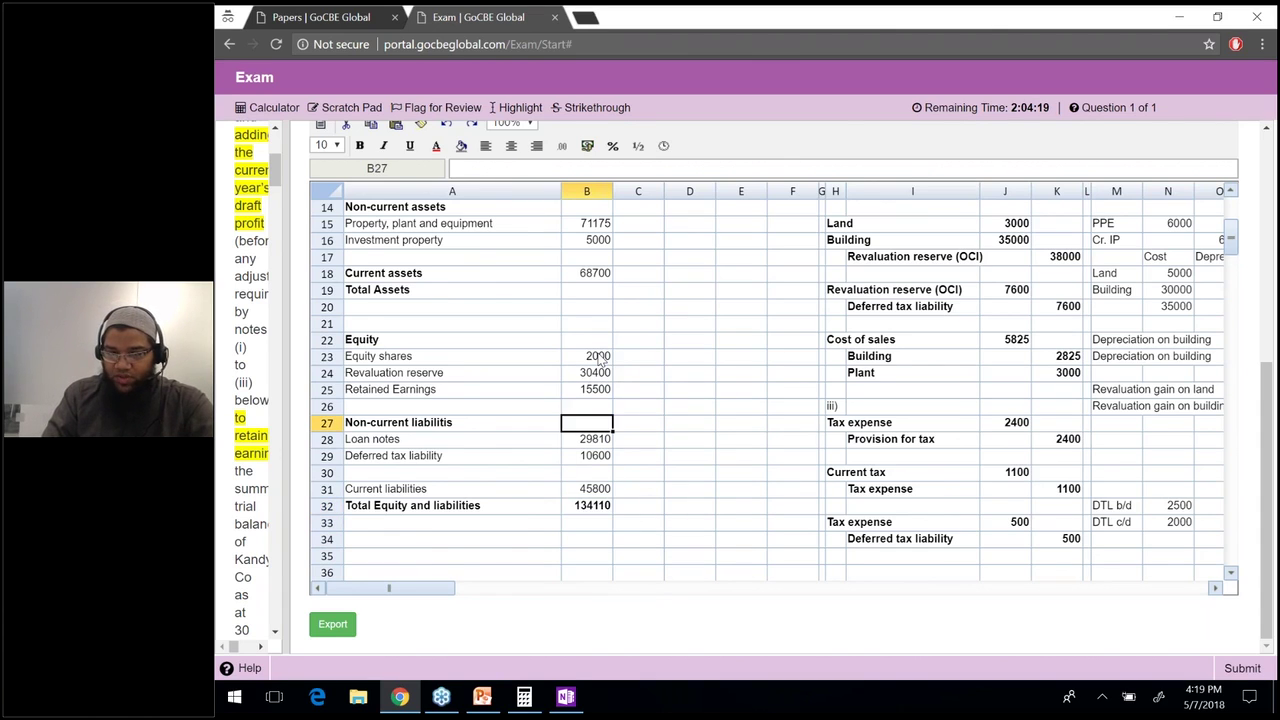
{"action": "key", "text": "Up"}
{"action": "key", "text": "Up"}
{"action": "key", "text": "Up"}
{"action": "key", "text": "Up"}
{"action": "type", "text": "=sum("}
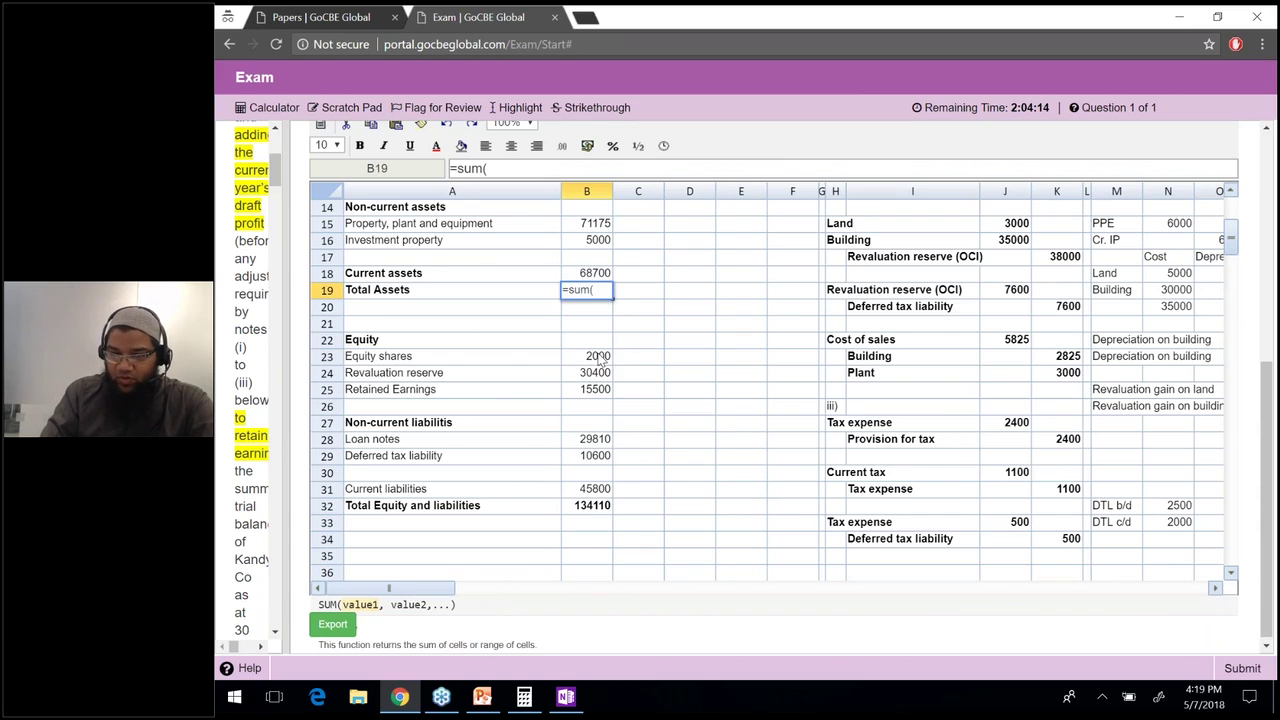
{"action": "key", "text": "Up"}
{"action": "key", "text": "shift+Up"}
{"action": "key", "text": "shift+Up"}
{"action": "key", "text": "shift+Up"}
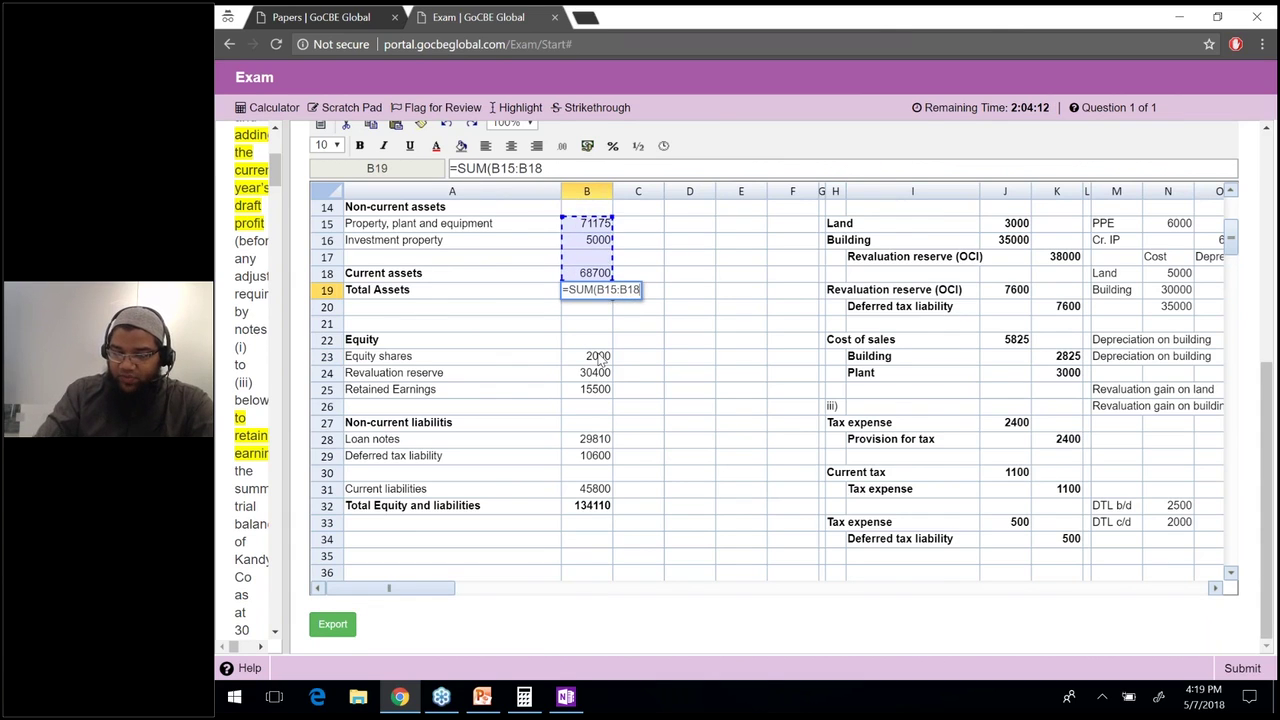
{"action": "type", "text": ")"}
{"action": "key", "text": "Return"}
{"action": "key", "text": "Up"}
{"action": "type", "text": "=sum("}
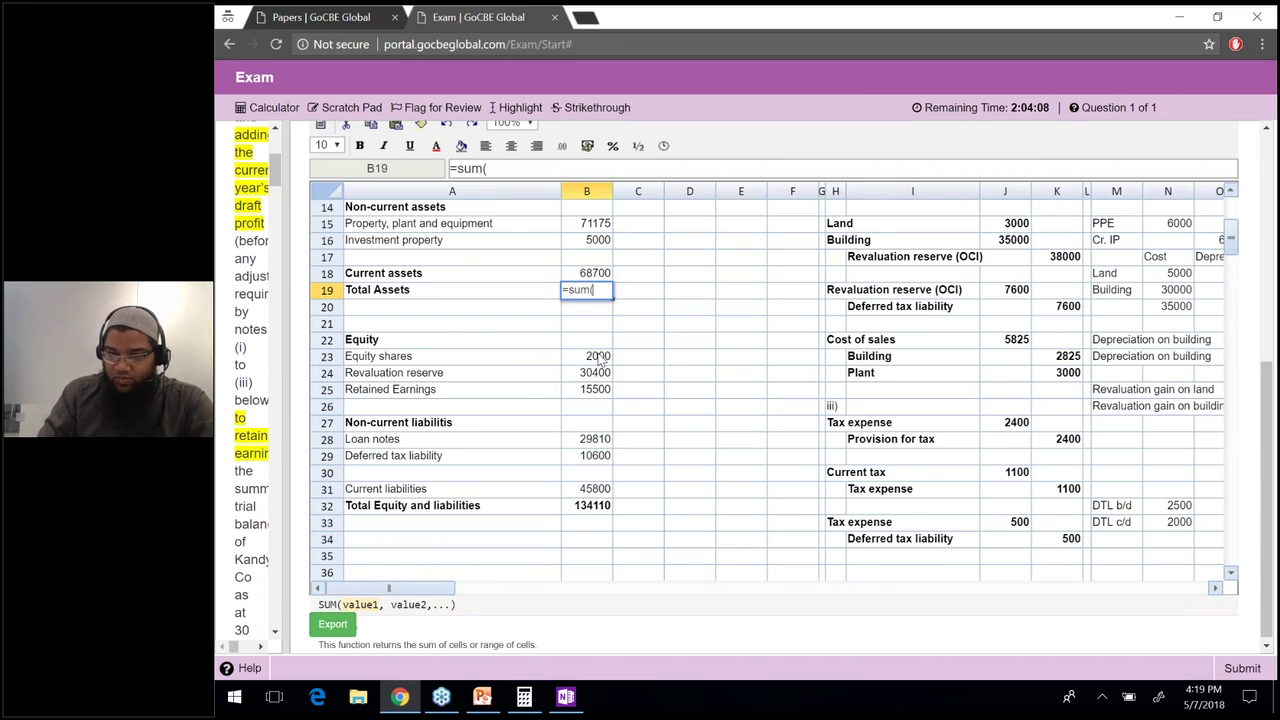
{"action": "key", "text": "ctrl+z"}
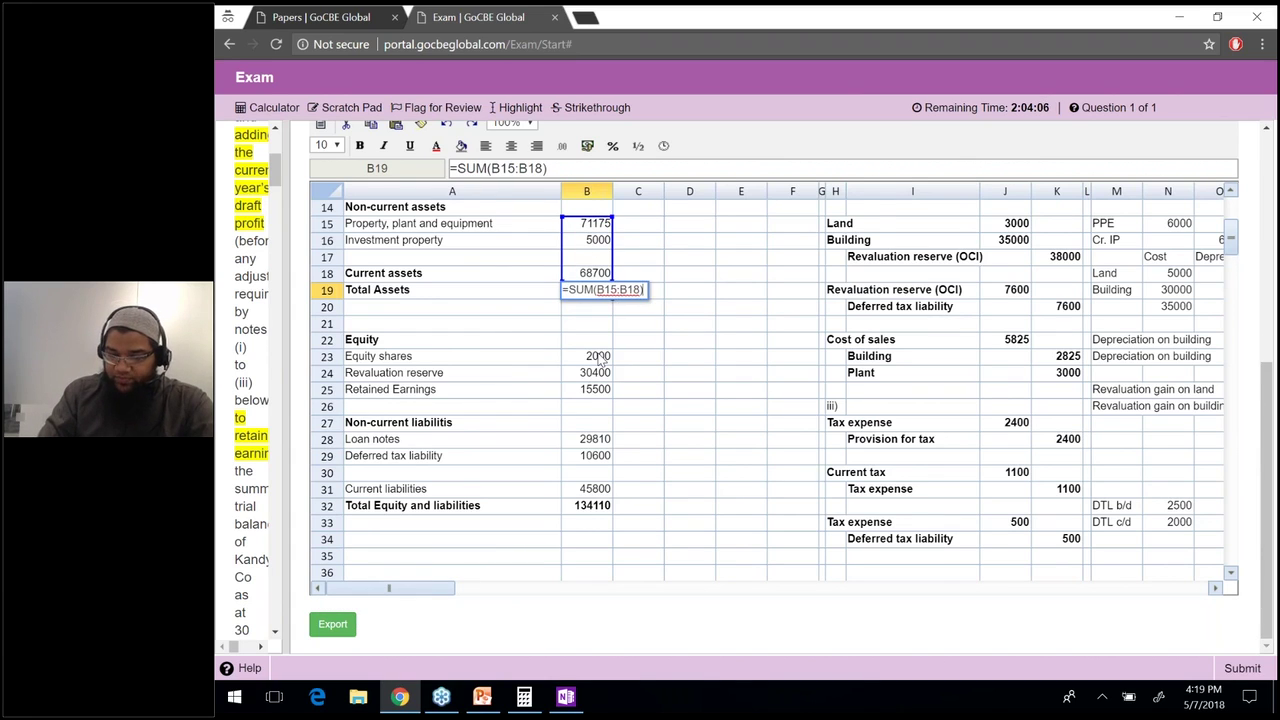
{"action": "key", "text": "Return"}
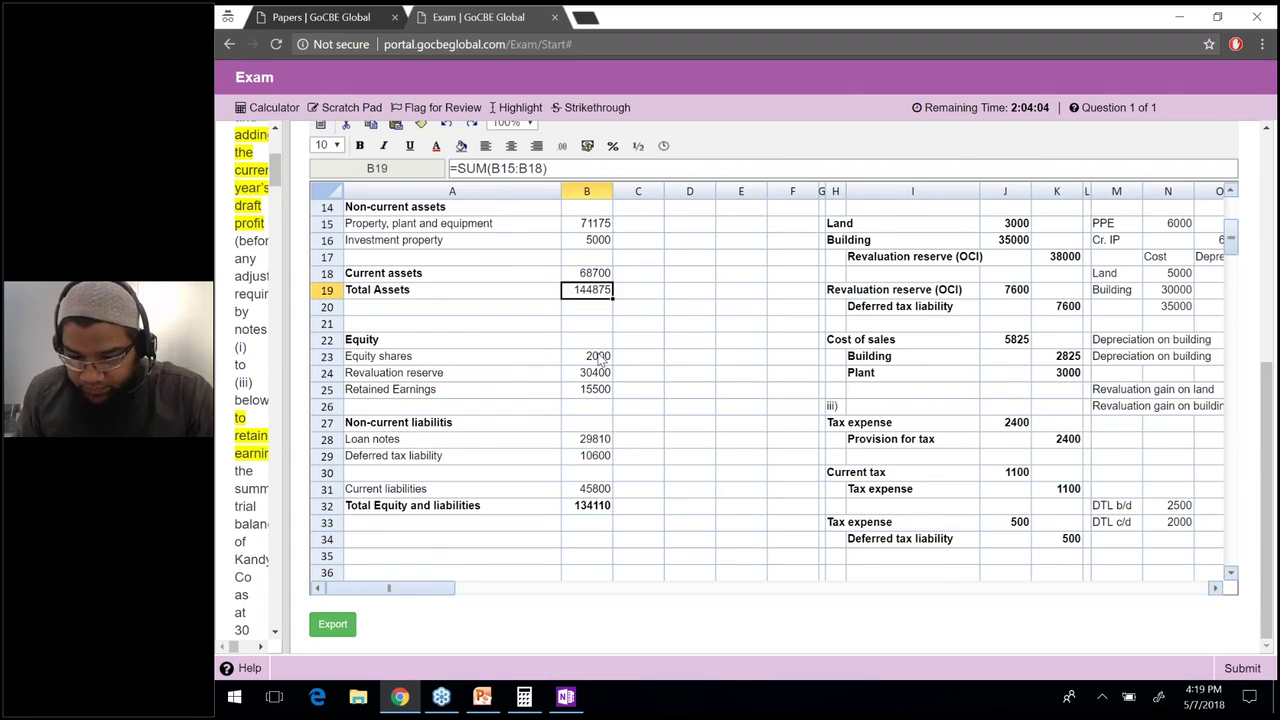
Link retained earnings in B25 to Adjusted Retained Earnings (8265), making total equity and liabilities 126875.
{"action": "key", "text": "Right"}
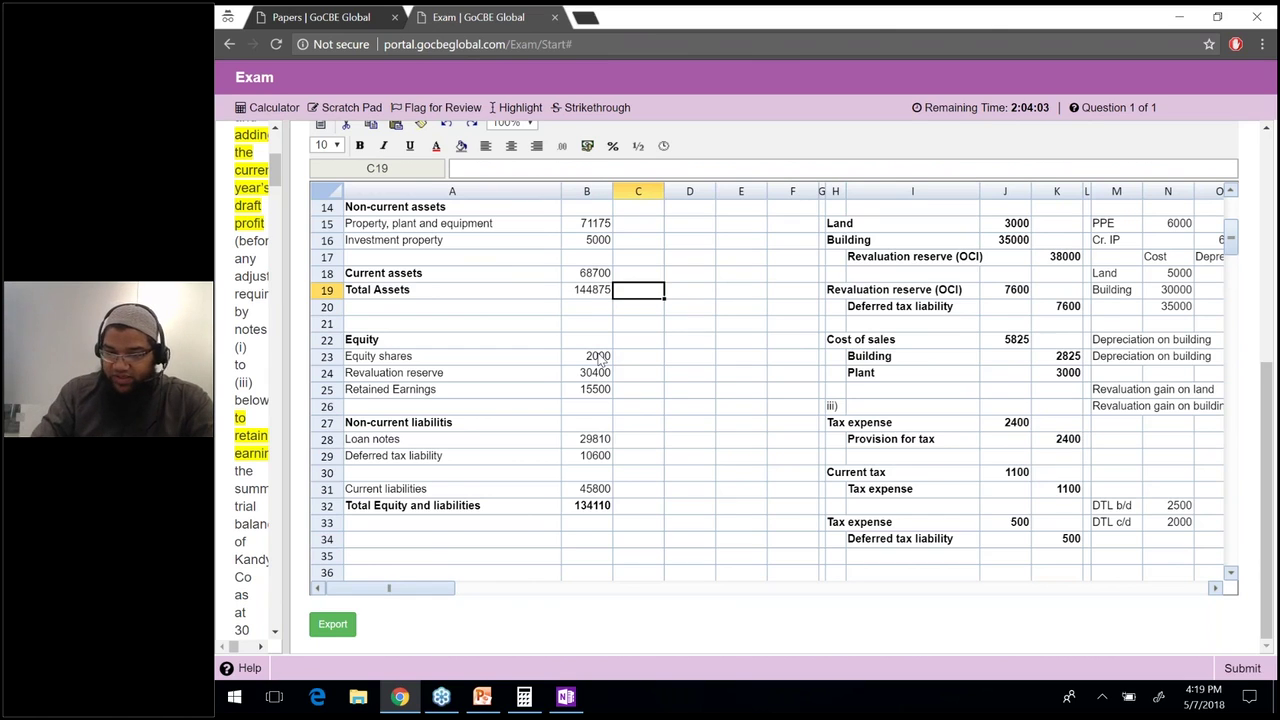
{"action": "key", "text": "Down"}
{"action": "key", "text": "Right"}
{"action": "type", "text": "="}
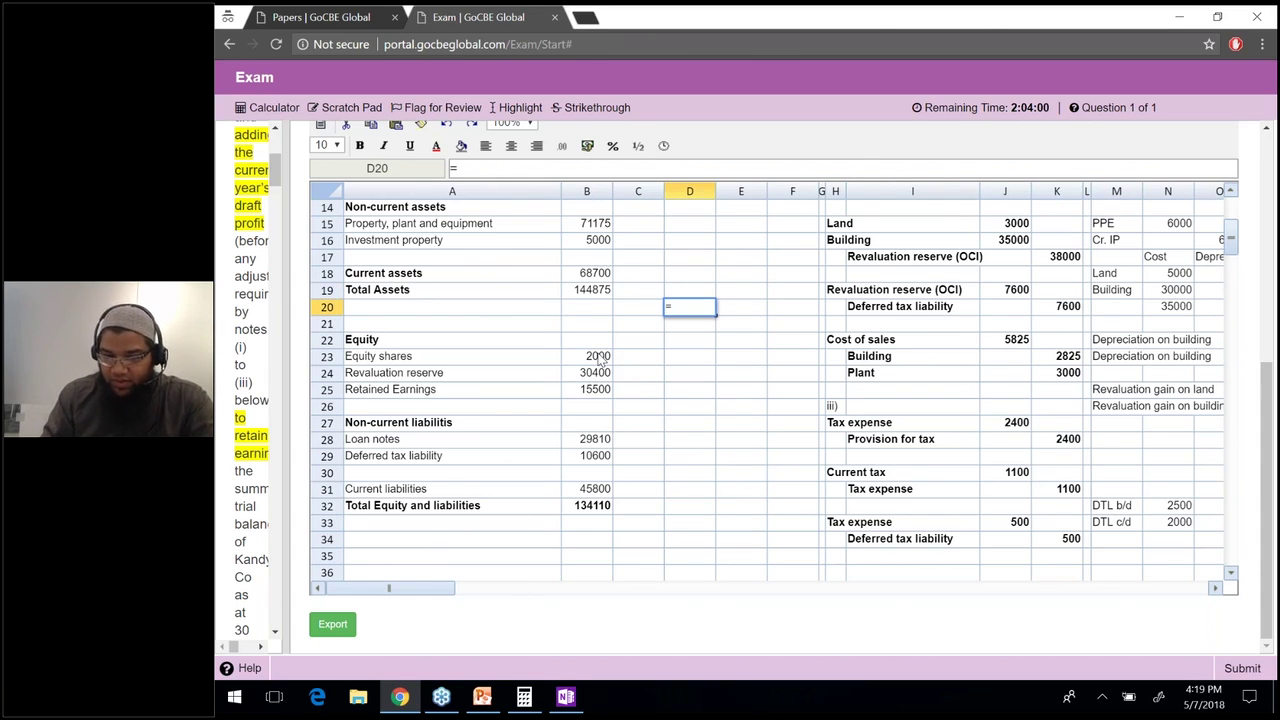
{"action": "key", "text": "Escape"}
{"action": "key", "text": "Down"}
{"action": "key", "text": "Down"}
{"action": "key", "text": "Down"}
{"action": "key", "text": "Down"}
{"action": "key", "text": "Left"}
{"action": "key", "text": "Left"}
{"action": "key", "text": "Down"}
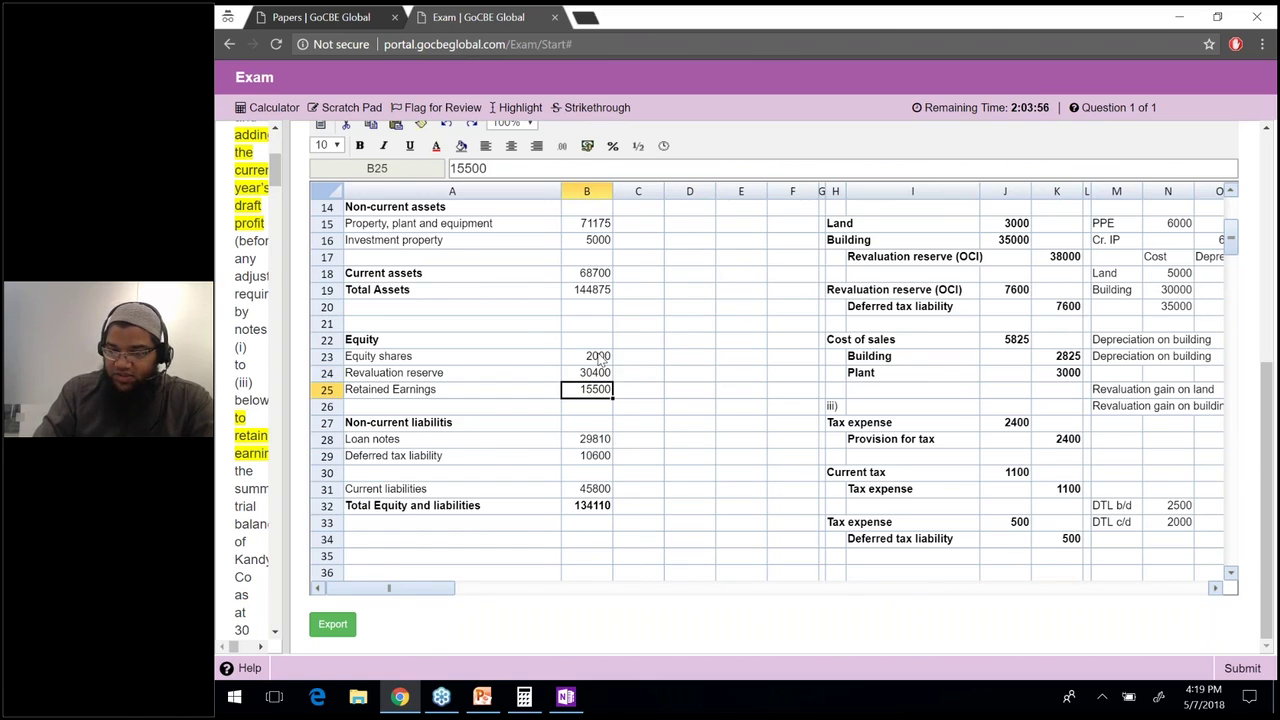
{"action": "type", "text": "="}
{"action": "key", "text": "Up"}
{"action": "key", "text": "Up"}
{"action": "key", "text": "Up"}
{"action": "key", "text": "Up"}
{"action": "key", "text": "Up"}
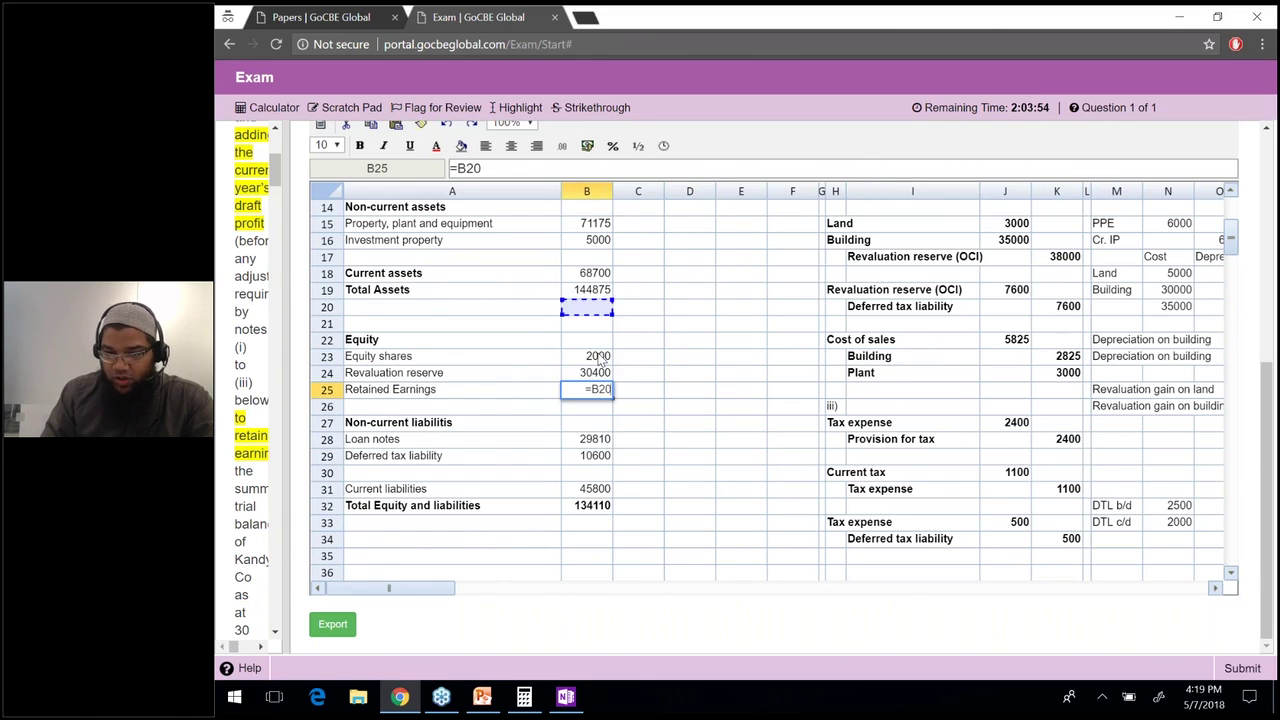
{"action": "key", "text": "Up"}
{"action": "key", "text": "Up"}
{"action": "key", "text": "Up"}
{"action": "key", "text": "Up"}
{"action": "key", "text": "Up"}
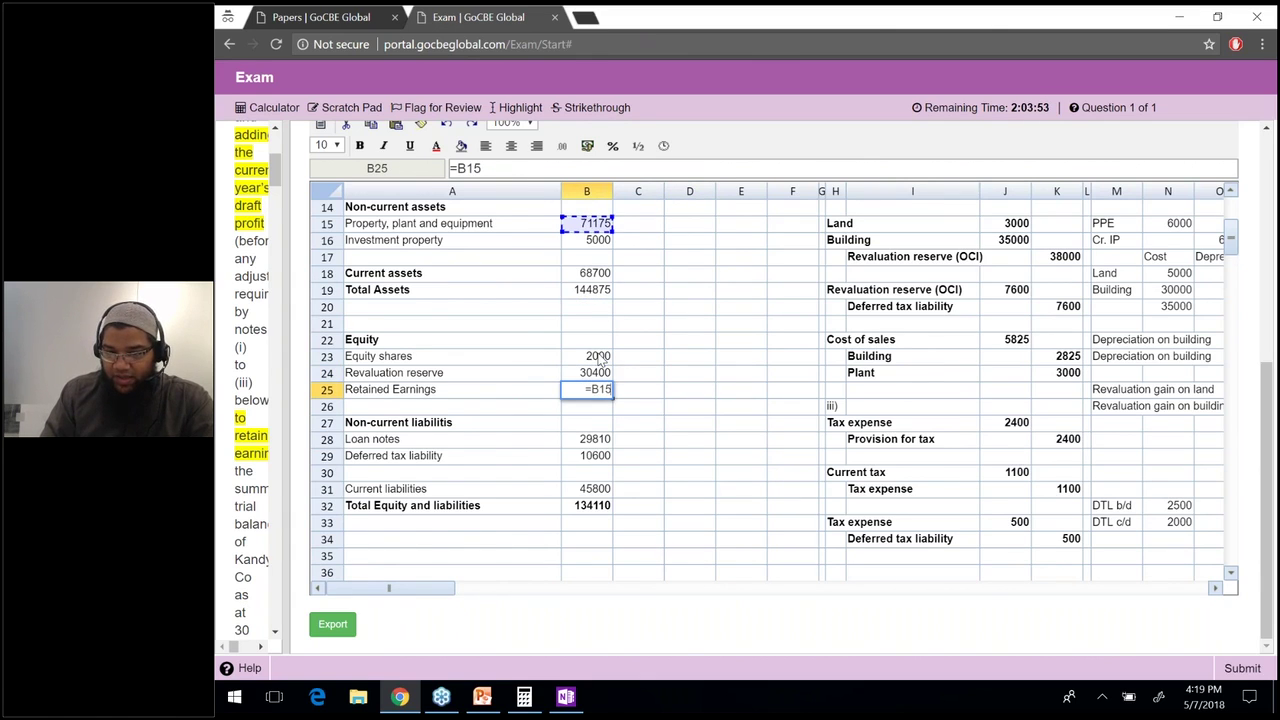
{"action": "key", "text": "Up"}
{"action": "key", "text": "Up"}
{"action": "key", "text": "Up"}
{"action": "key", "text": "Up"}
{"action": "key", "text": "Up"}
{"action": "key", "text": "Up"}
{"action": "key", "text": "Up"}
{"action": "key", "text": "Up"}
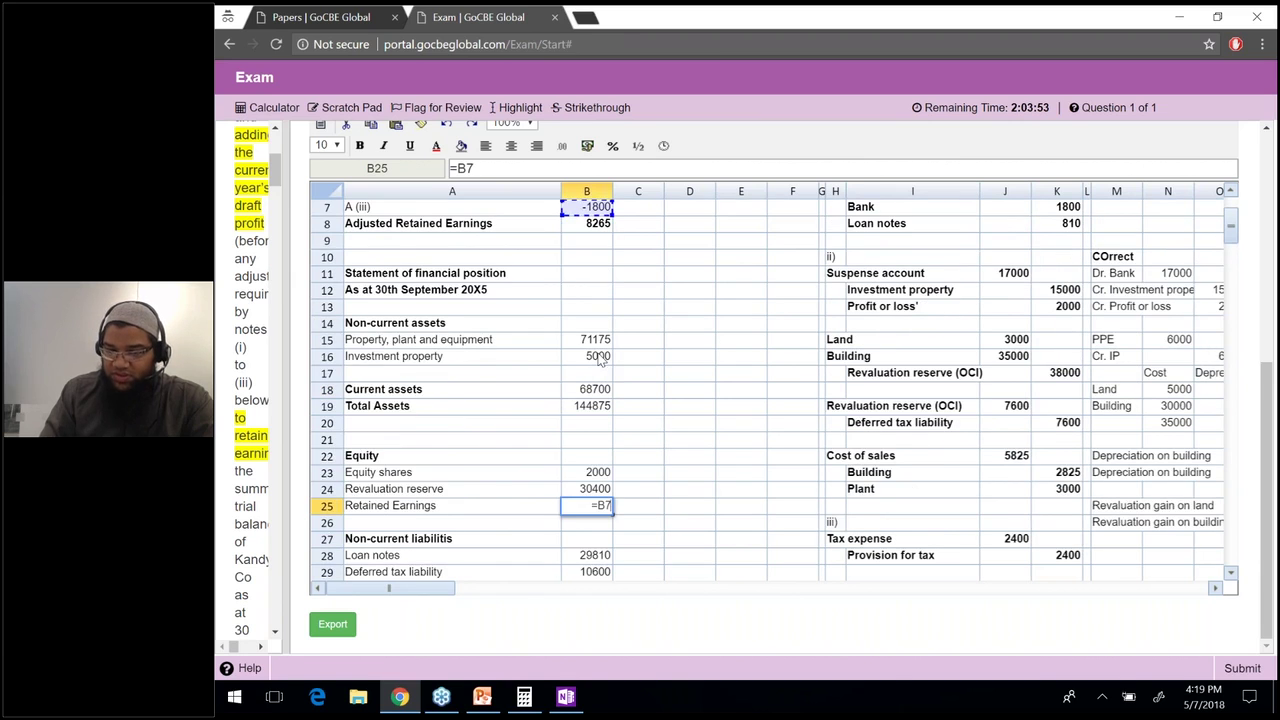
{"action": "scroll", "coordinate": [600, 360], "scroll_direction": "up", "scroll_amount": 2}
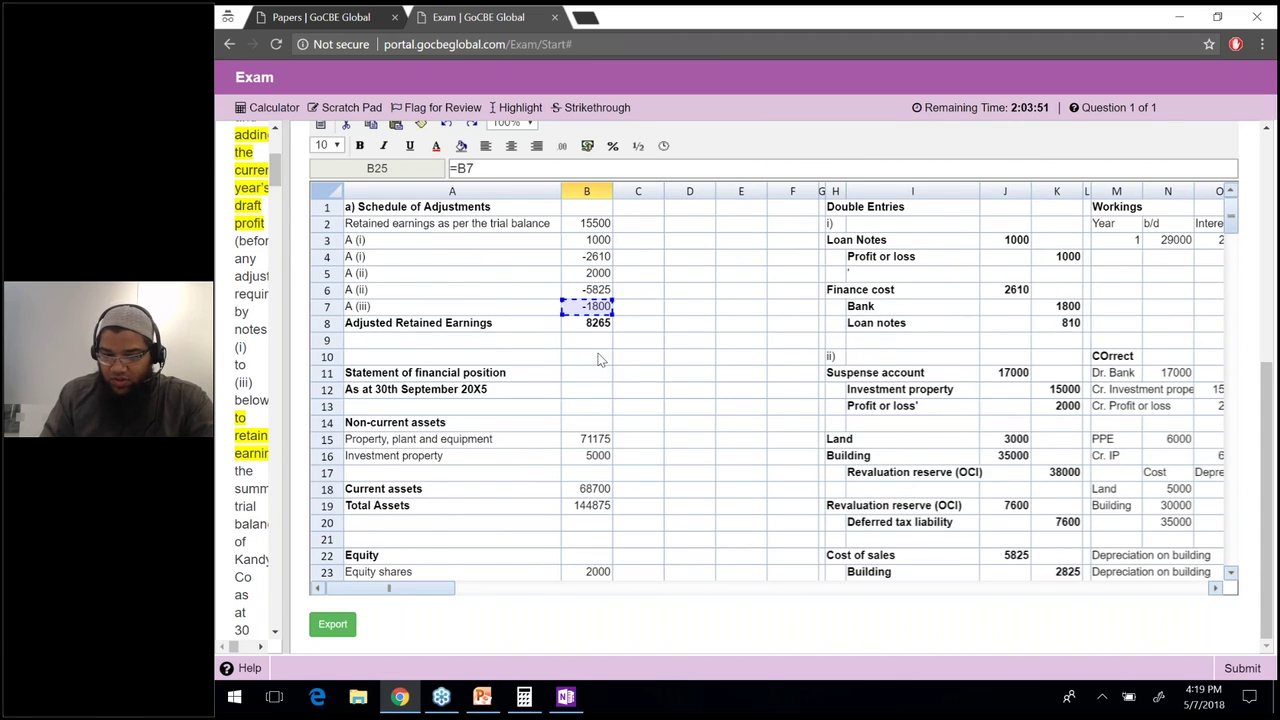
{"action": "key", "text": "Down"}
{"action": "key", "text": "Return"}
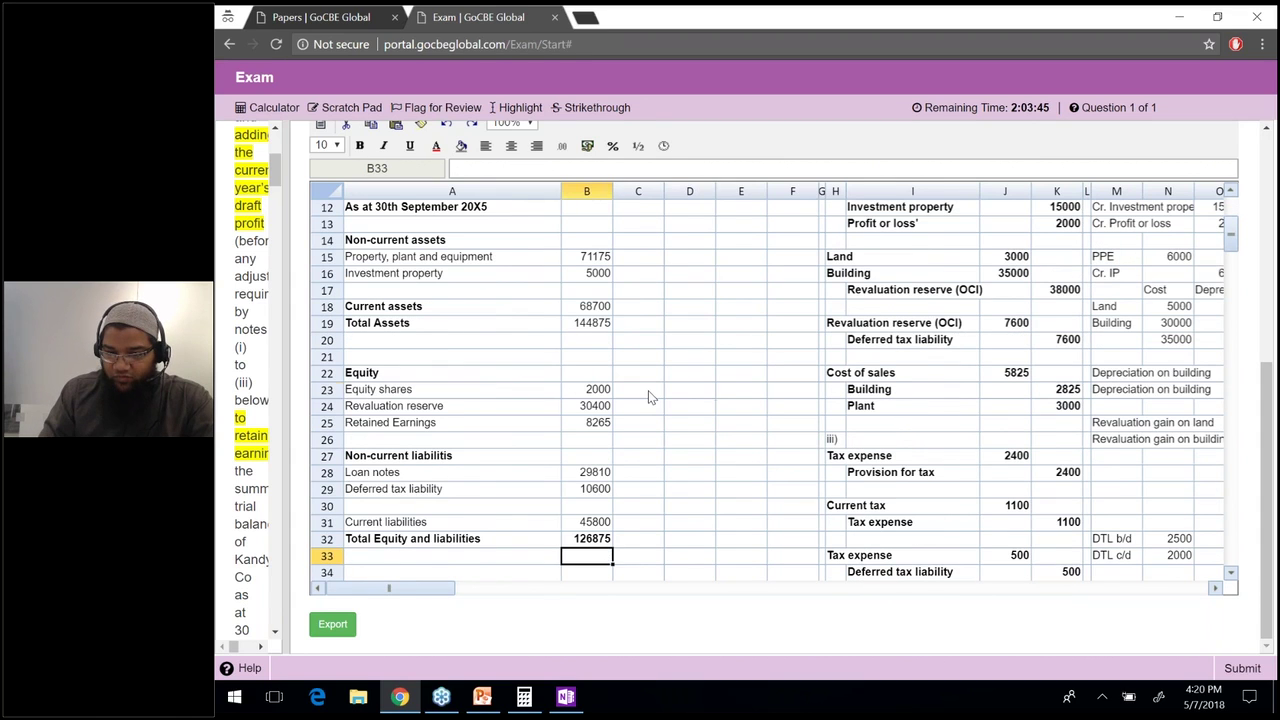
{"action": "left_click", "coordinate": [689, 392]}
Enter =B19-B32 in D23 as a balance check, showing an 18000 difference.
{"action": "type", "text": "="}
{"action": "key", "text": "Up"}
{"action": "key", "text": "Up"}
{"action": "key", "text": "Up"}
{"action": "key", "text": "Up"}
{"action": "key", "text": "Left"}
{"action": "key", "text": "Left"}
{"action": "type", "text": "-"}
{"action": "key", "text": "Down"}
{"action": "key", "text": "Down"}
{"action": "key", "text": "Down"}
{"action": "key", "text": "Down"}
{"action": "key", "text": "Down"}
{"action": "key", "text": "Down"}
{"action": "key", "text": "Down"}
{"action": "key", "text": "Down"}
{"action": "key", "text": "Down"}
{"action": "key", "text": "Left"}
{"action": "key", "text": "Left"}
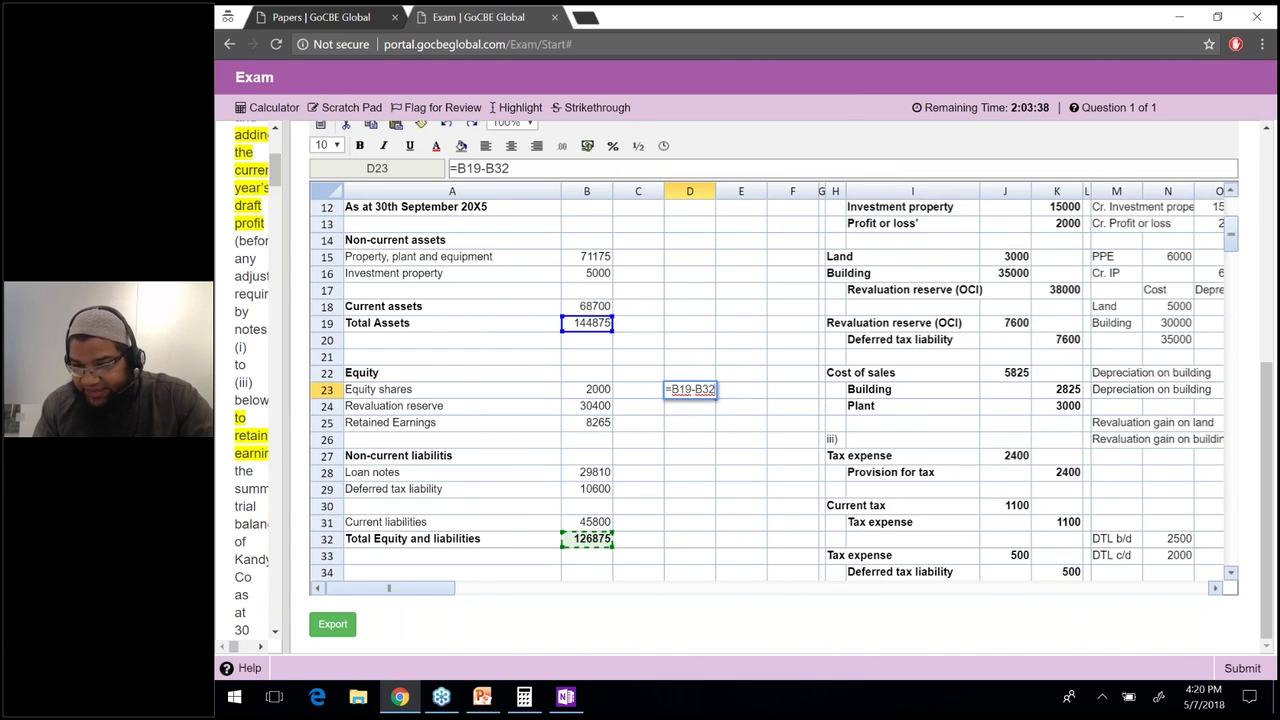
{"action": "key", "text": "Return"}
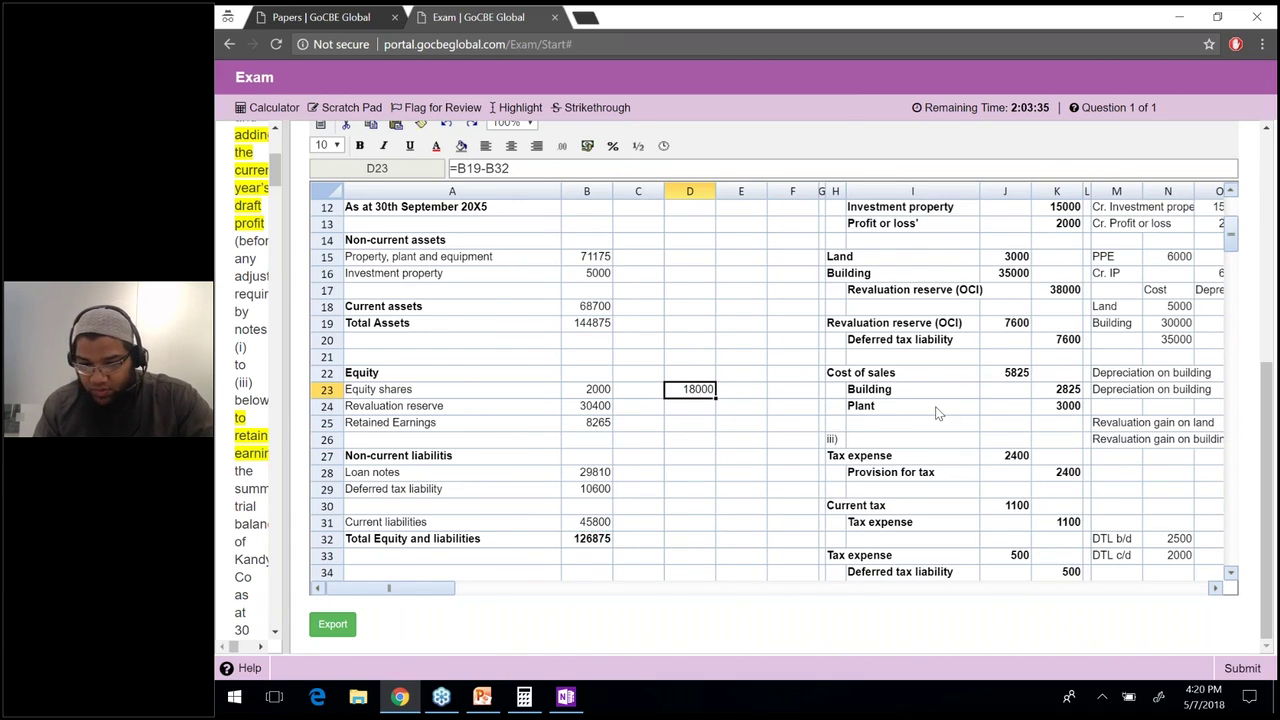
{"action": "scroll", "coordinate": [937, 413], "scroll_direction": "up", "scroll_amount": 1}
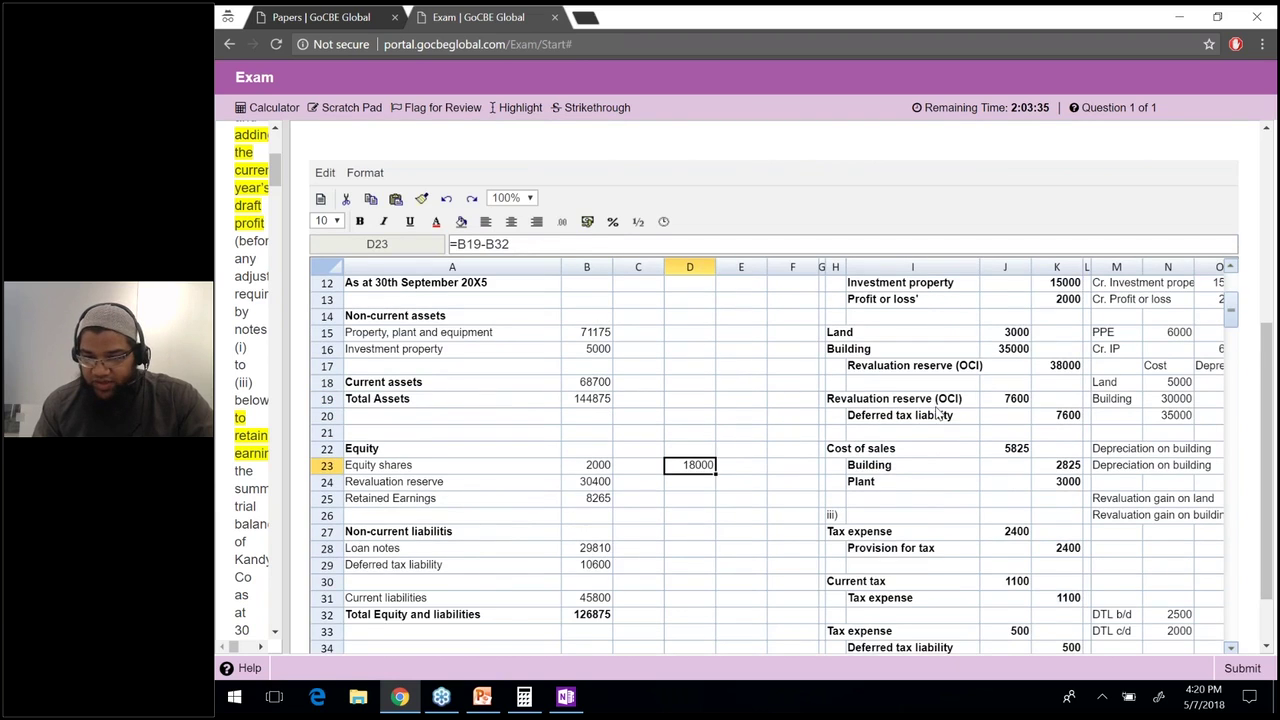
{"action": "scroll", "coordinate": [937, 413], "scroll_direction": "down", "scroll_amount": 2}
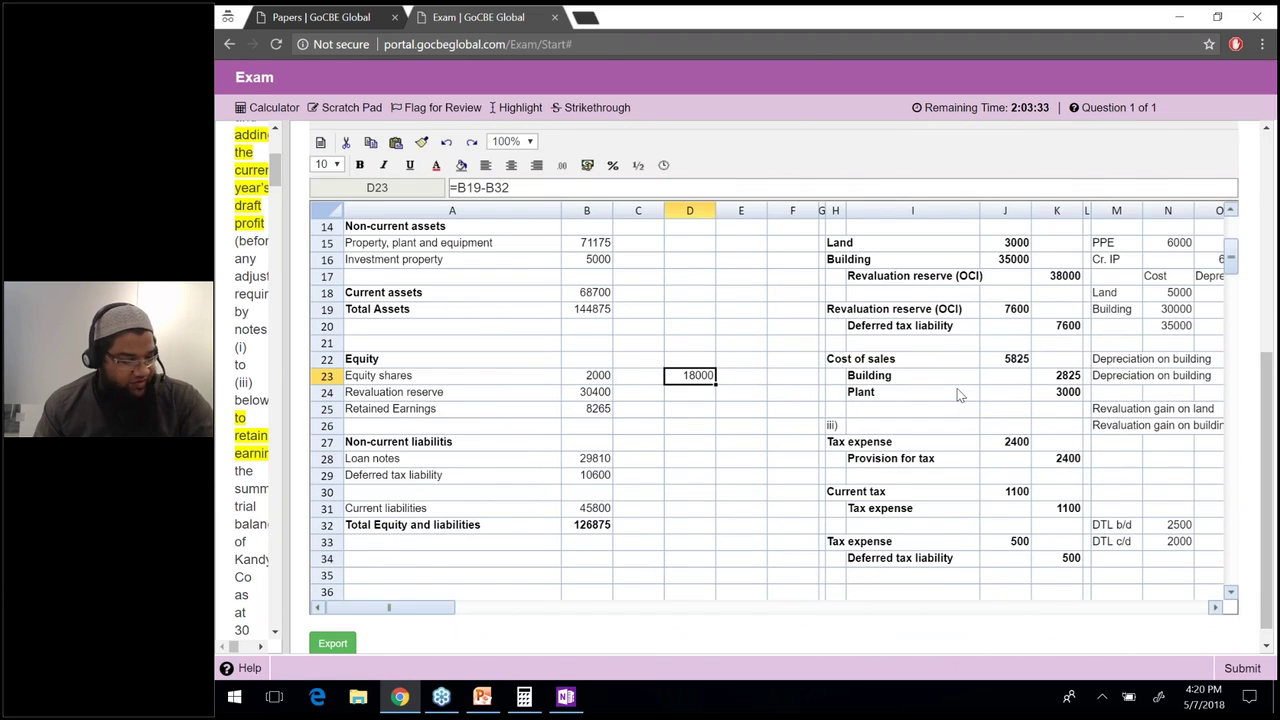
{"action": "scroll", "coordinate": [549, 302], "scroll_direction": "up", "scroll_amount": 3}
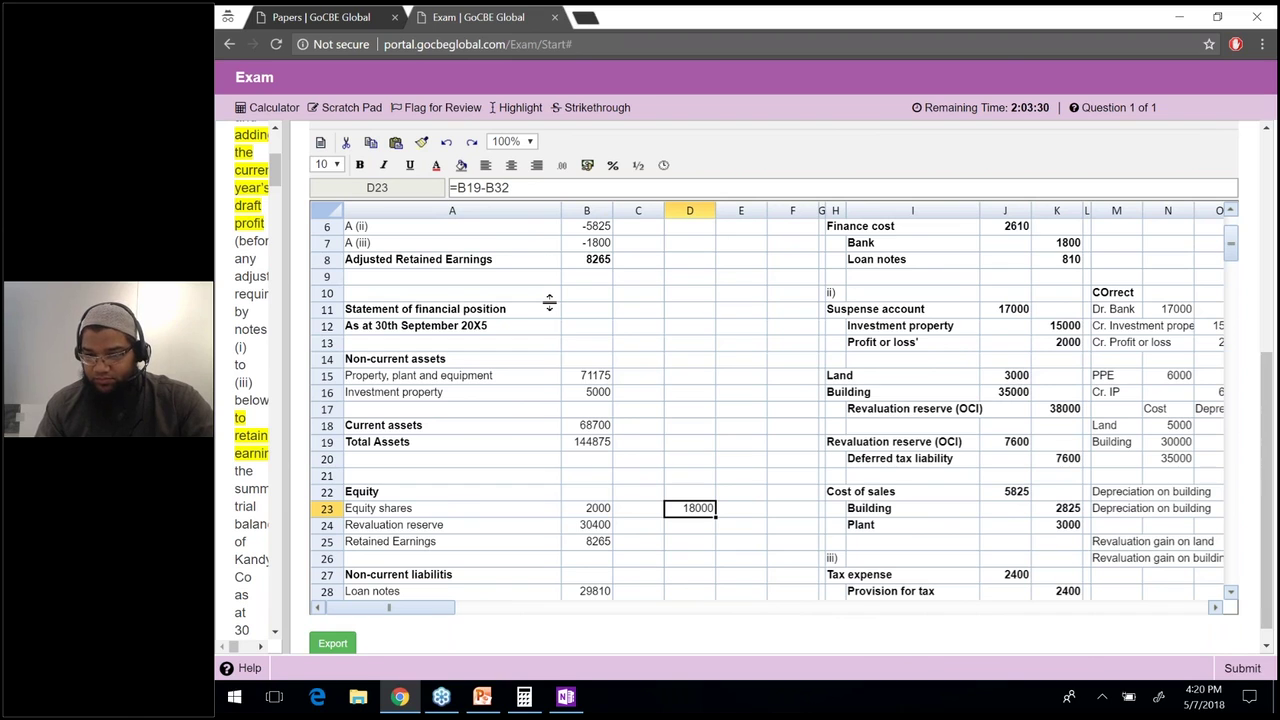
{"action": "left_click_drag", "start_coordinate": [549, 302], "coordinate": [684, 298]}
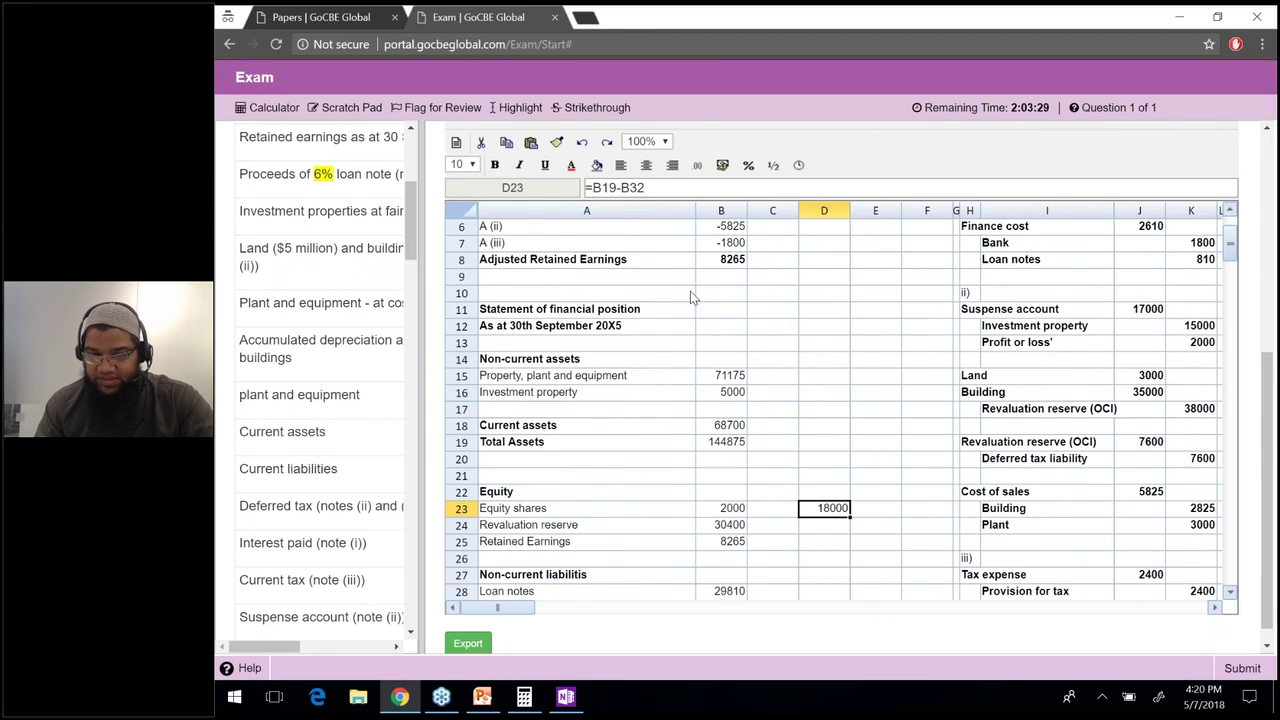
Give the question pane more width and reread the trial balance with notes (i), (ii) and (iii).
{"action": "left_click_drag", "start_coordinate": [690, 297], "coordinate": [820, 279]}
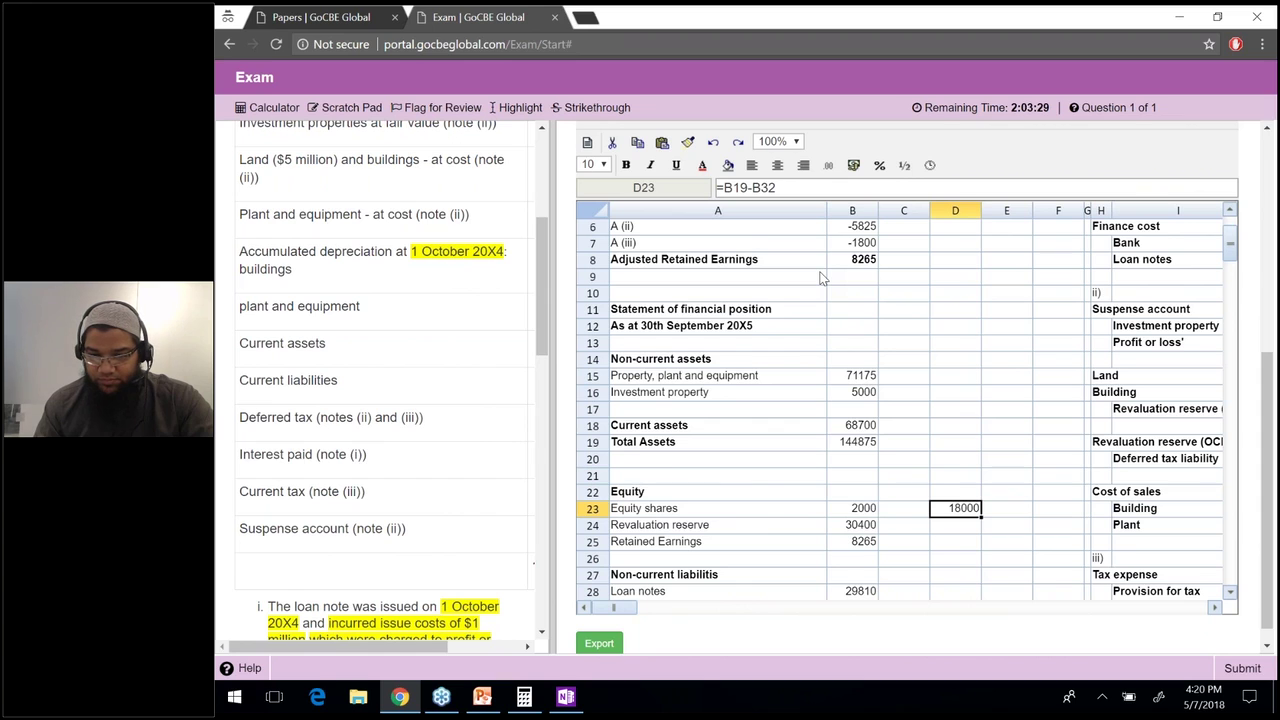
{"action": "left_click_drag", "start_coordinate": [820, 279], "coordinate": [692, 260]}
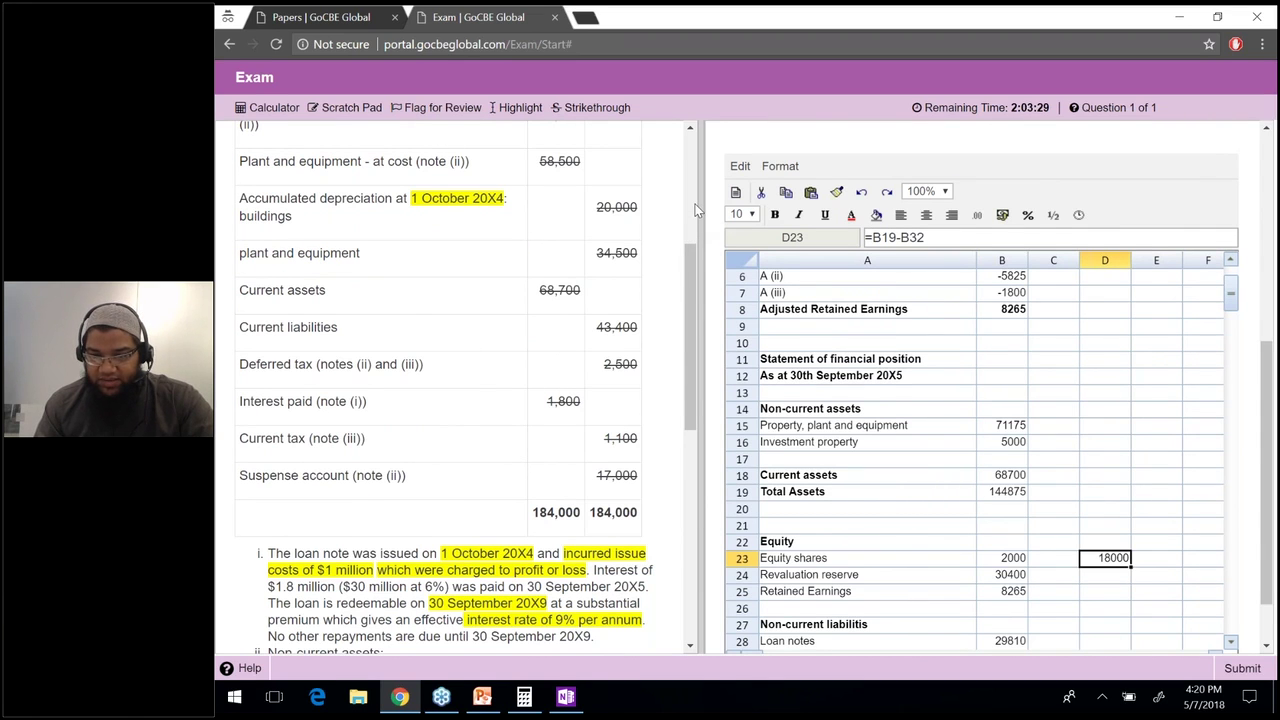
{"action": "left_click_drag", "start_coordinate": [697, 210], "coordinate": [815, 248]}
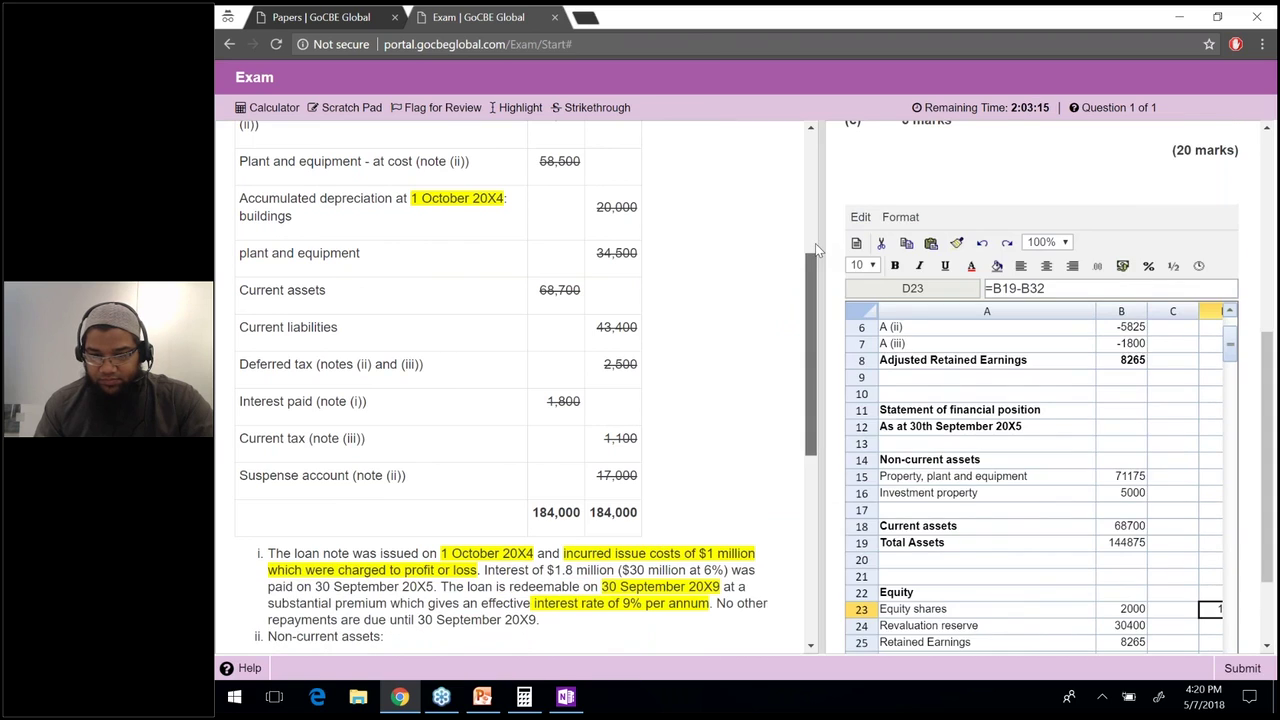
{"action": "scroll", "coordinate": [815, 243], "scroll_direction": "up", "scroll_amount": 2}
{"action": "scroll", "coordinate": [816, 229], "scroll_direction": "up", "scroll_amount": 2}
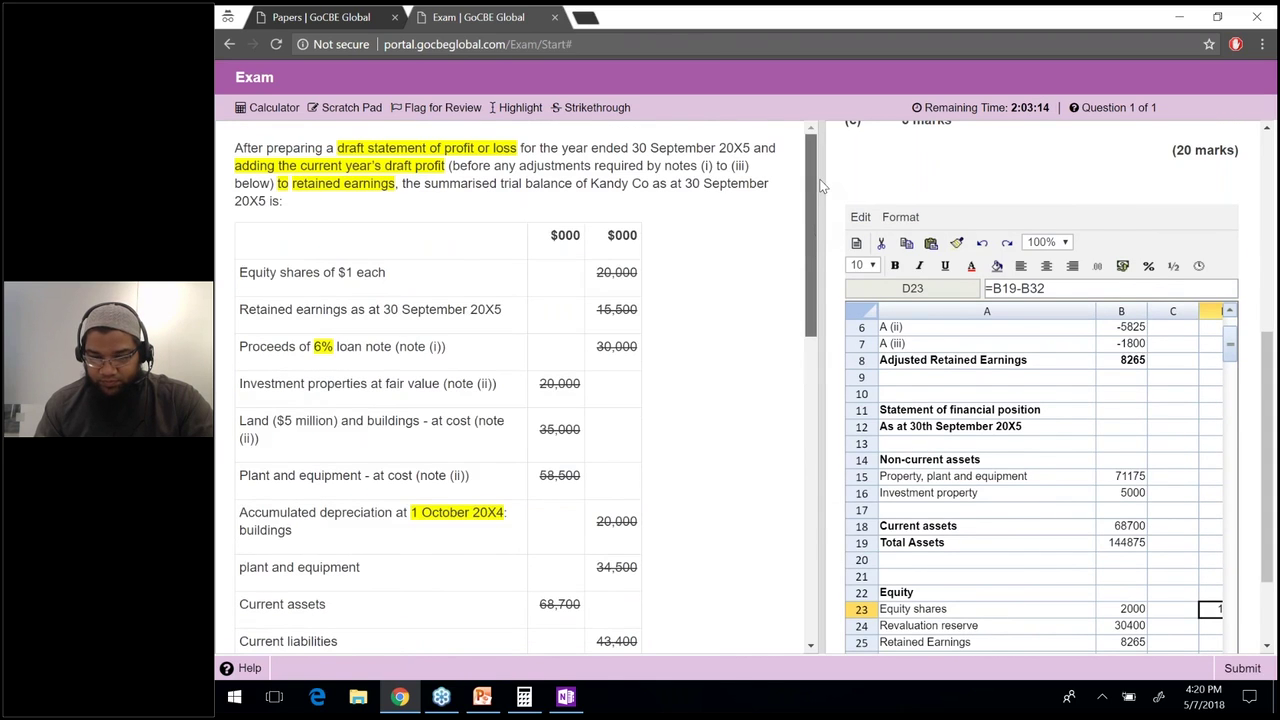
{"action": "left_click_drag", "start_coordinate": [818, 188], "coordinate": [812, 370]}
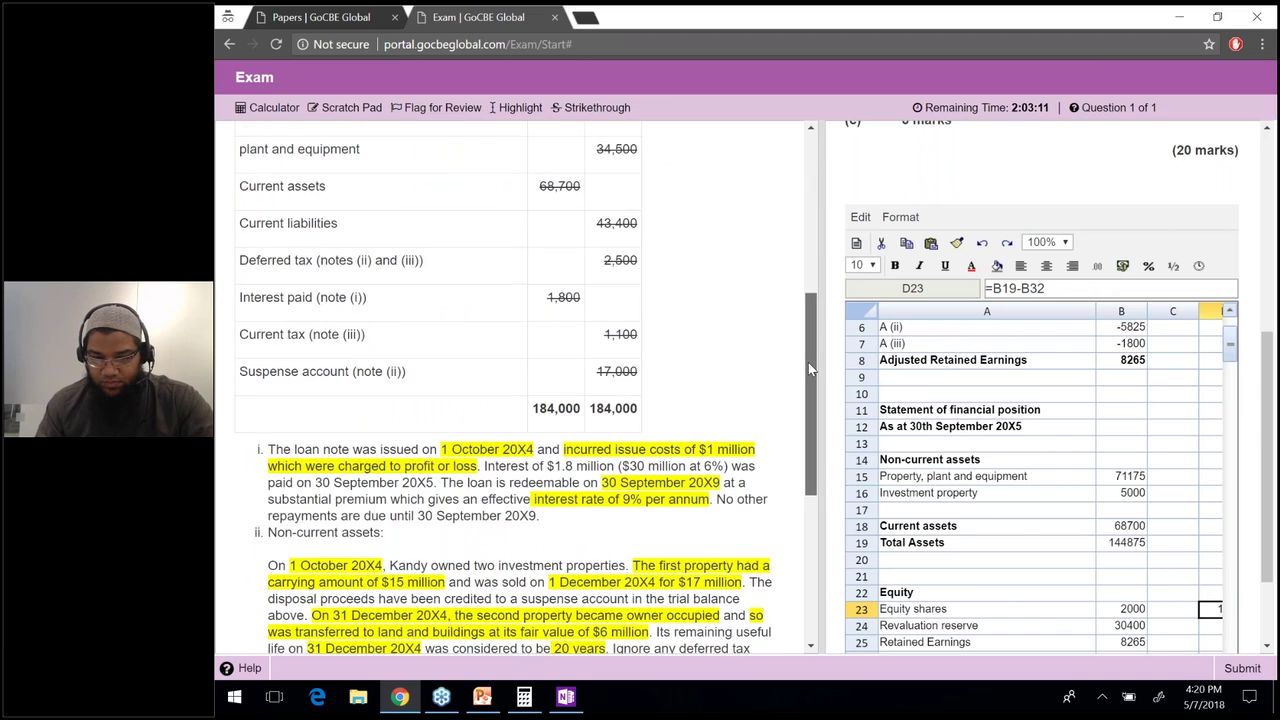
{"action": "left_click_drag", "start_coordinate": [810, 369], "coordinate": [813, 415]}
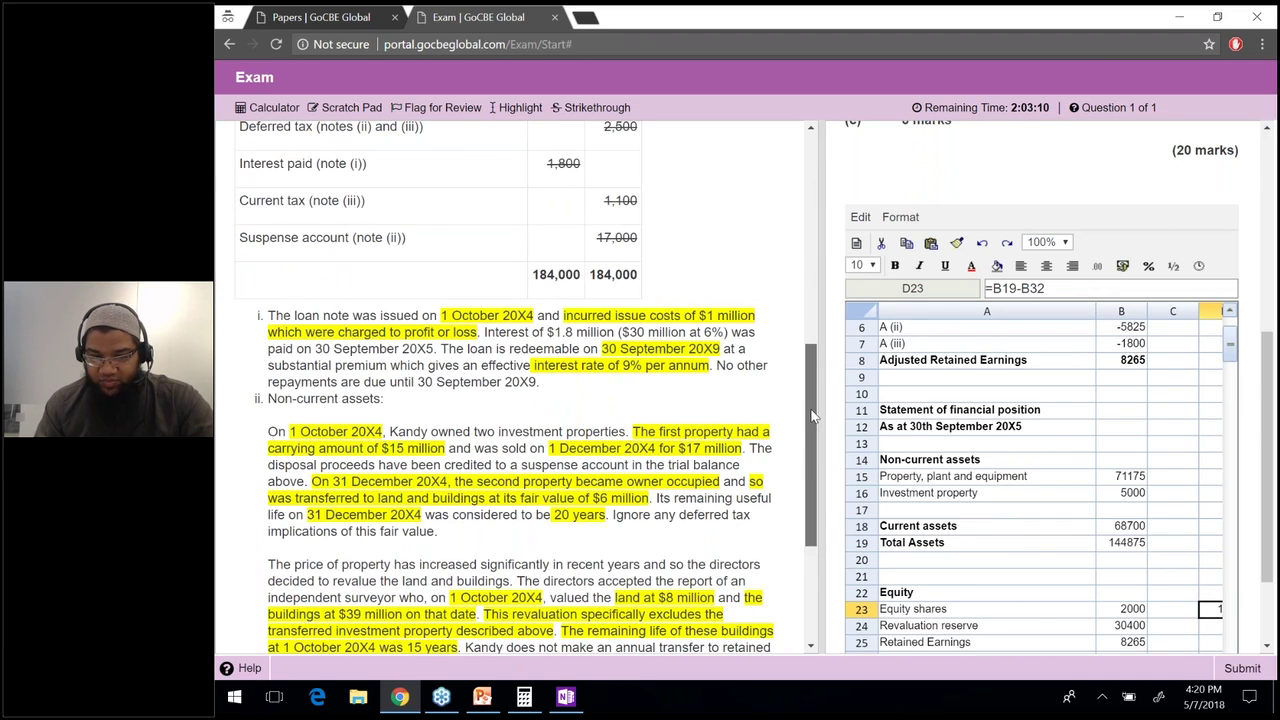
{"action": "left_click_drag", "start_coordinate": [812, 416], "coordinate": [812, 462]}
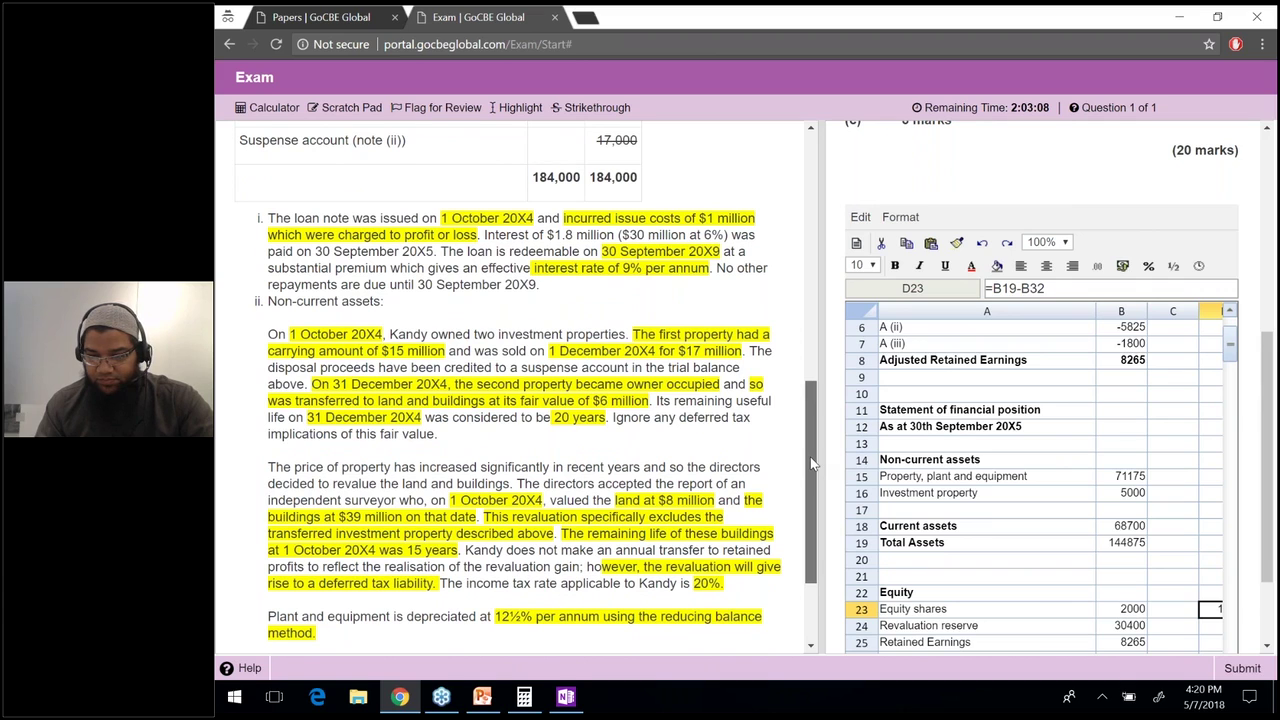
{"action": "scroll", "coordinate": [430, 397], "scroll_direction": "down", "scroll_amount": 2}
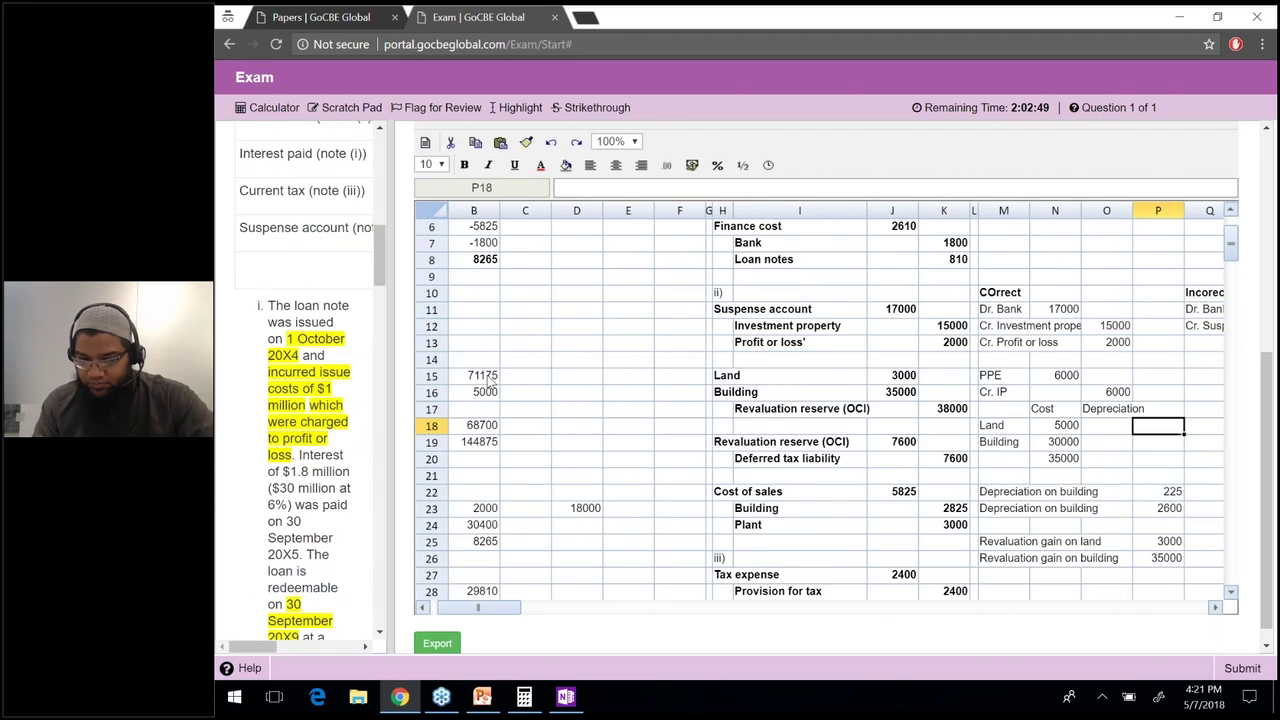
Inspect the B15 and K20 formulas and cells B22:B23, returning to the adjustments schedule.
{"action": "left_click", "coordinate": [489, 379]}
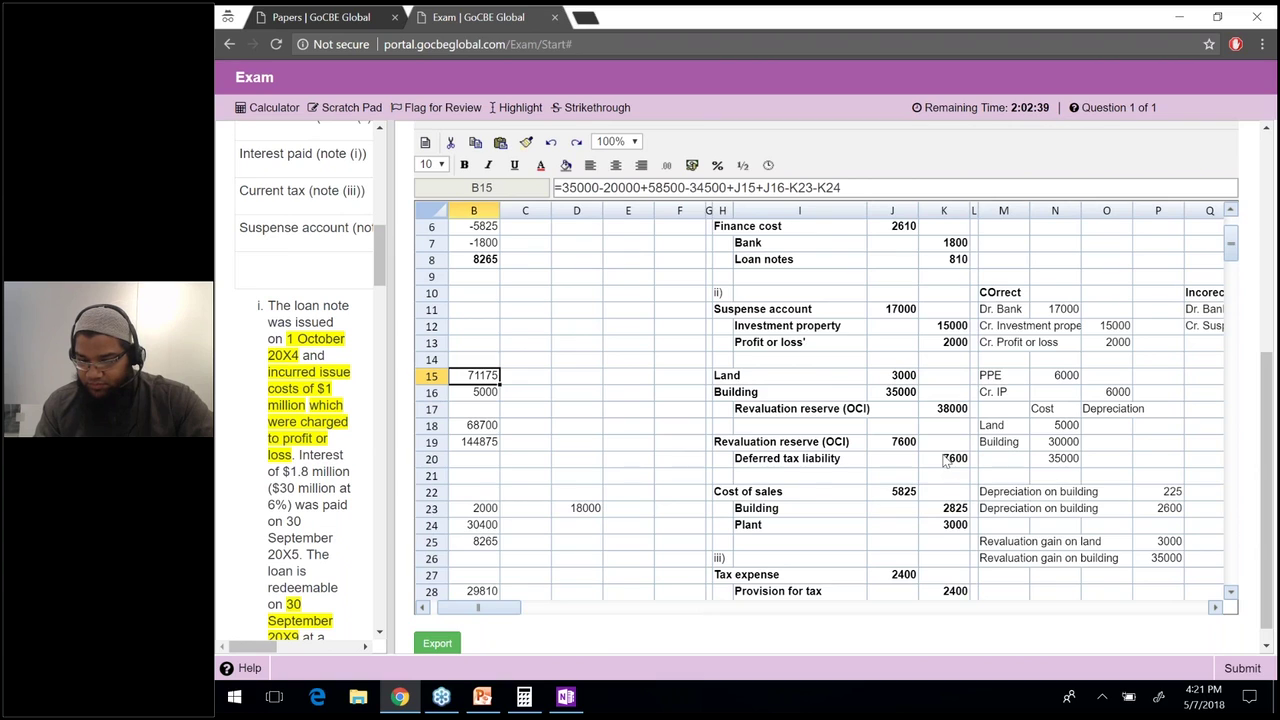
{"action": "left_click", "coordinate": [945, 460]}
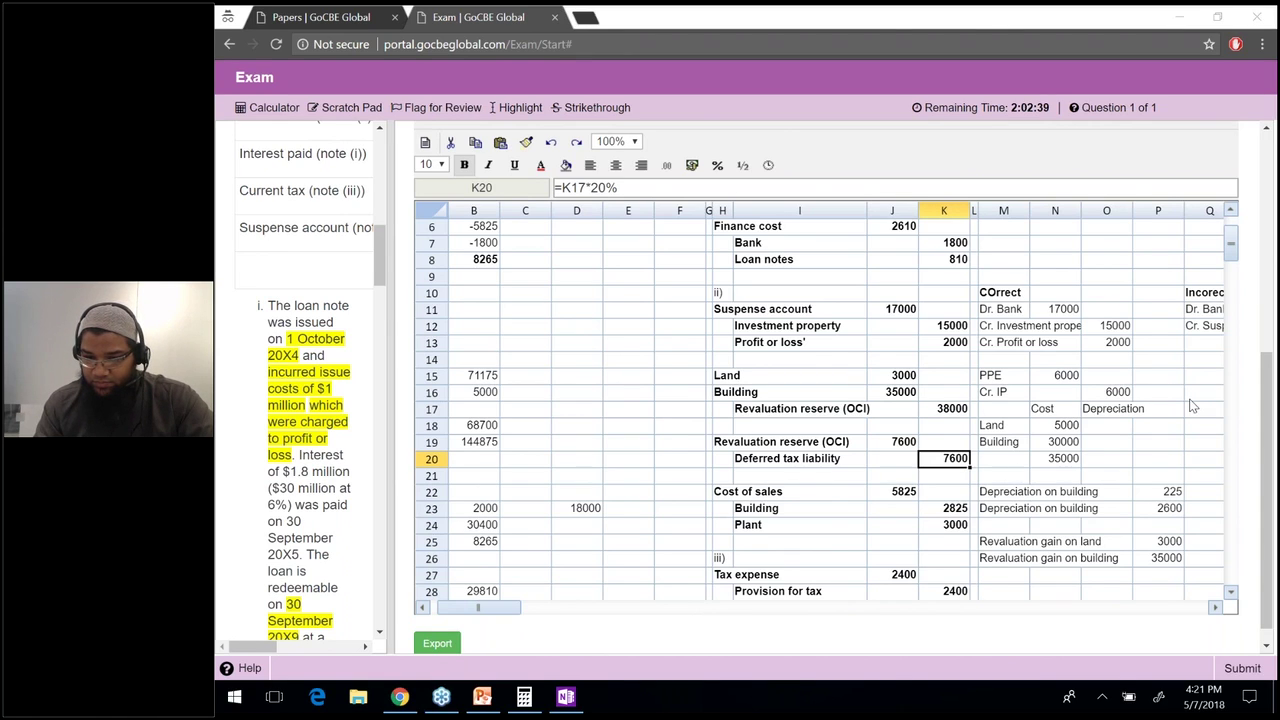
{"action": "key", "text": "Page_Down"}
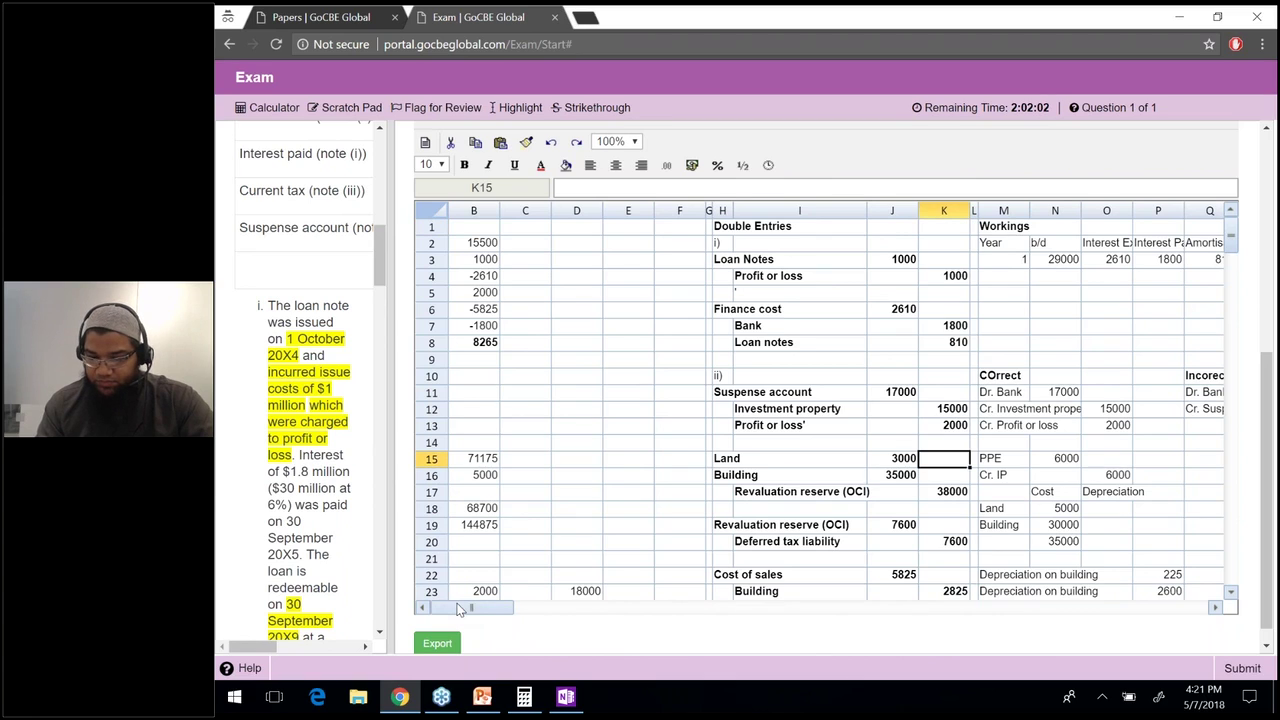
{"action": "left_click_drag", "start_coordinate": [470, 594], "coordinate": [474, 575]}
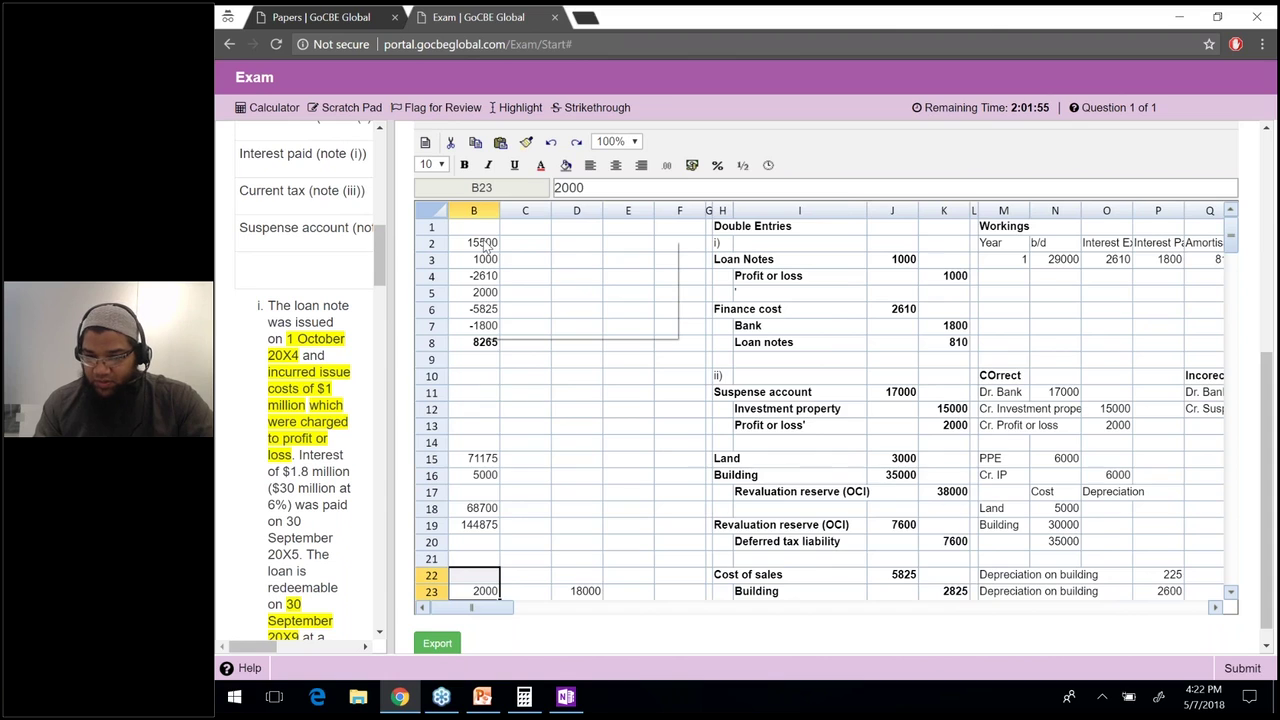
{"action": "right_click", "coordinate": [436, 240]}
{"action": "key", "text": "Escape"}
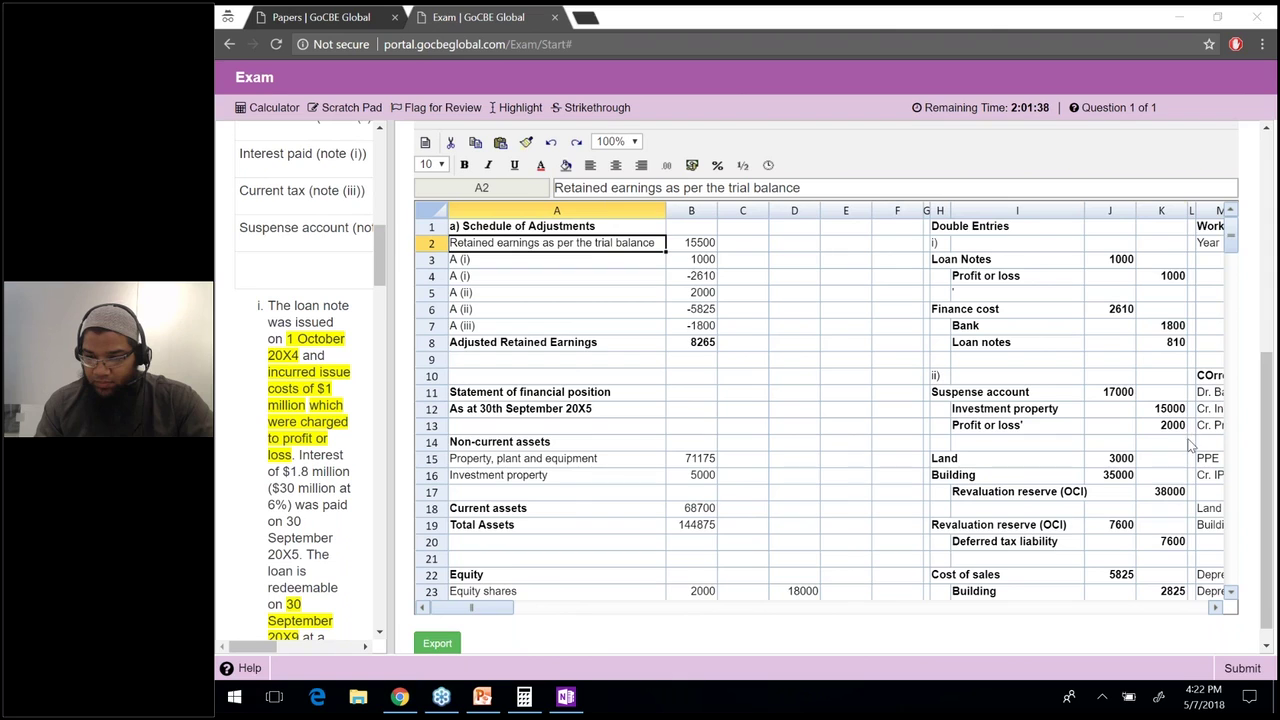
Go to the Equity shares amount of 2000 in B23.
{"action": "left_click", "coordinate": [771, 515]}
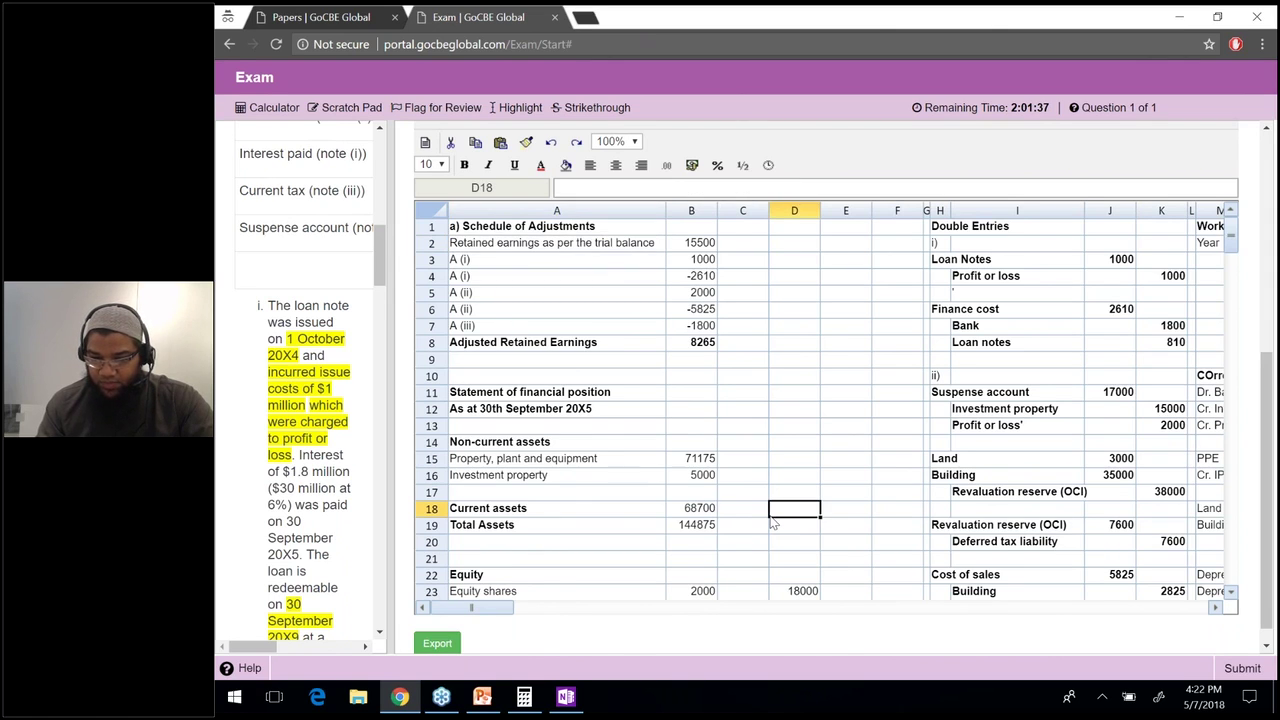
{"action": "key", "text": "Down"}
{"action": "key", "text": "Down"}
{"action": "key", "text": "Down"}
{"action": "key", "text": "Down"}
{"action": "key", "text": "Down"}
{"action": "key", "text": "Down"}
{"action": "key", "text": "Down"}
{"action": "key", "text": "Left"}
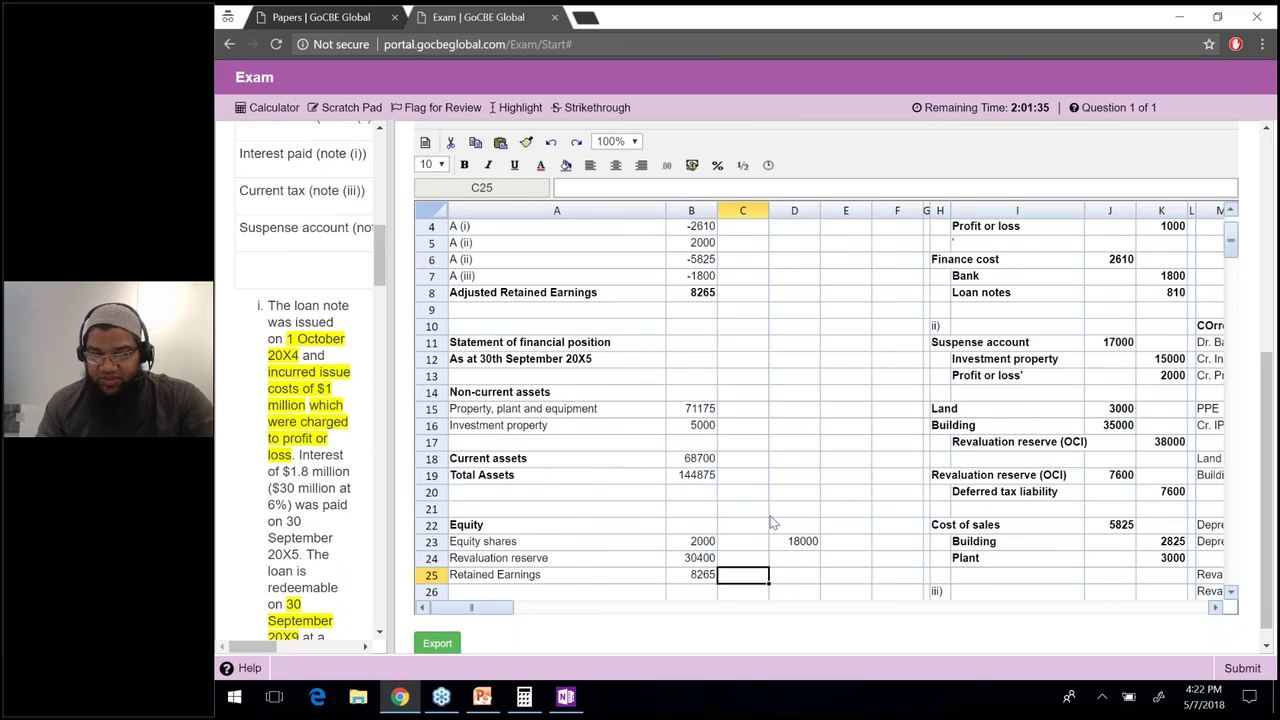
{"action": "key", "text": "Left"}
{"action": "key", "text": "Up"}
{"action": "key", "text": "Up"}
Scroll the question to the start of the Kandy Co text and widen the question panel.
{"action": "left_click_drag", "start_coordinate": [385, 268], "coordinate": [388, 210]}
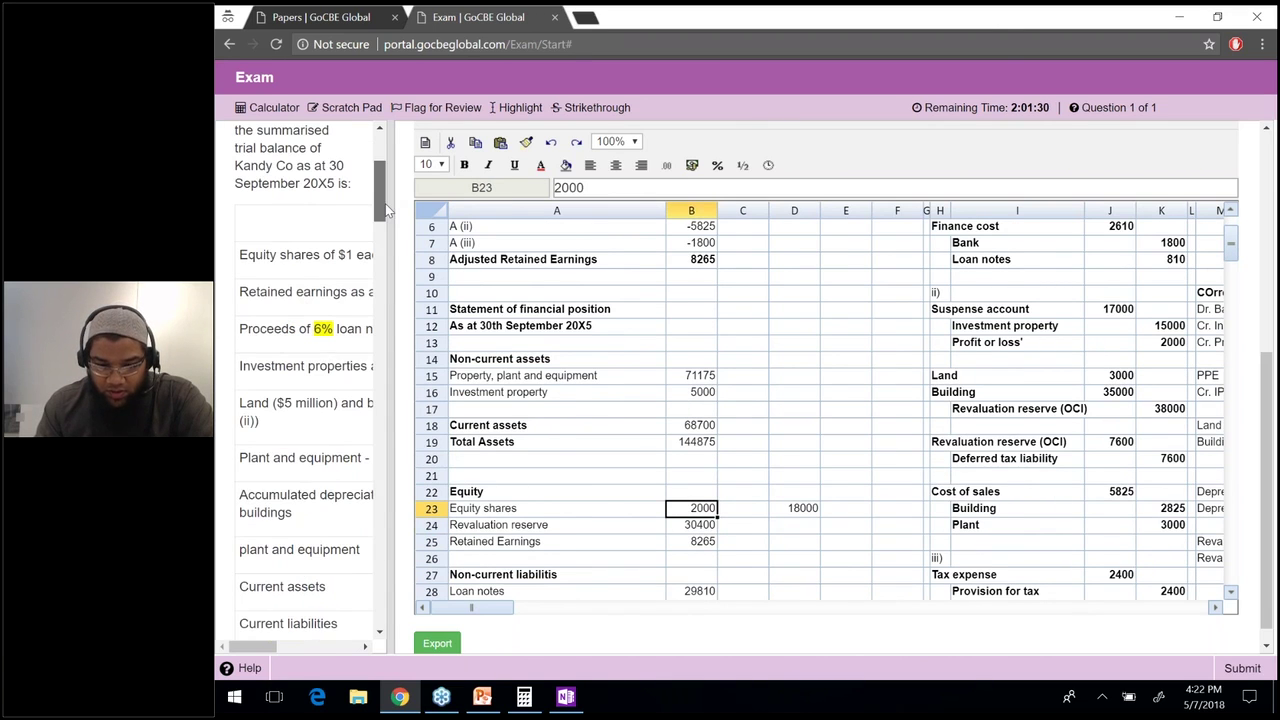
{"action": "scroll", "coordinate": [388, 210], "scroll_direction": "up", "scroll_amount": 1}
{"action": "scroll", "coordinate": [388, 210], "scroll_direction": "up", "scroll_amount": 1}
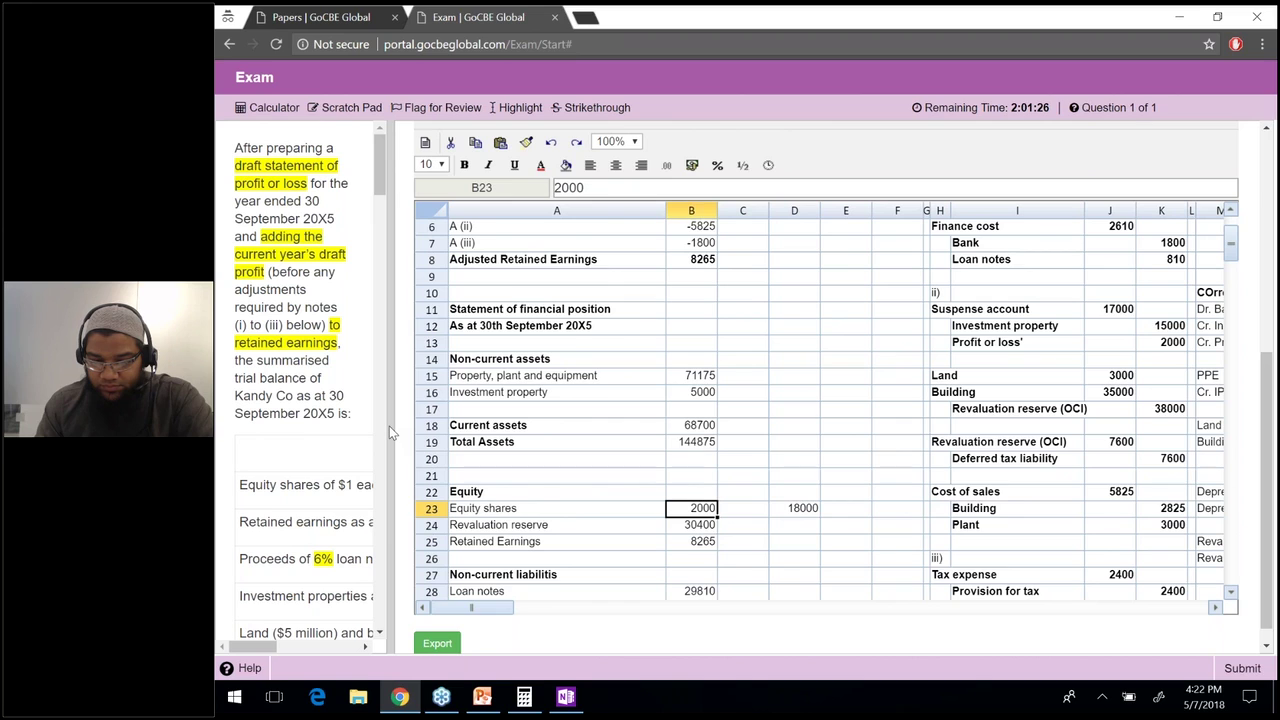
{"action": "left_click_drag", "start_coordinate": [389, 427], "coordinate": [396, 419]}
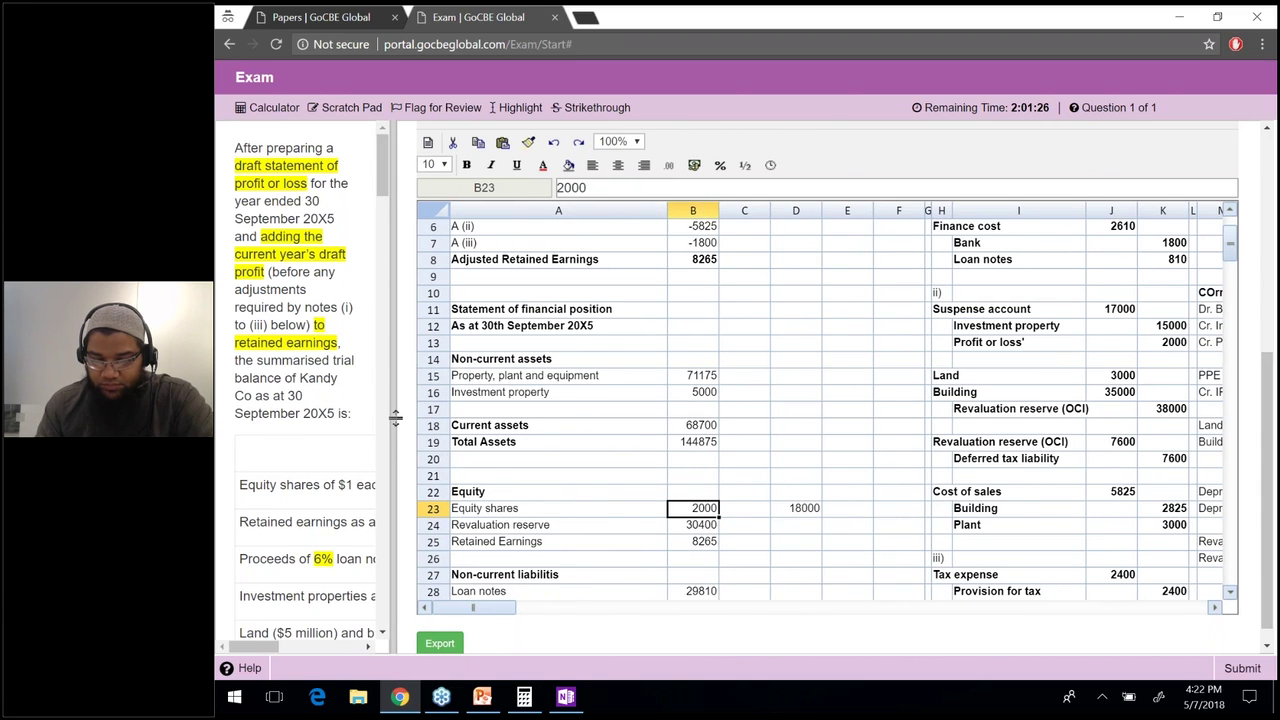
{"action": "left_click_drag", "start_coordinate": [396, 419], "coordinate": [556, 433]}
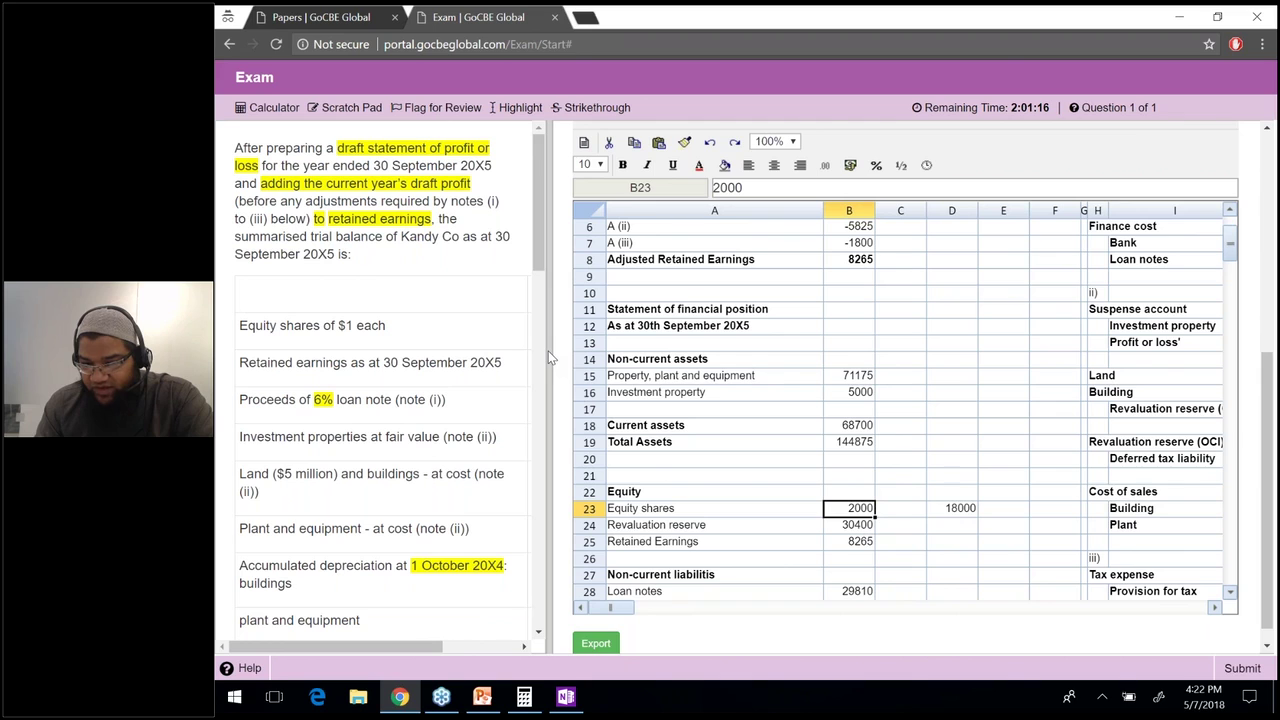
Widen the question panel, change Equity shares in B23 from 2000 to 20000, and clear the check cell D23.
{"action": "left_click_drag", "start_coordinate": [548, 351], "coordinate": [712, 351]}
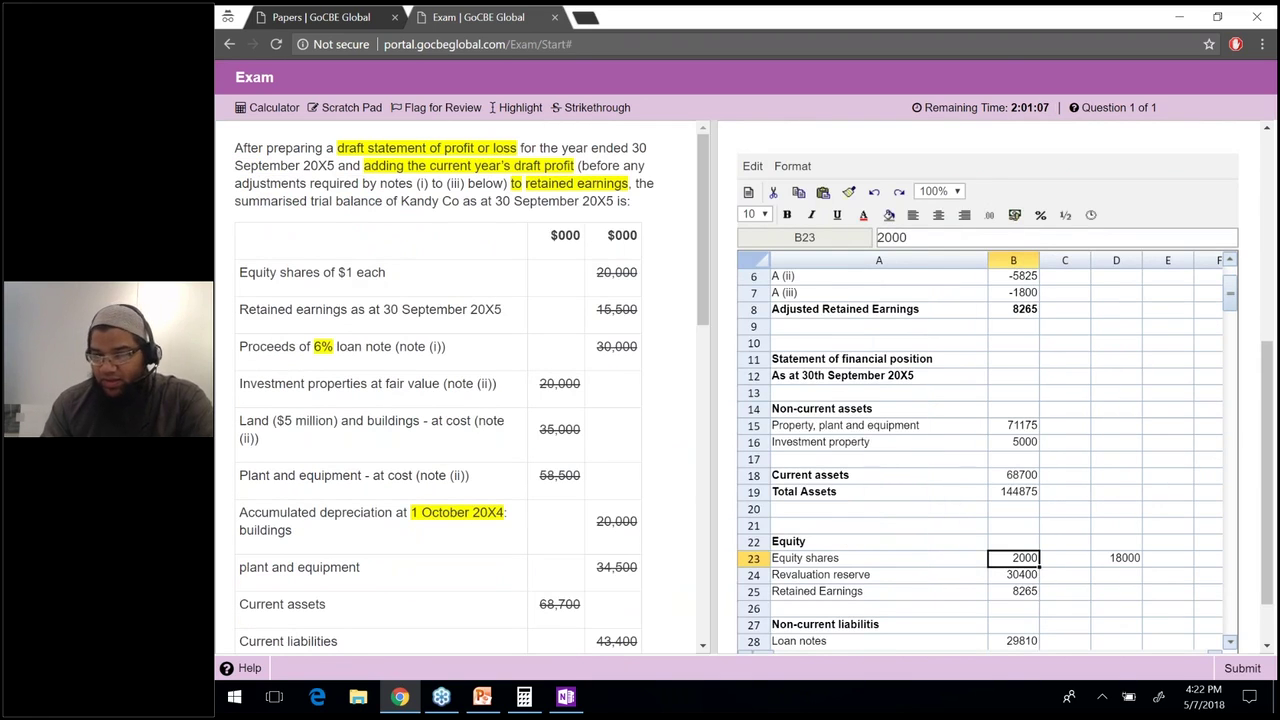
{"action": "type", "text": "0"}
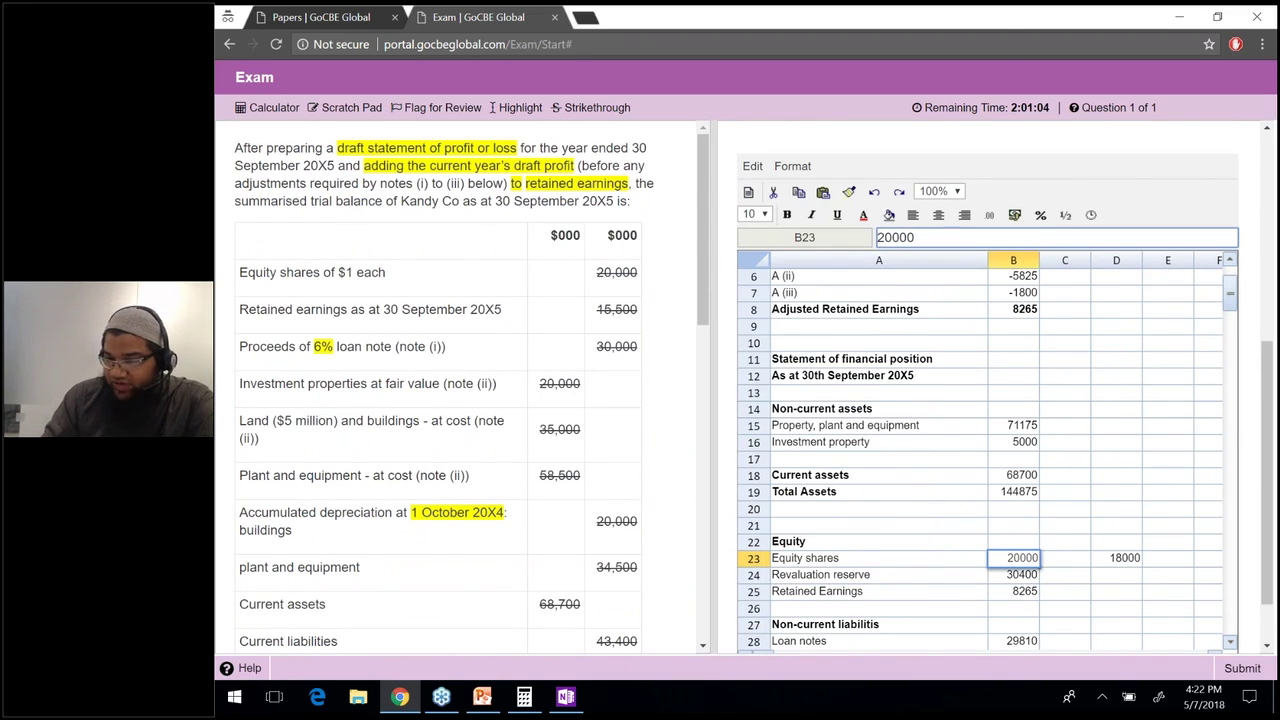
{"action": "key", "text": "Return"}
{"action": "key", "text": "Up"}
{"action": "key", "text": "Right"}
{"action": "key", "text": "Right"}
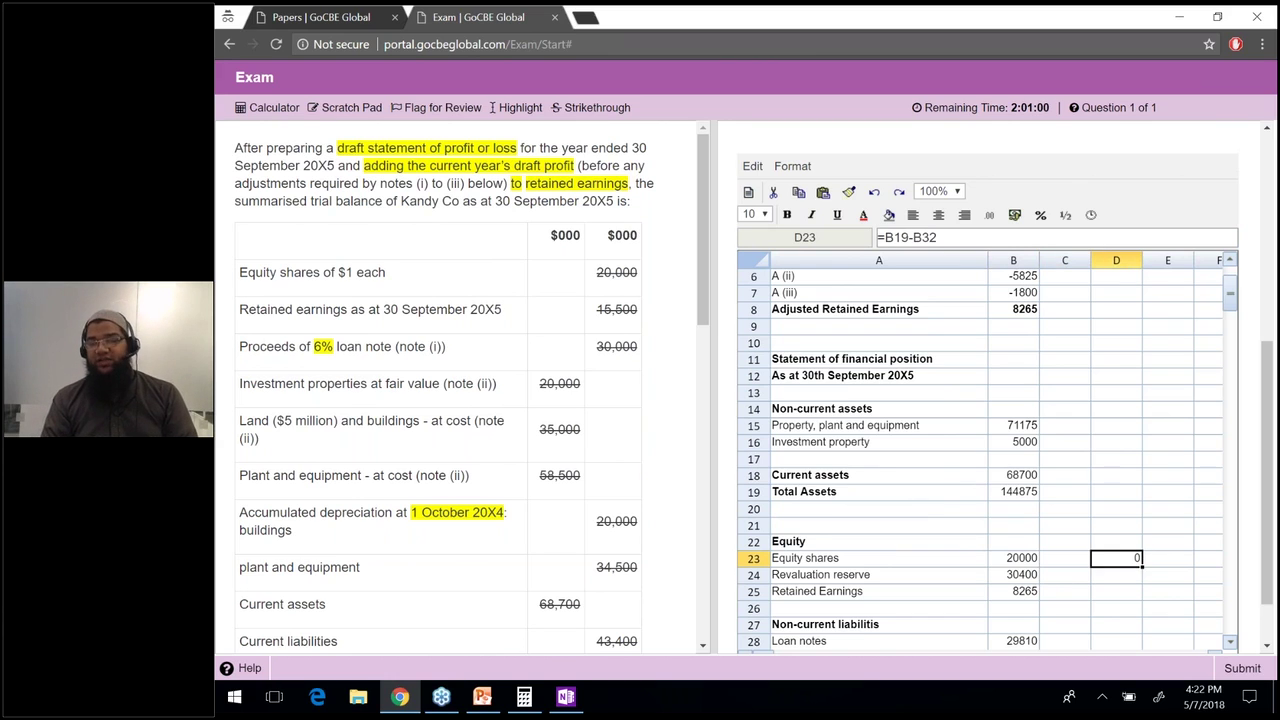
{"action": "key", "text": "Delete"}
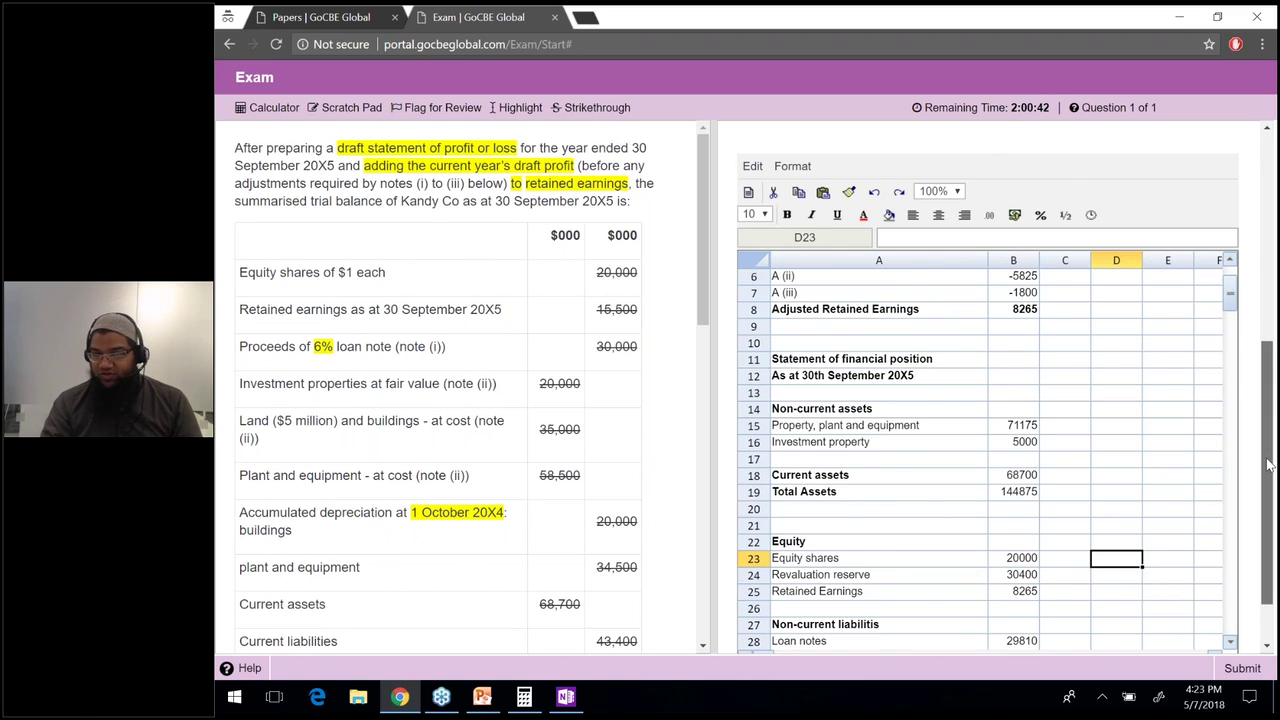
Go back from the exam to the Papers page listing the F5, F7, F8 and F9 papers.
{"action": "scroll", "coordinate": [1267, 465], "scroll_direction": "down", "scroll_amount": 1}
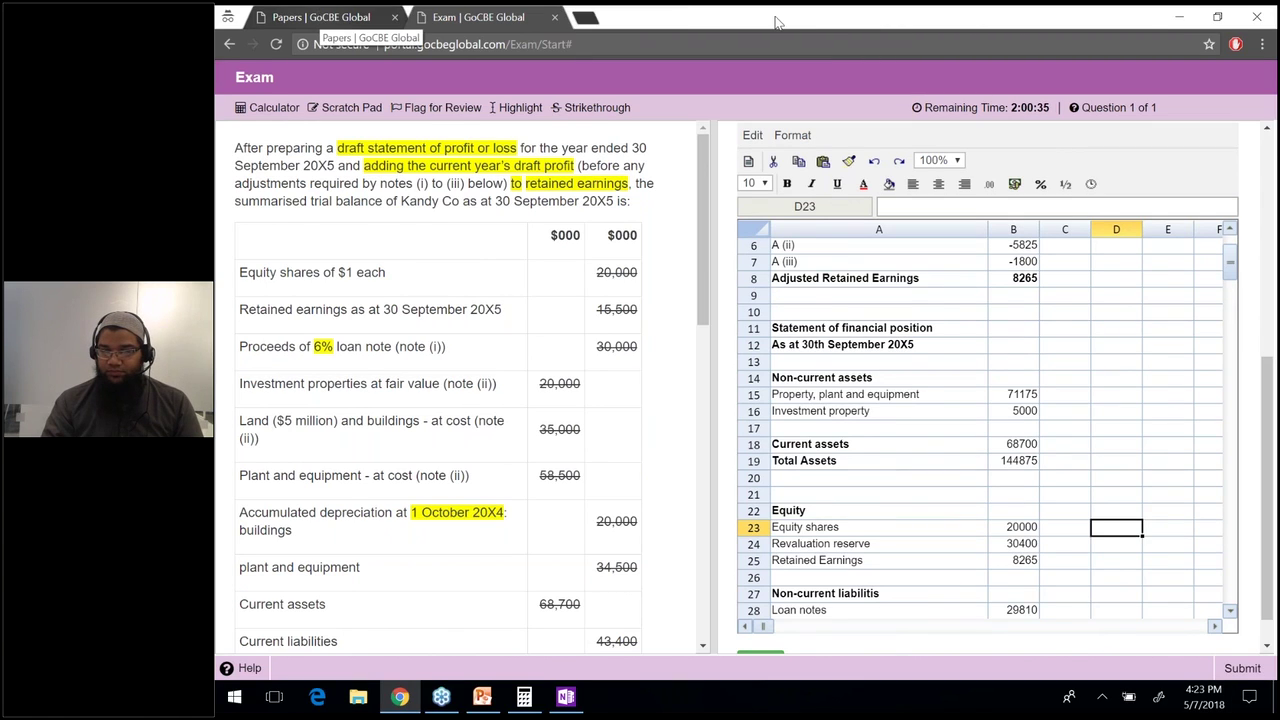
{"action": "key", "text": "alt+Left"}
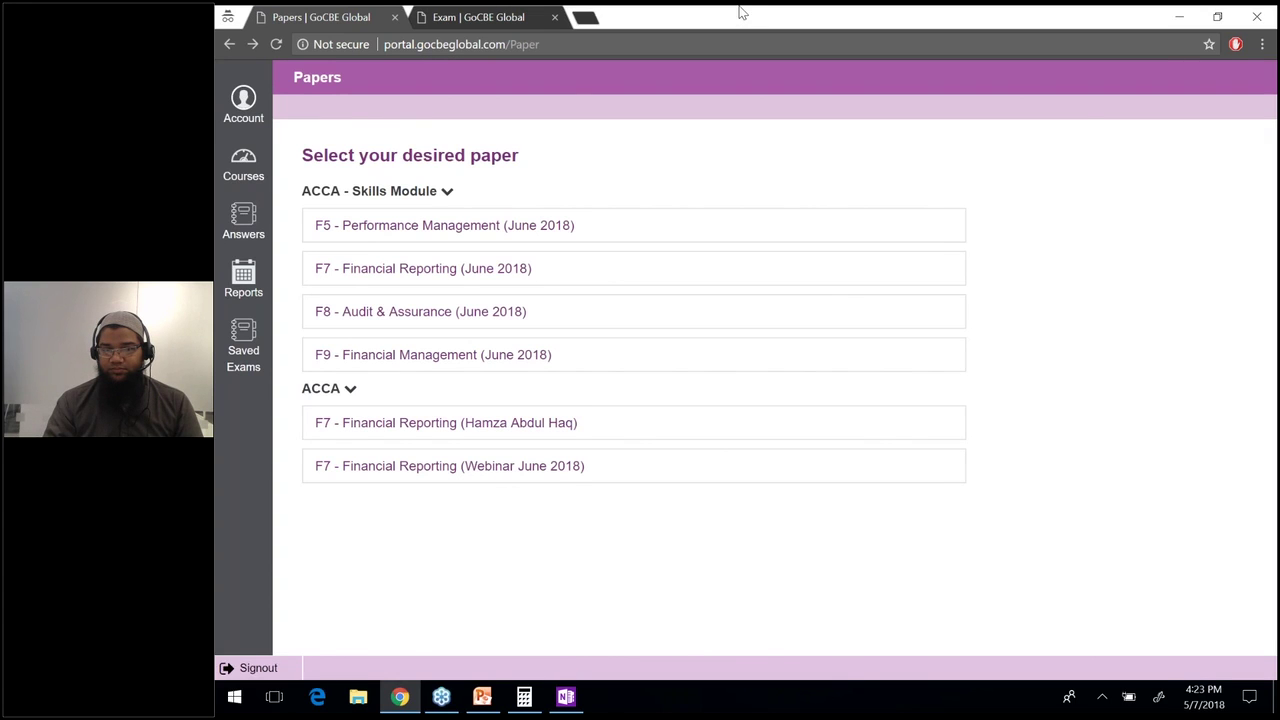
Open the F7 - Financial Reporting (Webinar June 2018) paper.
{"action": "left_click", "coordinate": [450, 466]}
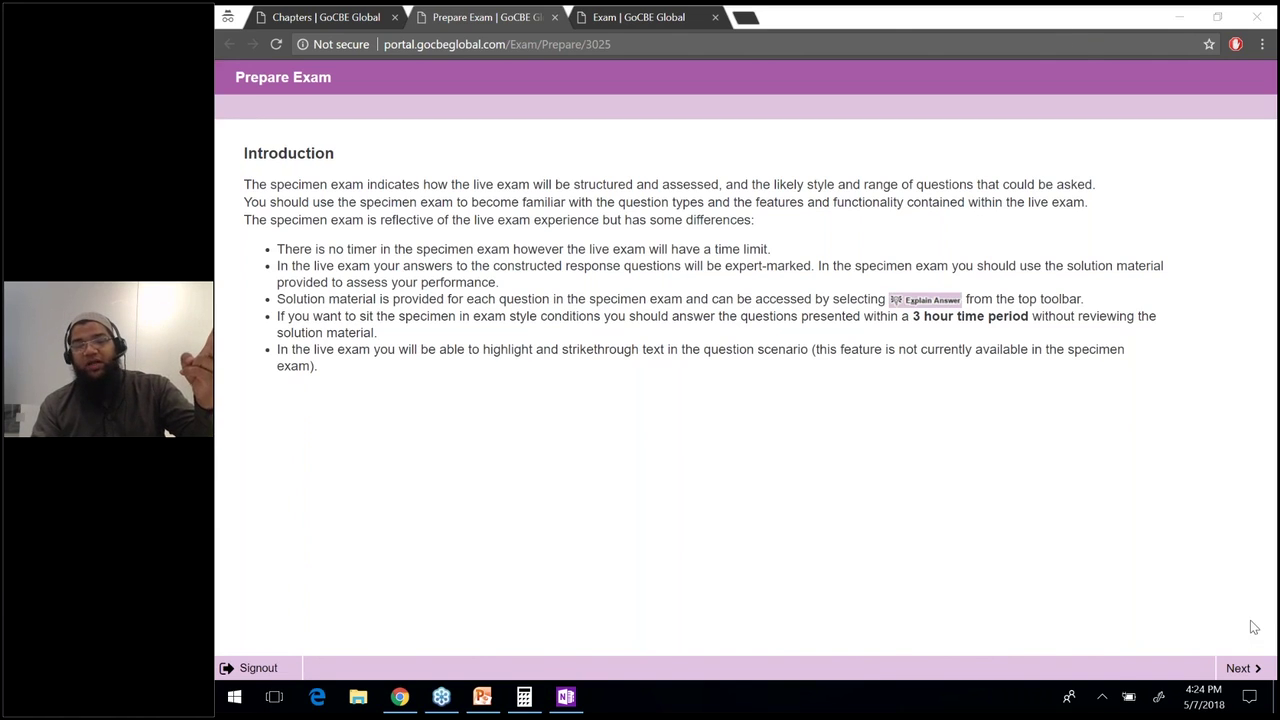
Move past the F7 exam introduction back to the Kandy Co question and its worksheet.
{"action": "left_click", "coordinate": [1238, 668]}
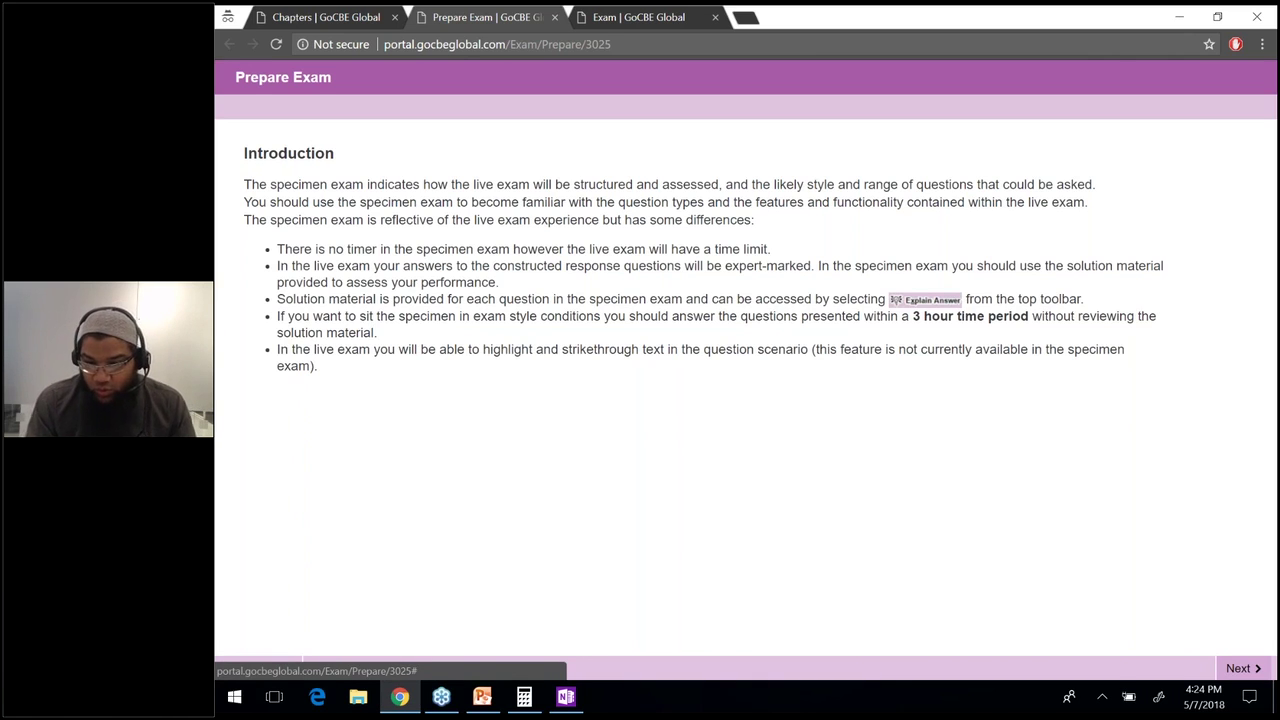
{"action": "left_click", "coordinate": [1238, 668]}
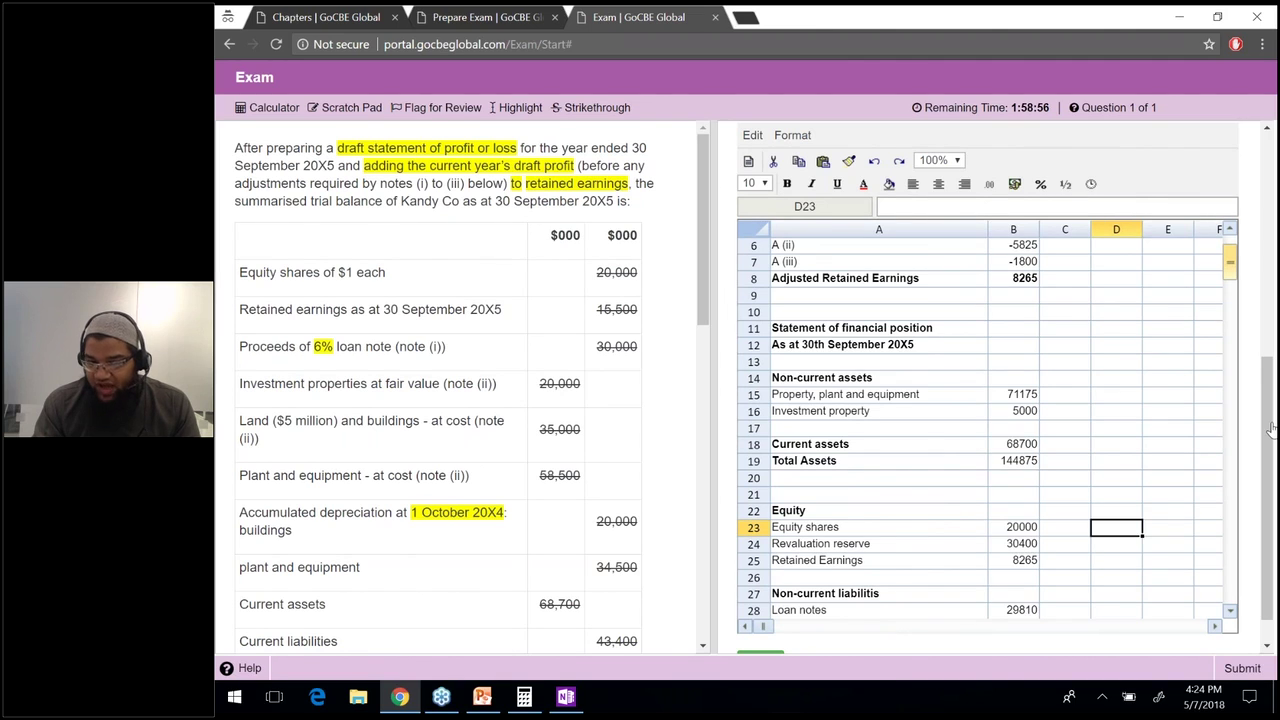
{"action": "scroll", "coordinate": [1271, 428], "scroll_direction": "up", "scroll_amount": 1}
{"action": "scroll", "coordinate": [1267, 428], "scroll_direction": "down", "scroll_amount": 1}
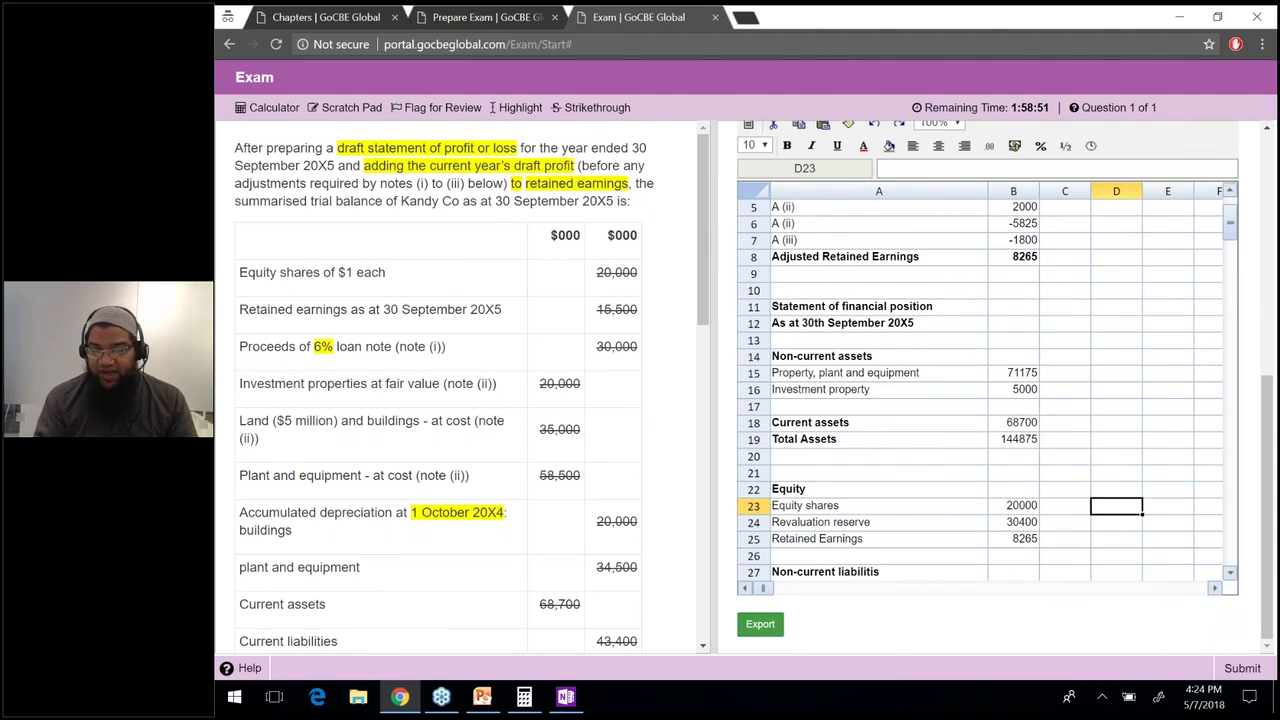
Export the worksheet answer as export.xlsx and open the downloaded file in Excel.
{"action": "left_click", "coordinate": [760, 624]}
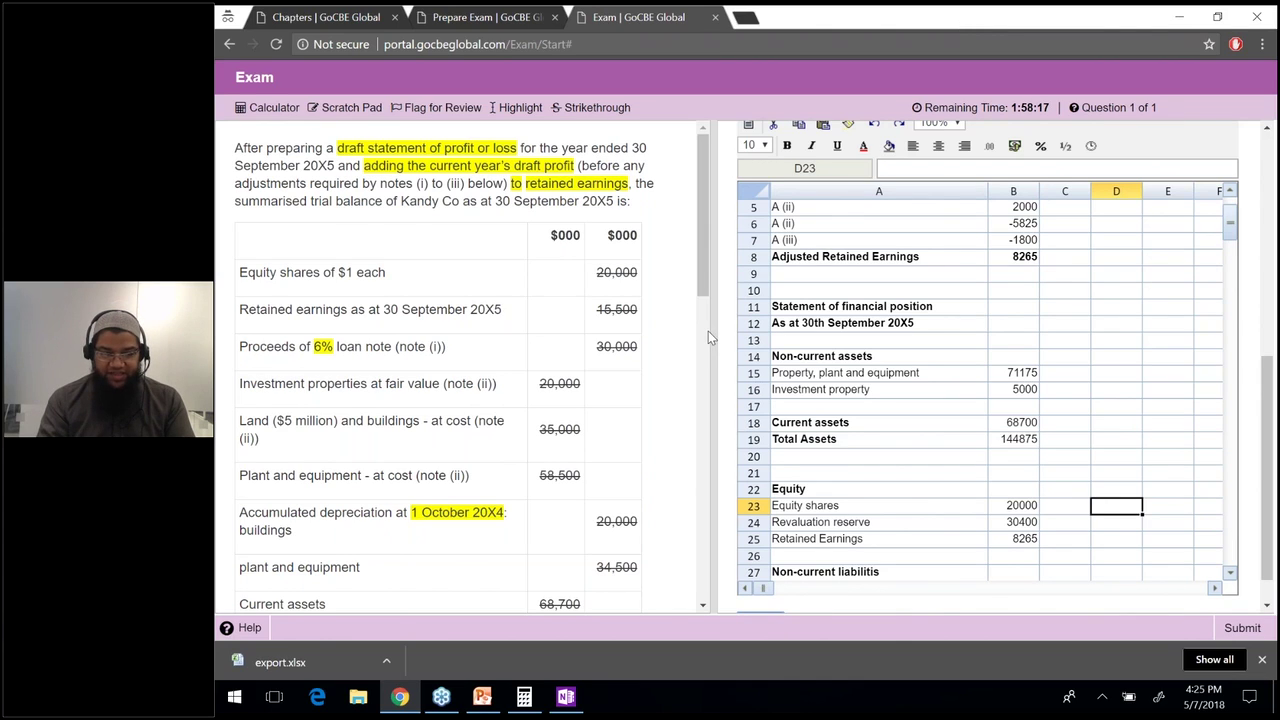
{"action": "left_click", "coordinate": [318, 660]}
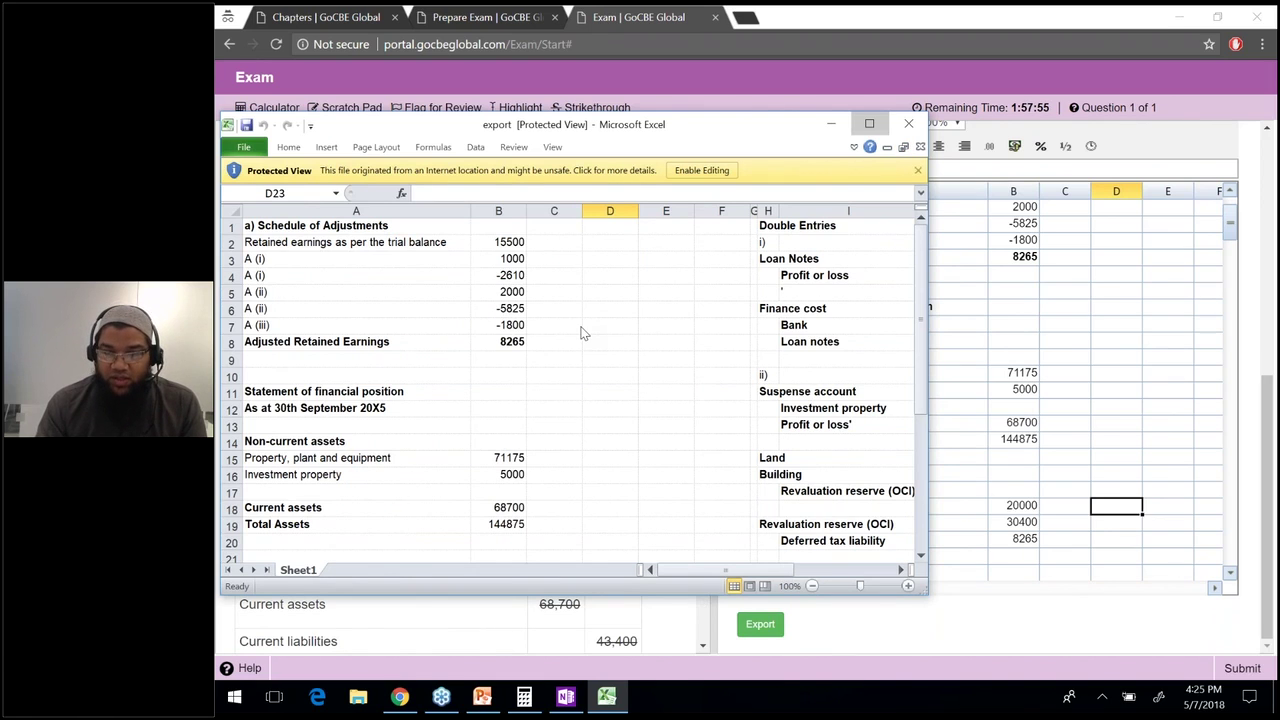
Maximize export.xlsx, select the retained earnings adjustments B2:B7, and try editing B7 in Protected View.
{"action": "left_click", "coordinate": [869, 123]}
{"action": "left_click_drag", "start_coordinate": [492, 130], "coordinate": [492, 213]}
{"action": "left_click", "coordinate": [492, 213]}
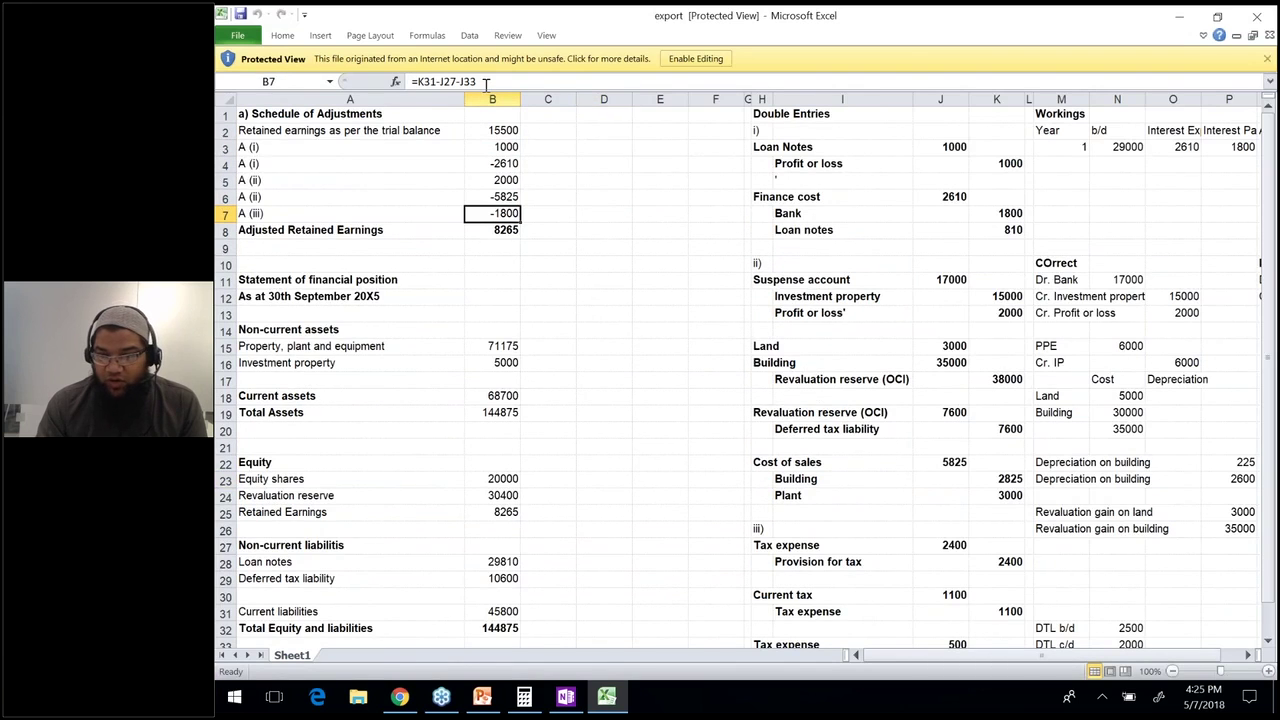
{"action": "key", "text": "F2"}
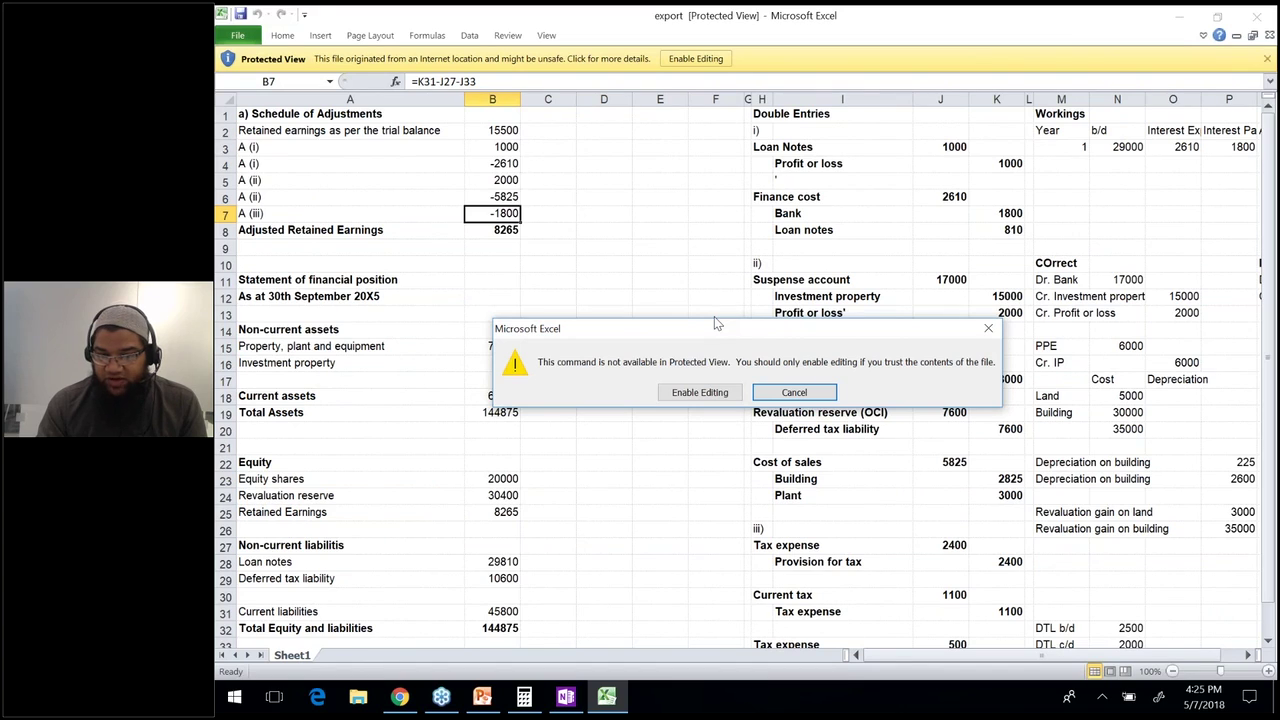
{"action": "key", "text": "Escape"}
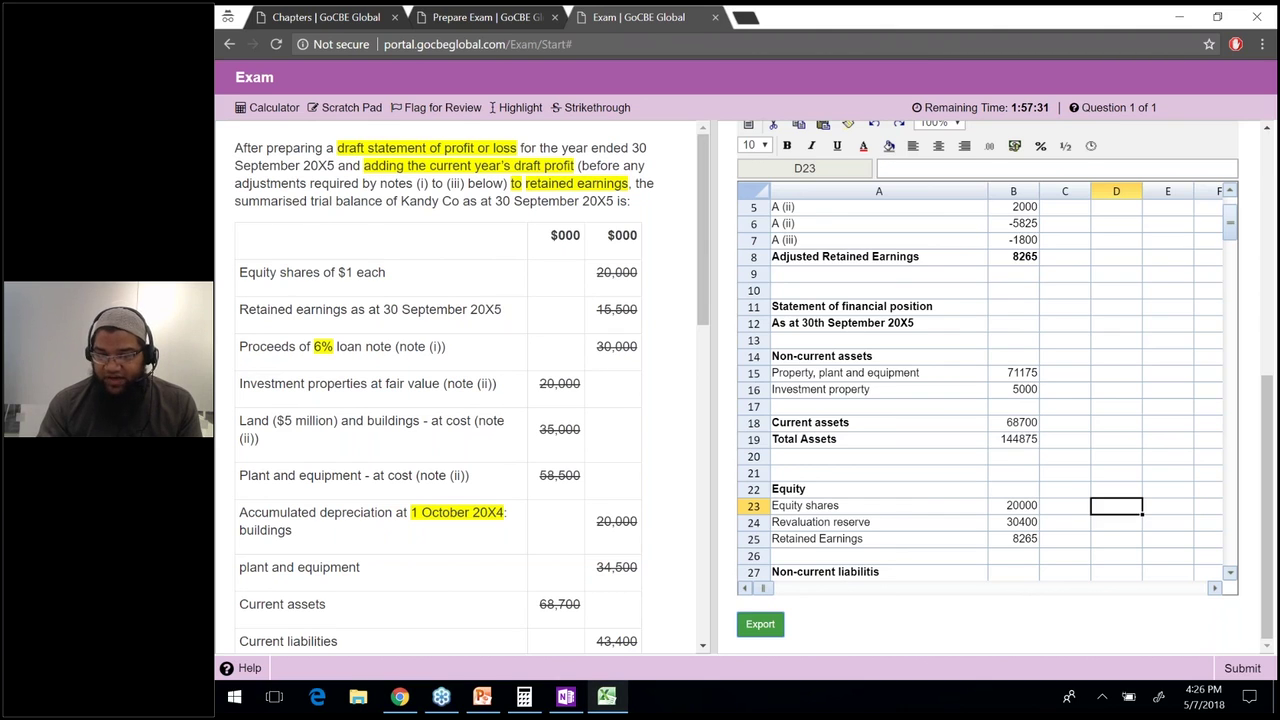
Show the formula references behind B7 and the 71175 Property, plant and equipment total in B15.
{"action": "left_click", "coordinate": [606, 697]}
{"action": "key", "text": "F2"}
{"action": "key", "text": "Escape"}
{"action": "left_click", "coordinate": [492, 390]}
{"action": "left_click", "coordinate": [521, 126]}
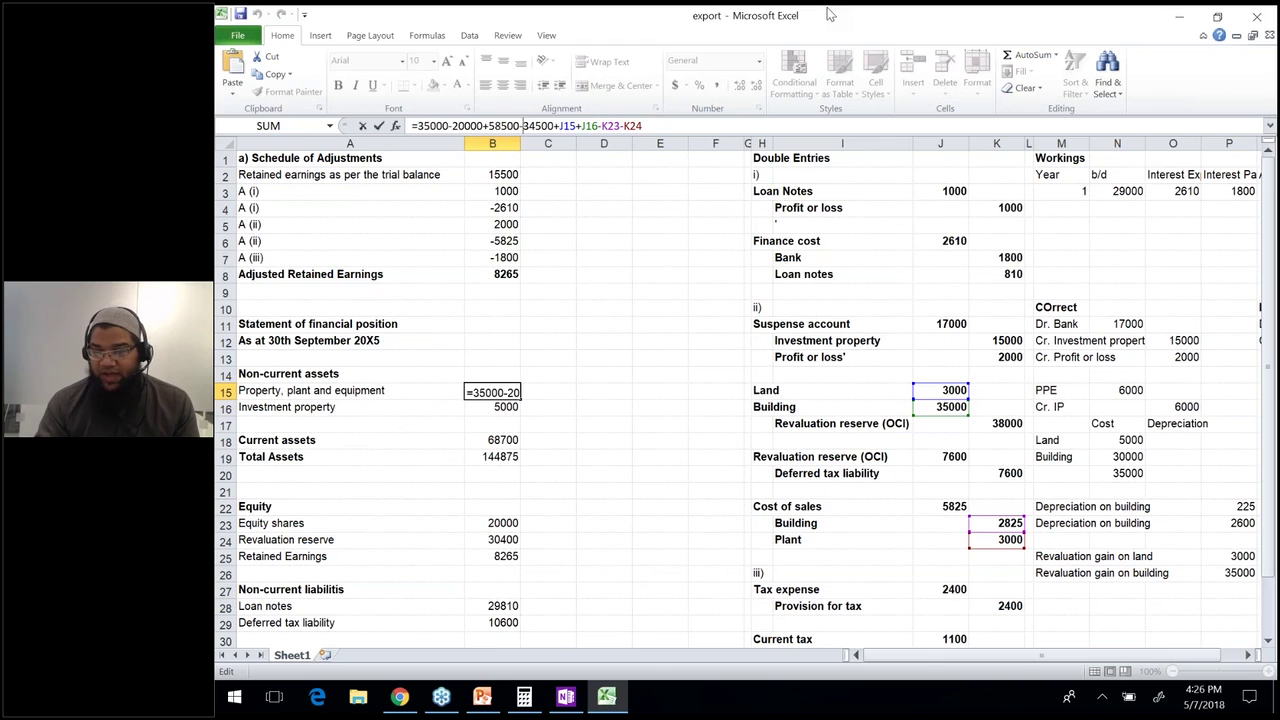
{"action": "key", "text": "Return"}
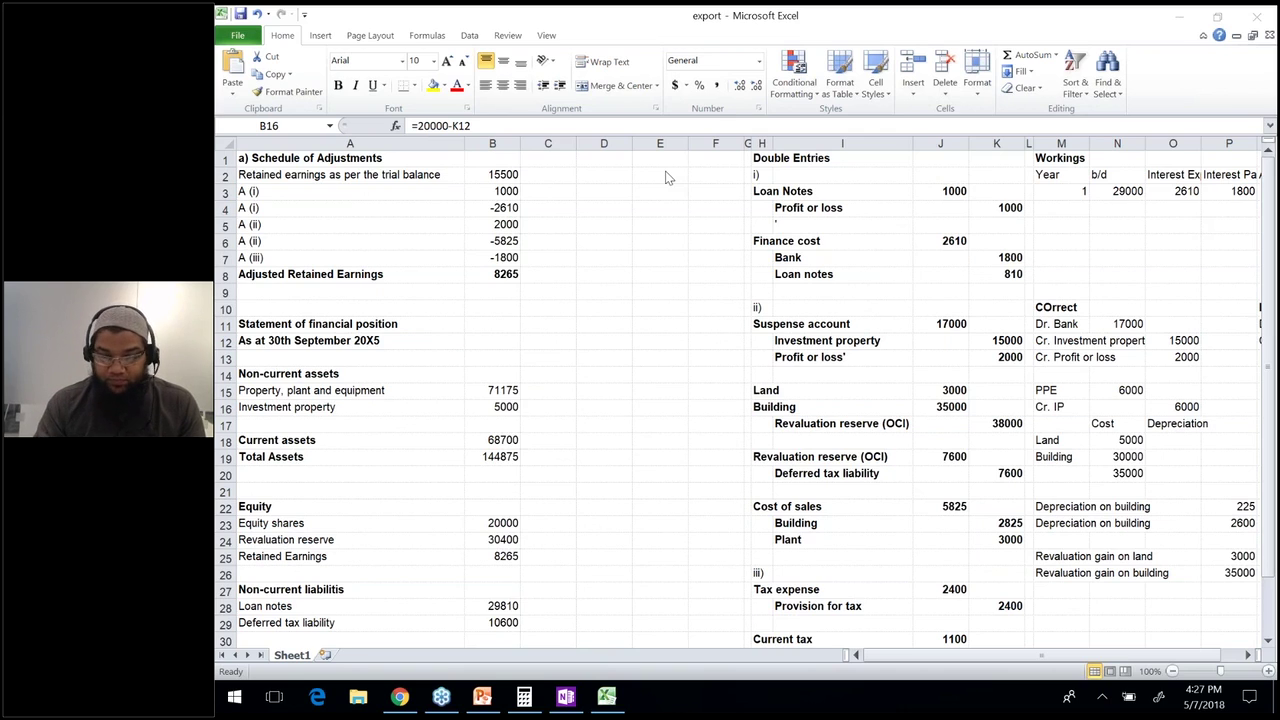
{"action": "key", "text": "alt+Tab"}
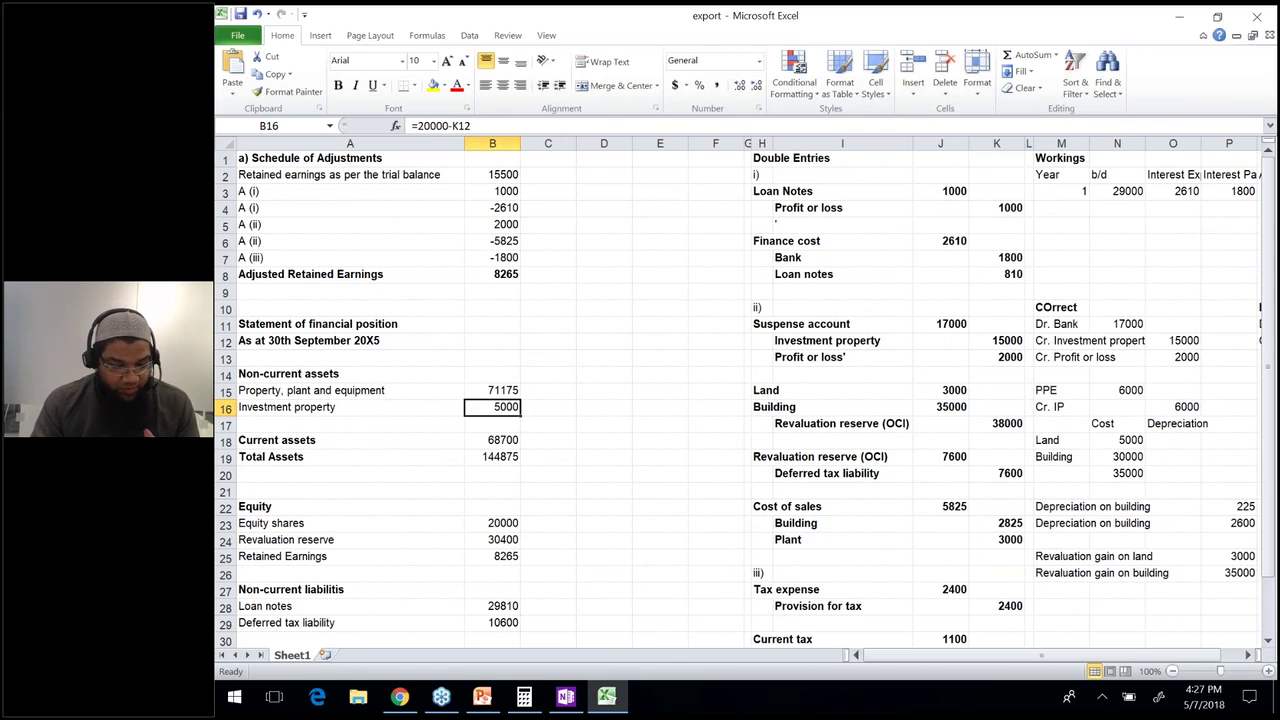
{"action": "key", "text": "alt+Tab"}
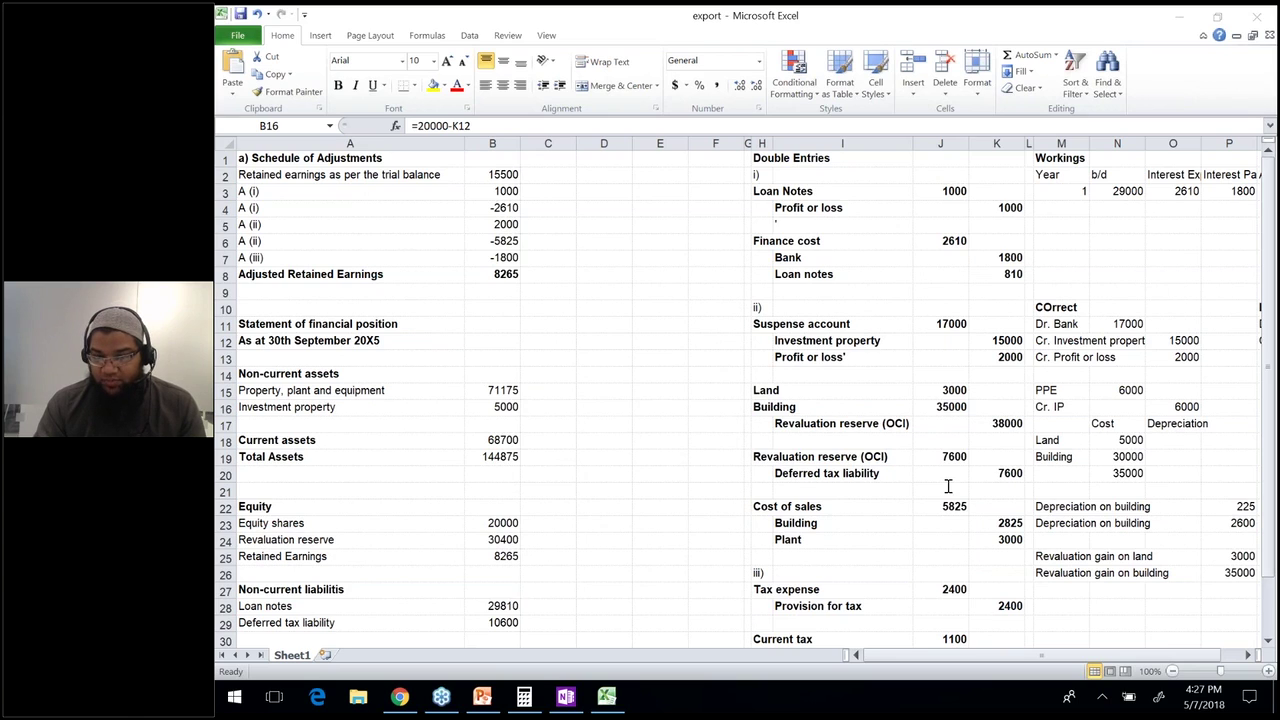
{"action": "left_click", "coordinate": [602, 294]}
Enter the contact phone number in D9, then undo it when it shows in scientific notation.
{"action": "type", "text": "92"}
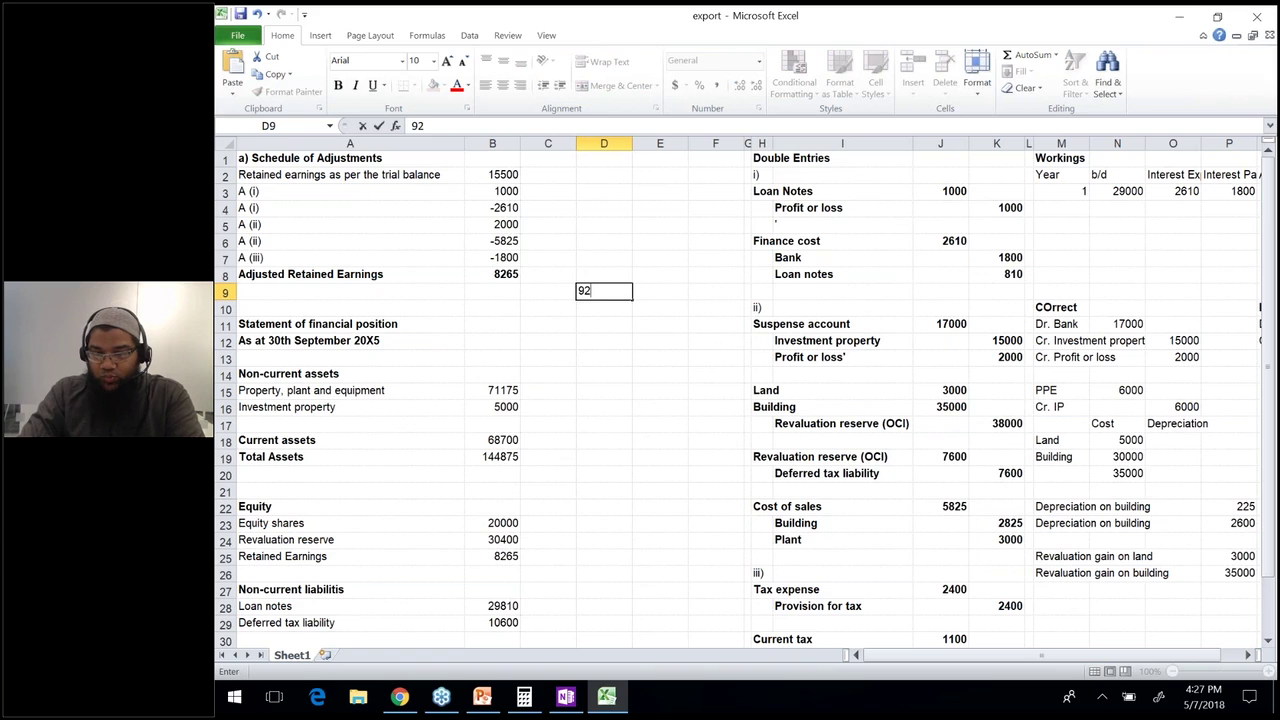
{"action": "key", "text": "BackSpace"}
{"action": "key", "text": "BackSpace"}
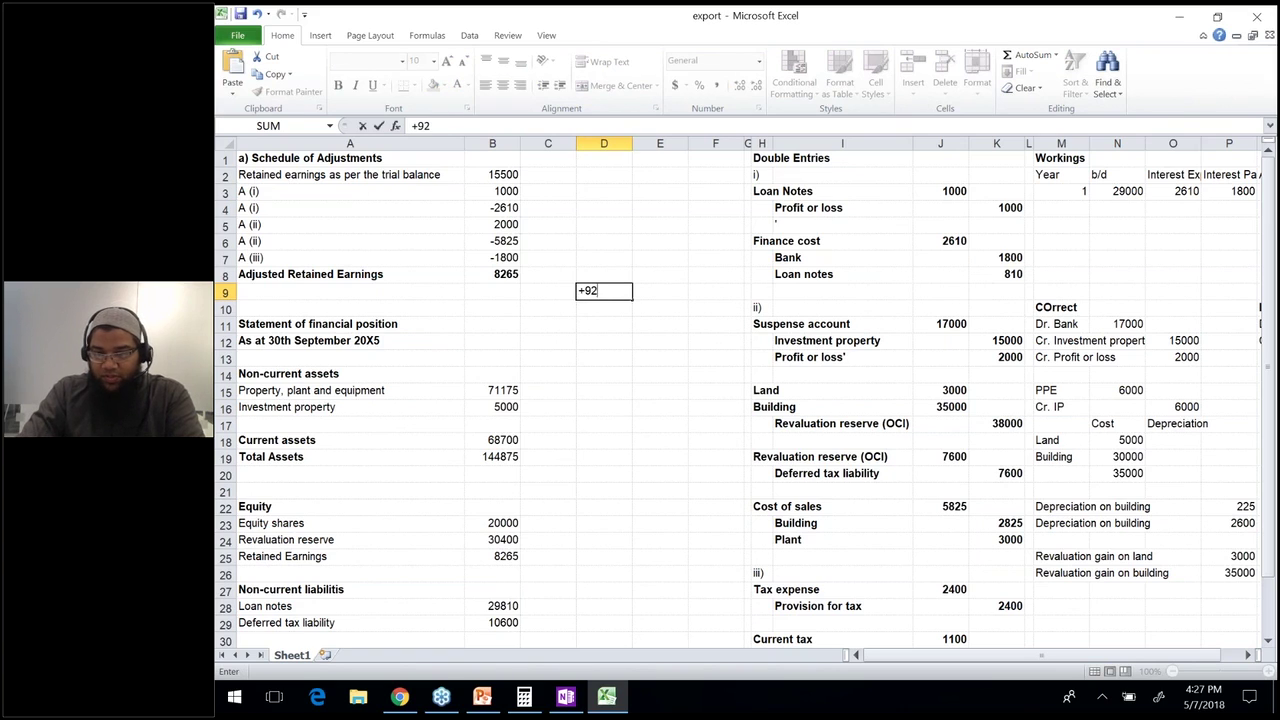
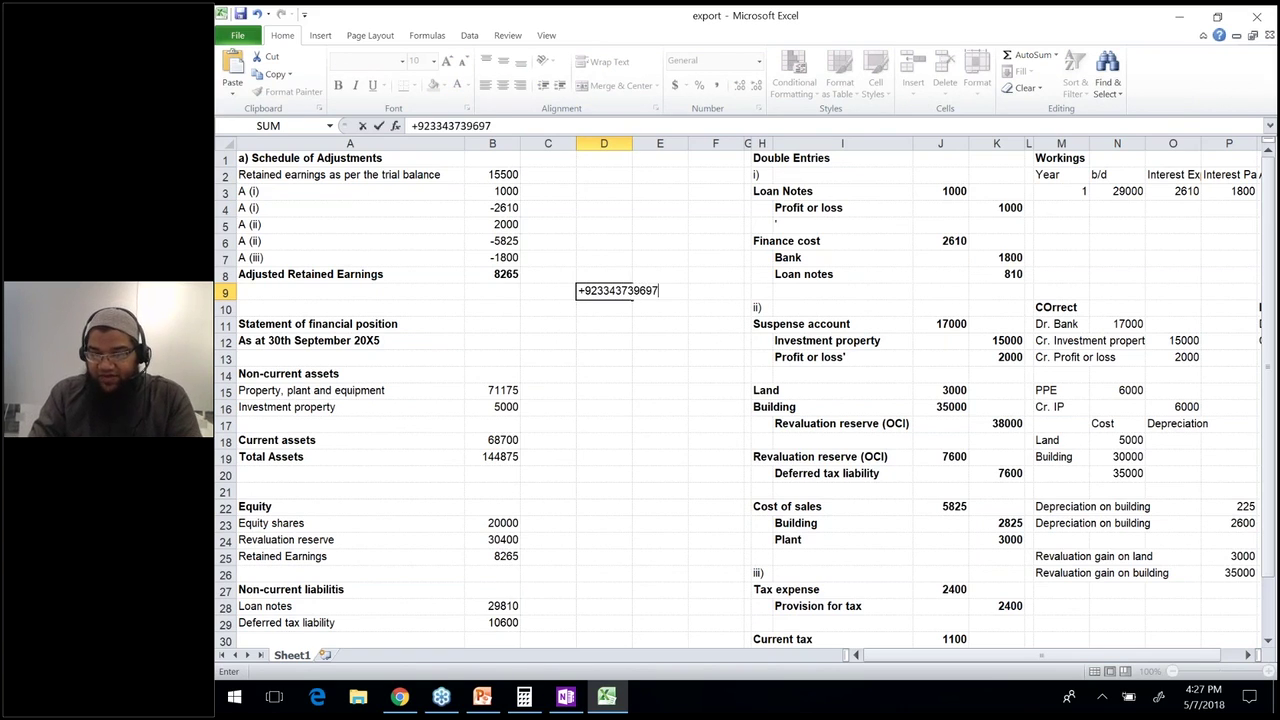
{"action": "key", "text": "Return"}
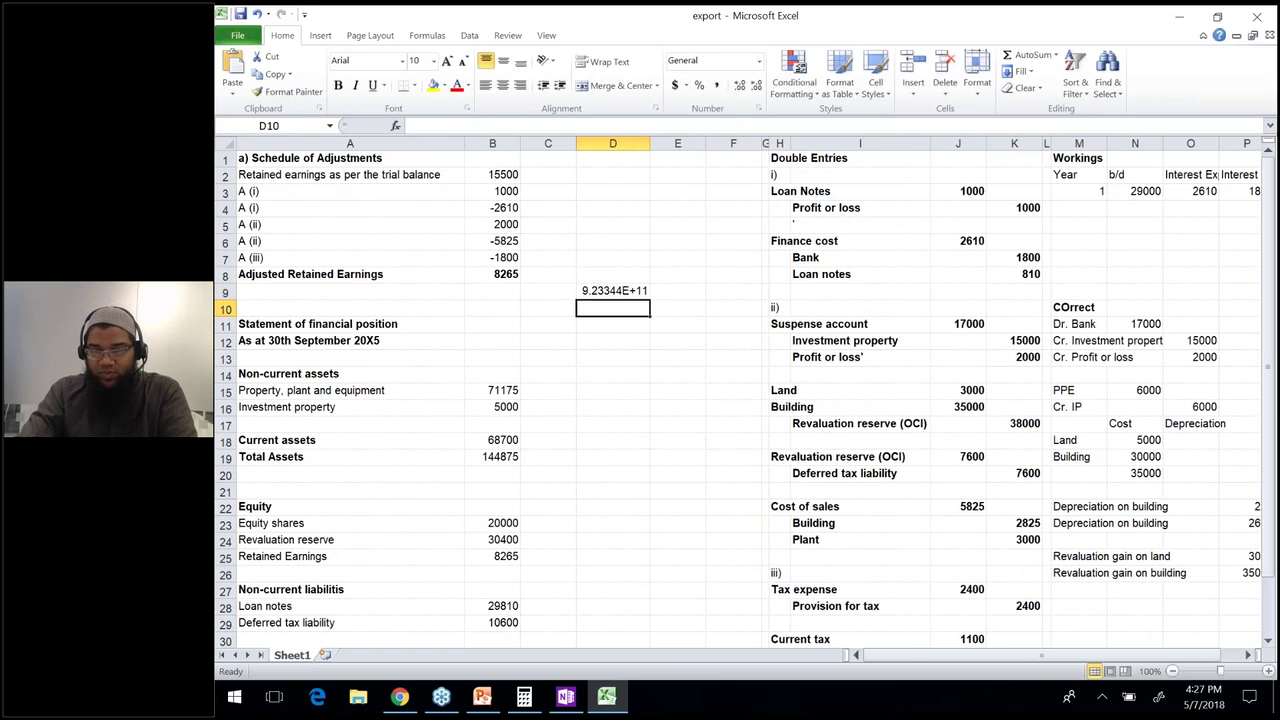
{"action": "key", "text": "ctrl+z"}
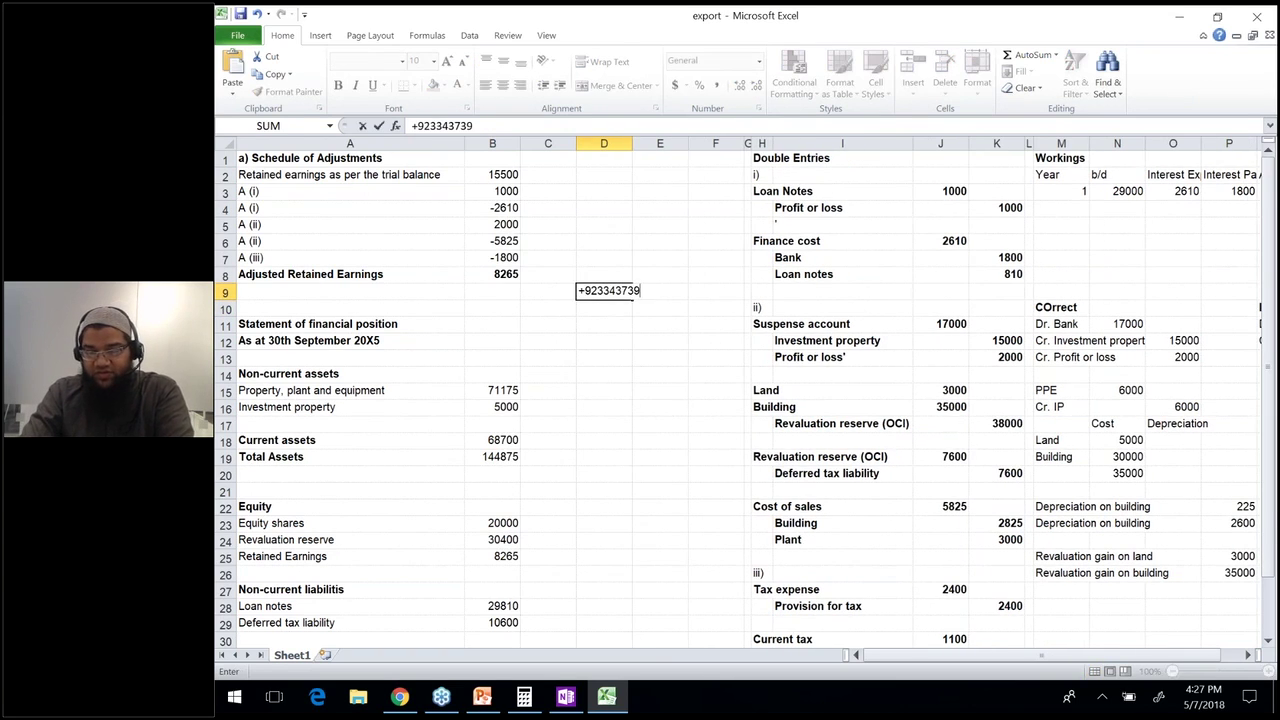
Re-enter the phone number in D9 with a leading apostrophe so it is stored as text.
{"action": "left_click", "coordinate": [411, 126]}
{"action": "type", "text": "'"}
{"action": "key", "text": "Return"}
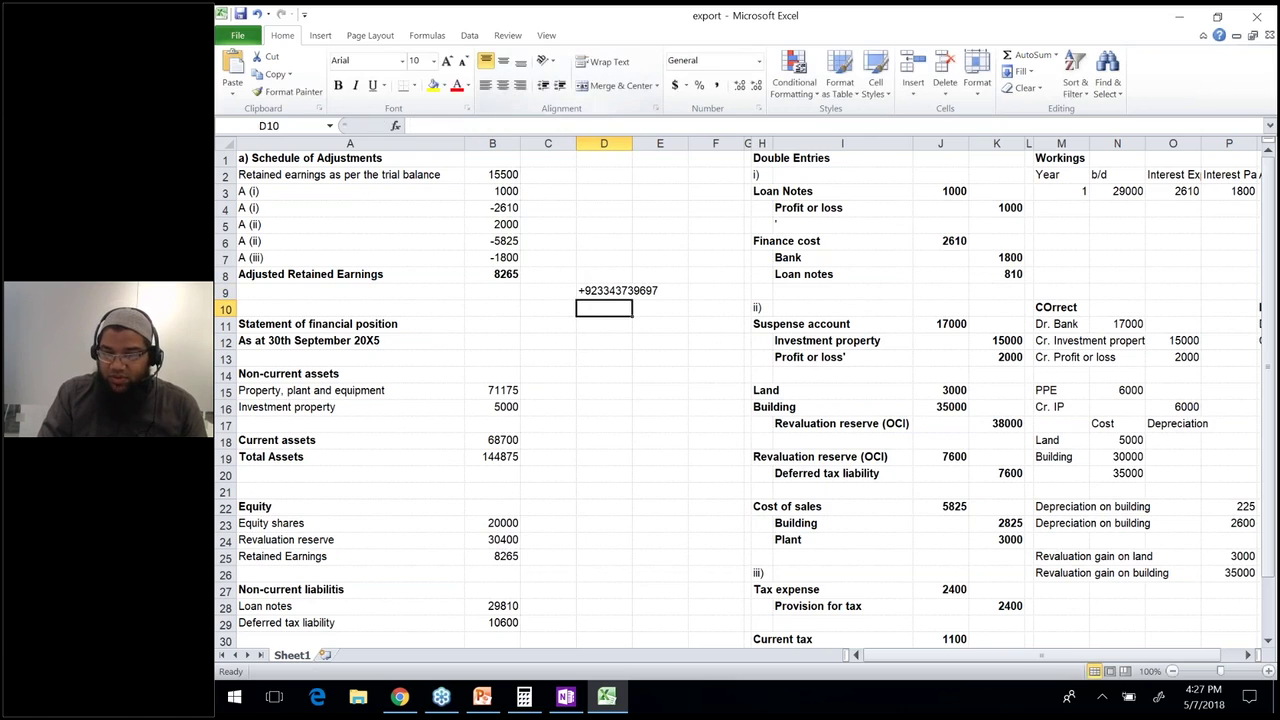
{"action": "left_click", "coordinate": [620, 290]}
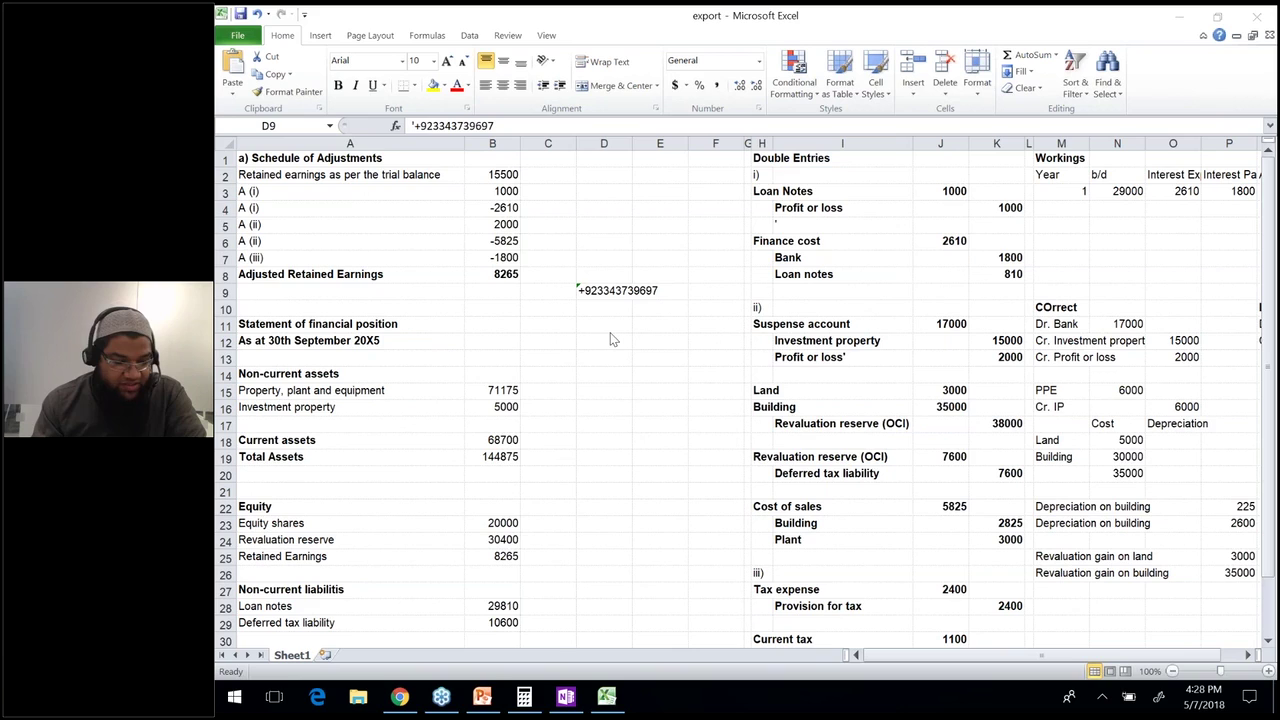
Return to the spreadsheet window and add a new blank Sheet2.
{"action": "key", "text": "alt+Tab"}
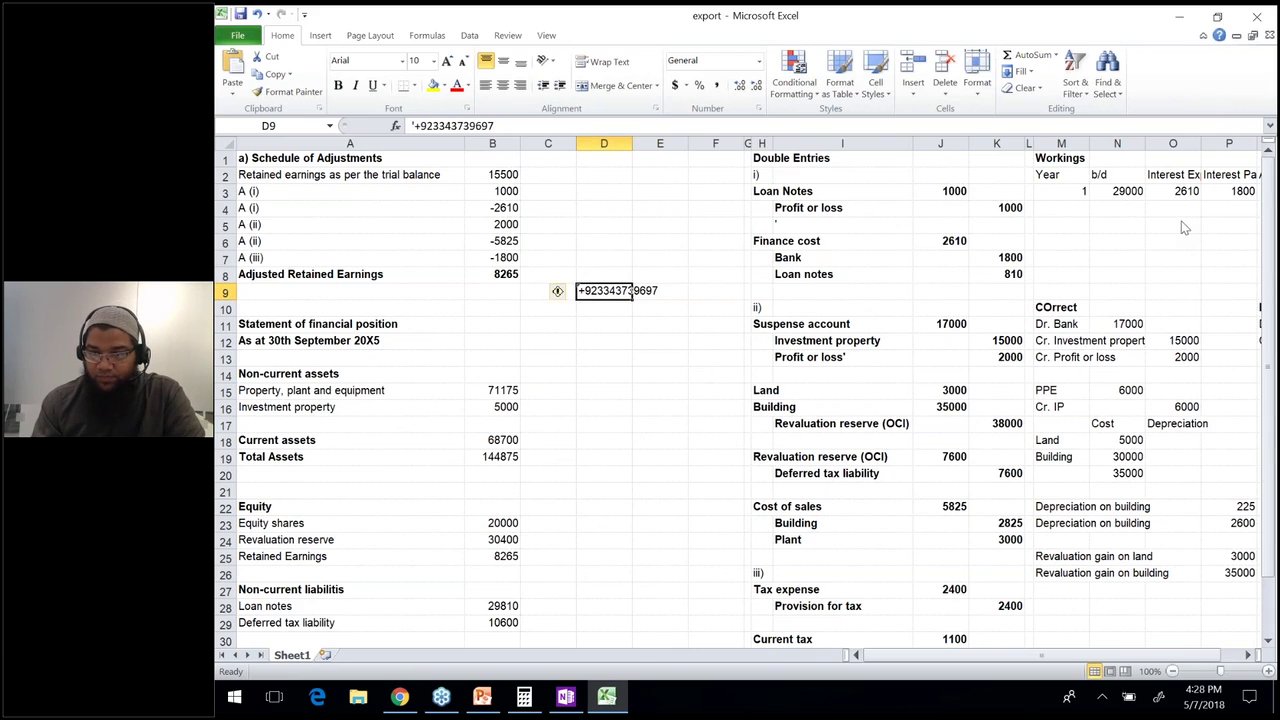
{"action": "key", "text": "alt+Tab"}
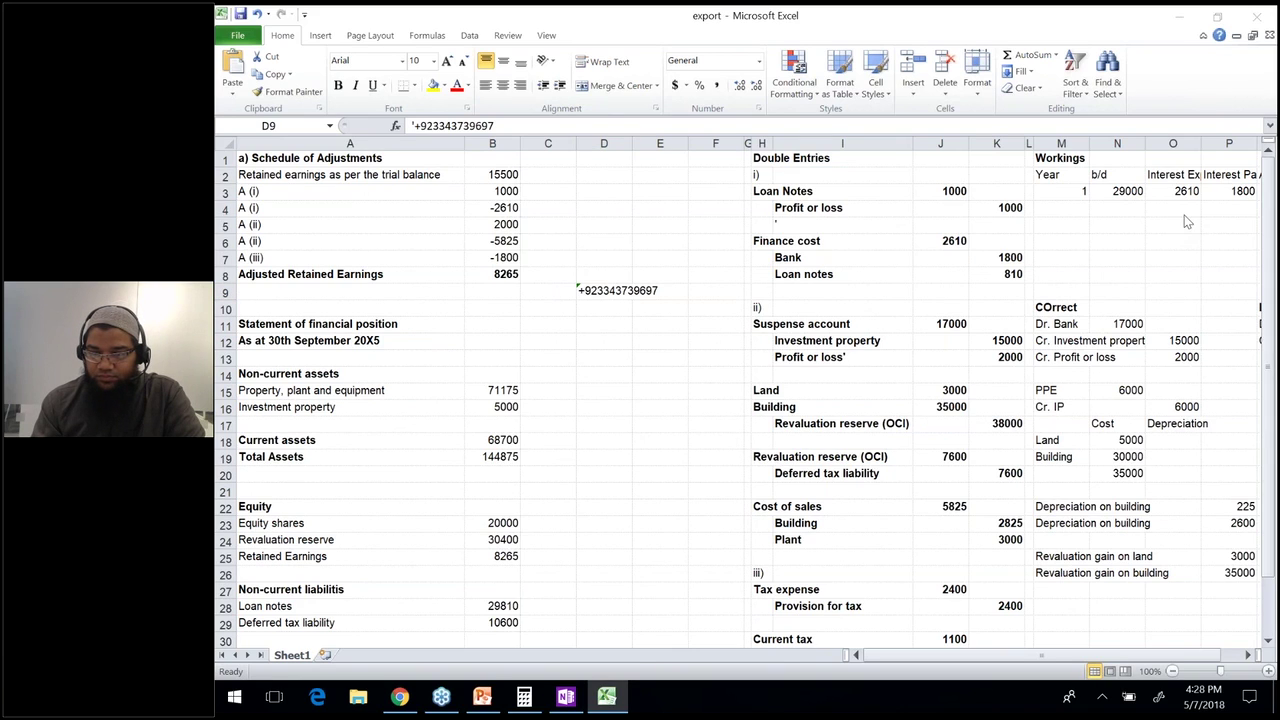
{"action": "left_click", "coordinate": [627, 290]}
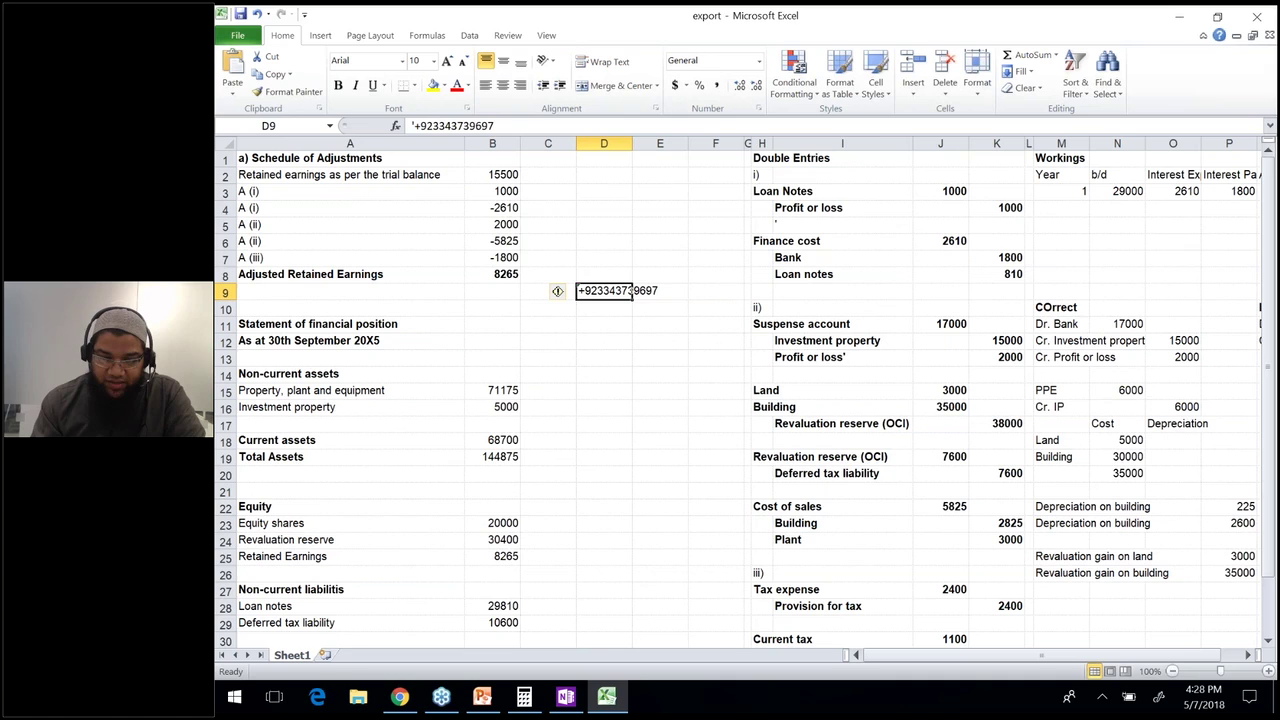
{"action": "left_click", "coordinate": [324, 655]}
Enter the WhatsApp group invite link in Sheet2 cell D8 and copy it.
{"action": "left_click", "coordinate": [422, 254]}
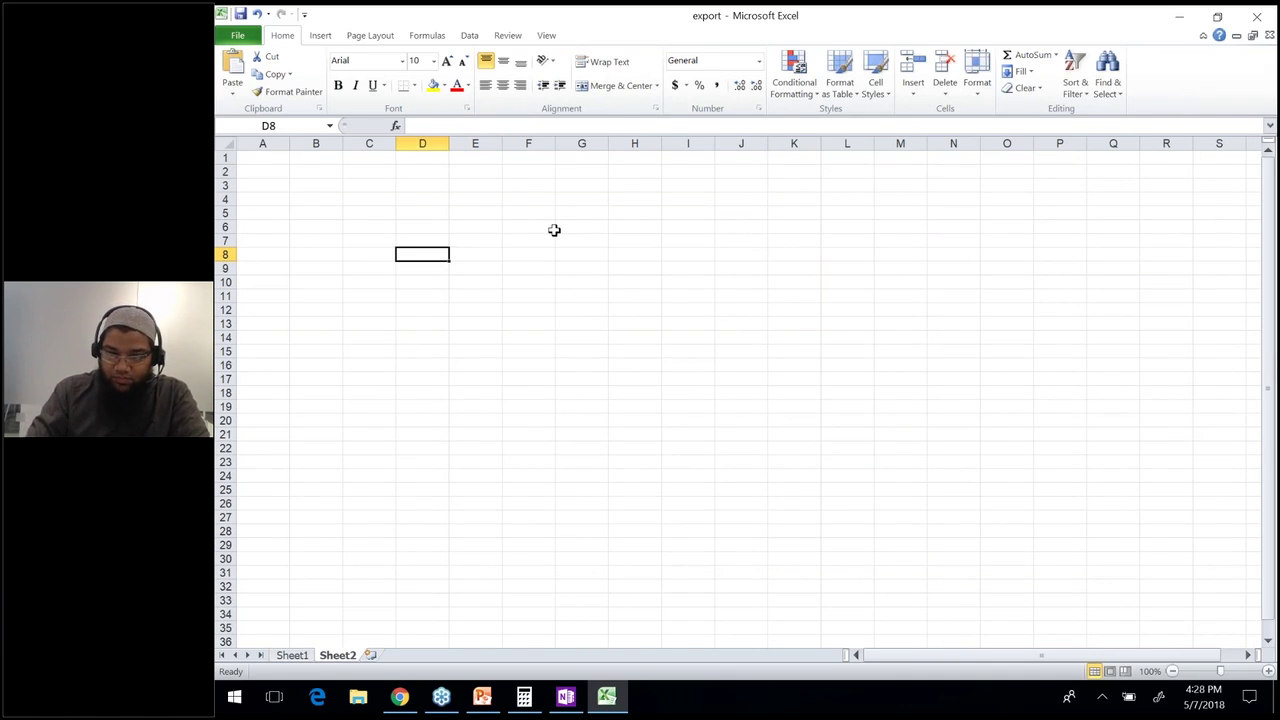
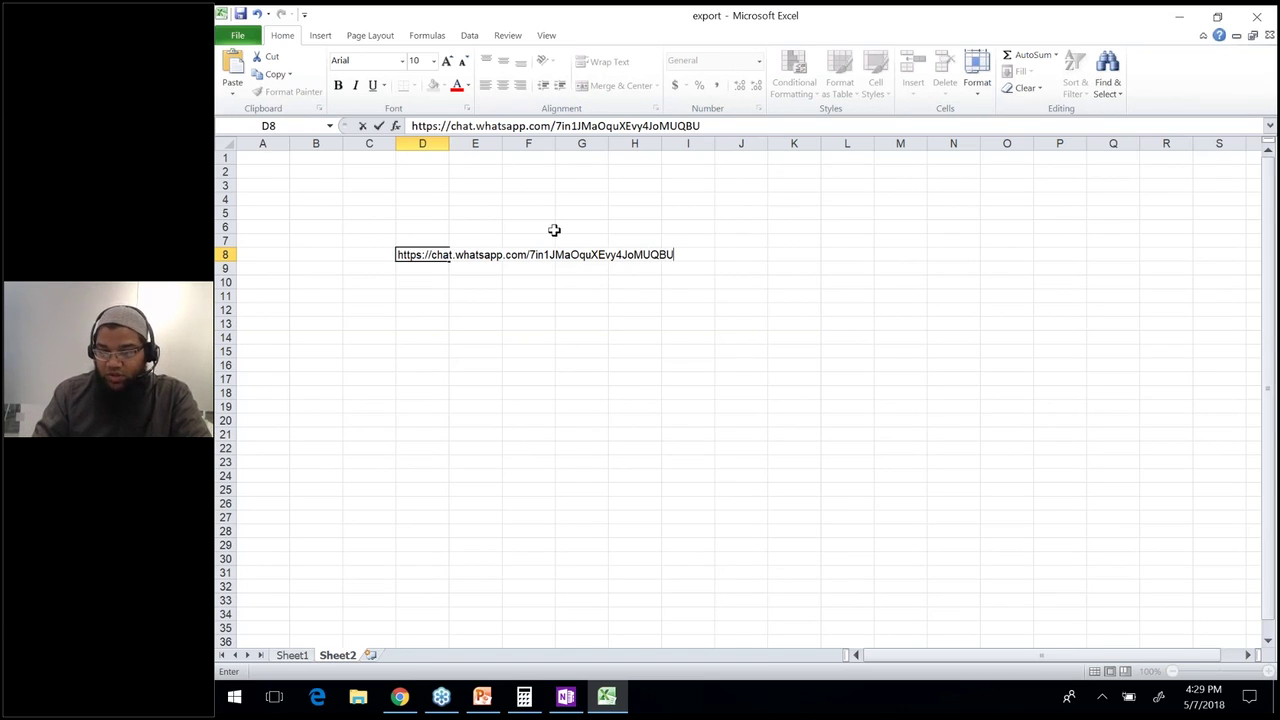
{"action": "key", "text": "Return"}
{"action": "key", "text": "Up"}
{"action": "key", "text": "ctrl+c"}
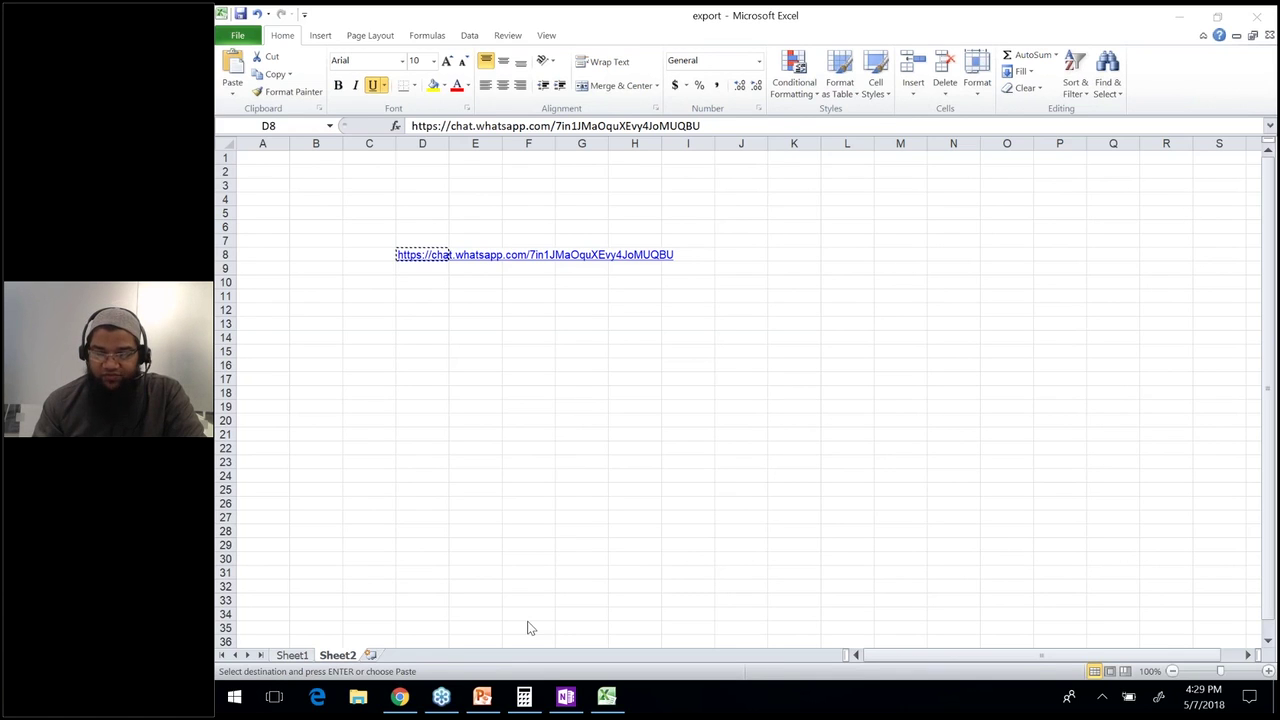
{"action": "key", "text": "alt+Tab"}
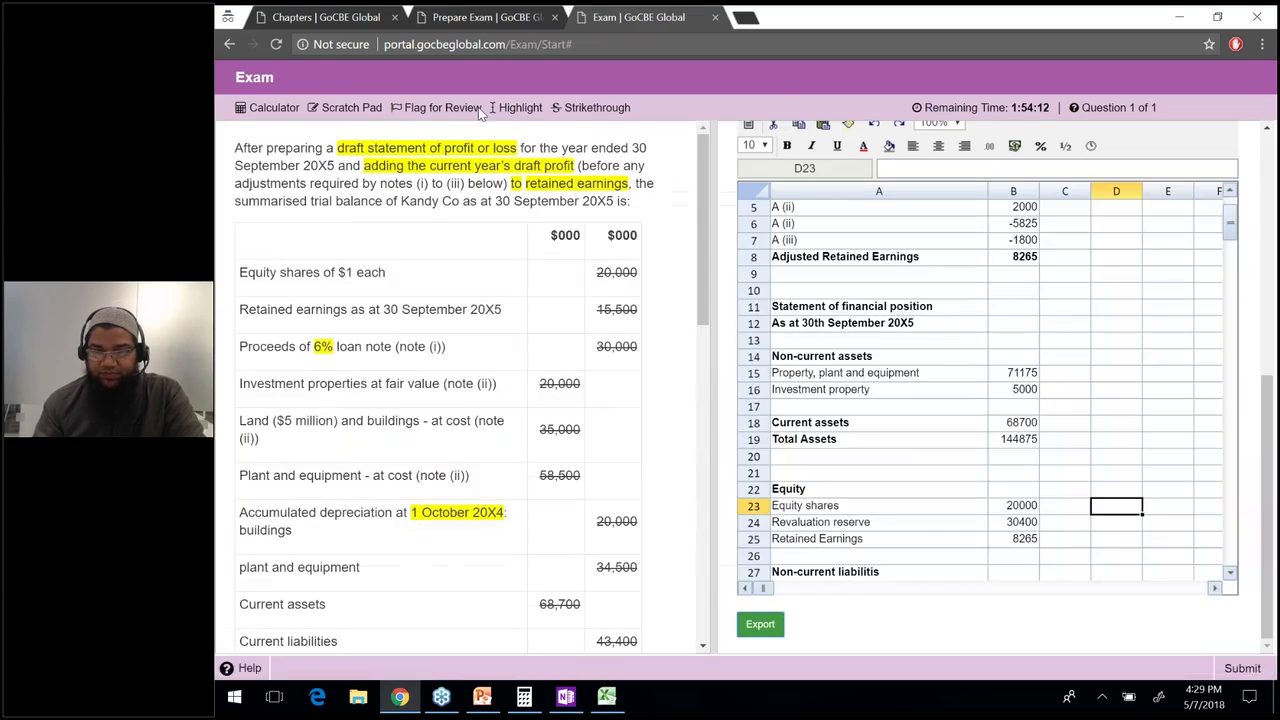
Leave the current exam page and close the exam tab.
{"action": "left_click", "coordinate": [718, 28]}
{"action": "key", "text": "Return"}
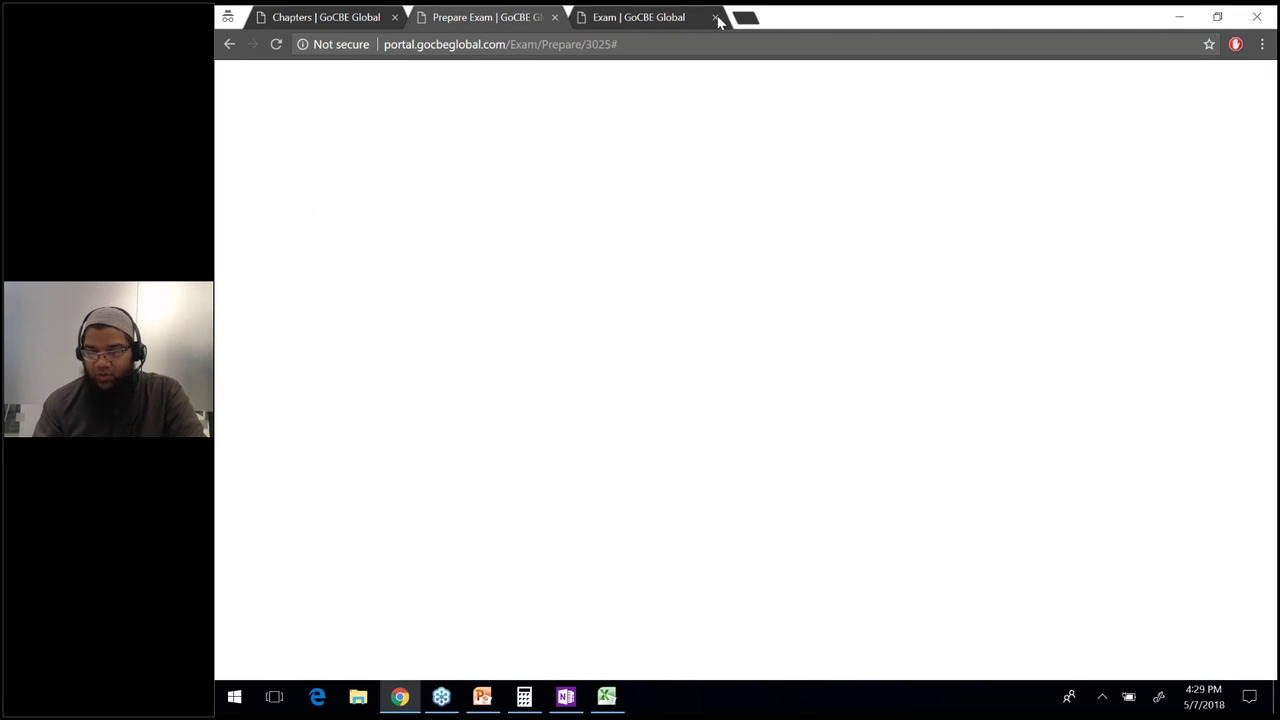
{"action": "left_click", "coordinate": [718, 22]}
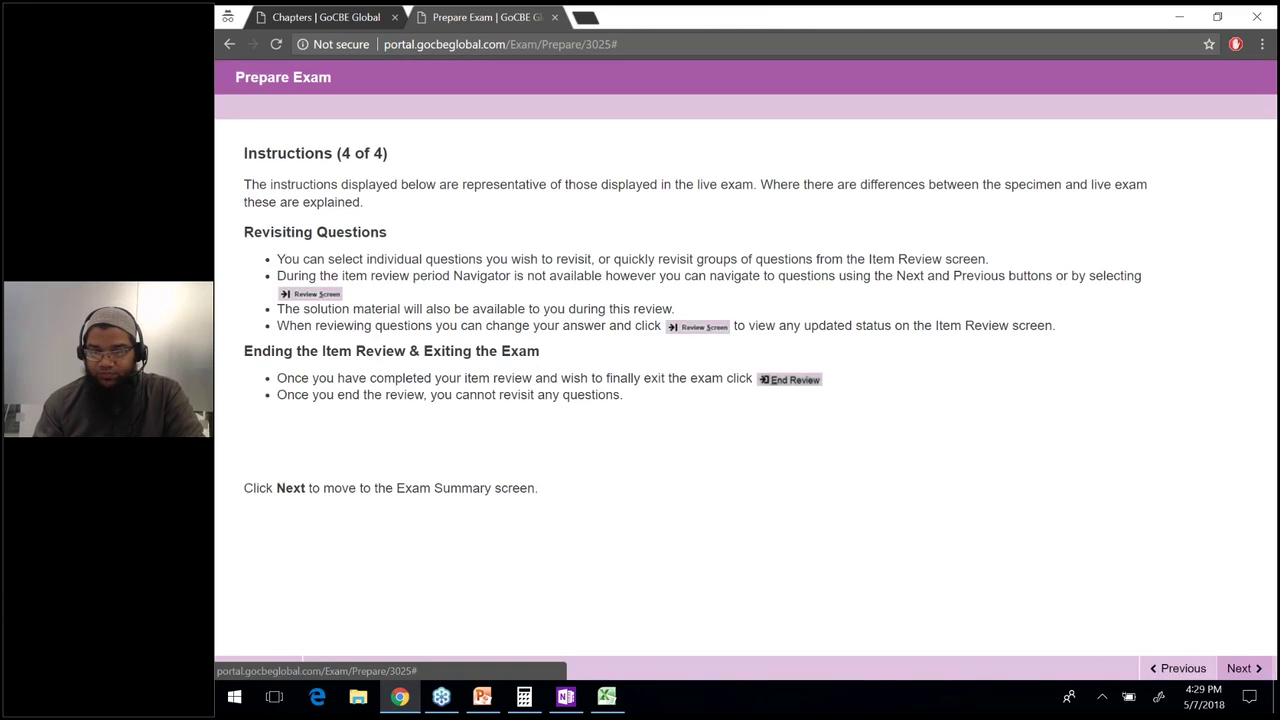
Advance through the instructions and summary to the confirmation for starting F7 Day 1 - Final Accounts.
{"action": "left_click", "coordinate": [1243, 668]}
{"action": "right_click", "coordinate": [1243, 668]}
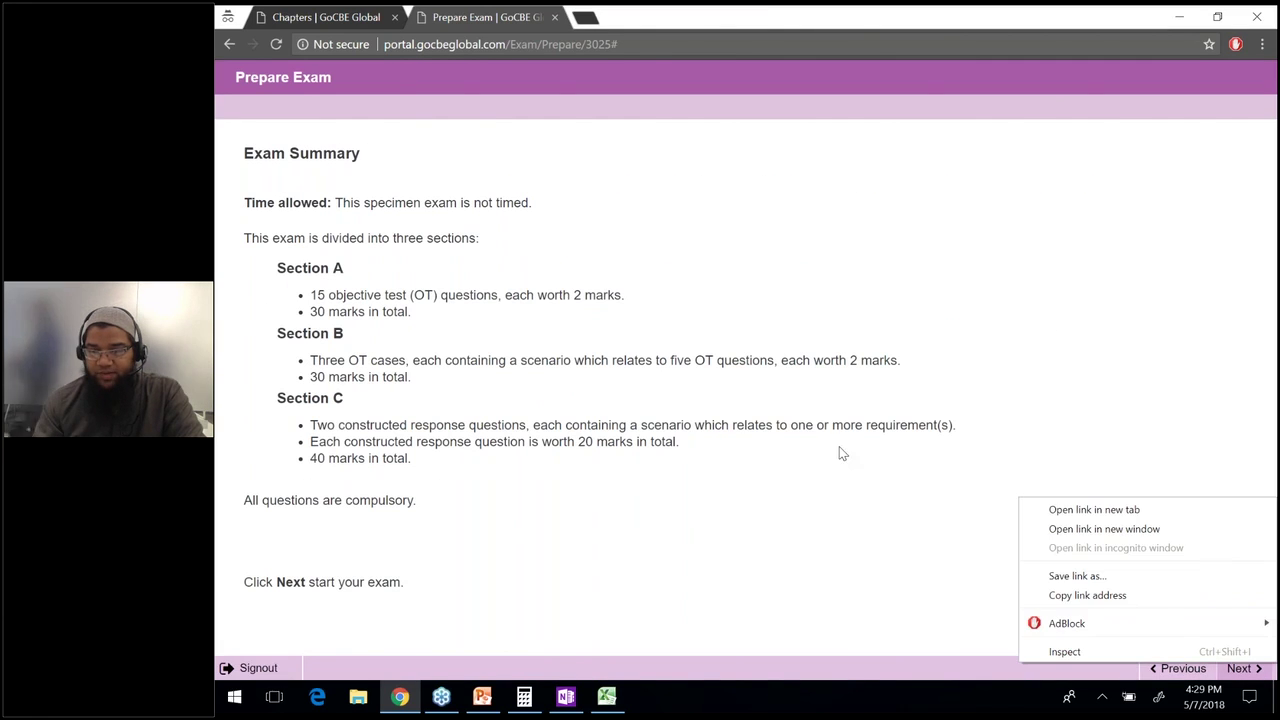
{"action": "left_click", "coordinate": [893, 486]}
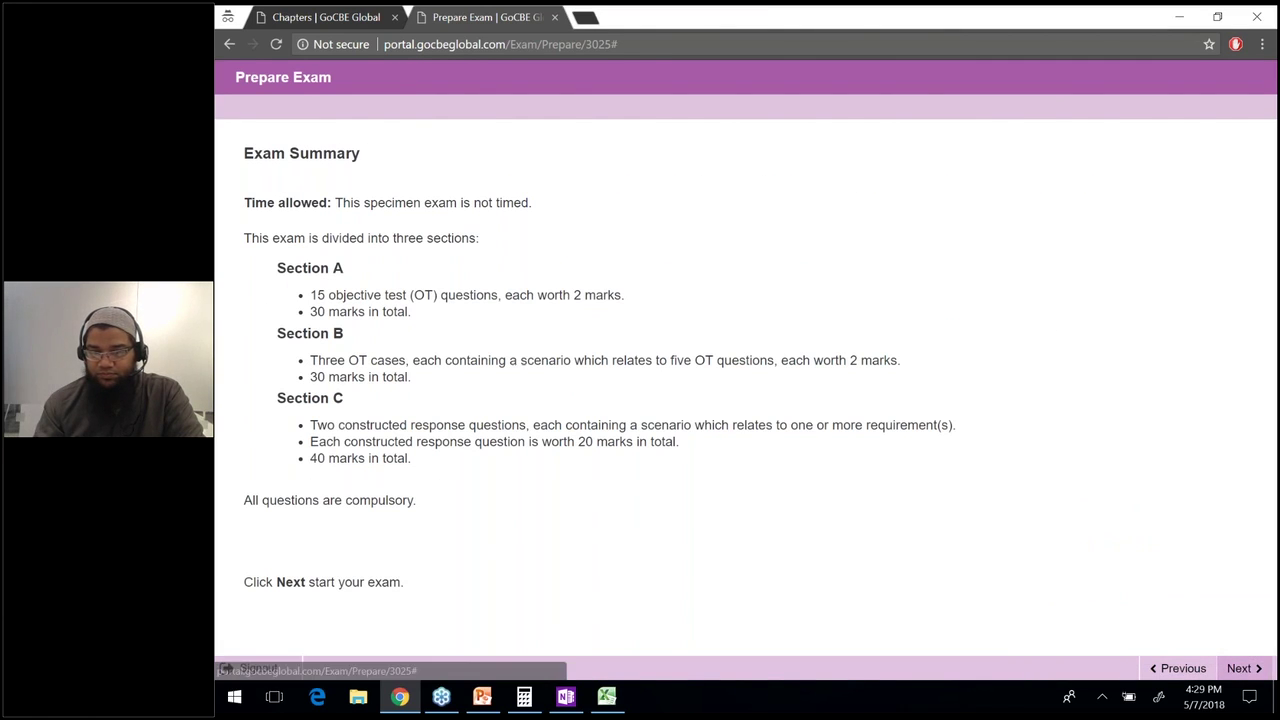
{"action": "left_click", "coordinate": [1243, 668]}
{"action": "left_click", "coordinate": [512, 328]}
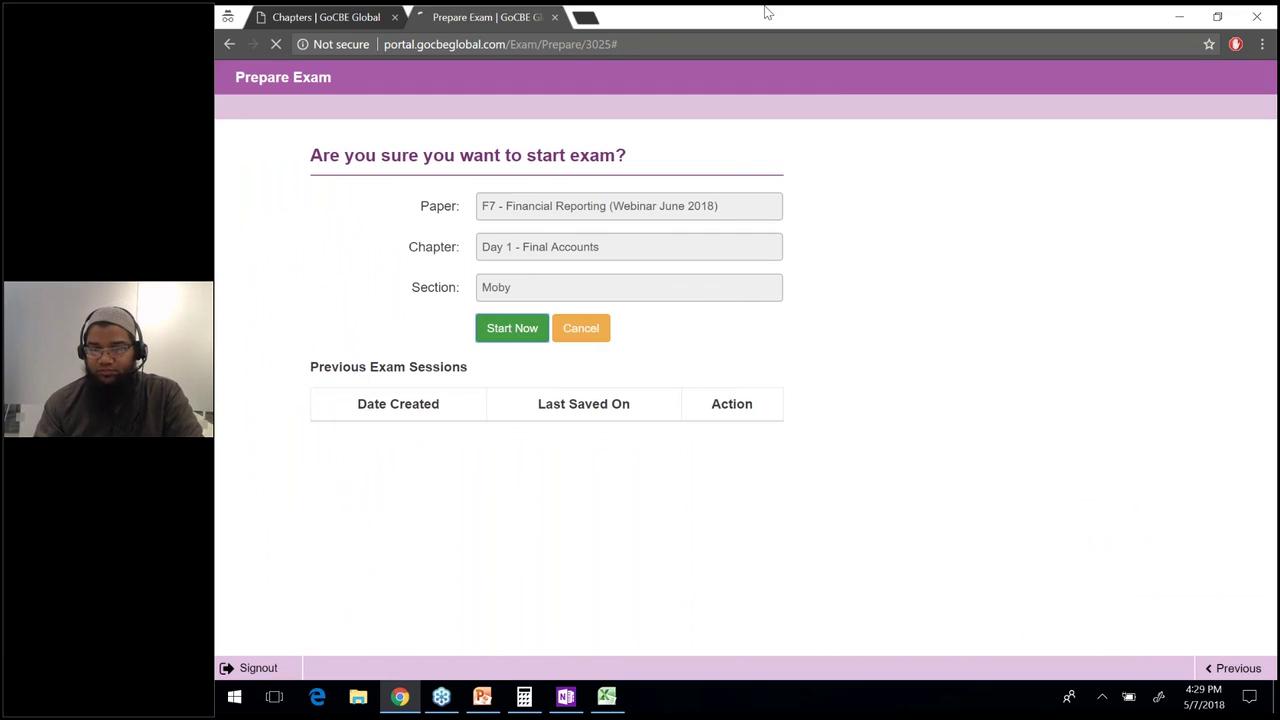
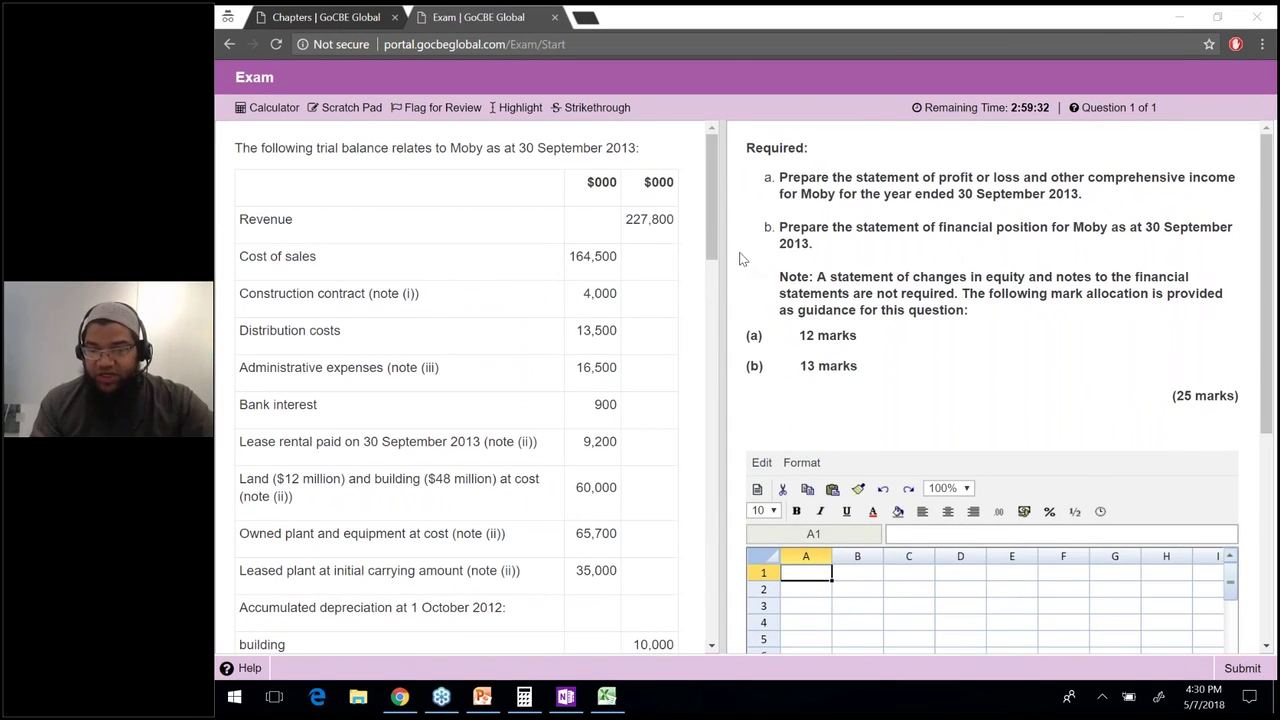
Read through requirements a and b, the Note paragraph and the (25 marks) total.
{"action": "left_click", "coordinate": [873, 172]}
{"action": "left_click_drag", "start_coordinate": [1020, 177], "coordinate": [793, 172]}
{"action": "right_click", "coordinate": [1092, 196]}
{"action": "left_click", "coordinate": [870, 197]}
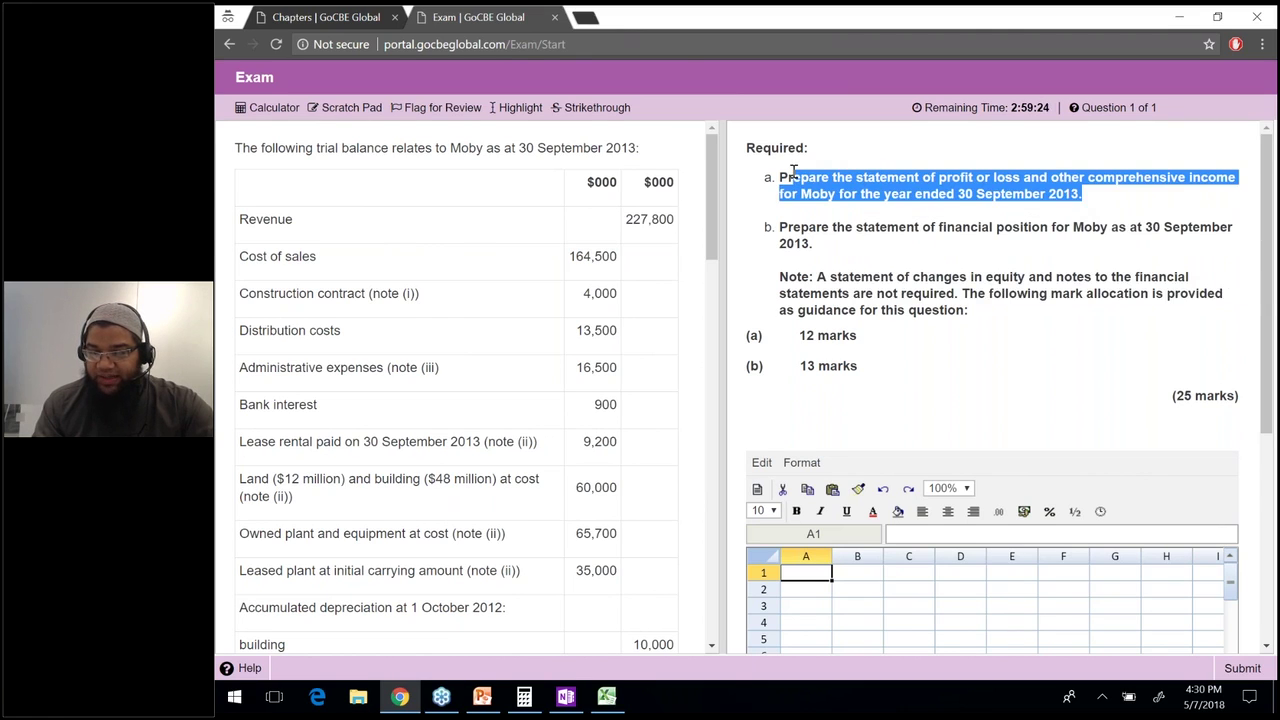
{"action": "left_click", "coordinate": [793, 172]}
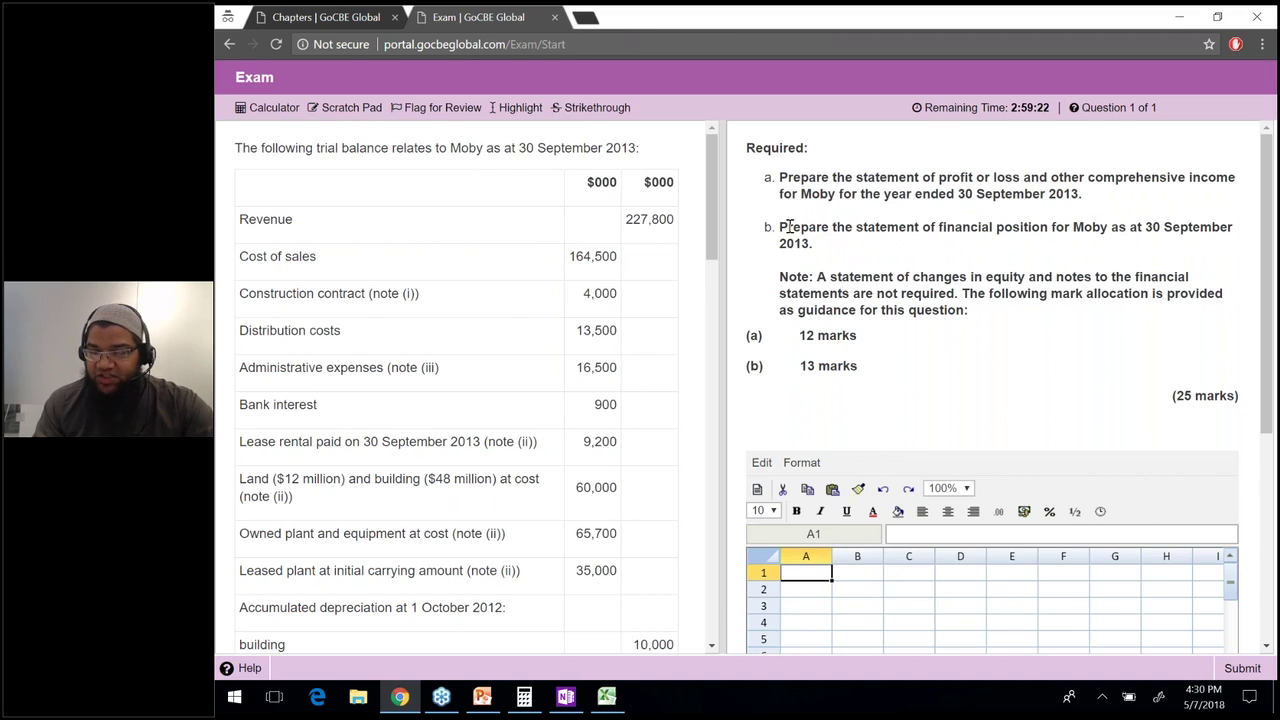
{"action": "left_click_drag", "start_coordinate": [782, 227], "coordinate": [815, 244]}
{"action": "left_click", "coordinate": [843, 278]}
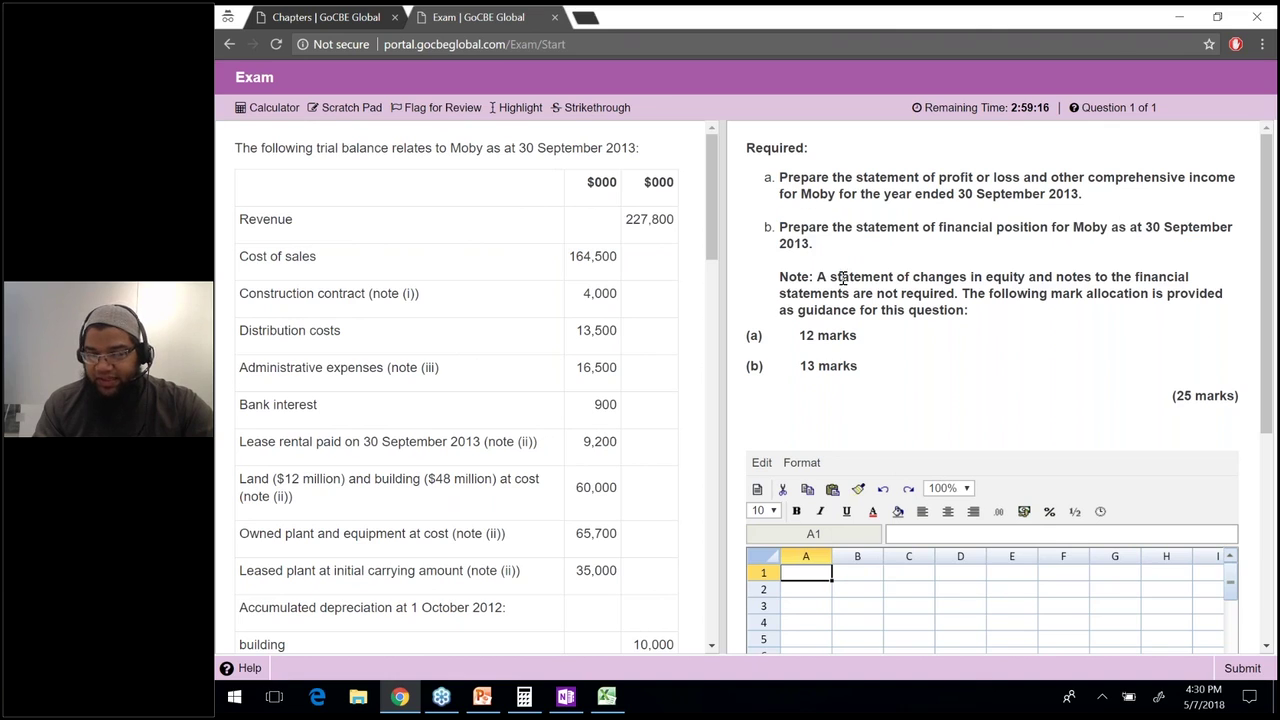
{"action": "left_click_drag", "start_coordinate": [817, 277], "coordinate": [1190, 313]}
{"action": "left_click", "coordinate": [1006, 306]}
{"action": "triple_click", "coordinate": [826, 274]}
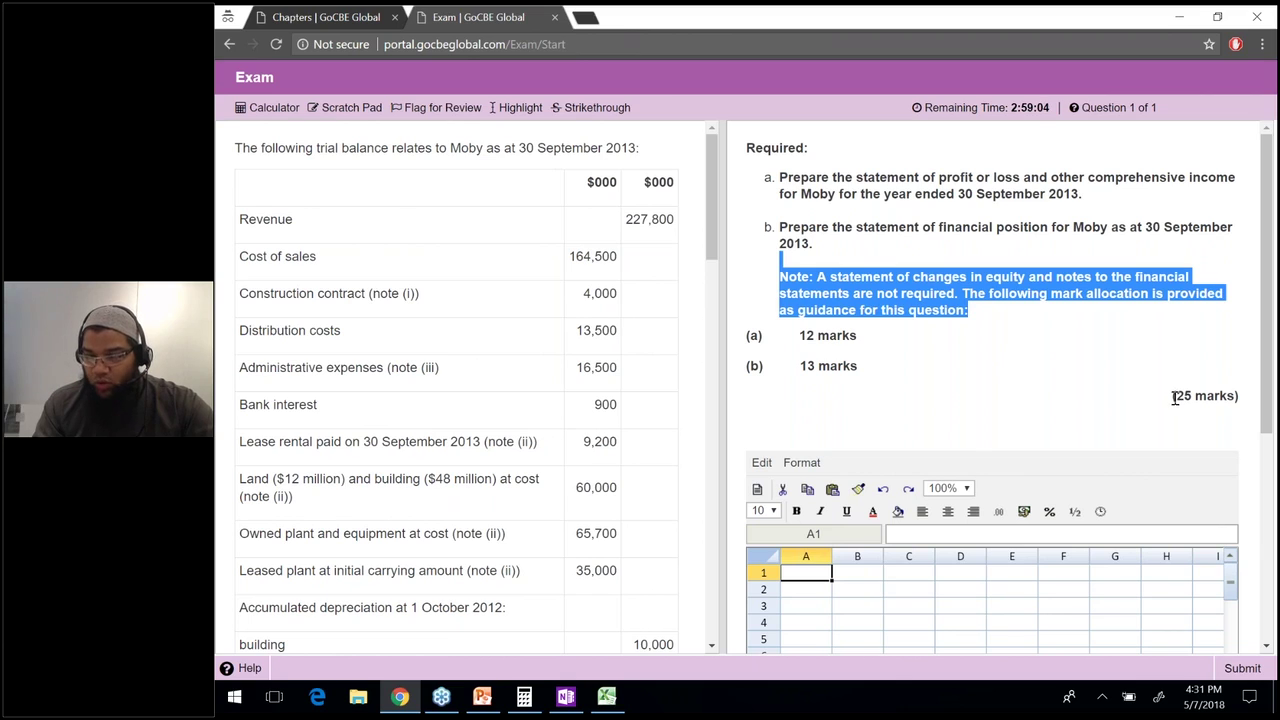
{"action": "left_click_drag", "start_coordinate": [1175, 397], "coordinate": [1238, 399]}
{"action": "left_click", "coordinate": [1237, 400]}
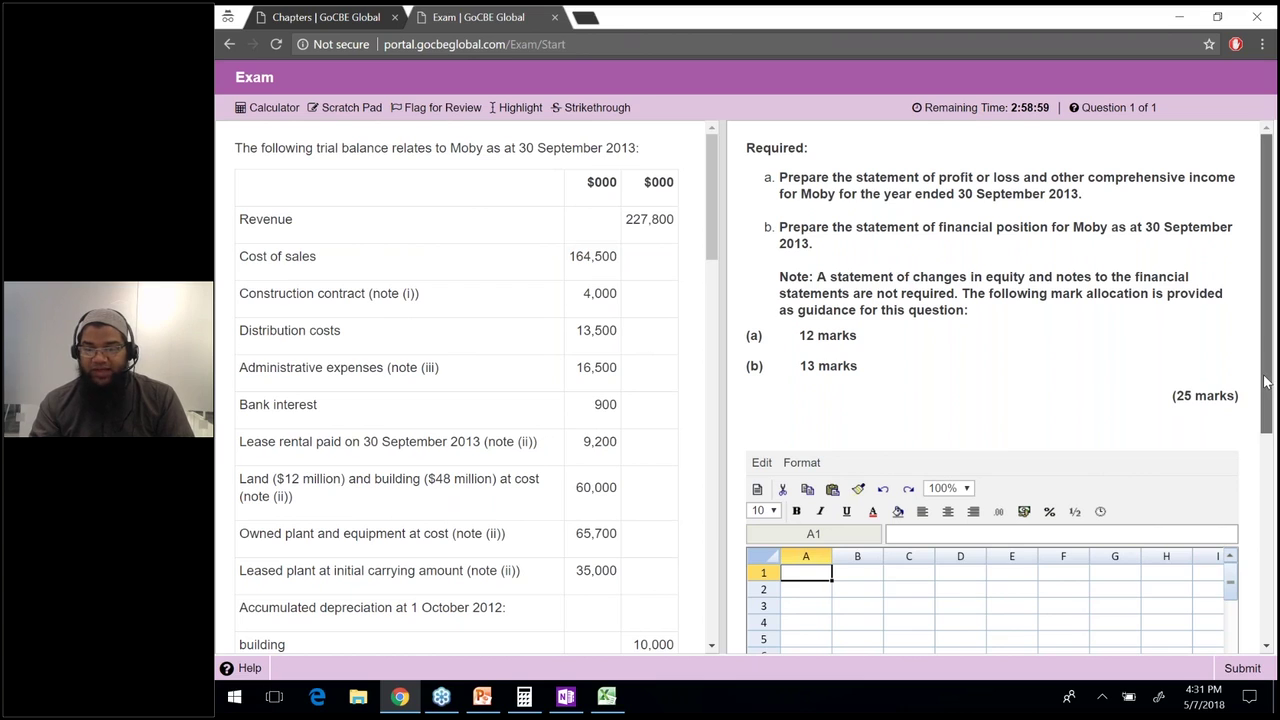
Narrow column G as a divider and add a bold 'Double Entries' heading in H1.
{"action": "scroll", "coordinate": [1265, 381], "scroll_direction": "down", "scroll_amount": 3}
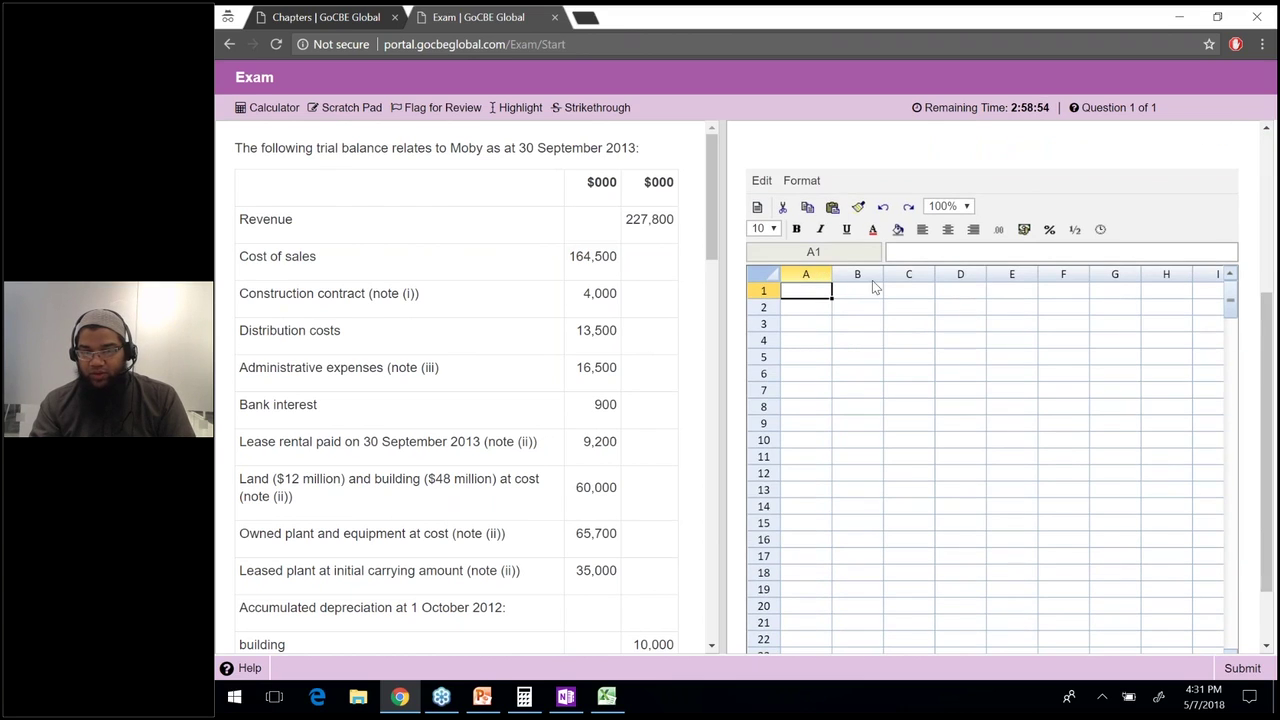
{"action": "left_click_drag", "start_coordinate": [912, 278], "coordinate": [1104, 276]}
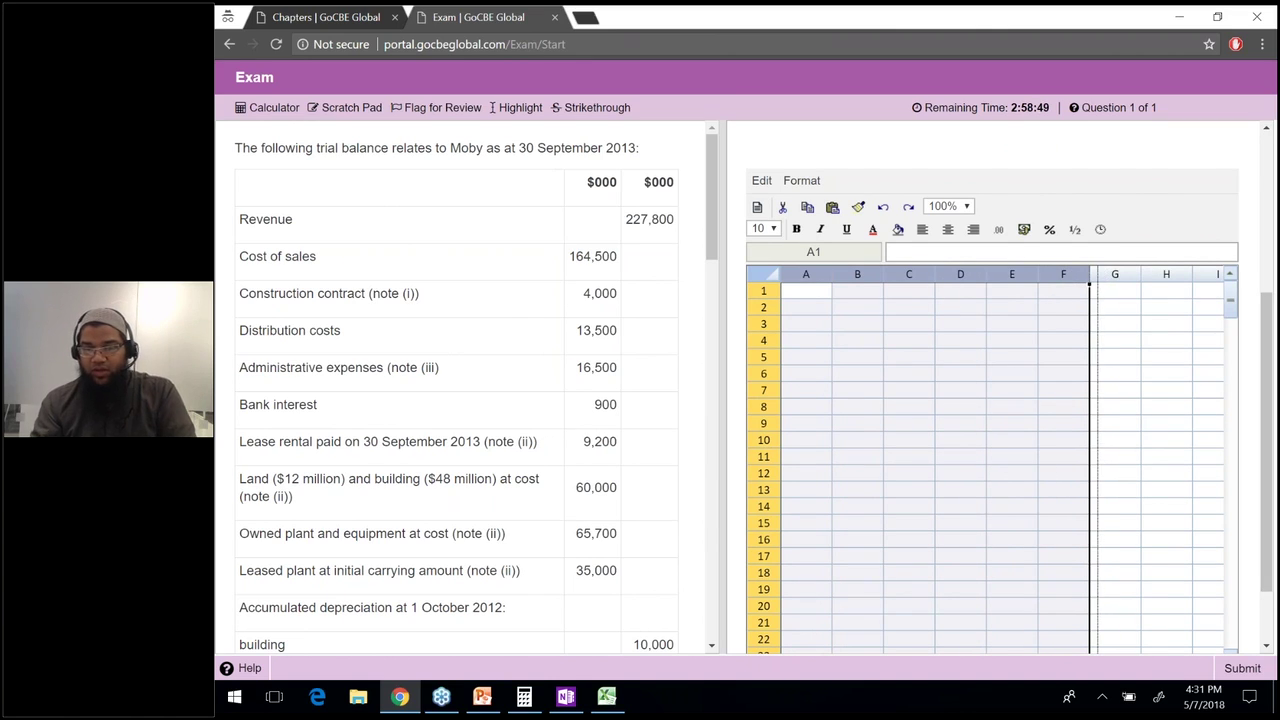
{"action": "left_click_drag", "start_coordinate": [1090, 284], "coordinate": [1092, 284]}
{"action": "left_click", "coordinate": [1123, 290]}
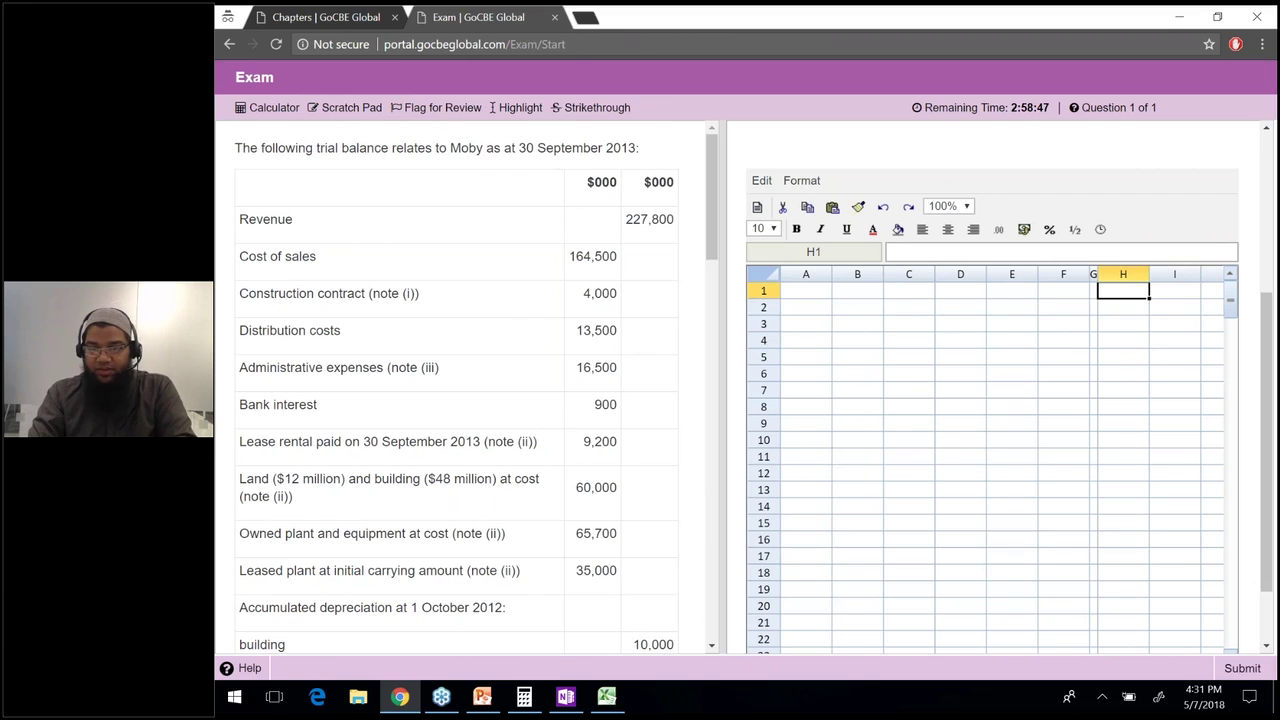
{"action": "type", "text": "Double Entries"}
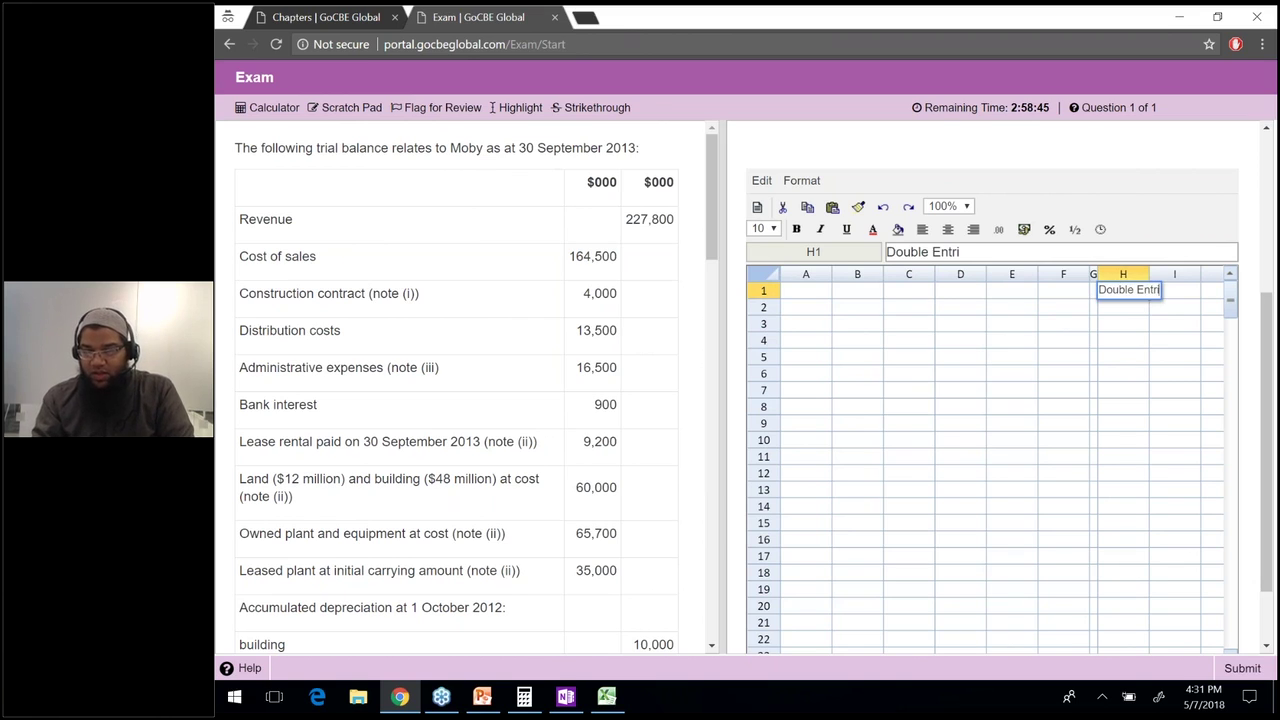
{"action": "key", "text": "Return"}
{"action": "key", "text": "ctrl+b"}
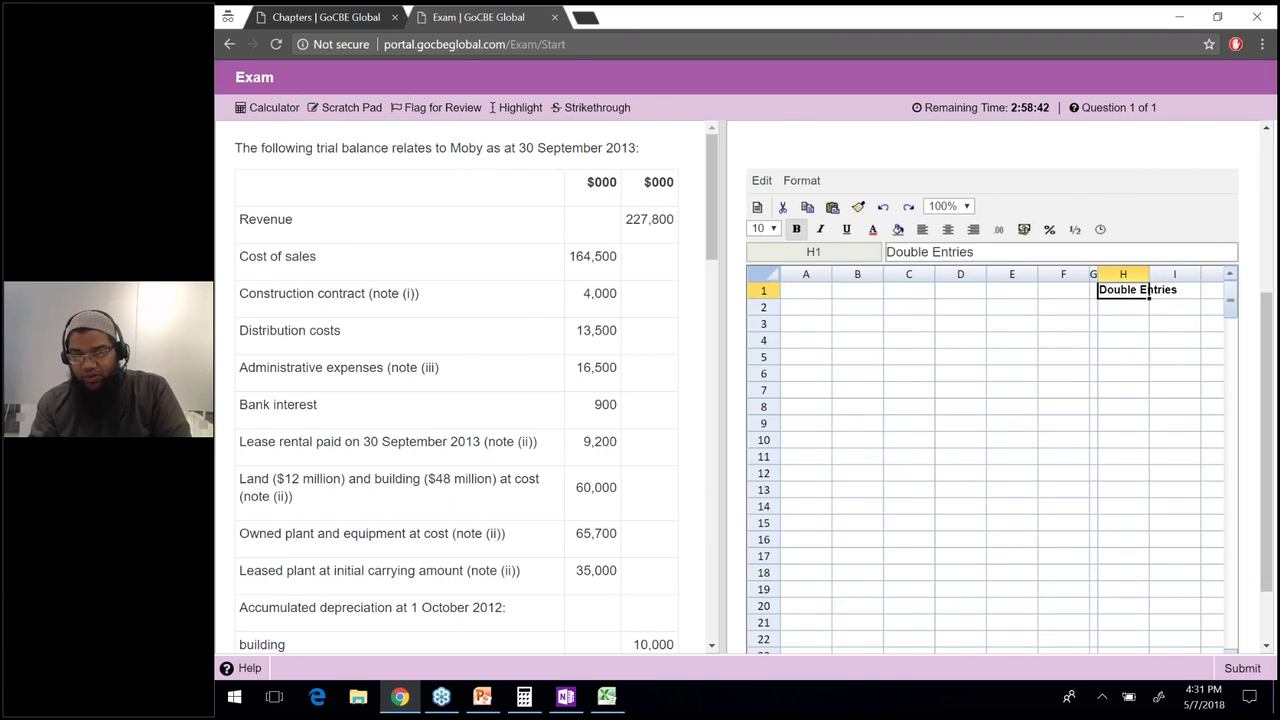
{"action": "key", "text": "Tab"}
{"action": "key", "text": "Right"}
{"action": "key", "text": "Right"}
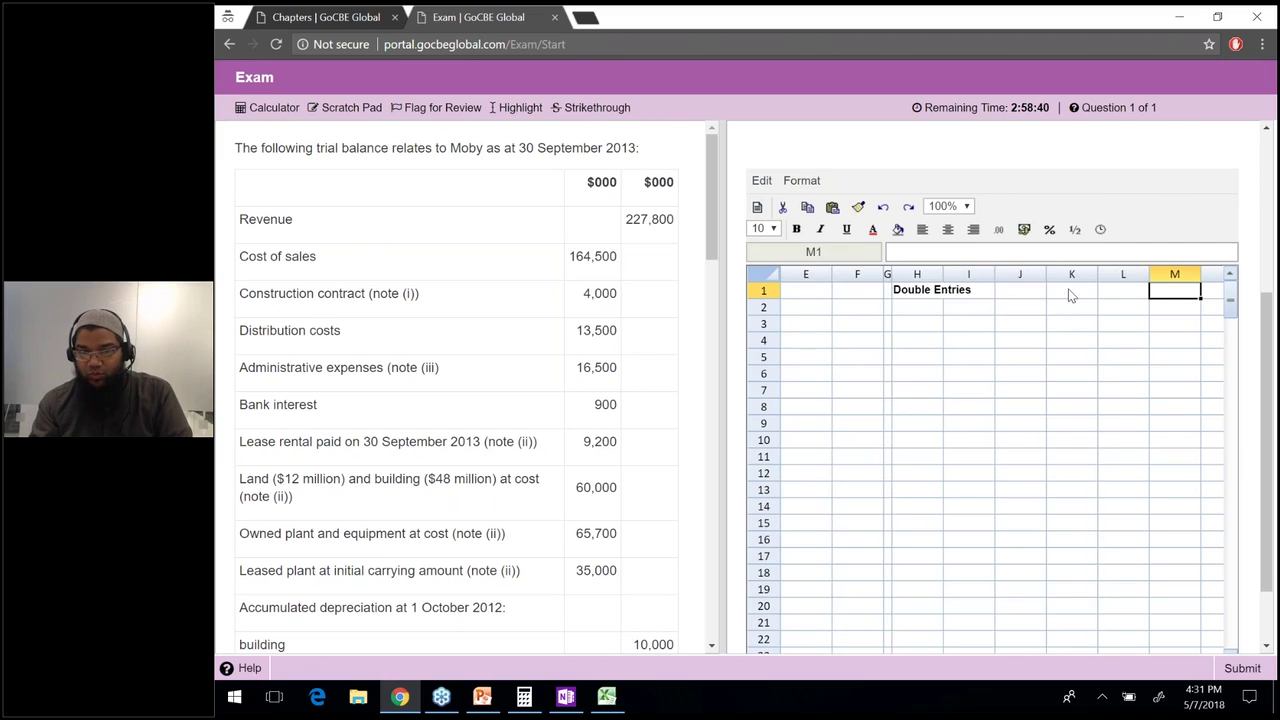
Narrow column L as a divider and add a bold 'Workings' heading in M1.
{"action": "left_click_drag", "start_coordinate": [917, 274], "coordinate": [1100, 278]}
{"action": "left_click", "coordinate": [1127, 290]}
{"action": "type", "text": "Workings"}
{"action": "key", "text": "Return"}
{"action": "key", "text": "Up"}
{"action": "key", "text": "ctrl+b"}
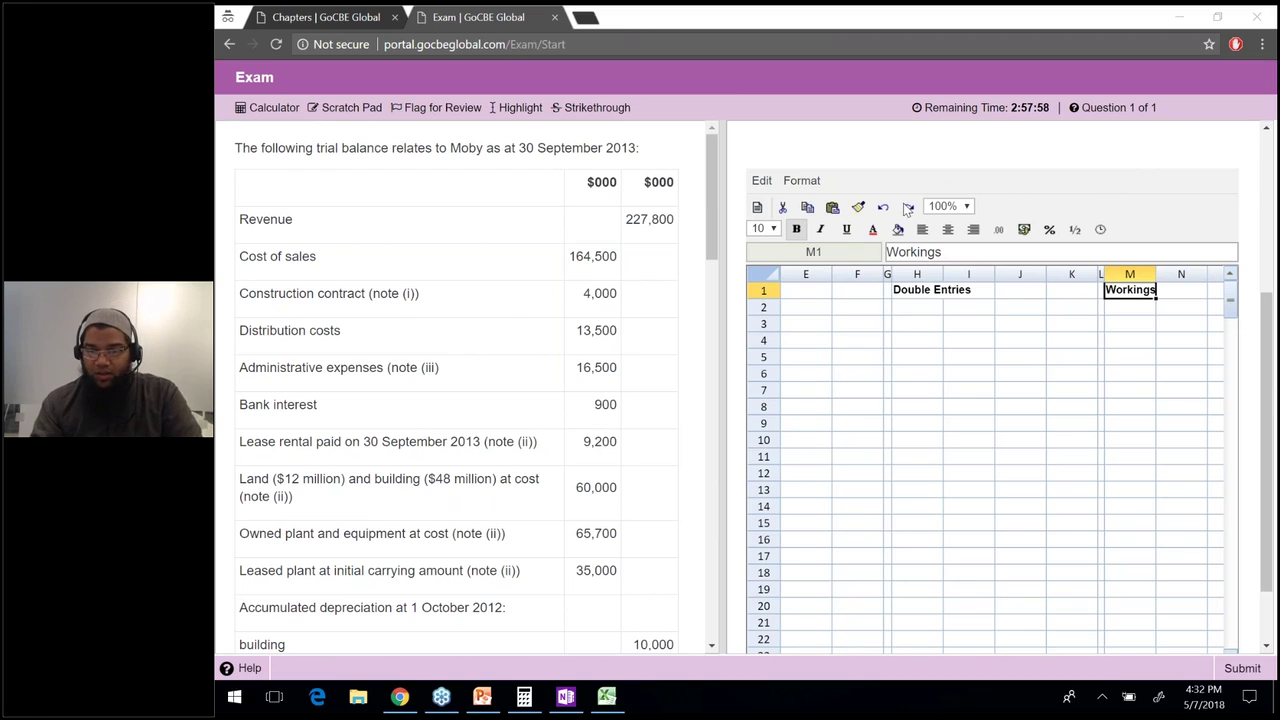
{"action": "left_click", "coordinate": [903, 310]}
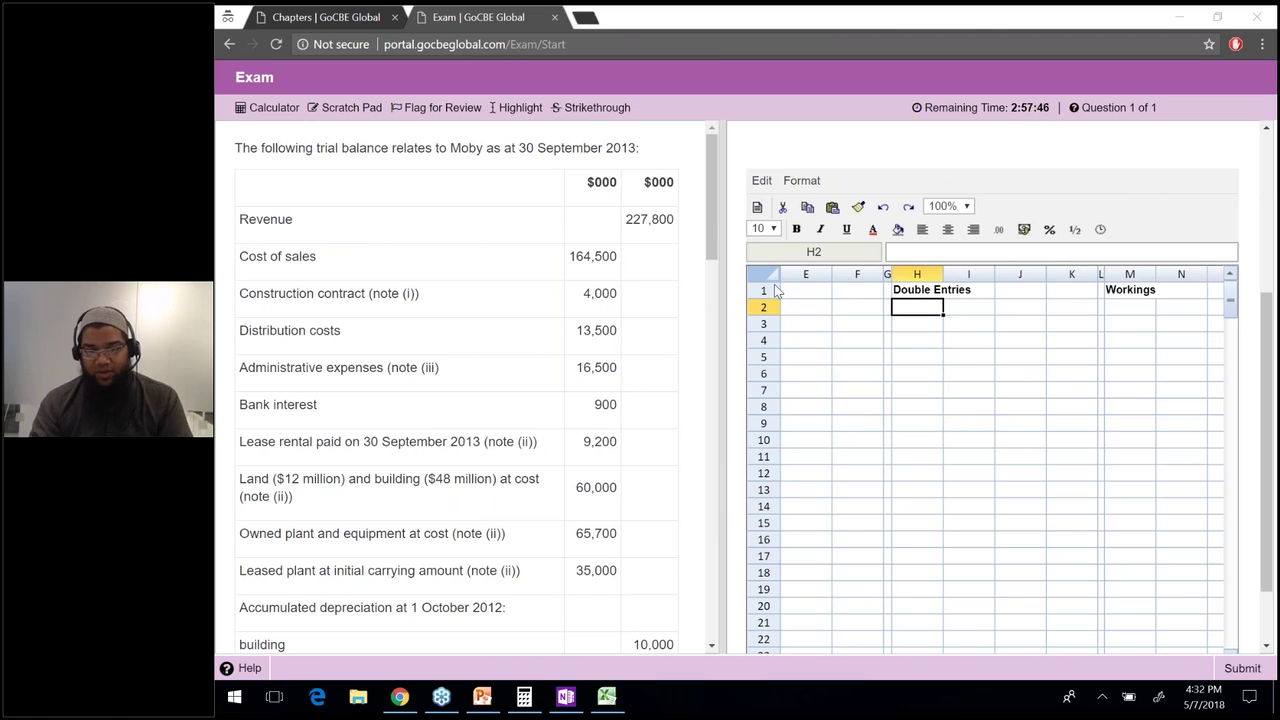
Highlight 'construction contract' in note (i) of the question.
{"action": "left_click", "coordinate": [713, 227]}
{"action": "scroll", "coordinate": [710, 430], "scroll_direction": "down", "scroll_amount": 7}
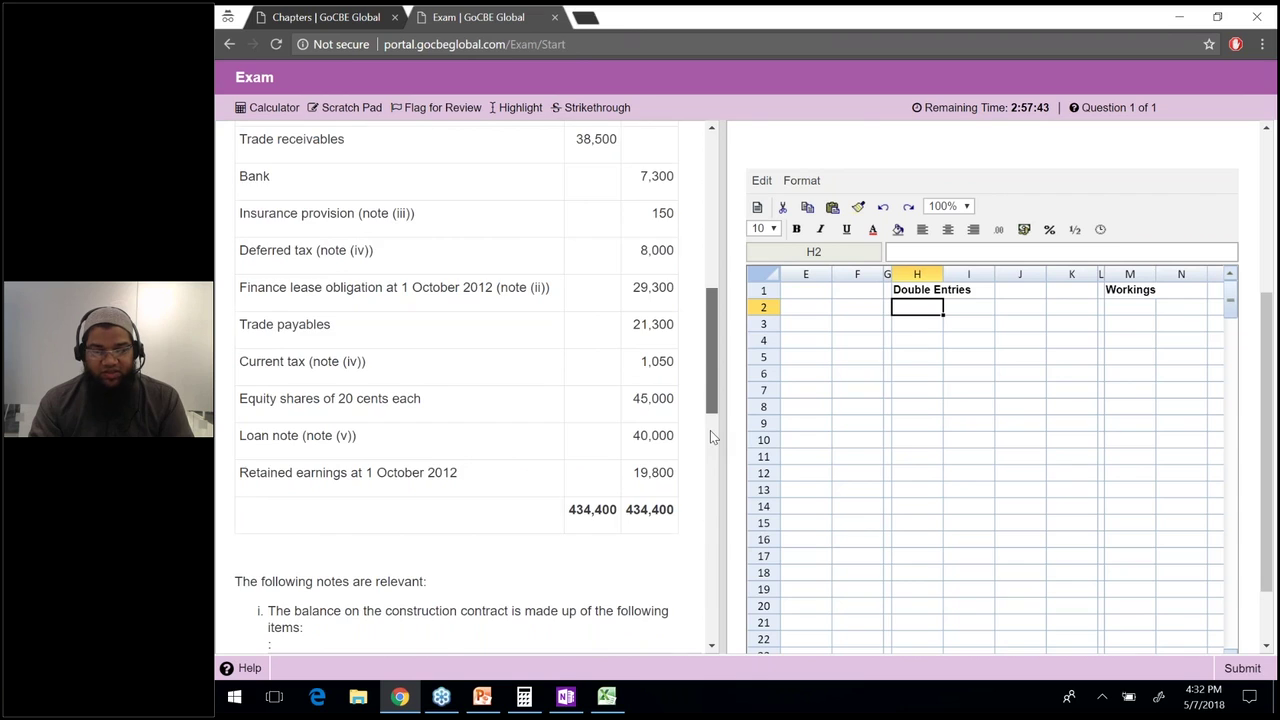
{"action": "scroll", "coordinate": [710, 430], "scroll_direction": "down", "scroll_amount": 3}
{"action": "scroll", "coordinate": [707, 447], "scroll_direction": "down", "scroll_amount": 1}
{"action": "left_click_drag", "start_coordinate": [270, 279], "coordinate": [509, 281]}
{"action": "left_click", "coordinate": [387, 279]}
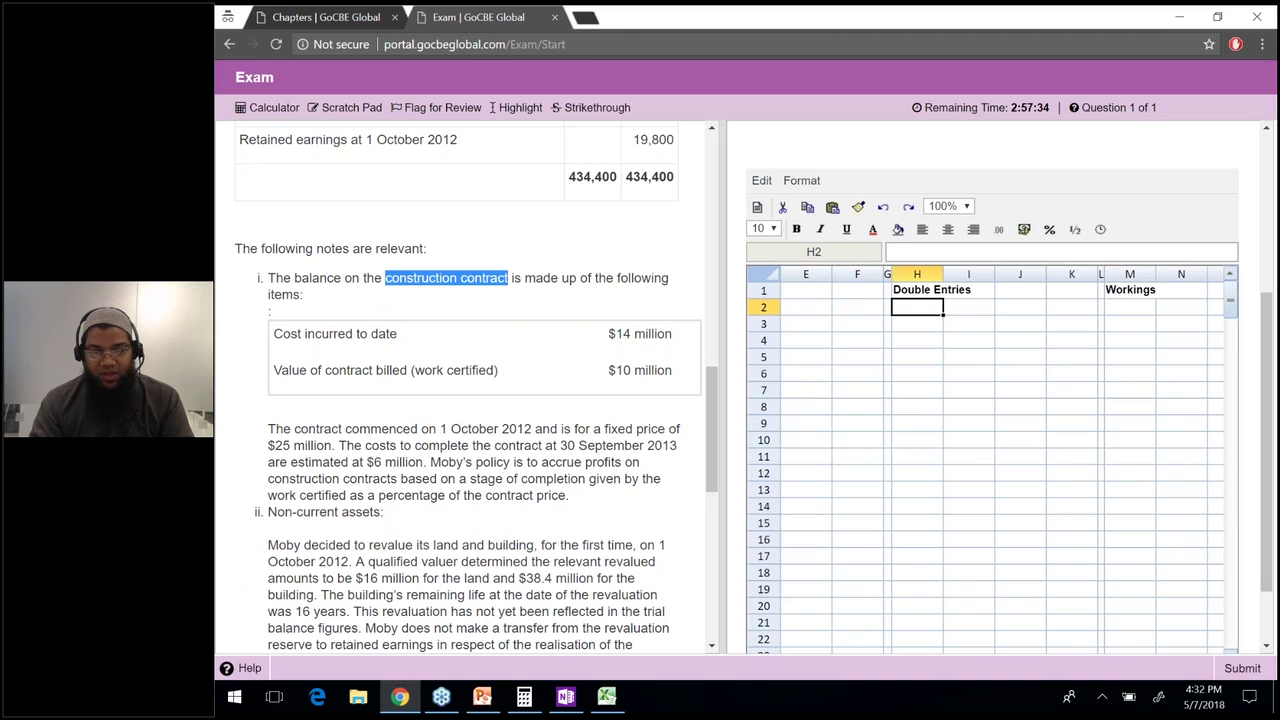
{"action": "left_click", "coordinate": [520, 107]}
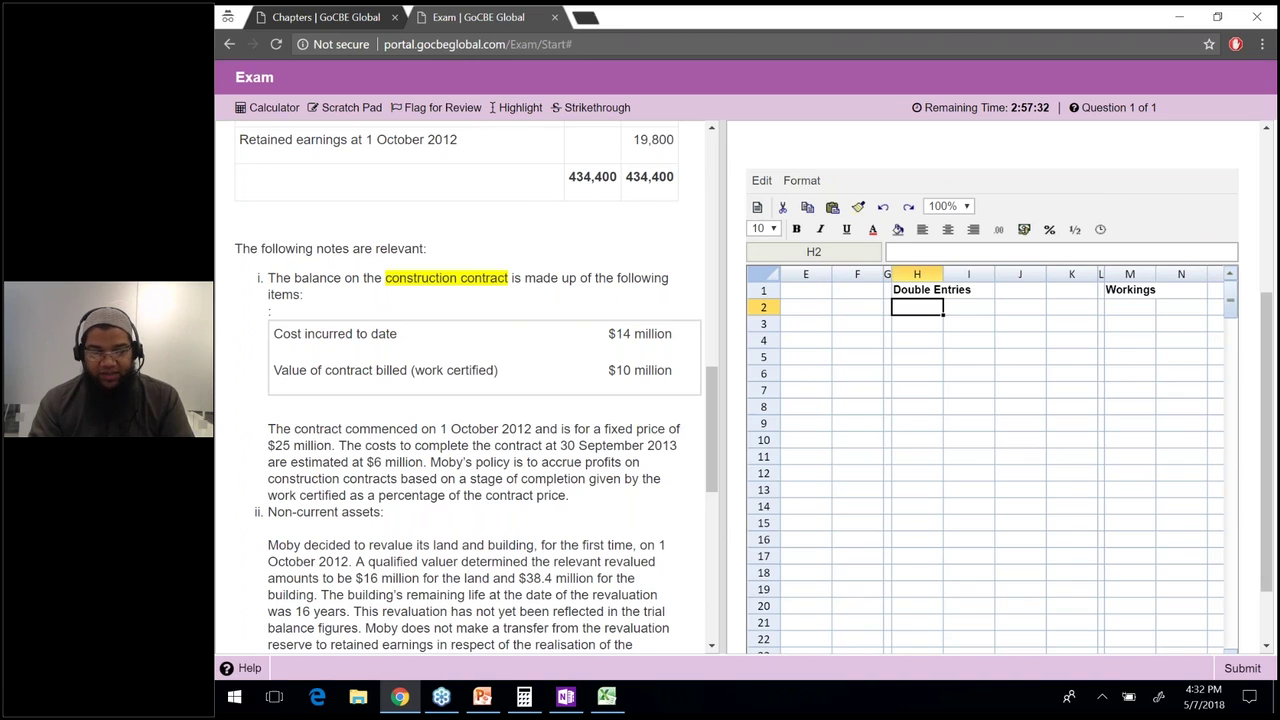
Review the $14 million cost incurred and $10 million work certified figures.
{"action": "left_click_drag", "start_coordinate": [273, 334], "coordinate": [393, 334]}
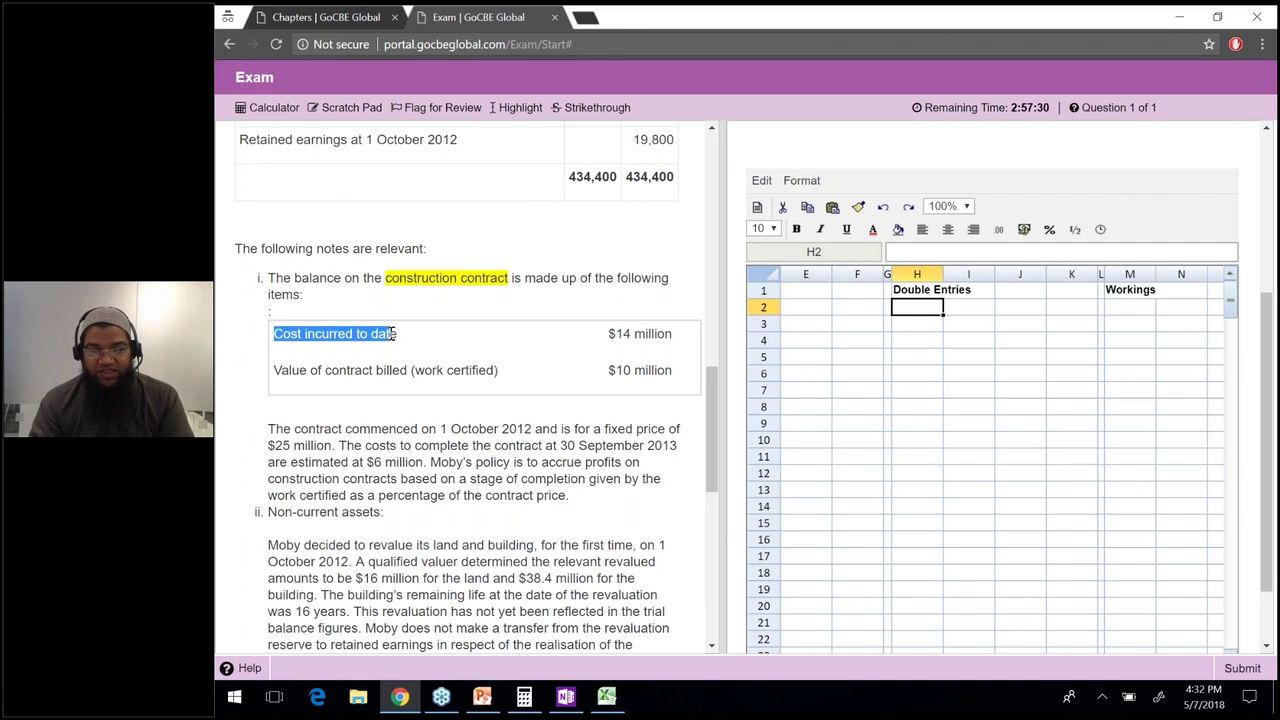
{"action": "triple_click", "coordinate": [640, 334]}
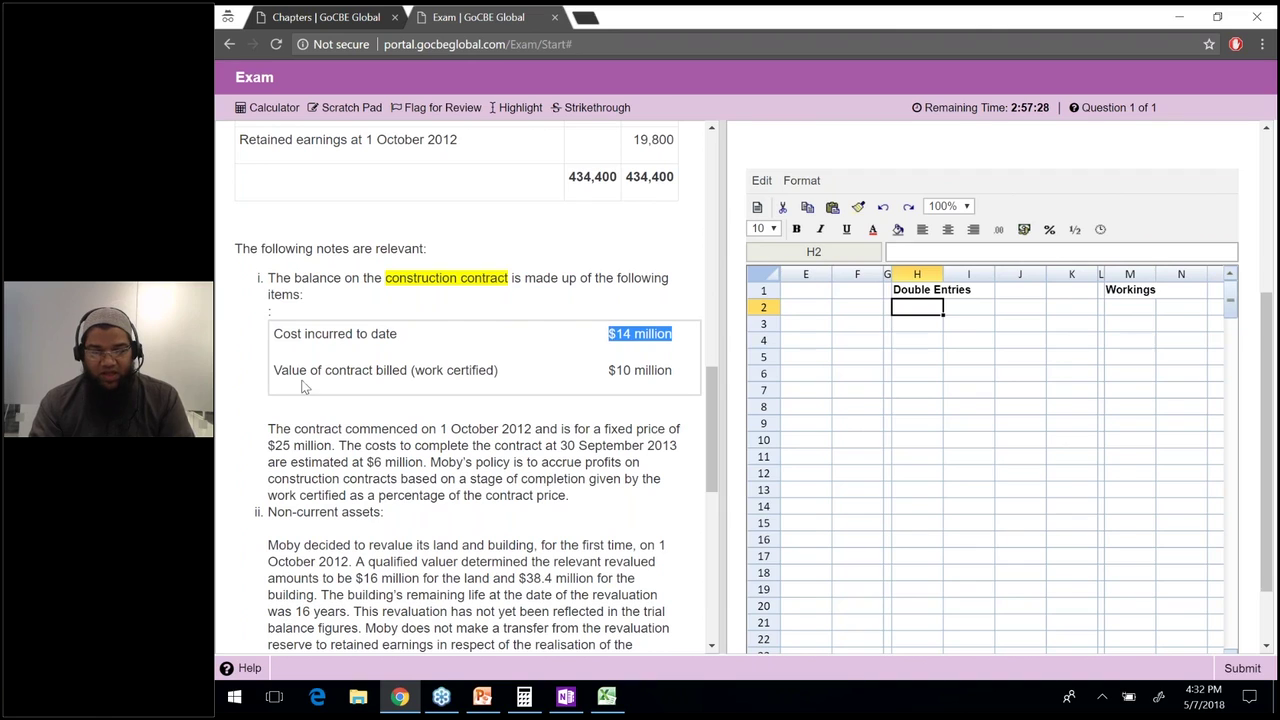
{"action": "left_click", "coordinate": [404, 375]}
{"action": "left_click_drag", "start_coordinate": [404, 375], "coordinate": [483, 371]}
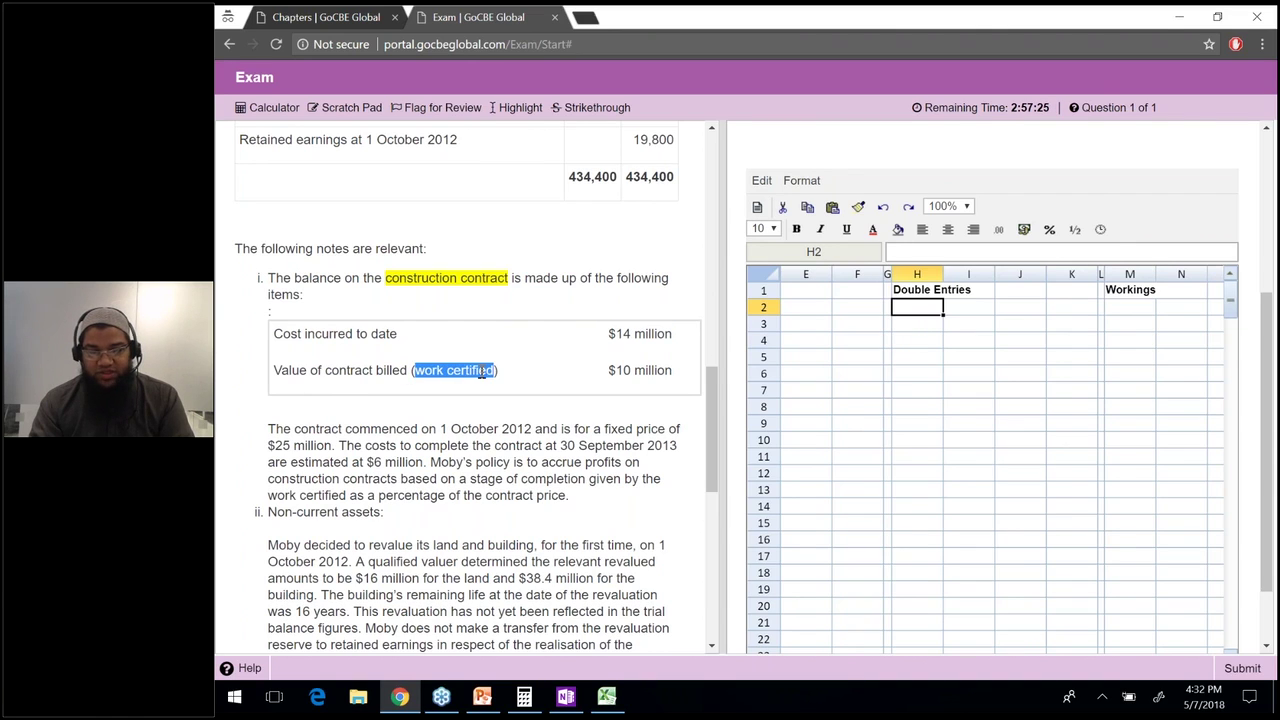
{"action": "triple_click", "coordinate": [674, 372]}
{"action": "left_click", "coordinate": [630, 350]}
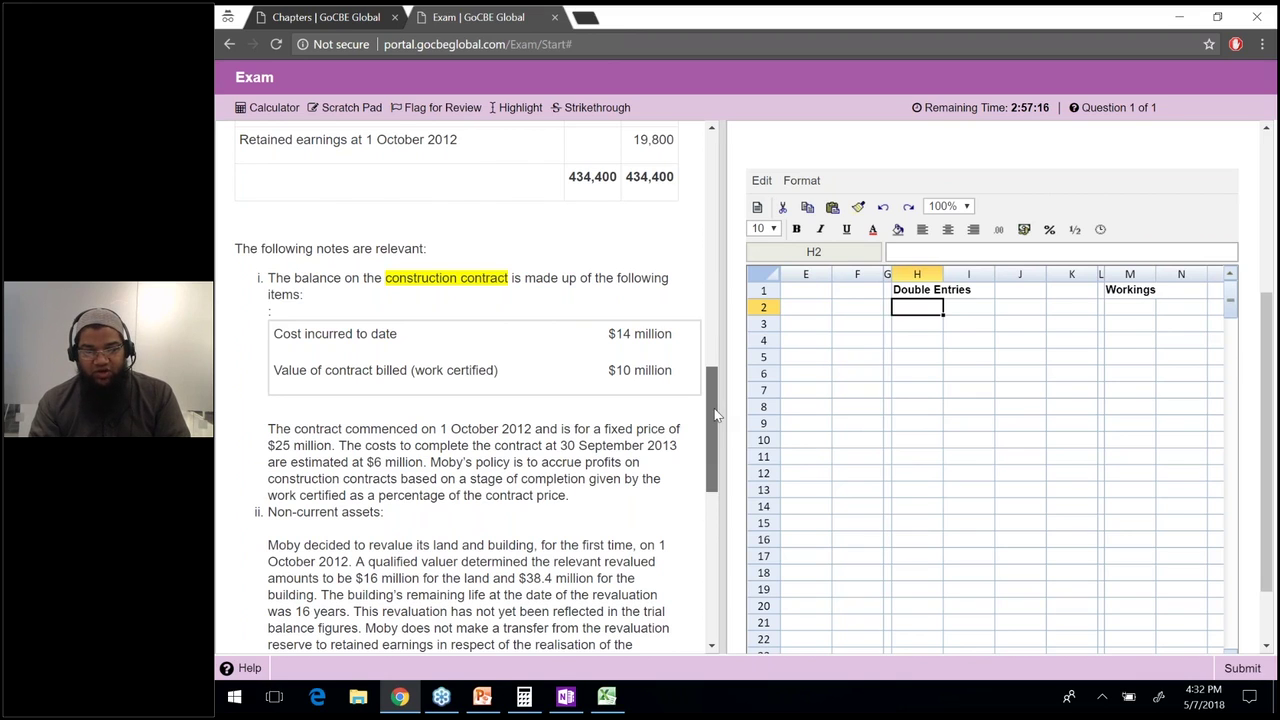
Scroll back up to reread earlier question text, then return to the contract note.
{"action": "scroll", "coordinate": [720, 340], "scroll_direction": "up", "scroll_amount": 1}
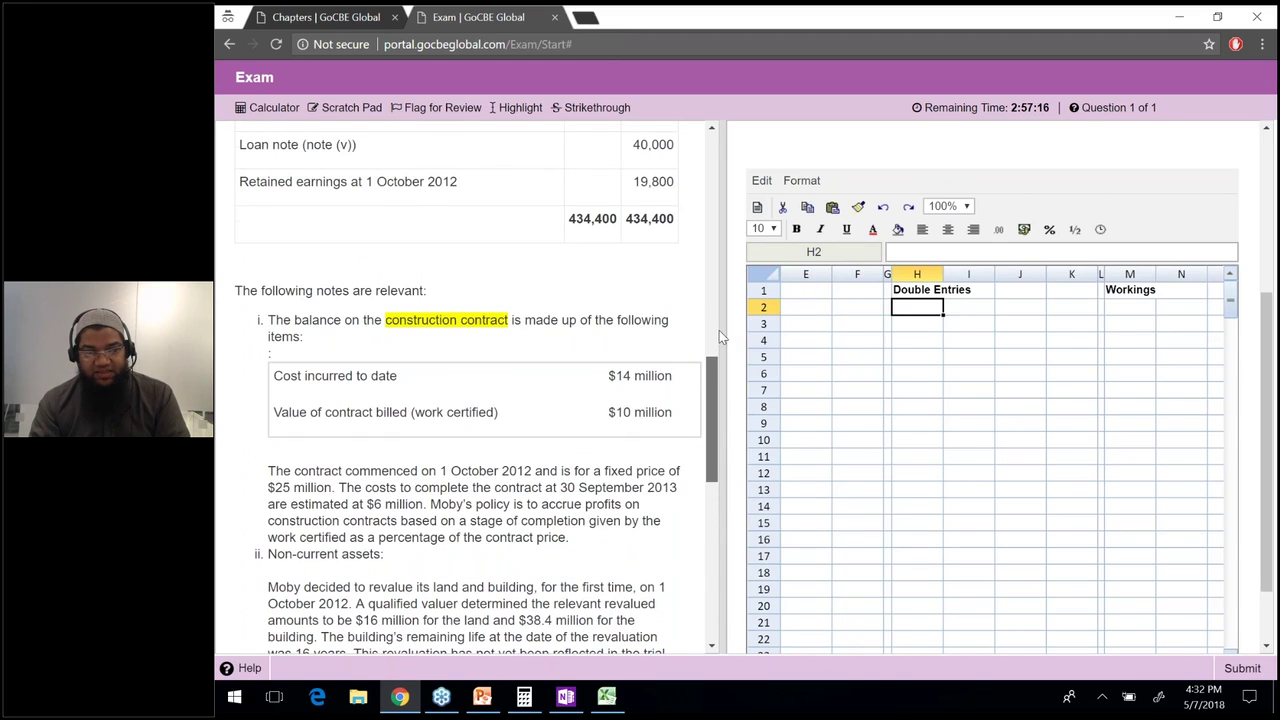
{"action": "scroll", "coordinate": [715, 290], "scroll_direction": "up", "scroll_amount": 10}
{"action": "scroll", "coordinate": [711, 238], "scroll_direction": "up", "scroll_amount": 6}
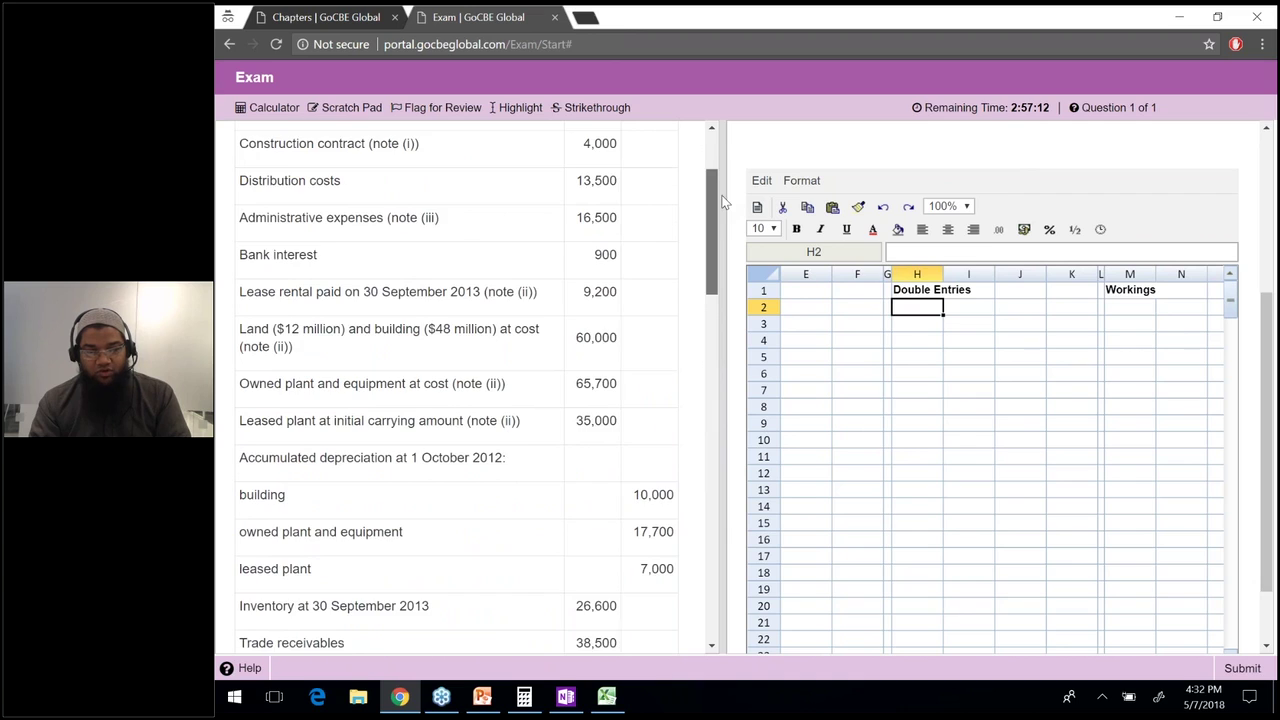
{"action": "scroll", "coordinate": [724, 203], "scroll_direction": "up", "scroll_amount": 2}
{"action": "left_click_drag", "start_coordinate": [240, 235], "coordinate": [618, 241]}
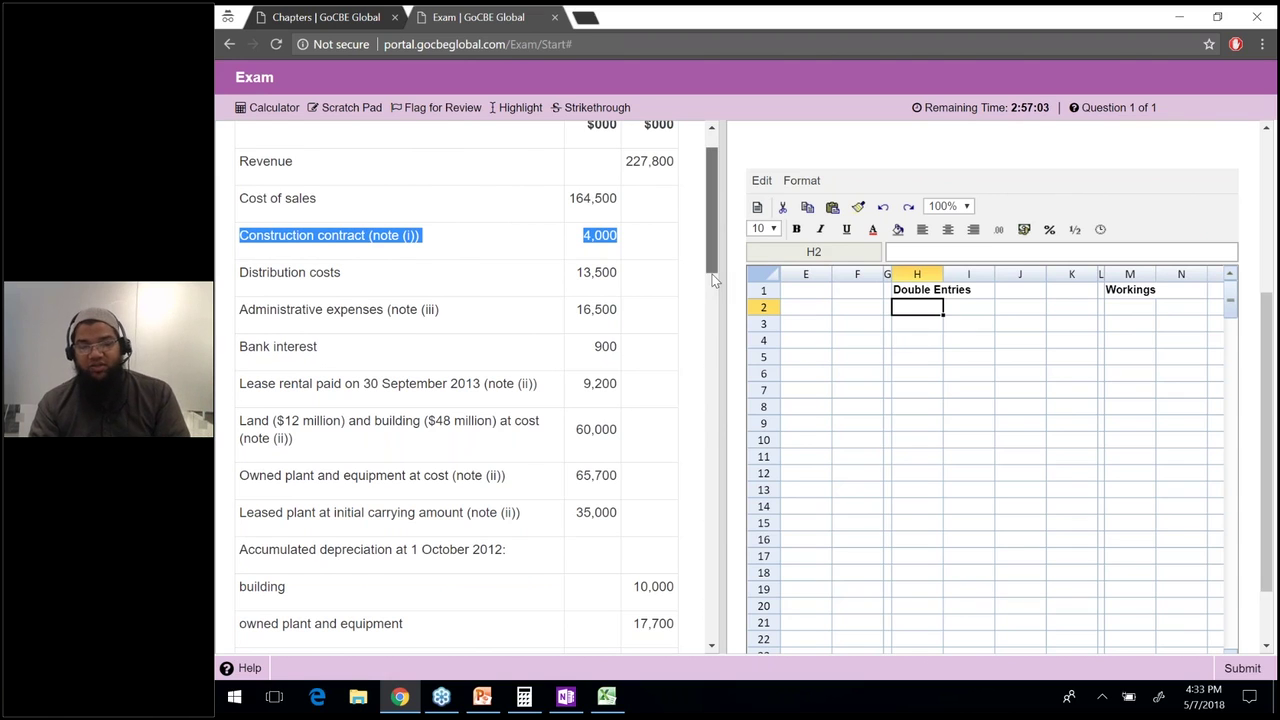
{"action": "scroll", "coordinate": [712, 276], "scroll_direction": "down", "scroll_amount": 3}
{"action": "left_click_drag", "start_coordinate": [712, 279], "coordinate": [704, 445]}
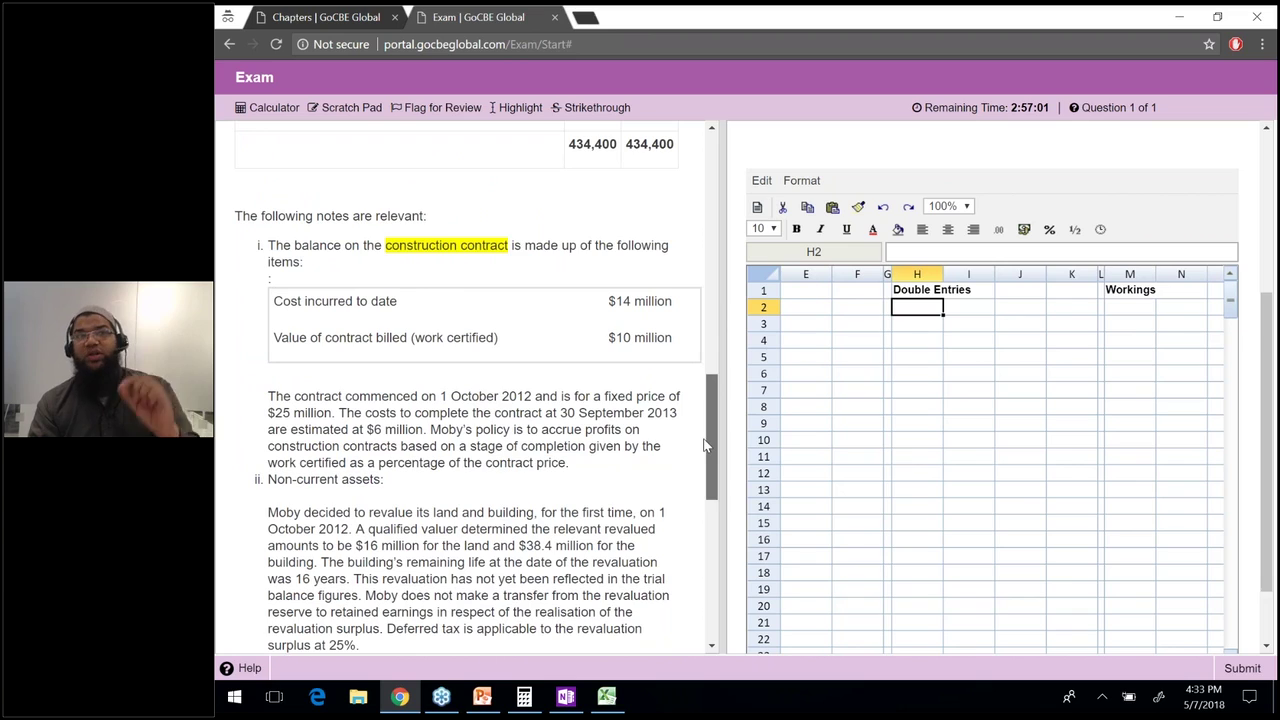
{"action": "scroll", "coordinate": [548, 436], "scroll_direction": "down", "scroll_amount": 1}
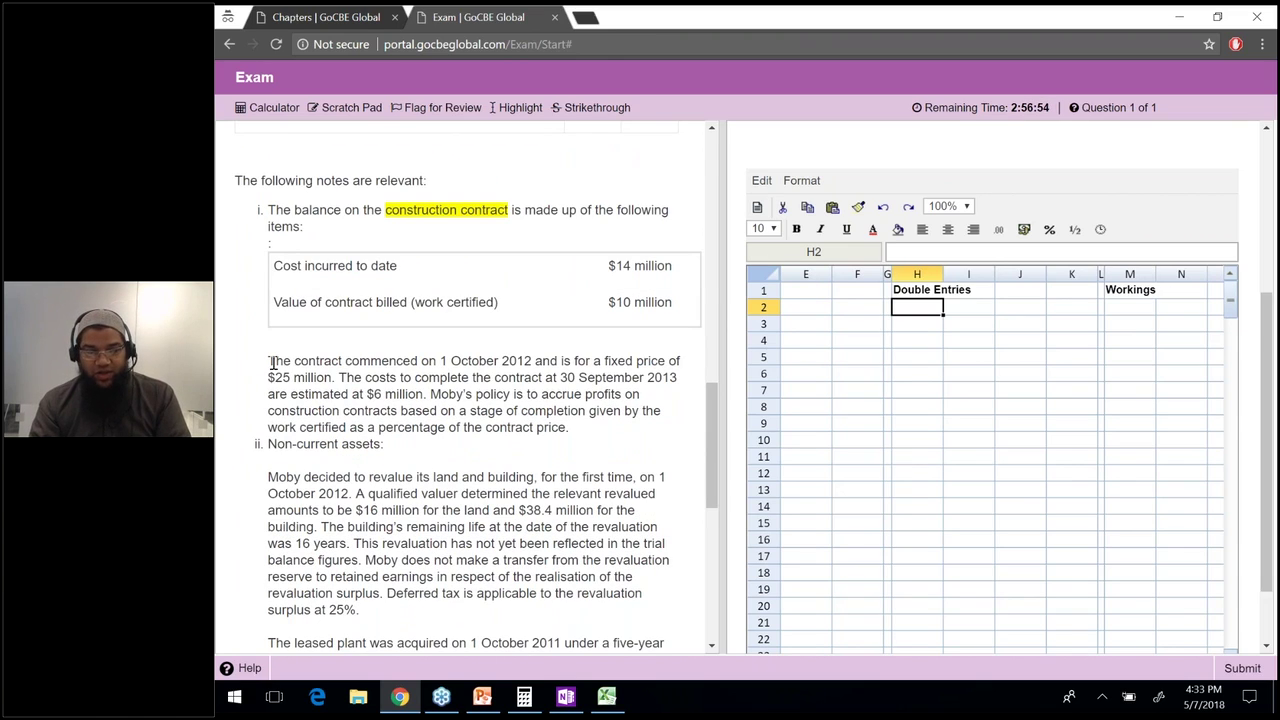
Highlight the $25 million fixed contract price in the note.
{"action": "left_click_drag", "start_coordinate": [272, 362], "coordinate": [463, 378]}
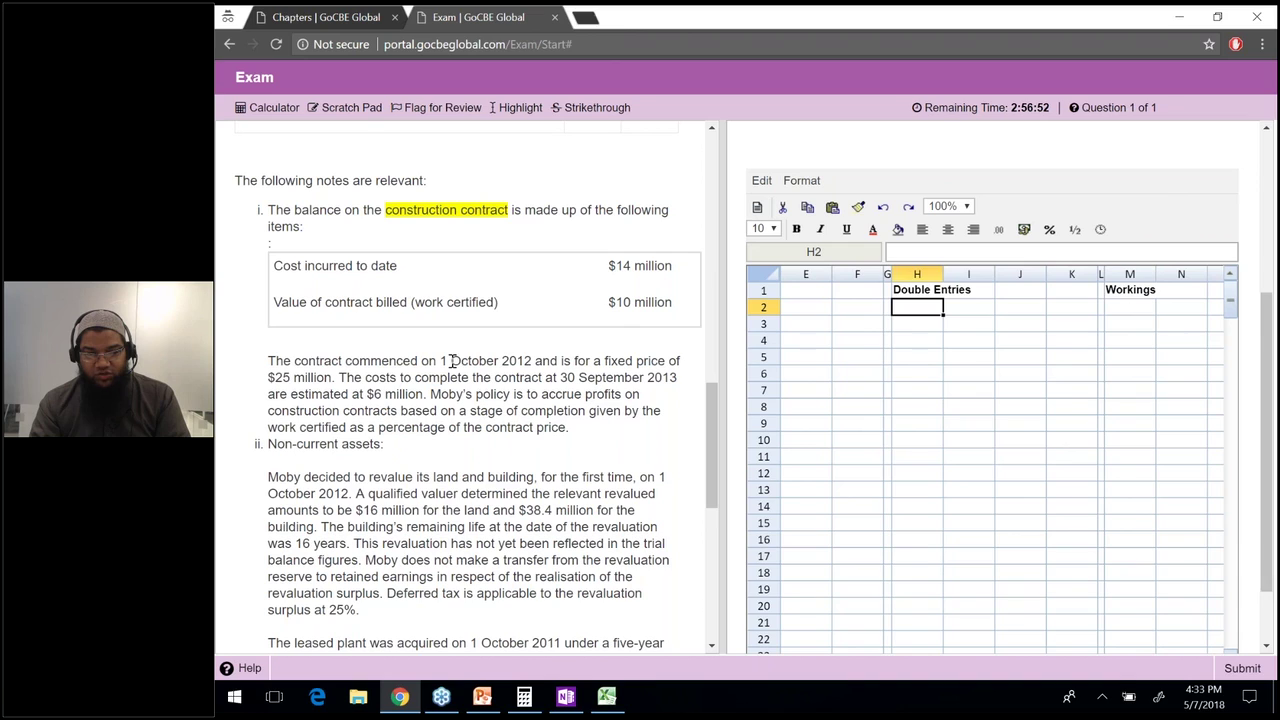
{"action": "left_click_drag", "start_coordinate": [441, 361], "coordinate": [533, 363]}
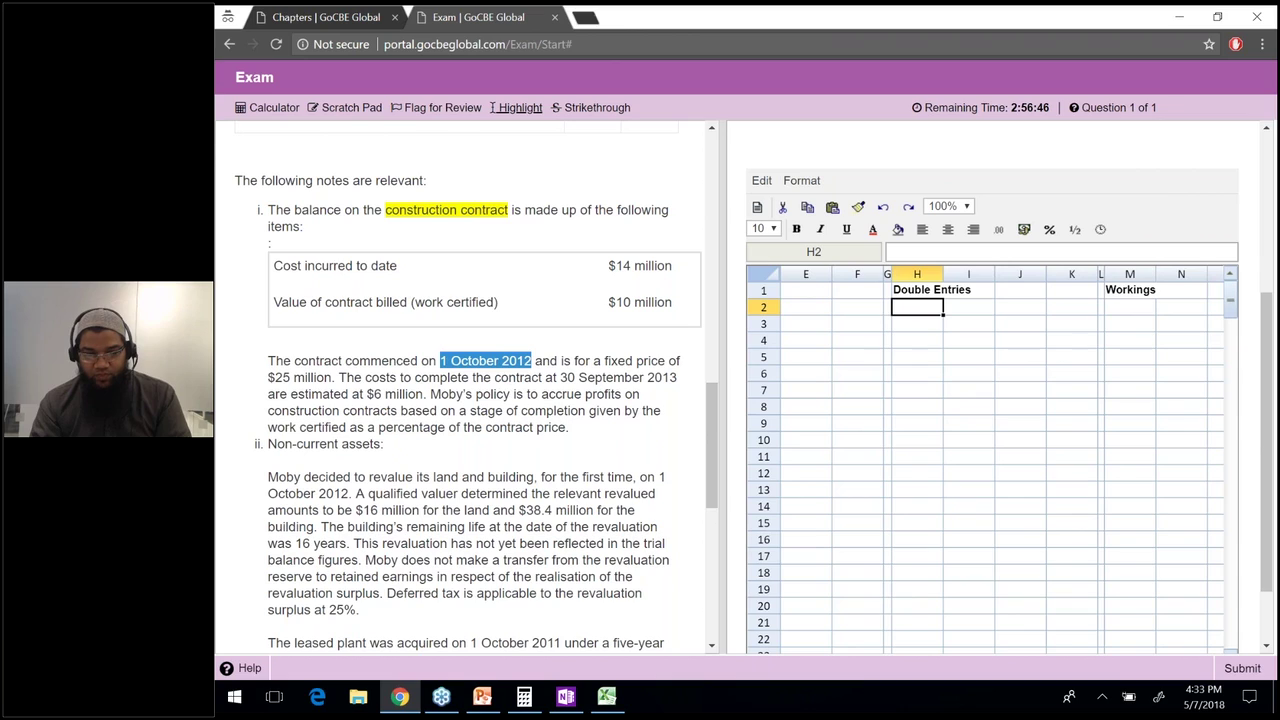
{"action": "left_click", "coordinate": [607, 362]}
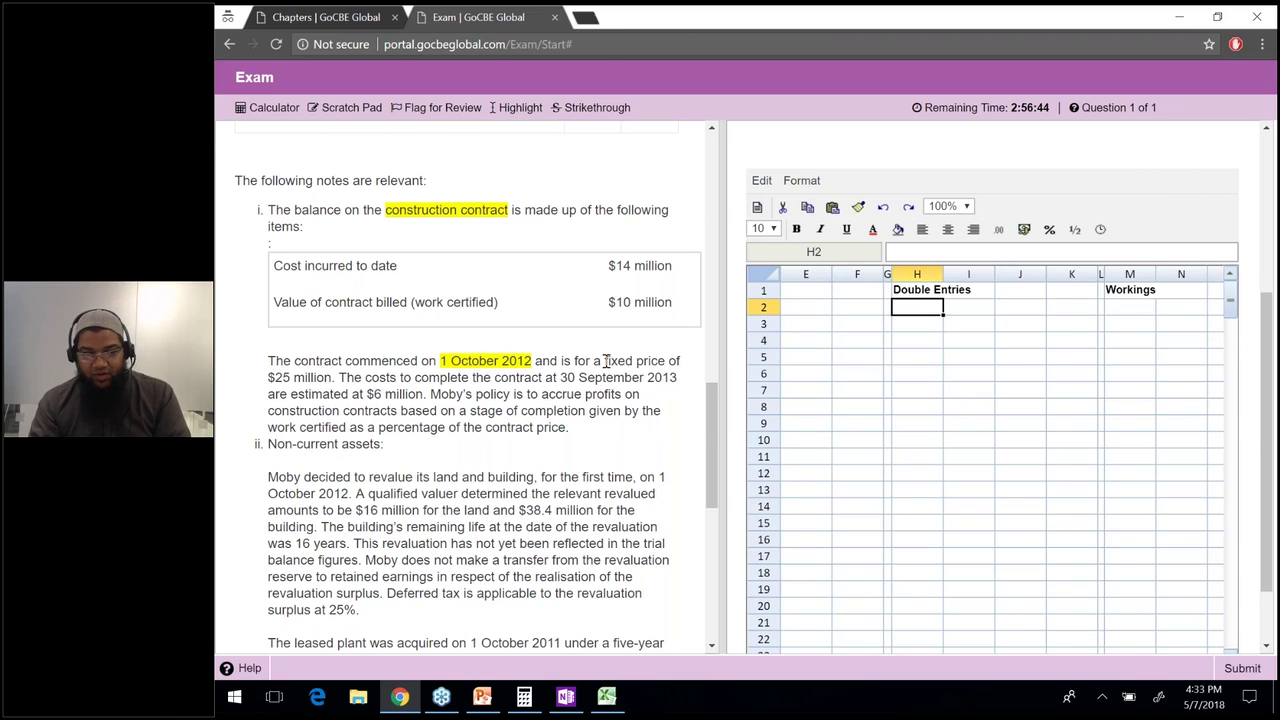
{"action": "left_click_drag", "start_coordinate": [633, 364], "coordinate": [658, 362]}
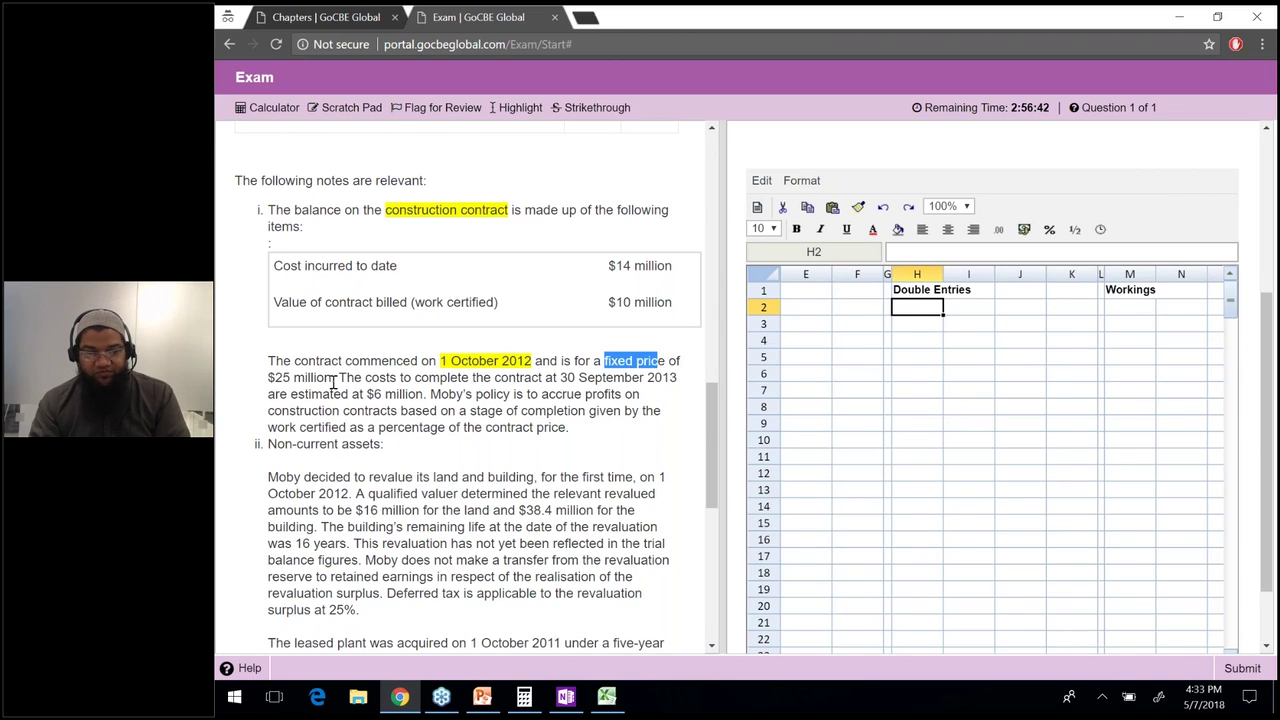
{"action": "left_click_drag", "start_coordinate": [334, 380], "coordinate": [266, 377]}
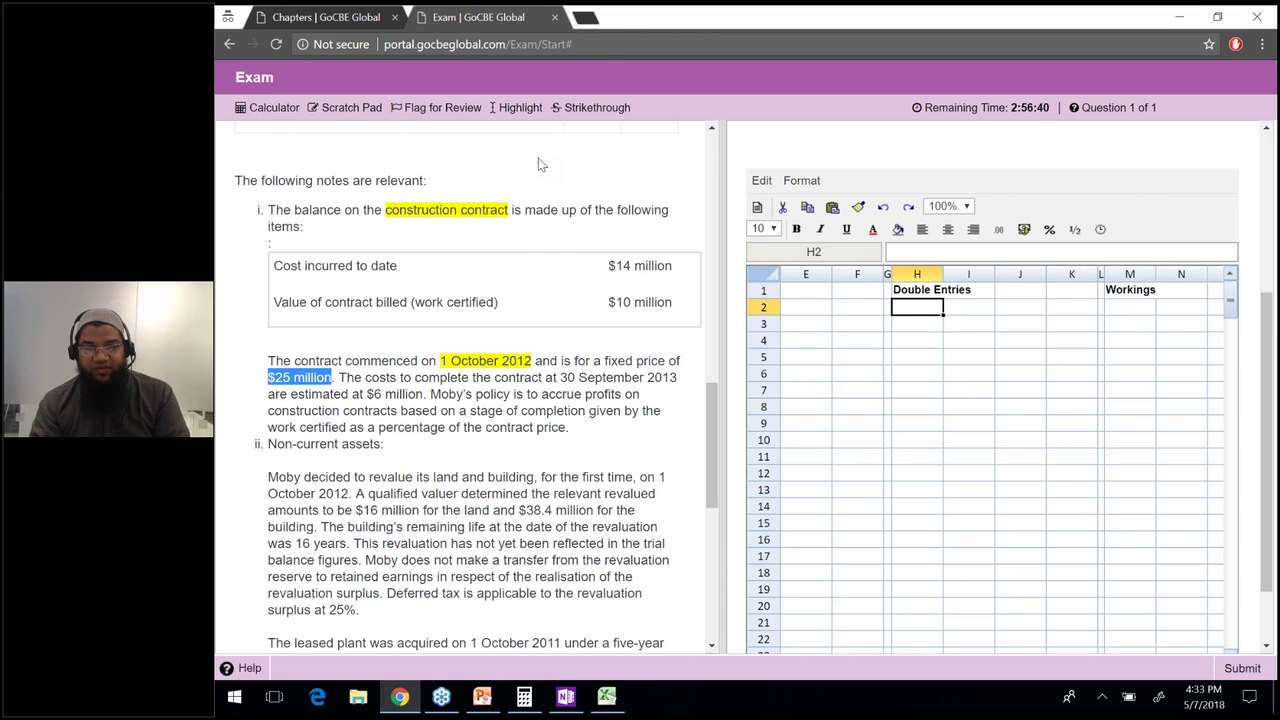
{"action": "left_click", "coordinate": [493, 107]}
Highlight the $6 million cost to complete and the $14 million cost incurred.
{"action": "right_click", "coordinate": [323, 452]}
{"action": "right_click", "coordinate": [363, 371]}
{"action": "key", "text": "Escape"}
{"action": "left_click_drag", "start_coordinate": [404, 377], "coordinate": [562, 377]}
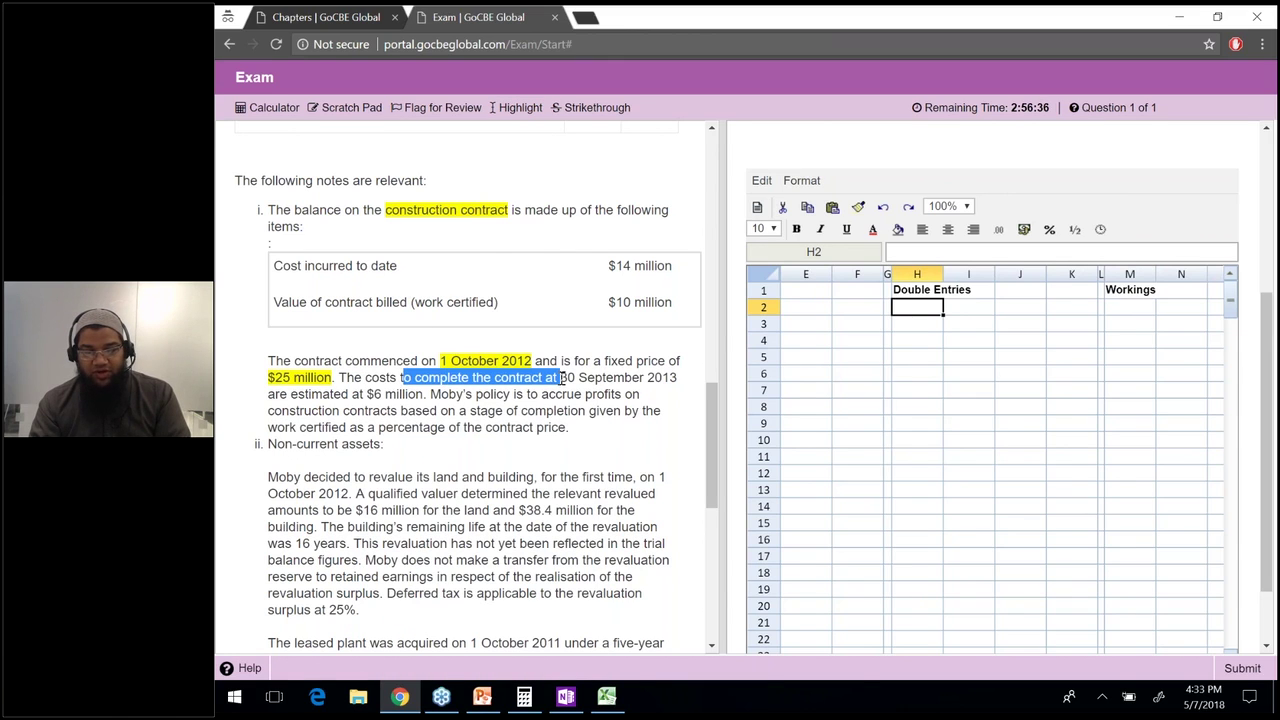
{"action": "left_click", "coordinate": [436, 400]}
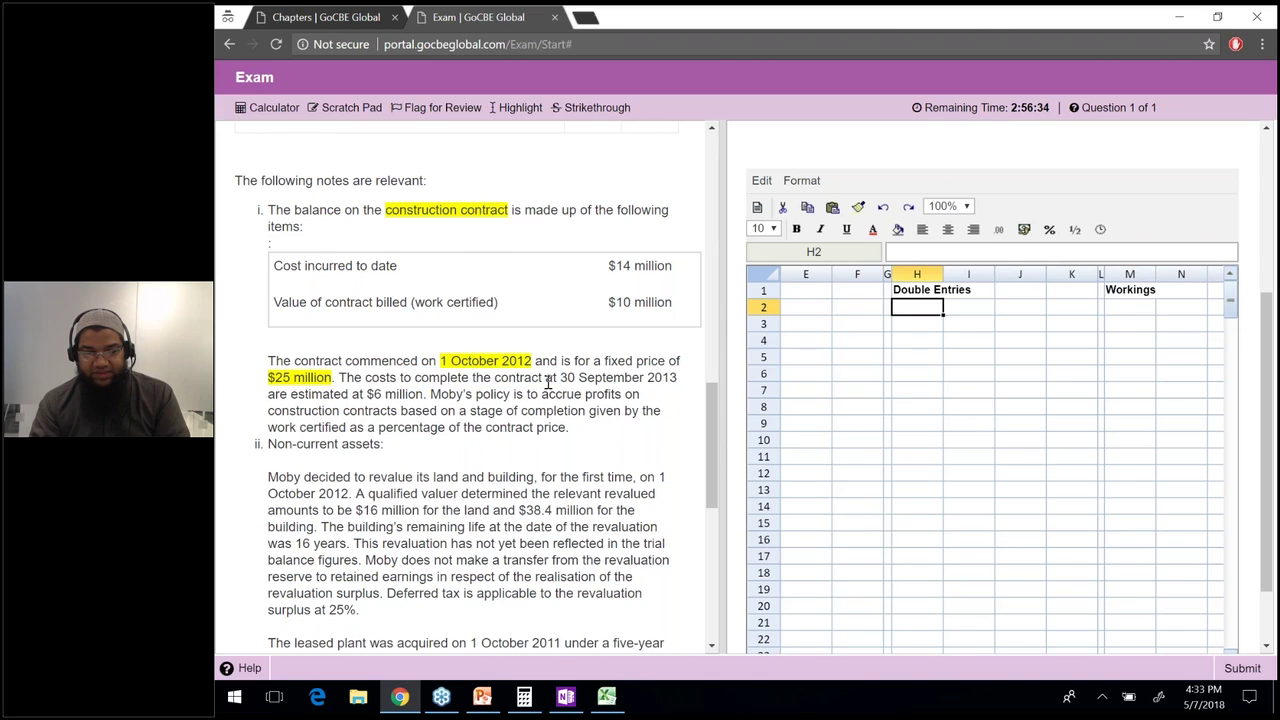
{"action": "left_click_drag", "start_coordinate": [424, 398], "coordinate": [366, 398]}
{"action": "left_click", "coordinate": [520, 124]}
{"action": "left_click_drag", "start_coordinate": [678, 268], "coordinate": [605, 270]}
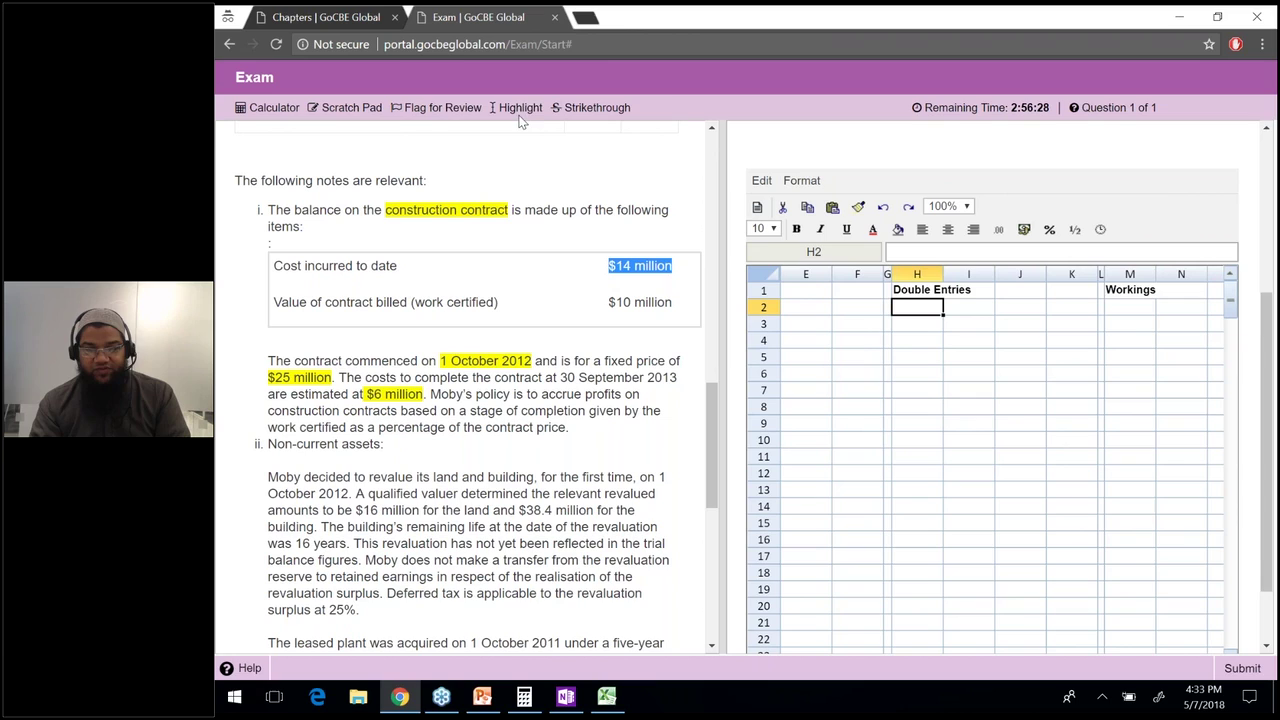
{"action": "left_click", "coordinate": [520, 107]}
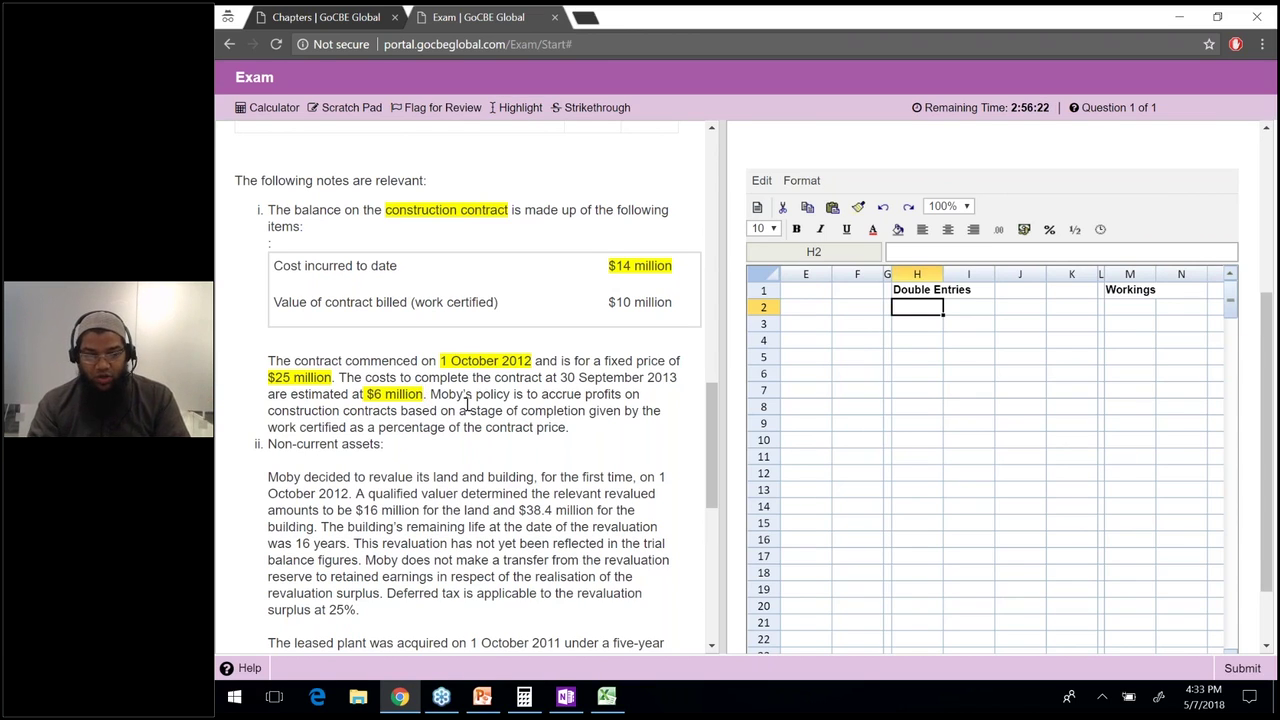
Highlight the phrase basing completion on work certified as a percentage of contract price.
{"action": "left_click_drag", "start_coordinate": [430, 394], "coordinate": [319, 418]}
{"action": "left_click", "coordinate": [319, 418]}
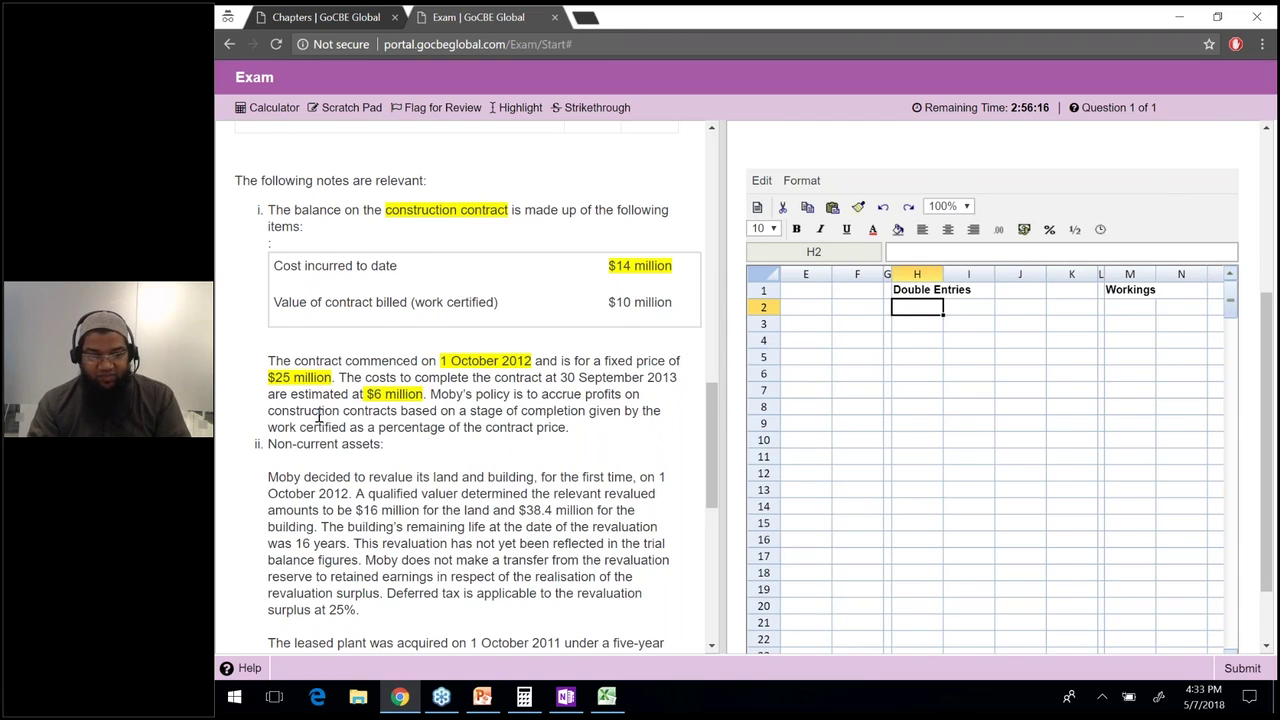
{"action": "left_click_drag", "start_coordinate": [267, 428], "coordinate": [570, 428]}
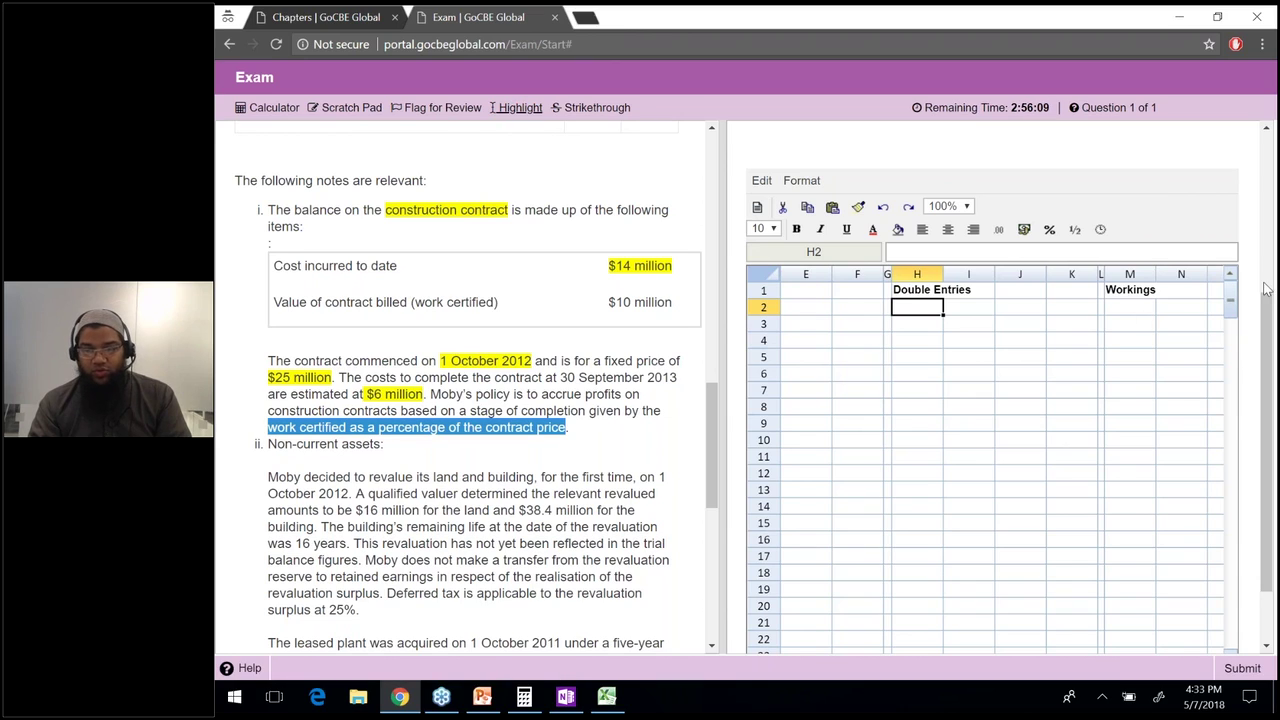
{"action": "left_click", "coordinate": [1129, 307]}
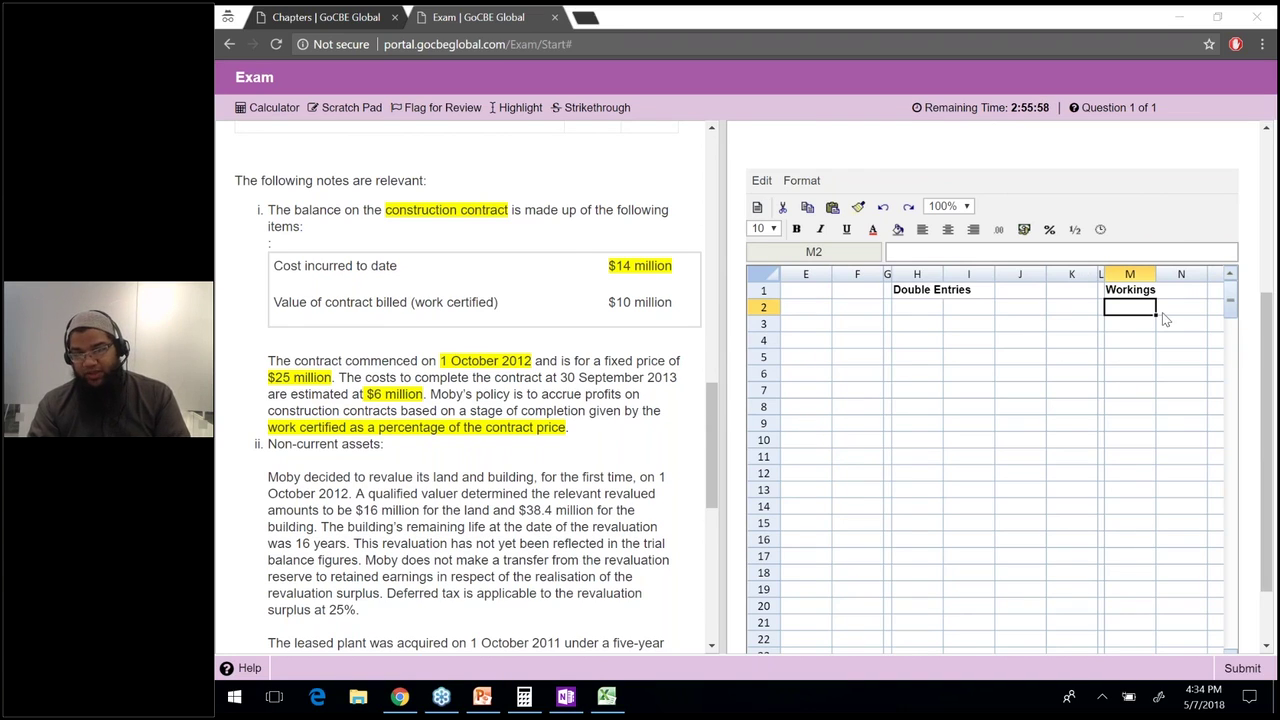
{"action": "key", "text": "Right"}
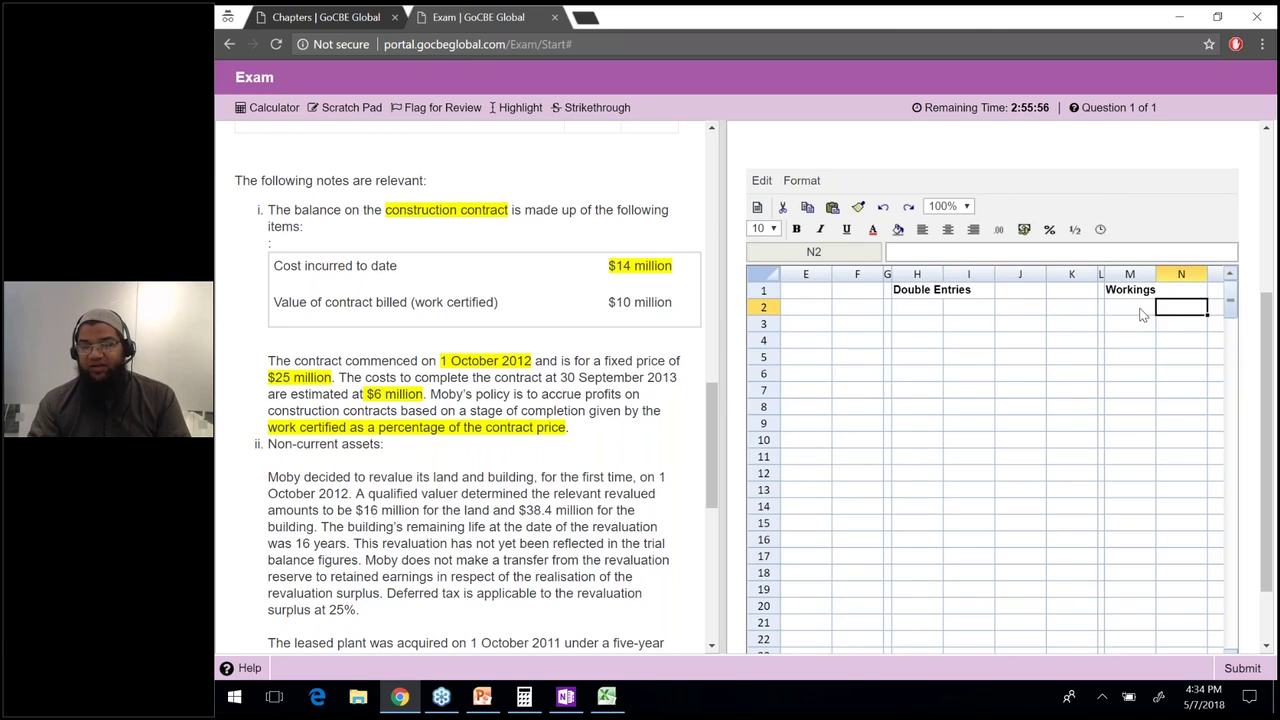
{"action": "key", "text": "Right"}
{"action": "key", "text": "Right"}
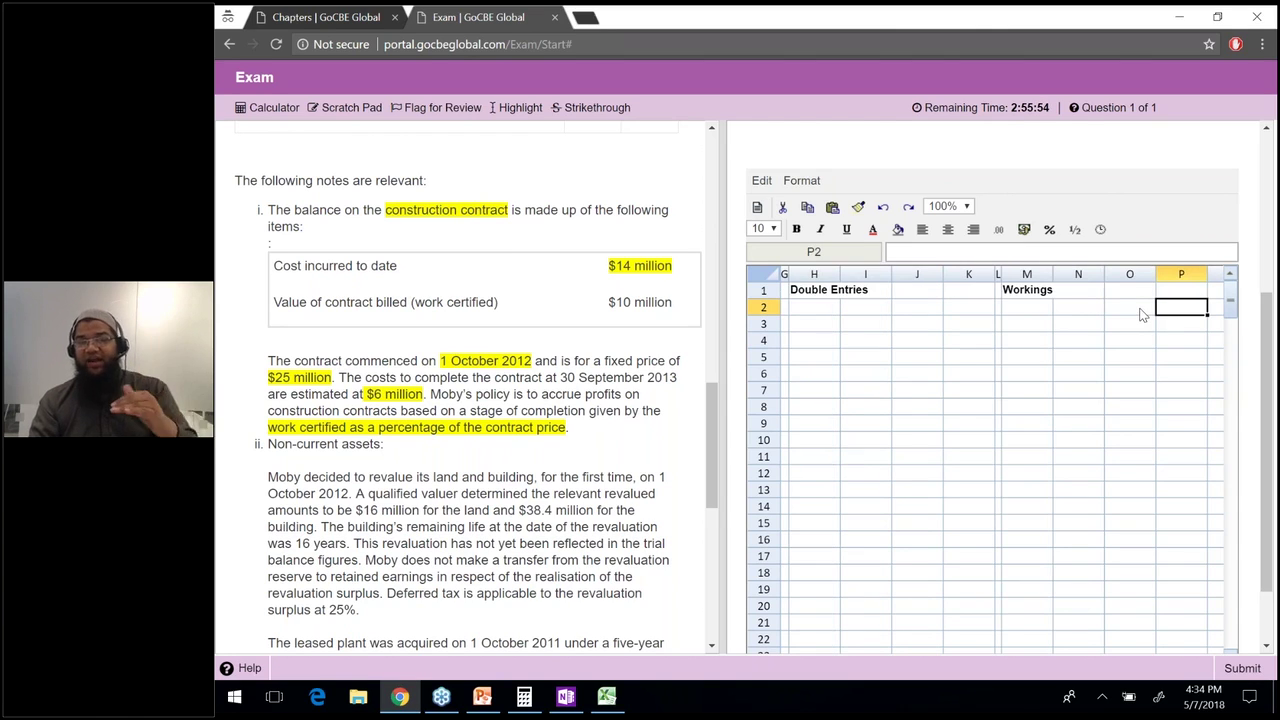
{"action": "key", "text": "Left"}
{"action": "key", "text": "Left"}
{"action": "key", "text": "Left"}
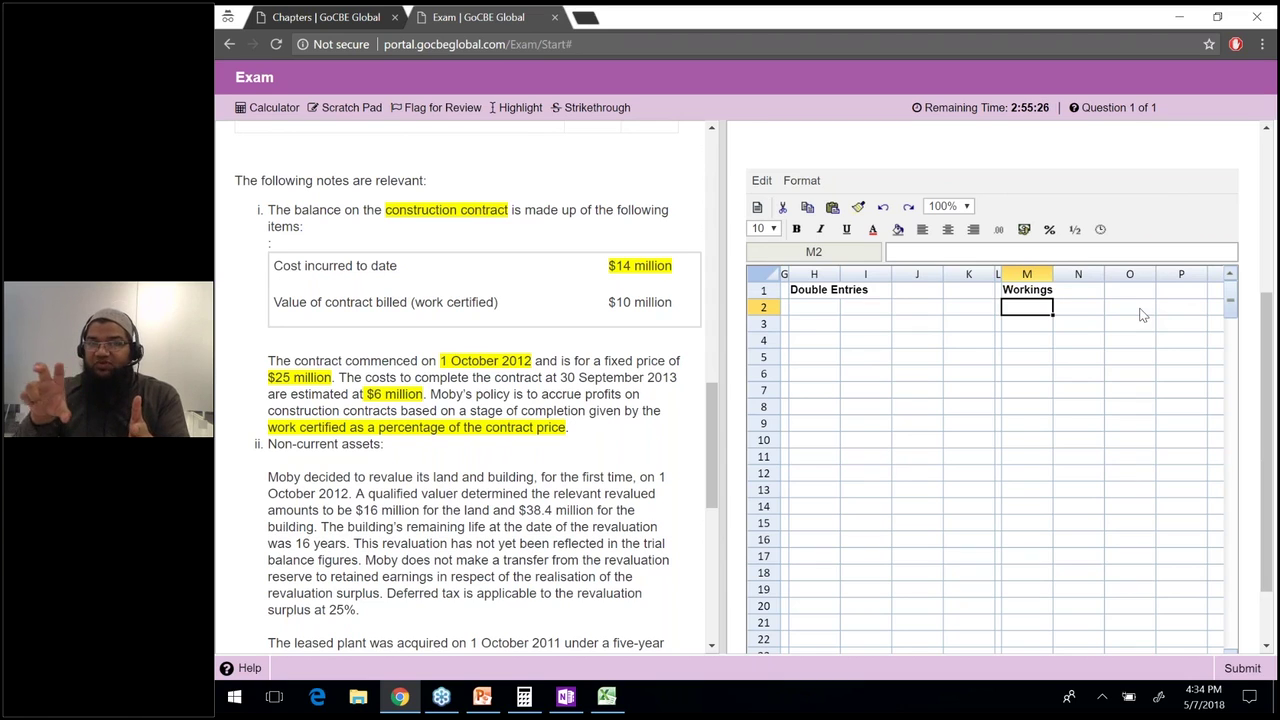
{"action": "left_click", "coordinate": [1143, 315]}
{"action": "key", "text": "Left"}
{"action": "key", "text": "Left"}
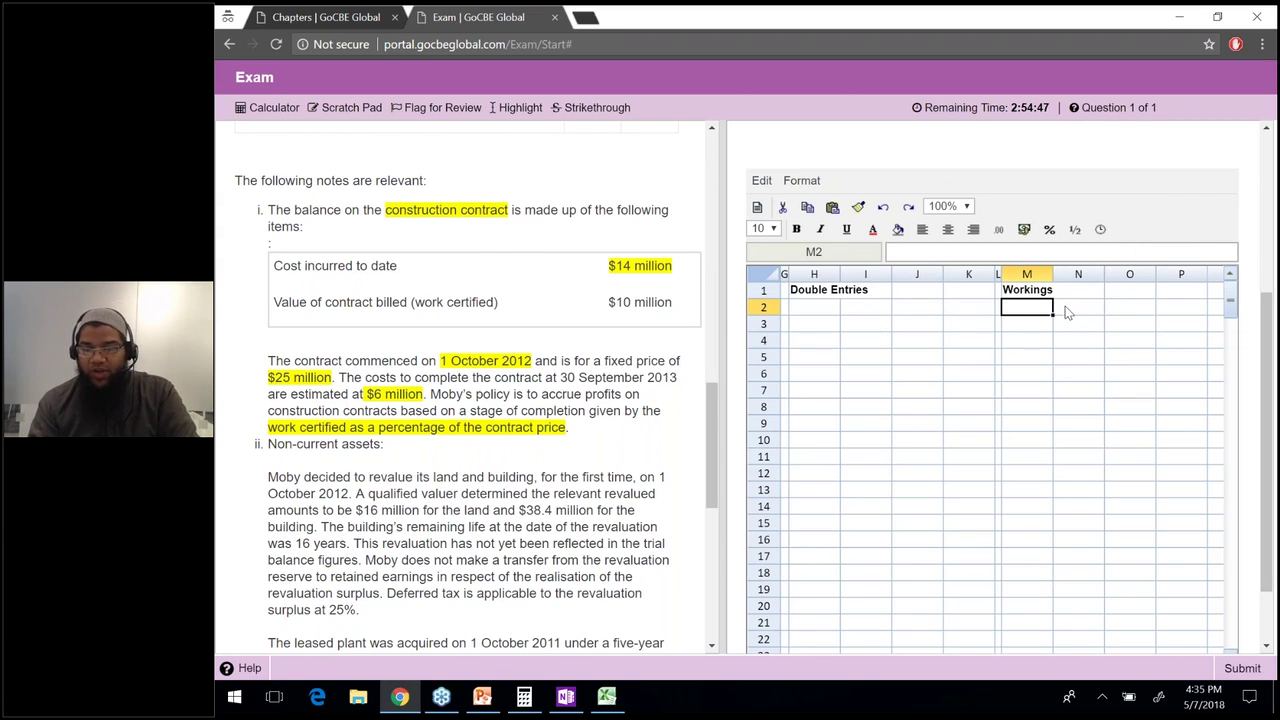
Enter the labels Revunue, Cost and Profit in M2, M3 and M4.
{"action": "key", "text": "F2"}
{"action": "type", "text": "Revunue"}
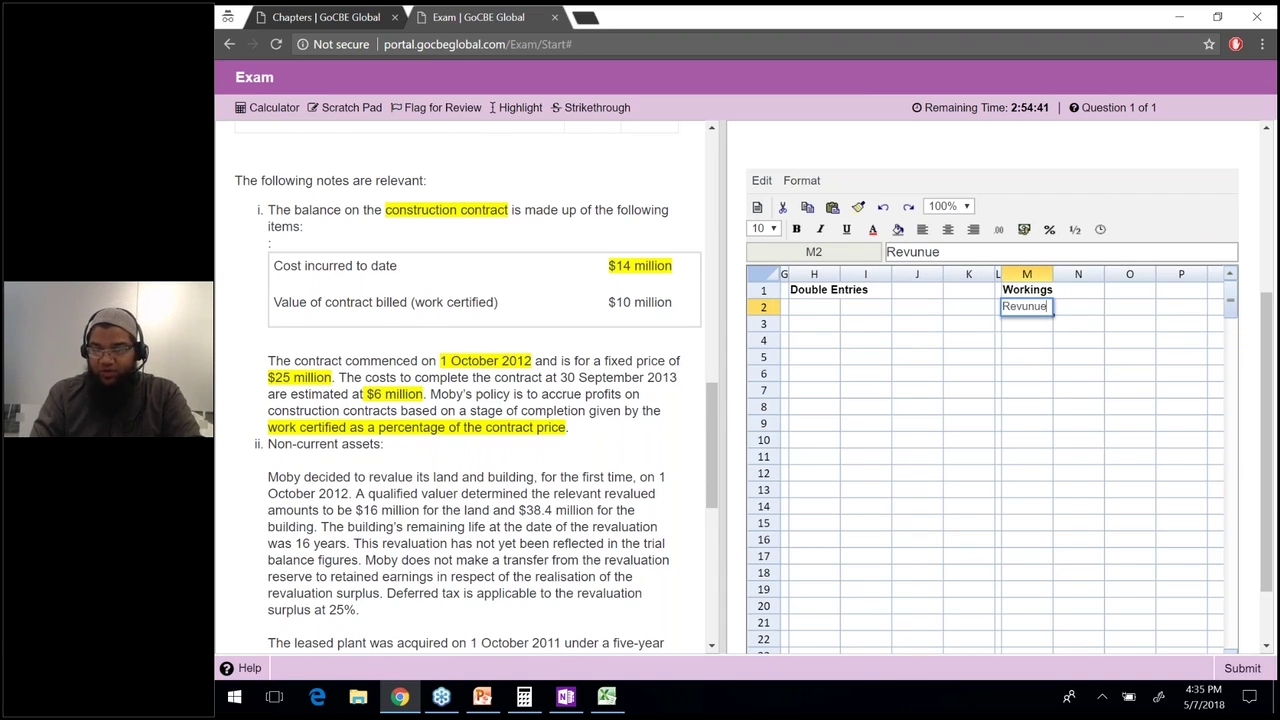
{"action": "key", "text": "Return"}
{"action": "type", "text": "Cost"}
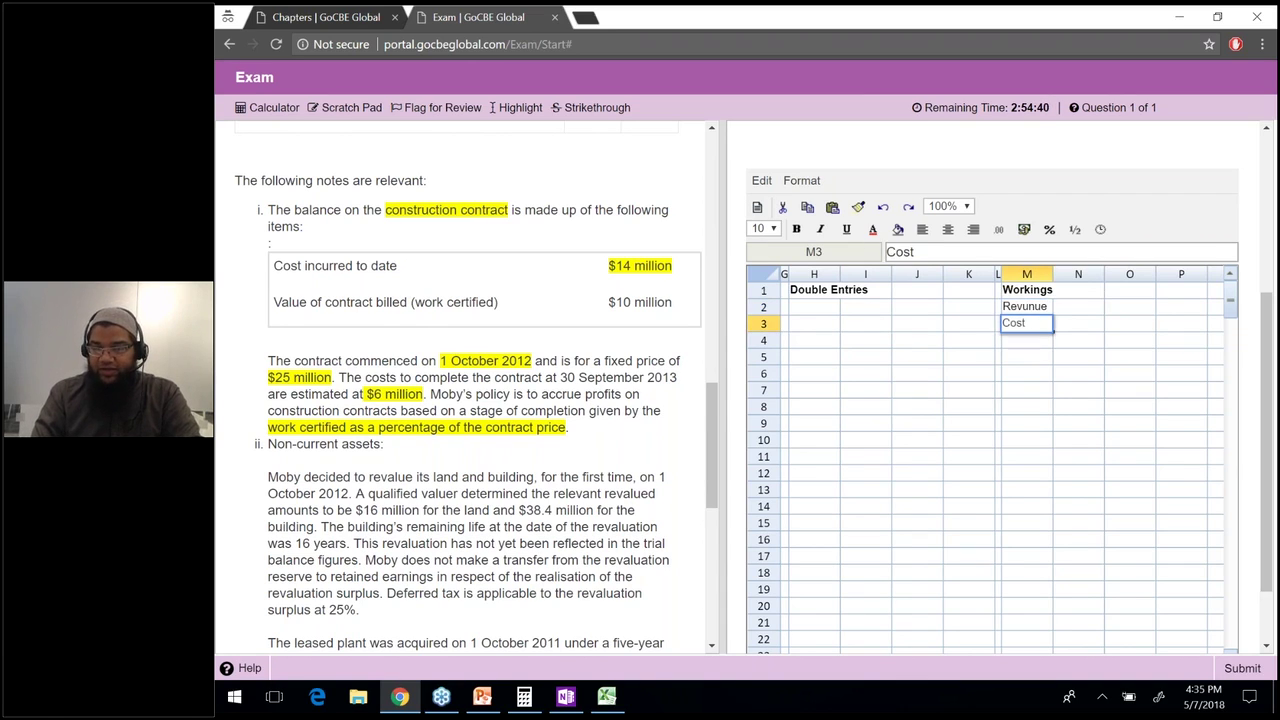
{"action": "key", "text": "Return"}
{"action": "type", "text": "Profit"}
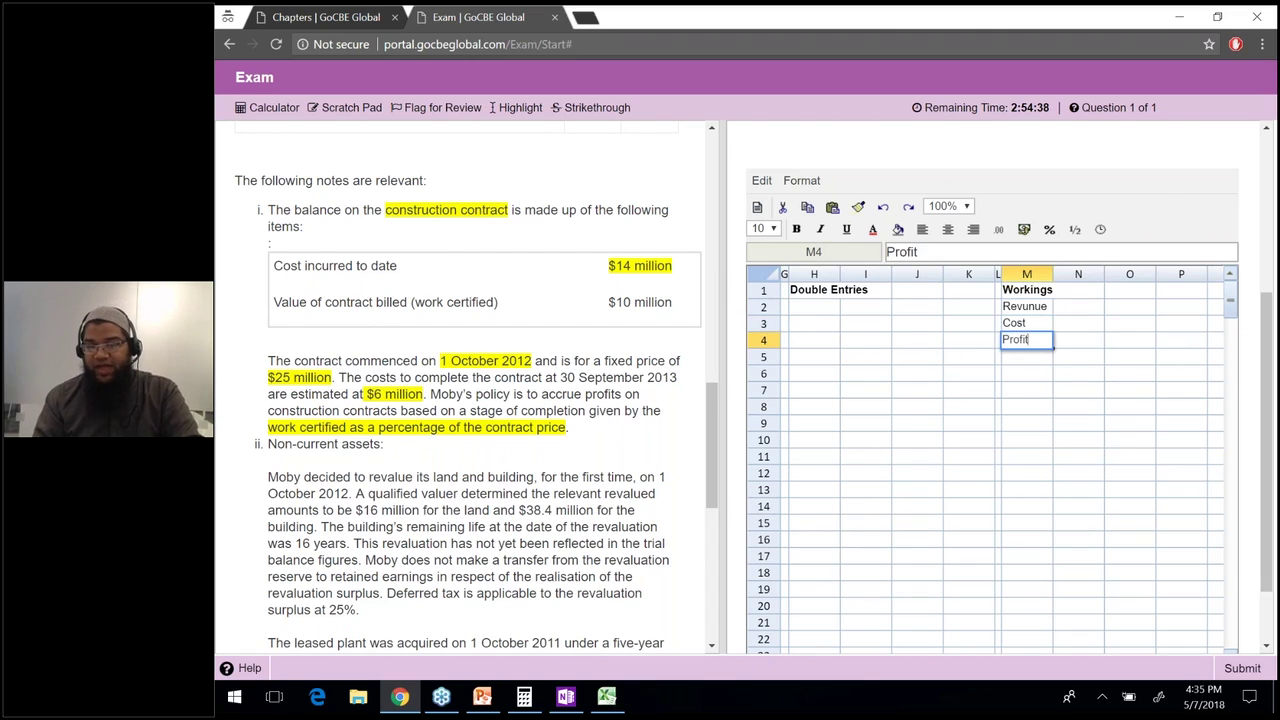
{"action": "key", "text": "Return"}
{"action": "type", "text": "'"}
{"action": "left_click", "coordinate": [1078, 306]}
{"action": "type", "text": "="}
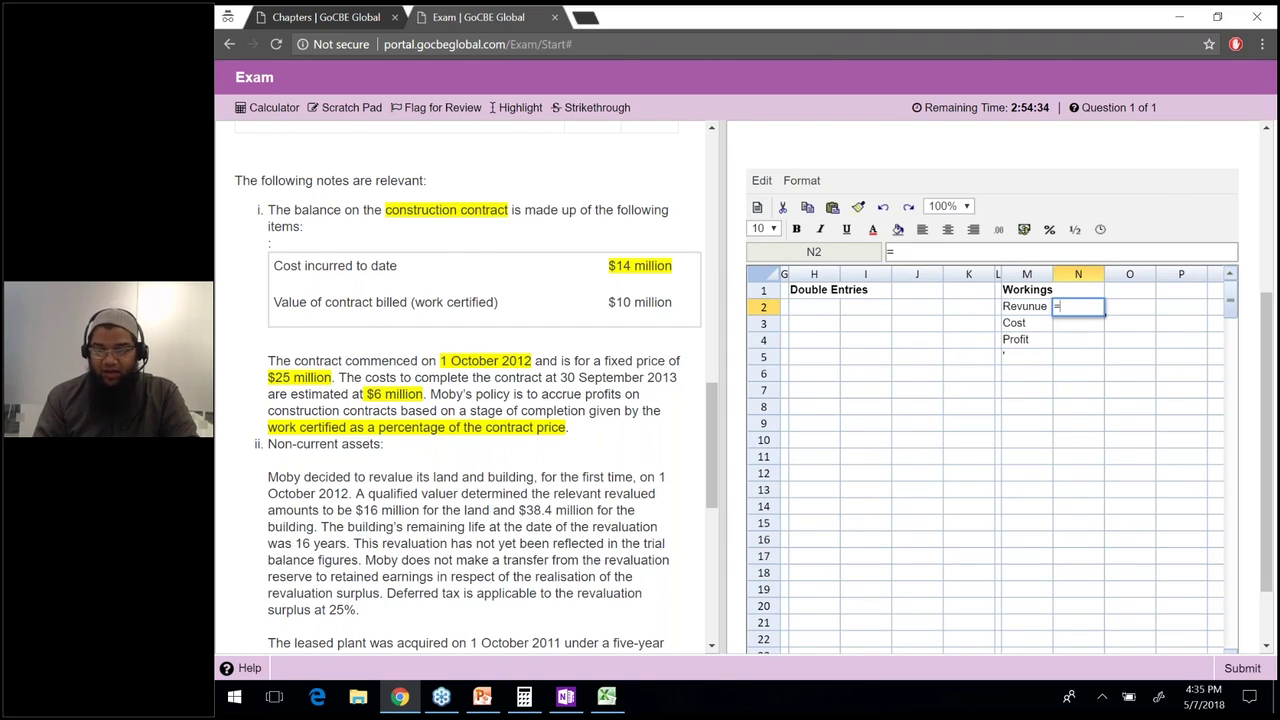
Label M6 '% of completion' and enter =10000/25000*100 in O6.
{"action": "key", "text": "Escape"}
{"action": "left_click", "coordinate": [1026, 373]}
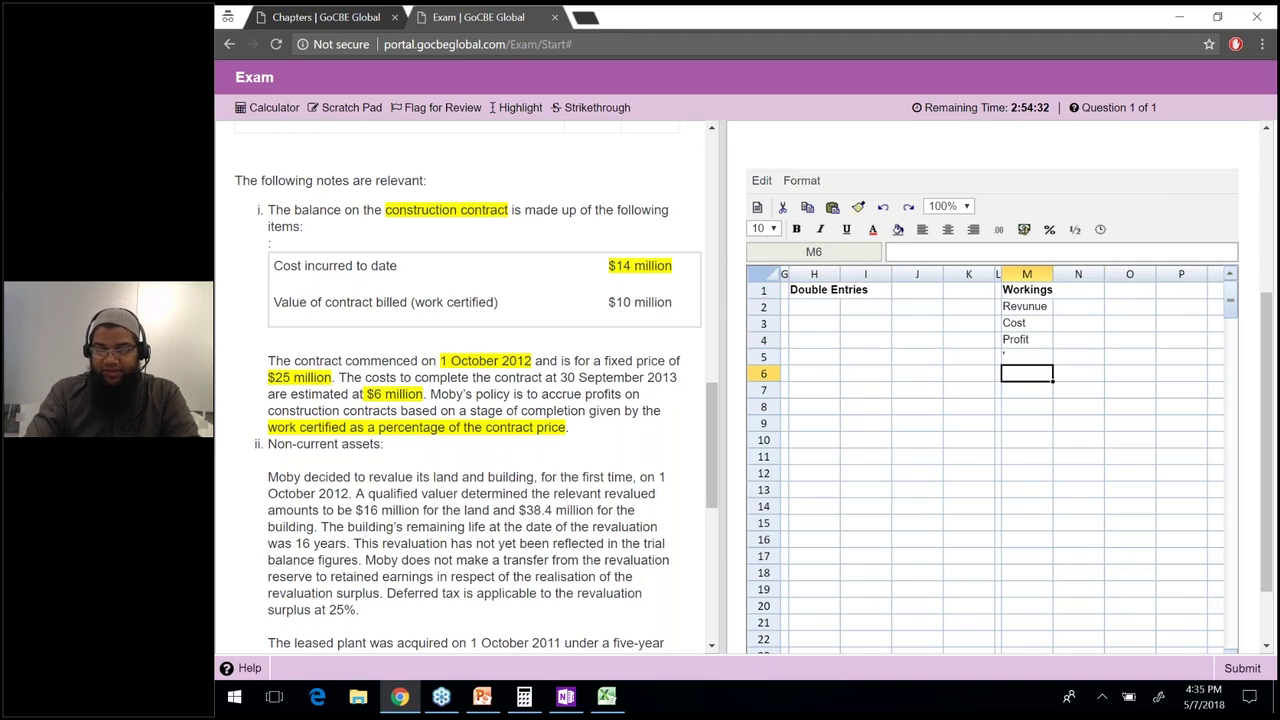
{"action": "type", "text": "% of completion"}
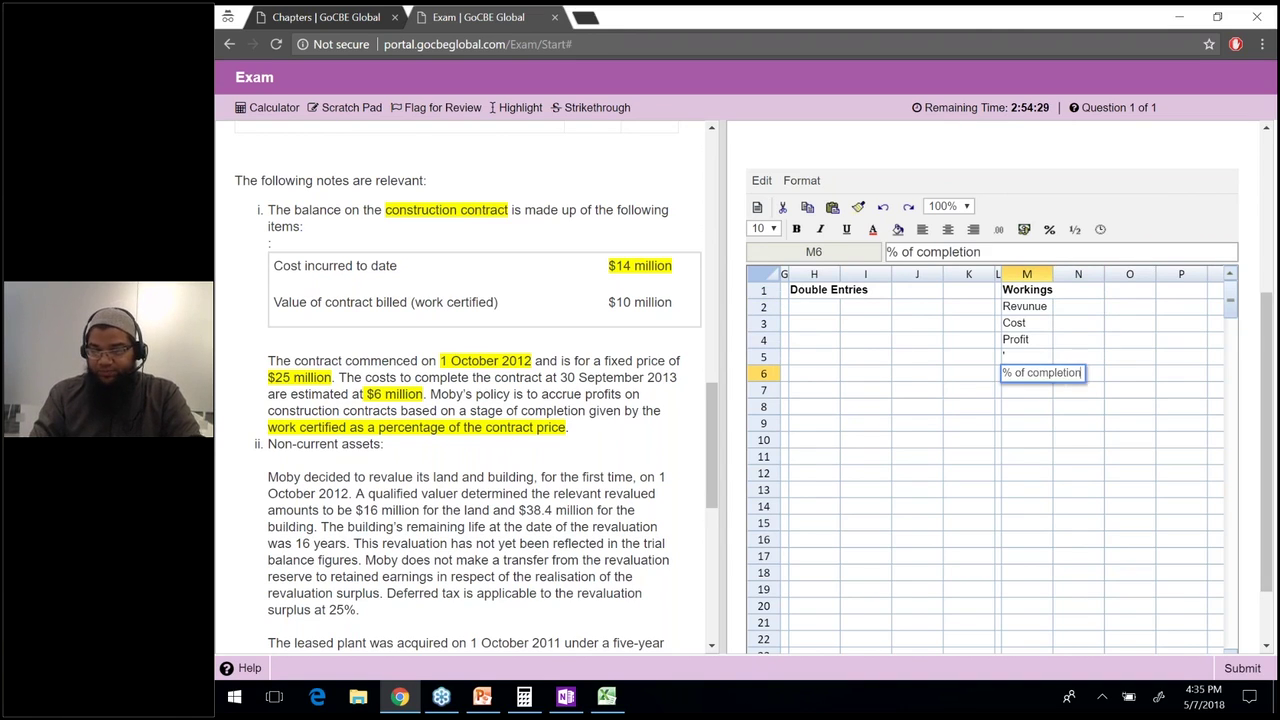
{"action": "key", "text": "Return"}
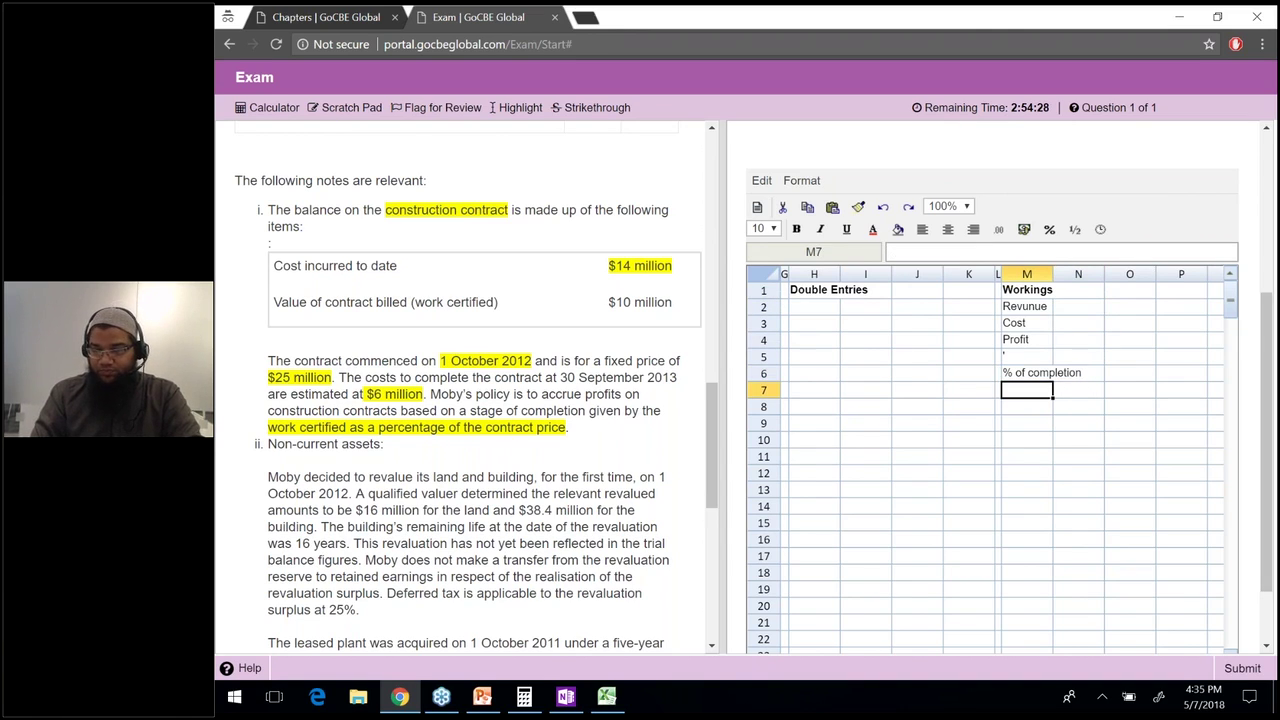
{"action": "left_click", "coordinate": [1129, 372]}
{"action": "type", "text": "="}
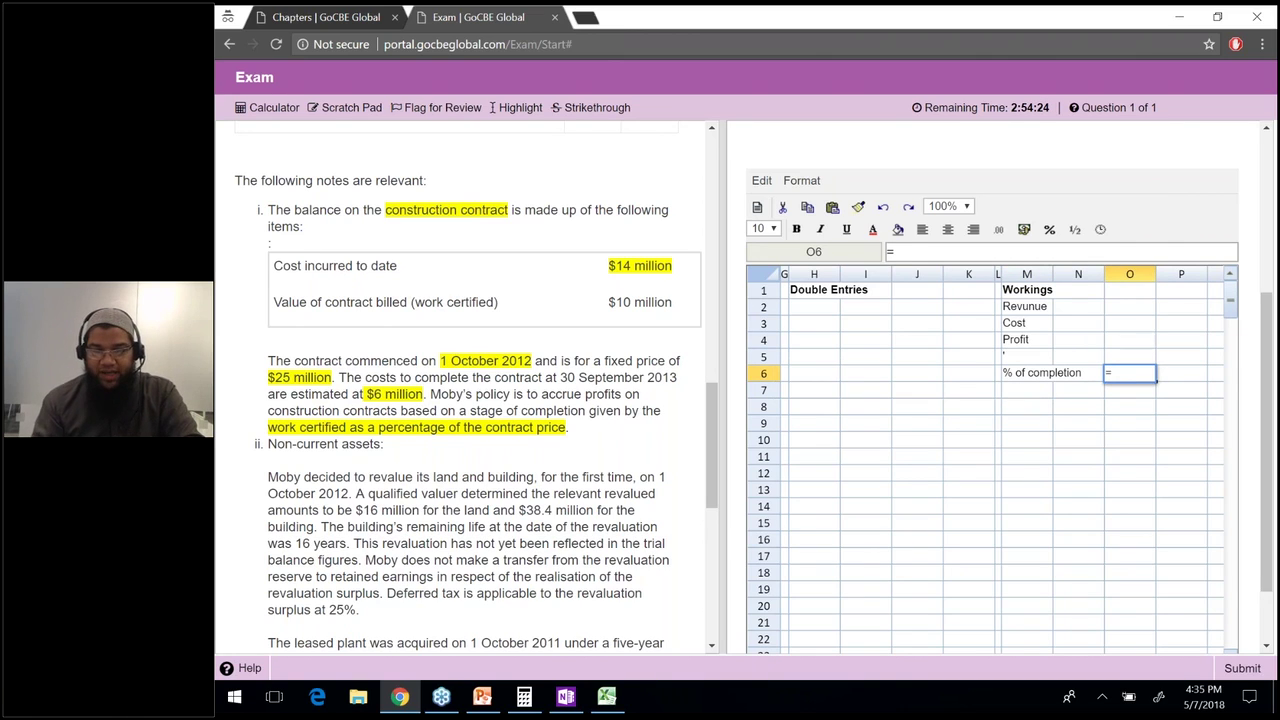
{"action": "type", "text": "10000/"}
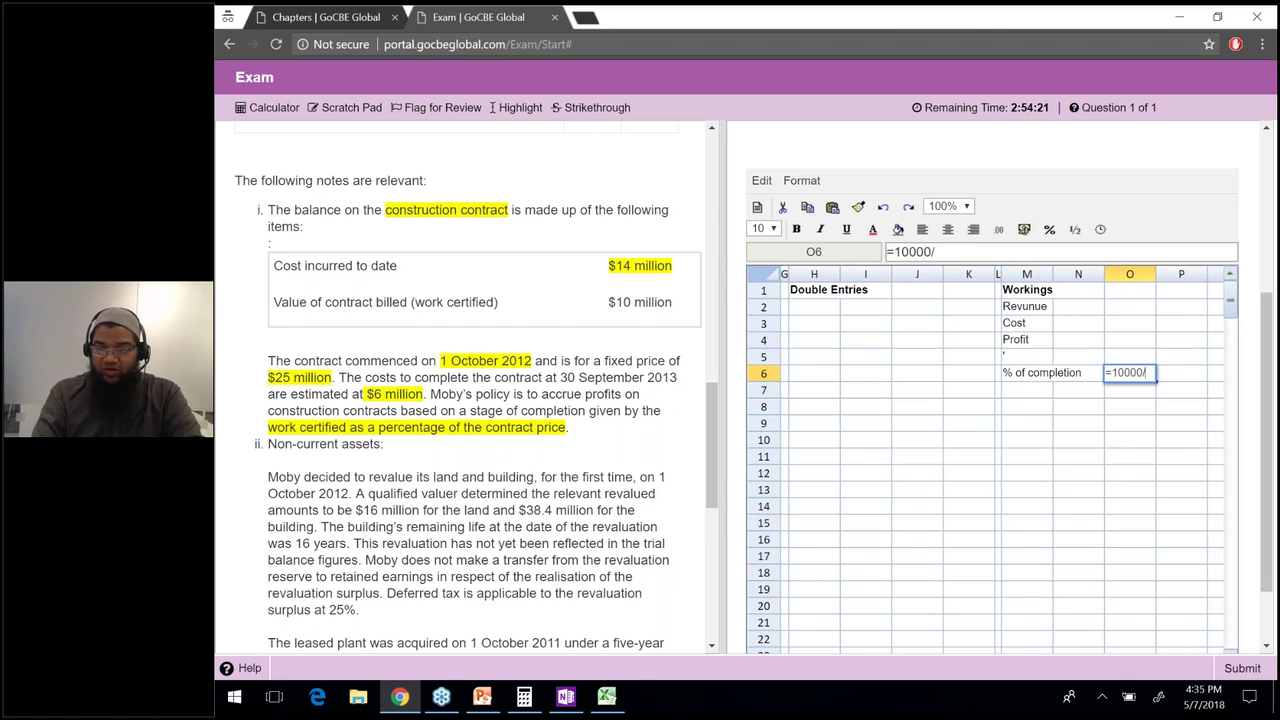
{"action": "type", "text": "25000*100"}
{"action": "key", "text": "Return"}
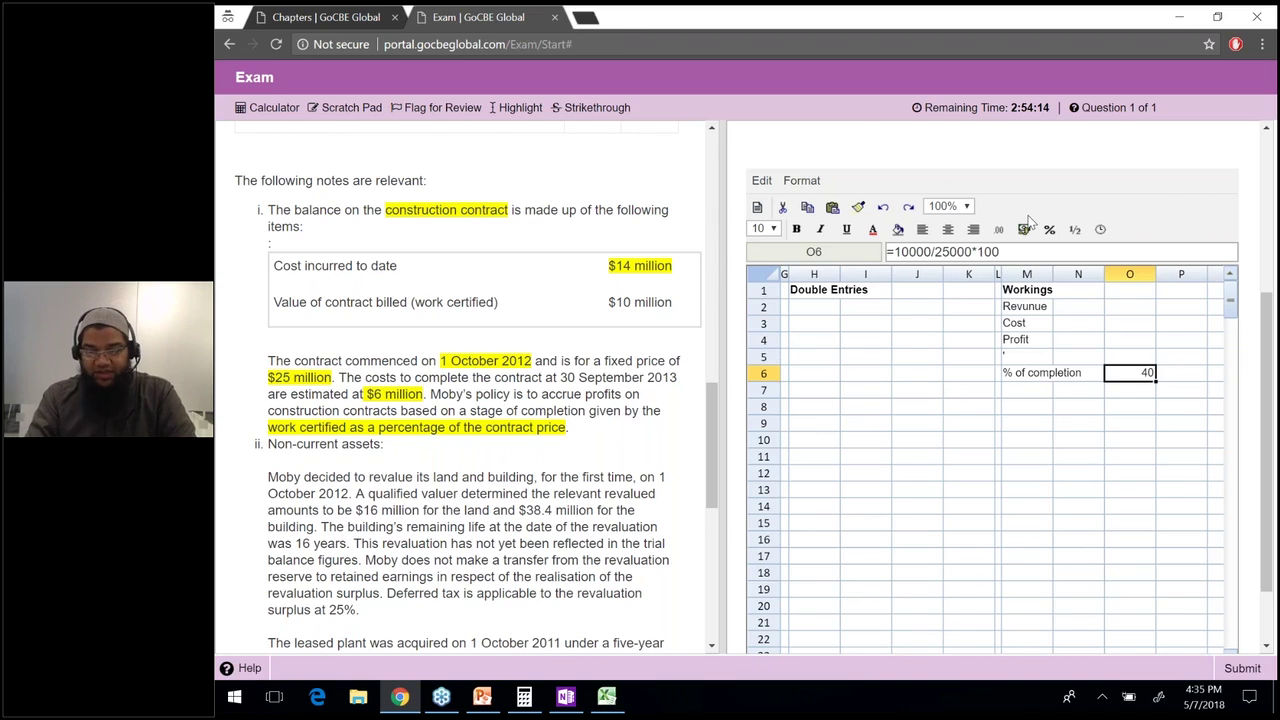
Drop the *100 from O6 and format it as a percentage showing 40%.
{"action": "left_click", "coordinate": [1102, 251]}
{"action": "key", "text": "BackSpace"}
{"action": "key", "text": "BackSpace"}
{"action": "key", "text": "BackSpace"}
{"action": "key", "text": "BackSpace"}
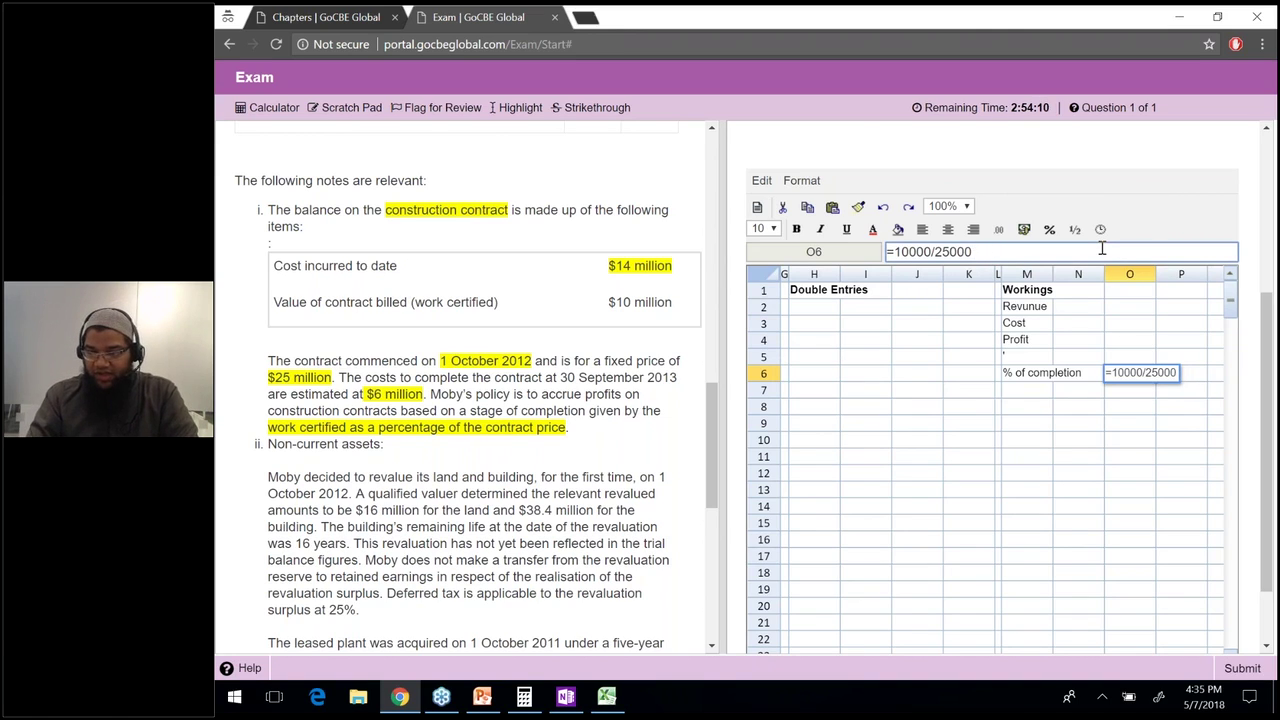
{"action": "key", "text": "Return"}
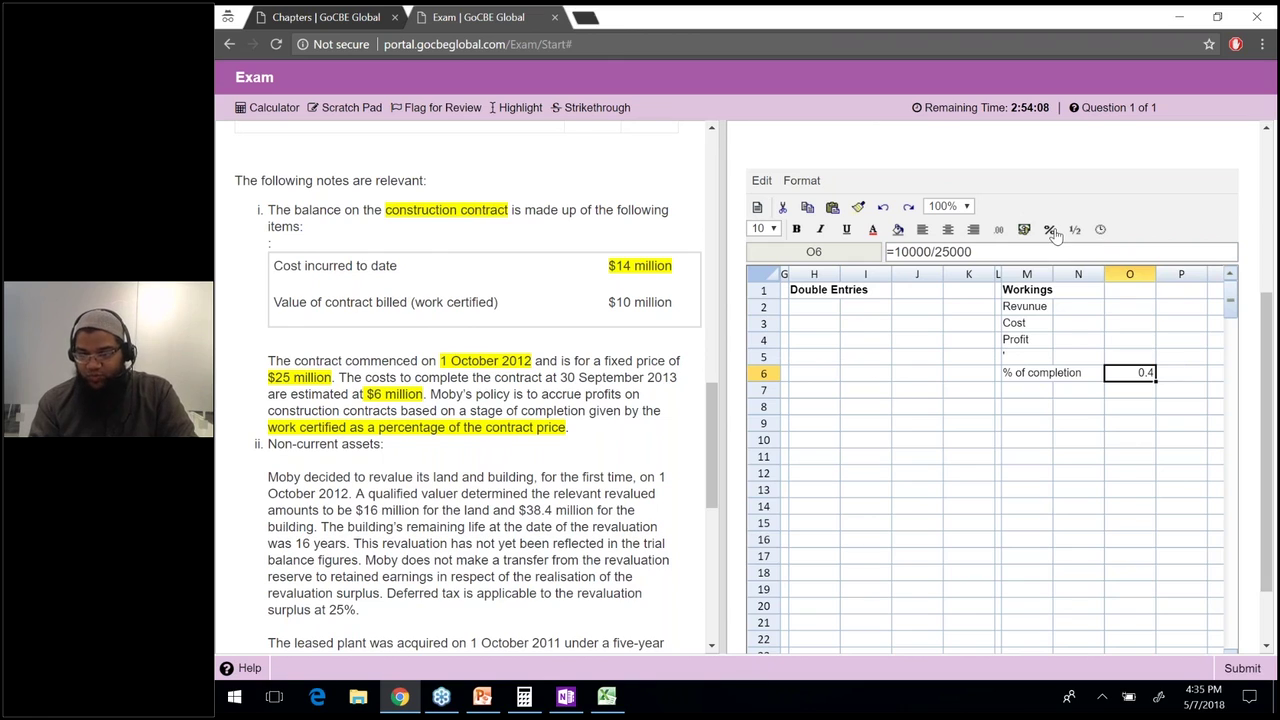
{"action": "left_click", "coordinate": [1052, 231]}
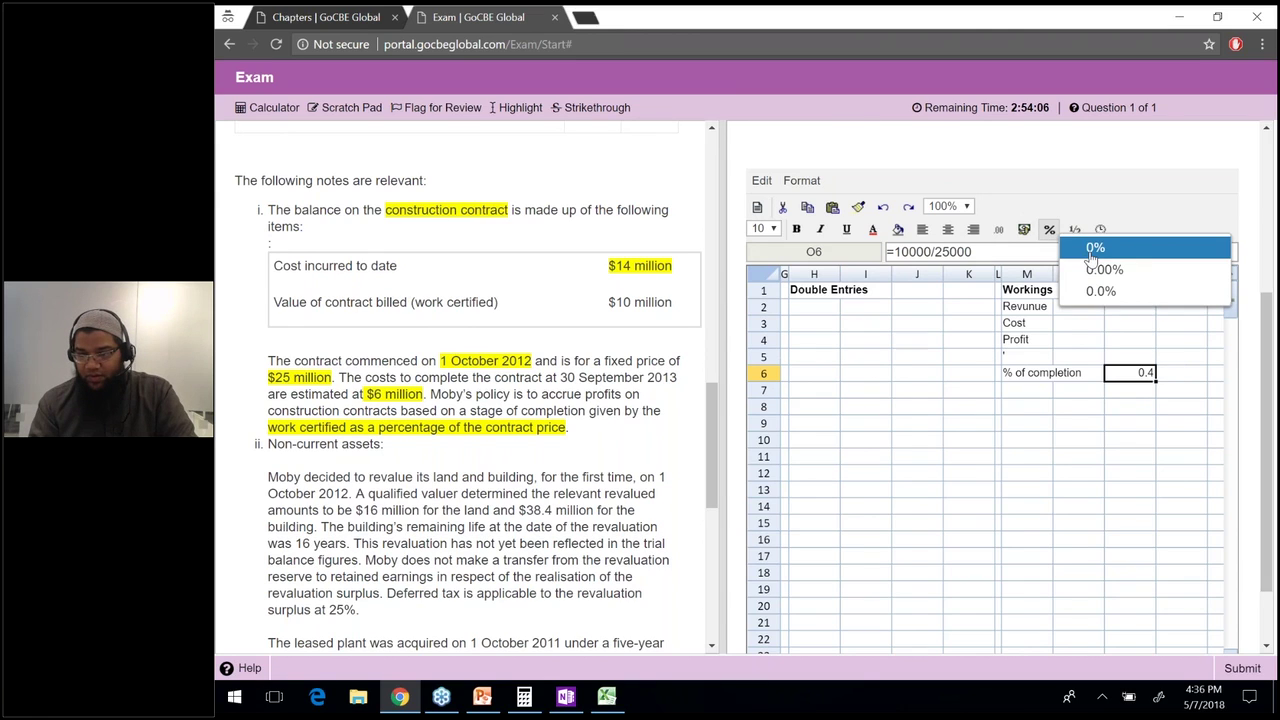
{"action": "left_click", "coordinate": [1094, 249]}
{"action": "left_click", "coordinate": [1137, 377]}
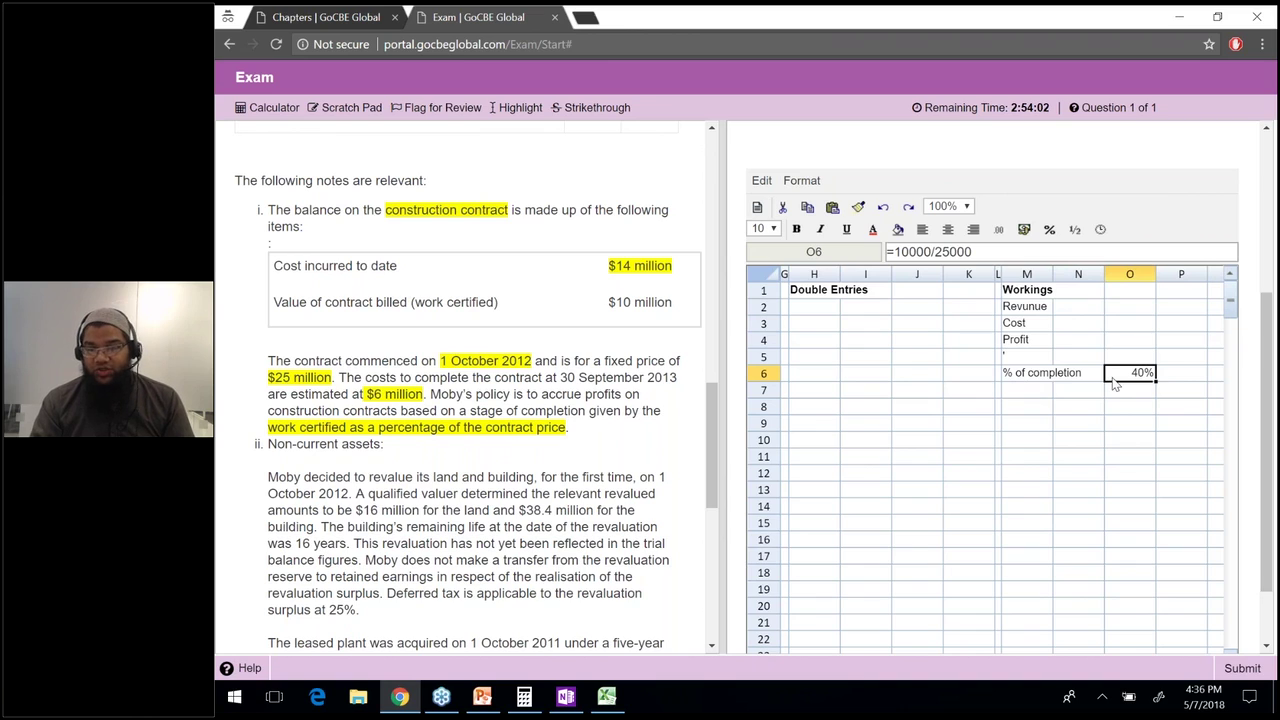
{"action": "key", "text": "Left"}
{"action": "key", "text": "Left"}
{"action": "left_click", "coordinate": [1124, 380]}
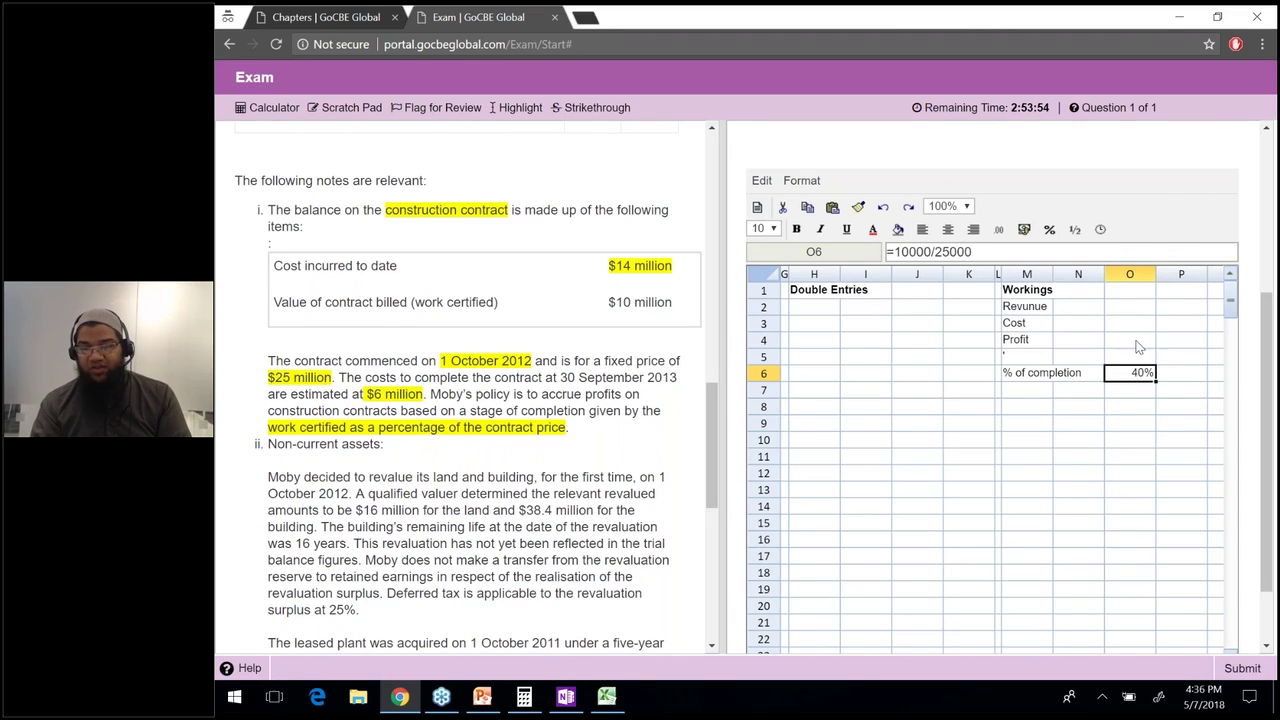
Enter revenue =25000*O6 in O2 and cost =-(14000+6000)*O6 in O3.
{"action": "left_click", "coordinate": [1133, 314]}
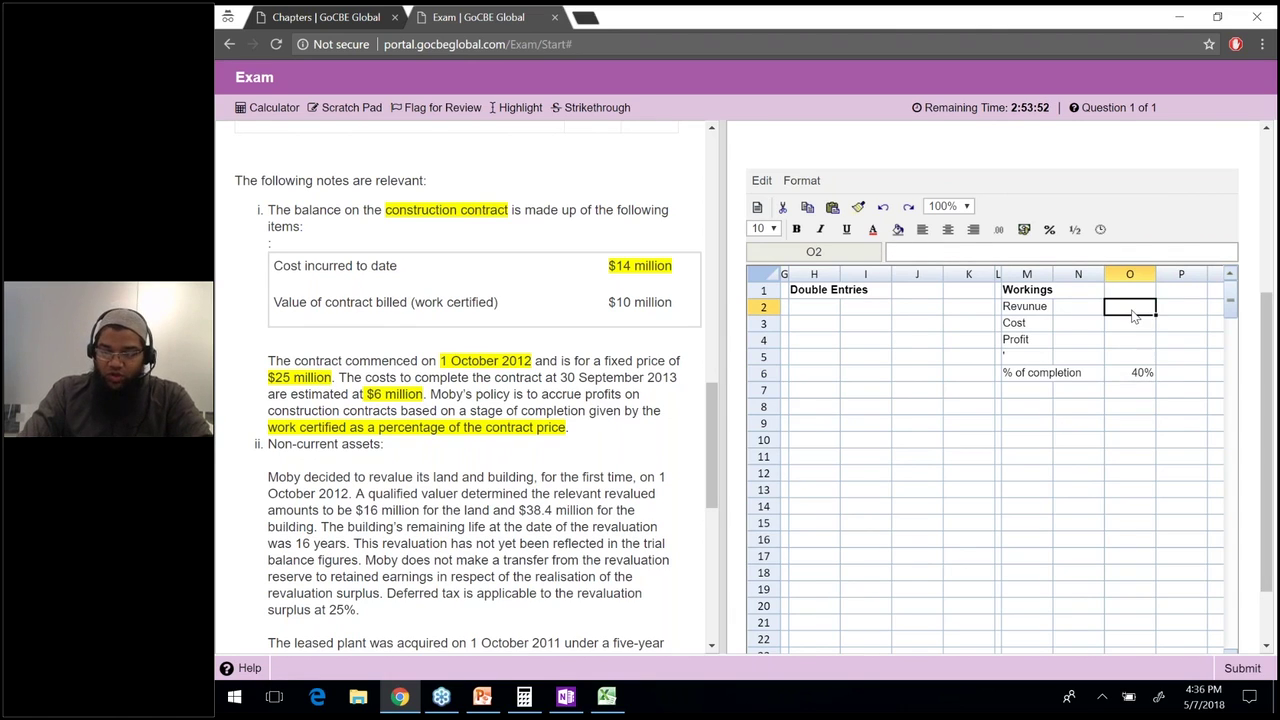
{"action": "type", "text": "=25550"}
{"action": "key", "text": "BackSpace"}
{"action": "key", "text": "BackSpace"}
{"action": "key", "text": "BackSpace"}
{"action": "type", "text": "000*"}
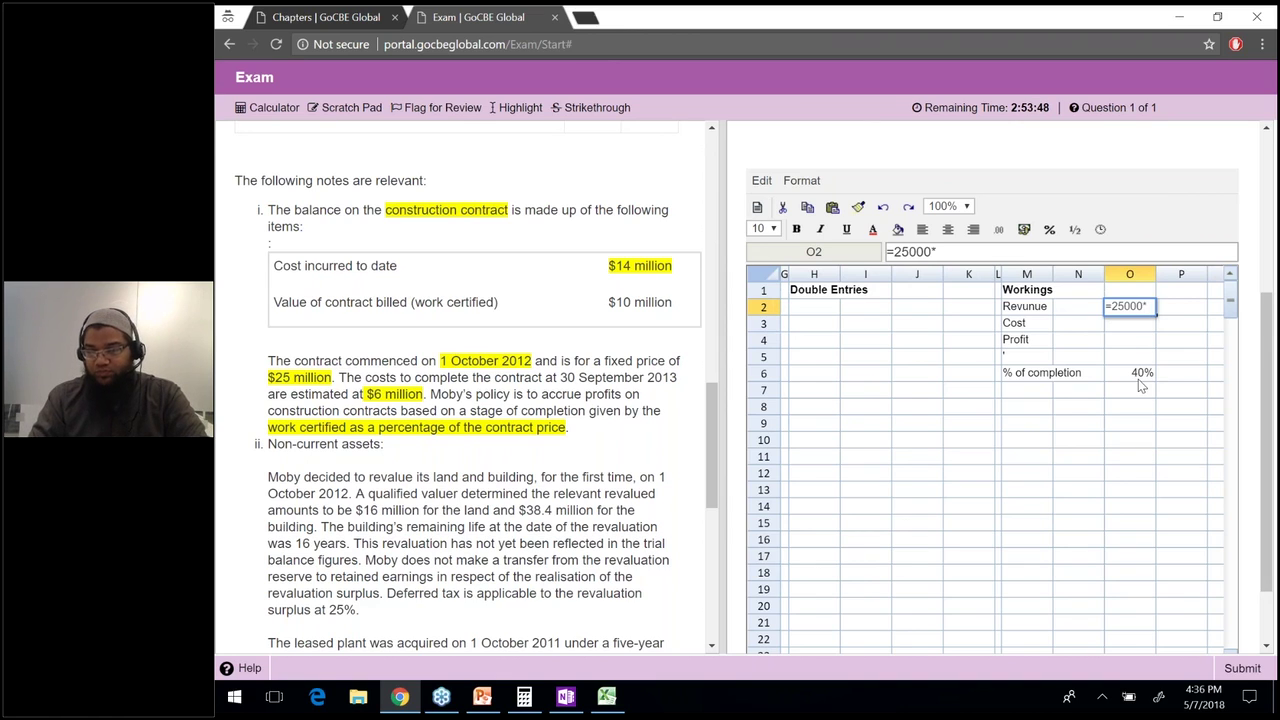
{"action": "left_click", "coordinate": [1140, 378]}
{"action": "key", "text": "Return"}
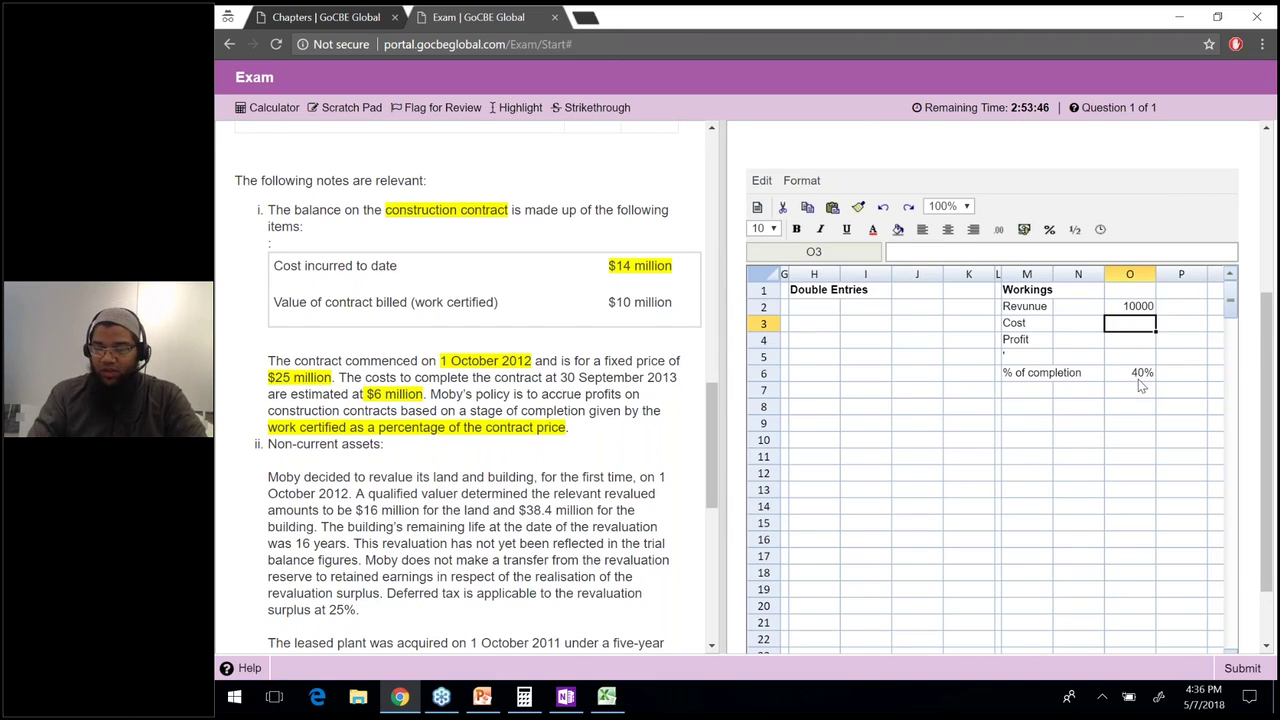
{"action": "type", "text": "=-("}
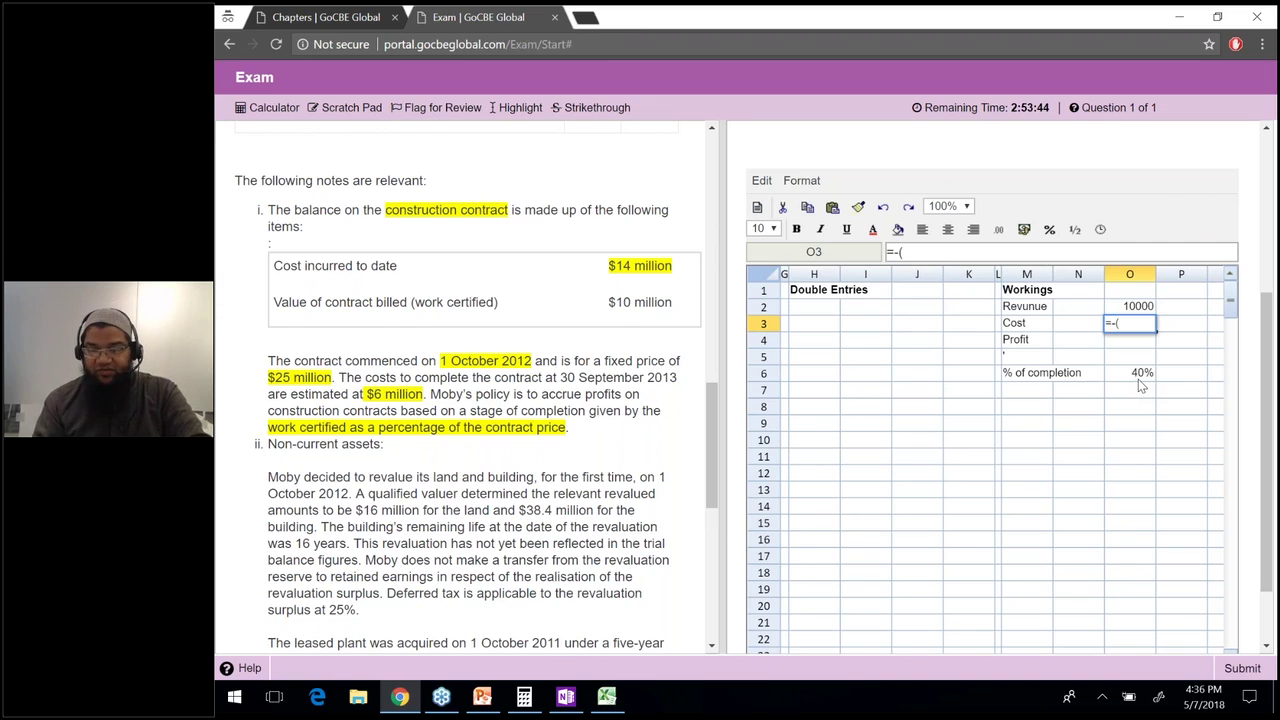
{"action": "type", "text": "14000"}
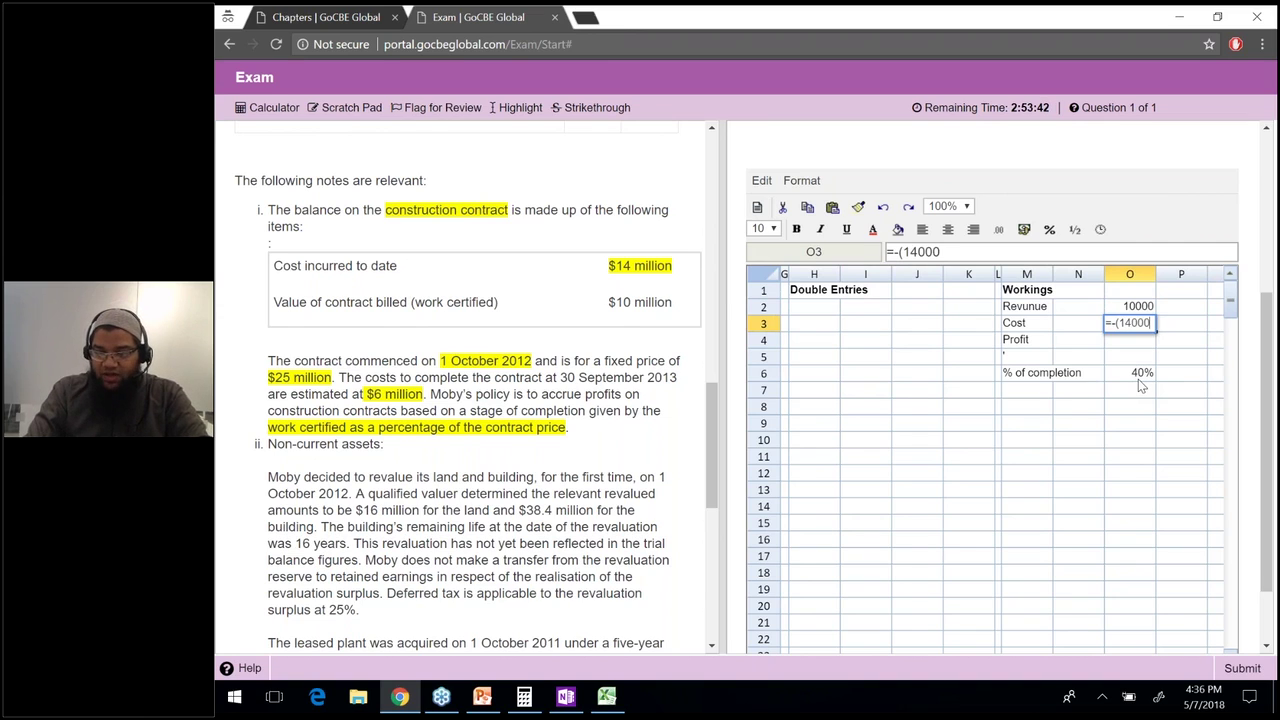
{"action": "type", "text": "+6000)"}
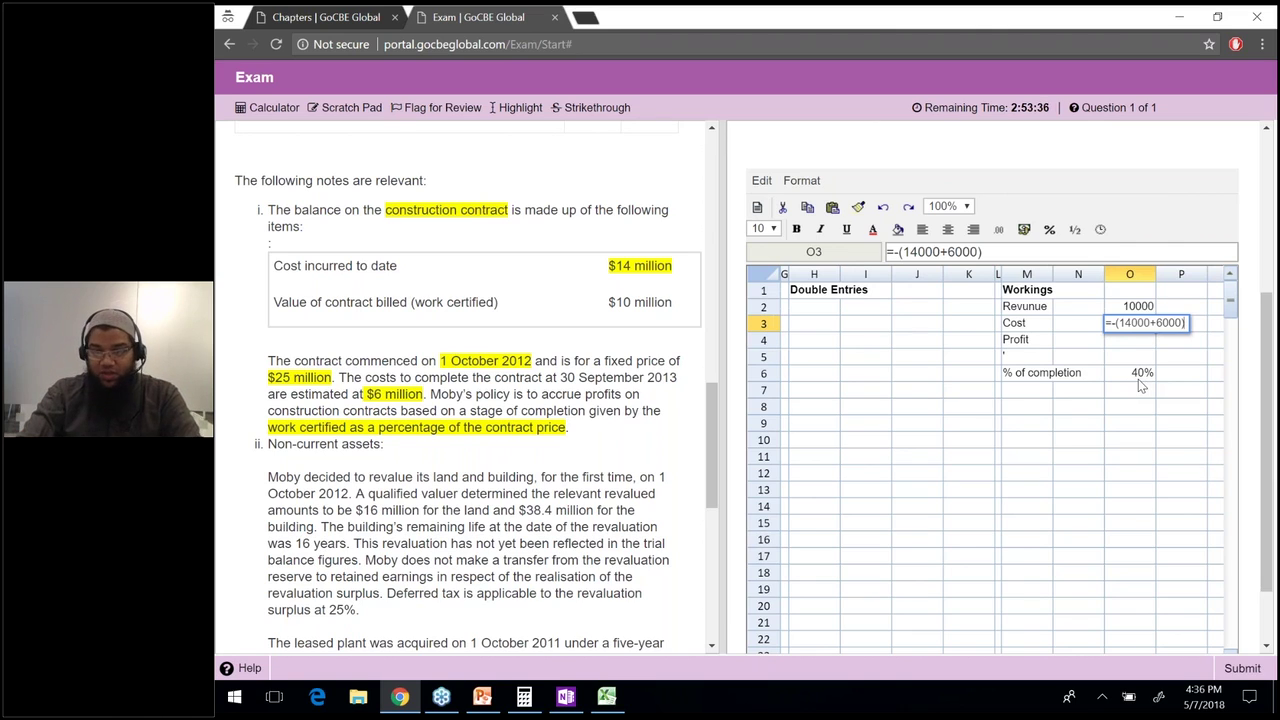
{"action": "type", "text": "*"}
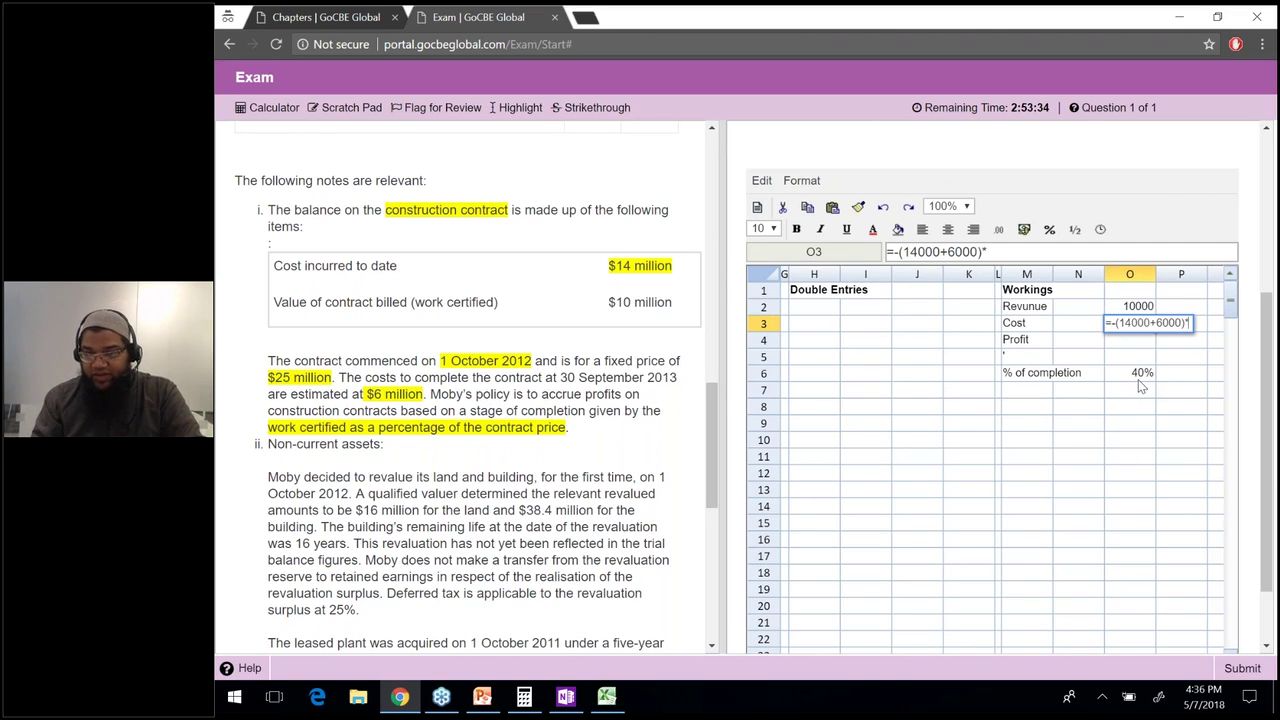
{"action": "left_click", "coordinate": [1131, 381]}
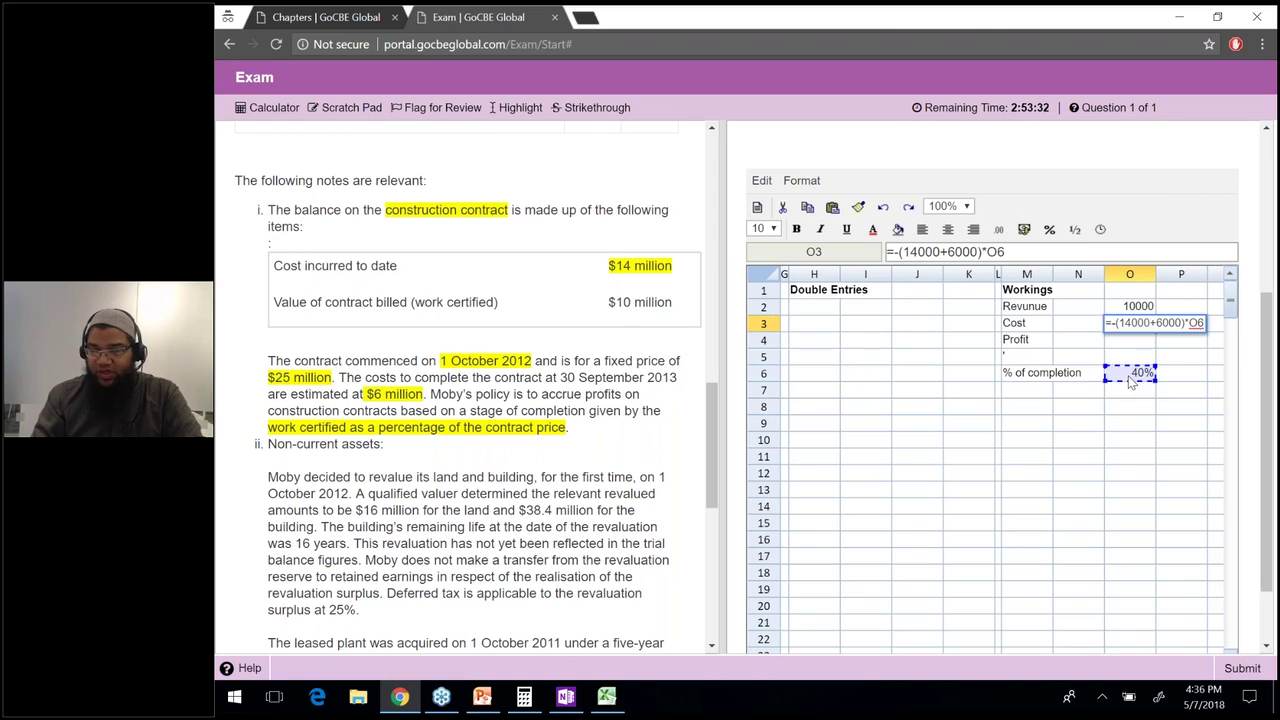
{"action": "key", "text": "Return"}
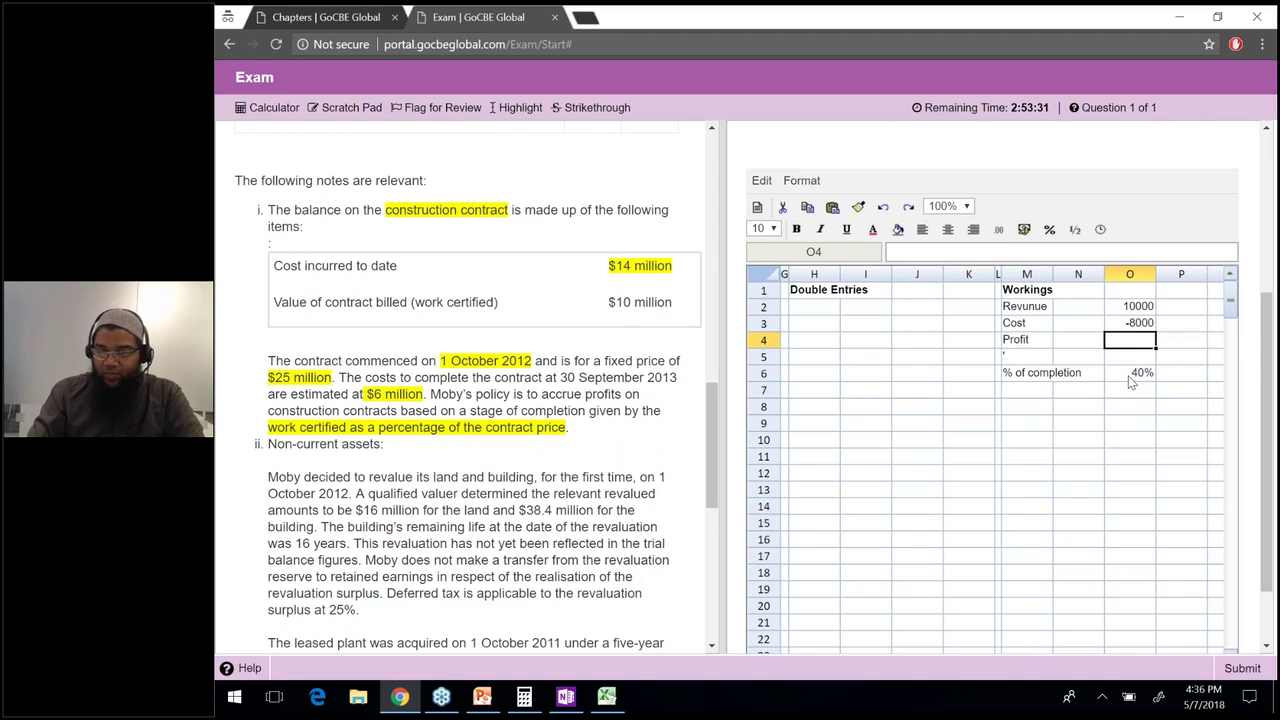
Total the profit with =SUM(O2:O3) in O4 and bold the Profit row.
{"action": "type", "text": "=sum("}
{"action": "key", "text": "Up"}
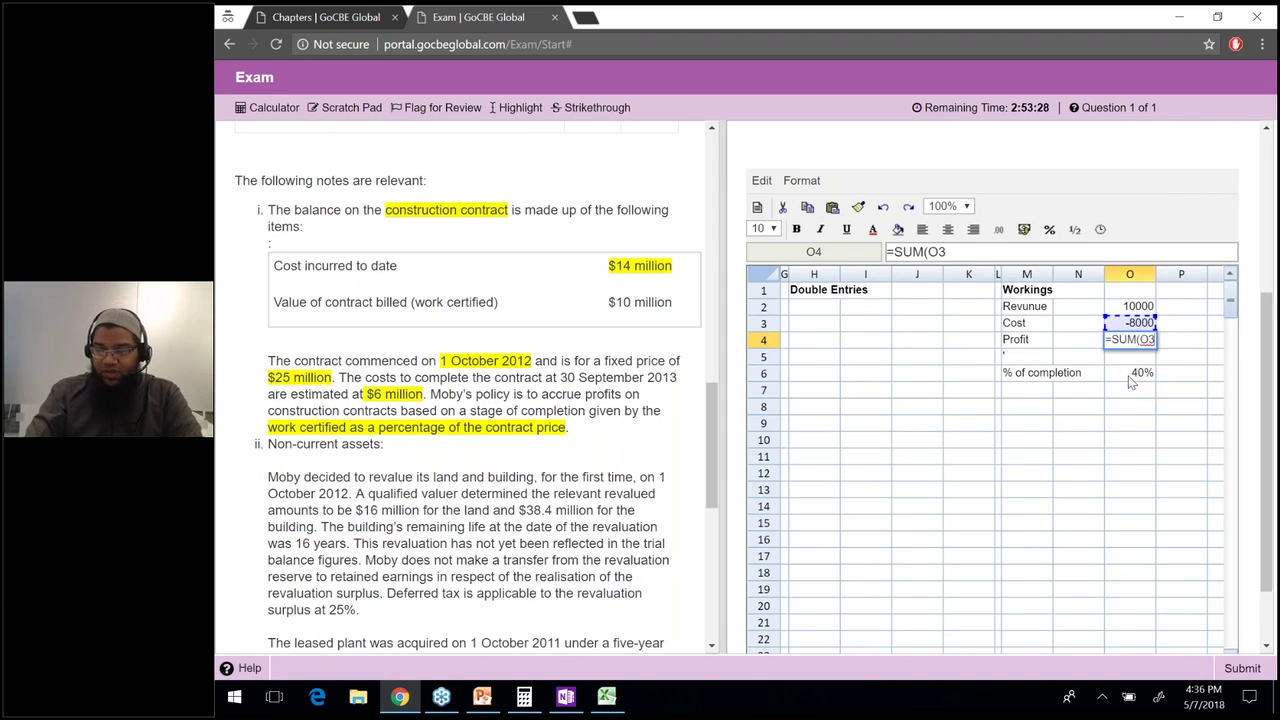
{"action": "key", "text": "shift+Up"}
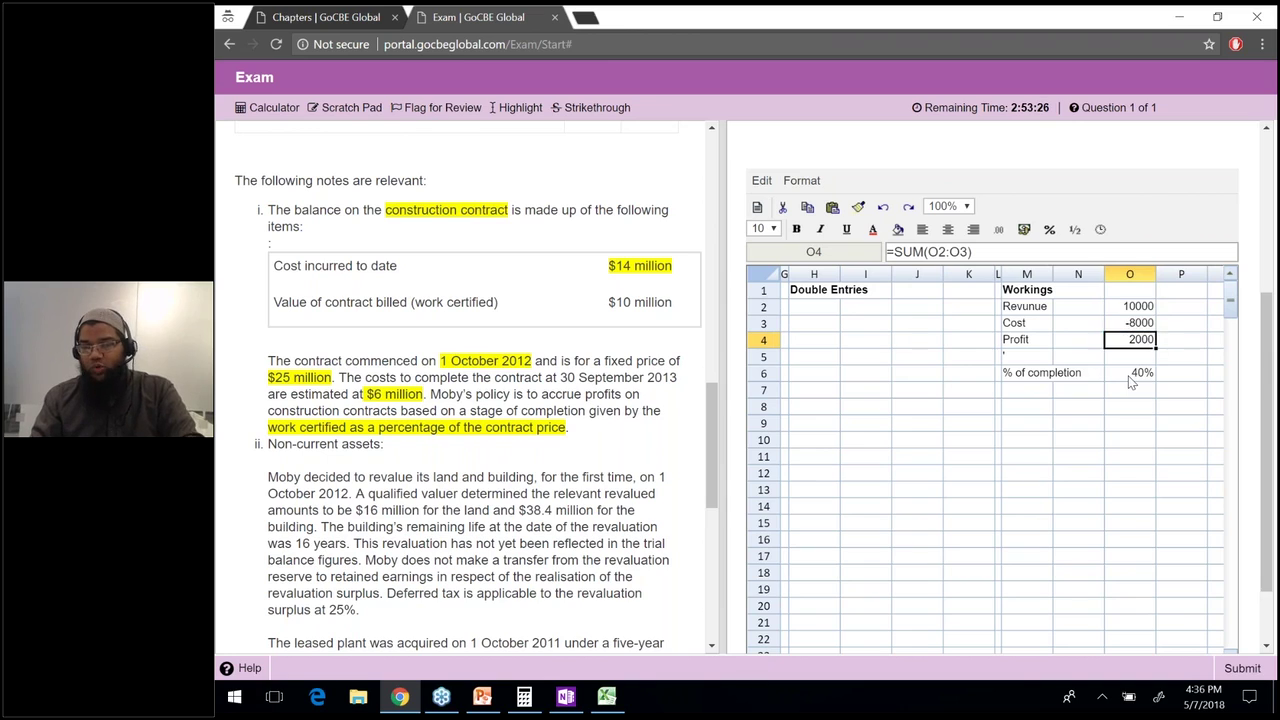
{"action": "key", "text": "Return"}
{"action": "key", "text": "ctrl+b"}
{"action": "key", "text": "Left"}
{"action": "key", "text": "Left"}
{"action": "key", "text": "Left"}
{"action": "key", "text": "Left"}
{"action": "key", "text": "Left"}
{"action": "key", "text": "Up"}
{"action": "key", "text": "Up"}
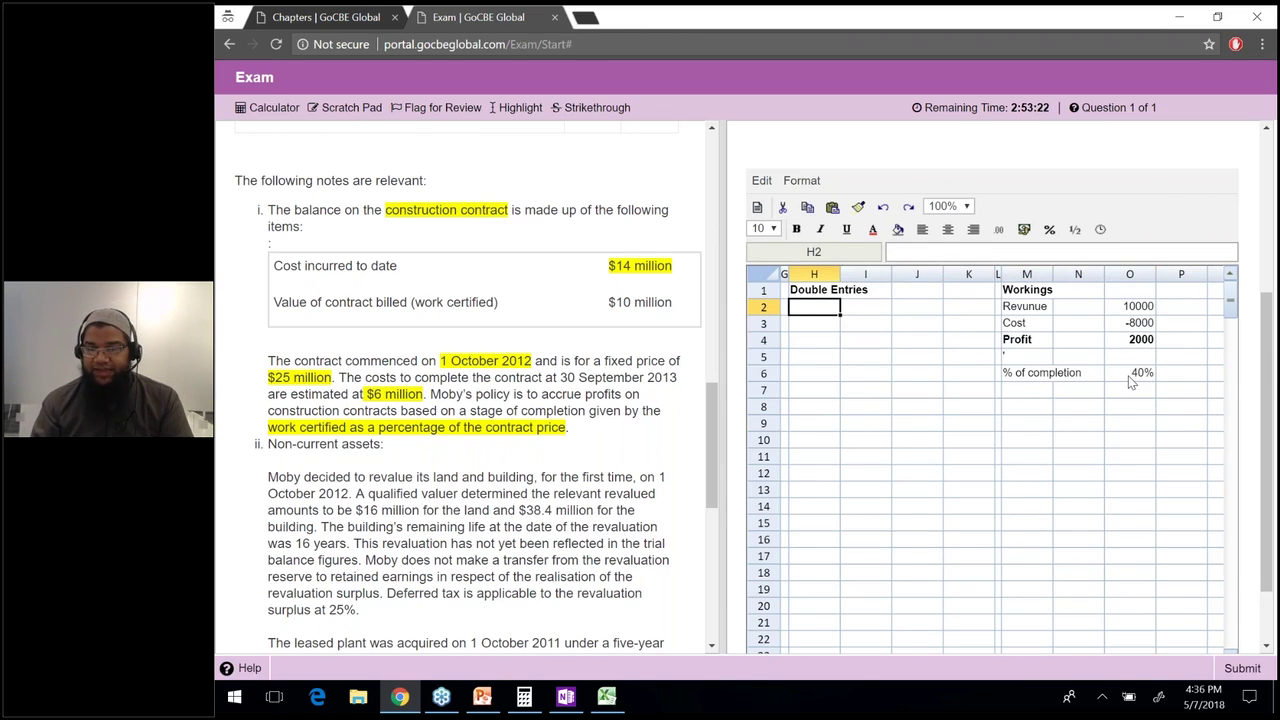
Label entry i) in H2, Bank in H3 and Revenue in I4, resizing columns H and I.
{"action": "type", "text": "i)"}
{"action": "key", "text": "Return"}
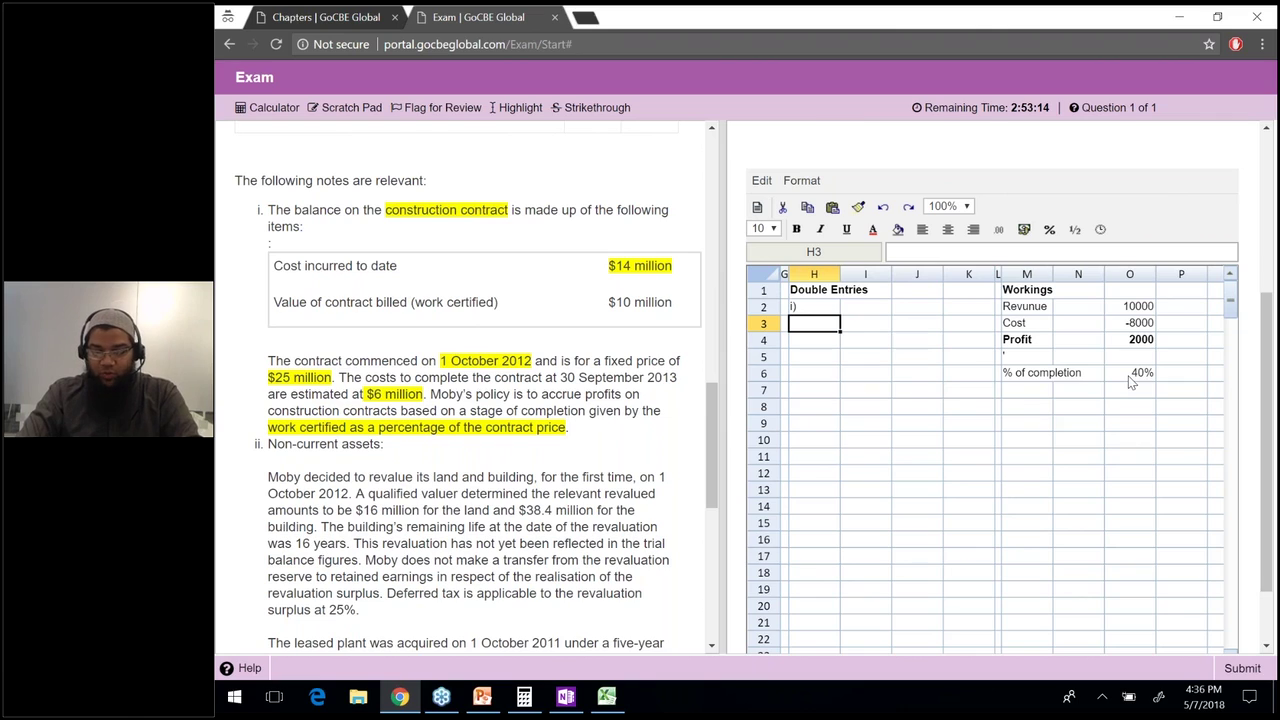
{"action": "key", "text": "F2"}
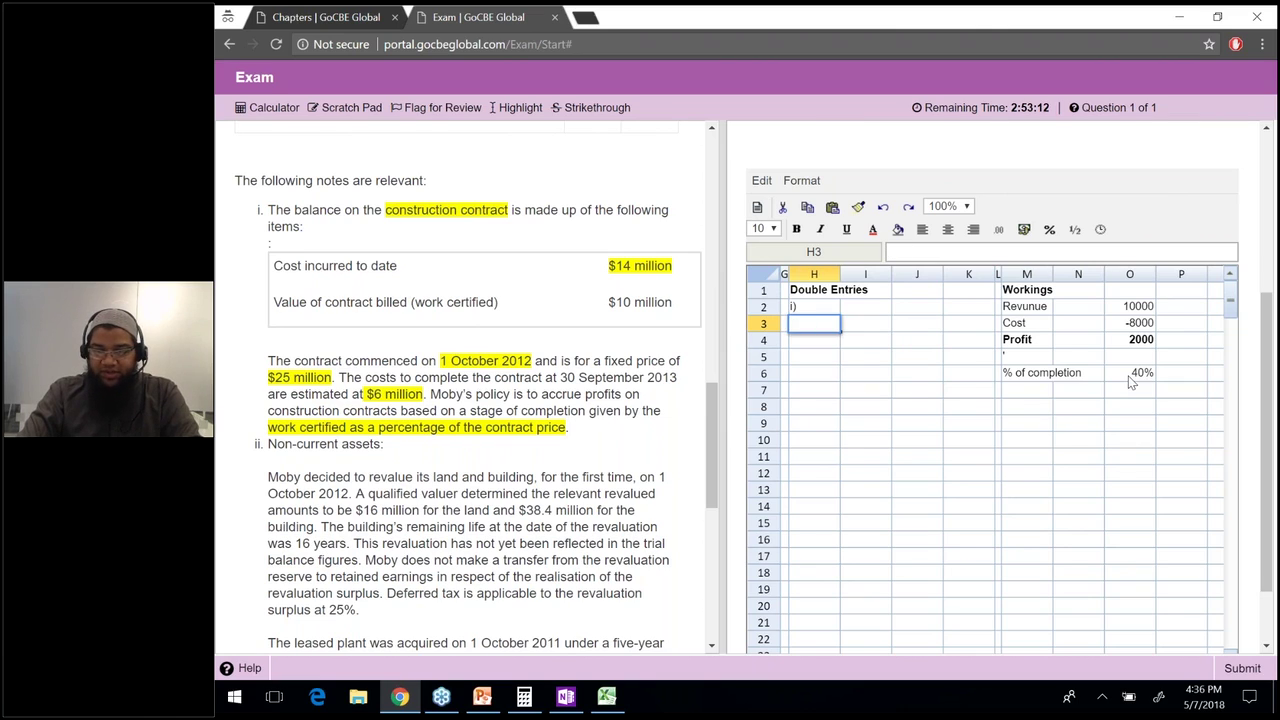
{"action": "type", "text": "Bank"}
{"action": "left_click", "coordinate": [866, 340]}
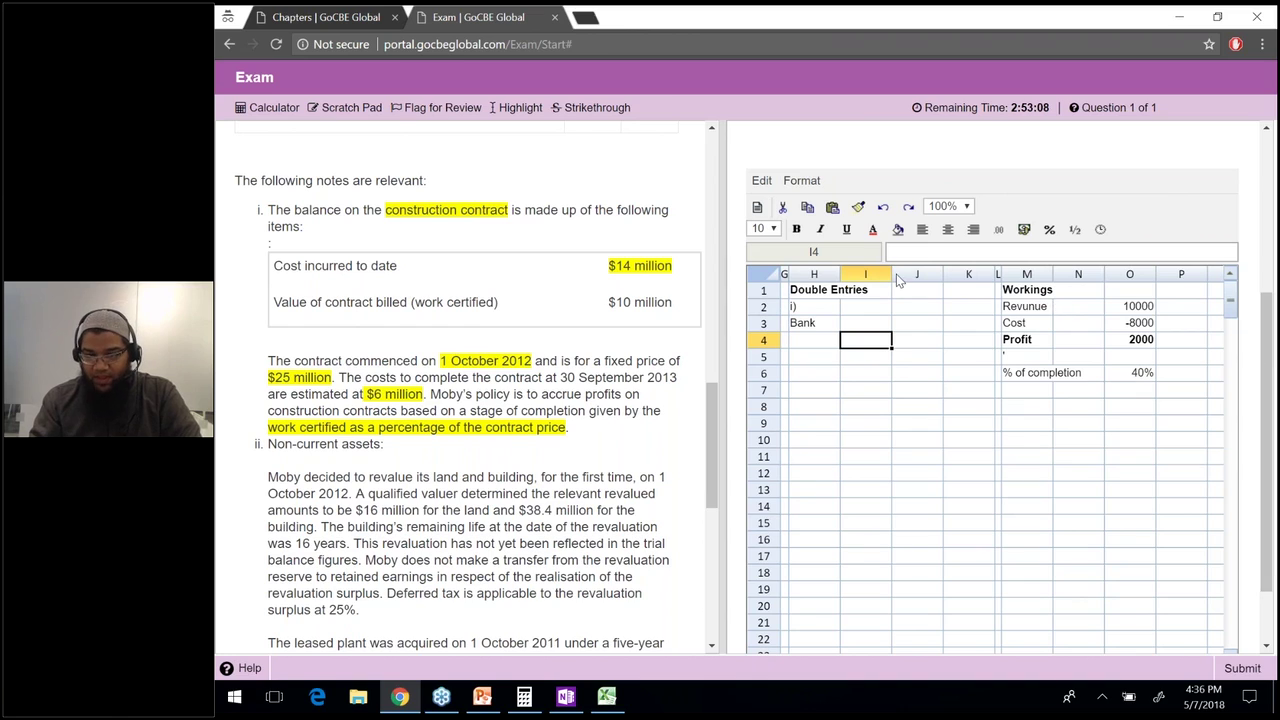
{"action": "left_click_drag", "start_coordinate": [817, 273], "coordinate": [806, 273]}
{"action": "type", "text": "Revenue"}
{"action": "key", "text": "Return"}
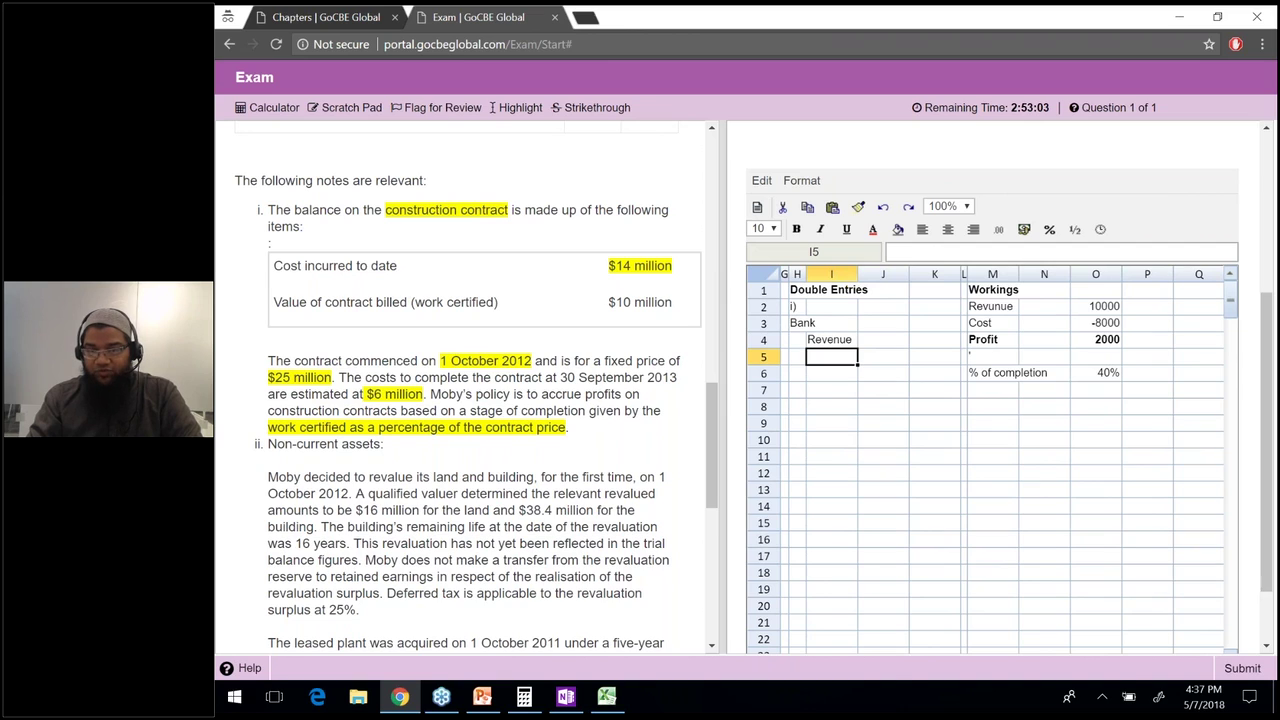
{"action": "left_click_drag", "start_coordinate": [909, 274], "coordinate": [944, 274]}
Debit Bank 10000 in J3 as =O2 and credit Revenue 10000 in K4 as =J3.
{"action": "left_click", "coordinate": [969, 322]}
{"action": "type", "text": "="}
{"action": "key", "text": "Right"}
{"action": "key", "text": "Right"}
{"action": "key", "text": "Right"}
{"action": "key", "text": "Right"}
{"action": "key", "text": "Right"}
{"action": "key", "text": "Up"}
{"action": "key", "text": "Return"}
{"action": "key", "text": "Right"}
{"action": "type", "text": "="}
{"action": "key", "text": "Left"}
{"action": "key", "text": "Up"}
{"action": "key", "text": "Return"}
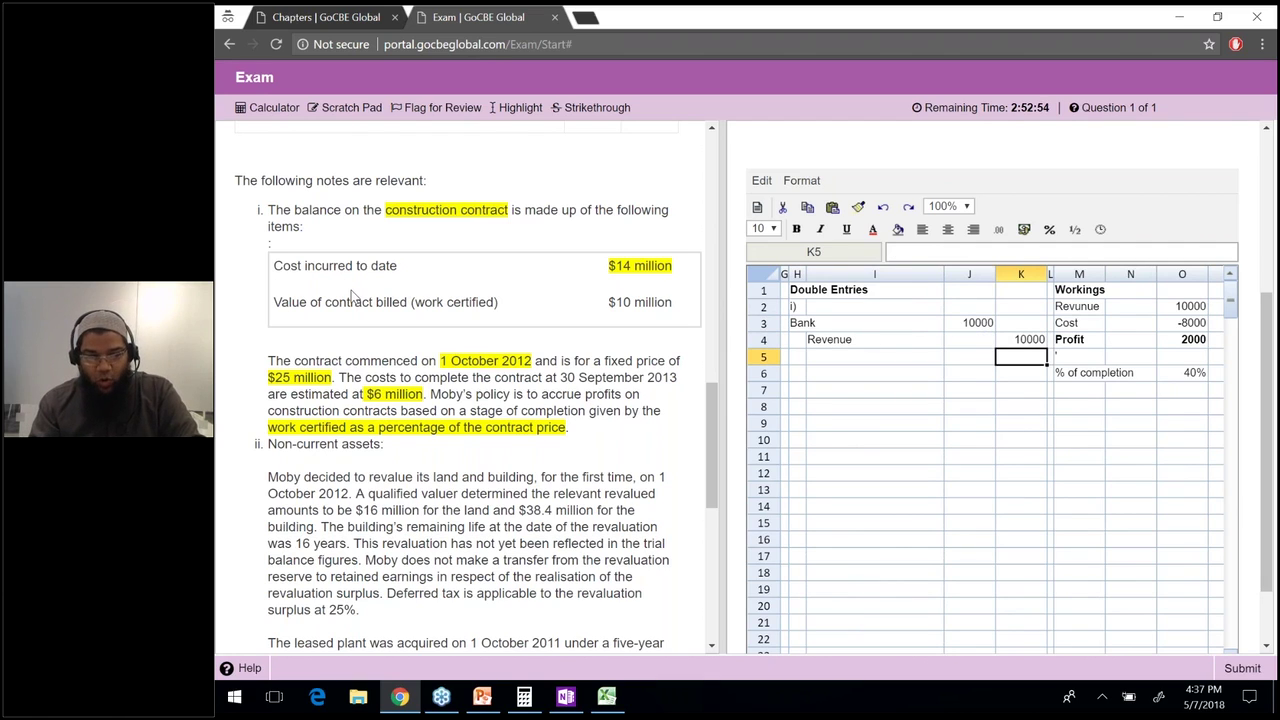
{"action": "left_click_drag", "start_coordinate": [307, 302], "coordinate": [683, 304]}
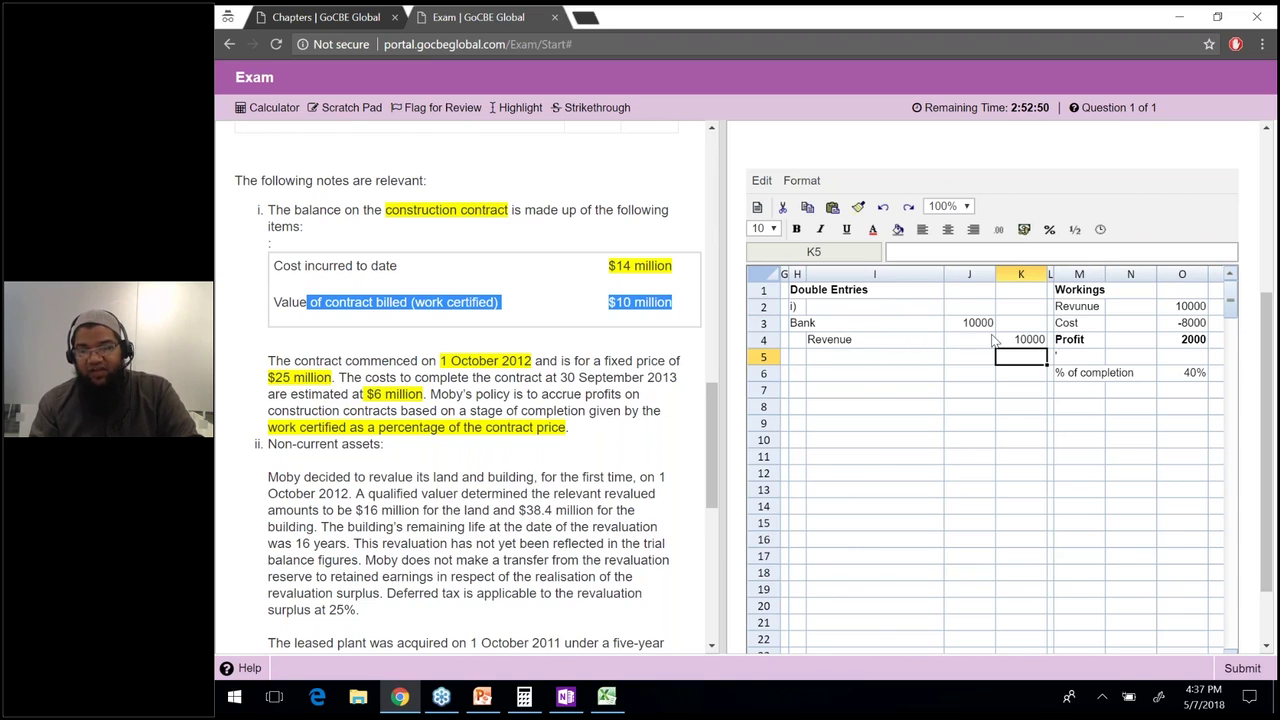
{"action": "left_click_drag", "start_coordinate": [975, 323], "coordinate": [1025, 347]}
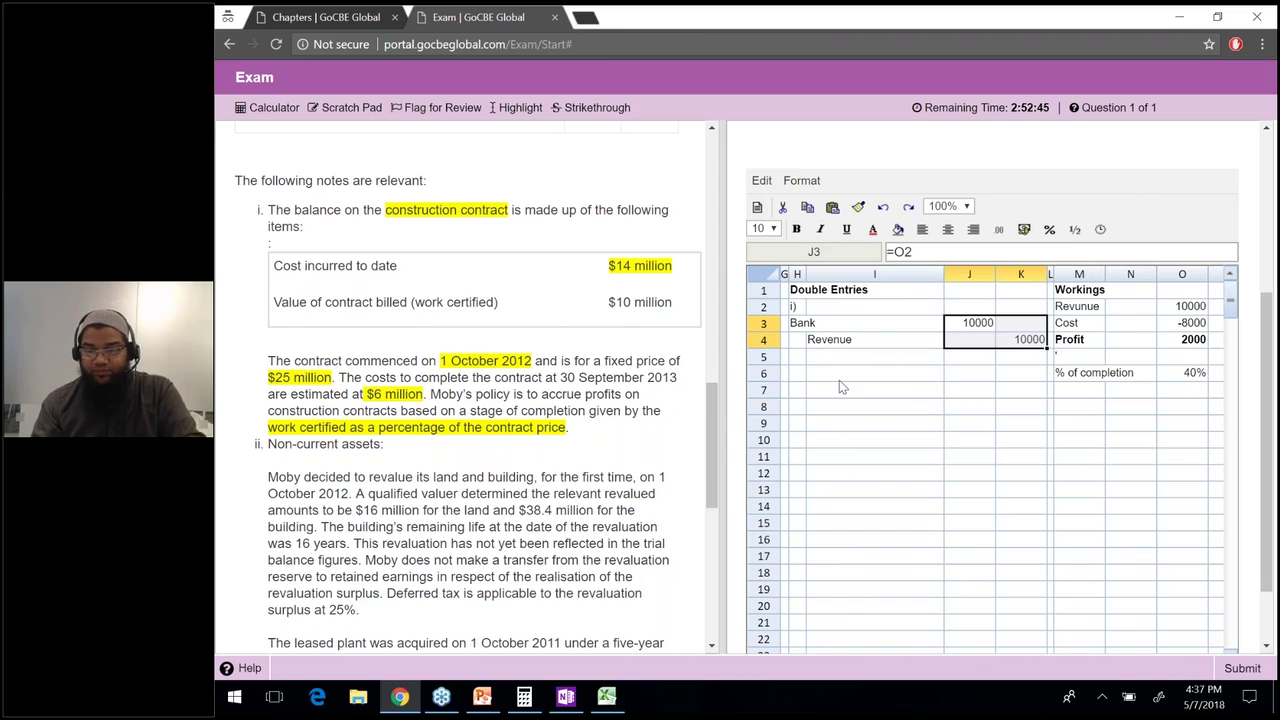
Add the Cost of sales label in H6.
{"action": "left_click", "coordinate": [797, 373]}
{"action": "type", "text": "Cost of sales"}
{"action": "key", "text": "Return"}
{"action": "key", "text": "Up"}
{"action": "key", "text": "Right"}
{"action": "key", "text": "Right"}
{"action": "key", "text": "Right"}
{"action": "key", "text": "Left"}
Debit Cost of sales 8000 from O3 and credit Bank 14000 in K8.
{"action": "type", "text": "=-"}
{"action": "left_click", "coordinate": [1196, 325]}
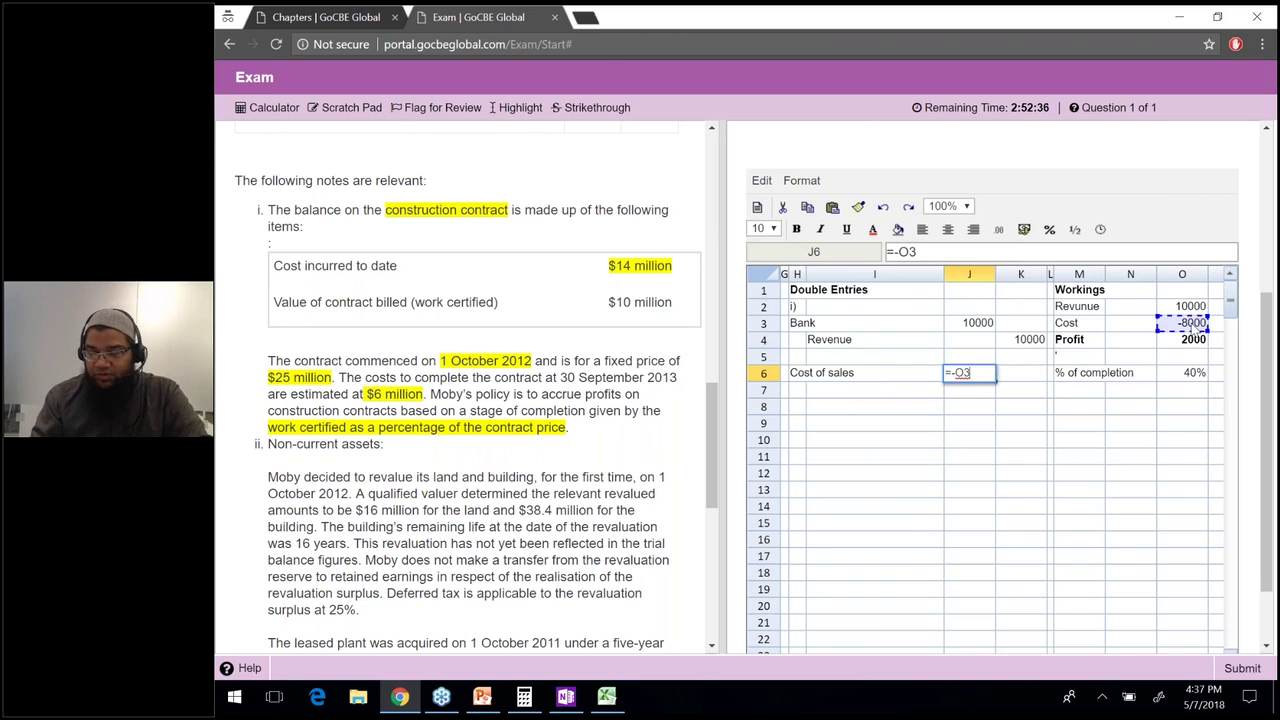
{"action": "key", "text": "Return"}
{"action": "key", "text": "Left"}
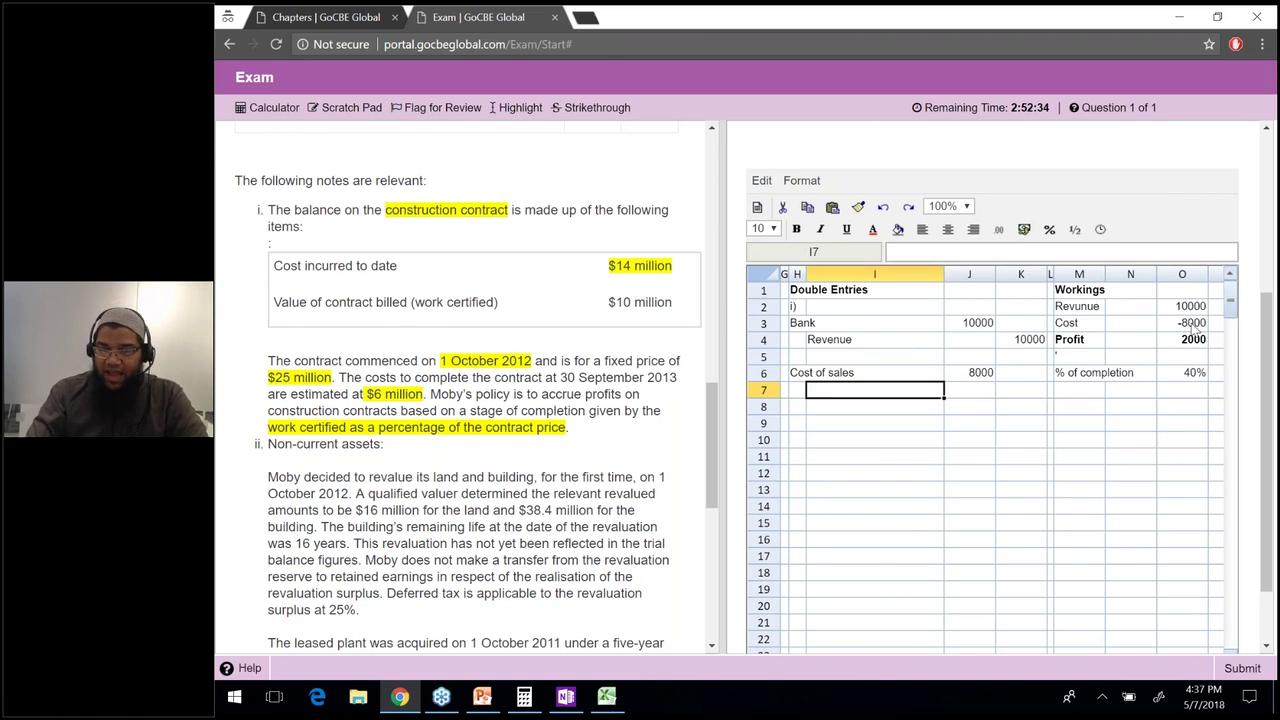
{"action": "key", "text": "Down"}
{"action": "type", "text": "Bank"}
{"action": "key", "text": "Return"}
{"action": "key", "text": "Up"}
{"action": "key", "text": "Right"}
{"action": "key", "text": "Right"}
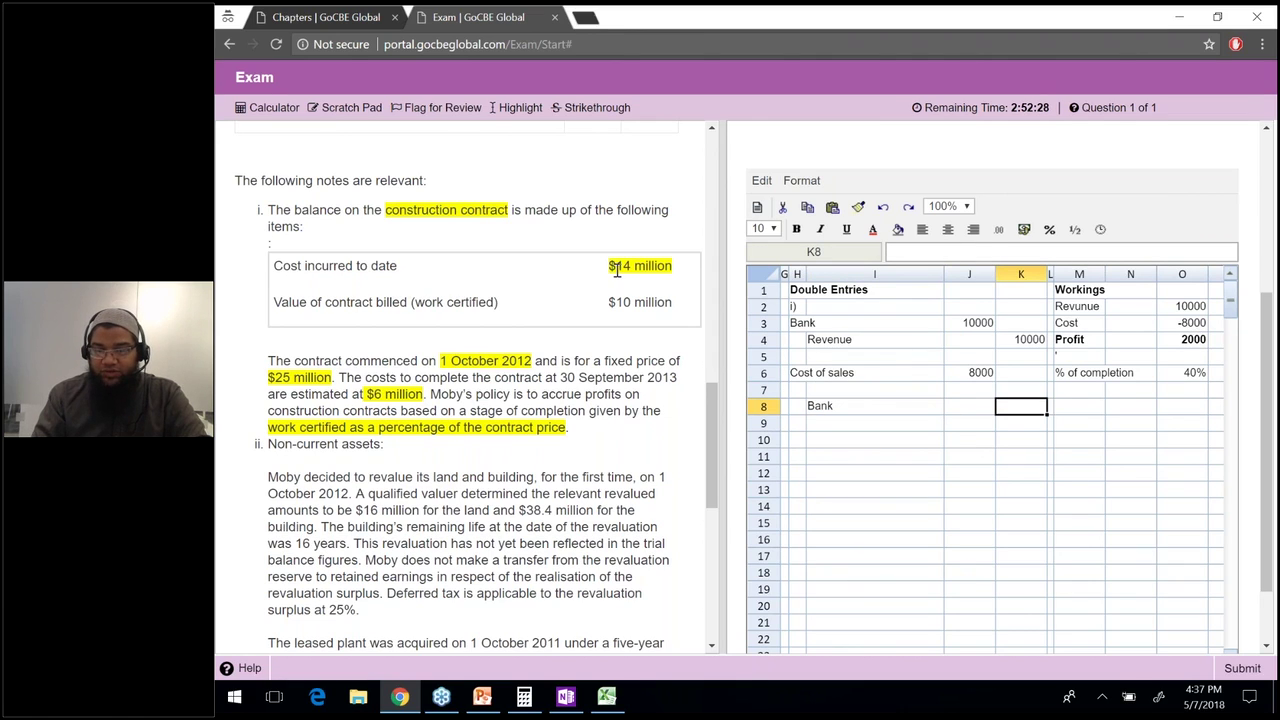
{"action": "type", "text": "14000"}
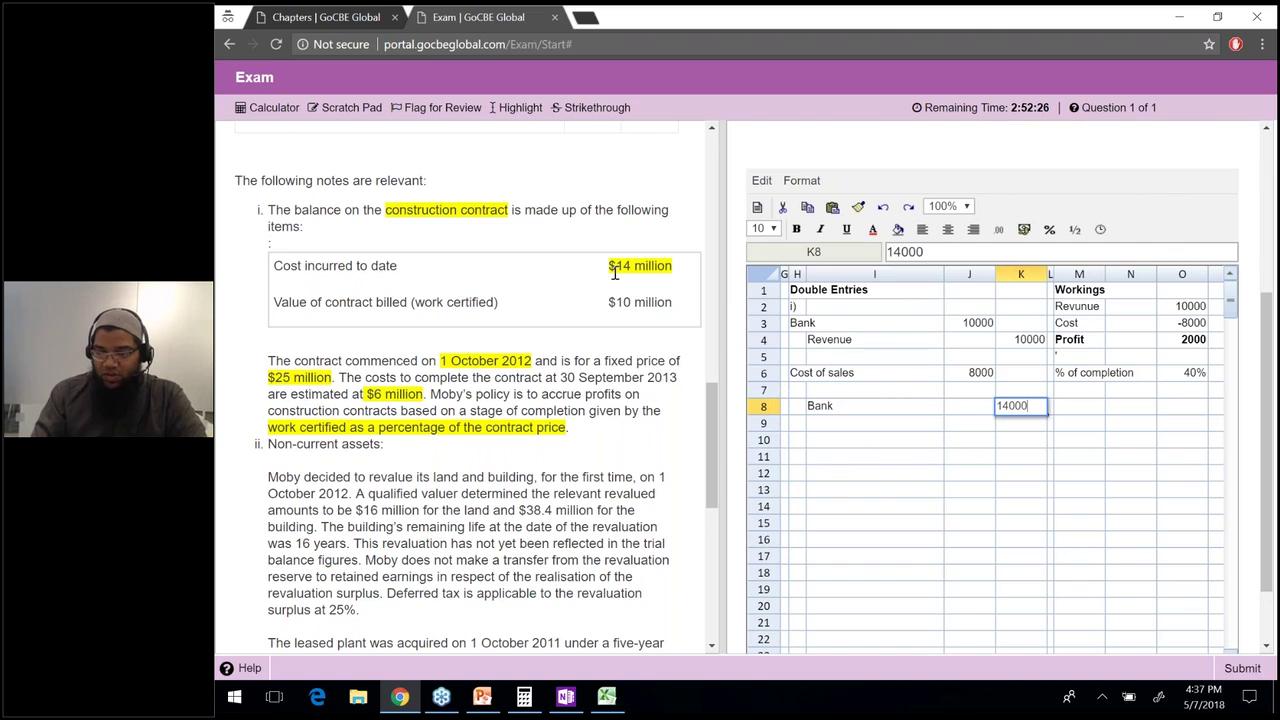
{"action": "key", "text": "Up"}
Enter the 6000 balancing debit as =K8-J6 and label it 'Due from customer'.
{"action": "key", "text": "Left"}
{"action": "type", "text": "=K8-"}
{"action": "key", "text": "Up"}
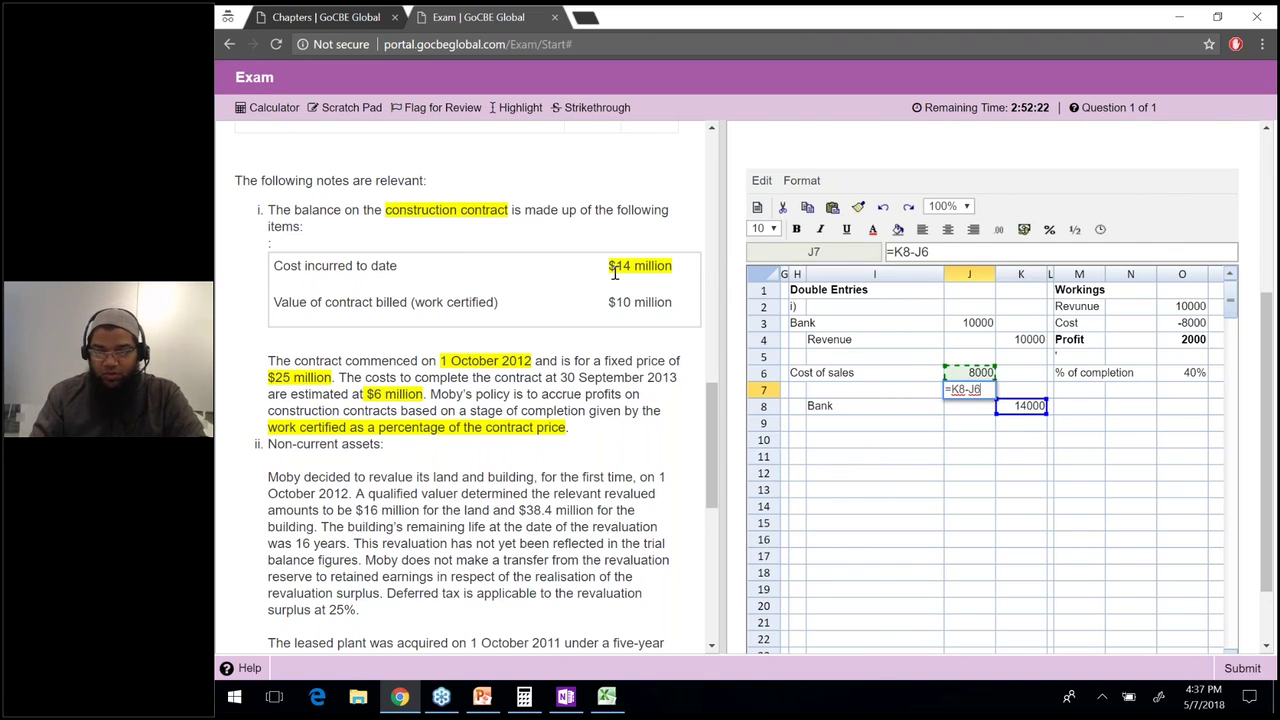
{"action": "key", "text": "Return"}
{"action": "key", "text": "Left"}
{"action": "key", "text": "Left"}
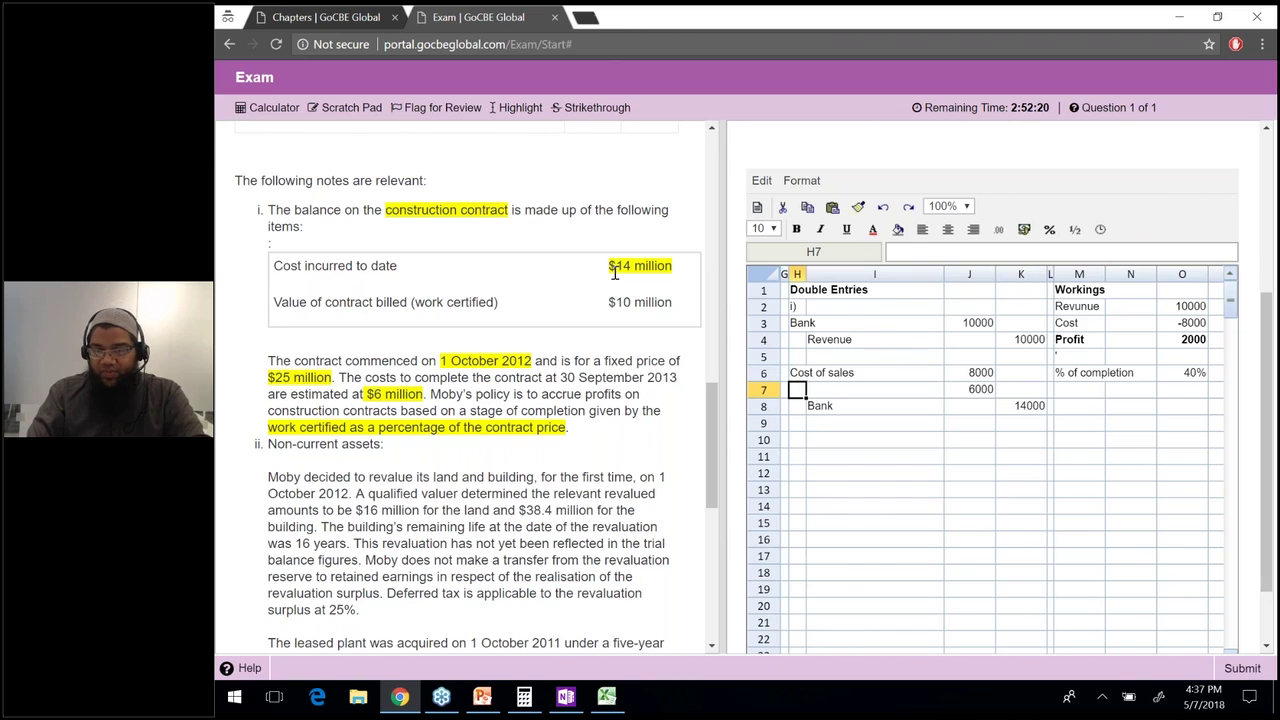
{"action": "type", "text": "Due to"}
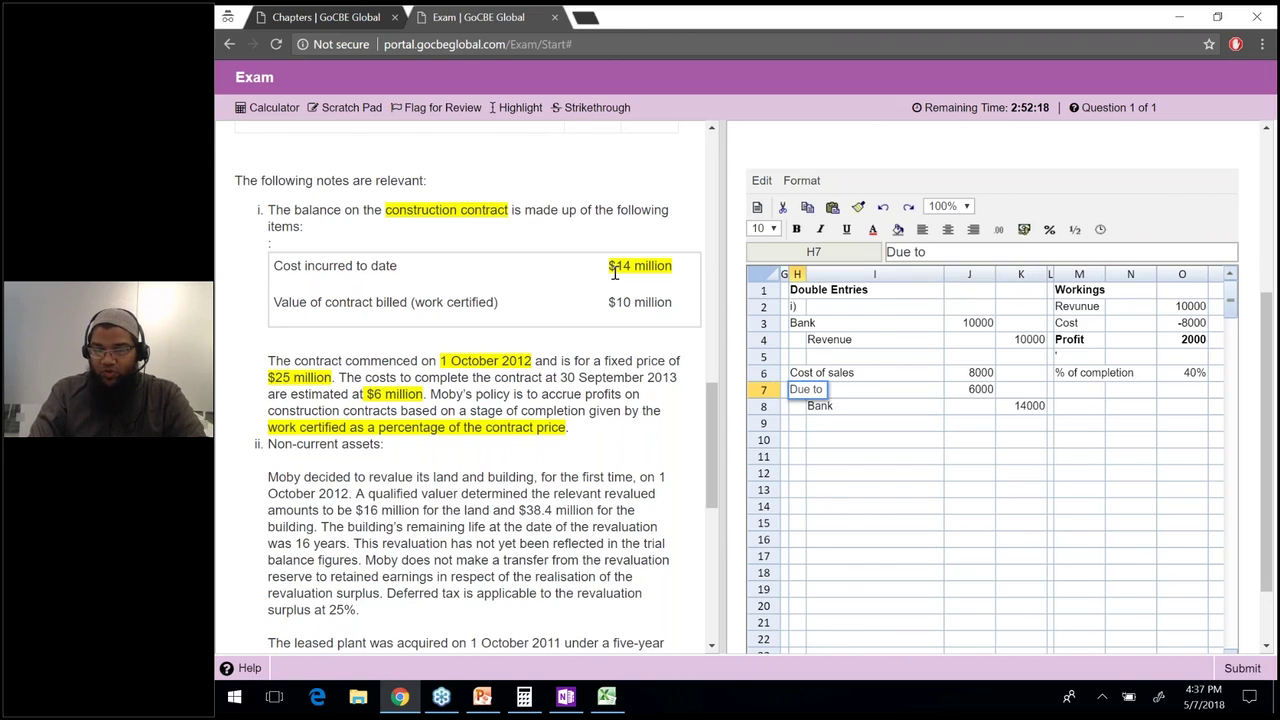
{"action": "key", "text": "BackSpace"}
{"action": "key", "text": "BackSpace"}
{"action": "type", "text": "from c"}
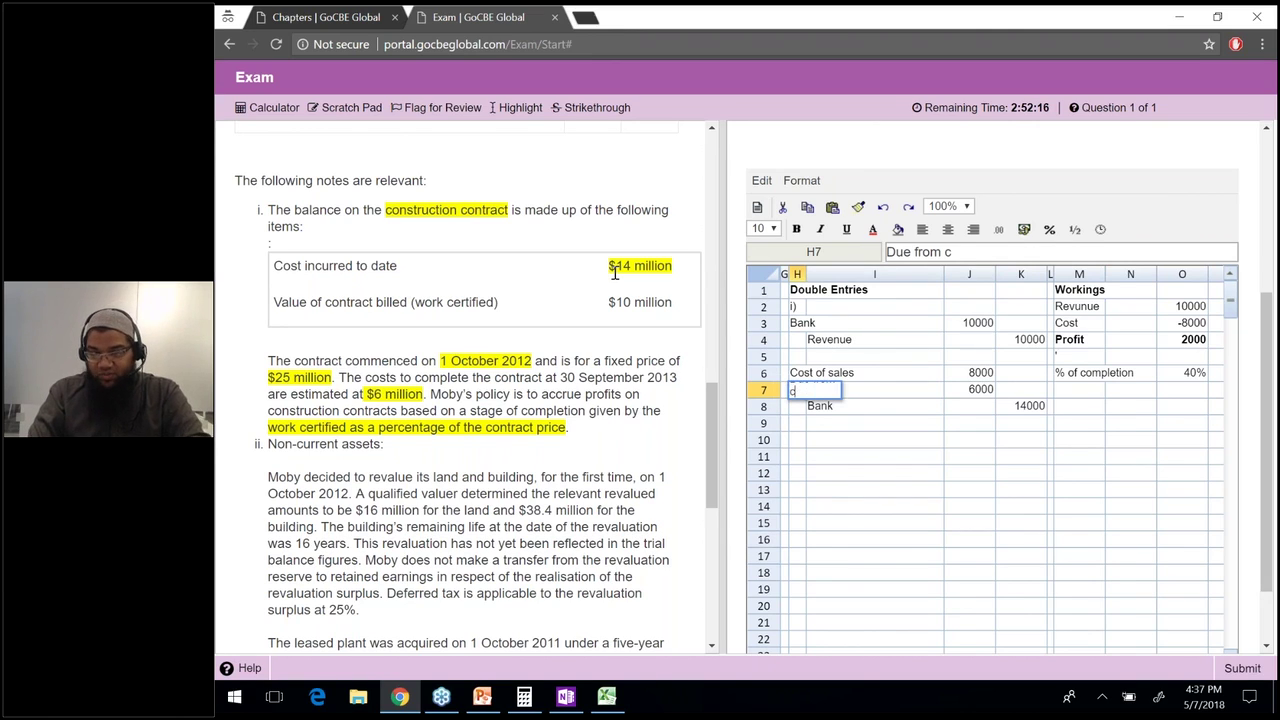
{"action": "type", "text": "ustomer"}
{"action": "key", "text": "Return"}
Extend the label with '(Current assets)', then shorten it to 'Due from customer (CA)'.
{"action": "key", "text": "Up"}
{"action": "left_click", "coordinate": [1003, 252]}
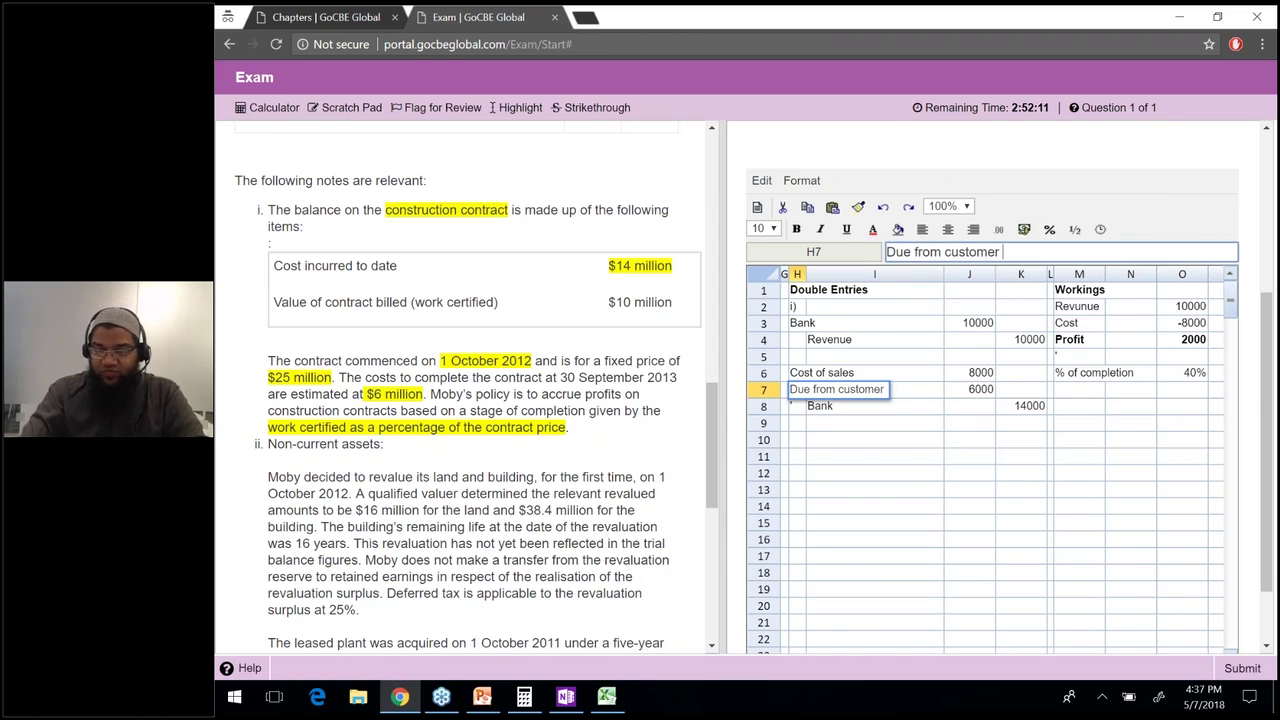
{"action": "type", "text": "(Cu"}
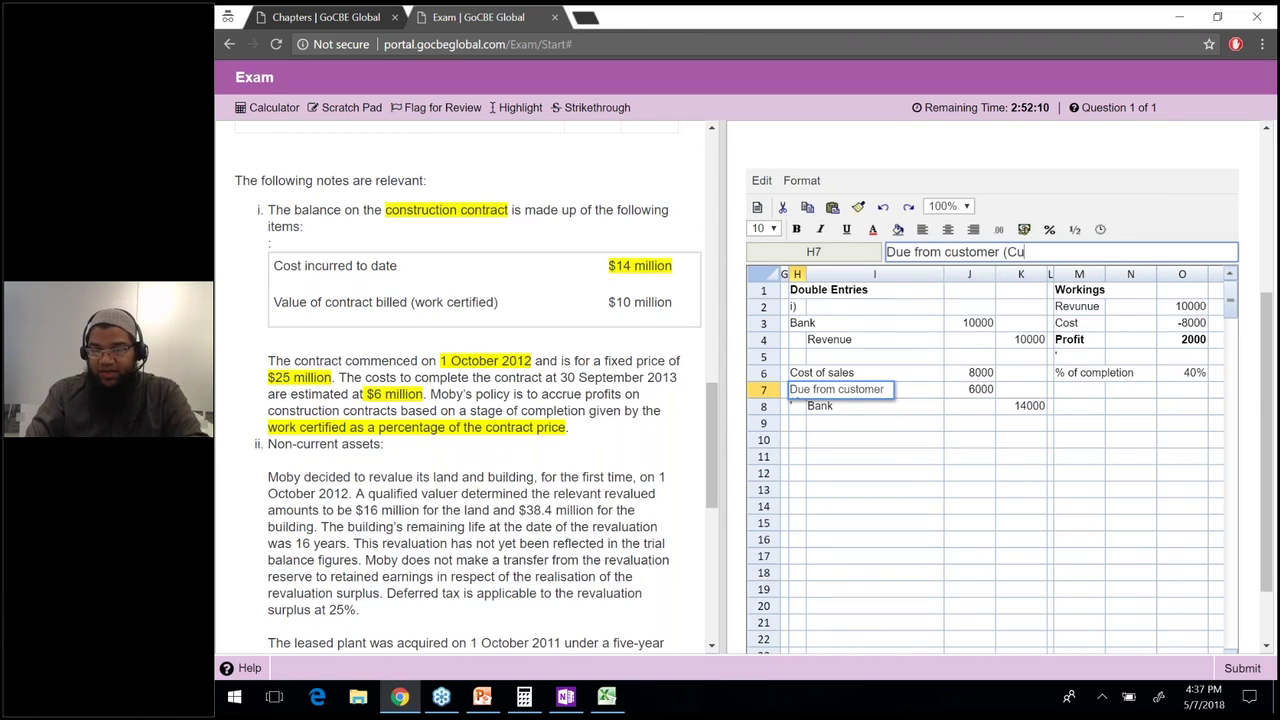
{"action": "type", "text": "rrent assets)"}
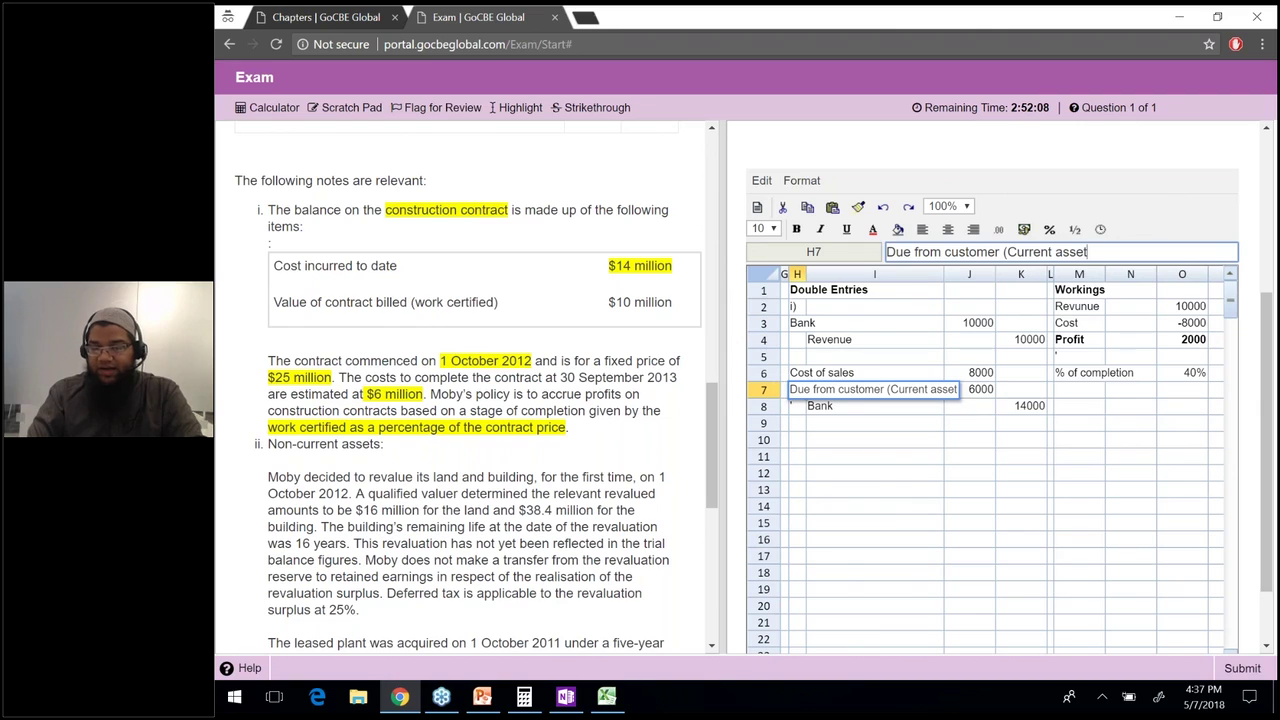
{"action": "key", "text": "Return"}
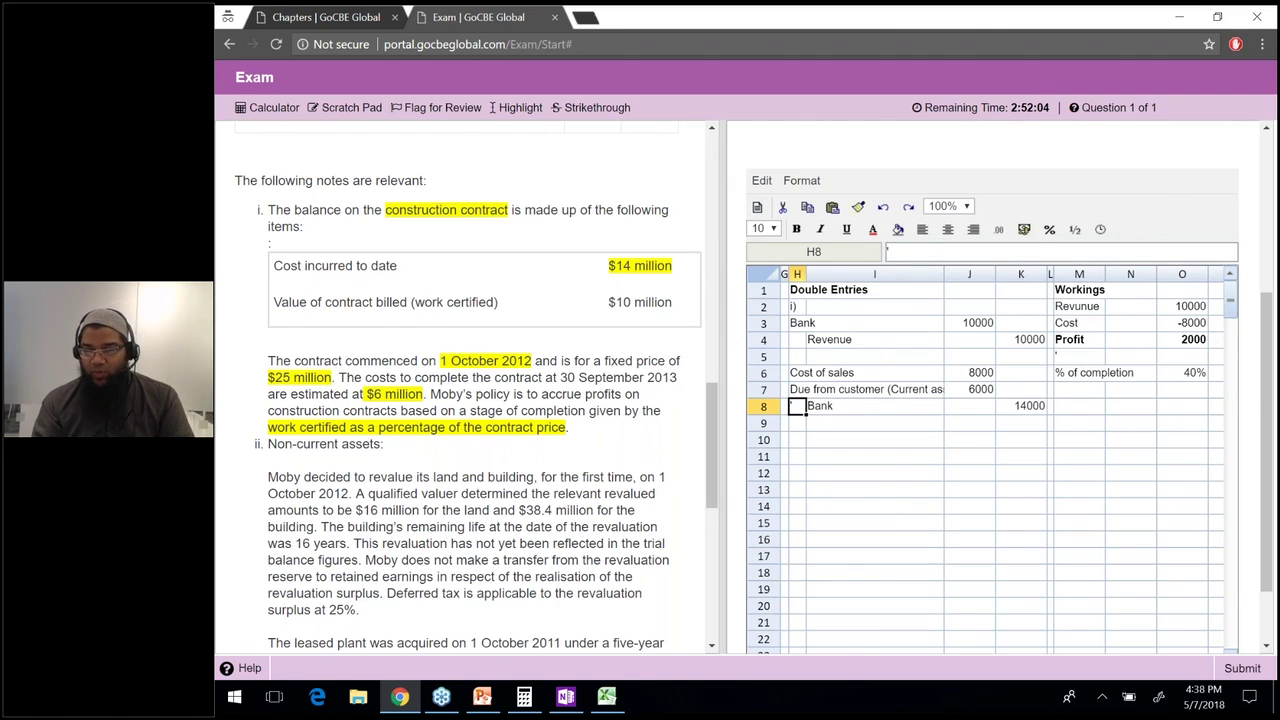
{"action": "left_click", "coordinate": [797, 389]}
{"action": "left_click", "coordinate": [1007, 252]}
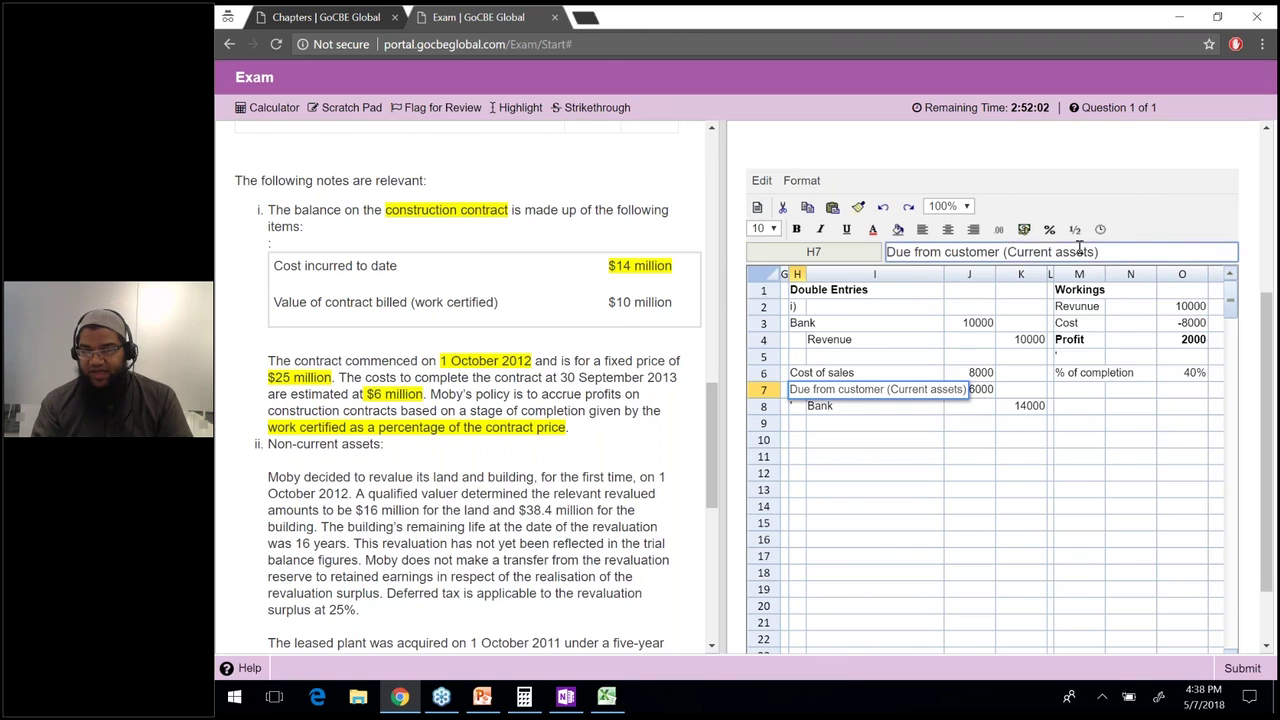
{"action": "left_click_drag", "start_coordinate": [1007, 252], "coordinate": [1097, 252]}
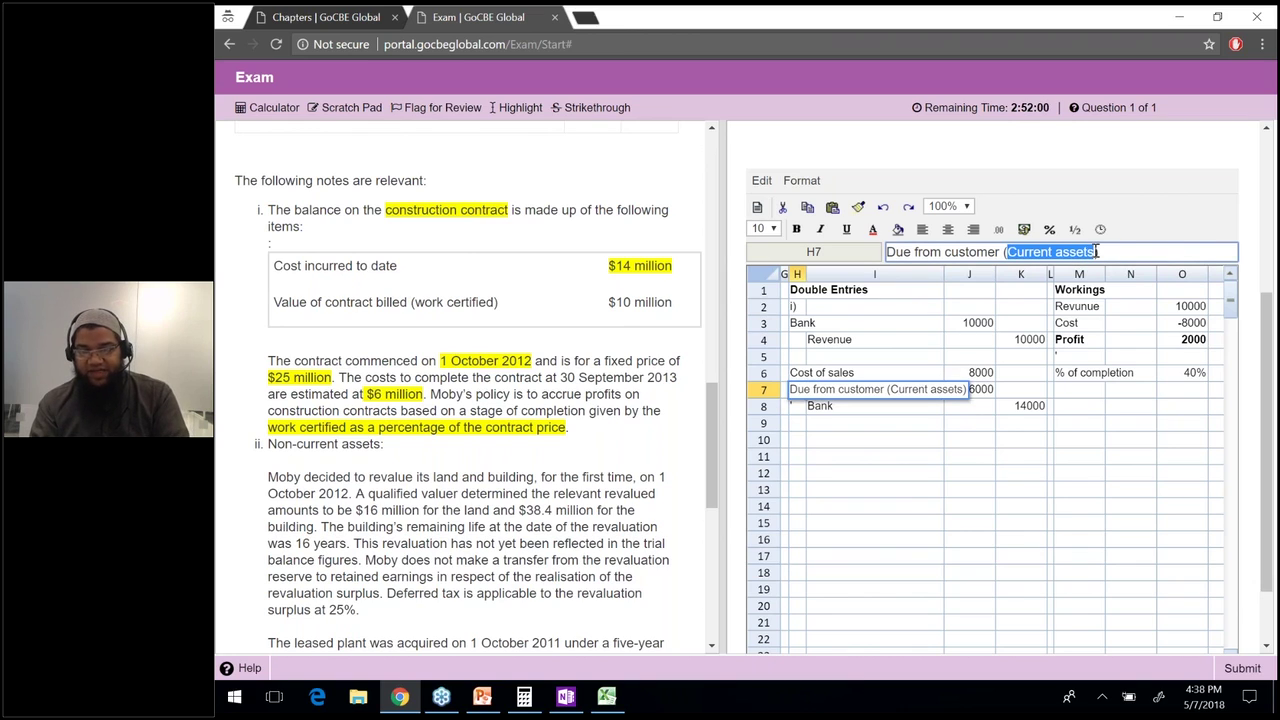
{"action": "type", "text": "CA"}
{"action": "key", "text": "Return"}
{"action": "key", "text": "Up"}
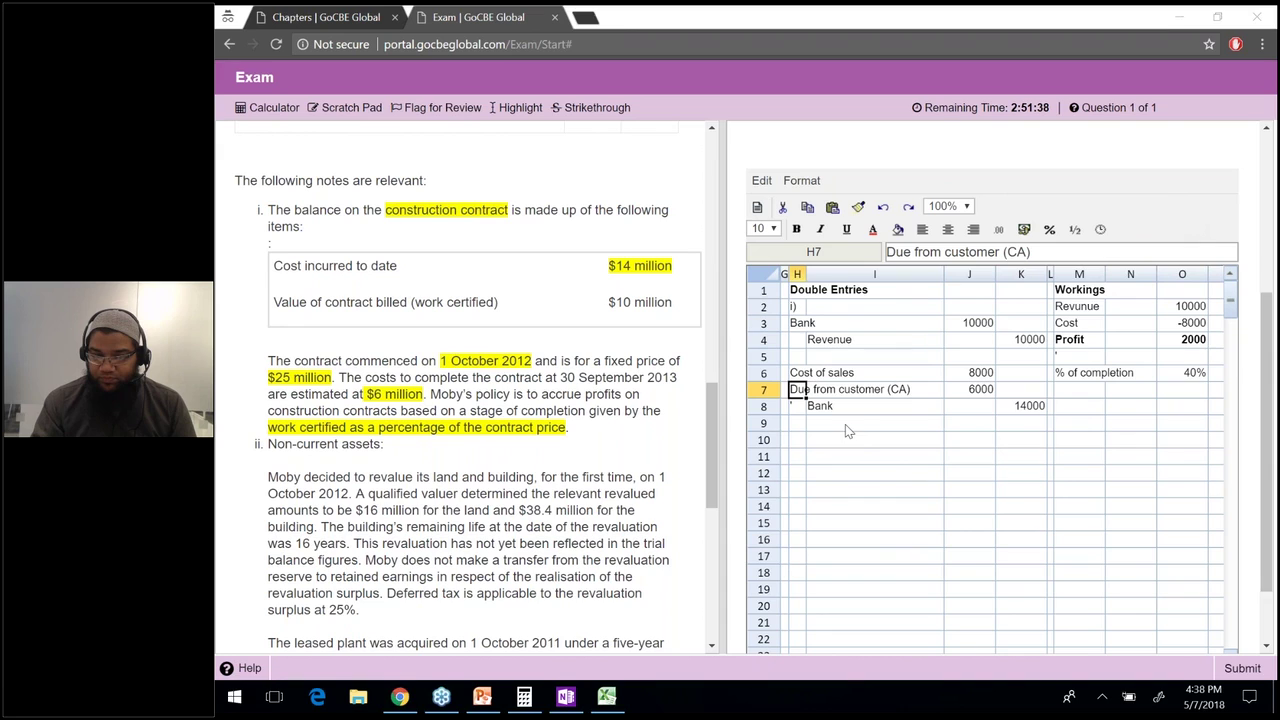
Select the three-line cost of sales double entry, then clear the selection.
{"action": "left_click", "coordinate": [800, 411]}
{"action": "left_click_drag", "start_coordinate": [805, 373], "coordinate": [1015, 412]}
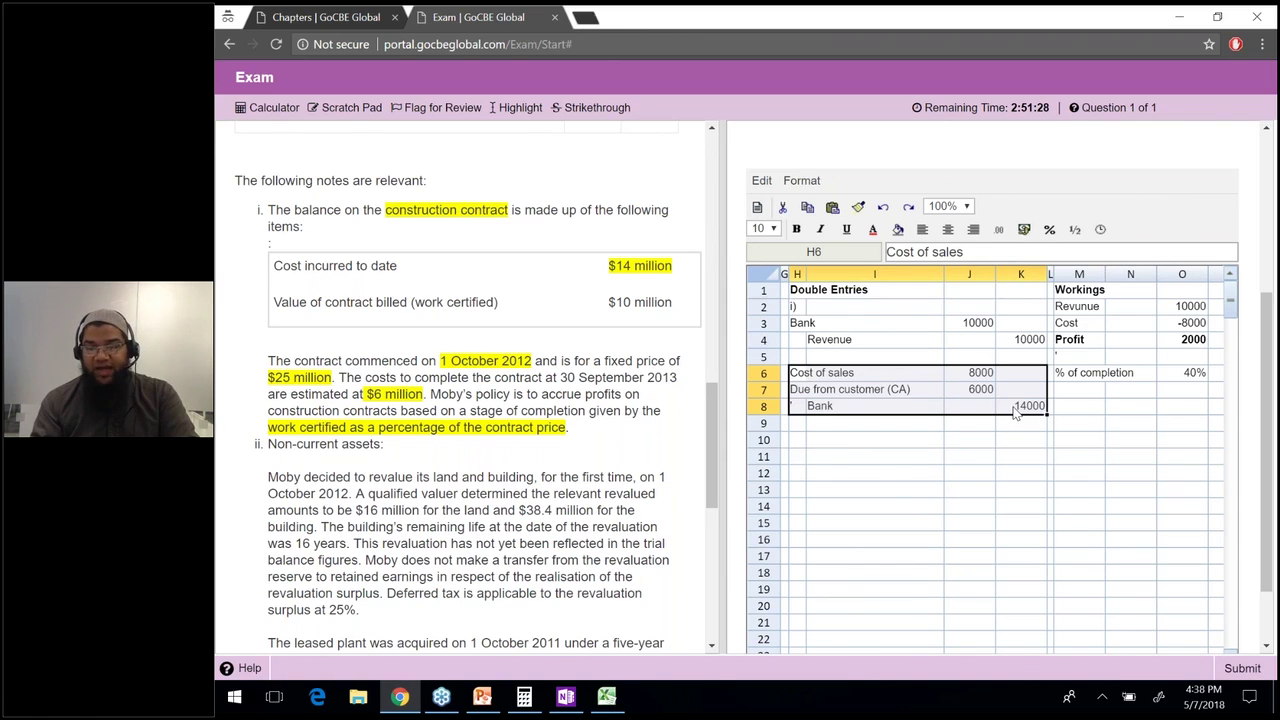
{"action": "left_click", "coordinate": [1016, 413]}
Check the 6000 receivable formula and start a 'ii)' heading in H10.
{"action": "left_click", "coordinate": [962, 391]}
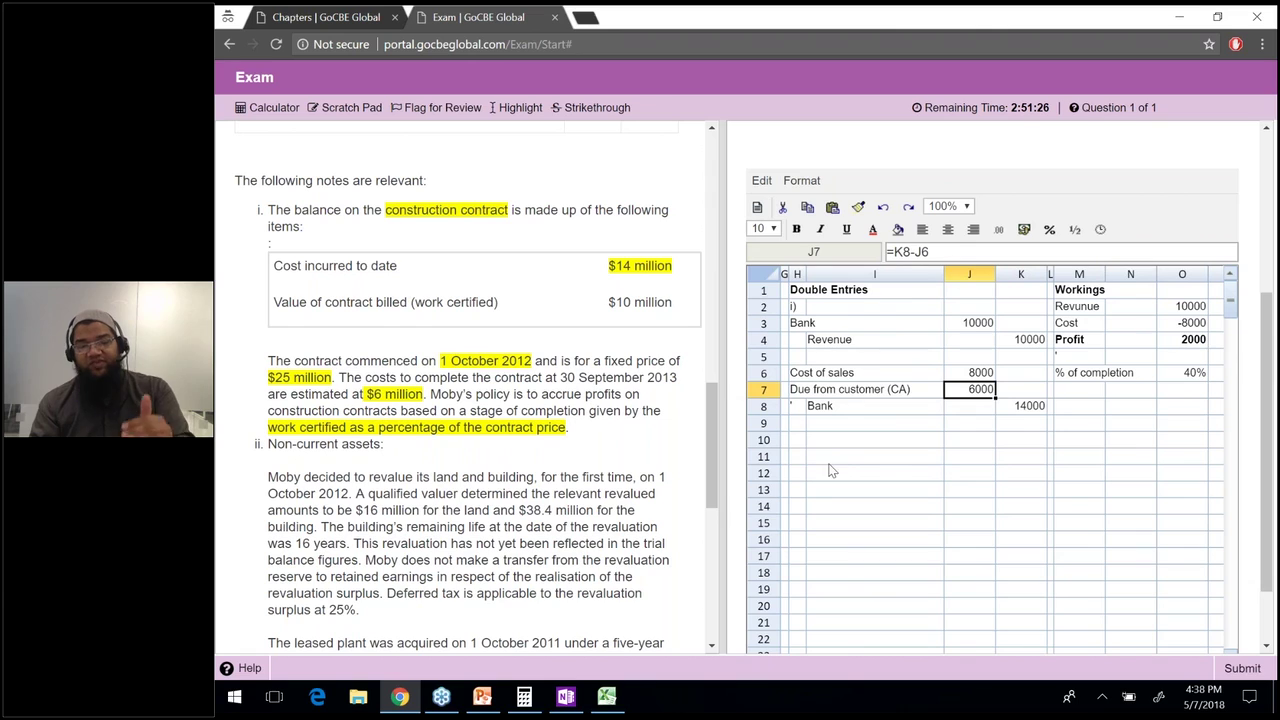
{"action": "left_click", "coordinate": [803, 446]}
{"action": "type", "text": "ii)"}
{"action": "key", "text": "Return"}
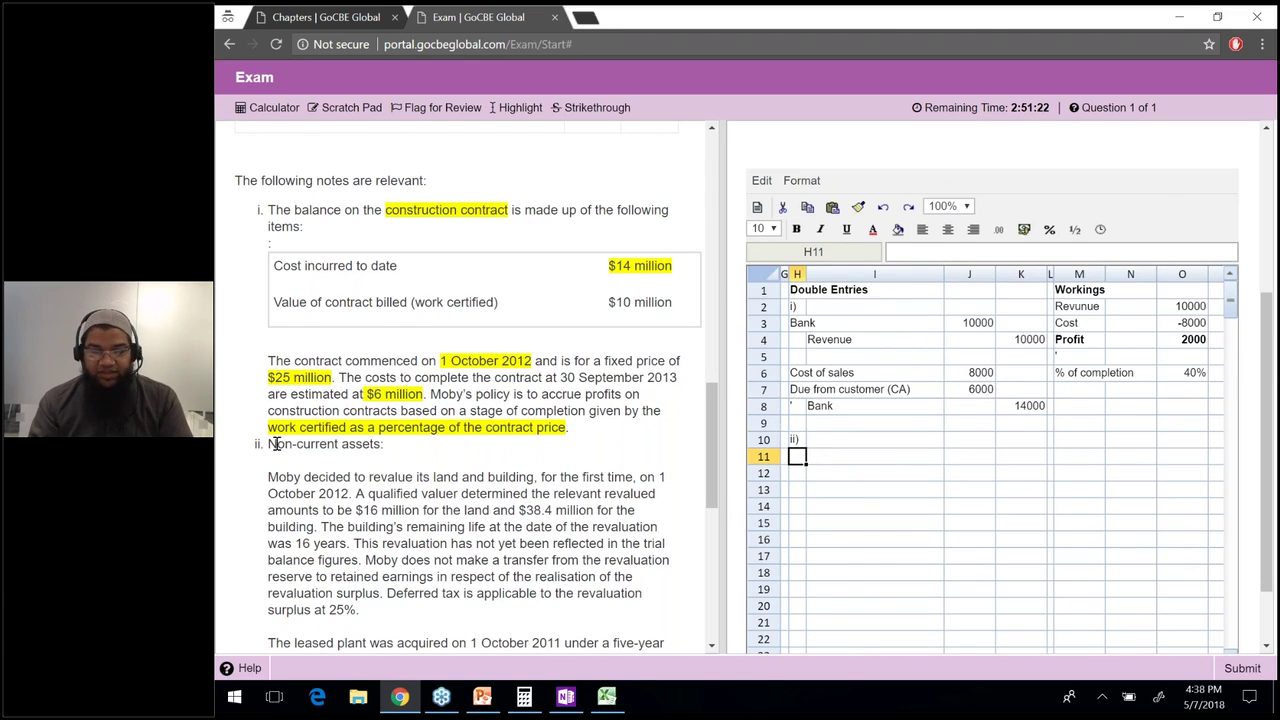
Highlight the revaluation date 1 October 2012 and the revalued land and building amounts in note ii.
{"action": "left_click_drag", "start_coordinate": [272, 444], "coordinate": [398, 464]}
{"action": "left_click", "coordinate": [396, 466]}
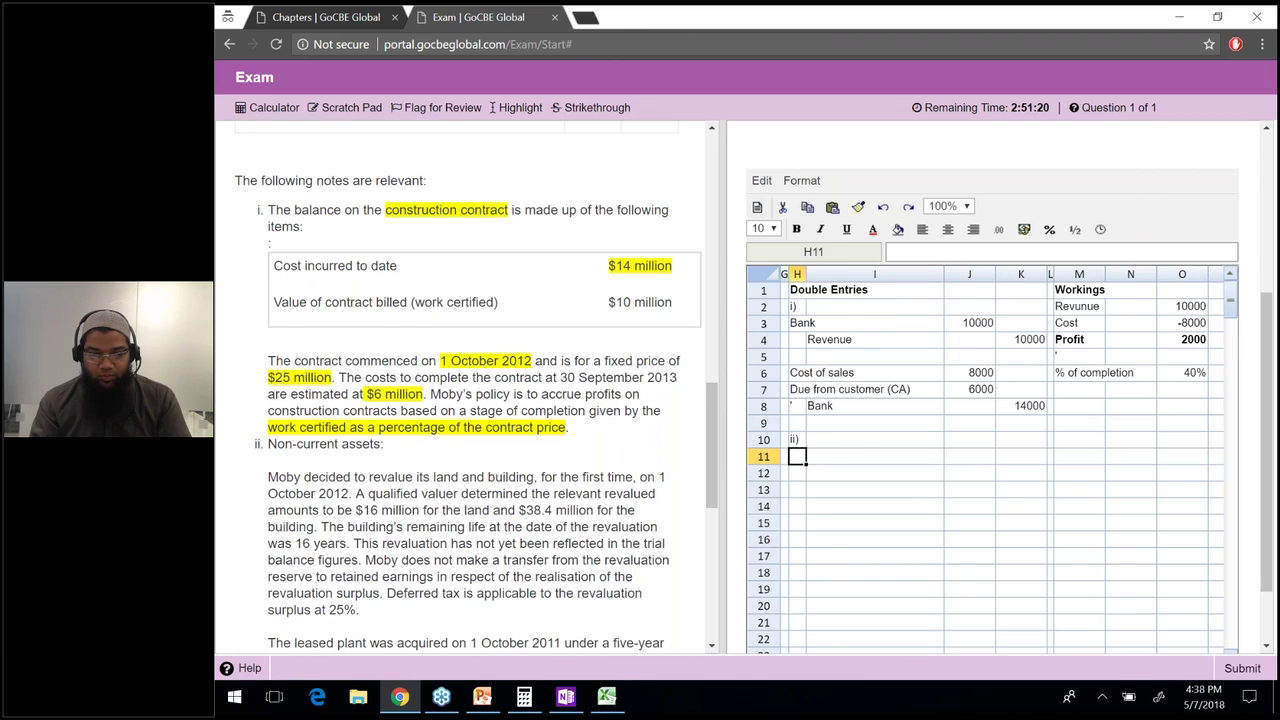
{"action": "left_click_drag", "start_coordinate": [267, 478], "coordinate": [350, 493]}
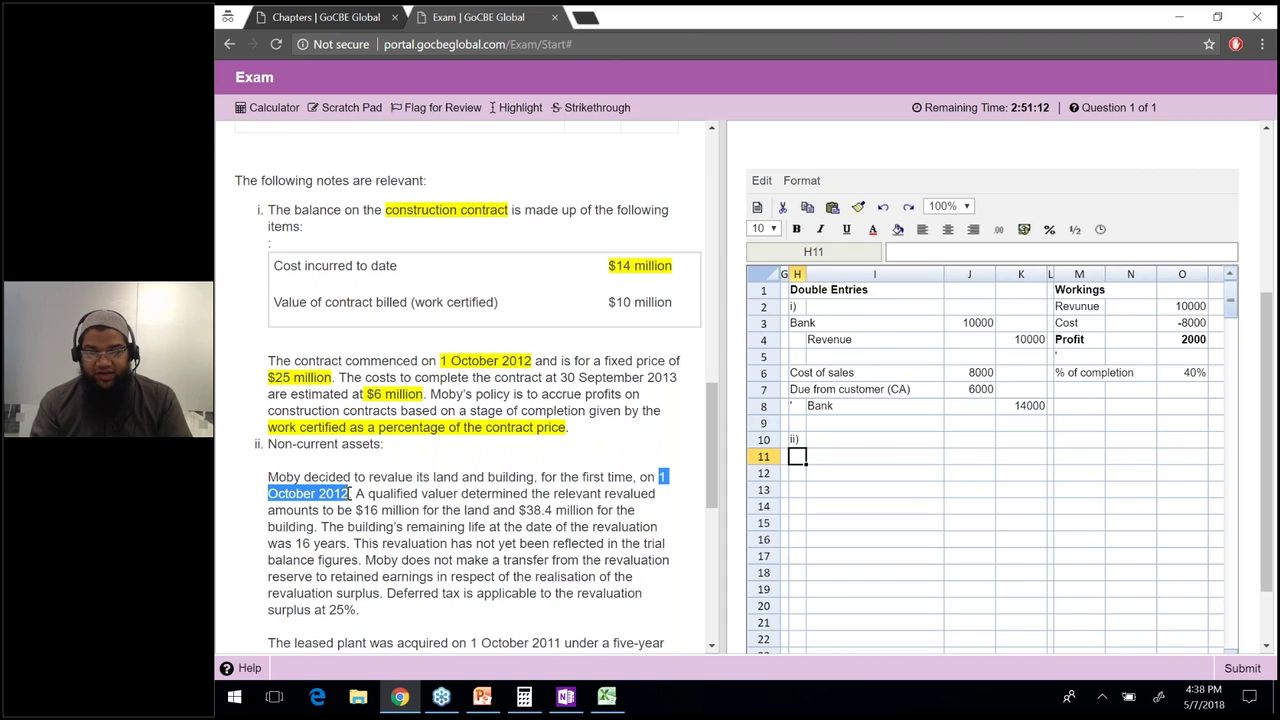
{"action": "left_click", "coordinate": [515, 107]}
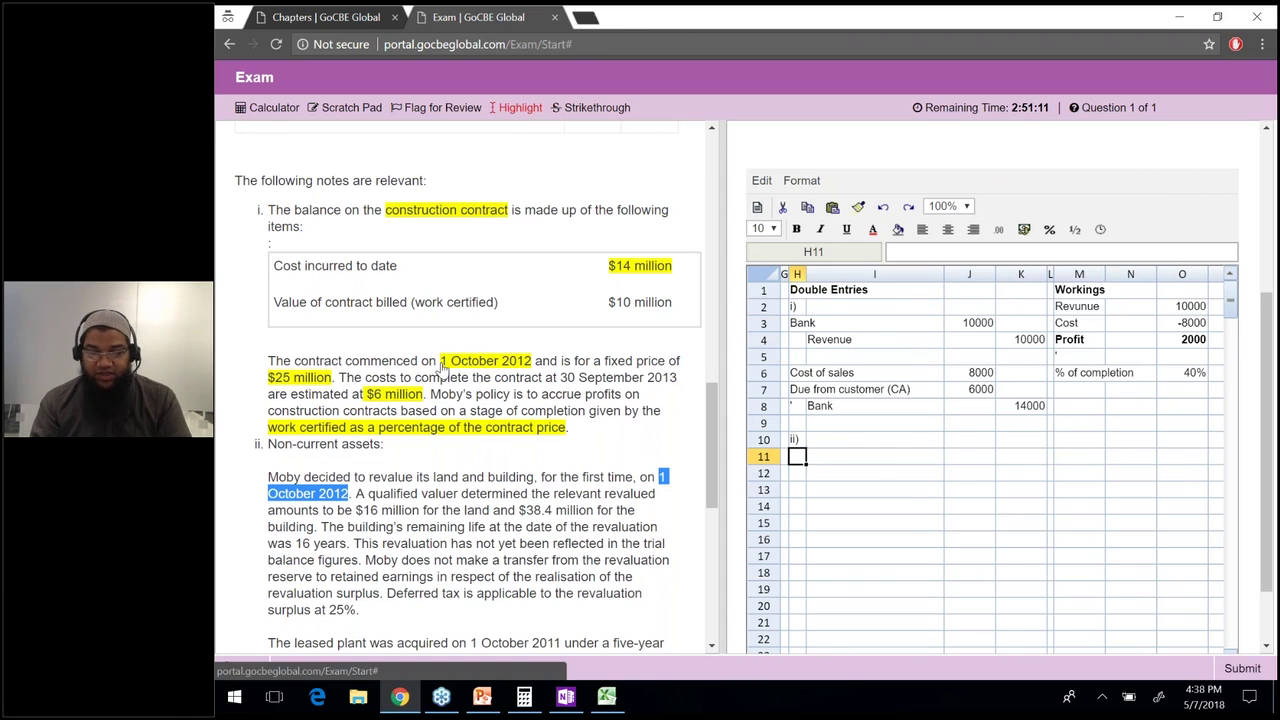
{"action": "left_click_drag", "start_coordinate": [365, 493], "coordinate": [622, 495]}
{"action": "left_click_drag", "start_coordinate": [484, 516], "coordinate": [371, 526]}
{"action": "left_click", "coordinate": [355, 509]}
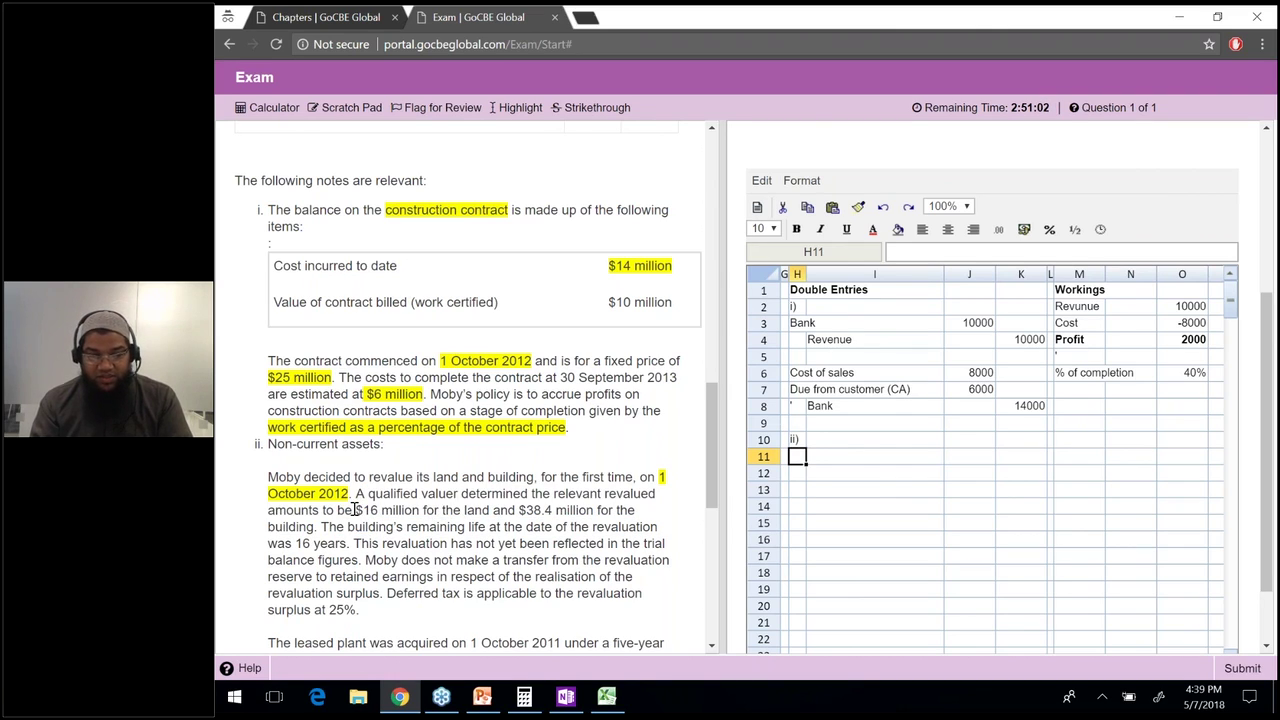
{"action": "left_click_drag", "start_coordinate": [538, 508], "coordinate": [314, 527]}
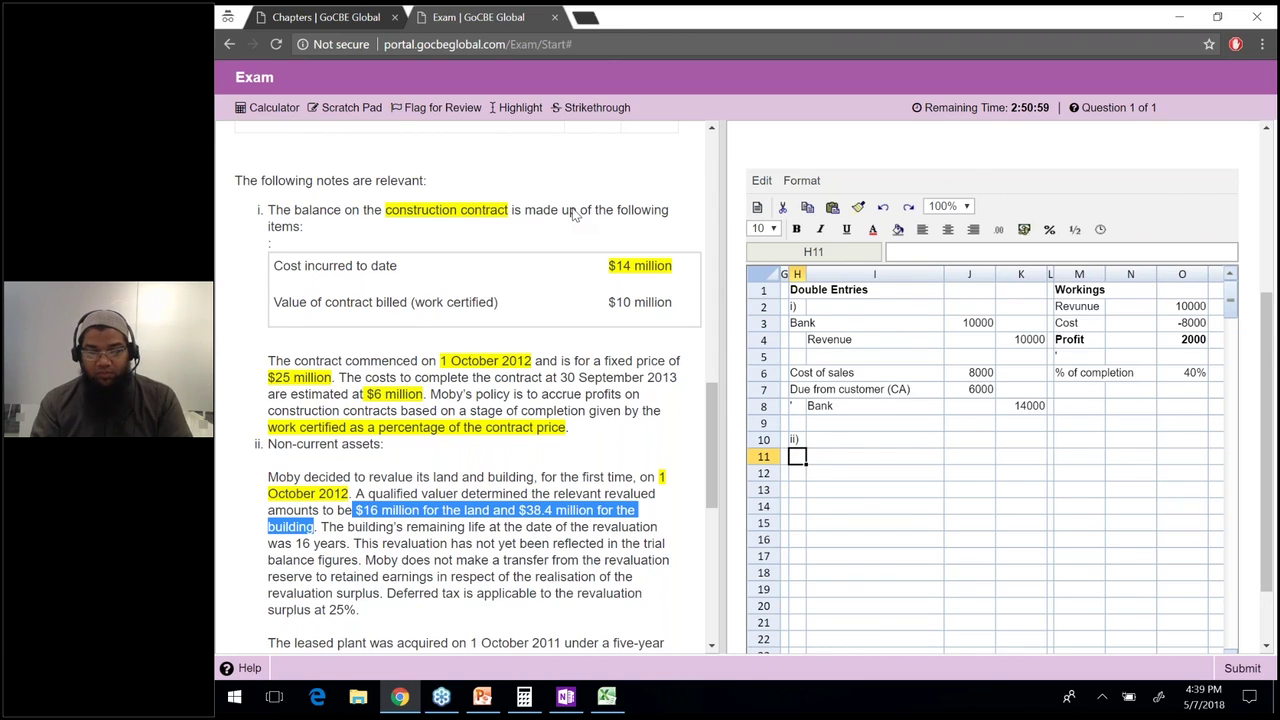
{"action": "left_click", "coordinate": [519, 107]}
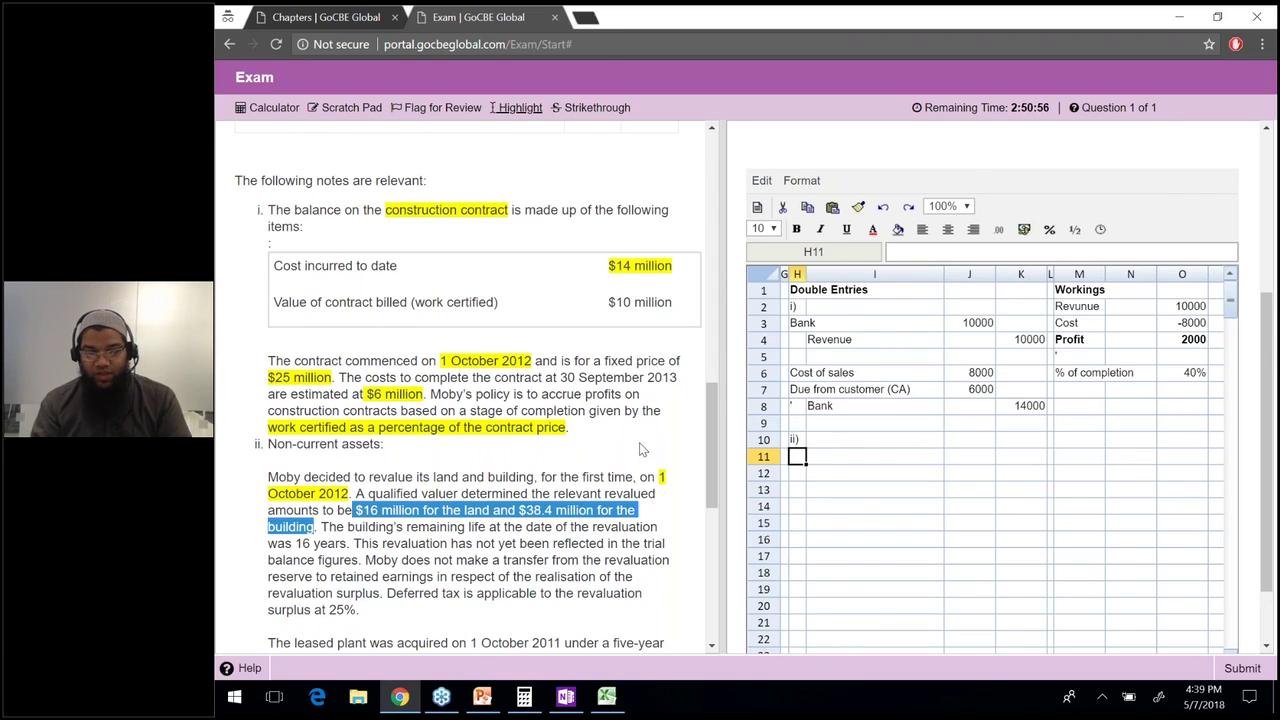
{"action": "left_click", "coordinate": [705, 437]}
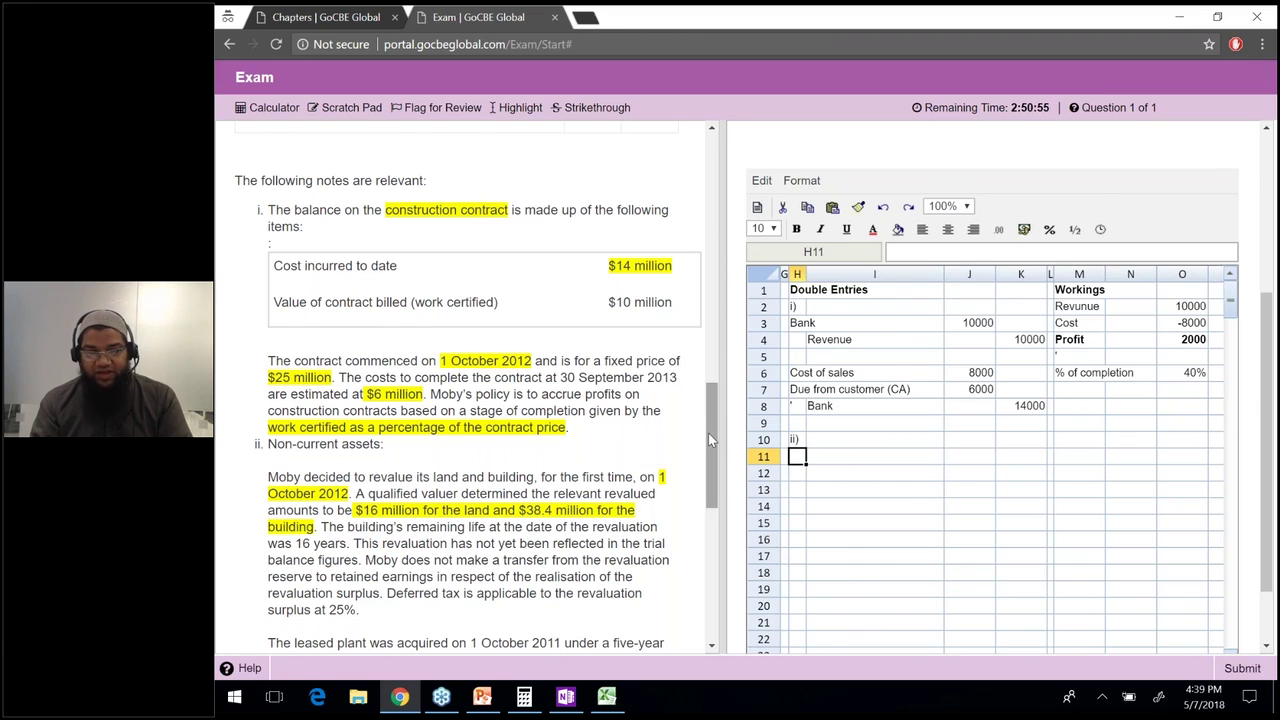
Scroll up and select the land and building cost figures in the trial balance.
{"action": "left_click_drag", "start_coordinate": [708, 433], "coordinate": [706, 240]}
{"action": "left_click_drag", "start_coordinate": [285, 242], "coordinate": [481, 243]}
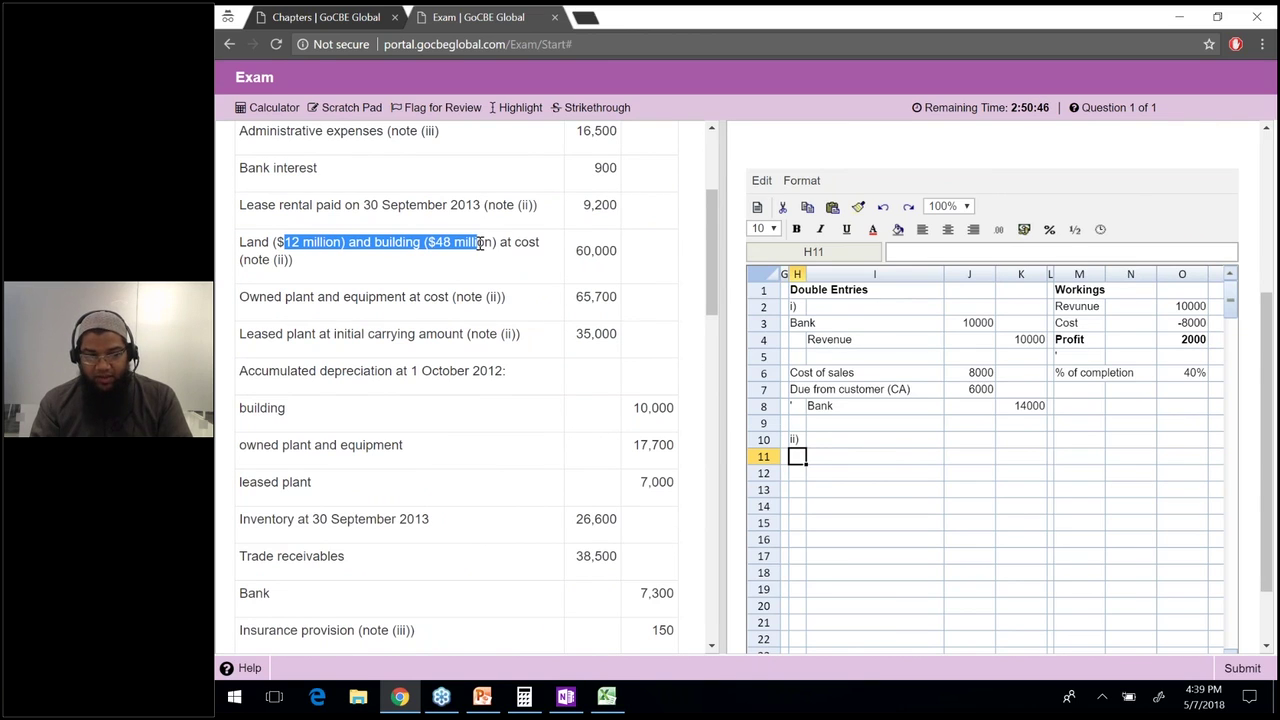
{"action": "left_click_drag", "start_coordinate": [481, 243], "coordinate": [490, 246]}
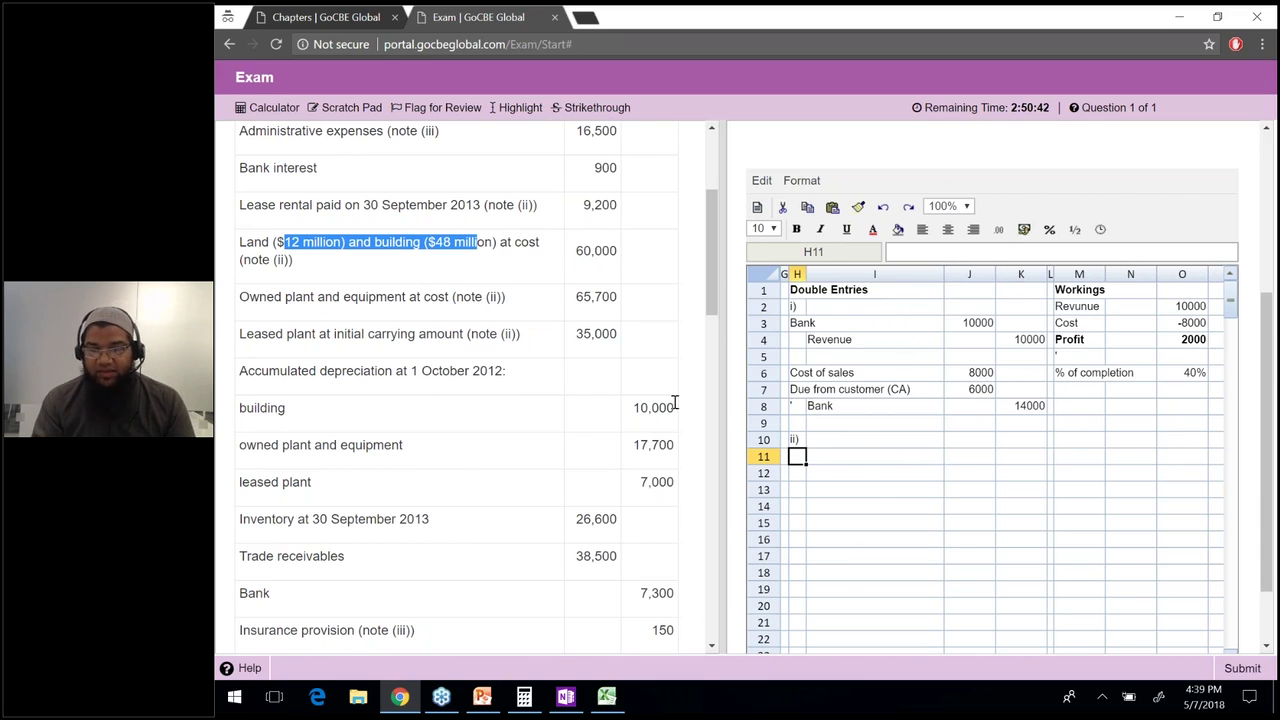
{"action": "left_click", "coordinate": [1078, 470]}
Add an NBV heading in N10 with a Land row valued at 12000.
{"action": "left_click", "coordinate": [1079, 441]}
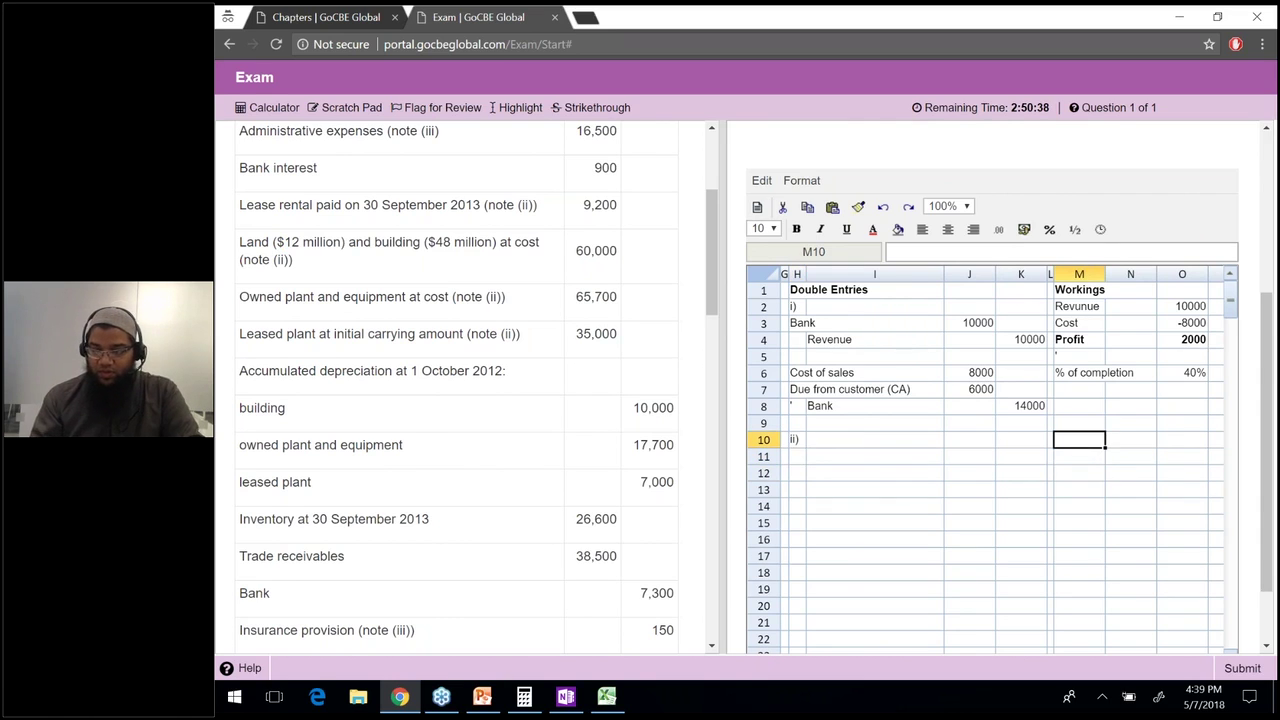
{"action": "left_click", "coordinate": [1130, 440]}
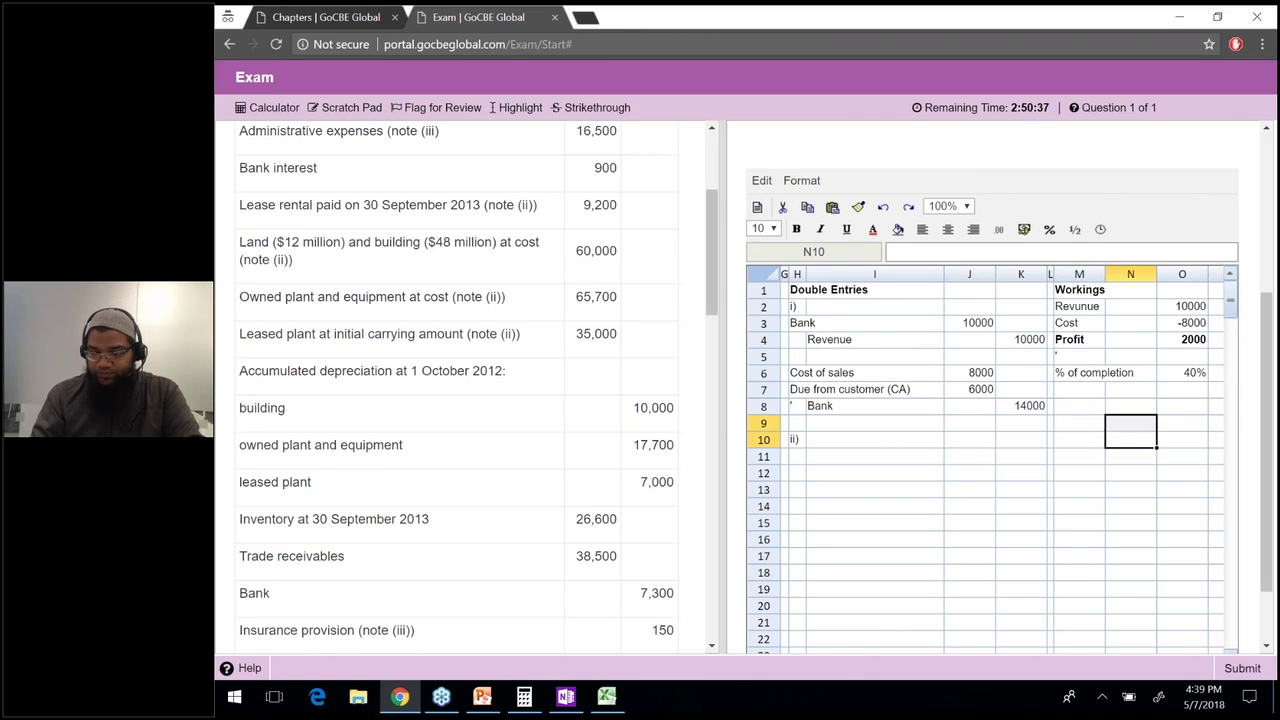
{"action": "type", "text": "NBV"}
{"action": "key", "text": "Return"}
{"action": "key", "text": "Left"}
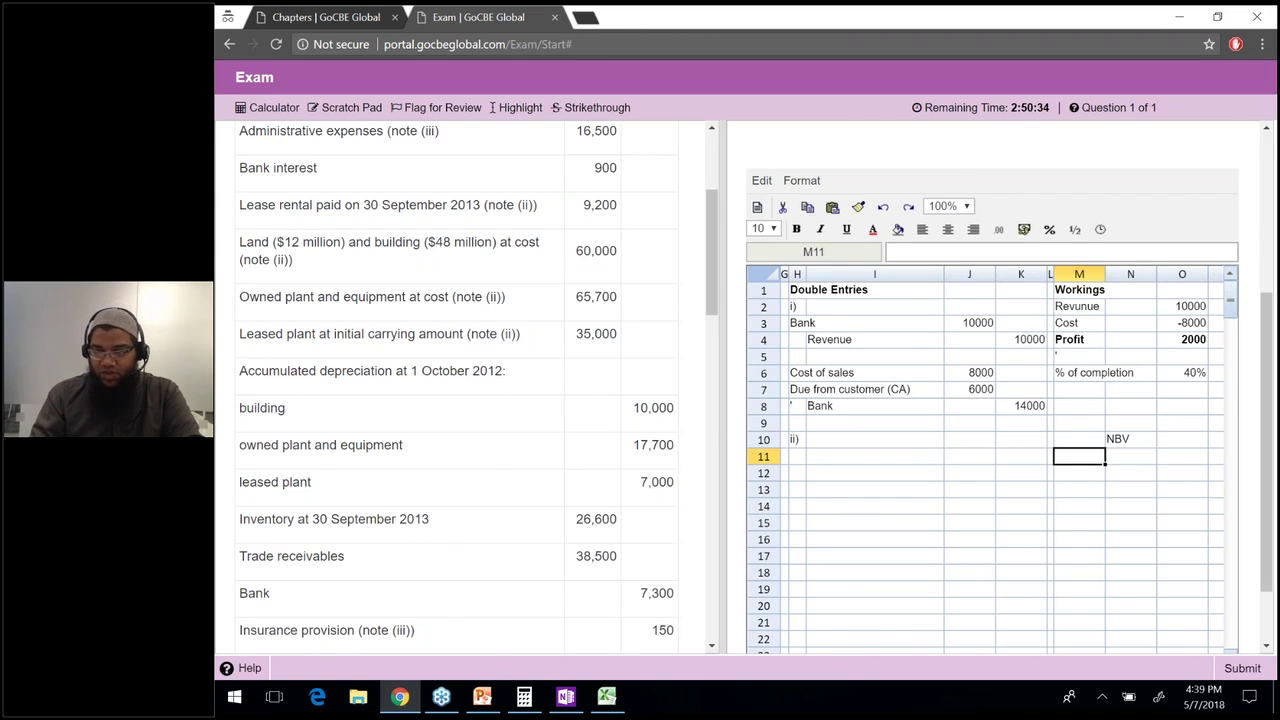
{"action": "type", "text": "Land"}
{"action": "key", "text": "Return"}
{"action": "left_click", "coordinate": [1130, 456]}
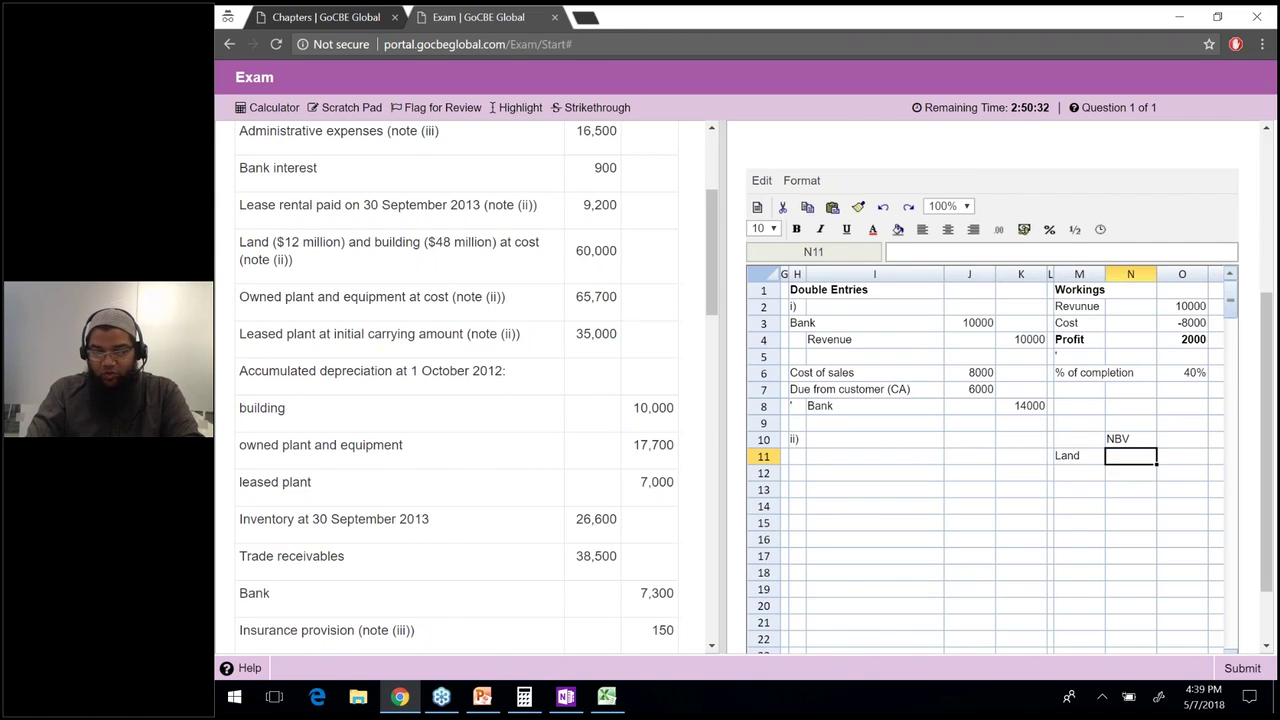
{"action": "type", "text": "12000"}
{"action": "key", "text": "Return"}
{"action": "key", "text": "Left"}
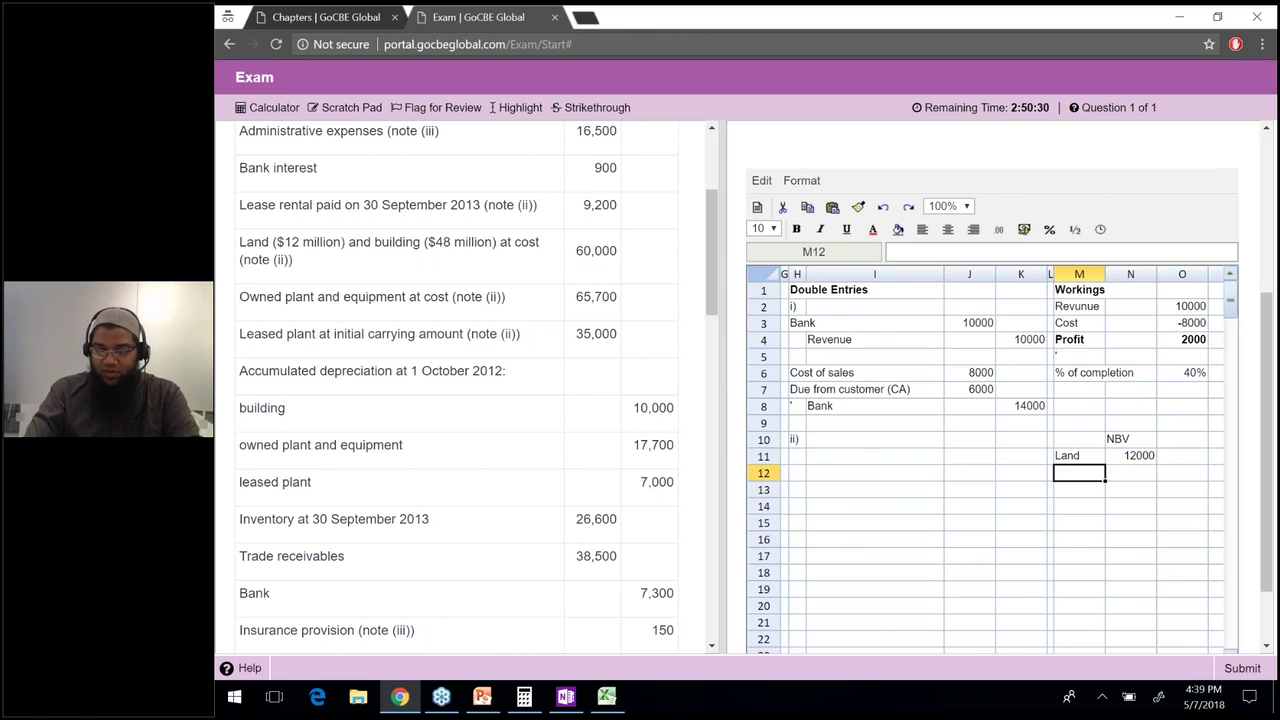
{"action": "type", "text": "Bu"}
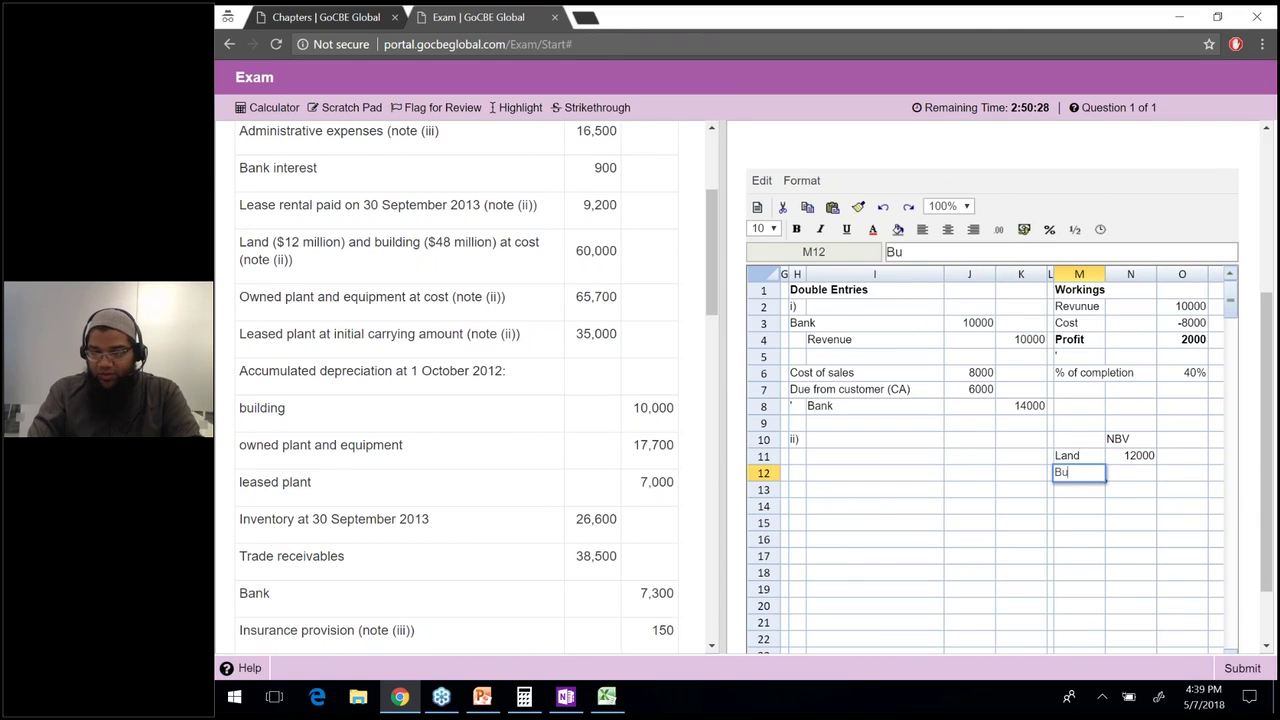
{"action": "type", "text": "ilding"}
{"action": "key", "text": "Return"}
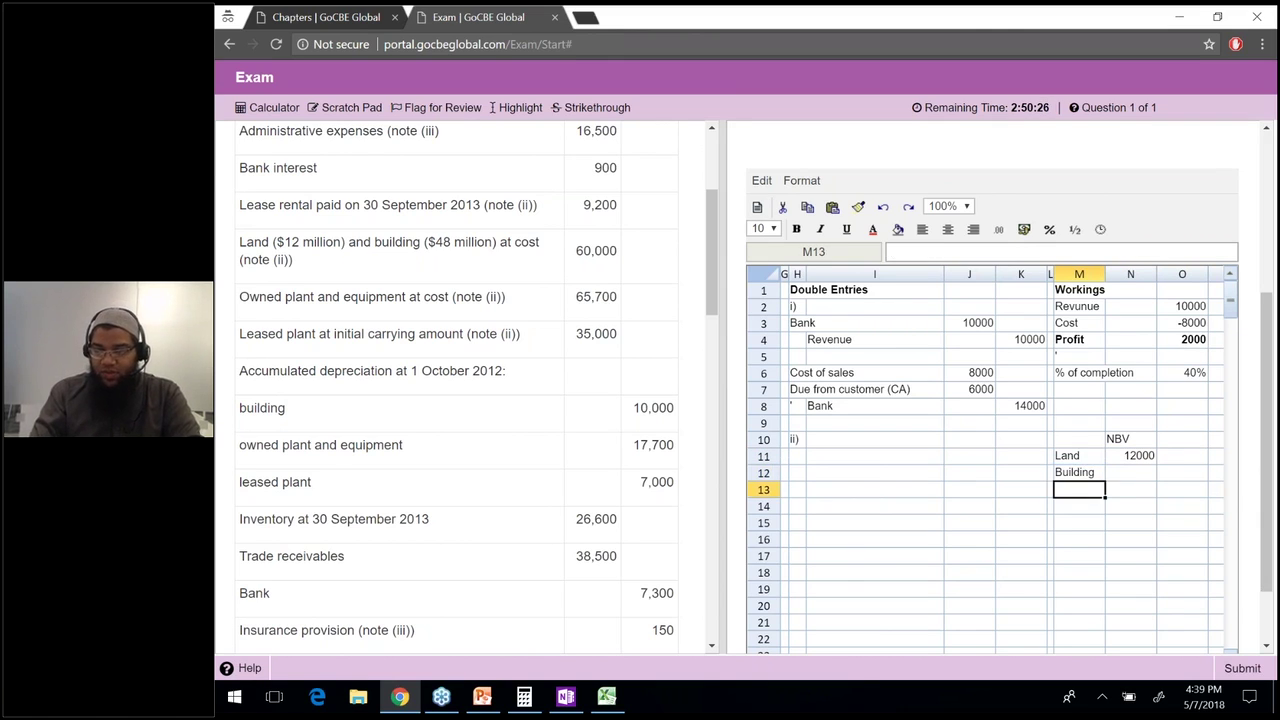
{"action": "left_click", "coordinate": [1130, 472]}
{"action": "type", "text": "="}
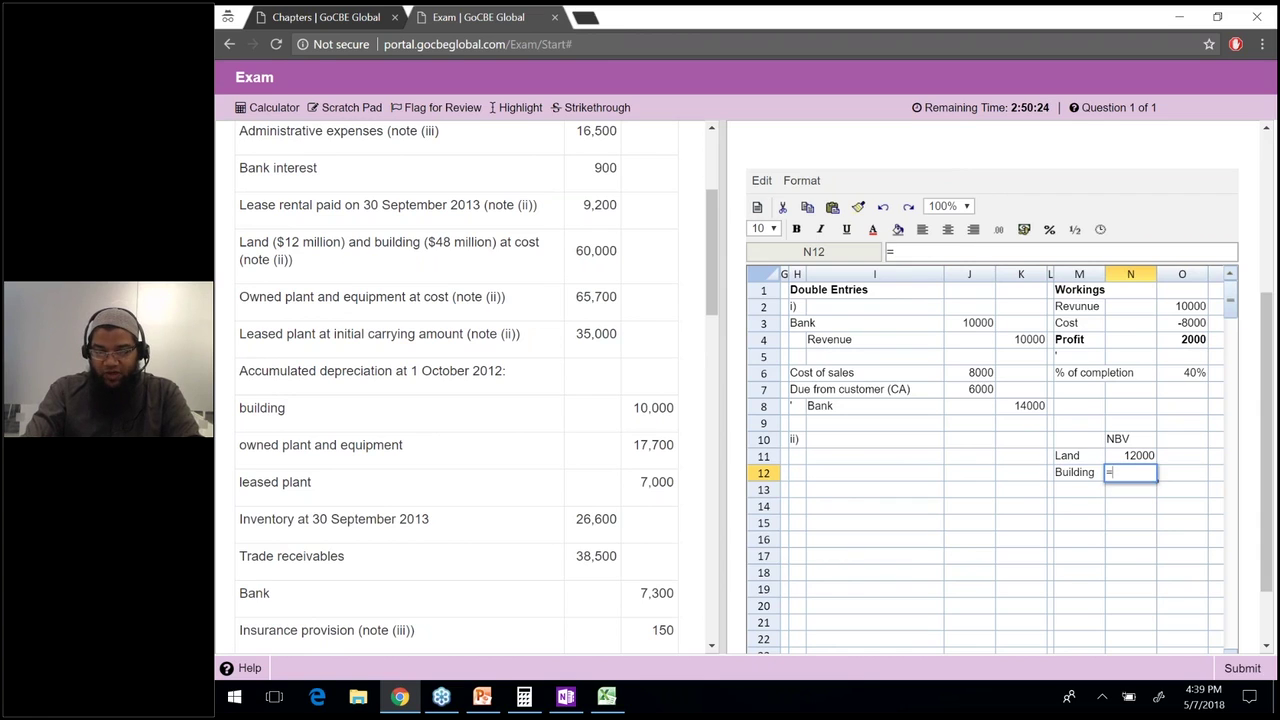
{"action": "type", "text": "48000-10000"}
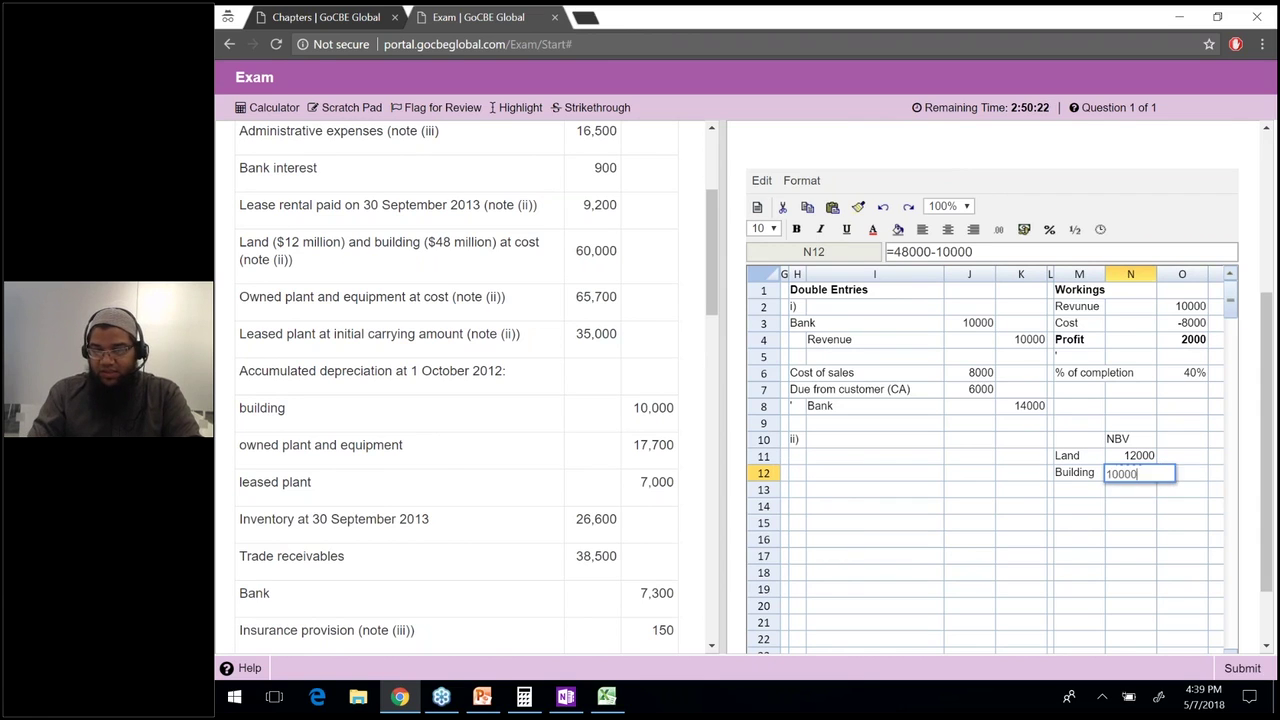
{"action": "key", "text": "Return"}
Add an FV heading in O10 and enter the land fair value of 16000.
{"action": "left_click", "coordinate": [1130, 439]}
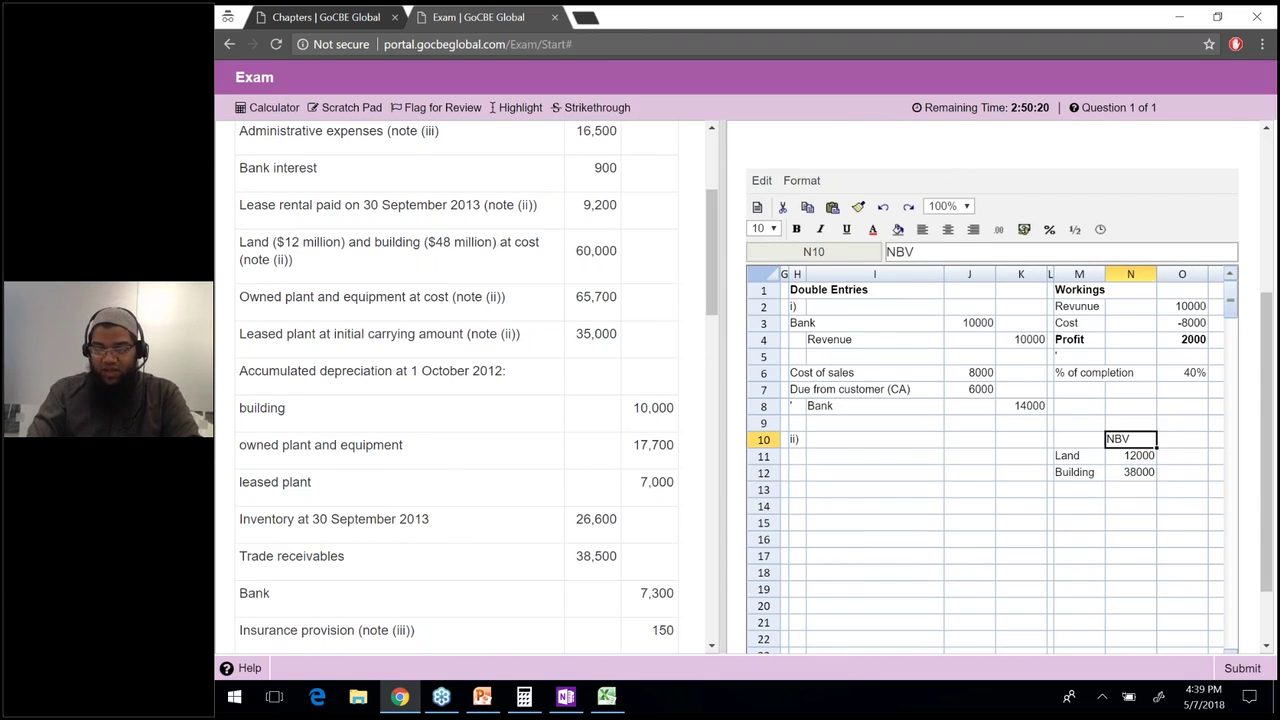
{"action": "left_click", "coordinate": [1182, 439]}
{"action": "type", "text": "FV"}
{"action": "key", "text": "Return"}
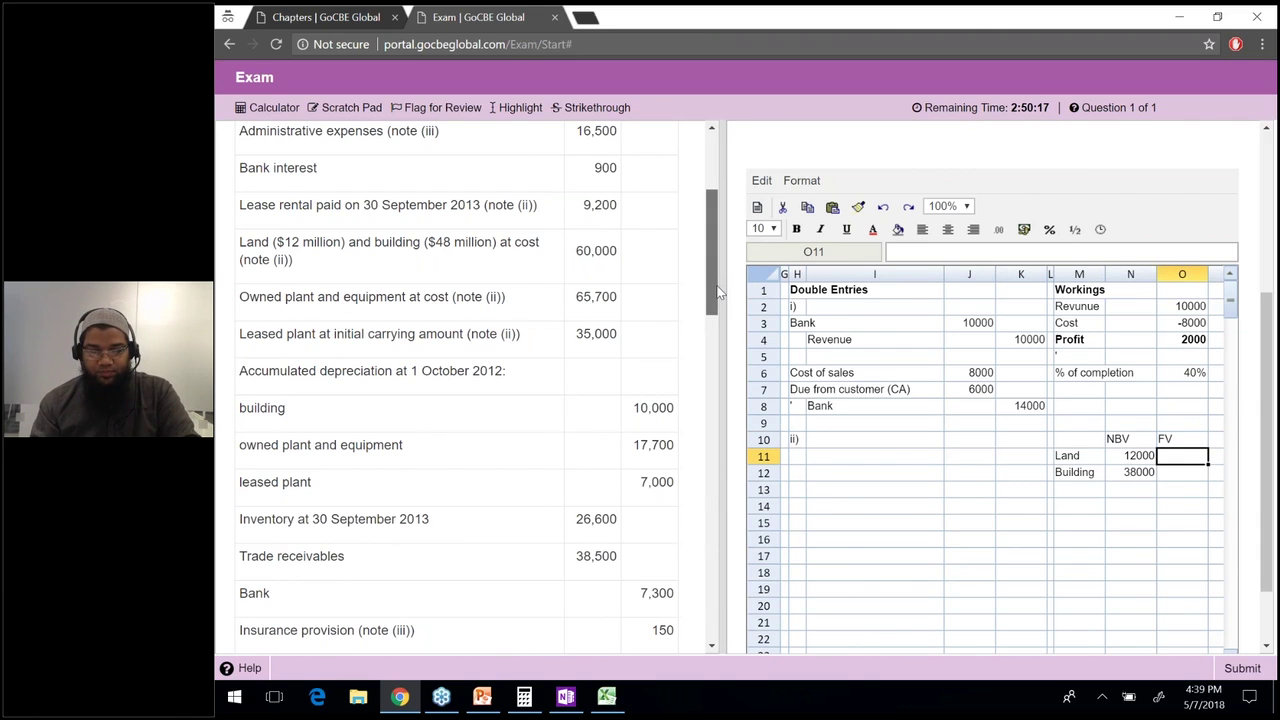
{"action": "left_click_drag", "start_coordinate": [717, 292], "coordinate": [720, 467]}
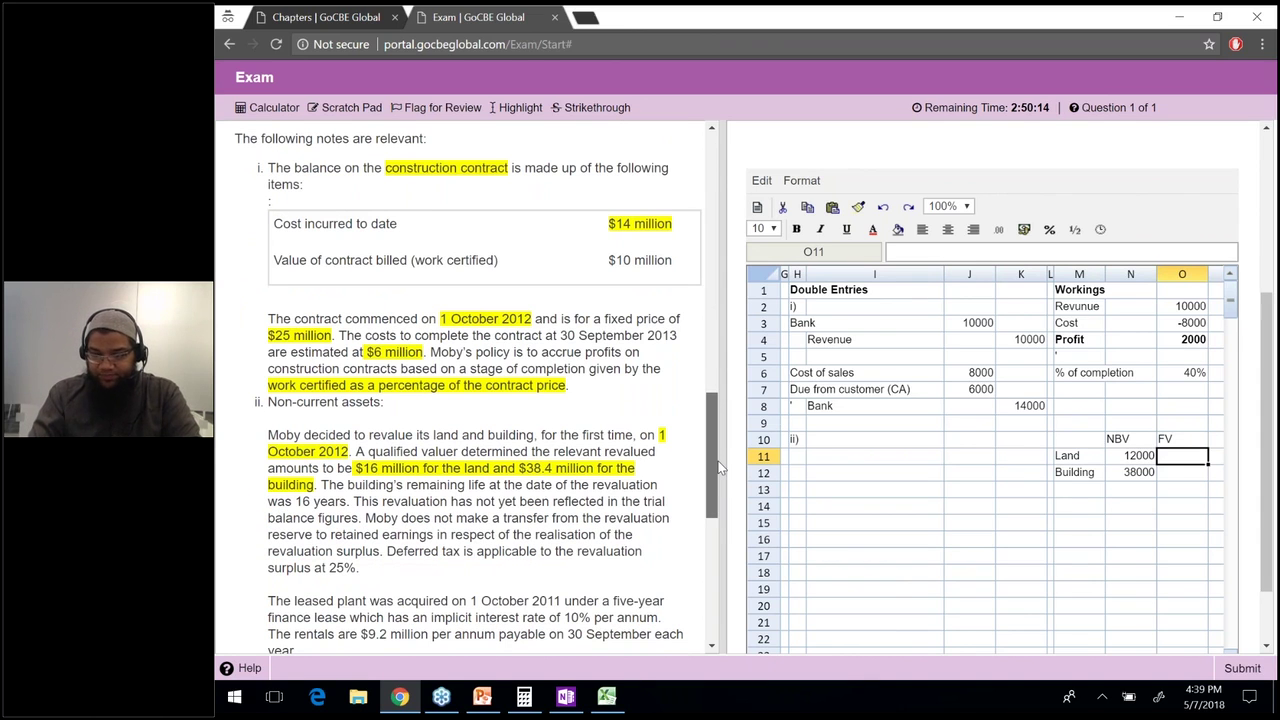
{"action": "type", "text": "1600"}
{"action": "key", "text": "Return"}
{"action": "type", "text": "16000"}
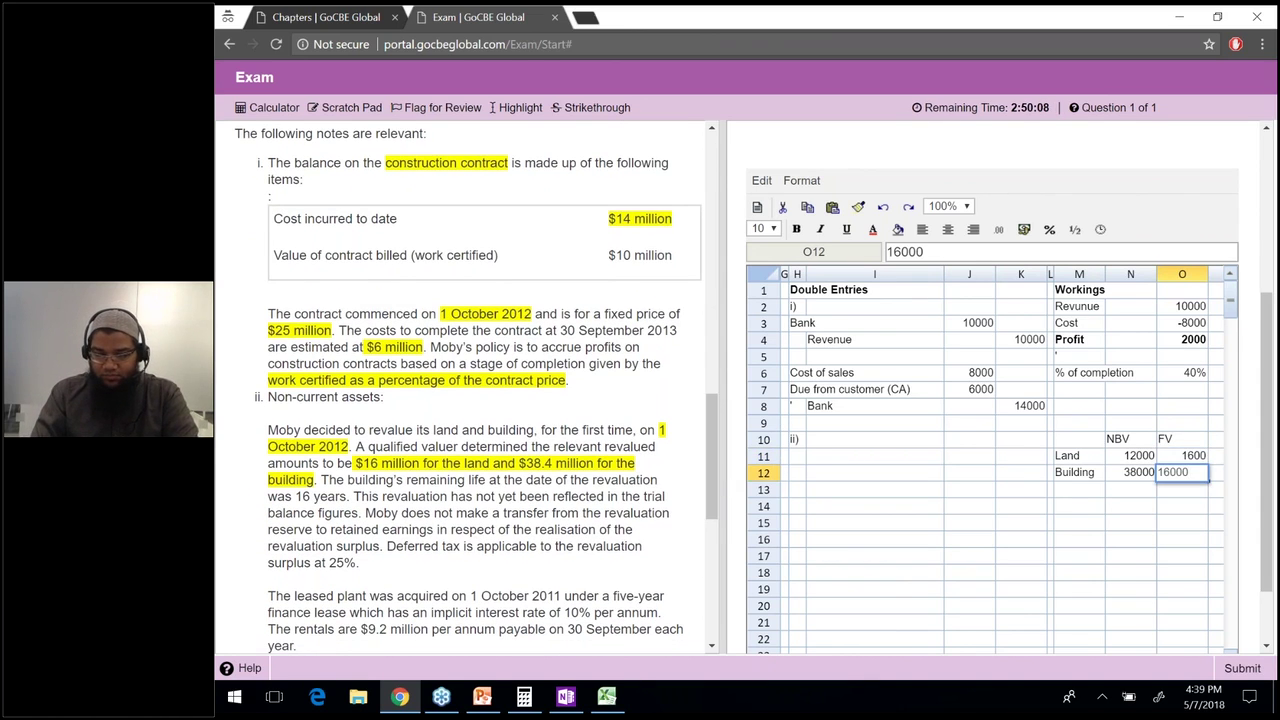
{"action": "key", "text": "Escape"}
{"action": "key", "text": "Up"}
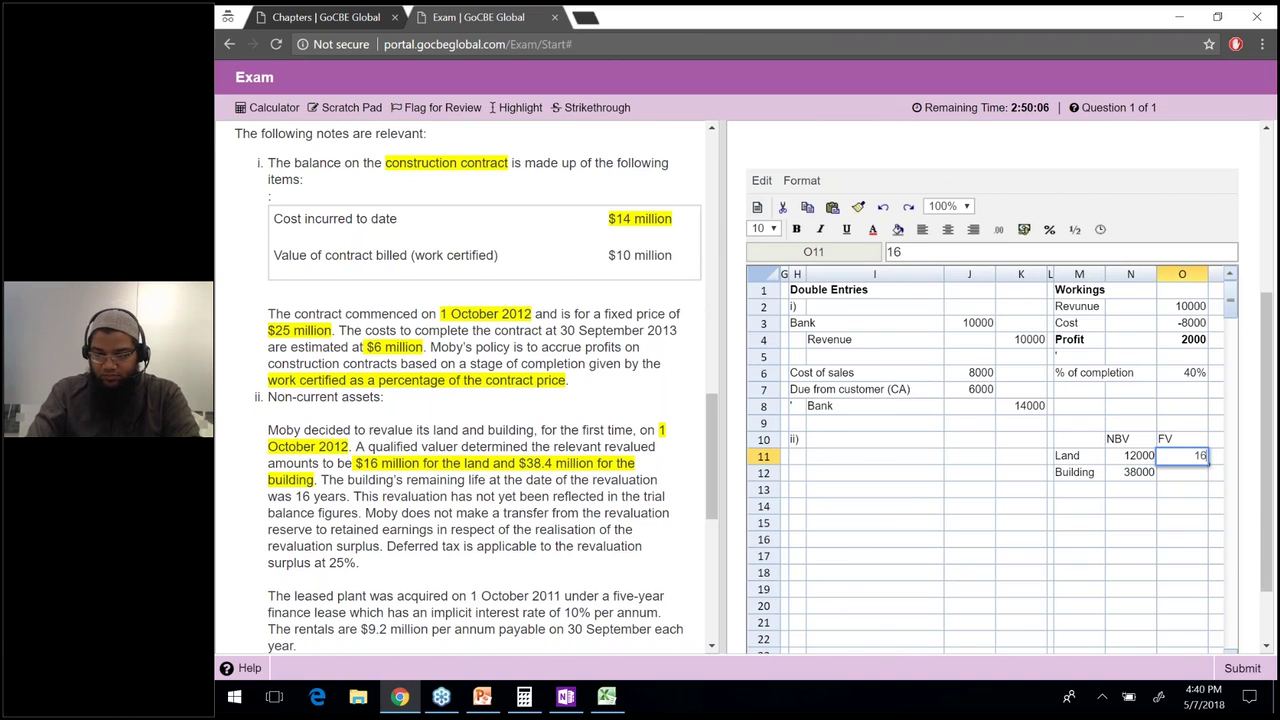
{"action": "type", "text": "000"}
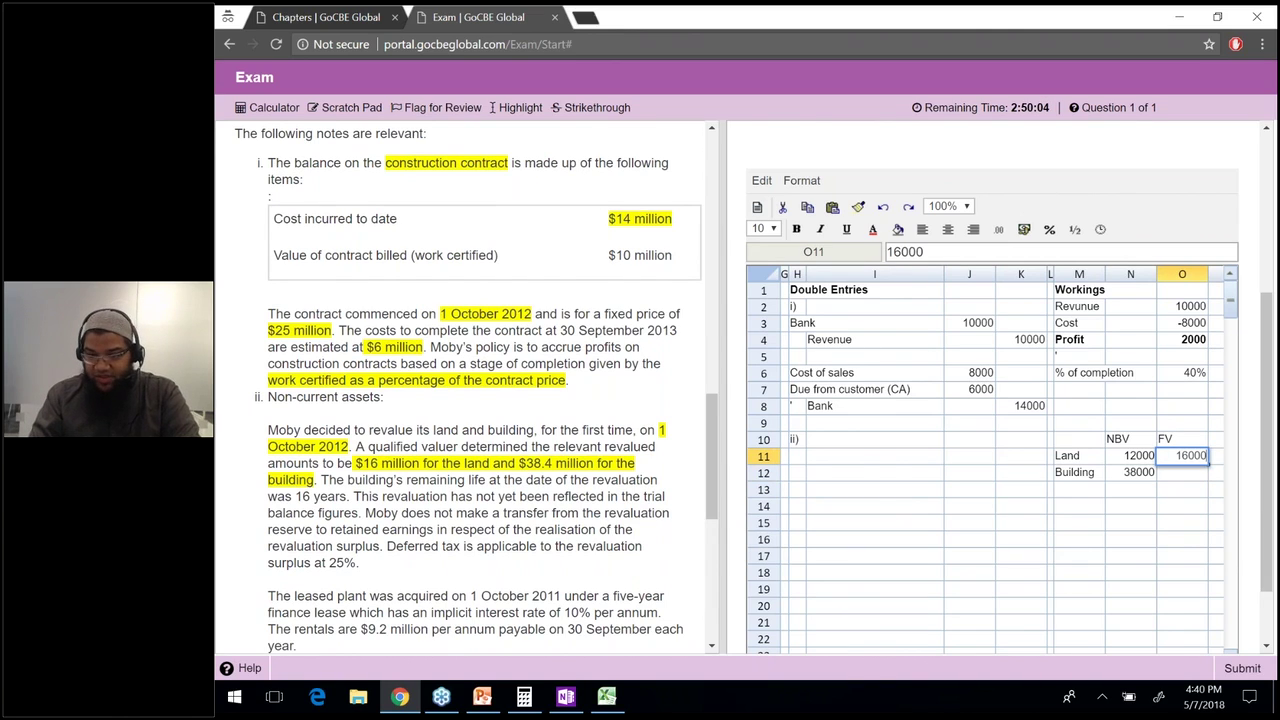
{"action": "key", "text": "Return"}
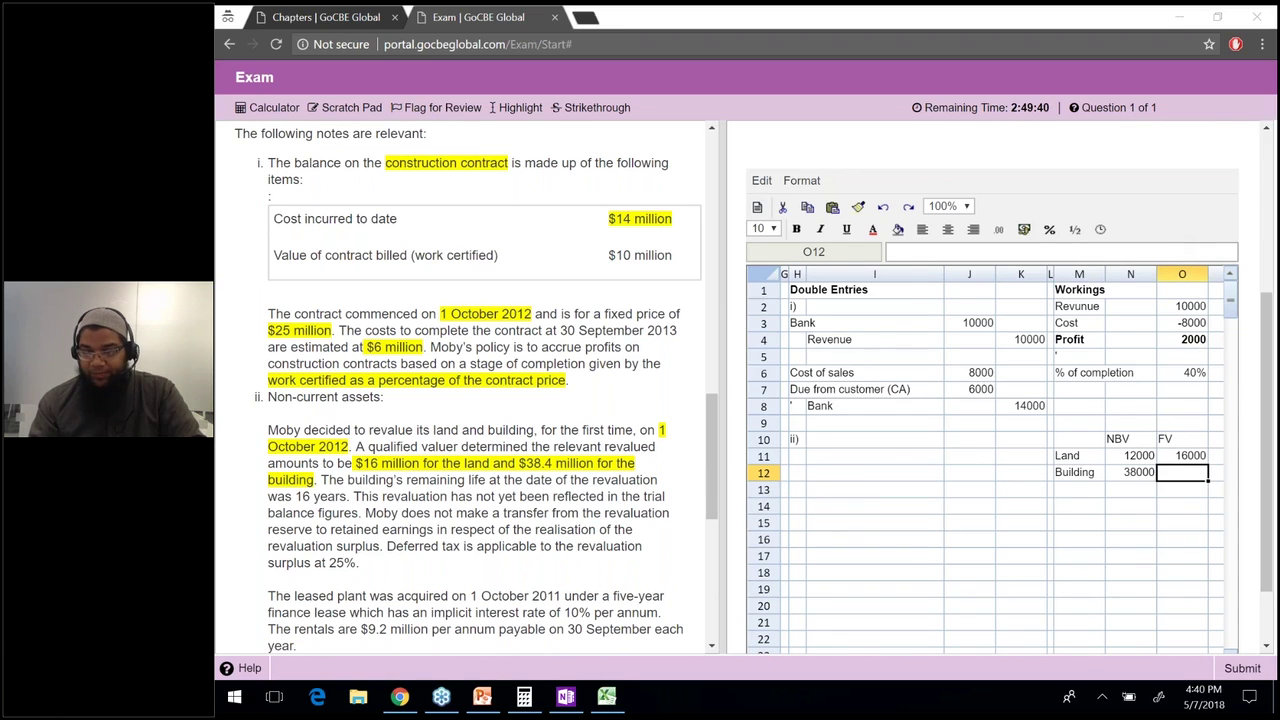
Enter the building fair value of 38400 in O12.
{"action": "left_click", "coordinate": [1182, 478]}
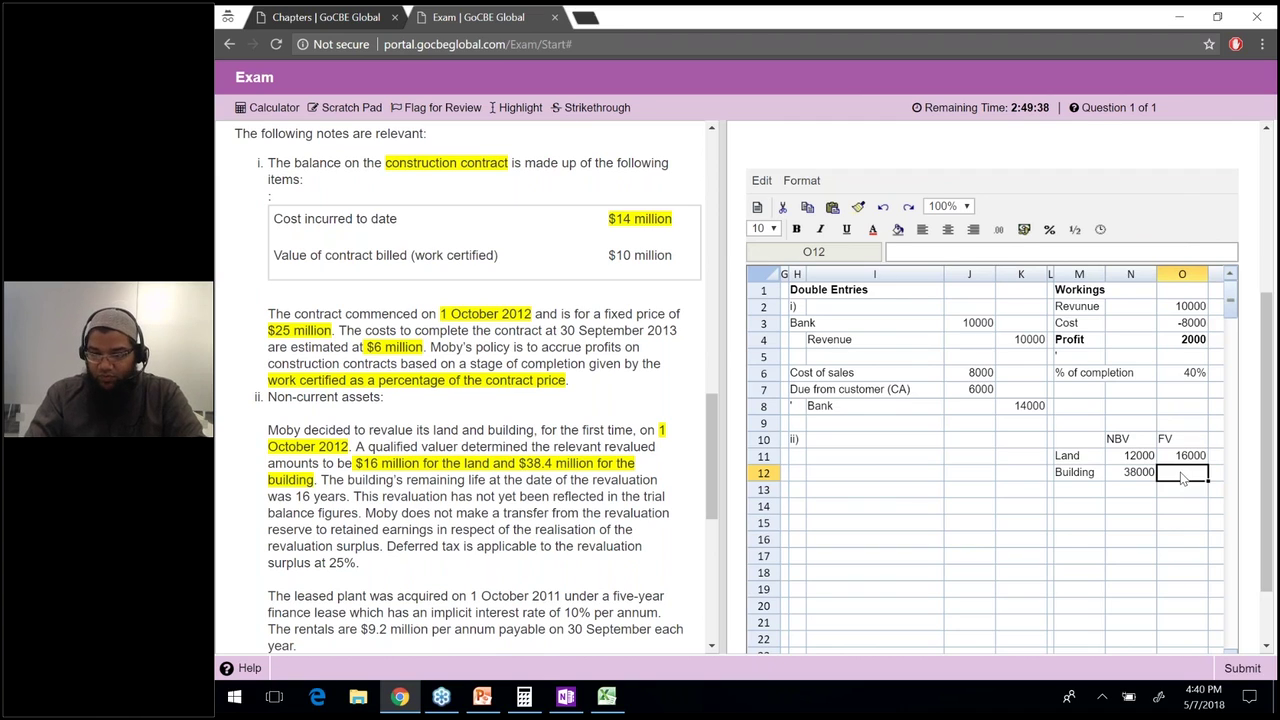
{"action": "type", "text": "38400"}
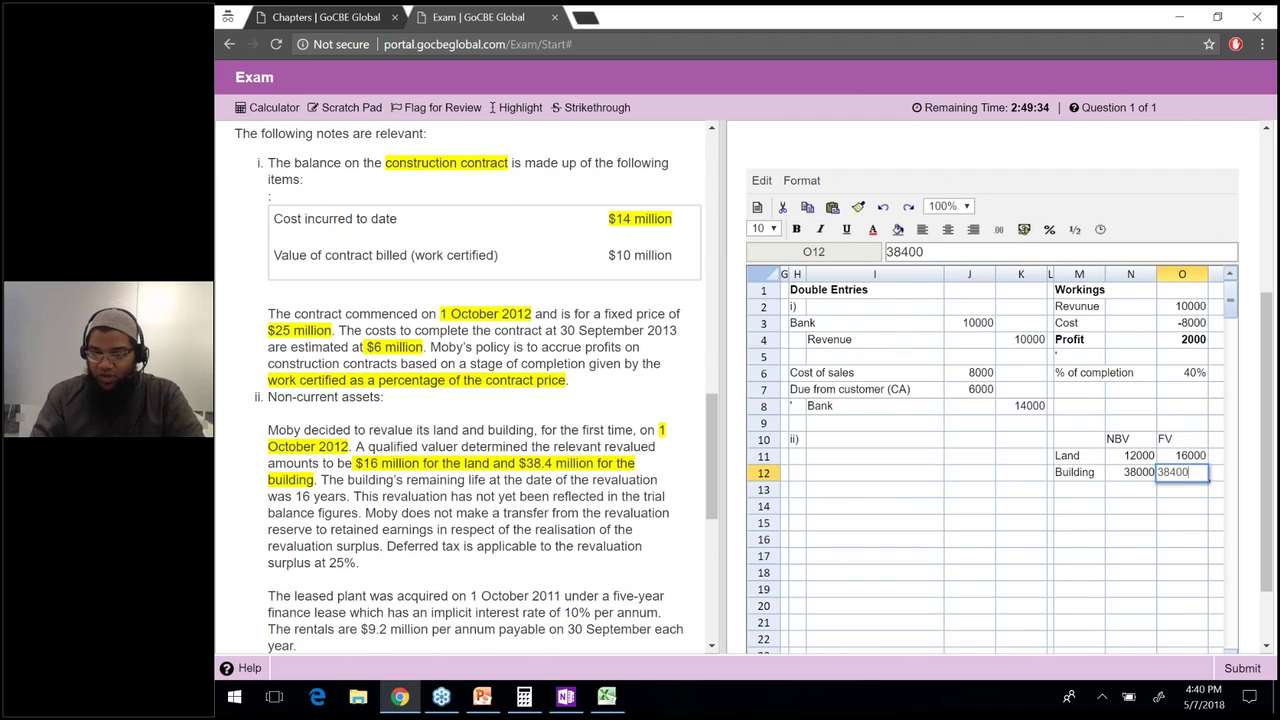
{"action": "key", "text": "Return"}
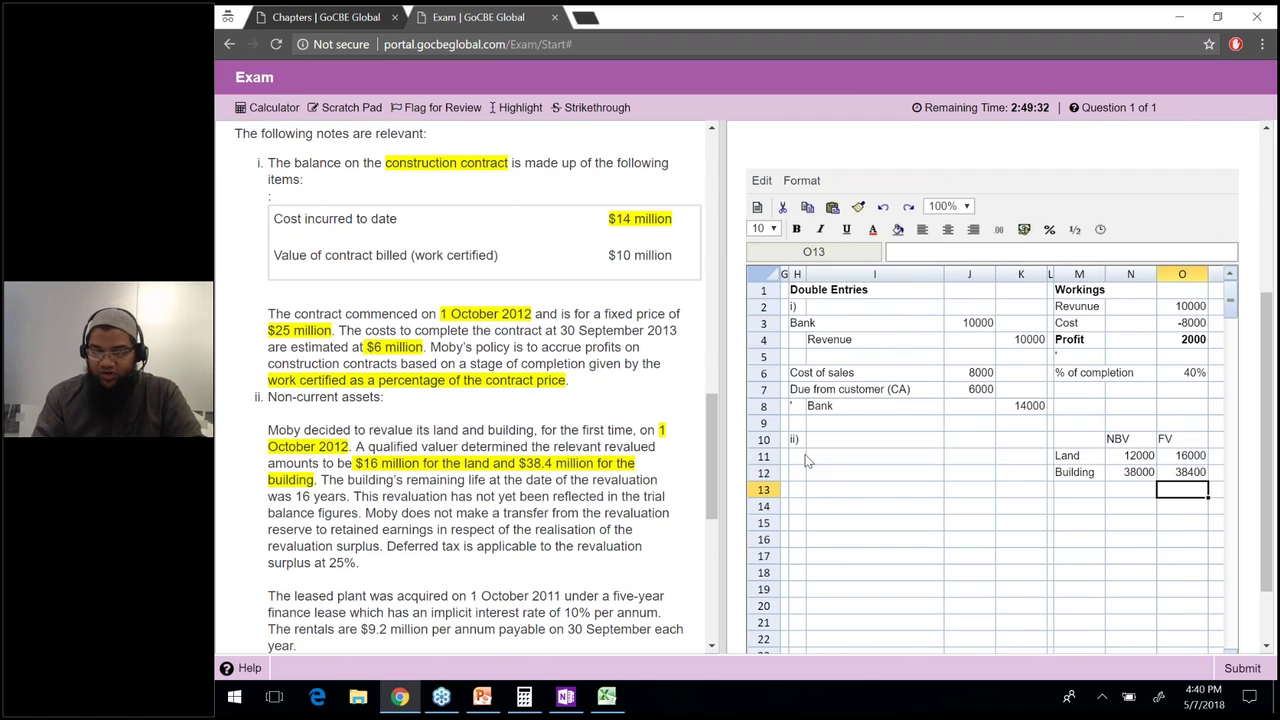
{"action": "left_click", "coordinate": [800, 457]}
Label H11 and H12 as Land and Building for entry ii).
{"action": "type", "text": "Lna]d"}
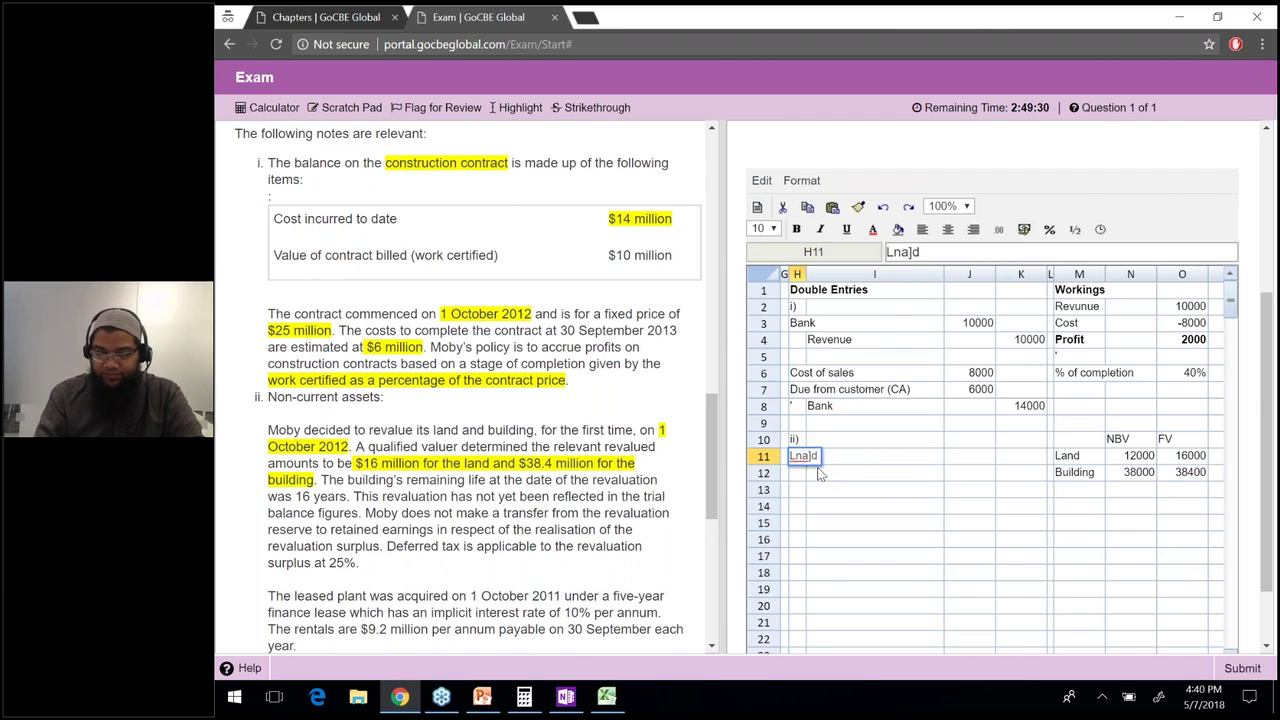
{"action": "key", "text": "BackSpace"}
{"action": "key", "text": "BackSpace"}
{"action": "key", "text": "BackSpace"}
{"action": "key", "text": "BackSpace"}
{"action": "key", "text": "BackSpace"}
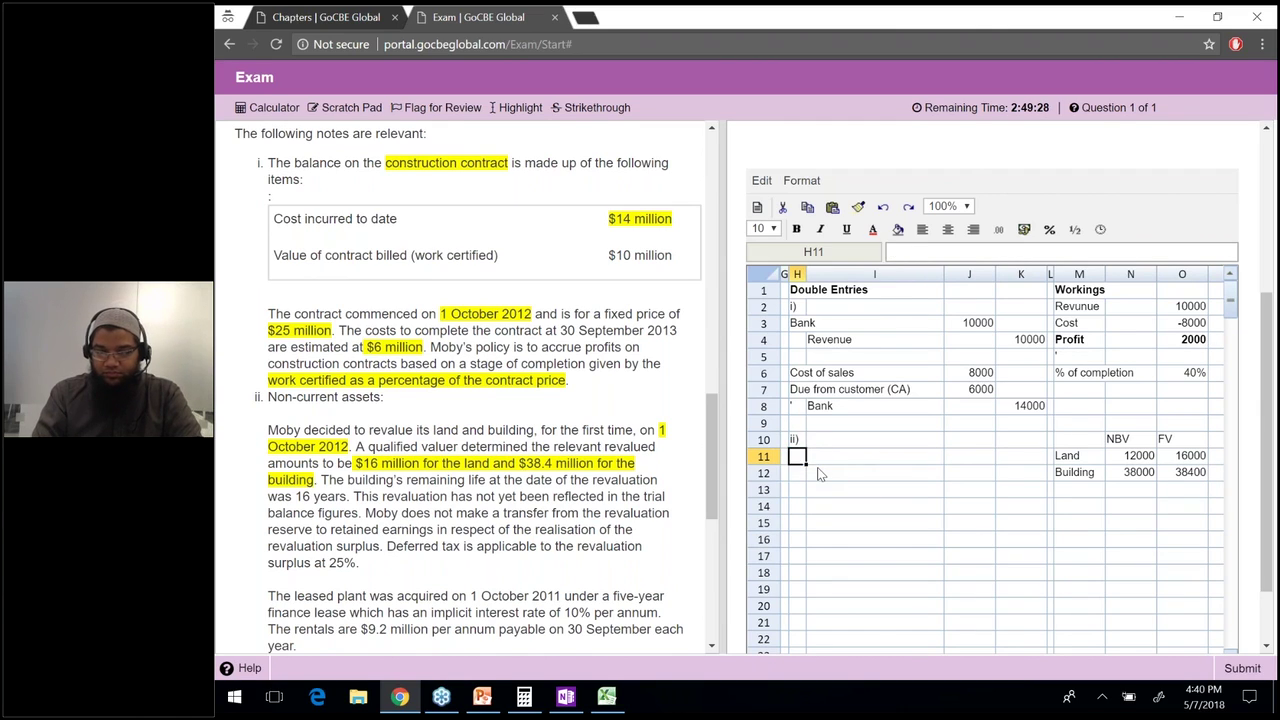
{"action": "type", "text": "Land"}
{"action": "key", "text": "Return"}
{"action": "type", "text": "Building"}
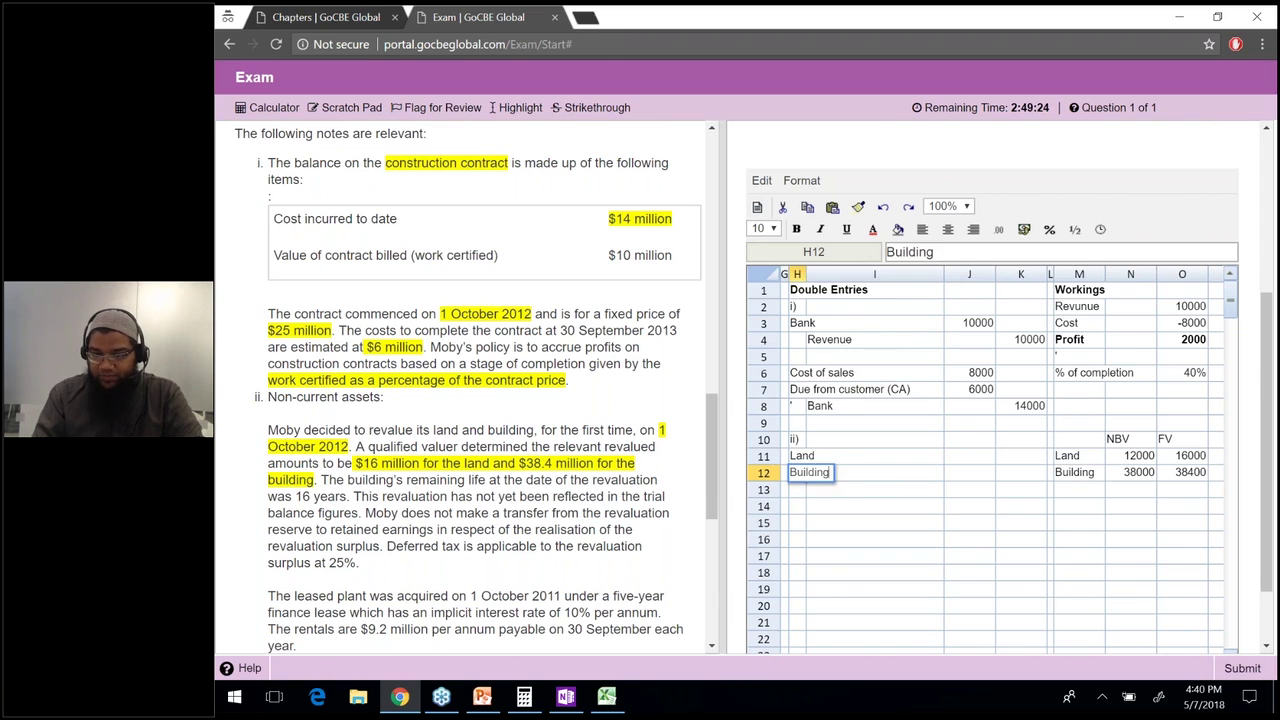
{"action": "key", "text": "Up"}
{"action": "key", "text": "Right"}
Compute the land revaluation gain =O11-N11 in J11 and copy it to J12 for the building.
{"action": "key", "text": "Right"}
{"action": "type", "text": "="}
{"action": "key", "text": "Right"}
{"action": "key", "text": "Right"}
{"action": "key", "text": "Right"}
{"action": "key", "text": "Right"}
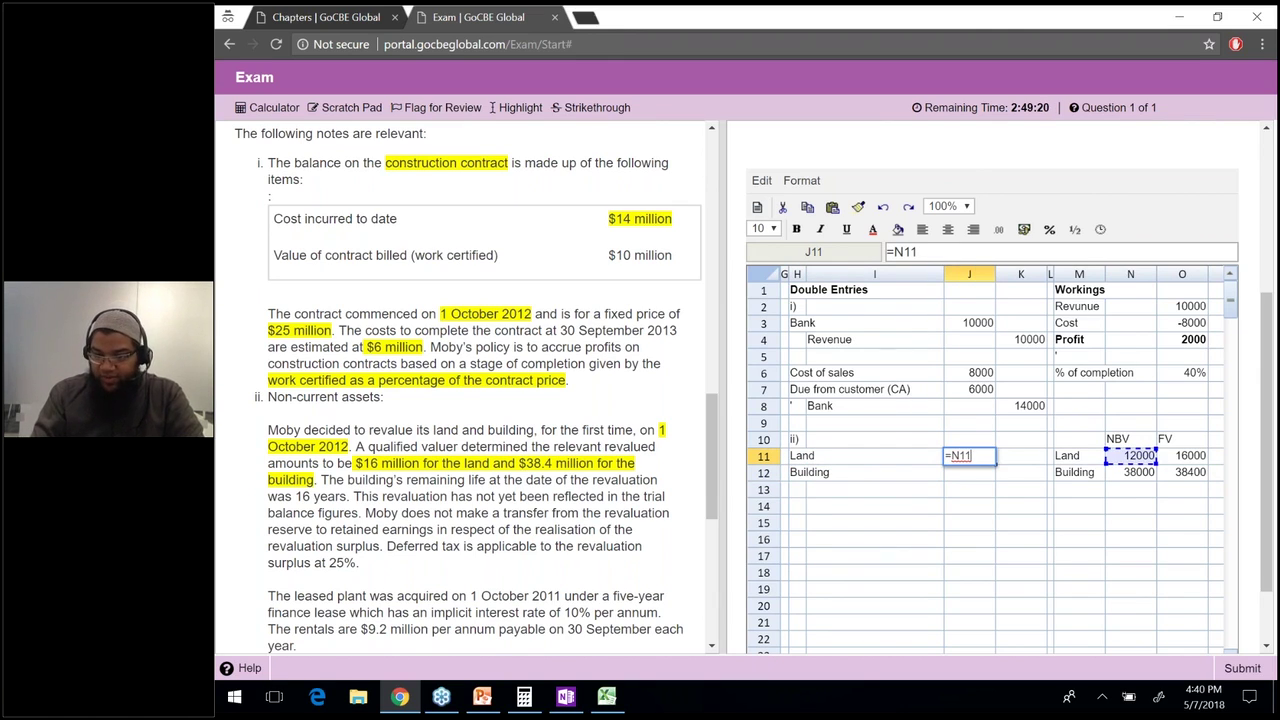
{"action": "key", "text": "Right"}
{"action": "type", "text": "-"}
{"action": "key", "text": "Right"}
{"action": "key", "text": "Right"}
{"action": "key", "text": "Right"}
{"action": "key", "text": "Right"}
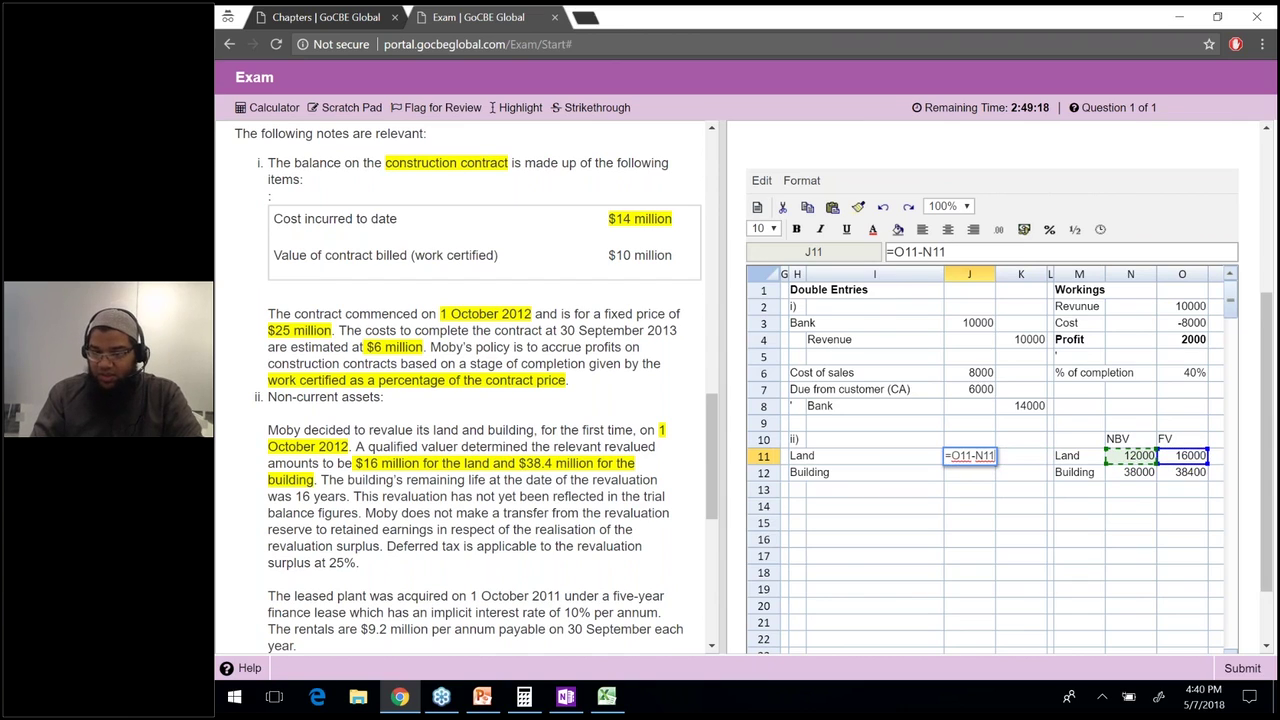
{"action": "key", "text": "Return"}
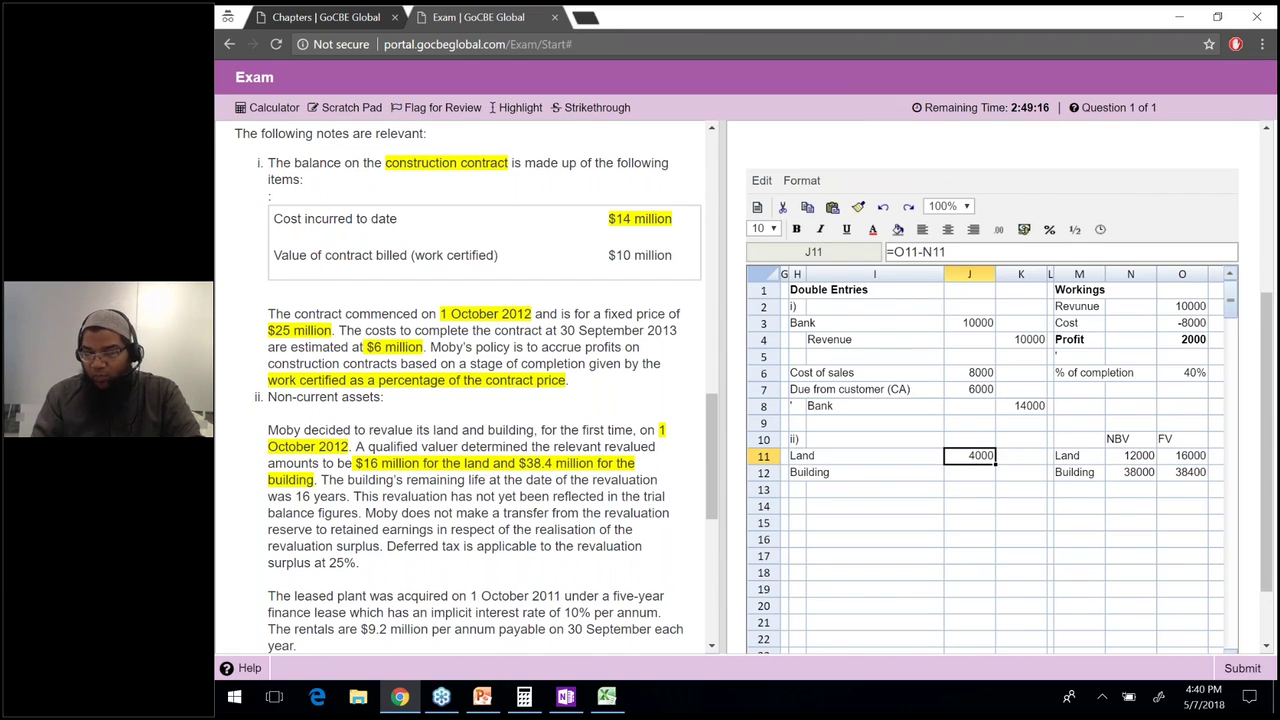
{"action": "key", "text": "ctrl+c"}
{"action": "key", "text": "Down"}
{"action": "key", "text": "ctrl+v"}
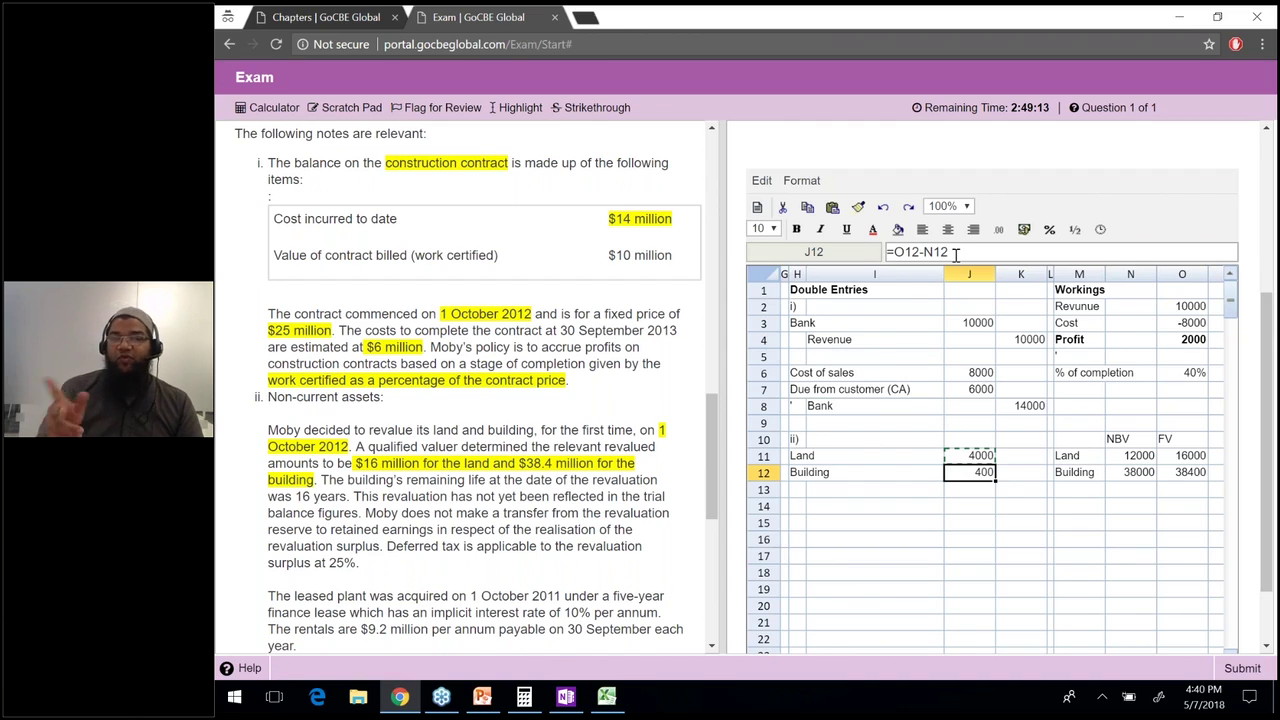
{"action": "left_click", "coordinate": [955, 253]}
{"action": "key", "text": "Return"}
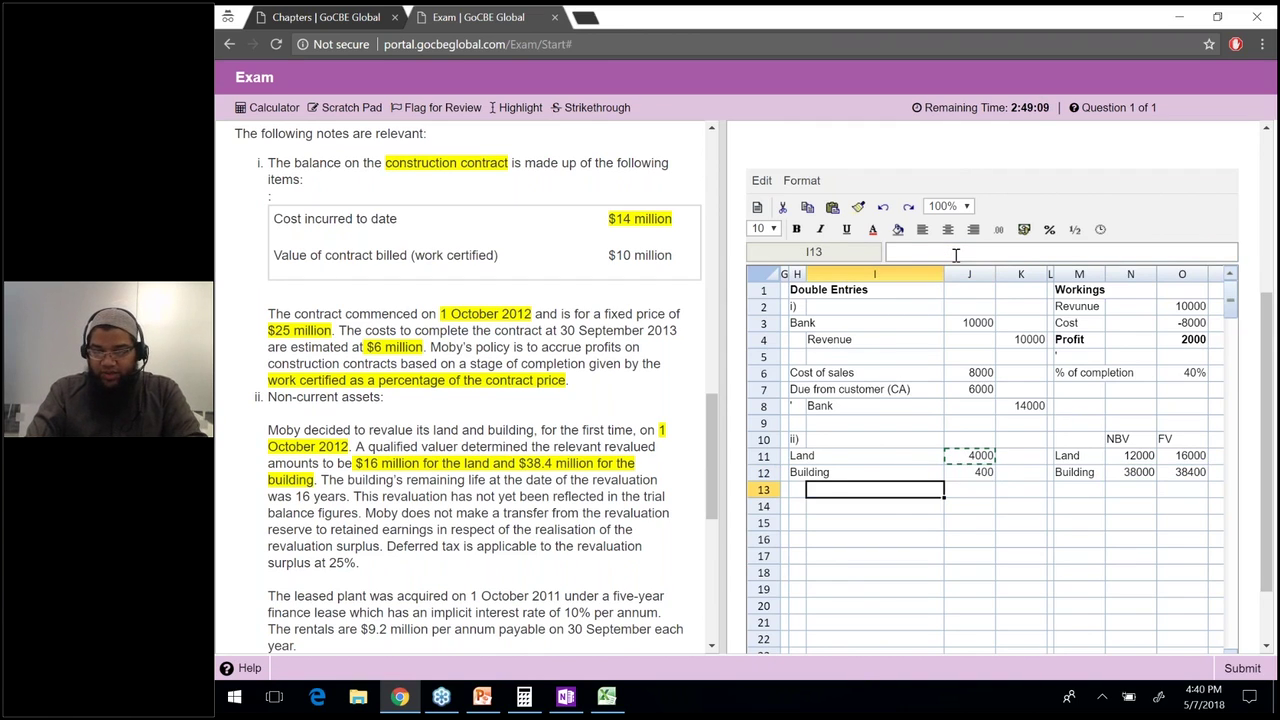
Label I13 as the revaluation reserve (OCI), correcting typing errors.
{"action": "type", "text": "Revaluationn resver (OCI)"}
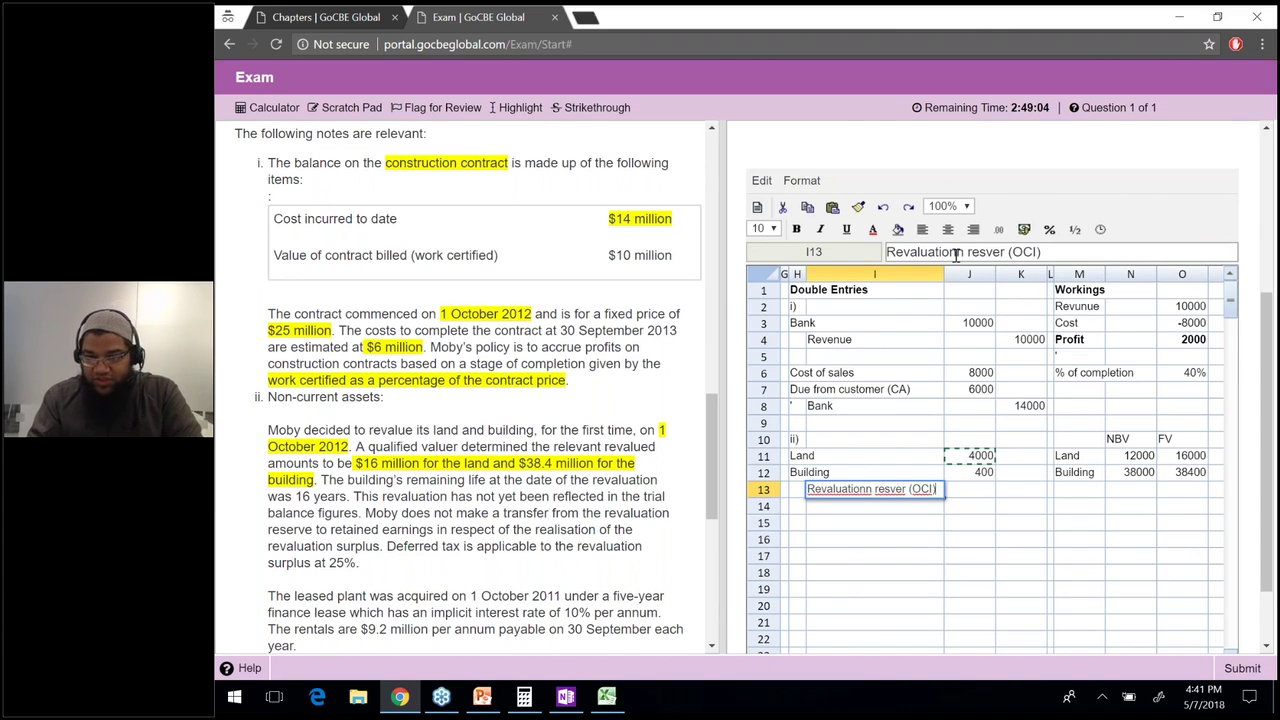
{"action": "left_click", "coordinate": [958, 252]}
{"action": "key", "text": "BackSpace"}
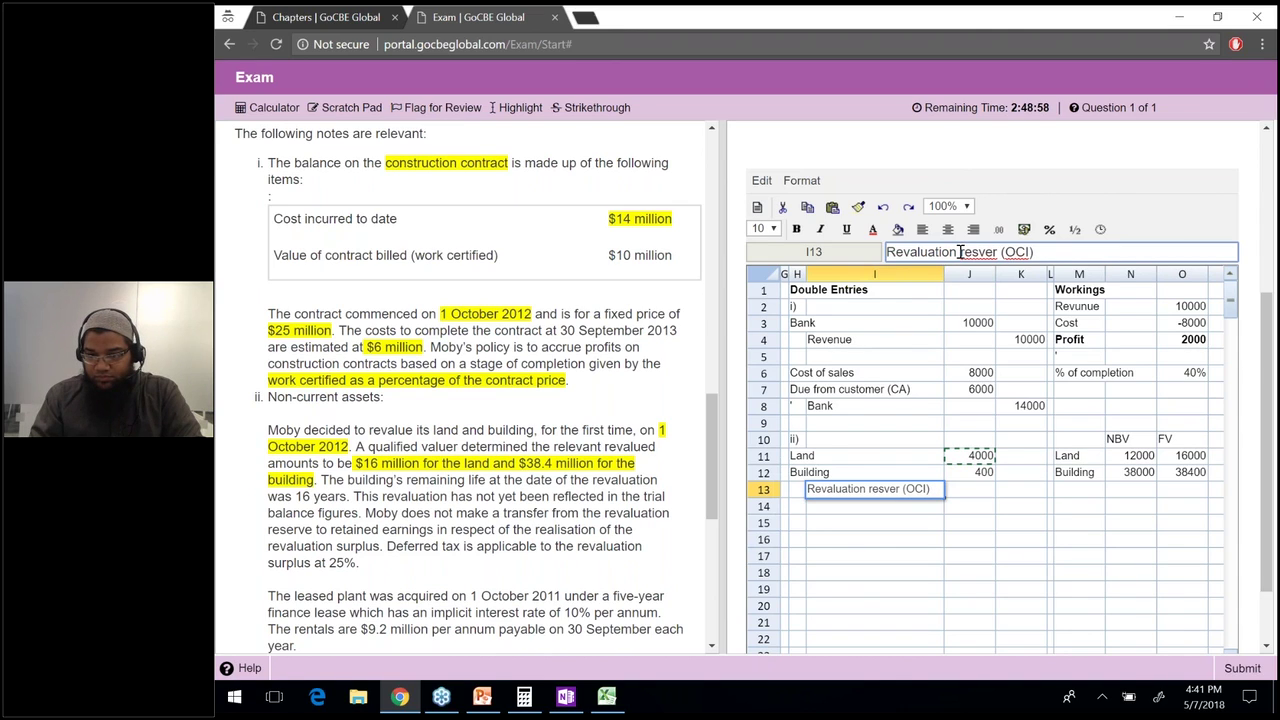
{"action": "key", "text": "BackSpace"}
{"action": "key", "text": "BackSpace"}
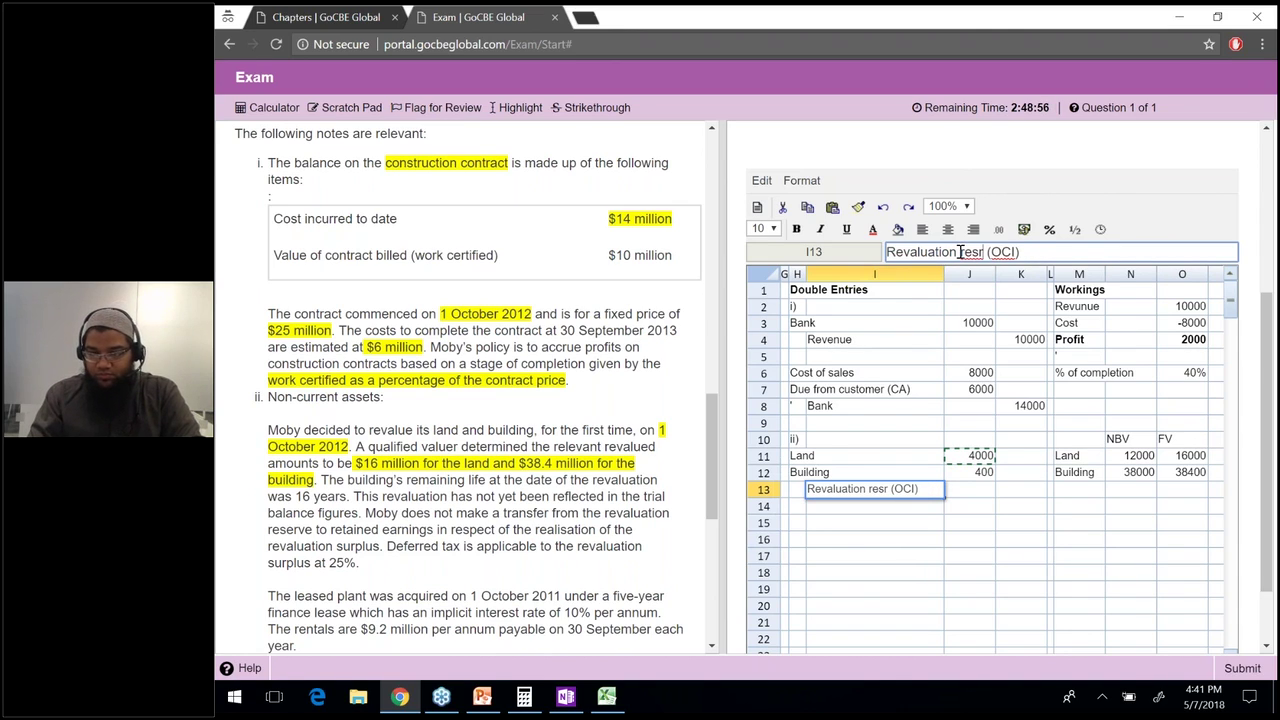
{"action": "type", "text": "ve"}
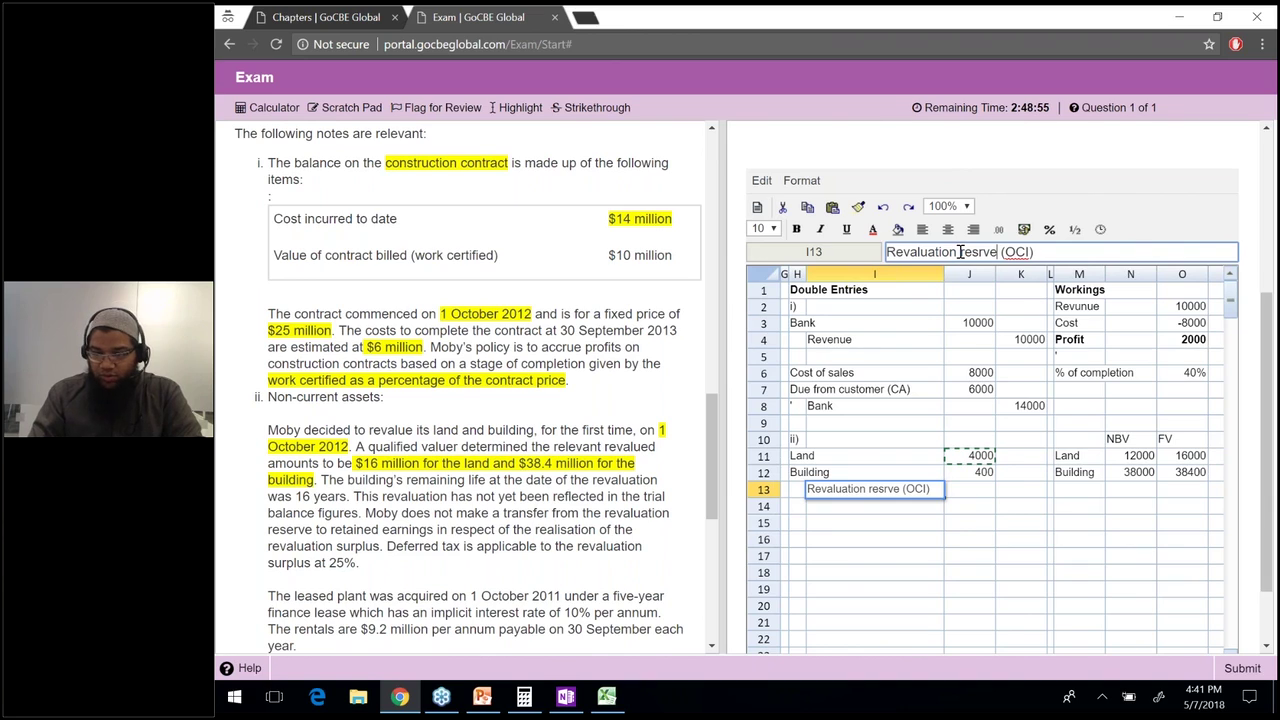
{"action": "key", "text": "Tab"}
{"action": "key", "text": "Tab"}
Total the reserve credit in K13 with =SUM(J11:J12).
{"action": "type", "text": "=sum("}
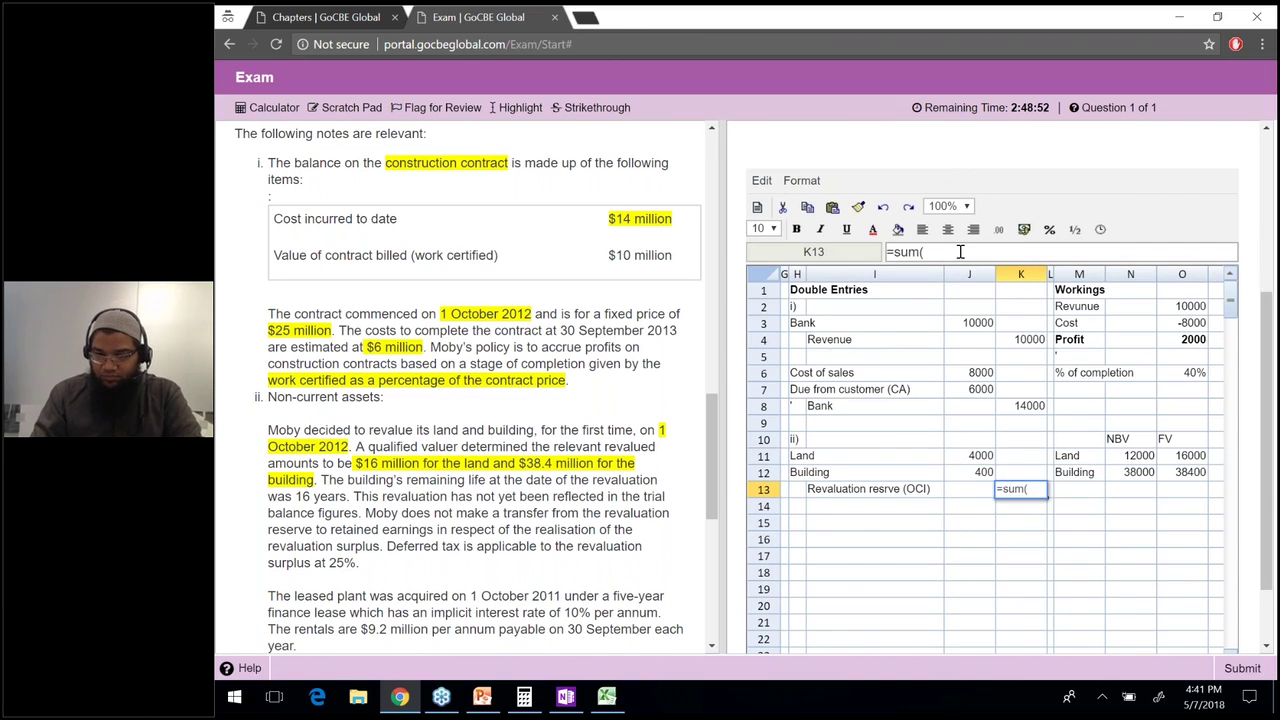
{"action": "key", "text": "Left"}
{"action": "key", "text": "Up"}
{"action": "key", "text": "shift+Up"}
{"action": "type", "text": ")"}
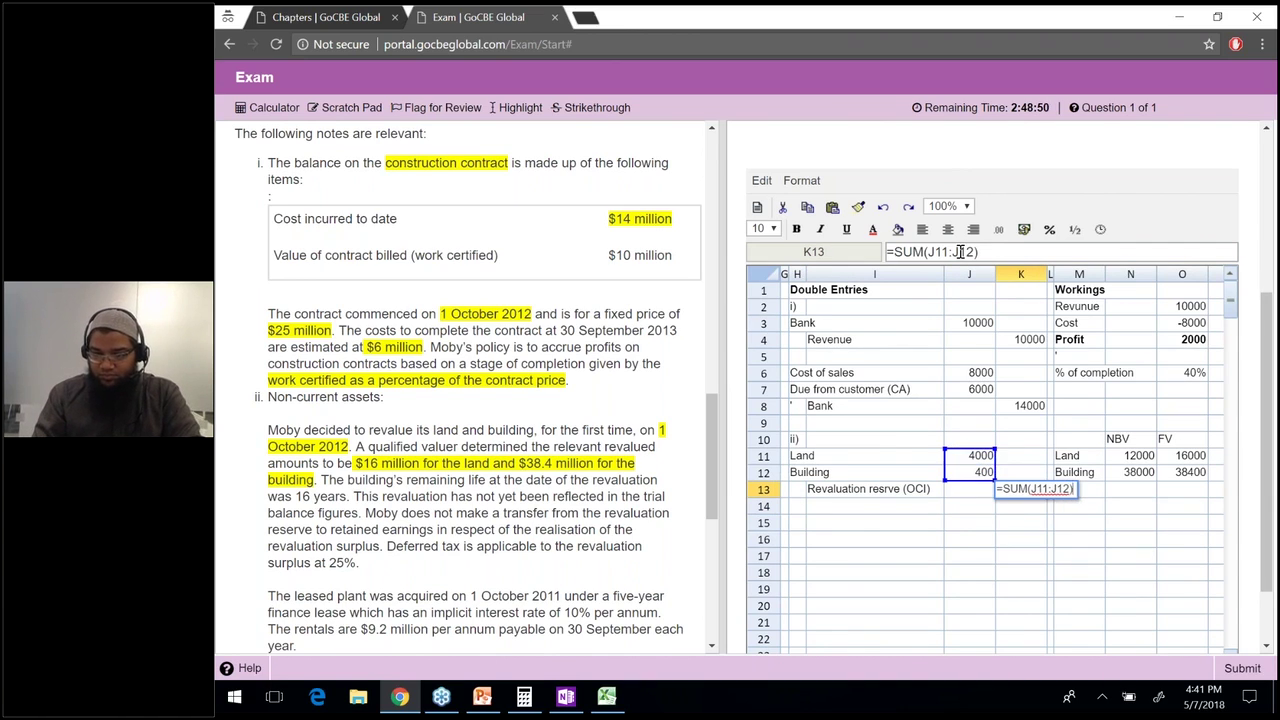